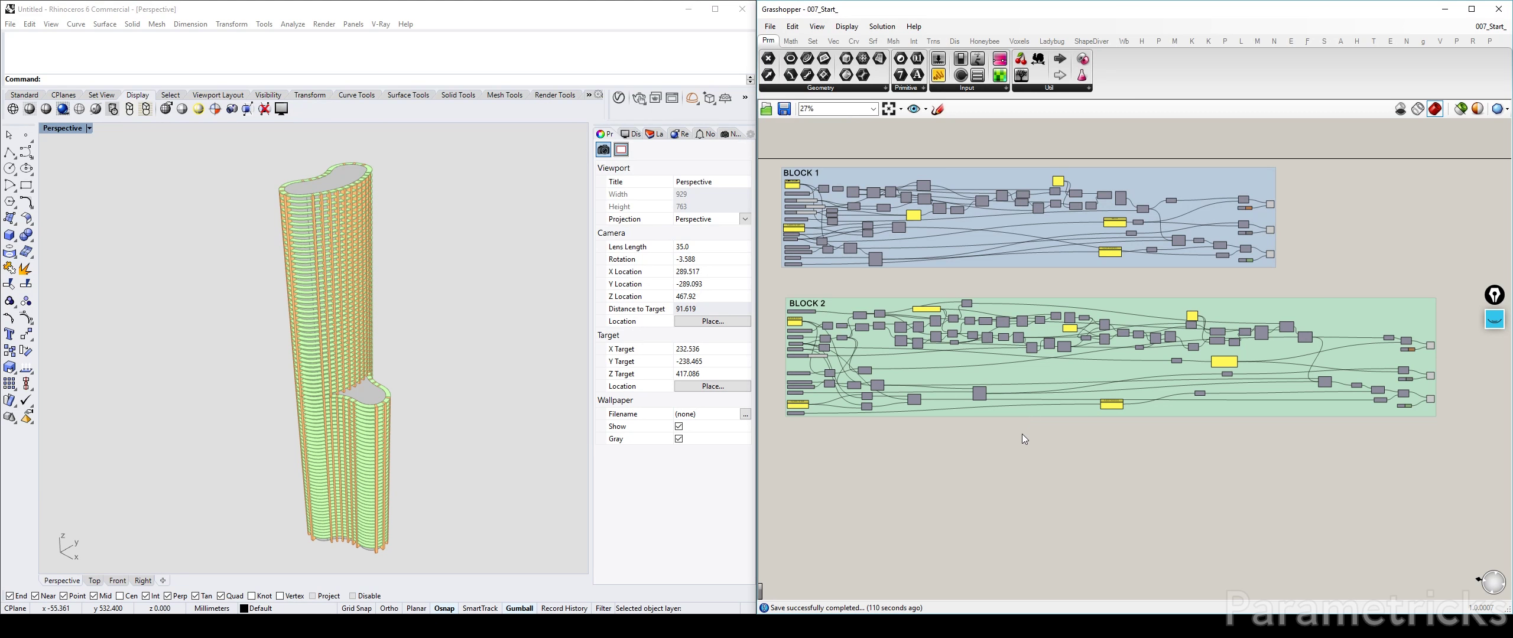
Look over the Block 1 and Block 2 component groups, including the small yellow panel in Block 2
right_drag(1256, 309, 1314, 298)
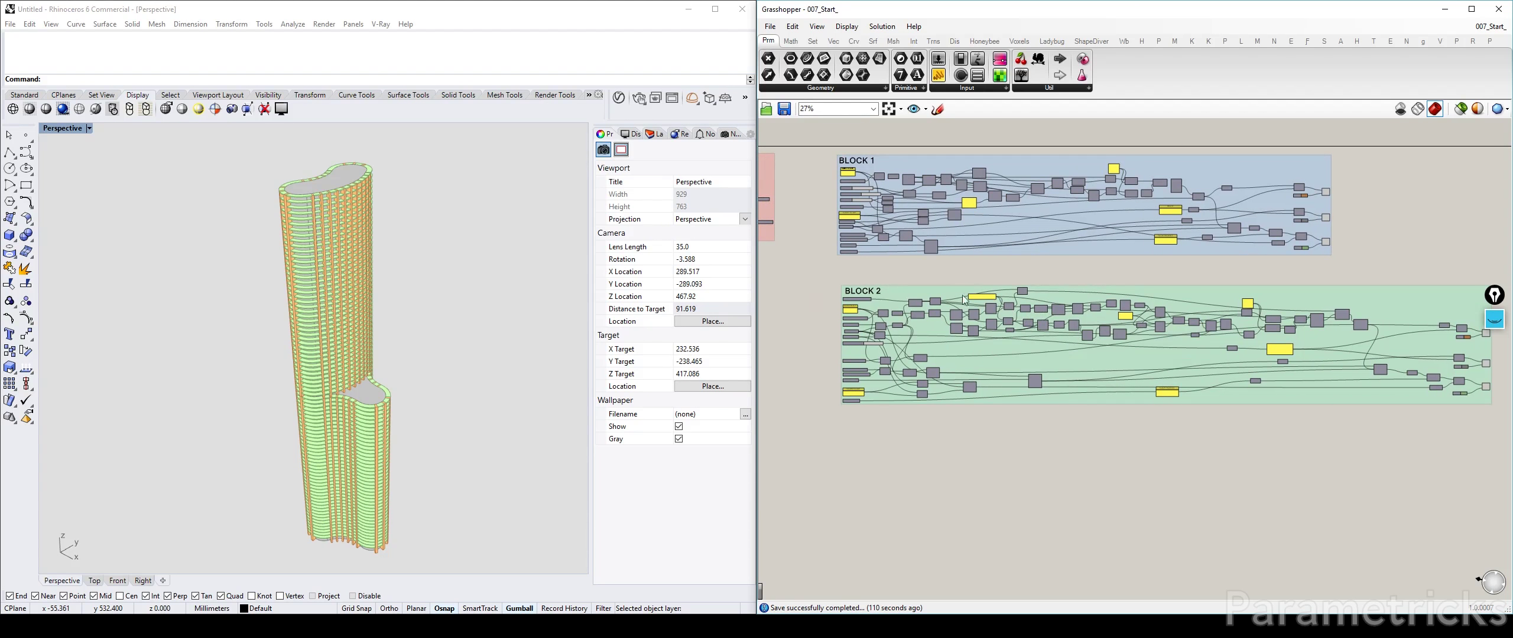
right_drag(925, 293, 911, 281)
drag(815, 251, 1206, 403)
click(1175, 437)
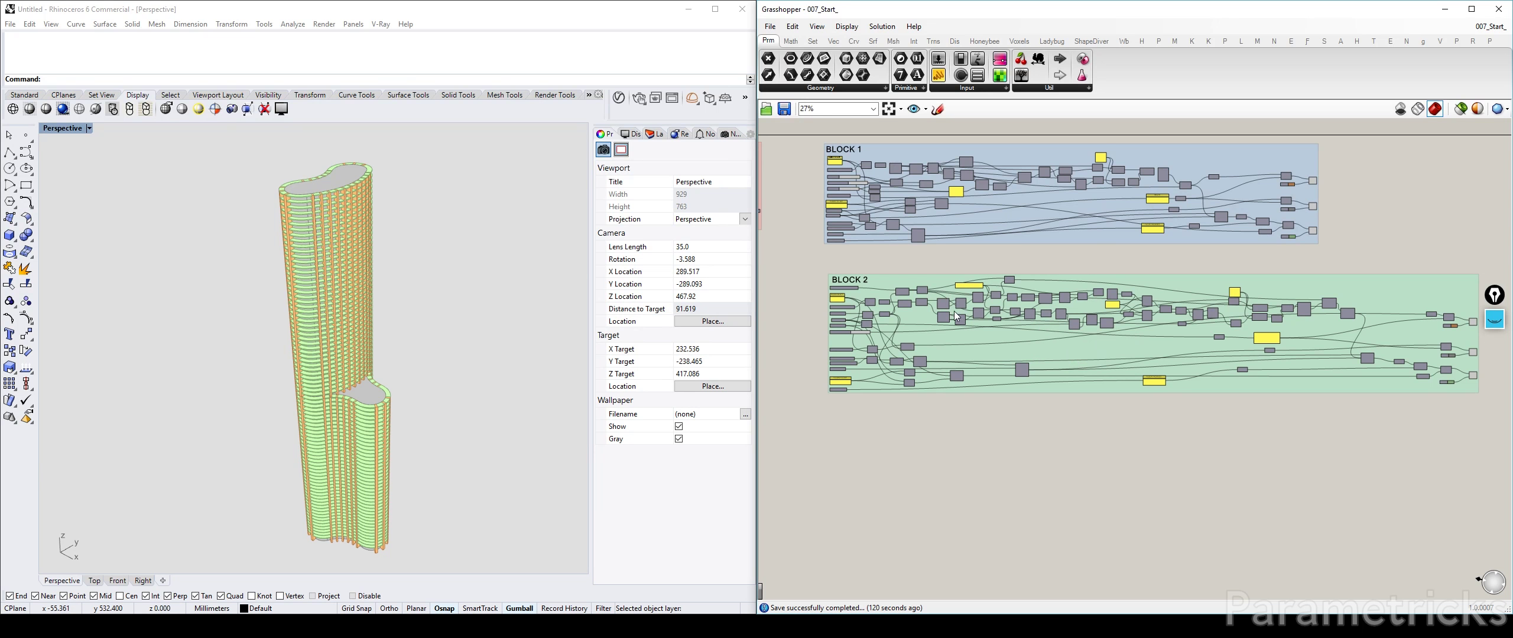
right_drag(1355, 283, 1213, 290)
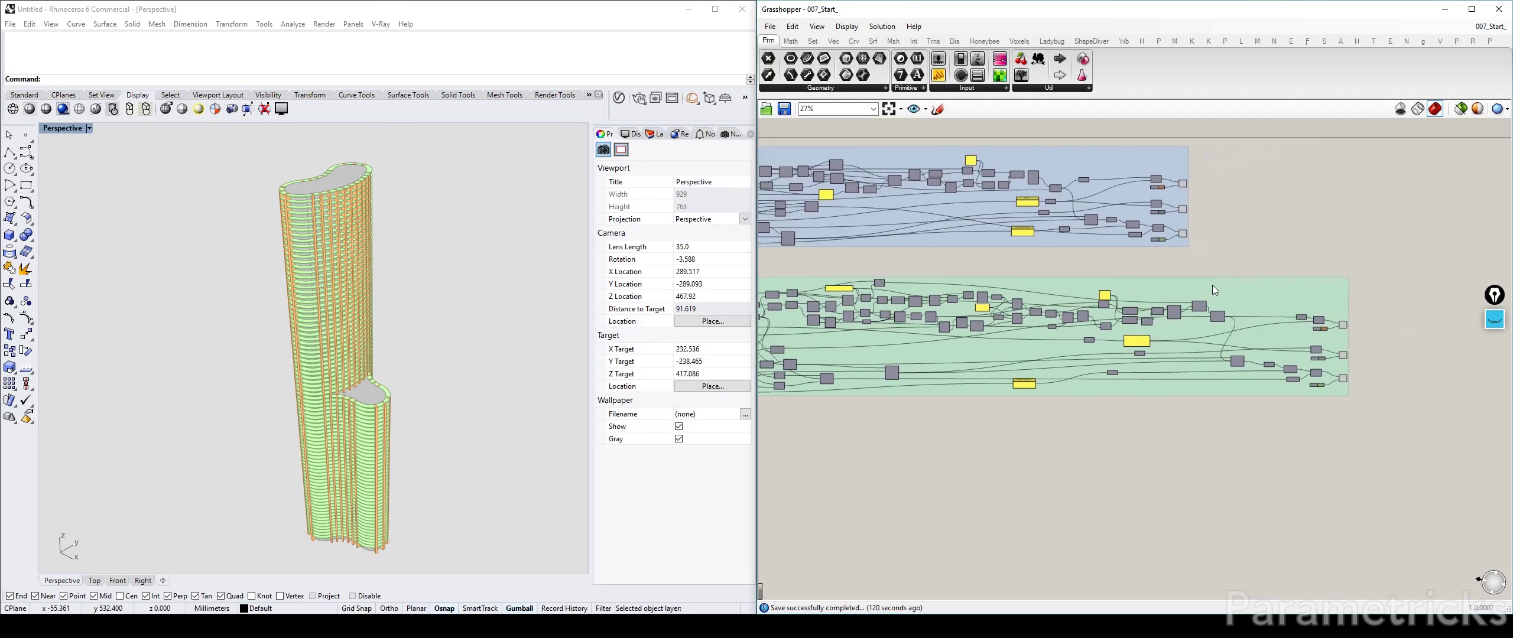
right_drag(957, 260, 1115, 231)
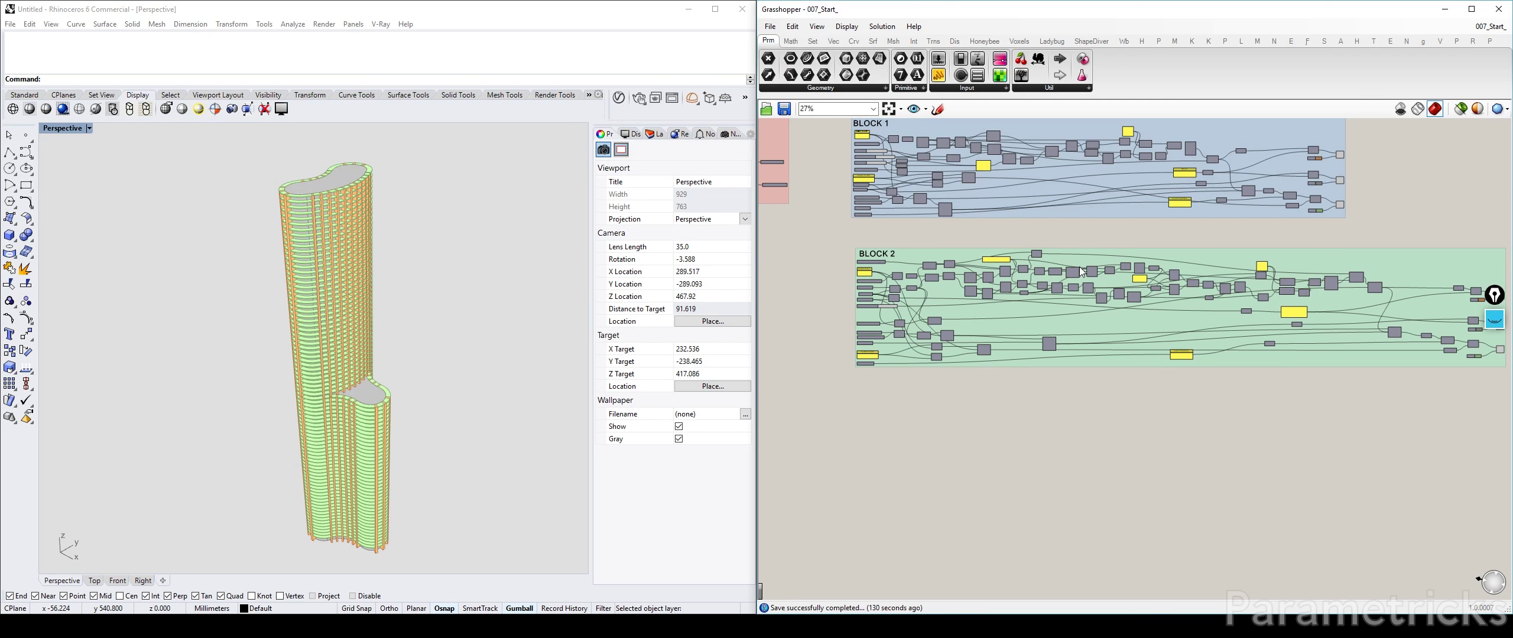
scroll(1082, 271, up, 5)
scroll(1123, 271, down, 2)
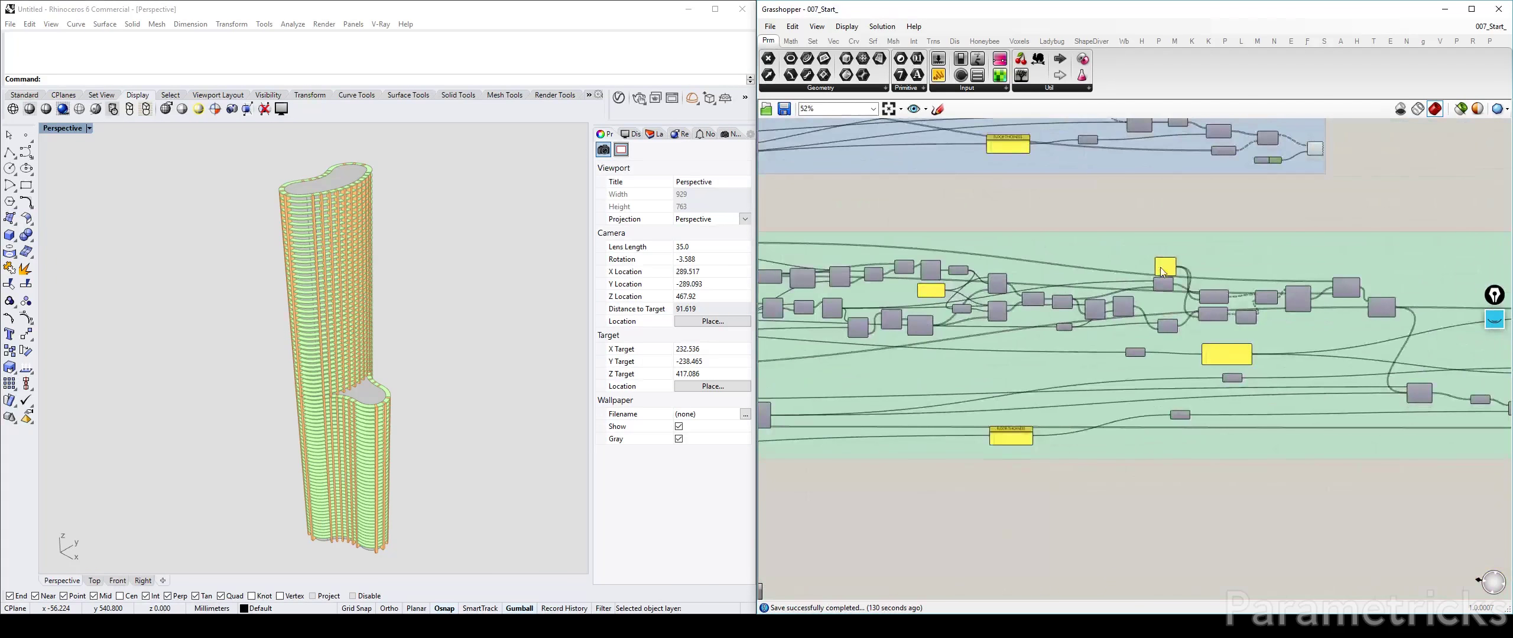
click(1162, 272)
scroll(1161, 271, up, 2)
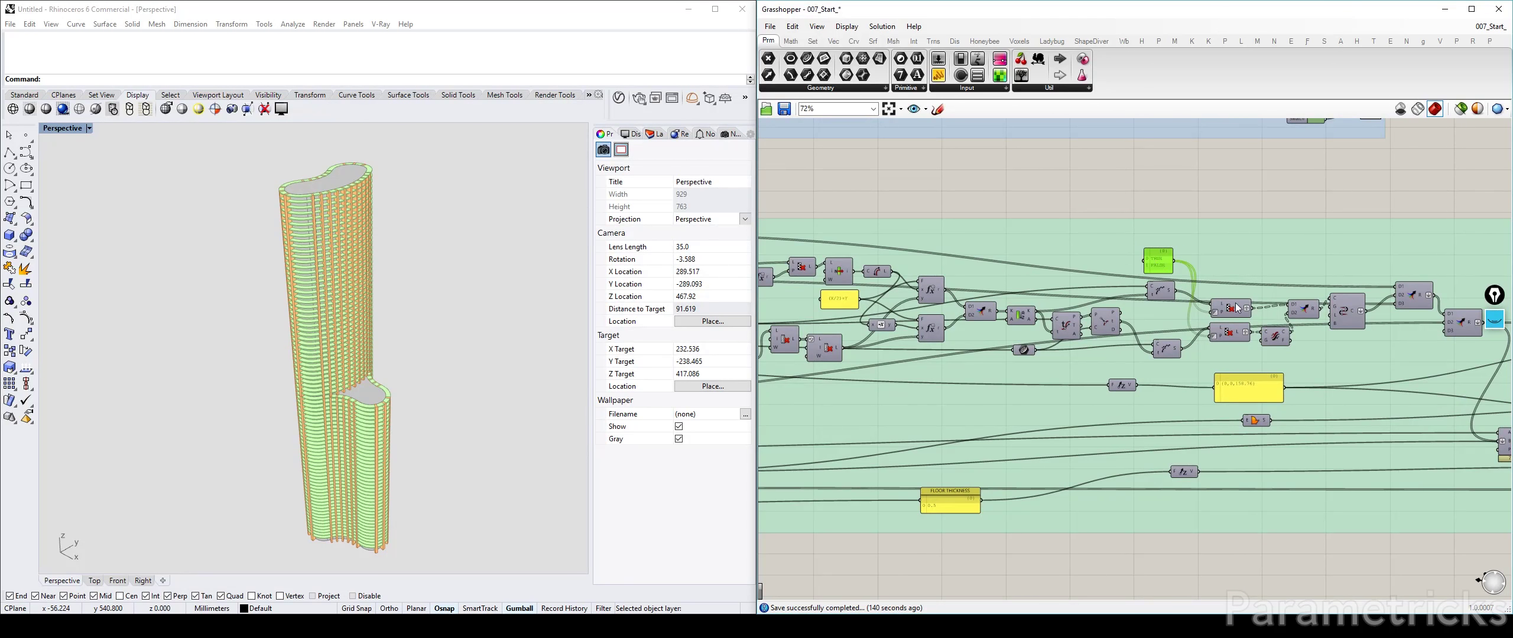
scroll(1237, 306, down, 3)
right_drag(1043, 252, 1246, 310)
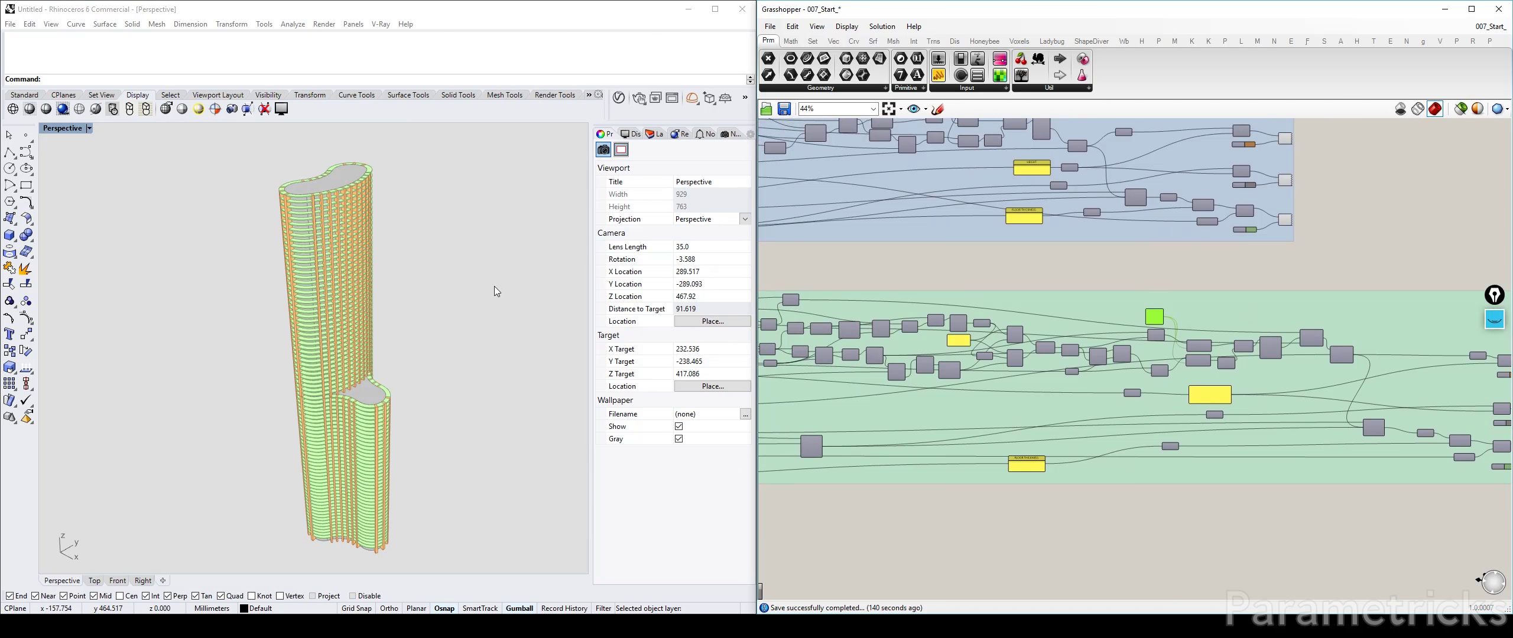
Examine the tower's columns and floor edges up close where the lower block meets the taller one
click(879, 280)
click(423, 355)
scroll(422, 365, up, 10)
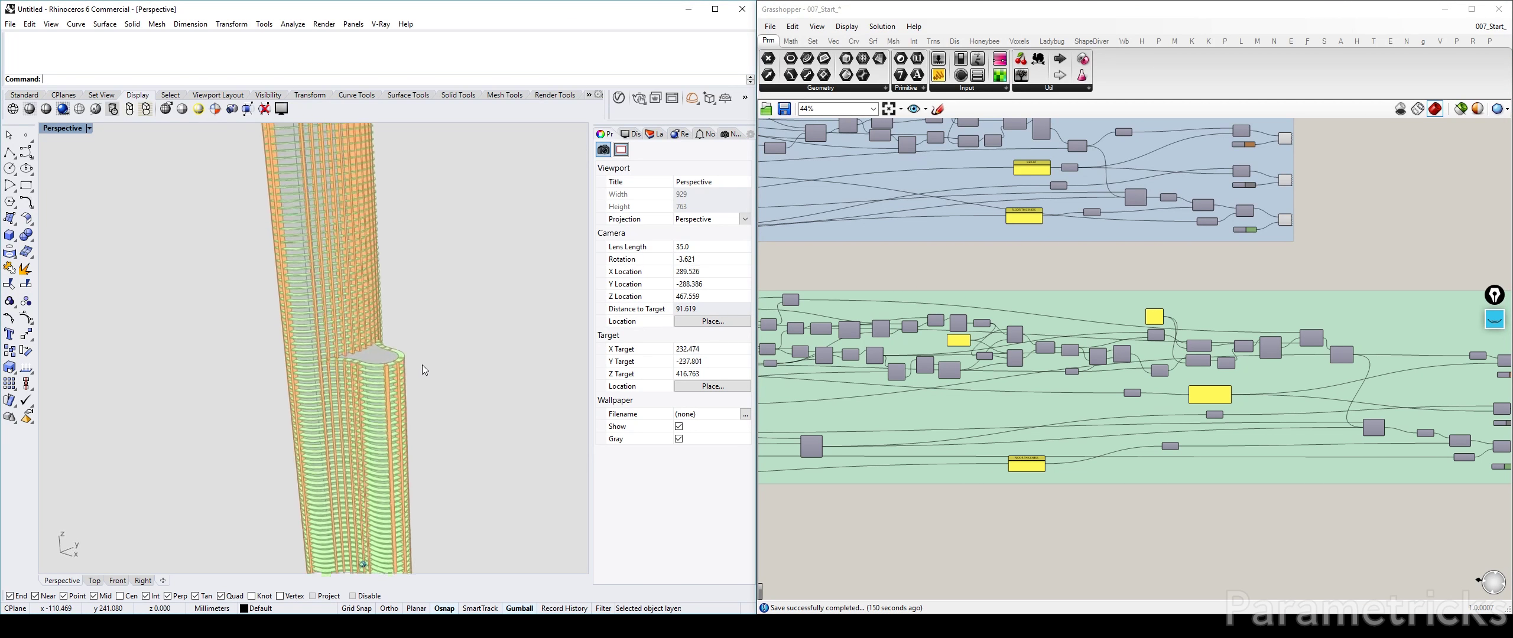
scroll(422, 364, up, 10)
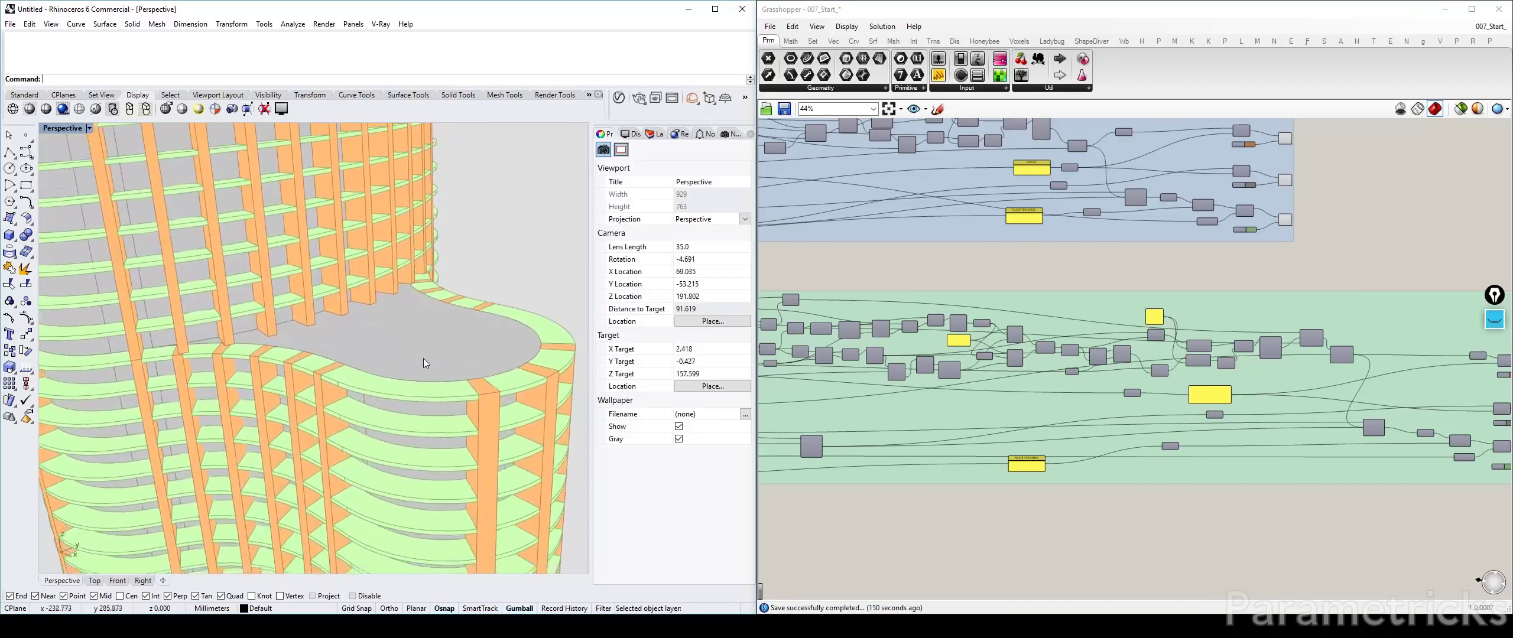
scroll(425, 357, down, 5)
scroll(430, 297, up, 5)
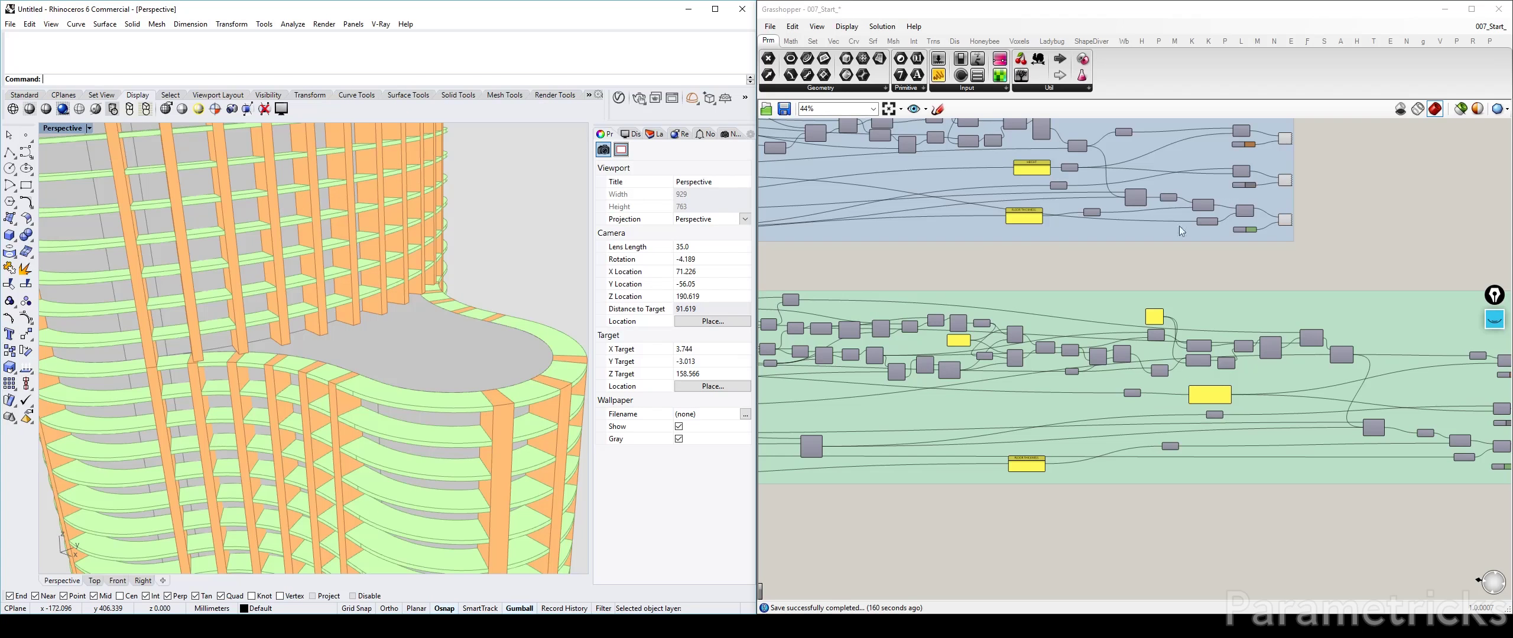
Highlight the geometry of Block 1's middle Custom Preview and toggle the preview of the Extrude component feeding it off and on
scroll(1068, 237, up, 3)
click(1069, 236)
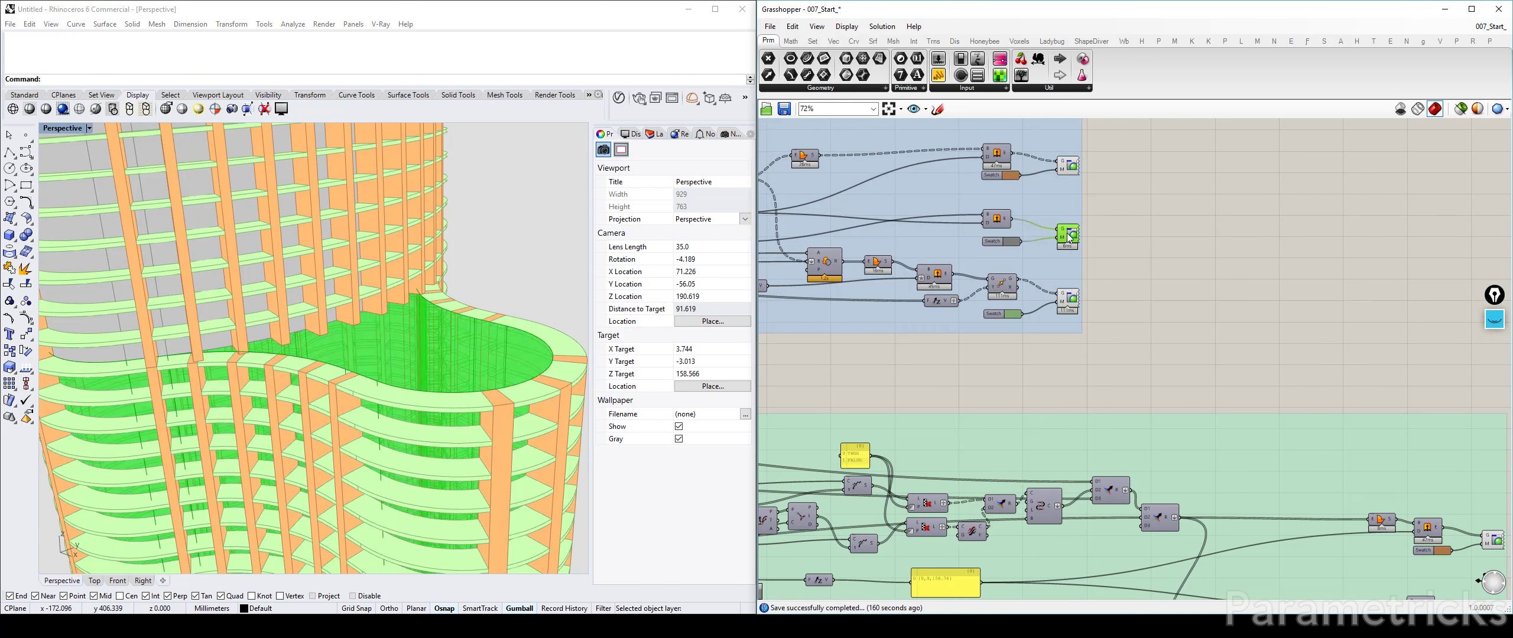
click(1112, 231)
click(994, 224)
key(ctrl+q)
key(ctrl+q)
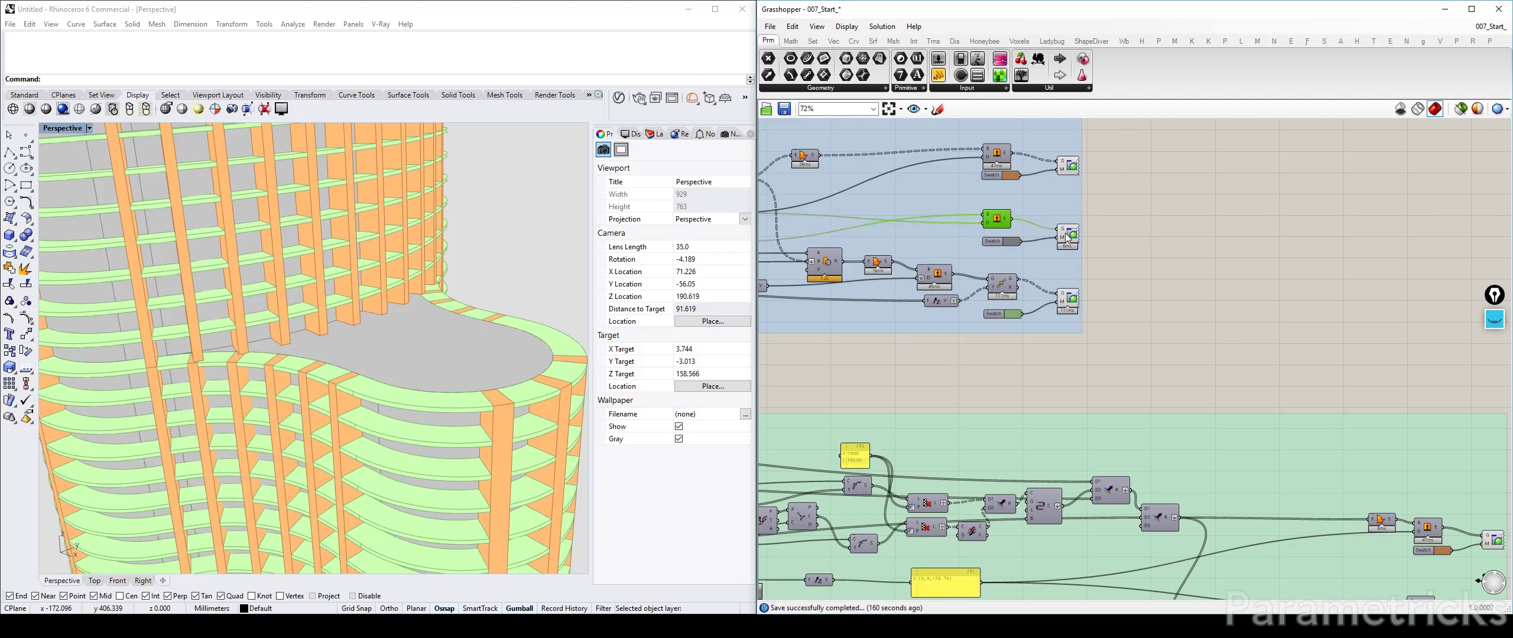
Select Block 1's middle Custom Preview and inspect its highlighted geometry in the lower block, close up and from a distance
click(1068, 236)
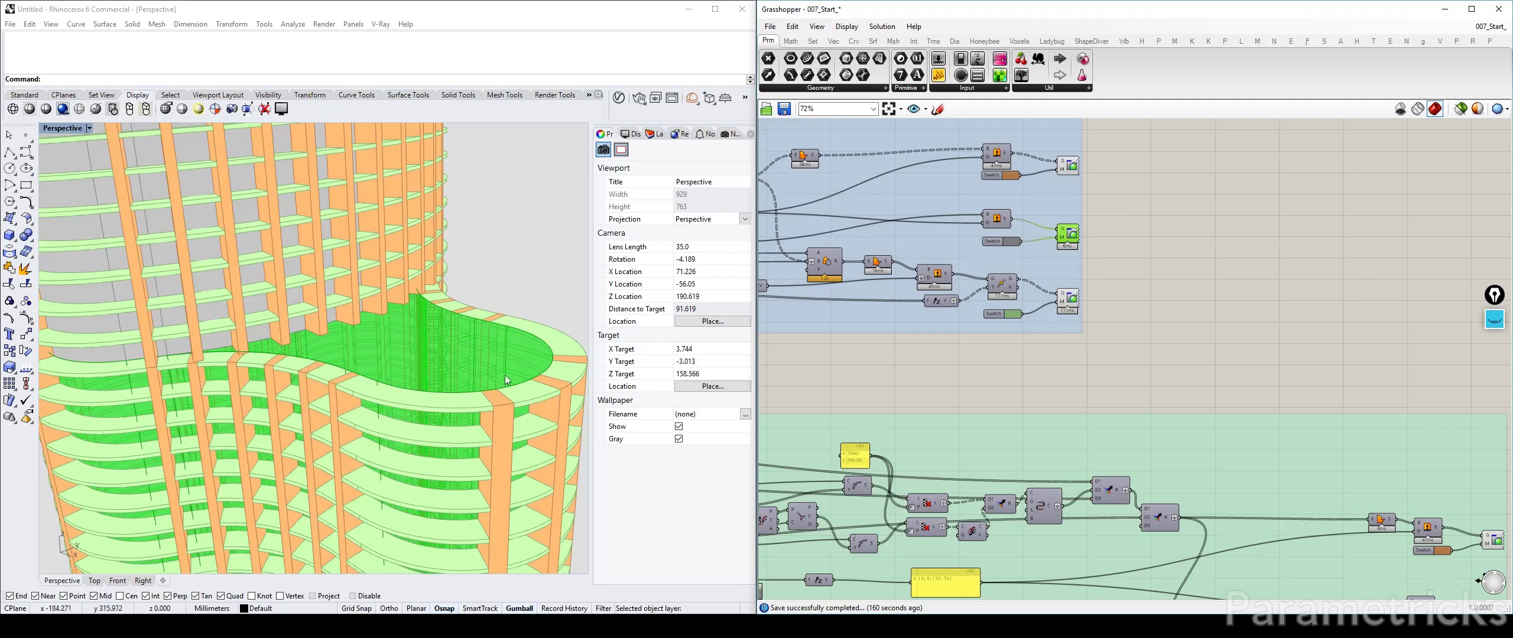
scroll(456, 435, up, 4)
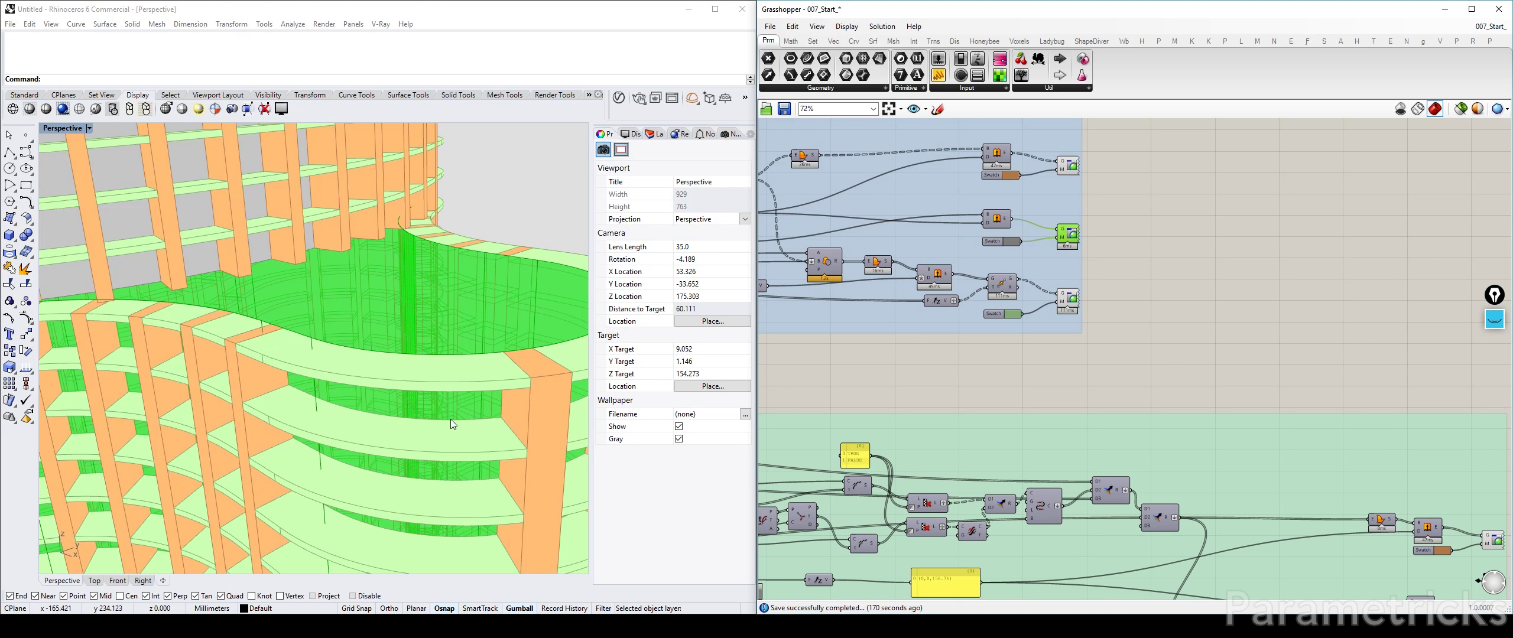
scroll(415, 421, down, 8)
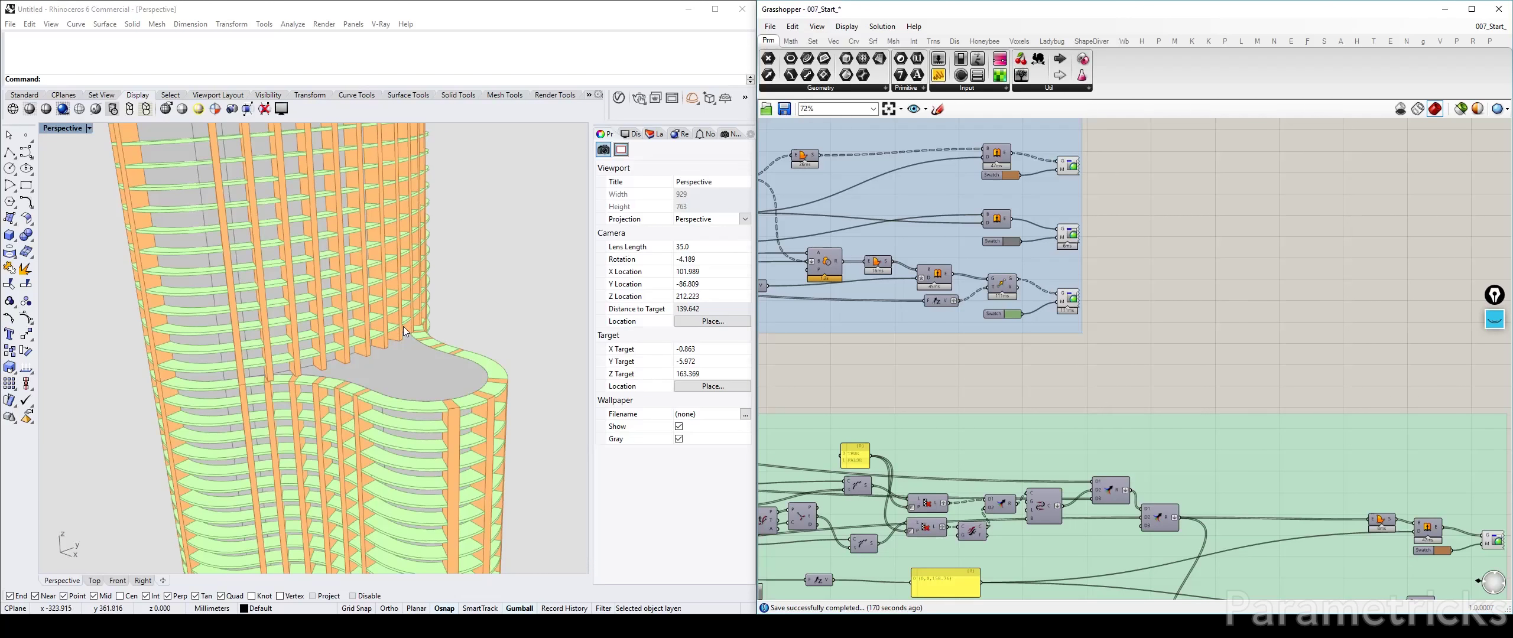
scroll(337, 385, up, 8)
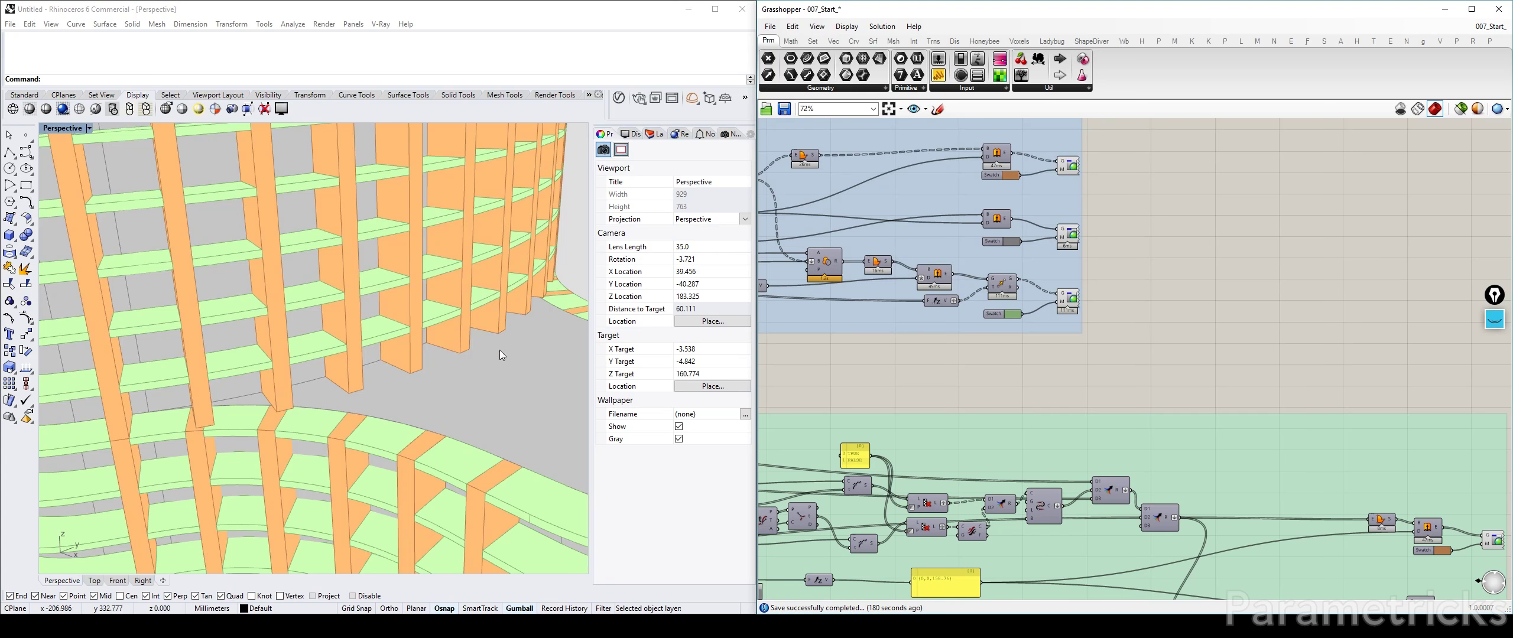
scroll(500, 353, down, 14)
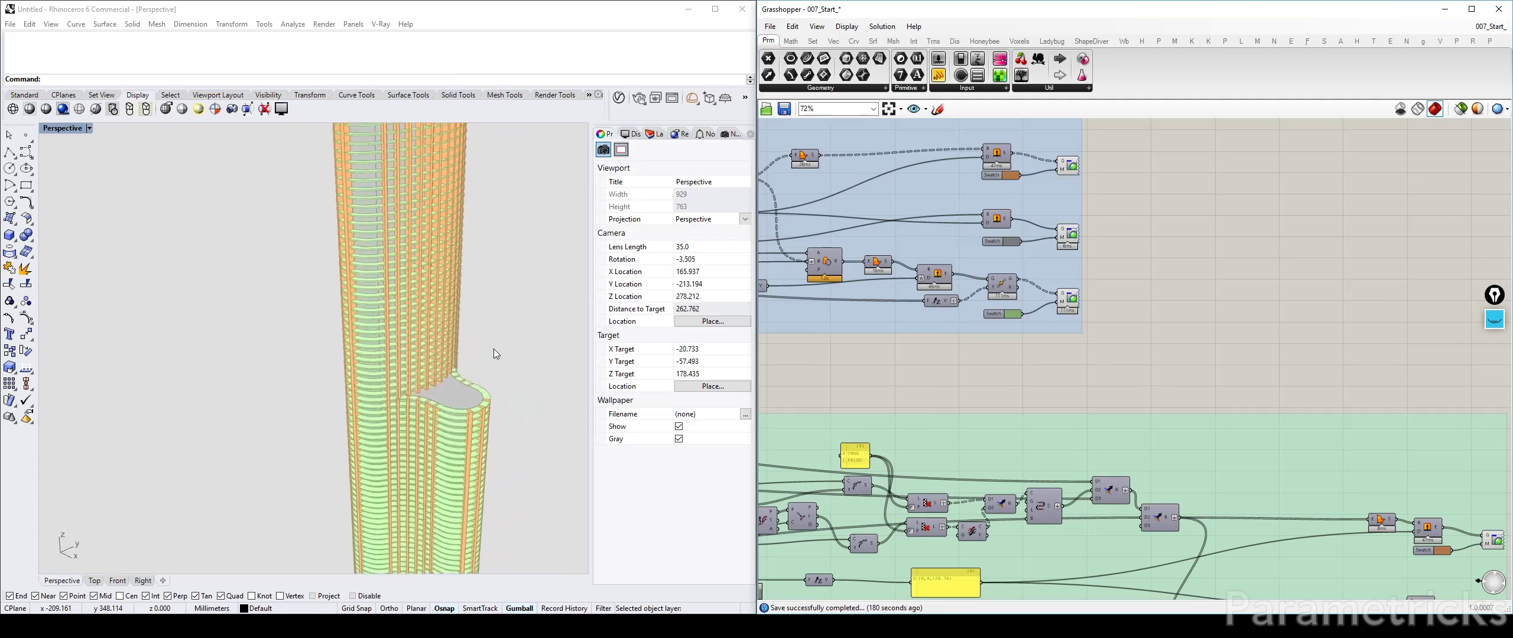
scroll(494, 348, down, 6)
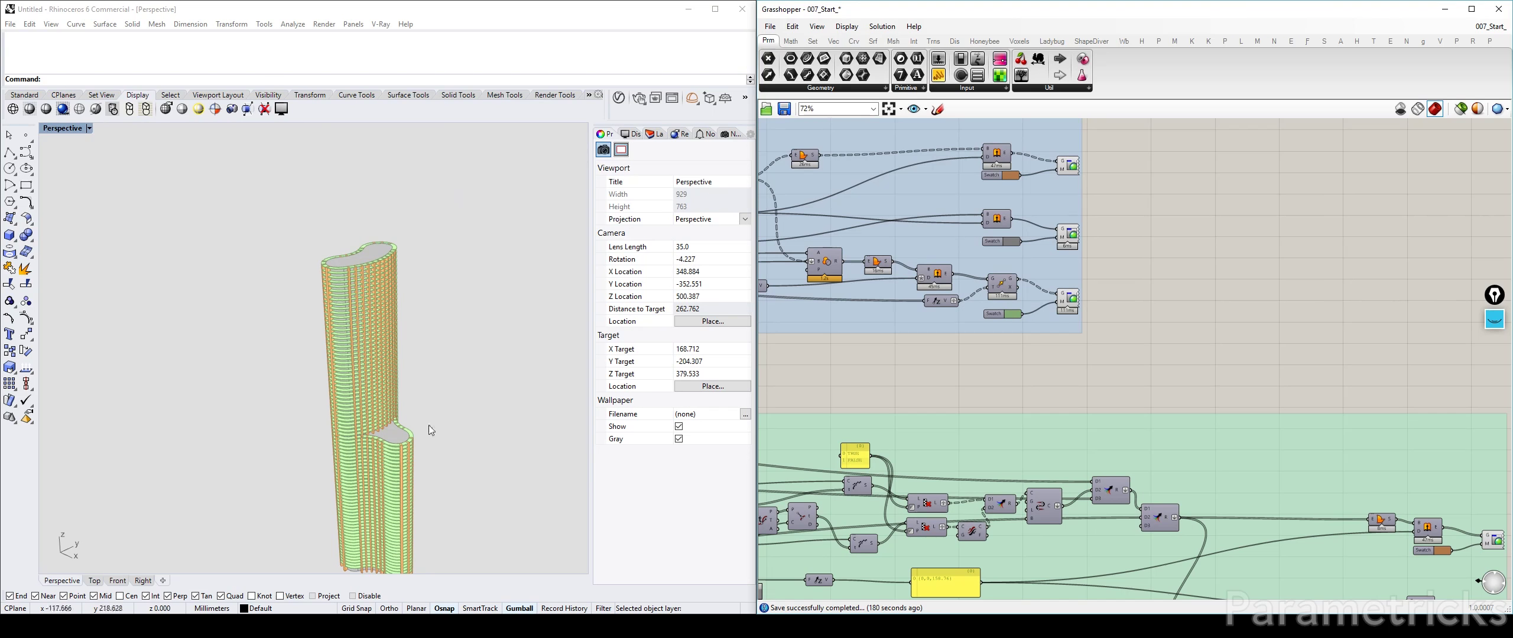
scroll(431, 430, up, 8)
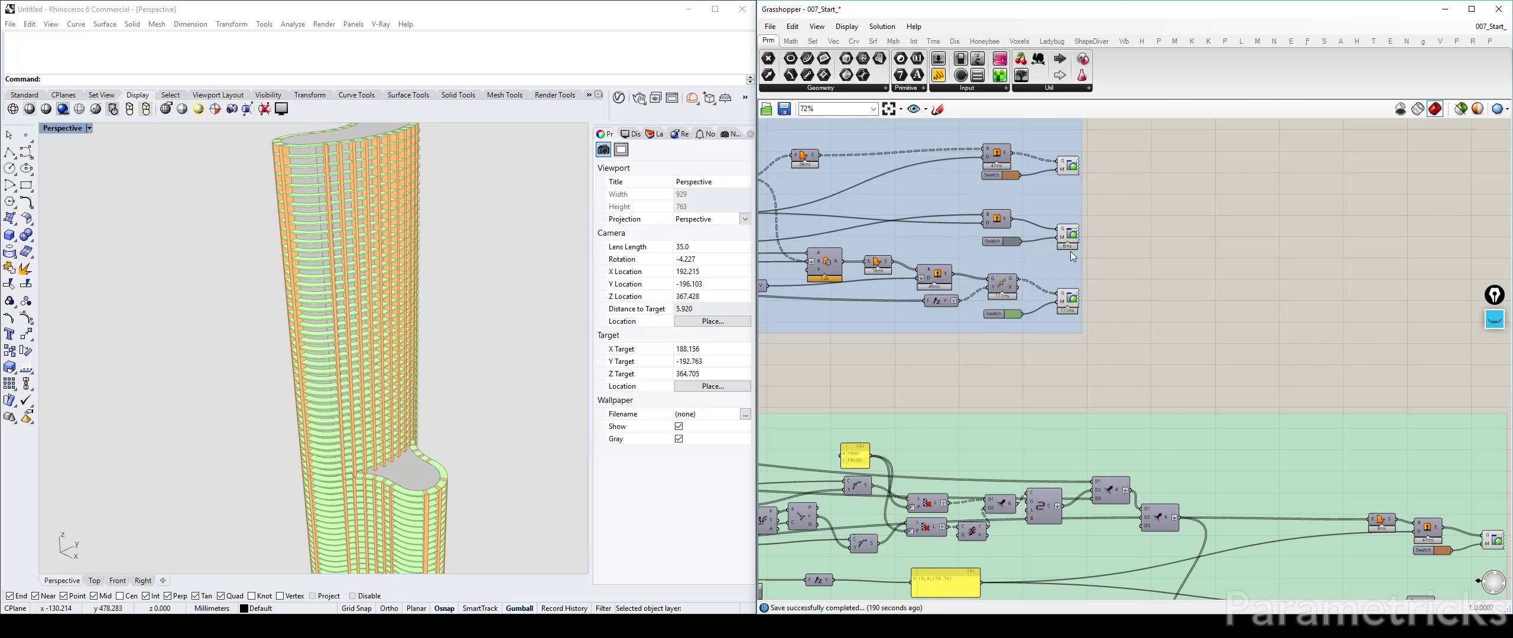
Highlight Block 1's middle Custom Preview again, view the lower block from another angle, and clear the selection
click(1072, 234)
middle_click(1073, 234)
click(1106, 274)
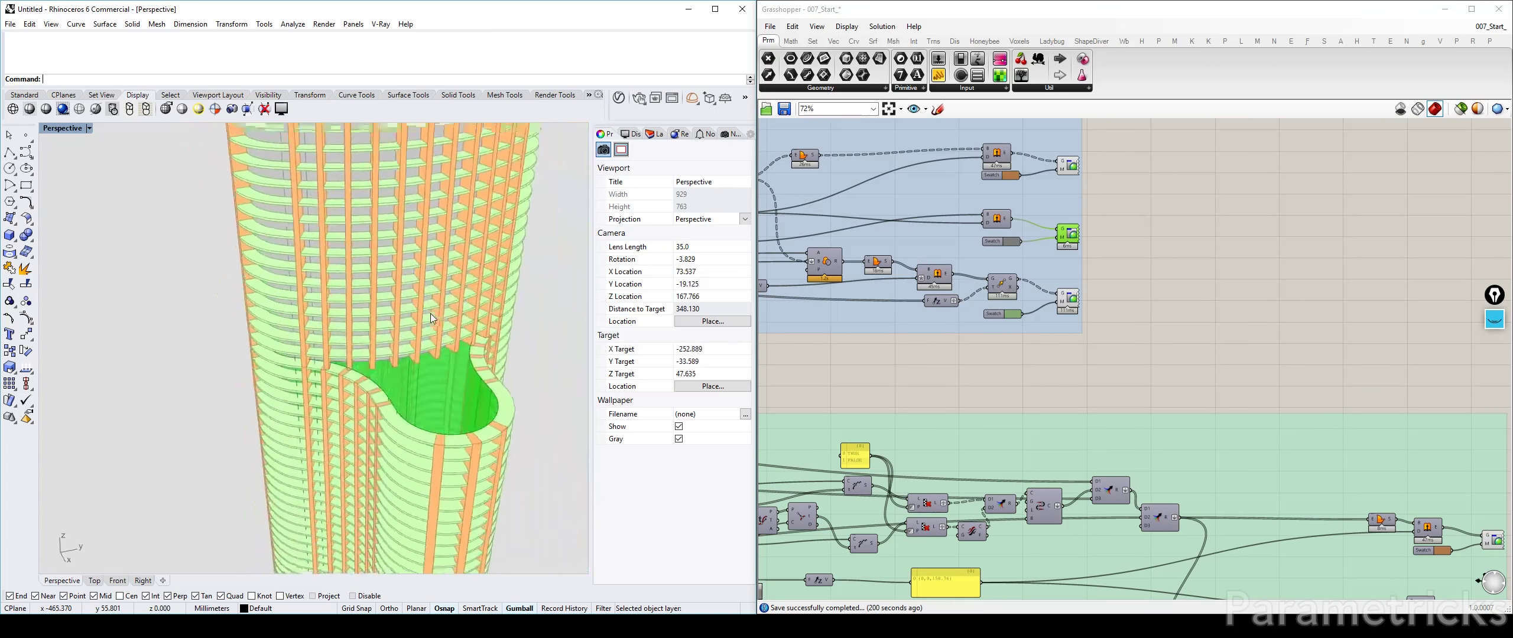
click(1147, 298)
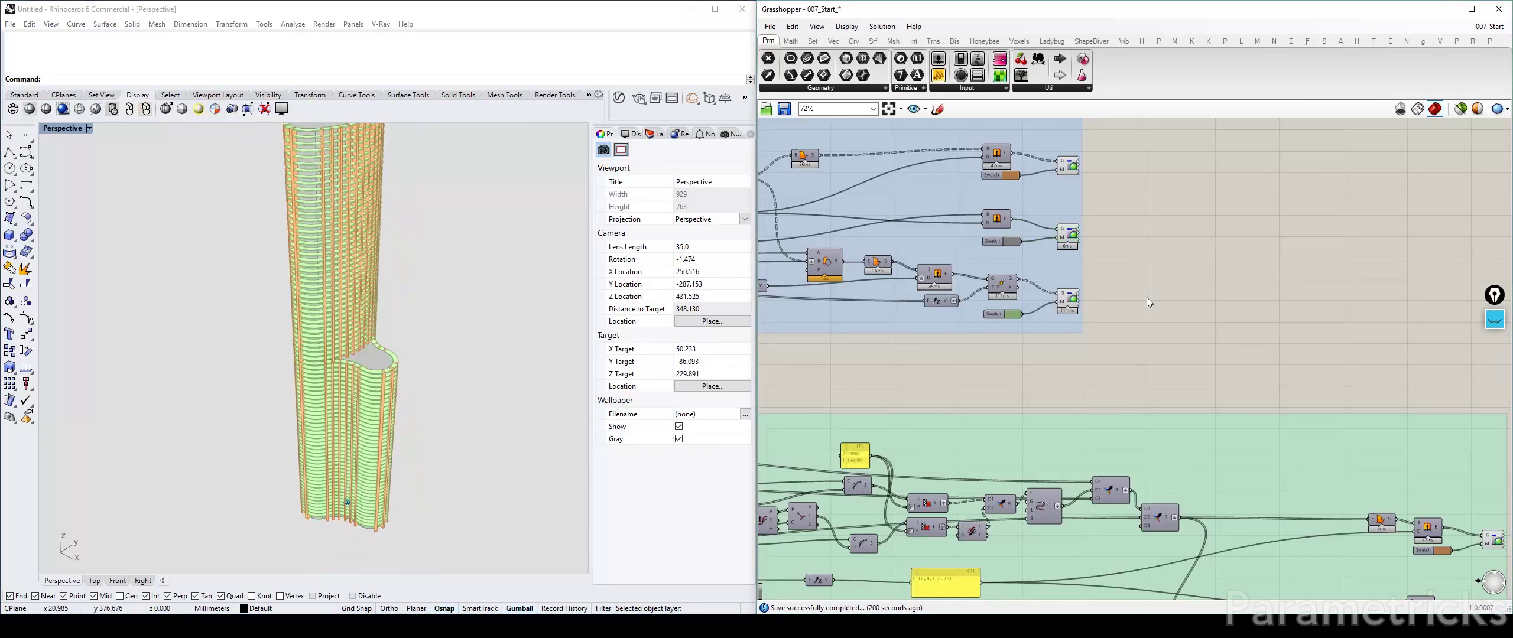
Review the input parameters of the Block 2 group and select its Block 1 Secondary Columns parameter to trace the connection
scroll(1192, 290, down, 3)
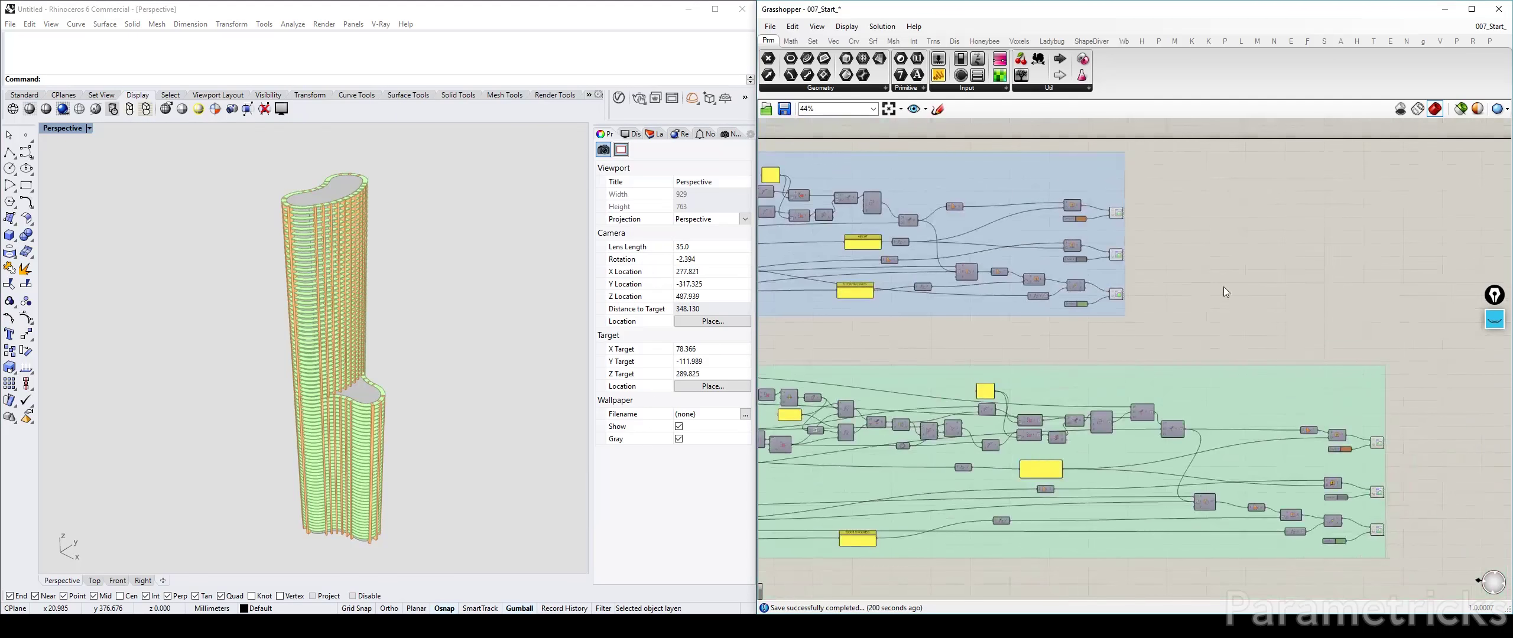
right_drag(1223, 286, 1327, 261)
right_drag(946, 349, 1241, 214)
right_drag(953, 253, 959, 333)
scroll(1068, 245, down, 2)
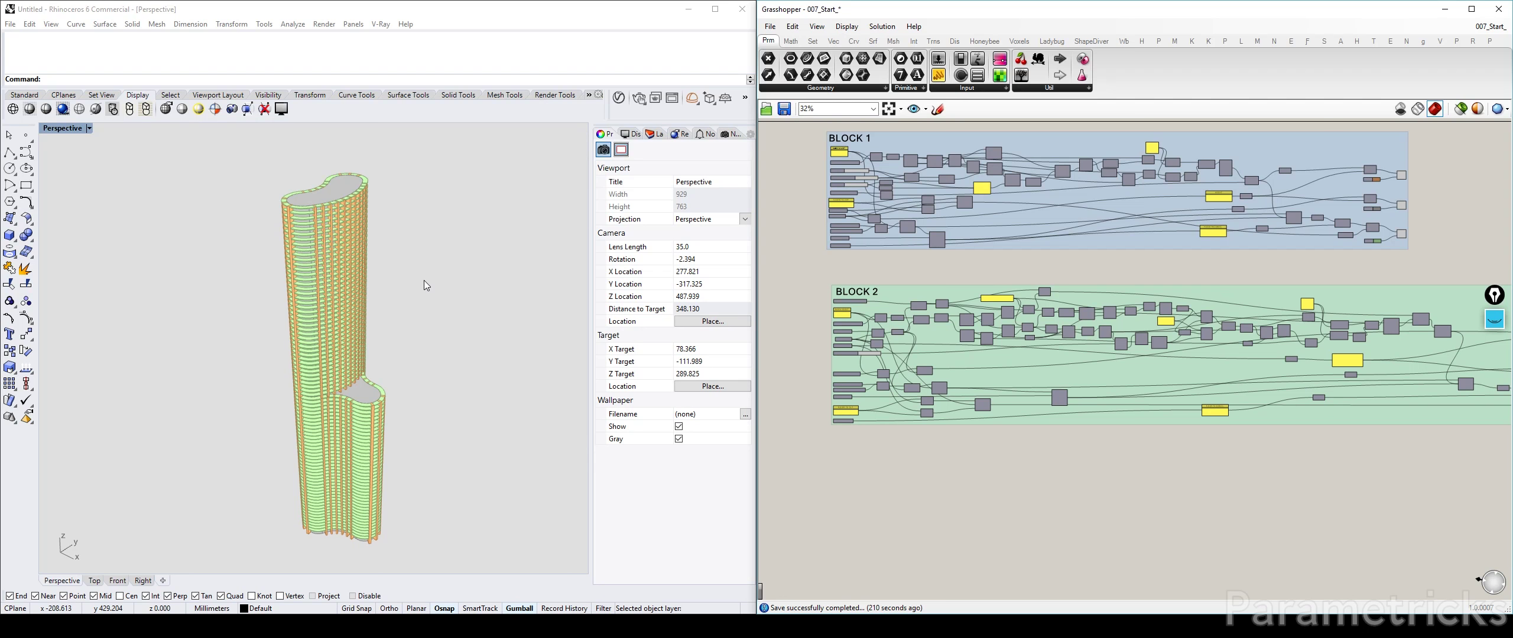
right_drag(934, 414, 909, 379)
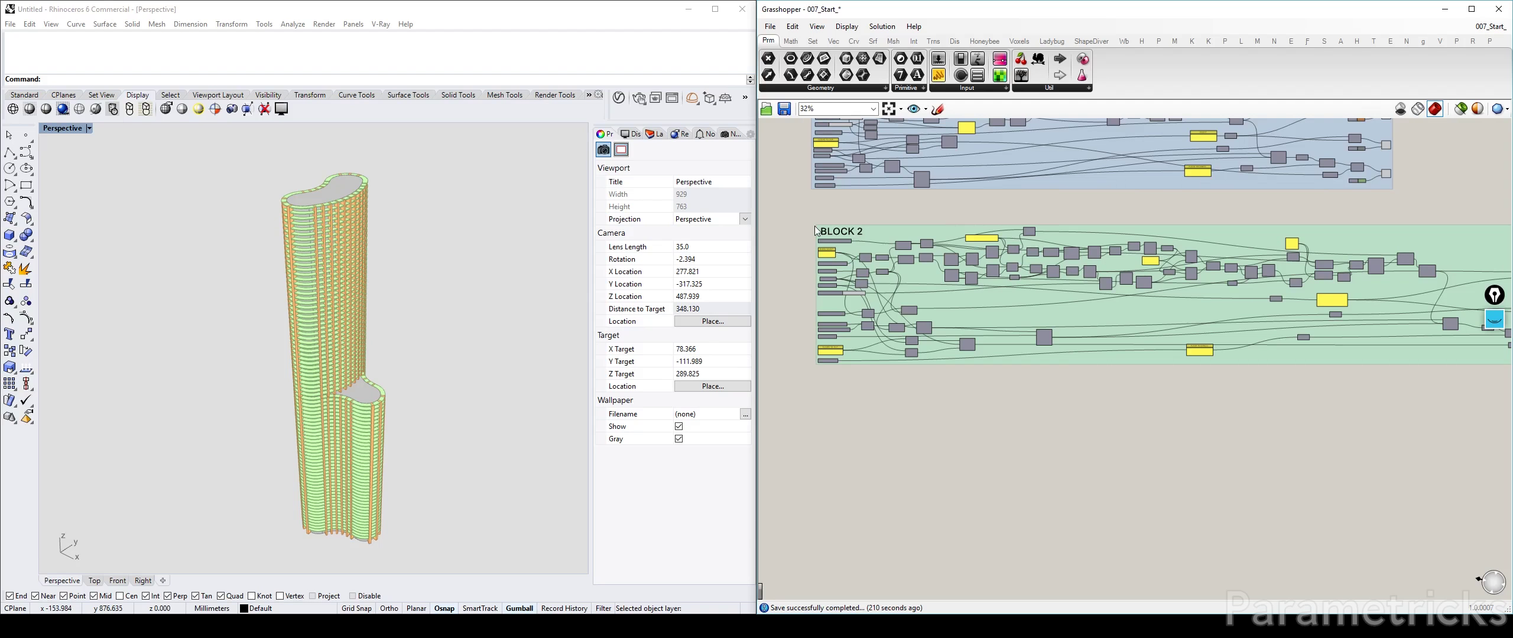
scroll(842, 220, up, 5)
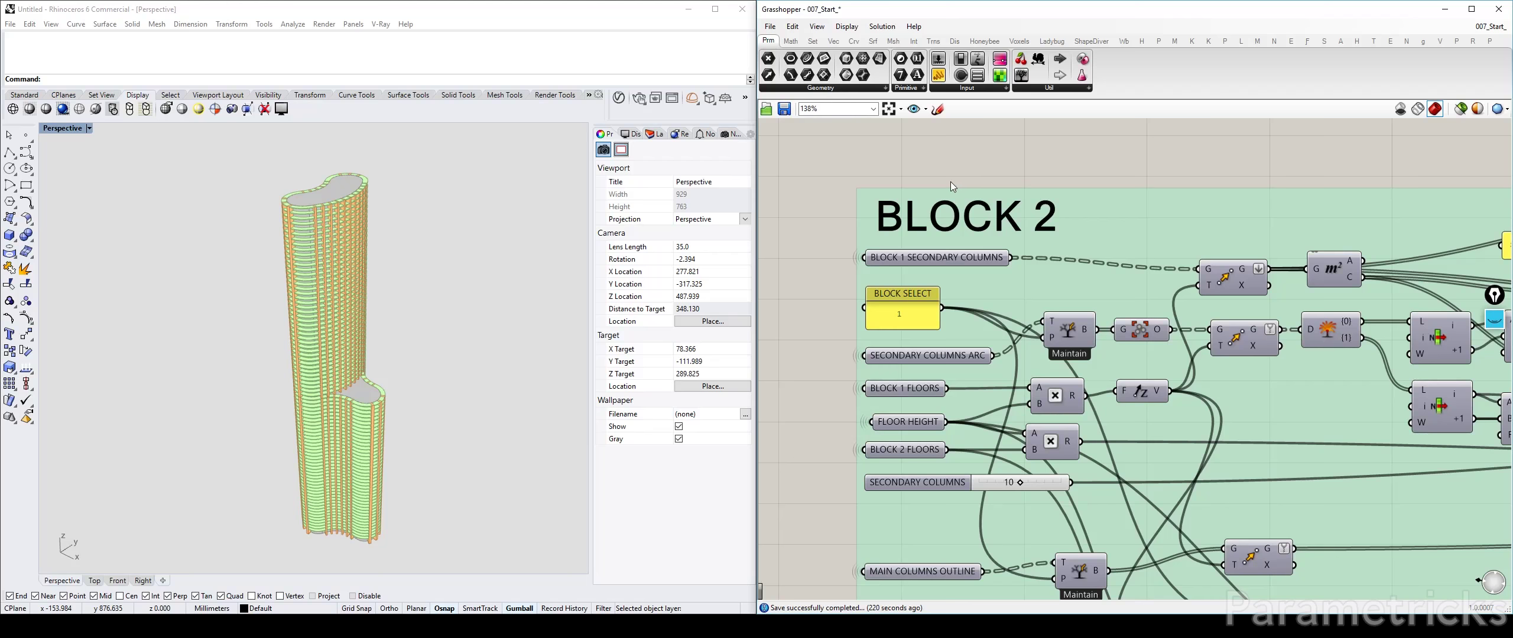
right_drag(975, 191, 974, 164)
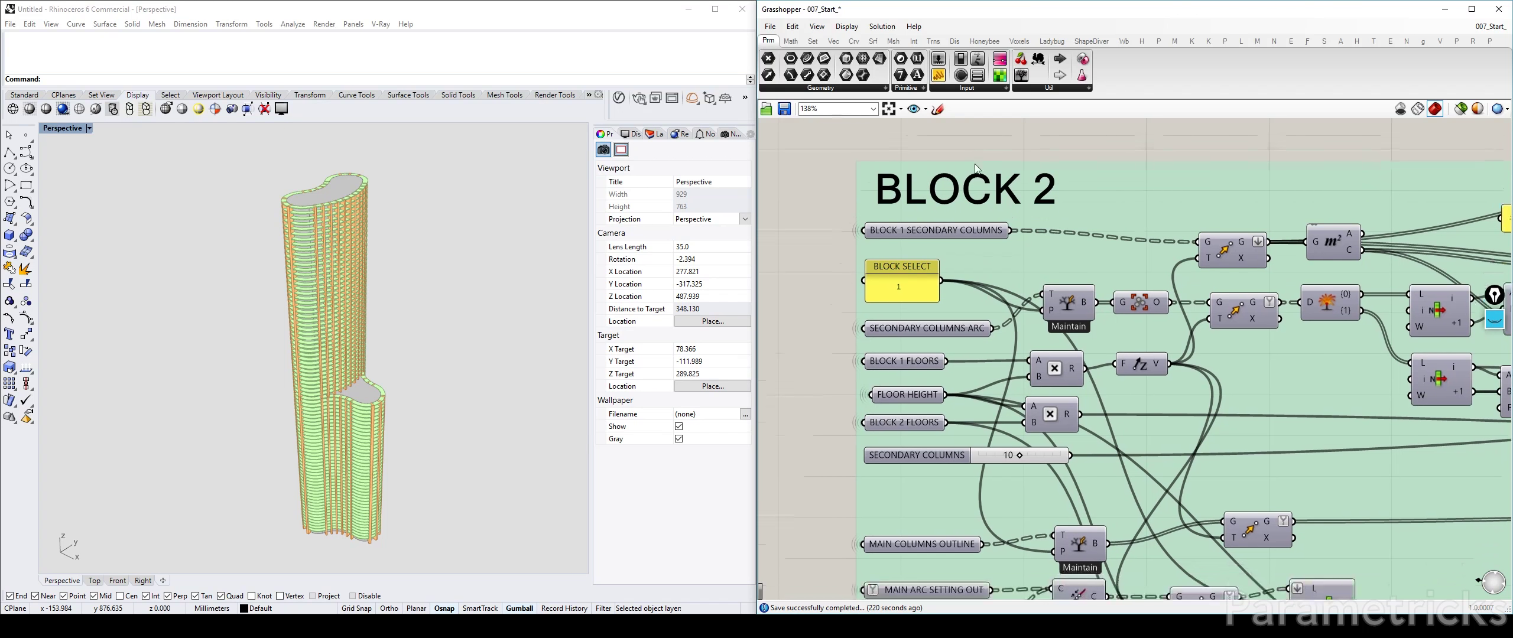
click(953, 233)
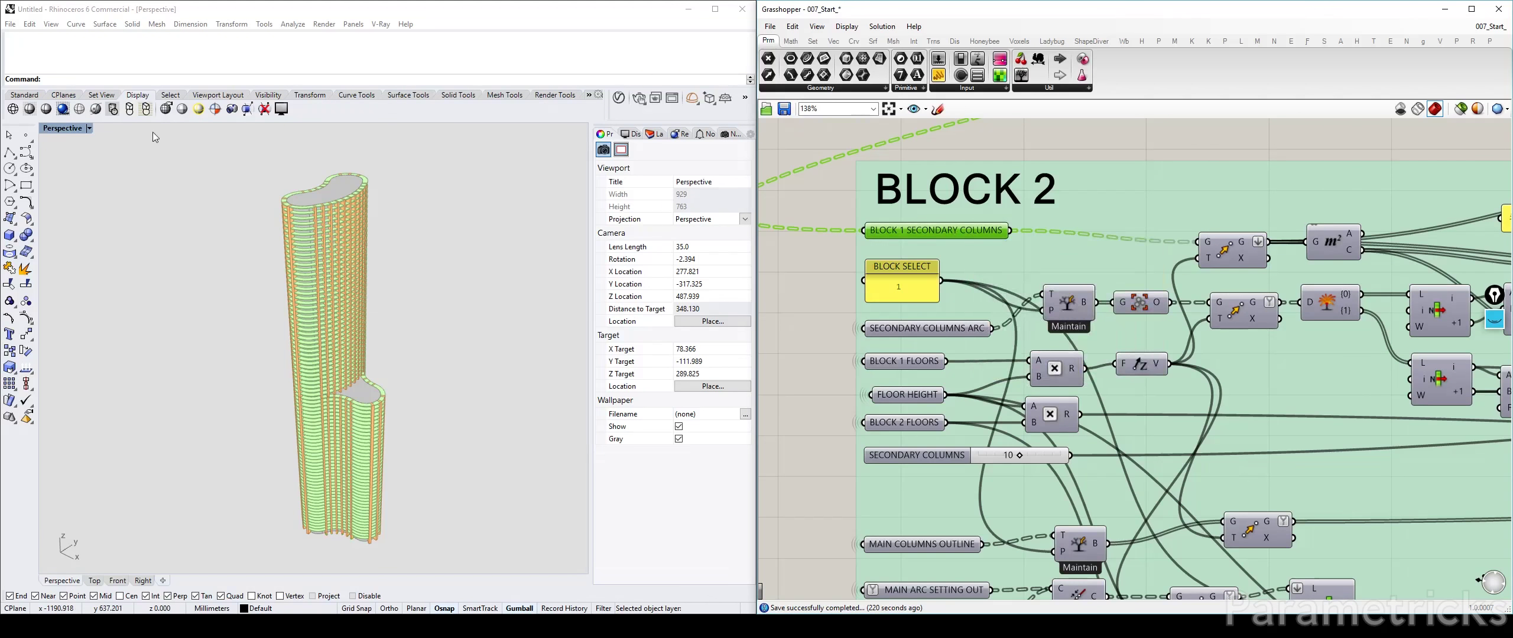
Show all four Rhino viewports, enlarge Top and Perspective, and frame the tower in both
double_click(55, 128)
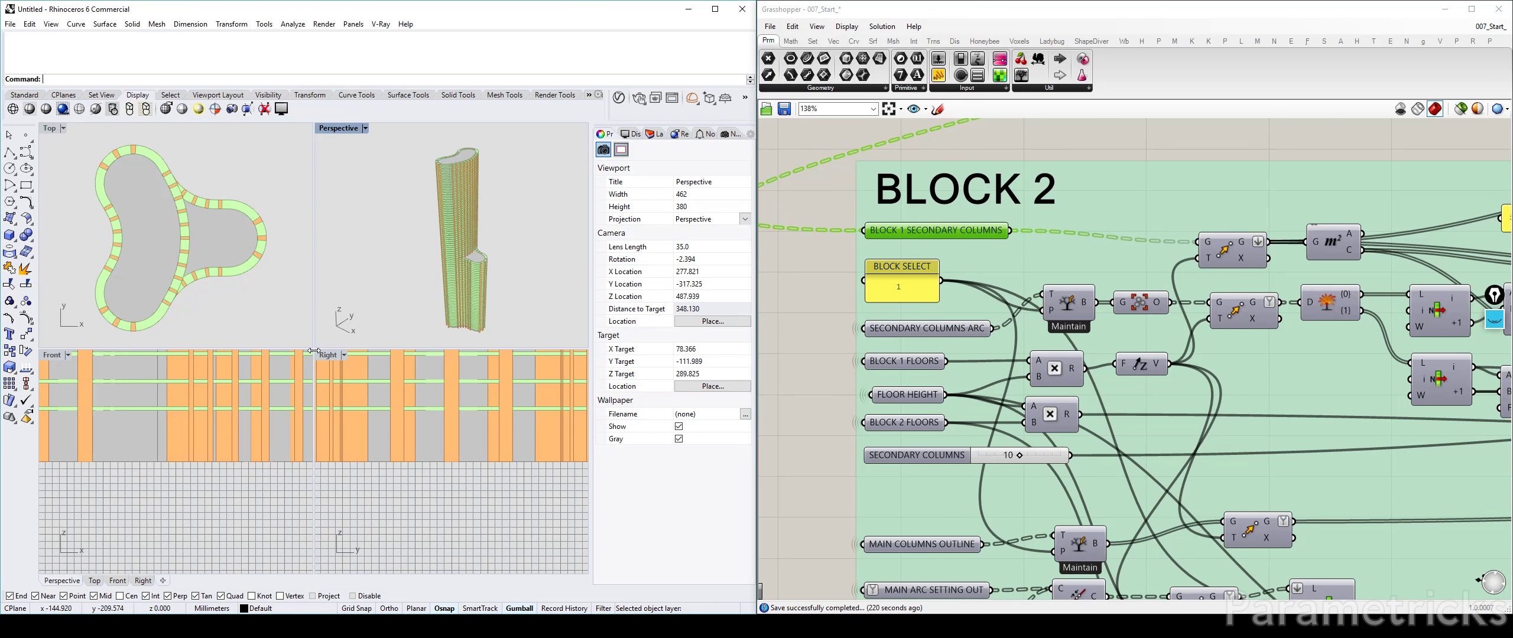
drag(313, 377, 314, 519)
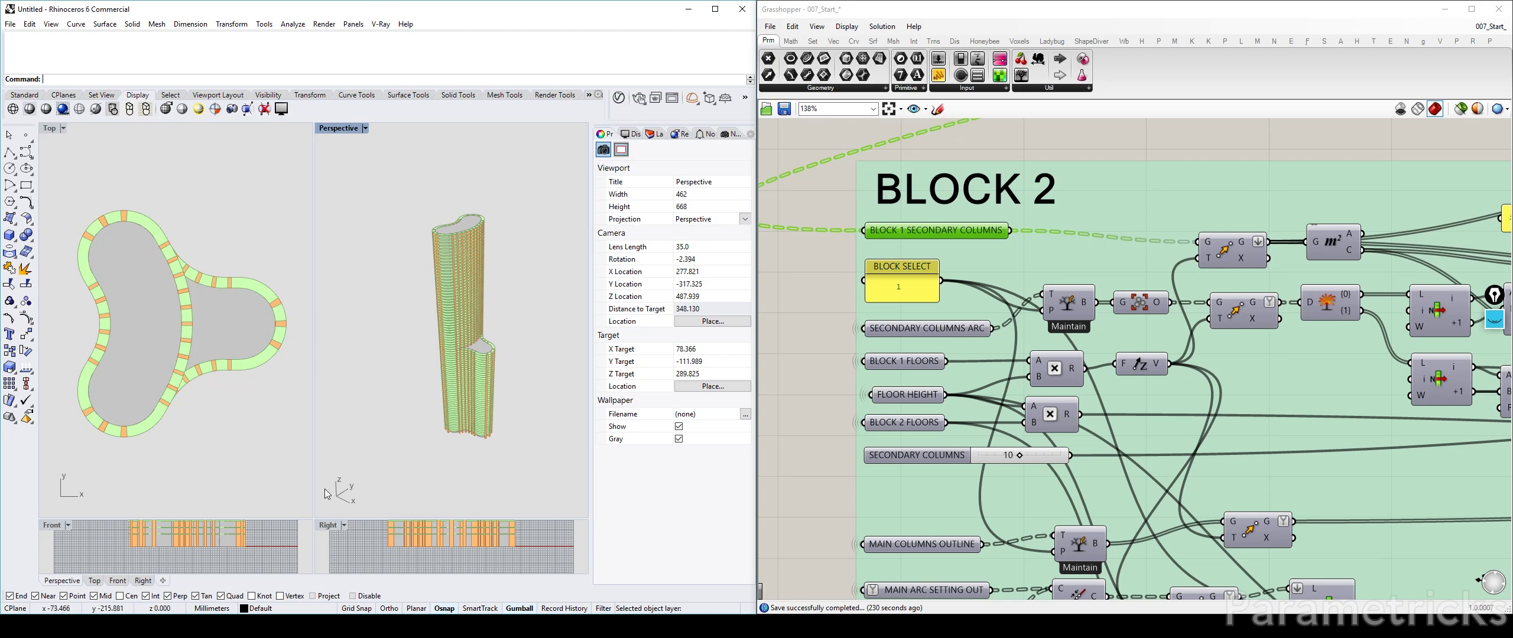
drag(314, 519, 377, 518)
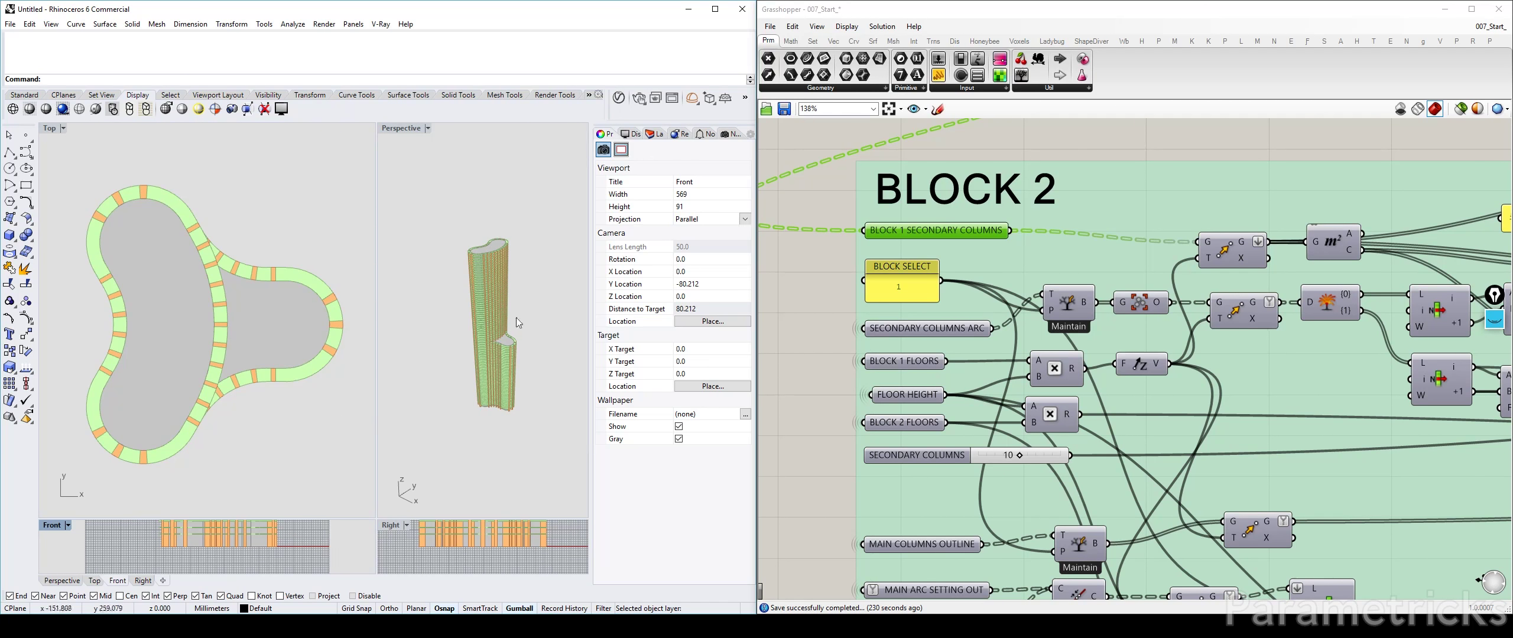
scroll(515, 319, up, 3)
shift+right_drag(524, 331, 510, 343)
scroll(515, 341, up, 2)
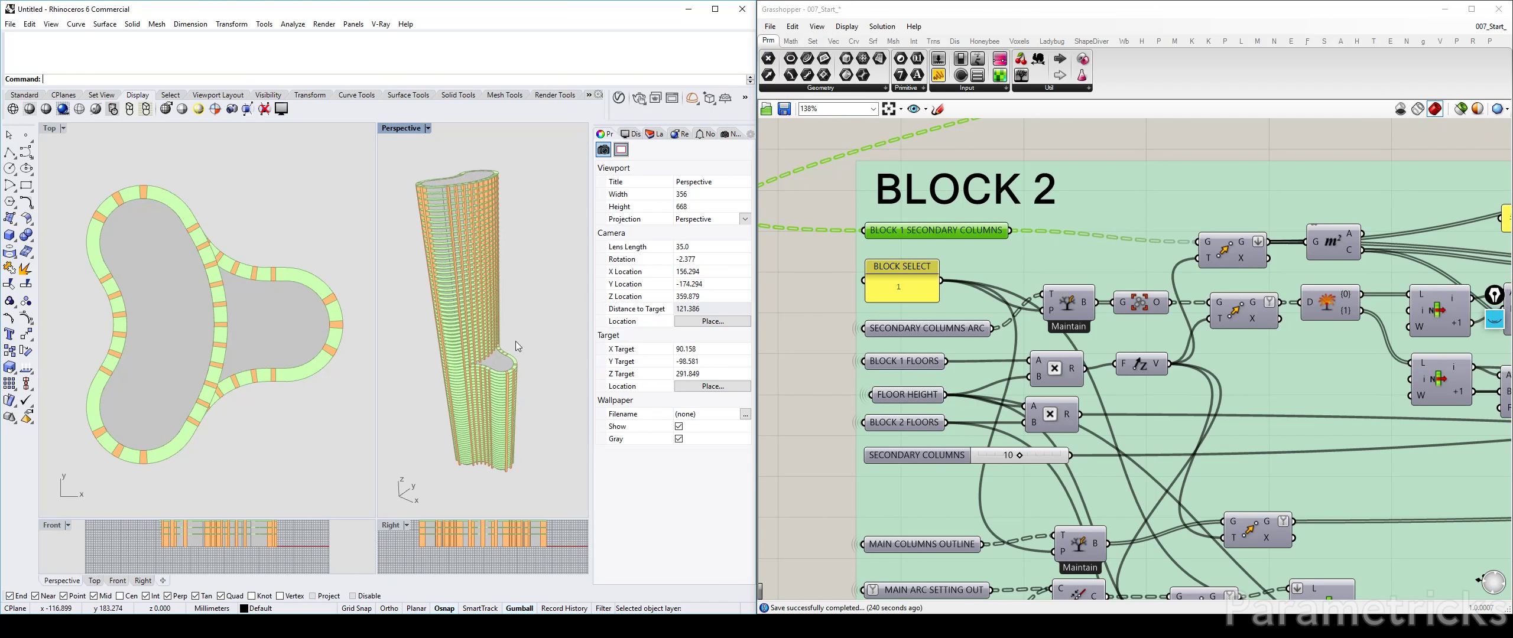
click(350, 192)
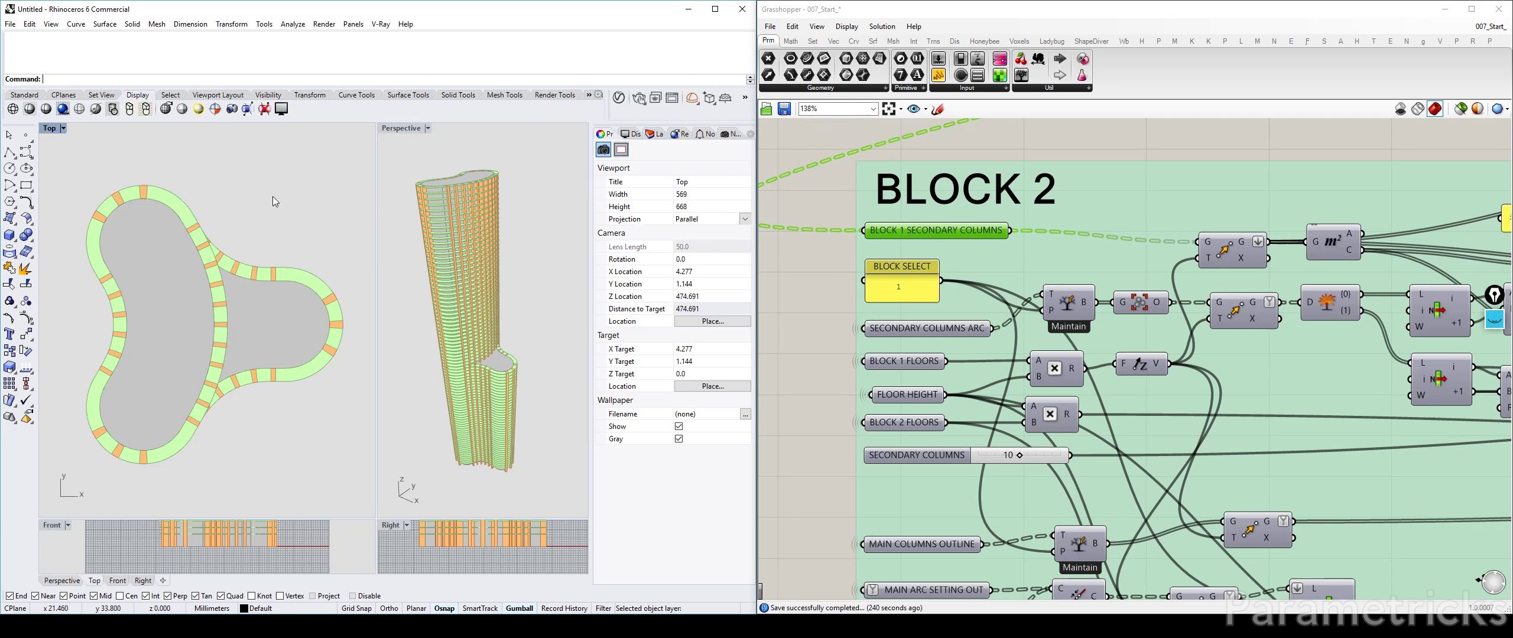
right_drag(195, 239, 217, 223)
Turn off the preview of Block 1's three Custom Preview components
scroll(1064, 202, down, 4)
right_drag(1076, 198, 792, 412)
scroll(946, 296, down, 2)
right_drag(1447, 189, 1070, 213)
drag(1046, 191, 990, 313)
key(ctrl+q)
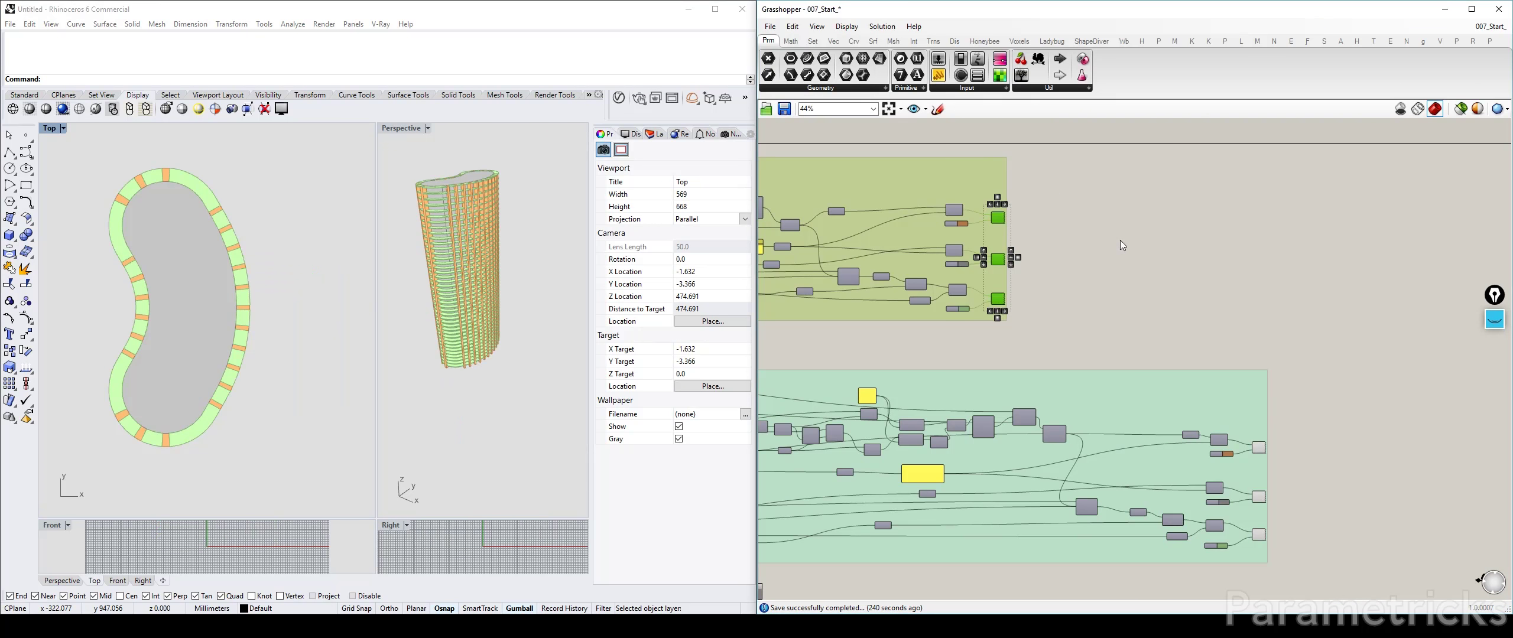
Highlight the geometry of Block 2's upper and middle Custom Preview components one after the other
right_drag(1264, 460, 1096, 255)
scroll(1096, 255, up, 4)
click(1089, 229)
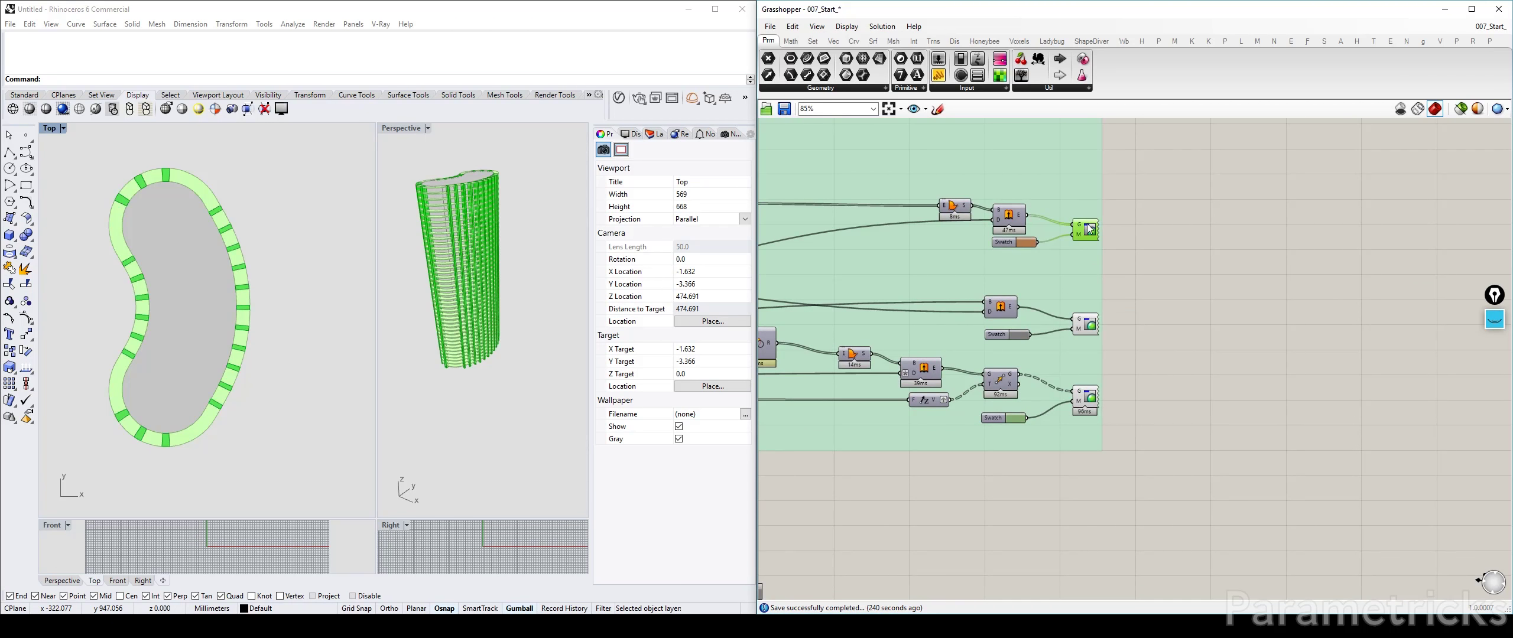
click(1090, 324)
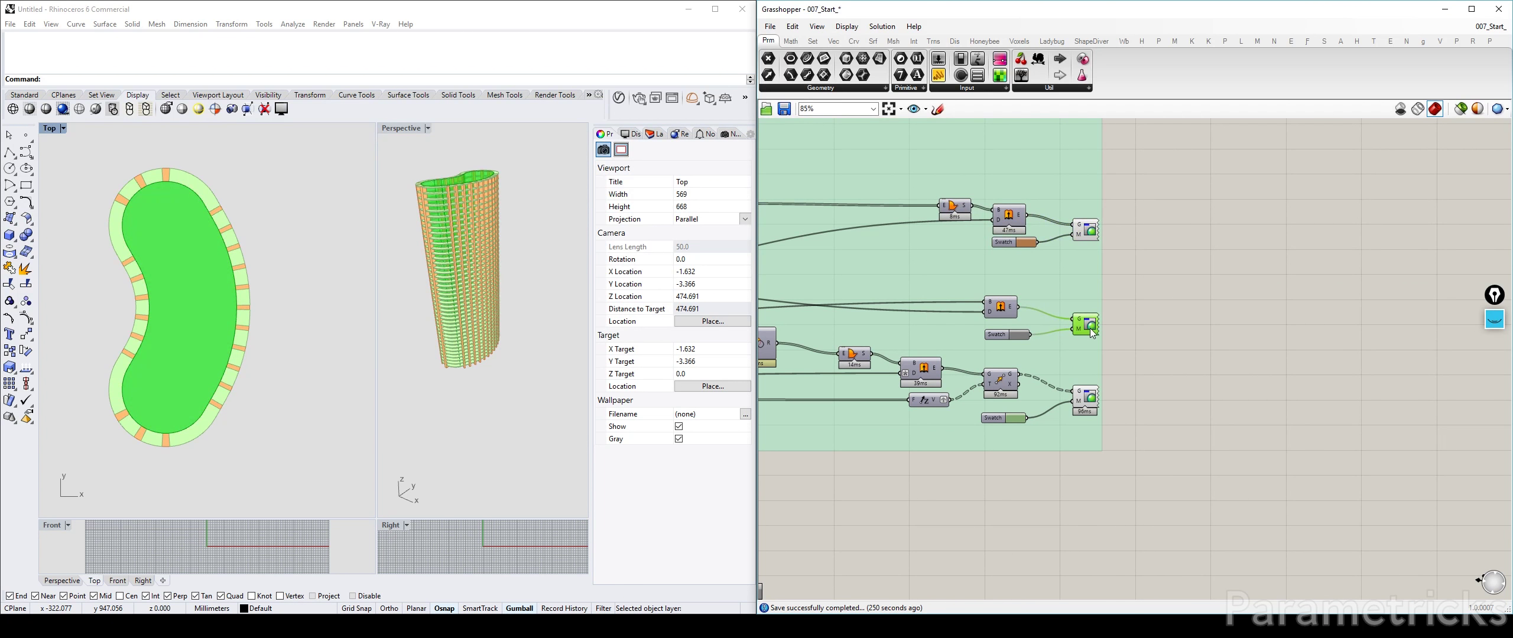
Turn off the preview of Block 2's middle and lower Custom Preview components
key(ctrl+q)
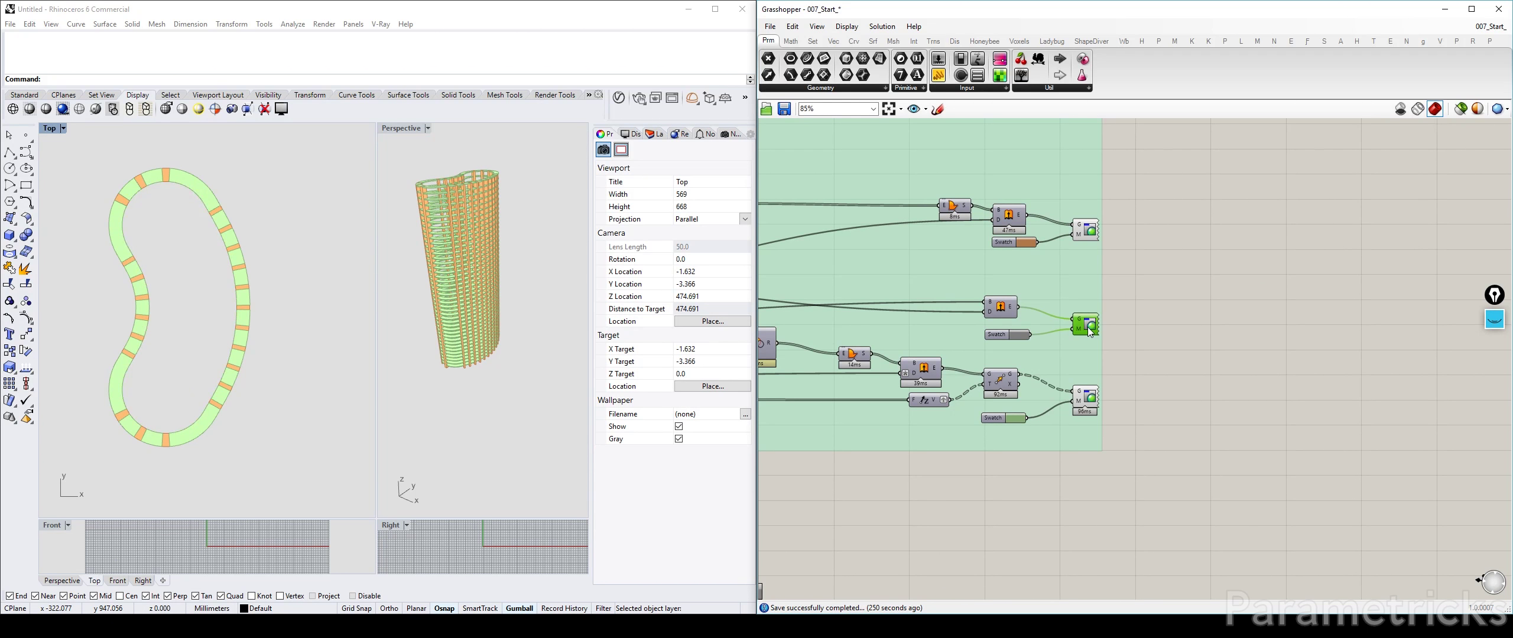
click(1090, 397)
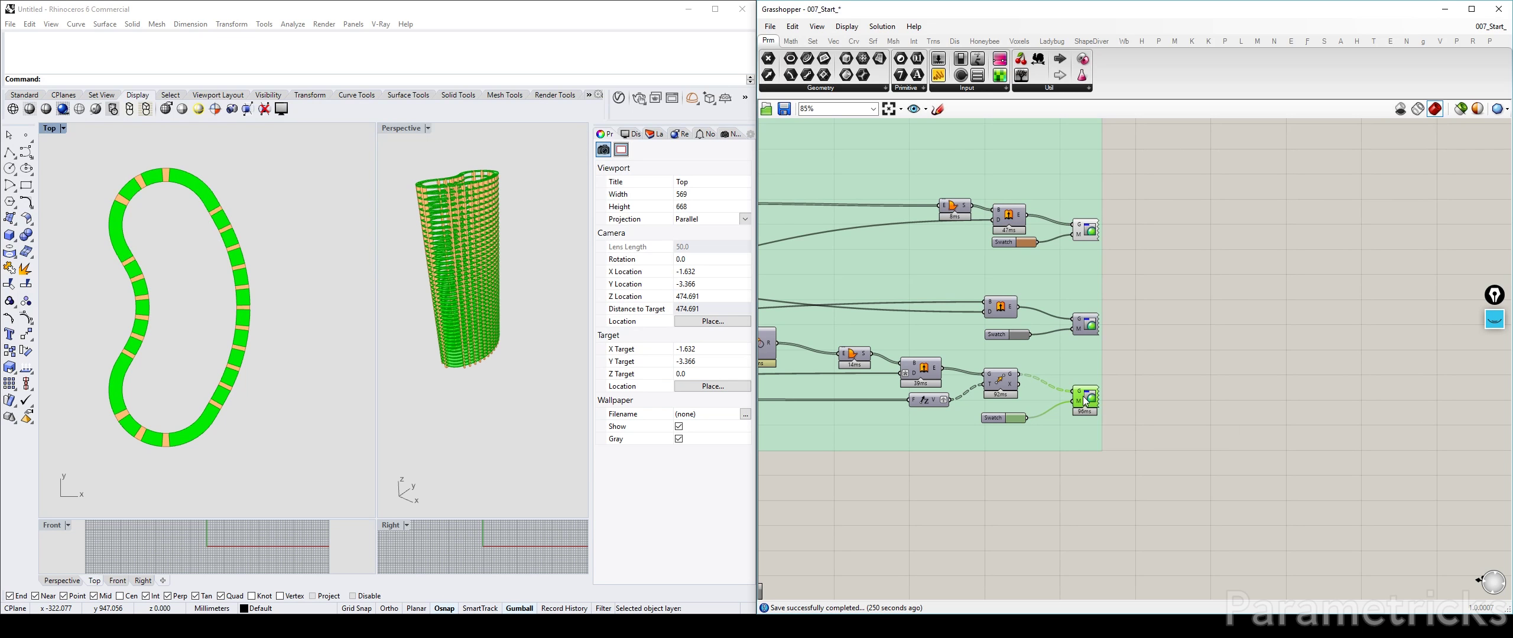
key(ctrl+q)
key(ctrl+q)
key(ctrl+q)
Duplicate the Block 1 Secondary Columns, Block Select and Secondary Columns Arc inputs, with the Tree Branch and the component after it, below the Block 2 group
scroll(1083, 401, down, 6)
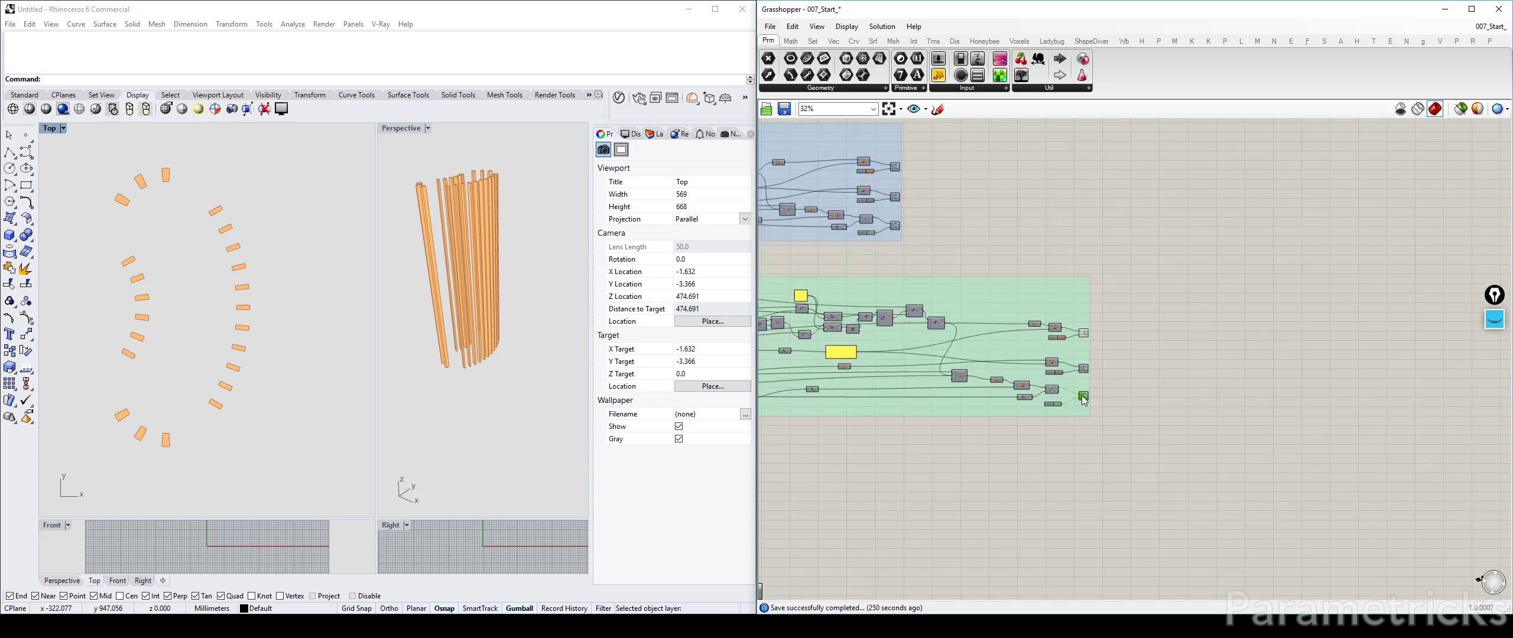
right_drag(904, 393, 1261, 312)
scroll(926, 293, up, 3)
right_drag(926, 293, 1144, 270)
scroll(1147, 269, up, 5)
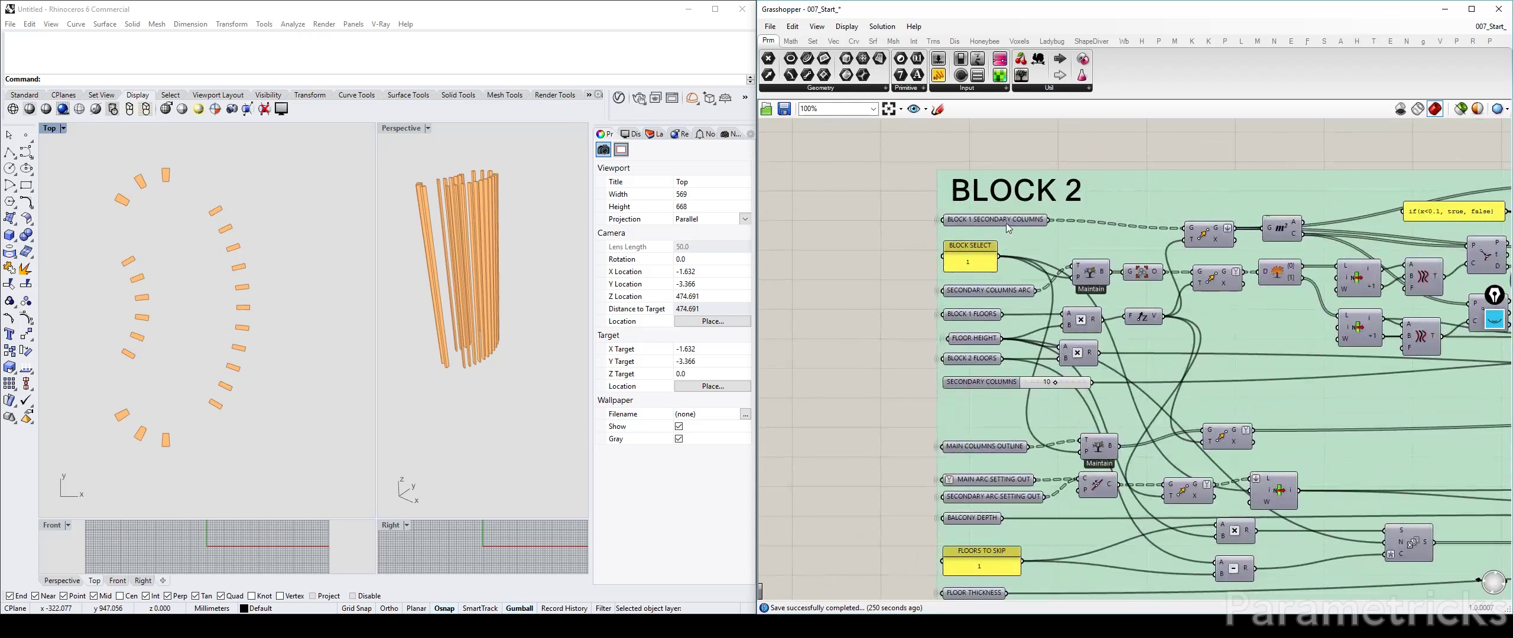
click(1001, 222)
shift+click(979, 263)
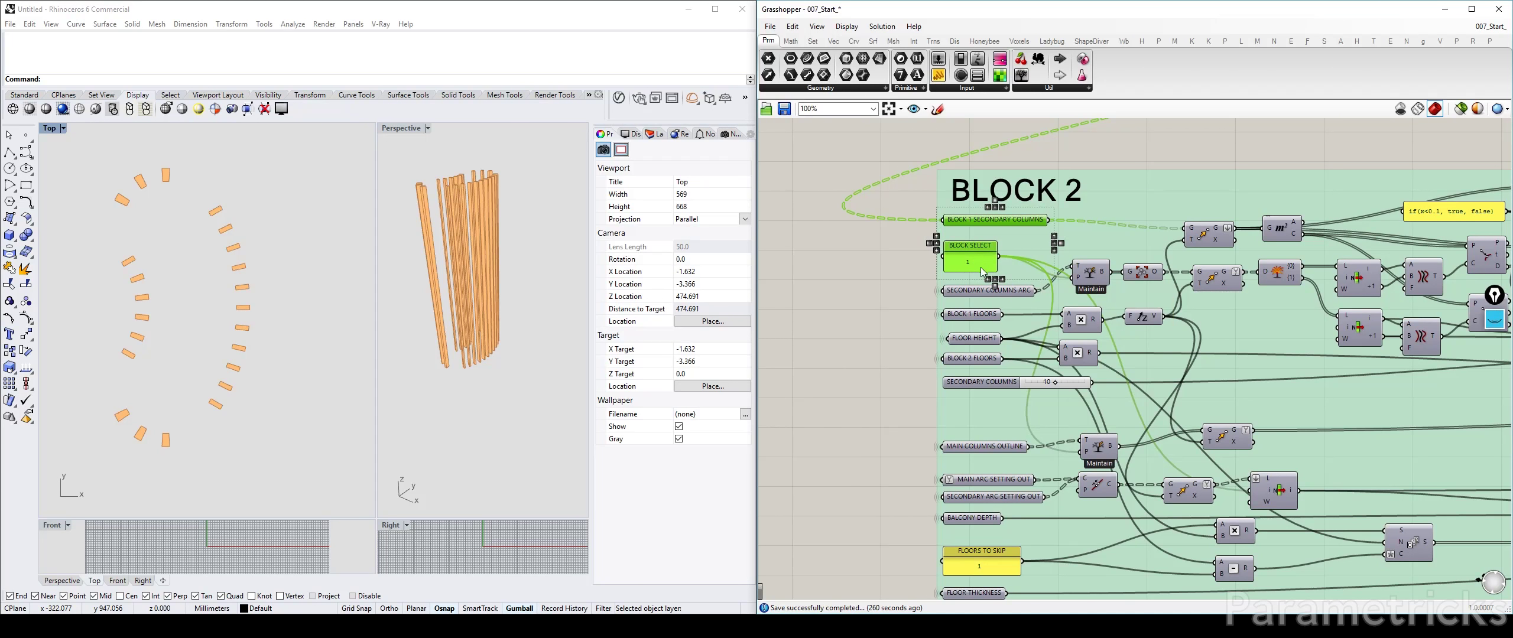
right_drag(1087, 304, 1012, 251)
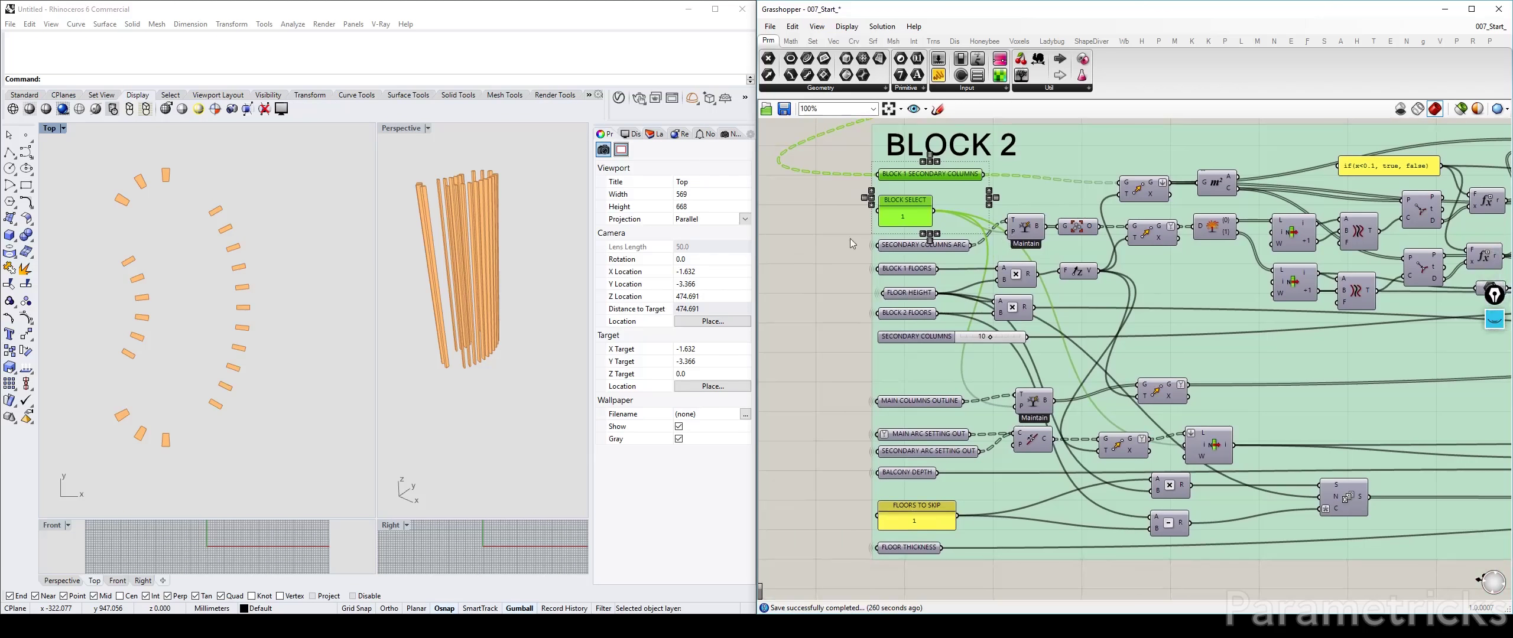
shift+click(1031, 233)
shift+click(1075, 230)
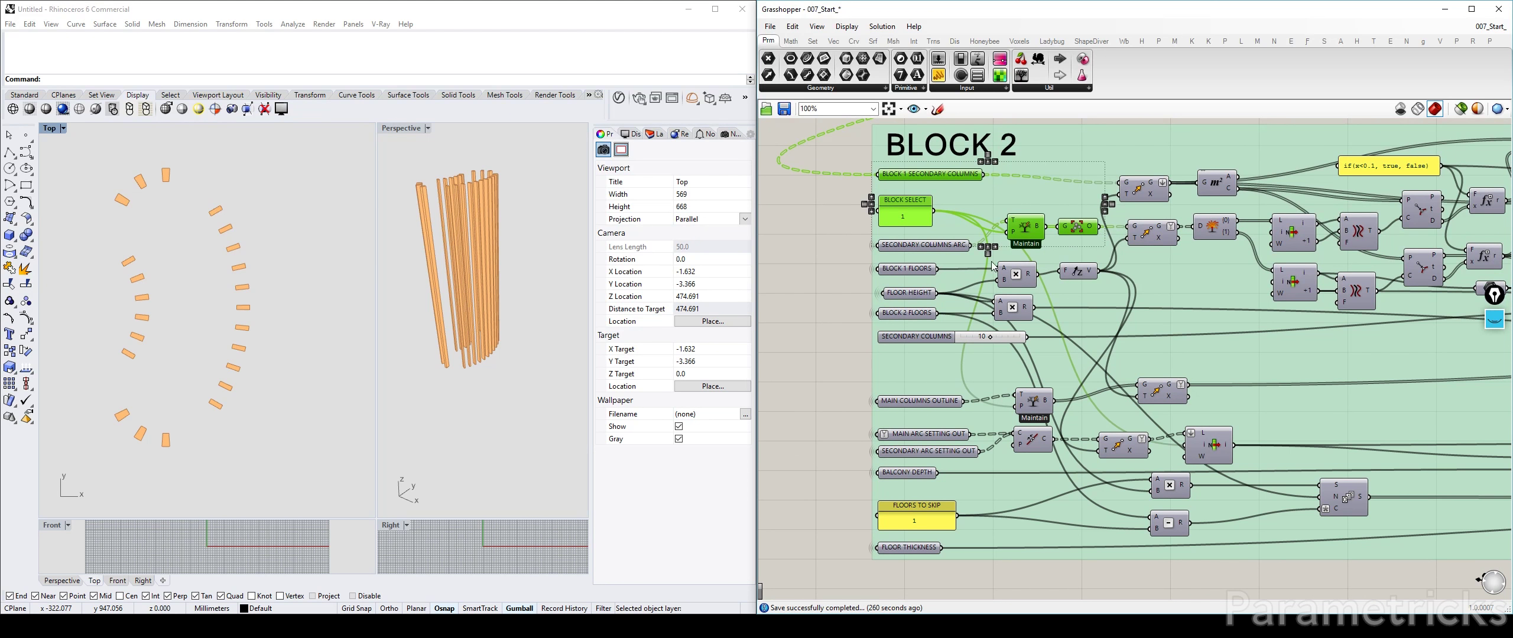
shift+click(927, 251)
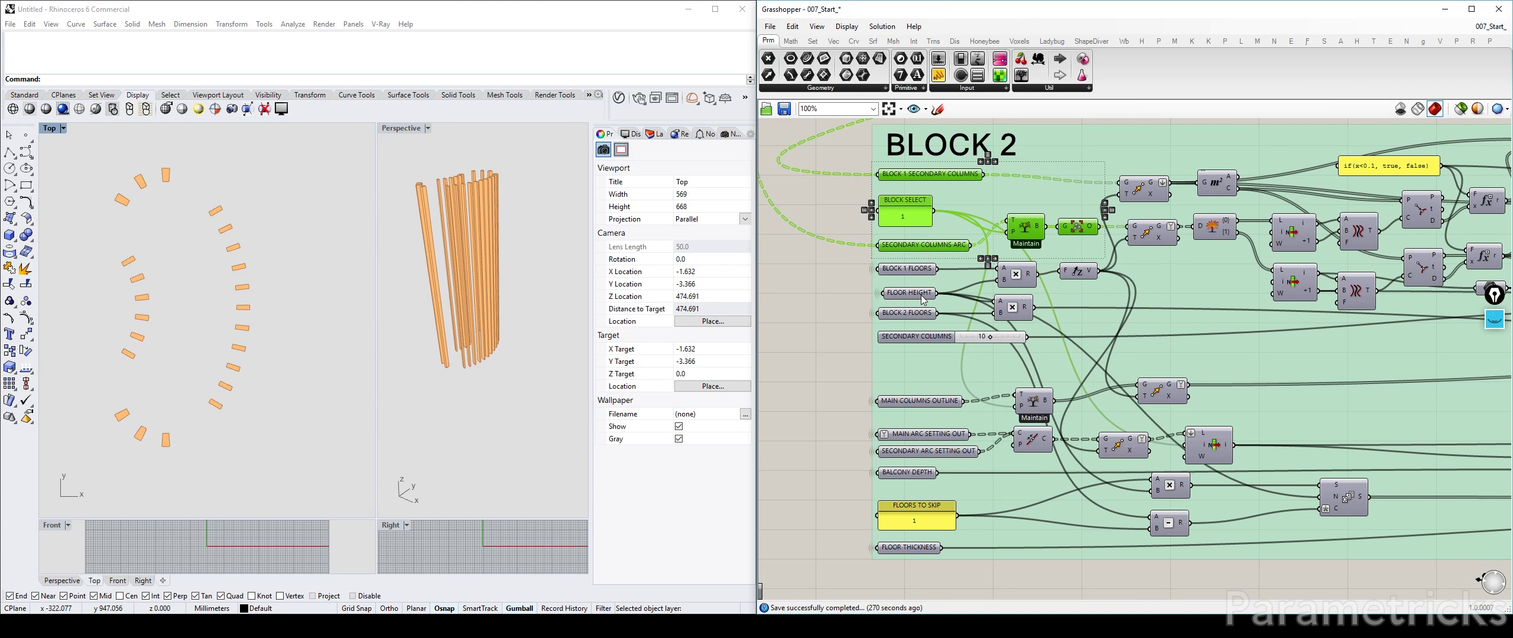
scroll(995, 383, down, 4)
right_drag(995, 383, 943, 264)
alt+drag(959, 182, 955, 436)
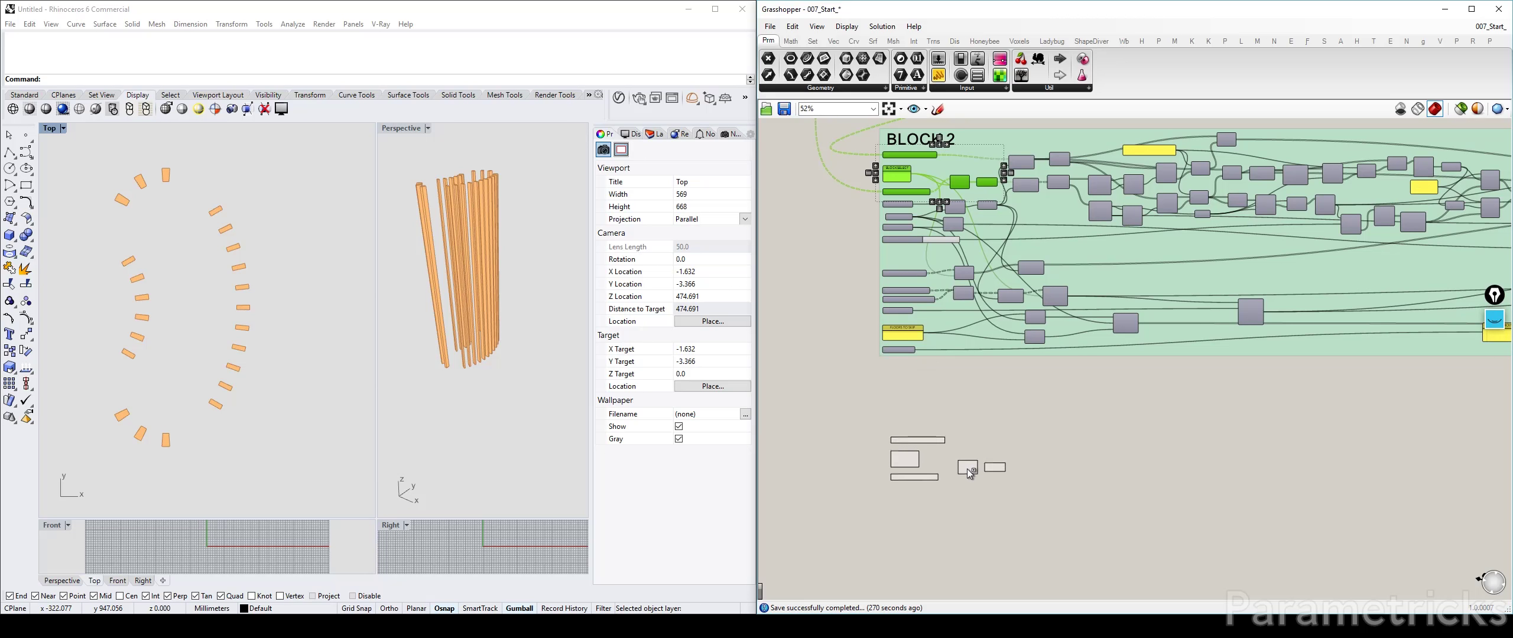
scroll(1004, 331, up, 5)
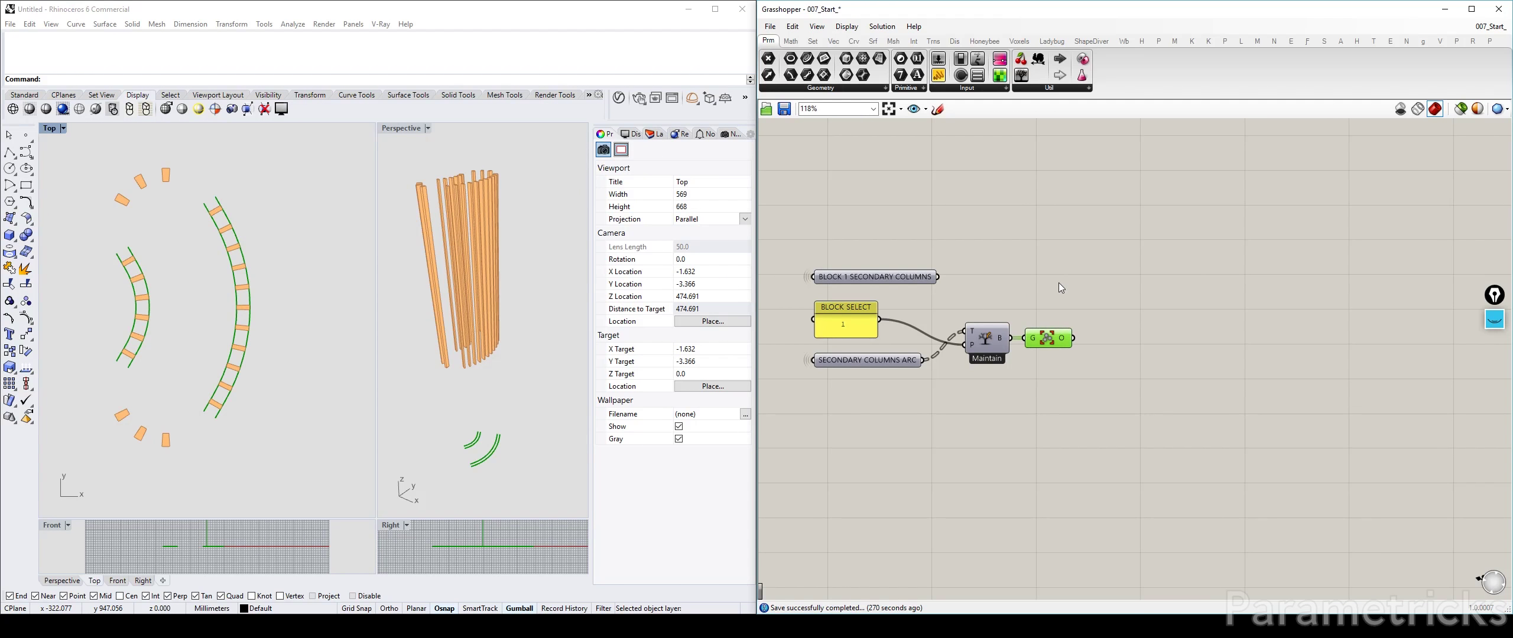
Set the copied Block Select panel to 2 and hide the grids in the Front and Right viewports
double_click(846, 322)
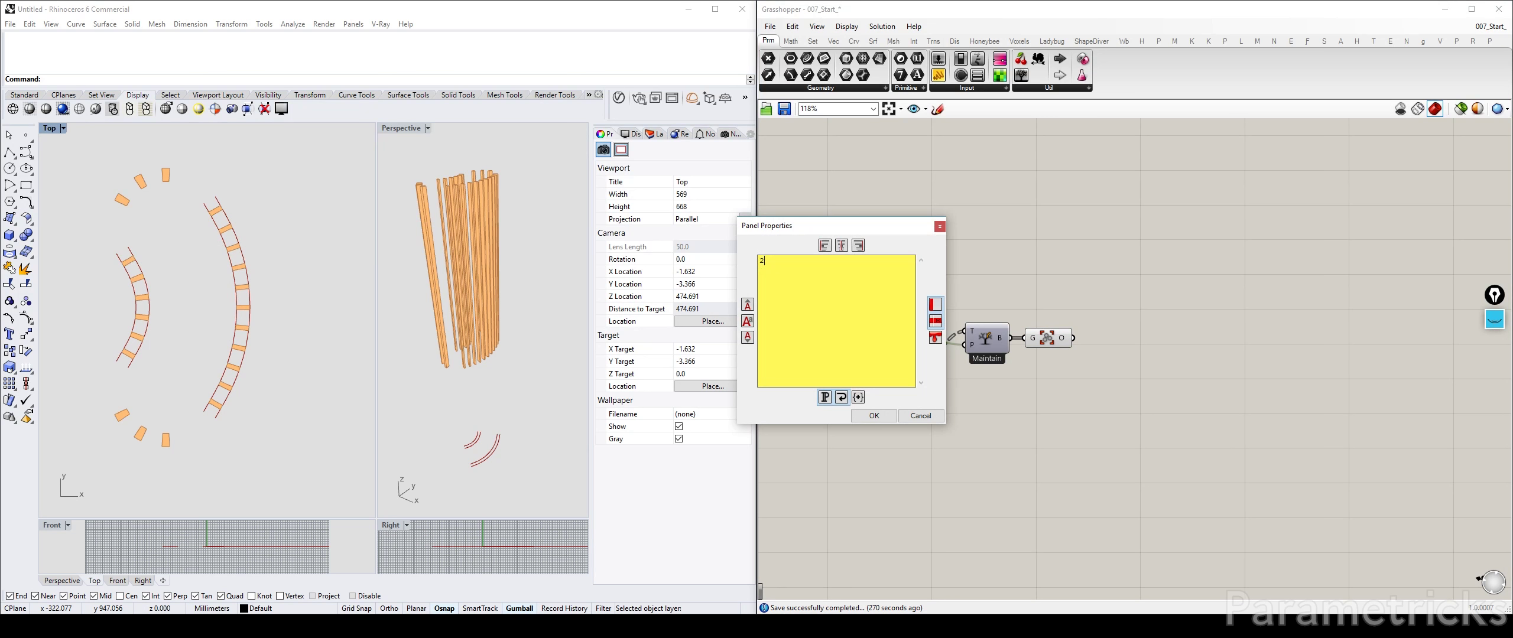
click(873, 415)
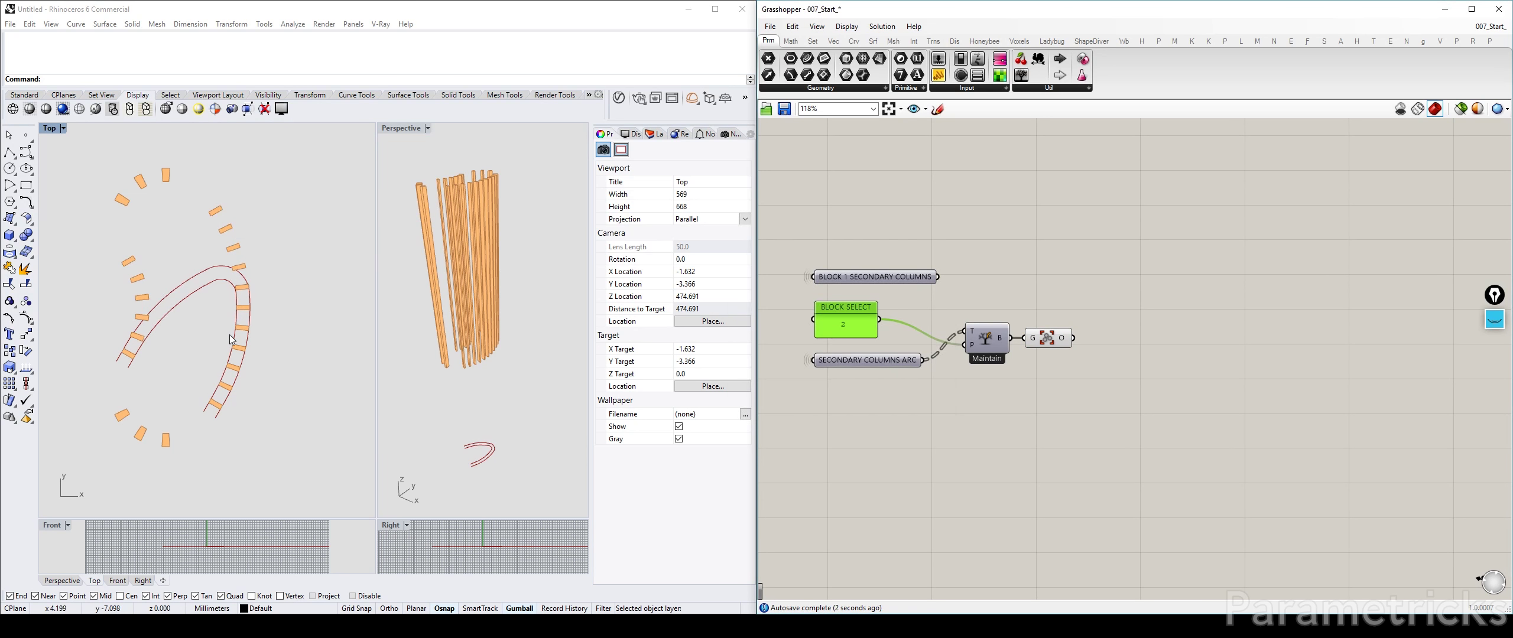
right_drag(144, 348, 208, 368)
right_click(252, 539)
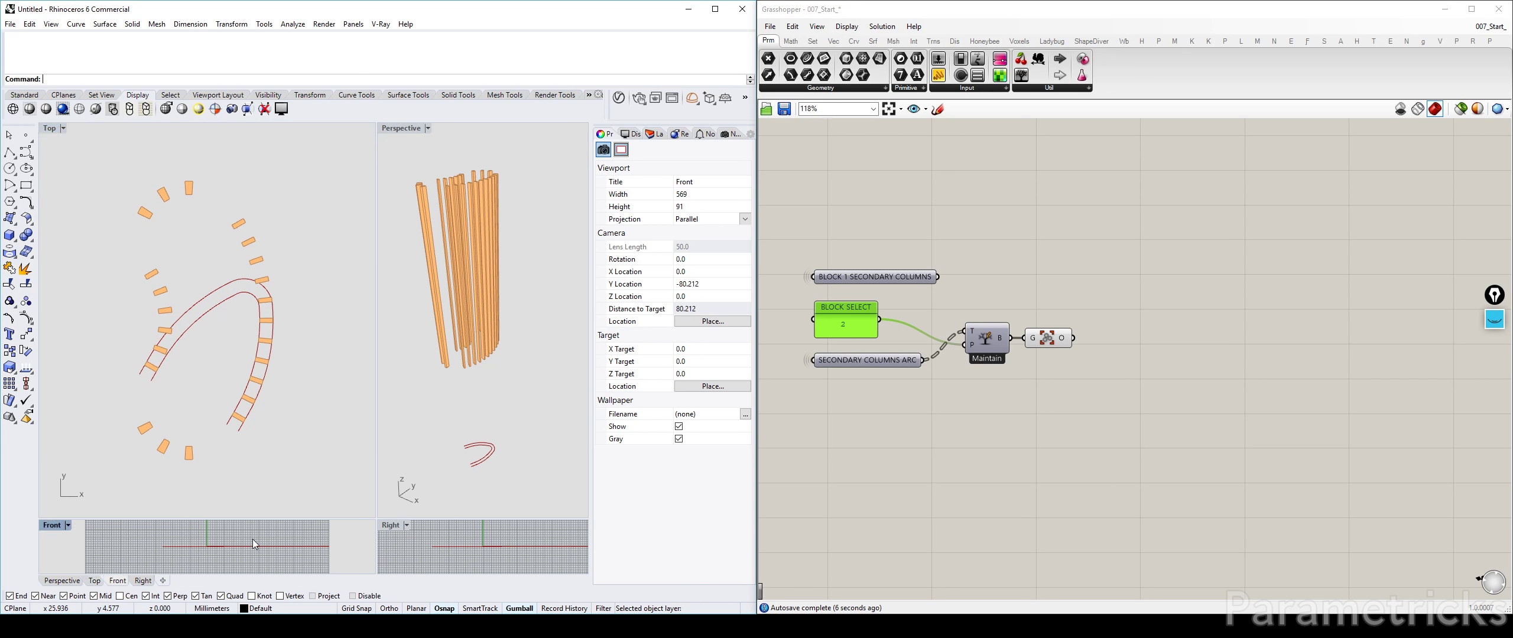
right_click(420, 539)
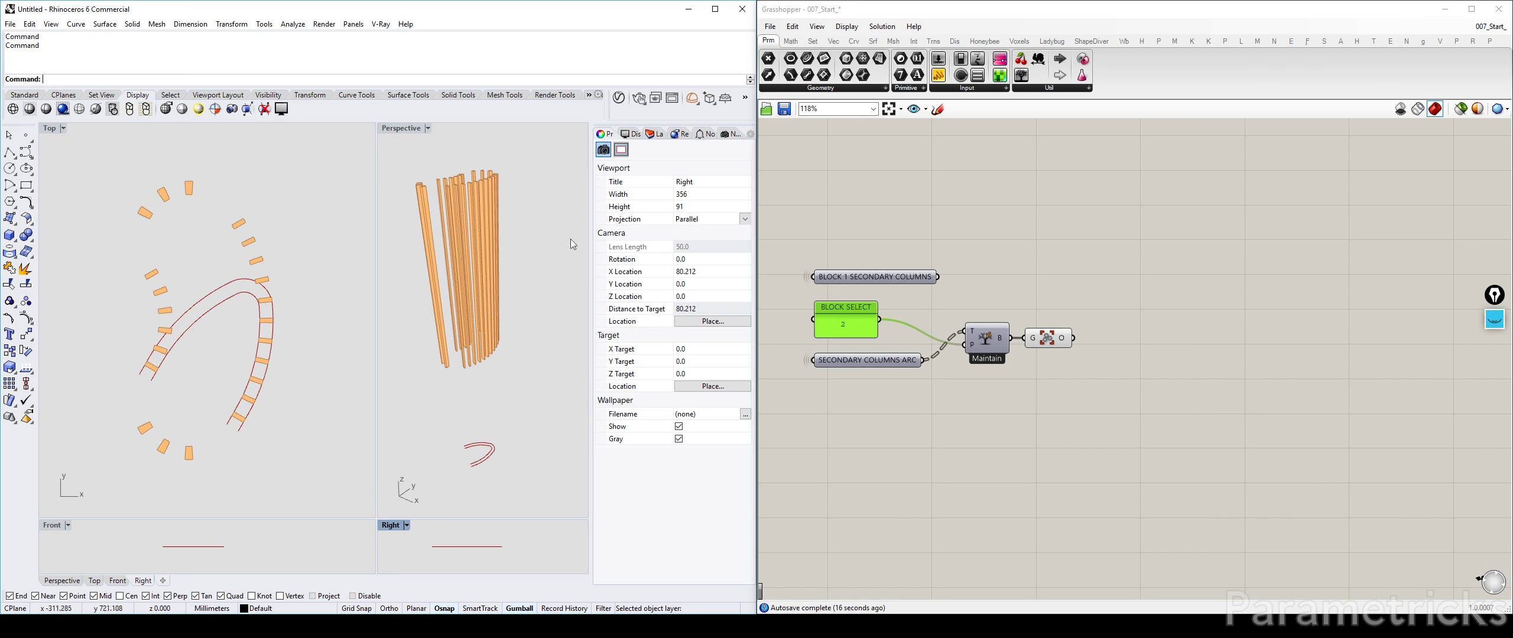
Select the copied Block 1 Secondary Columns parameter and trace its wire back to the source in the Block 1 group
scroll(1083, 209, down, 5)
right_drag(1083, 210, 1056, 302)
right_drag(1039, 249, 1017, 358)
scroll(981, 265, up, 3)
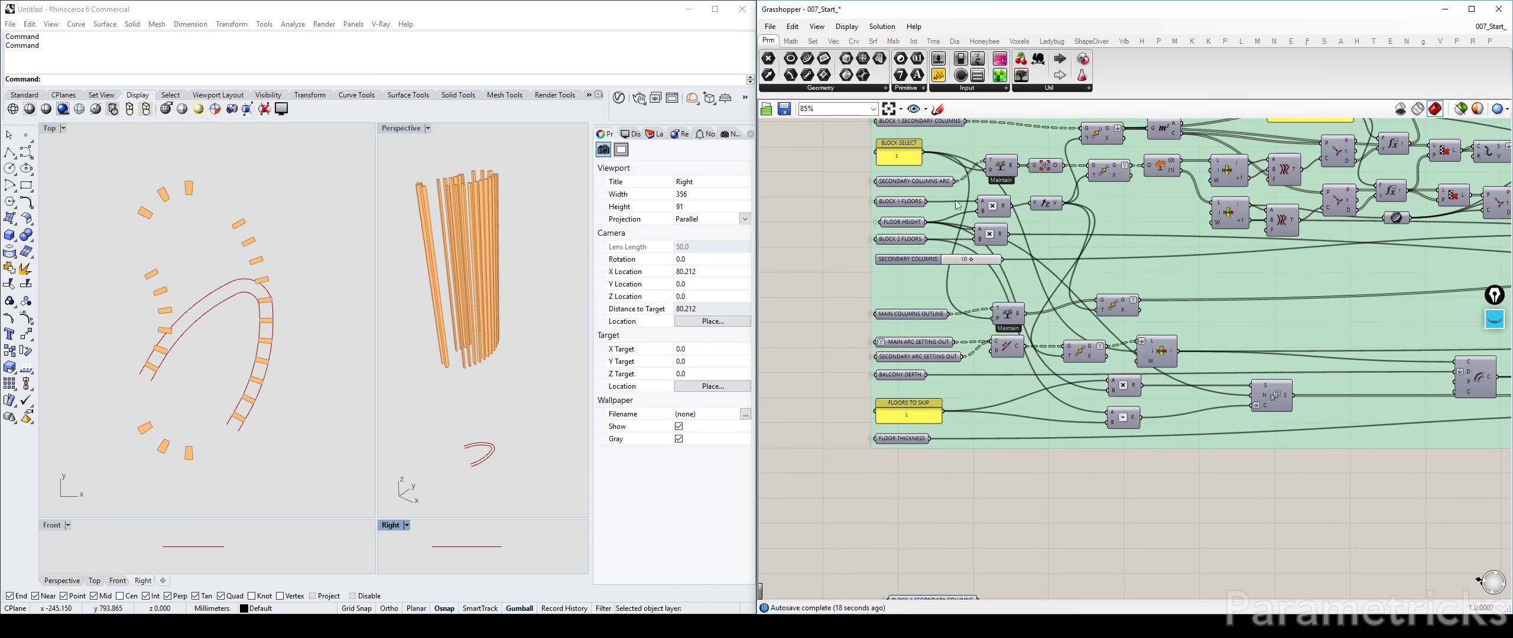
click(974, 382)
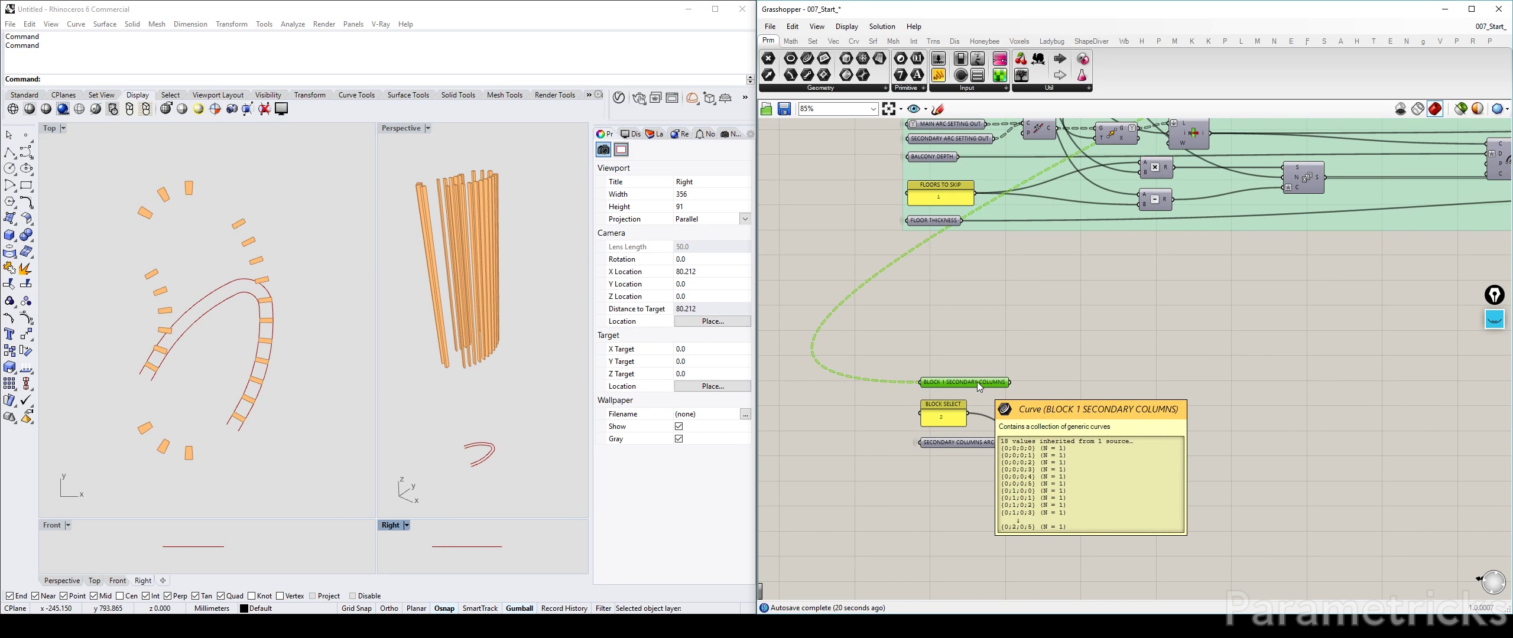
scroll(973, 388, down, 4)
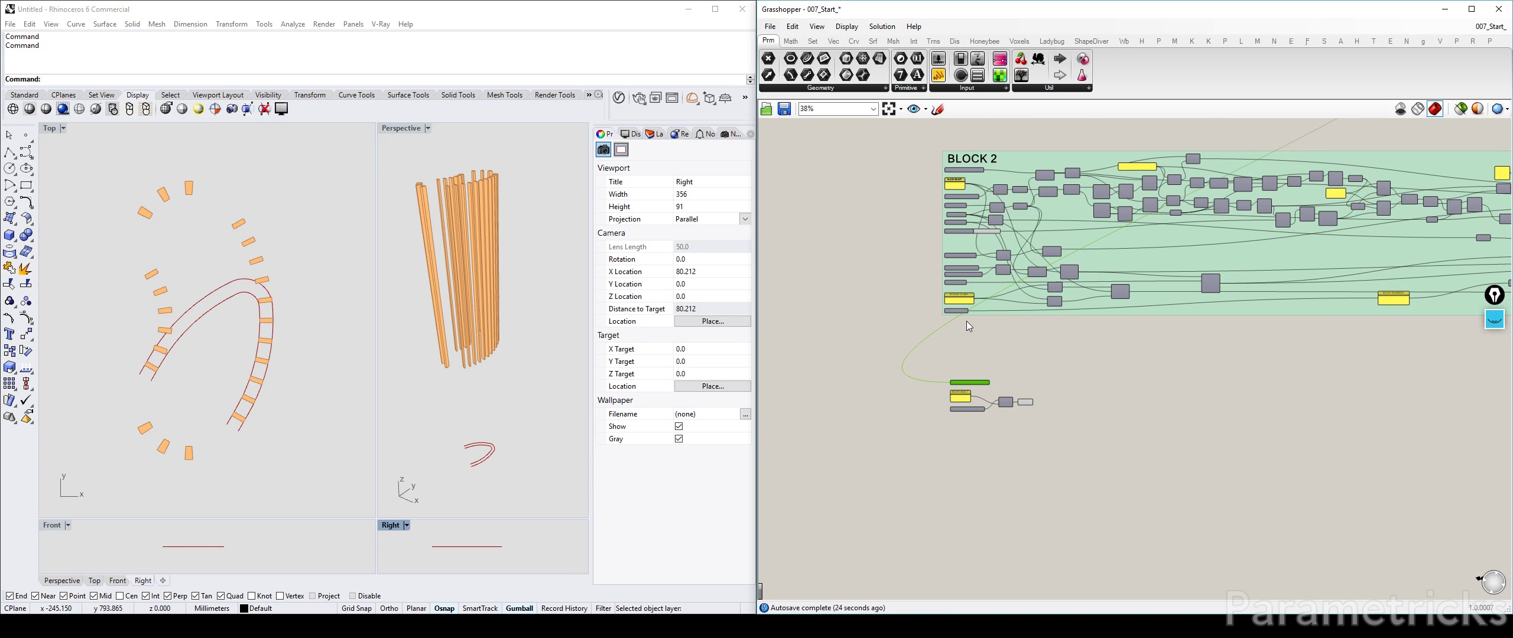
scroll(975, 391, up, 4)
scroll(975, 392, down, 10)
right_drag(1176, 300, 1000, 378)
scroll(1001, 379, up, 4)
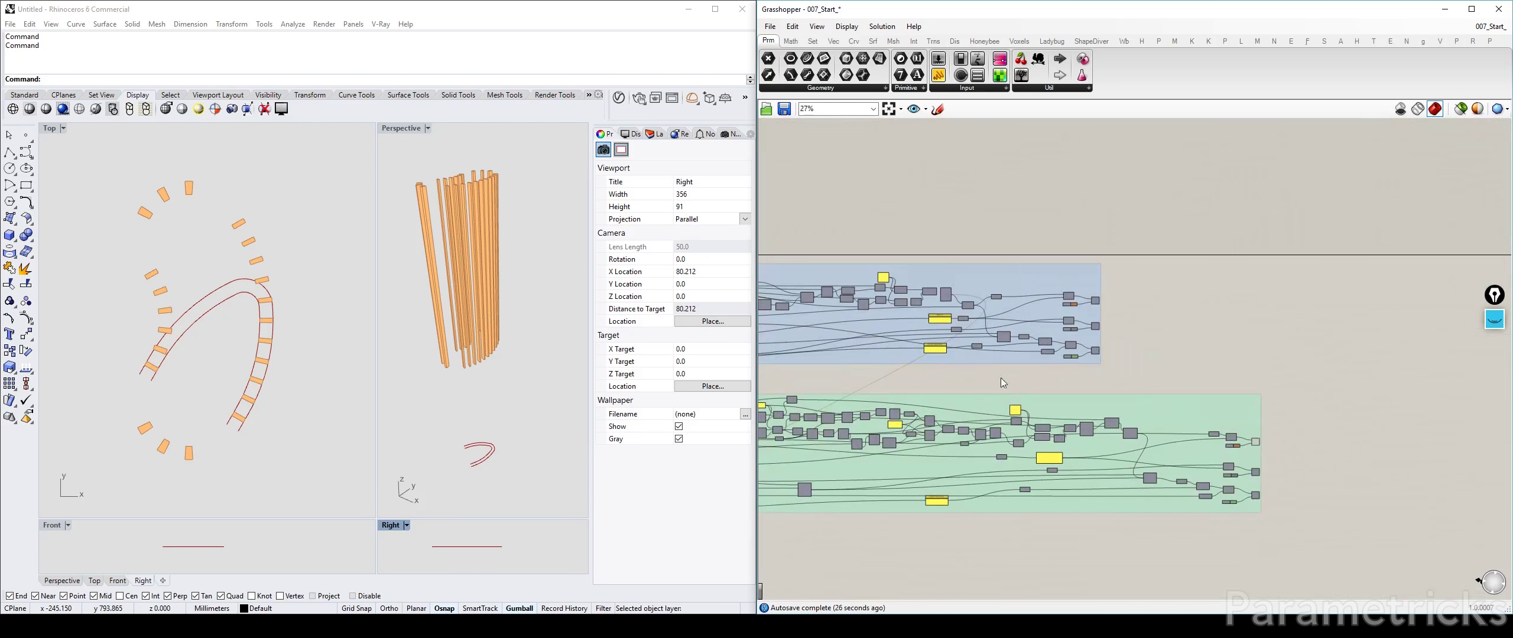
right_drag(963, 333, 1082, 293)
scroll(1082, 293, up, 4)
scroll(1083, 292, up, 3)
Inspect the geometry of the Block 1 component feeding the secondary columns parameter in the viewports and switch its preview off
click(1002, 192)
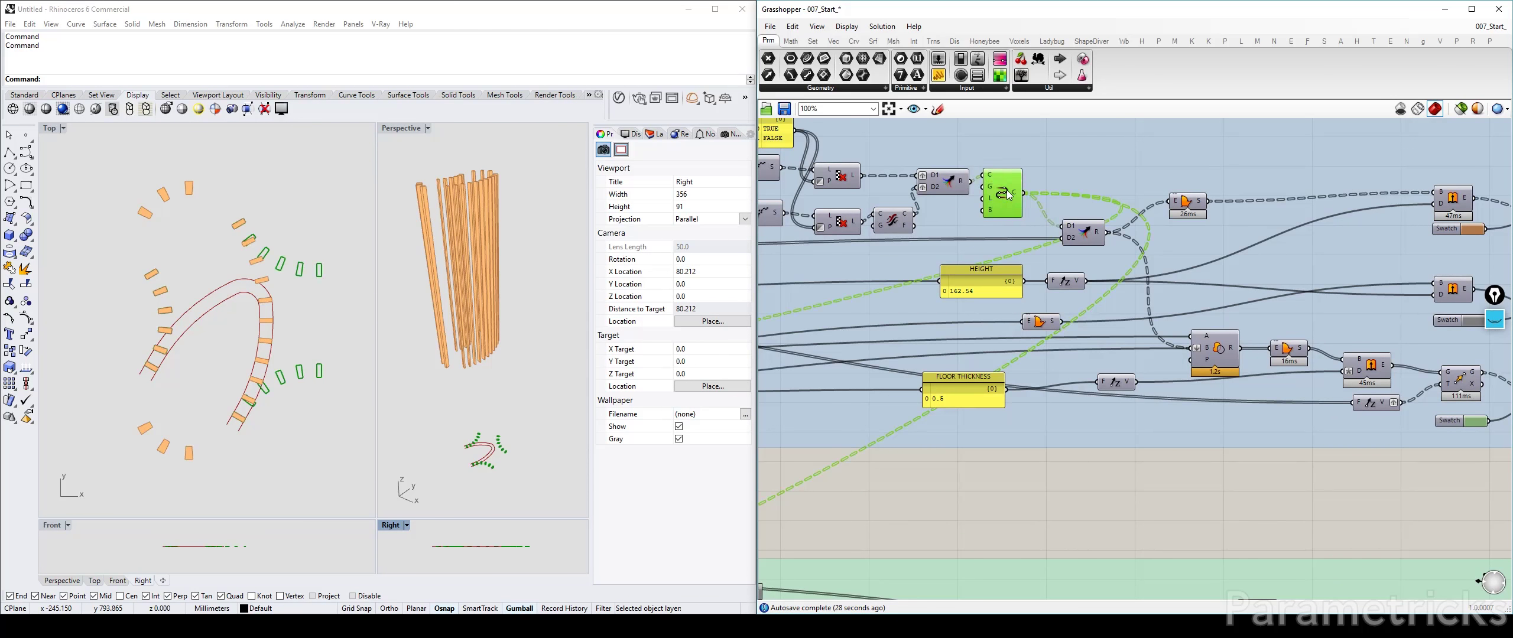
right_drag(177, 295, 154, 306)
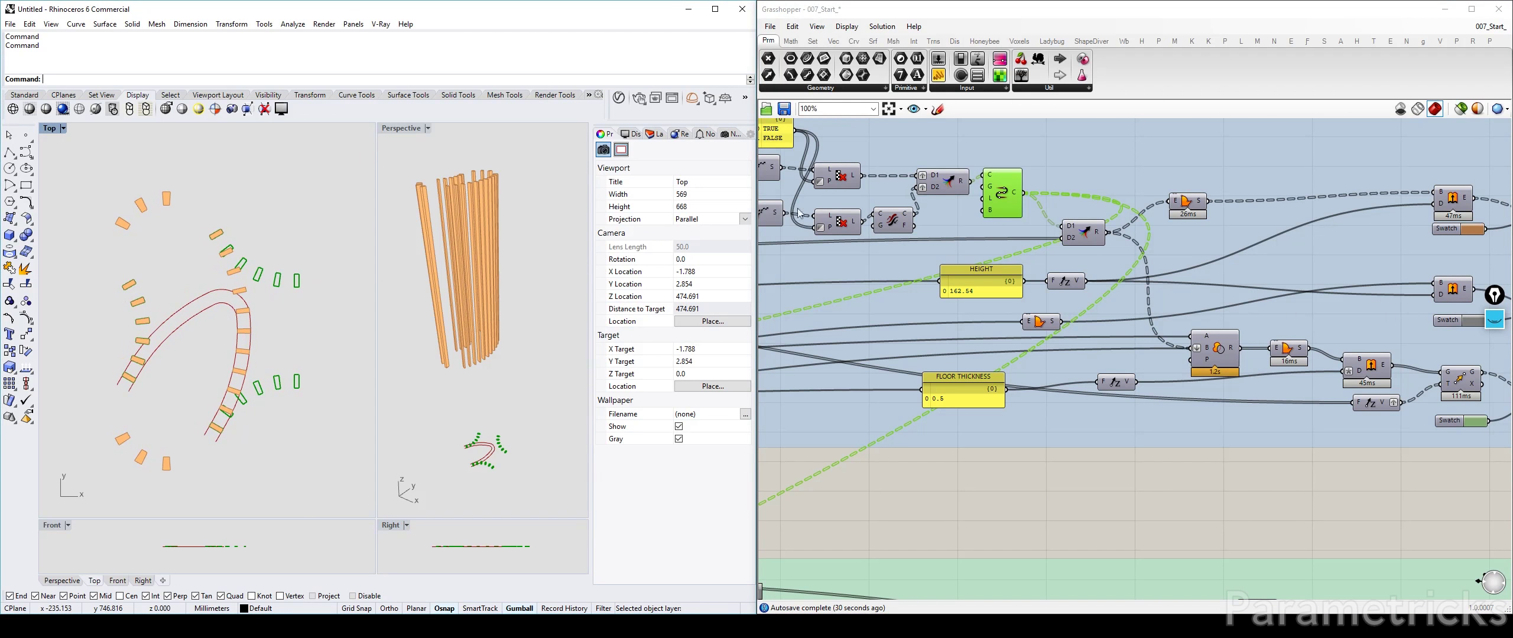
drag(992, 189, 996, 195)
key(ctrl+q)
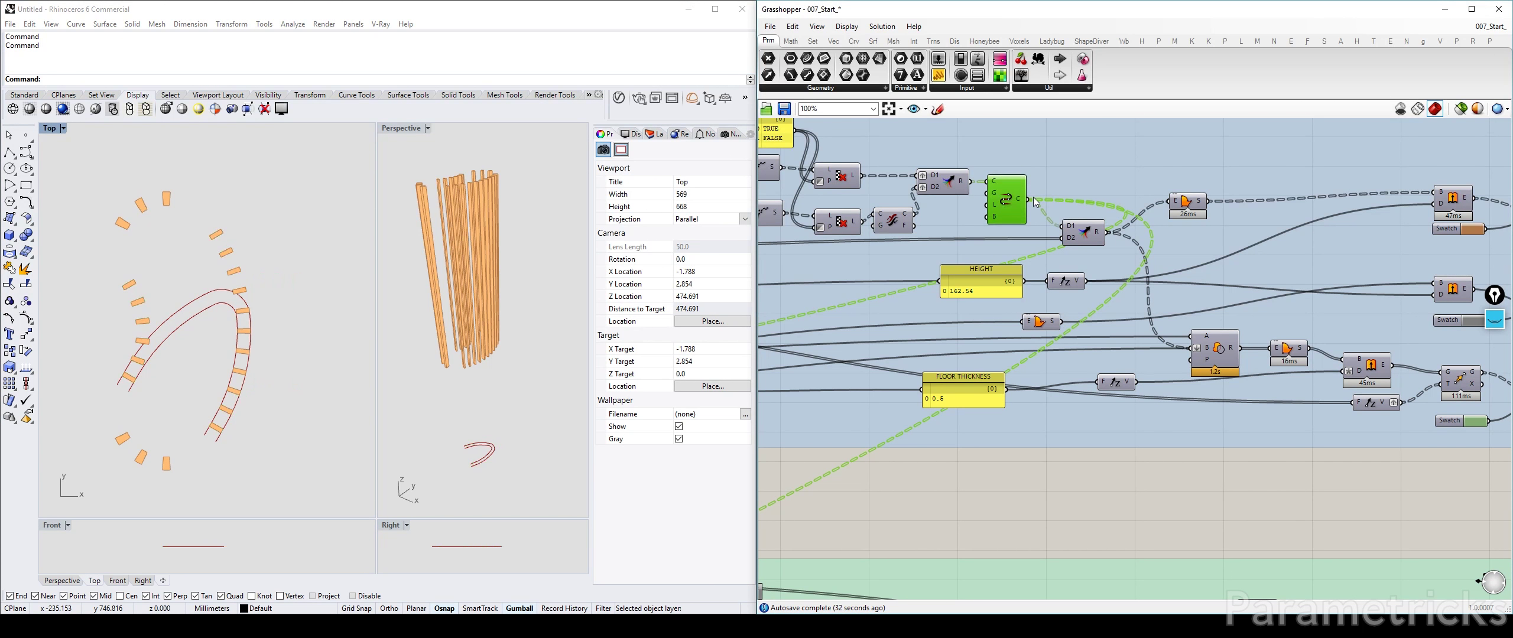
Highlight Block 2's column Custom Preview and check the final Merge component feeding it, leaving the Merge's preview off
scroll(994, 429, down, 3)
right_drag(994, 429, 1169, 234)
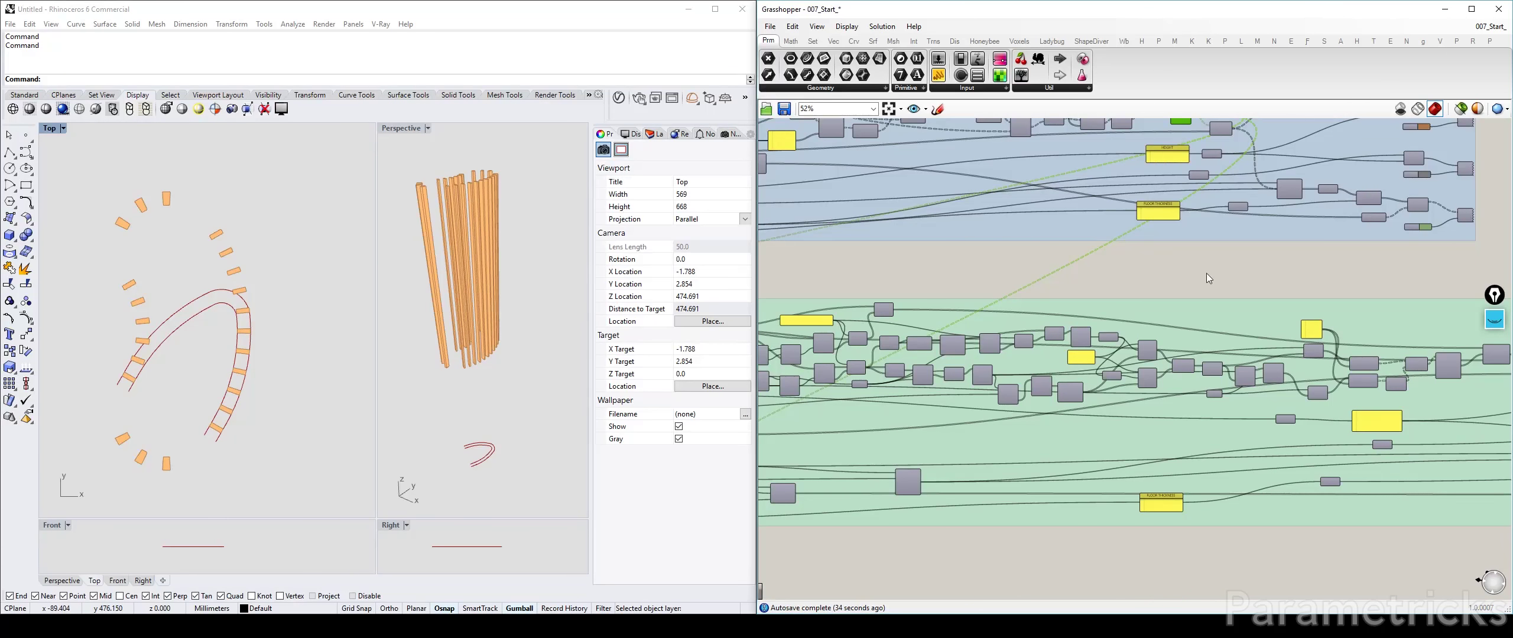
right_drag(1009, 313, 1268, 244)
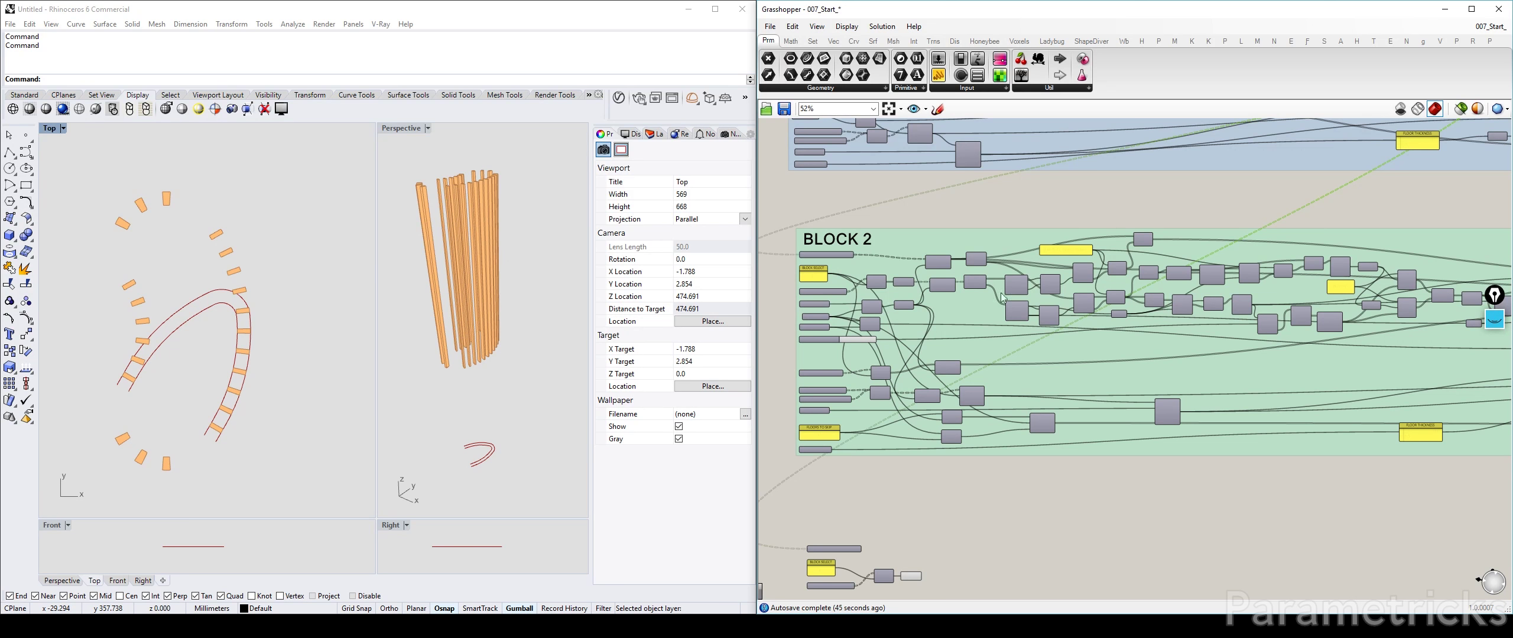
right_drag(1333, 288, 909, 233)
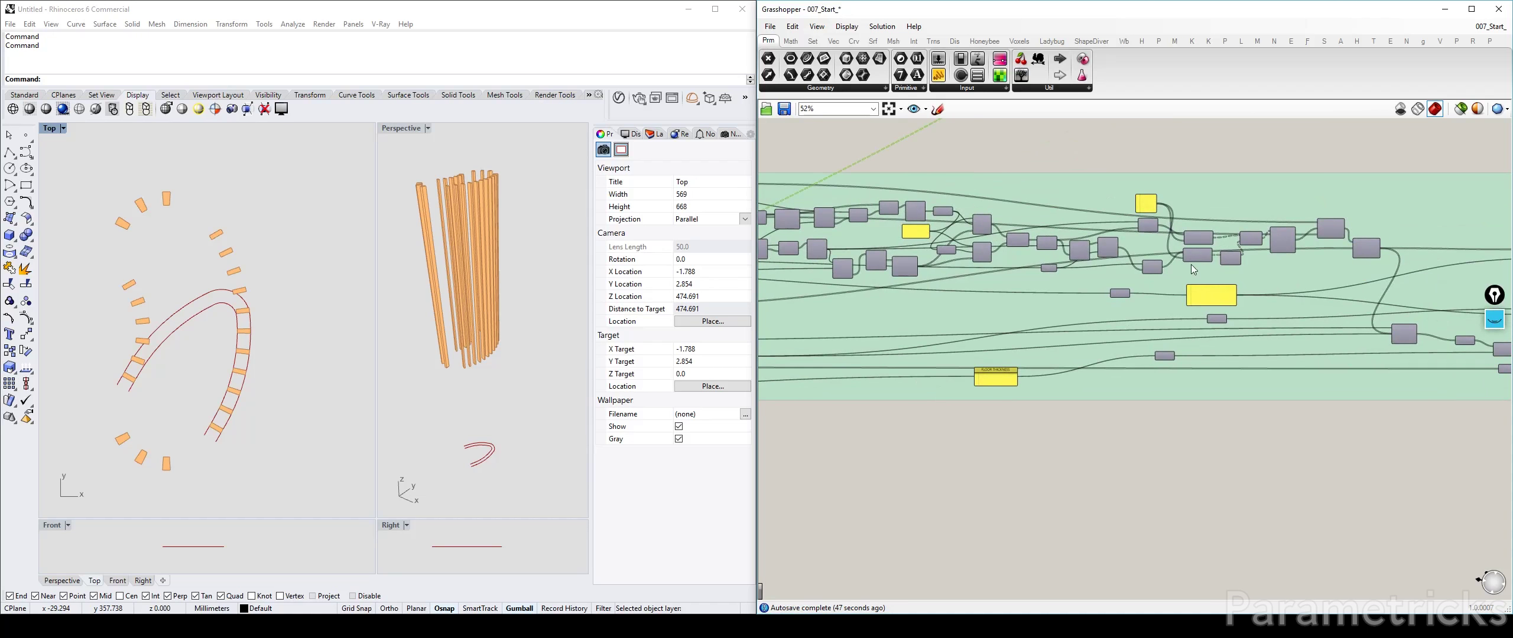
scroll(1286, 314, up, 5)
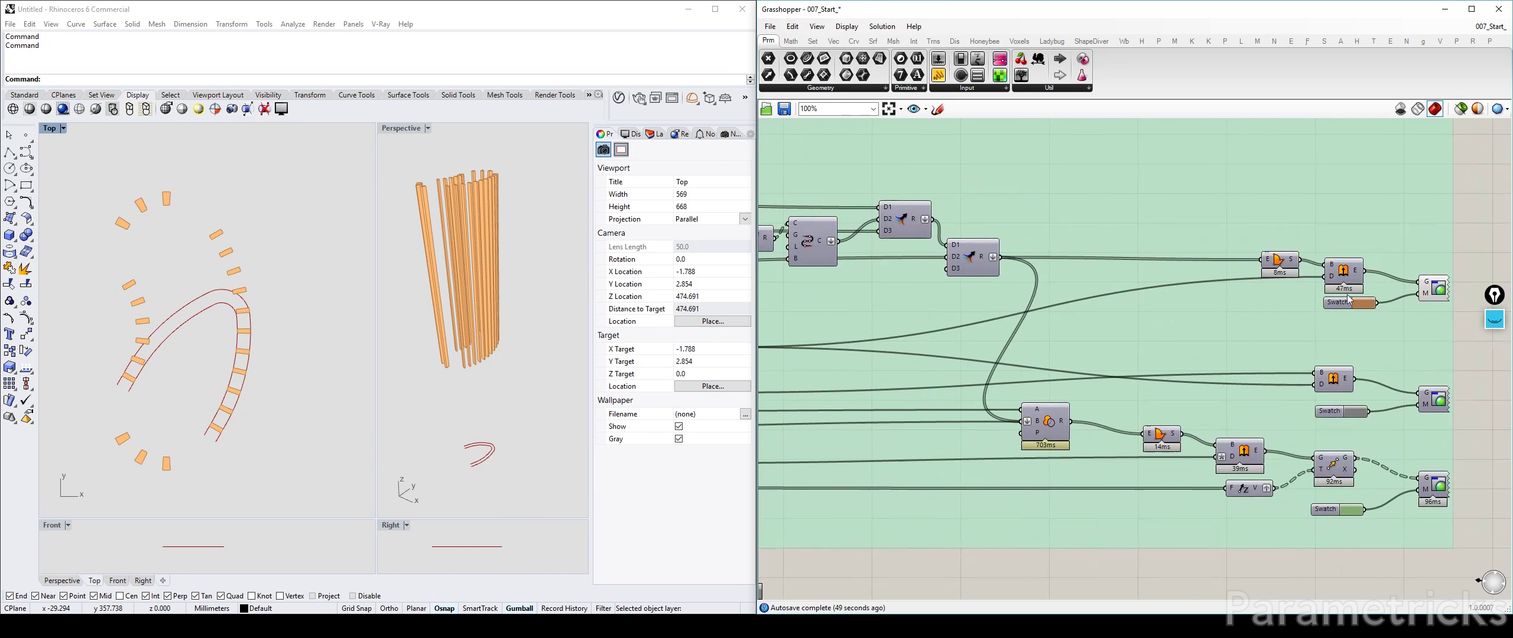
click(1312, 268)
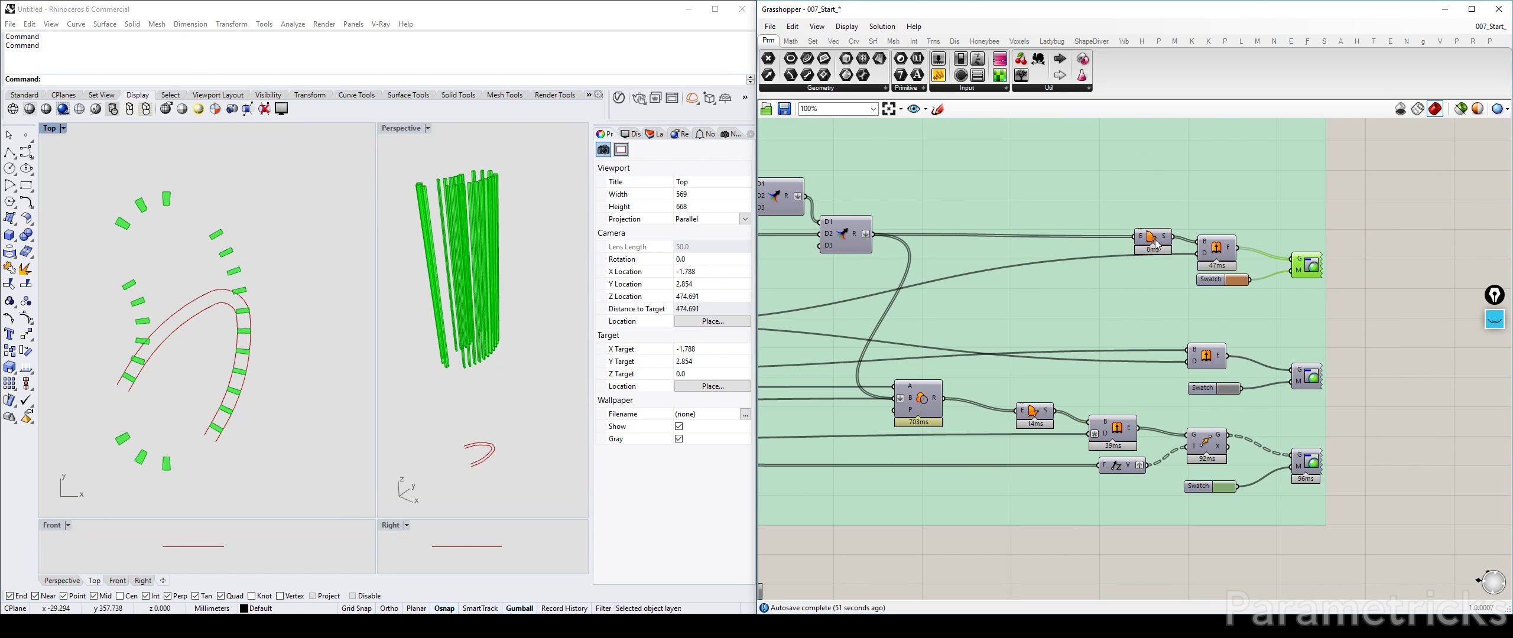
right_drag(961, 242, 1295, 261)
click(1172, 256)
key(ctrl+q)
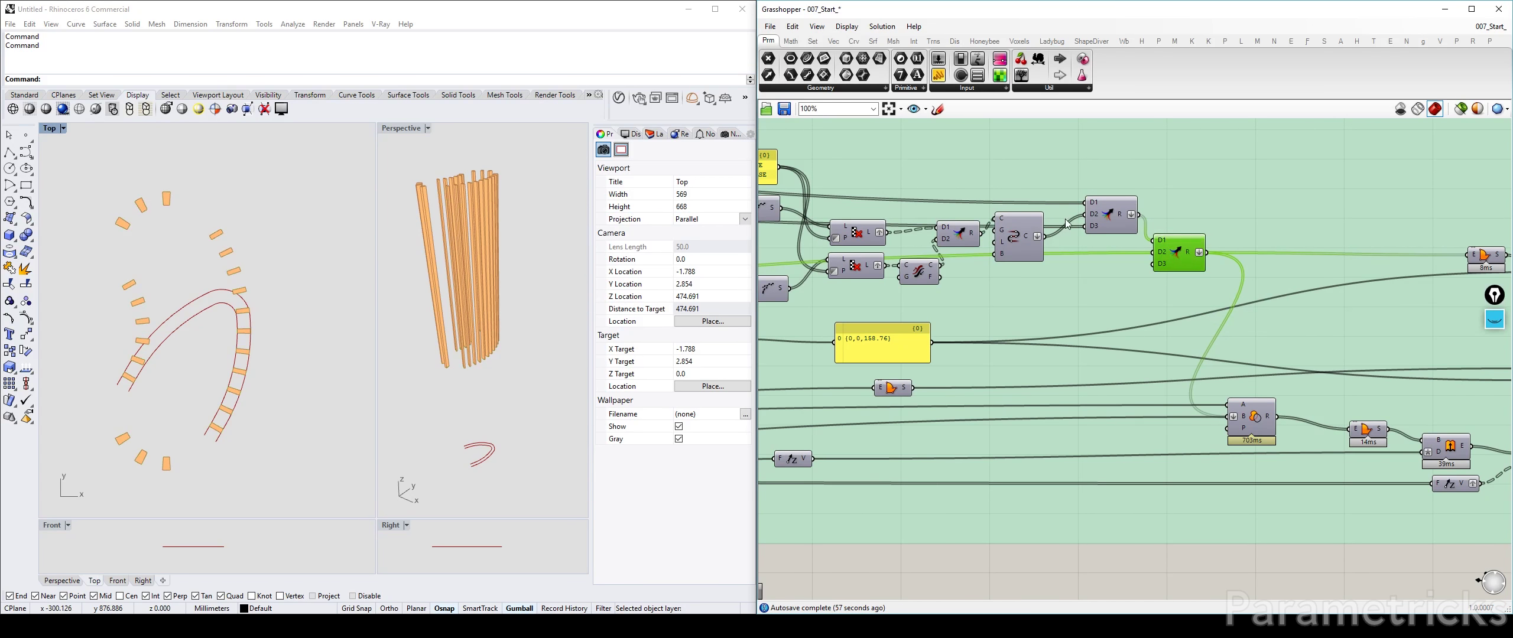
Select the Merge upstream of Block 2's final Merge and examine its secondary column outlines in the Top viewport
click(1105, 218)
scroll(298, 318, up, 5)
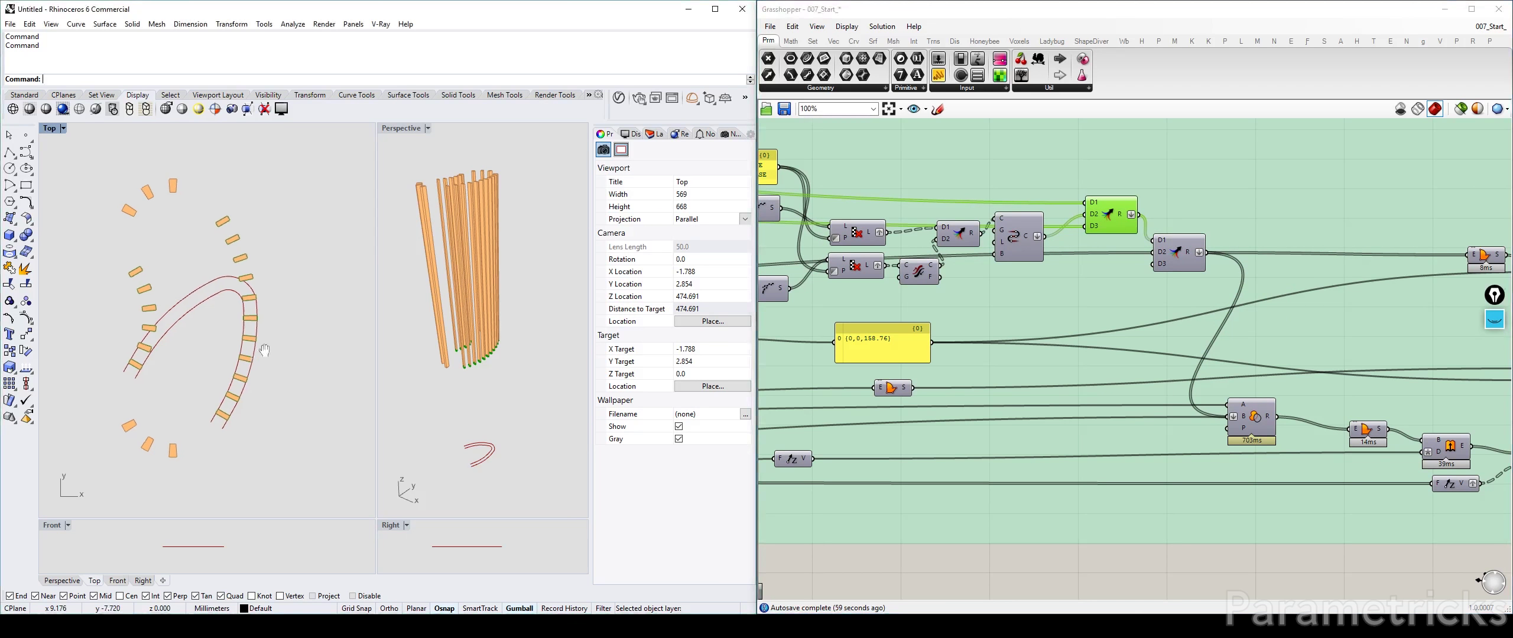
scroll(289, 337, down, 4)
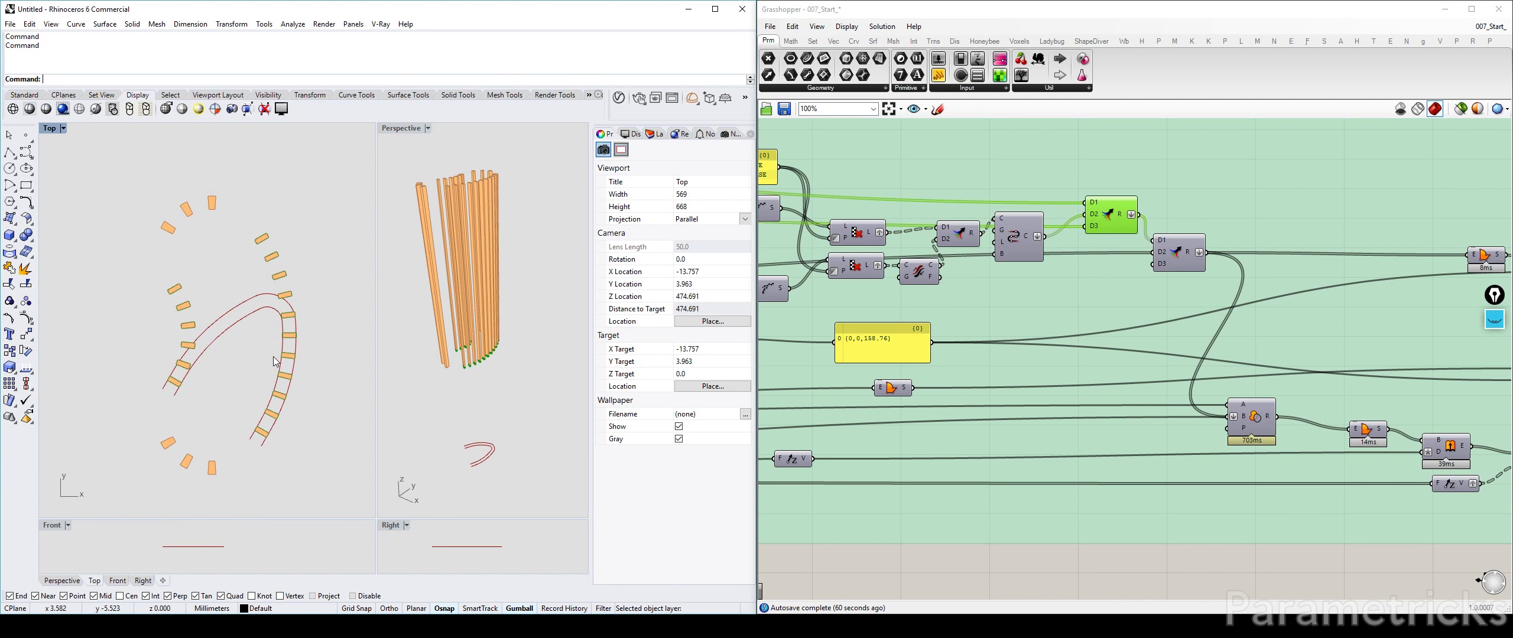
scroll(275, 362, up, 2)
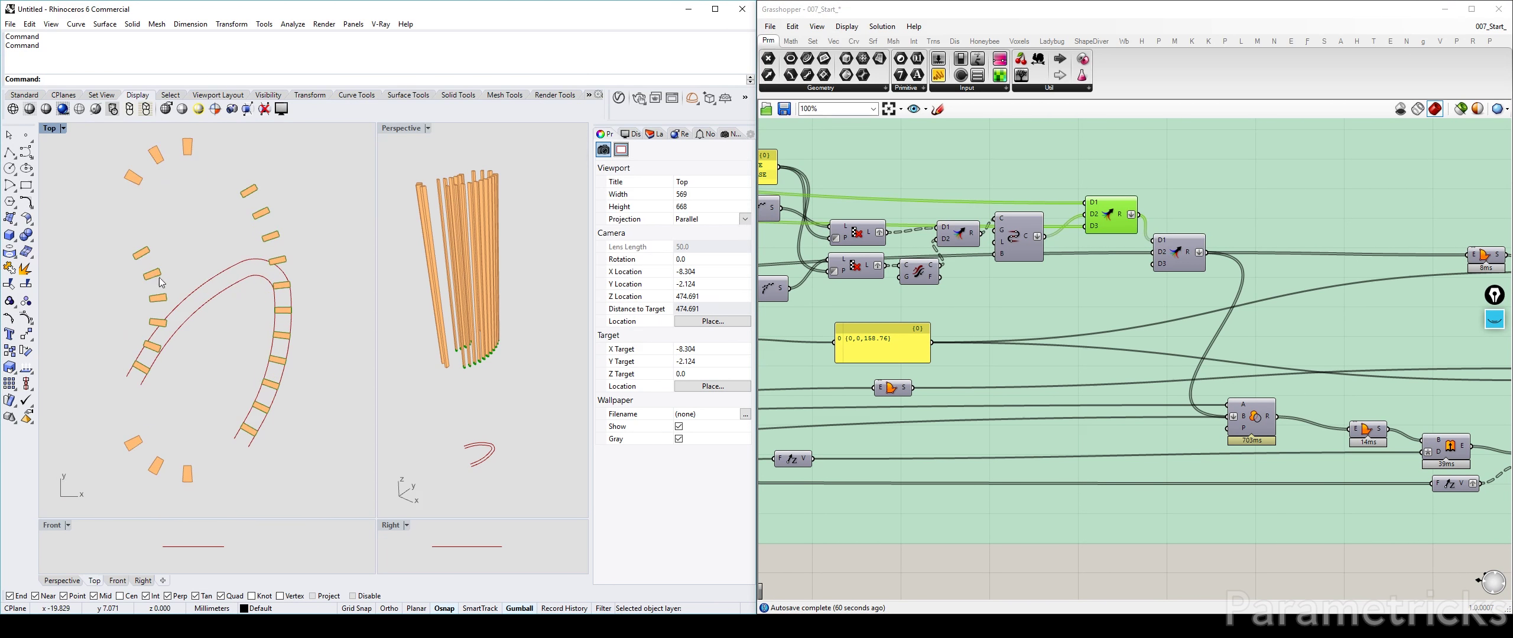
Turn off the preview of Block 2's column Custom Preview and reselect the upstream Merge to show only its secondary column outlines
scroll(1321, 296, down, 3)
right_drag(1321, 295, 1245, 254)
scroll(1157, 270, up, 2)
click(1138, 271)
key(ctrl+q)
click(975, 220)
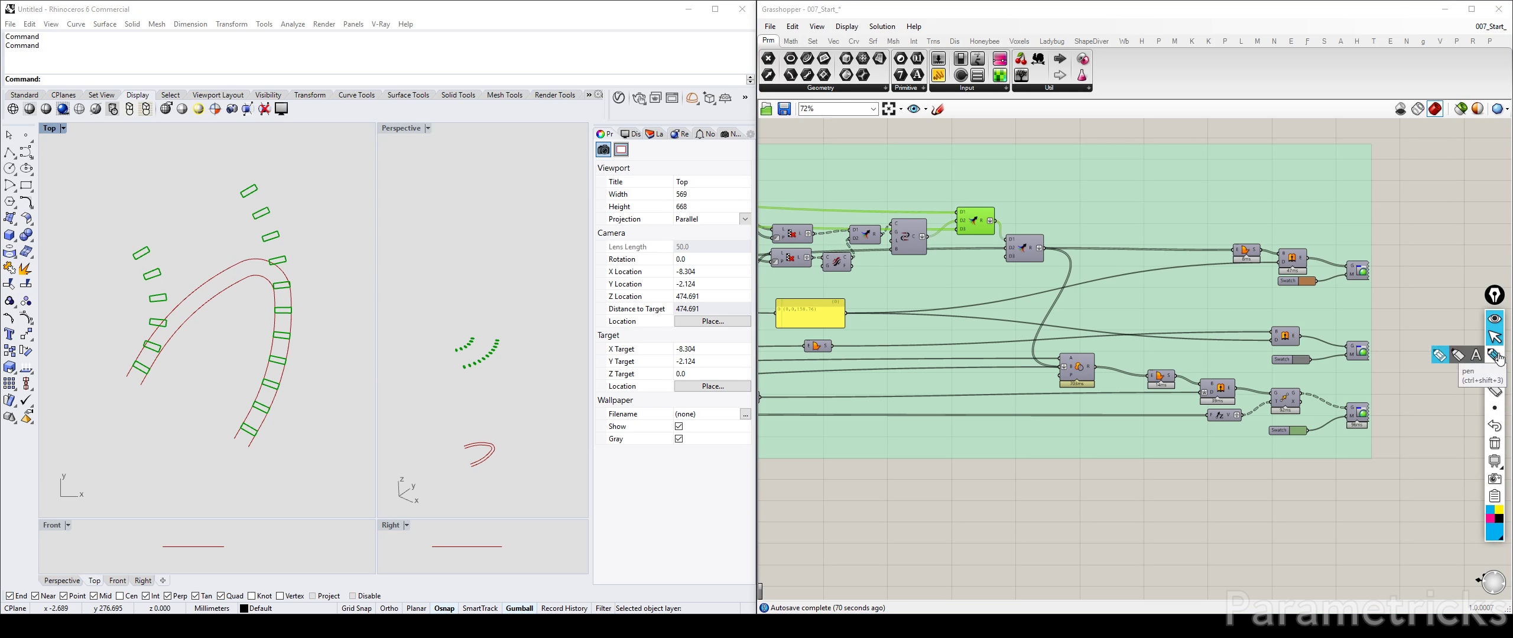
Annotate the Top viewport with the screen pen, circling the outer column row in pink and its lower part in blue, and clear the drawing
click(1496, 355)
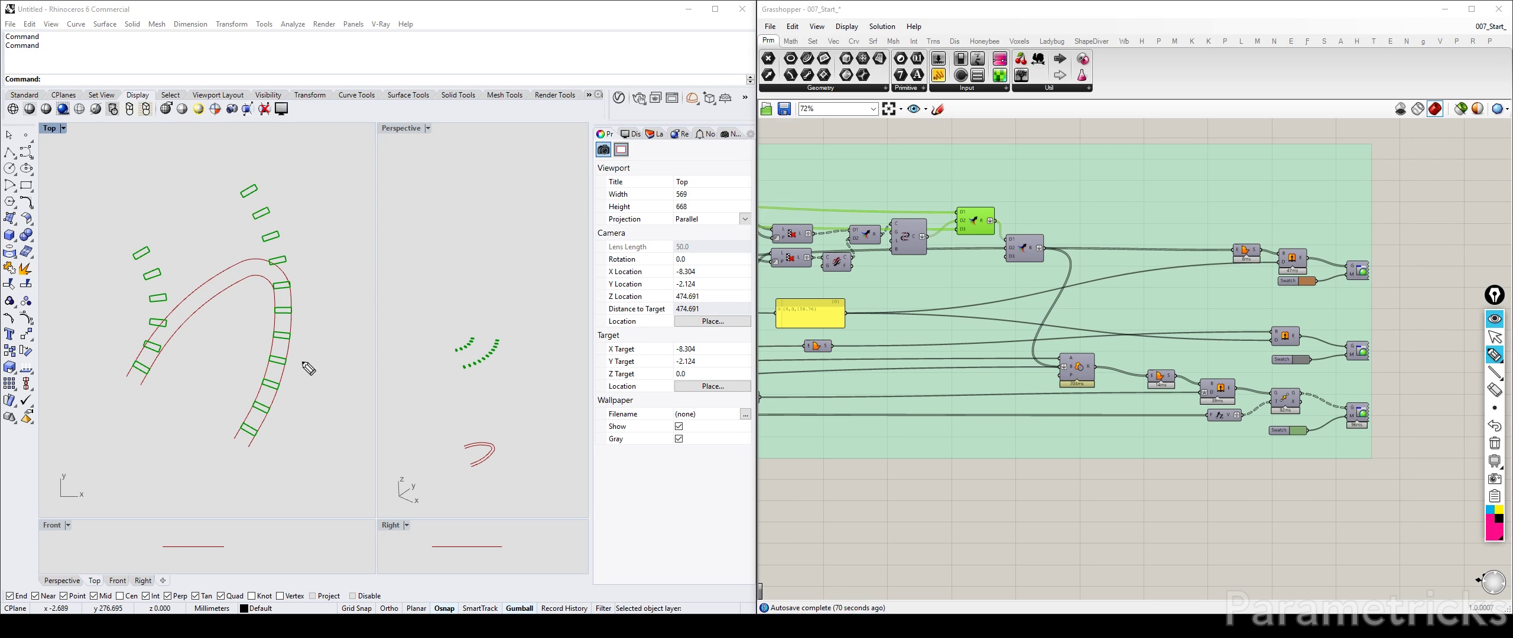
mouse_move(255, 165)
mouse_down()
mouse_move(243, 442)
mouse_move(320, 266)
mouse_move(243, 192)
mouse_up()
mouse_move(297, 149)
mouse_down()
mouse_move(228, 142)
mouse_move(241, 155)
mouse_up()
drag(159, 447, 331, 157)
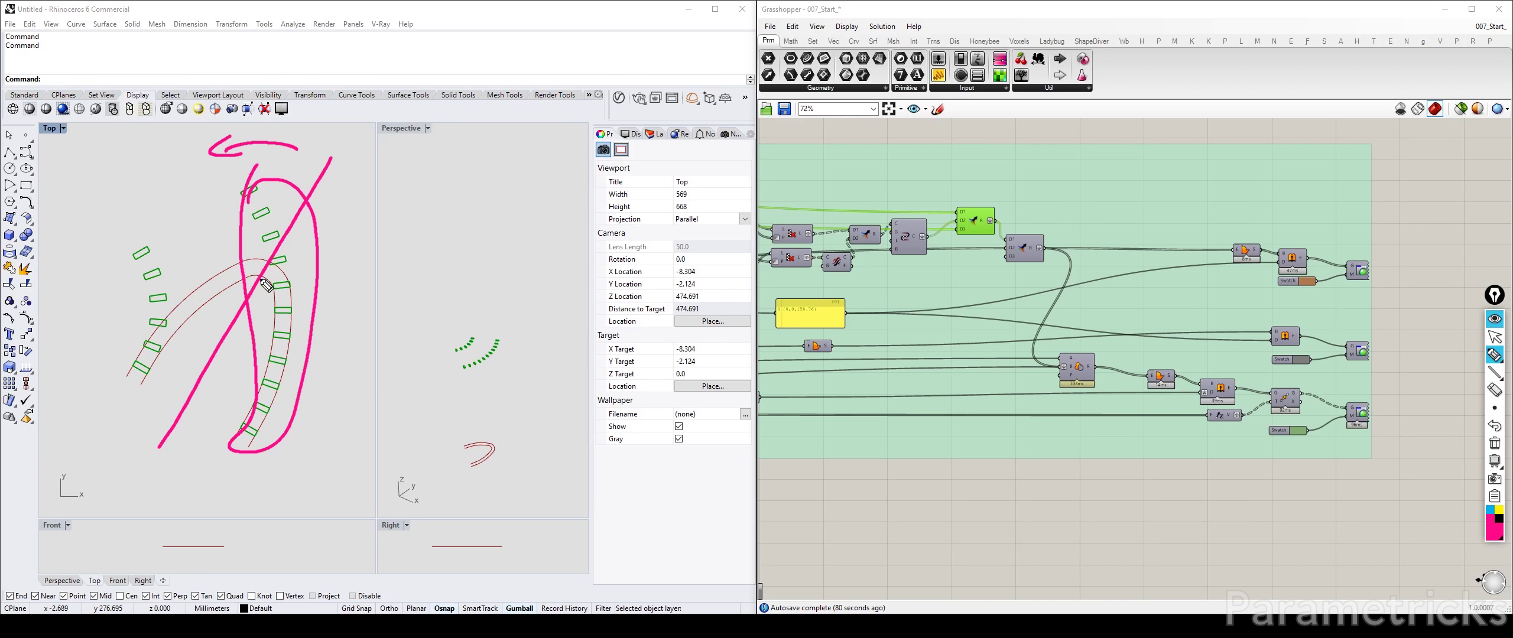
click(1491, 510)
mouse_move(284, 276)
mouse_down()
mouse_move(245, 396)
mouse_move(269, 452)
mouse_move(303, 319)
mouse_move(272, 269)
mouse_move(295, 291)
mouse_move(260, 294)
mouse_up()
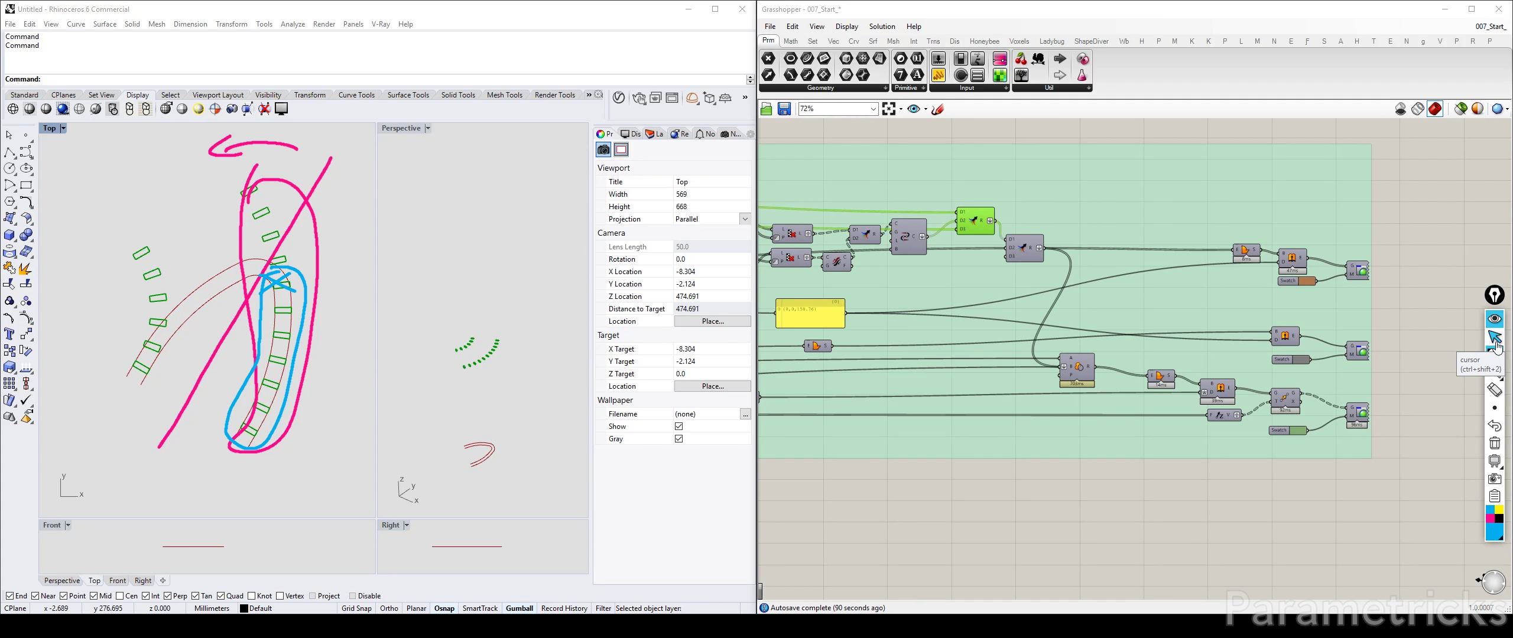
click(1495, 443)
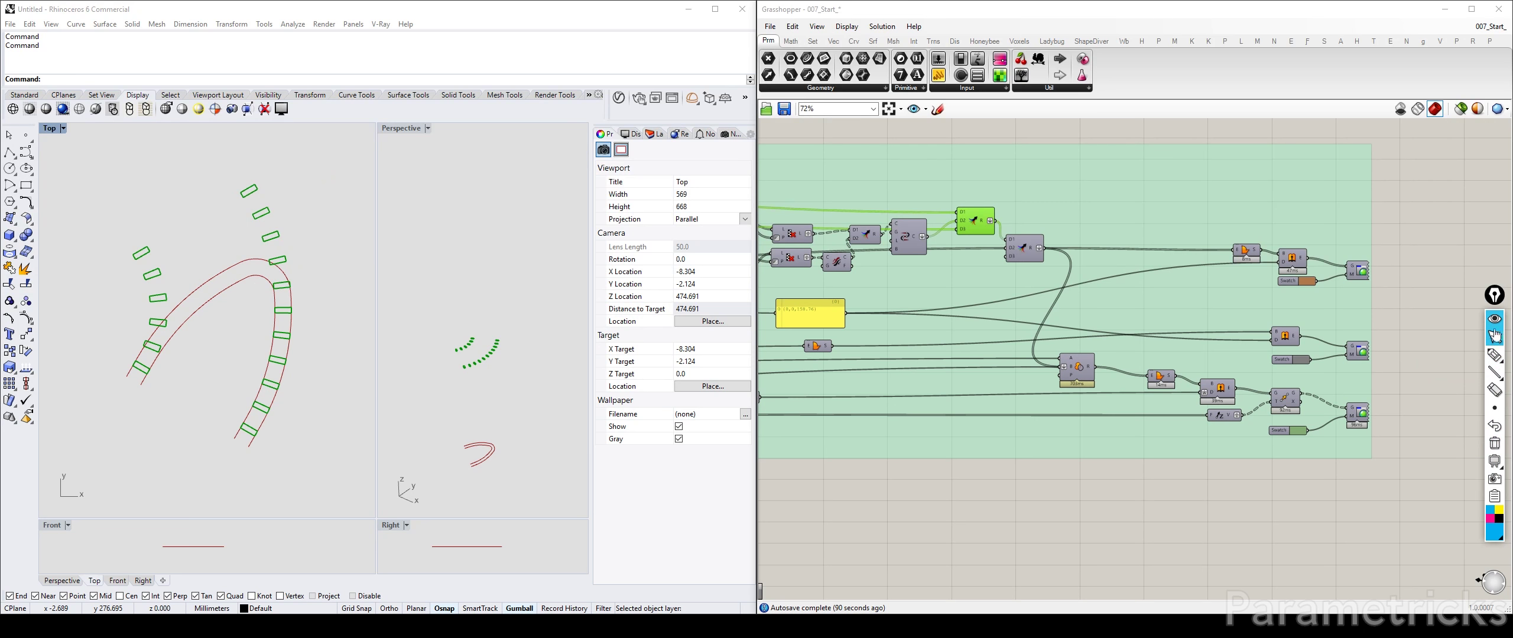
Select the Connect Curves component feeding the upstream Merge and examine which secondary column outlines it supplies
click(1495, 337)
click(1184, 335)
right_drag(964, 257, 1112, 231)
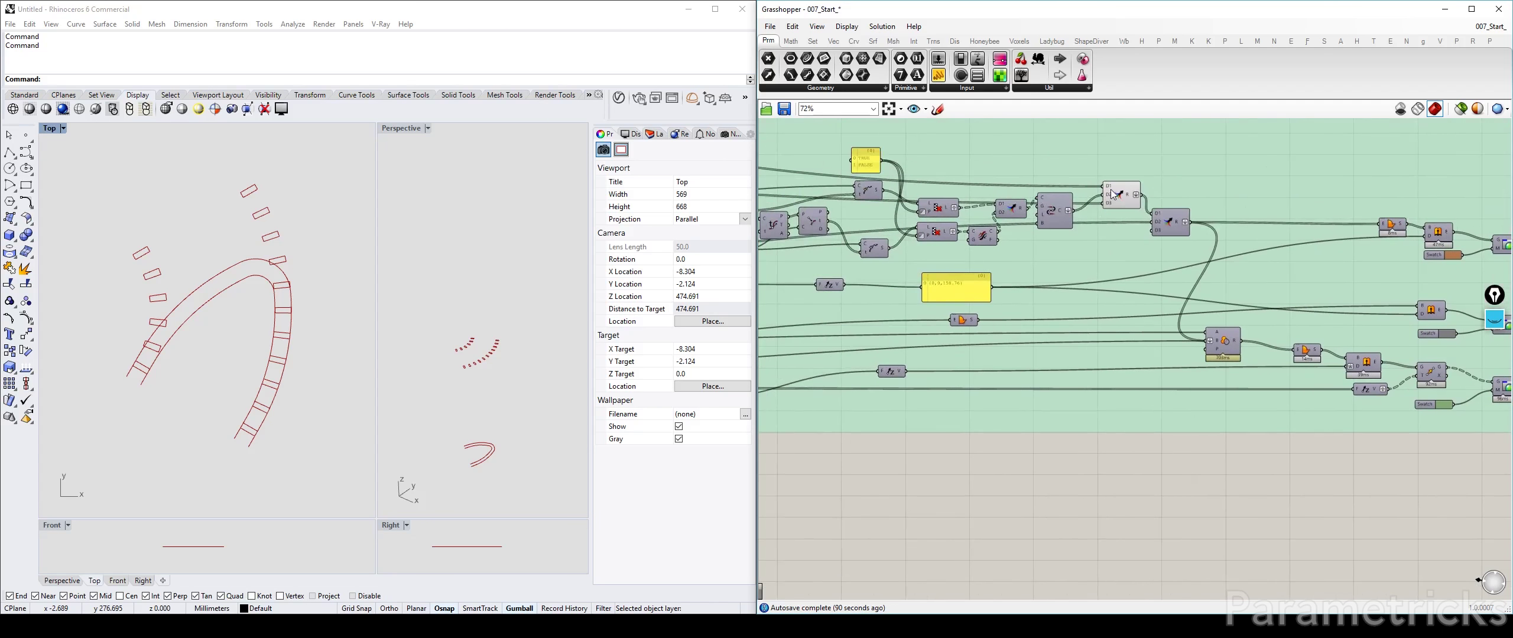
click(1118, 185)
scroll(1118, 185, up, 3)
click(1012, 221)
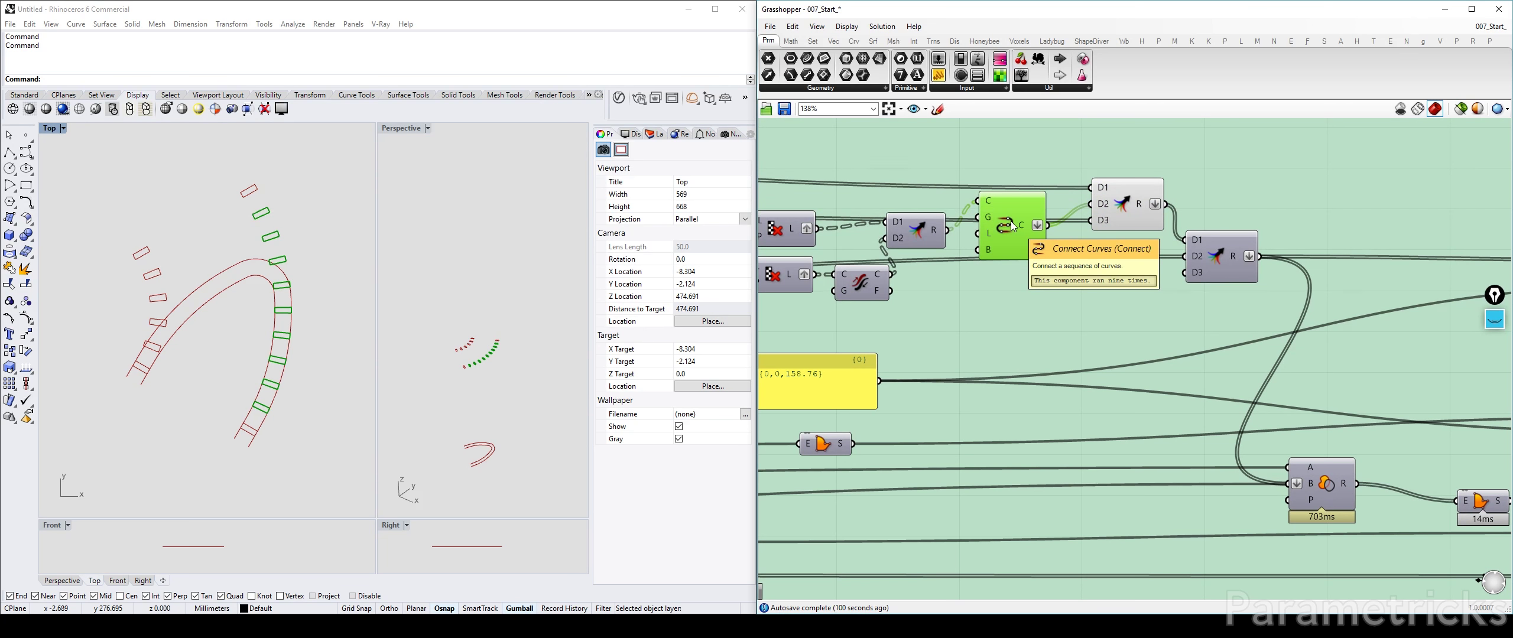
right_drag(1012, 225, 1070, 253)
drag(1083, 230, 1086, 262)
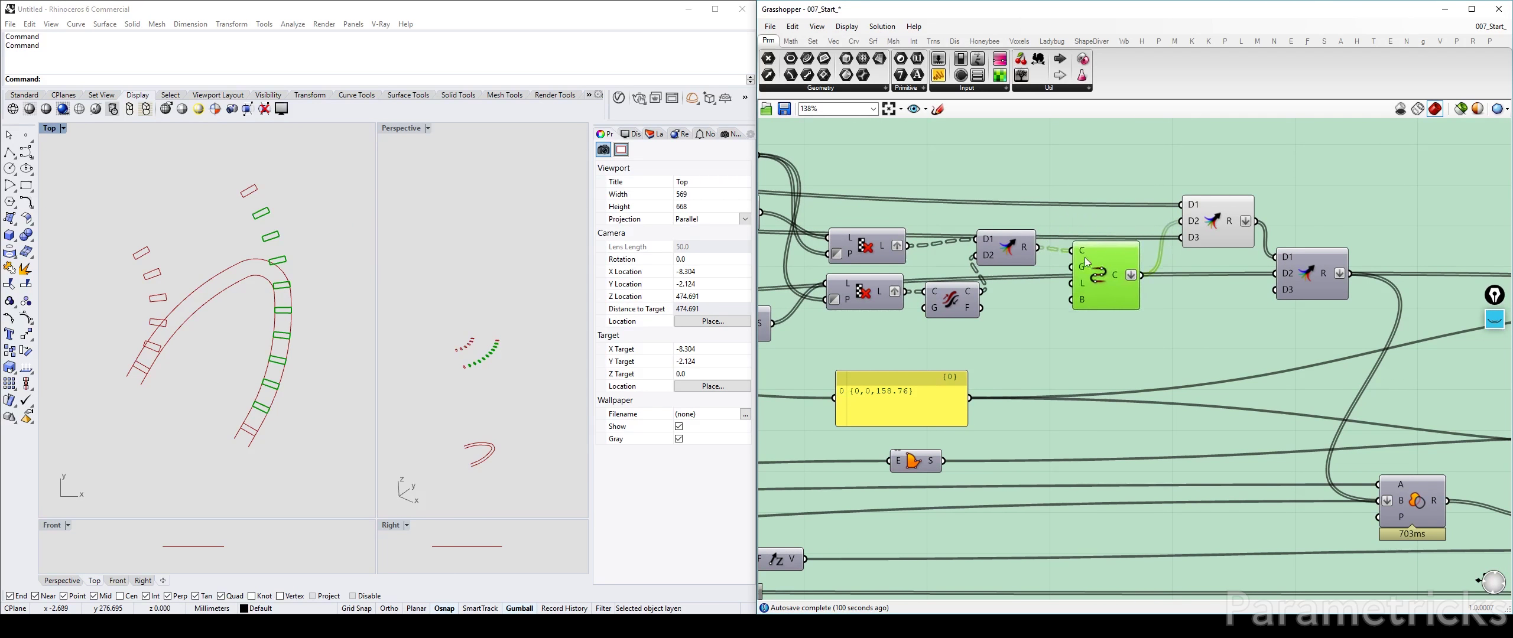
Move the two Cull Pattern components farther upstream from the Merge and Flip Curve stage that precedes Connect Curves
right_drag(944, 319, 1037, 297)
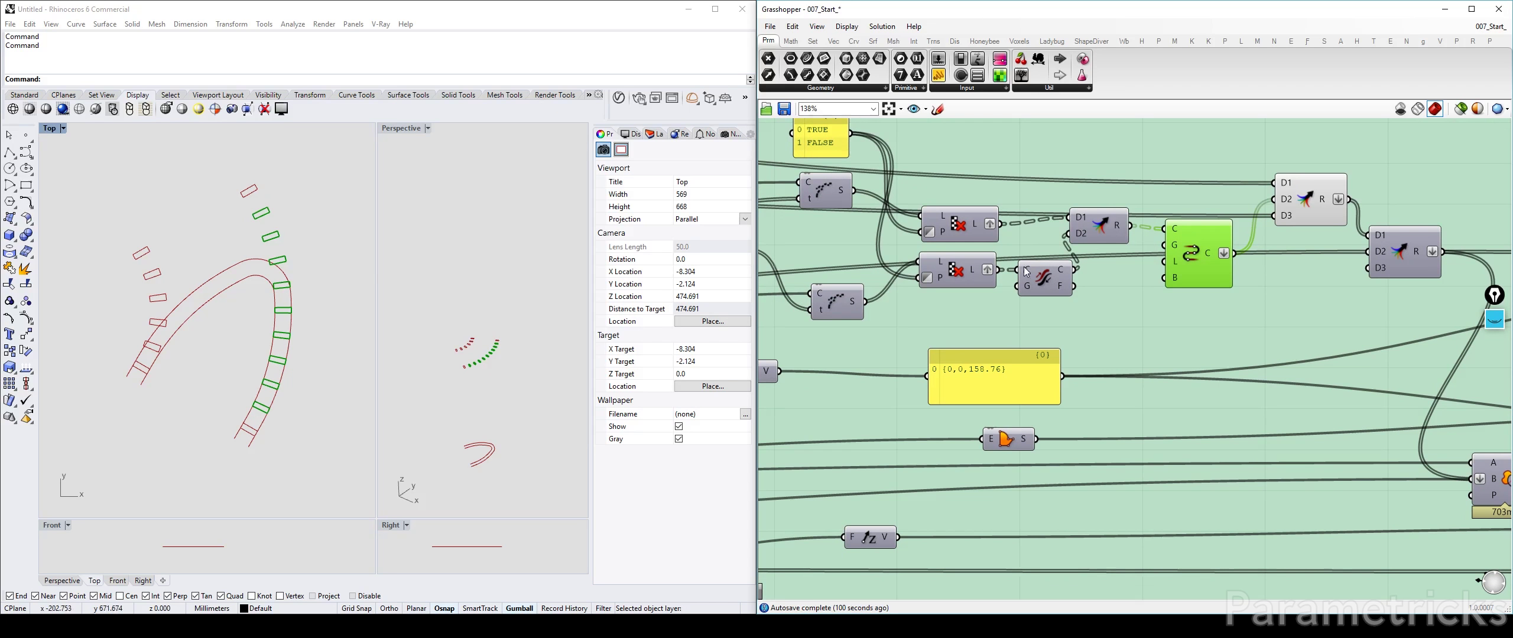
drag(964, 228, 931, 228)
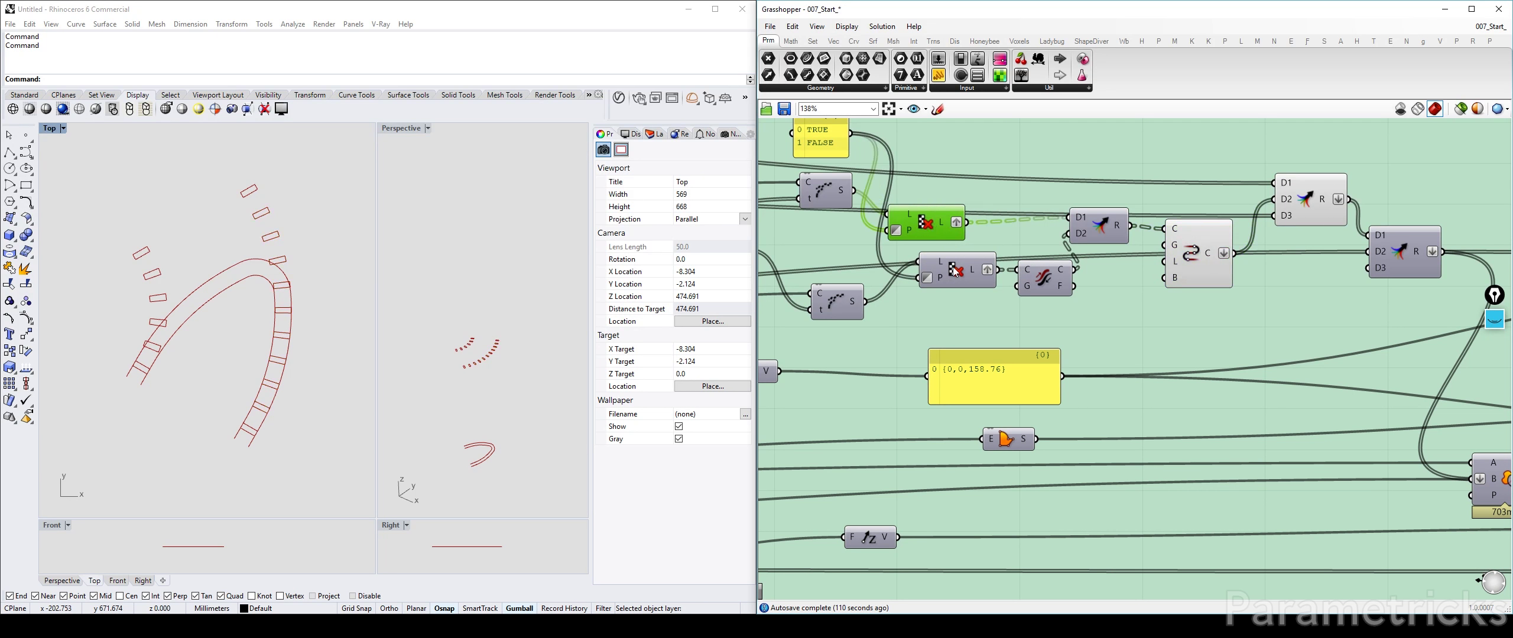
drag(955, 272, 927, 272)
right_drag(866, 317, 873, 307)
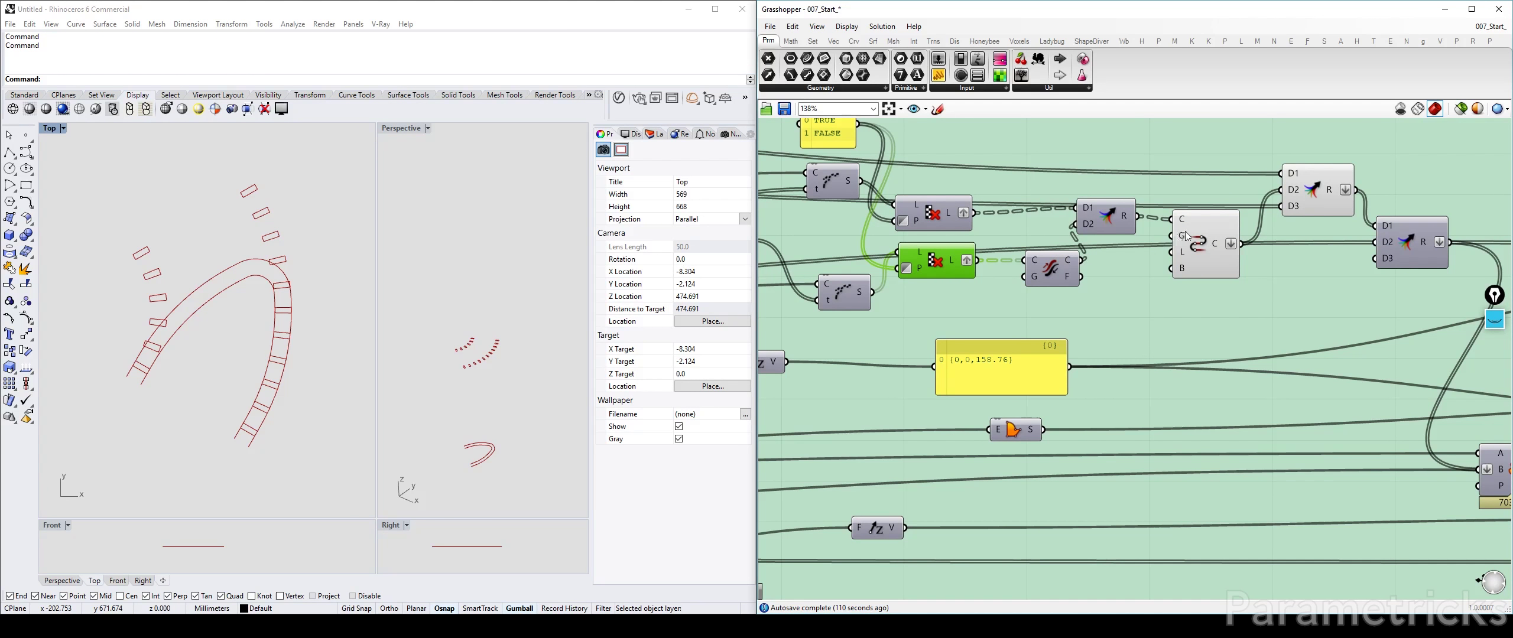
Trace the upstream Merge's D1 wire back to its Cull Pattern and examine which column outlines that branch supplies
scroll(1158, 222, down, 5)
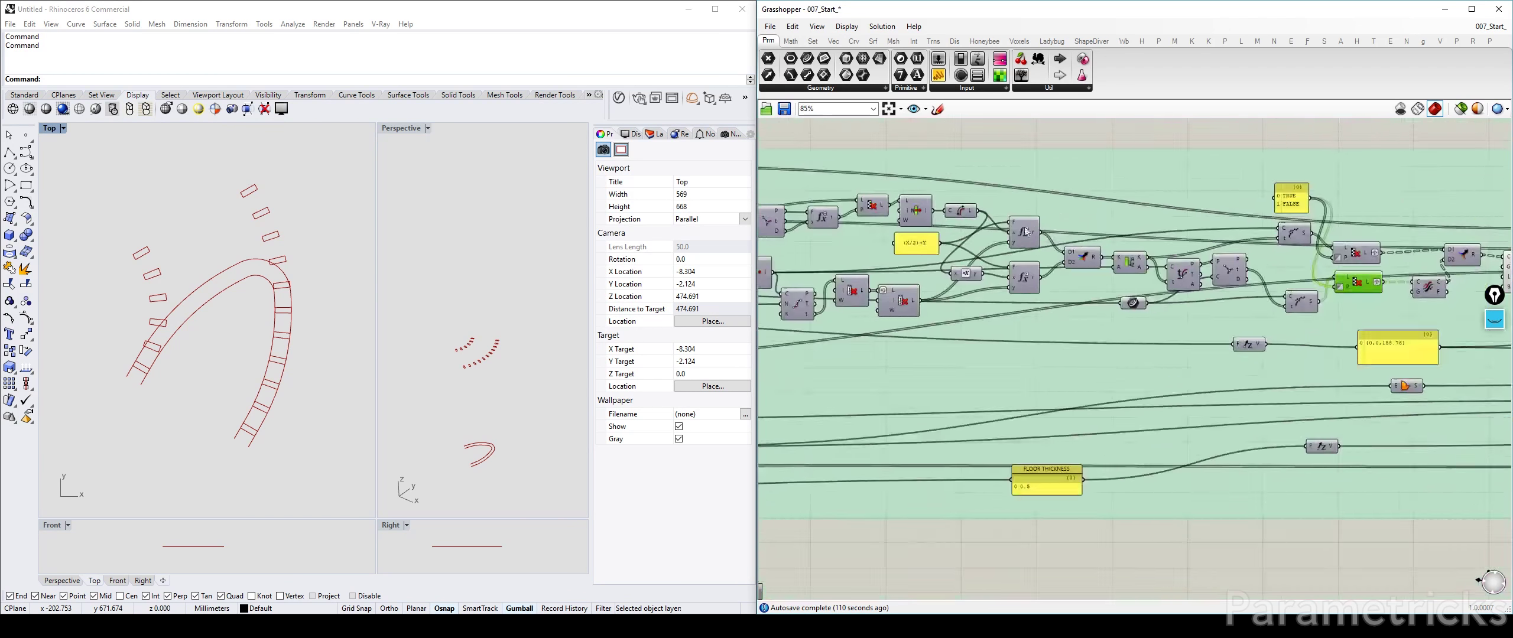
right_drag(1199, 216, 594, 207)
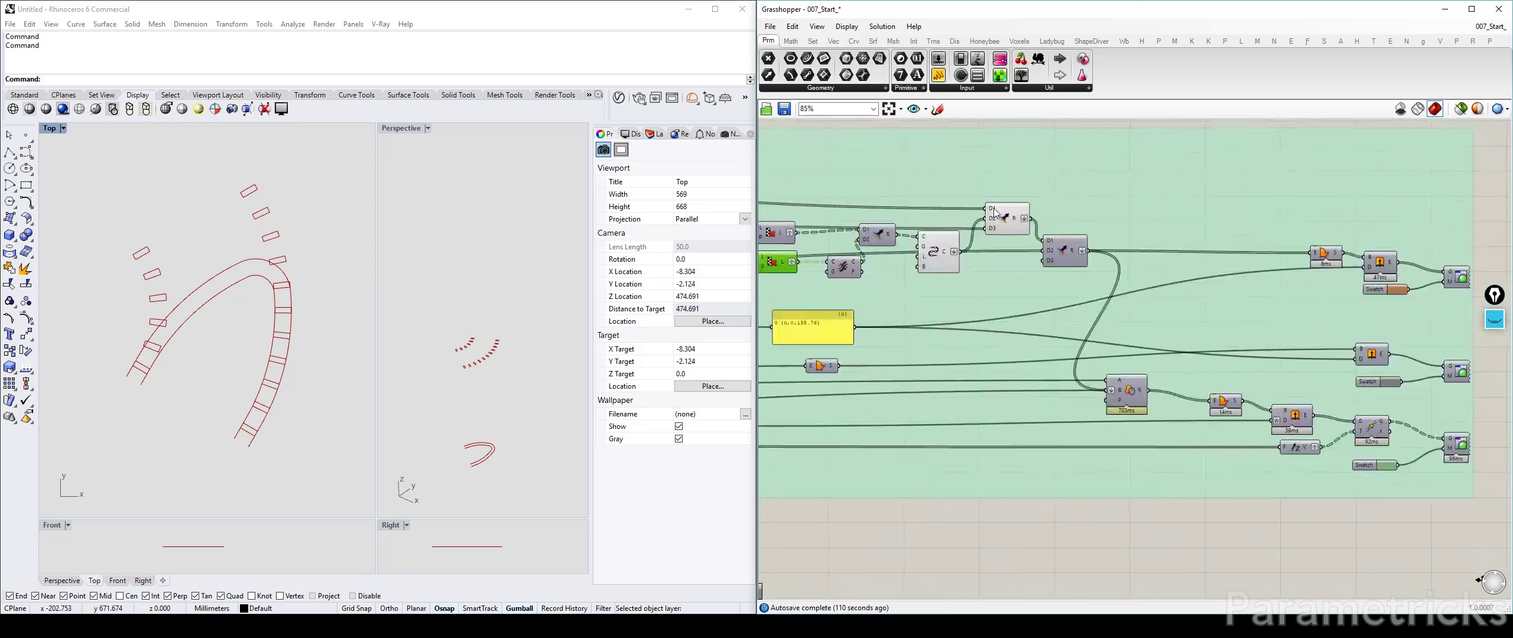
scroll(996, 214, up, 5)
drag(1008, 220, 1032, 216)
scroll(1135, 199, down, 5)
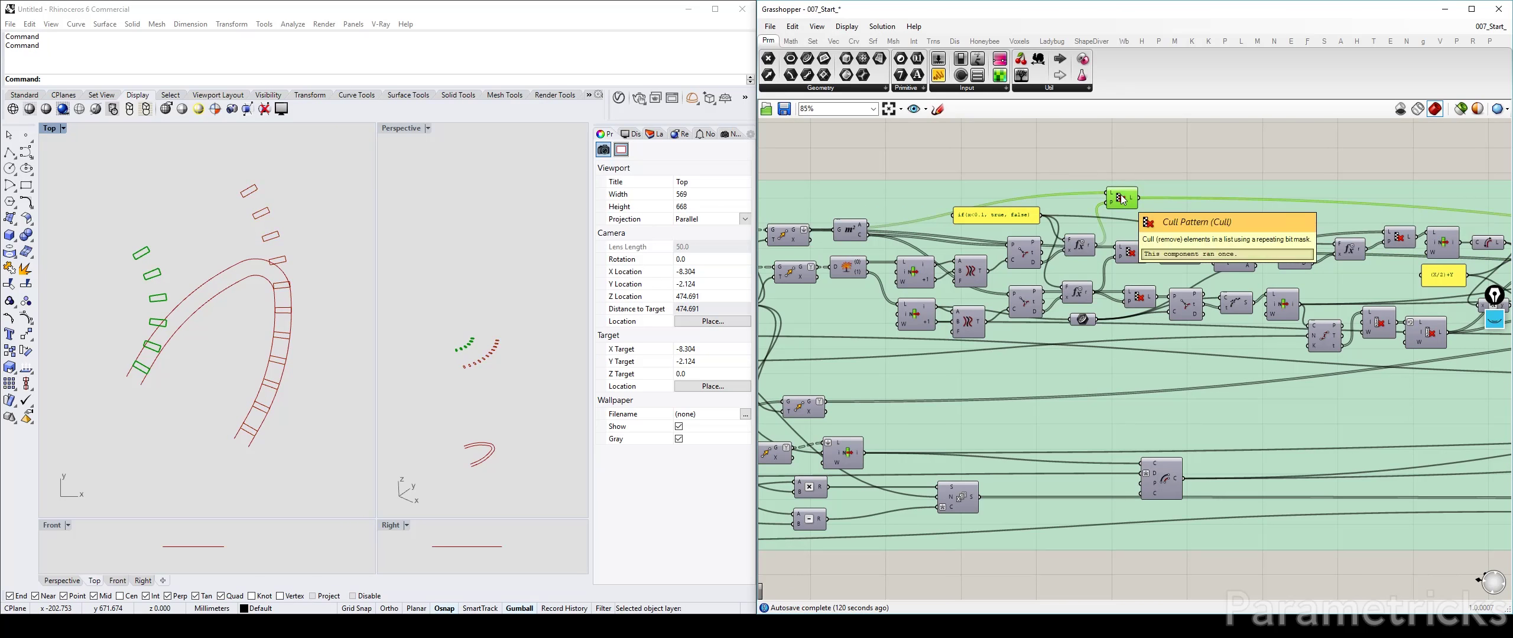
scroll(1171, 223, down, 7)
right_drag(1171, 223, 989, 217)
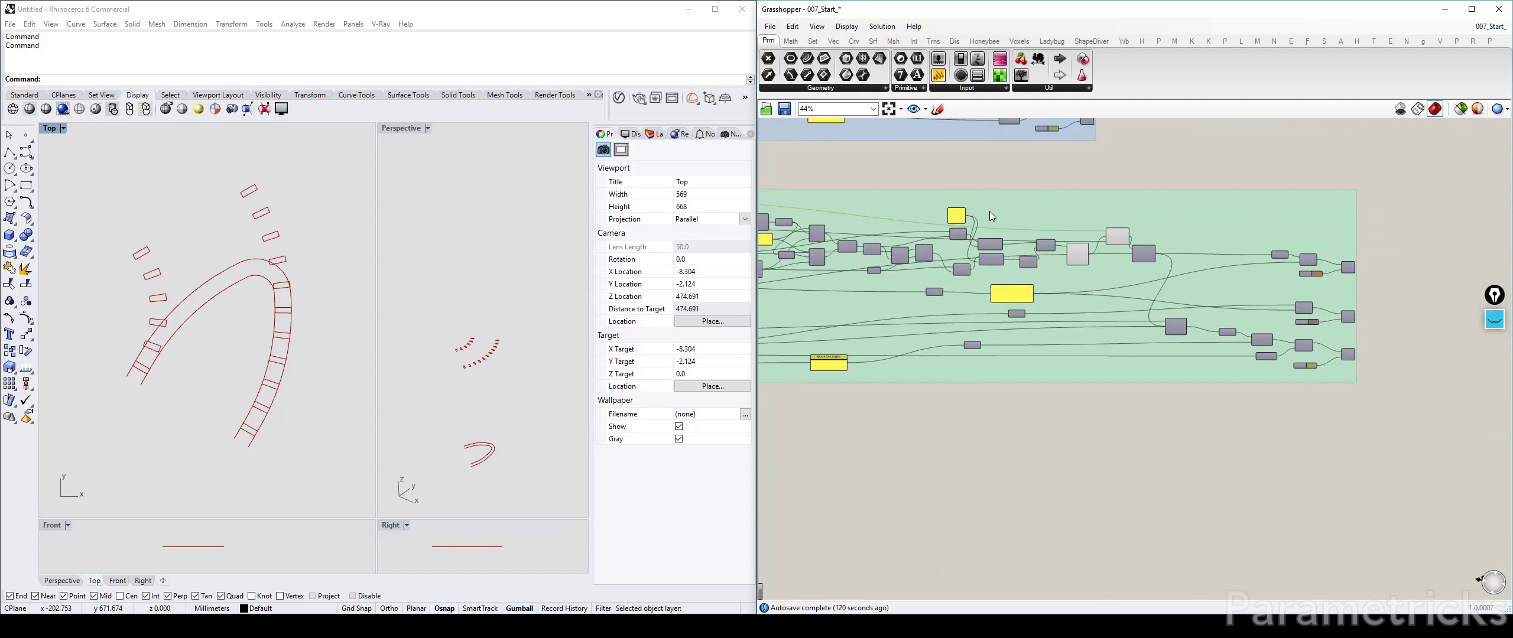
scroll(989, 210, up, 8)
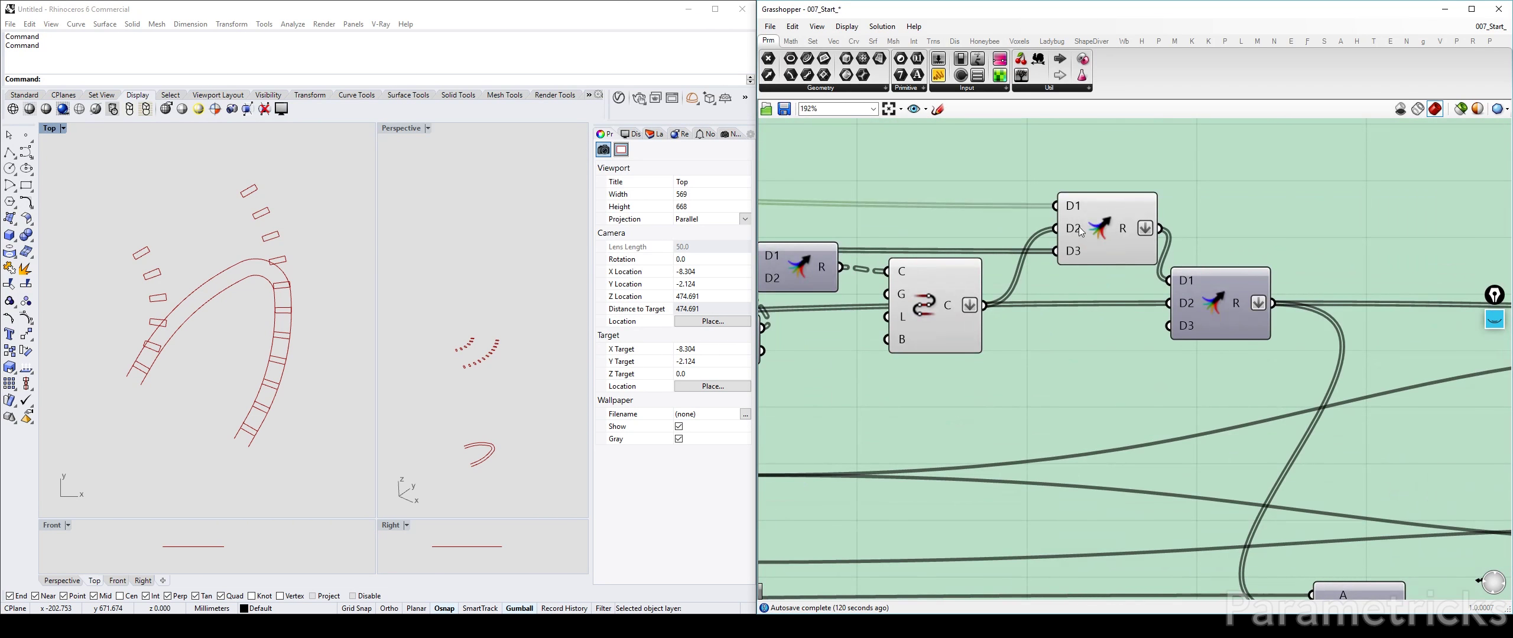
scroll(1077, 257, down, 5)
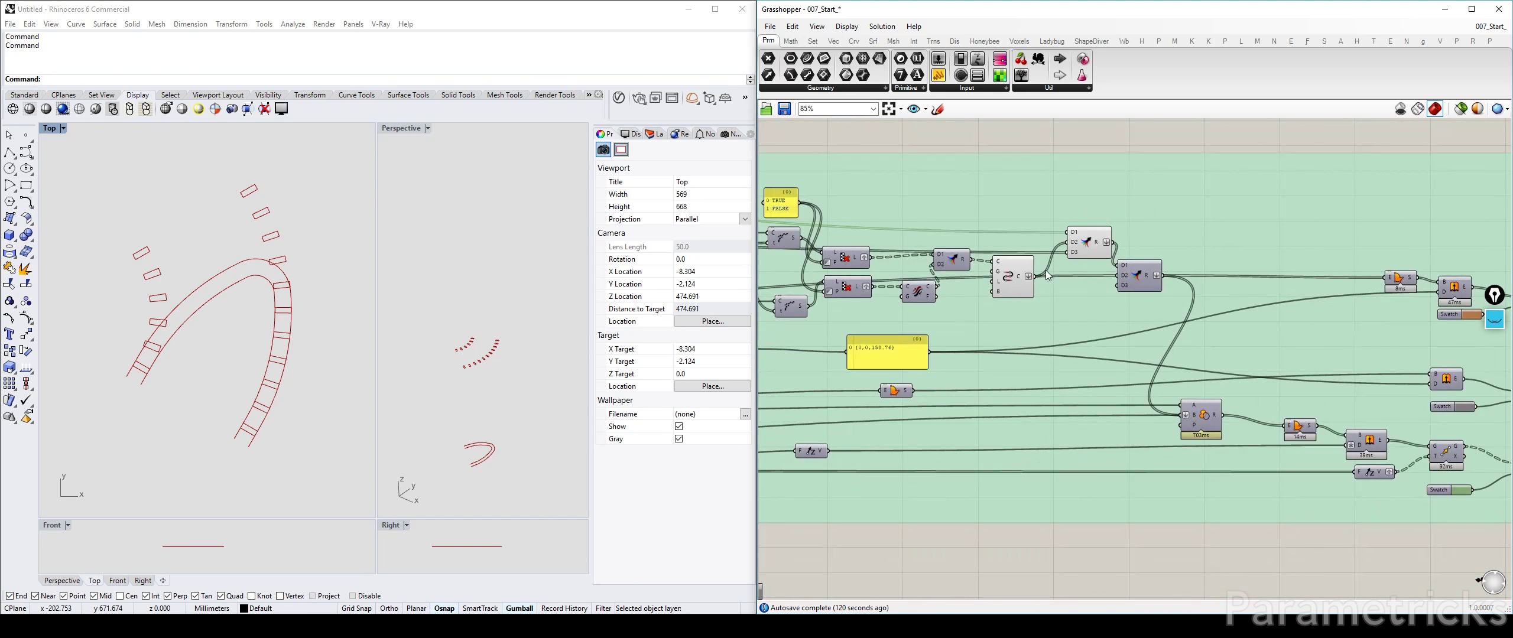
Add a new Merge component and place it beside Block 2's upstream Merge
double_click(1003, 491)
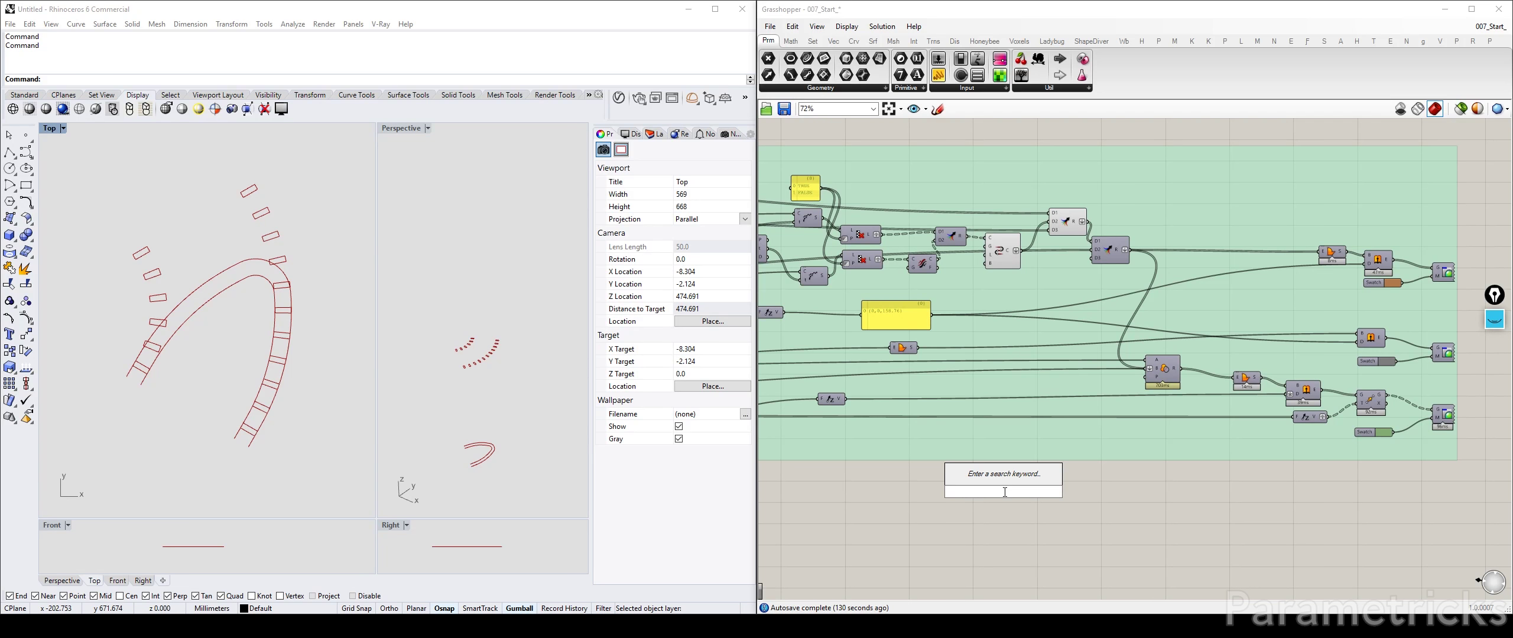
text(merge)
key(Return)
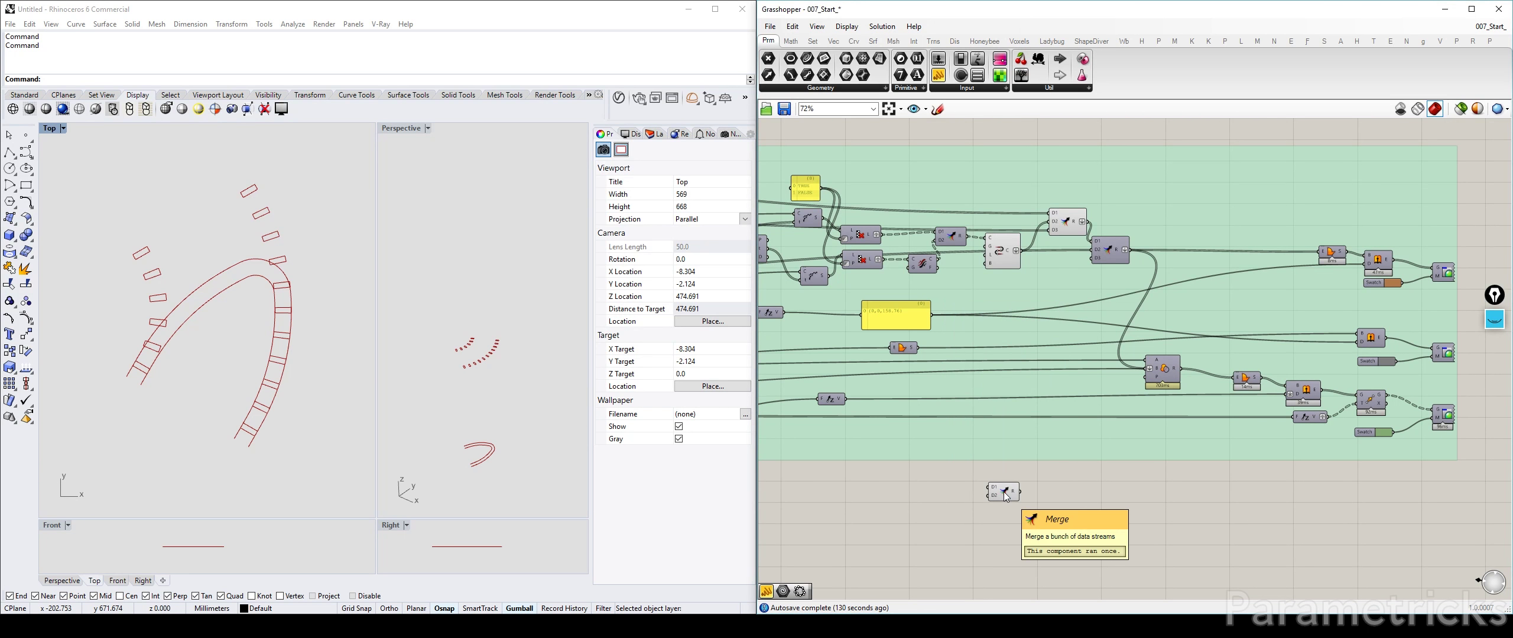
drag(1018, 467, 1065, 239)
scroll(1065, 239, up, 3)
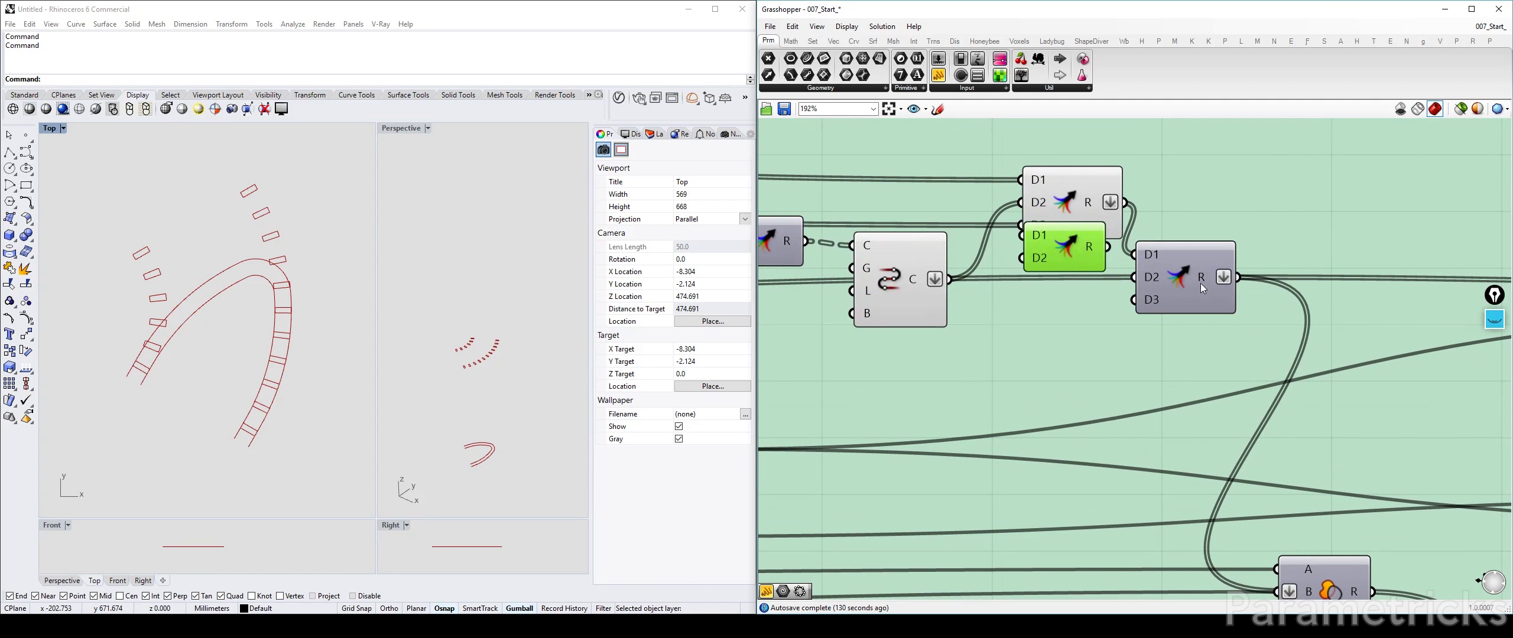
Space out Connect Curves and the existing Merges to make room, placing the new Merge just below the gap between them
right_drag(1201, 284, 1021, 307)
drag(1030, 459, 1078, 467)
drag(967, 256, 1025, 259)
click(896, 208)
drag(895, 207, 942, 208)
drag(1012, 258, 1104, 259)
drag(942, 209, 998, 228)
drag(1108, 270, 1060, 270)
drag(988, 243, 961, 238)
right_drag(859, 246, 969, 270)
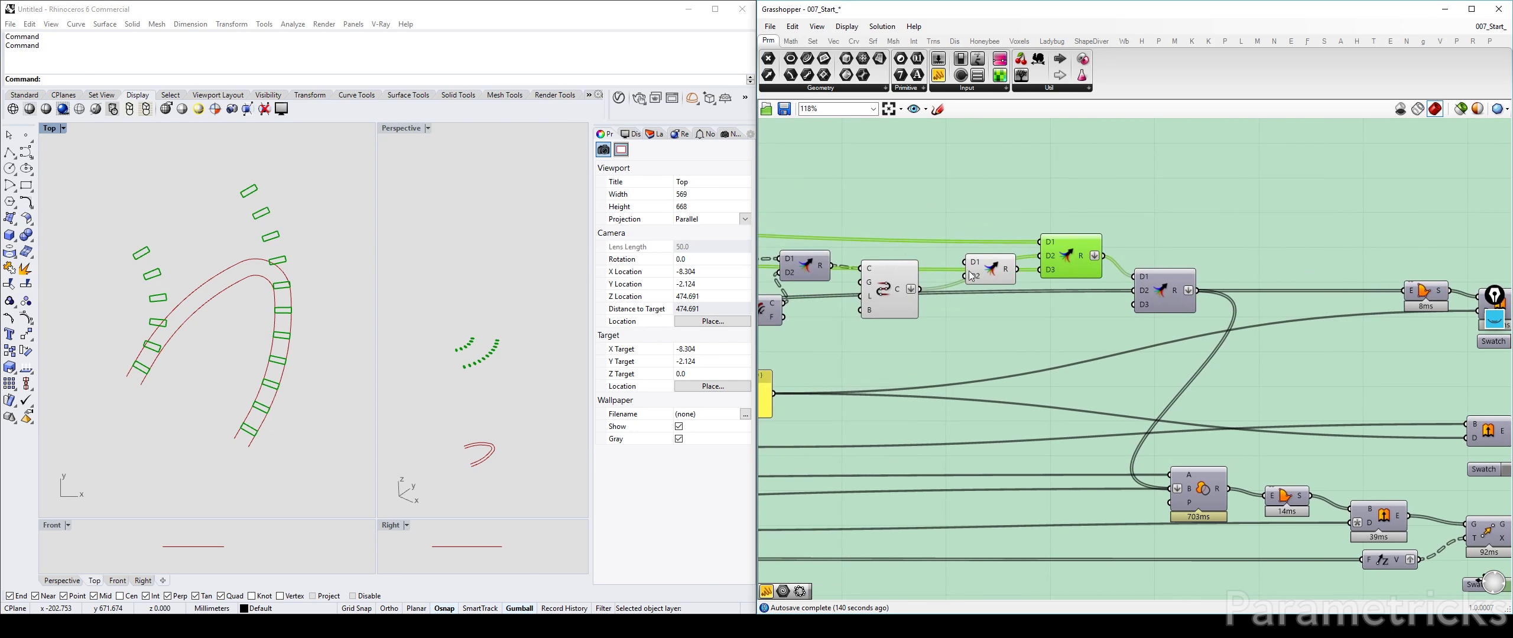
drag(979, 264, 978, 324)
scroll(959, 312, up, 2)
drag(862, 273, 848, 289)
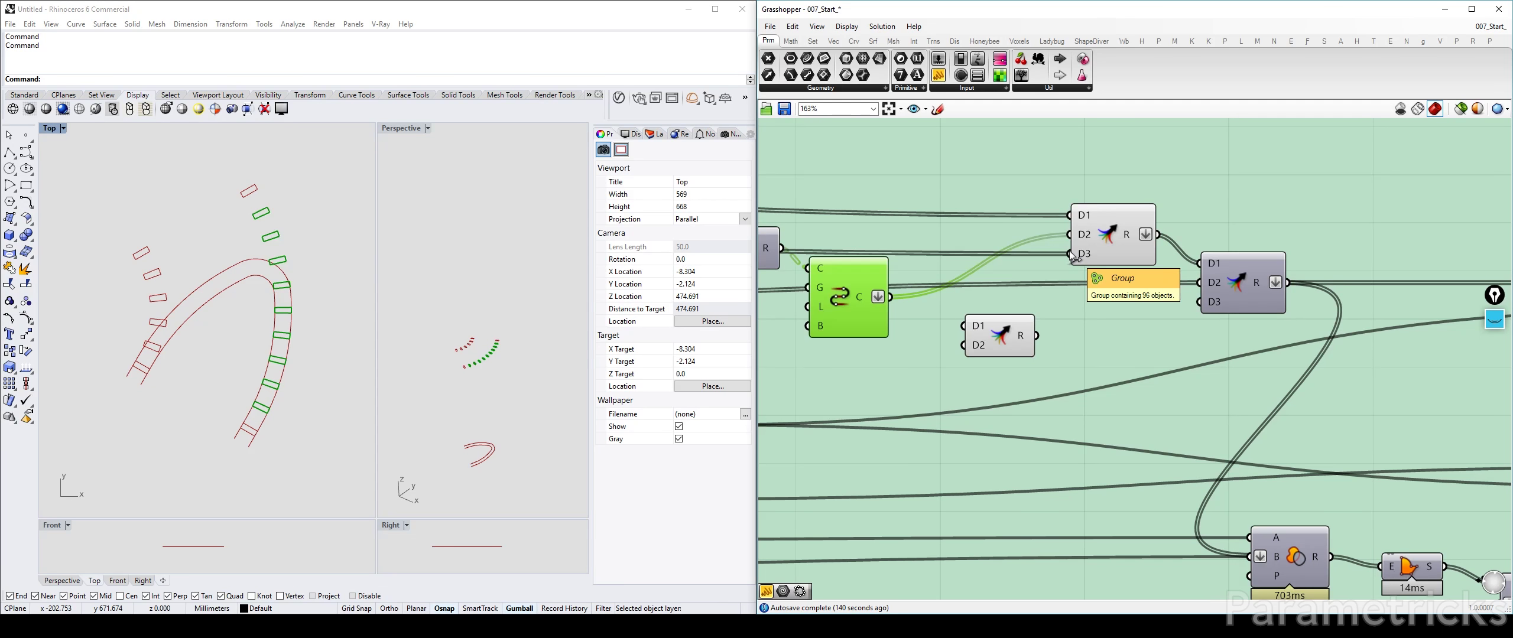
Transfer the upstream Merge's D3 wire to the new Merge's D2 and connect the Connect Curves output to its D1
drag(1066, 255, 957, 354)
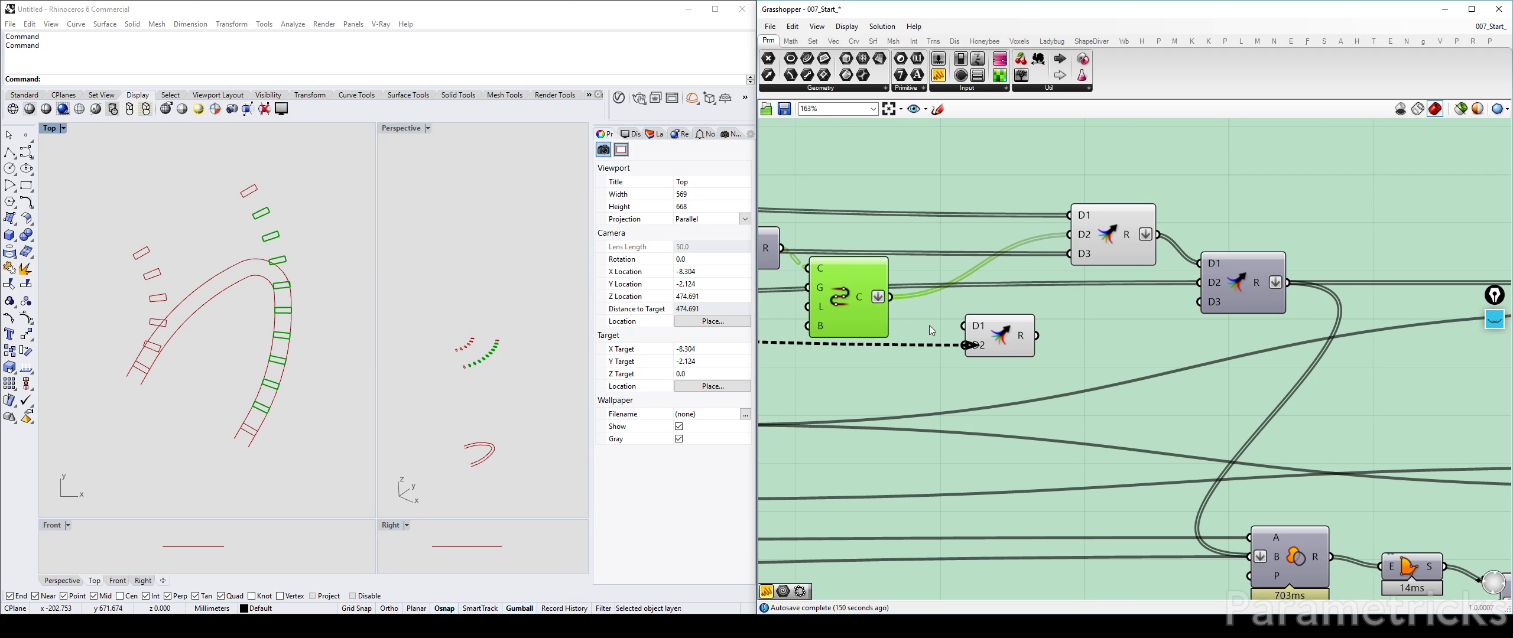
mouse_move(840, 297)
mouse_down()
mouse_move(839, 275)
mouse_move(999, 319)
mouse_up()
scroll(995, 351, up, 5)
click(987, 359)
scroll(992, 354, down, 4)
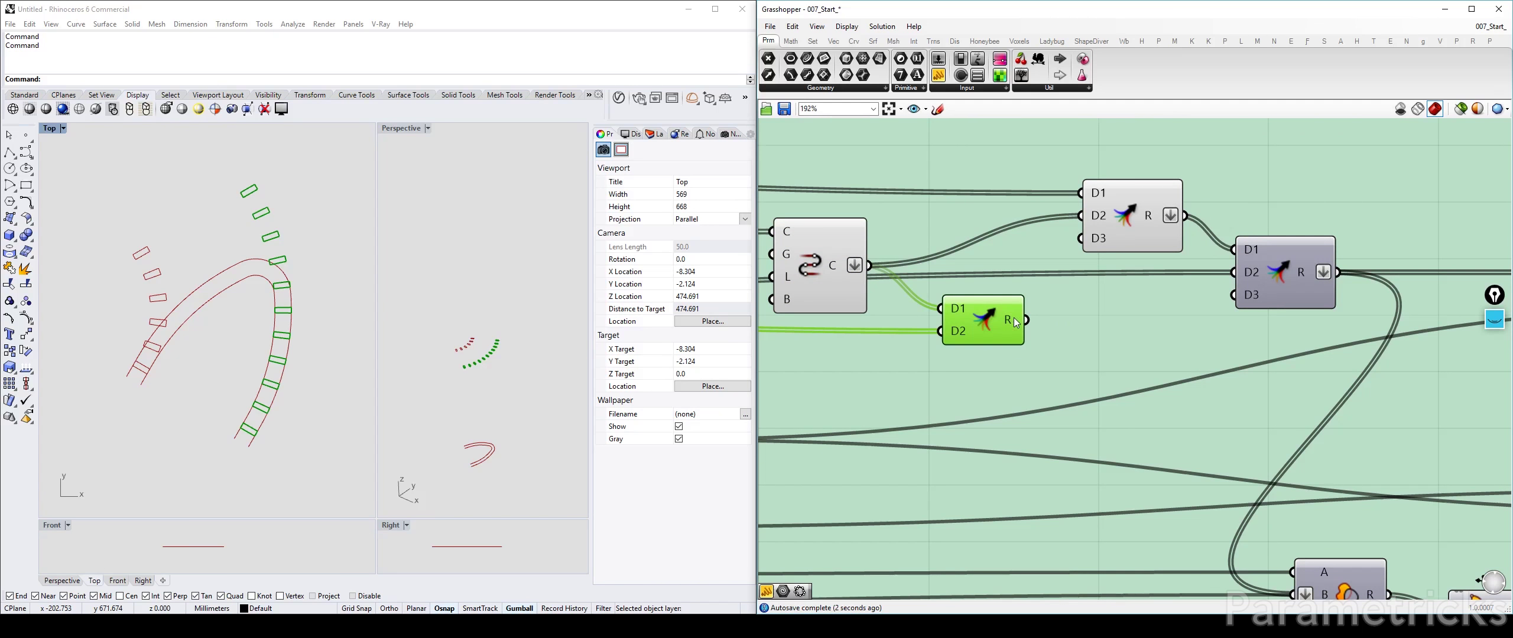
Add the new Merge component to the Block 2 group
right_click(1069, 327)
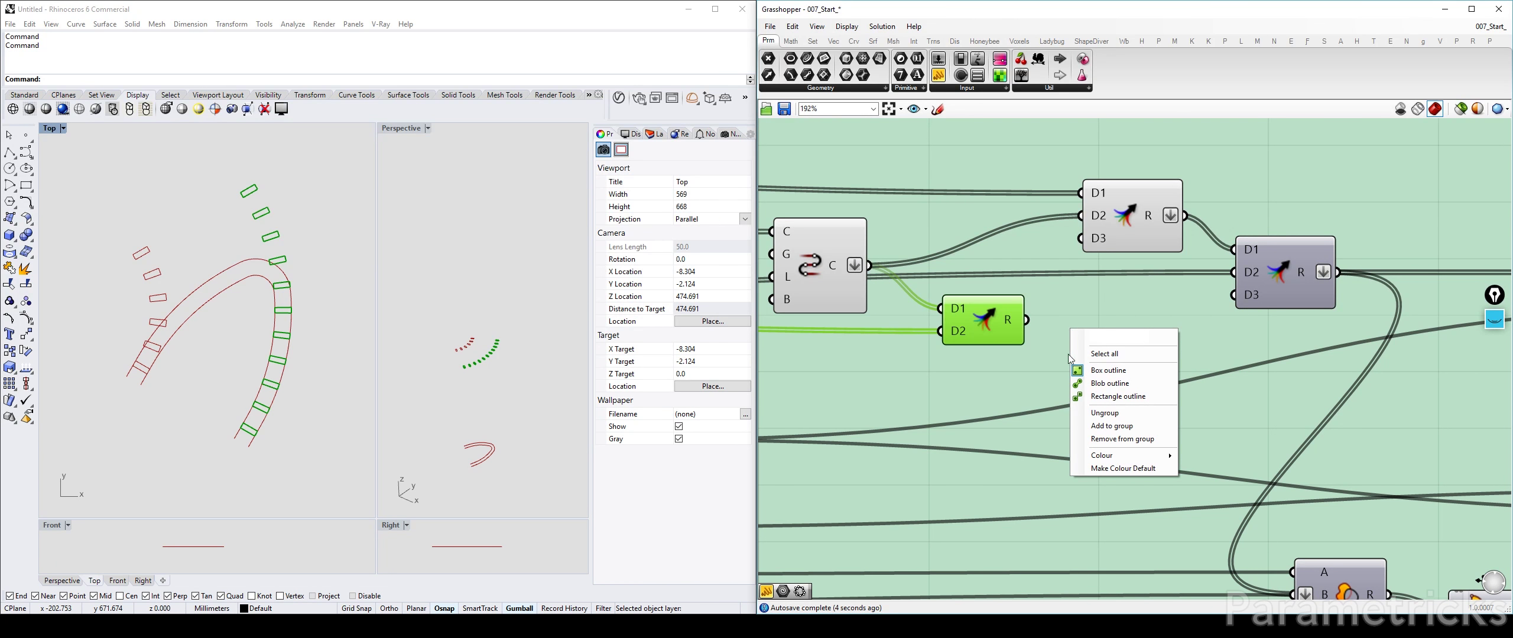
click(1107, 428)
drag(1088, 331, 1082, 324)
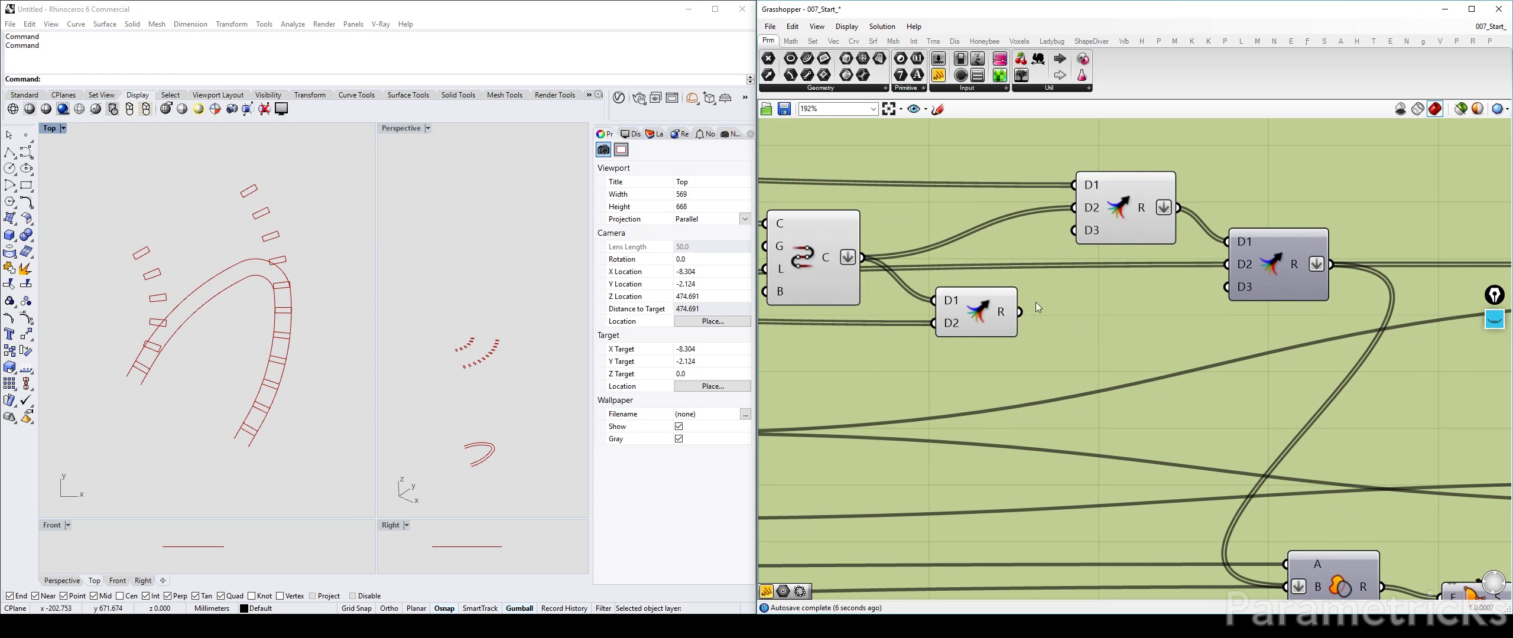
right_drag(1026, 275, 1080, 284)
click(1064, 251)
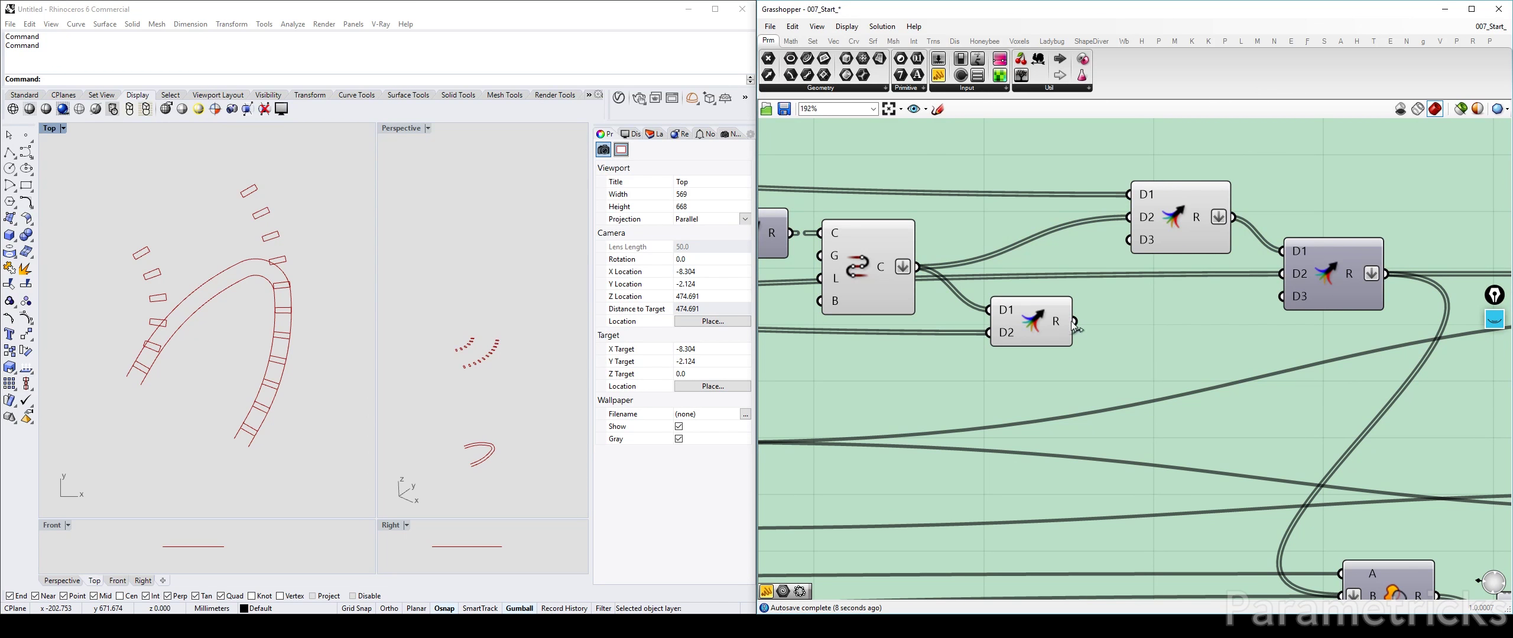
Feed the new Merge's output into D2 of the upstream Merge, replacing the Connect Curves wire, and align it between them
drag(1074, 321, 1128, 217)
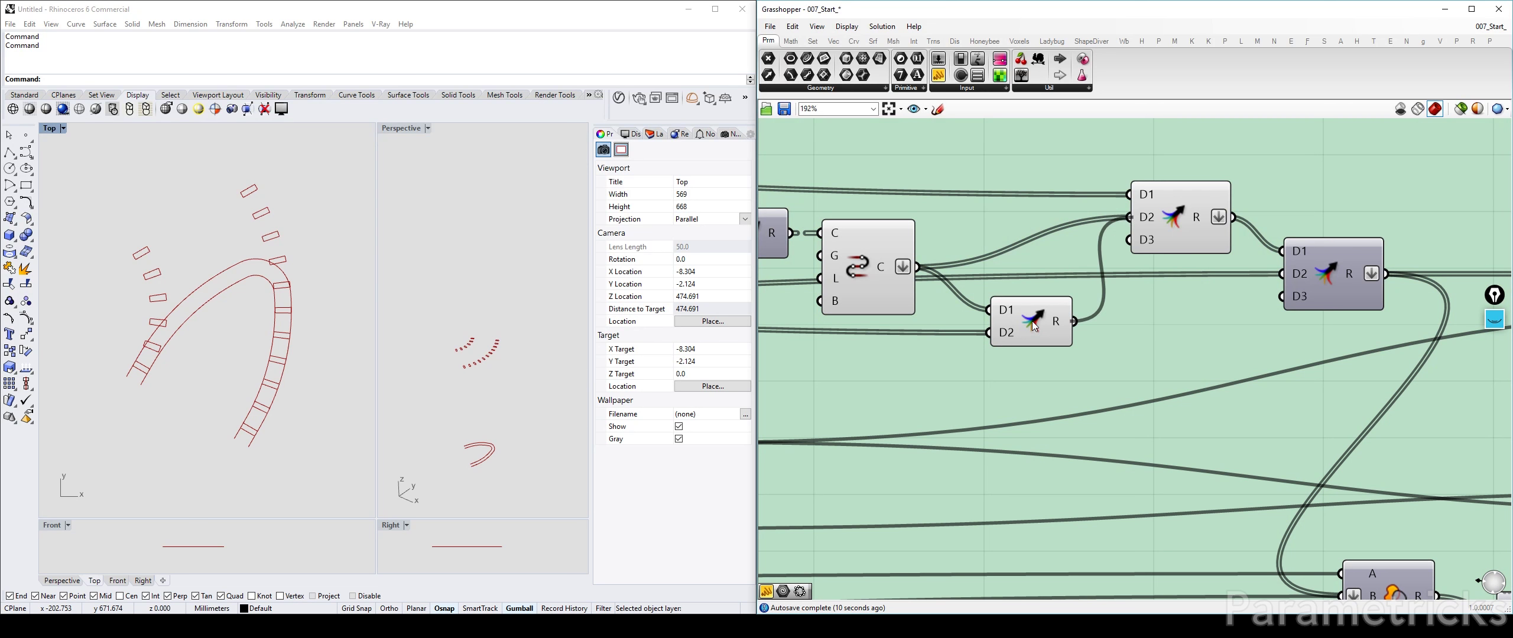
drag(1032, 315, 1020, 272)
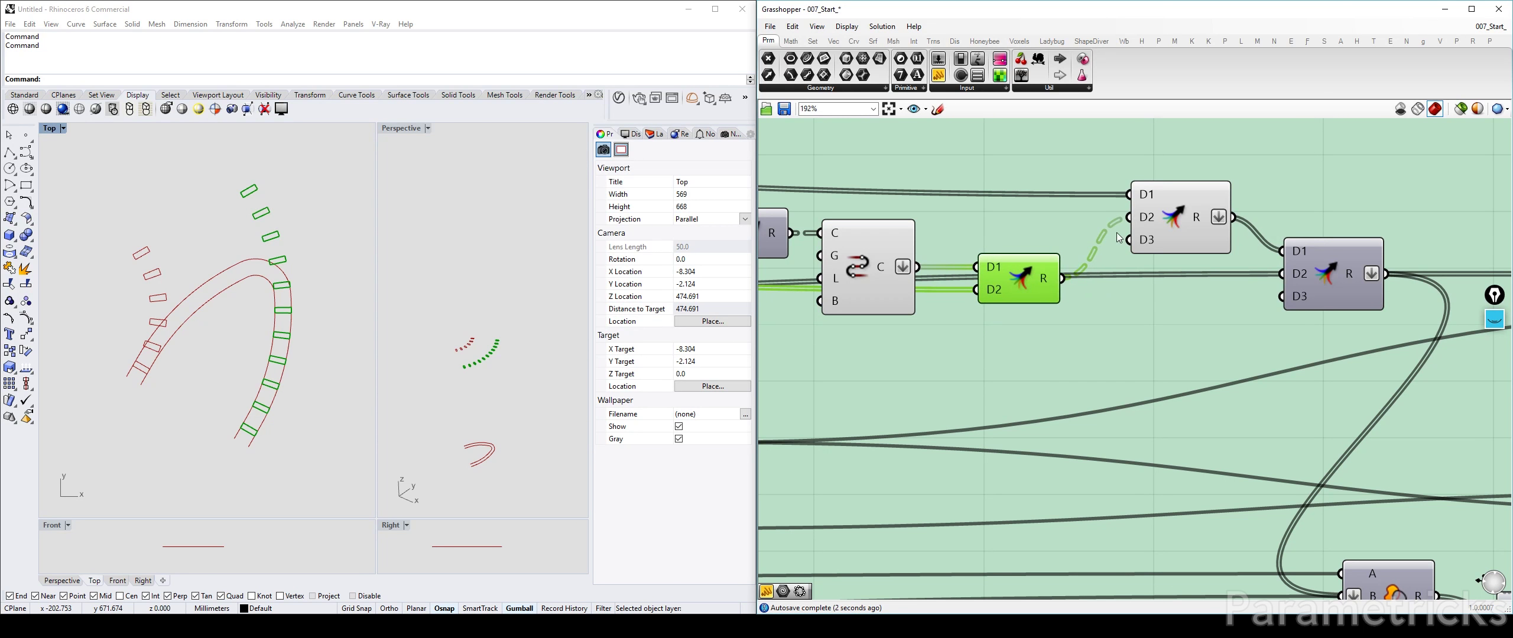
Turn off the previews of Connect Curves and the upstream Merge, and select the new Merge to highlight its column outlines
click(856, 259)
key(ctrl+q)
click(1160, 212)
key(ctrl+q)
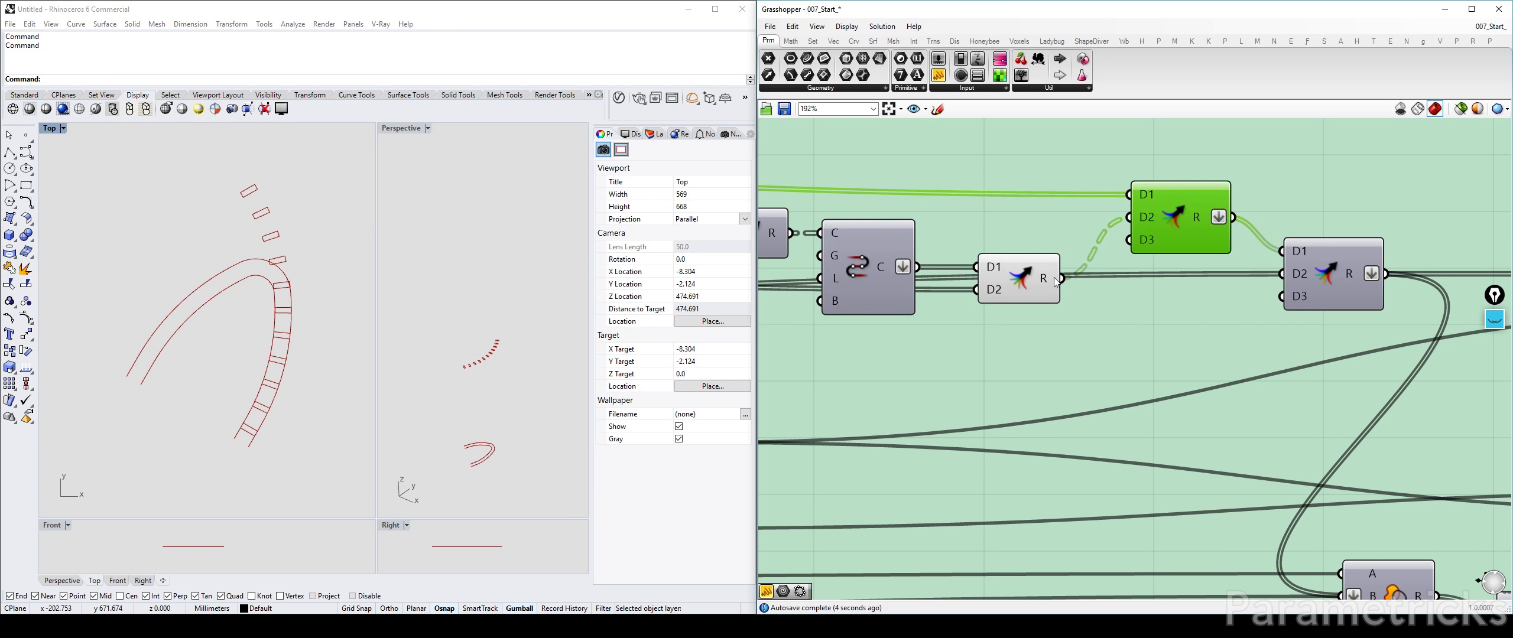
click(1022, 271)
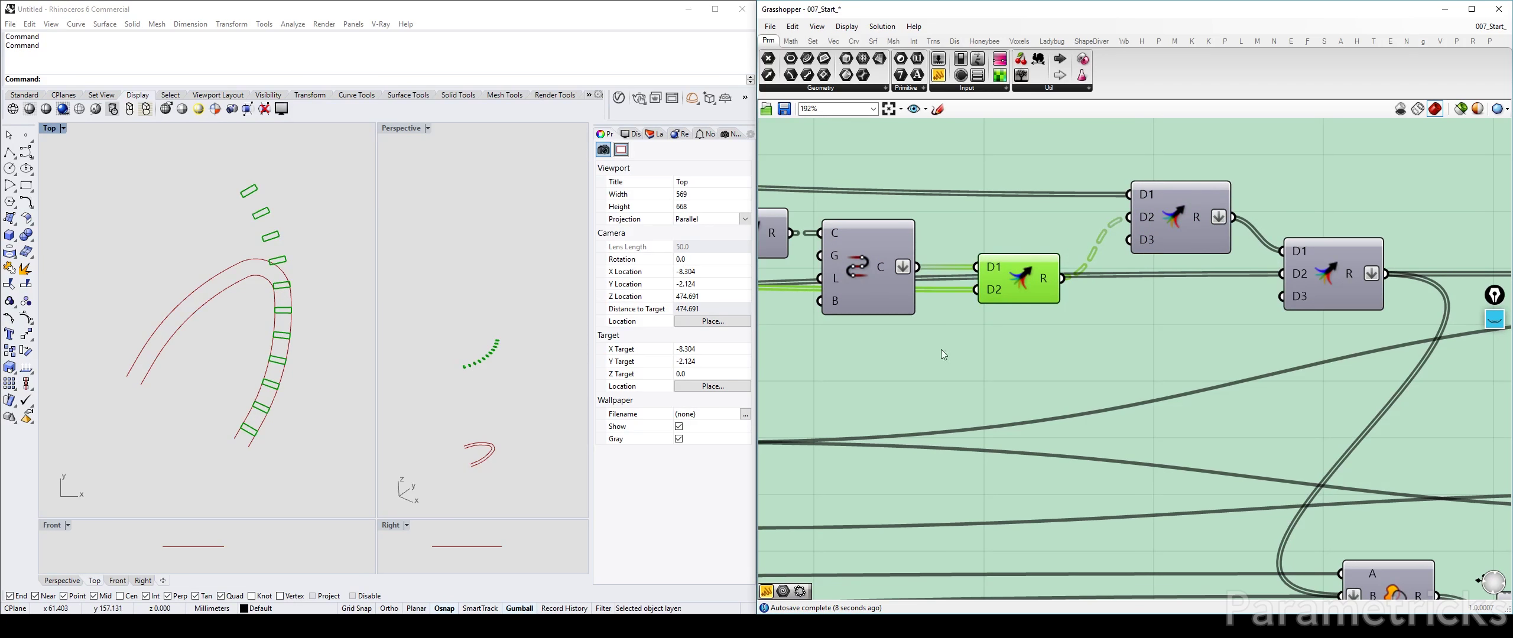
Move the copied BLOCK 1 SECONDARY COLUMNS parameter beside Block 2's new Merge and wire the Merge's output into it
scroll(983, 325, down, 4)
scroll(982, 323, down, 6)
right_drag(792, 426, 1109, 220)
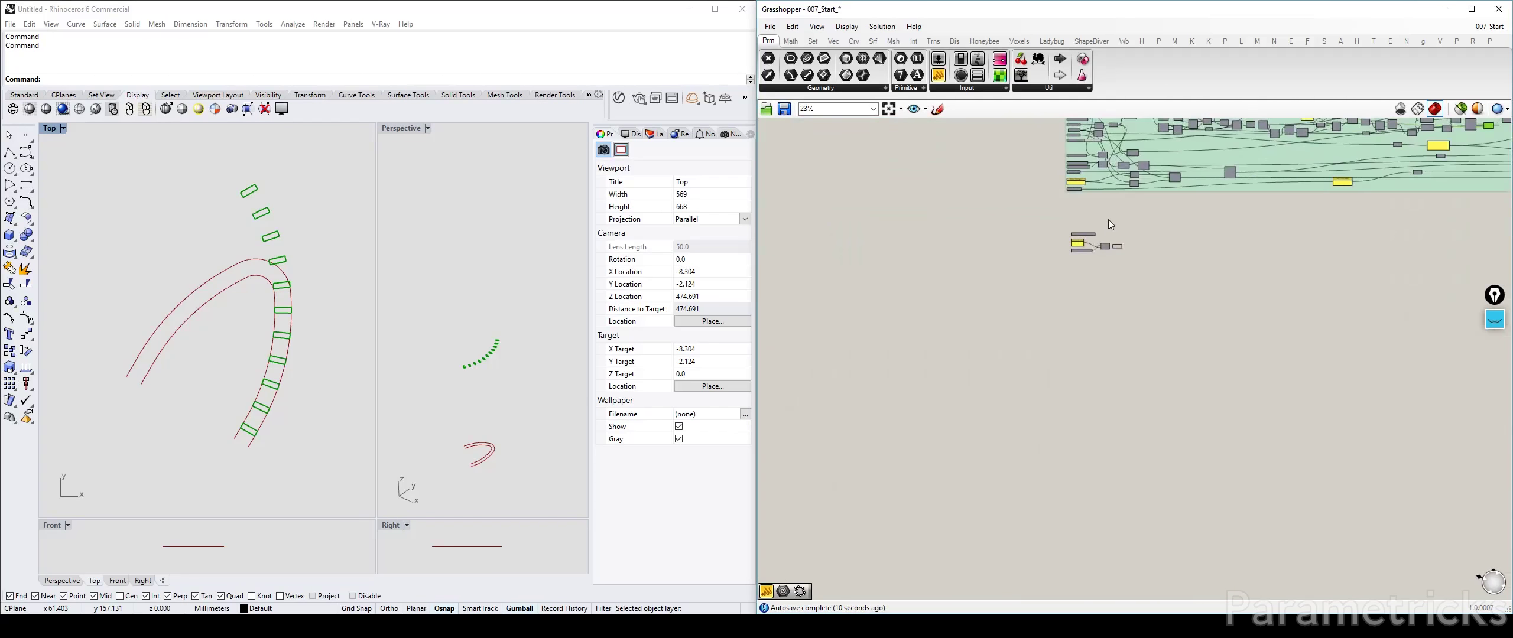
scroll(1109, 219, up, 6)
drag(1058, 275, 1111, 266)
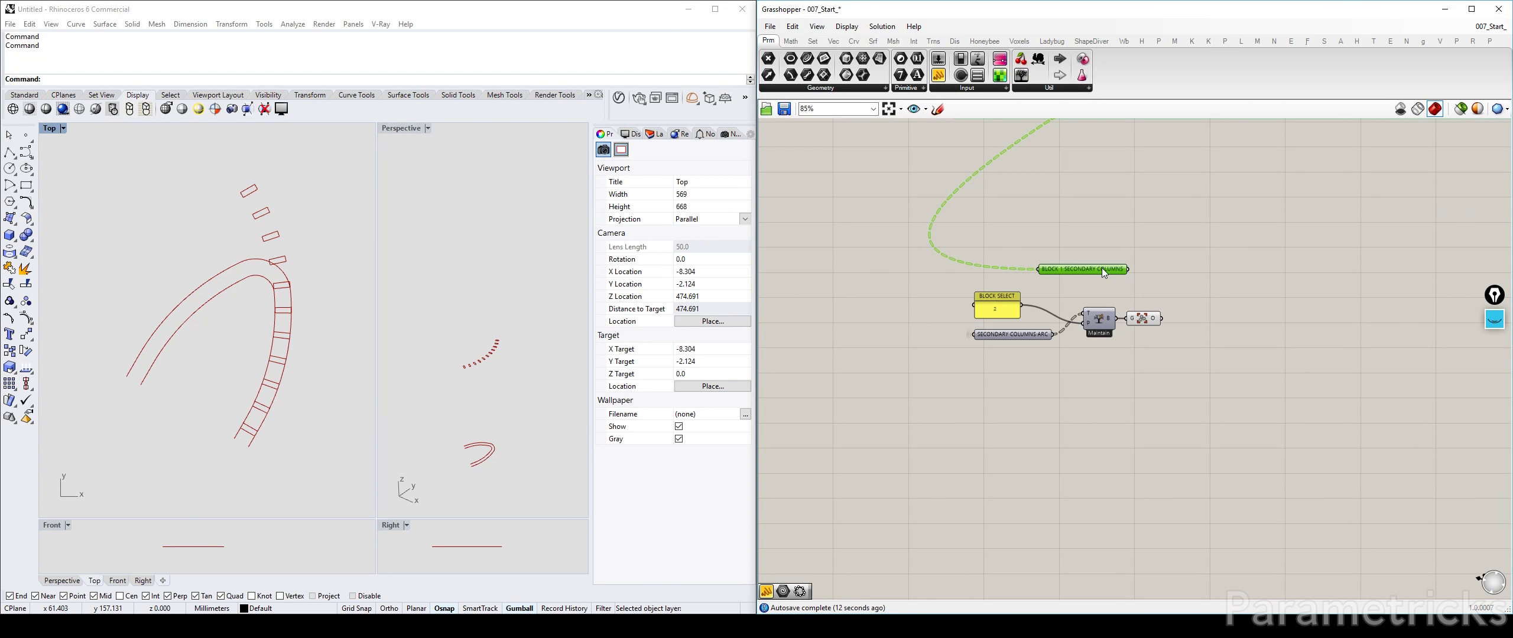
scroll(1127, 263, down, 3)
right_drag(1128, 259, 942, 403)
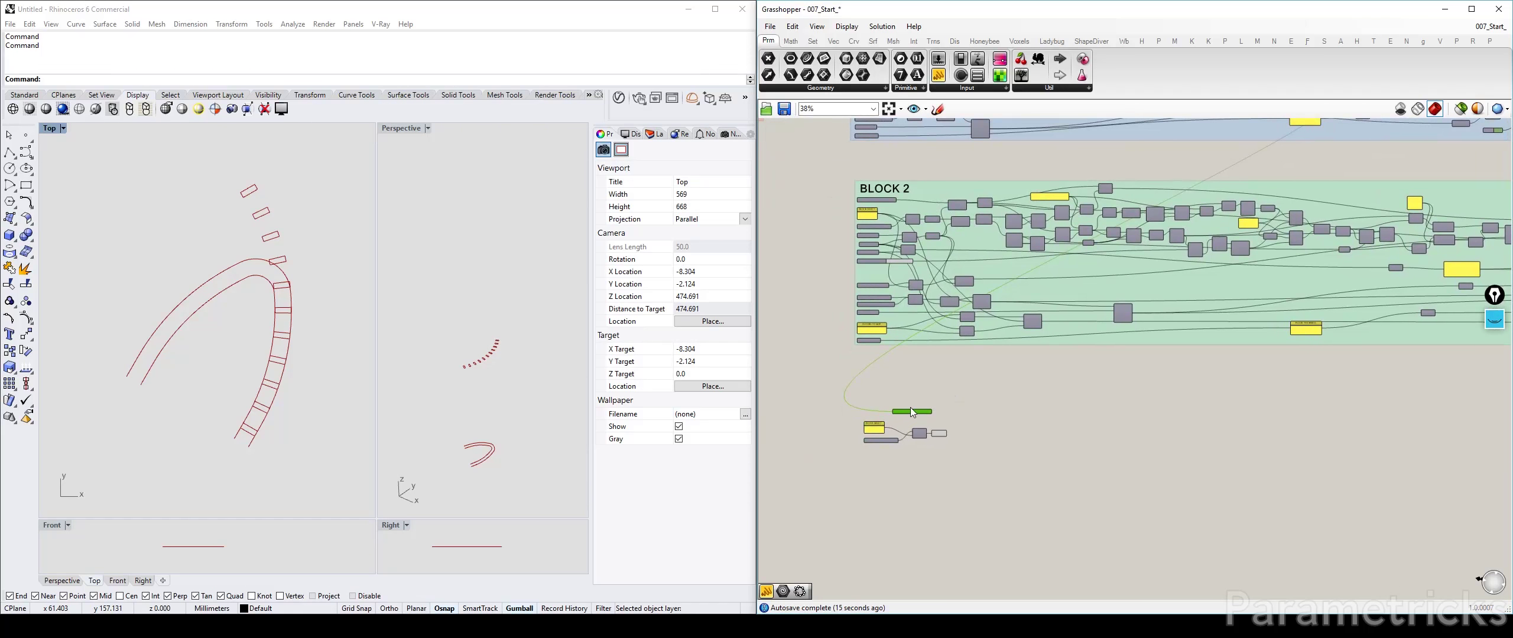
drag(912, 410, 1190, 392)
scroll(1190, 392, up, 8)
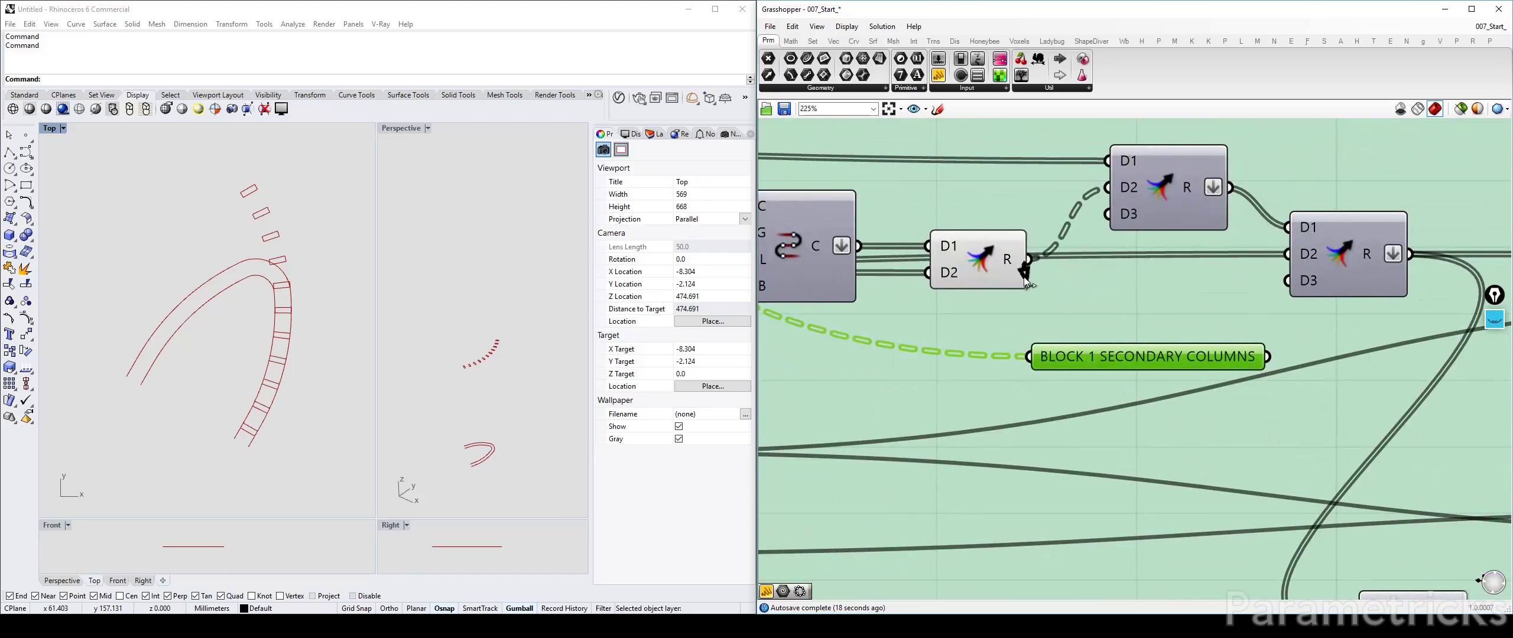
scroll(1111, 359, down, 3)
Rename the parameter BLOCK 2 SECONDARY COLUMNS and turn off the new Merge's preview
right_click(1106, 356)
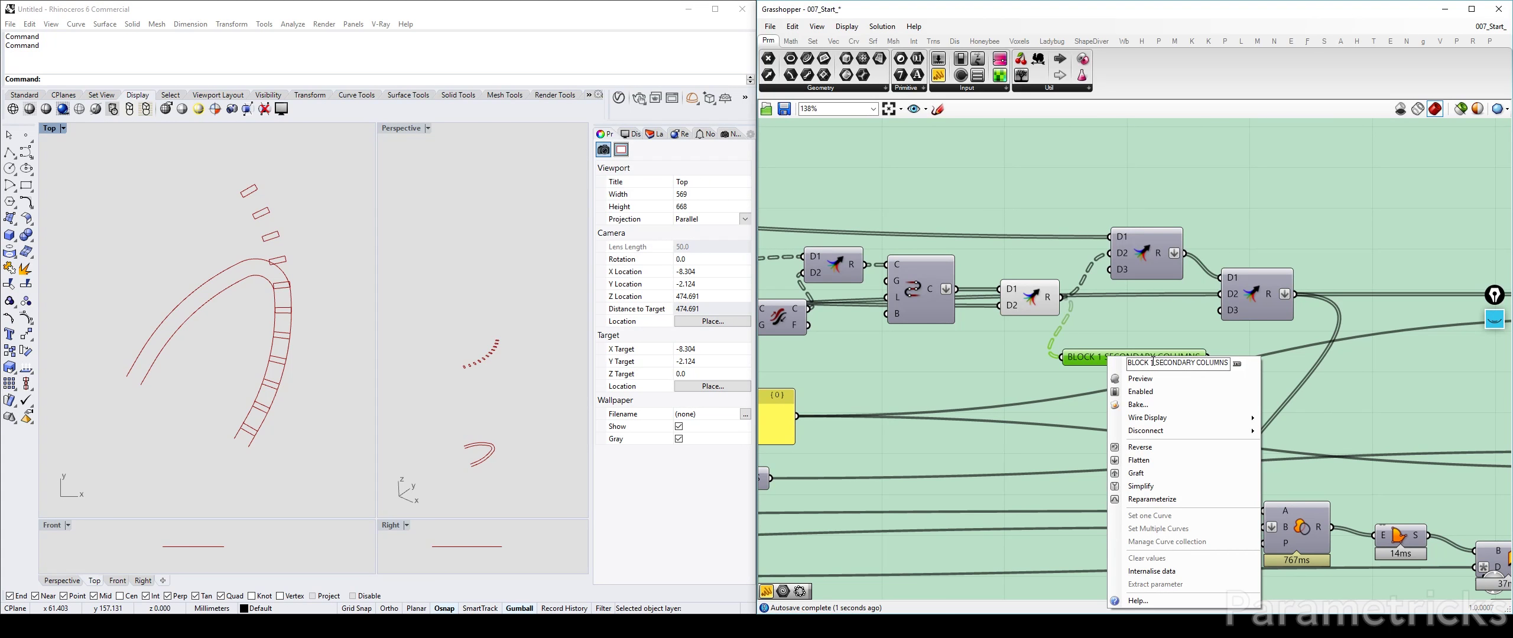
key(BackSpace)
text(2)
click(1106, 358)
click(1019, 299)
key(ctrl+q)
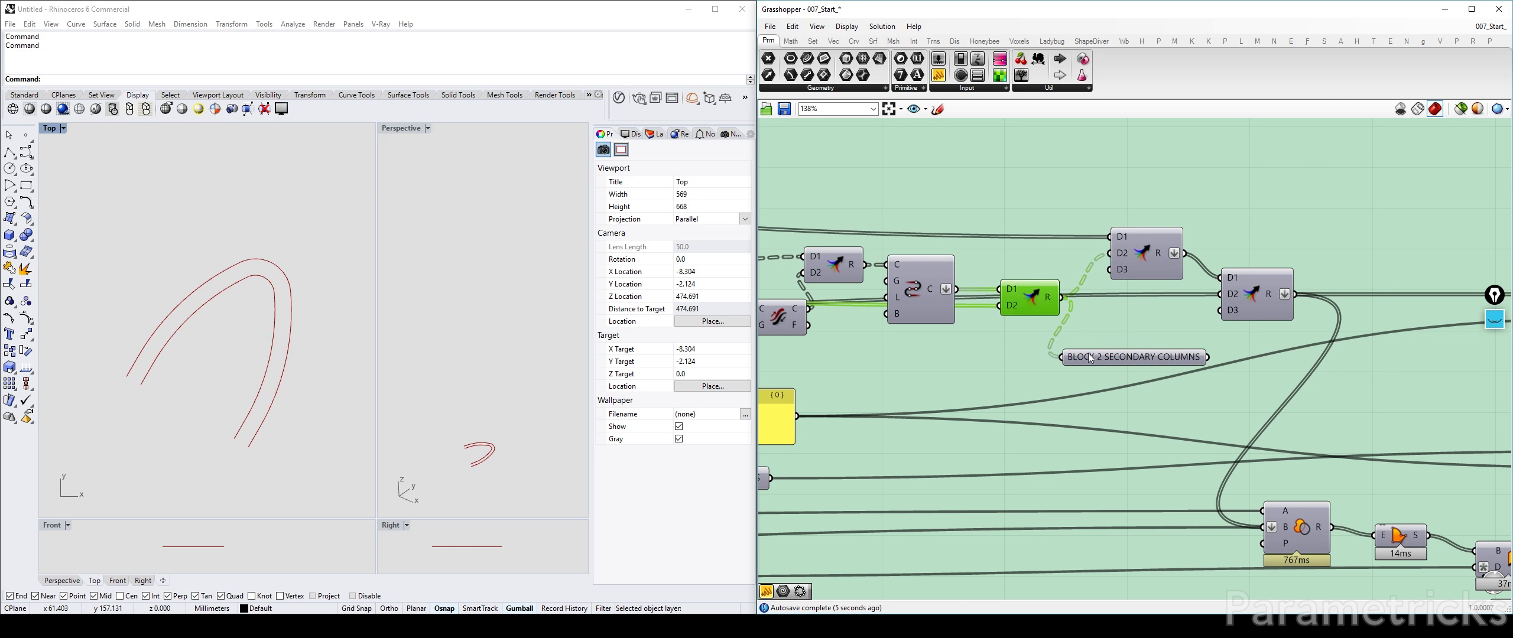
Move the BLOCK 2 SECONDARY COLUMNS parameter out of Block 2 to just above the copied BLOCK SELECT panel
drag(1111, 358, 858, 488)
scroll(1097, 406, down, 10)
right_drag(858, 487, 1104, 383)
scroll(1104, 383, up, 3)
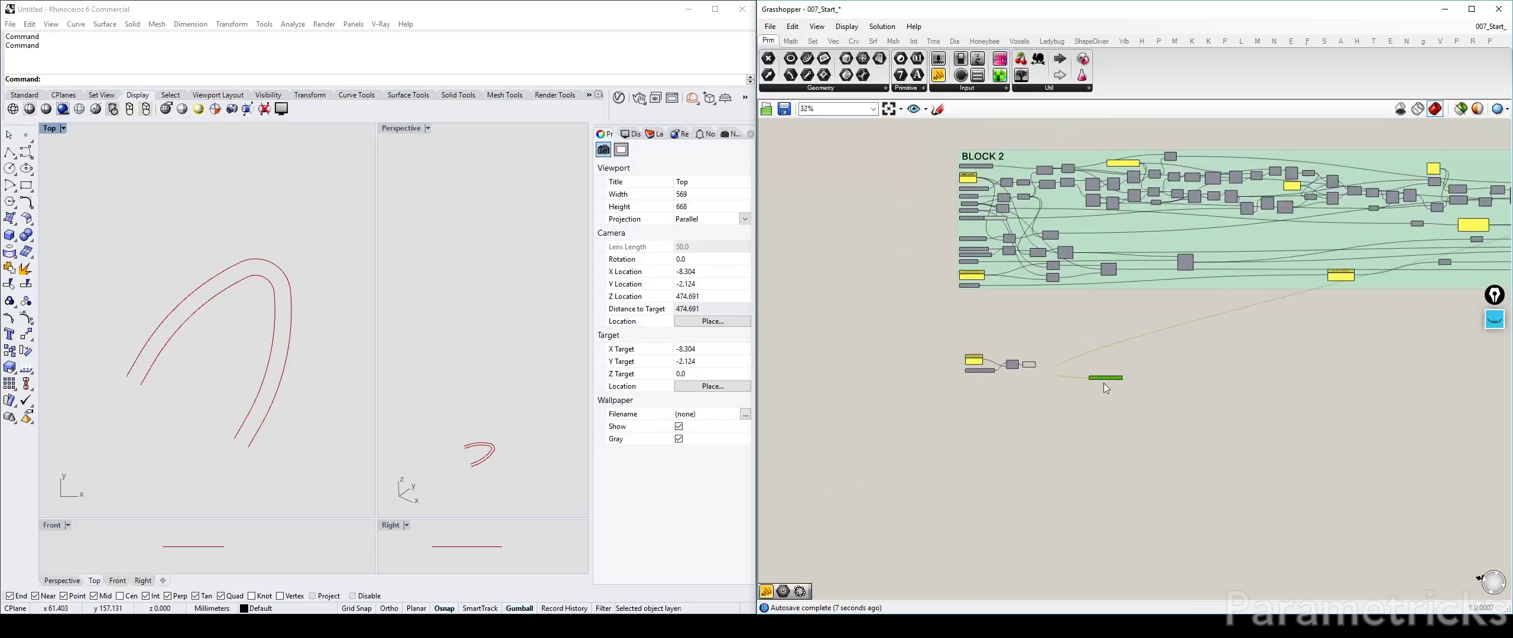
scroll(986, 350, up, 5)
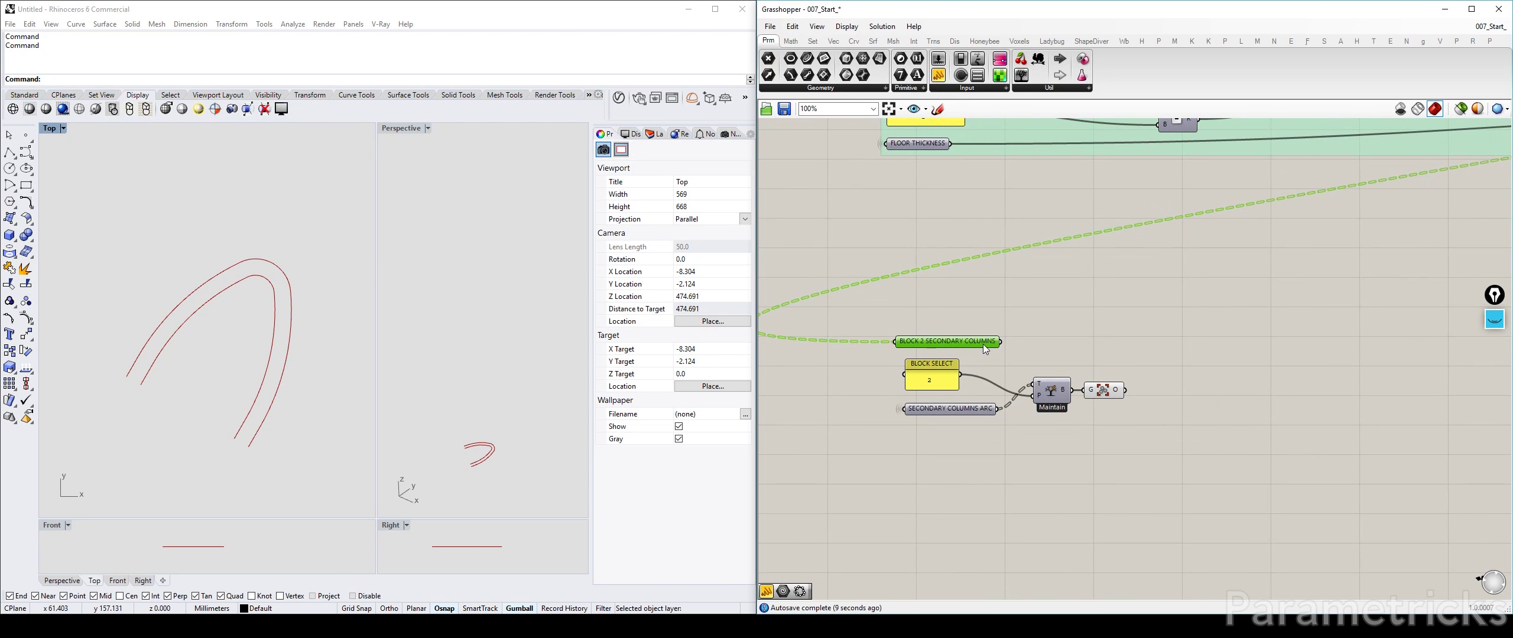
scroll(1054, 317, down, 2)
right_drag(1054, 316, 1023, 397)
click(901, 338)
scroll(1056, 442, up, 3)
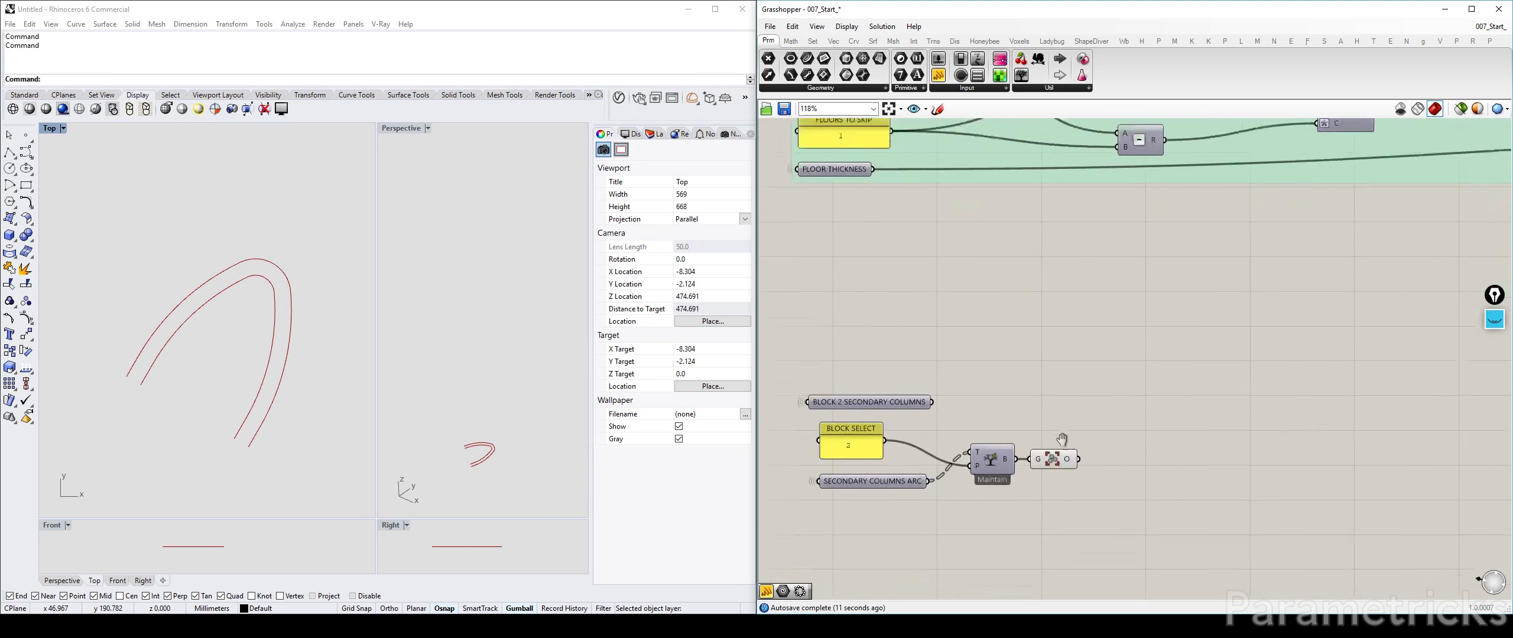
Copy the BLOCK 1 FLOORS, FLOOR HEIGHT and BLOCK 2 FLOORS parameters to just below the copied SECONDARY COLUMNS ARC parameter
right_drag(1057, 443, 1047, 367)
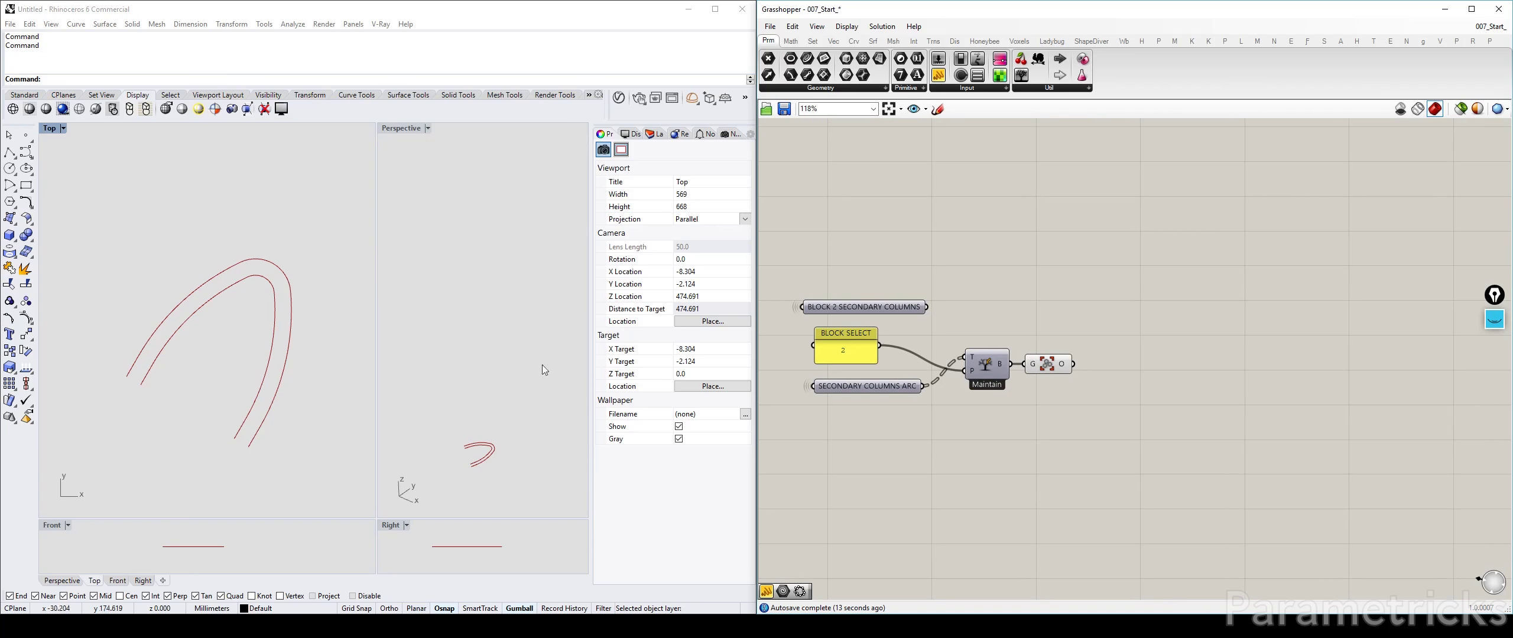
scroll(1330, 258, down, 5)
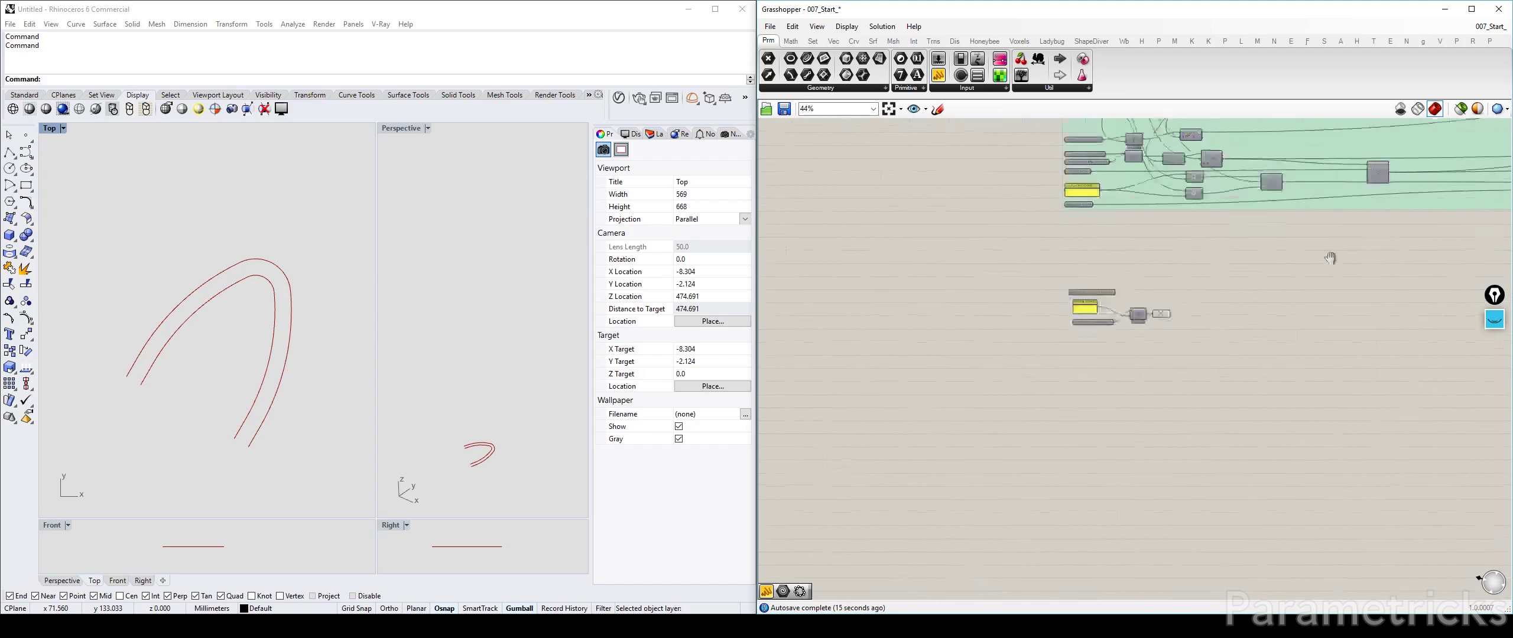
scroll(1225, 290, up, 5)
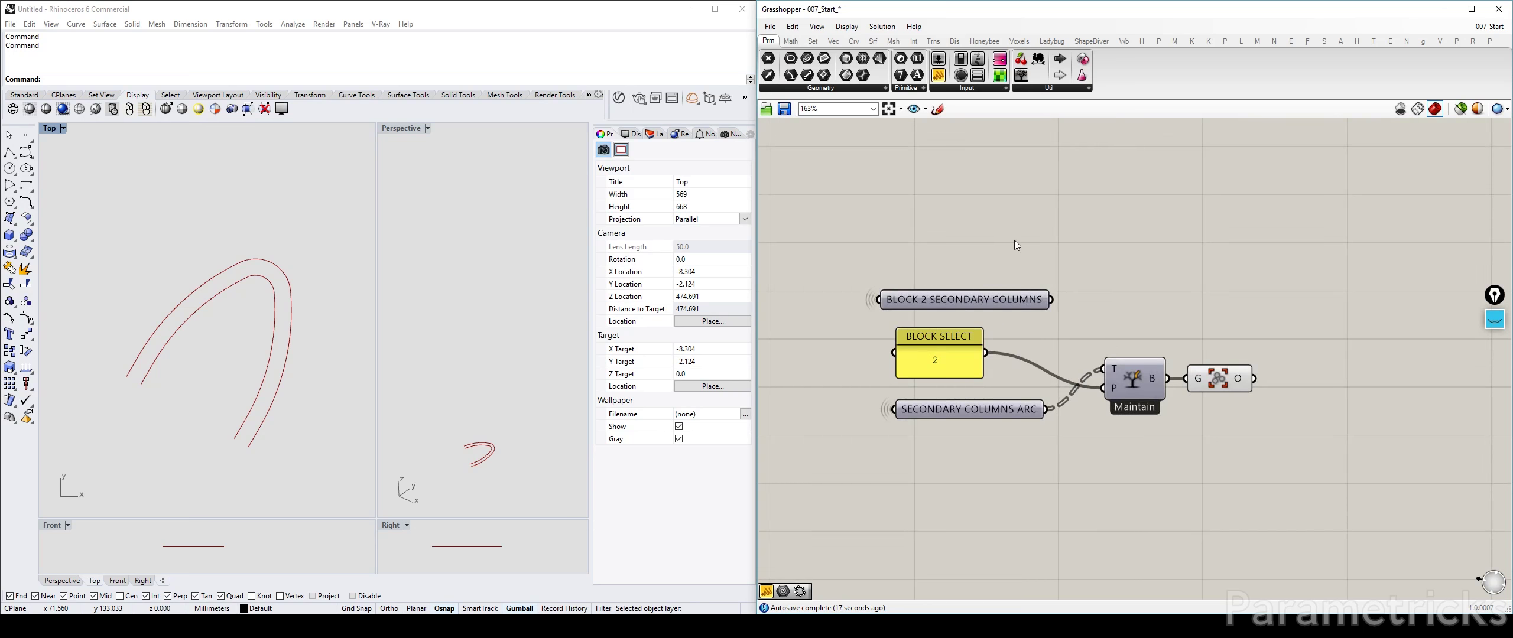
scroll(1029, 253, down, 9)
scroll(1023, 215, up, 8)
right_drag(1028, 155, 1006, 231)
click(926, 248)
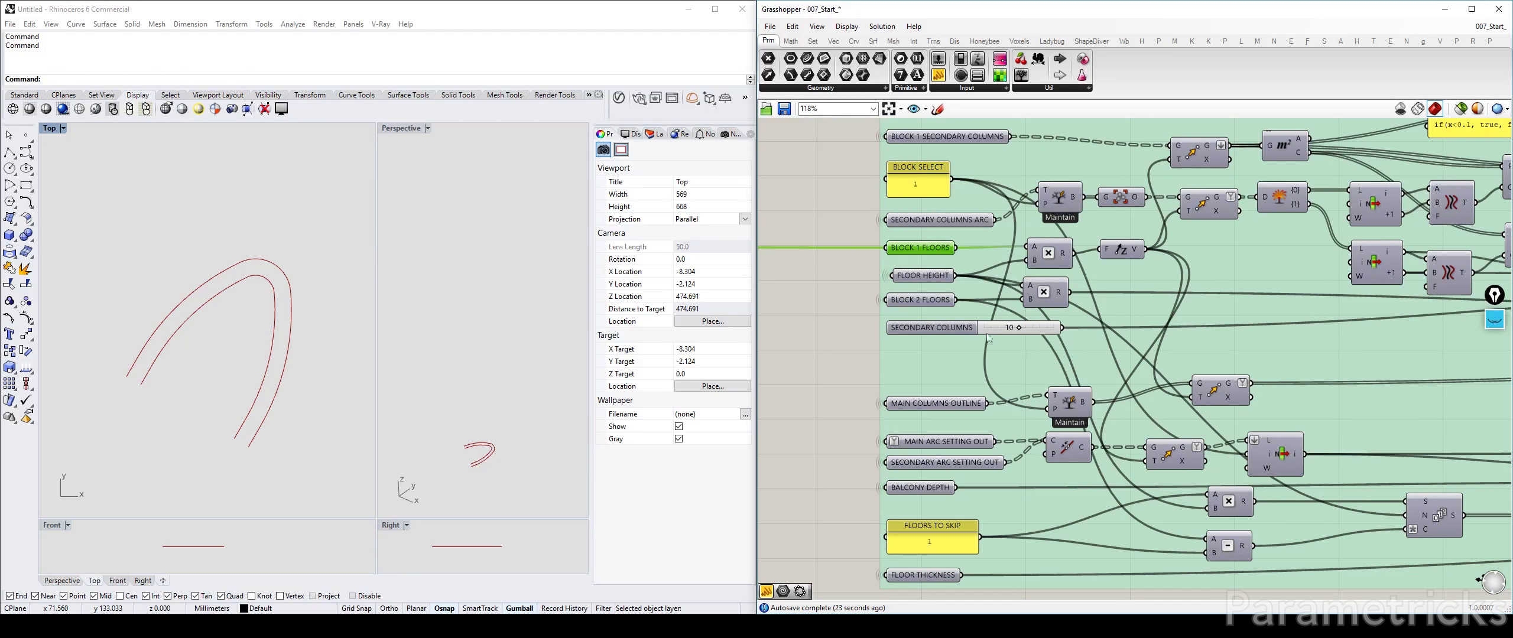
shift+click(924, 301)
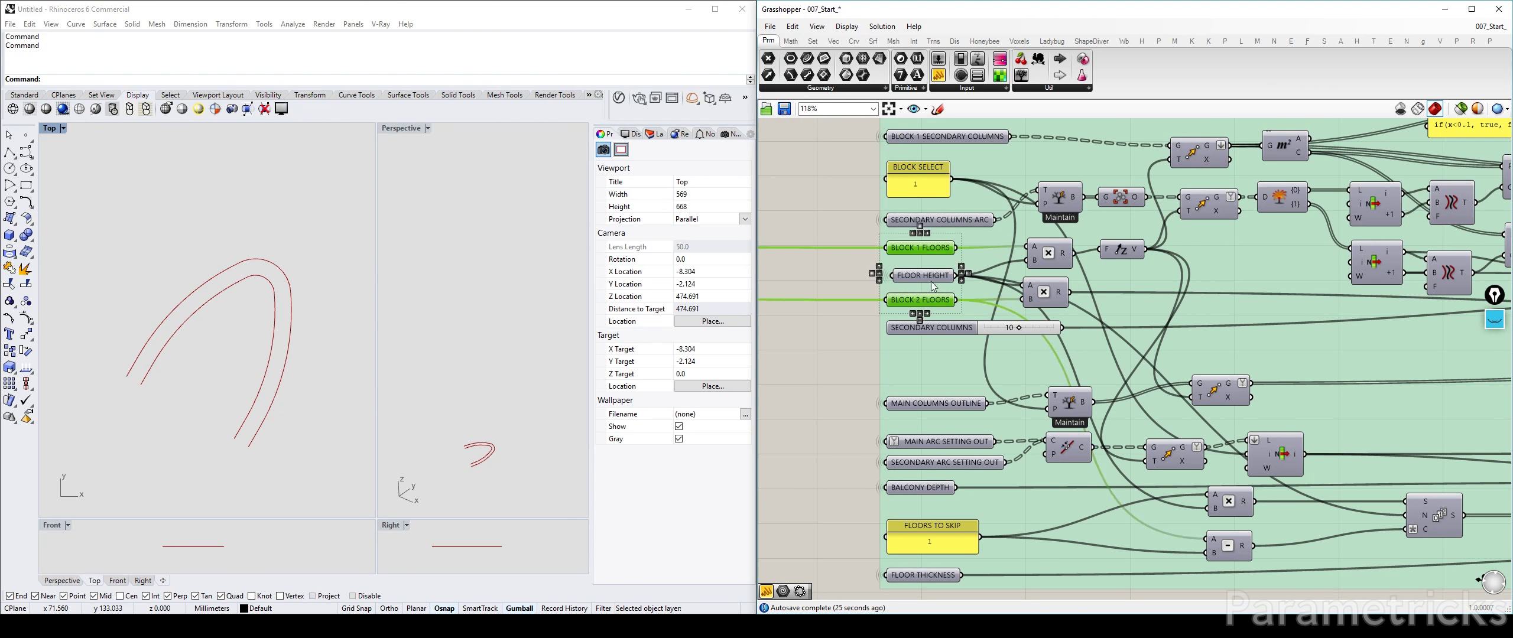
shift+click(930, 276)
right_drag(956, 407, 972, 228)
scroll(972, 228, down, 3)
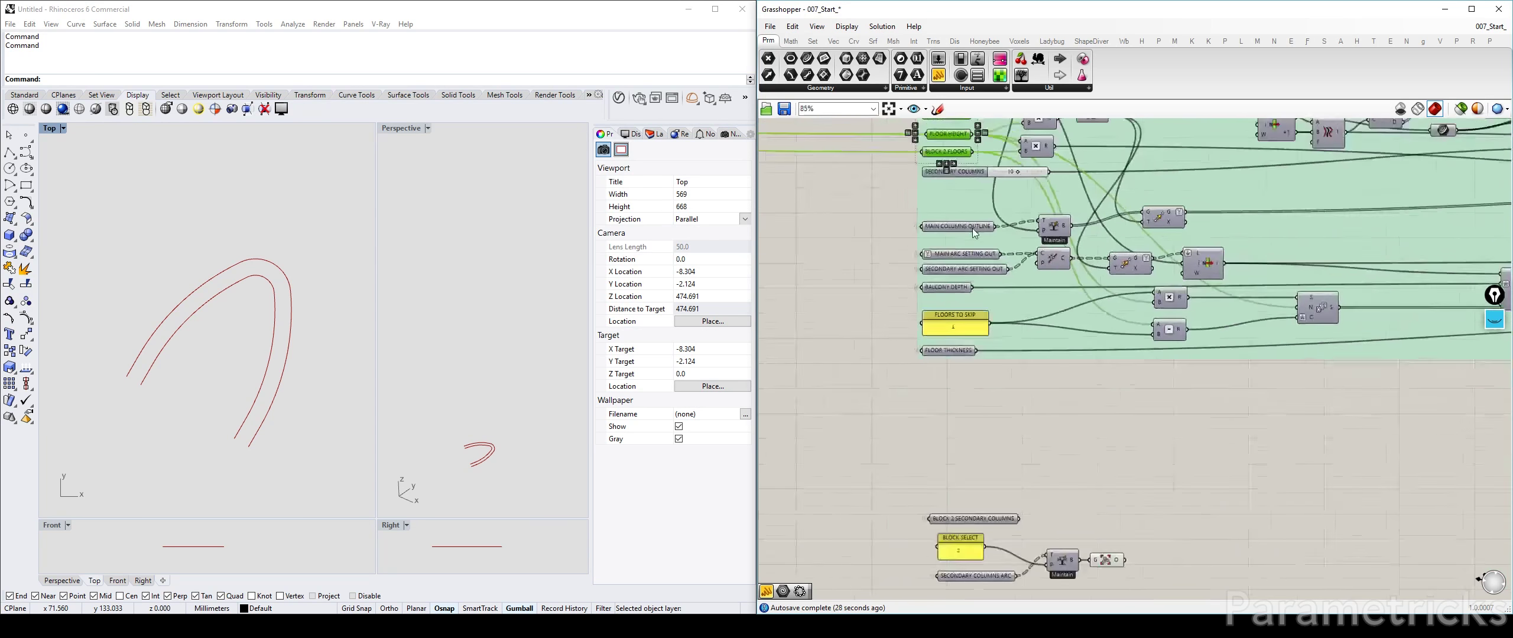
alt+drag(955, 150, 978, 558)
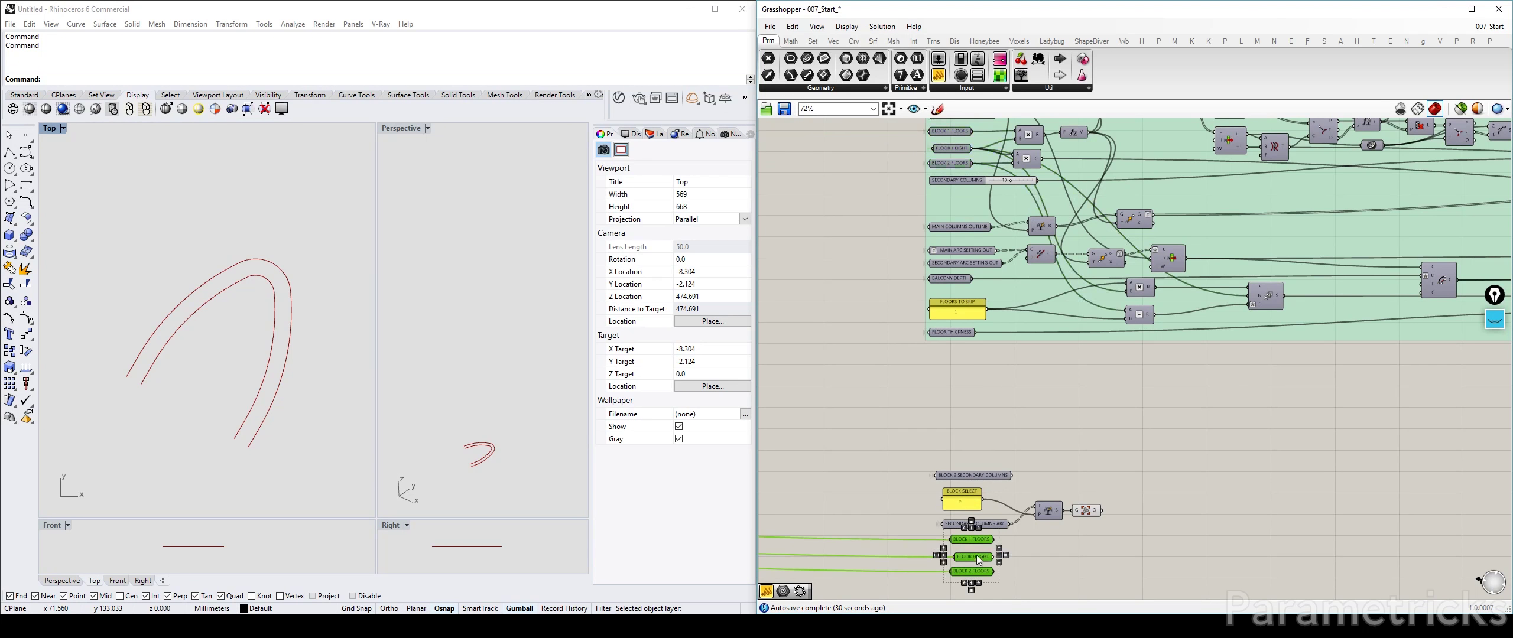
Rearrange the copied parameters so BLOCK 1 FLOORS and BLOCK 2 FLOORS sit together with FLOOR HEIGHT below them
right_drag(1007, 547, 1003, 403)
scroll(1003, 403, up, 5)
click(1005, 409)
drag(947, 428, 934, 519)
drag(932, 462, 915, 396)
shift+click(934, 393)
click(1051, 414)
drag(946, 506, 937, 470)
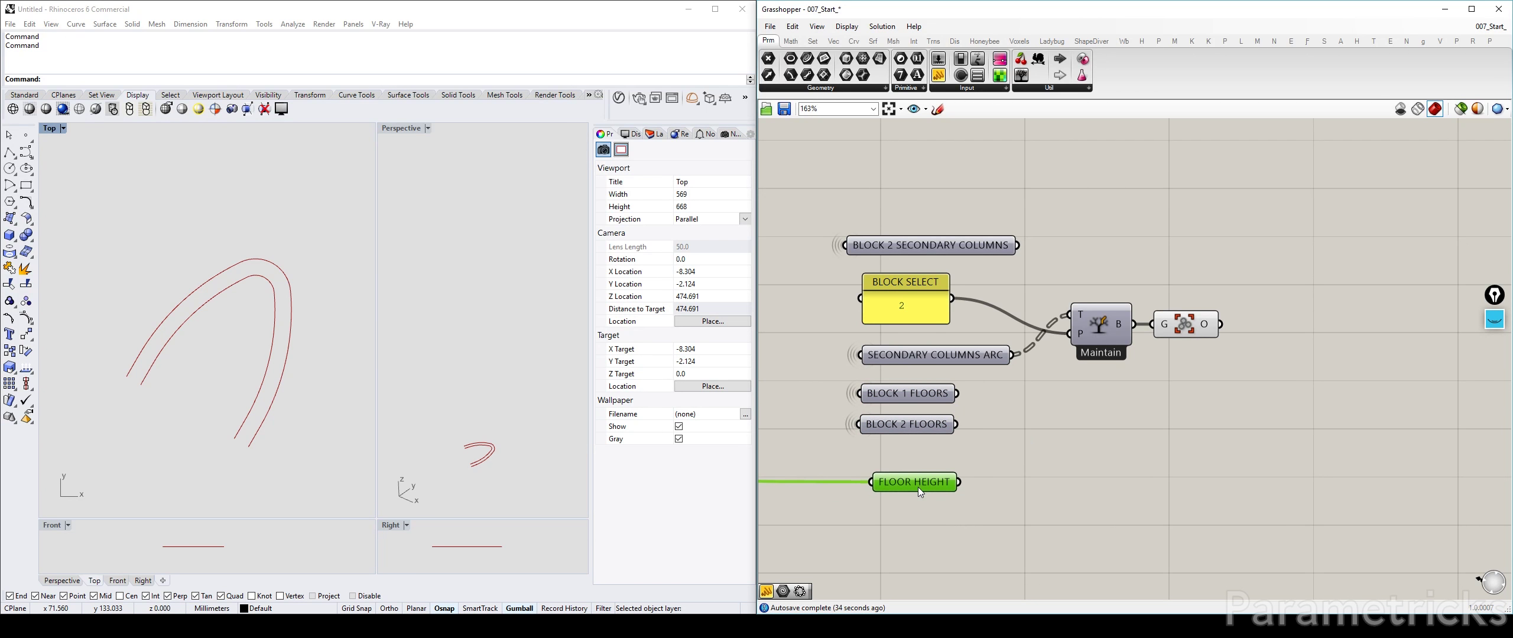
Align the left edges of the copied input column, from BLOCK 2 SECONDARY COLUMNS down to FLOOR HEIGHT
drag(973, 529, 846, 559)
click(953, 208)
click(920, 227)
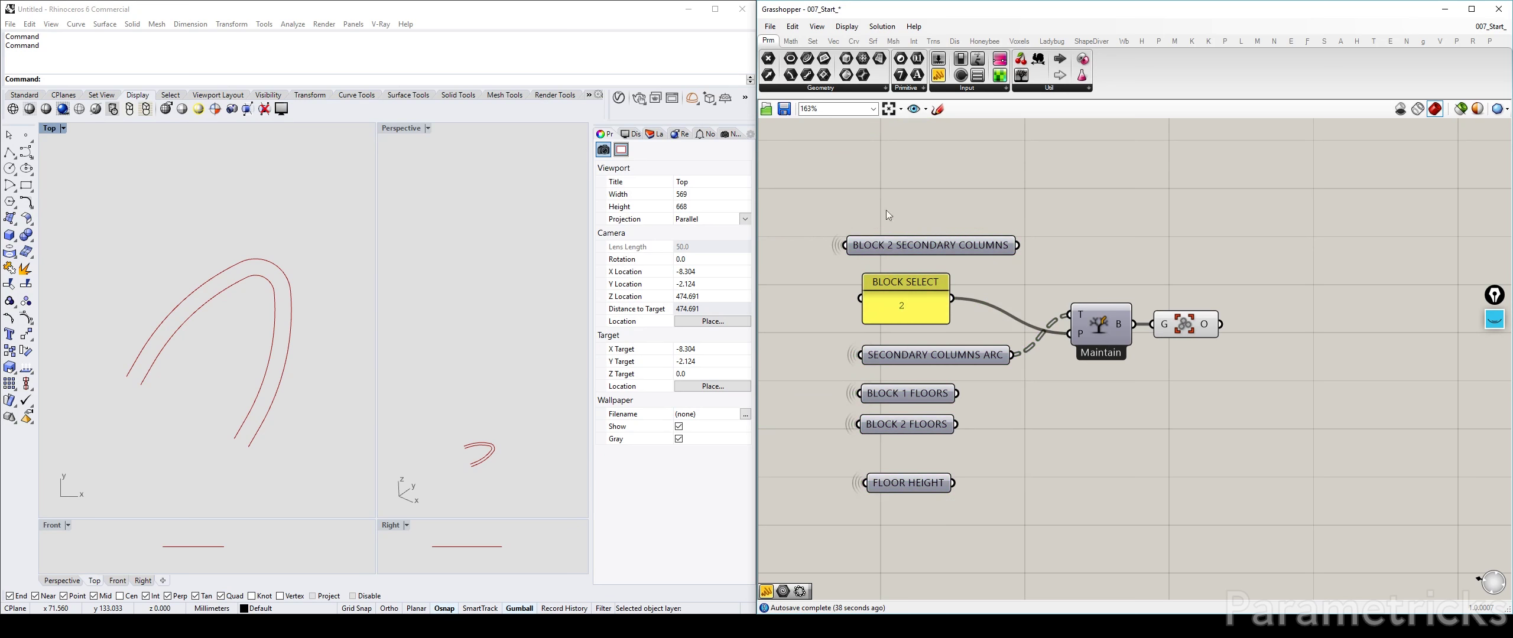
drag(888, 215, 854, 520)
click(923, 229)
click(981, 210)
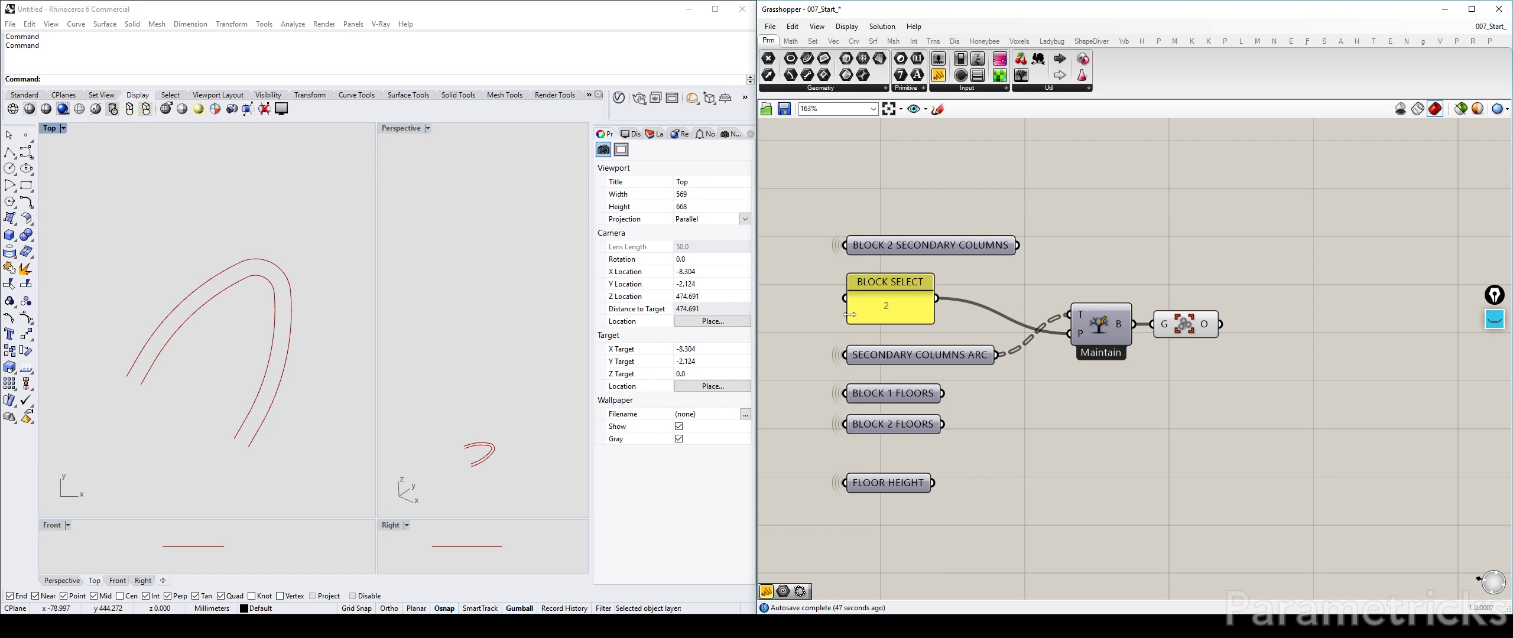
Add an Evaluate component beside the copied floor parameters and give it a third variable input, z
double_click(1023, 438)
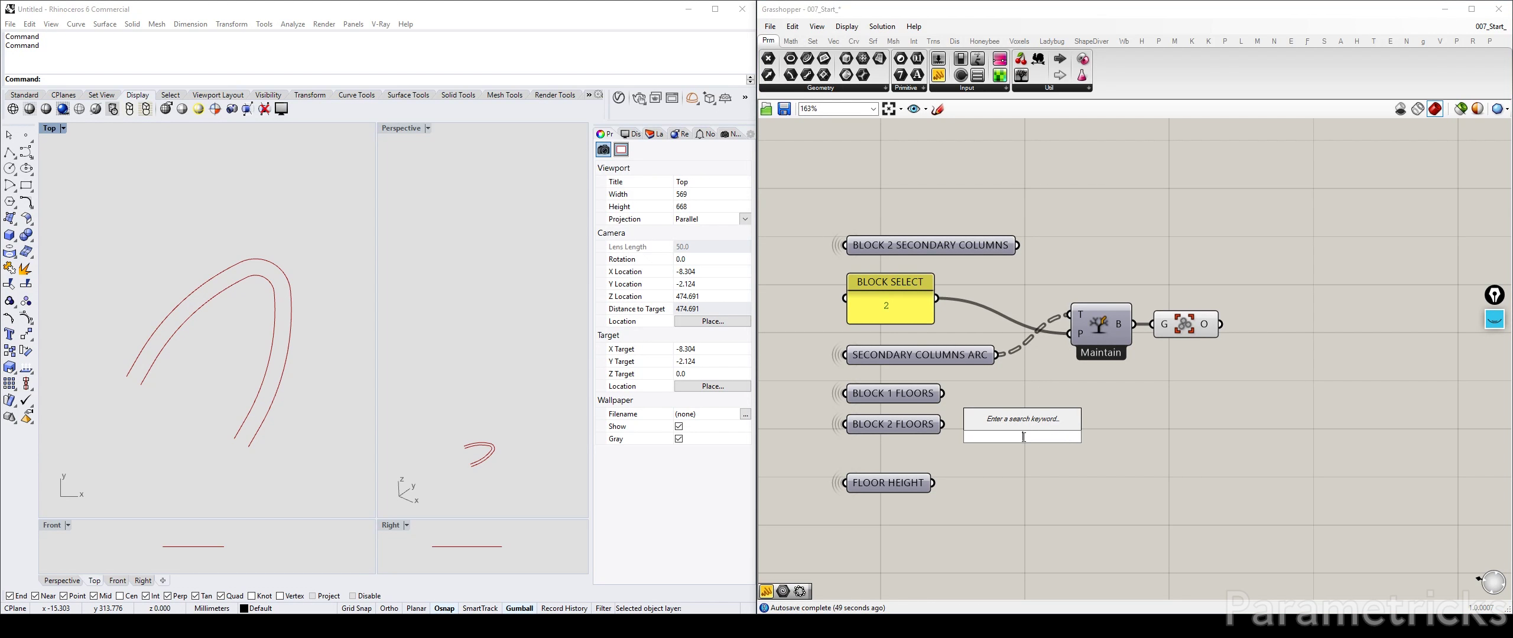
text(a)
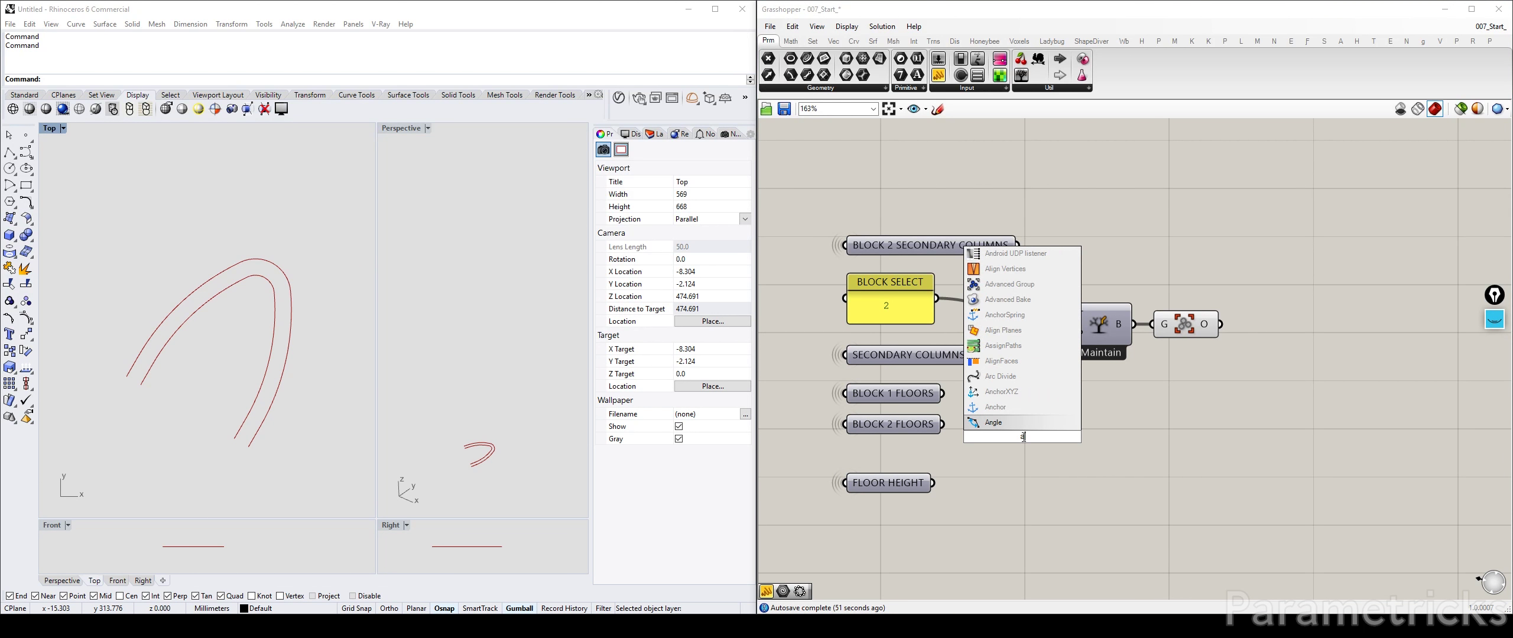
key(BackSpace)
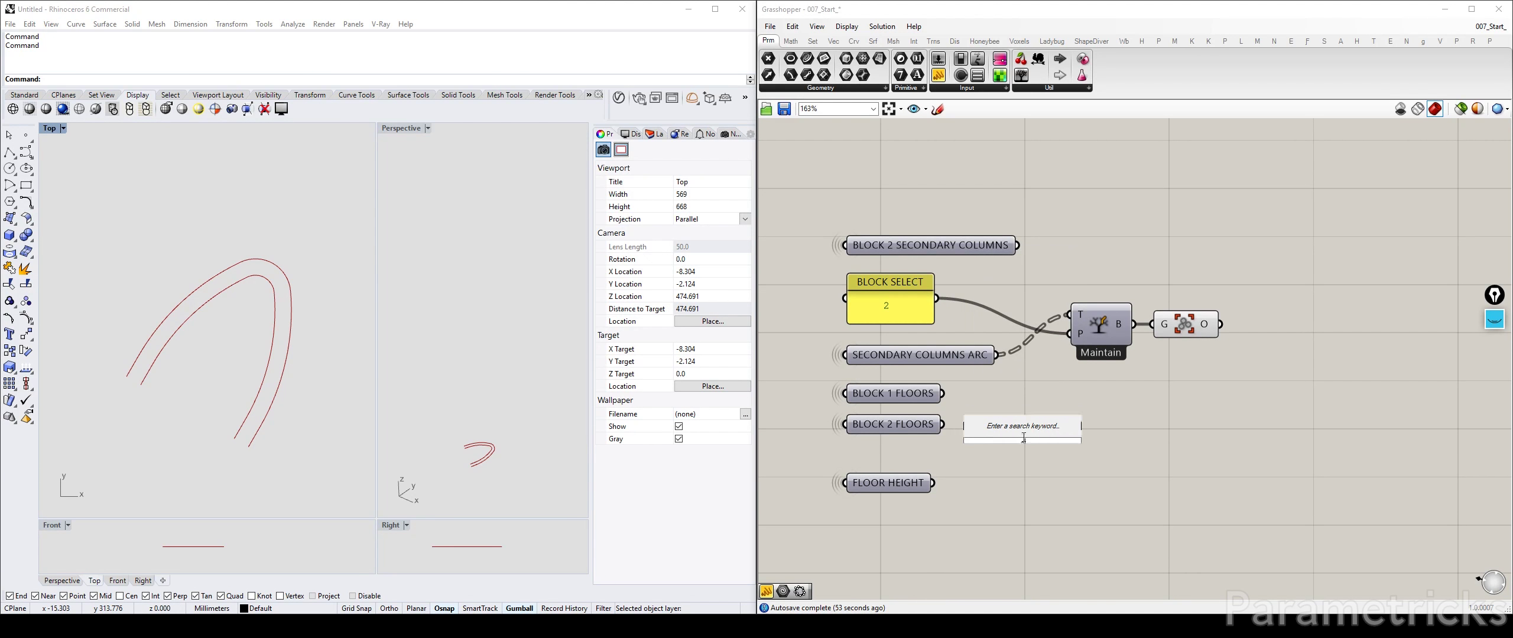
text(eval)
click(1031, 421)
scroll(1032, 421, up, 3)
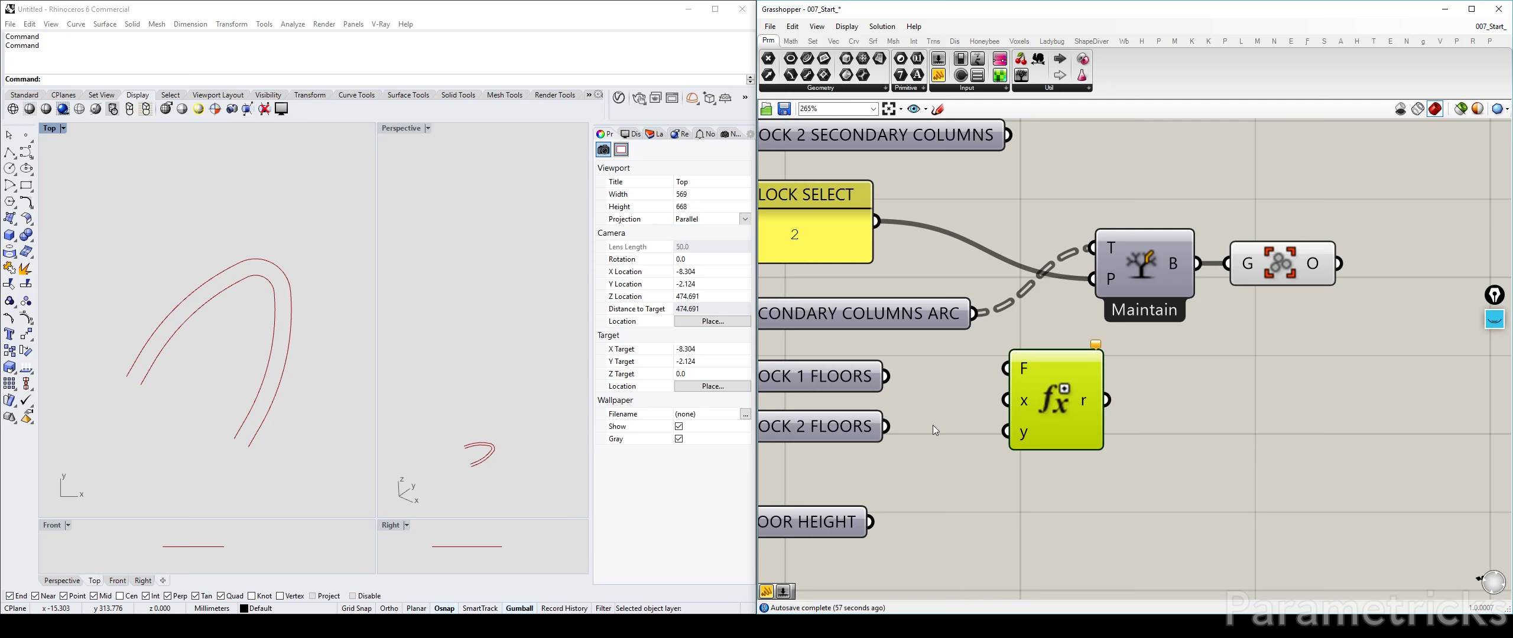
scroll(1031, 447, up, 4)
click(1030, 443)
scroll(1040, 443, down, 4)
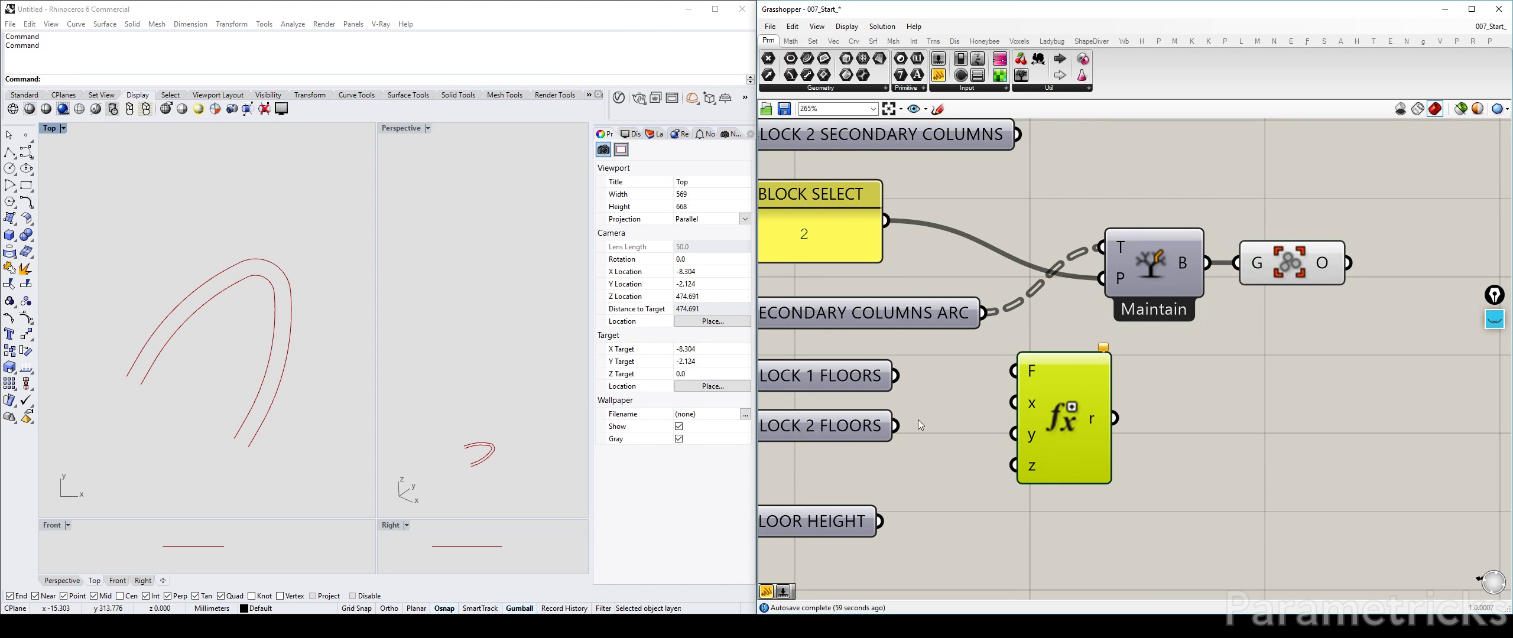
Wire BLOCK 1 FLOORS into the Evaluate component's x, BLOCK 2 FLOORS into y and FLOOR HEIGHT into z
right_drag(917, 419, 991, 396)
click(869, 476)
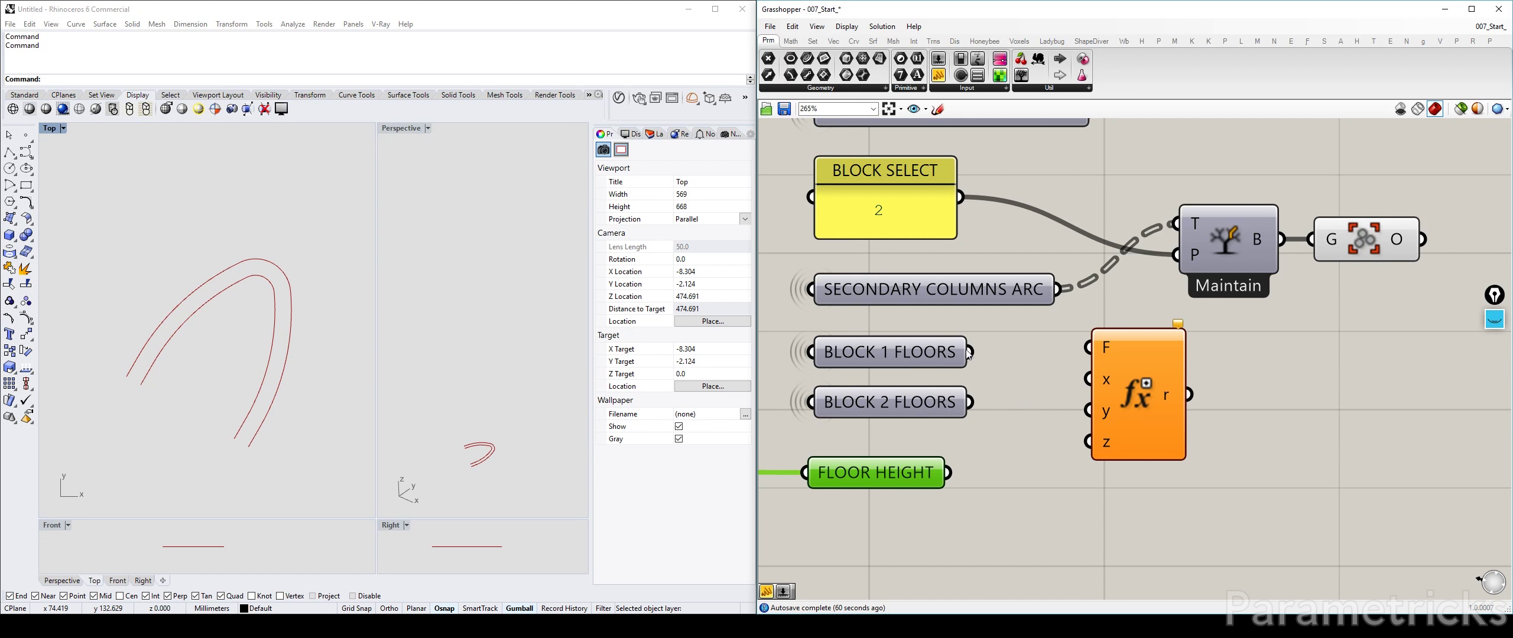
drag(969, 352, 1088, 378)
drag(969, 402, 1089, 410)
drag(947, 472, 915, 460)
Set the Evaluate component's expression to (x+y)*z and check its result
right_click(1104, 348)
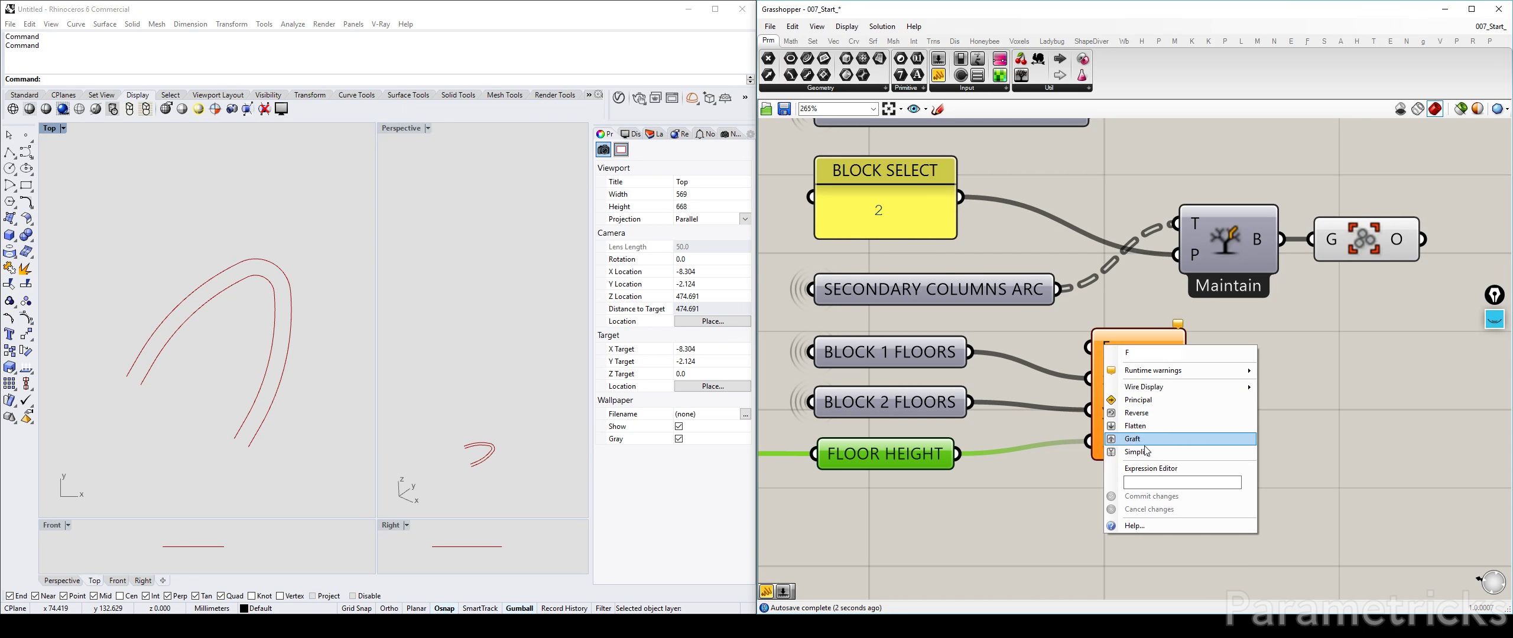
click(1150, 468)
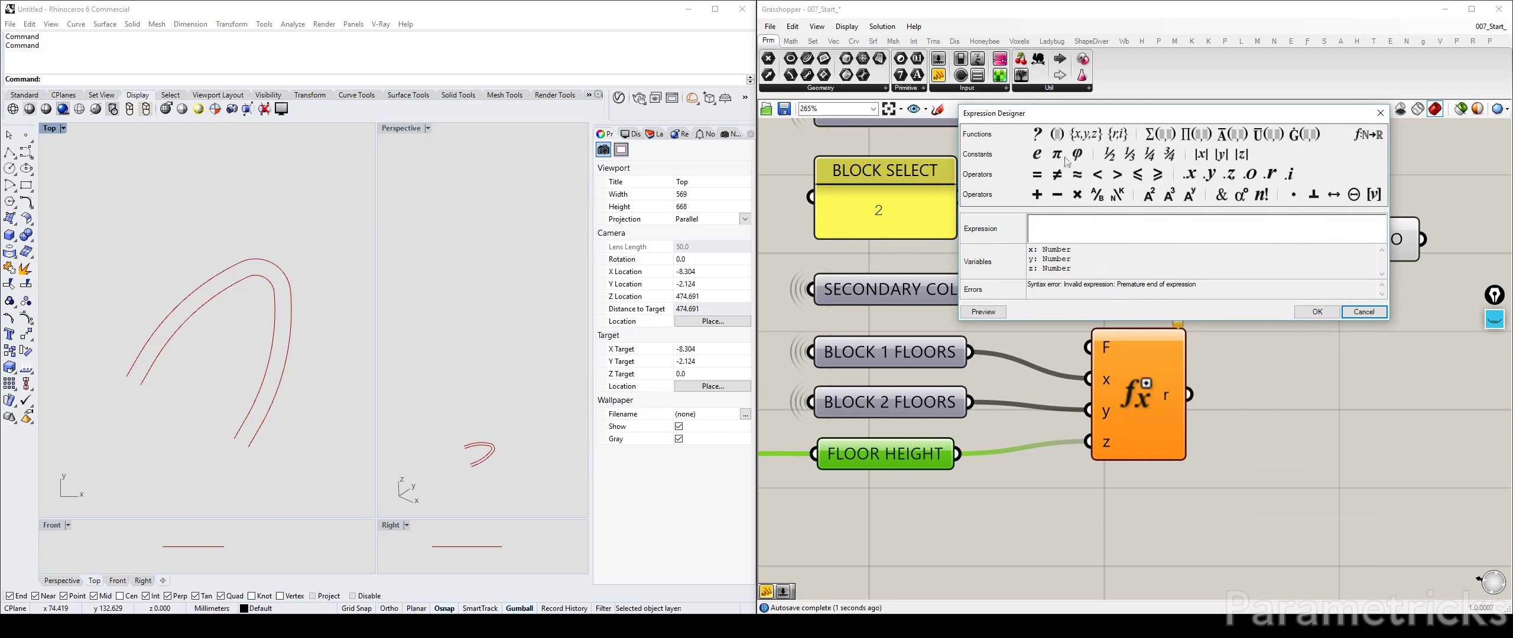
click(1066, 231)
text(x+y)
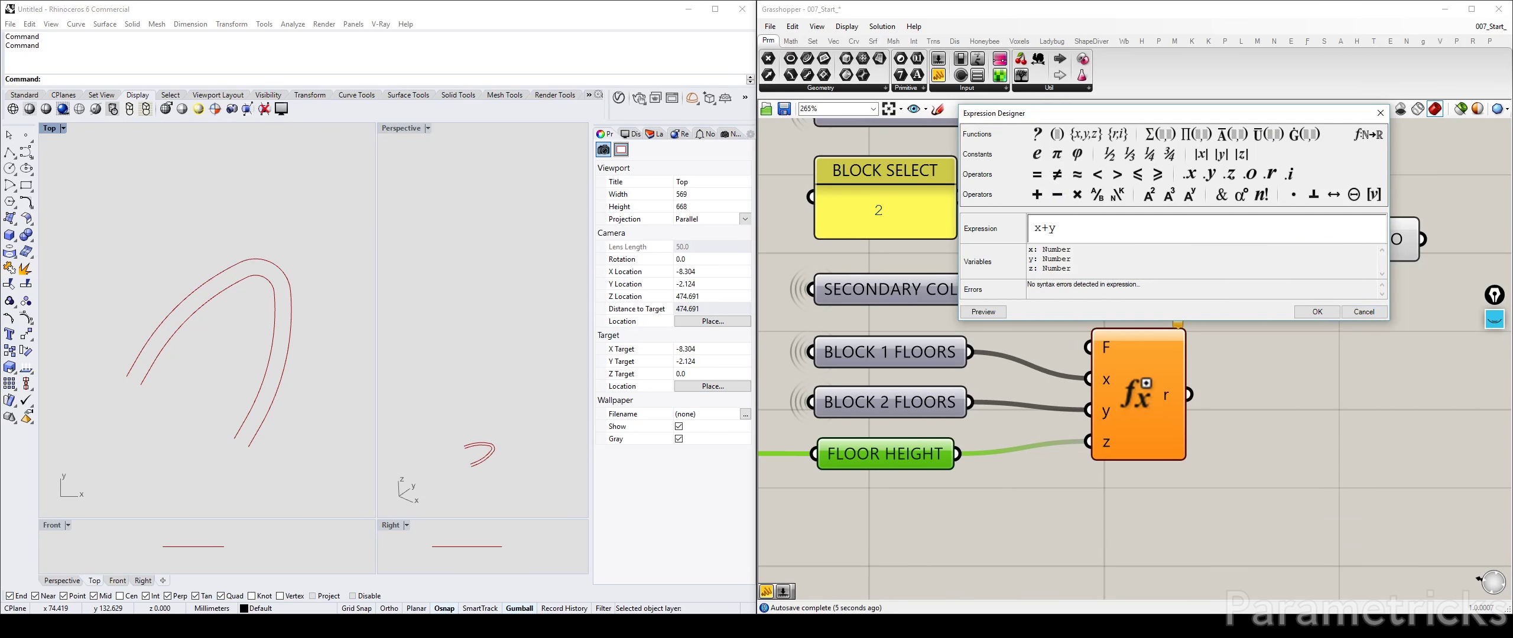
text())
text(()
text( *)
text(z)
click(1316, 312)
right_drag(1188, 397, 1085, 361)
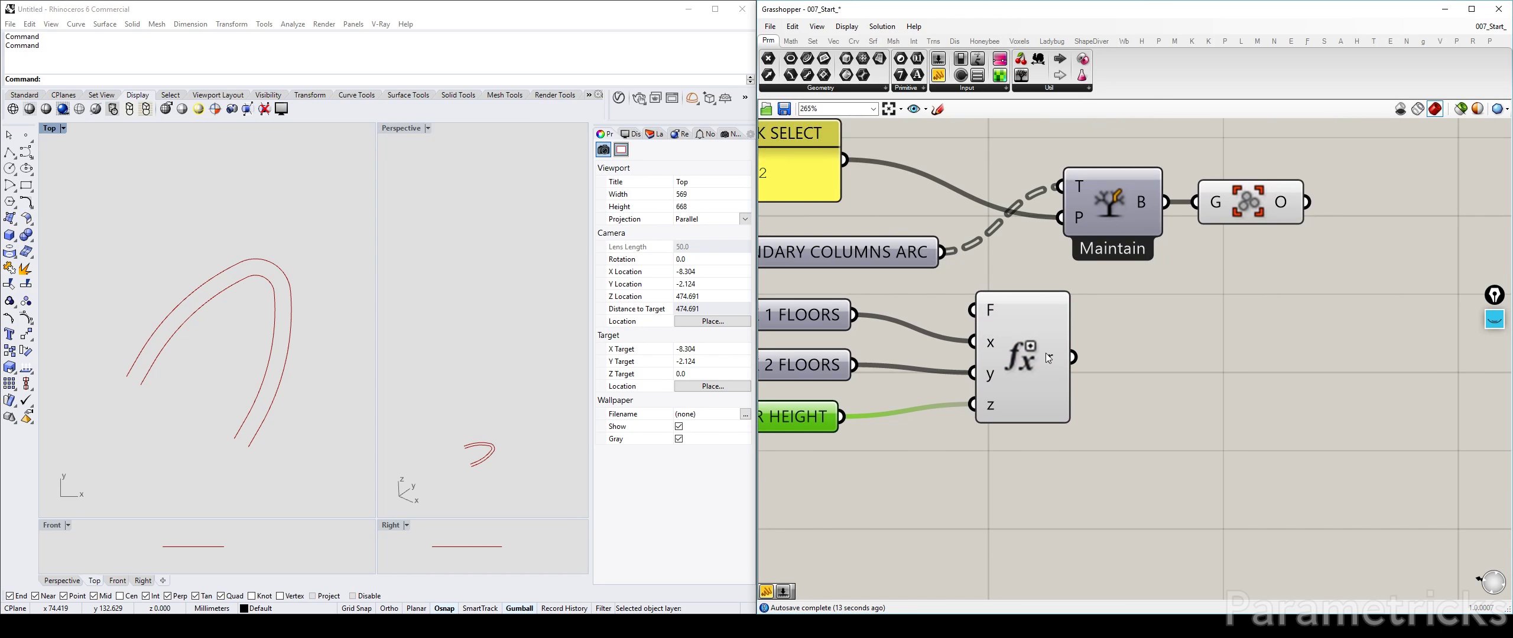
mouse_move(1044, 352)
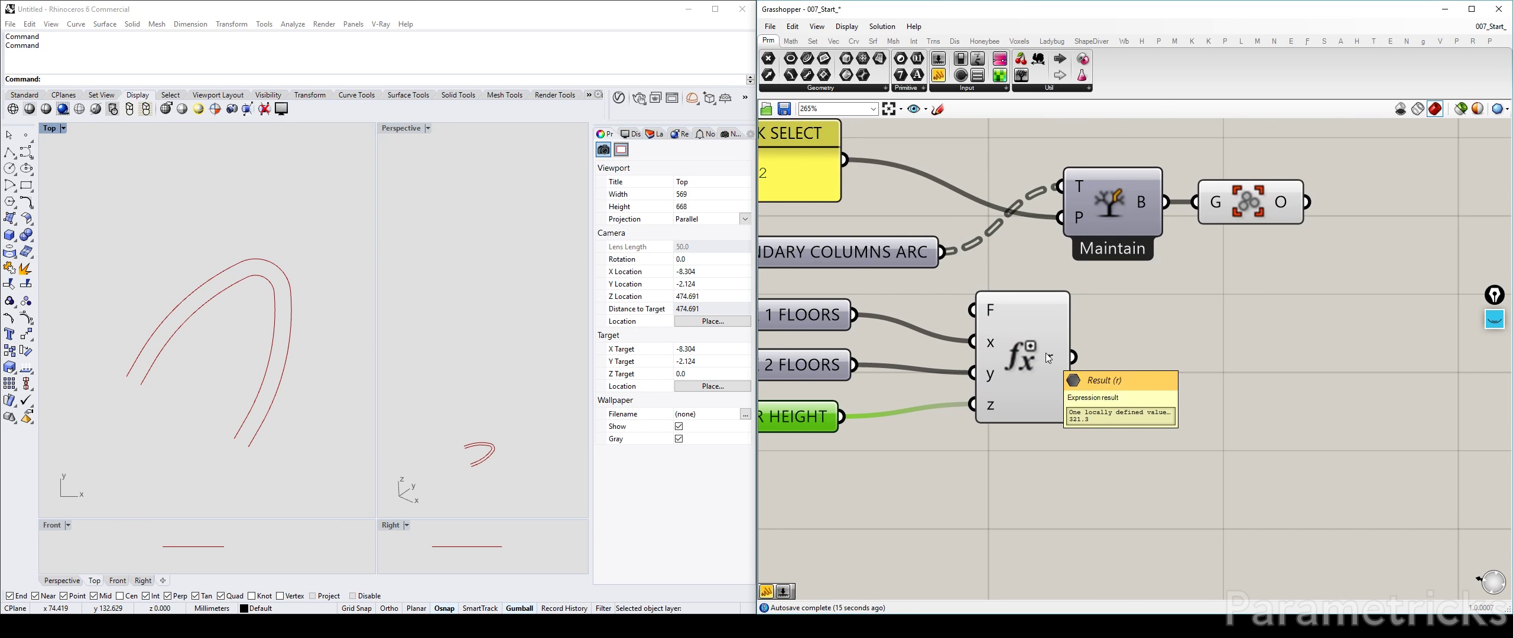
Add a Unit Z component after Evaluate and feed the expression result into its factor
scroll(1129, 334, down, 3)
double_click(1165, 330)
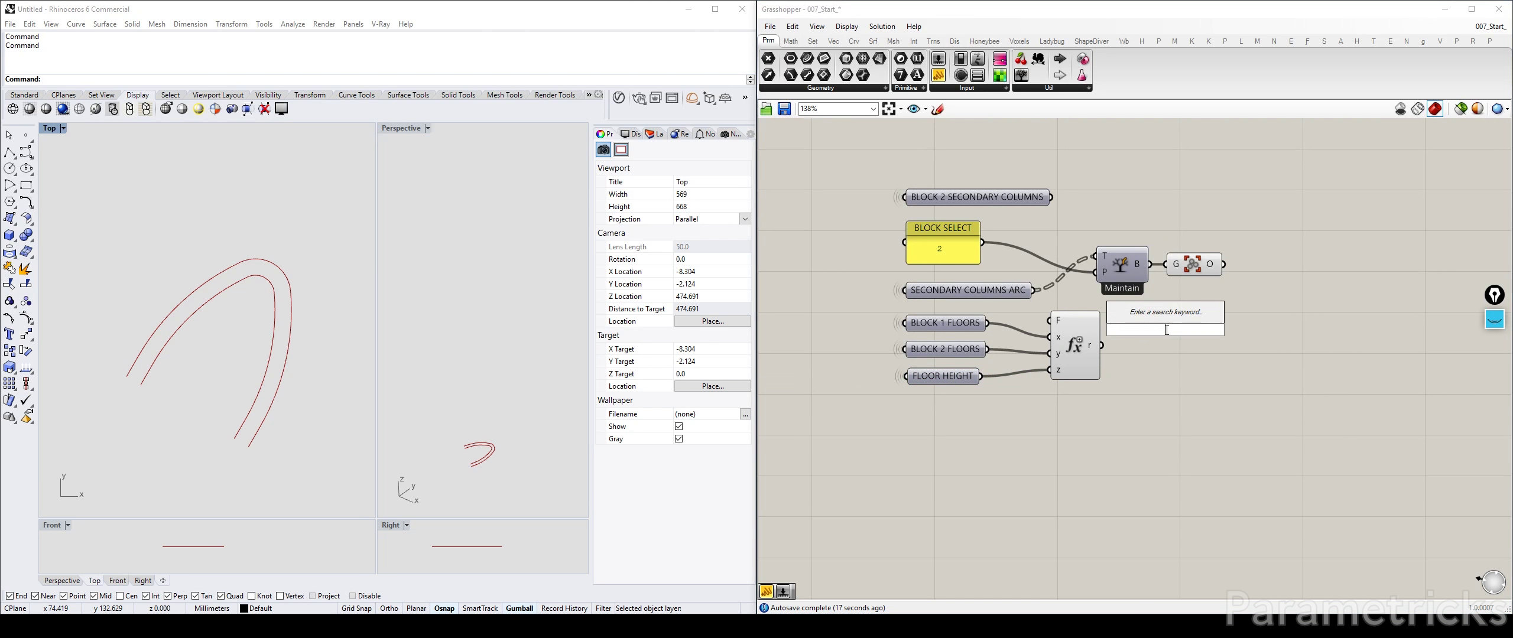
text(z)
key(Return)
scroll(1201, 329, up, 2)
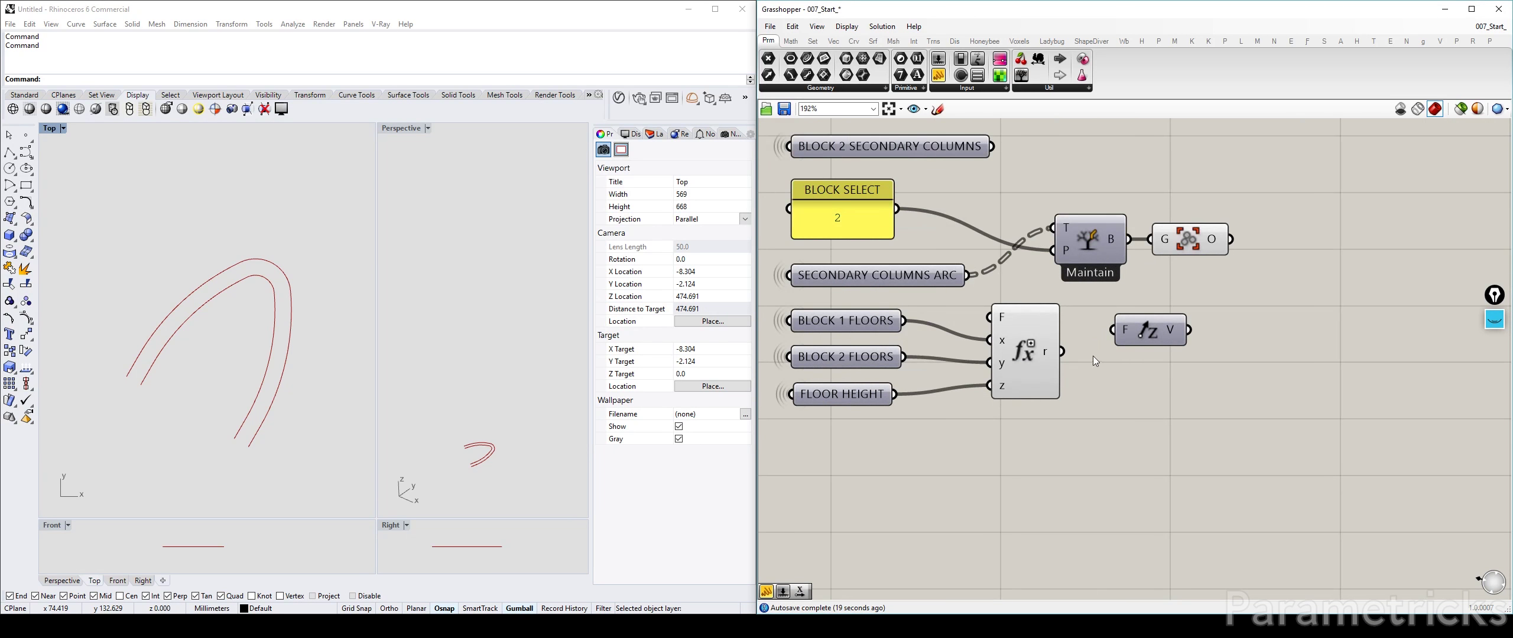
drag(1061, 352, 1113, 330)
drag(1150, 331, 1341, 277)
Add a Move component that takes the Ungroup output as its geometry and the Unit Z vector as its motion
double_click(1188, 319)
text(move)
key(Return)
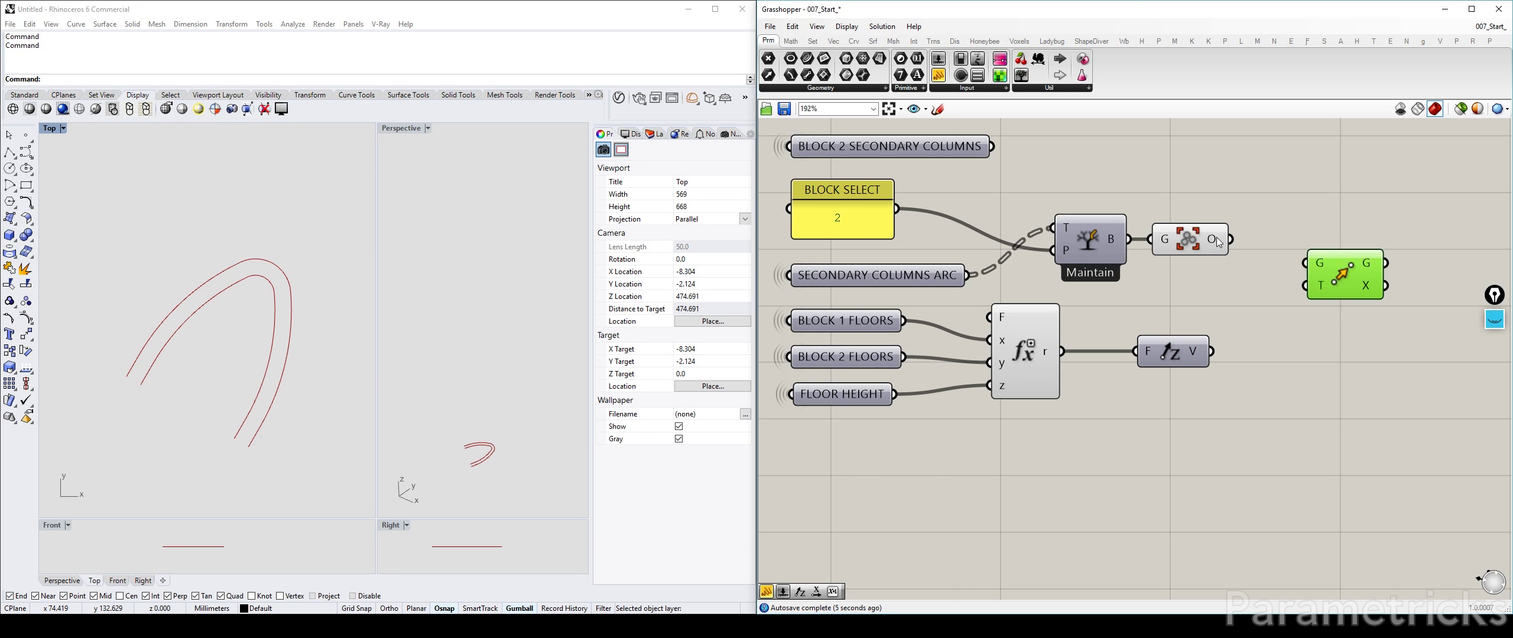
drag(1230, 239, 1211, 351)
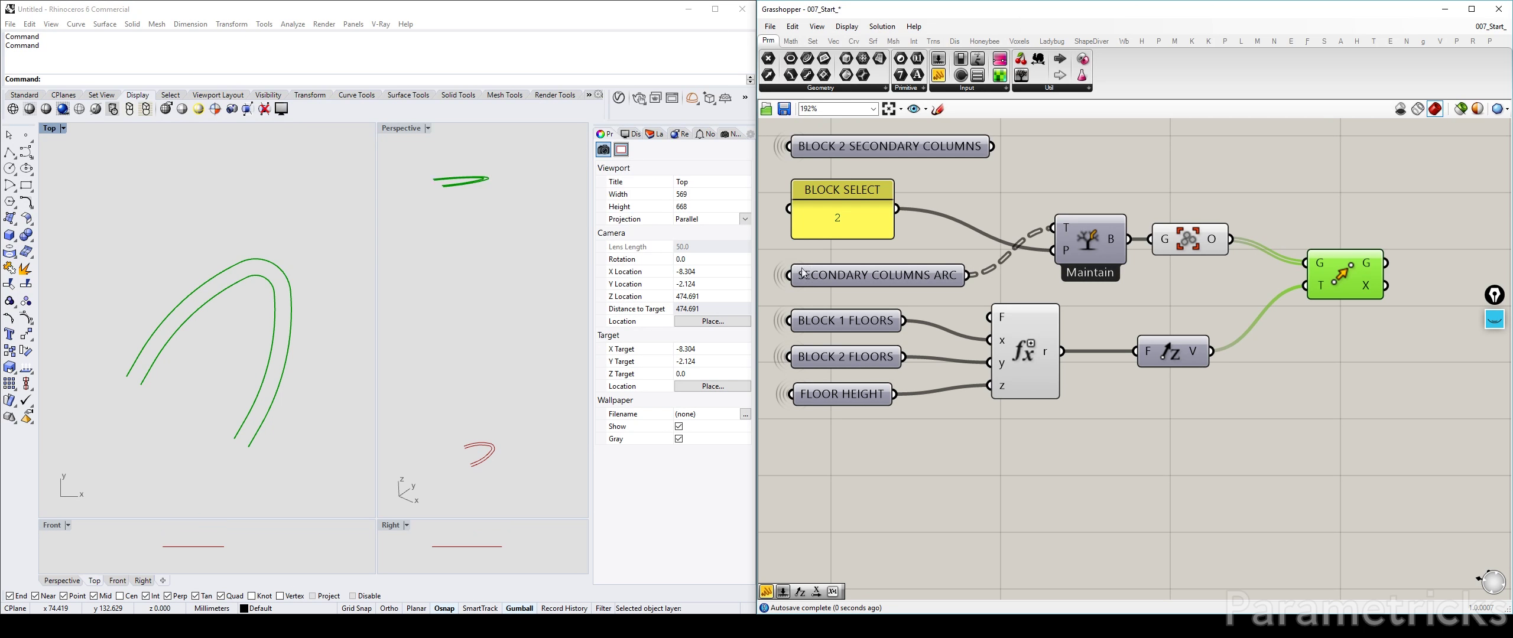
Turn off the preview of the Ungroup component that feeds the new Move
click(1031, 350)
scroll(976, 284, down, 3)
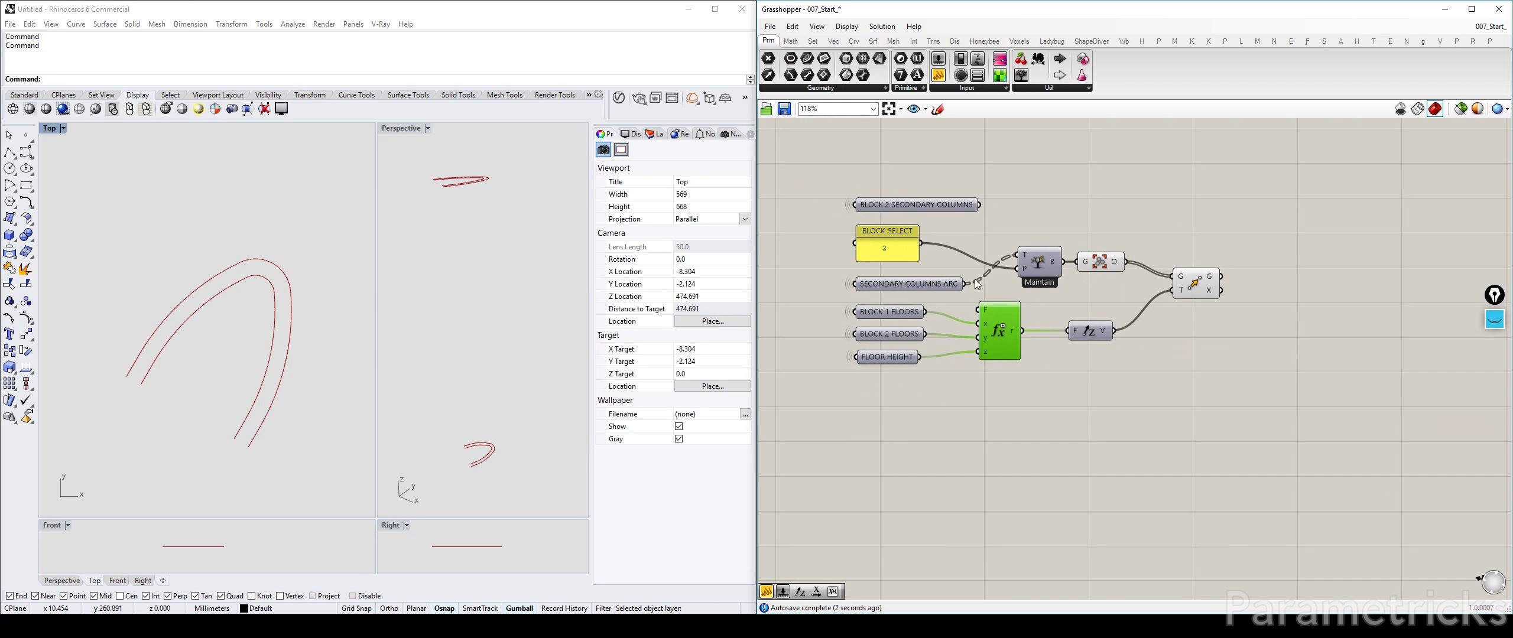
click(1100, 266)
key(ctrl+q)
click(1148, 227)
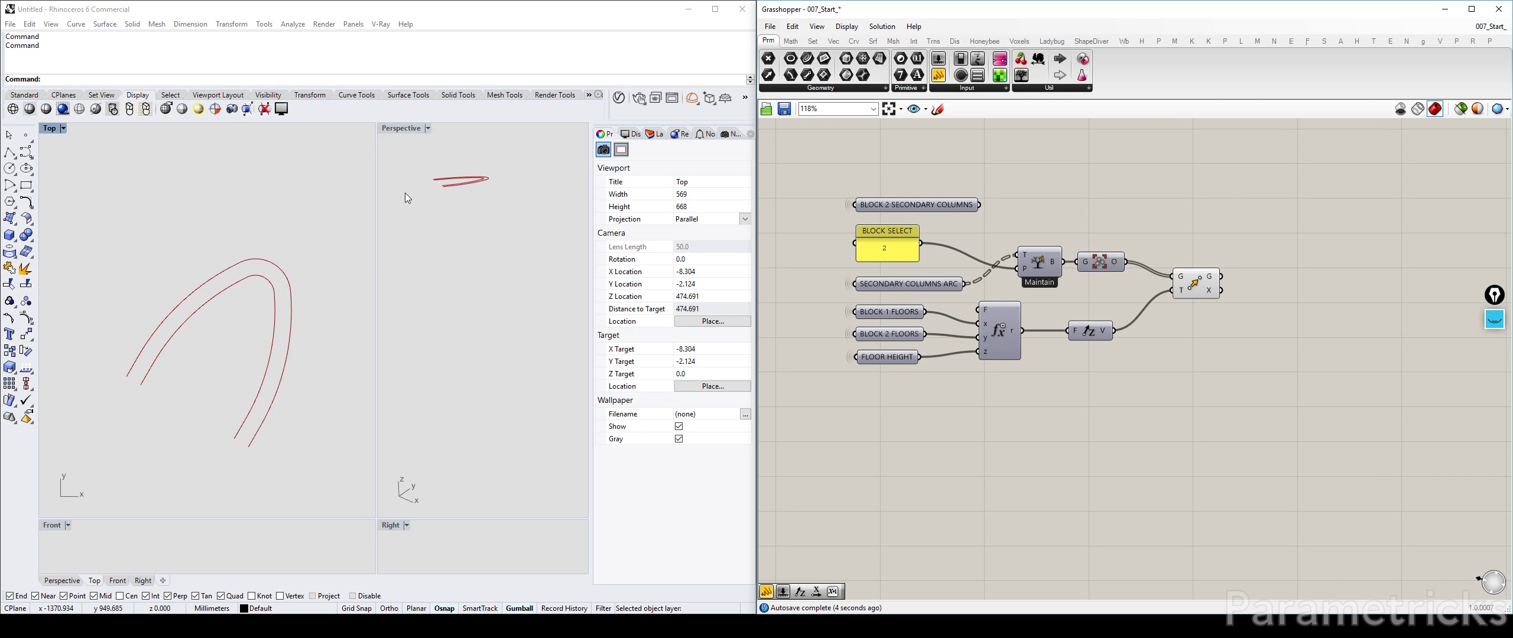
Select the new Move component and frame its raised column arcs in the Perspective viewport
click(482, 205)
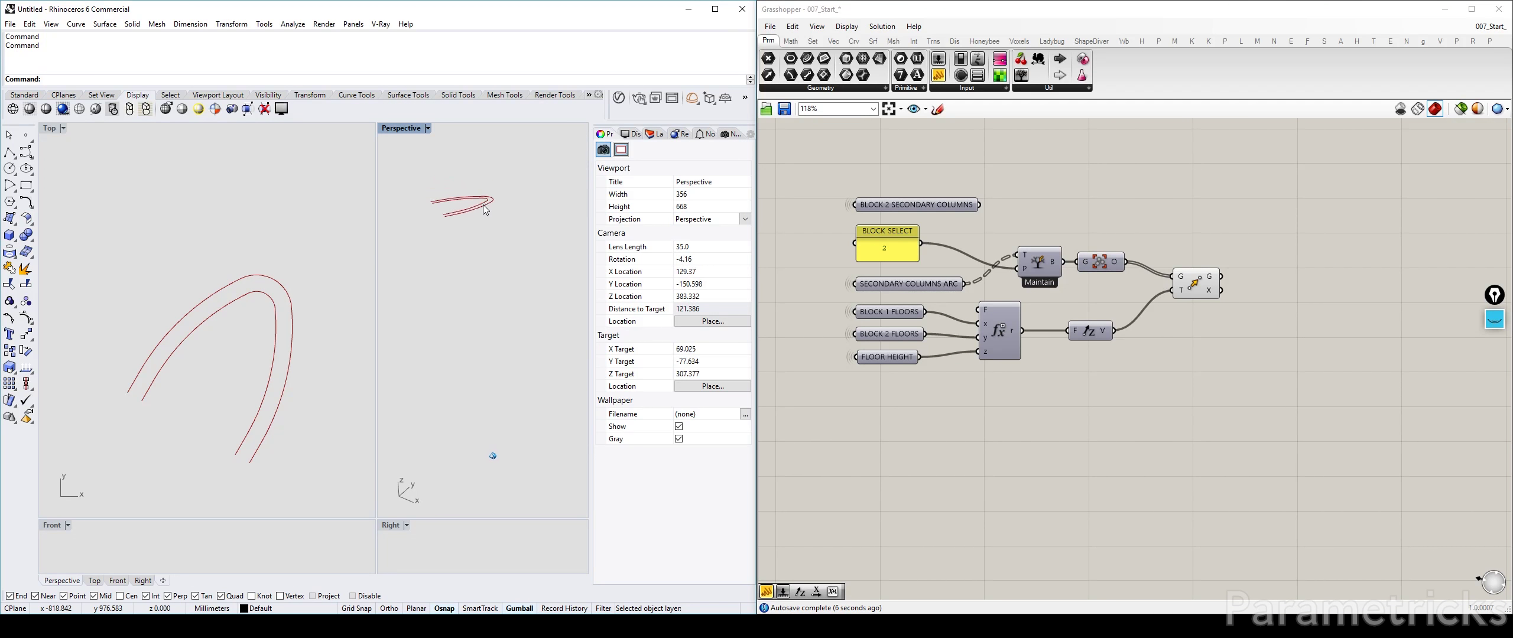
click(1194, 290)
middle_click(1195, 290)
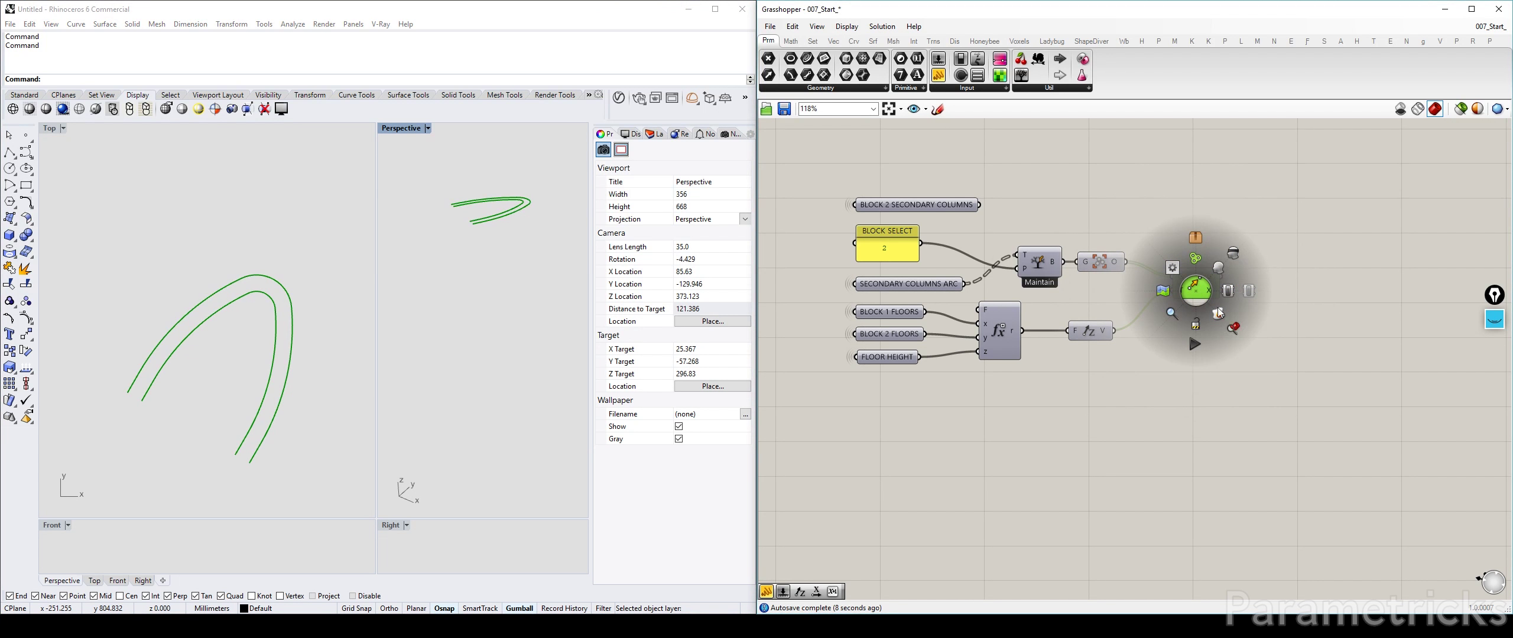
click(1232, 328)
click(257, 298)
right_drag(1241, 256, 1199, 282)
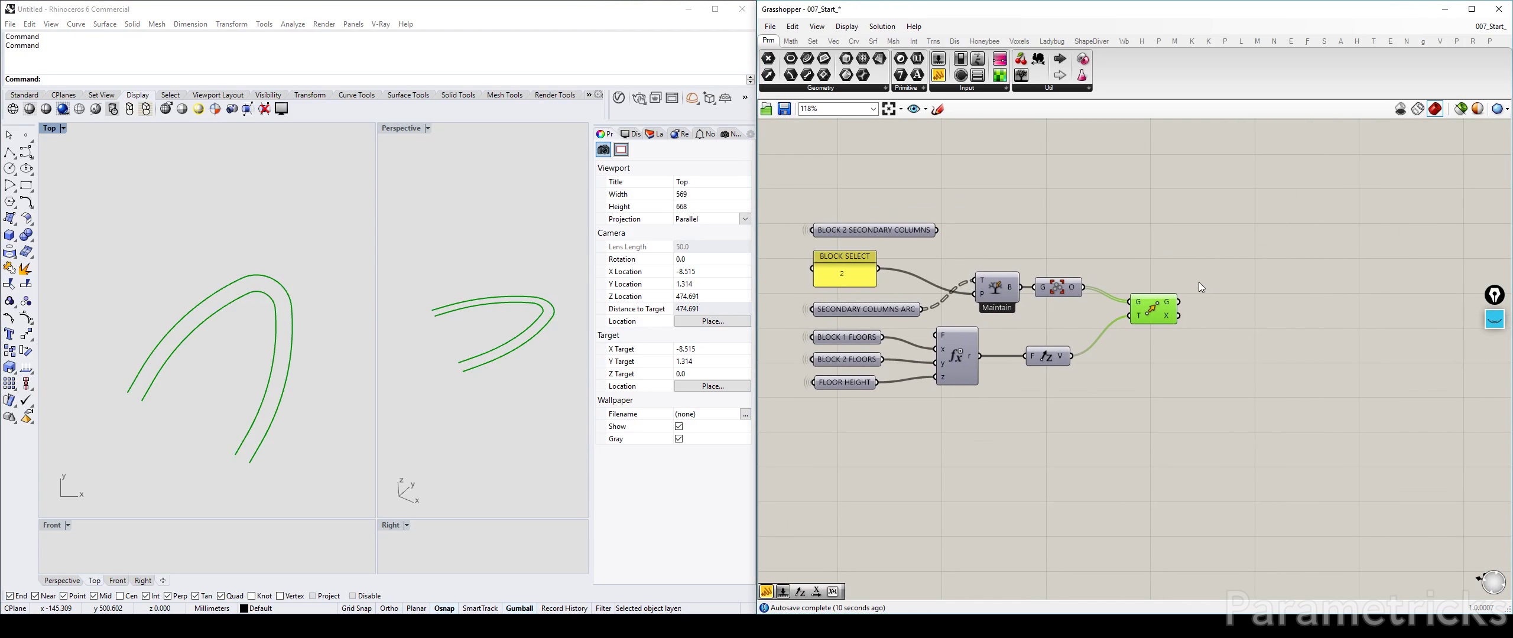
scroll(1199, 281, down, 3)
scroll(1055, 263, up, 4)
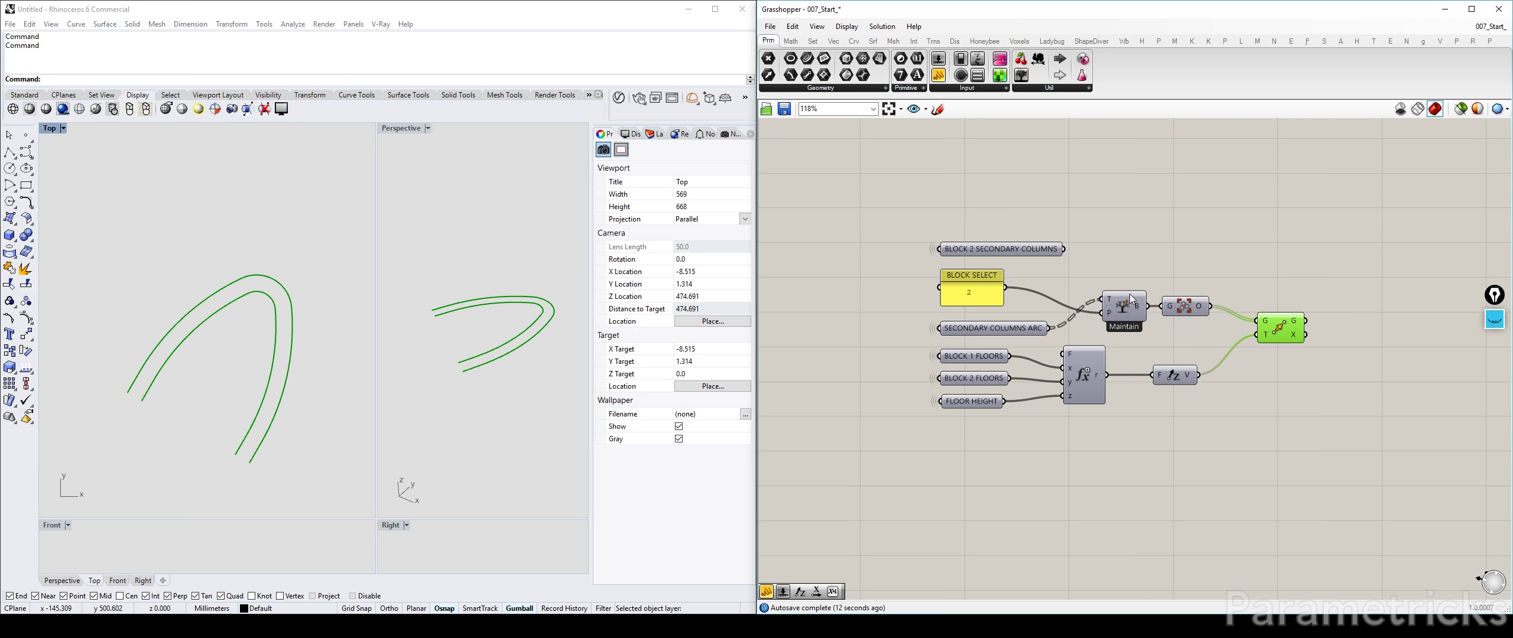
scroll(1037, 273, down, 4)
right_drag(1044, 250, 1036, 443)
scroll(999, 207, up, 4)
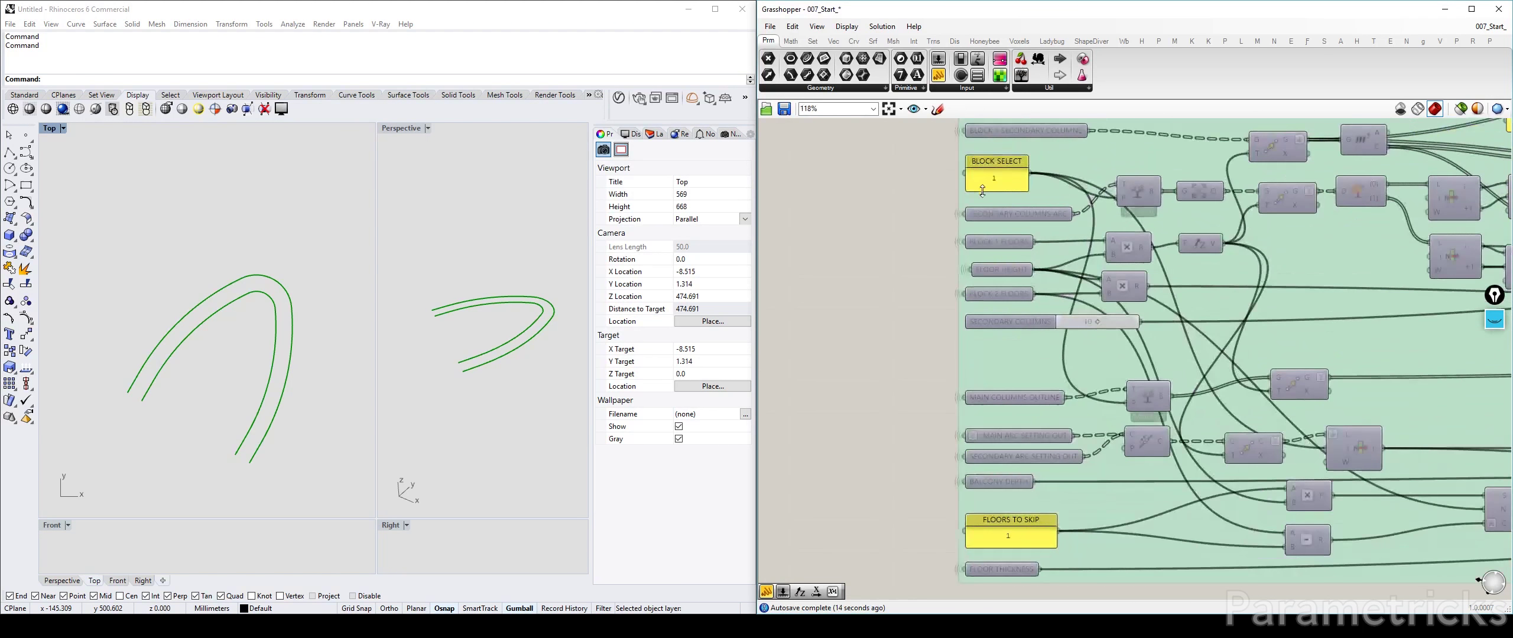
right_drag(1095, 395, 1125, 252)
click(1006, 281)
shift+click(1099, 252)
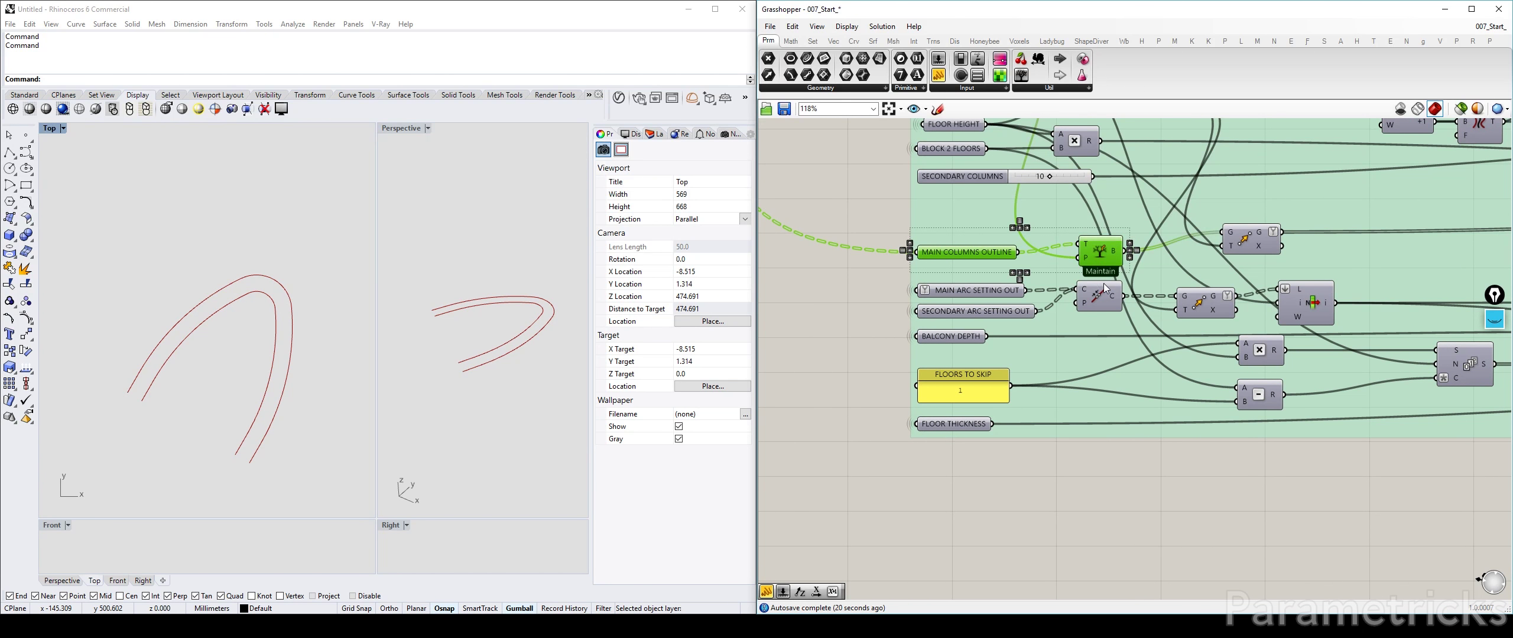
shift+click(994, 290)
shift+click(983, 314)
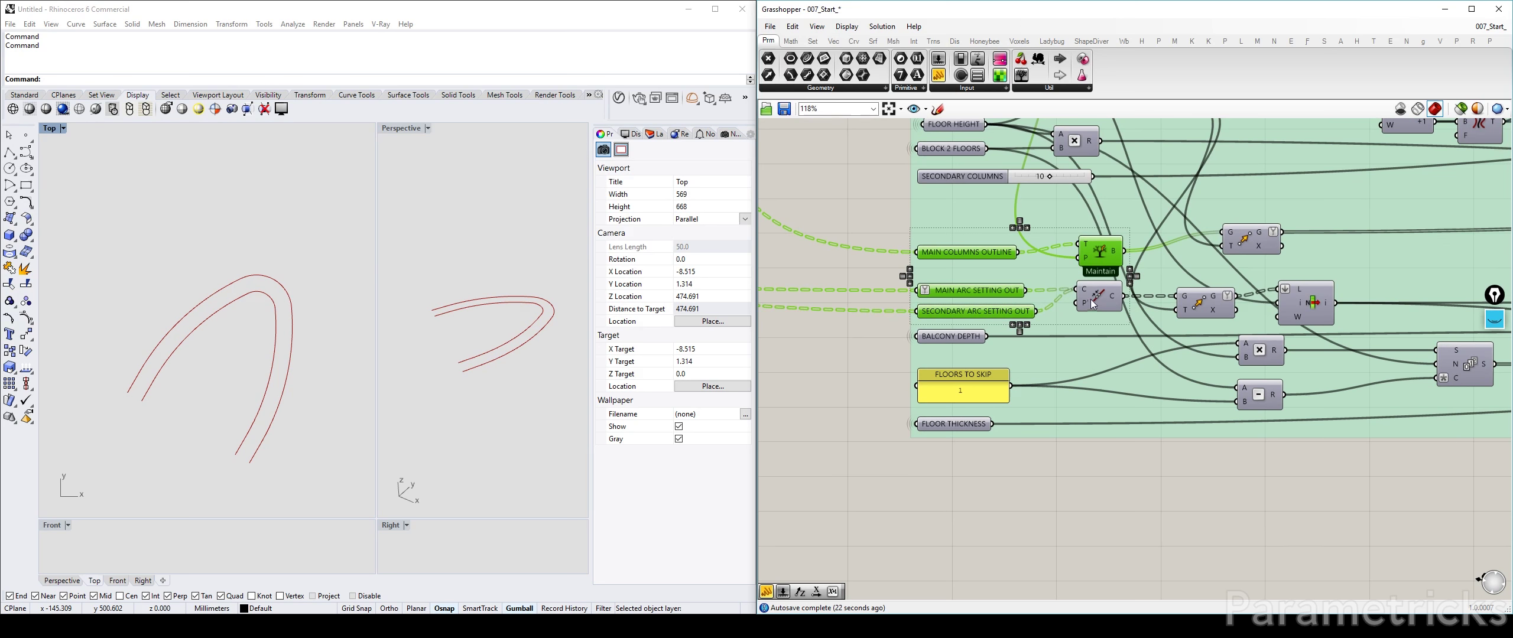
shift+click(1099, 295)
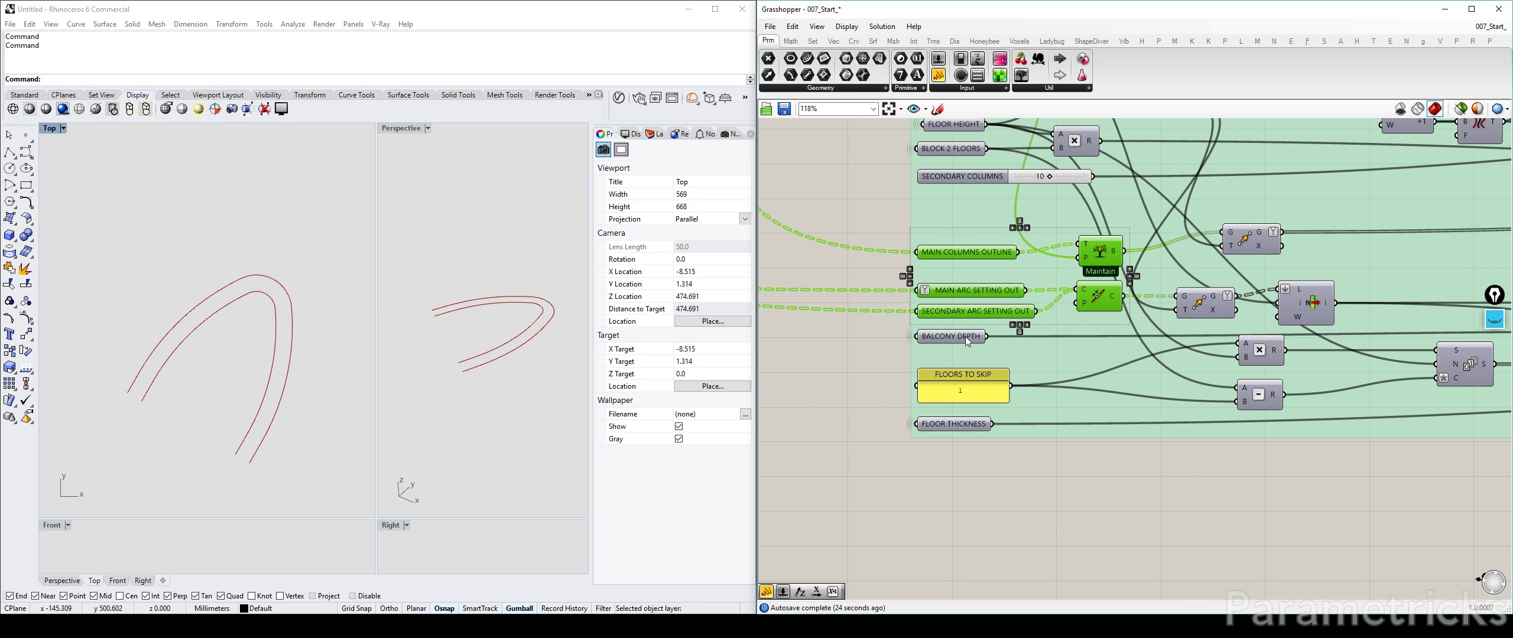
shift+click(964, 337)
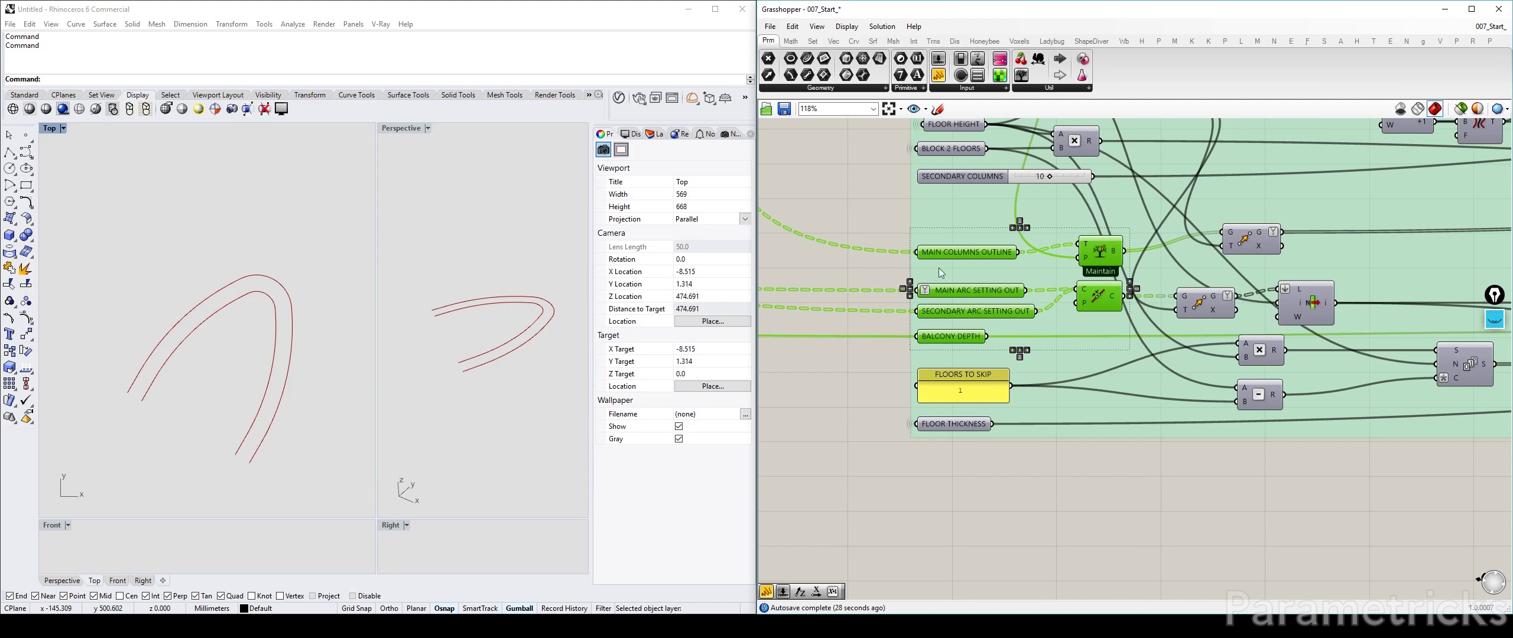
right_drag(865, 192, 879, 297)
right_drag(1191, 357, 1076, 214)
scroll(1137, 325, down, 3)
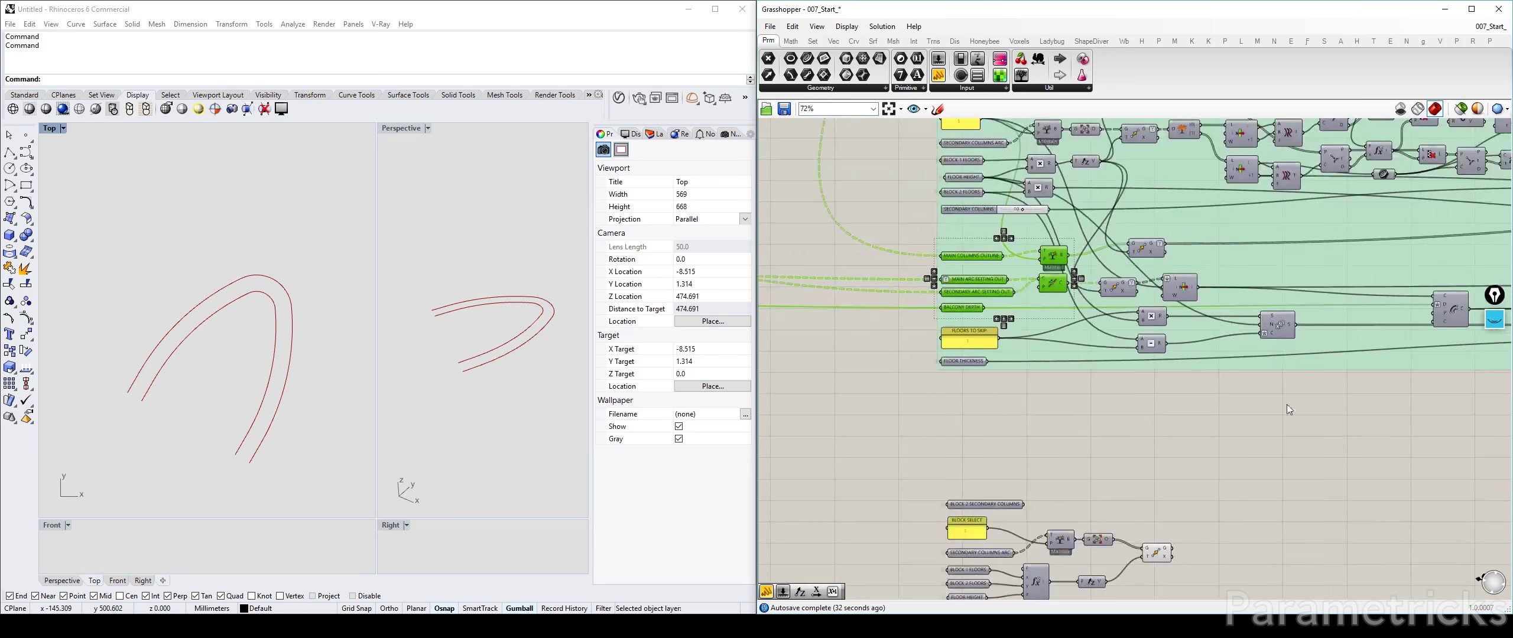
drag(1339, 428, 878, 224)
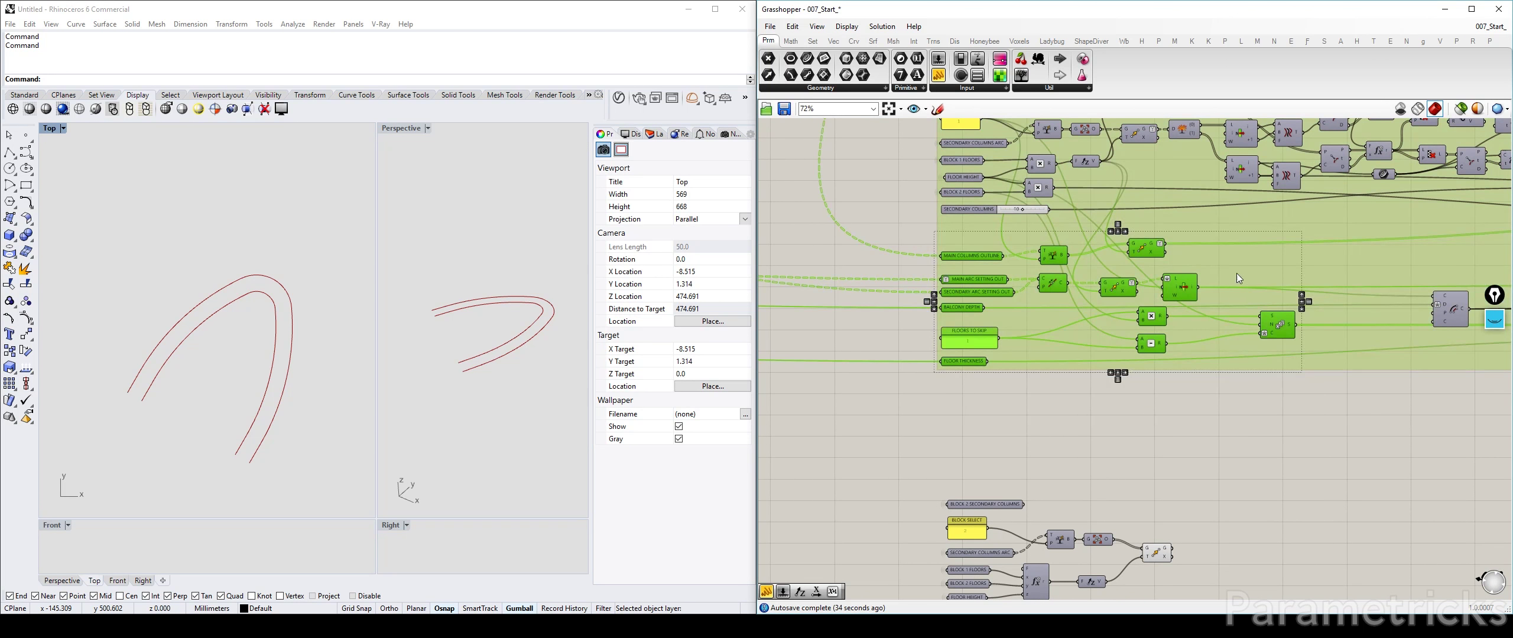
click(1310, 350)
click(1453, 307)
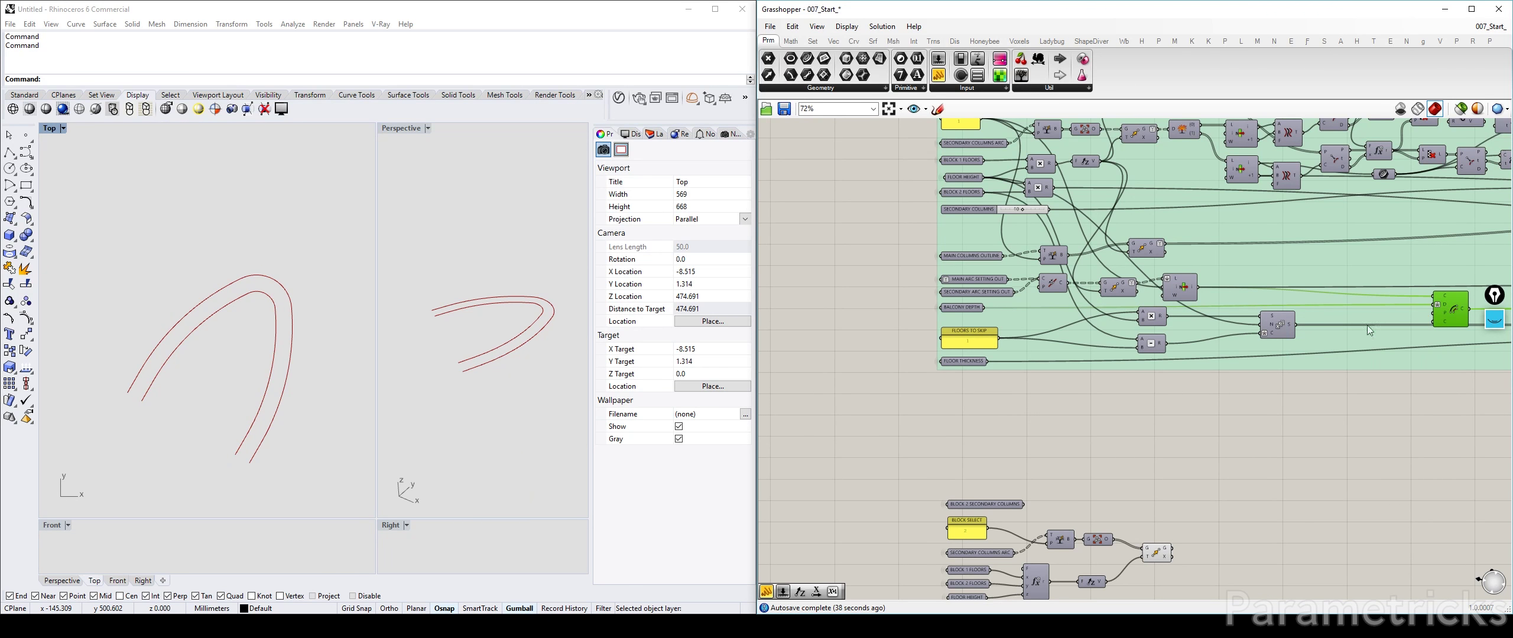
click(1209, 350)
Duplicate the MAIN COLUMNS OUTLINE through FLOOR THICKNESS inputs and their attached components from the original Block 2 group, placing them under the new secondary columns network
right_drag(990, 173, 1012, 250)
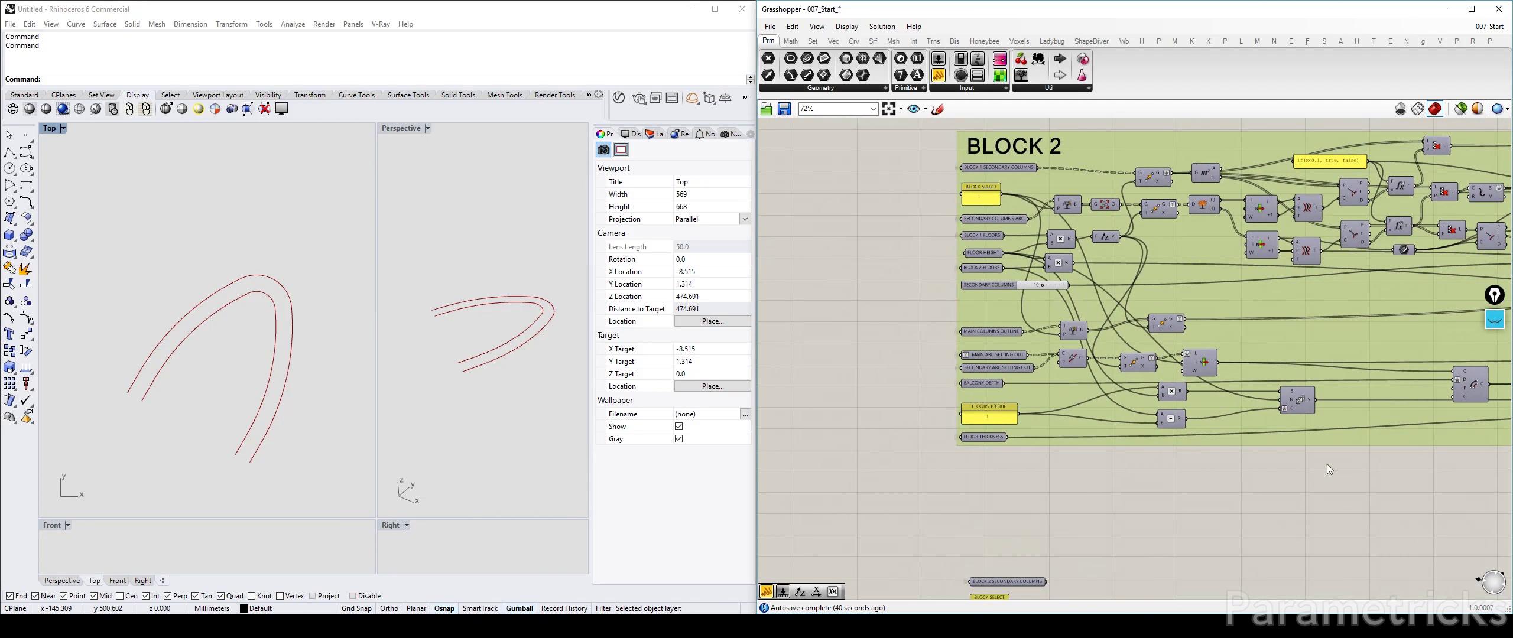
drag(1433, 499, 949, 314)
right_drag(1138, 340, 1085, 208)
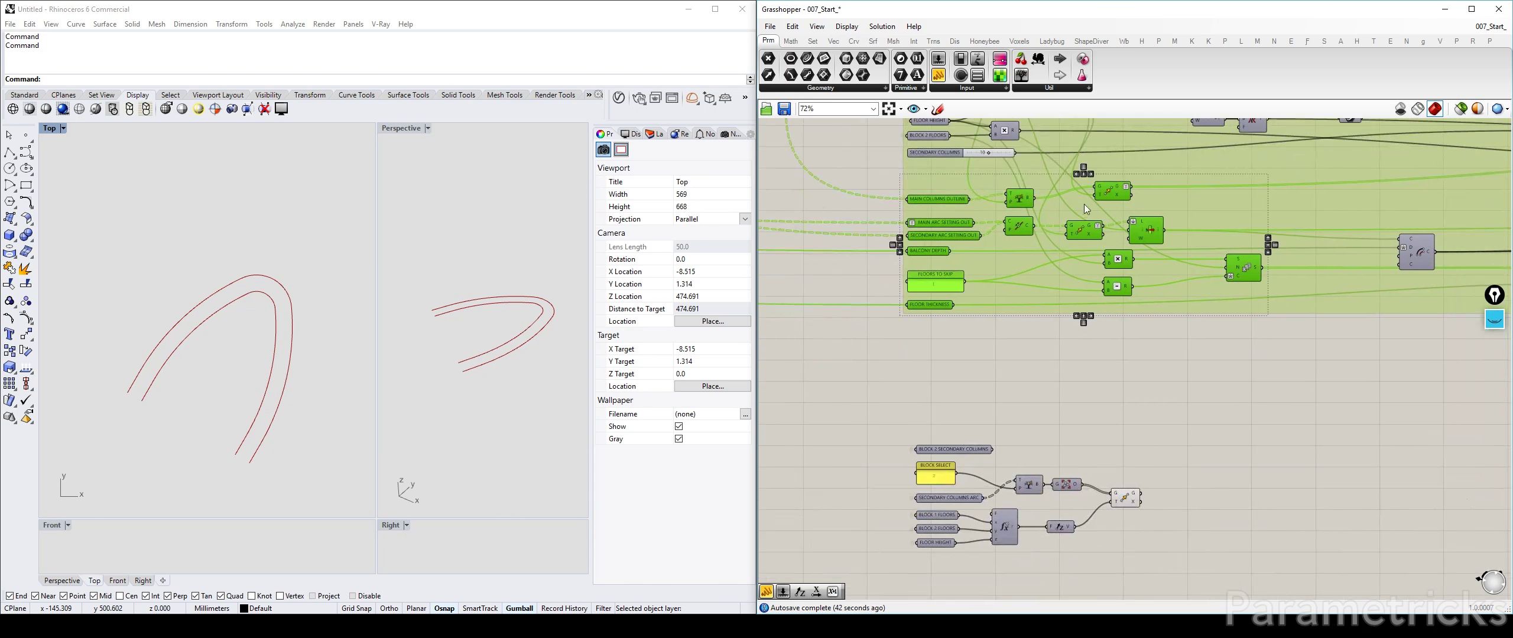
ctrl+click(1203, 184)
alt+drag(1112, 197, 1124, 435)
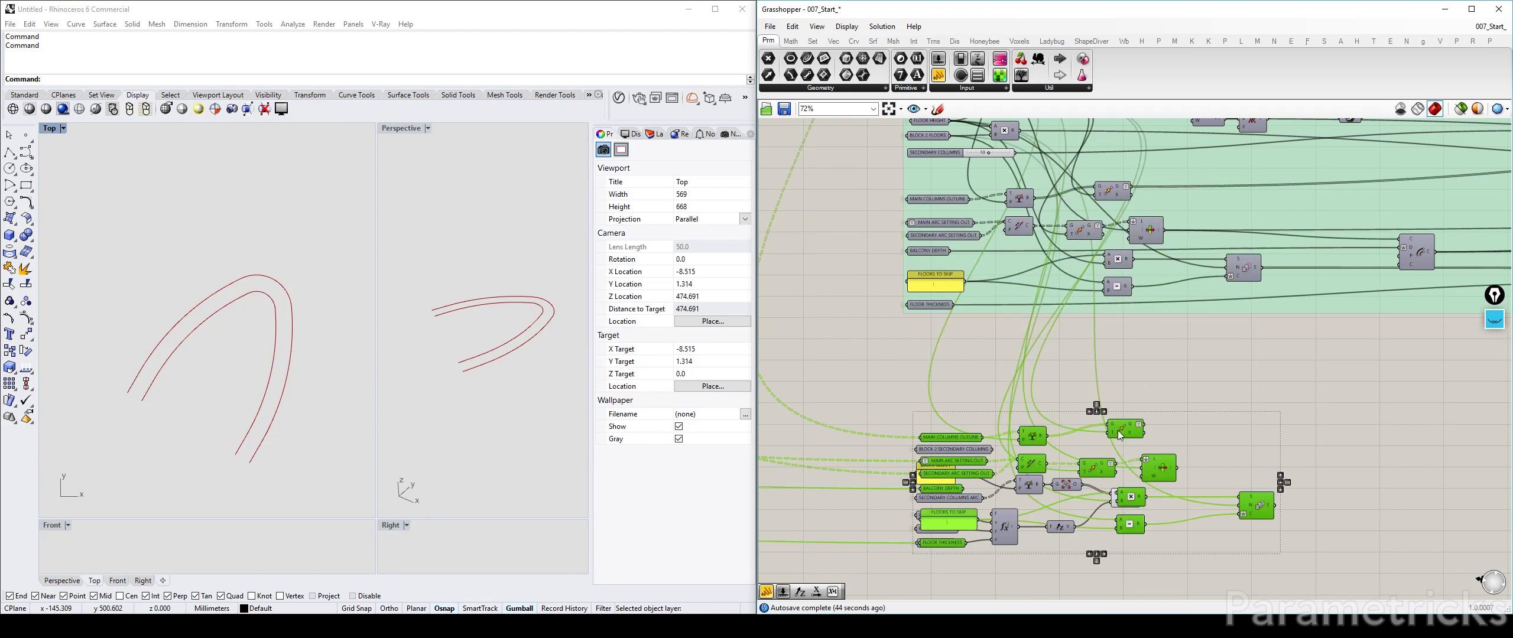
right_drag(1123, 452, 1086, 204)
drag(1086, 179, 1086, 315)
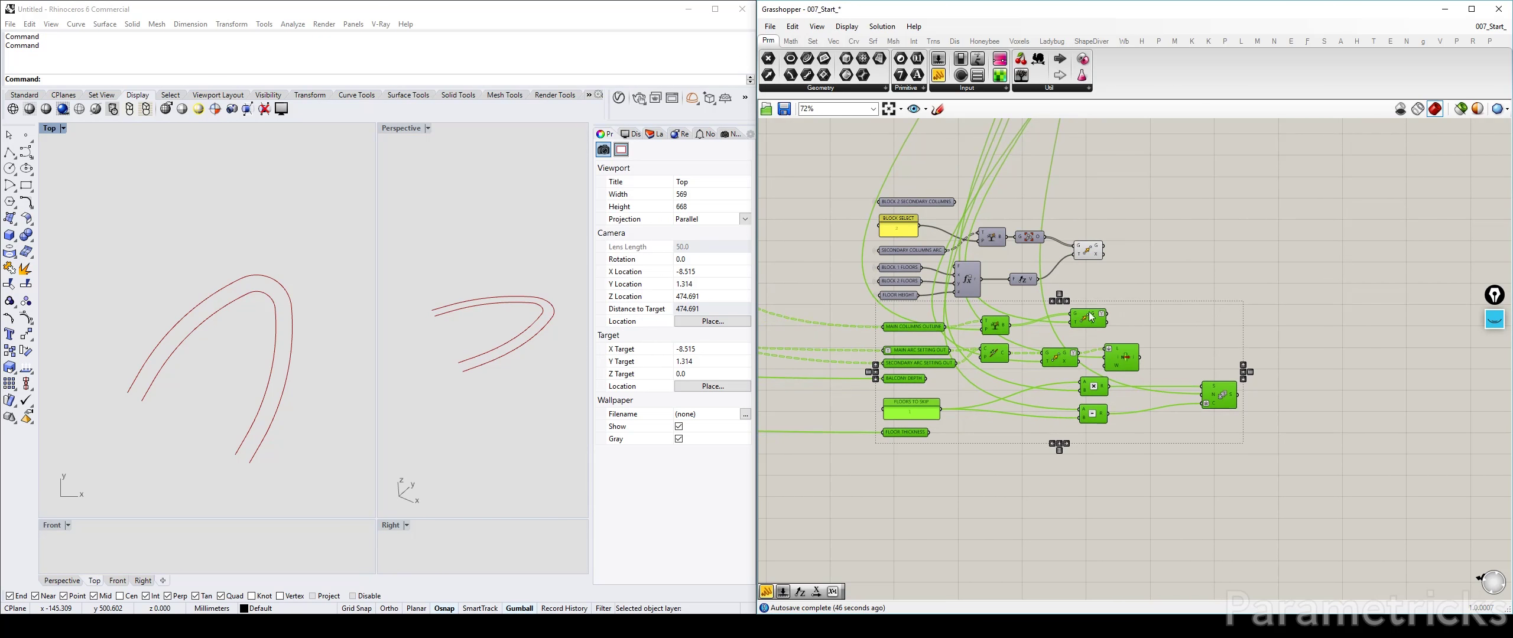
Reposition the whole copied component set lower, leaving clear space beneath the secondary columns network
click(886, 307)
scroll(886, 302, up, 3)
right_drag(1324, 491, 1229, 372)
scroll(1229, 372, down, 3)
drag(1359, 455, 974, 276)
drag(1206, 290, 1204, 280)
click(1082, 299)
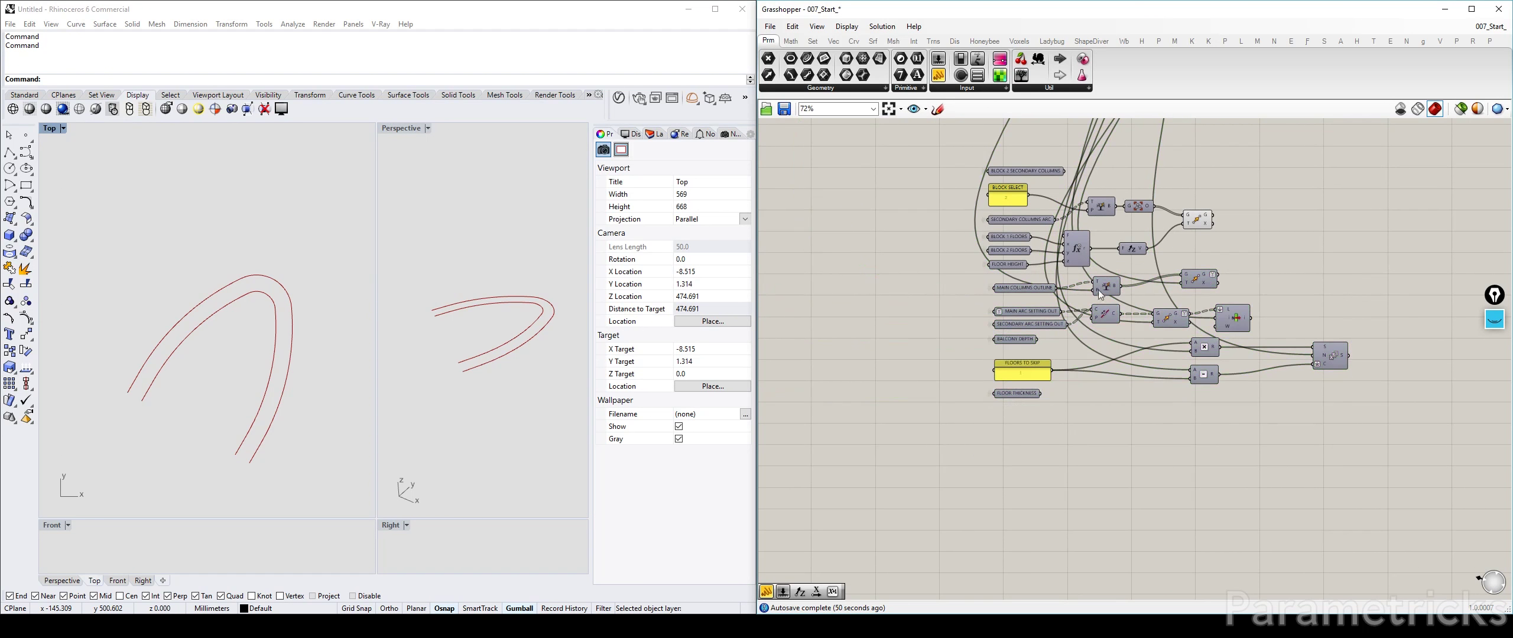
scroll(1088, 294, up, 3)
right_drag(1199, 341, 1169, 324)
scroll(1168, 325, down, 3)
drag(1384, 445, 1060, 289)
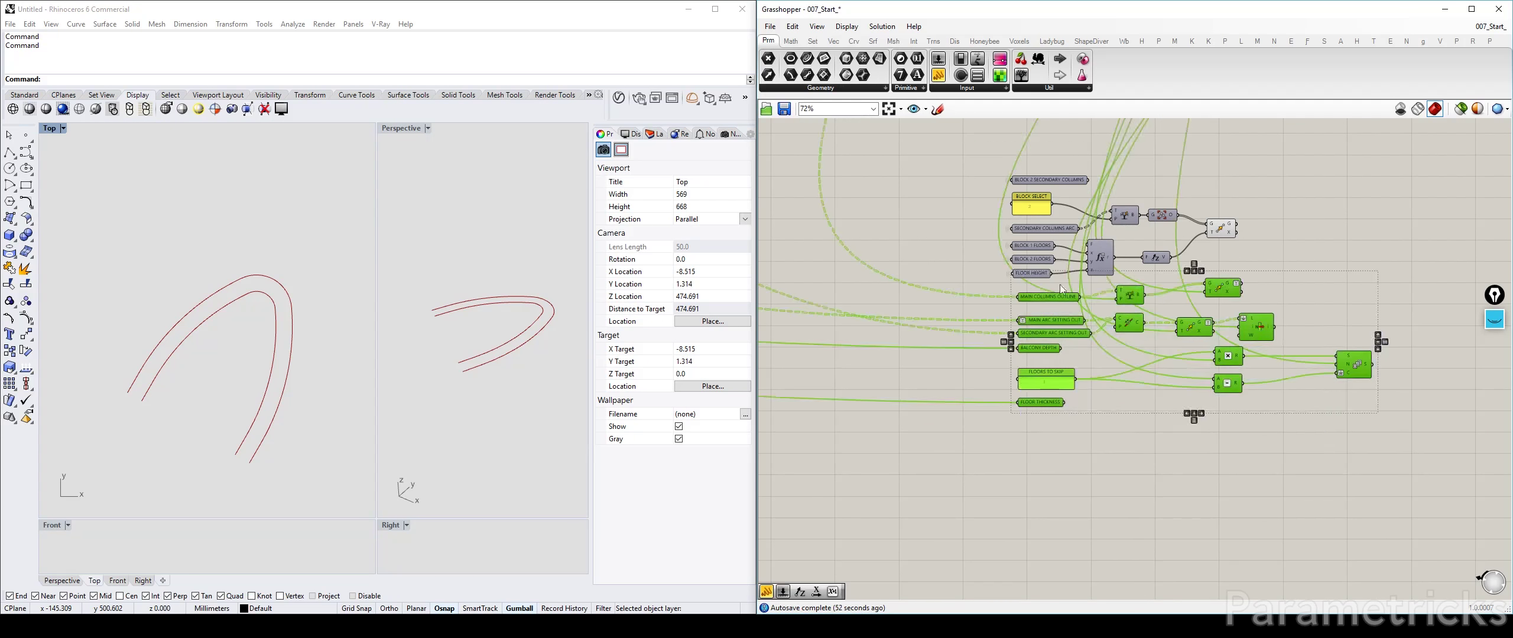
drag(1222, 291, 1223, 343)
click(1001, 294)
Turn on the preview of the copied MAIN COLUMNS OUTLINE Tree Branch and feed BLOCK SELECT into its path input
scroll(993, 307, up, 4)
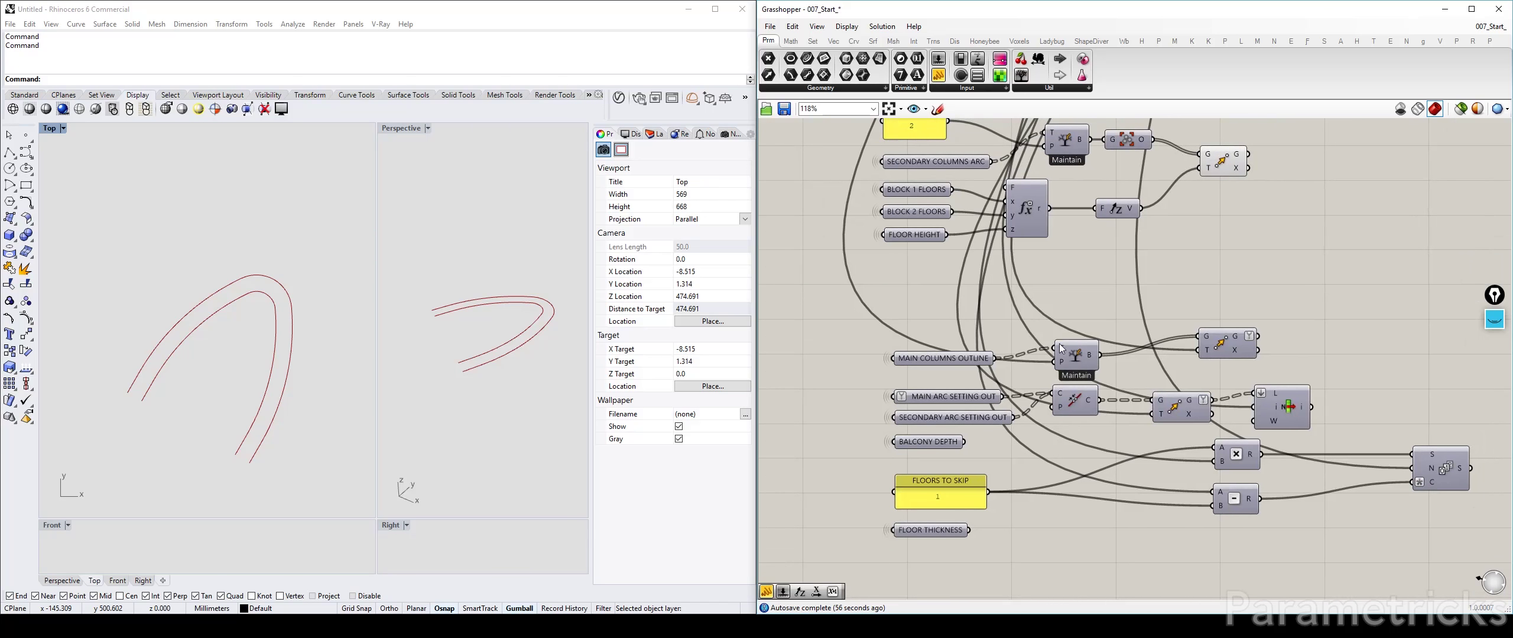
click(1081, 362)
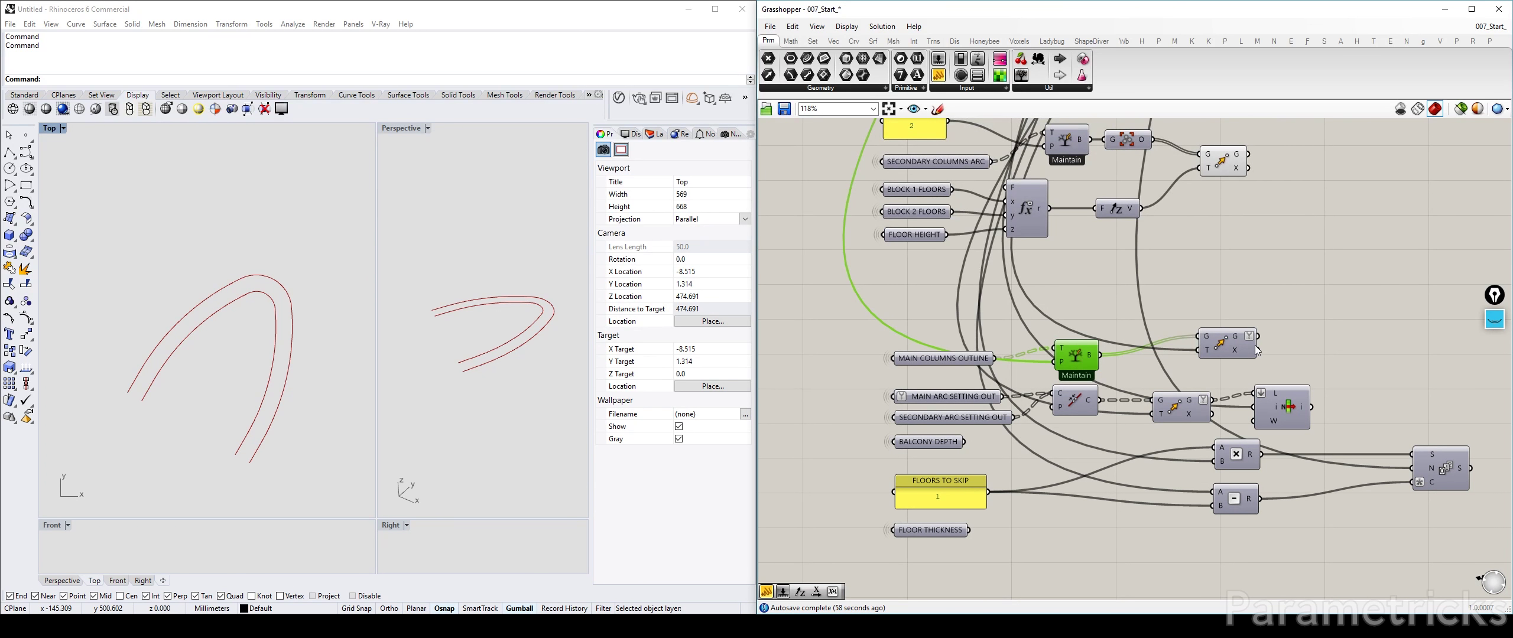
key(ctrl+q)
key(ctrl+q)
key(ctrl+q)
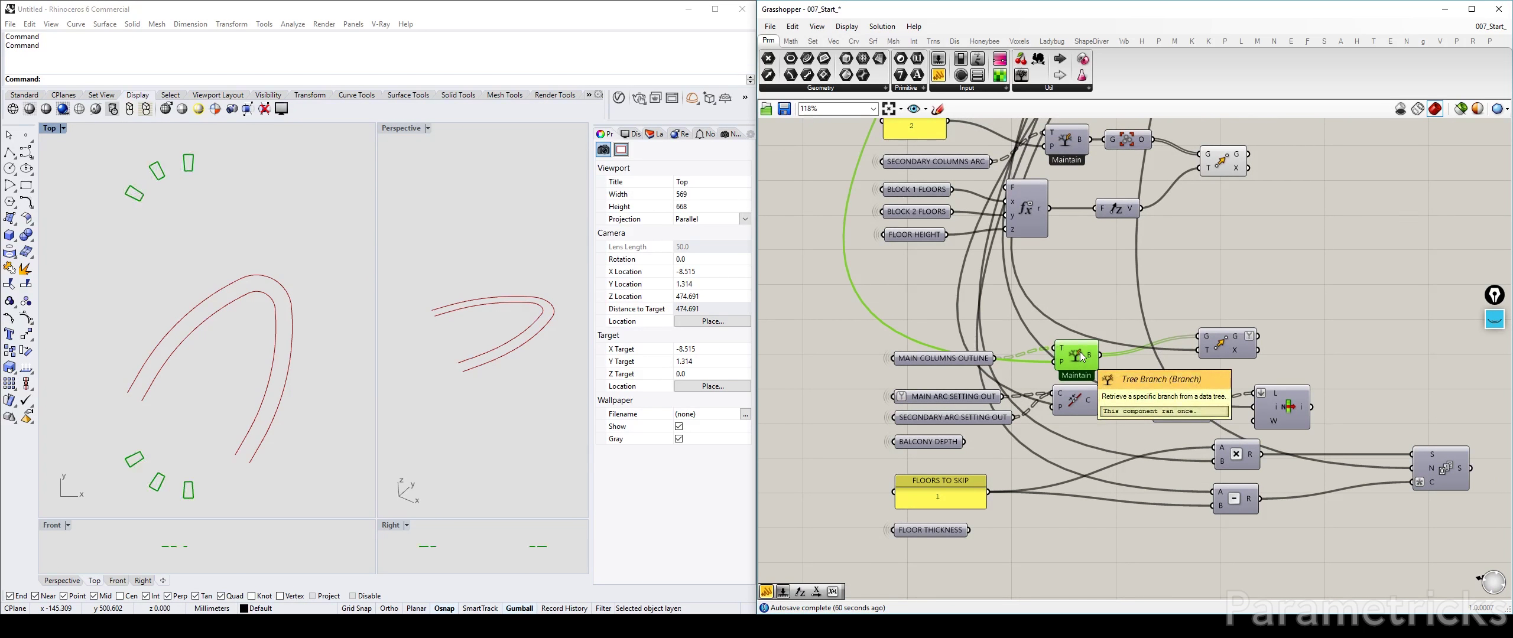
right_drag(1028, 283, 970, 321)
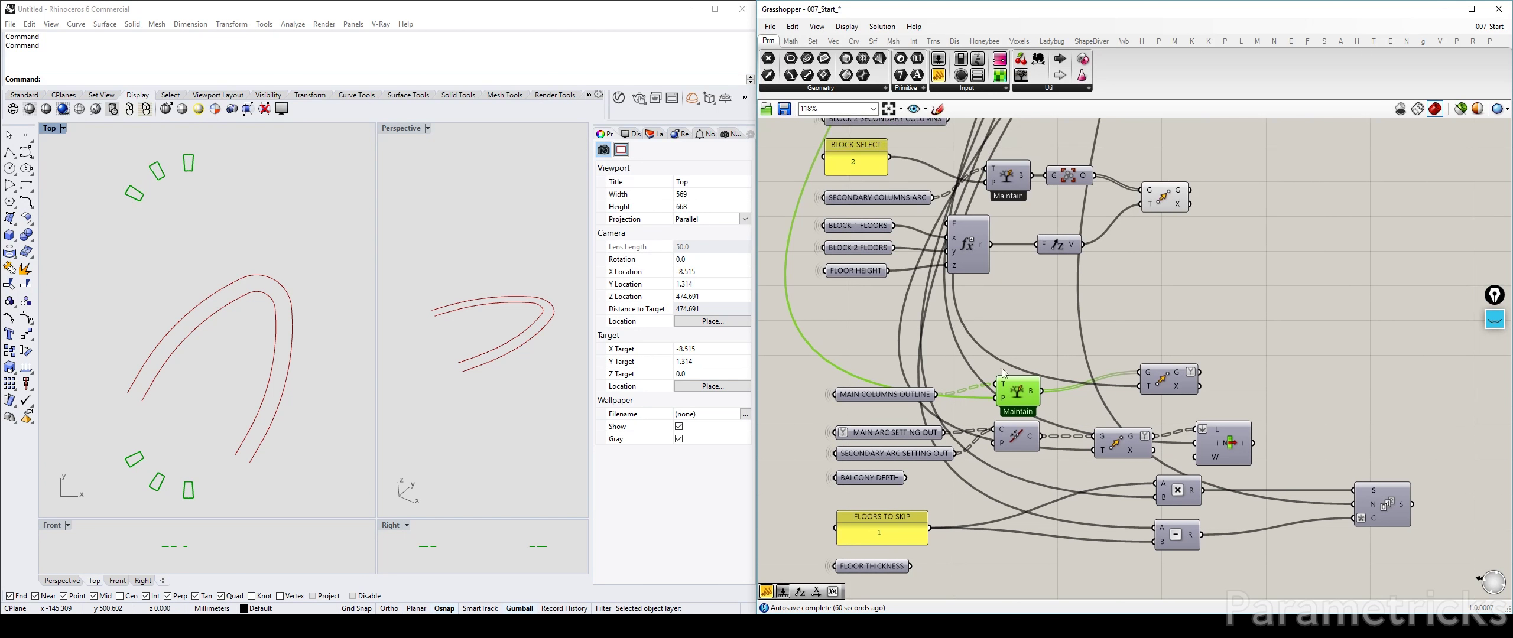
right_drag(912, 185, 915, 201)
drag(927, 203, 992, 421)
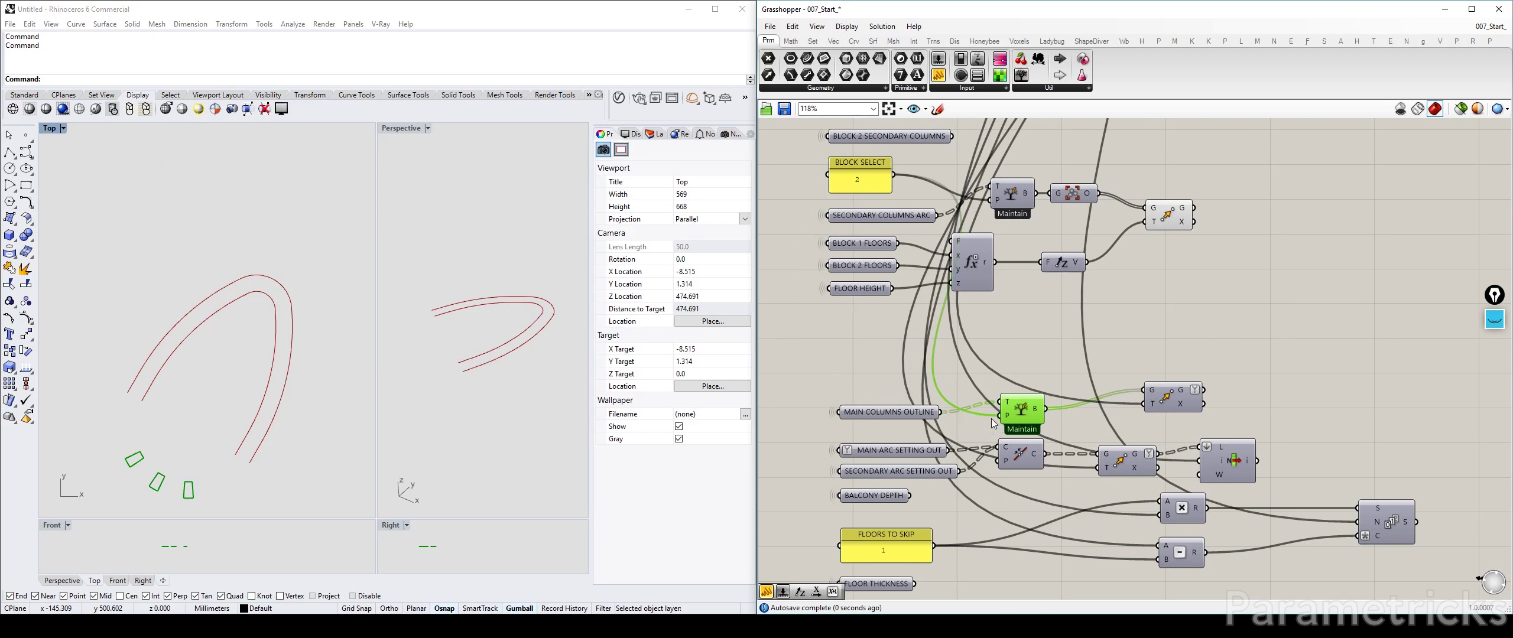
Feed the Unit Z vector into the main columns Move as its motion, and preview the Move instead of its Tree Branch
click(1169, 396)
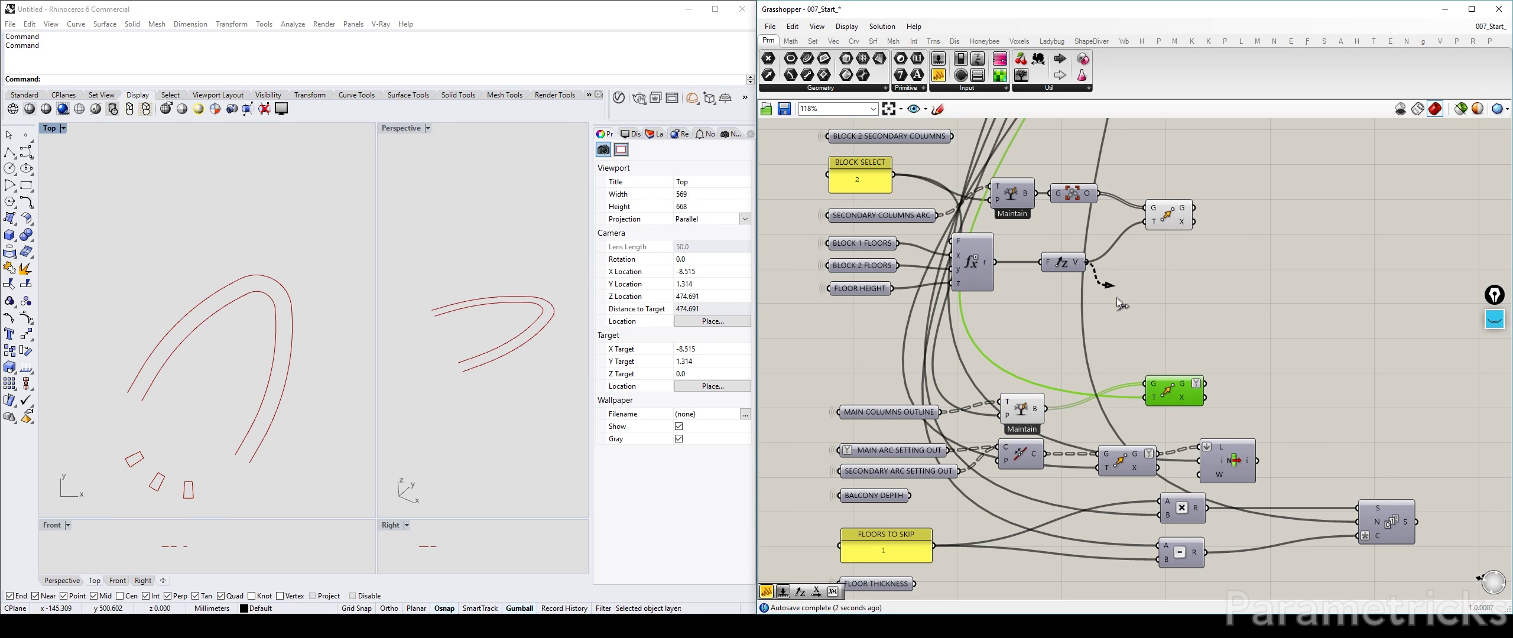
drag(1119, 302, 1145, 398)
click(1018, 415)
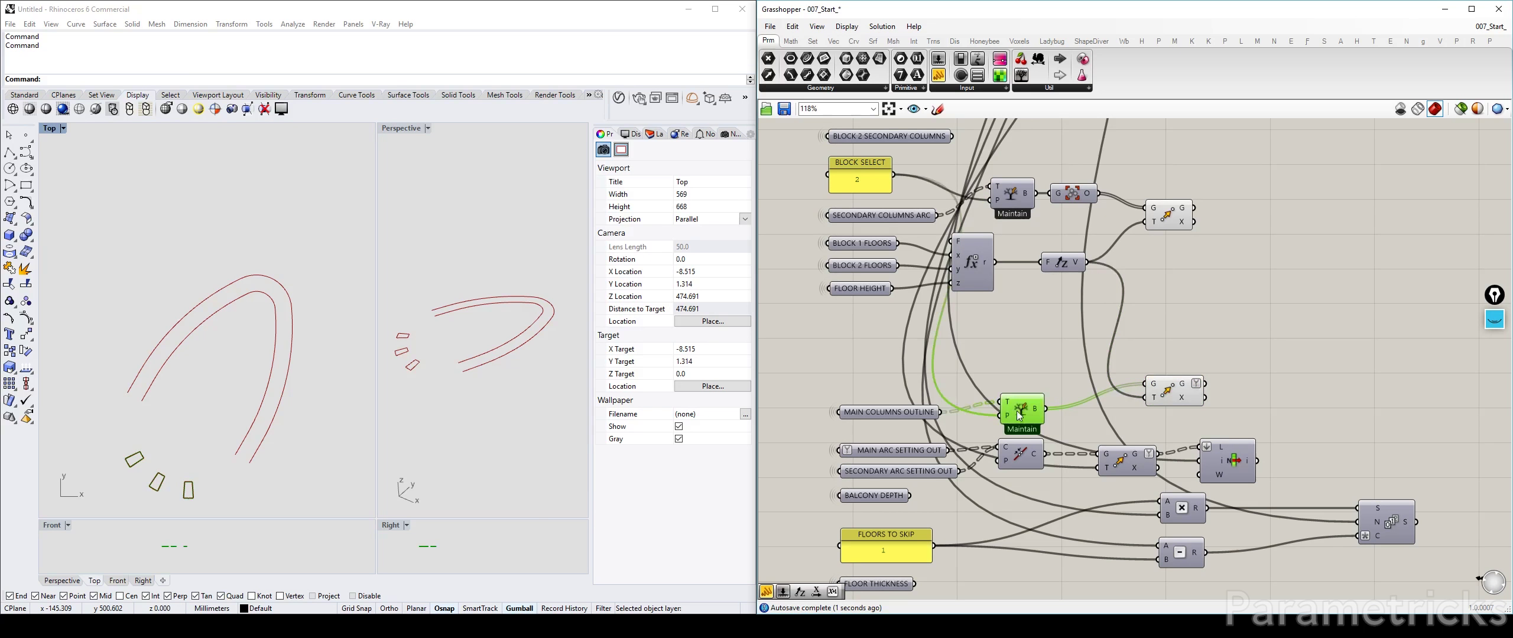
click(1170, 394)
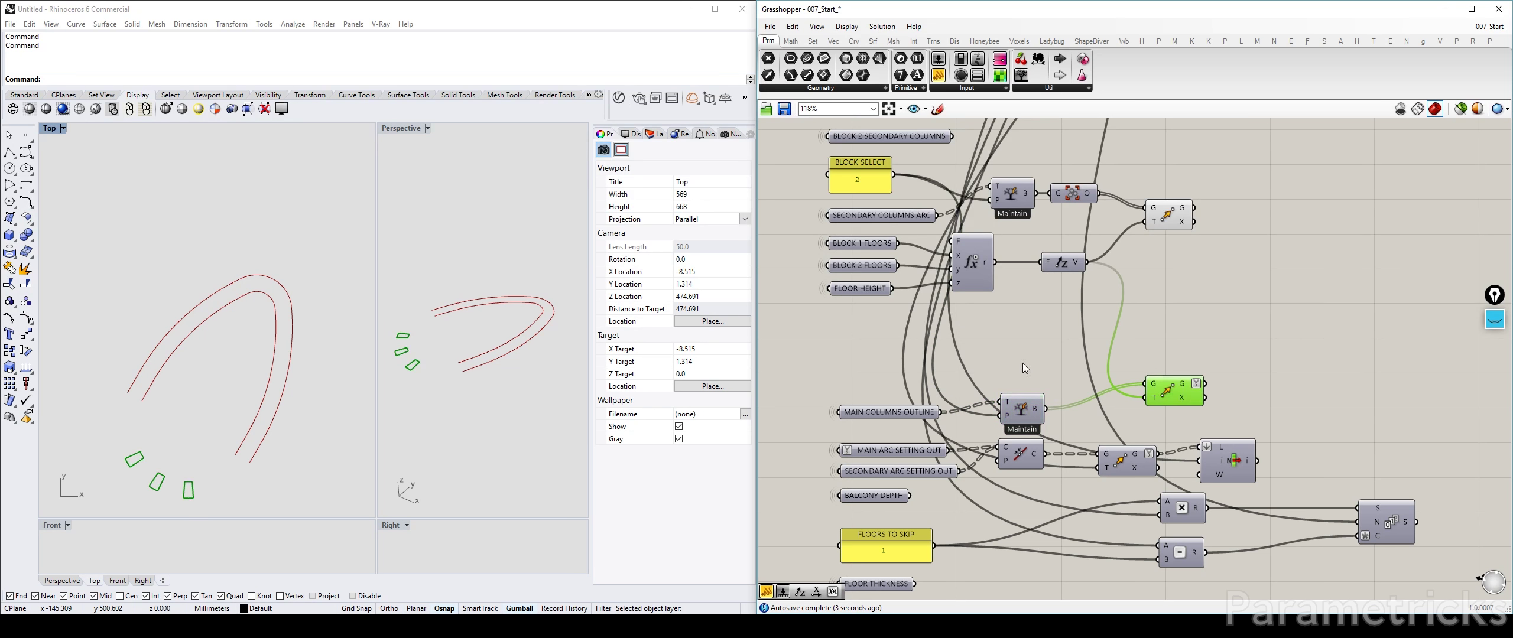
Align the main columns Move component with the output of its Tree Branch
right_drag(1187, 352, 1200, 260)
drag(1202, 307, 1256, 332)
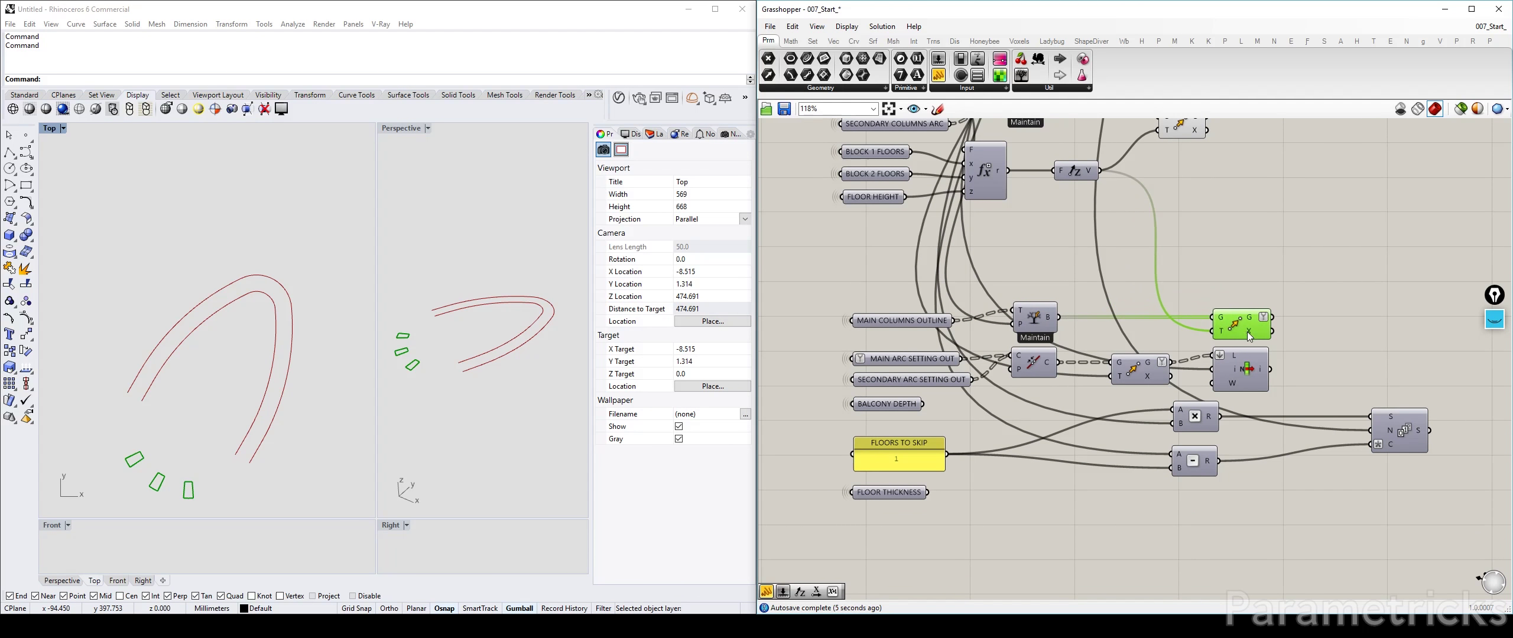
click(1083, 305)
Tidy the components after the arc setting out inputs and feed the Unit Z vector into their Move as its motion
right_drag(1031, 357, 1020, 383)
click(1125, 404)
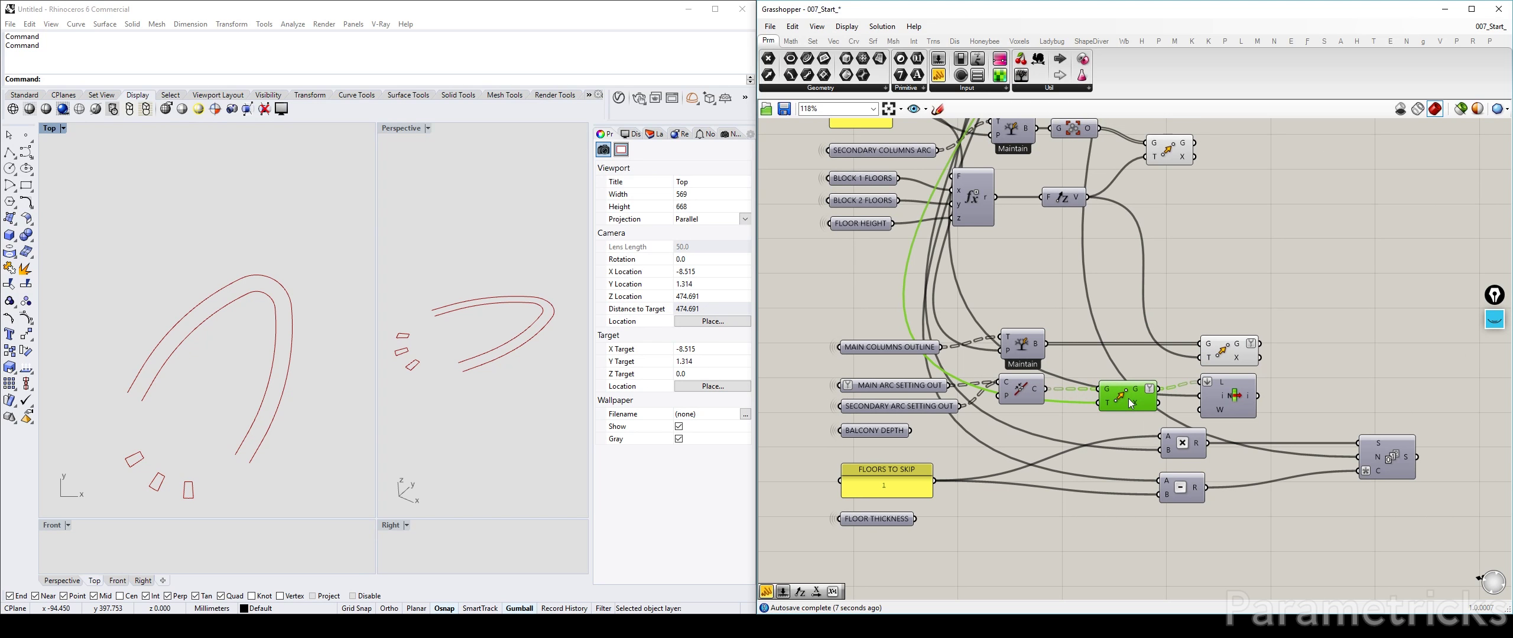
key(ctrl+q)
drag(1008, 400, 1014, 416)
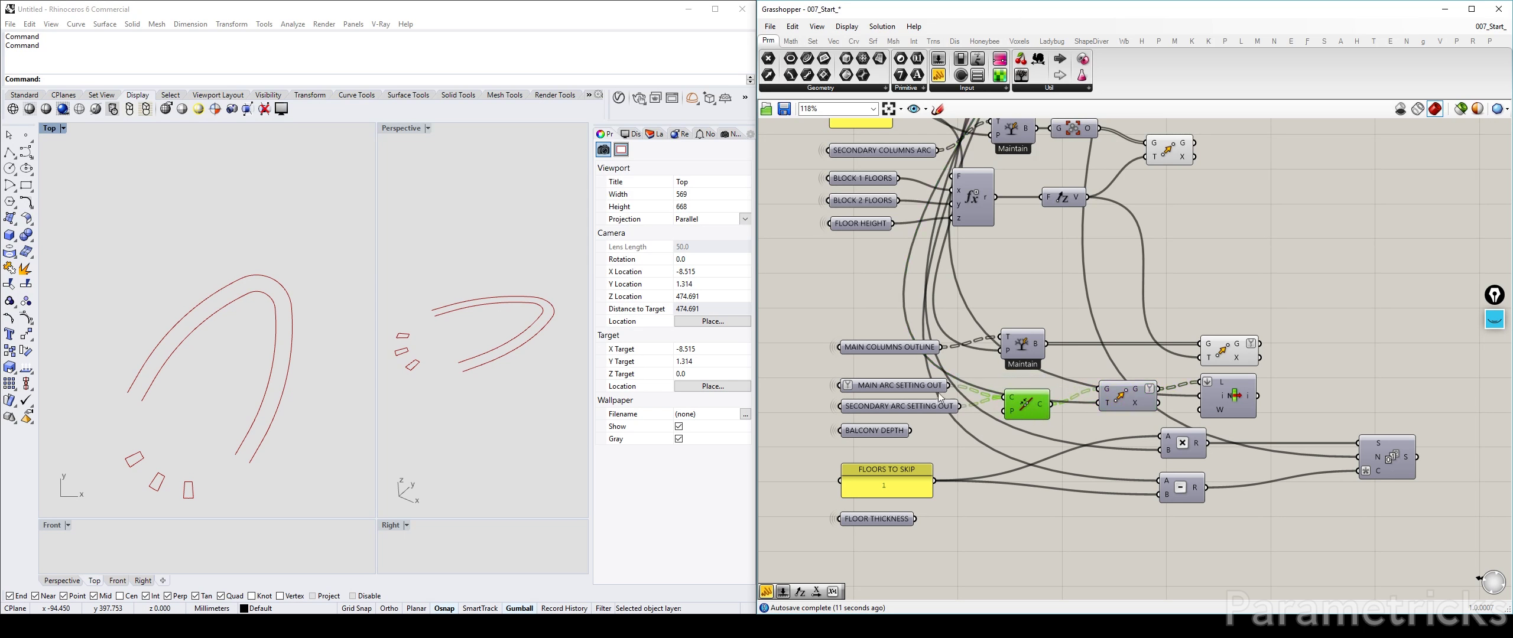
click(1230, 394)
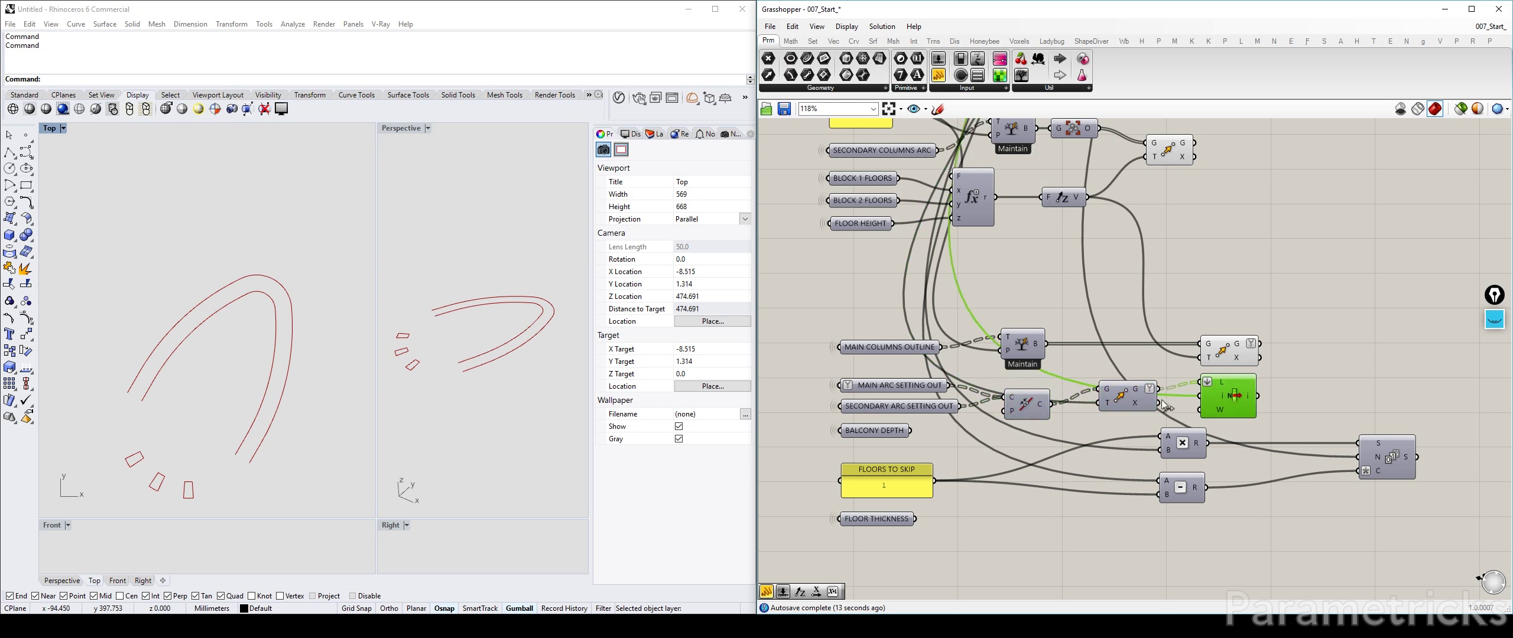
drag(1116, 398, 1119, 392)
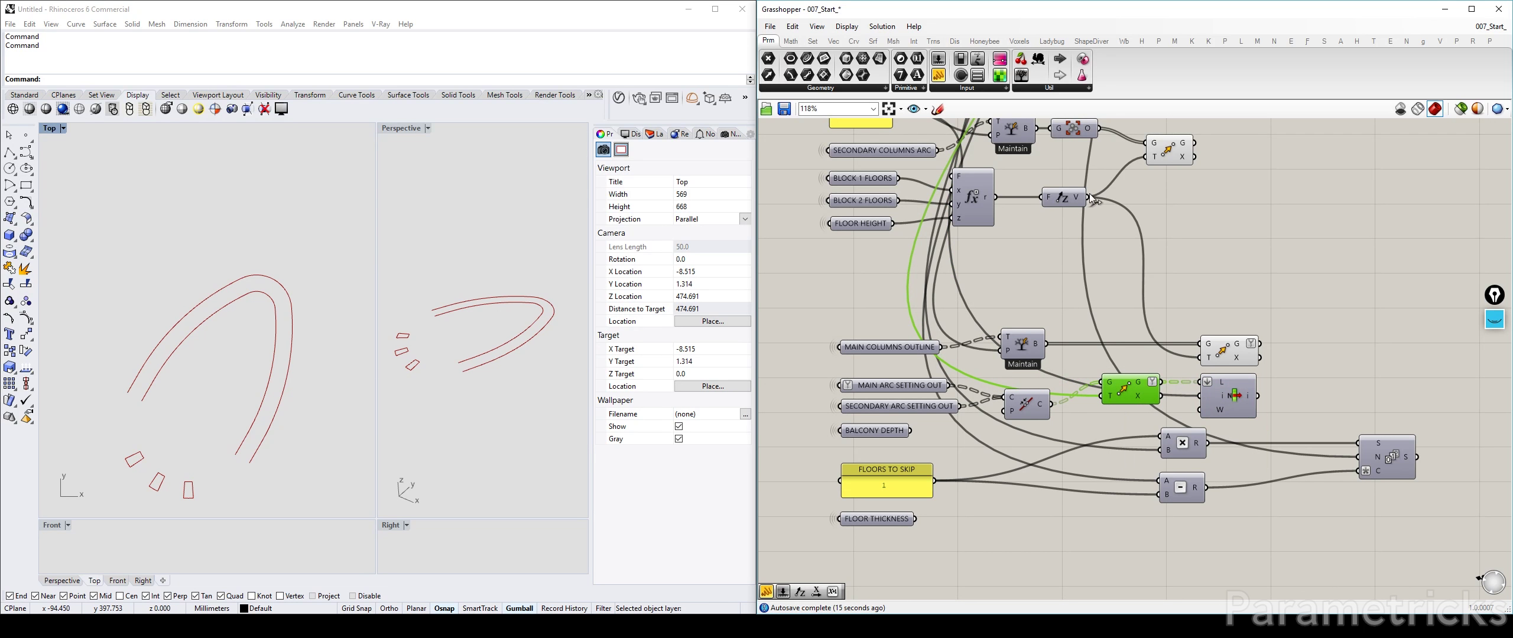
drag(1090, 199, 1102, 397)
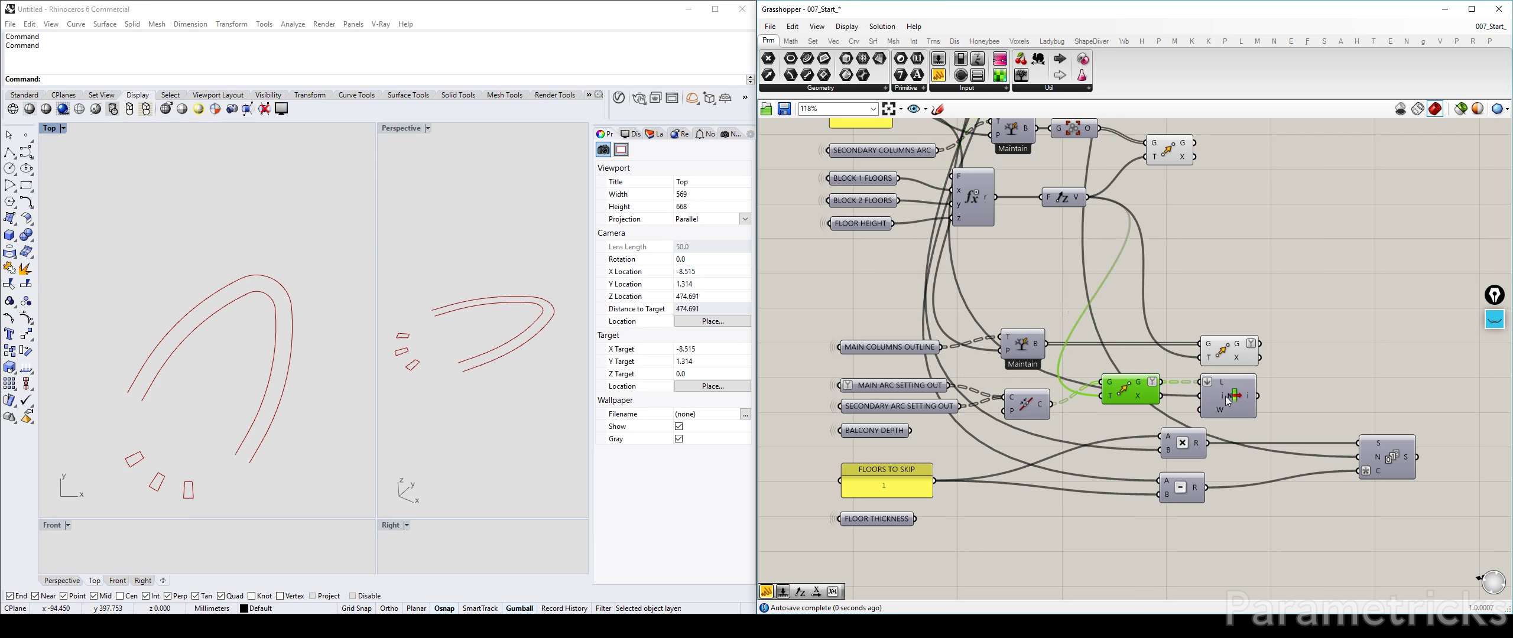
Feed BLOCK SELECT into the index of the List Item after the arc Move and turn on its preview
right_drag(969, 248, 940, 282)
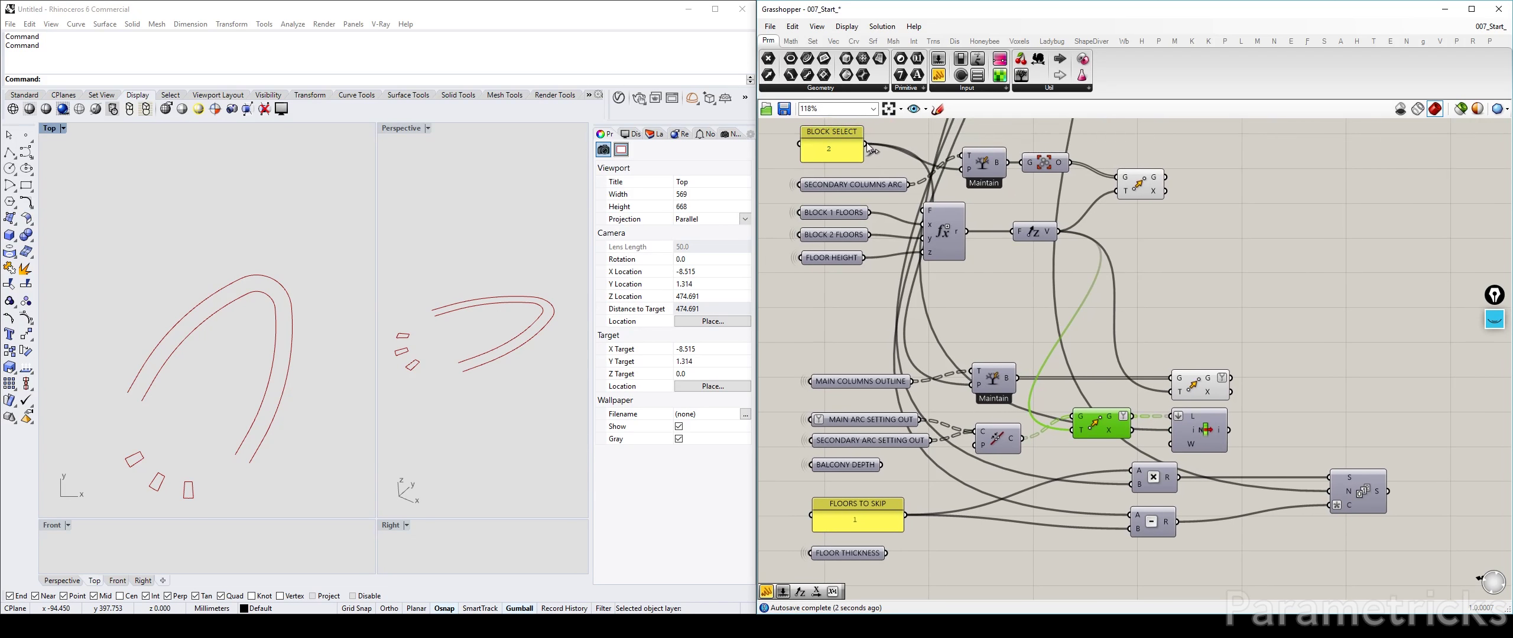
drag(867, 144, 1172, 430)
click(1207, 428)
key(ctrl+q)
click(1276, 361)
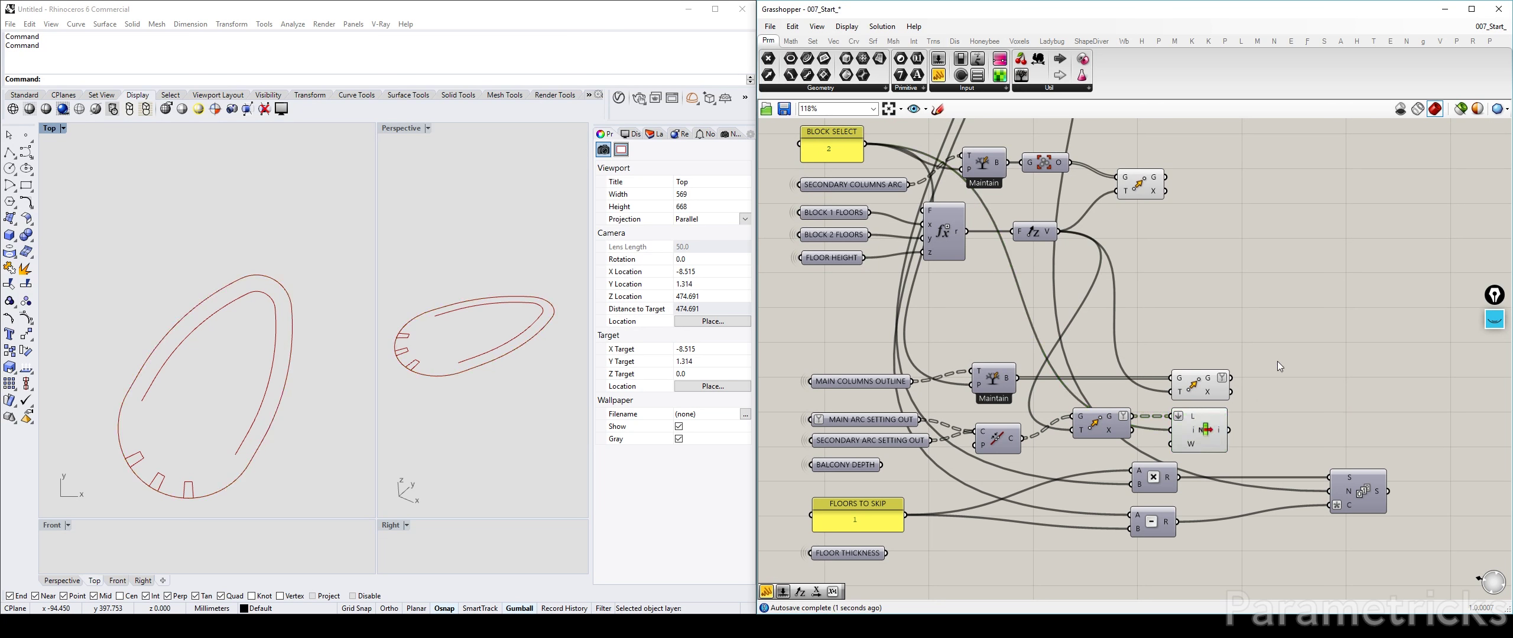
Feed FLOOR HEIGHT into the B input of the Multiplication and into the step input of the Series
right_drag(1087, 363, 1109, 278)
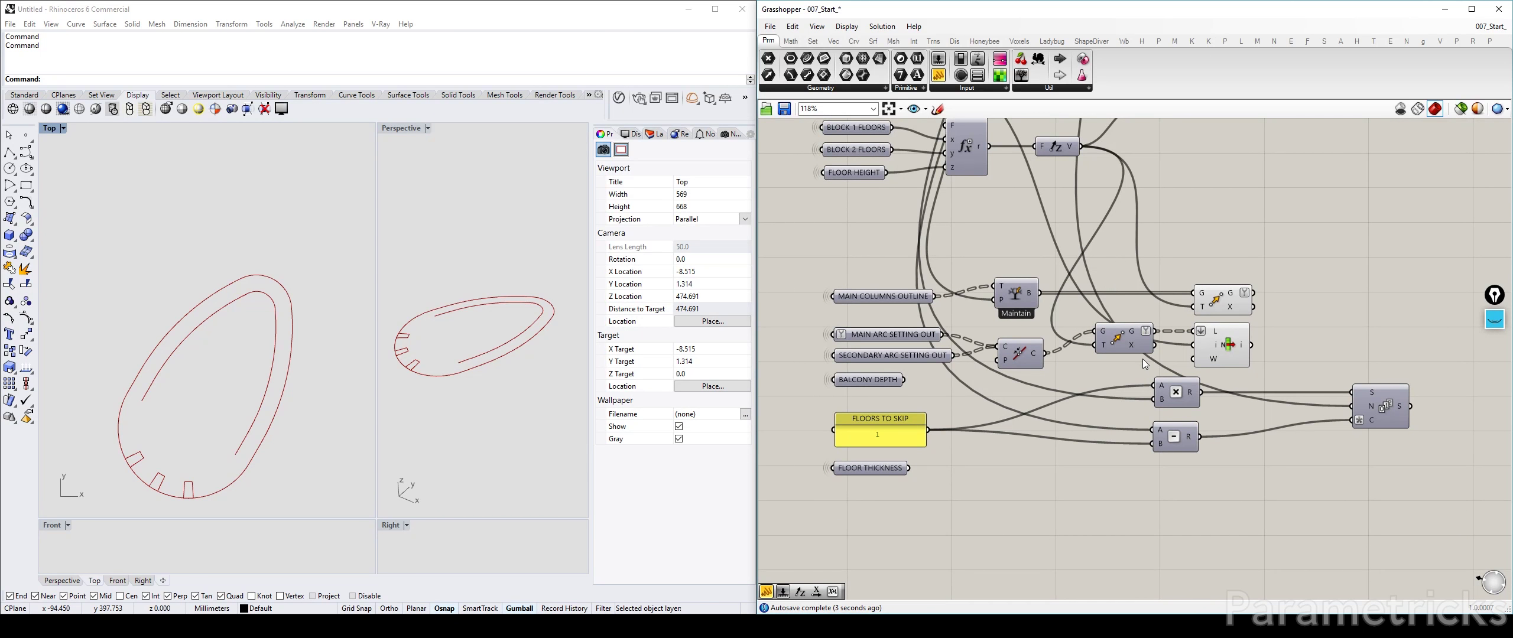
drag(1174, 396, 1171, 395)
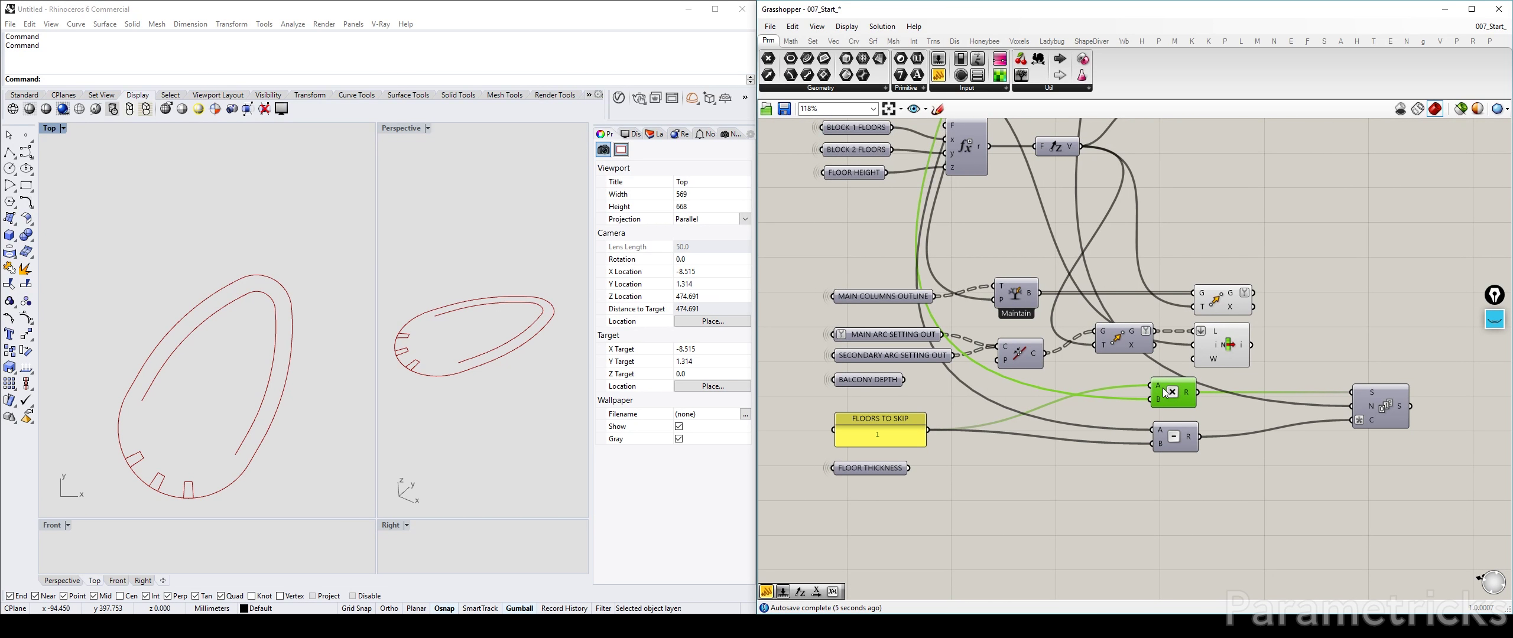
mouse_move(1160, 402)
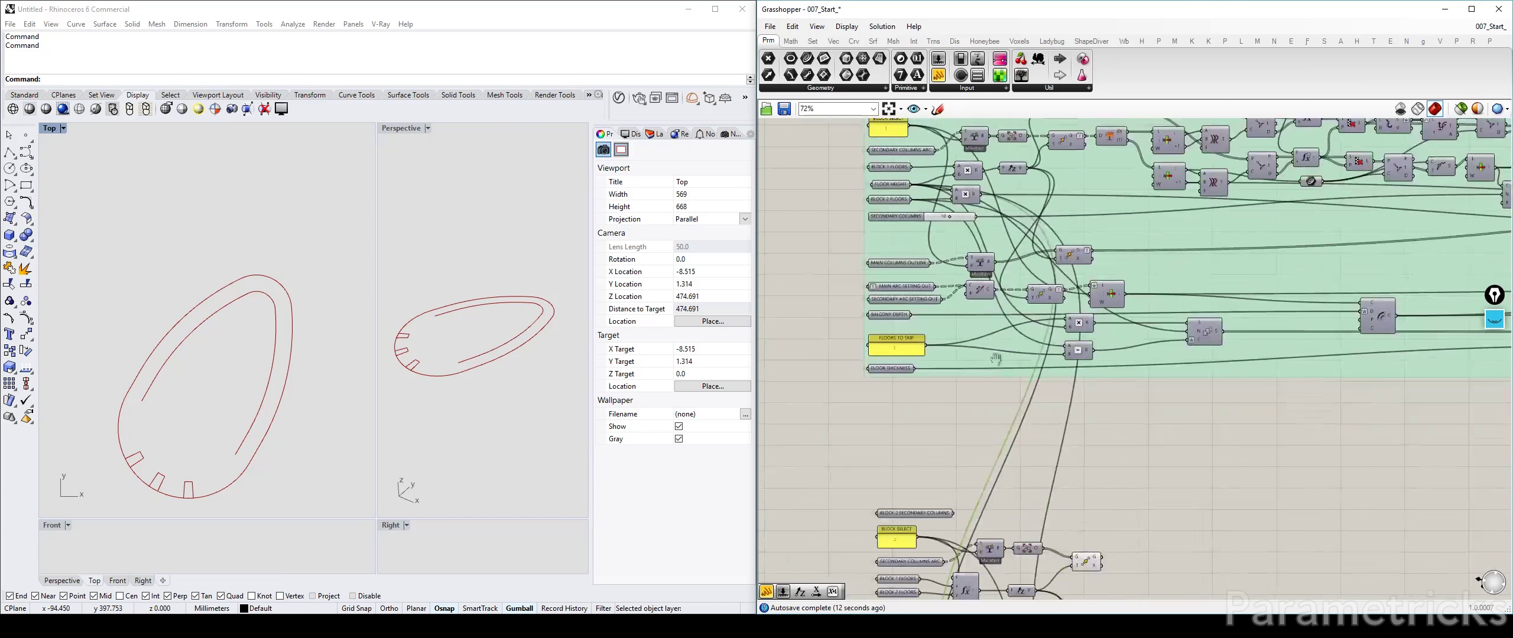
scroll(1026, 291, up, 2)
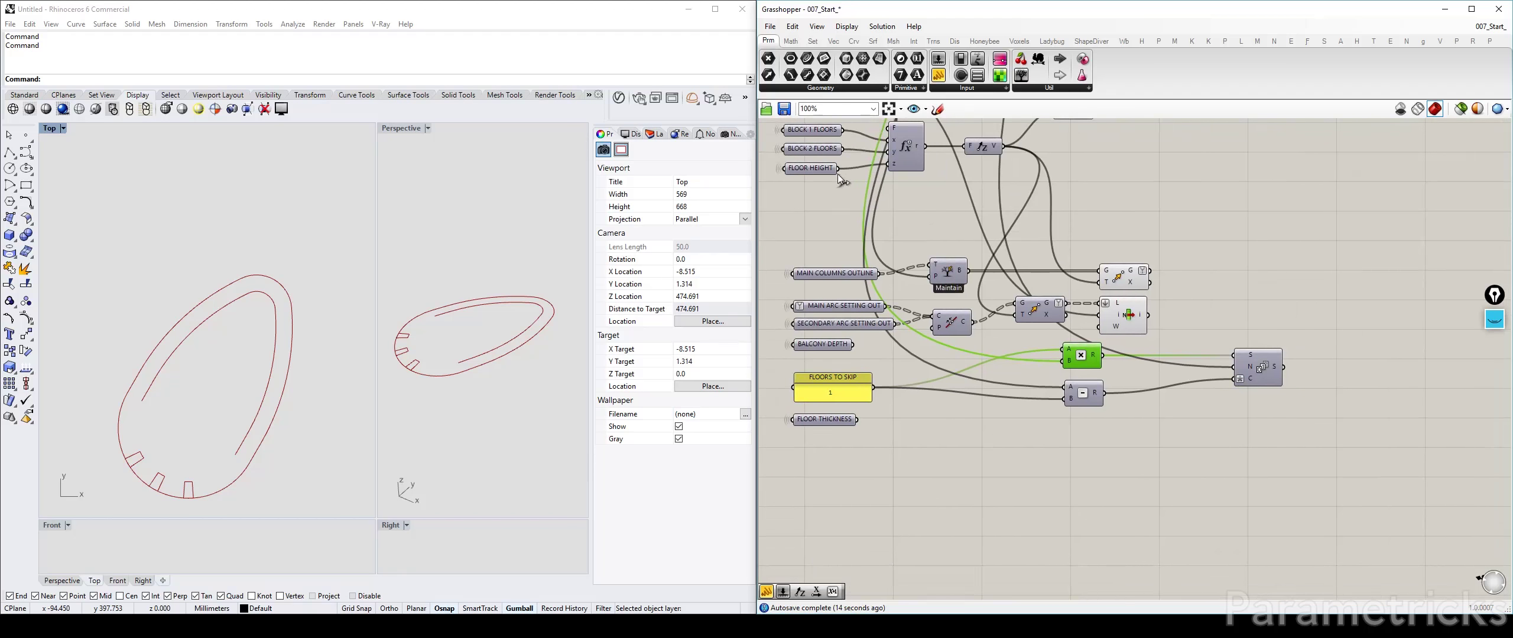
drag(837, 169, 1061, 362)
mouse_move(1251, 366)
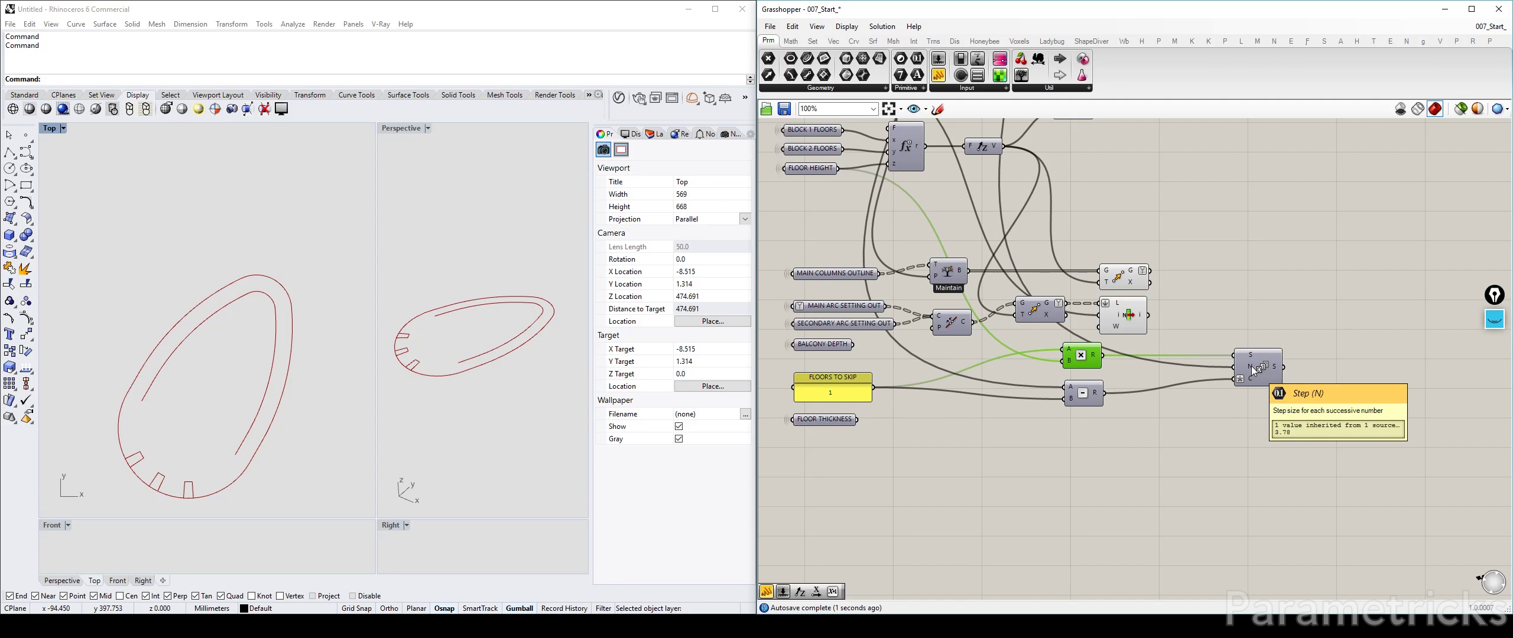
drag(837, 170, 1233, 366)
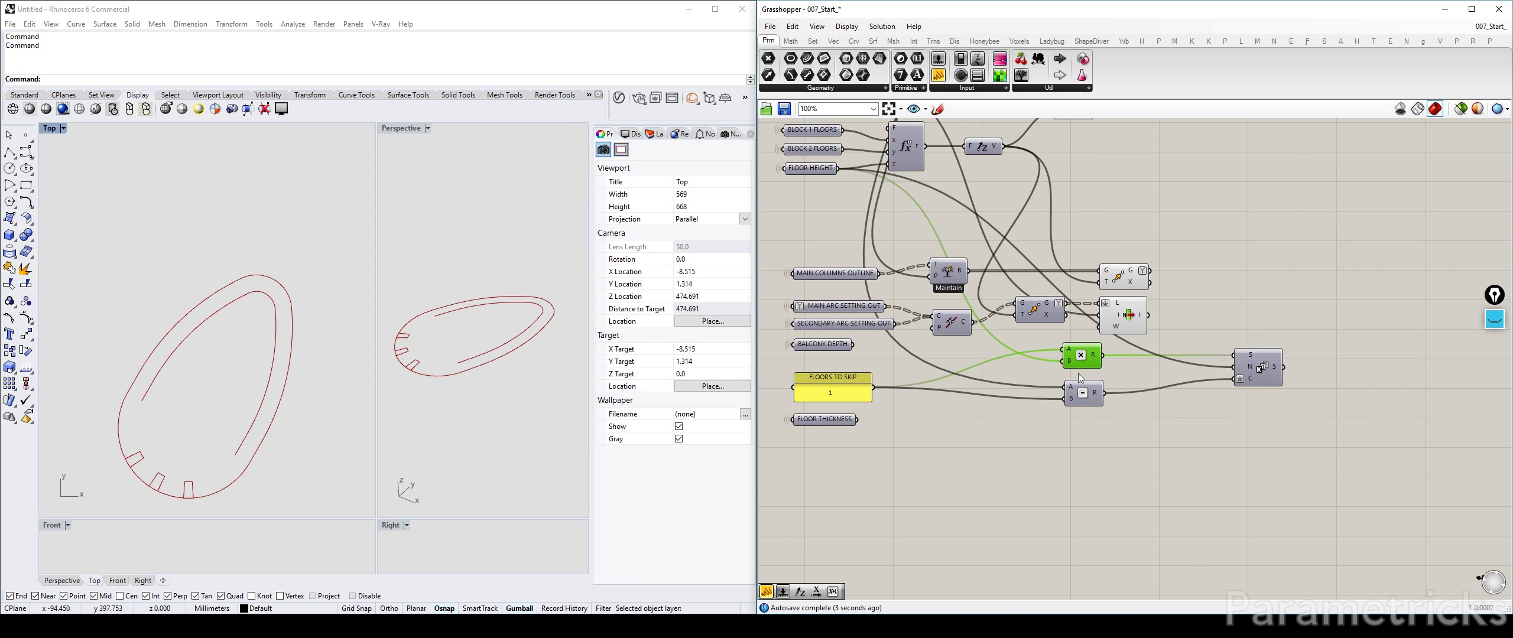
Copy the BLOCK 3 FLOORS parameter from the main inputs and place it below FLOOR HEIGHT in the new block's inputs
click(1089, 397)
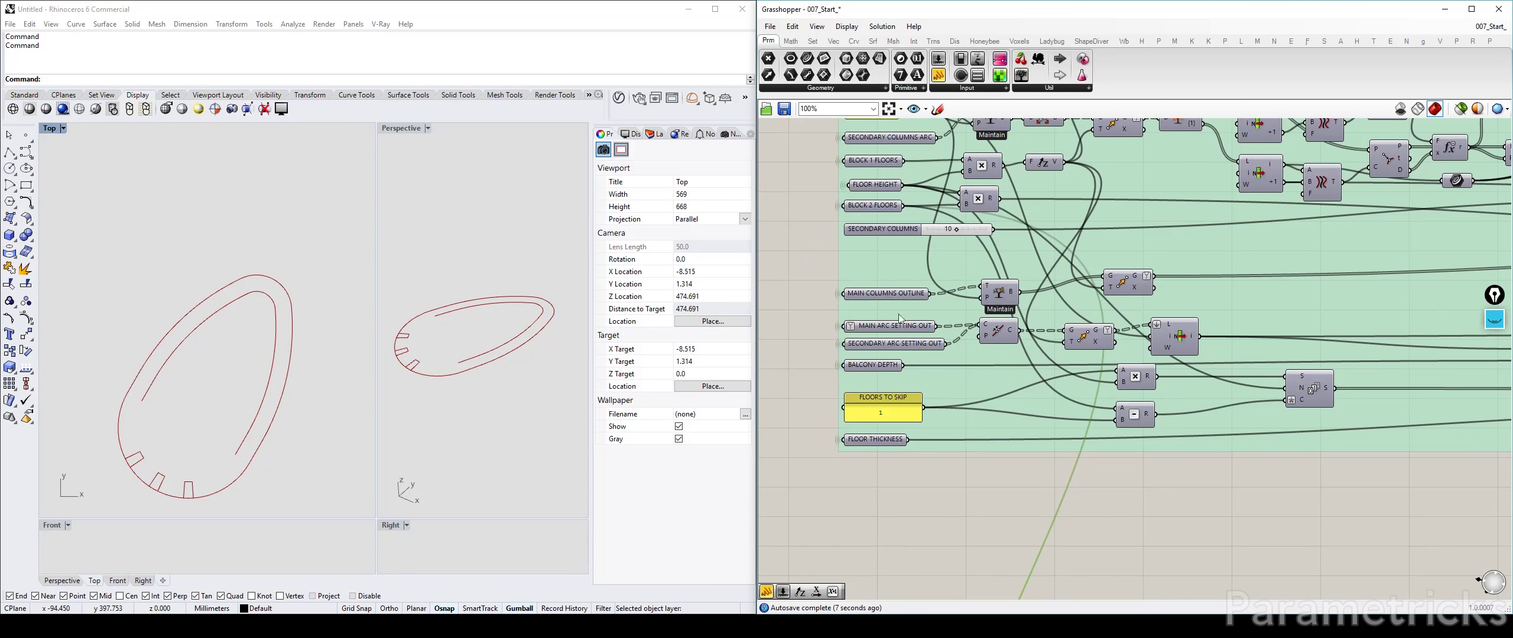
scroll(915, 413, down, 7)
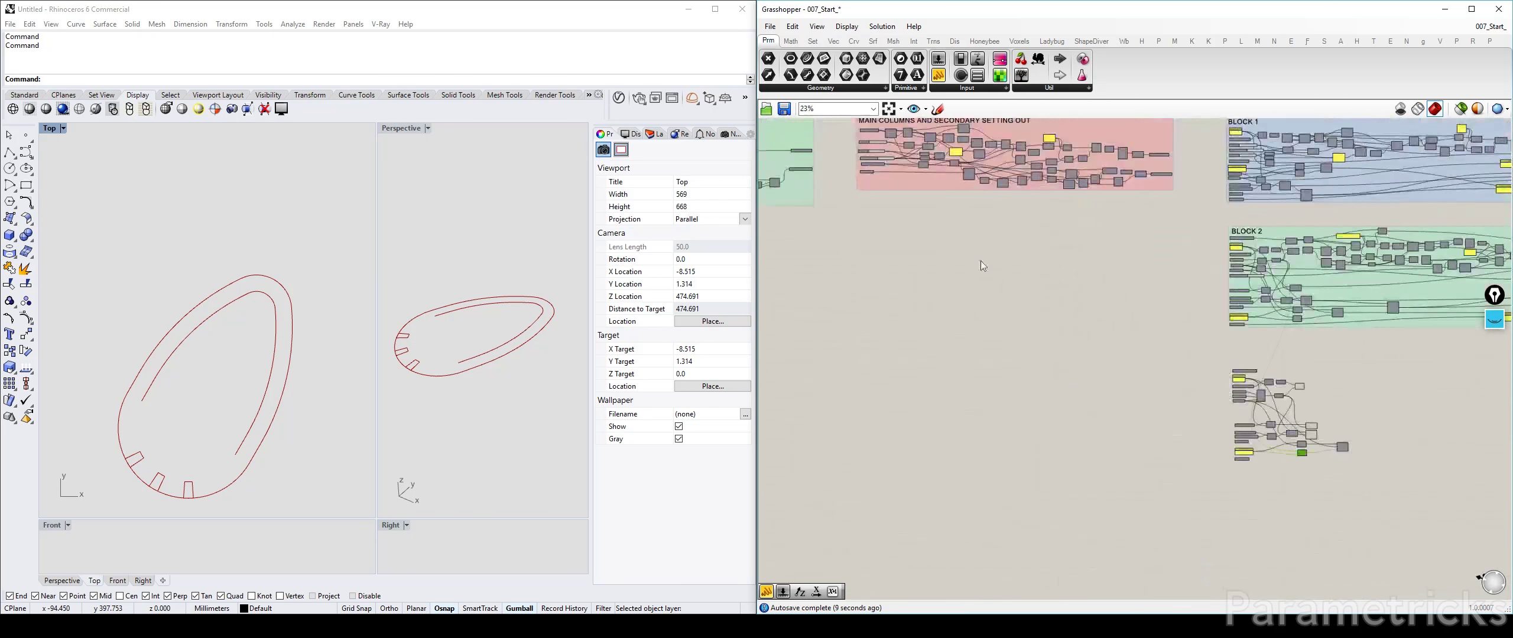
scroll(1109, 262, up, 7)
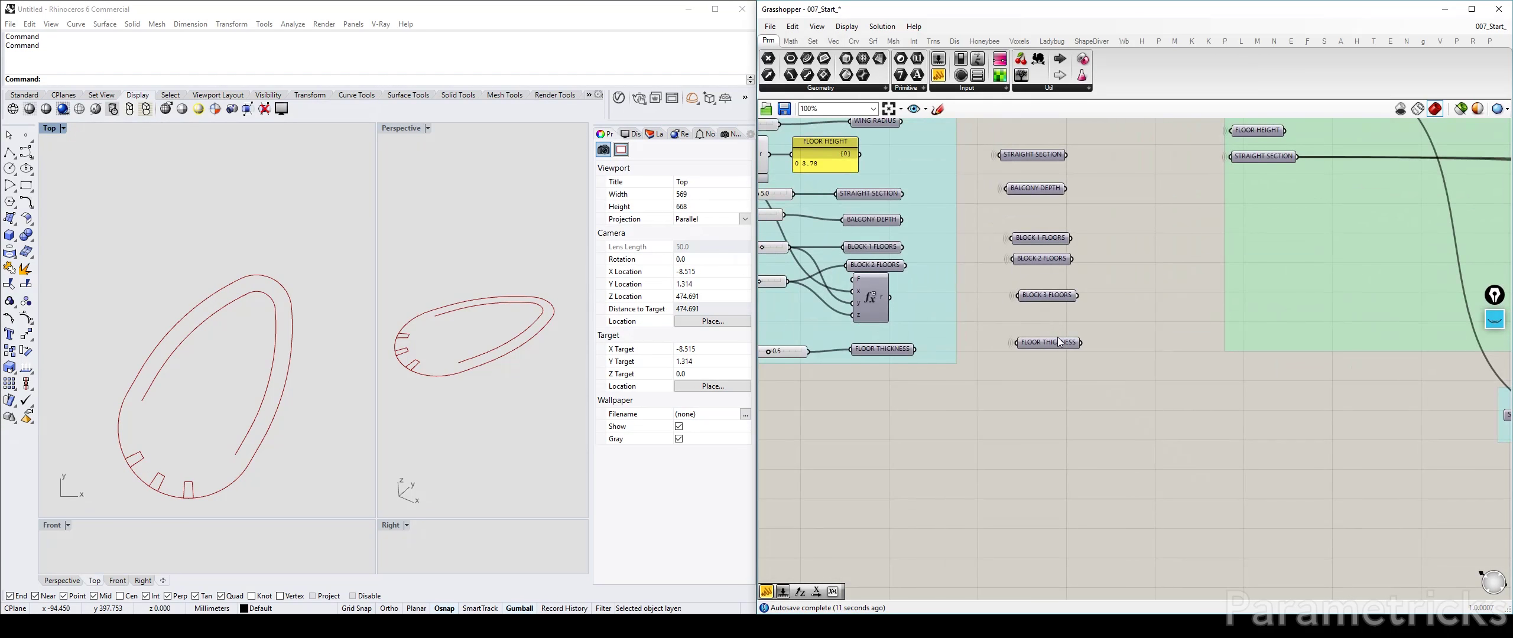
click(1050, 295)
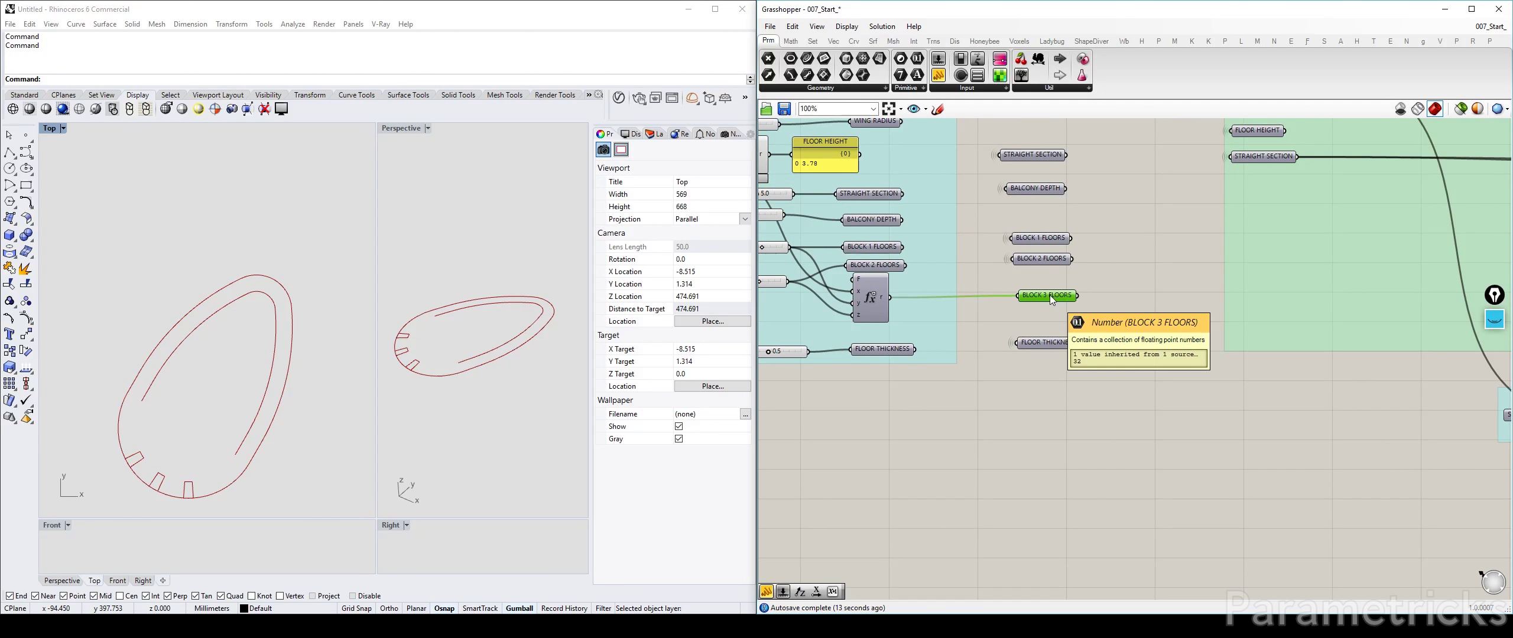
scroll(1050, 295, down, 4)
right_drag(1264, 347, 845, 272)
right_drag(1364, 283, 1016, 254)
right_drag(1304, 274, 1028, 142)
scroll(942, 300, up, 3)
scroll(895, 254, up, 3)
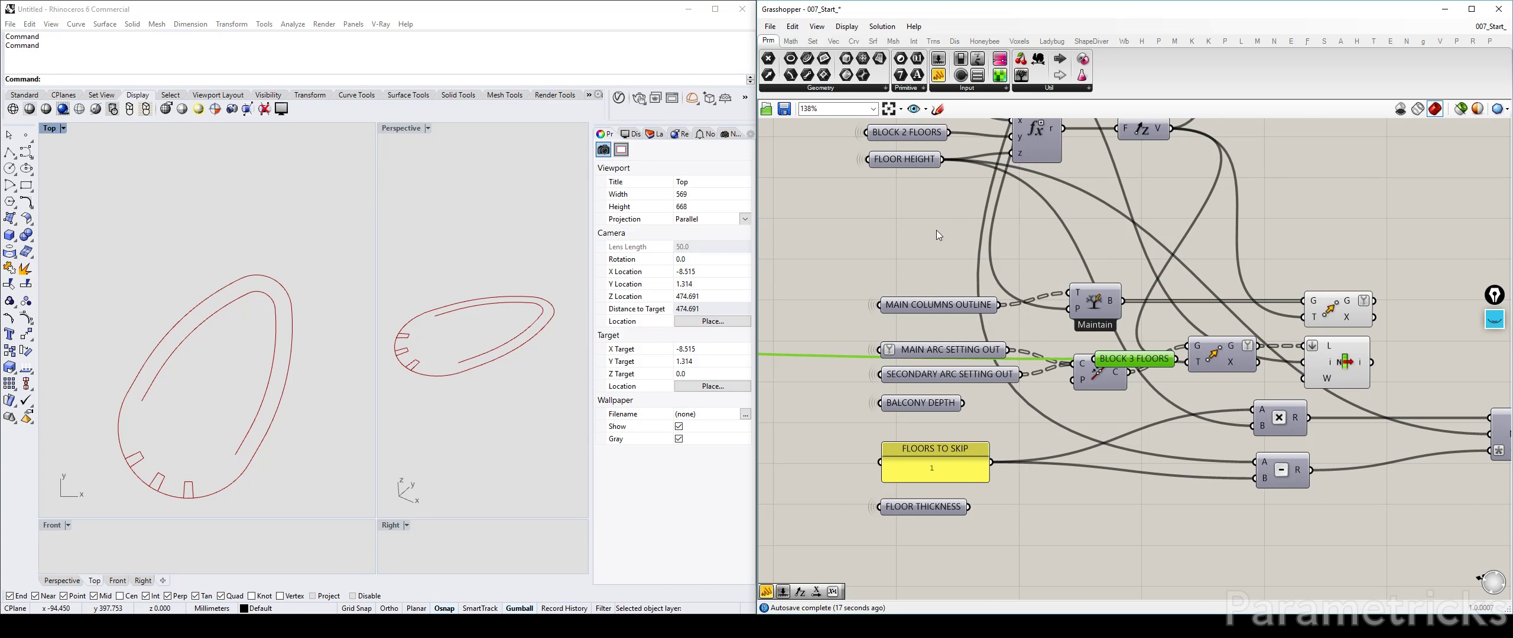
drag(1131, 363, 900, 195)
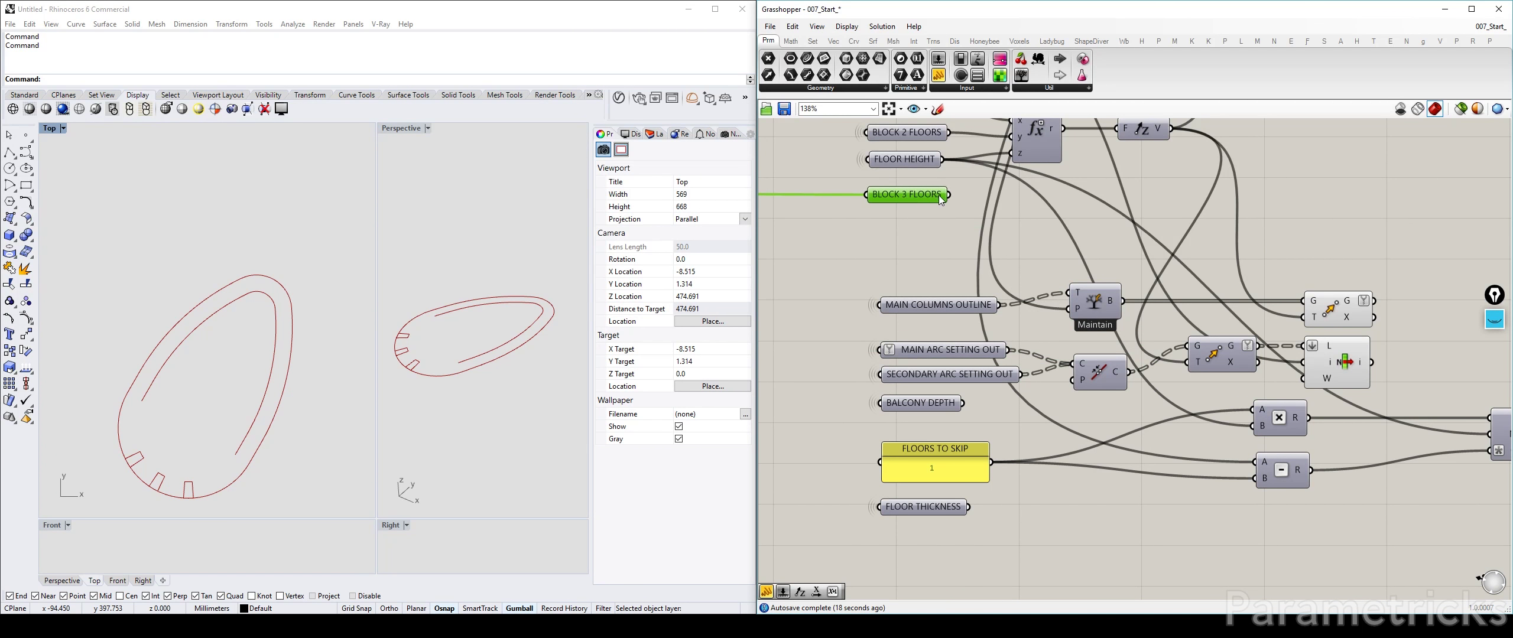
Feed BLOCK 3 FLOORS into the A input of the Subtraction after FLOORS TO SKIP
drag(1102, 258, 1488, 433)
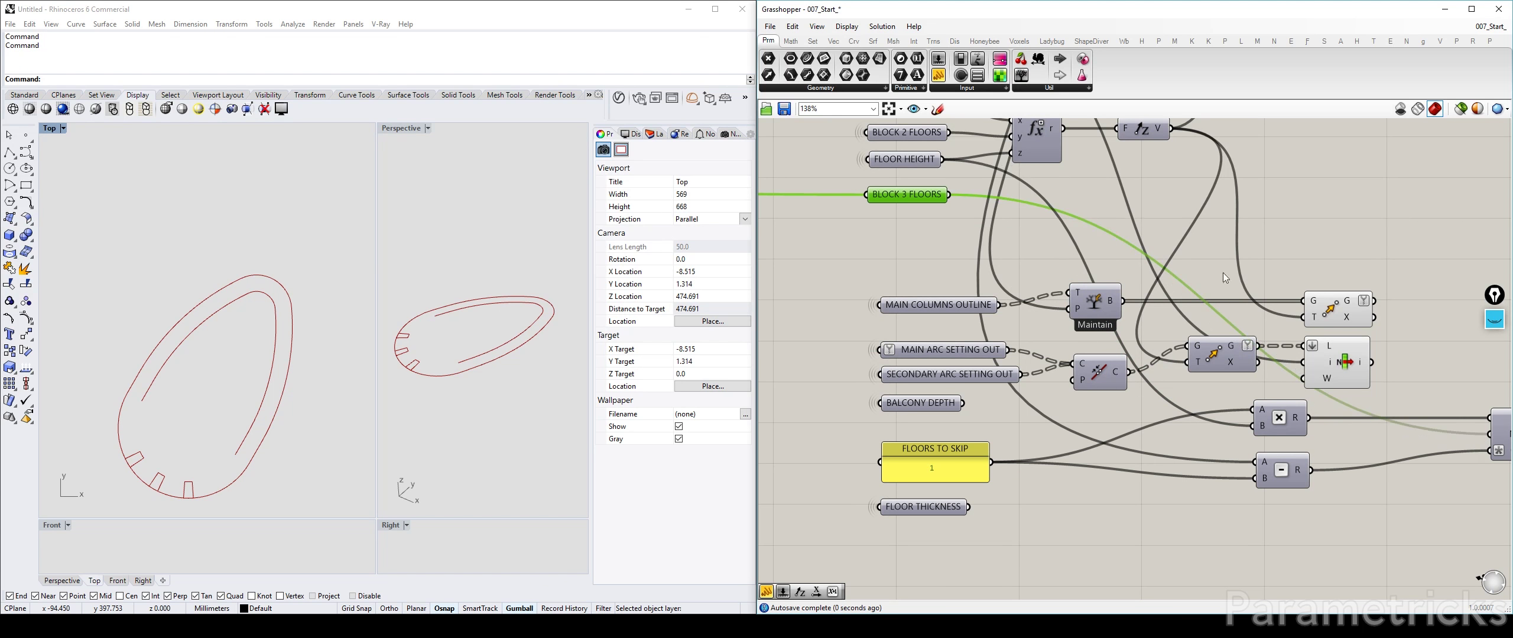
scroll(1182, 295, down, 3)
scroll(1141, 322, up, 3)
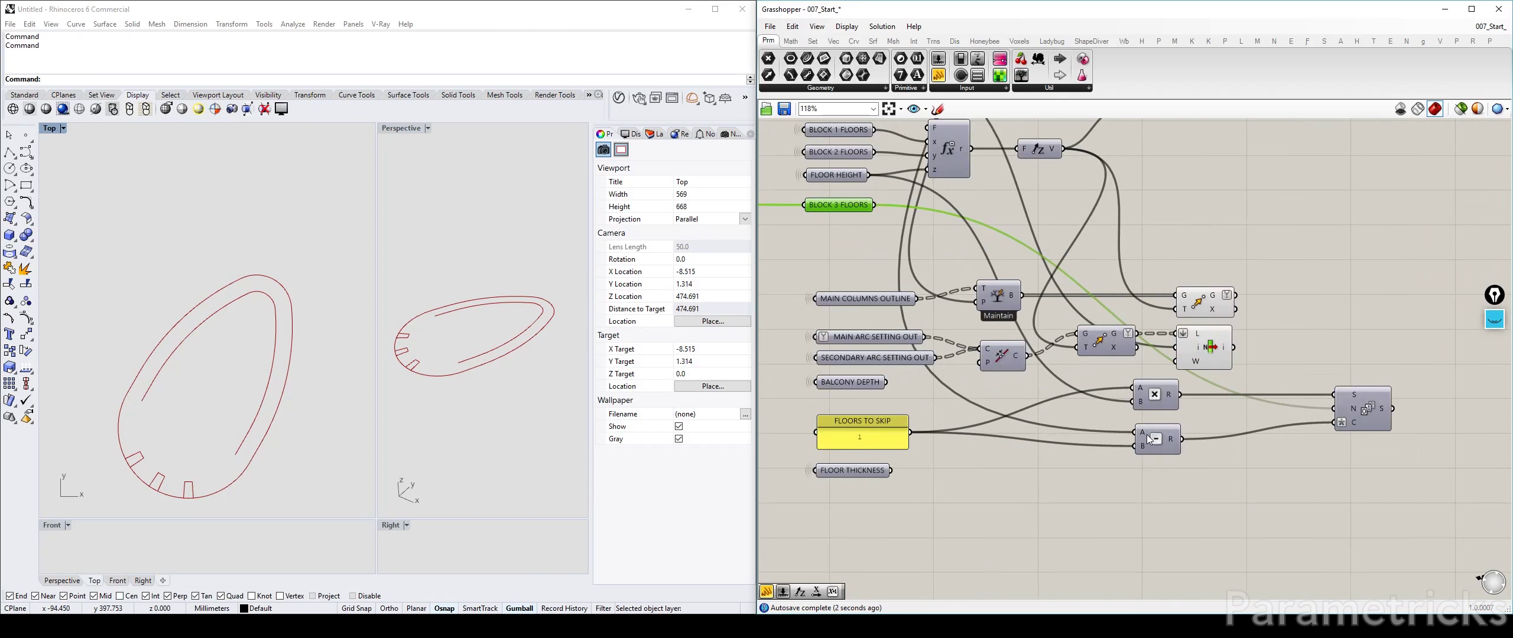
mouse_move(1356, 415)
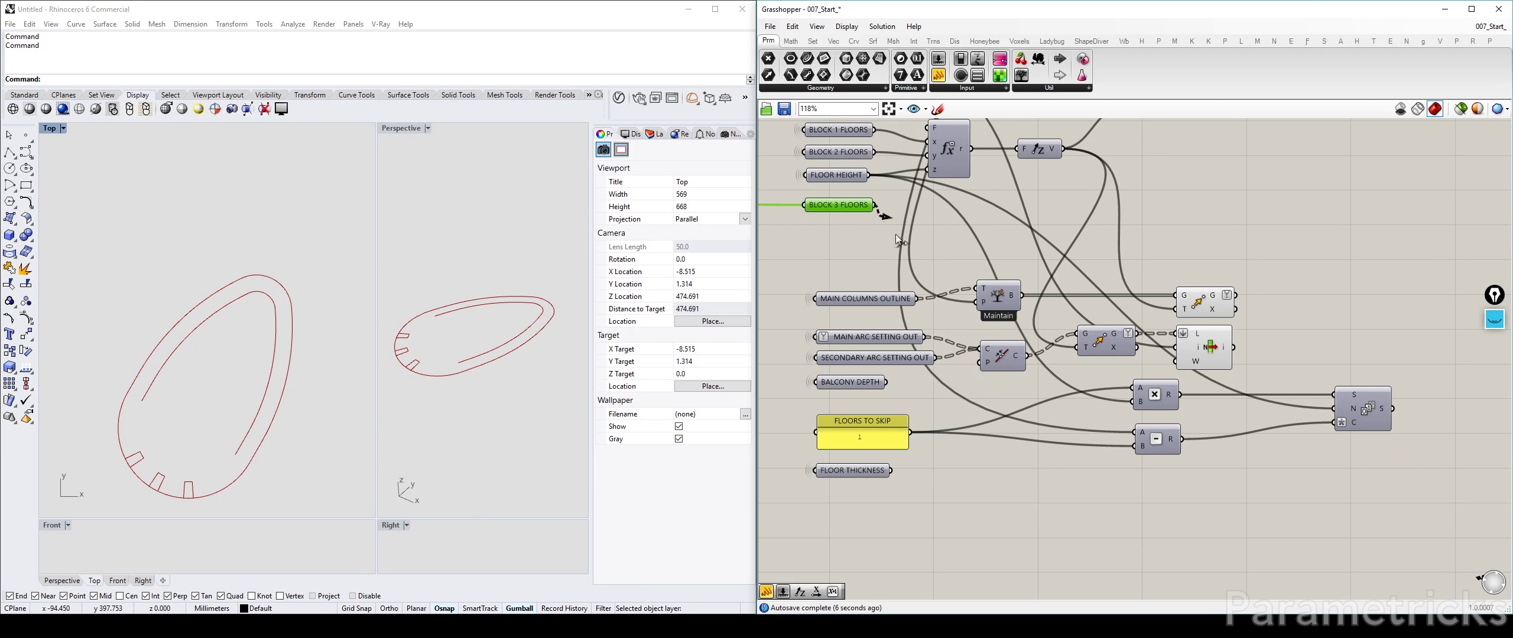
drag(896, 235, 1133, 433)
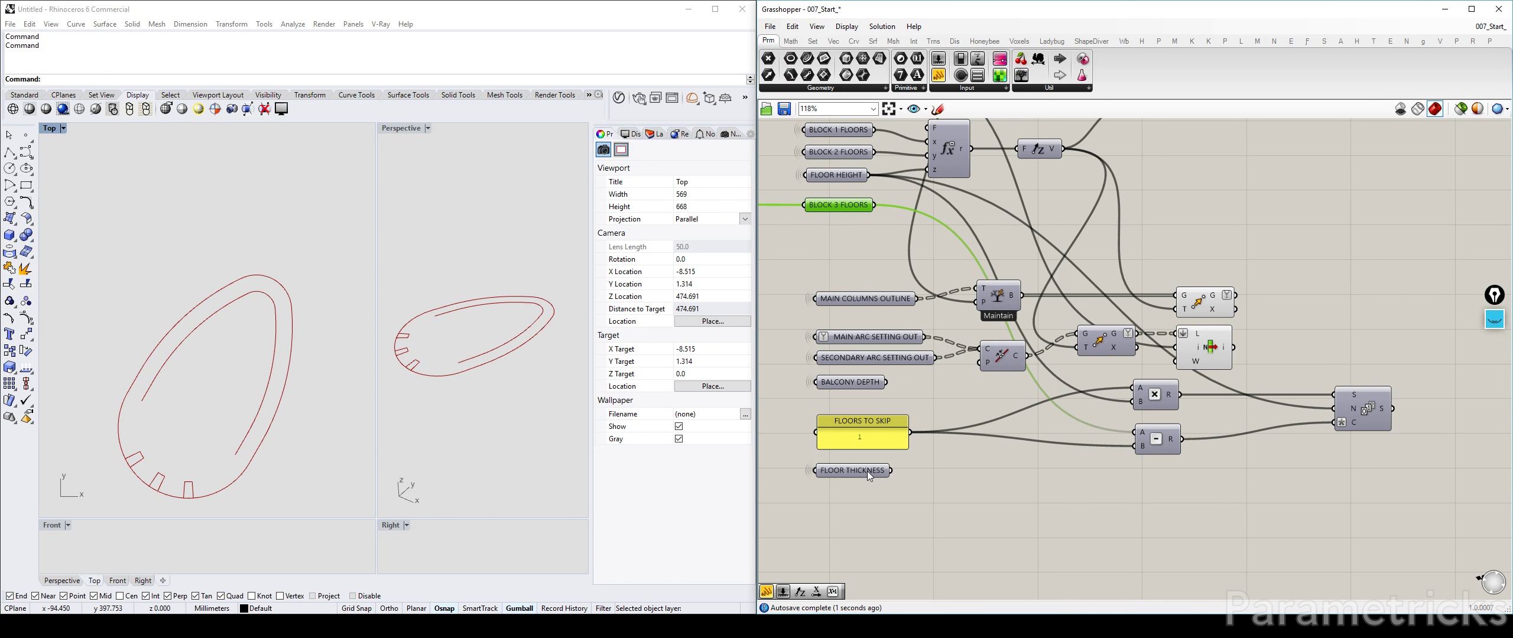
Move BALCONY DEPTH below FLOOR THICKNESS and shift FLOORS TO SKIP and both parameters up under the arc setting out inputs
mouse_move(867, 471)
mouse_down()
mouse_move(857, 489)
mouse_move(865, 467)
mouse_up()
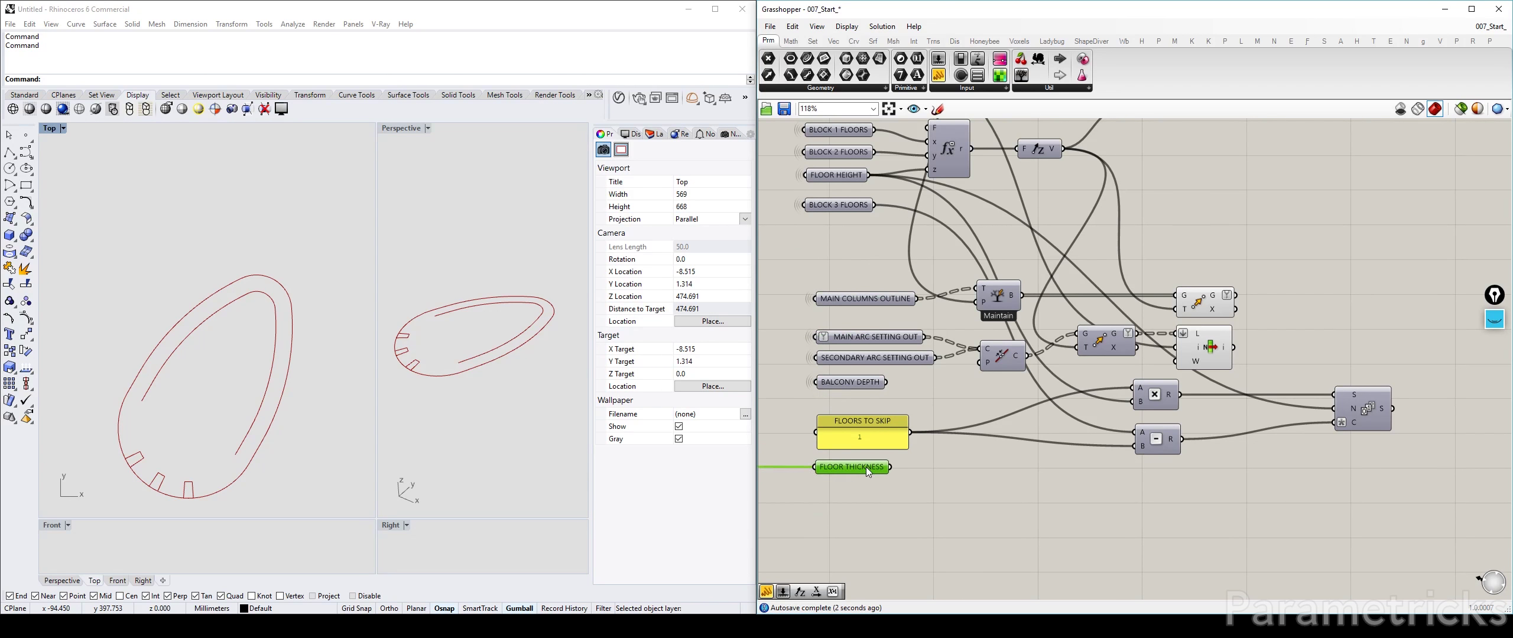
click(1003, 498)
drag(857, 384, 863, 498)
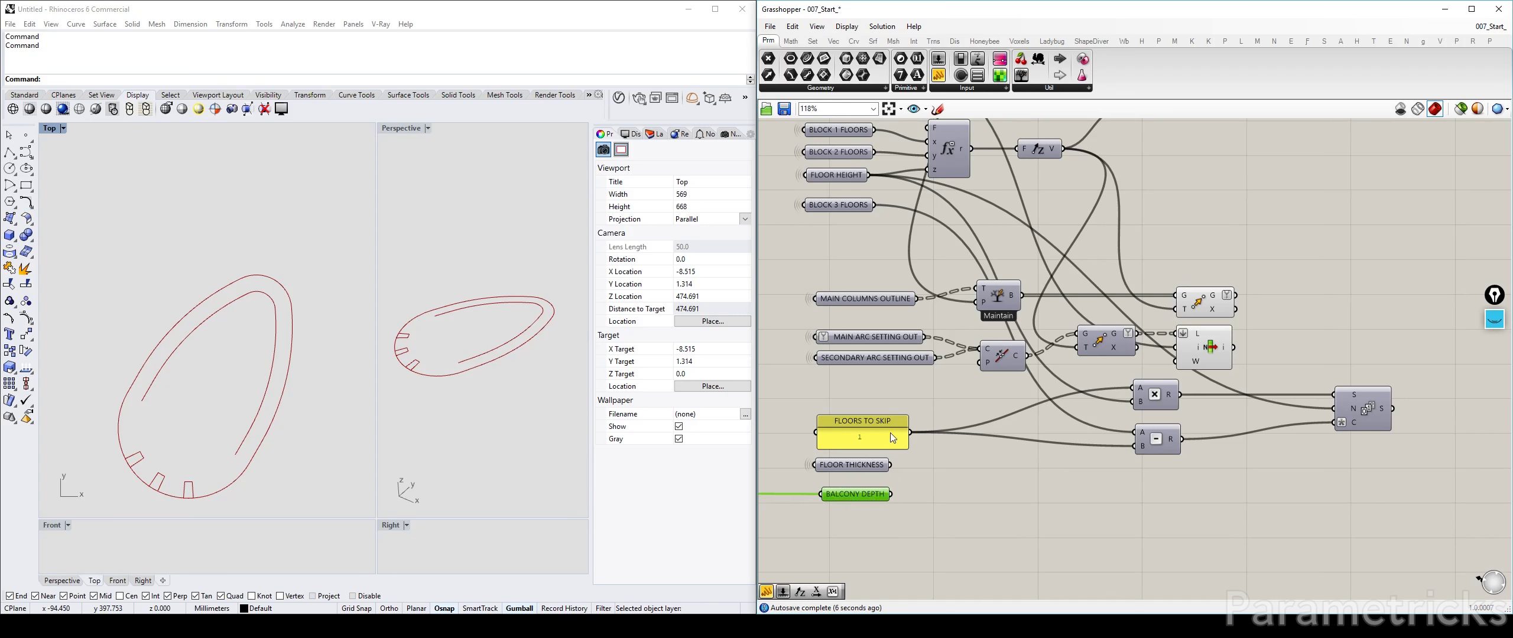
drag(898, 429, 904, 389)
drag(856, 458, 860, 425)
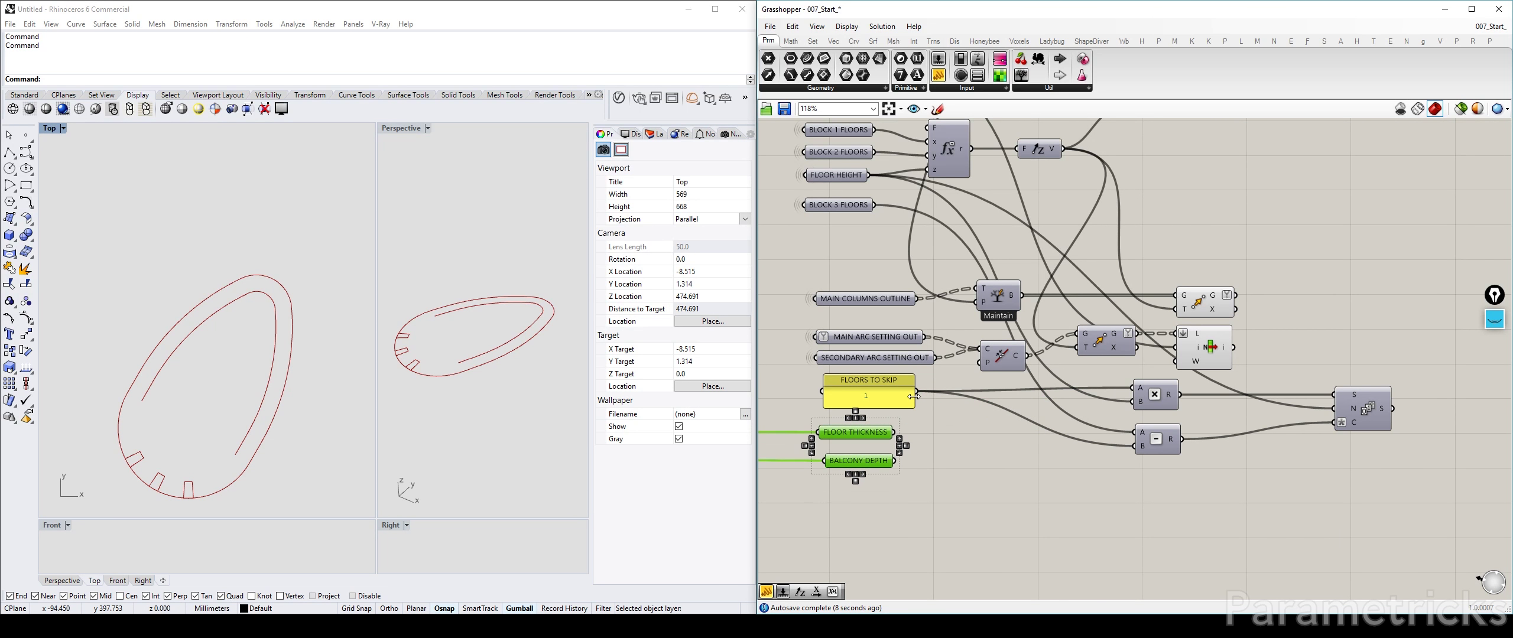
click(1089, 213)
Turn on the preview of BLOCK 2 SECONDARY COLUMNS and compare the columns with the raised secondary arcs
right_drag(1135, 160, 1046, 320)
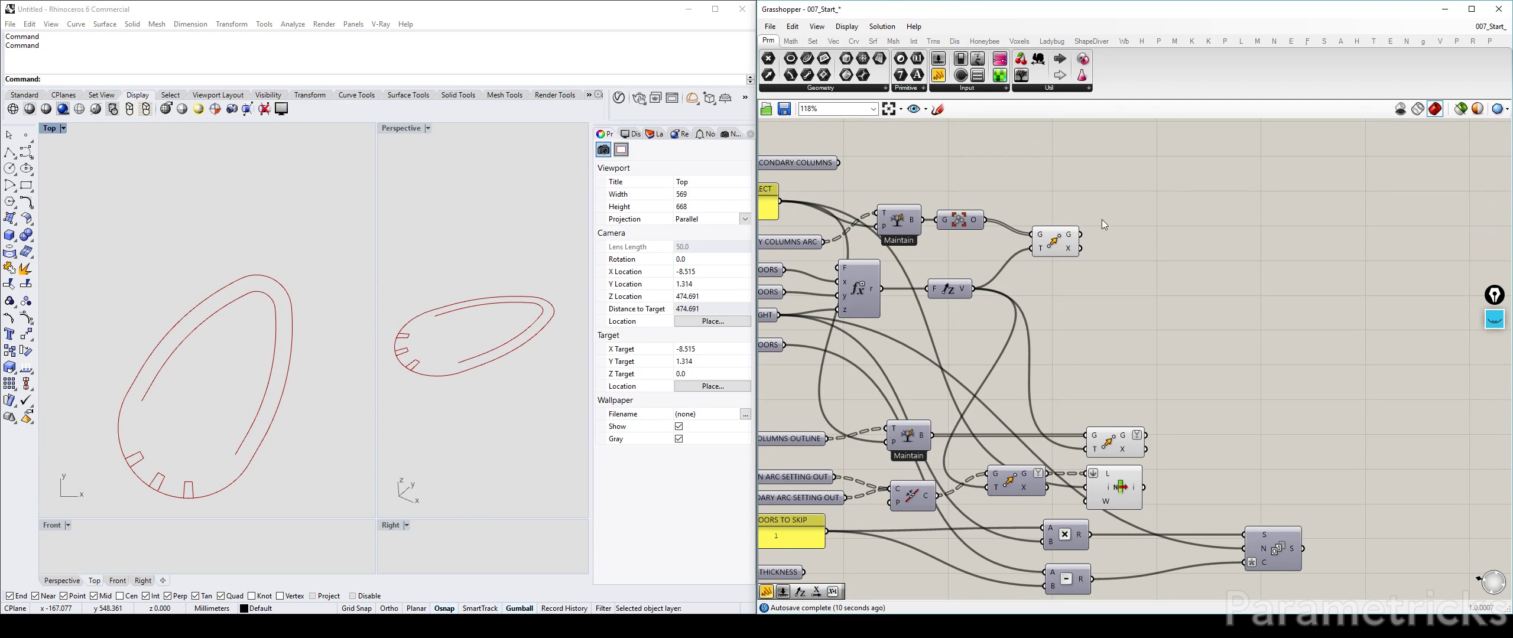
right_drag(1101, 219, 1087, 296)
scroll(1070, 275, down, 3)
scroll(944, 249, up, 3)
click(889, 257)
click(1002, 235)
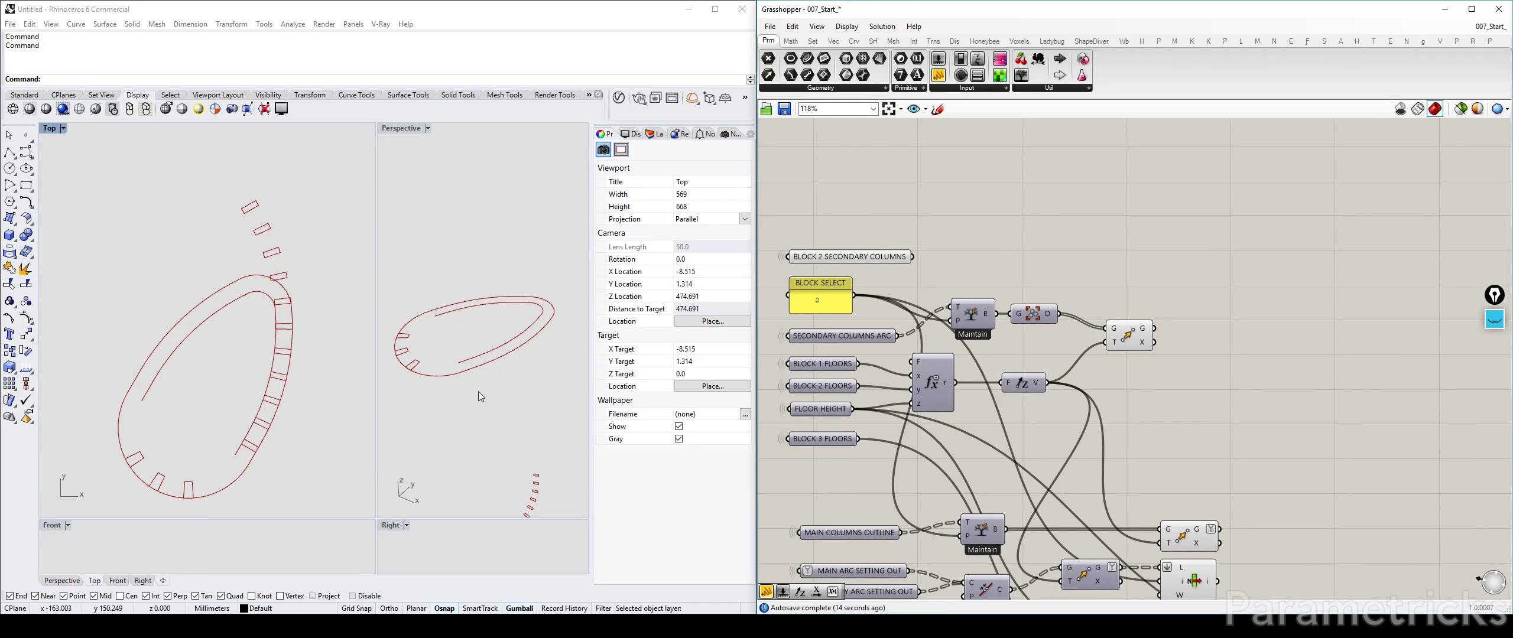
right_drag(478, 392, 491, 373)
scroll(494, 373, down, 2)
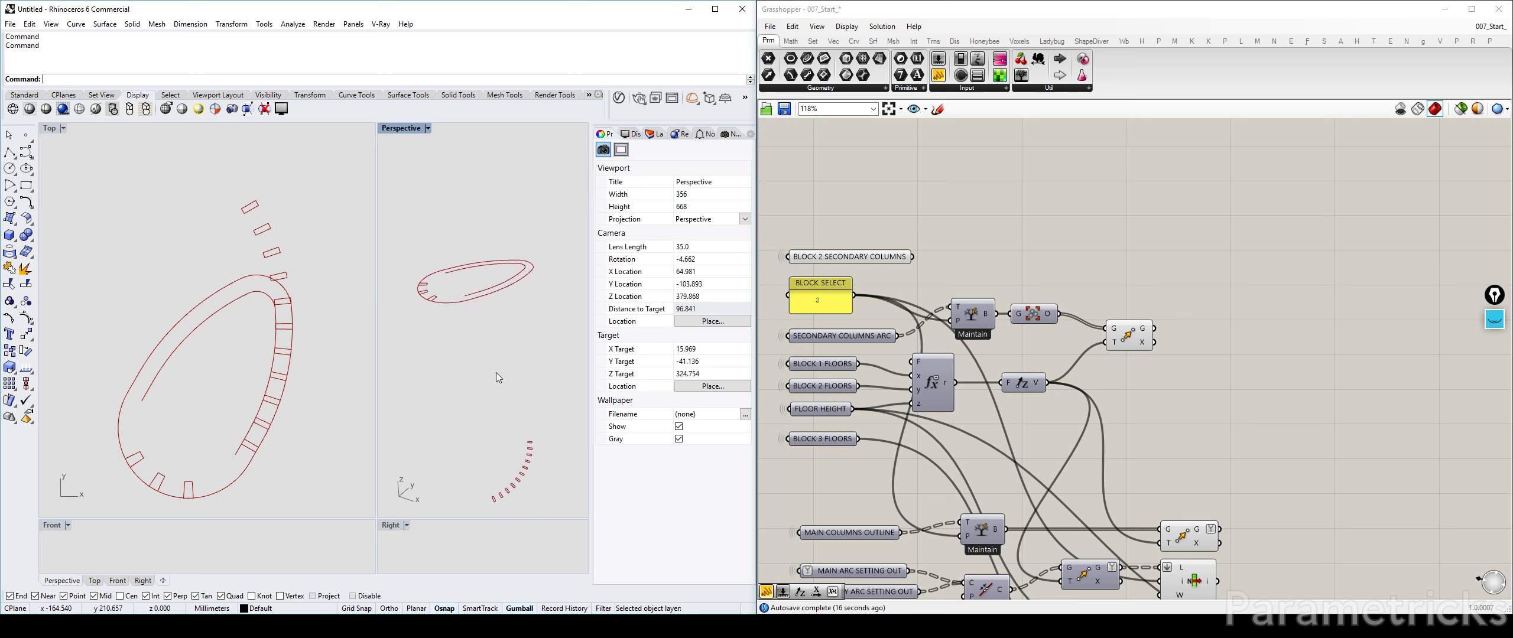
click(866, 261)
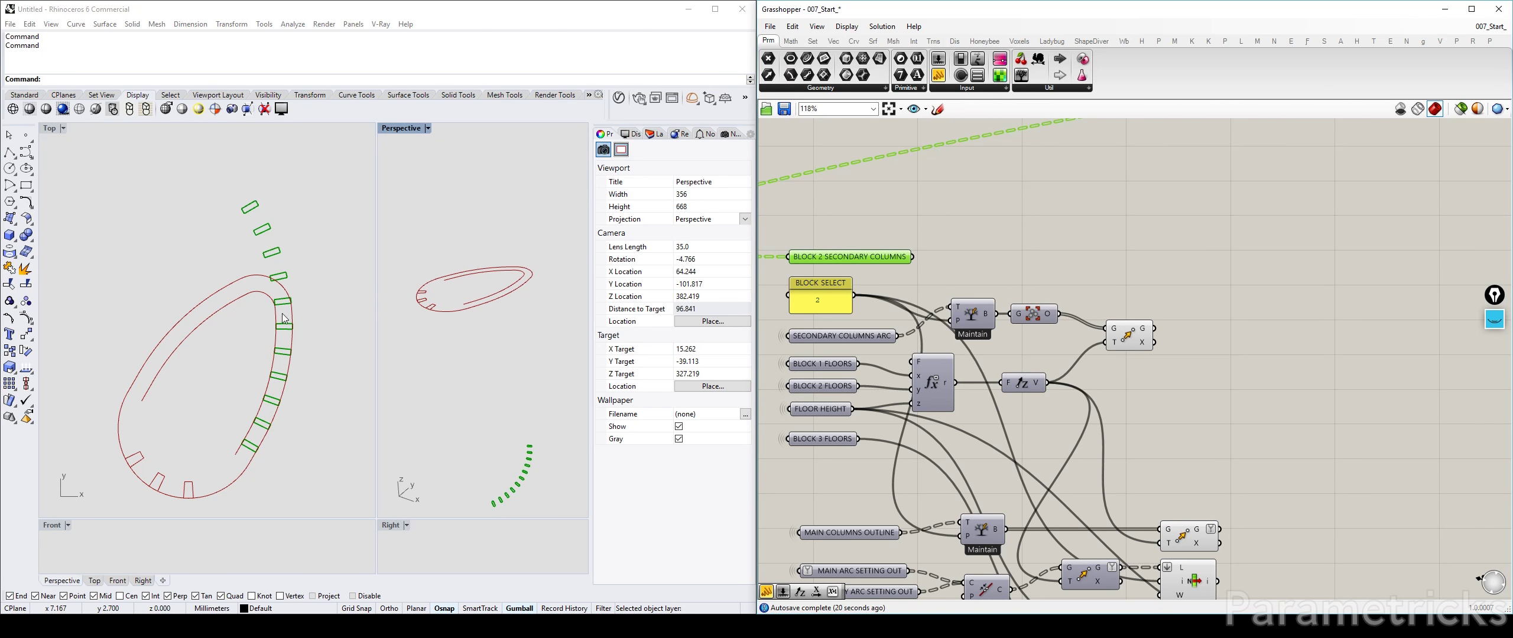
click(1025, 228)
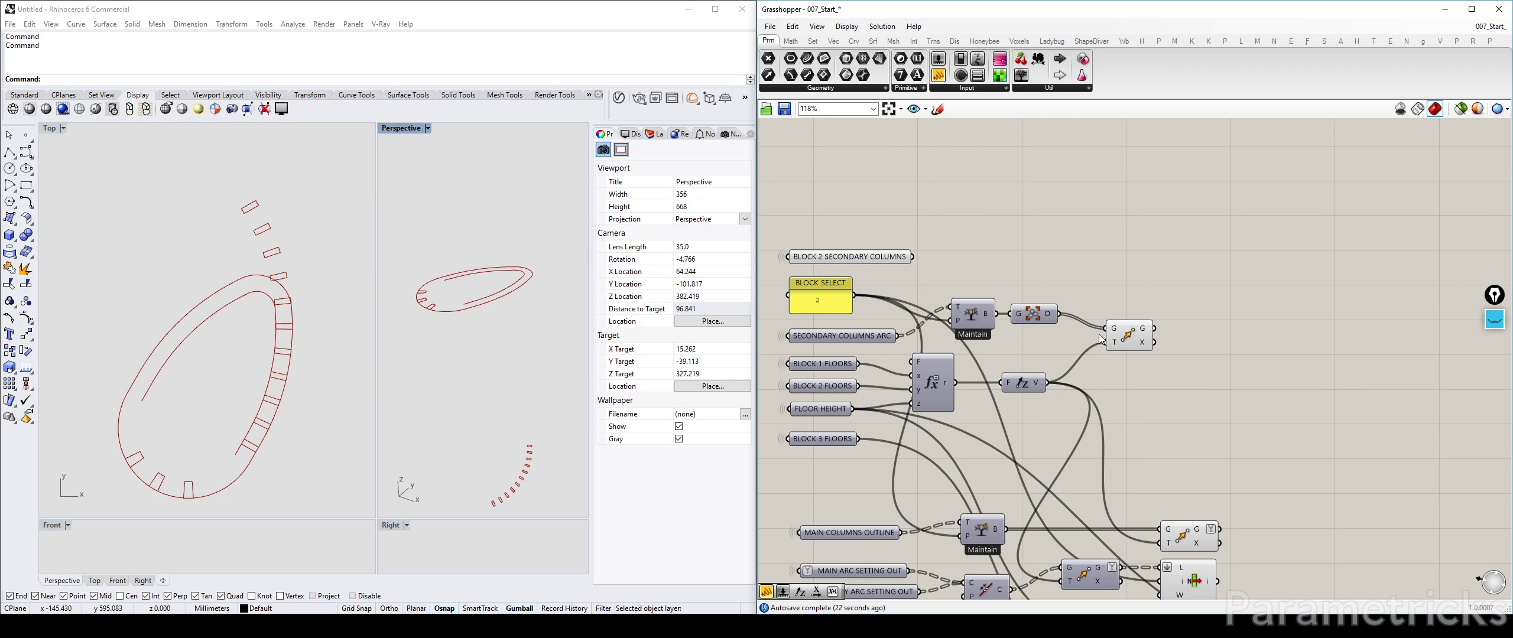
click(1126, 336)
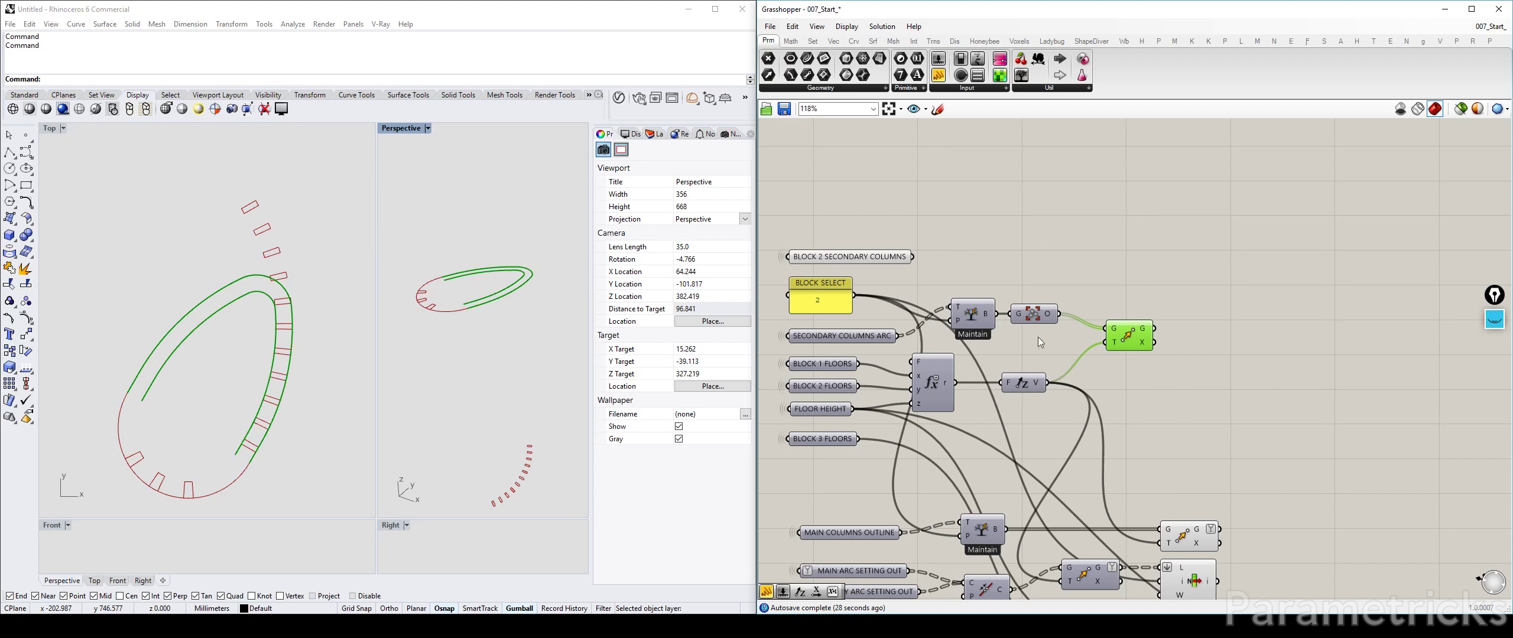
Add an XY Plane component below the secondary arcs Move and feed the Unit Z vector into its origin
double_click(1058, 214)
text(xy)
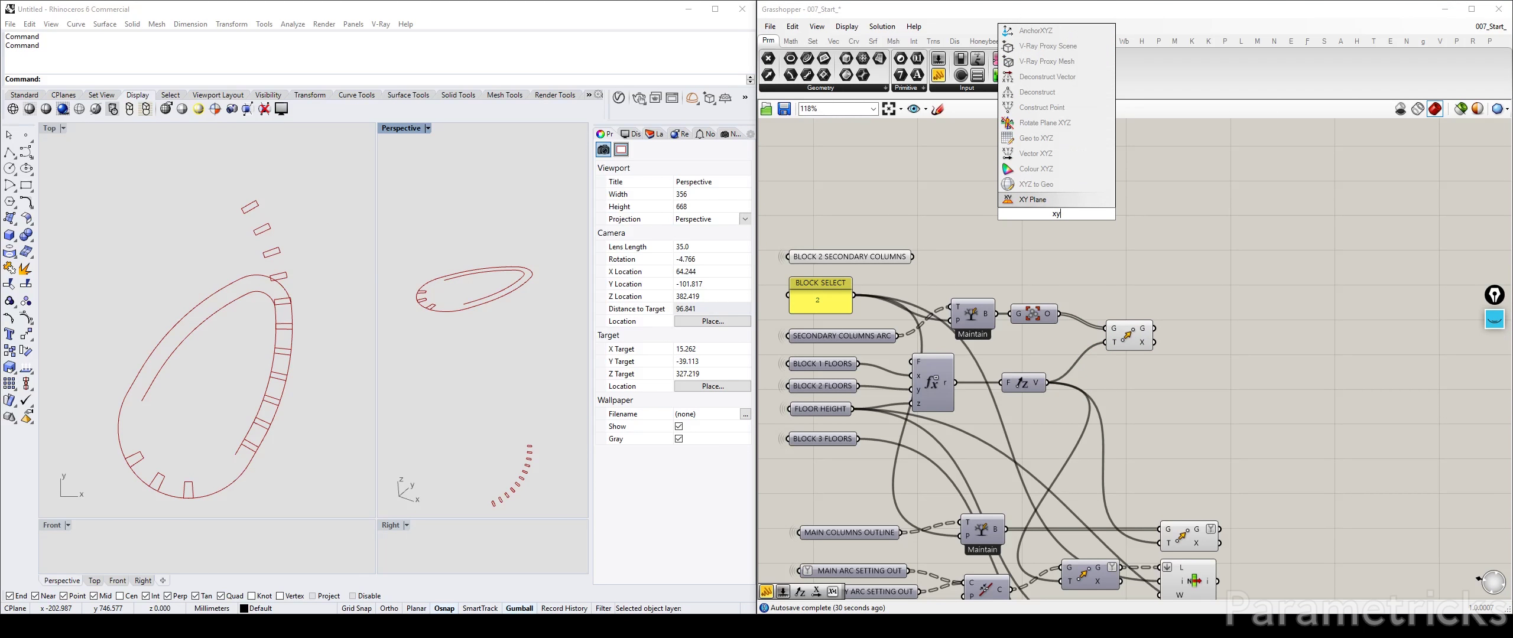
key(Return)
drag(1058, 214, 1115, 431)
drag(1106, 392, 1122, 391)
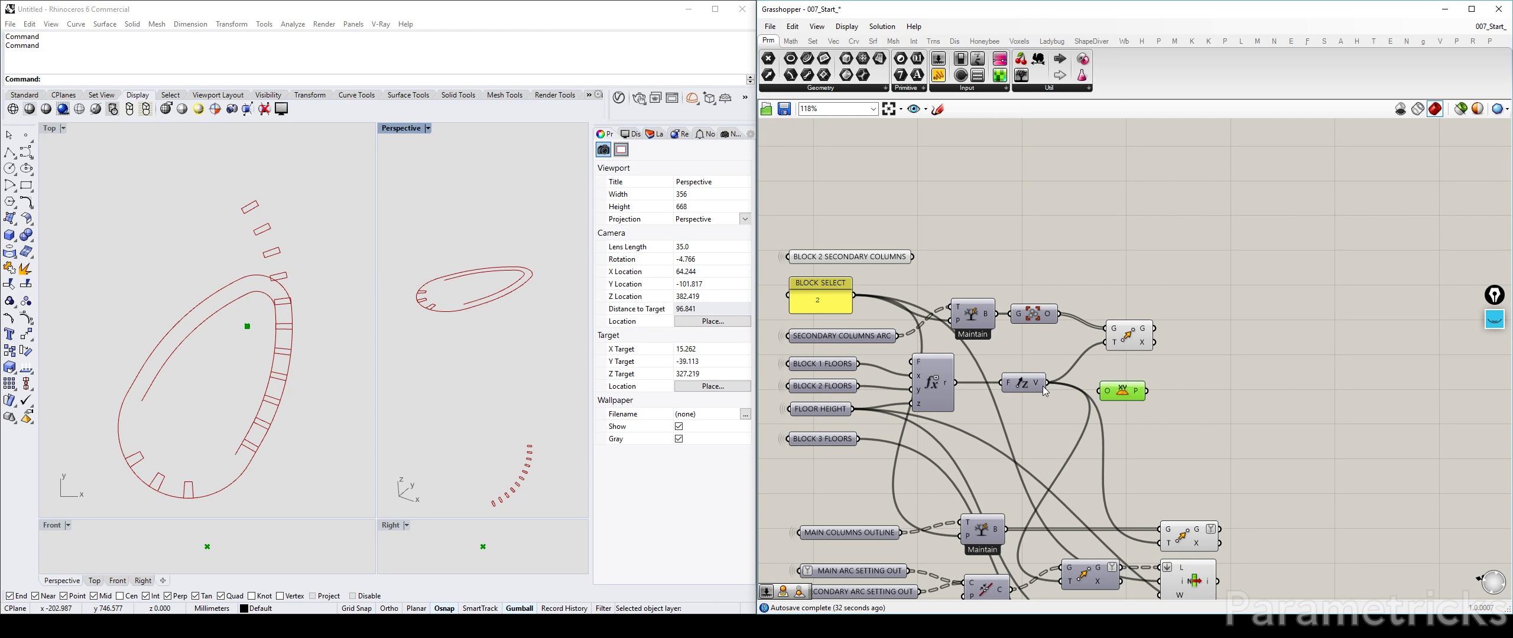
drag(1028, 383, 1000, 383)
right_drag(1046, 455, 981, 307)
right_drag(978, 231, 972, 339)
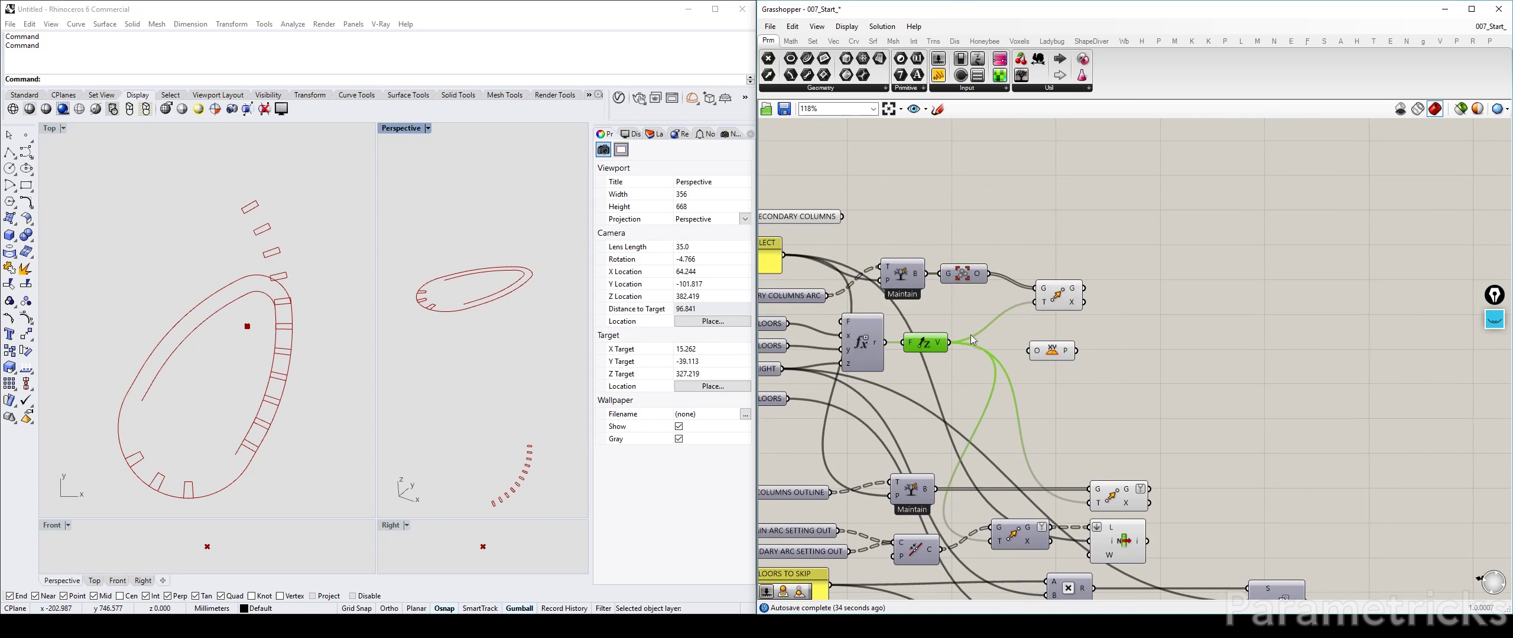
drag(947, 348, 1054, 347)
Align the secondary arcs Move with the XY Plane component and check the plane's location in the model
click(1062, 292)
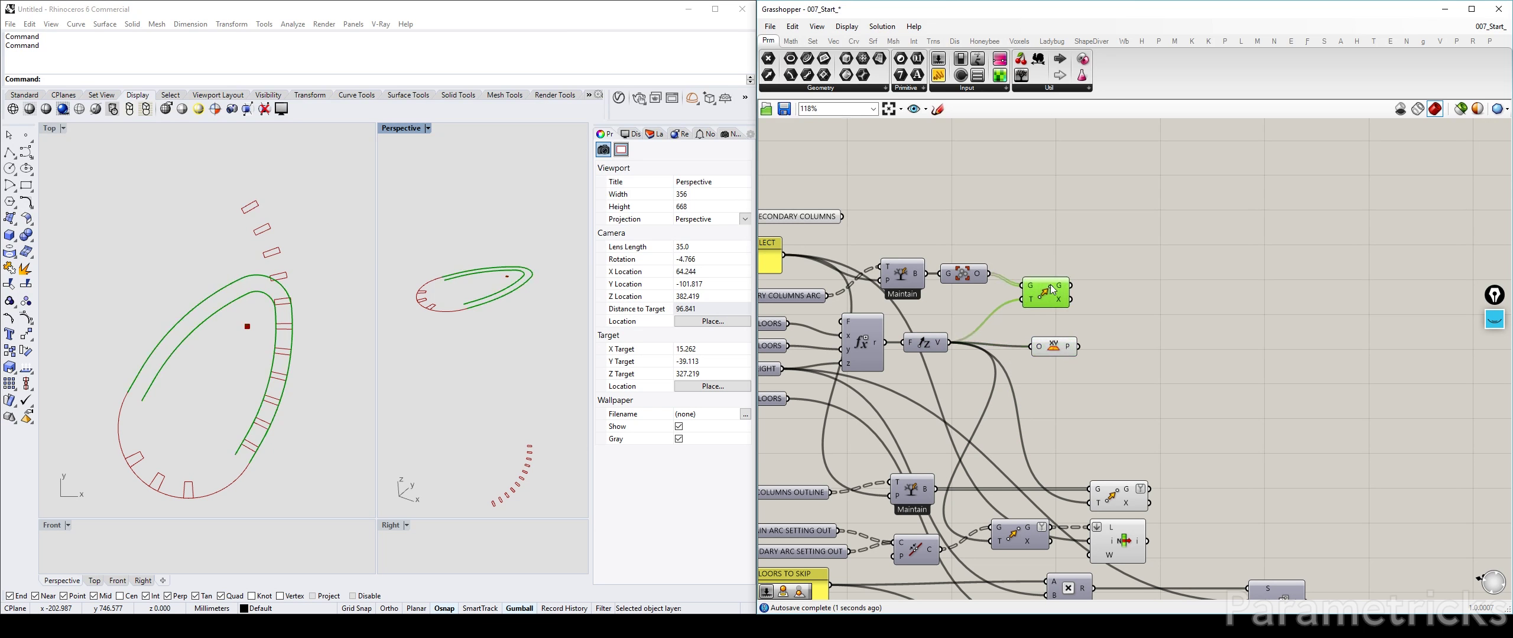
right_drag(1083, 273, 1223, 290)
click(1194, 362)
drag(1193, 361, 1191, 354)
double_click(1162, 217)
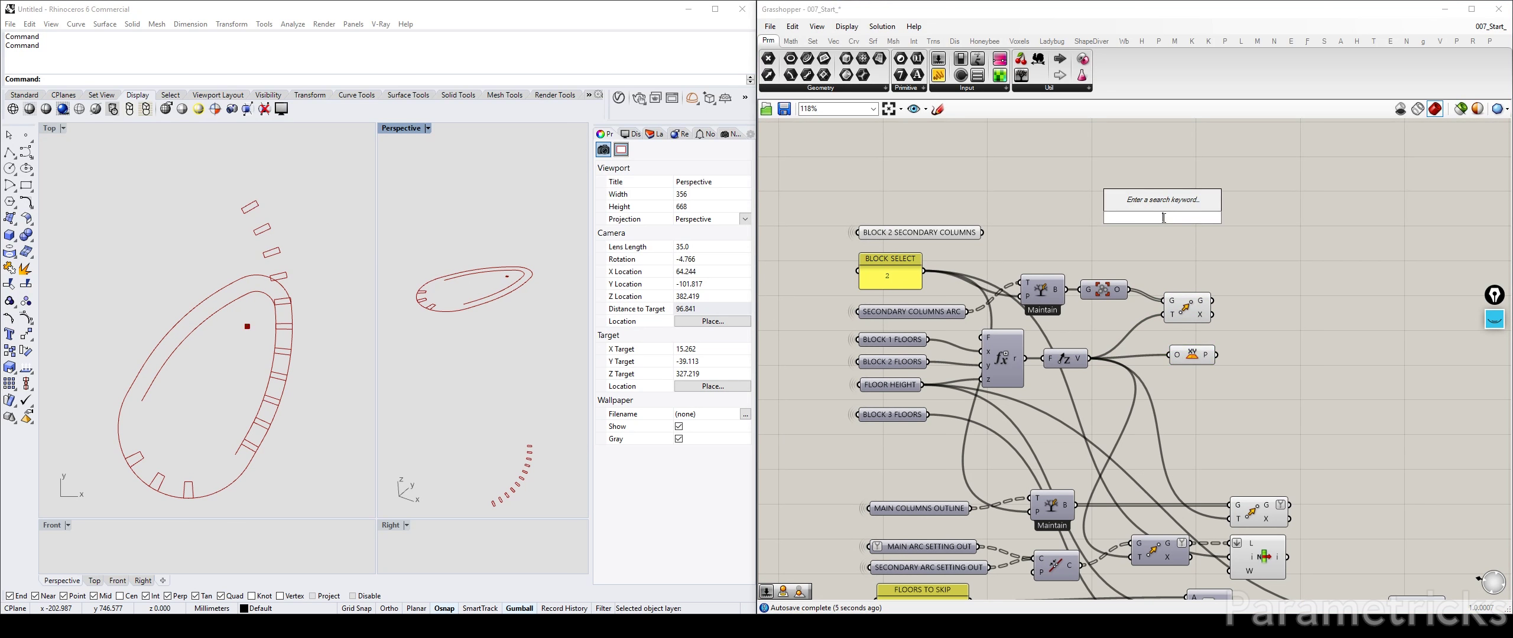
click(1206, 356)
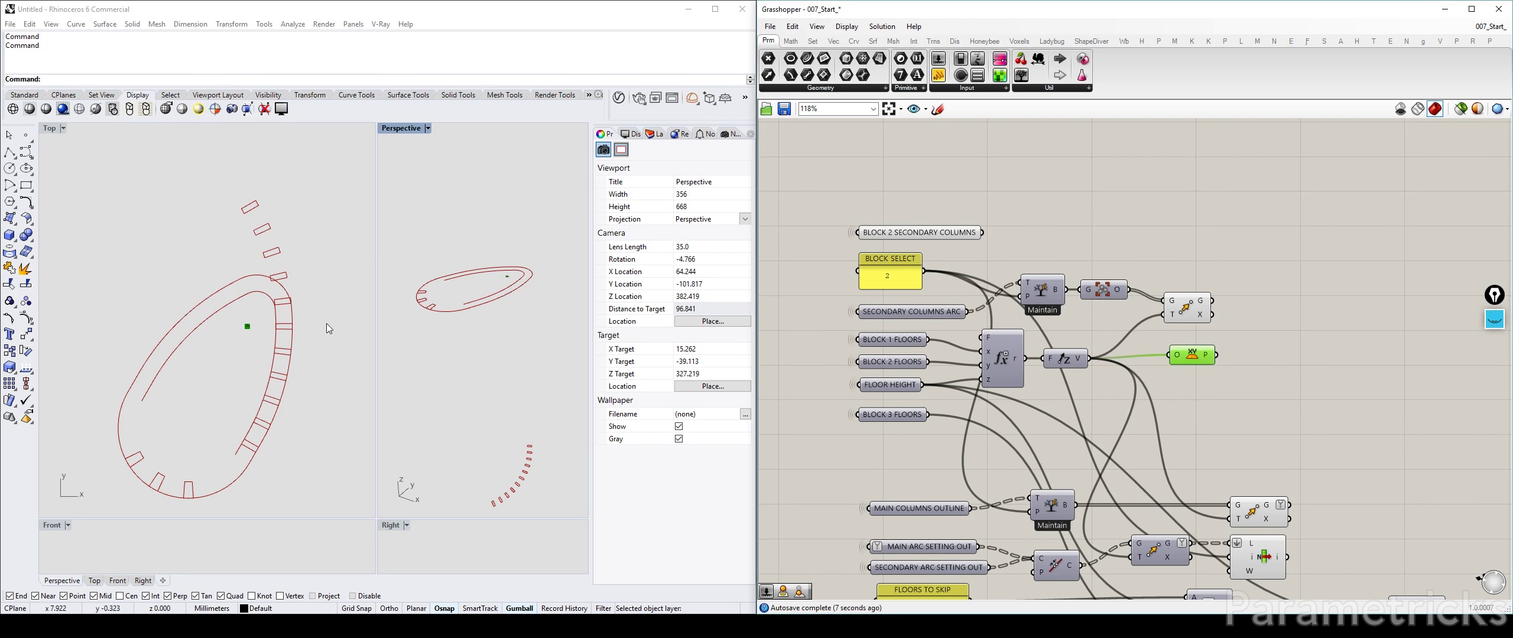
Add a Project transform component above the Move and feed BLOCK 2 SECONDARY COLUMNS into its geometry input
double_click(1176, 192)
text(project)
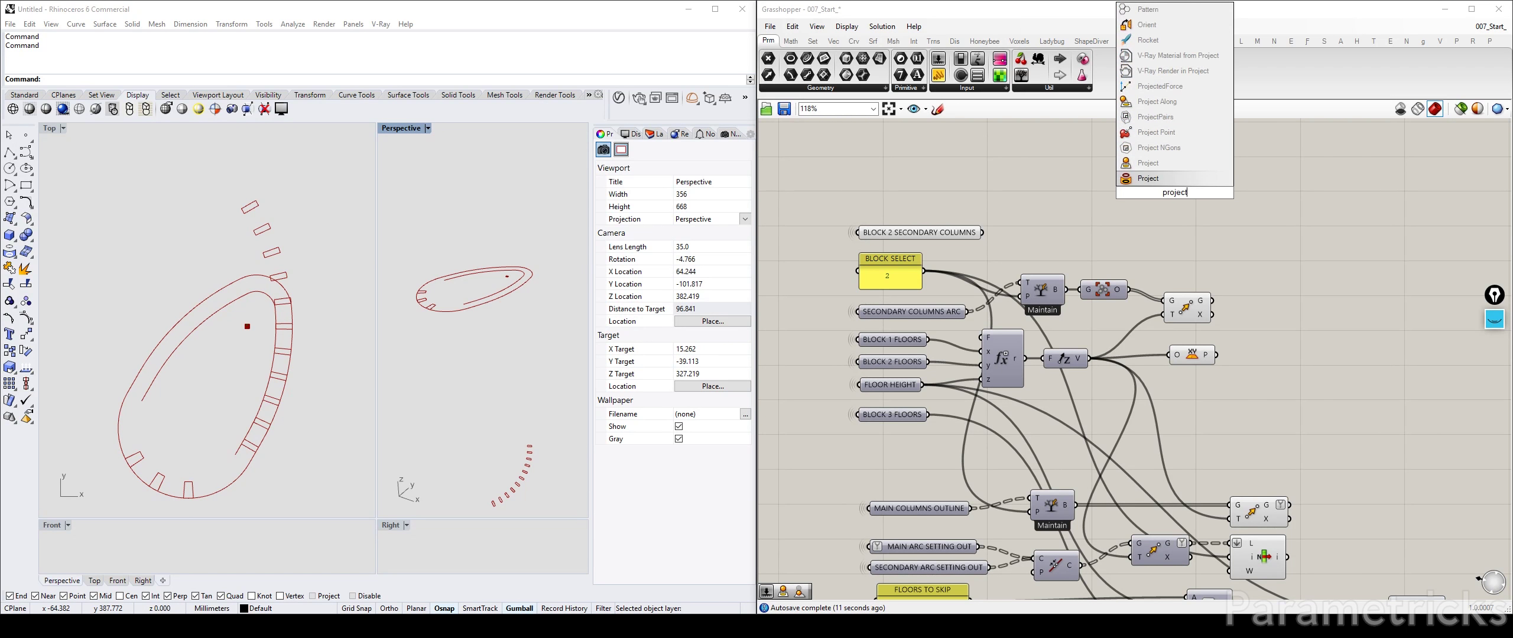
click(1165, 163)
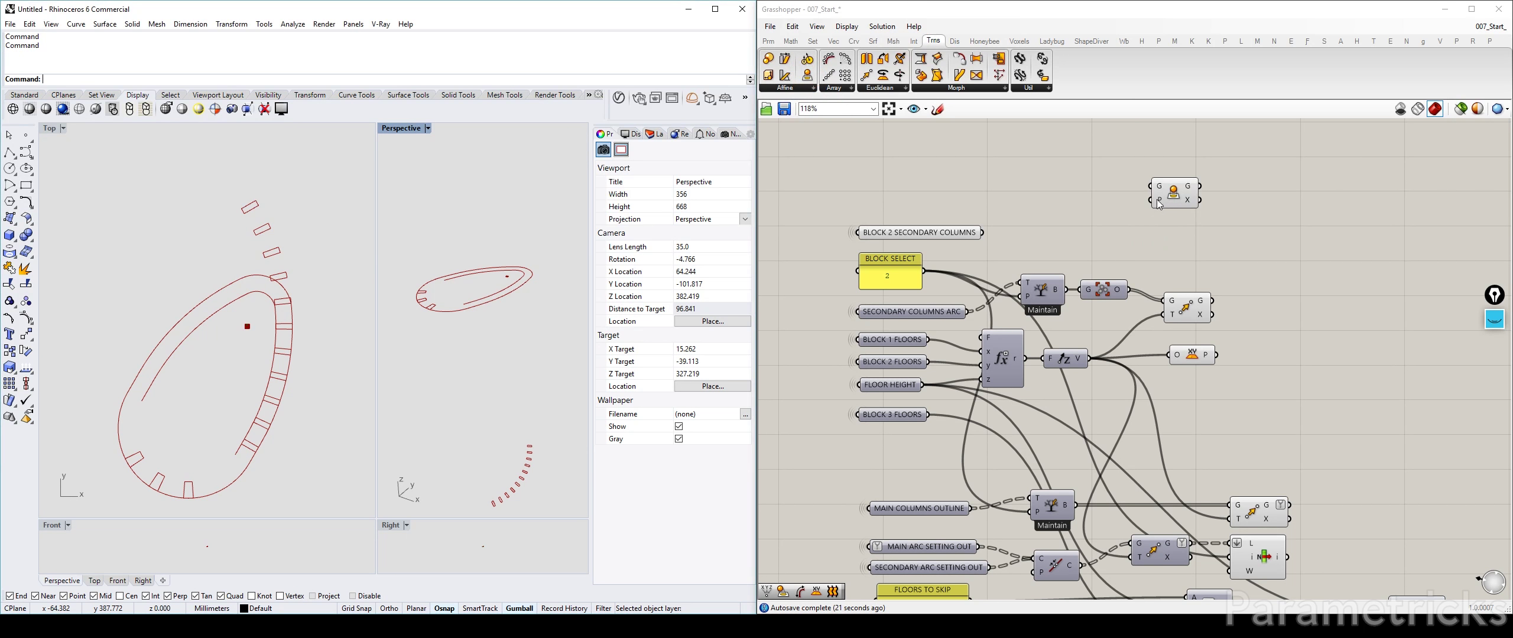
drag(1182, 196, 1199, 278)
click(786, 88)
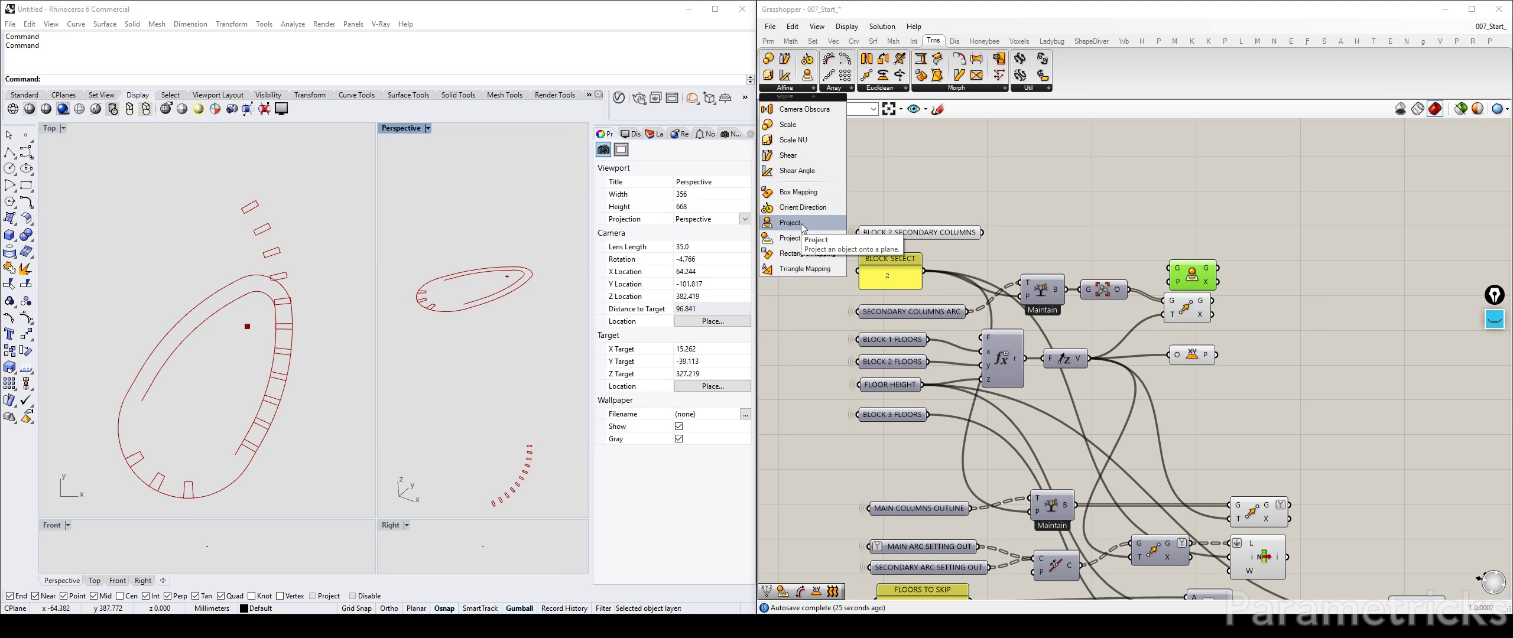
click(1052, 177)
drag(982, 232, 1168, 267)
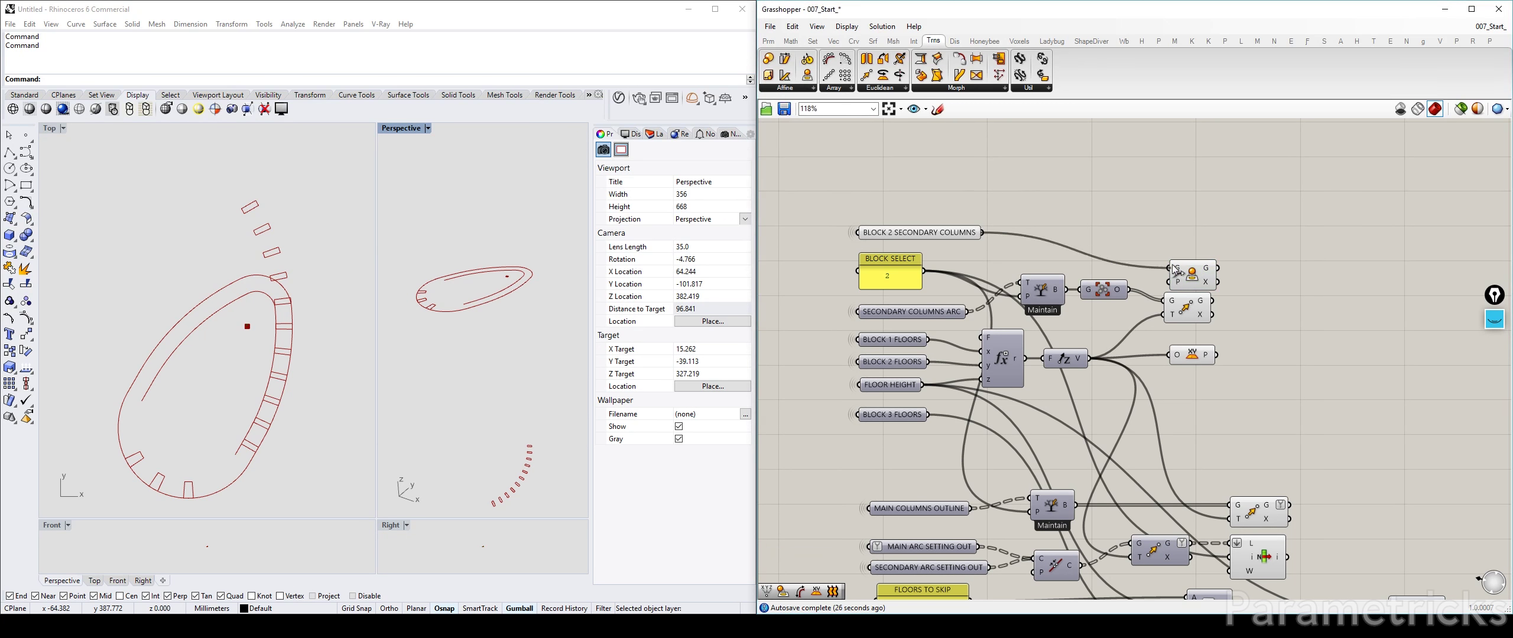
Hide the BLOCK 2 SECONDARY COLUMNS preview, feed the XY Plane into the Project component's plane input and keep Project previewed
click(916, 232)
key(ctrl+q)
right_drag(1031, 216, 797, 175)
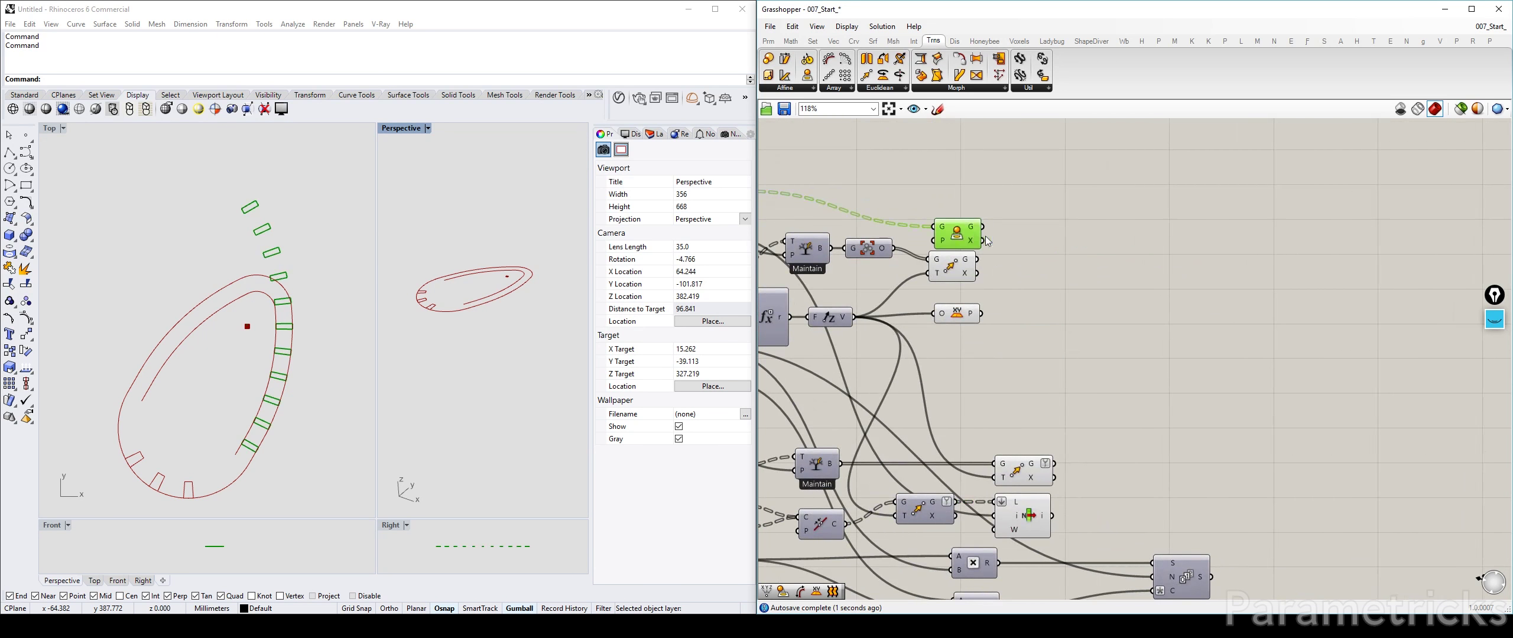
drag(958, 234, 1035, 251)
drag(990, 301, 1032, 218)
click(1041, 176)
click(1031, 219)
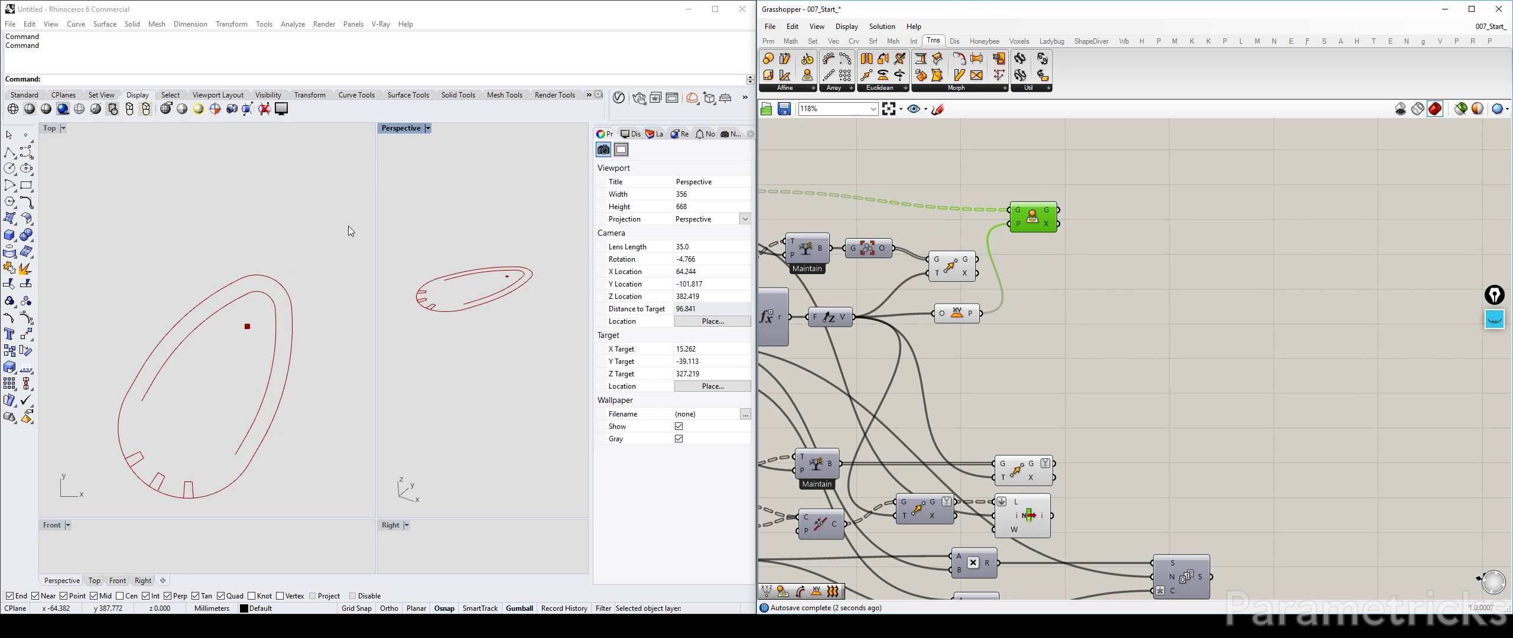
key(ctrl+q)
Compare the projected columns with the raised secondary arcs and the floor outline in the Top viewport
right_drag(986, 193, 934, 202)
click(903, 268)
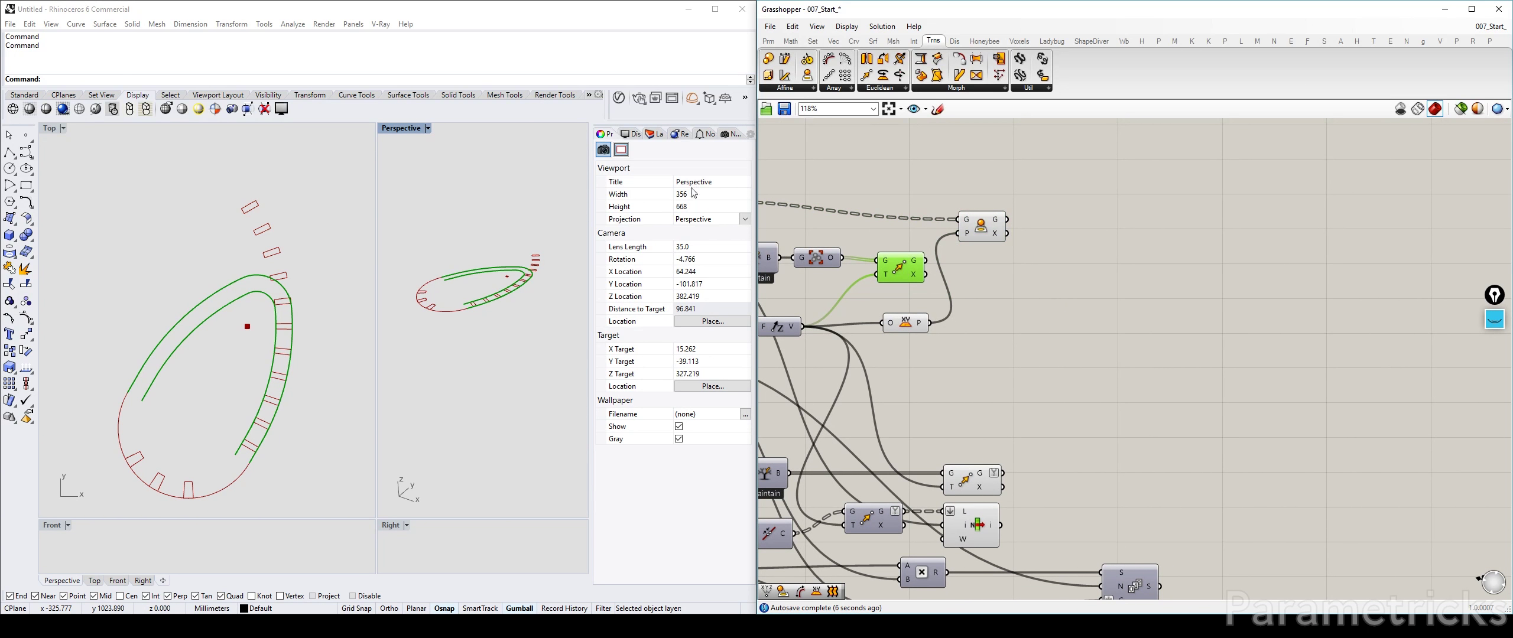
scroll(229, 459, up, 1)
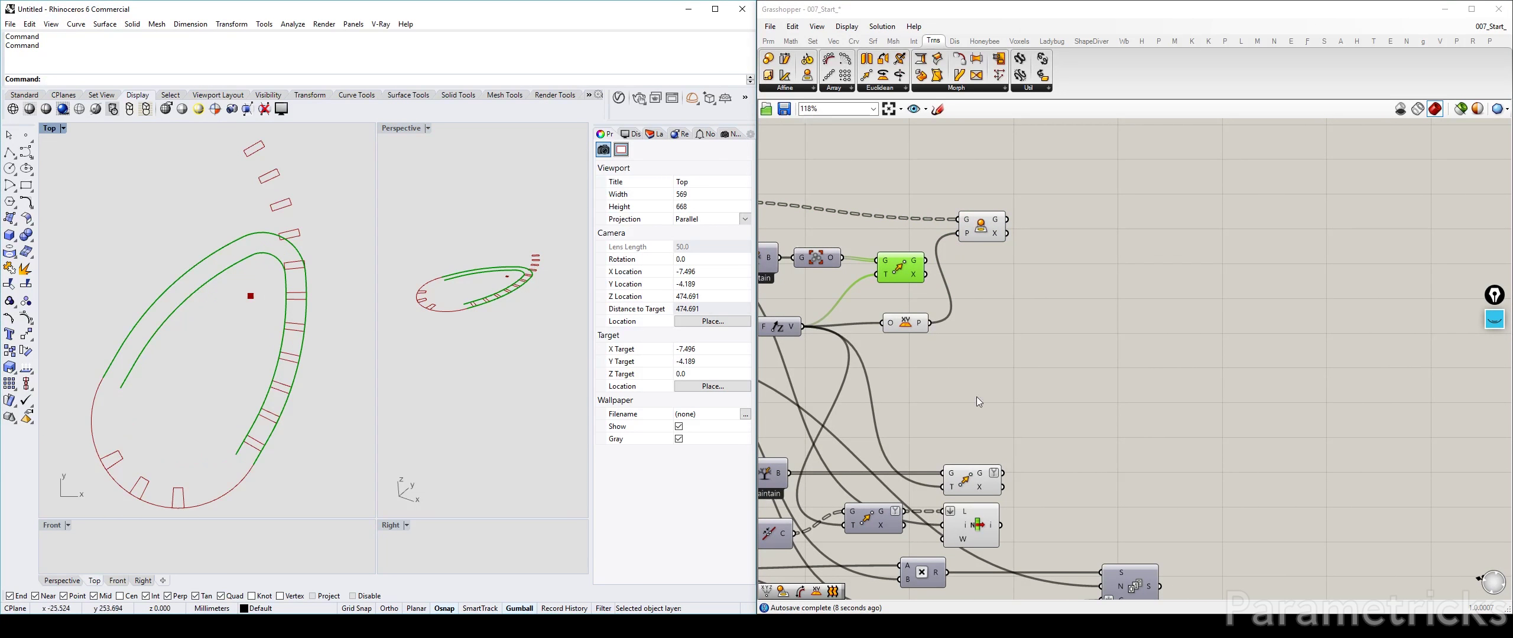
right_drag(951, 412, 947, 319)
click(974, 330)
right_drag(1008, 269, 998, 336)
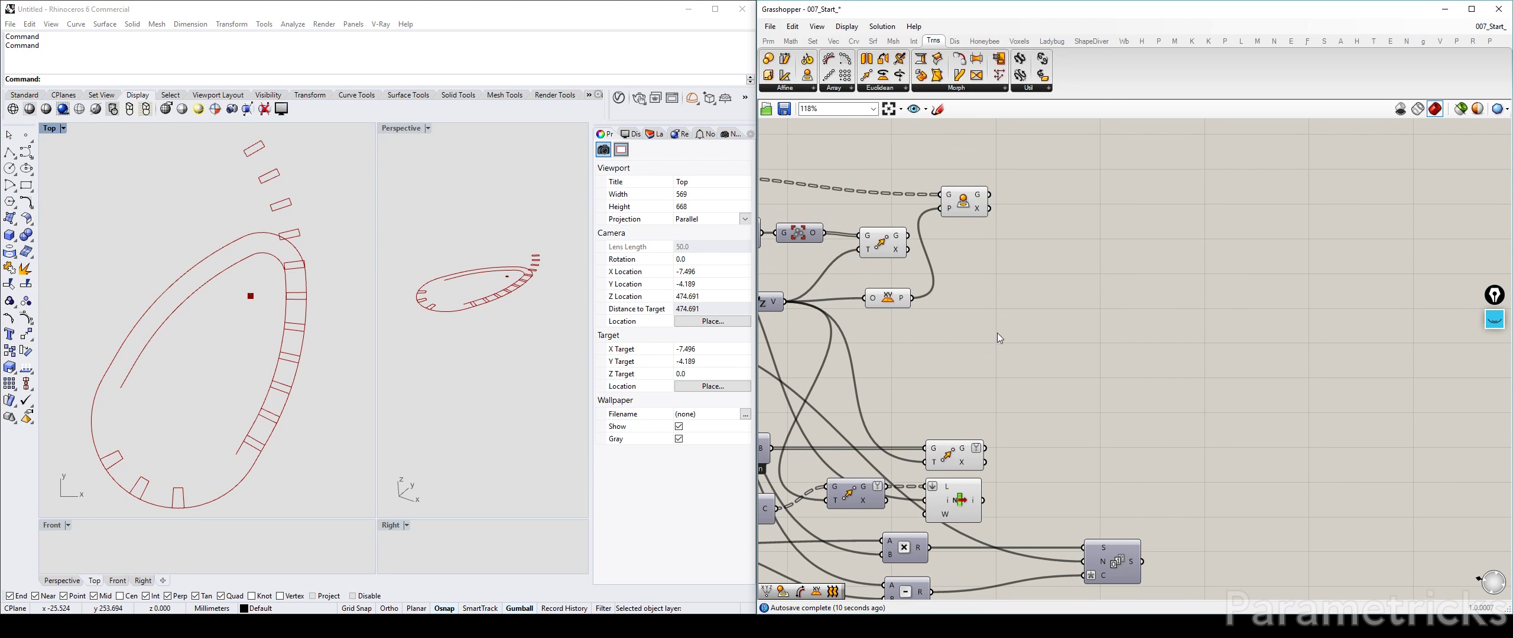
click(962, 503)
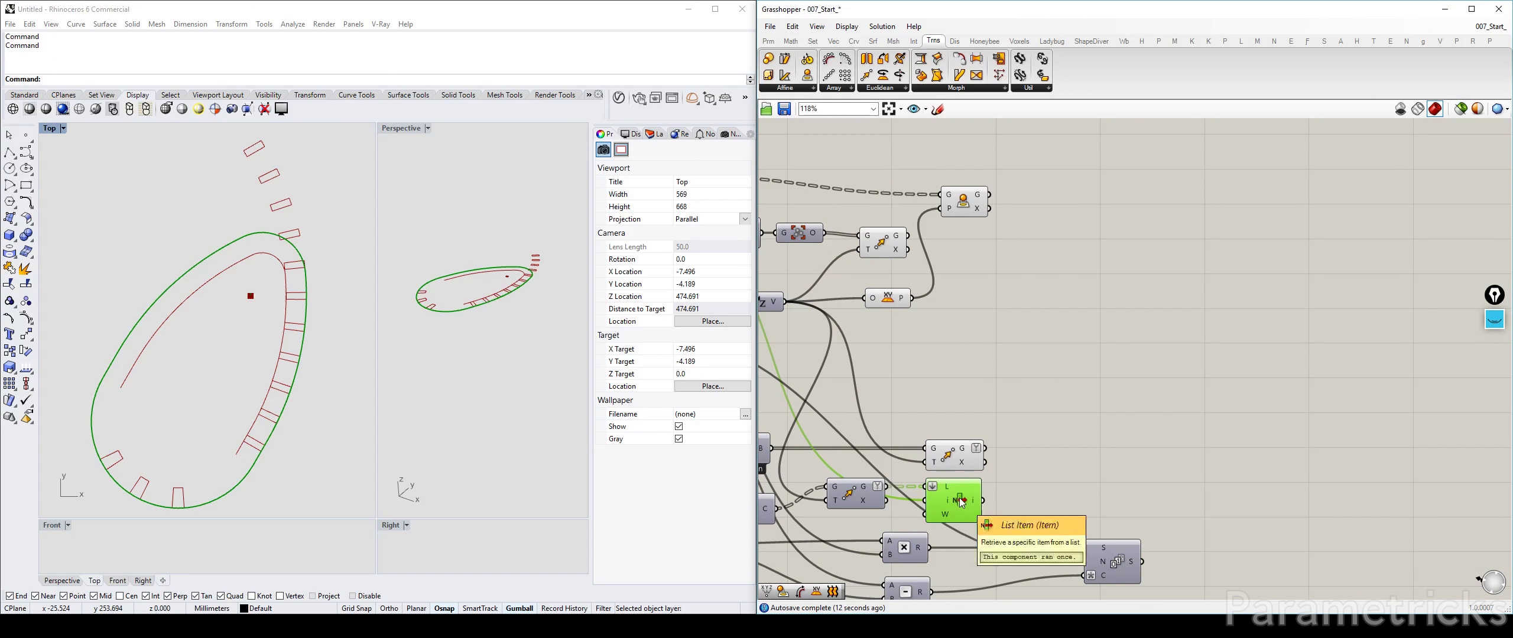
right_drag(942, 345, 1010, 373)
click(957, 269)
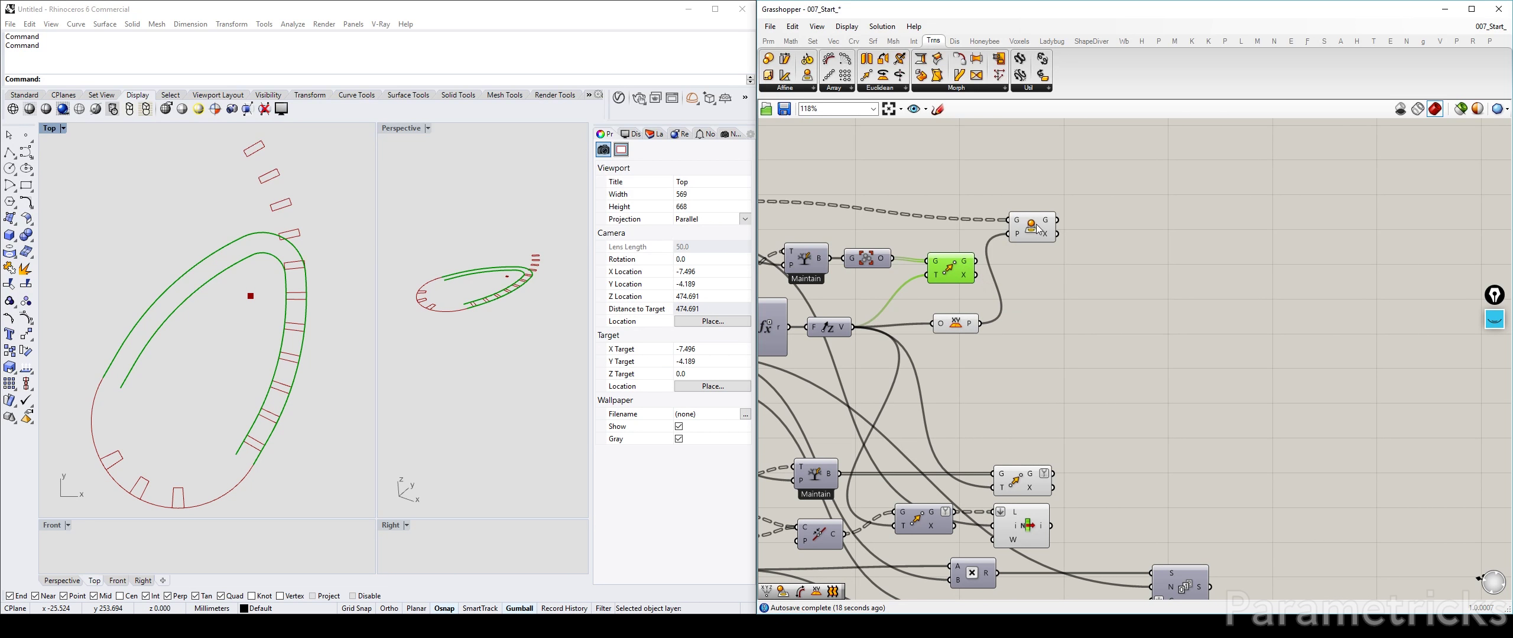
drag(1037, 225, 1041, 203)
right_drag(1078, 293, 1047, 298)
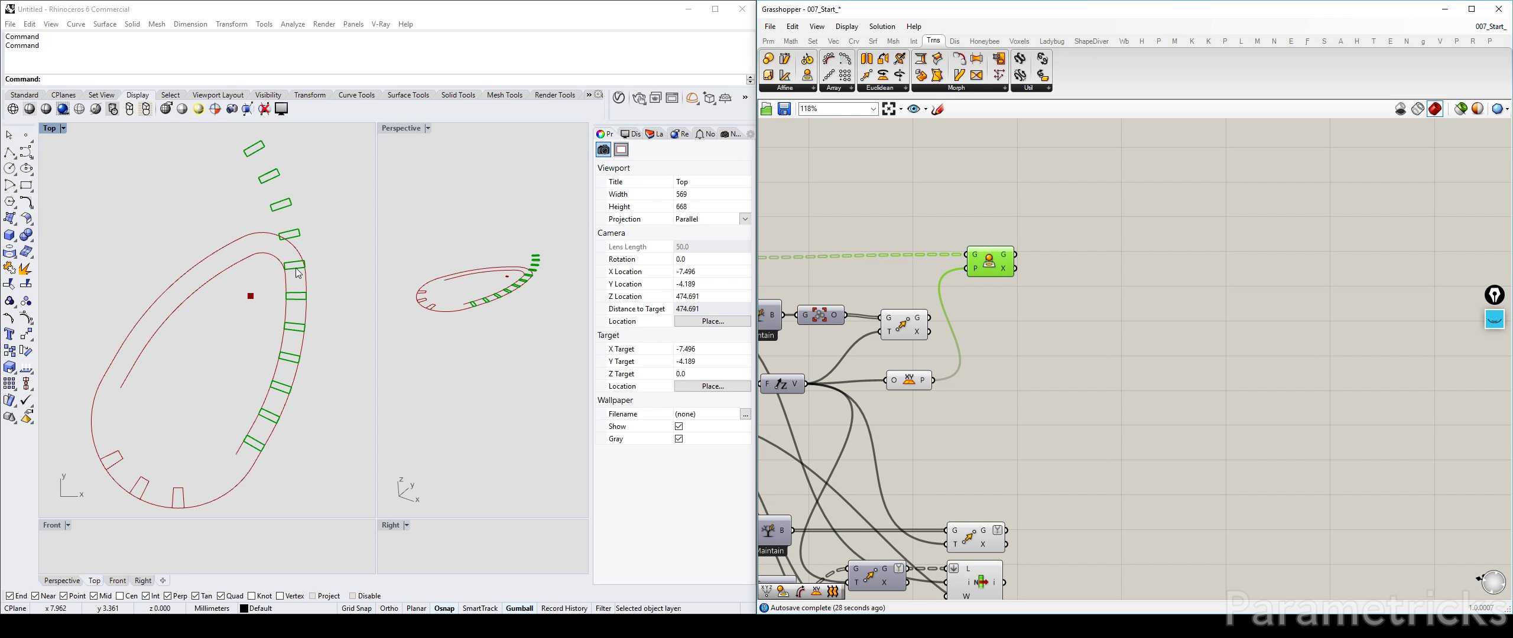
scroll(297, 303, up, 3)
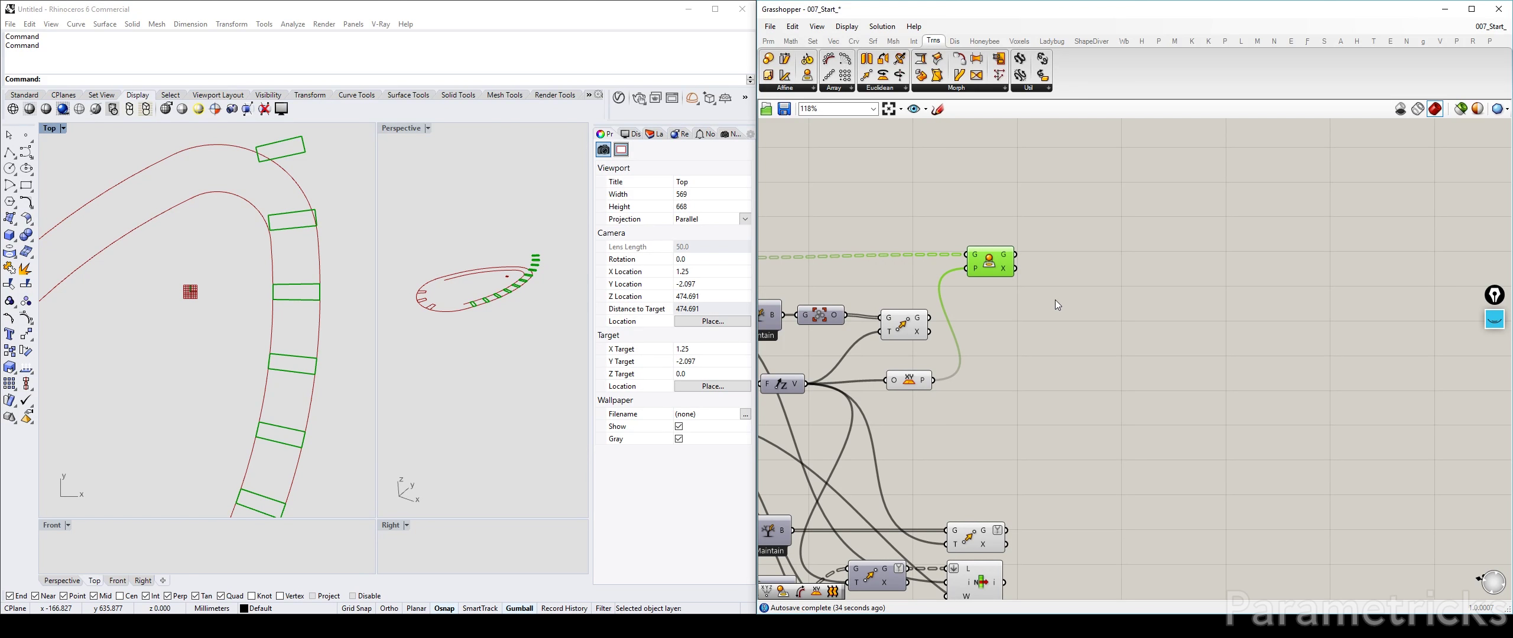
scroll(350, 261, down, 3)
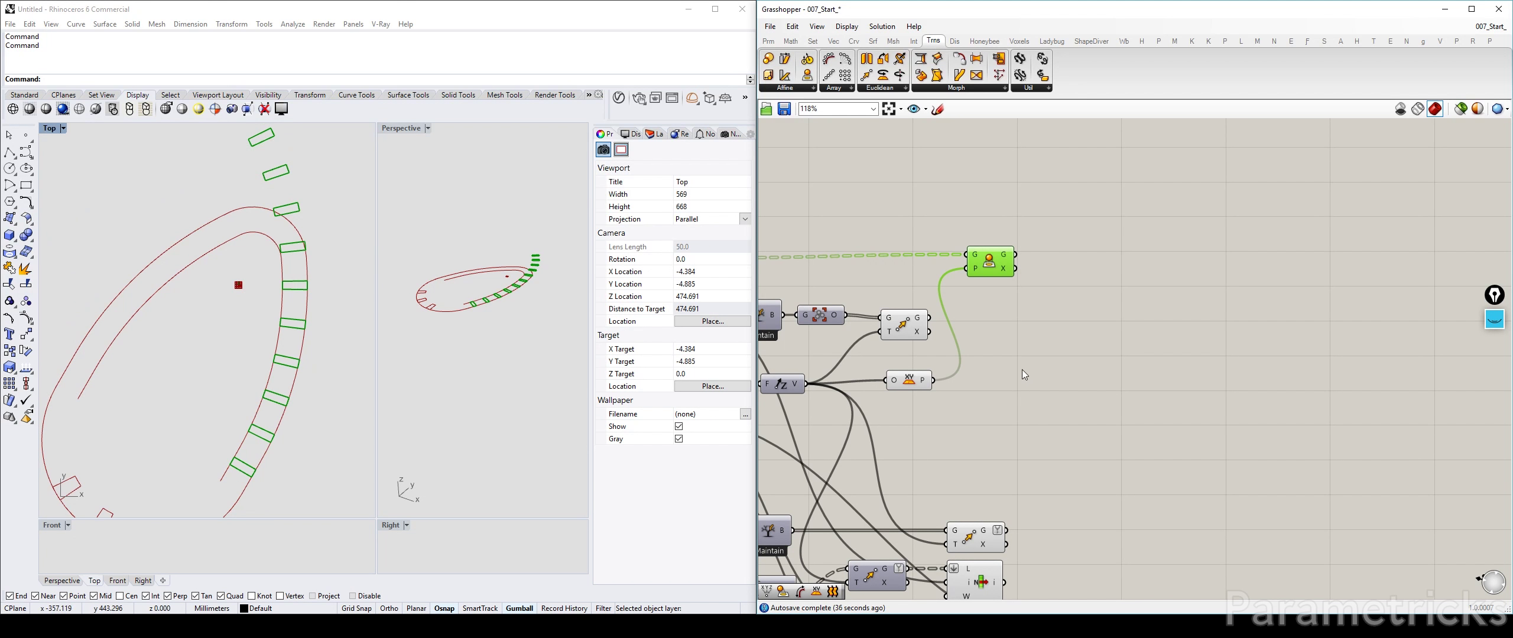
click(1018, 349)
double_click(1017, 350)
right_drag(936, 322, 980, 311)
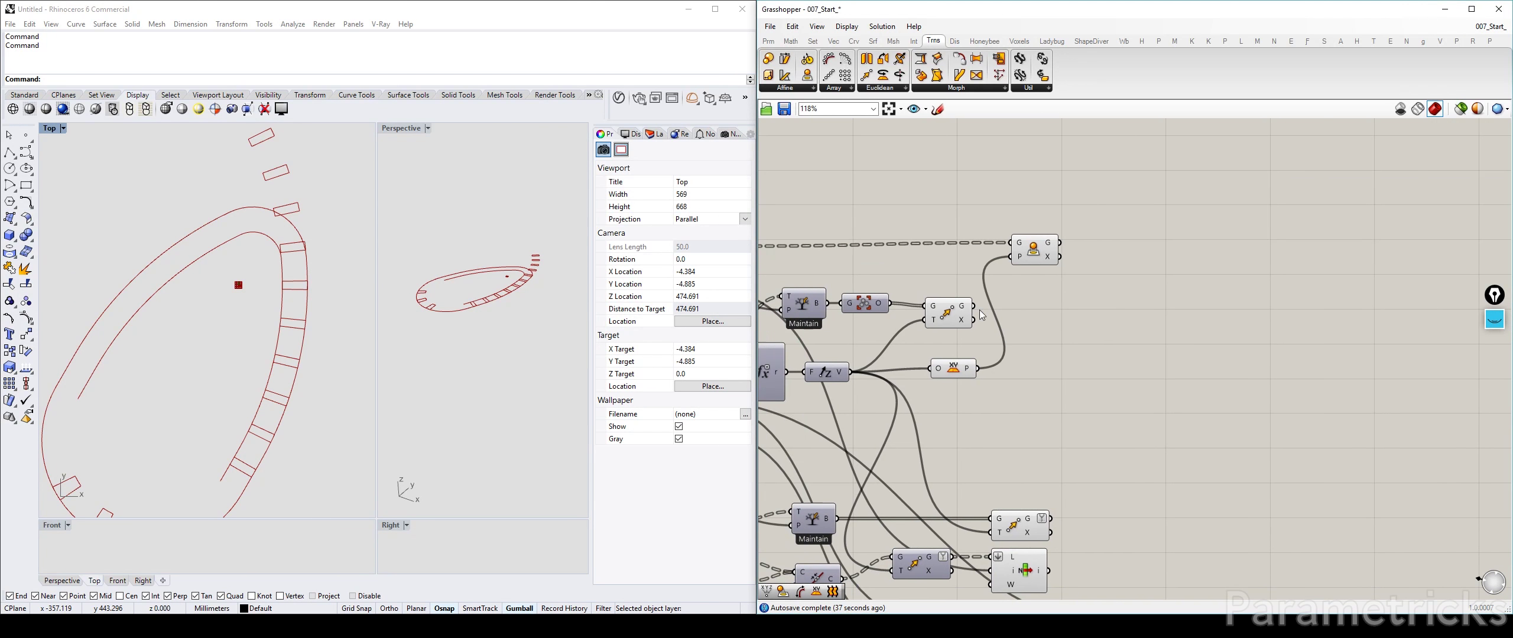
Add a List Item component fed by the moved secondary arcs and give it an extra +1 output
click(949, 321)
scroll(956, 309, down, 6)
scroll(960, 307, up, 6)
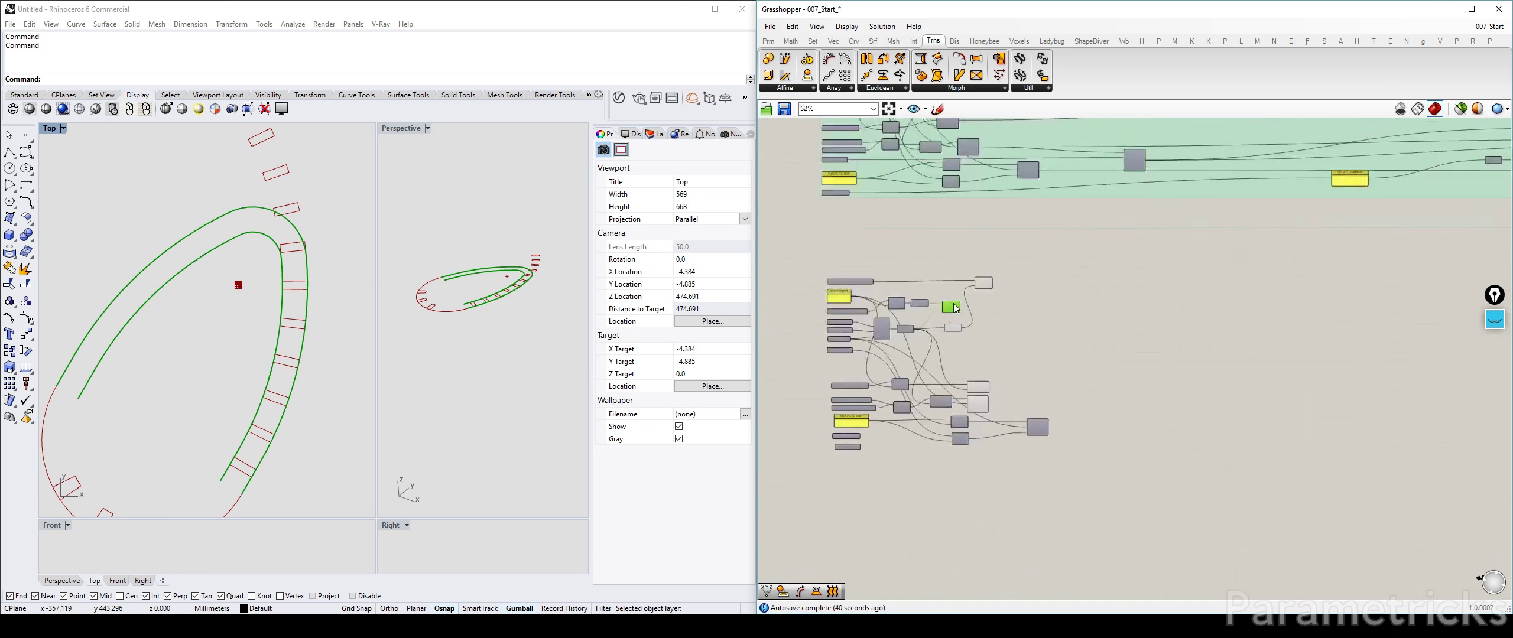
scroll(960, 308, down, 1)
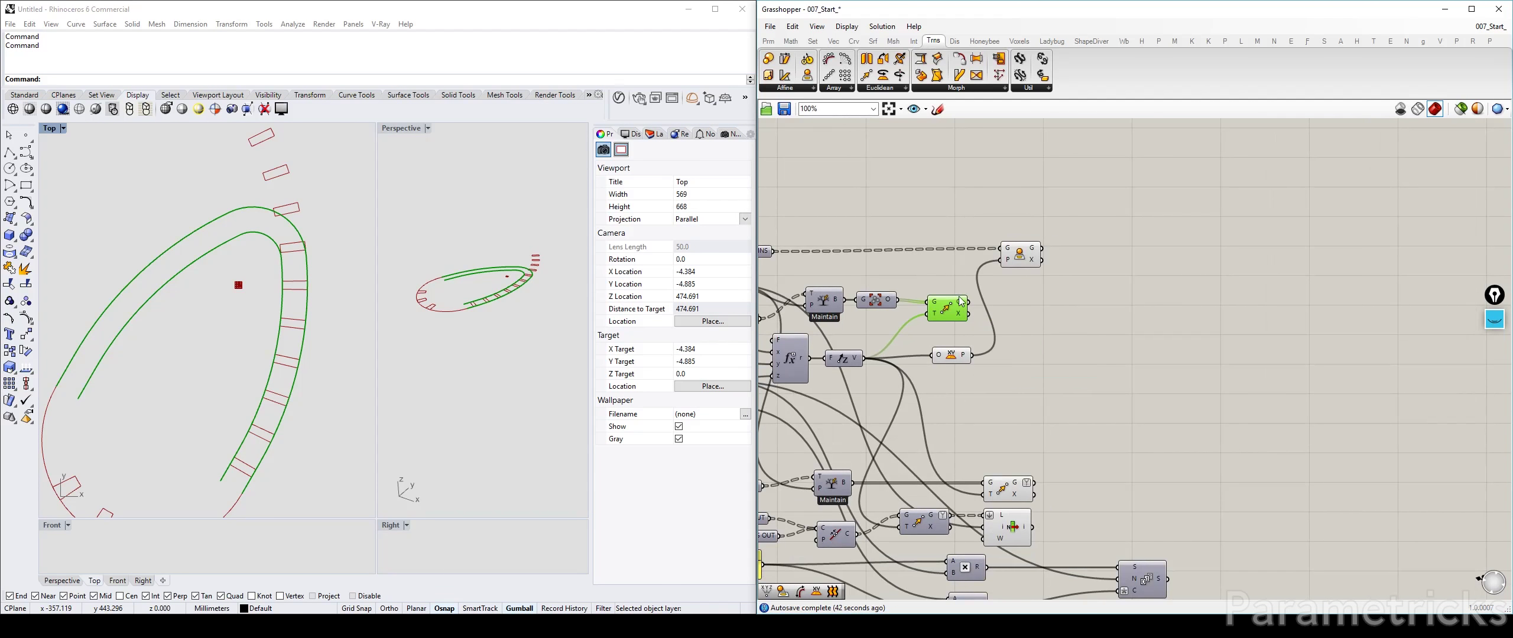
scroll(943, 292, up, 5)
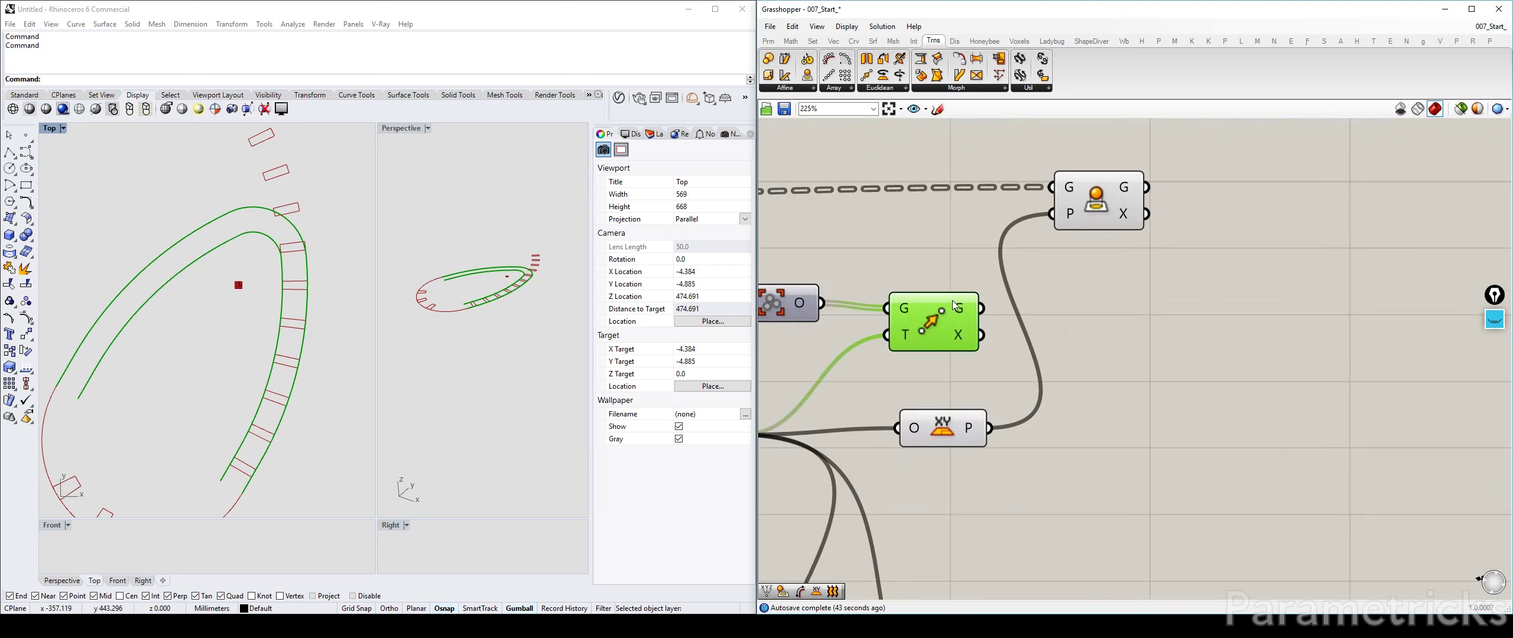
double_click(1155, 299)
text(item)
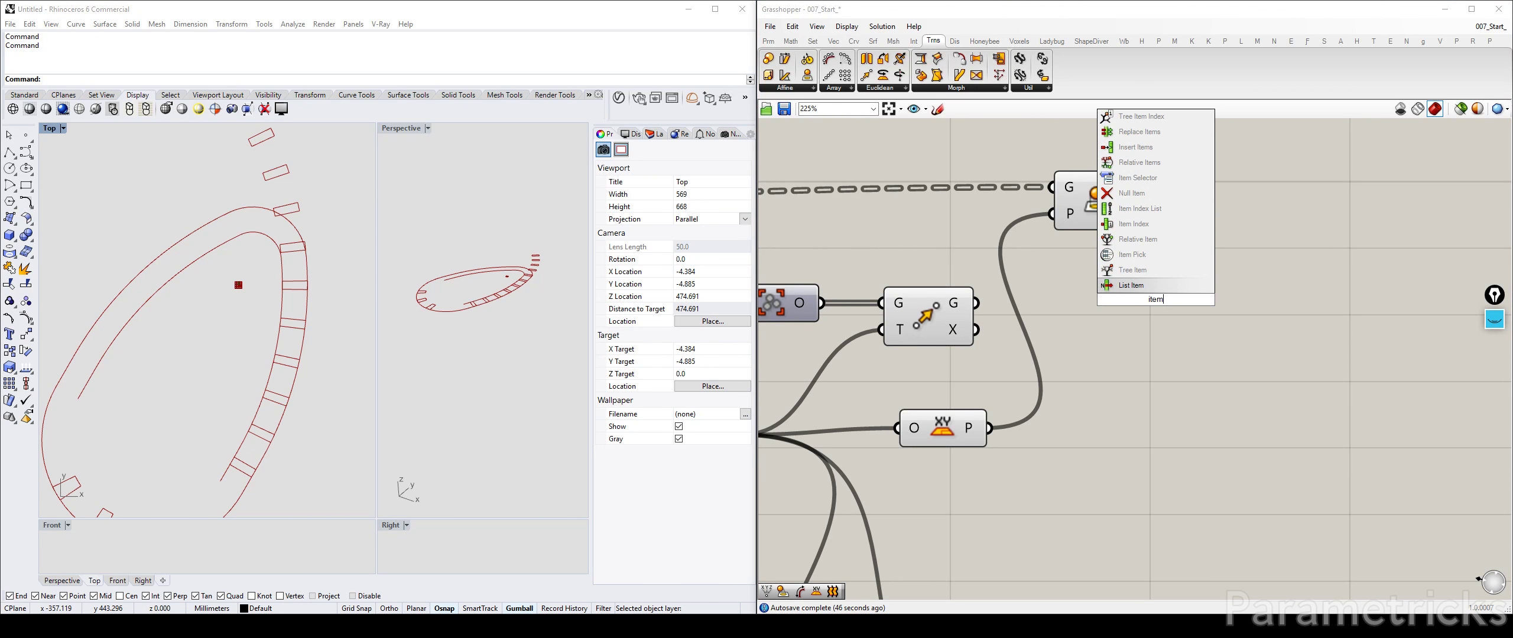
click(1148, 284)
drag(1110, 273, 976, 303)
scroll(1119, 369, up, 4)
click(1118, 369)
Add a Tween Curve component and feed the List Item's i and +1 outputs into its A and B inputs
double_click(1114, 410)
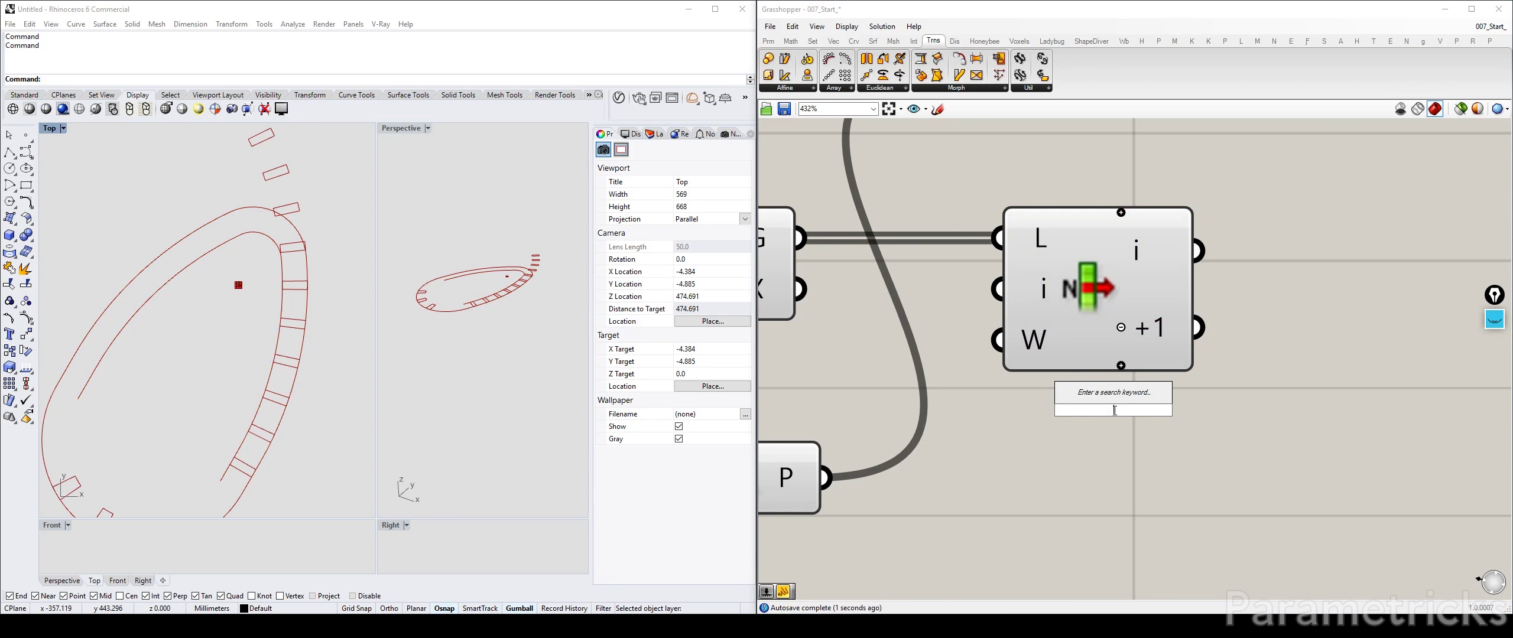
text(twenn)
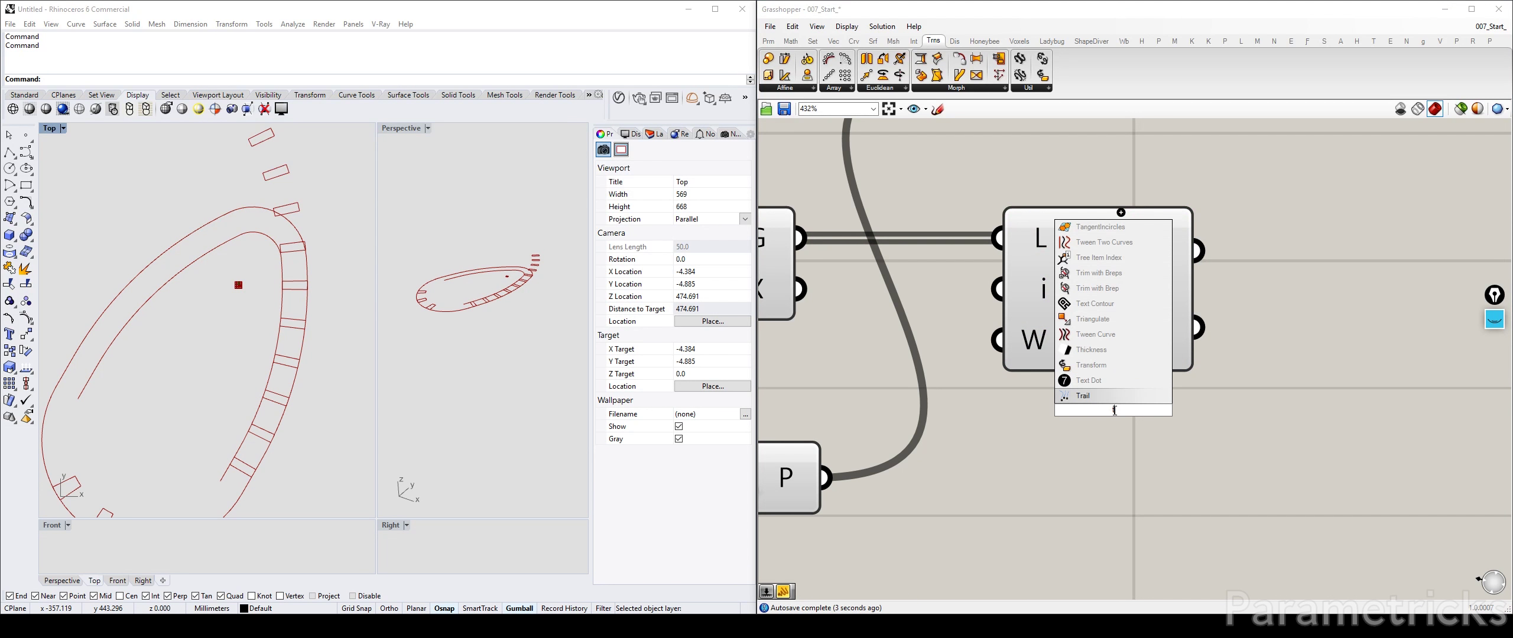
key(BackSpace)
key(BackSpace)
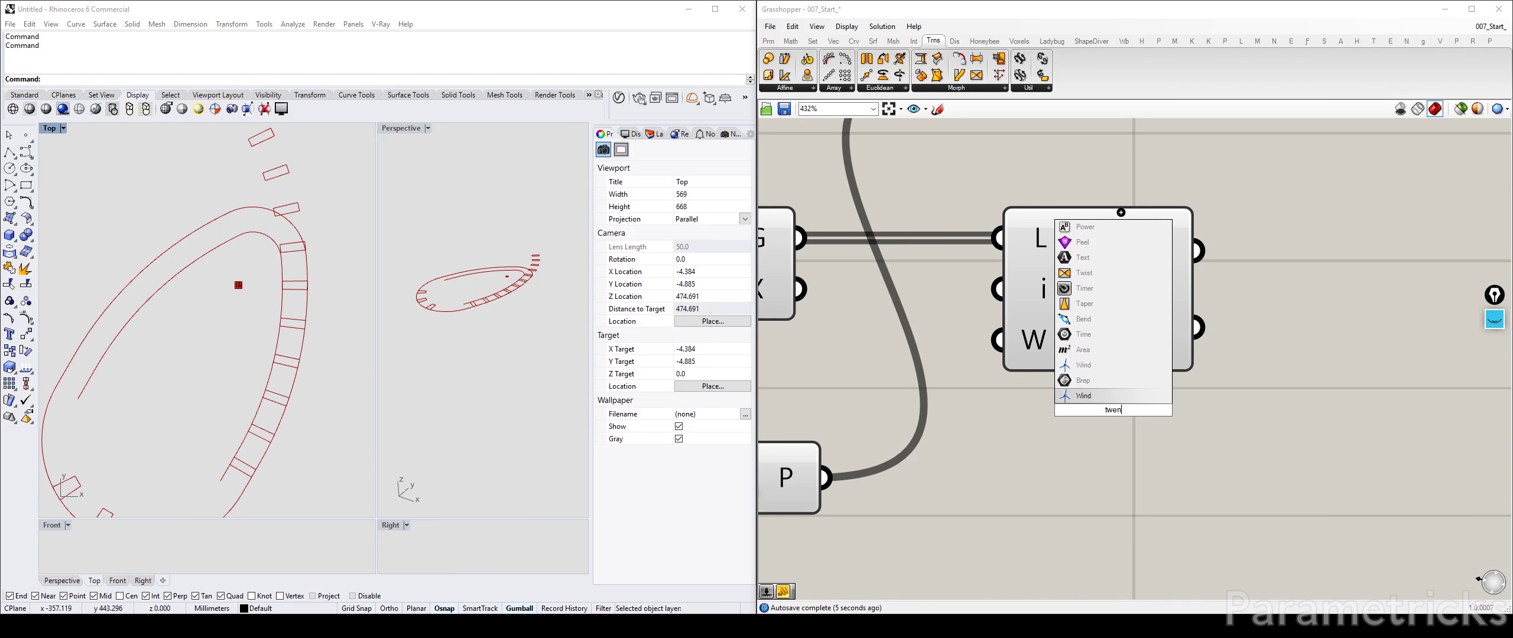
click(1111, 402)
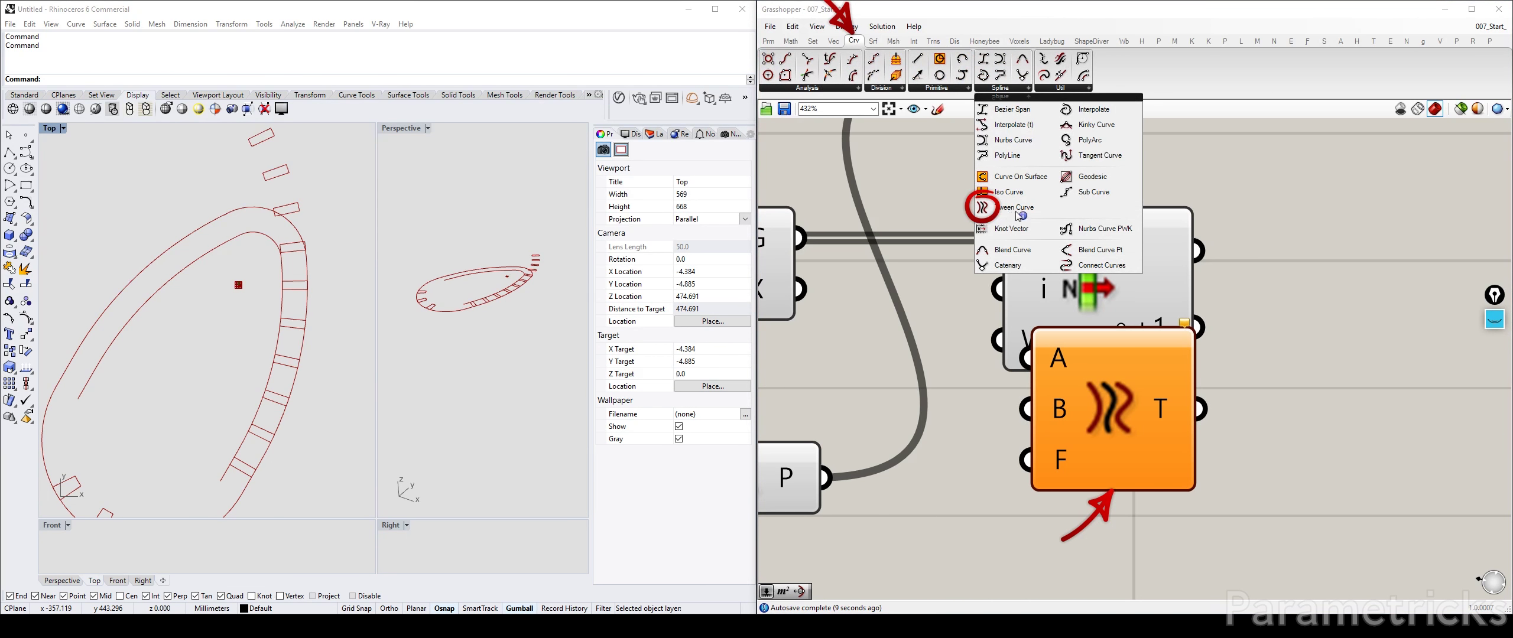
drag(1137, 416, 1351, 303)
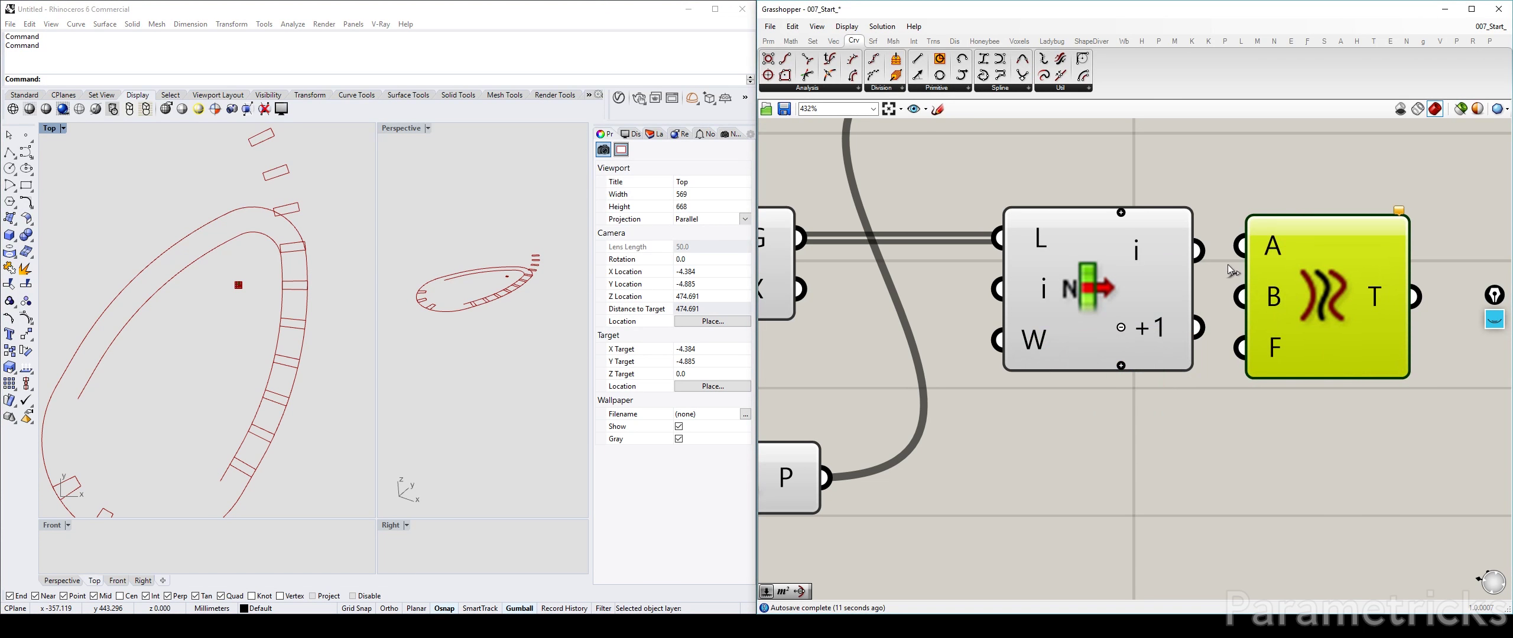
drag(1196, 251, 1241, 245)
drag(1197, 327, 1312, 322)
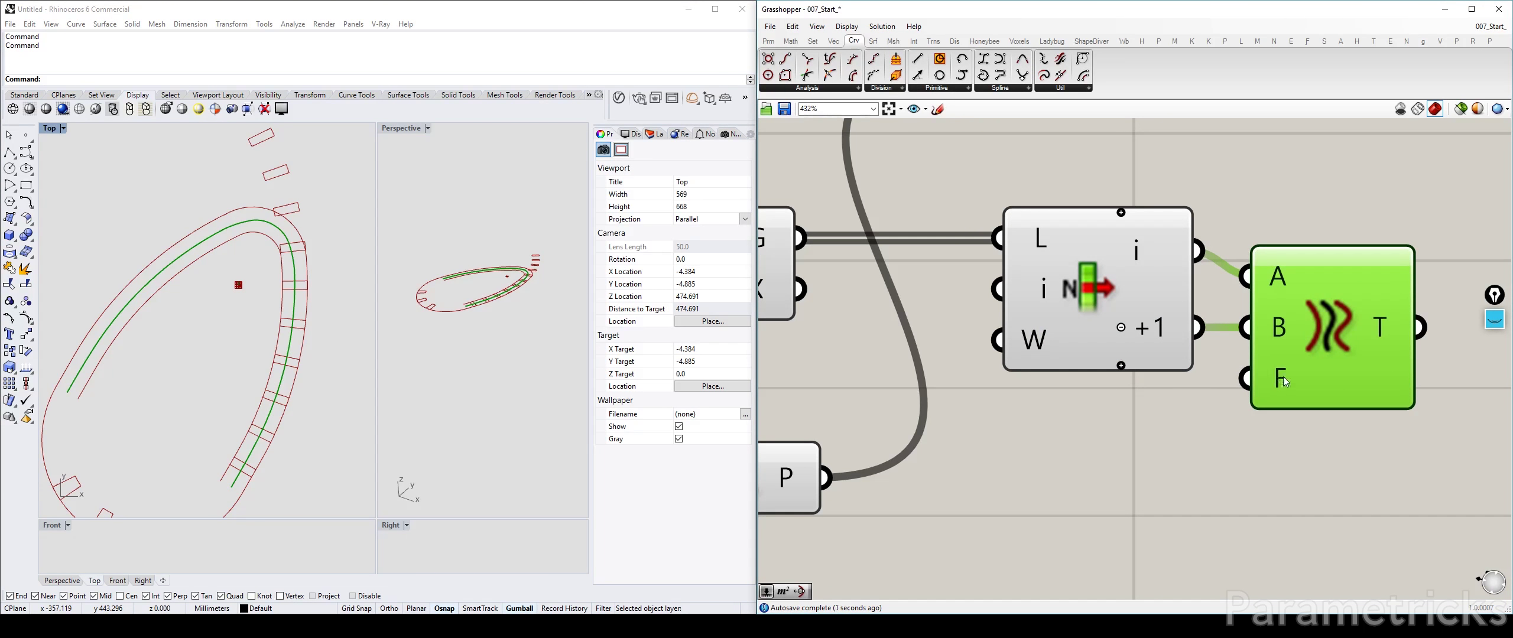
mouse_move(1283, 376)
Line up List Item and Tween Curve beside the secondary arcs Move and turn off the List Item preview
scroll(1193, 273, down, 5)
drag(1152, 278, 1110, 276)
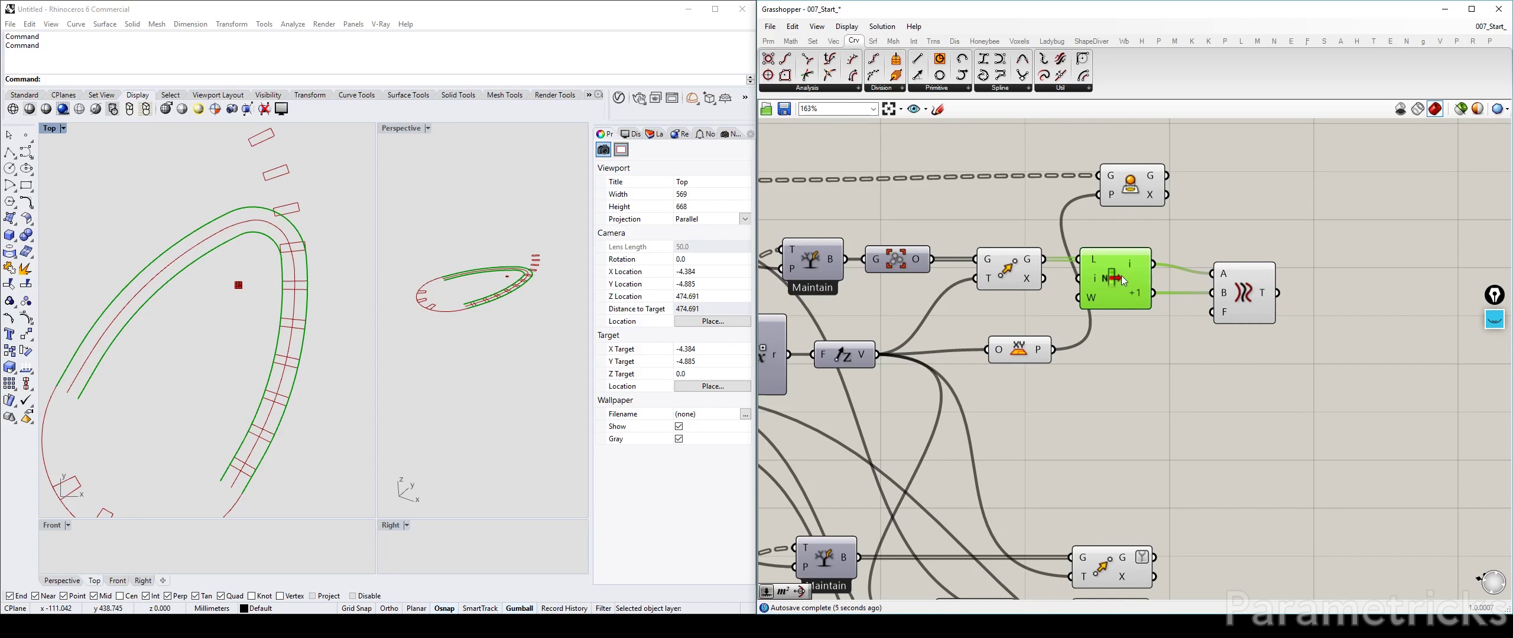
drag(1240, 290, 1209, 273)
click(1100, 278)
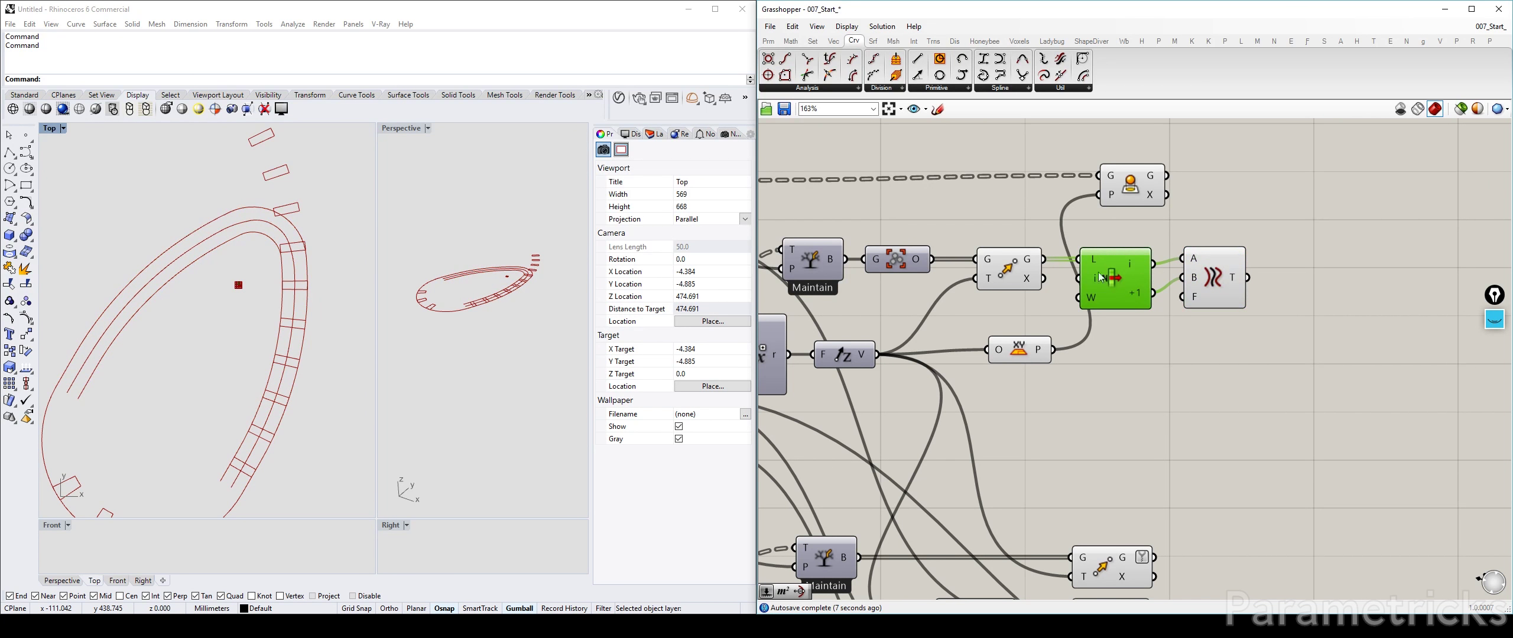
right_drag(1211, 278, 1065, 266)
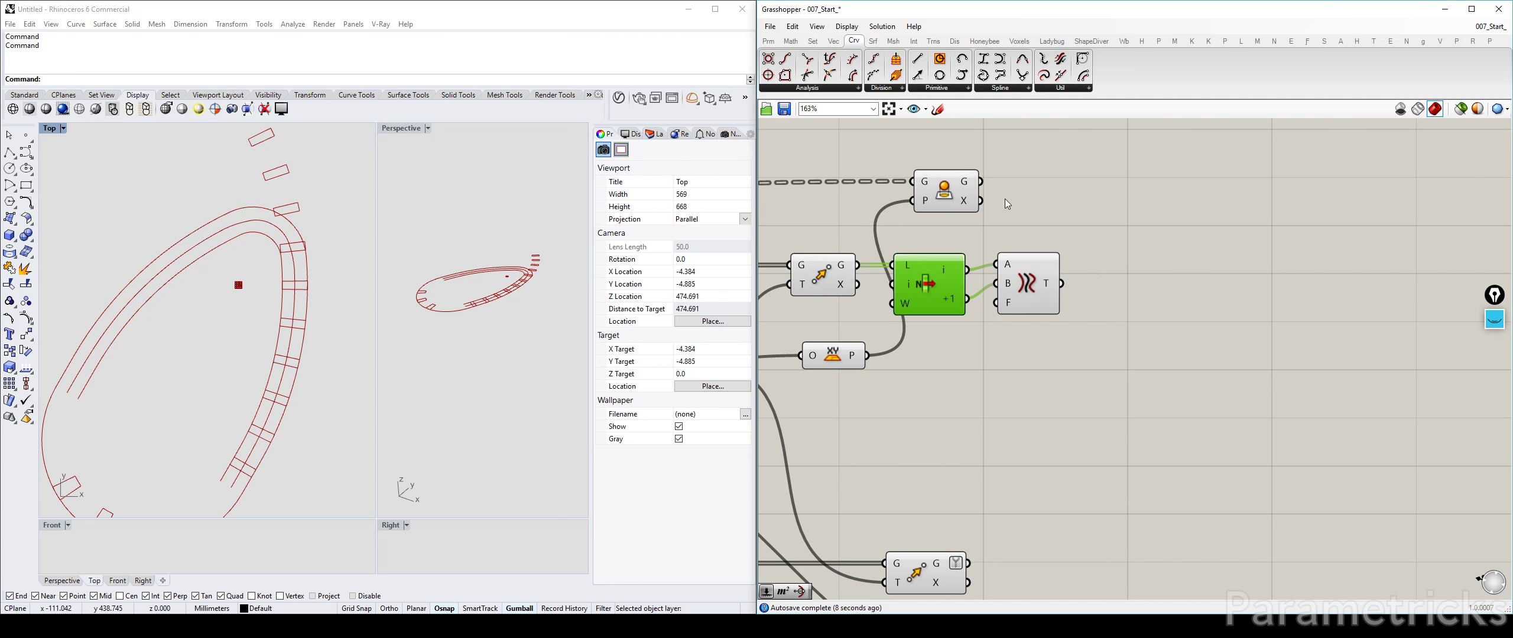
click(948, 196)
click(1045, 189)
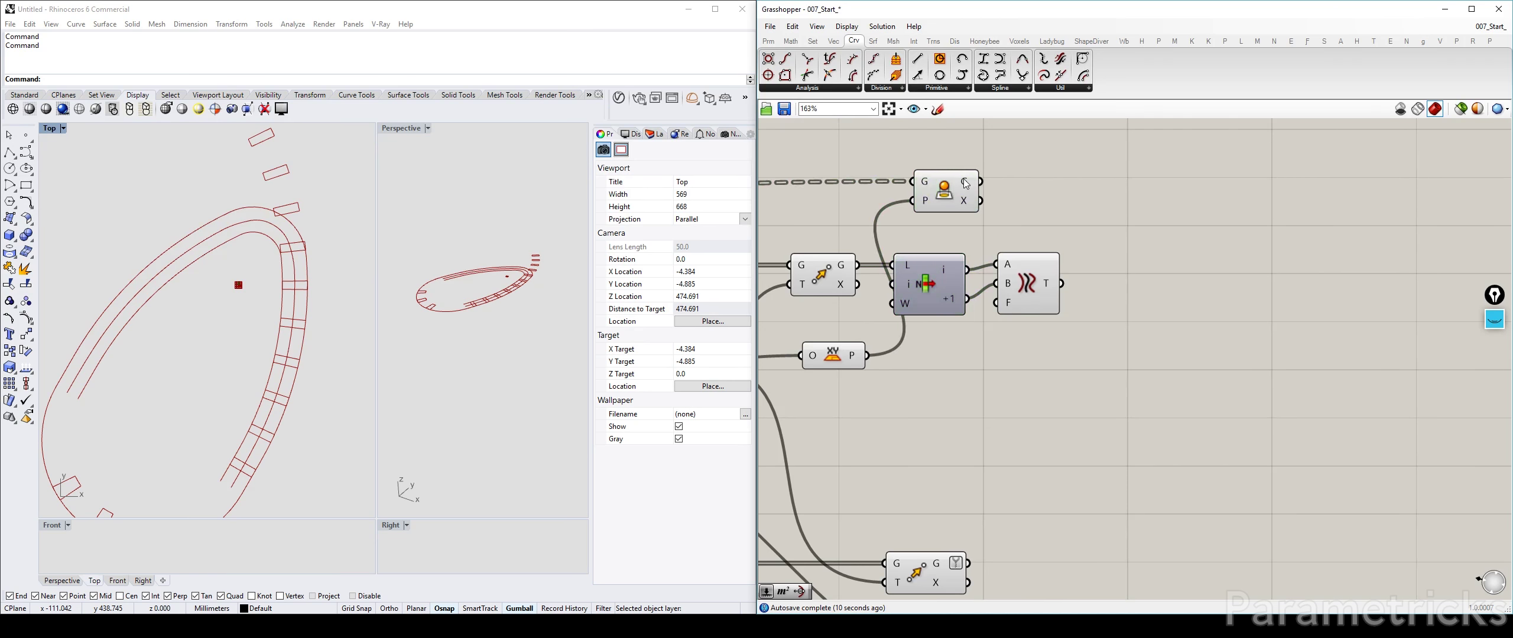
Flatten the Project component's geometry output and zoom the Top viewport to the projected columns
mouse_move(965, 184)
right_drag(346, 319, 491, 319)
right_click(919, 249)
right_drag(867, 189, 1007, 215)
right_click(1103, 209)
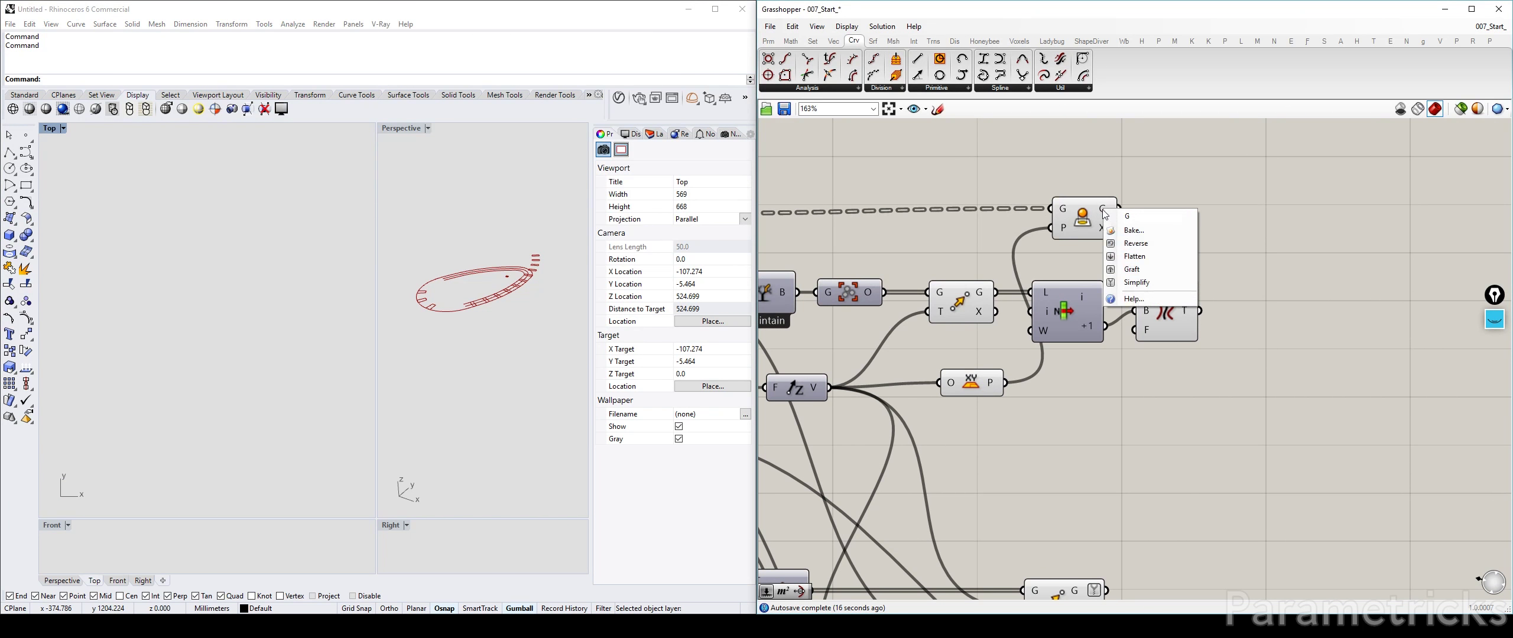
click(1133, 256)
right_drag(1119, 234, 909, 231)
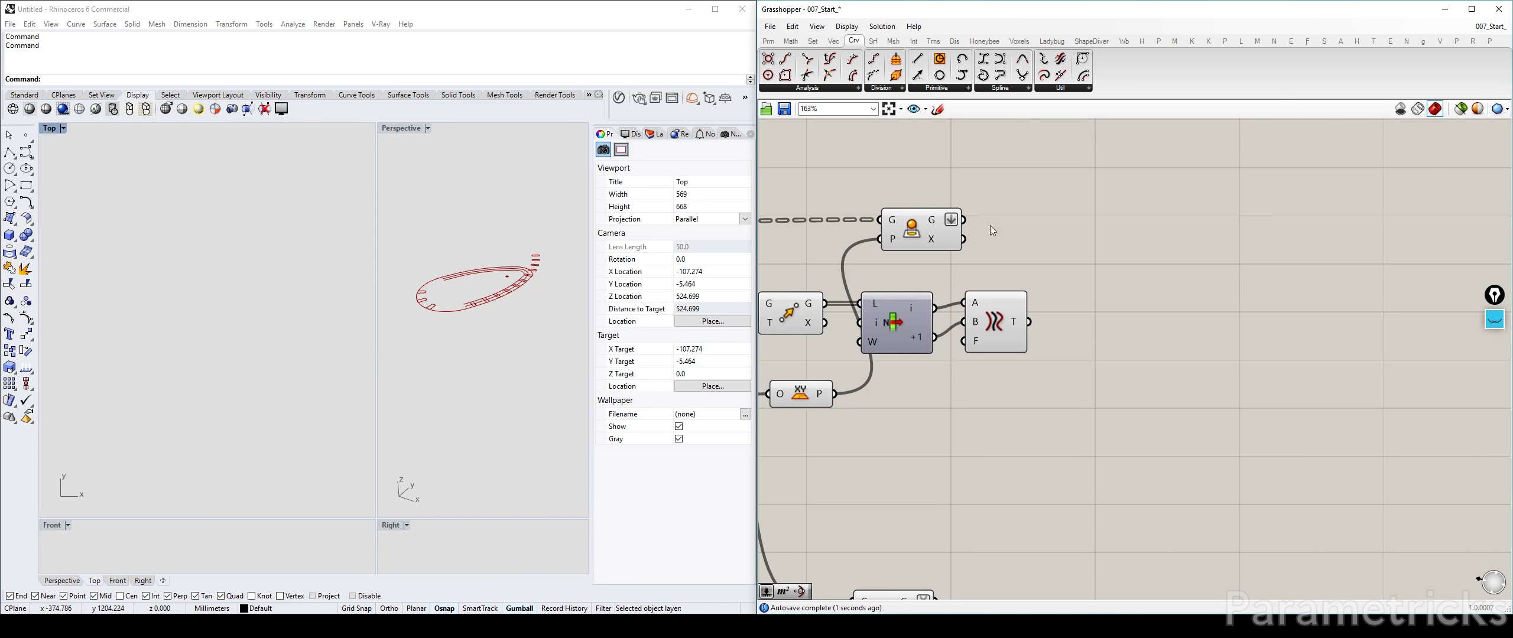
click(913, 229)
middle_click(914, 231)
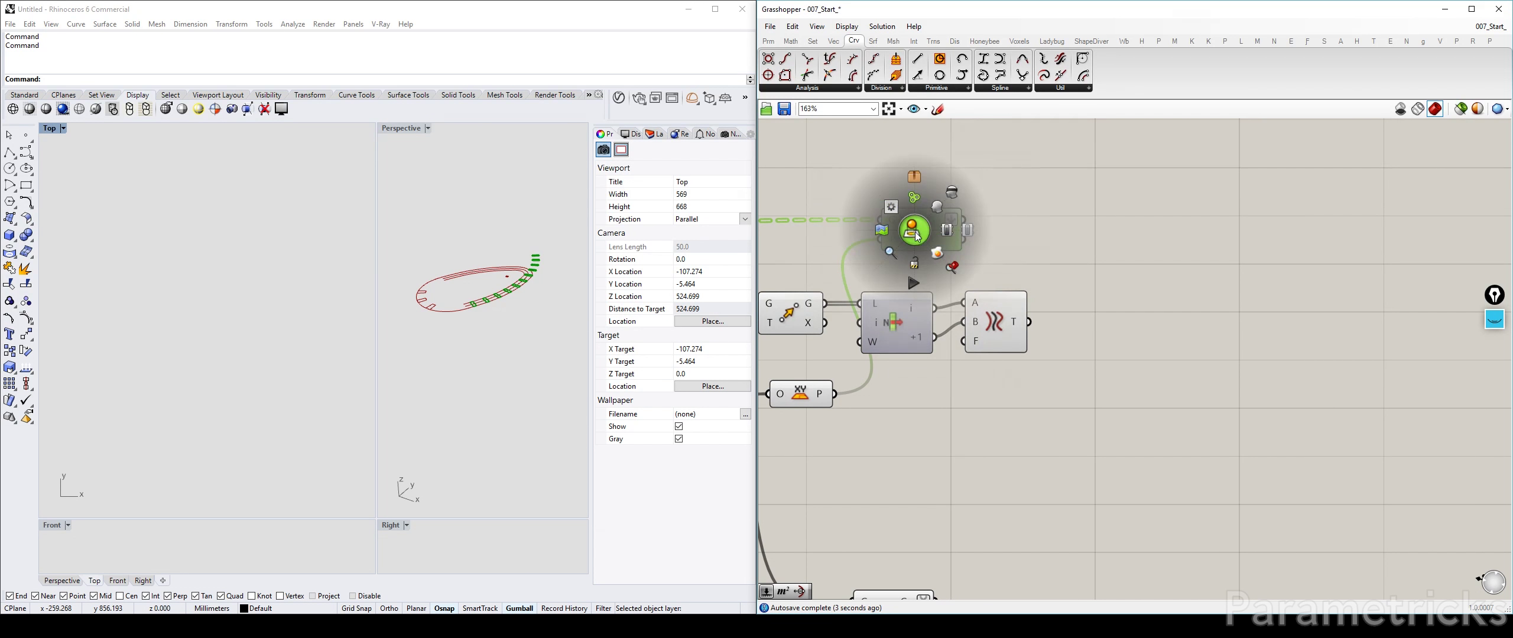
click(952, 268)
Add an Area component and feed the flattened projected columns into its geometry input
double_click(1077, 237)
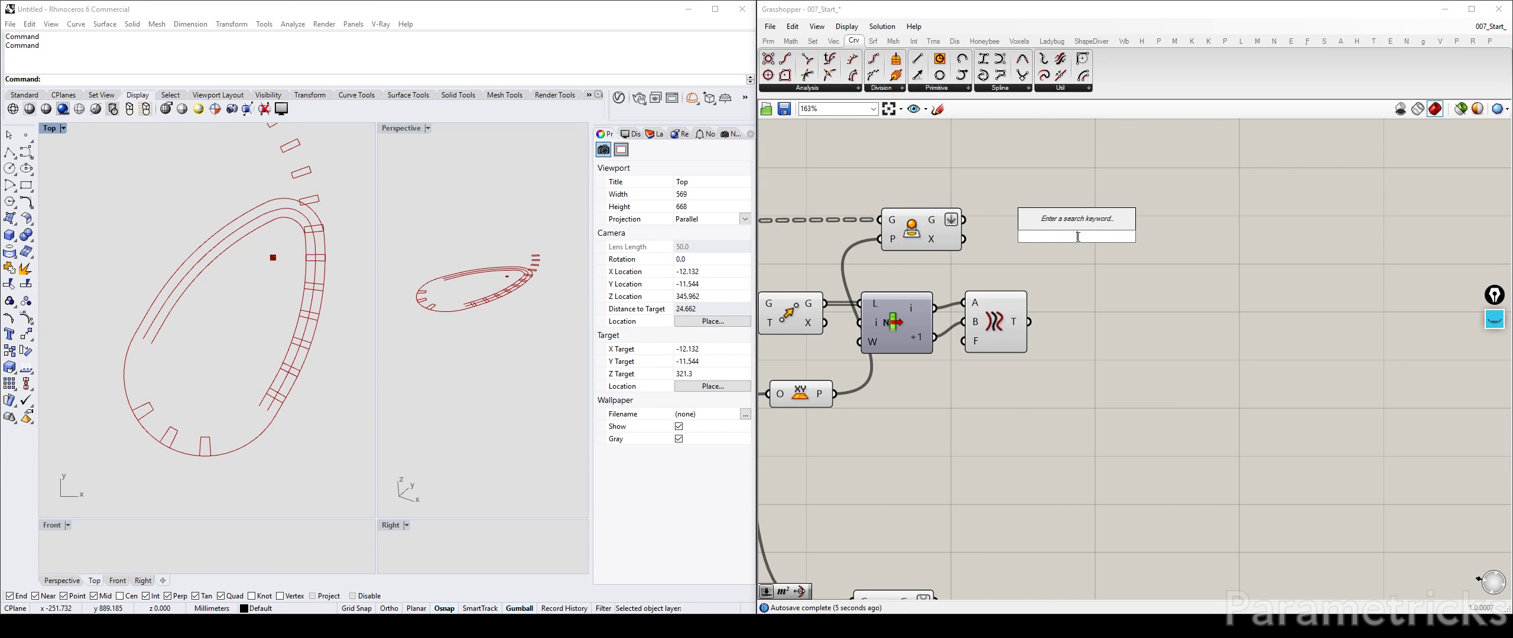
text(area)
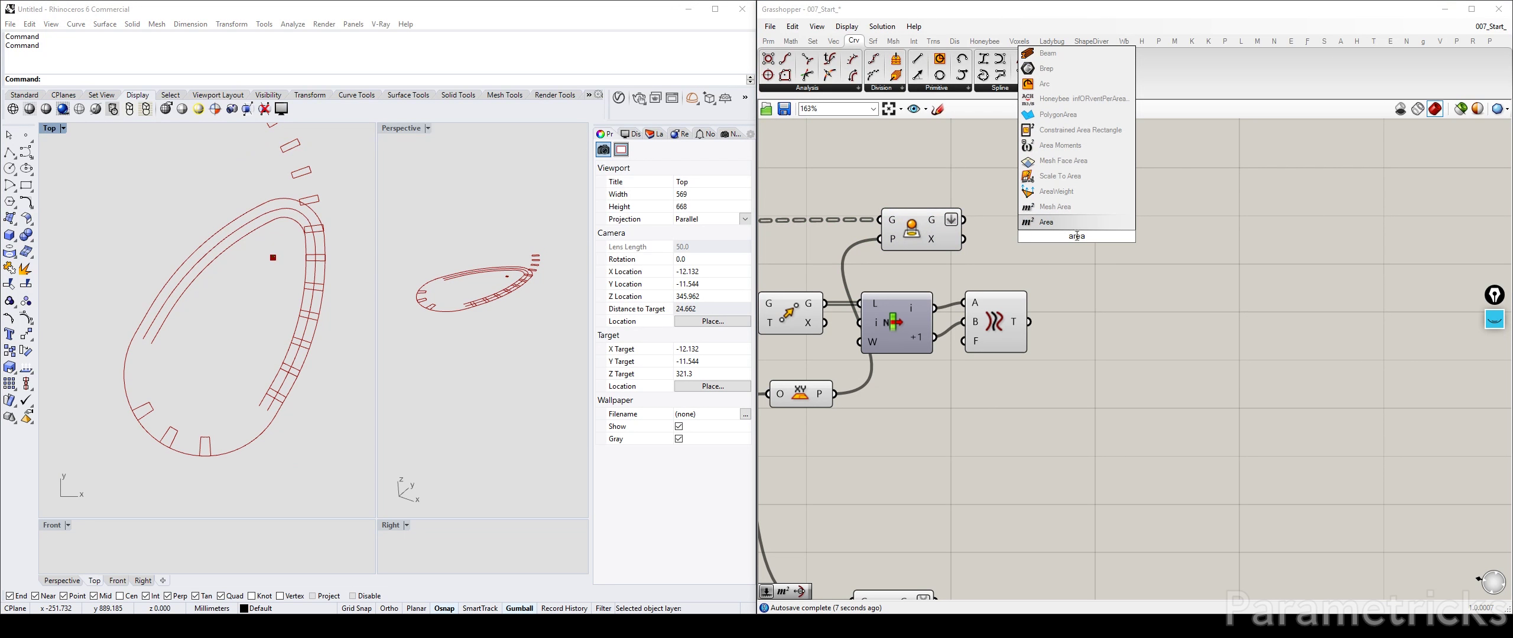
click(1078, 225)
drag(964, 220, 1014, 217)
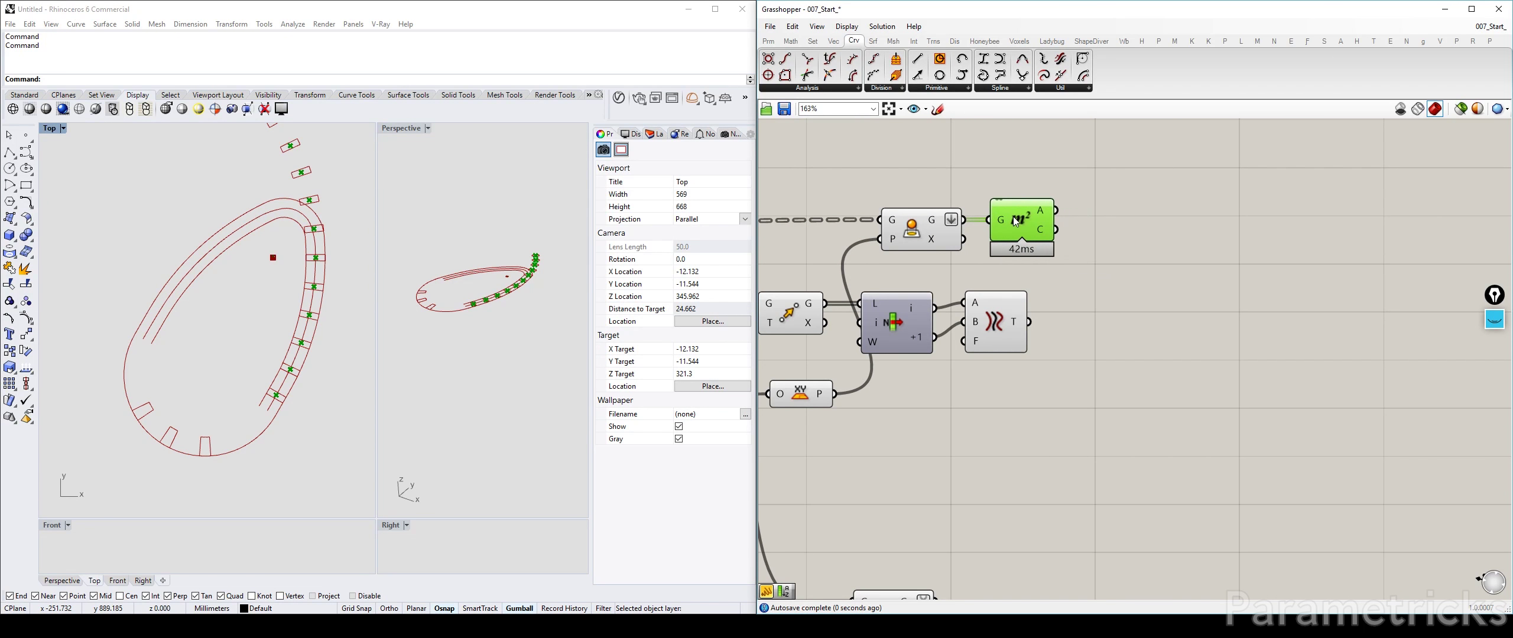
Add a Curve Closest Point component, feeding Area's centroids into P and the tween curve into C
double_click(1096, 227)
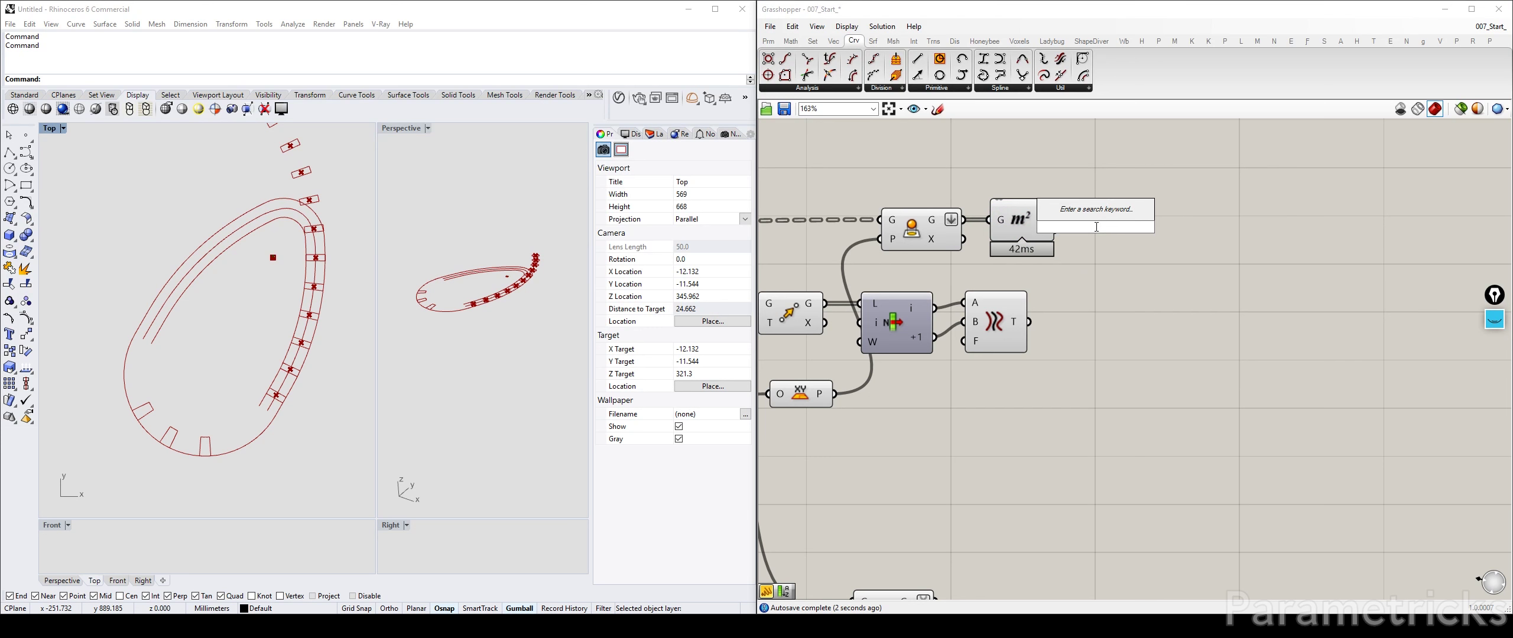
text(point close)
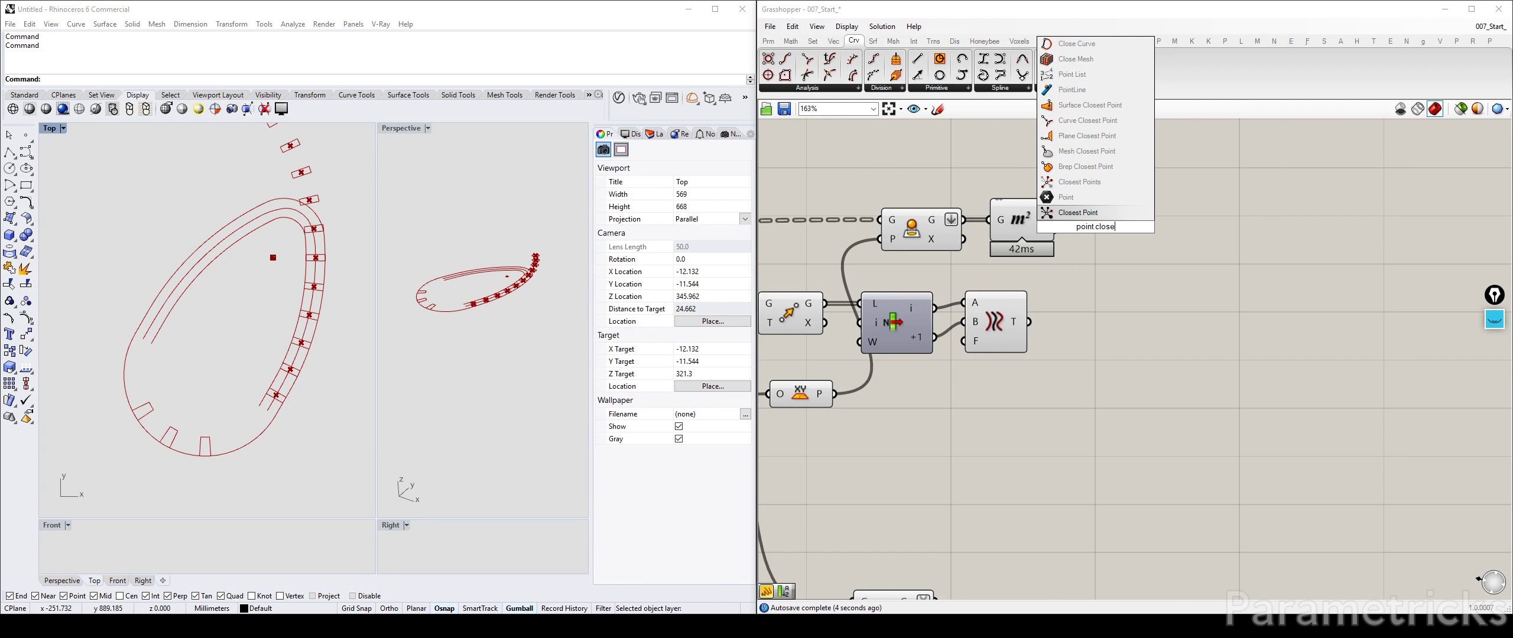
click(1076, 212)
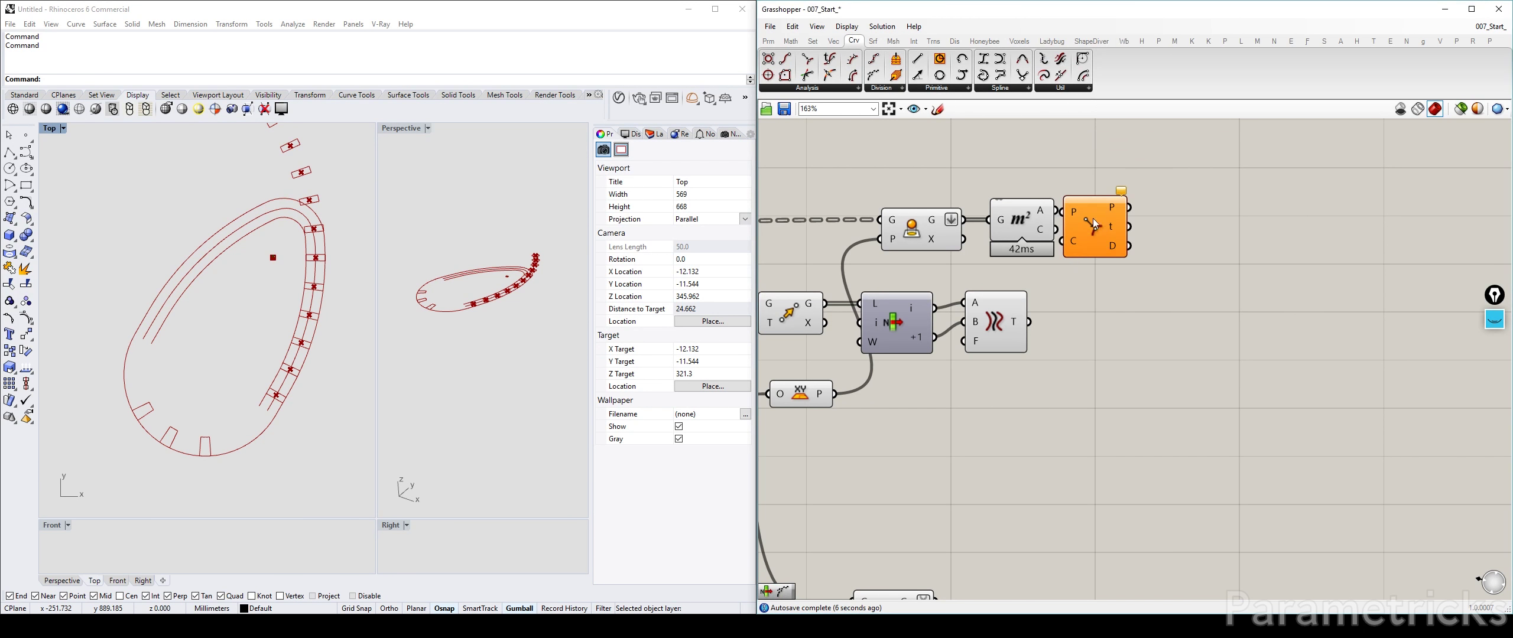
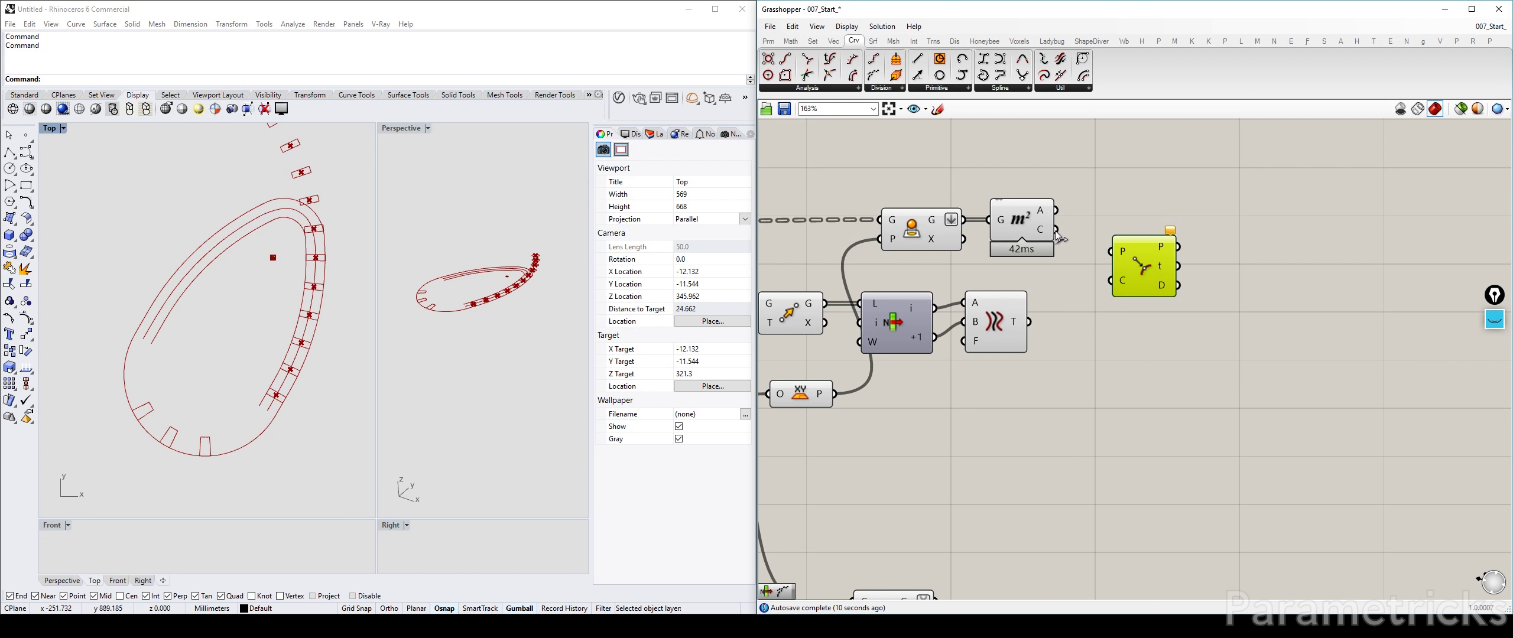
drag(1095, 242, 1114, 252)
drag(1029, 322, 1104, 277)
Add an Evaluate component below Curve Closest Point
double_click(1132, 333)
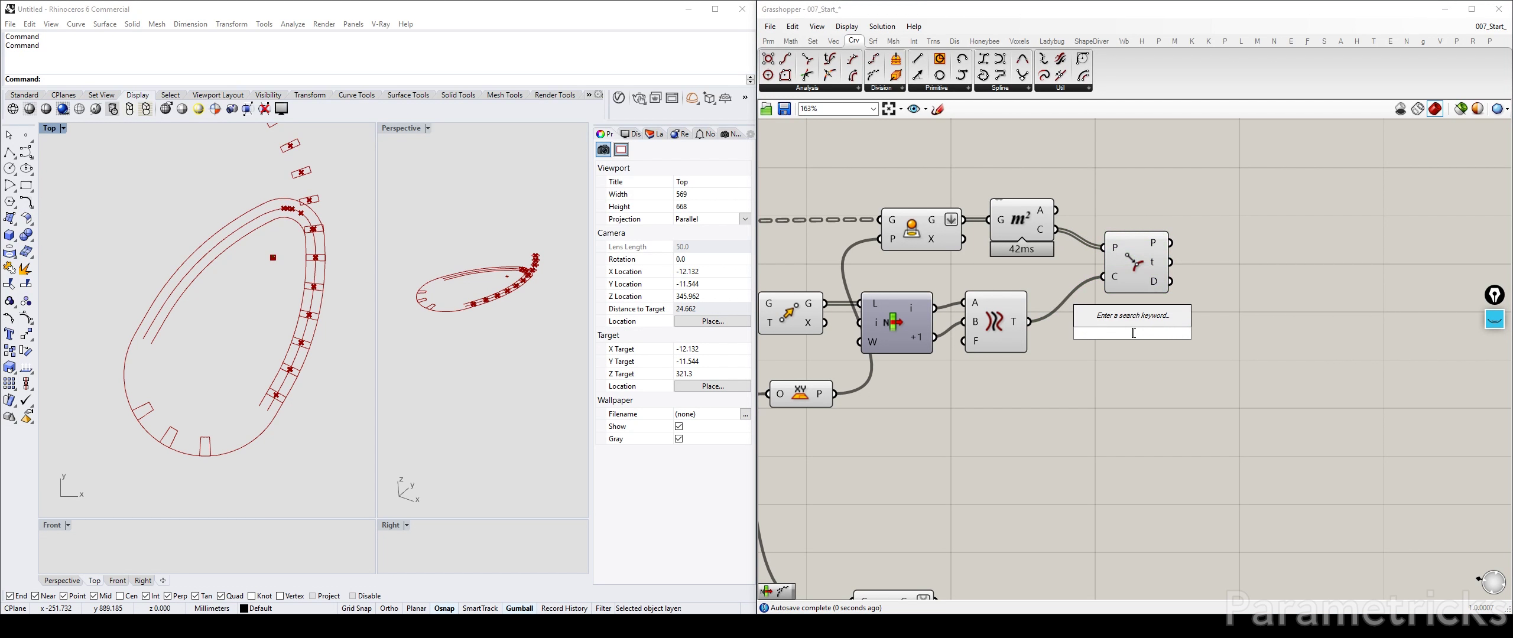
text(6val)
click(1141, 322)
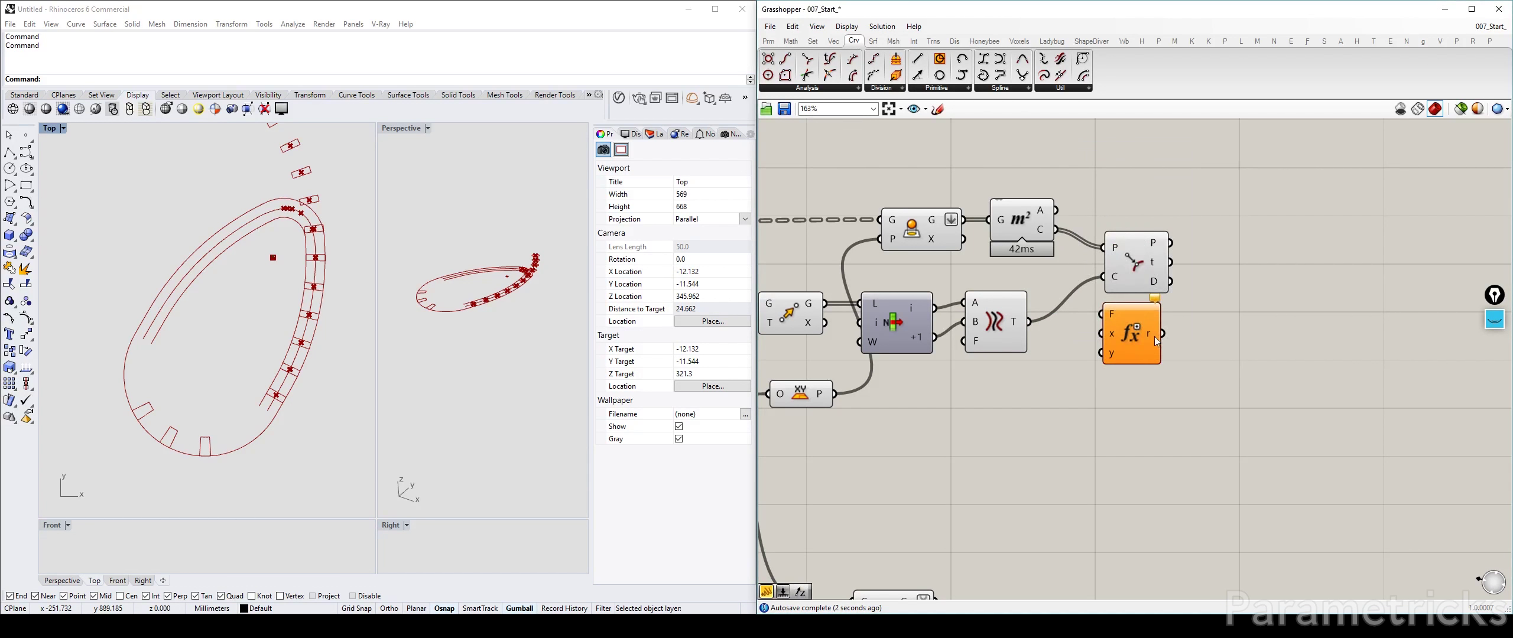
Copy the "if(x<0.1, true, false)" panel from the Block 2 group and place the copy above the new Area component
scroll(1111, 322, down, 8)
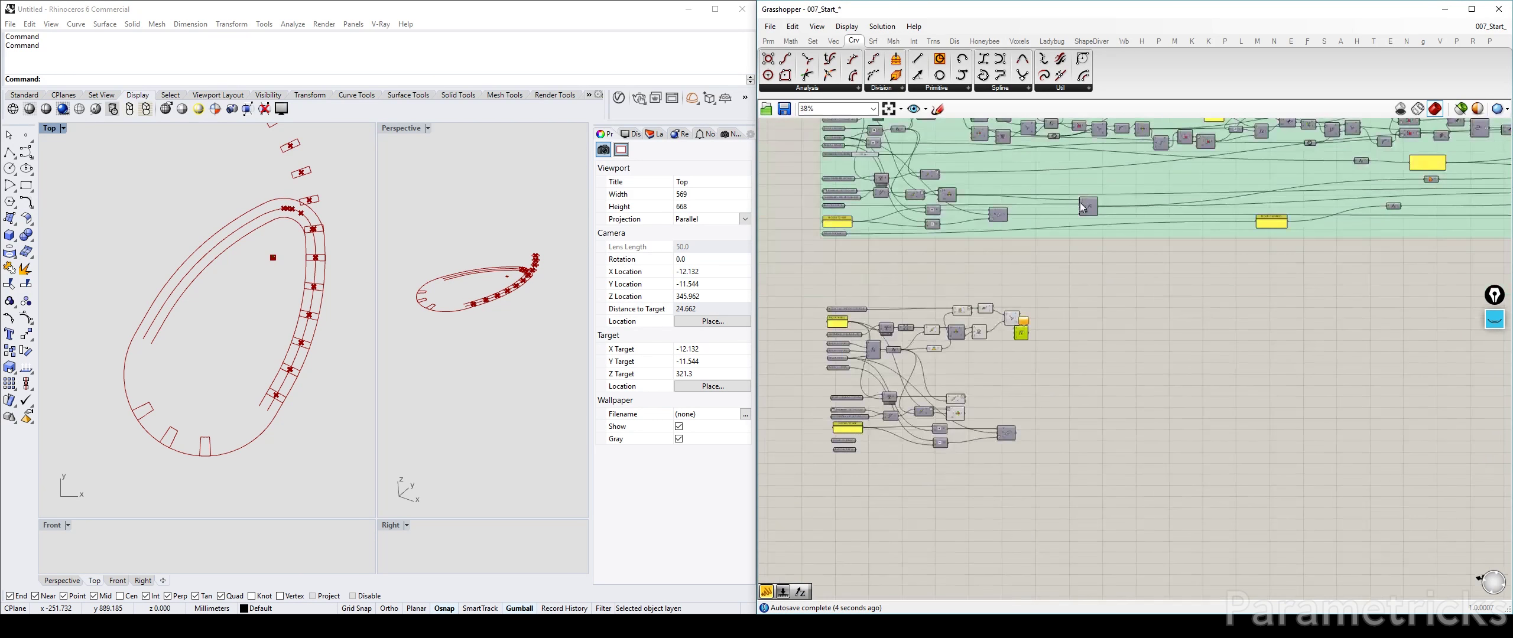
scroll(1036, 221, up, 7)
click(1016, 204)
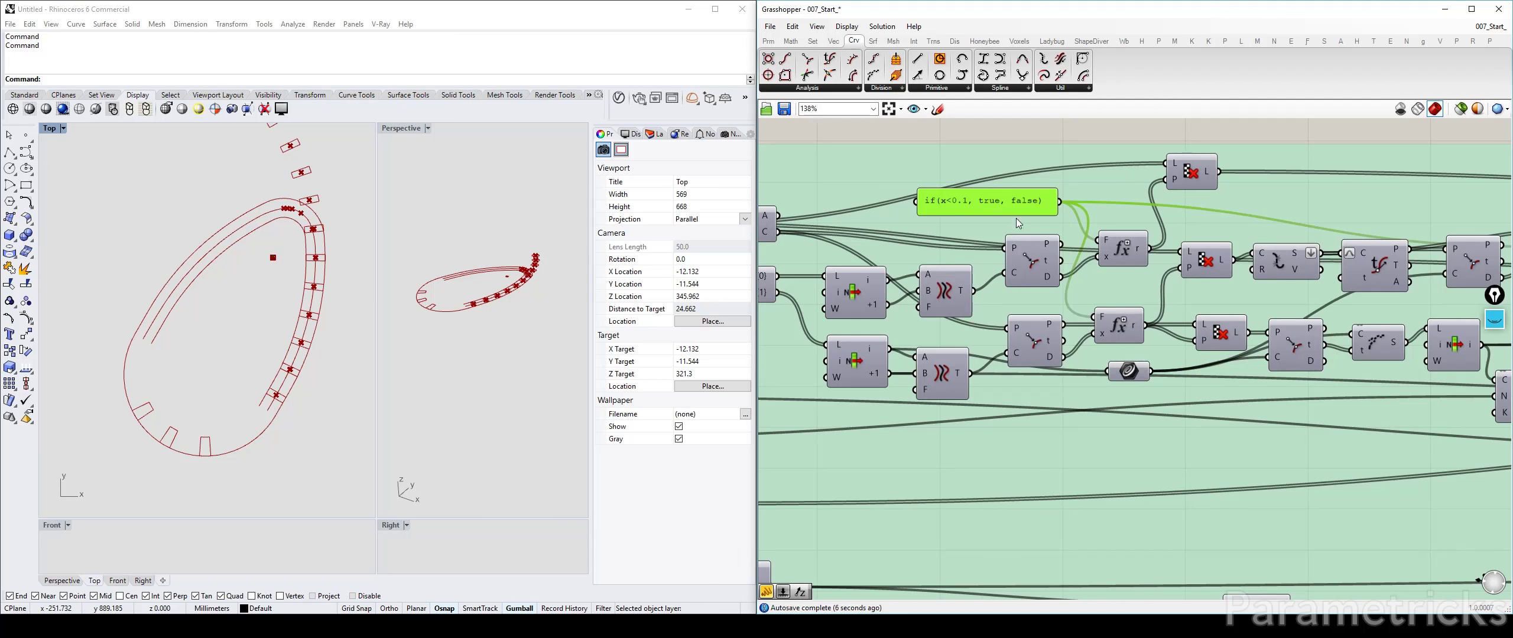
scroll(1018, 223, down, 5)
right_drag(981, 567, 1011, 292)
scroll(1006, 355, up, 4)
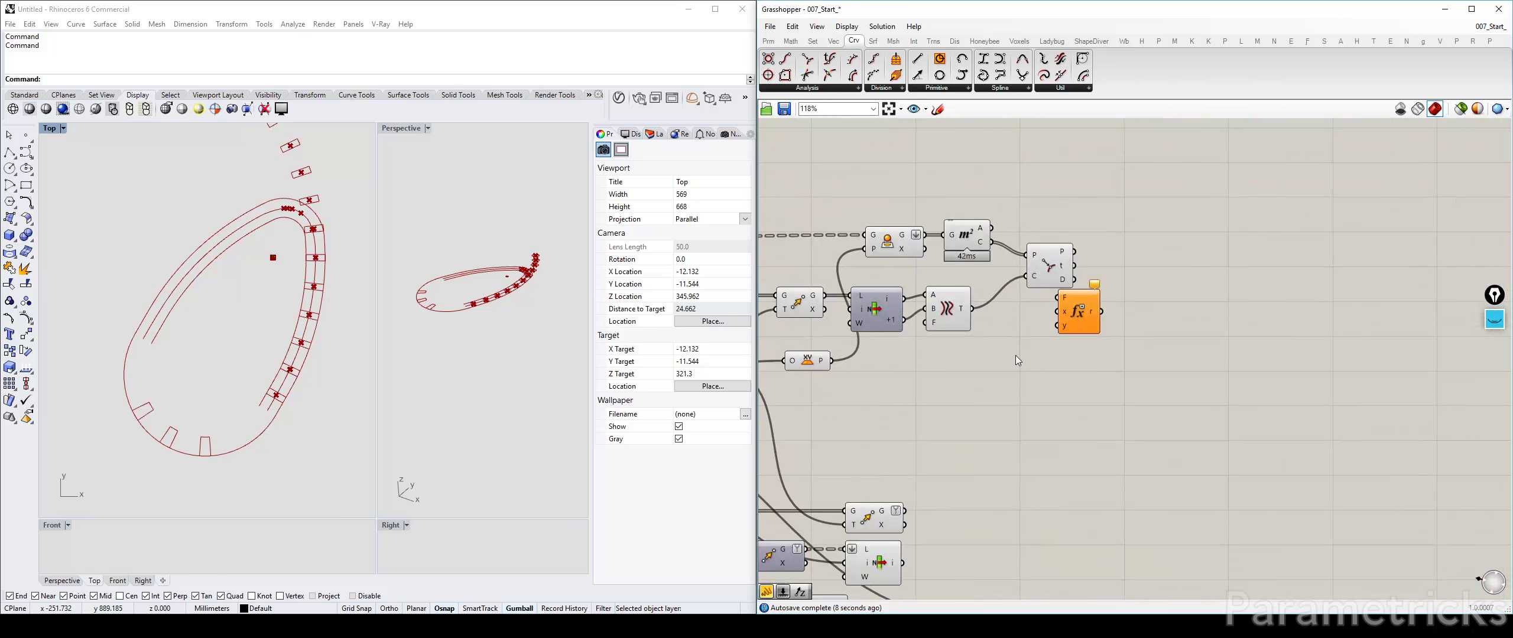
key(ctrl+v)
drag(1117, 367, 917, 188)
scroll(1042, 242, up, 3)
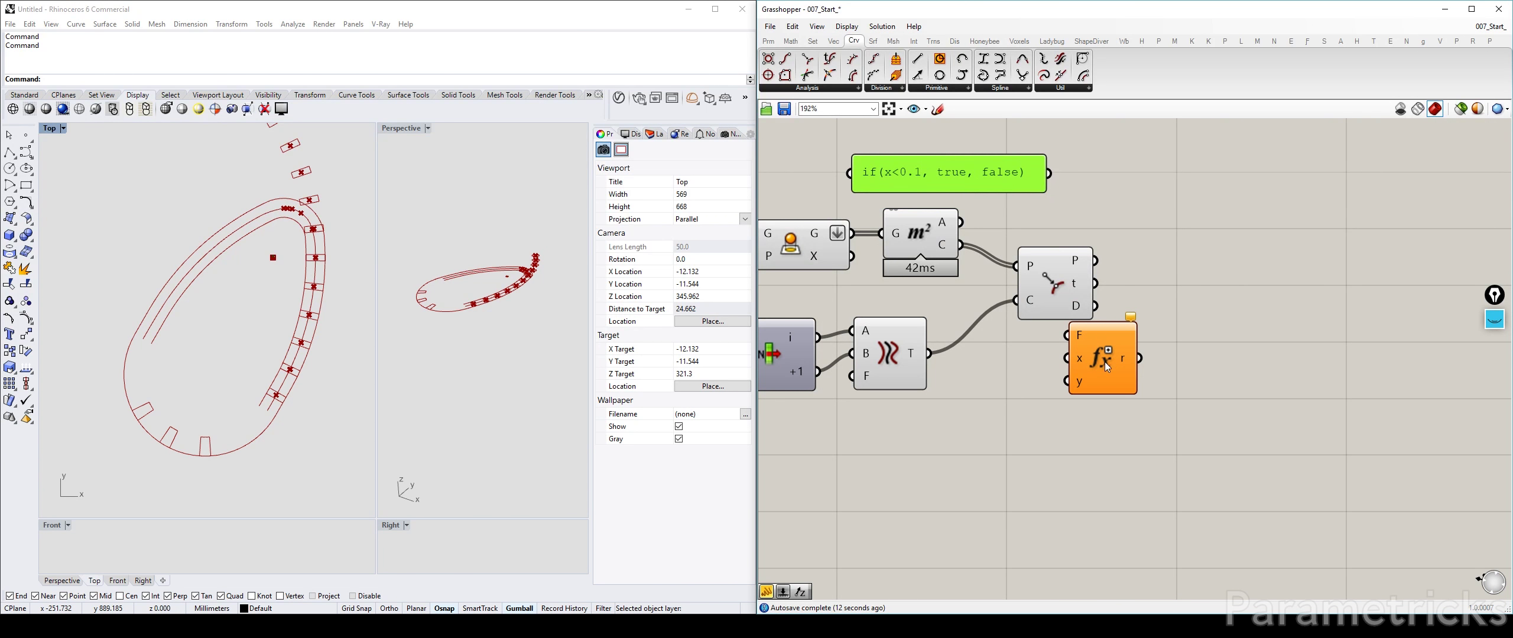
Feed the closest-point distance into Evaluate's x and the expression panel into F, and remove its unused y input
drag(1098, 348, 1173, 281)
drag(1036, 270, 1017, 249)
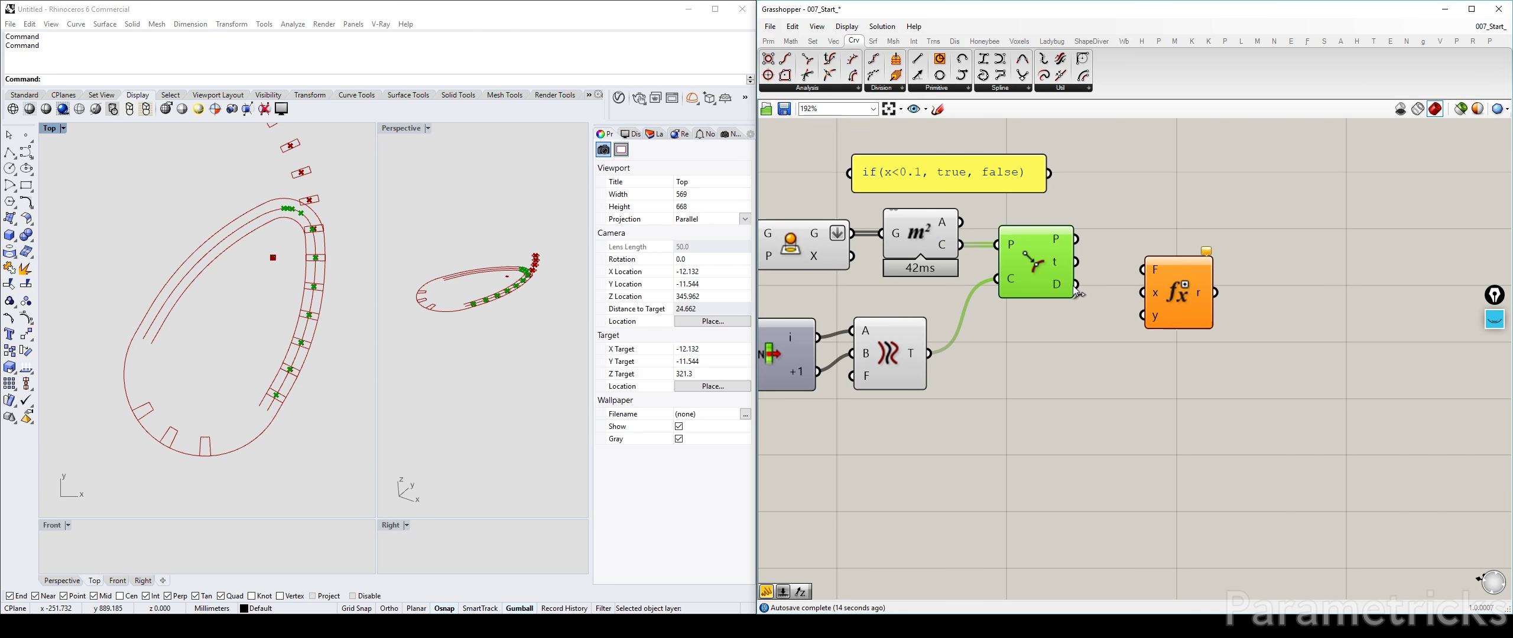
drag(1076, 285, 1145, 293)
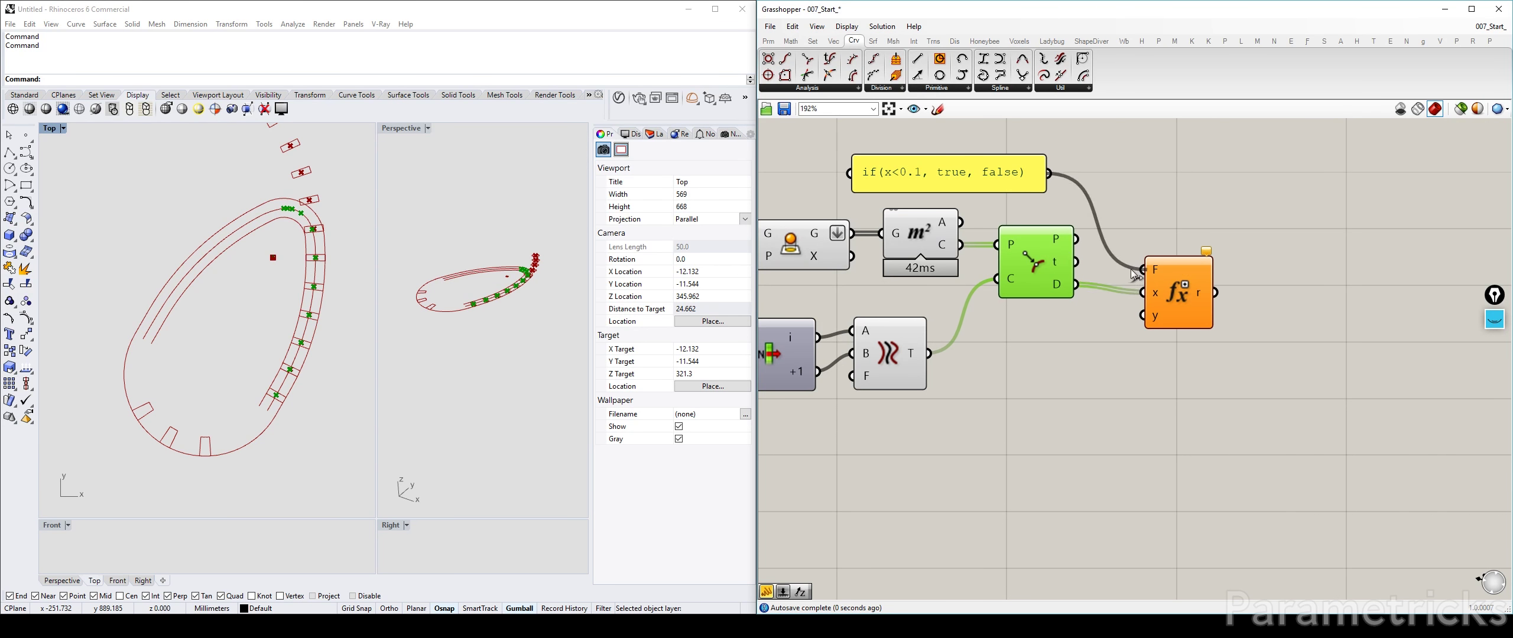
scroll(1149, 297, up, 5)
click(1141, 287)
scroll(1148, 295, down, 5)
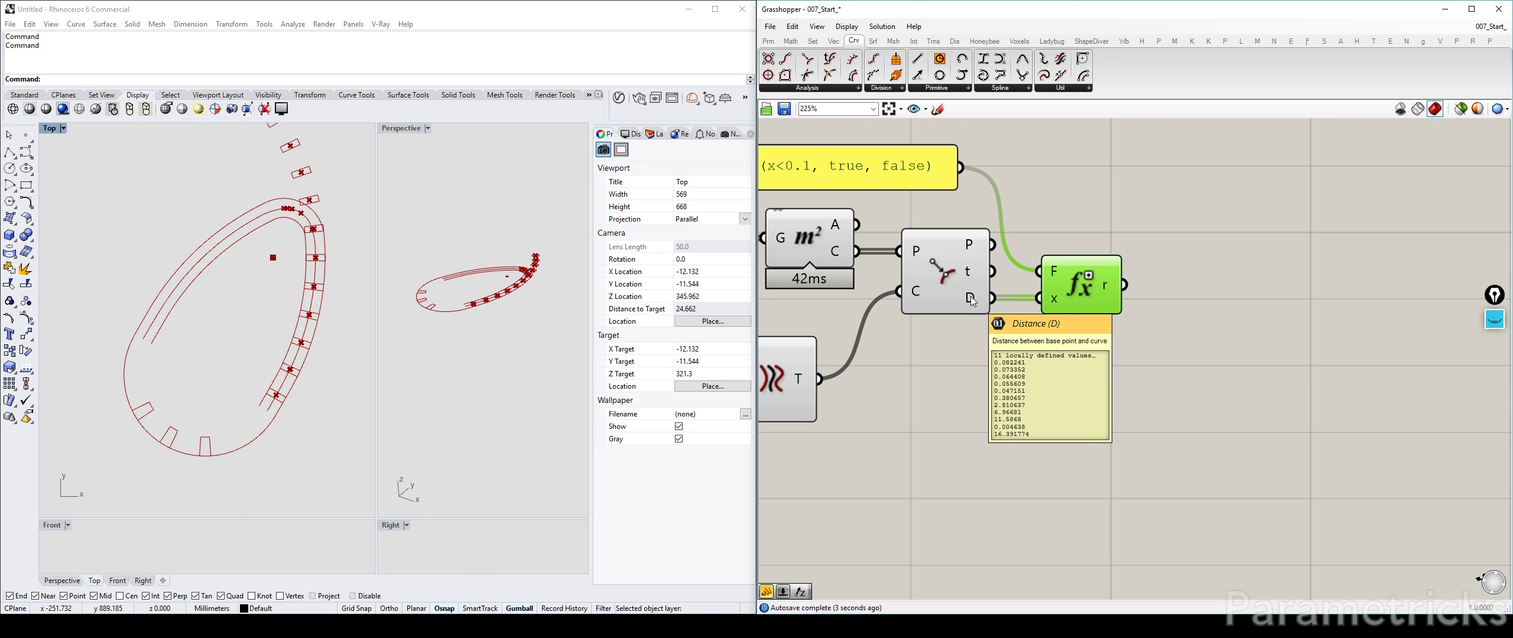
Add a Cull Pattern component, wiring the projected columns into its list input and Evaluate's result into its pattern input
right_drag(889, 206, 962, 234)
double_click(1024, 420)
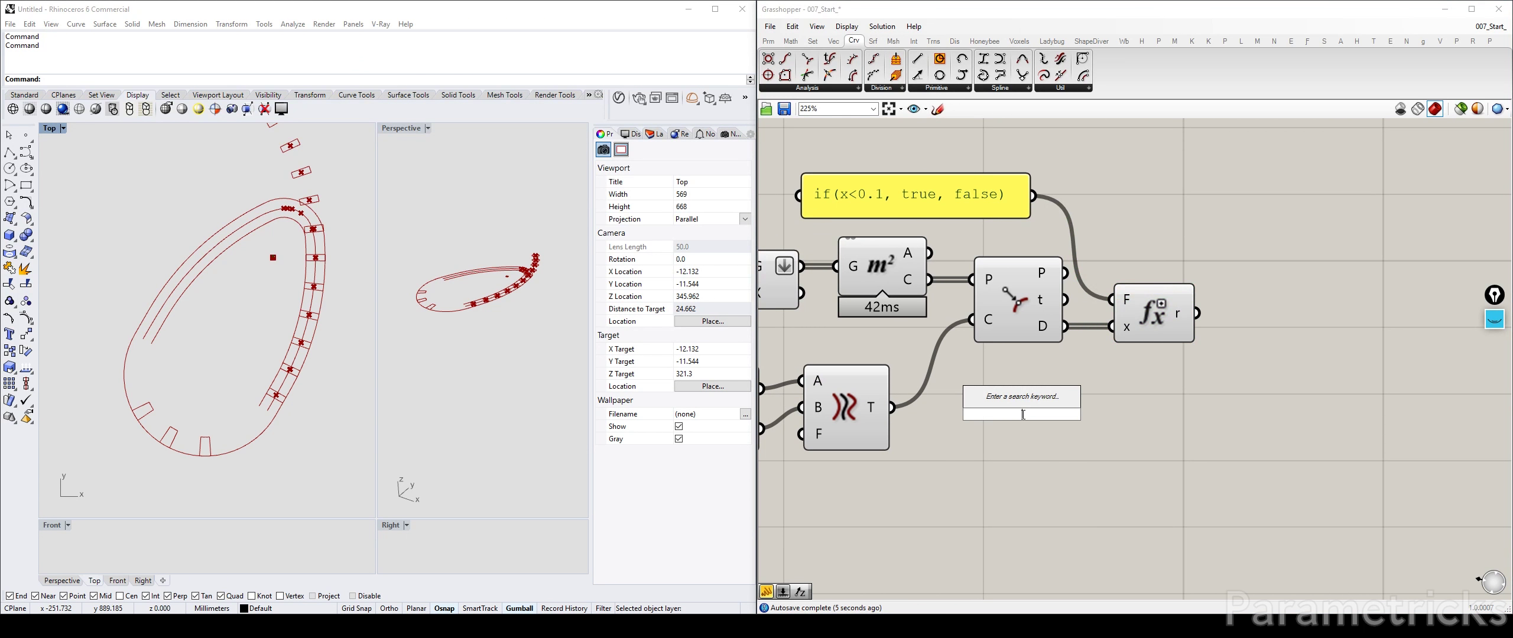
text(cull)
right_click(1022, 416)
click(1020, 401)
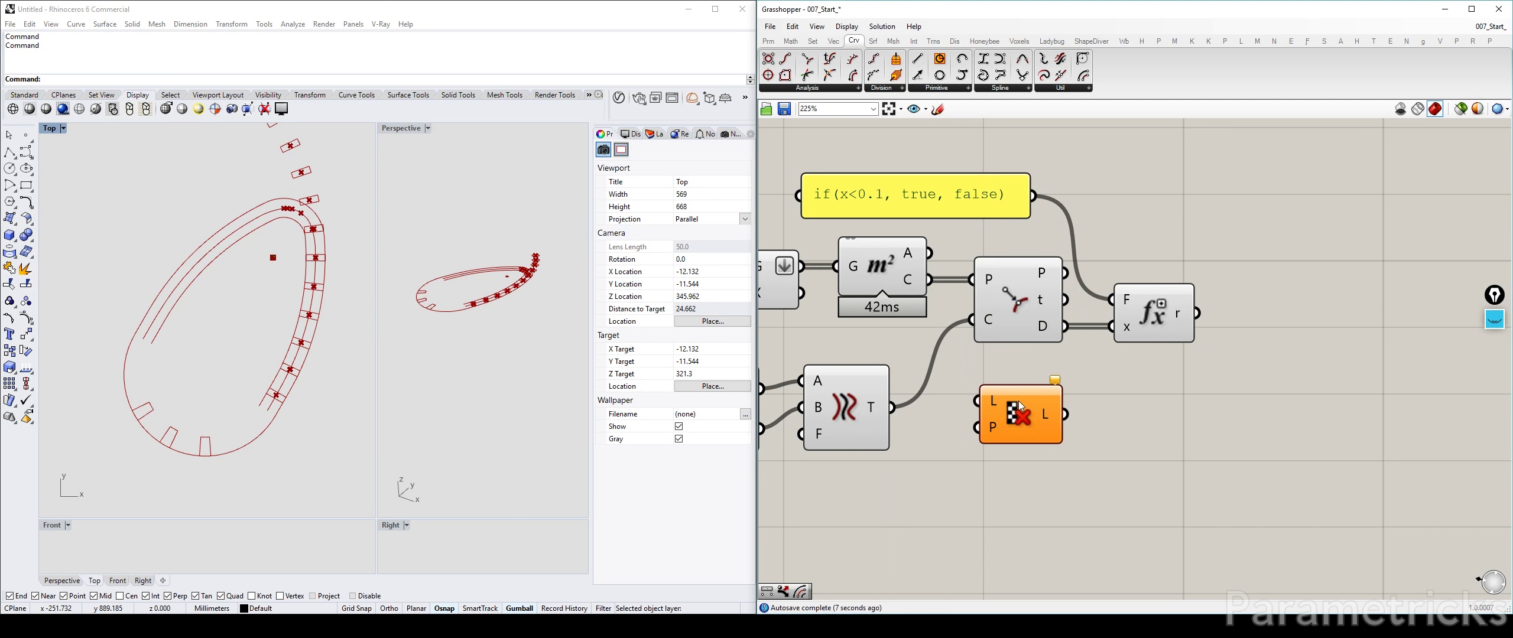
drag(1021, 408, 1317, 270)
scroll(1028, 273, down, 2)
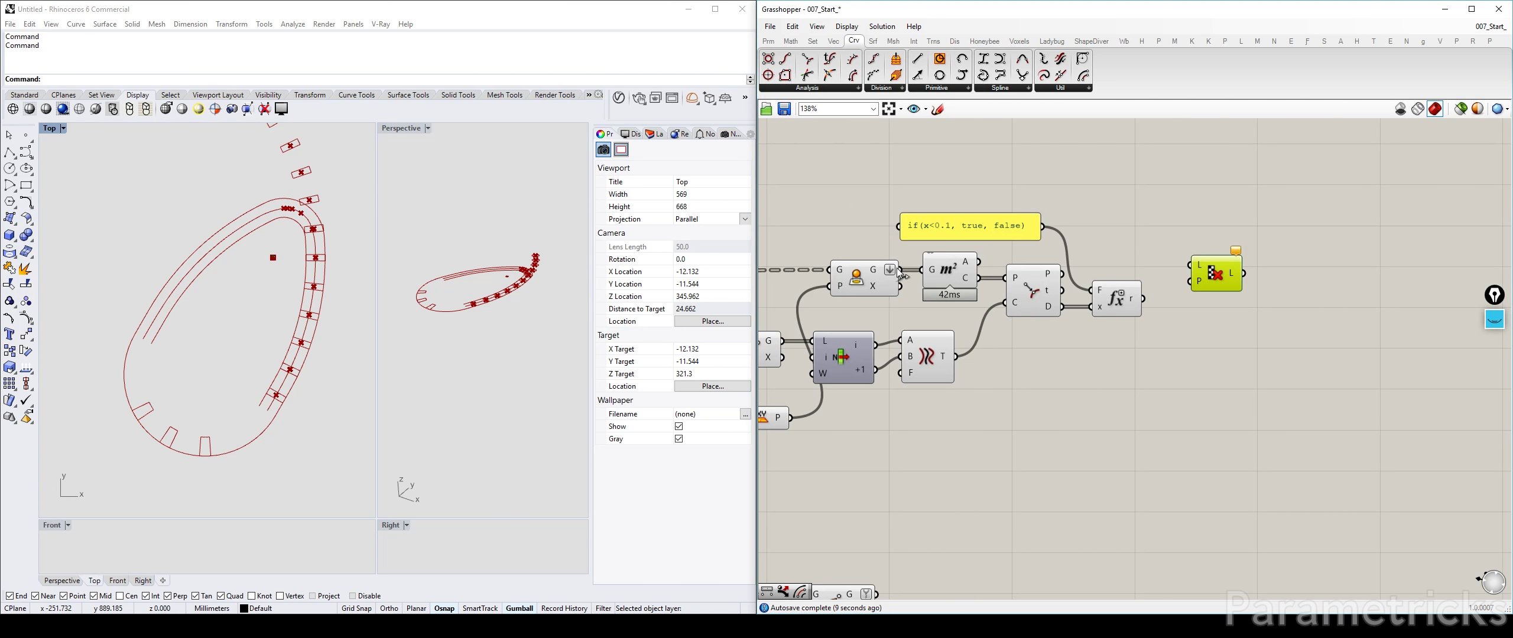
drag(870, 280, 1190, 264)
mouse_move(1143, 298)
mouse_down()
mouse_move(1190, 281)
mouse_move(1196, 302)
mouse_move(1129, 295)
mouse_up()
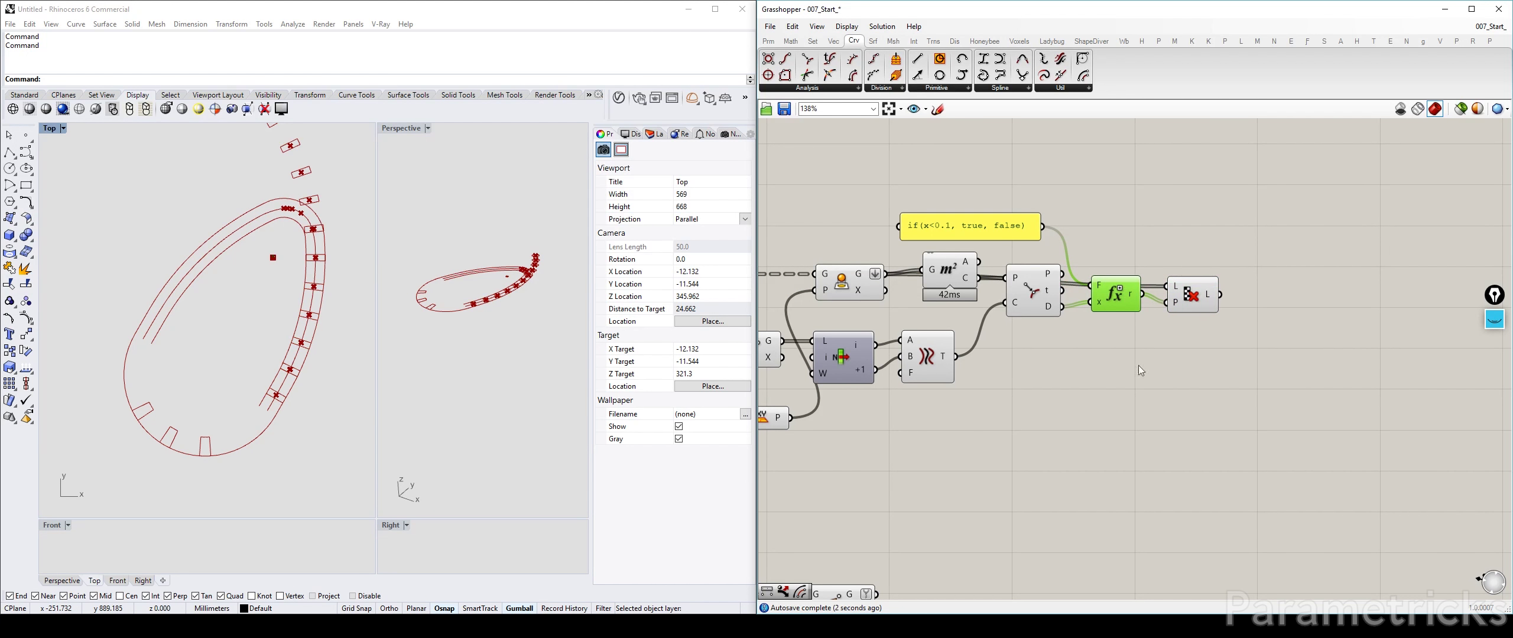
Turn off the previews of Project, Area, Tween Curve, Curve Closest Point and Evaluate, and select Cull Pattern to check its columns
drag(1149, 388, 923, 206)
middle_click(936, 204)
click(967, 166)
click(887, 256)
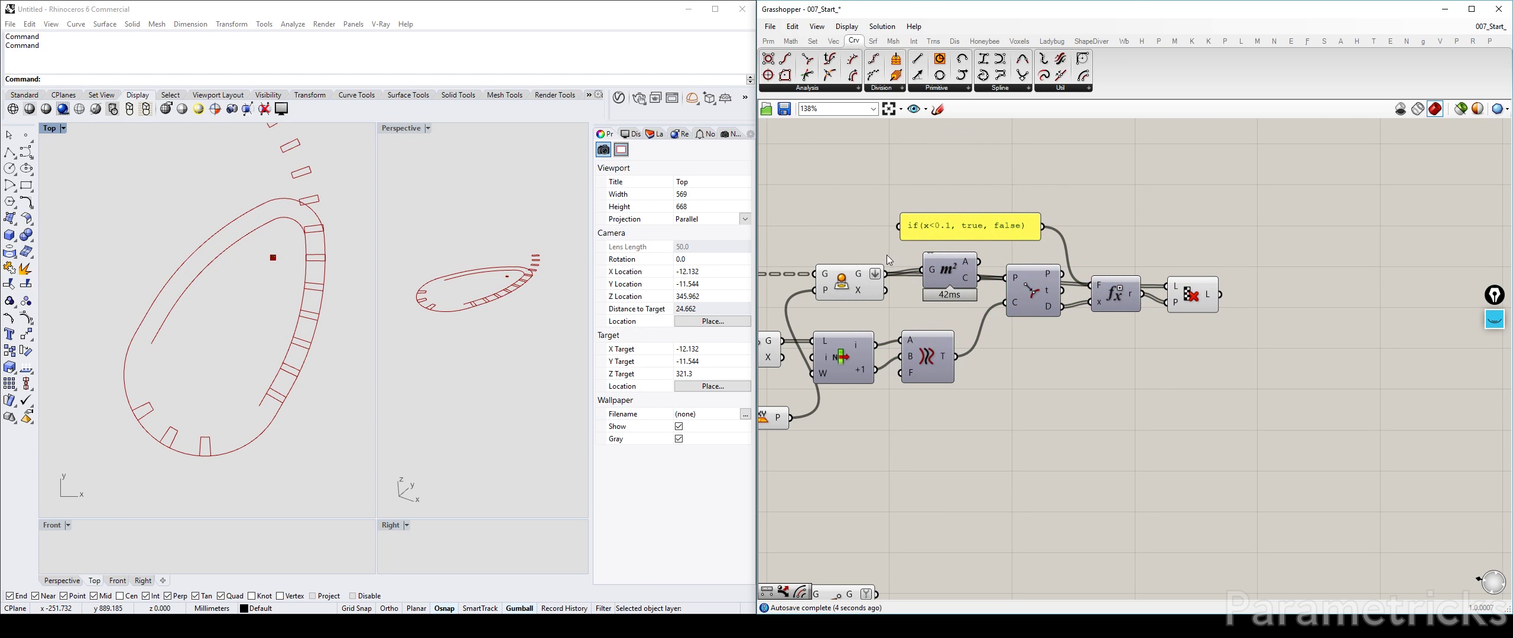
click(861, 281)
key(ctrl+q)
click(1194, 288)
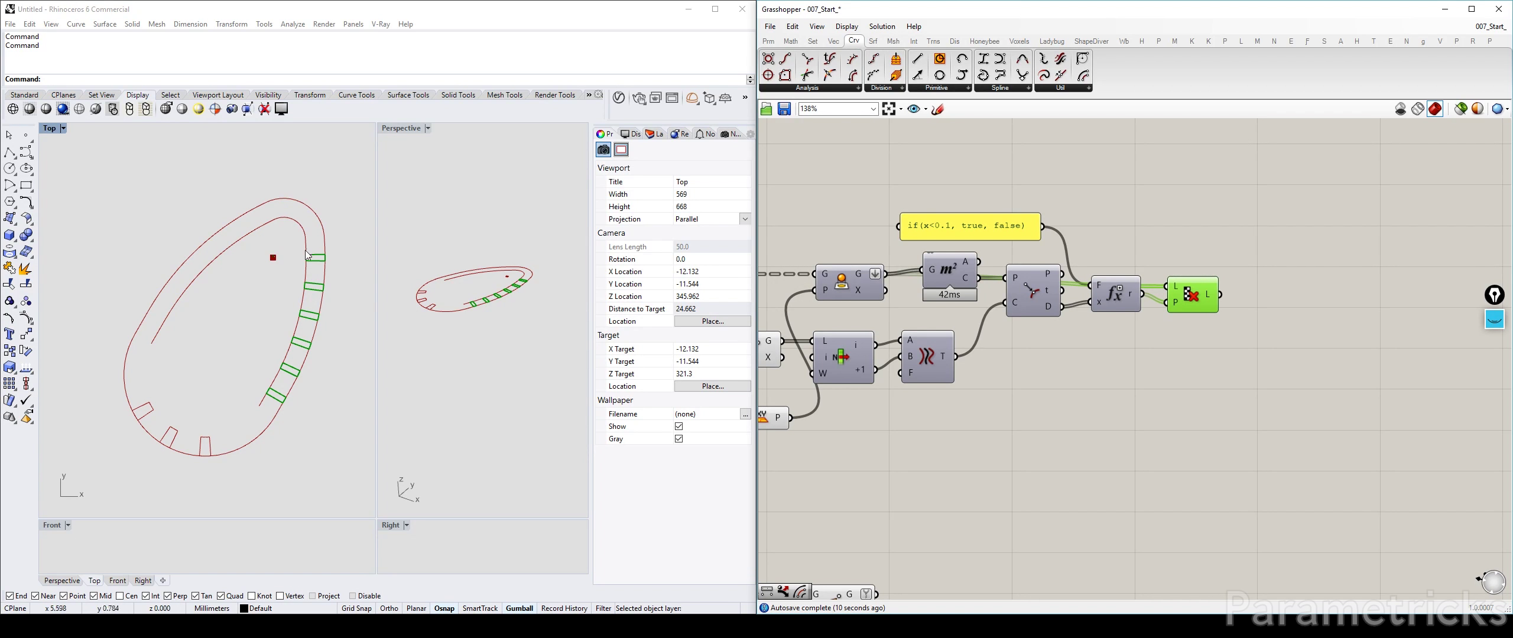
Turn on the uppermost Custom Preview at the end of Block 2 and compare its columns with the secondary arcs in the Top viewport
scroll(1286, 249, down, 6)
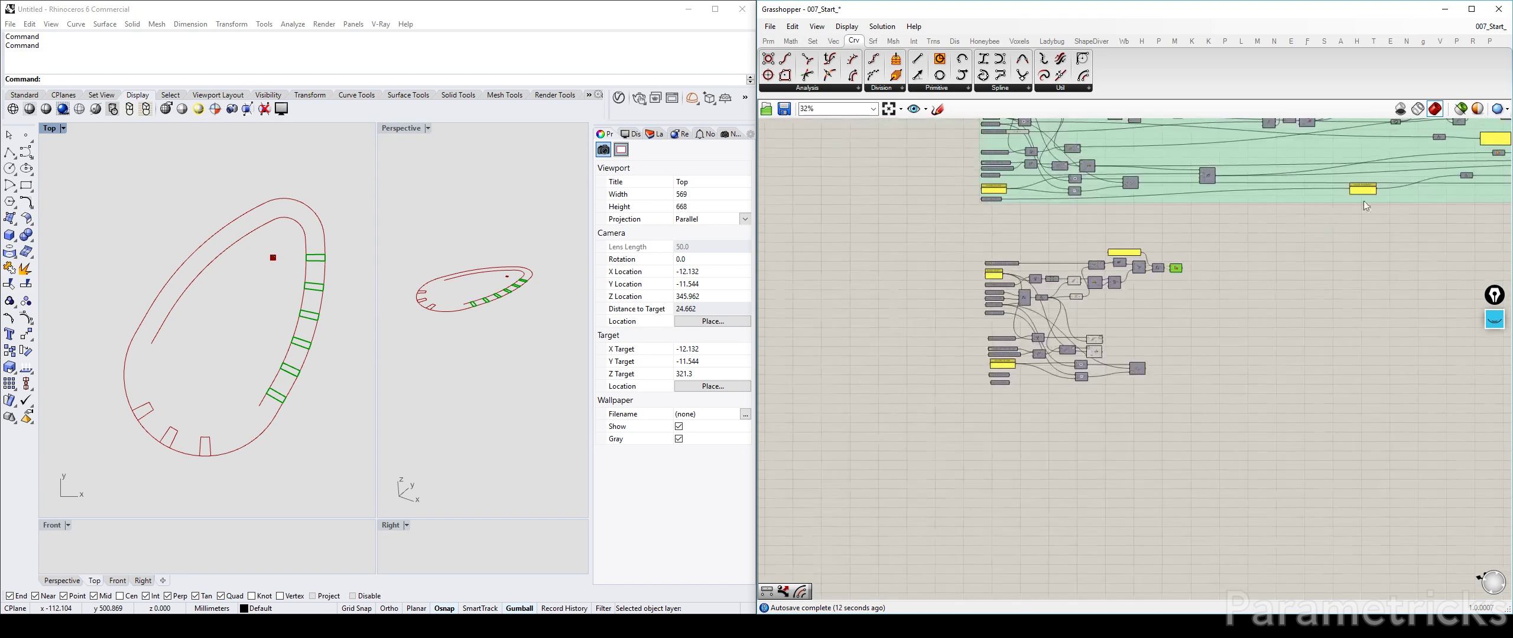
scroll(1098, 286, up, 4)
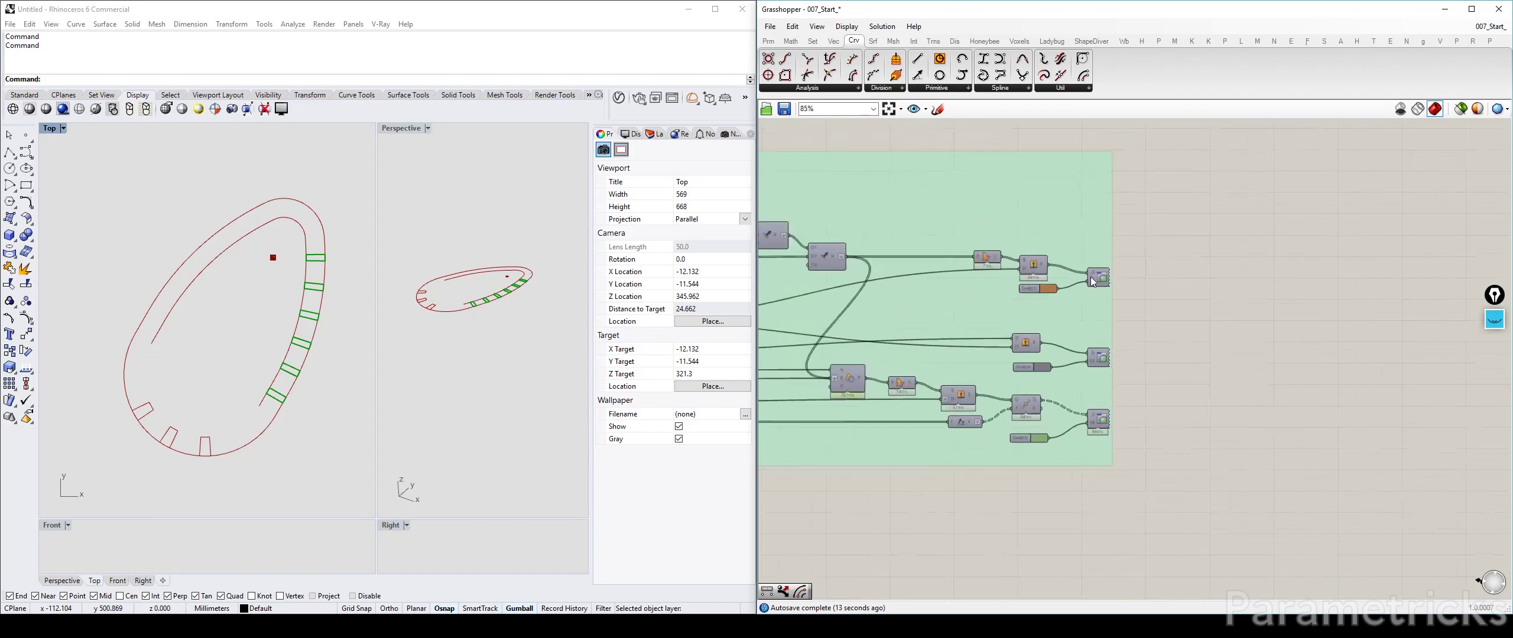
click(1099, 284)
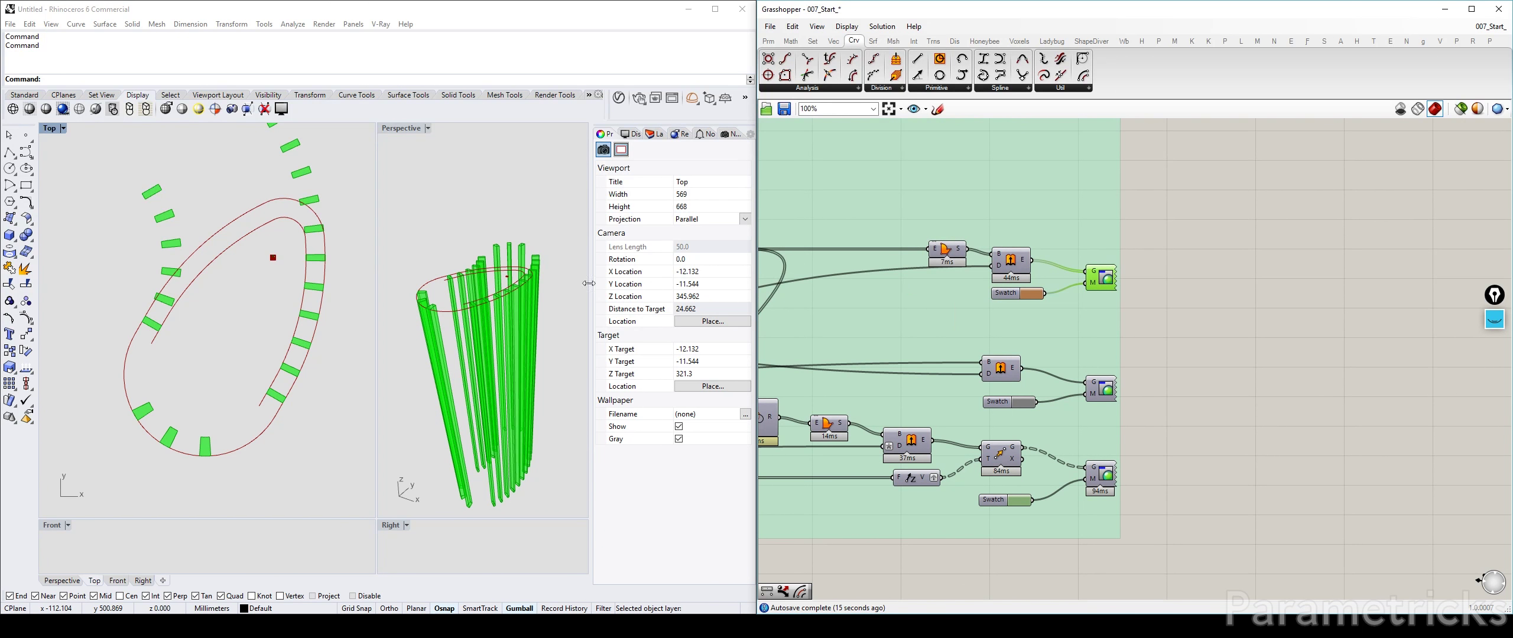
click(1145, 223)
scroll(313, 239, up, 3)
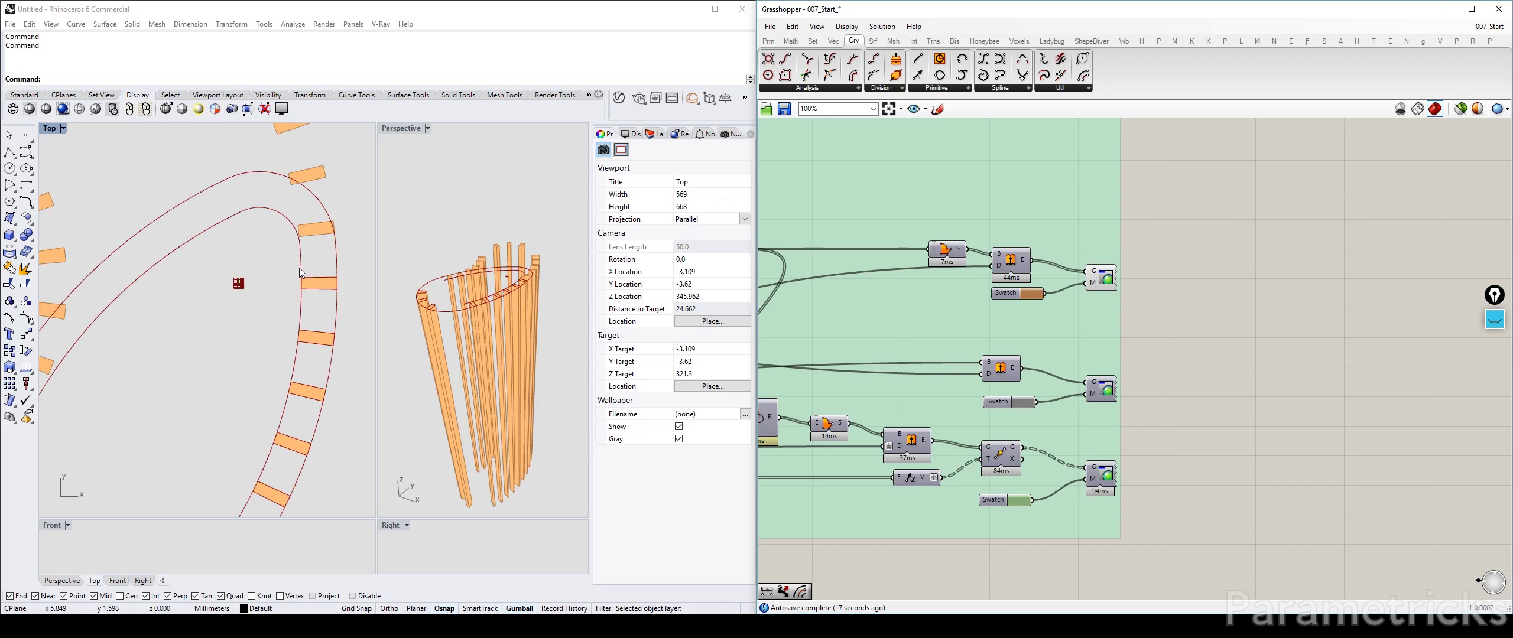
click(1098, 281)
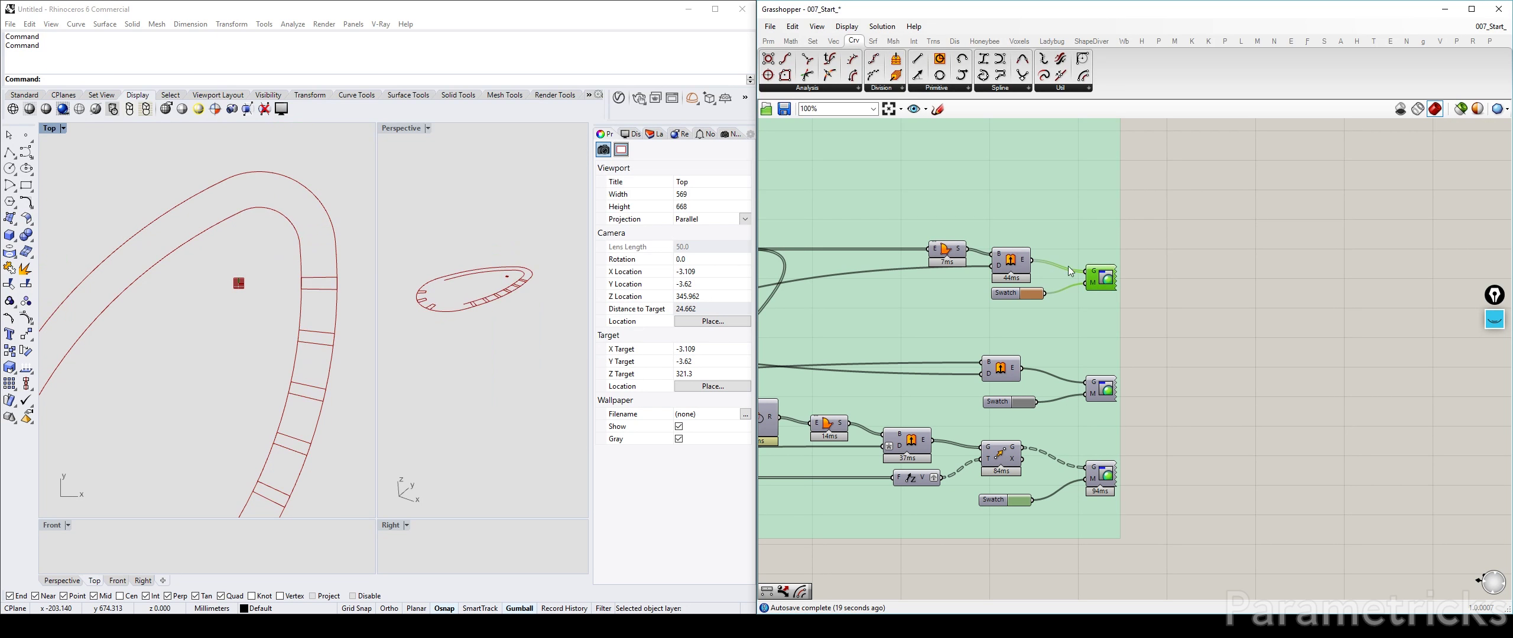
scroll(371, 285, up, 5)
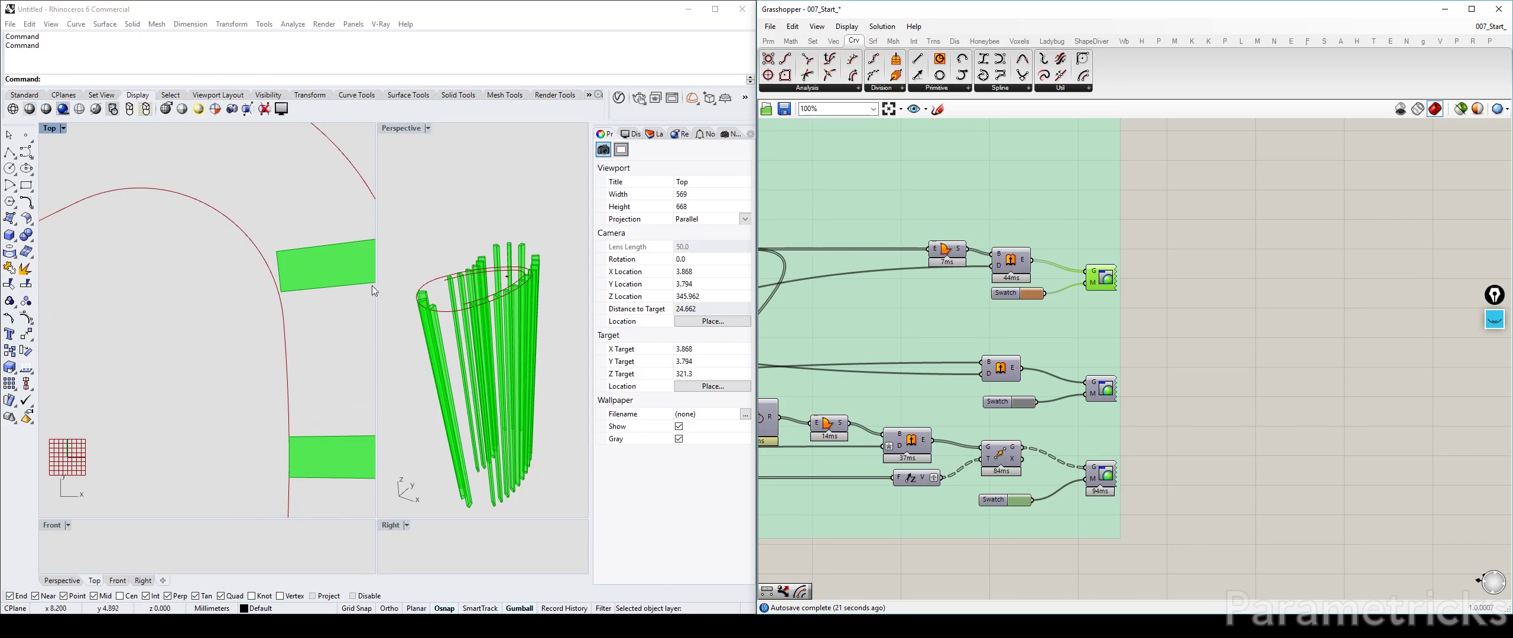
scroll(153, 238, down, 4)
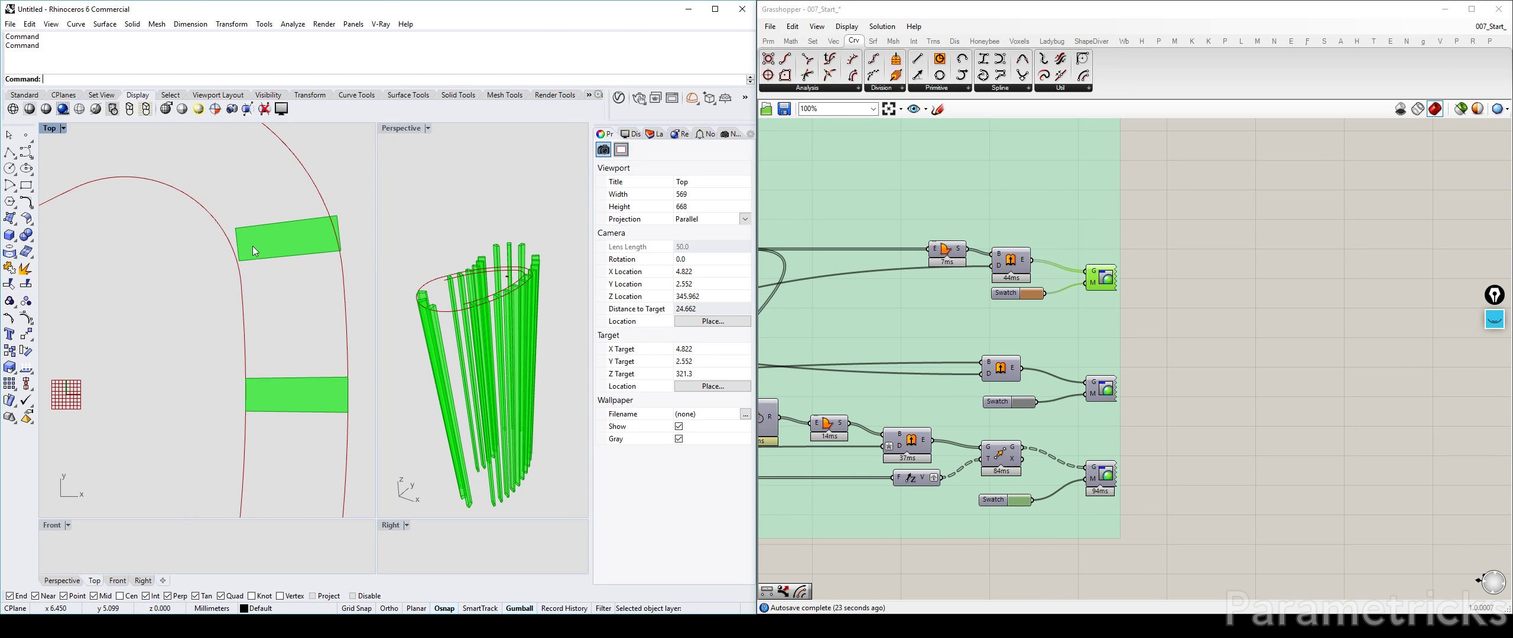
scroll(203, 233, up, 3)
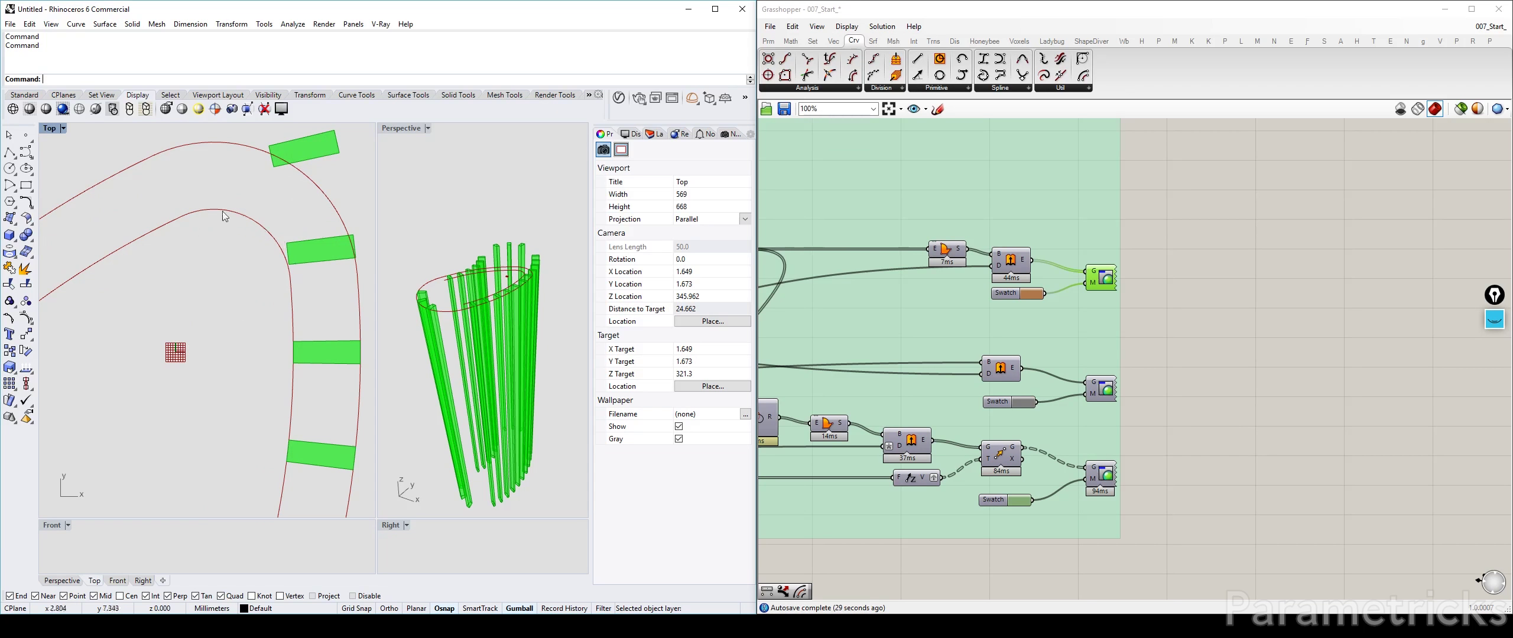
scroll(177, 233, down, 3)
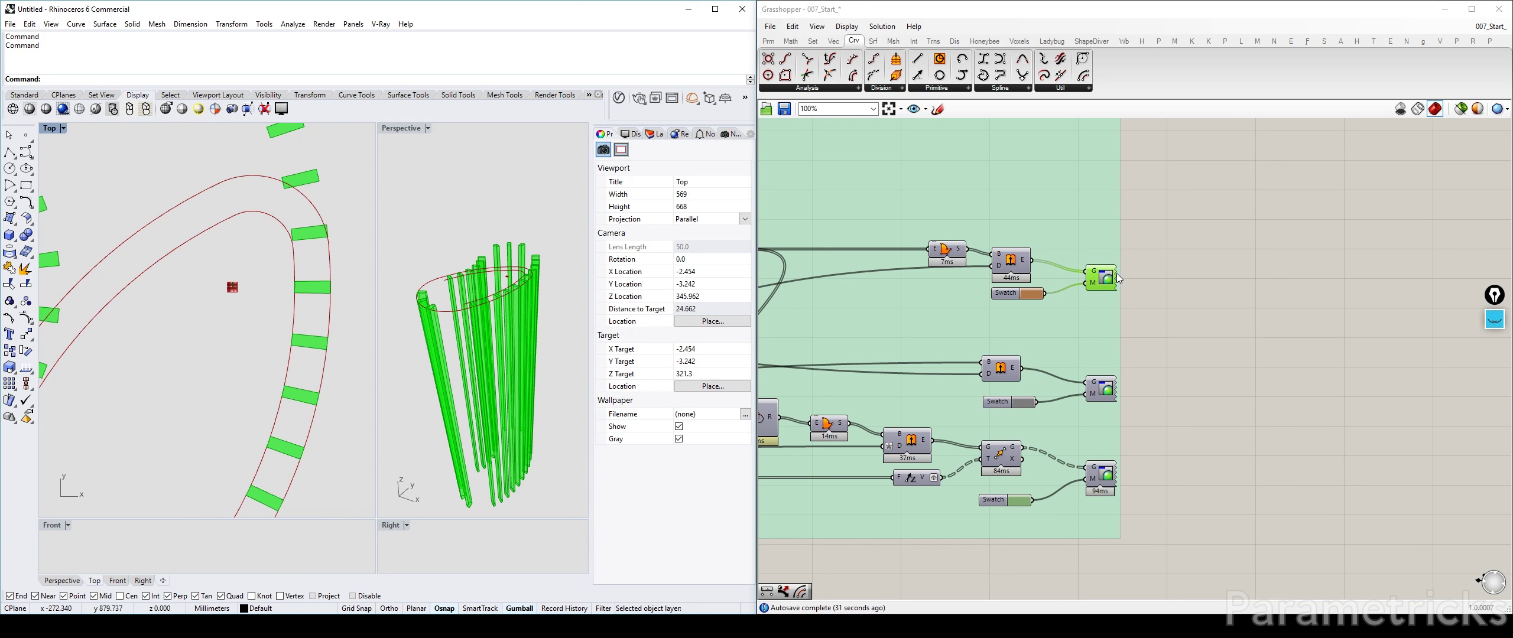
Set the Radius slider in the first green setting-out group to 10.0 and check how the columns meet the arcs in the Top viewport
scroll(1117, 279, down, 10)
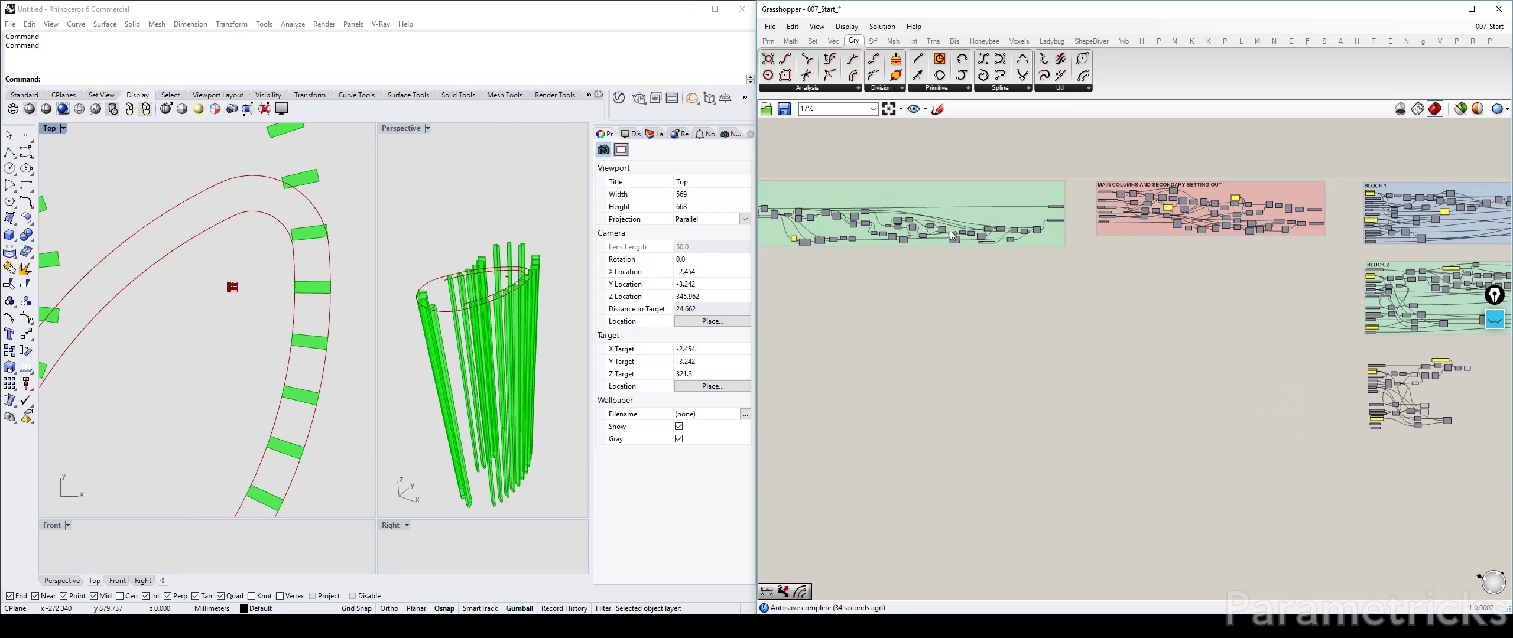
scroll(952, 237, up, 11)
double_click(956, 249)
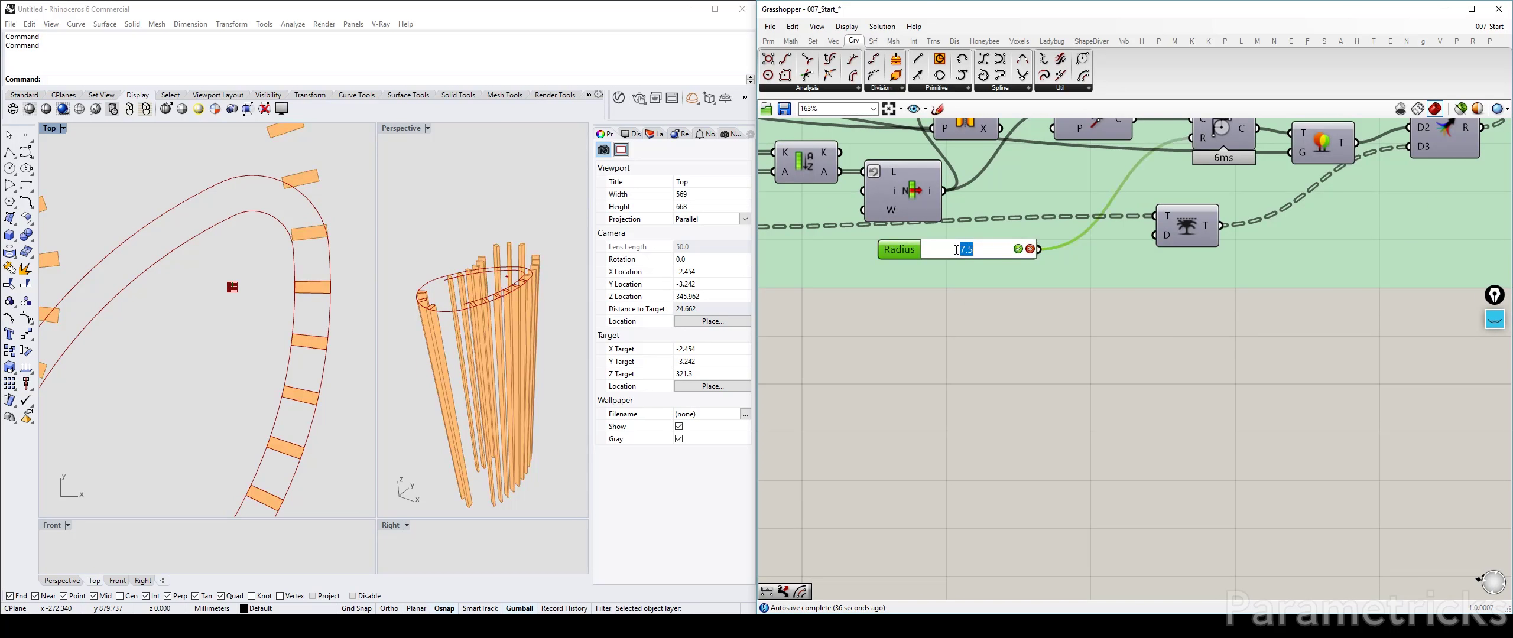
text(8)
text(10)
click(1018, 249)
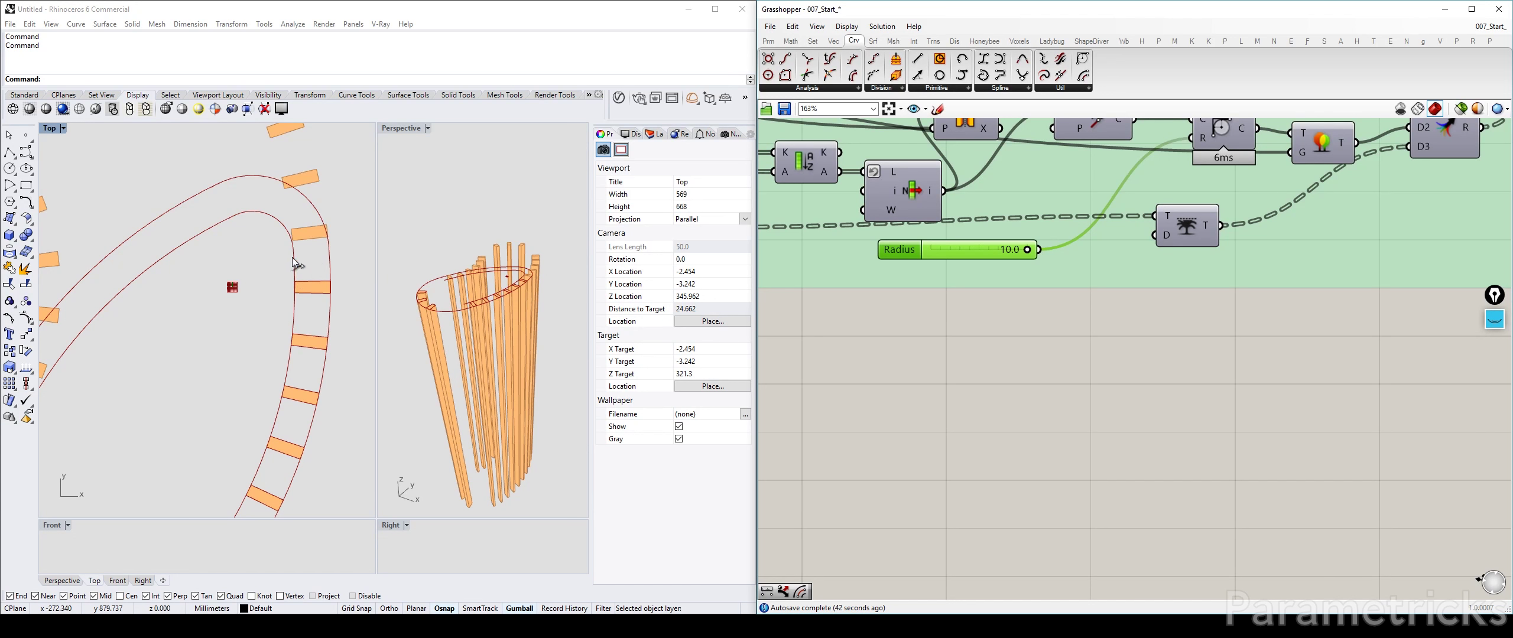
scroll(297, 267, up, 8)
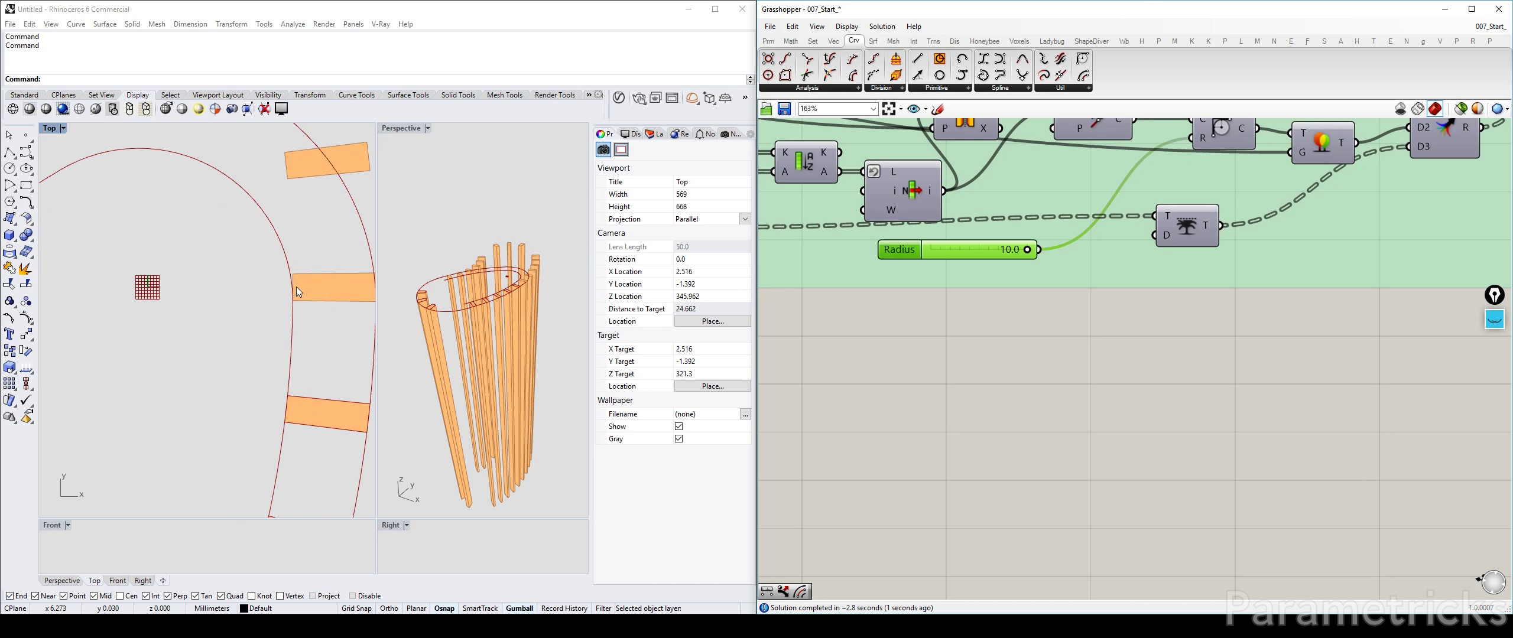
scroll(199, 264, down, 3)
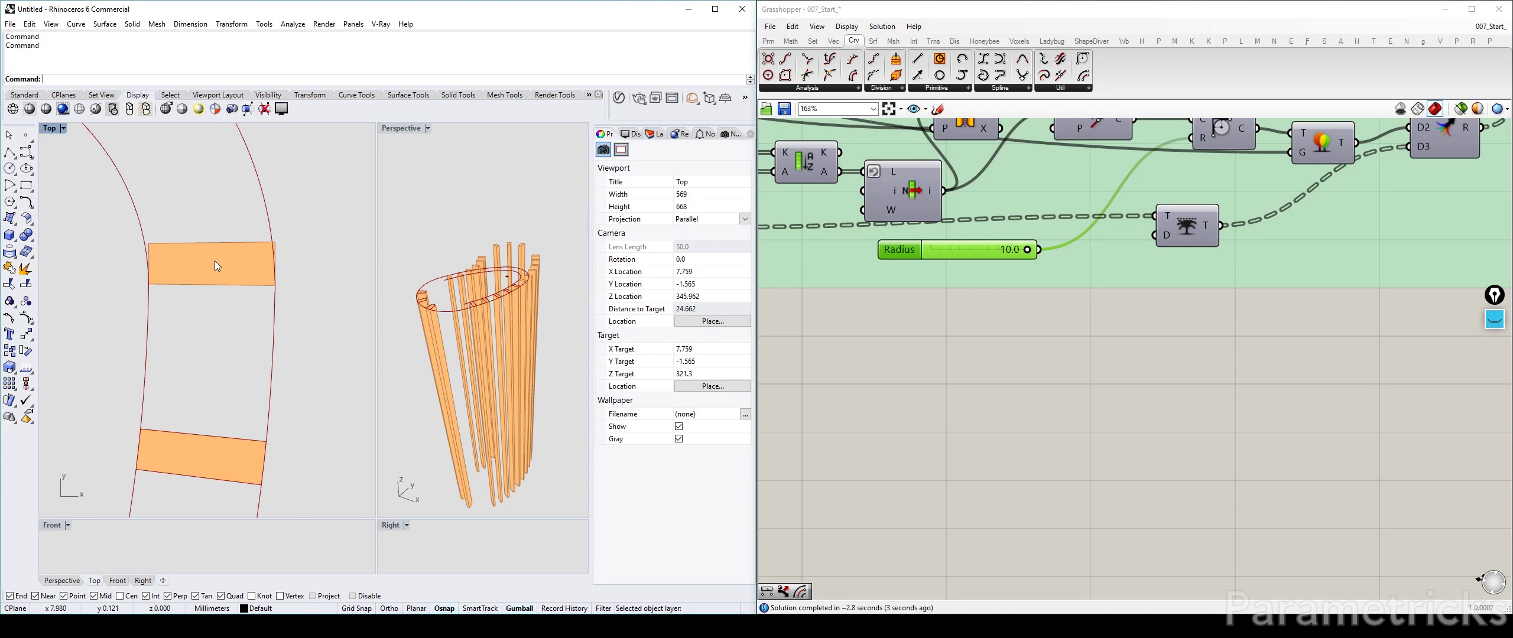
scroll(217, 266, down, 5)
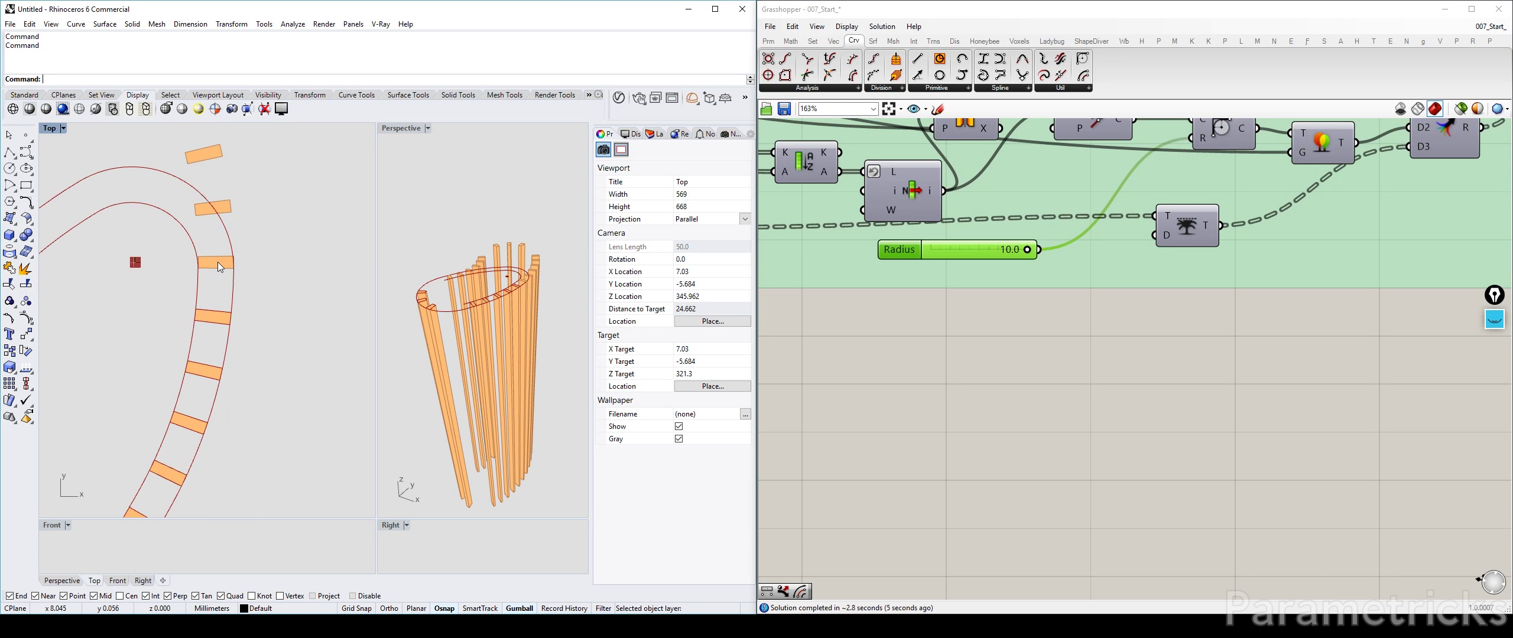
scroll(217, 263, up, 11)
scroll(1214, 300, down, 8)
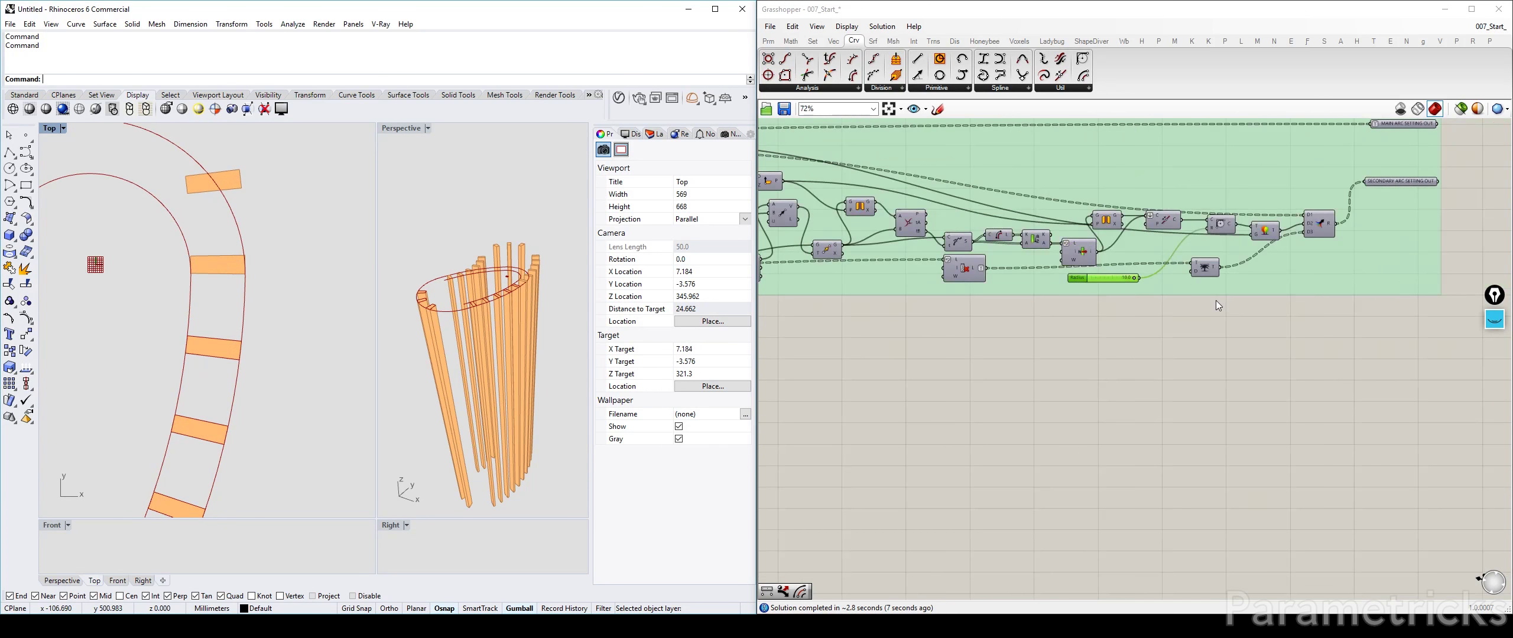
Select Cull Pattern and compare its remaining columns with the secondary arcs in the Top viewport
right_drag(1459, 381, 850, 251)
scroll(851, 251, down, 5)
scroll(1091, 299, up, 14)
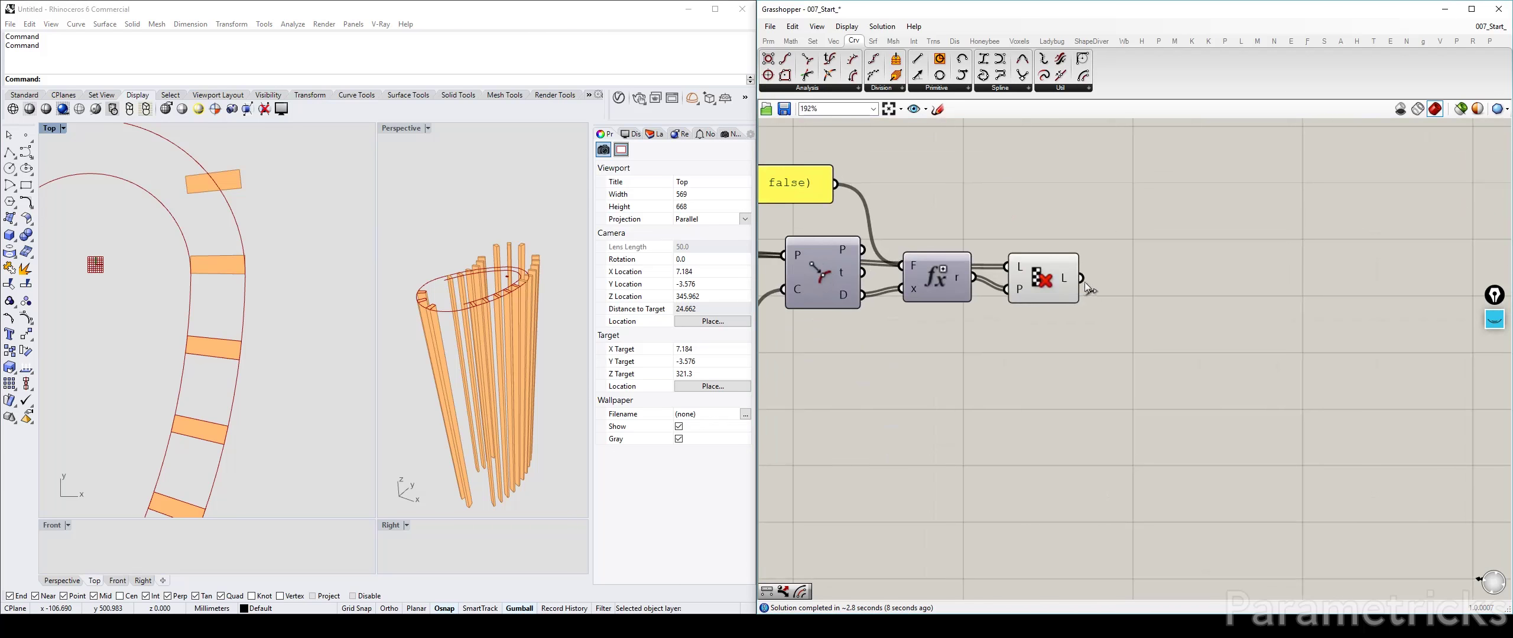
click(1055, 283)
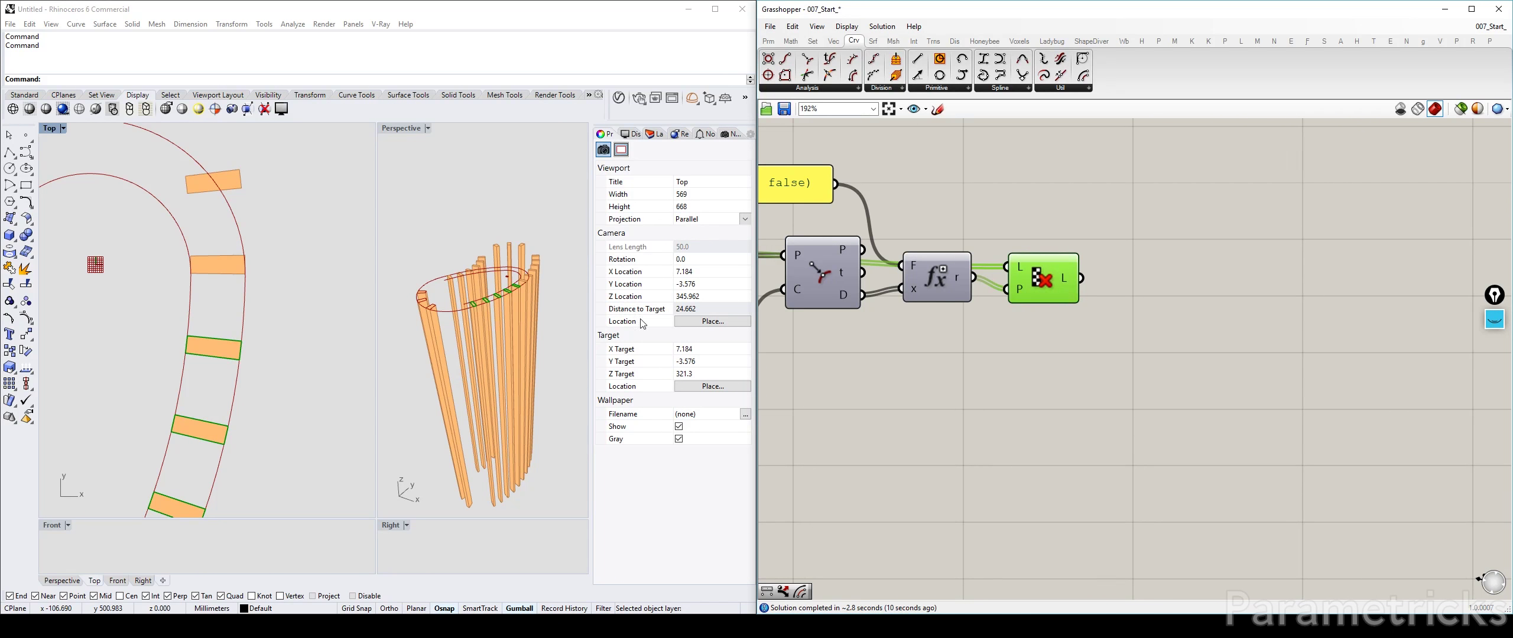
scroll(201, 262, up, 8)
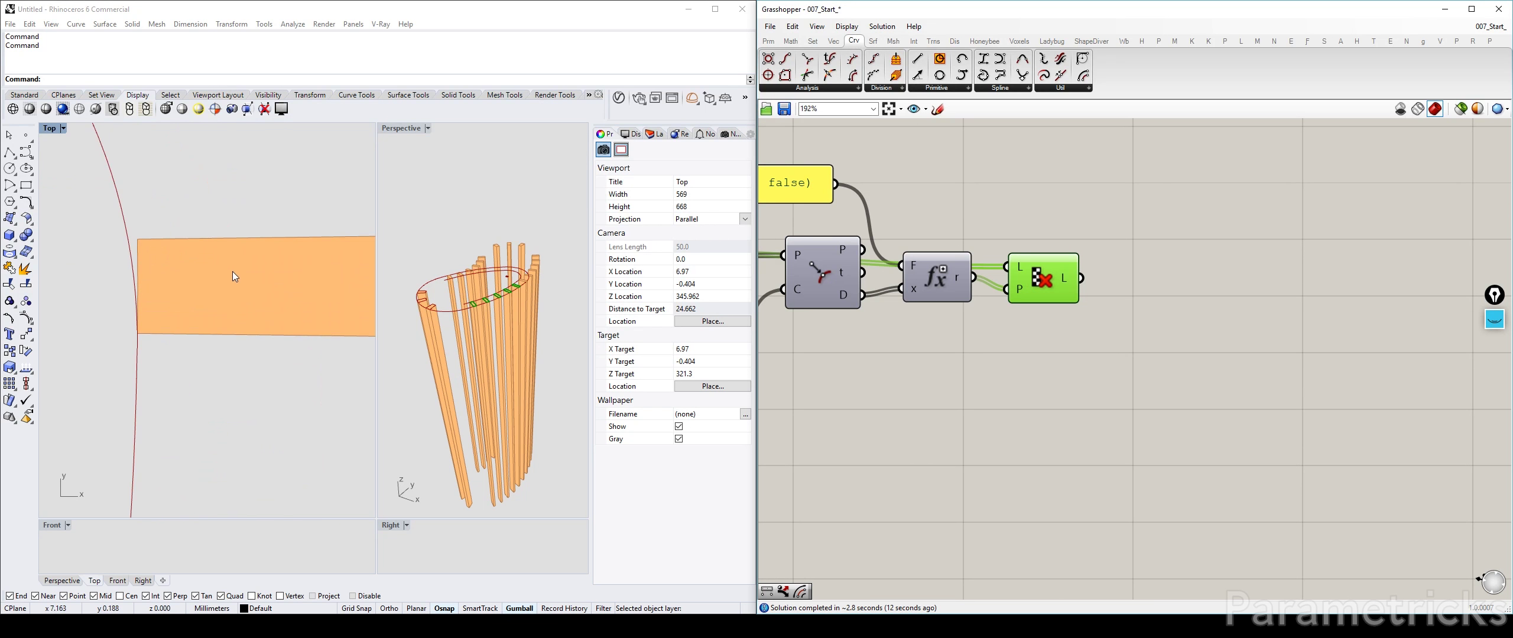
Select Tween Curve and Area to check whether the column centres lie on the tweened arc
right_drag(865, 301, 1190, 269)
scroll(1189, 268, down, 4)
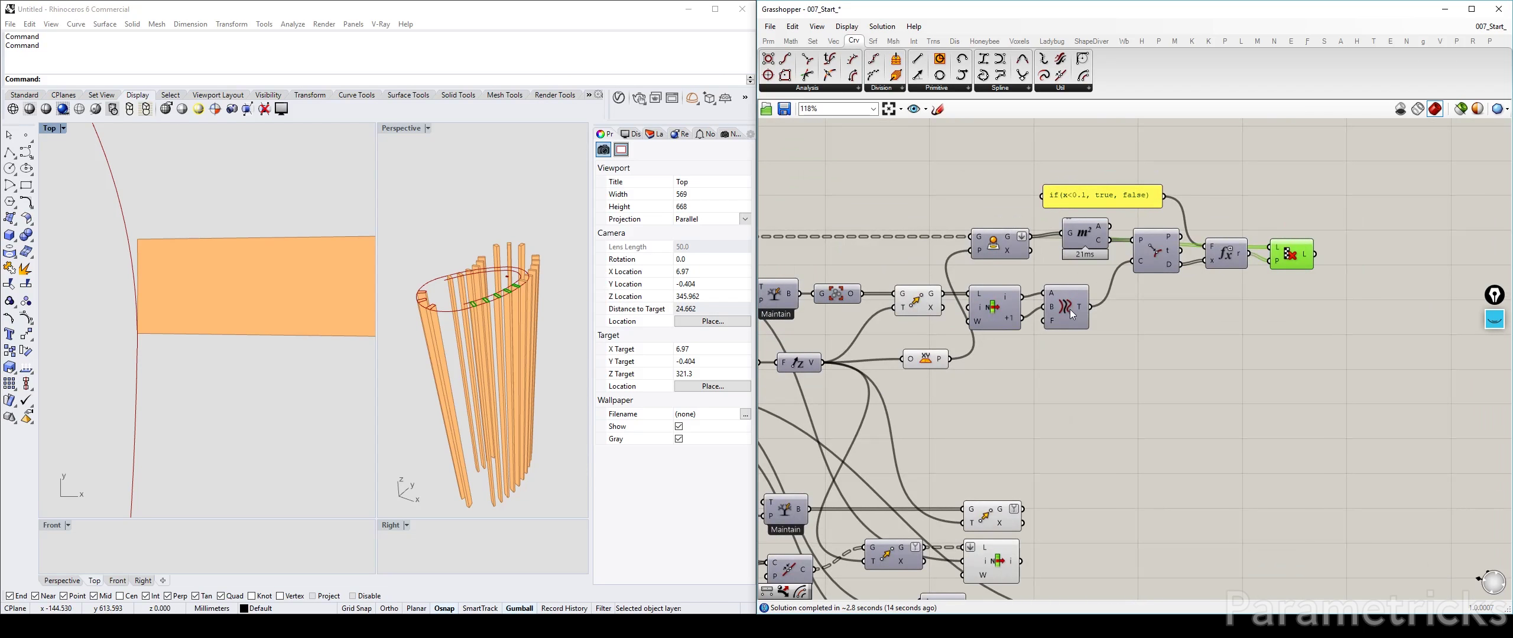
click(1064, 307)
click(1083, 240)
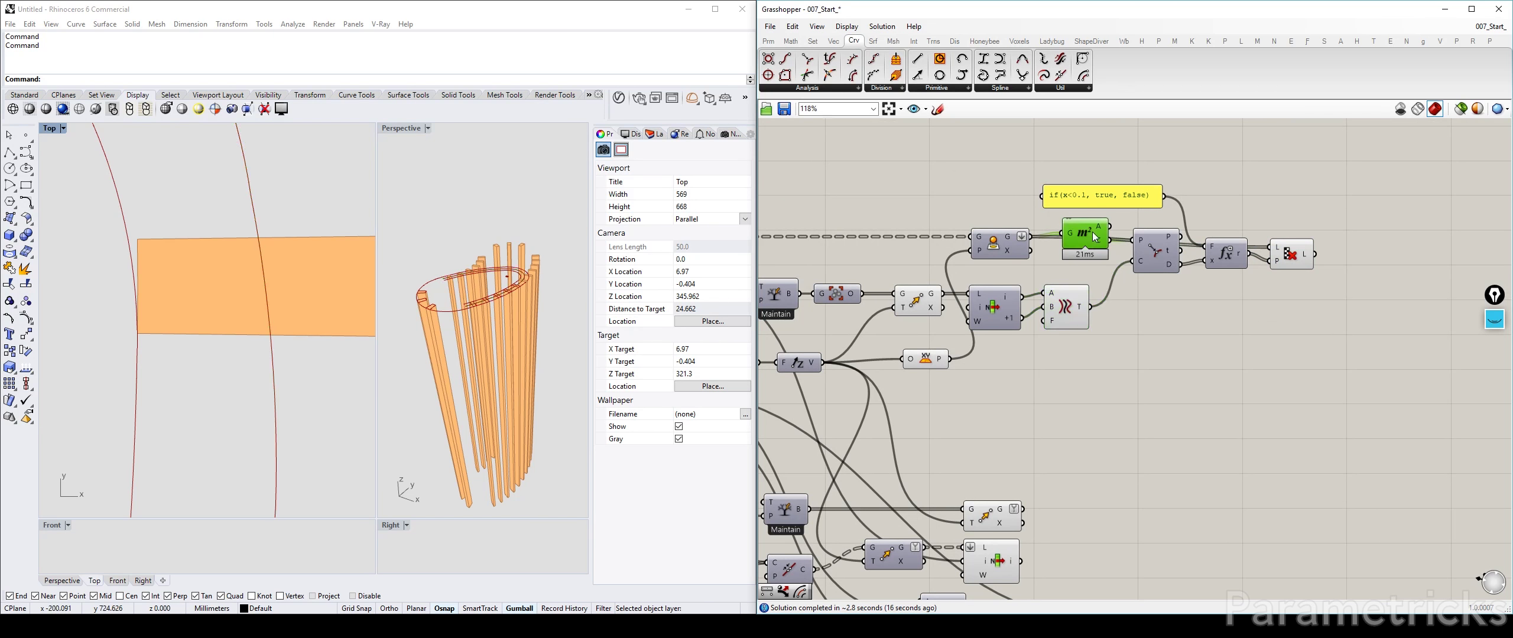
scroll(273, 286, up, 5)
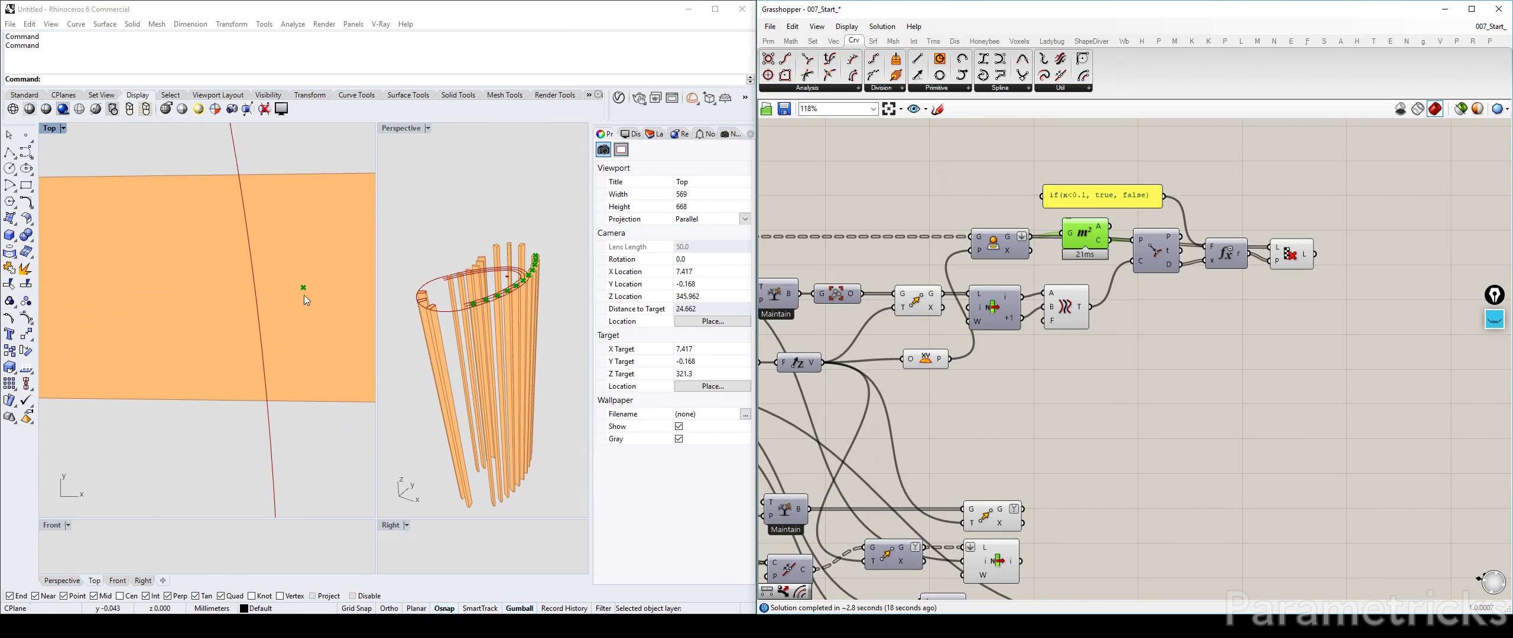
scroll(296, 295, down, 6)
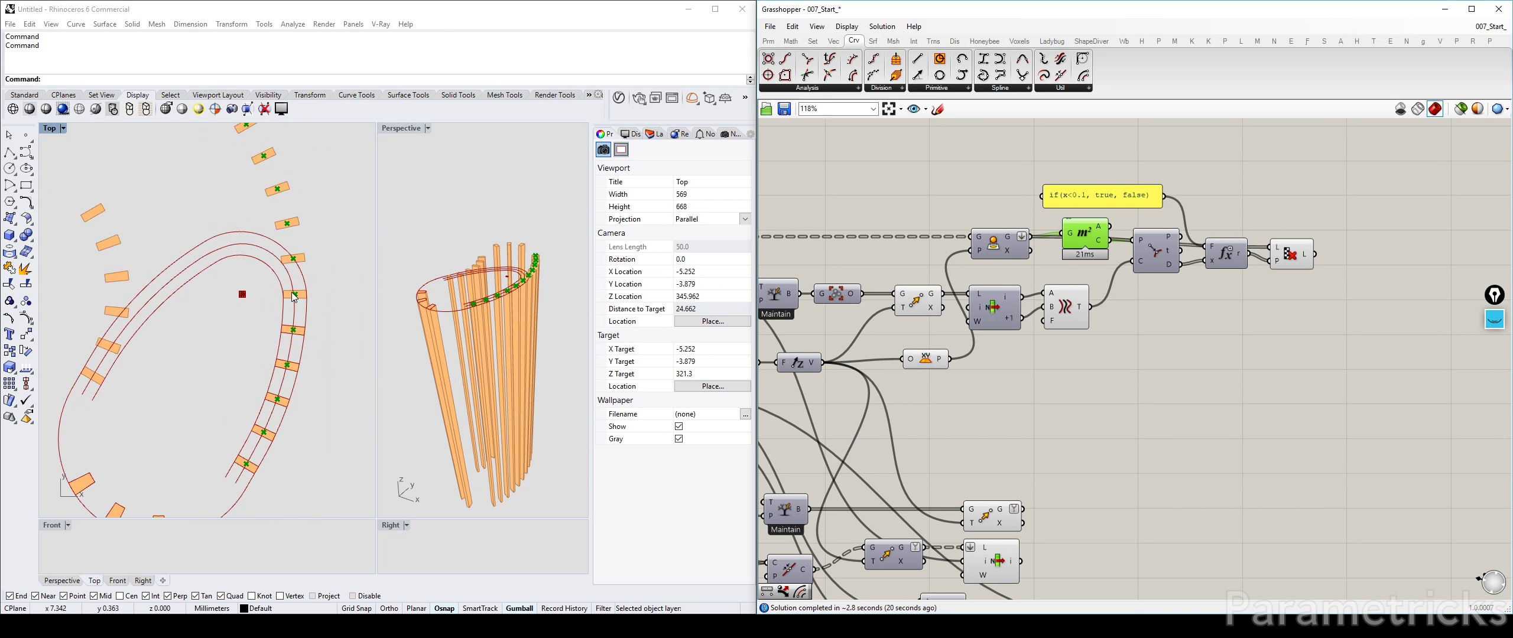
Change the Rhino document's model units to Meters
click(216, 609)
click(248, 598)
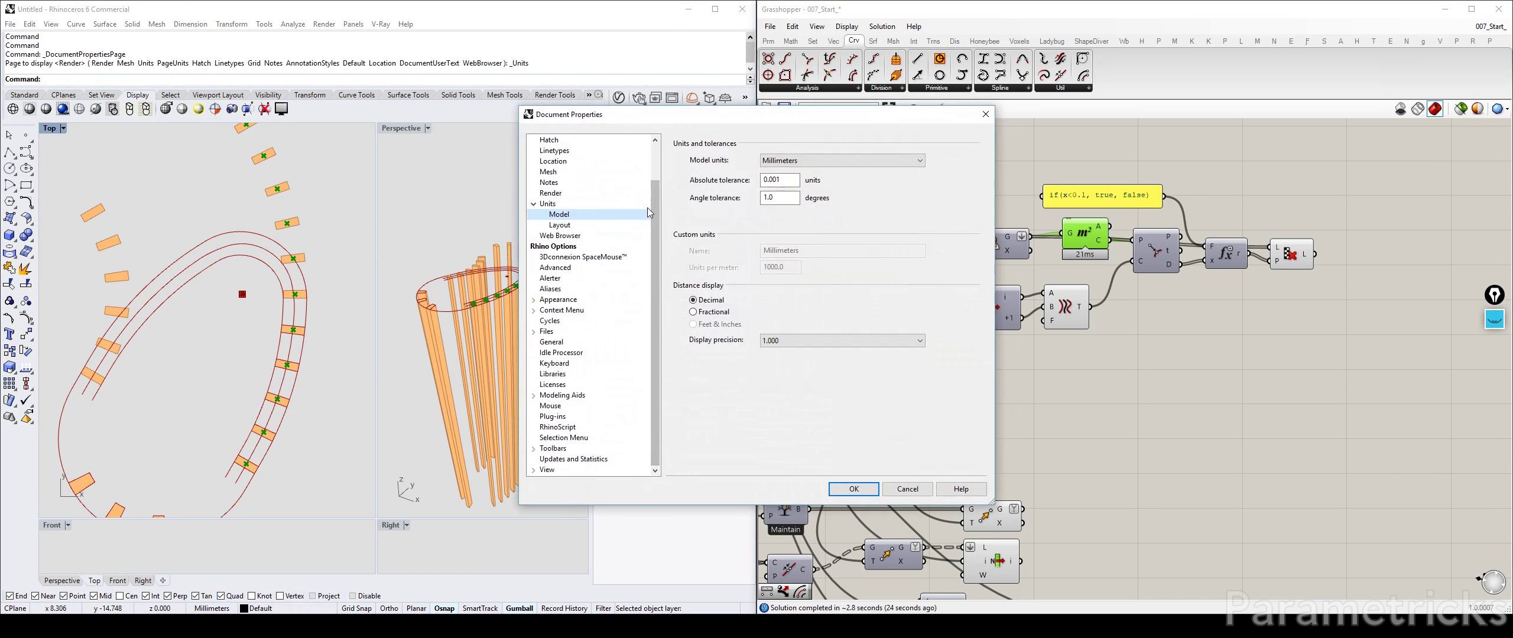
click(815, 163)
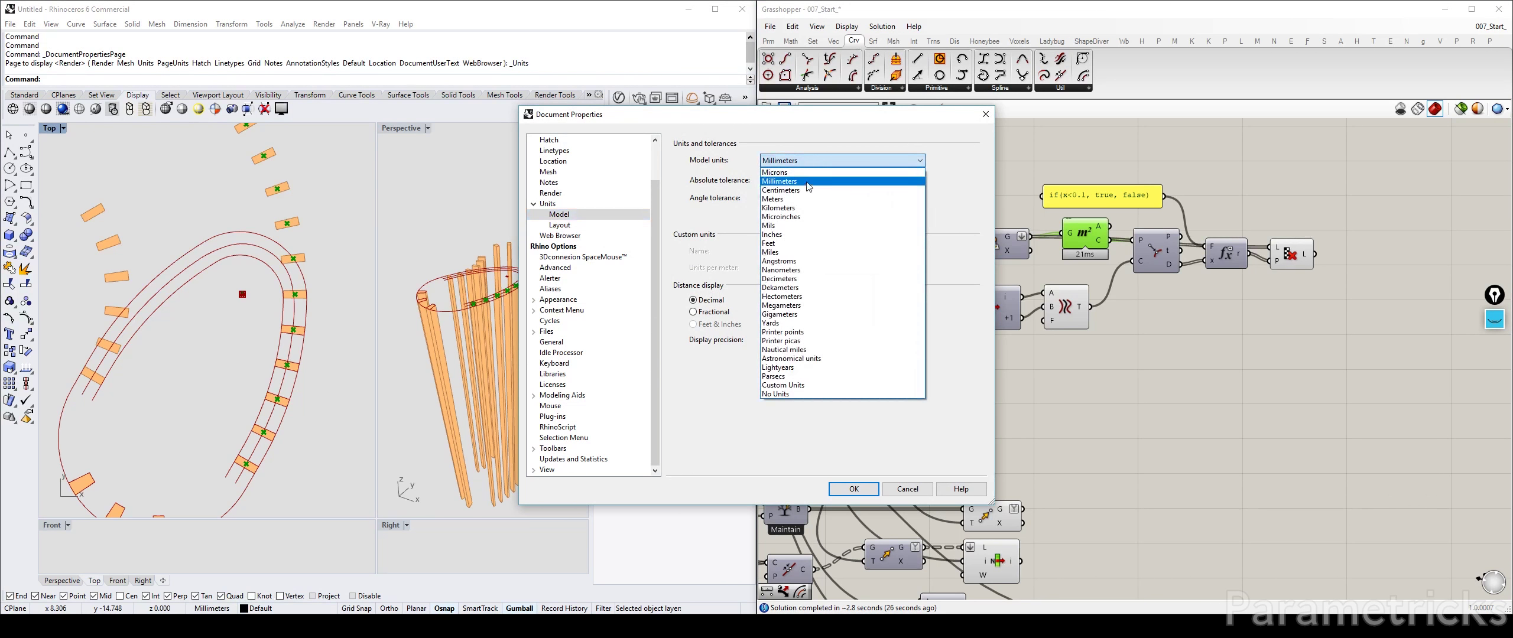
click(790, 247)
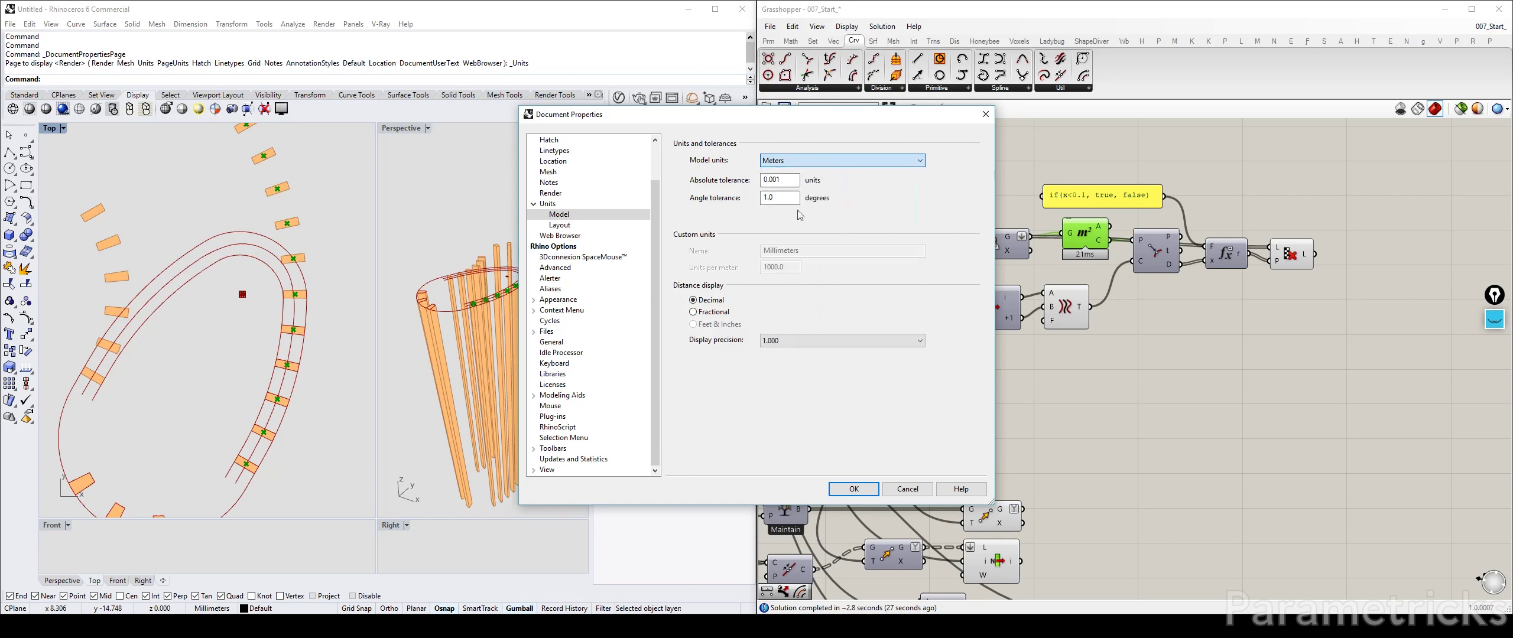
click(853, 488)
click(1080, 254)
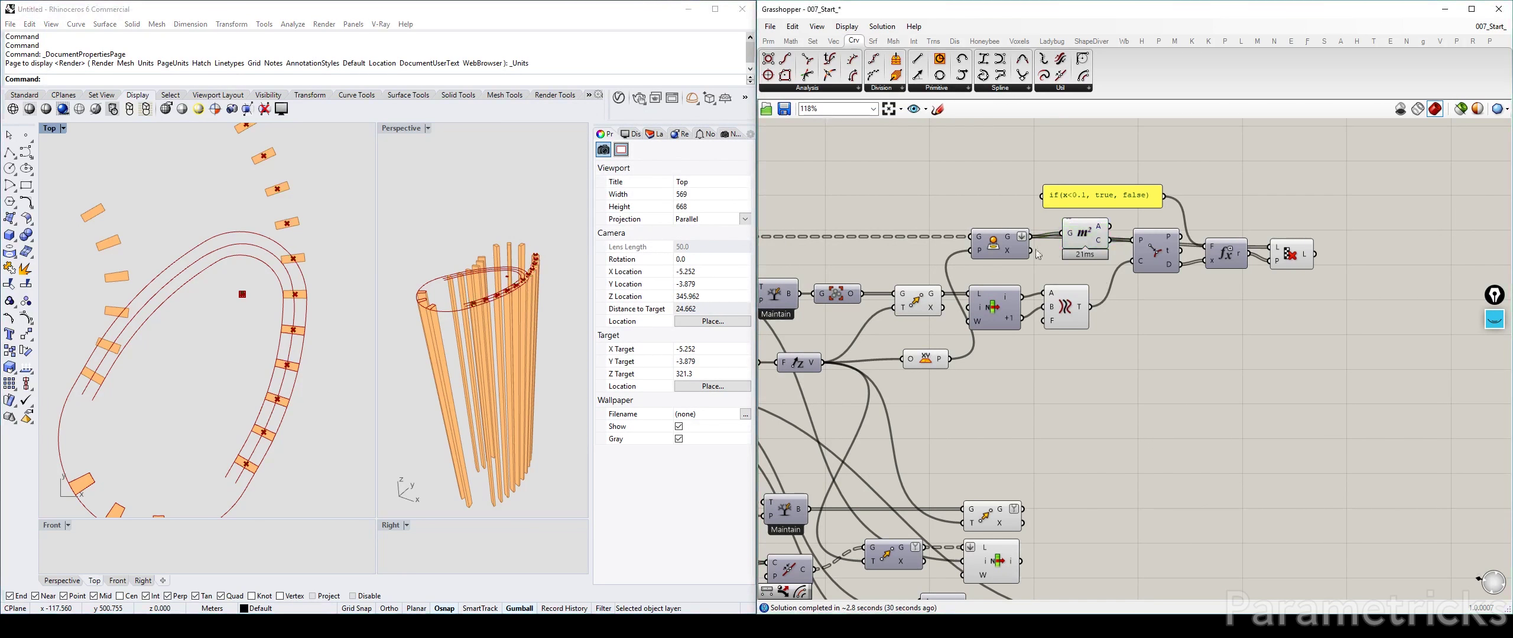
Set the Radius slider in the green setting-out group to 8.0
scroll(1050, 287, down, 7)
scroll(1050, 286, up, 11)
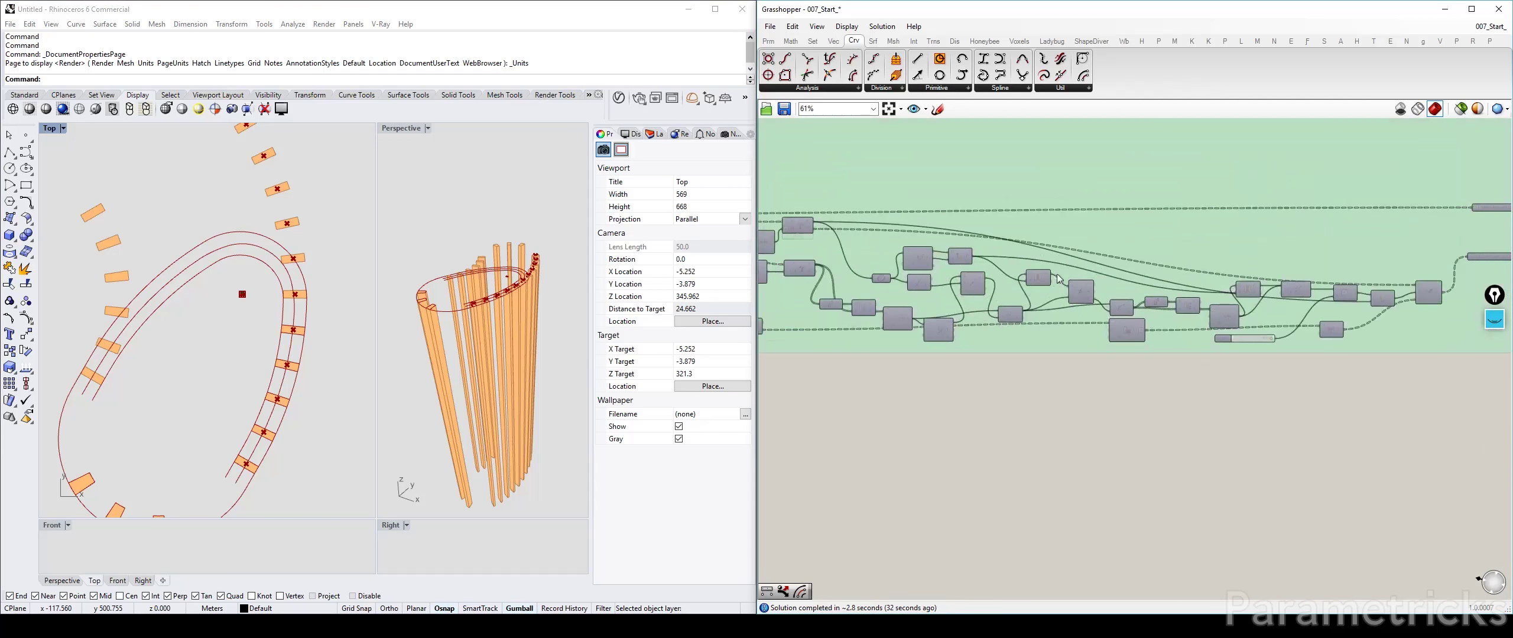
double_click(959, 326)
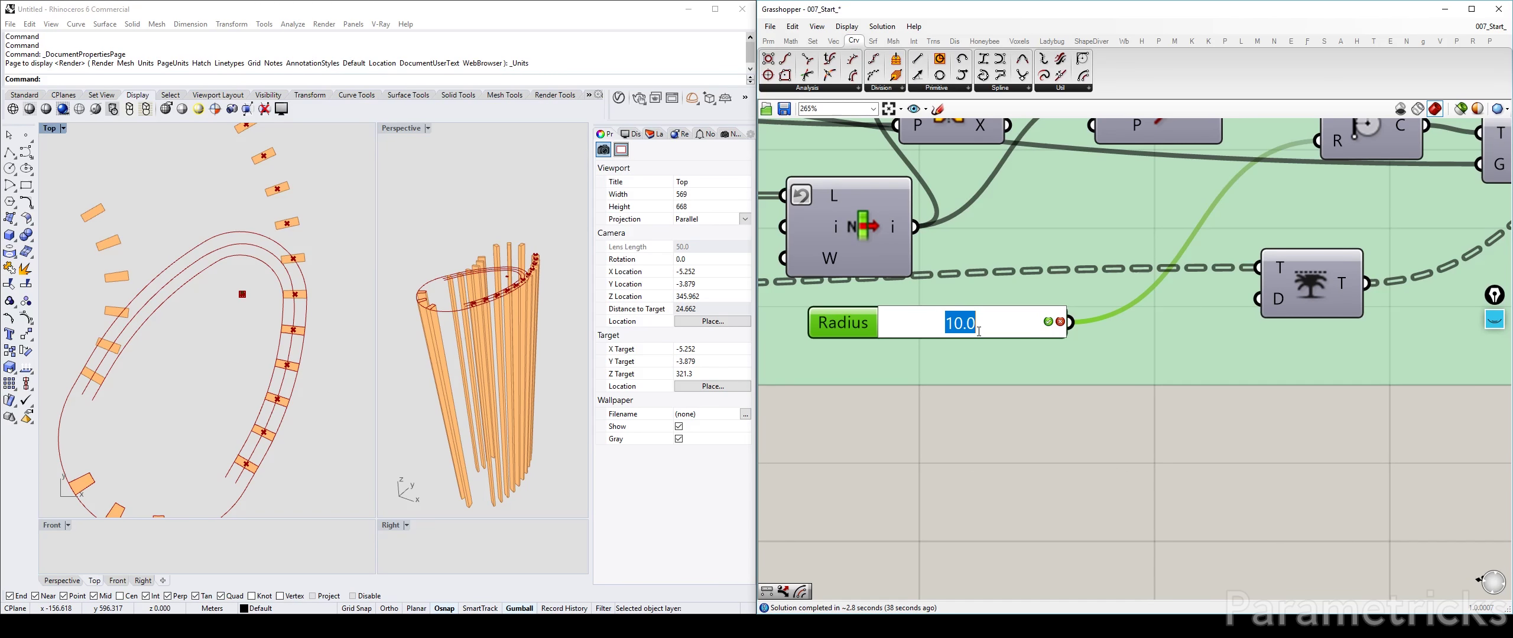
text(8)
click(1047, 322)
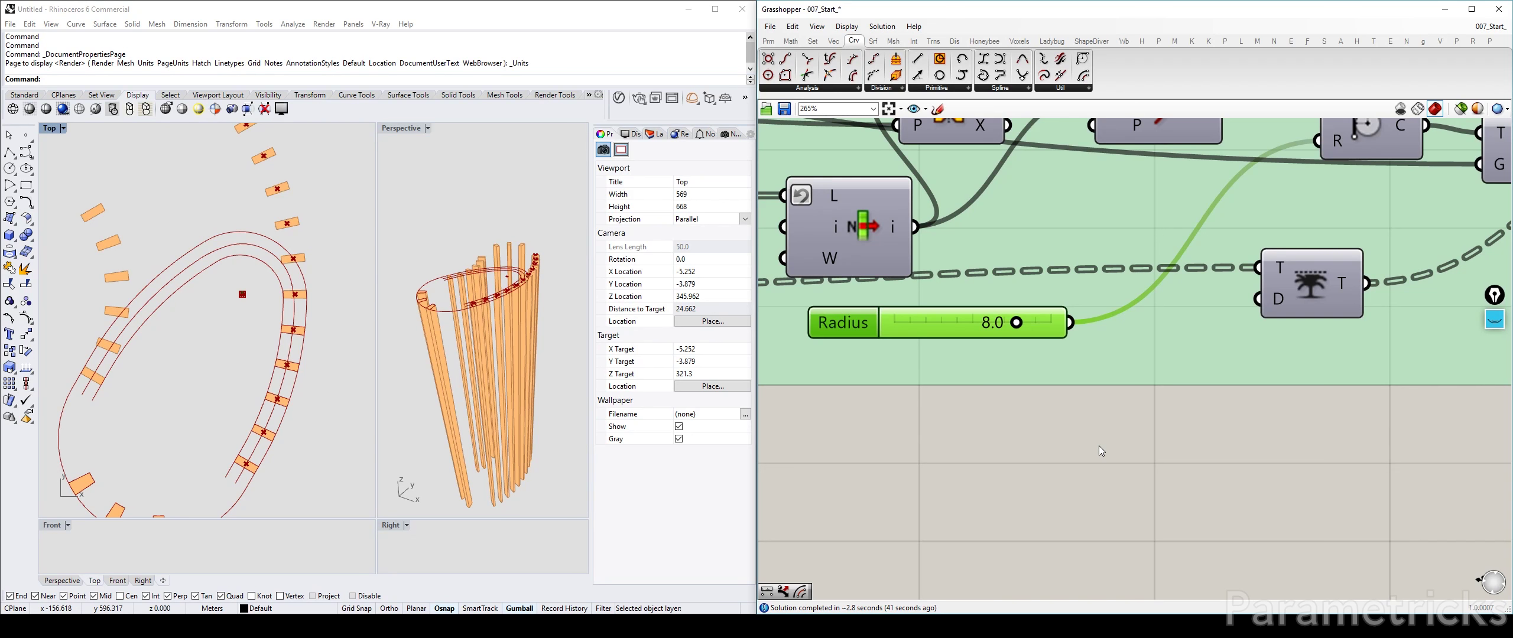
Inspect the column centres against the arcs in the Top viewport and select Cull Pattern to check which columns it keeps
scroll(297, 278, up, 3)
scroll(301, 280, down, 3)
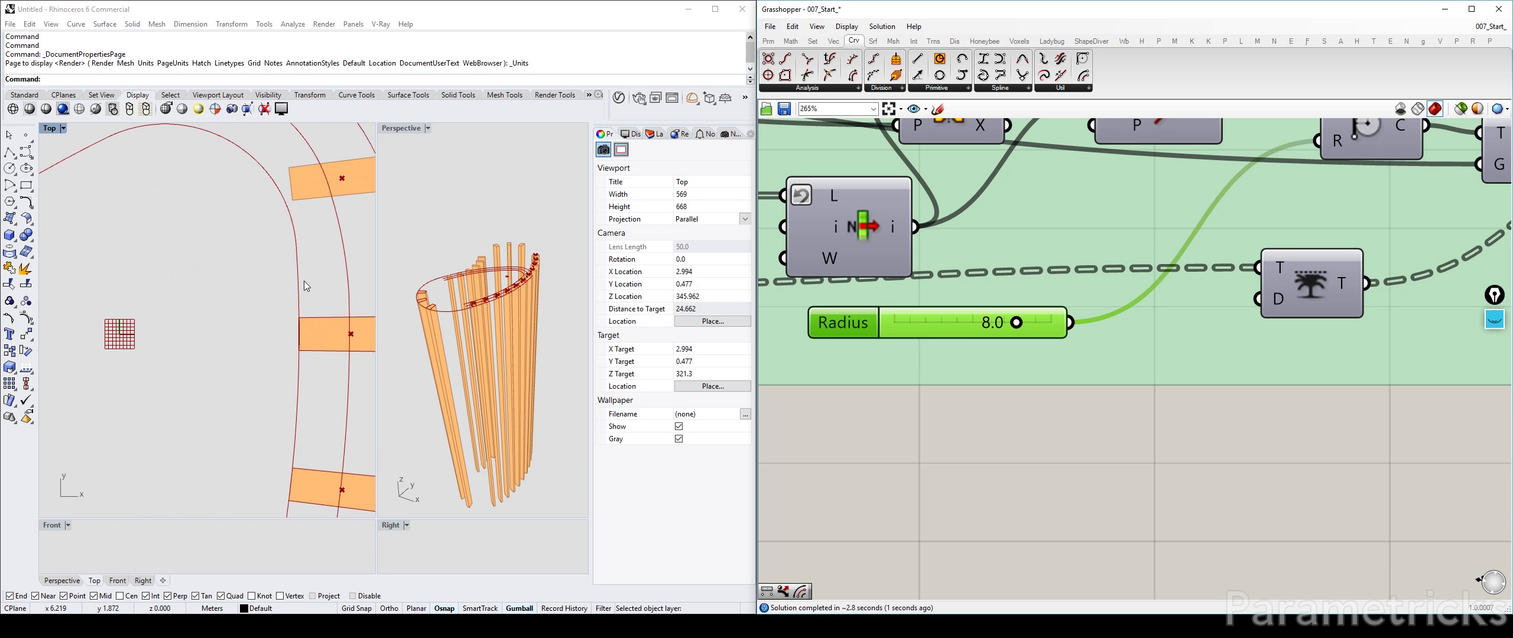
scroll(1188, 331, down, 10)
scroll(1031, 268, up, 9)
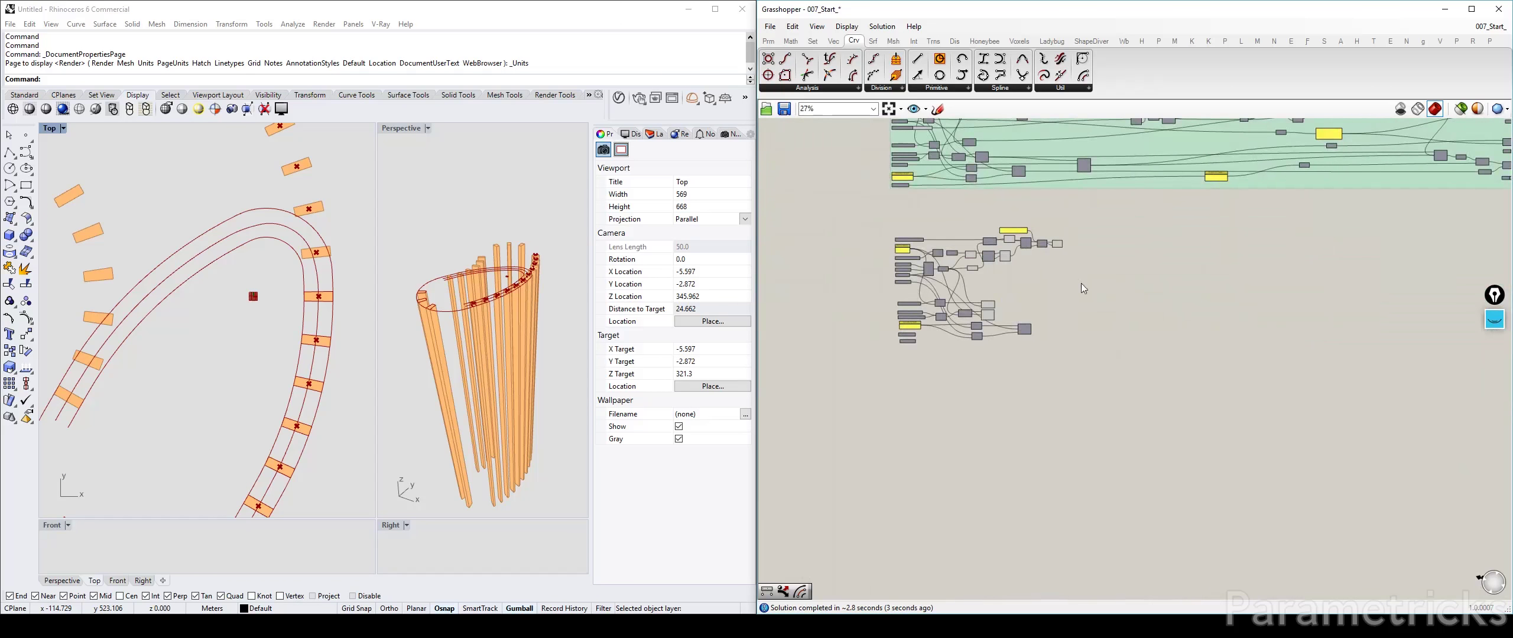
click(1052, 253)
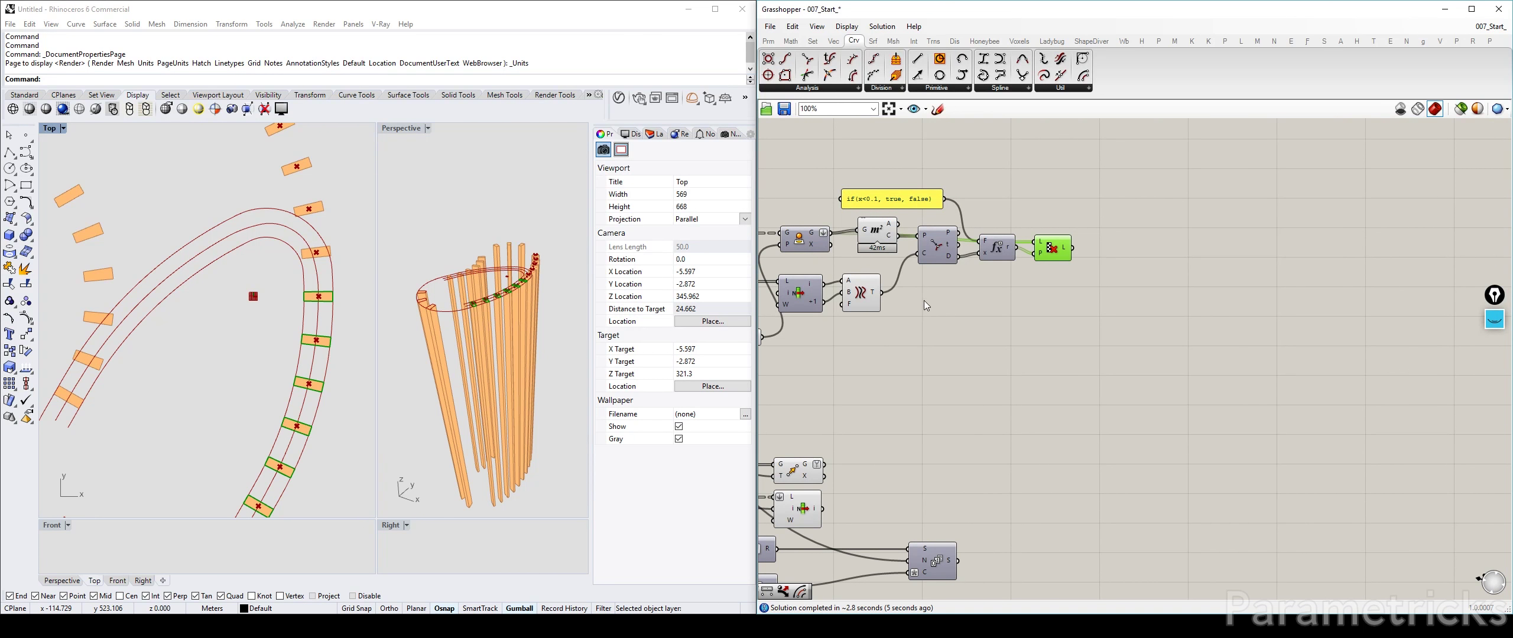
Turn off the uppermost Custom Preview at the end of Block 2
right_drag(926, 305, 1041, 279)
right_drag(1146, 223, 905, 259)
scroll(1047, 286, down, 8)
scroll(1143, 200, up, 5)
click(1193, 214)
key(ctrl+q)
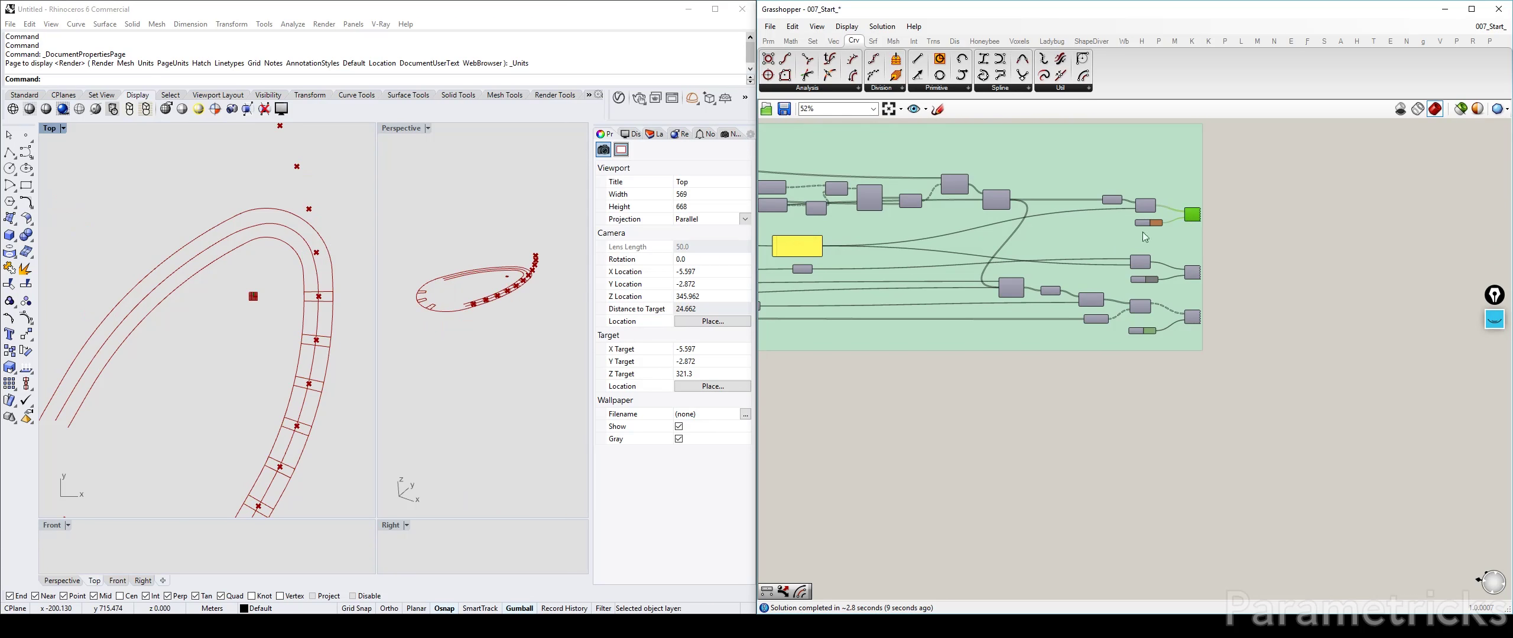
Turn off the previews of Project, Area, List Item, Tween Curve and the neighbouring Block 3 components
right_drag(1145, 237, 1267, 198)
right_drag(851, 357, 1158, 236)
scroll(1158, 236, down, 4)
scroll(1034, 219, up, 6)
drag(1004, 345, 838, 183)
middle_click(890, 183)
click(918, 156)
middle_click(1173, 183)
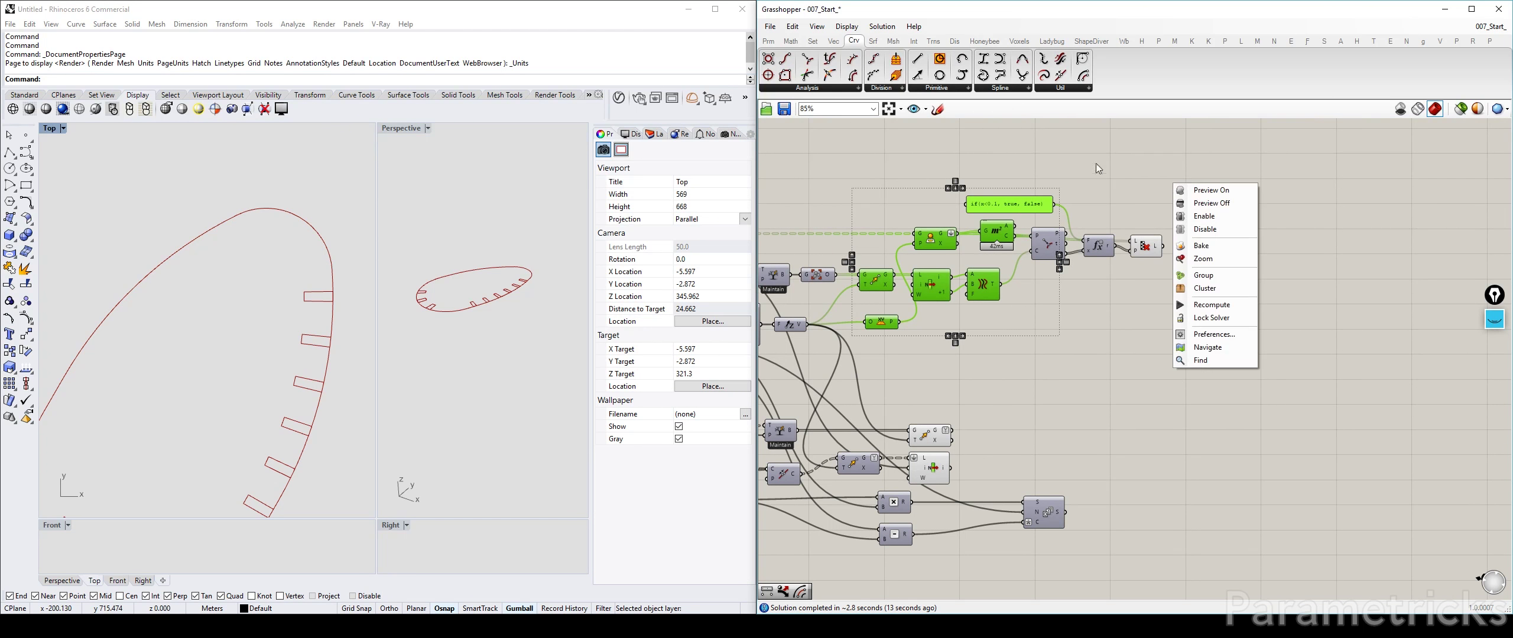
click(1095, 163)
Examine the culled columns in the Top viewport and trace the Block 3 logic from the secondary columns input to Cull Pattern
scroll(321, 314, down, 8)
right_drag(321, 313, 296, 276)
scroll(255, 305, up, 6)
right_drag(259, 322, 235, 331)
right_drag(1215, 252, 1101, 282)
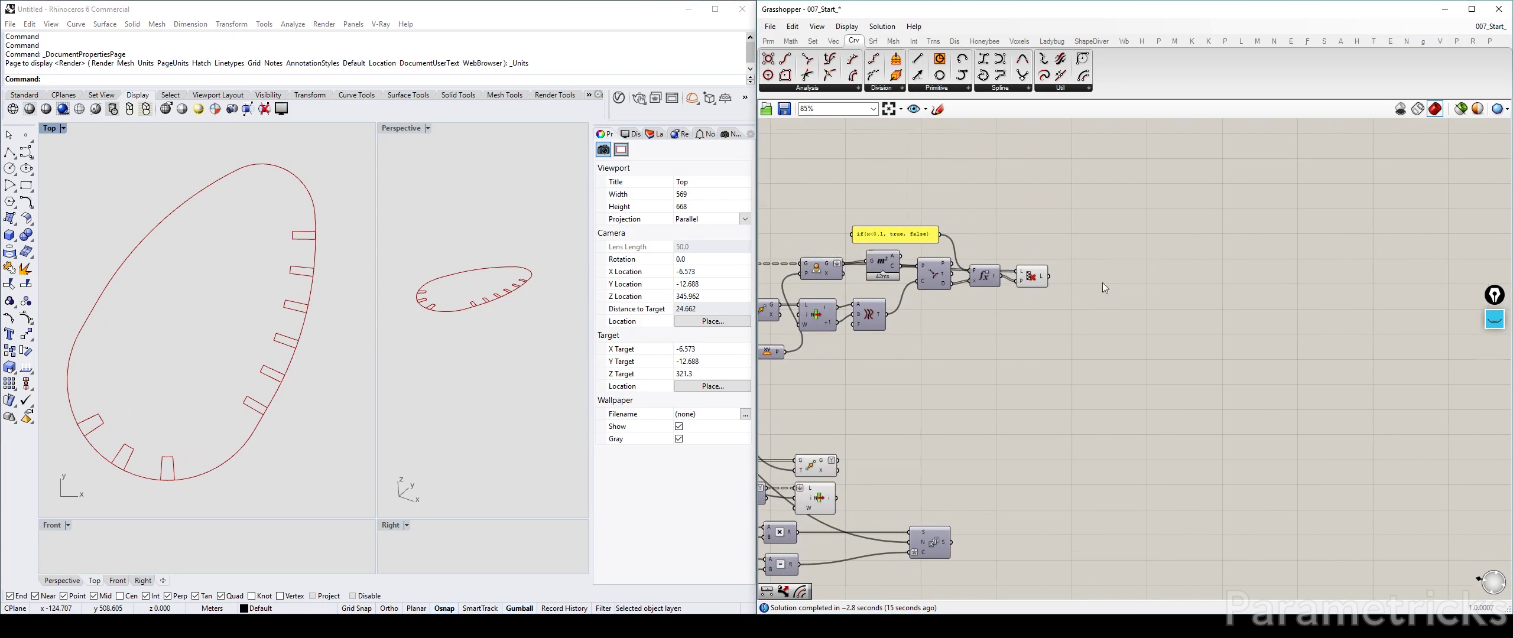
scroll(1101, 288, up, 2)
click(1004, 270)
double_click(1101, 274)
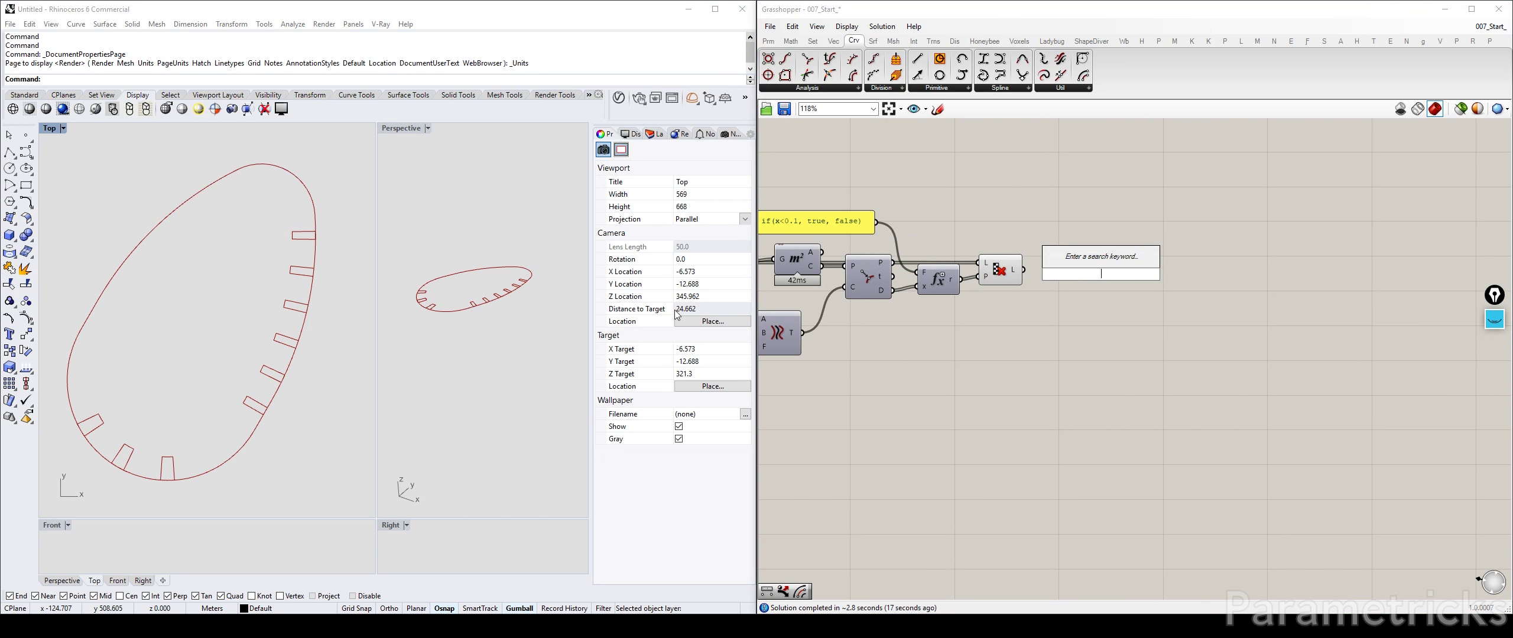
right_drag(831, 326, 1032, 315)
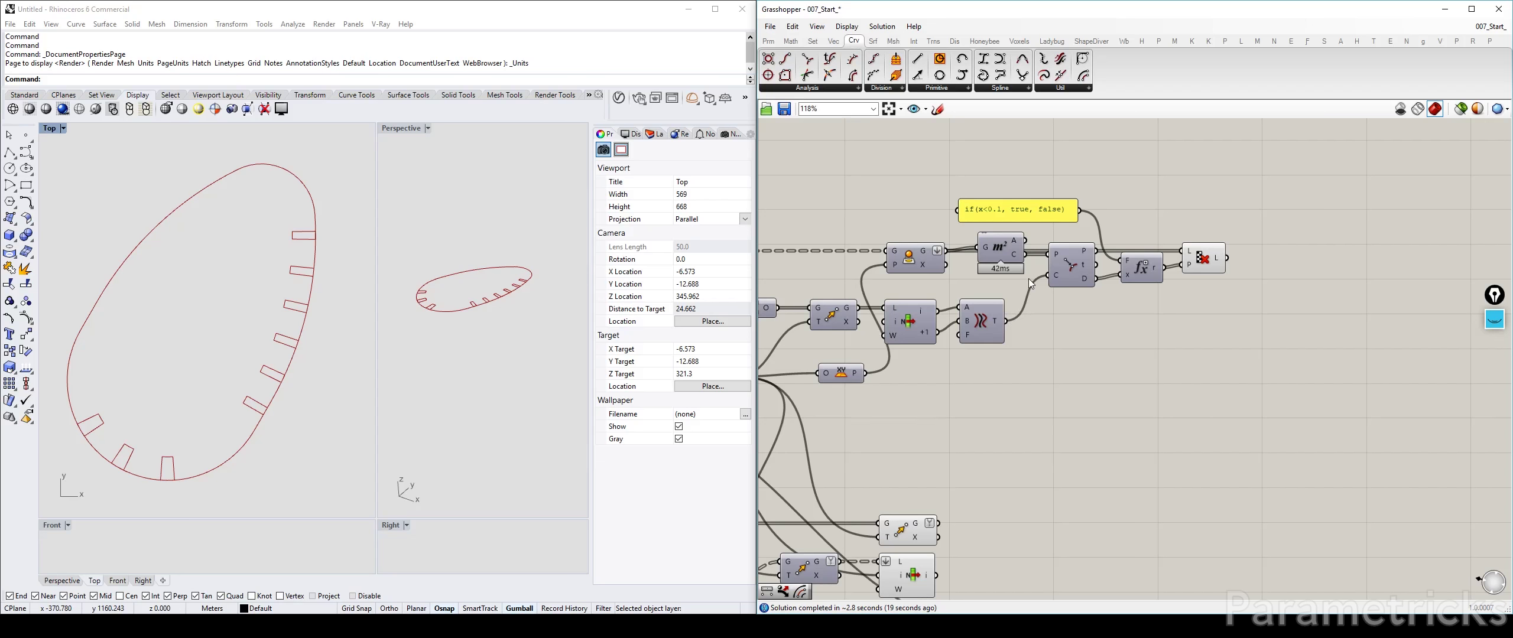
right_drag(957, 363, 1168, 361)
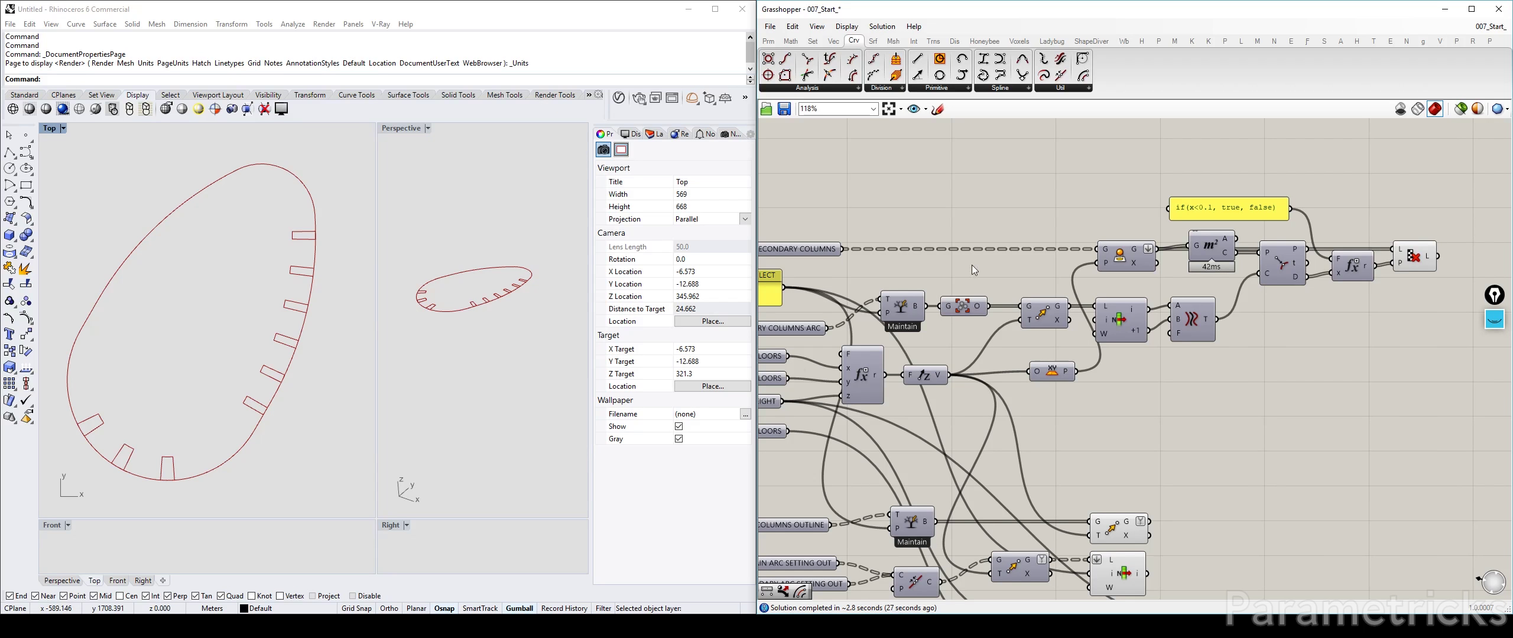
right_drag(974, 269, 827, 269)
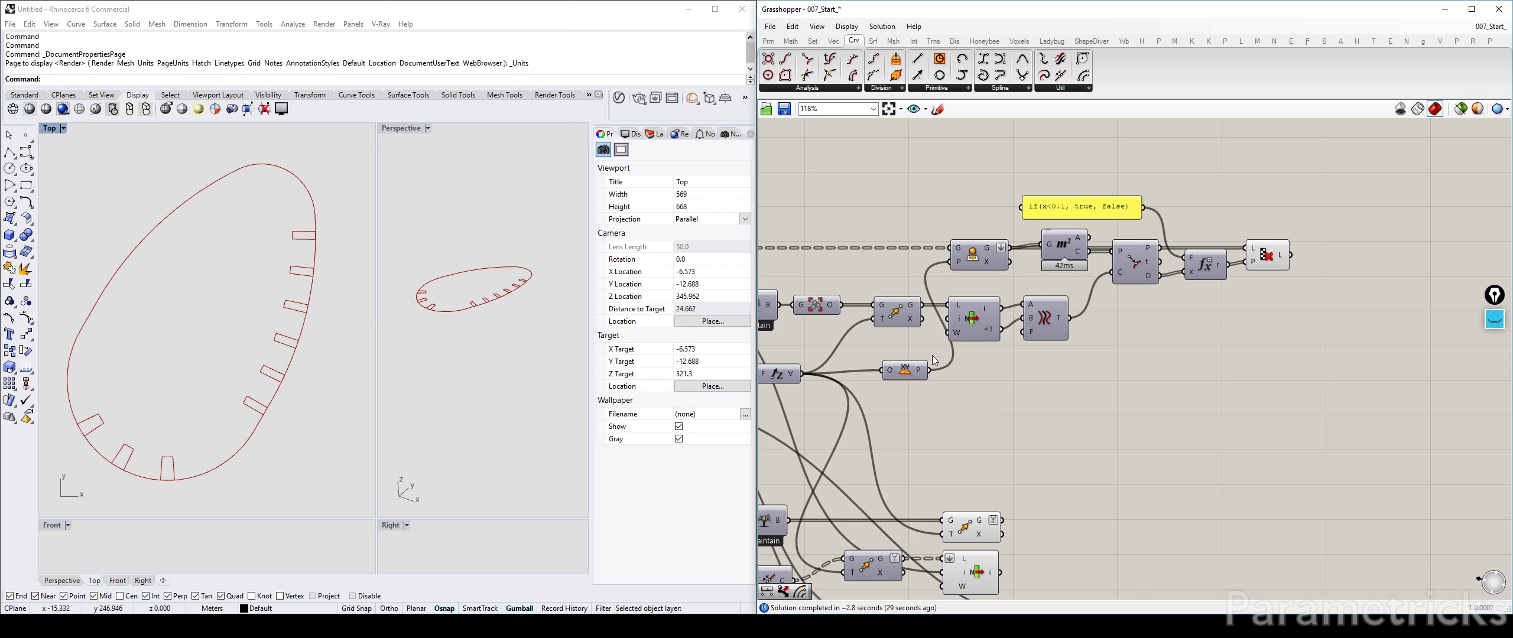
Check the arcs output by List Item and turn on the preview of Tween Curve
click(976, 320)
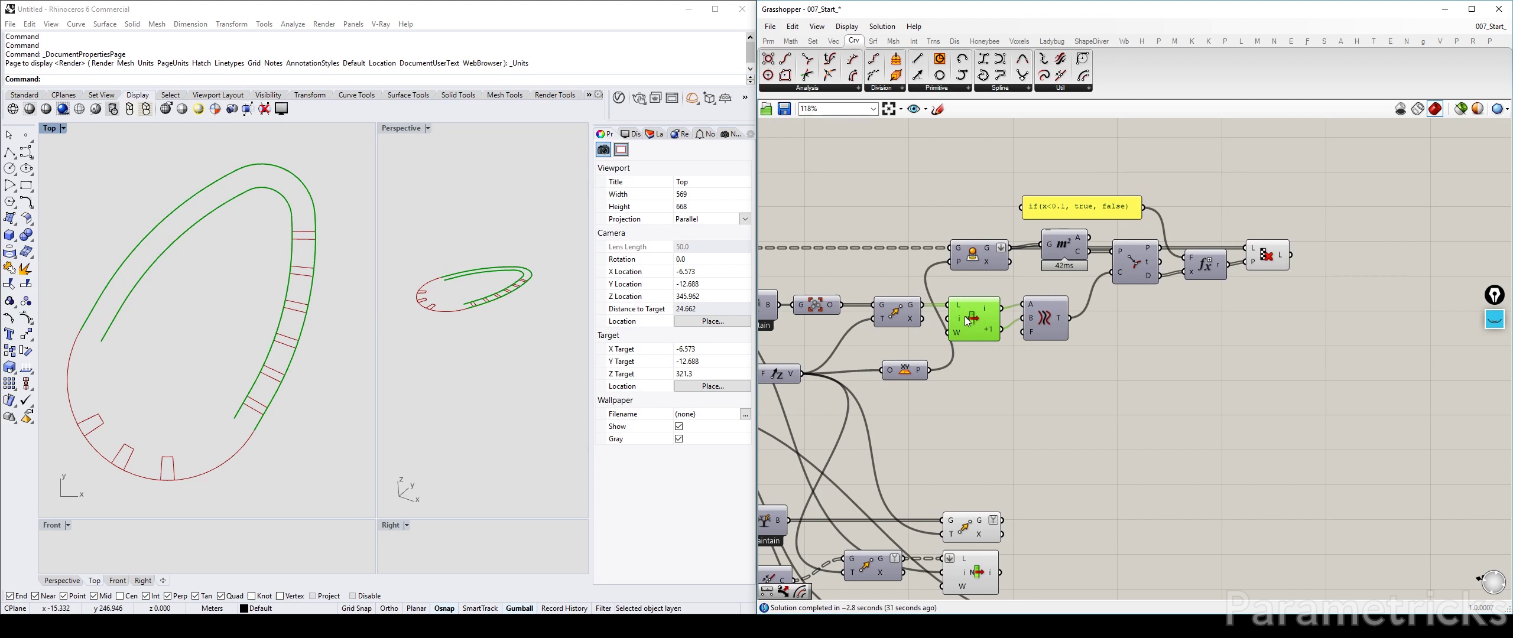
double_click(1142, 362)
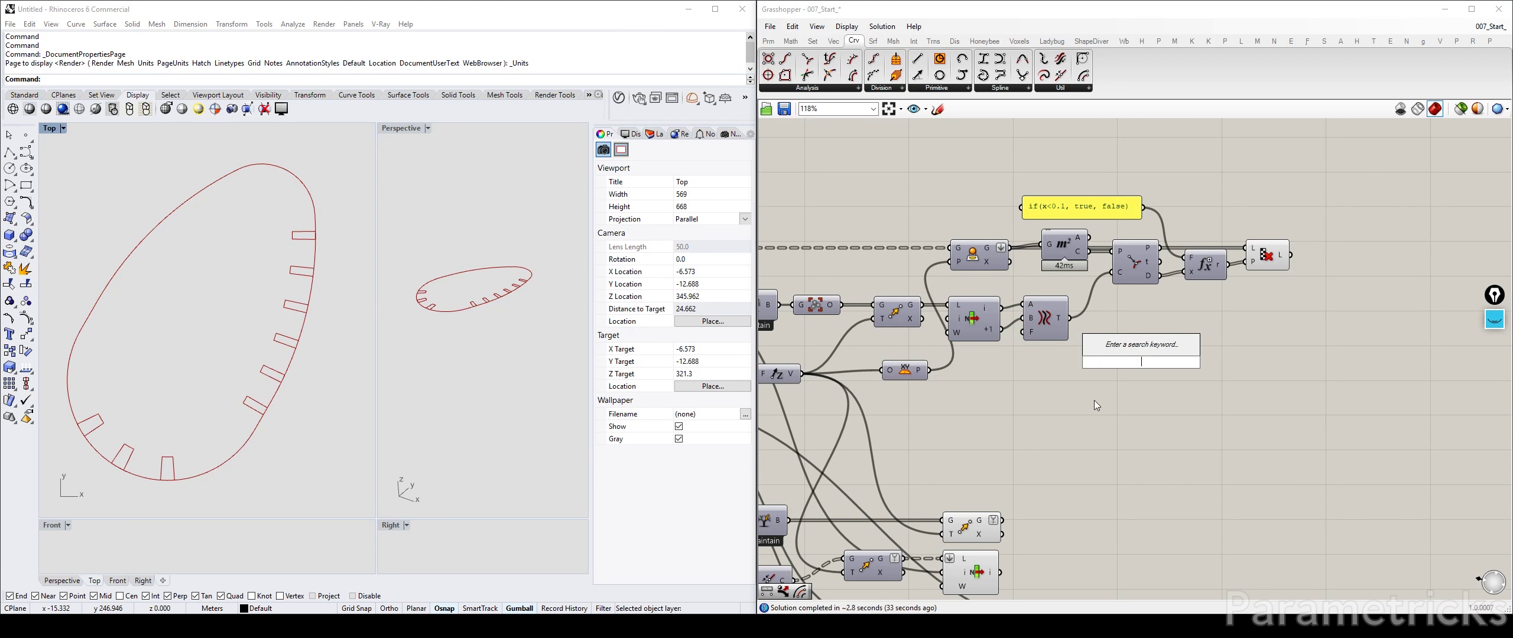
click(1055, 319)
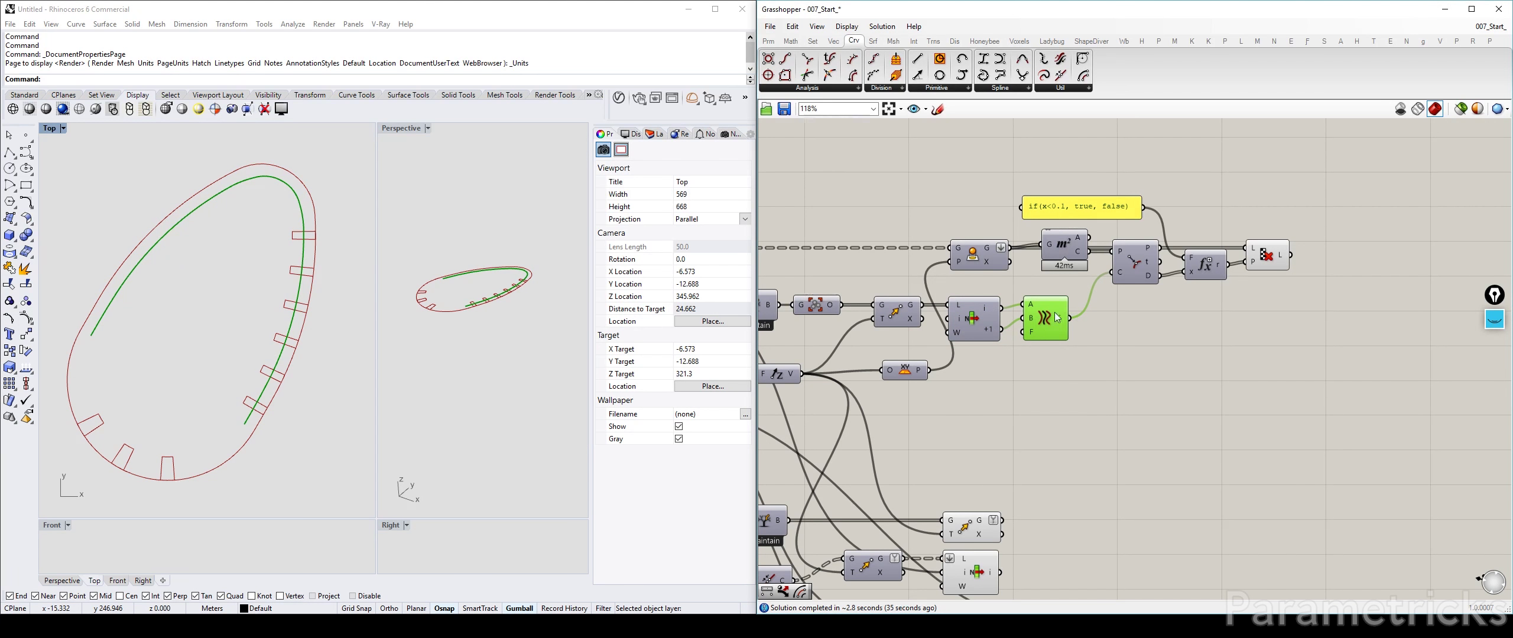
Add an Evaluate Curve component and wire Tween Curve's output into its curve input
double_click(1149, 357)
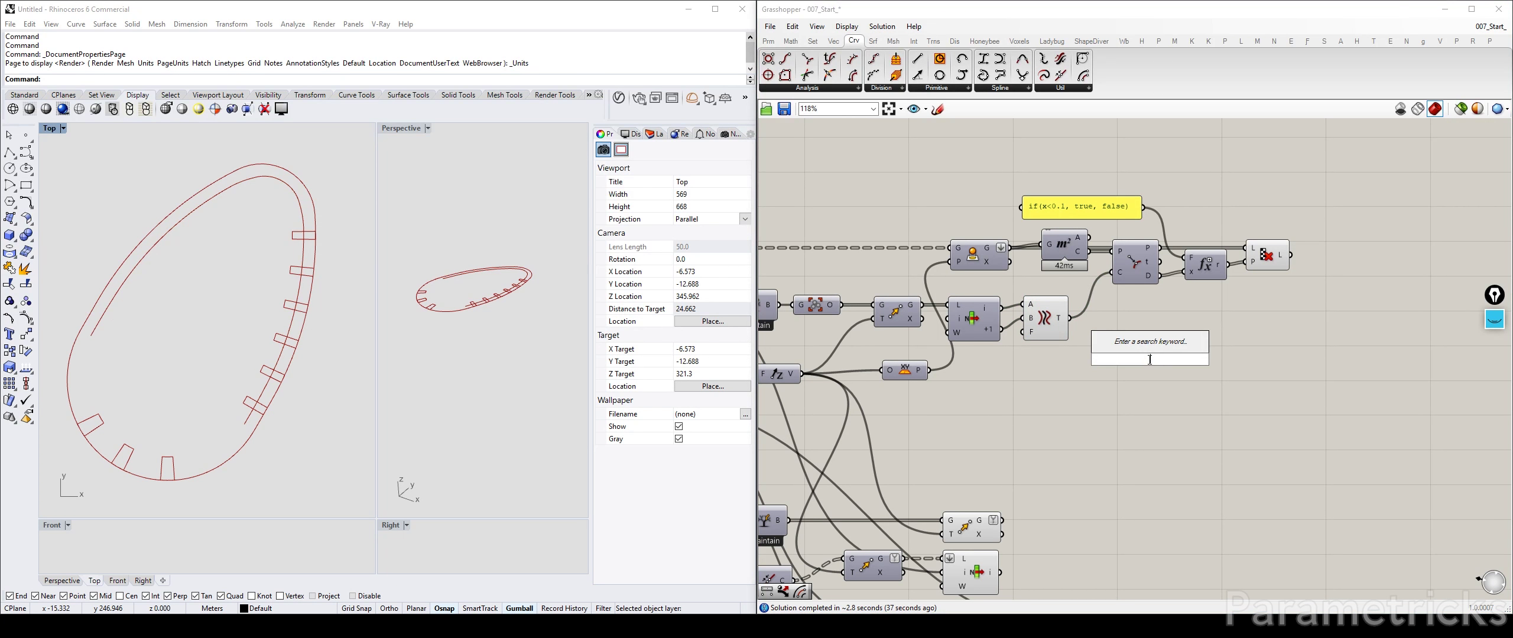
text(crv eval)
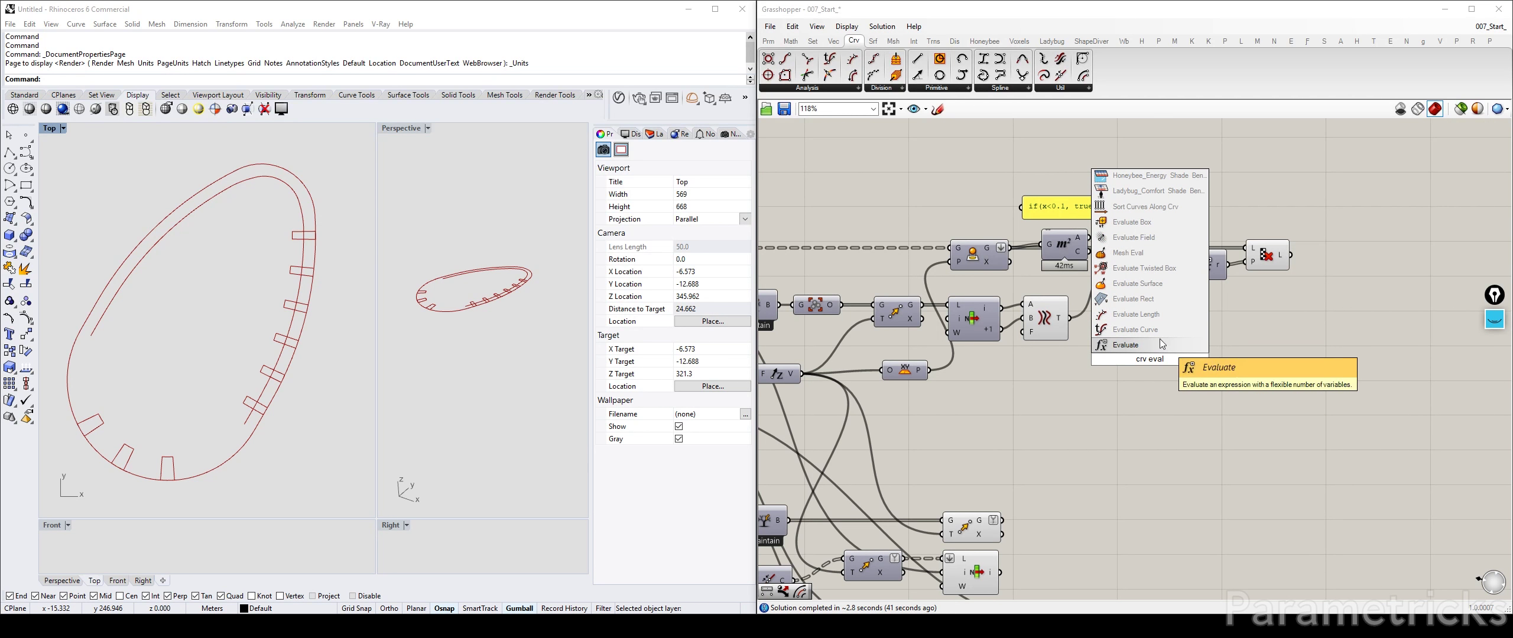
click(1156, 338)
scroll(1155, 338, up, 3)
drag(992, 304, 1074, 325)
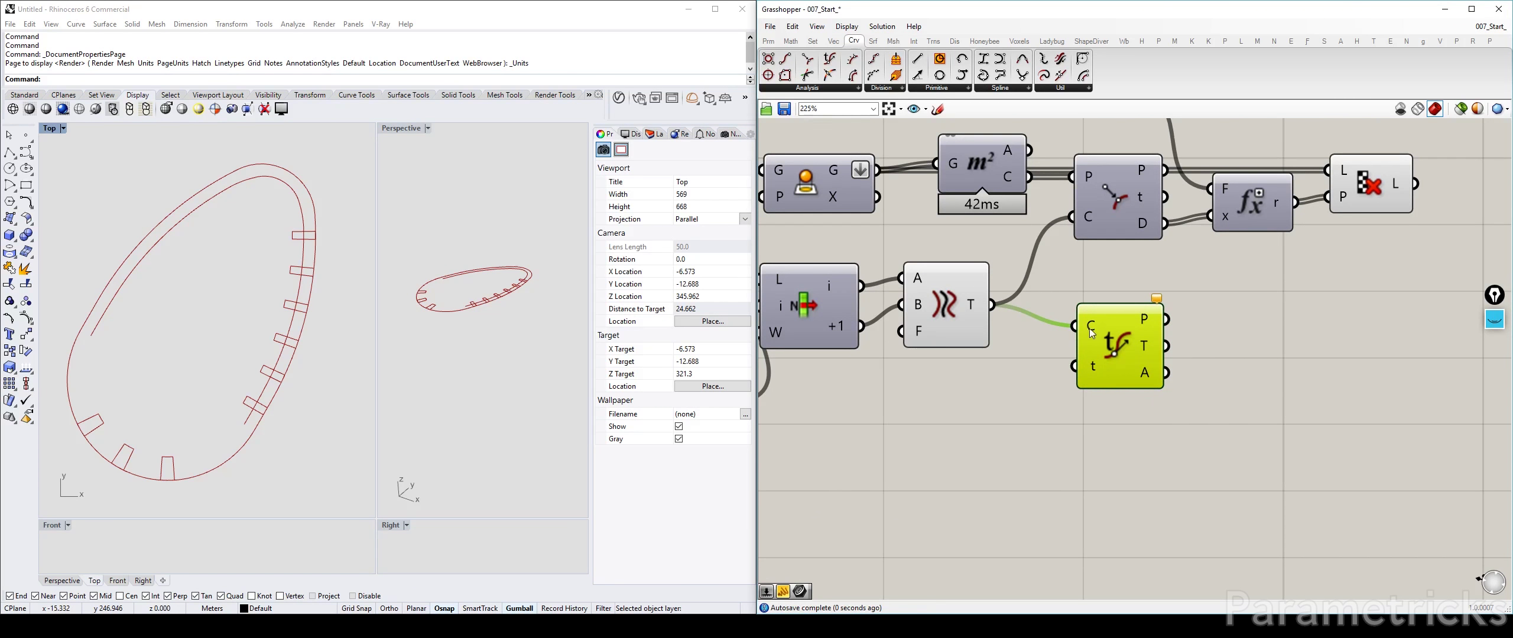
Reparameterize Evaluate Curve's curve input and set its parameter t to 0.5
right_click(1089, 327)
click(1130, 453)
right_click(1086, 363)
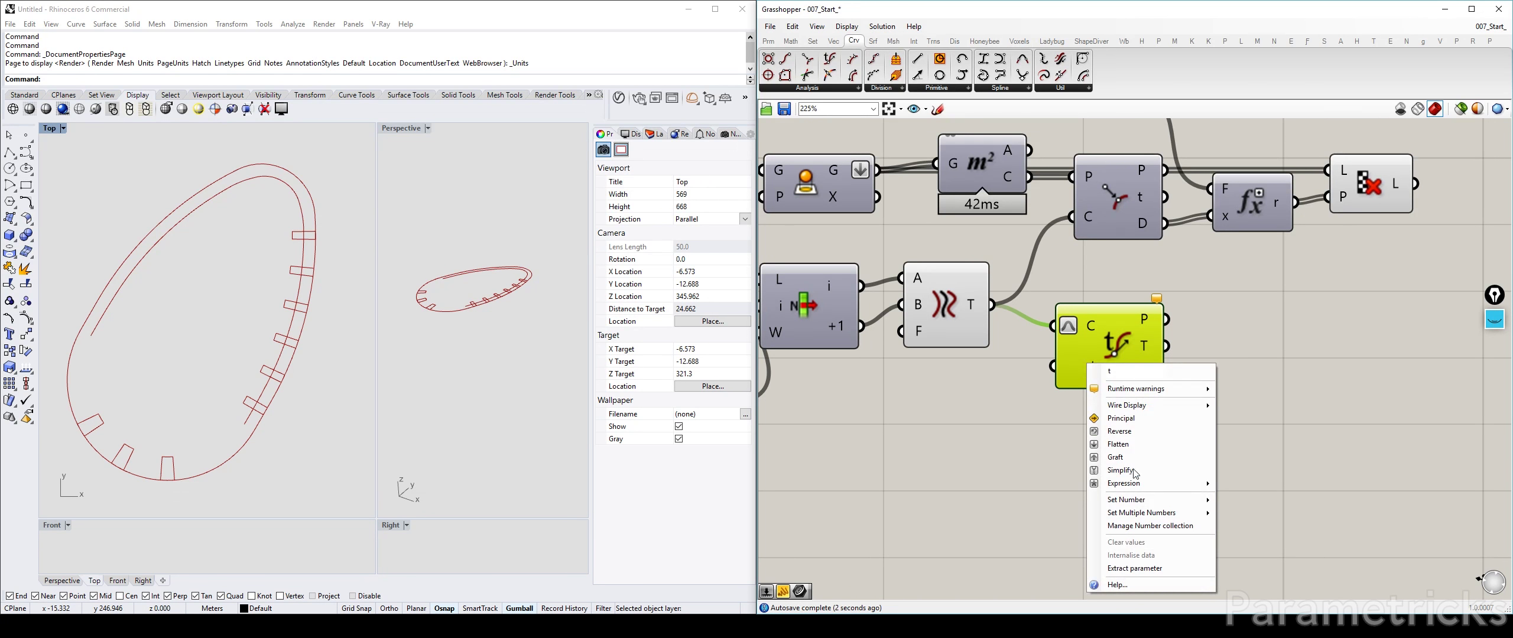
mouse_move(1163, 501)
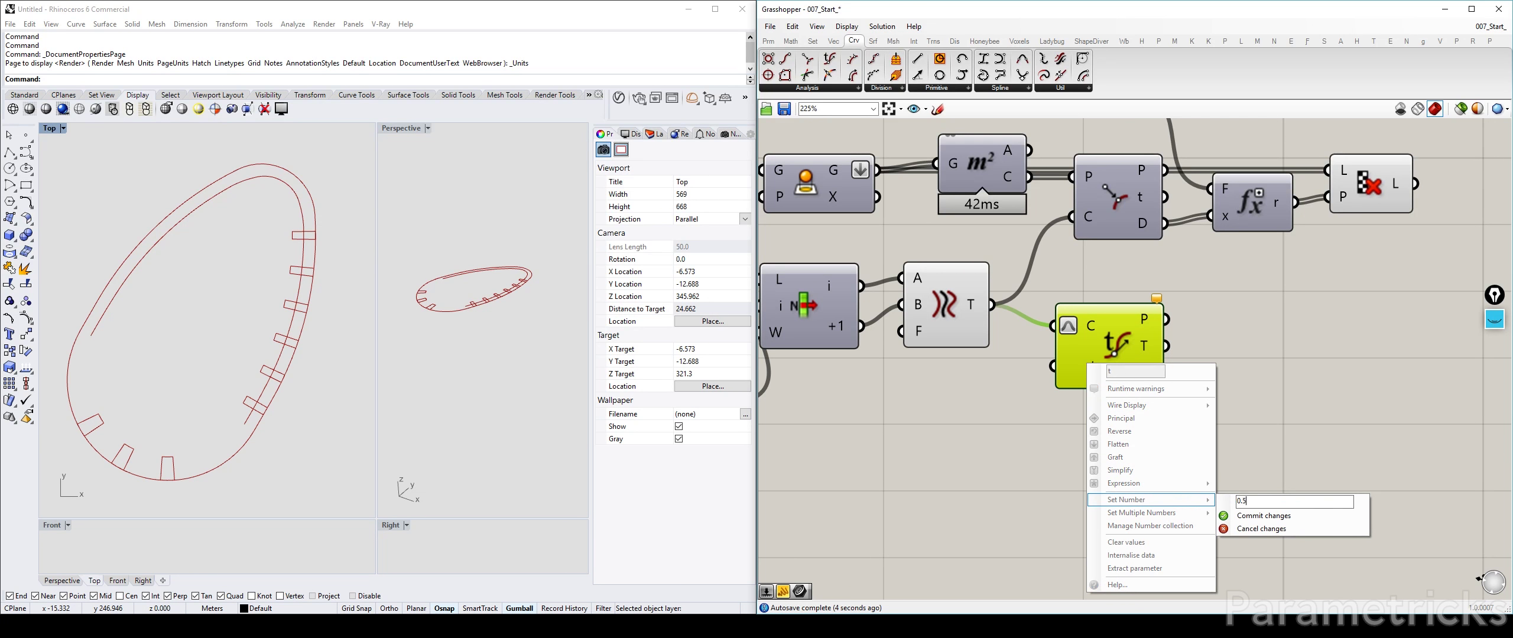
click(1288, 518)
Add a Vector Display component, wiring Evaluate Curve's point into its anchor and the tangent into its vector input
double_click(1222, 340)
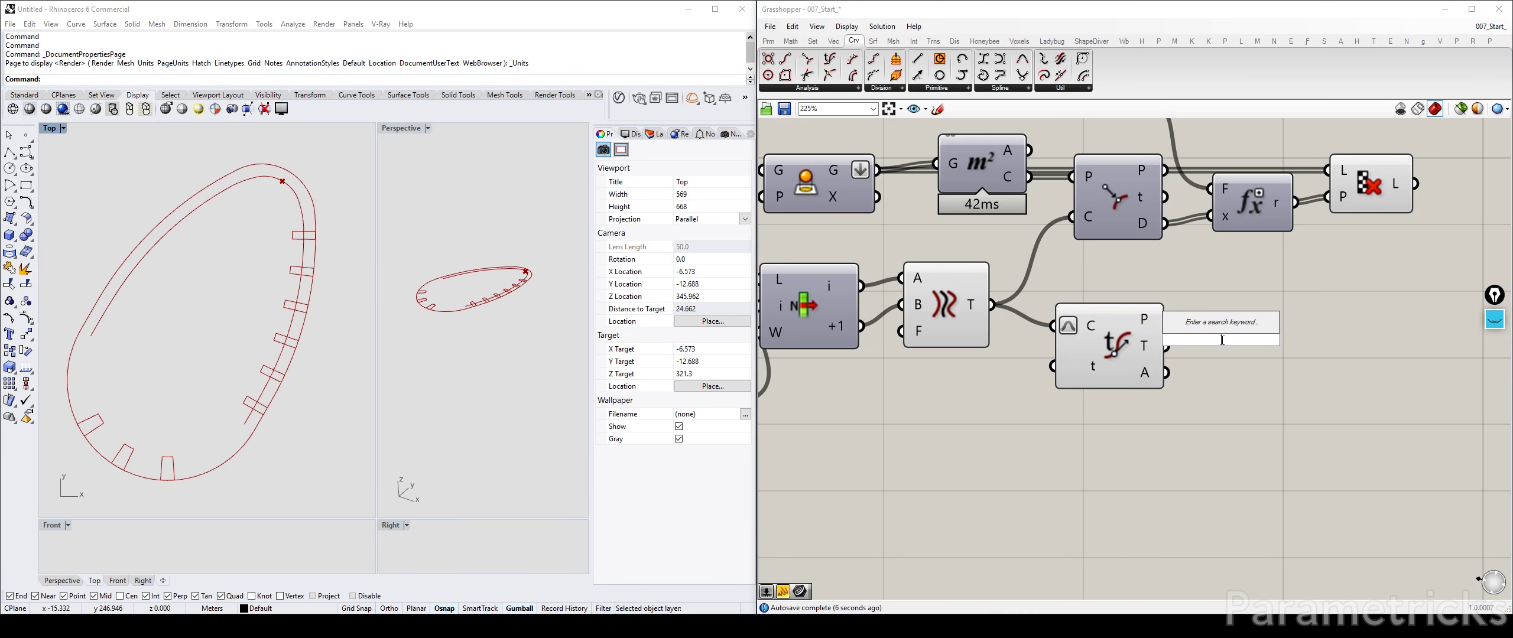
text(vect di)
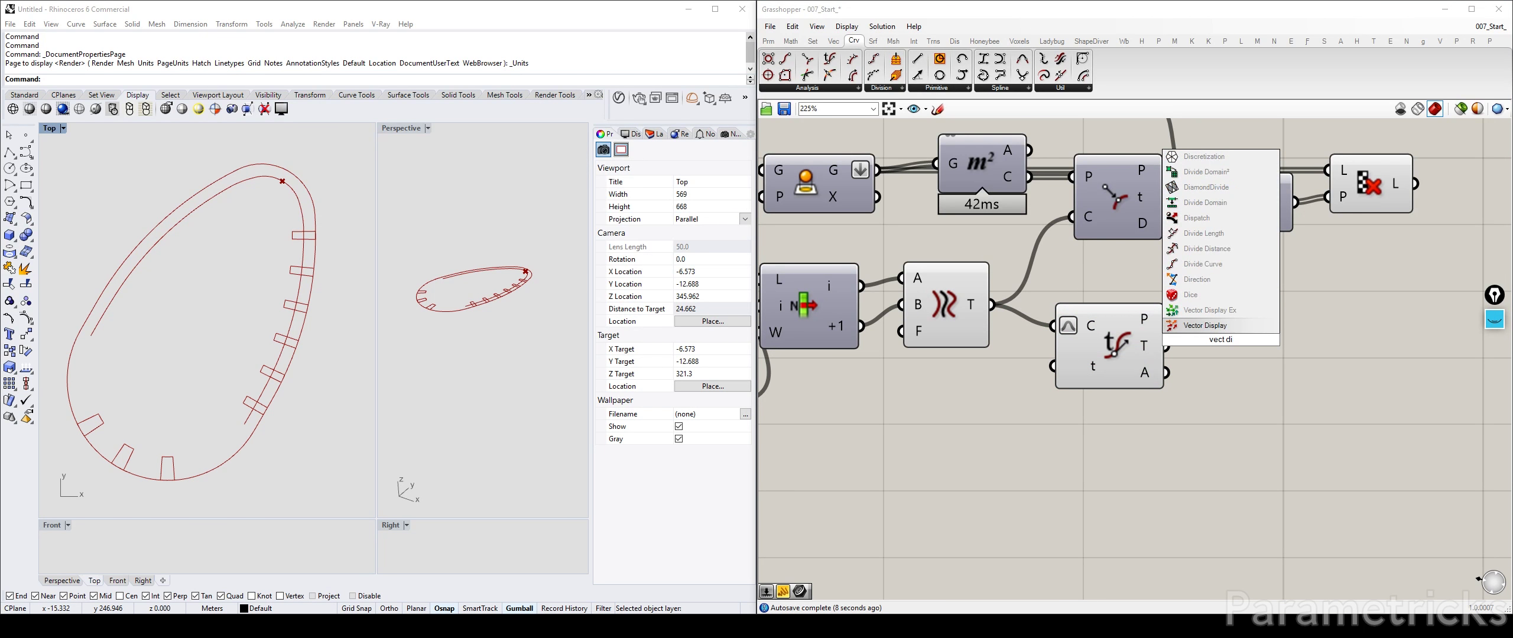
key(Return)
drag(1166, 319, 1248, 336)
scroll(284, 177, up, 12)
scroll(320, 172, up, 4)
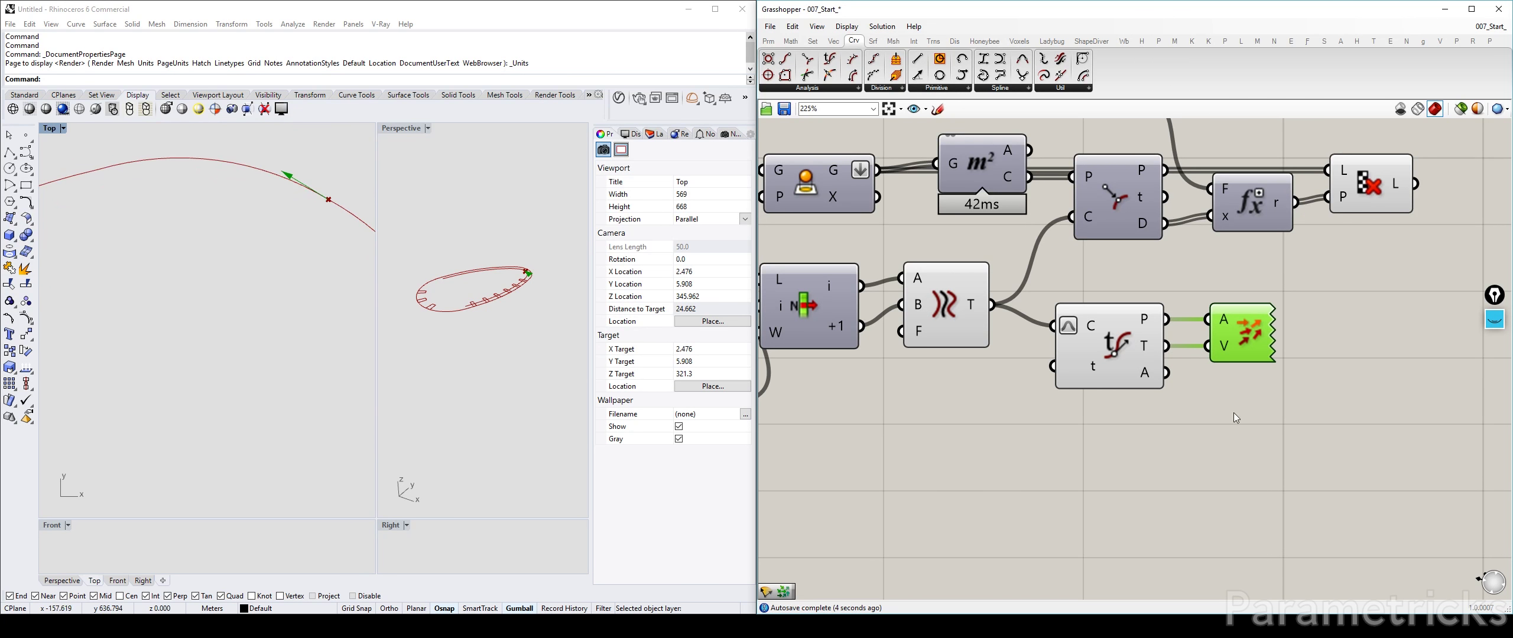
Add a Perp Frame component beside Evaluate Curve
right_drag(1234, 413, 1125, 447)
click(1125, 446)
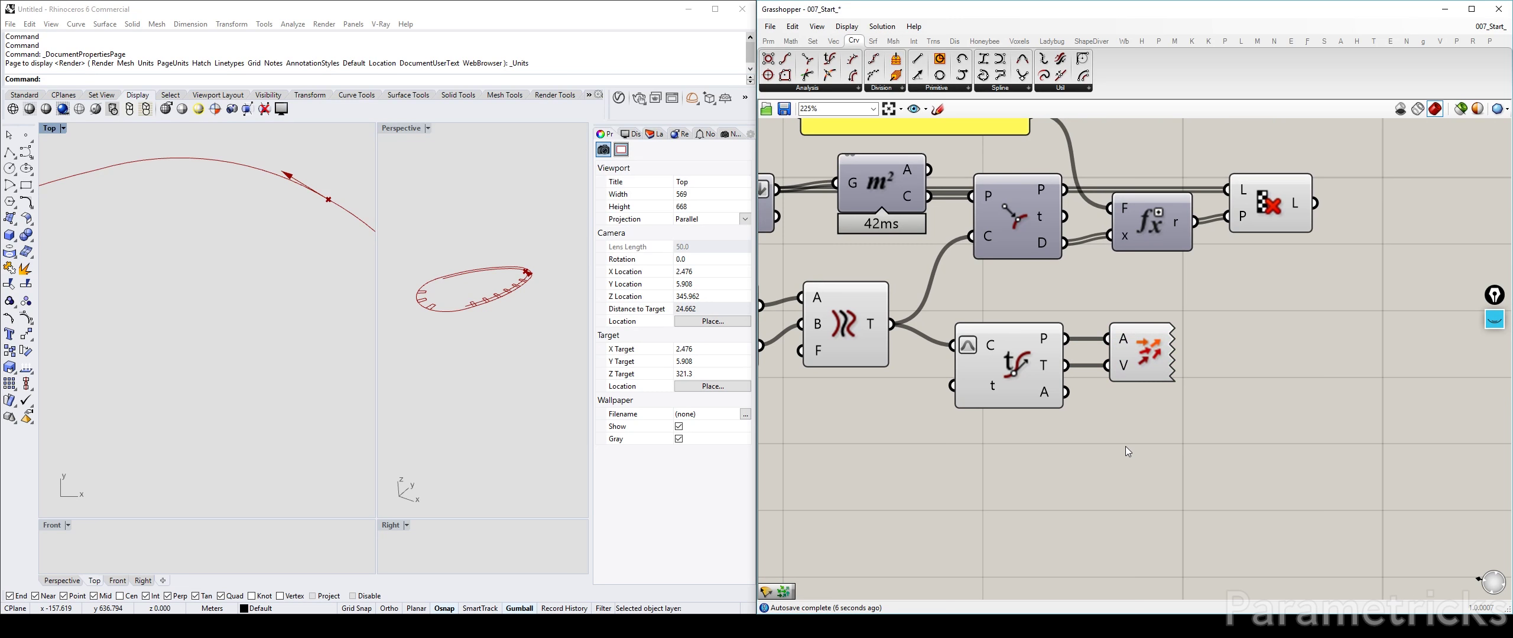
scroll(272, 290, down, 5)
double_click(935, 395)
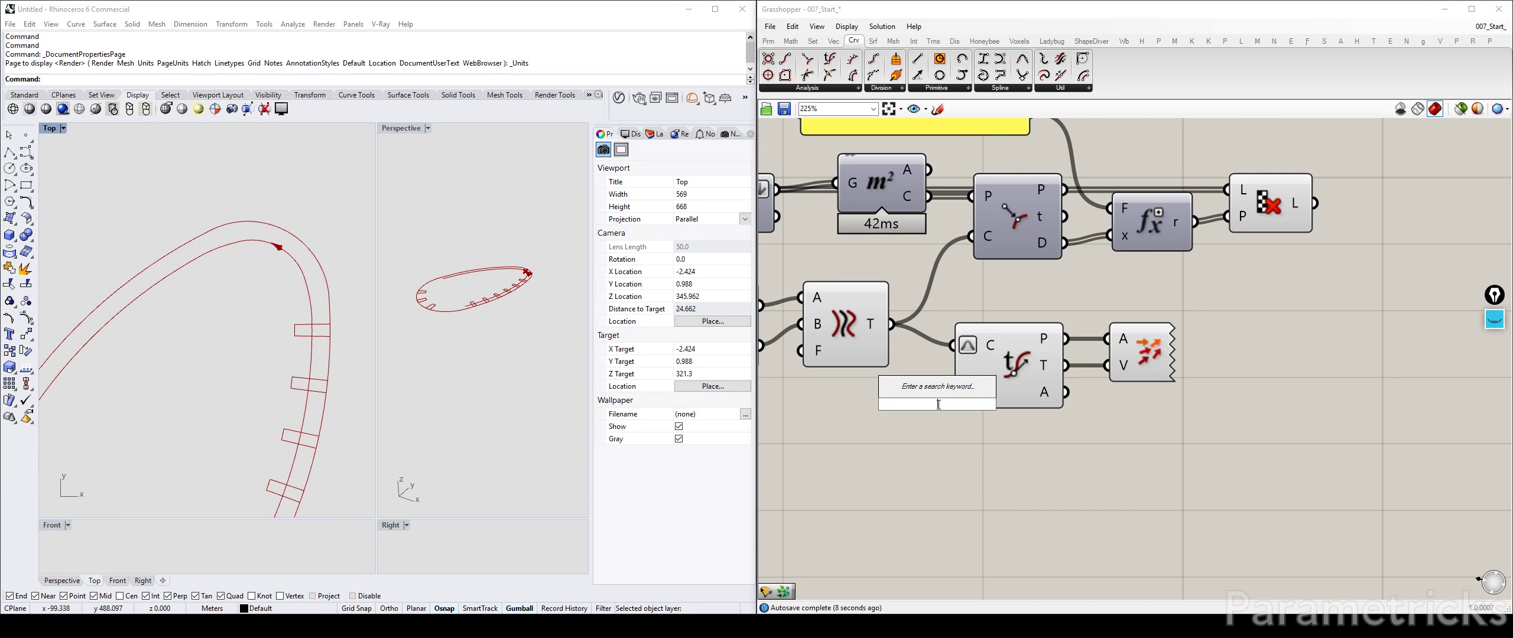
text(per)
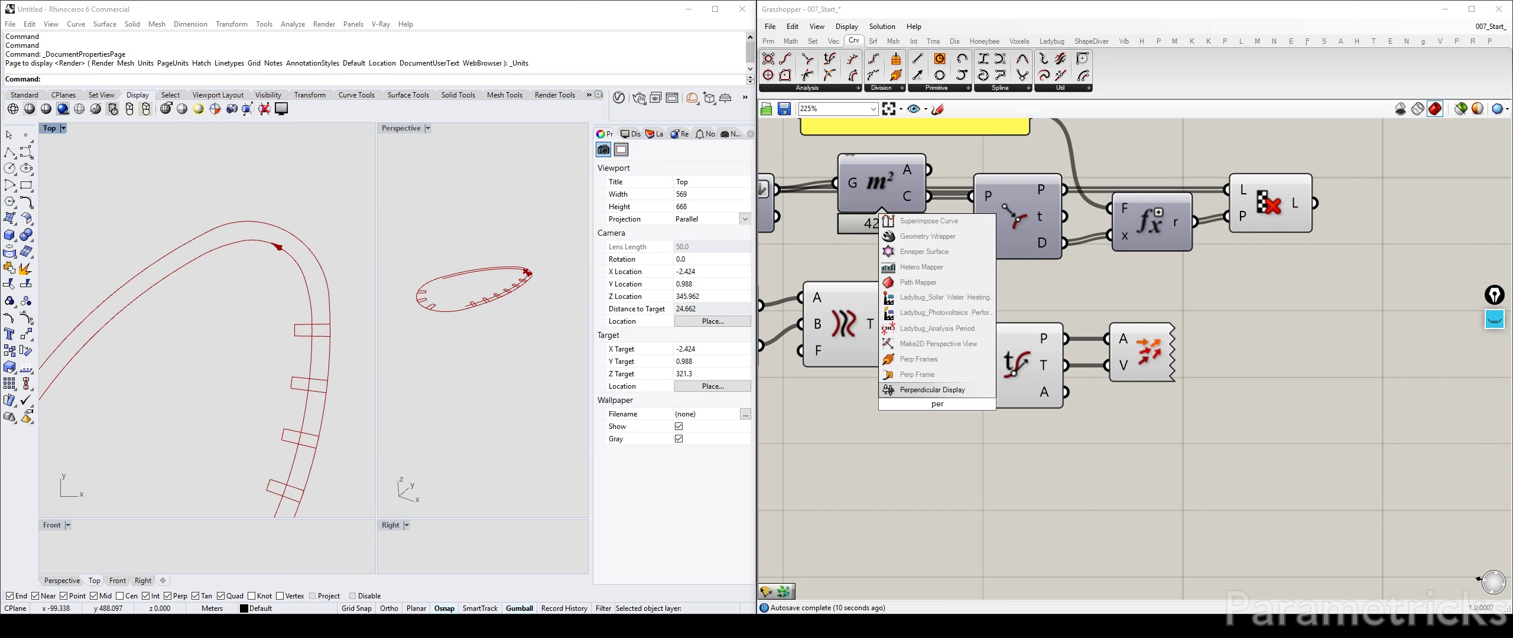
click(917, 374)
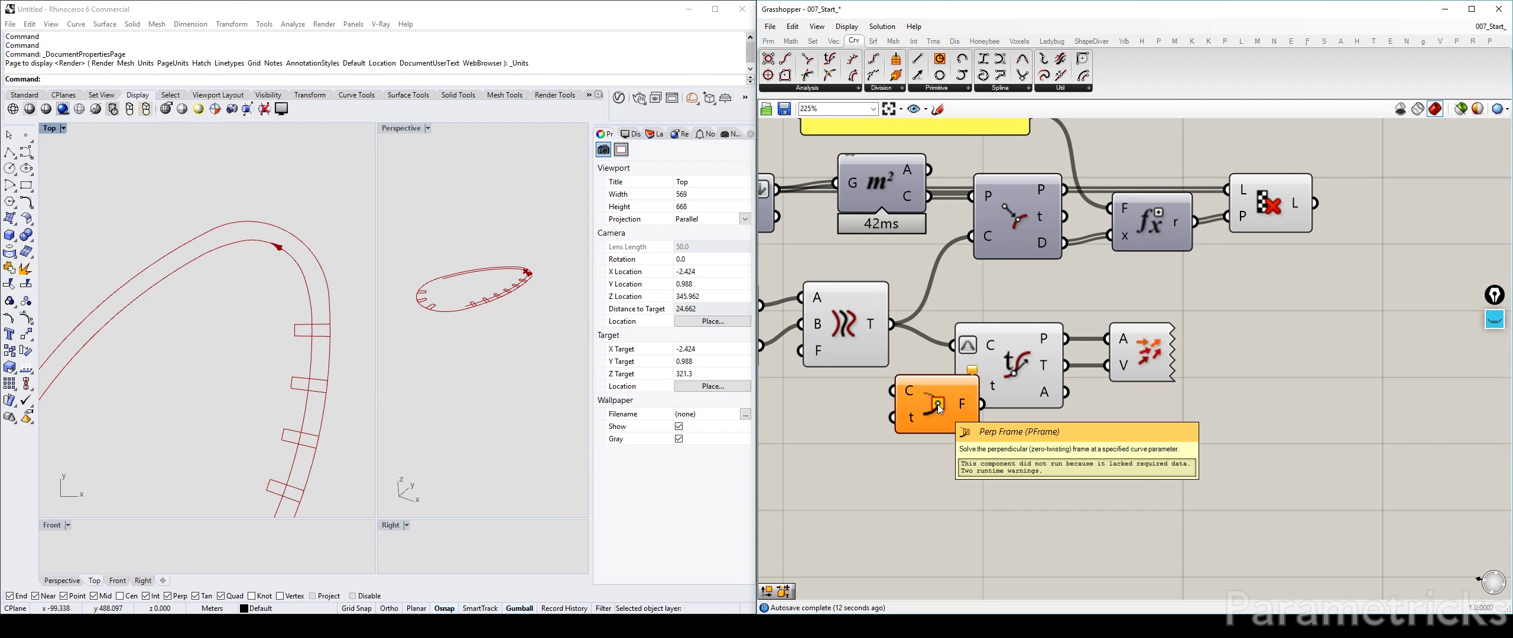
ctrl+alt+click(937, 404)
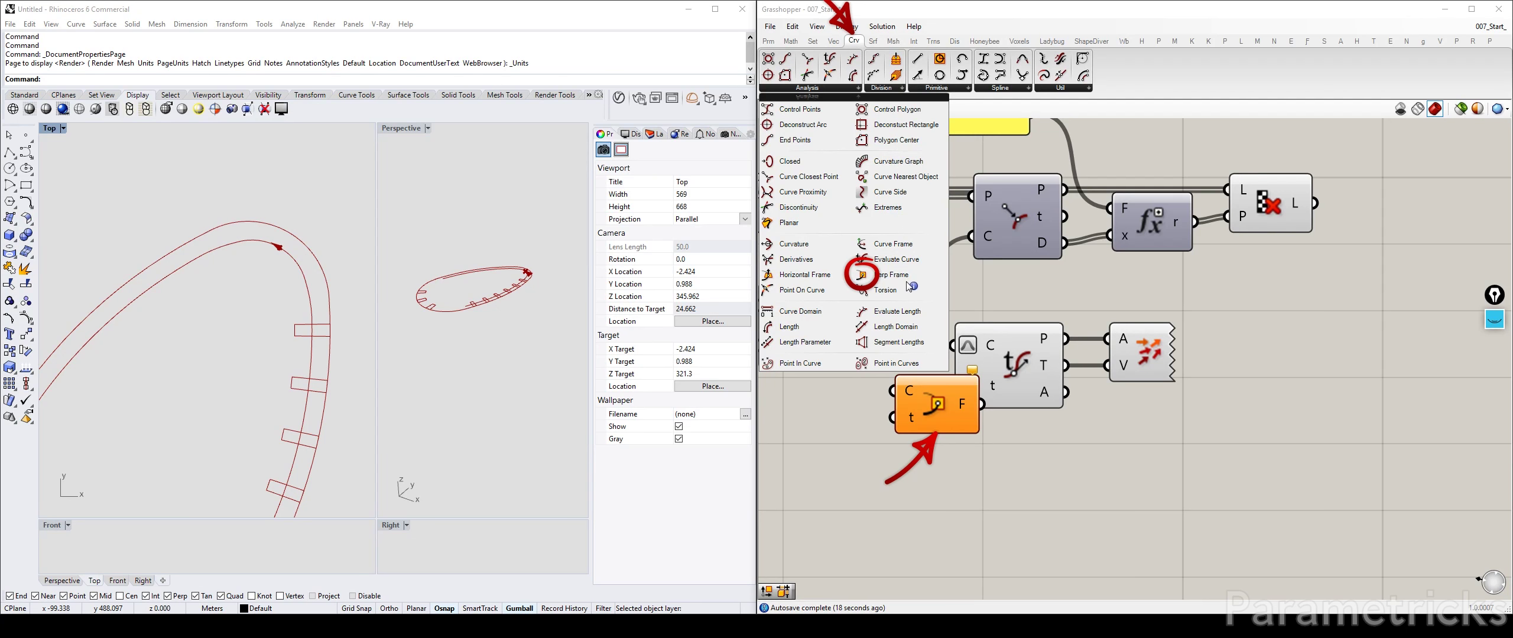
double_click(948, 440)
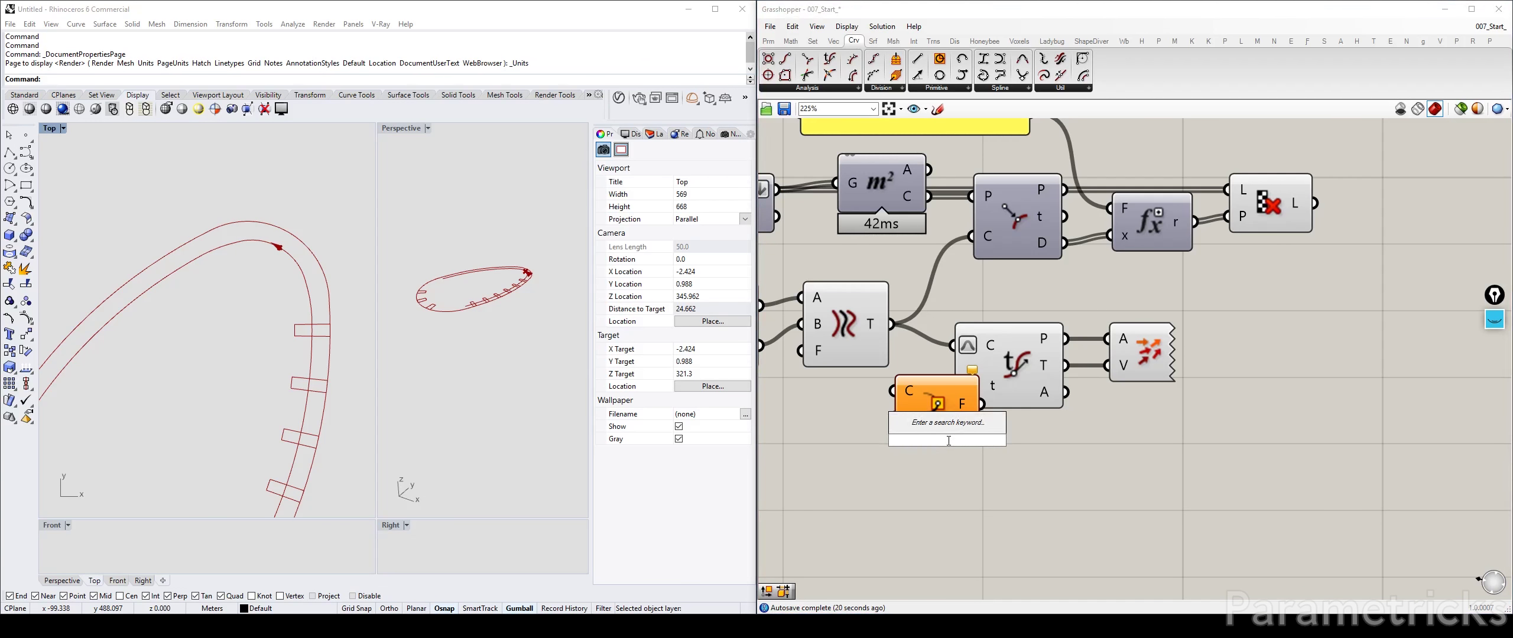
text(per)
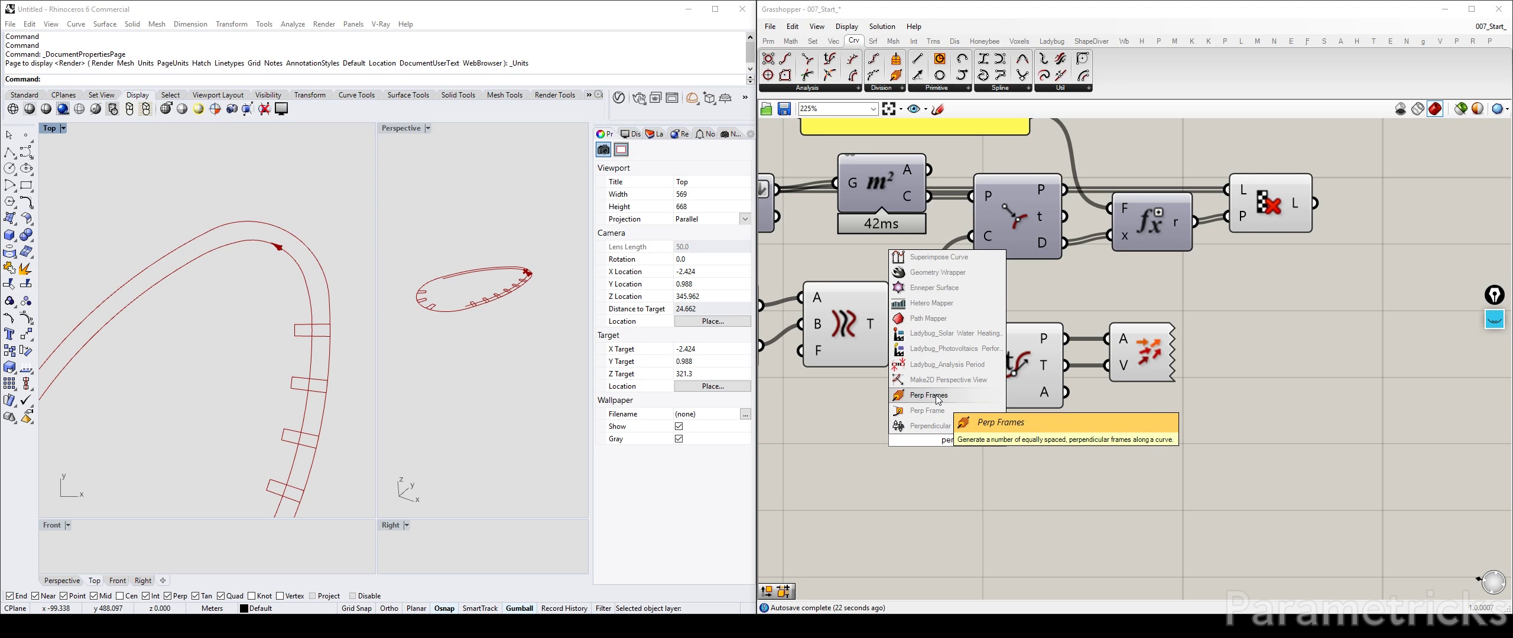
click(953, 397)
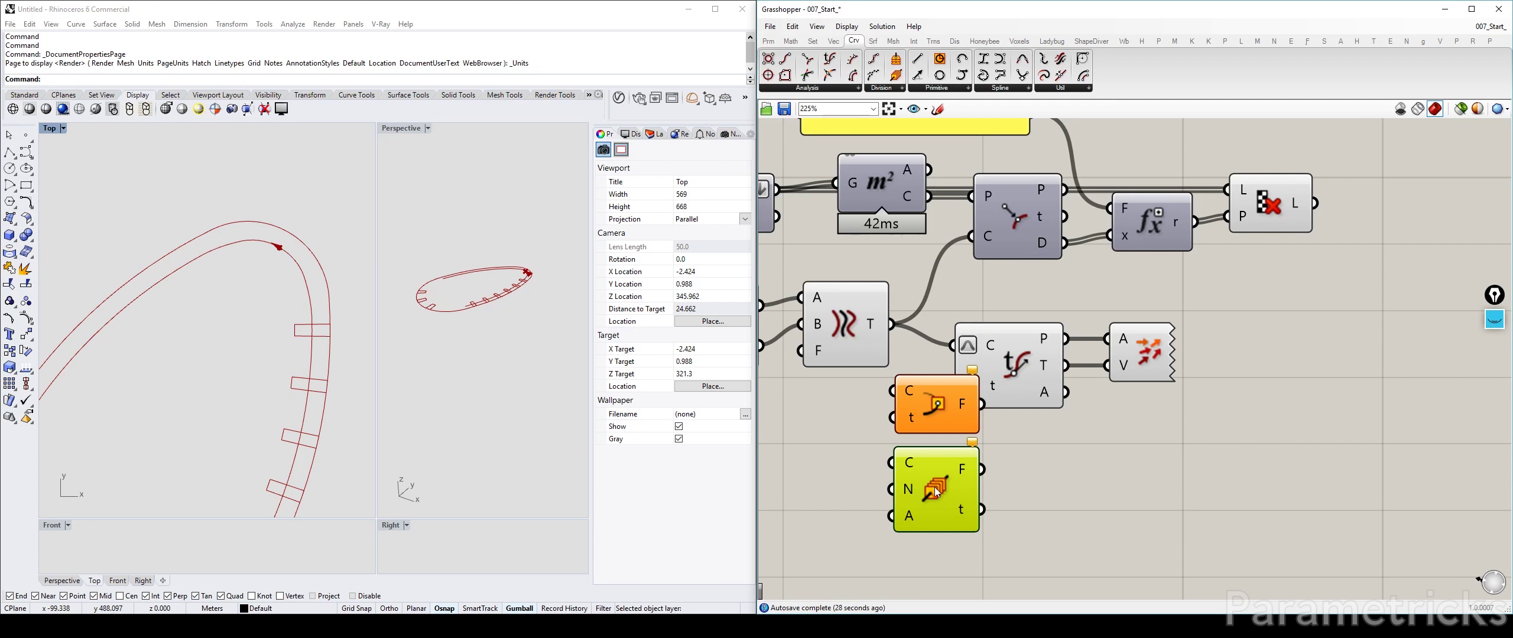
key(Delete)
Place Perp Frame below Evaluate Curve and wire Tween Curve's output into its curve input
drag(935, 405, 1000, 448)
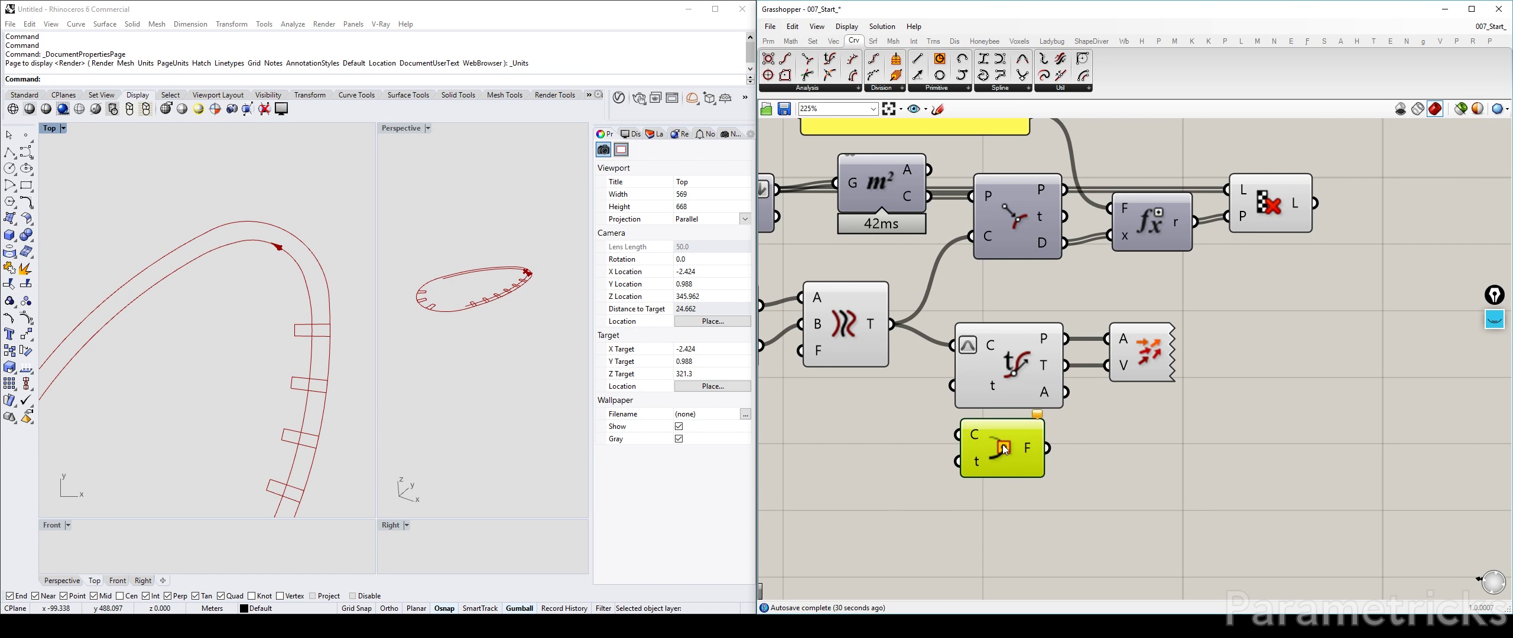
drag(1011, 378, 1010, 331)
drag(891, 324, 970, 431)
Reparameterize Perp Frame's curve input and set its parameter t to 0.5
right_click(972, 417)
click(1027, 507)
right_click(973, 447)
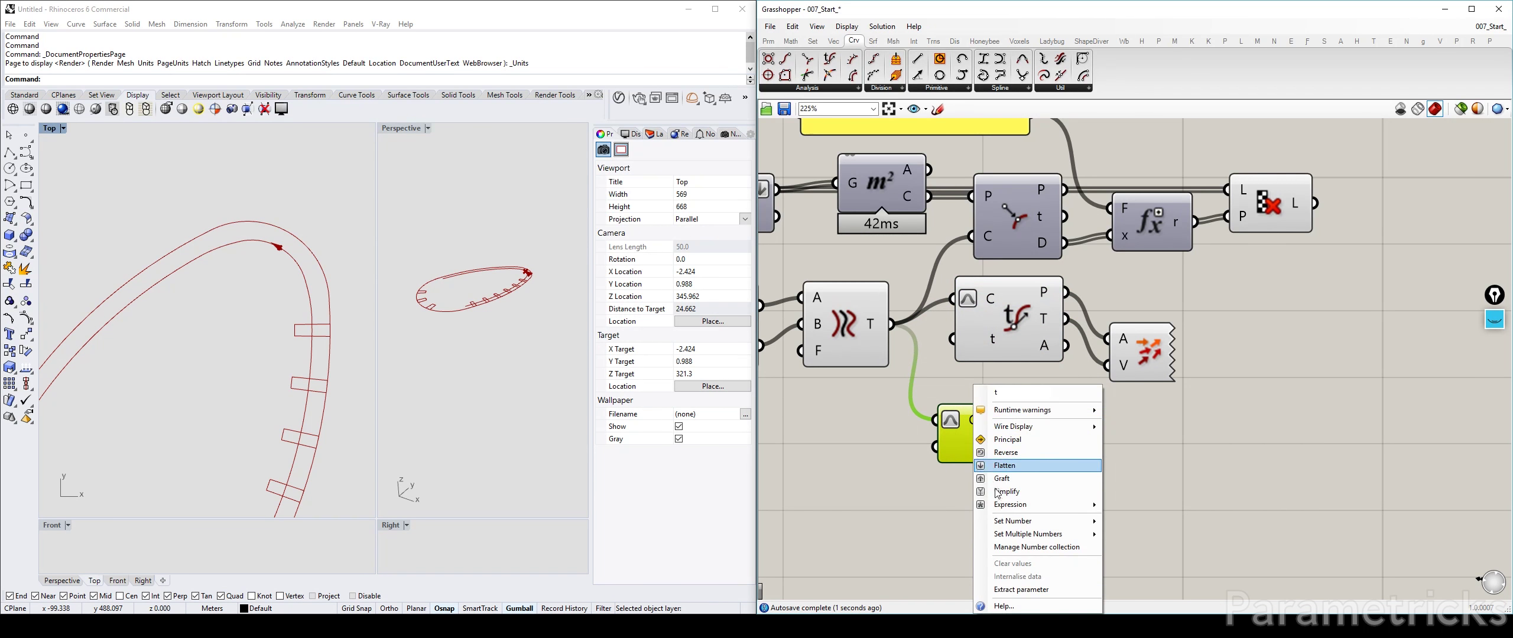
mouse_move(1014, 523)
click(1149, 526)
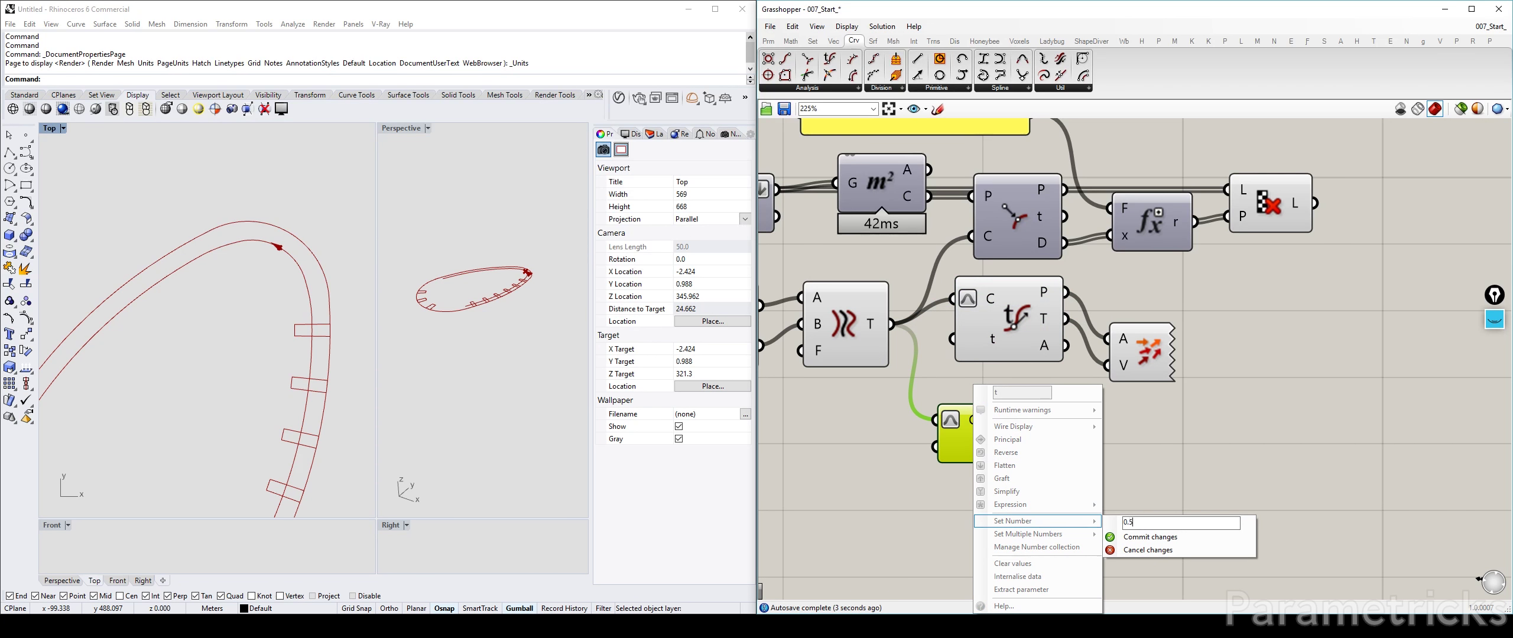
click(1150, 537)
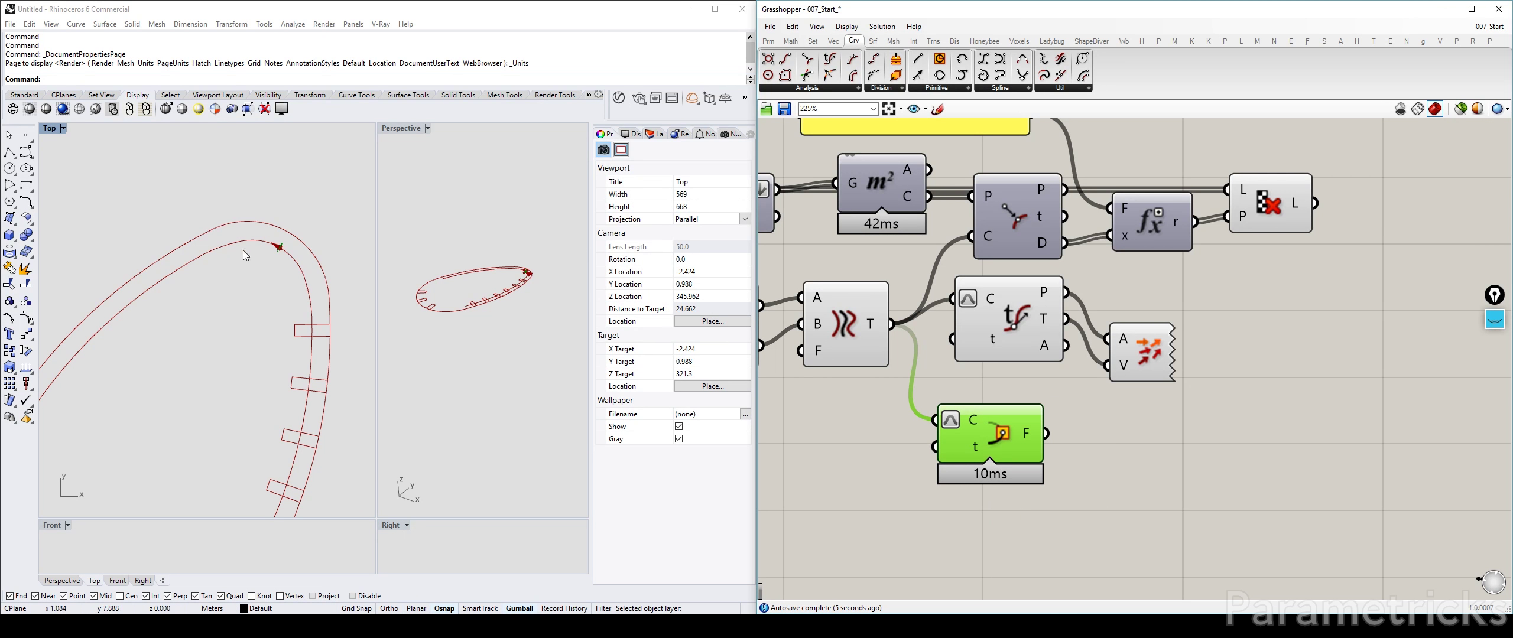
scroll(245, 260, up, 8)
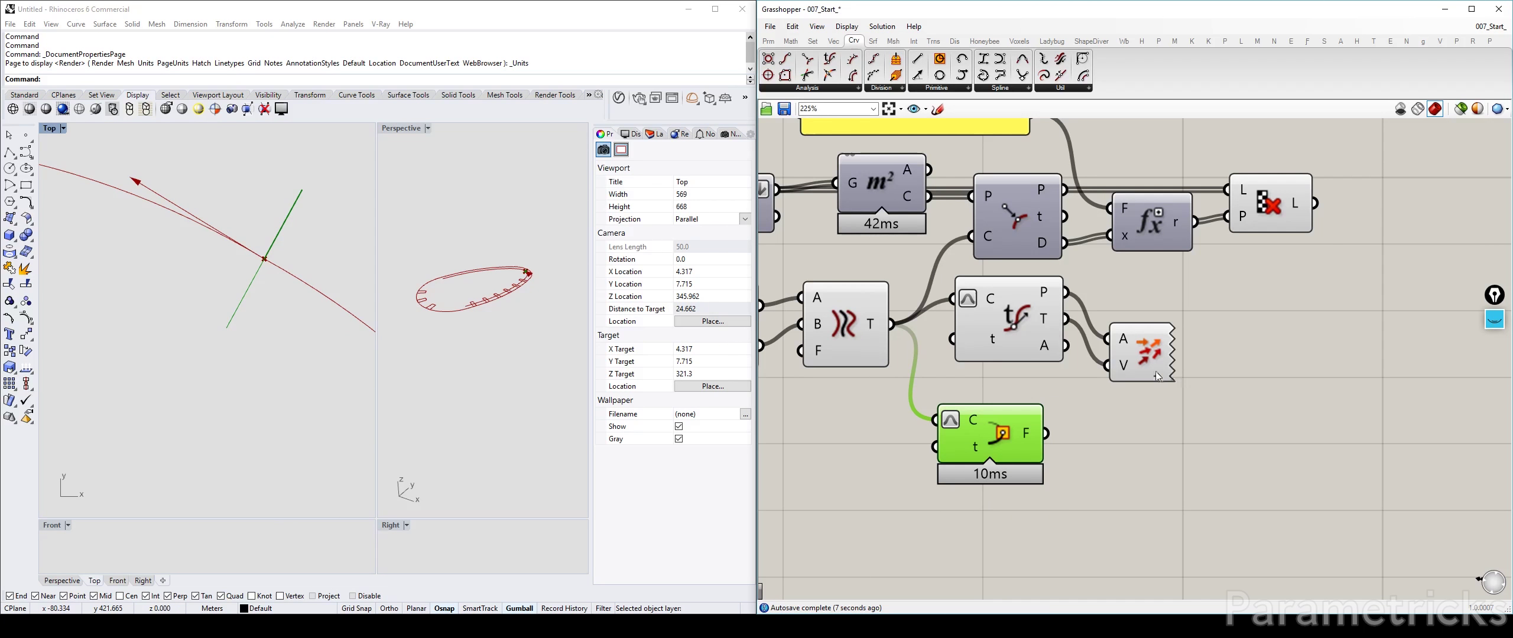
Delete the Evaluate Curve and Vector Display components and move Perp Frame into their place
drag(1236, 405, 893, 258)
key(Delete)
drag(1003, 428, 994, 332)
Add a Mirror component and wire Perp Frame's frame output into its plane input
double_click(1210, 367)
text(mirror)
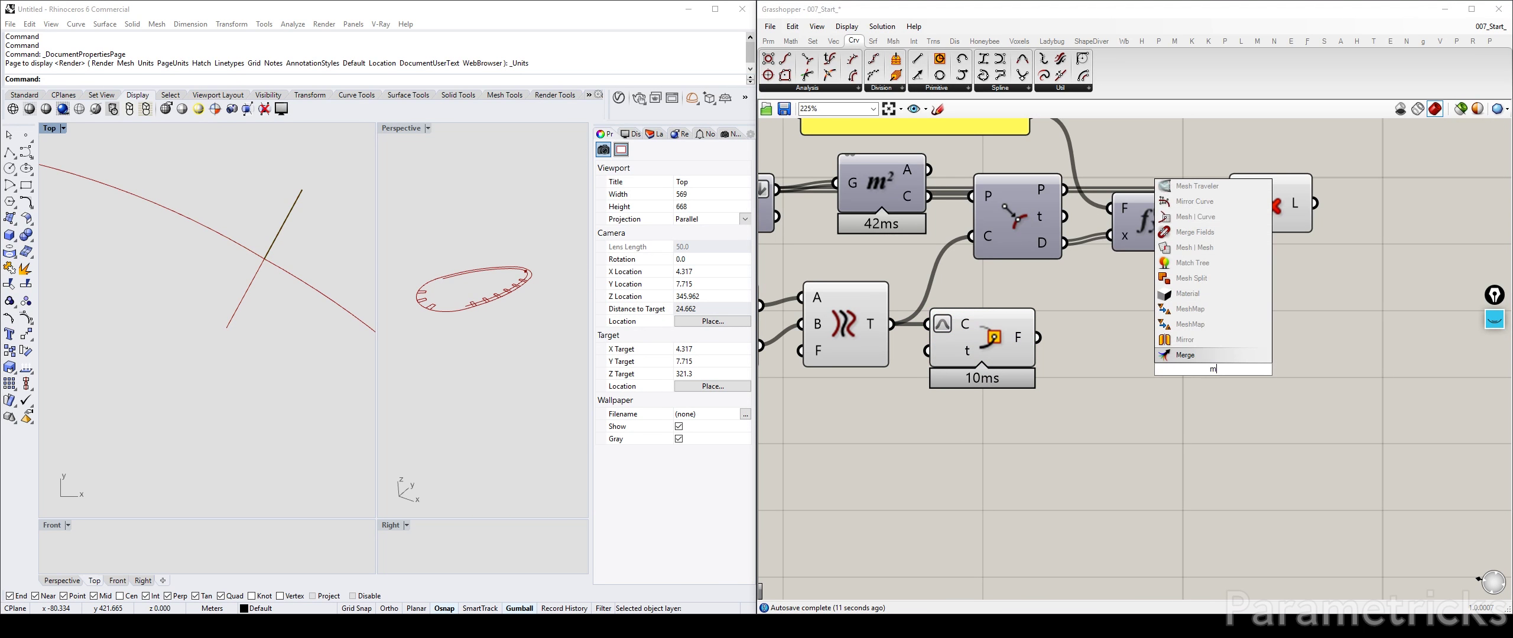
key(Return)
drag(1038, 336, 1164, 383)
Reposition Mirror beside the cull component, wire the culled columns into its geometry input, and inspect the mirrored columns
scroll(1164, 387, down, 5)
drag(1096, 423, 1175, 387)
scroll(1159, 367, up, 3)
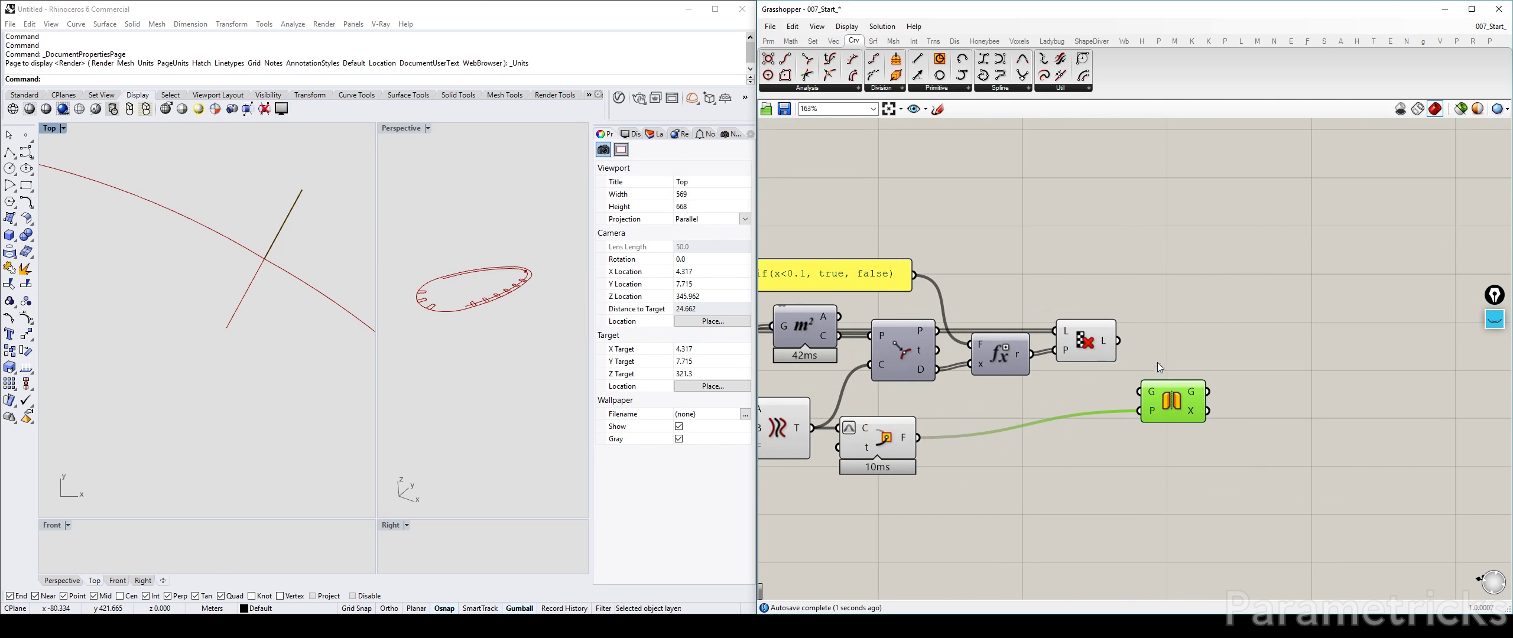
drag(1118, 343, 1139, 391)
scroll(255, 341, up, 3)
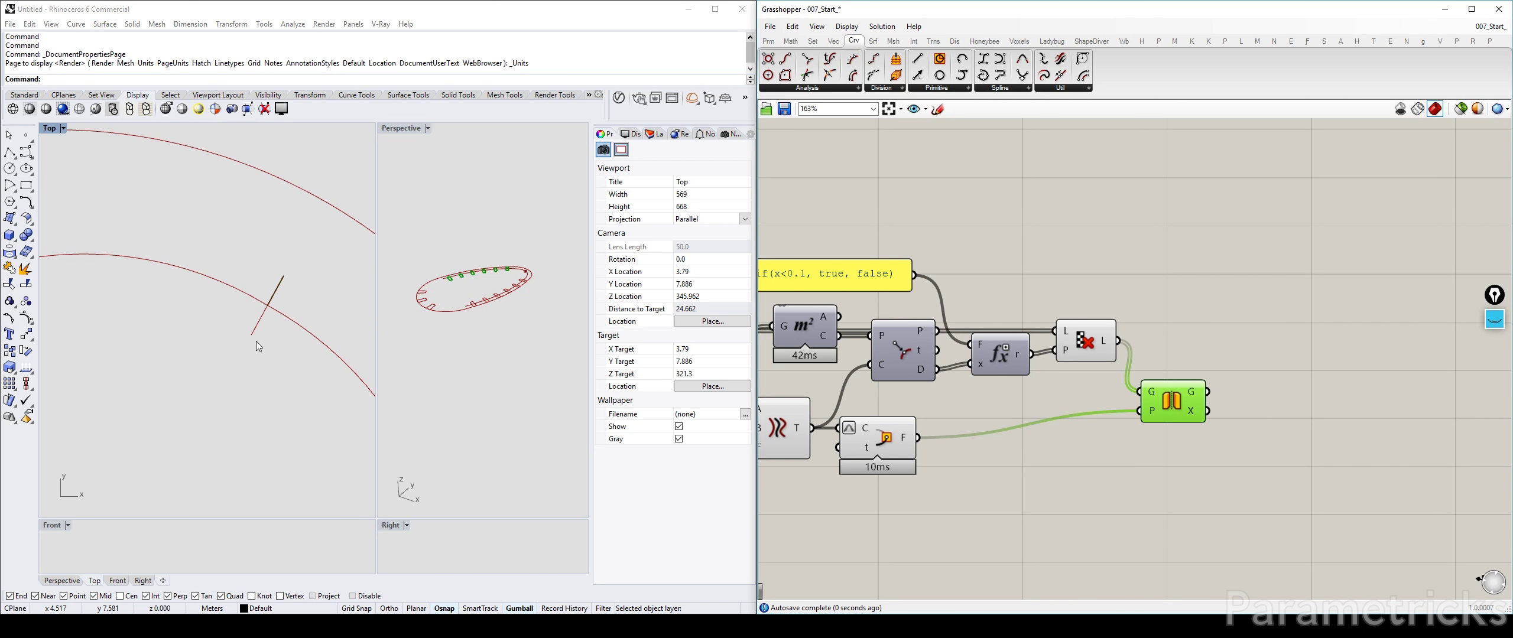
scroll(272, 309, down, 3)
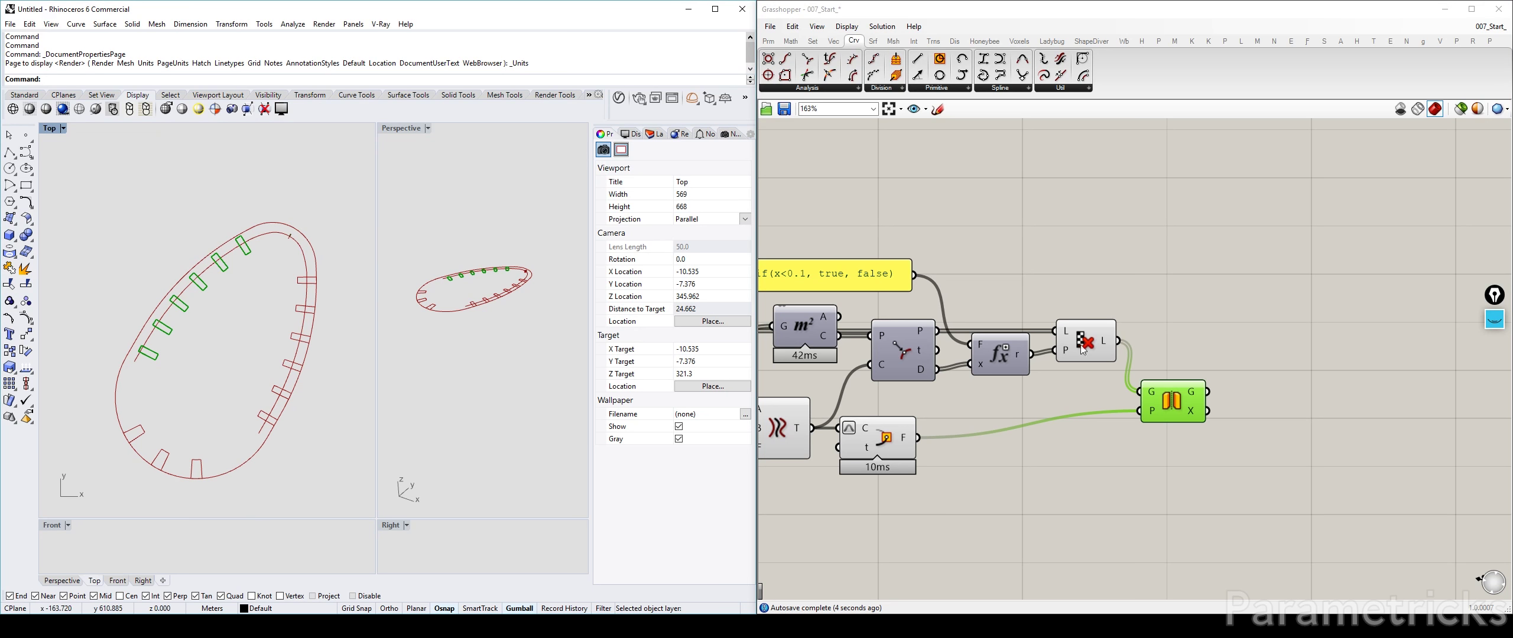
scroll(286, 211, up, 3)
scroll(298, 284, up, 5)
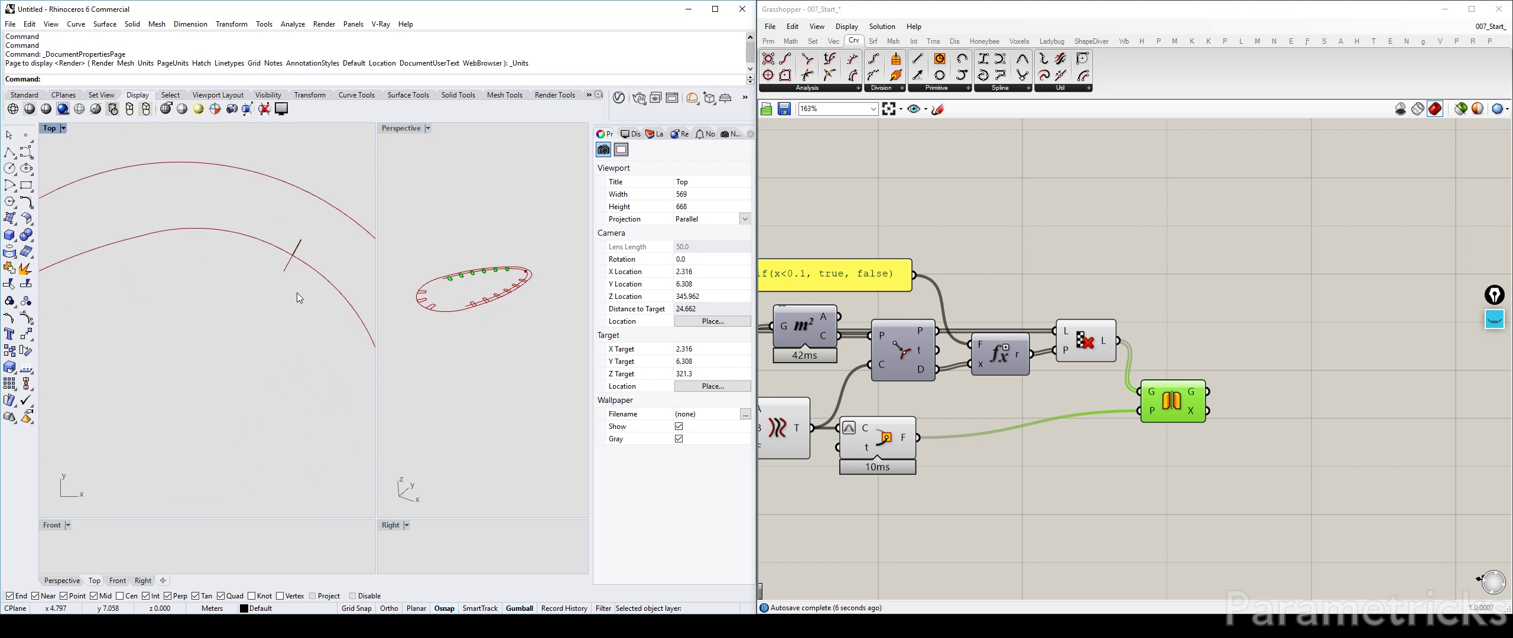
scroll(302, 250, down, 5)
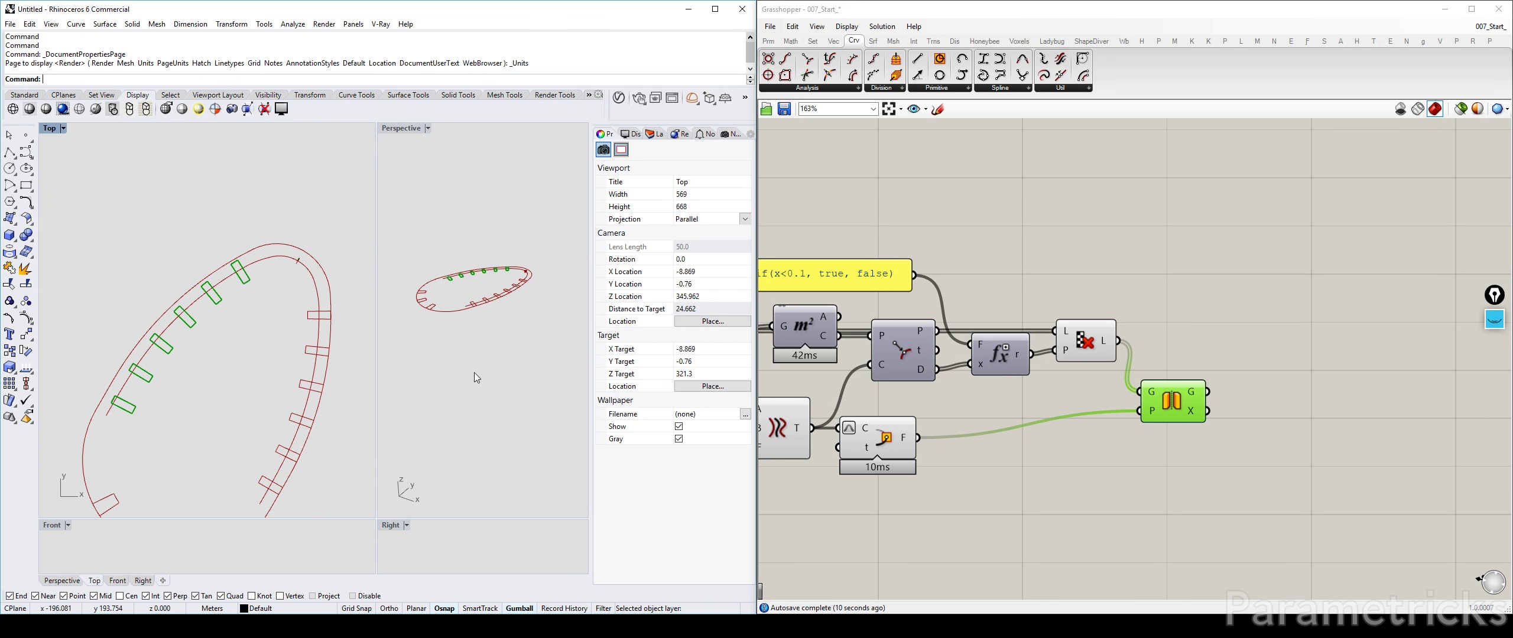
Replace Perp Frame's curve input with the arc from List Item's i output instead of the tweened curve
right_drag(1140, 412, 1334, 299)
drag(975, 290, 981, 277)
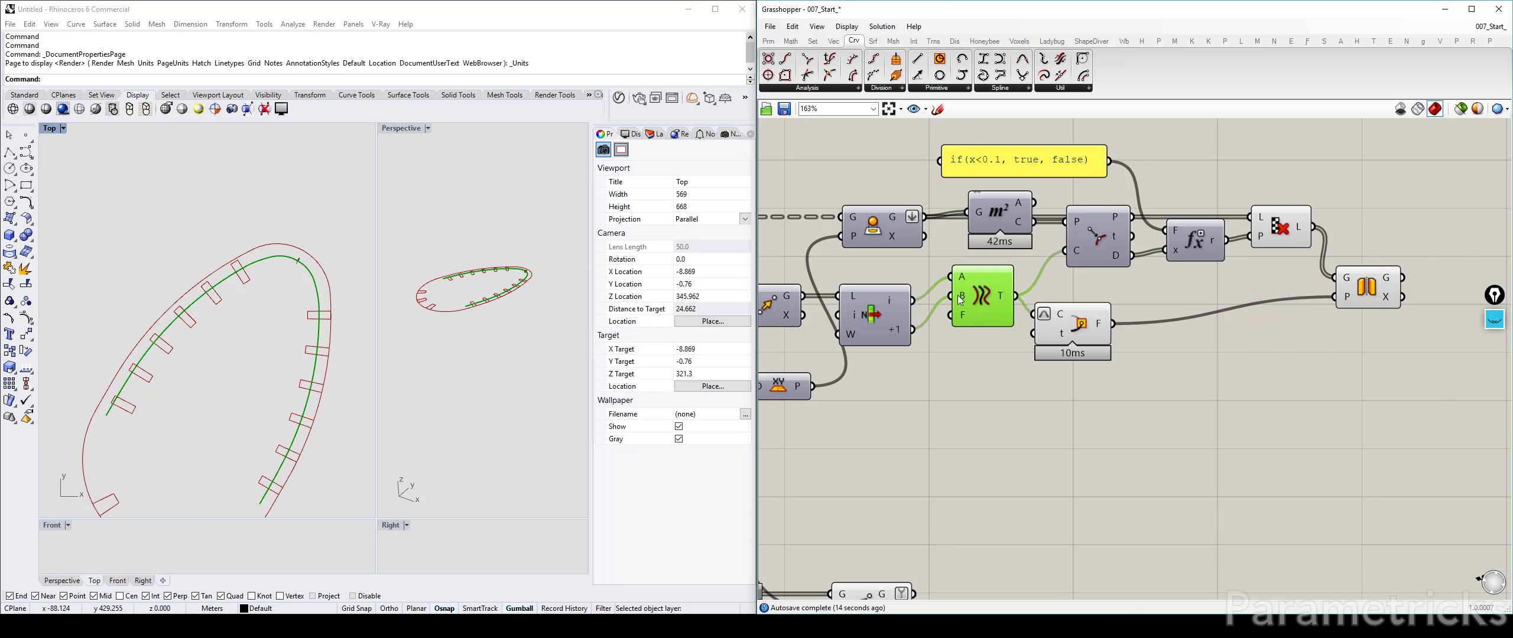
drag(1083, 331, 1094, 336)
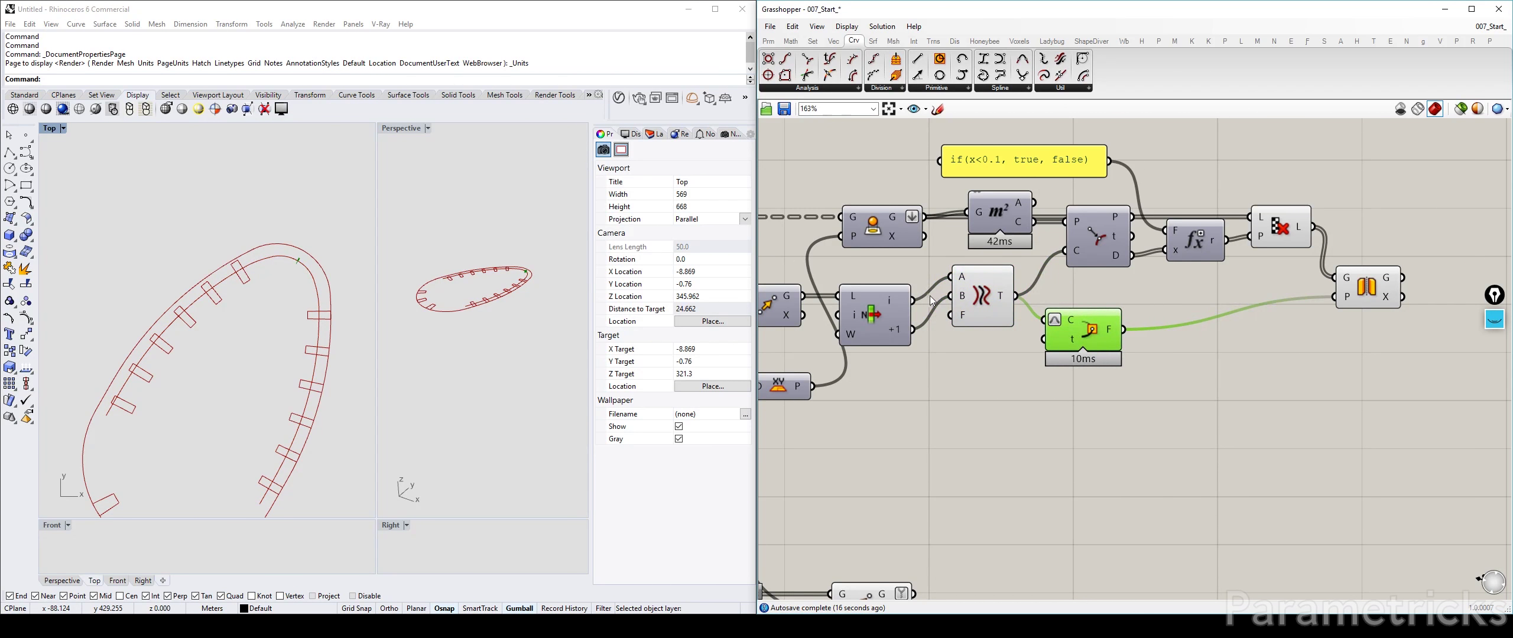
drag(910, 301, 1045, 320)
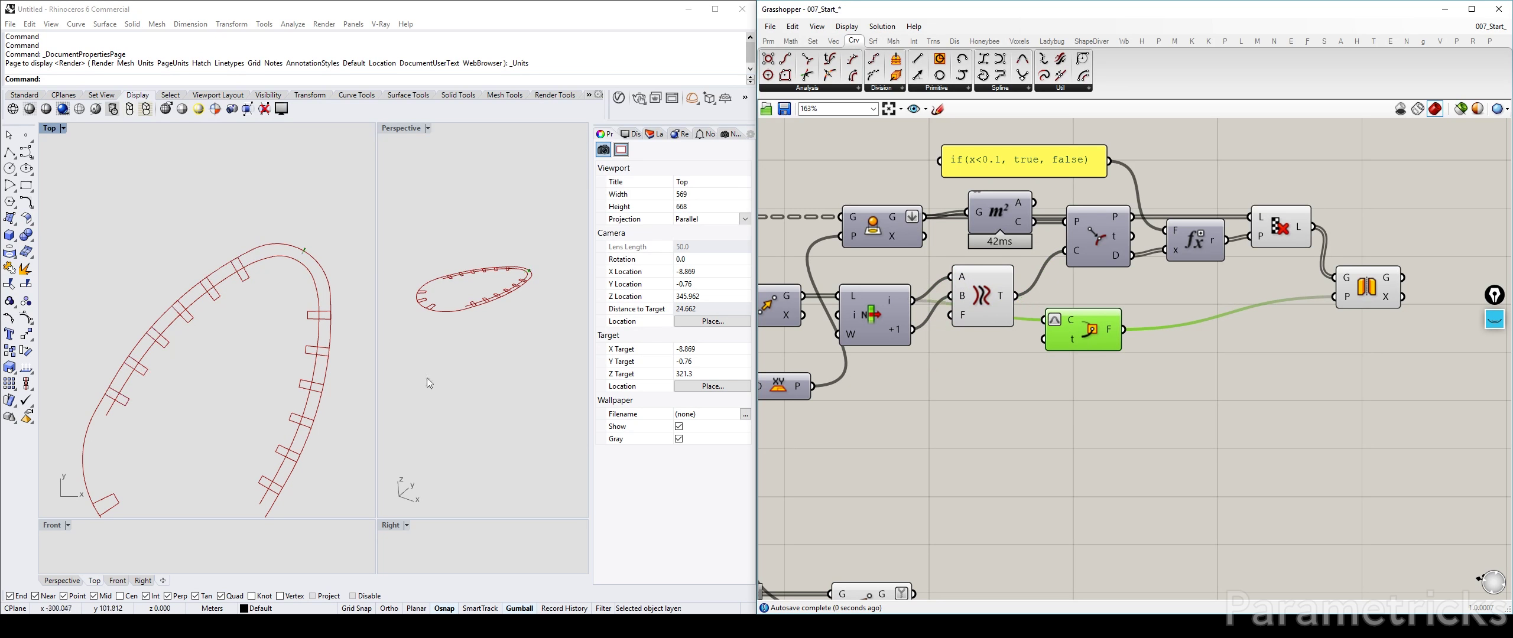
Compare the tweened arc with the perpendicular frame's location and shift Perp Frame lower, clear of Tween Curve
drag(914, 329, 998, 297)
scroll(982, 305, up, 5)
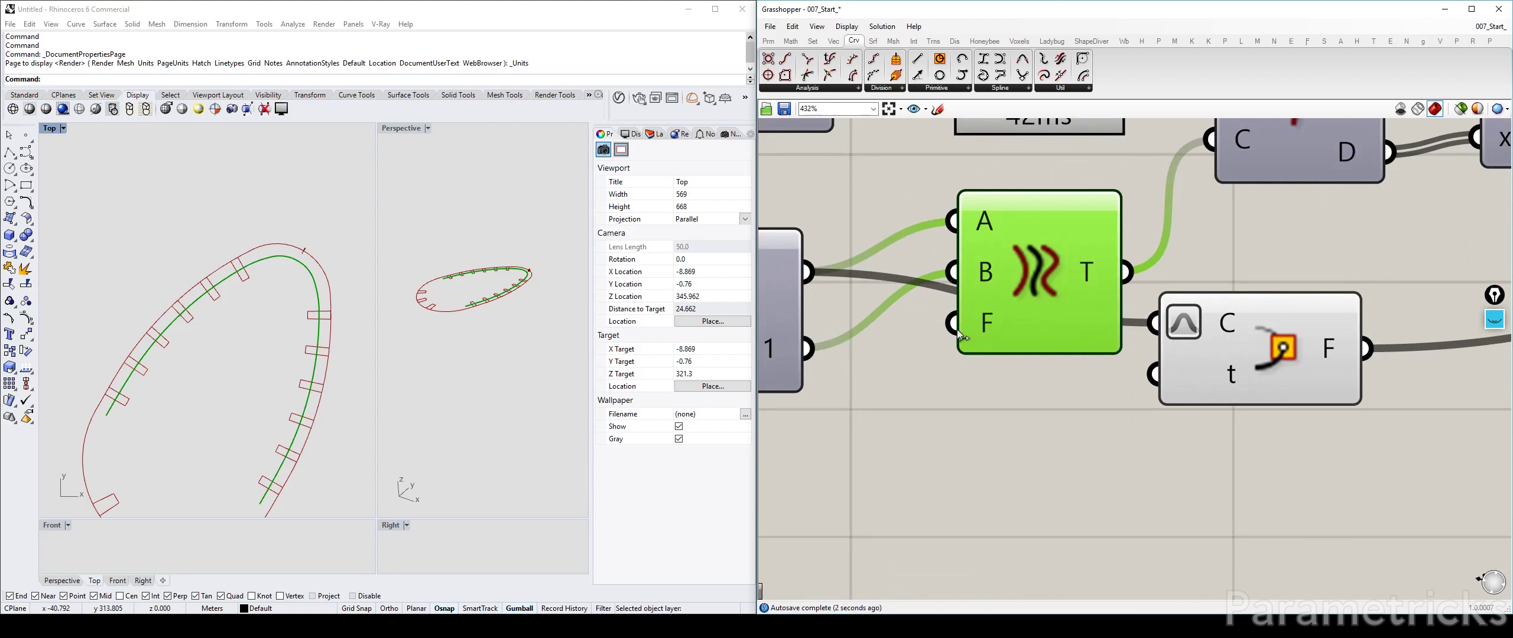
scroll(315, 274, up, 5)
scroll(315, 276, down, 5)
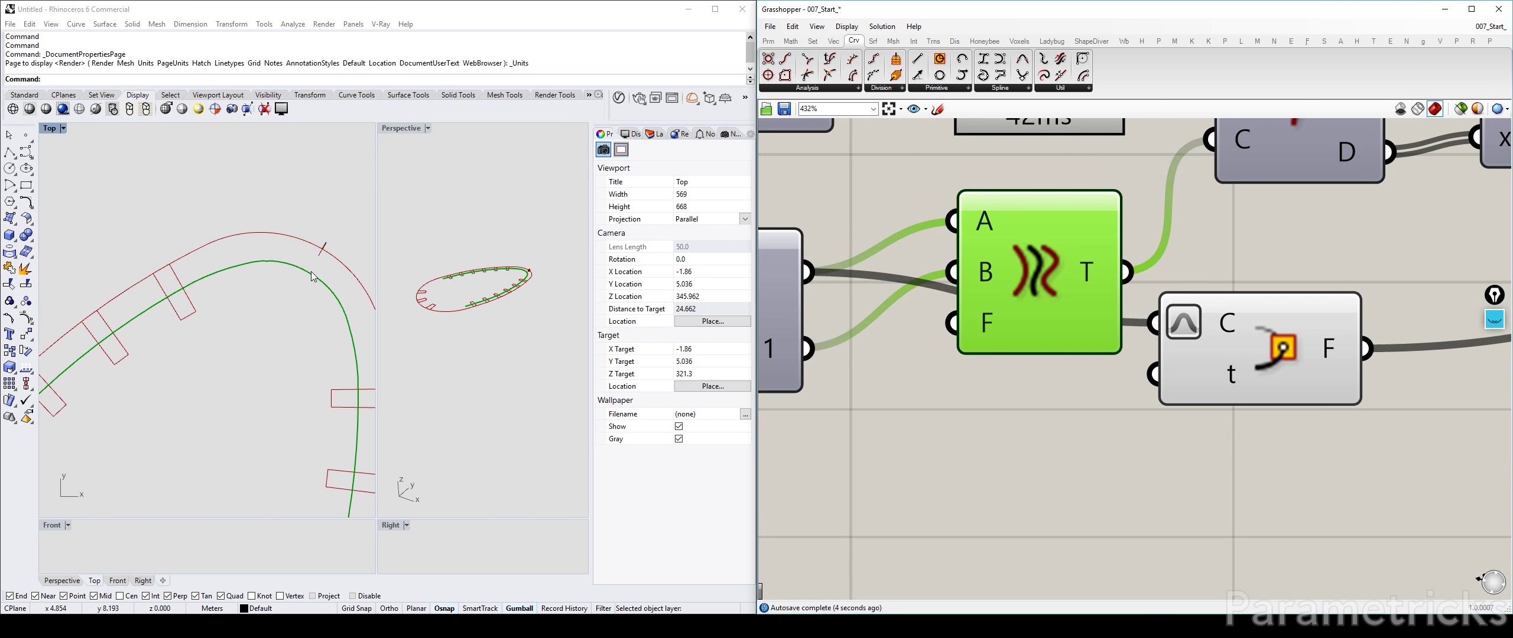
scroll(1045, 278, down, 4)
right_drag(1064, 384, 1008, 366)
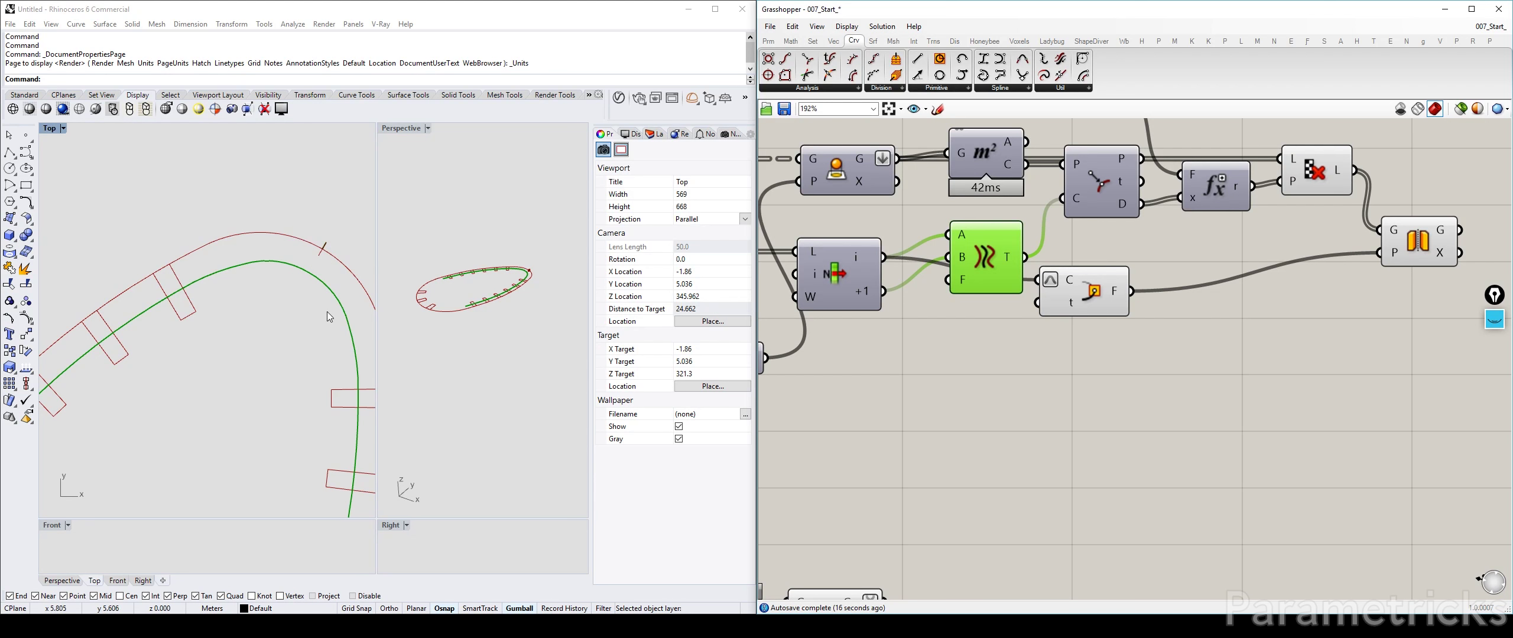
drag(995, 266, 977, 260)
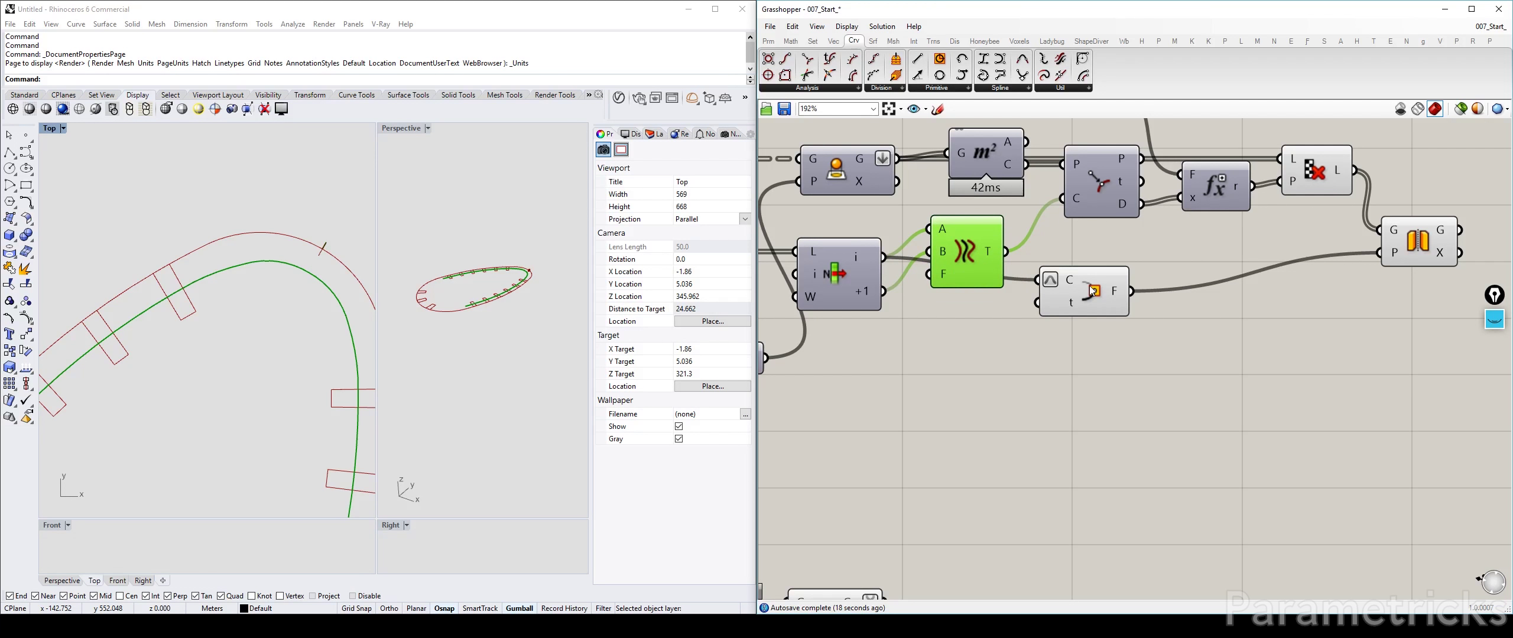
drag(1091, 290, 1091, 313)
drag(975, 260, 995, 267)
drag(1091, 302, 1093, 310)
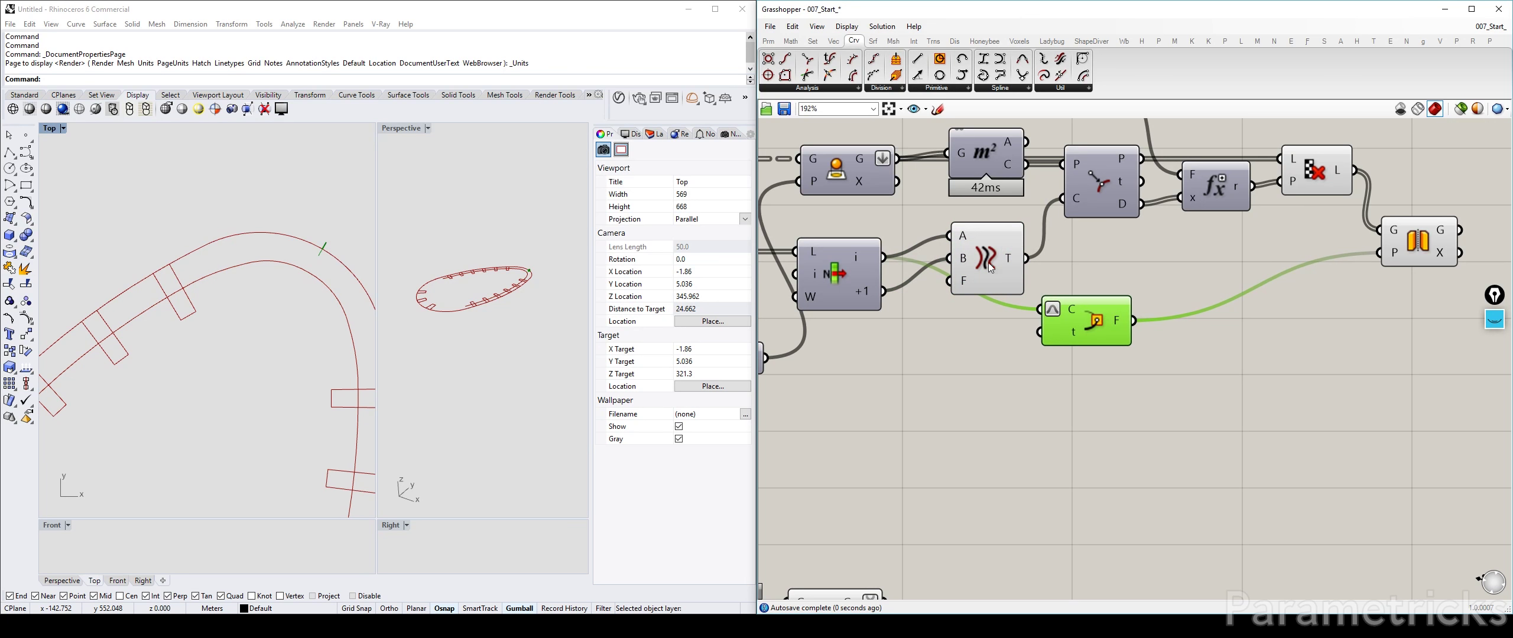
drag(991, 258, 991, 249)
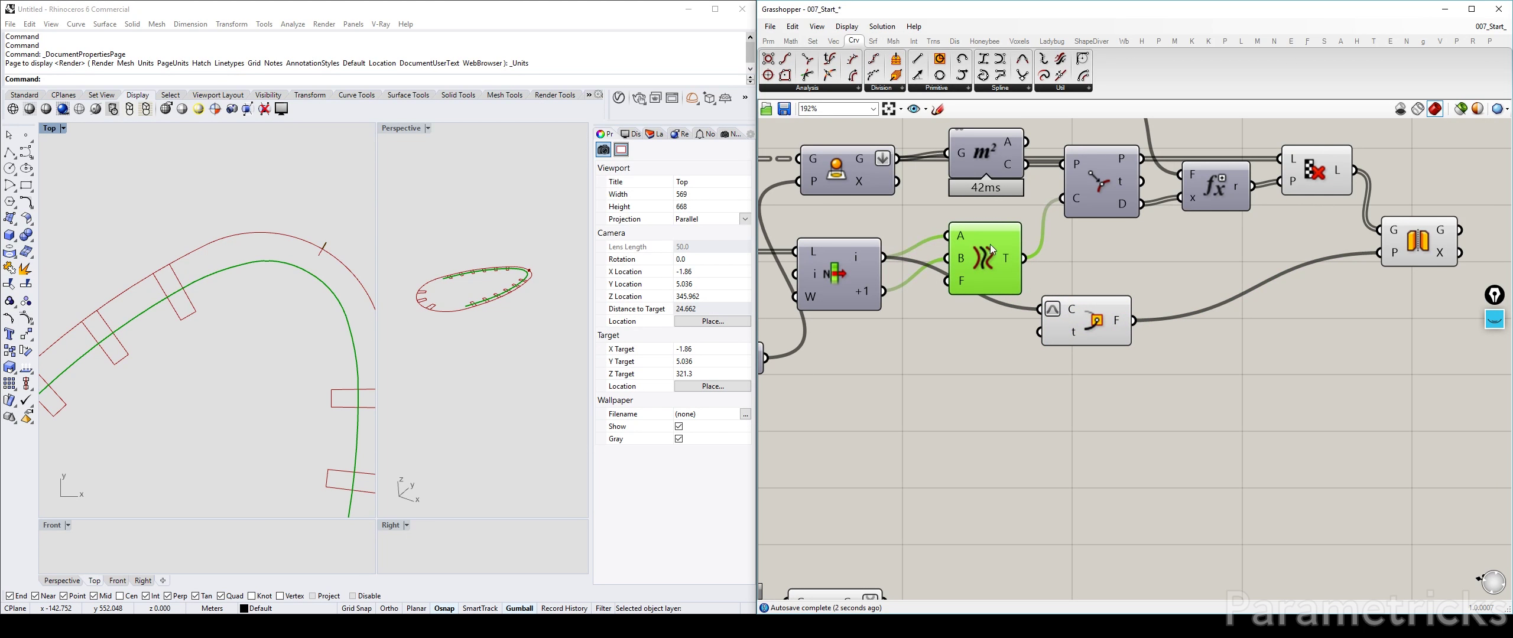
Examine the Move and XY Plane components feeding Block 3 and inspect the columns against both arcs in the Top viewport
right_drag(993, 248, 1277, 268)
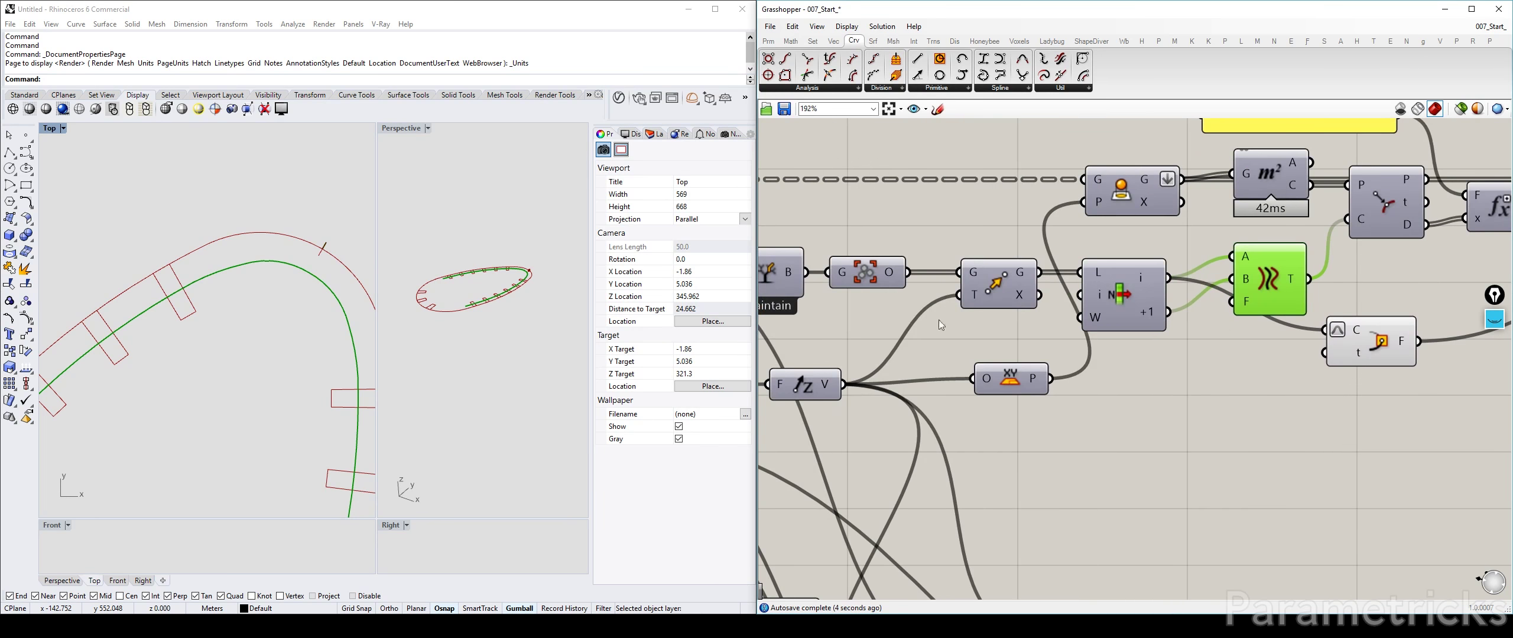
click(1003, 290)
drag(1003, 290, 1010, 289)
drag(1007, 368, 991, 362)
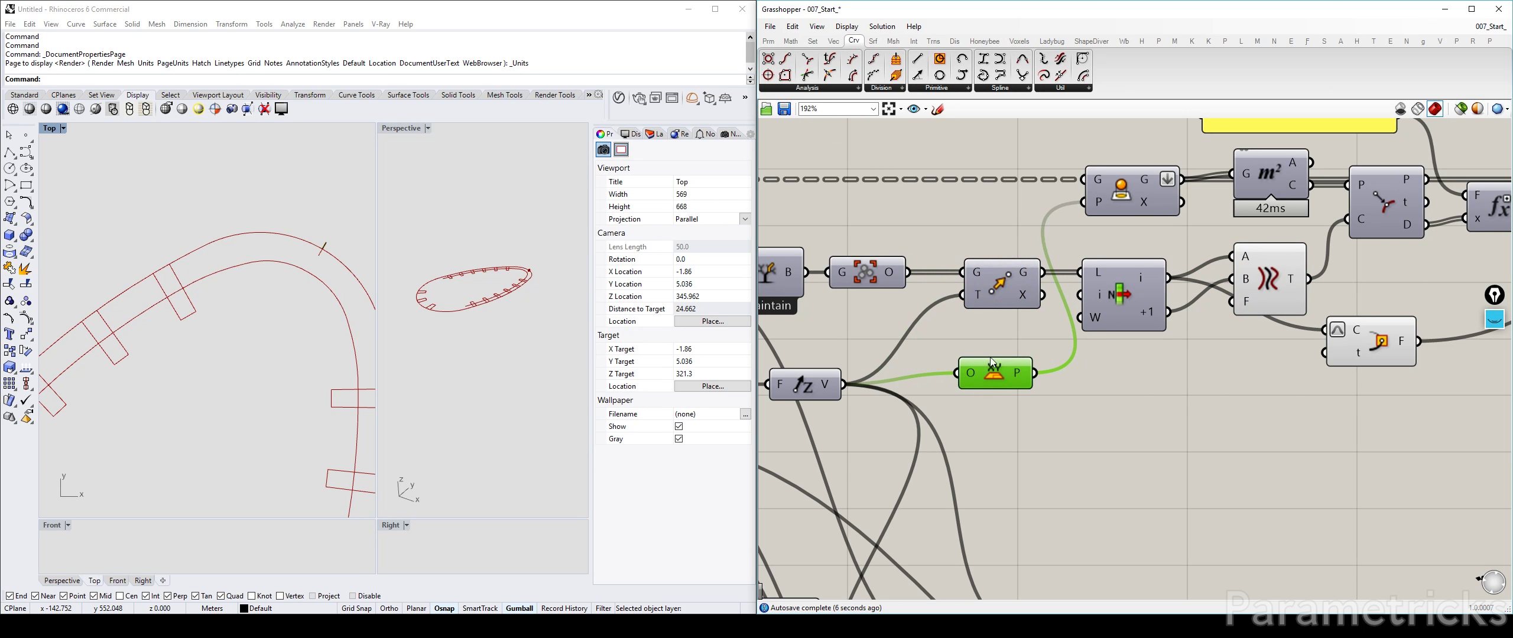
drag(989, 271, 982, 271)
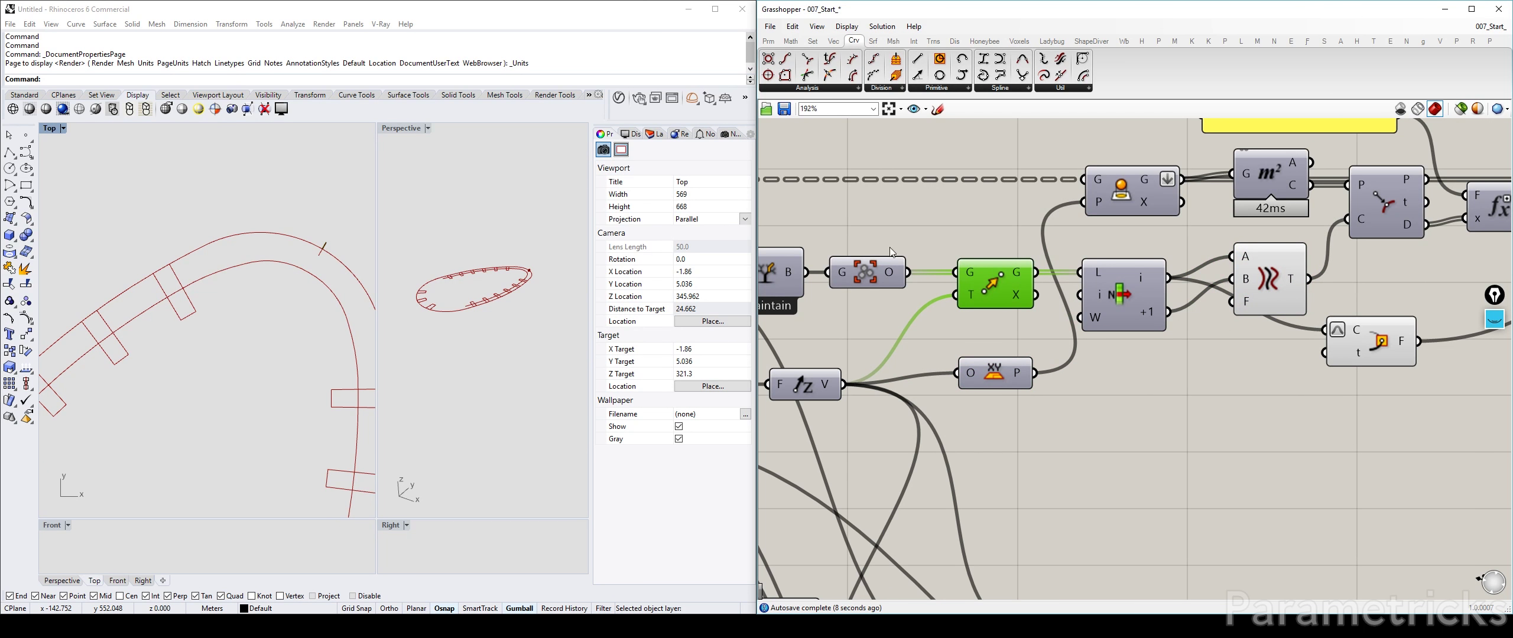
right_drag(367, 313, 260, 283)
scroll(138, 340, up, 10)
scroll(238, 322, down, 16)
scroll(213, 335, up, 16)
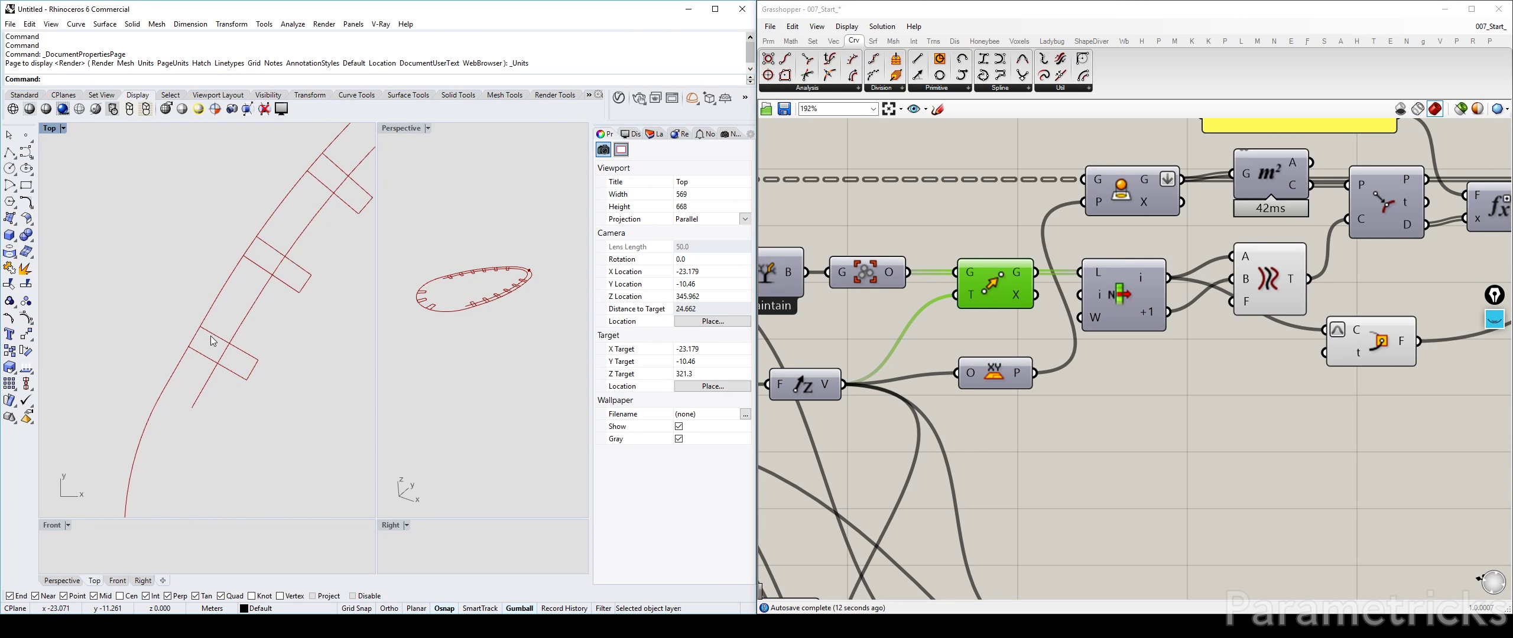
scroll(211, 337, down, 10)
Turn off the preview of Tween Curve, turn on the preview of List Item, and inspect its arcs
right_drag(1200, 354, 1114, 355)
click(1187, 271)
key(ctrl+q)
click(1056, 302)
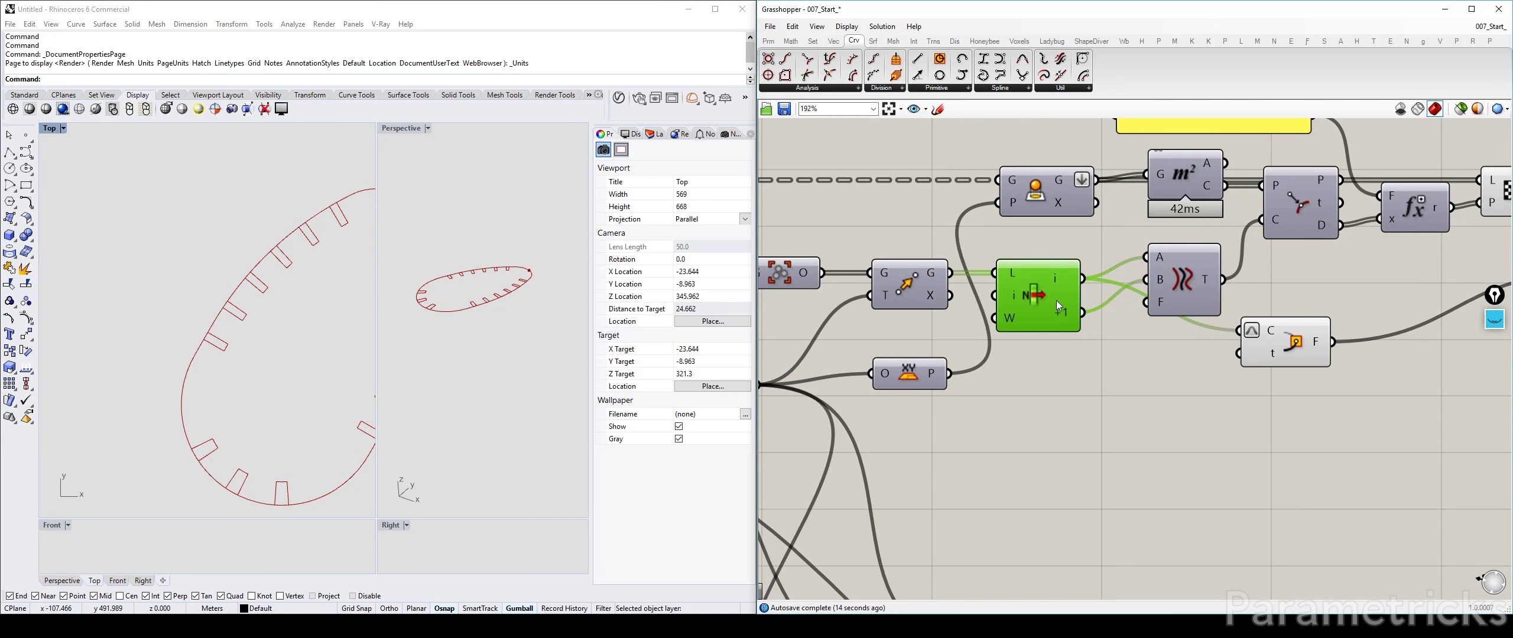
key(ctrl+q)
right_drag(313, 295, 180, 317)
click(1175, 418)
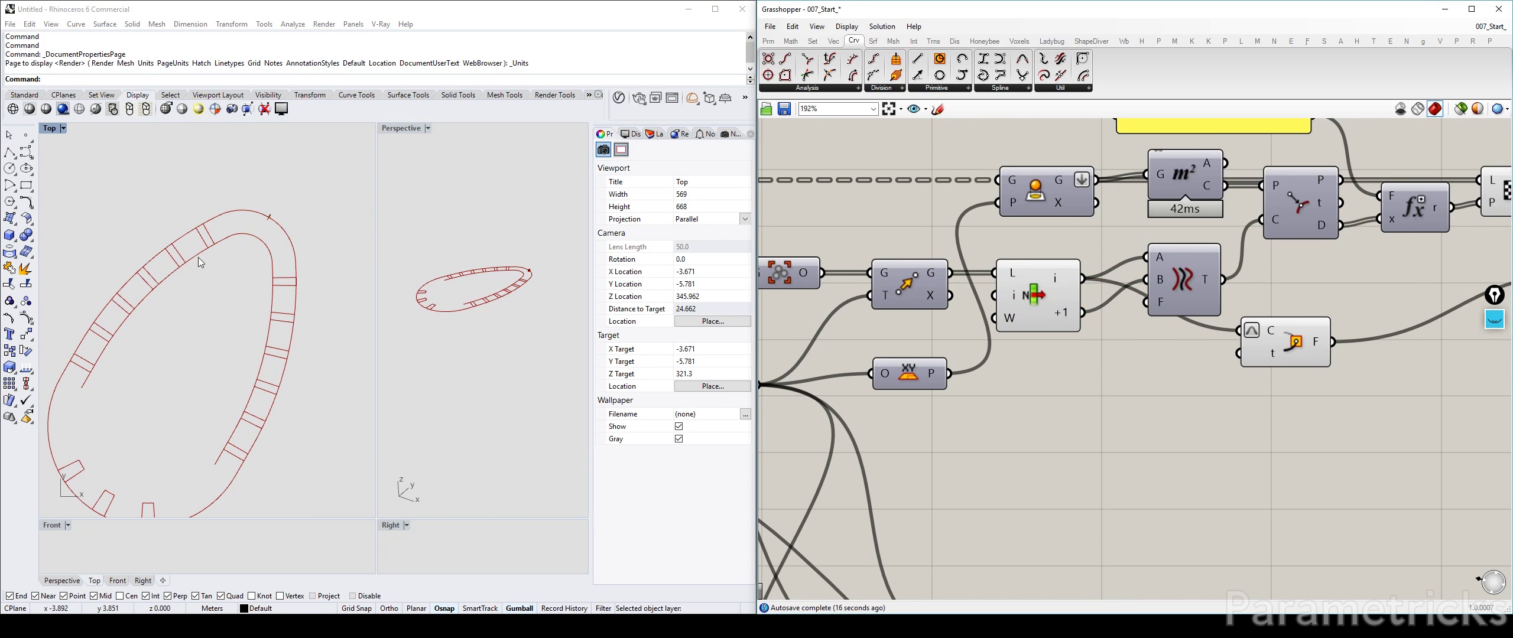
scroll(257, 232, up, 5)
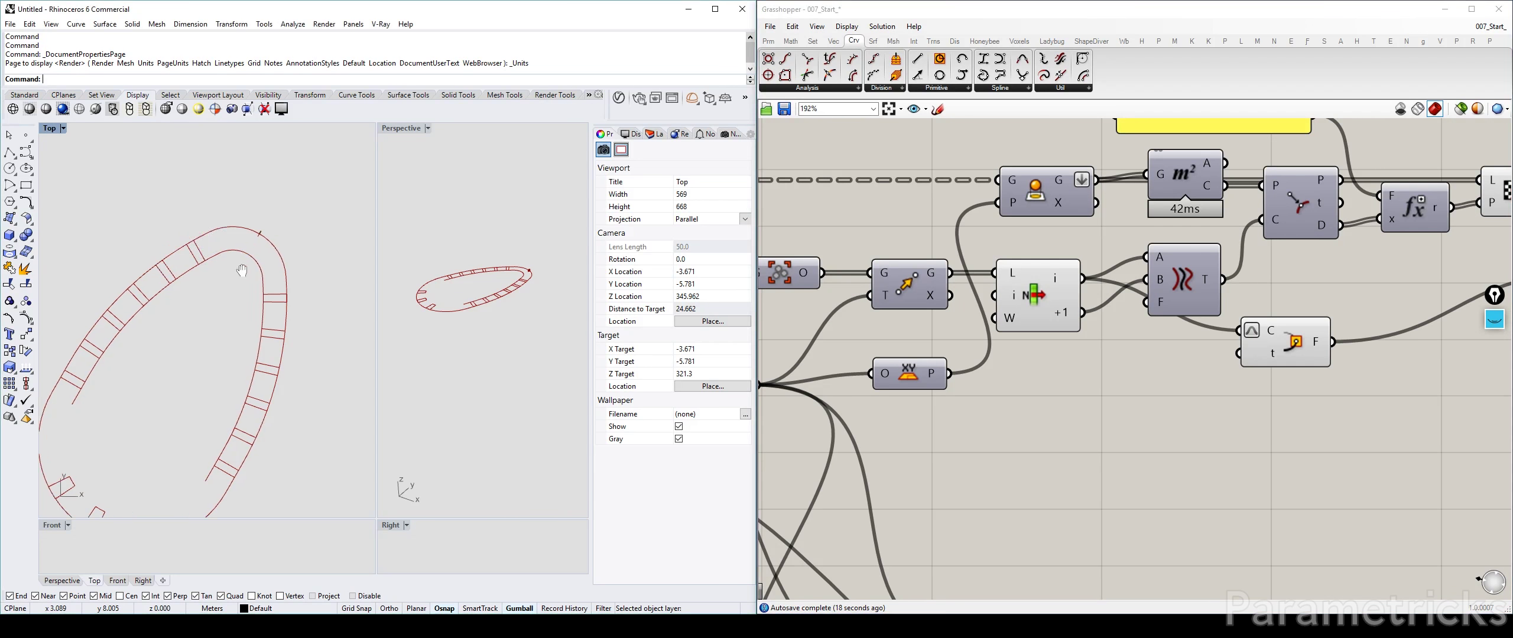
Select the Perp Frame component and examine the paired arcs and columns around the upper bend in the Top viewport
click(1281, 345)
scroll(205, 217, down, 5)
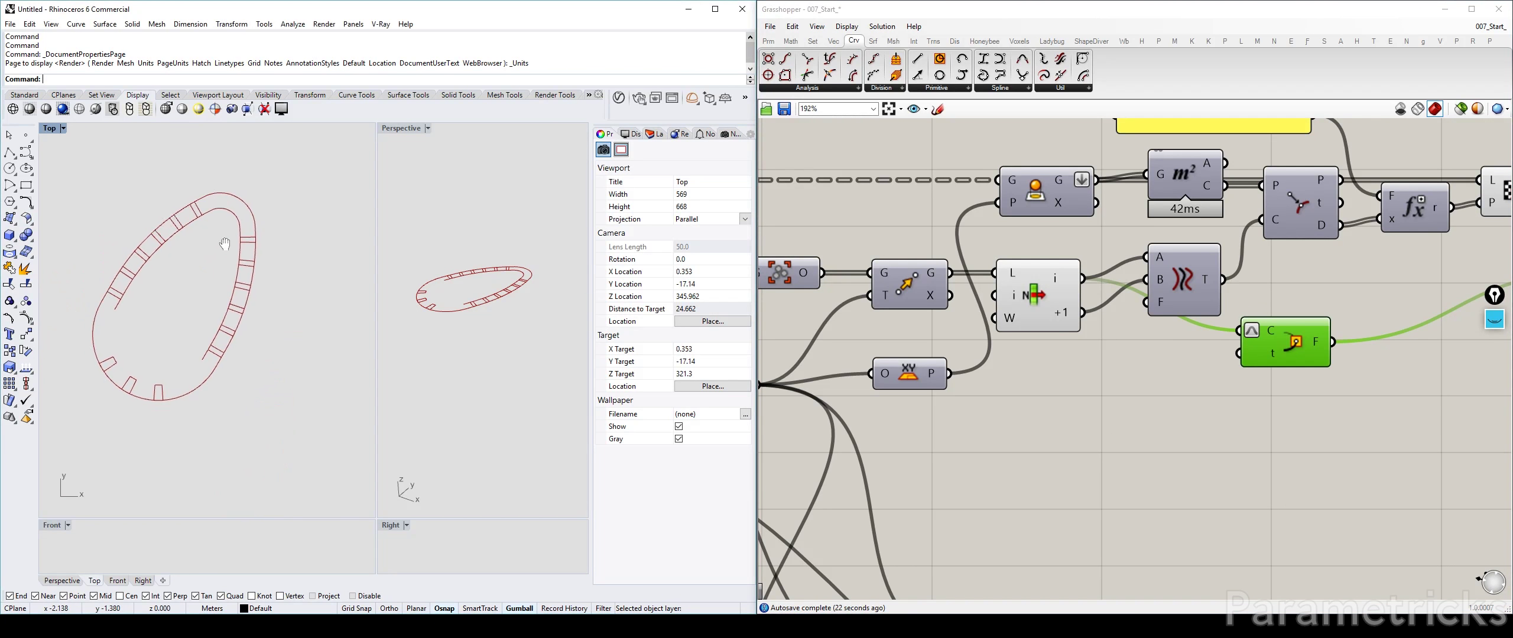
scroll(200, 272, up, 3)
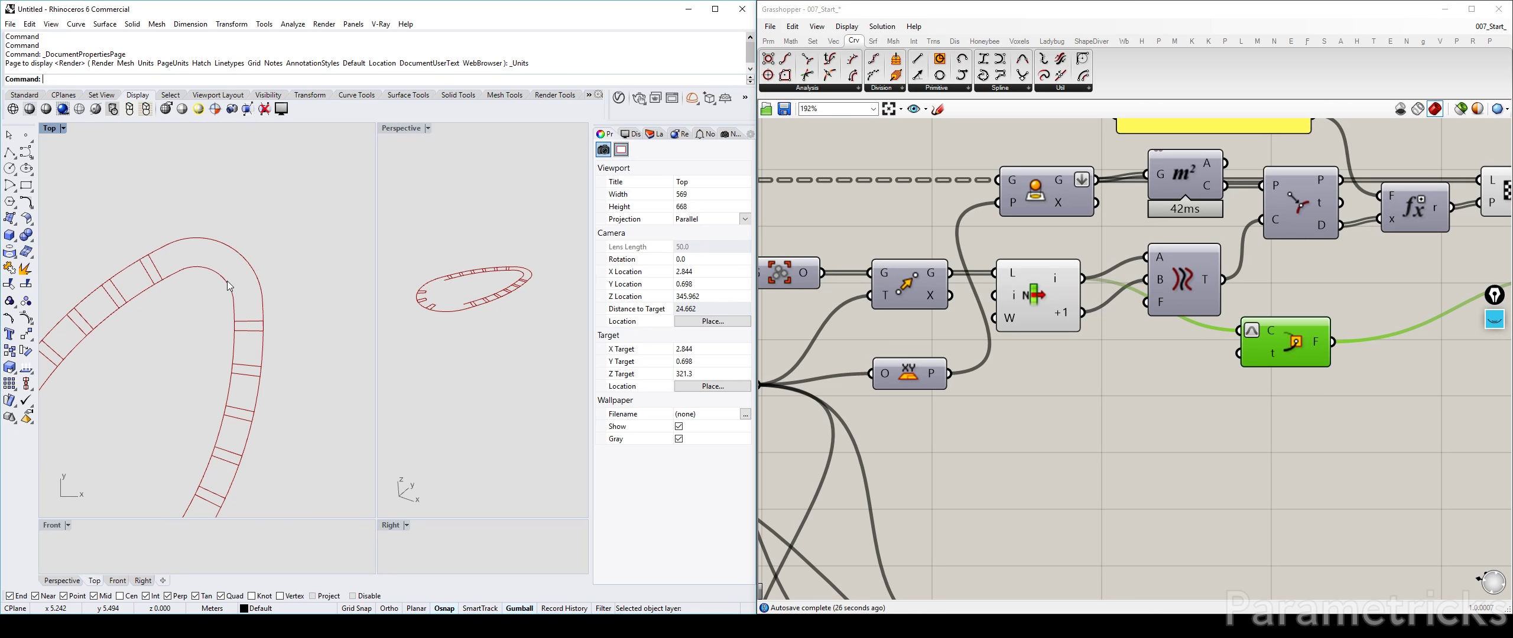
right_drag(173, 339, 242, 239)
scroll(1211, 333, down, 4)
right_drag(1180, 363, 1046, 336)
mouse_move(274, 258)
right_down()
mouse_move(235, 325)
mouse_move(300, 257)
mouse_move(277, 273)
right_up()
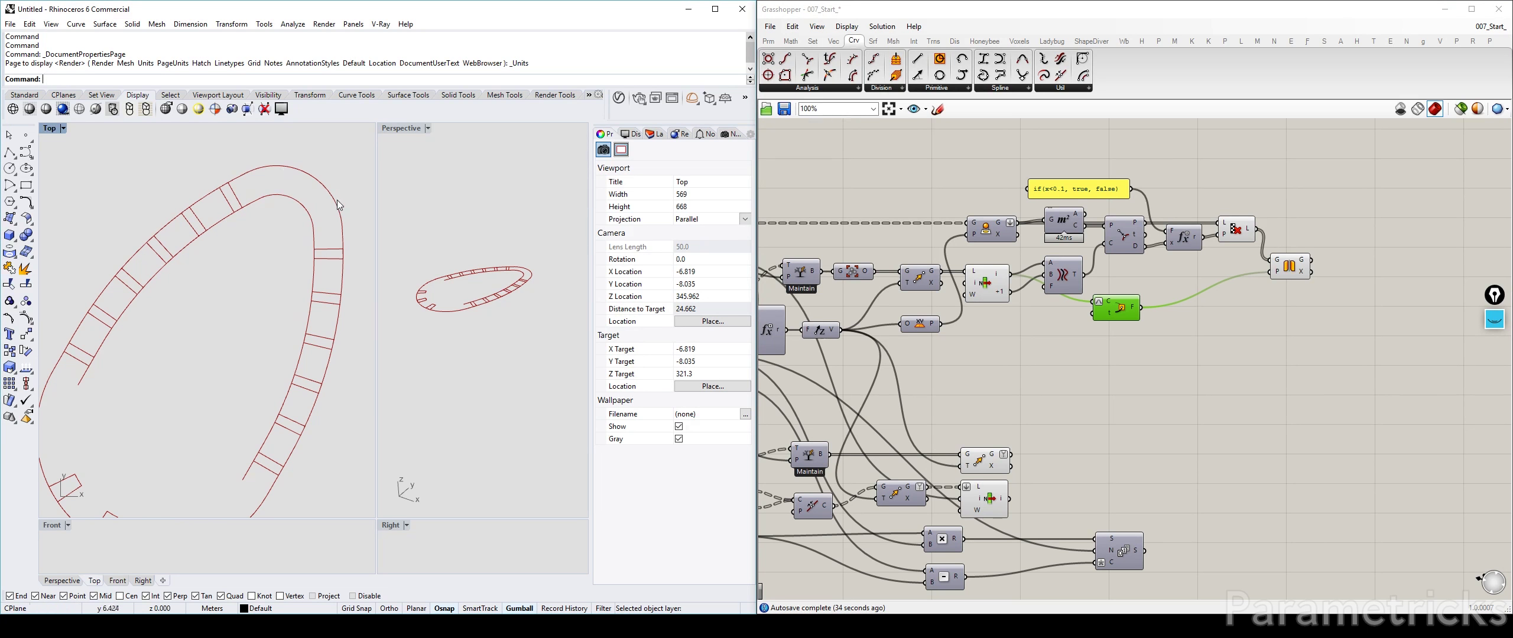
Use the screen annotation pen to sketch two blue column outlines between the arcs at the upper bend in the Top viewport
click(1495, 321)
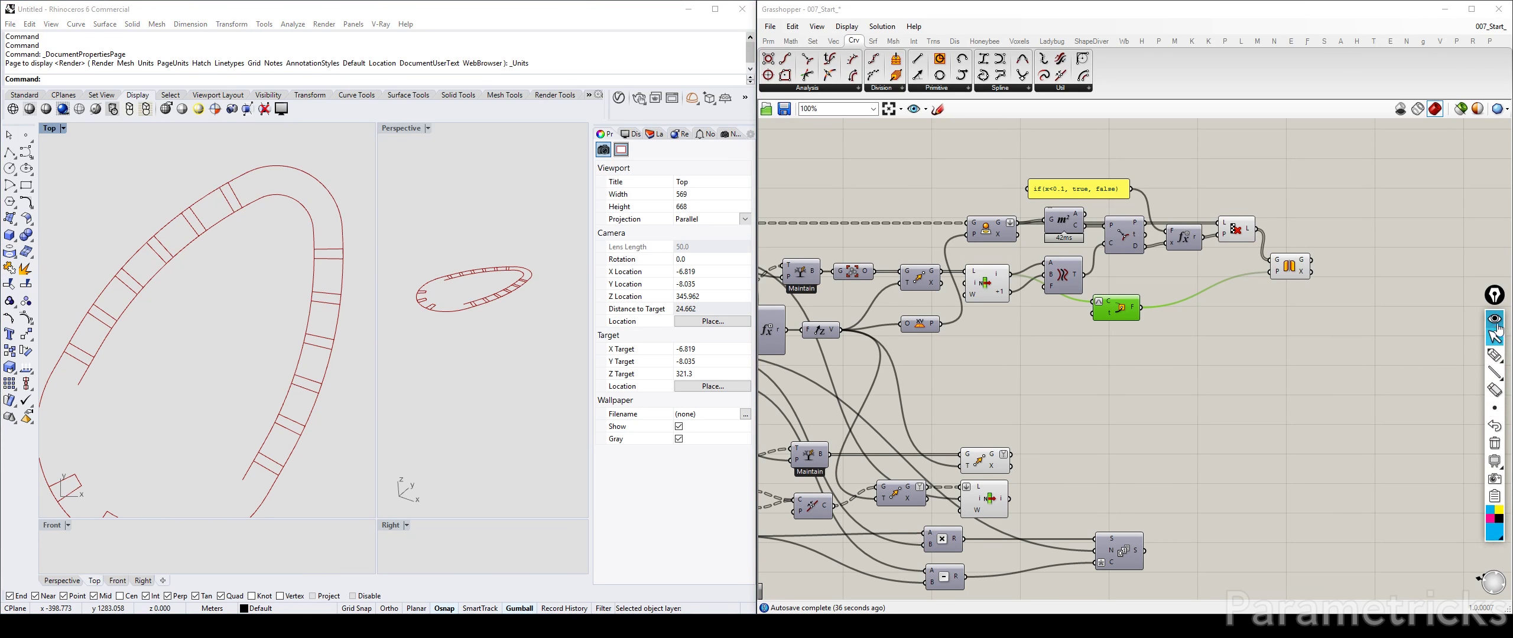
click(1495, 356)
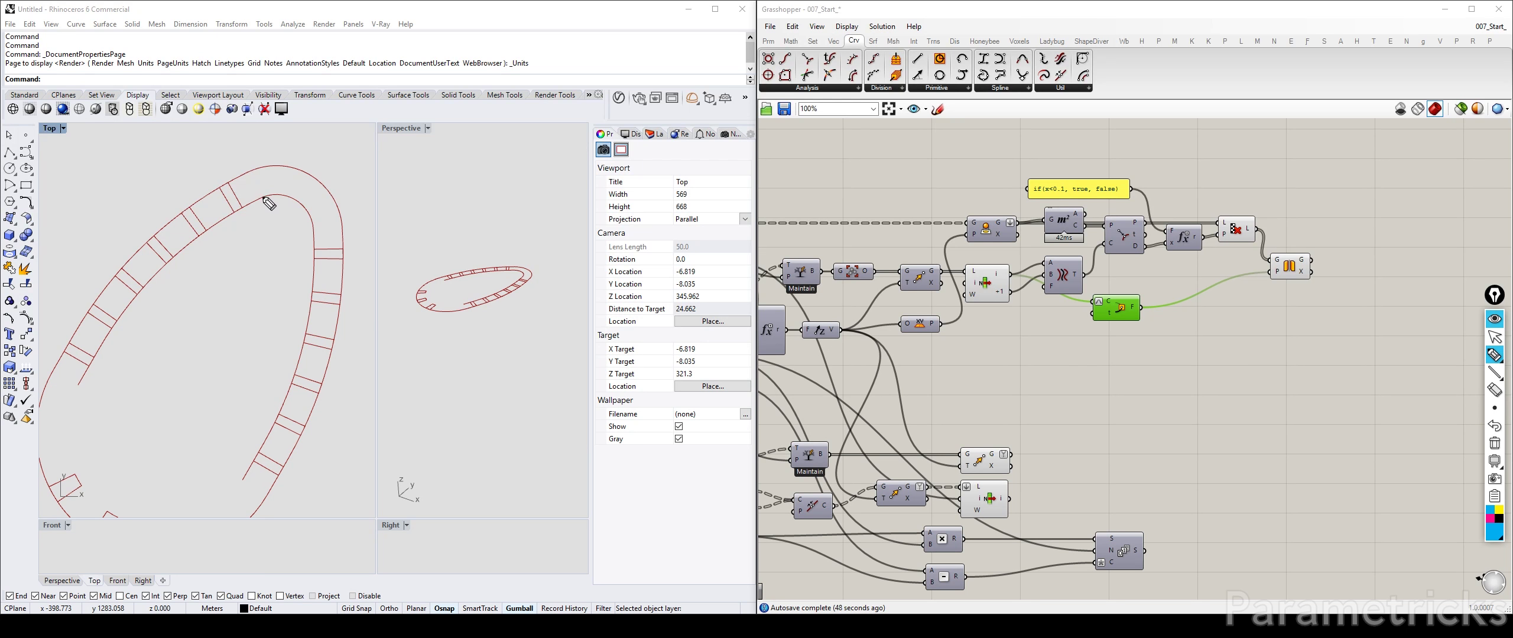
mouse_move(264, 198)
mouse_down()
mouse_move(267, 166)
mouse_move(264, 195)
mouse_move(332, 196)
mouse_move(338, 211)
mouse_move(306, 213)
mouse_up()
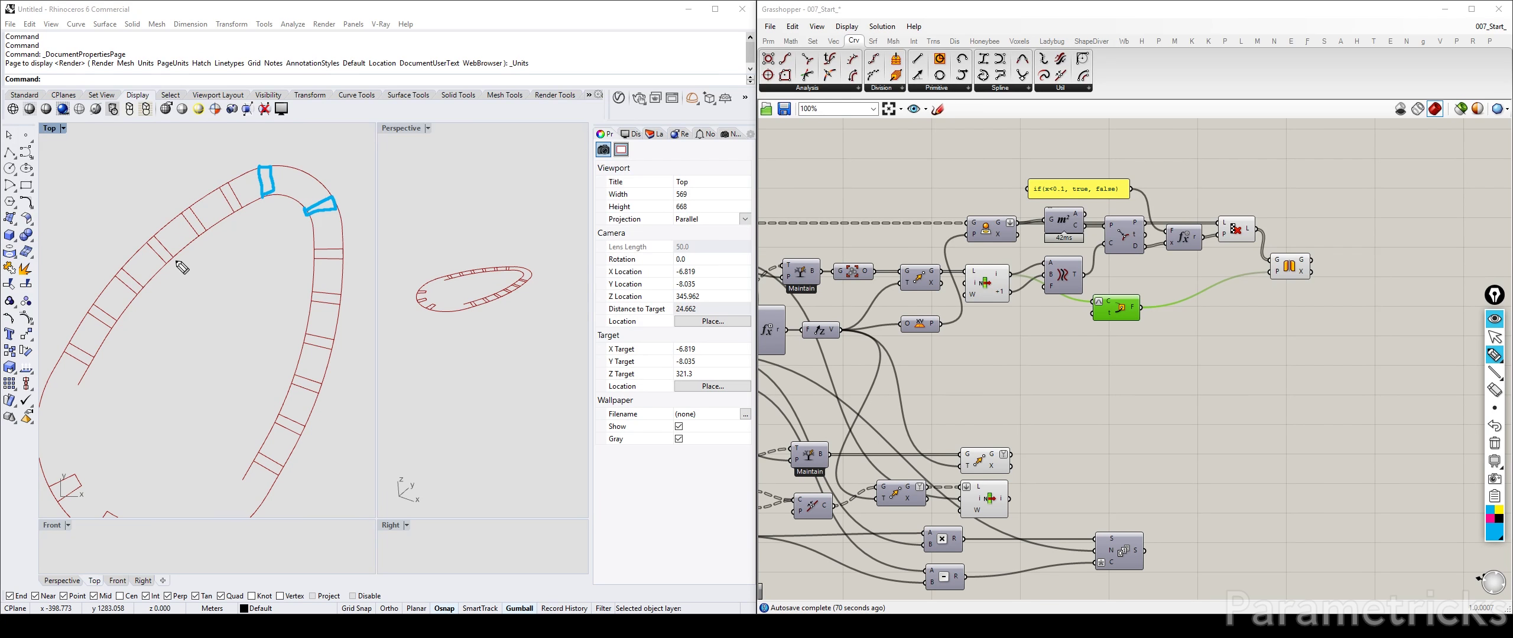
drag(175, 257, 195, 238)
click(1494, 443)
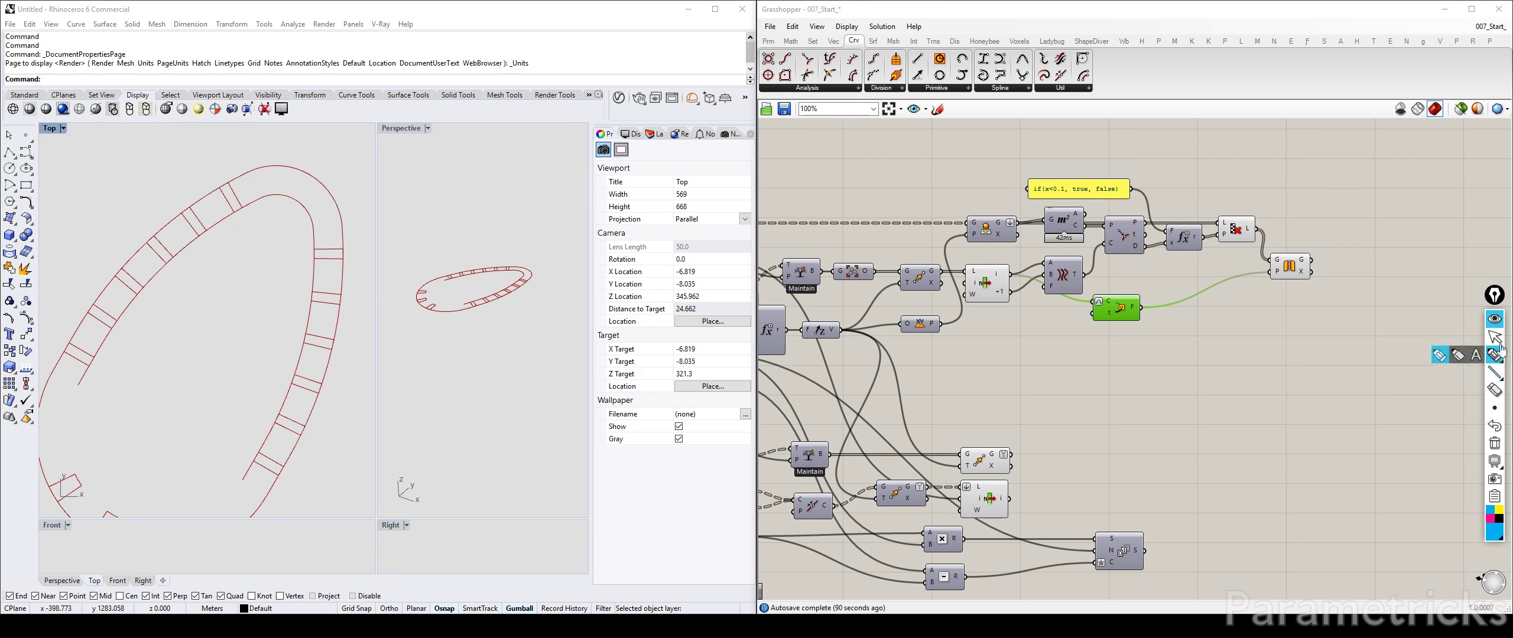
click(1494, 336)
click(1499, 319)
Save the current Grasshopper definition
scroll(1140, 343, down, 3)
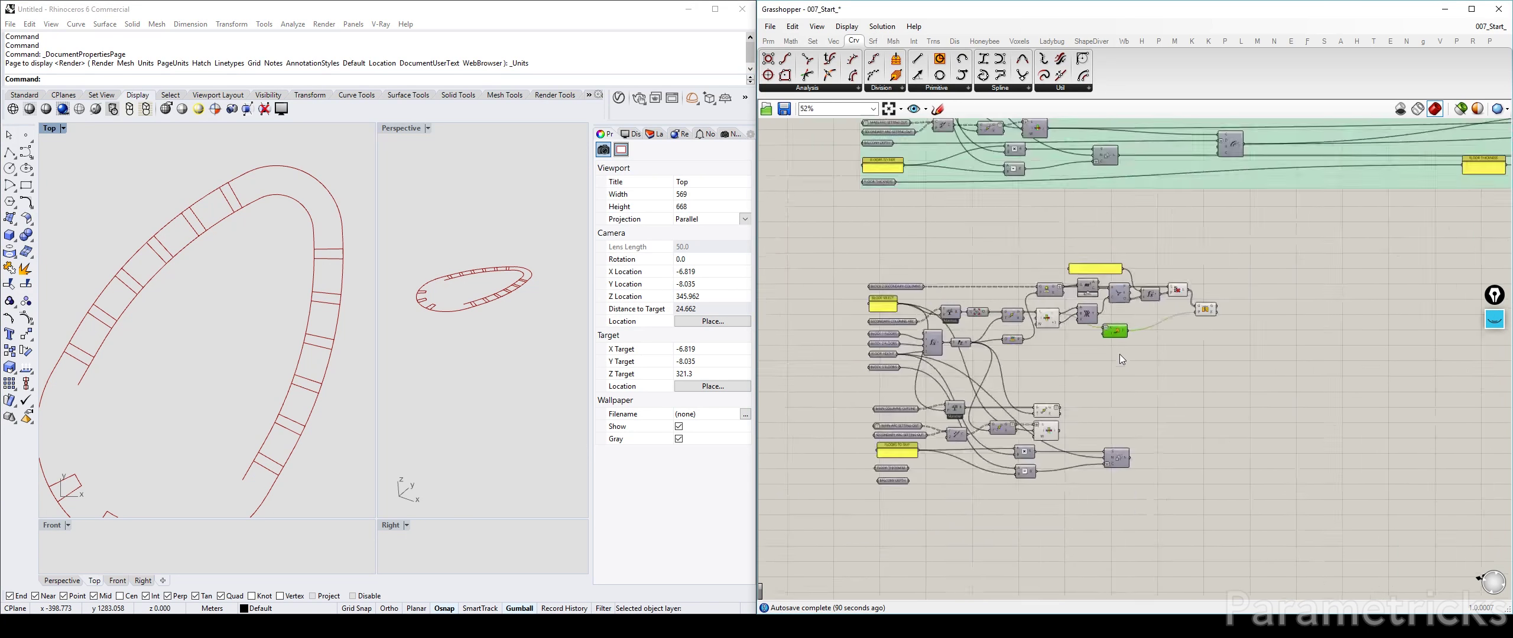
scroll(1118, 341, up, 3)
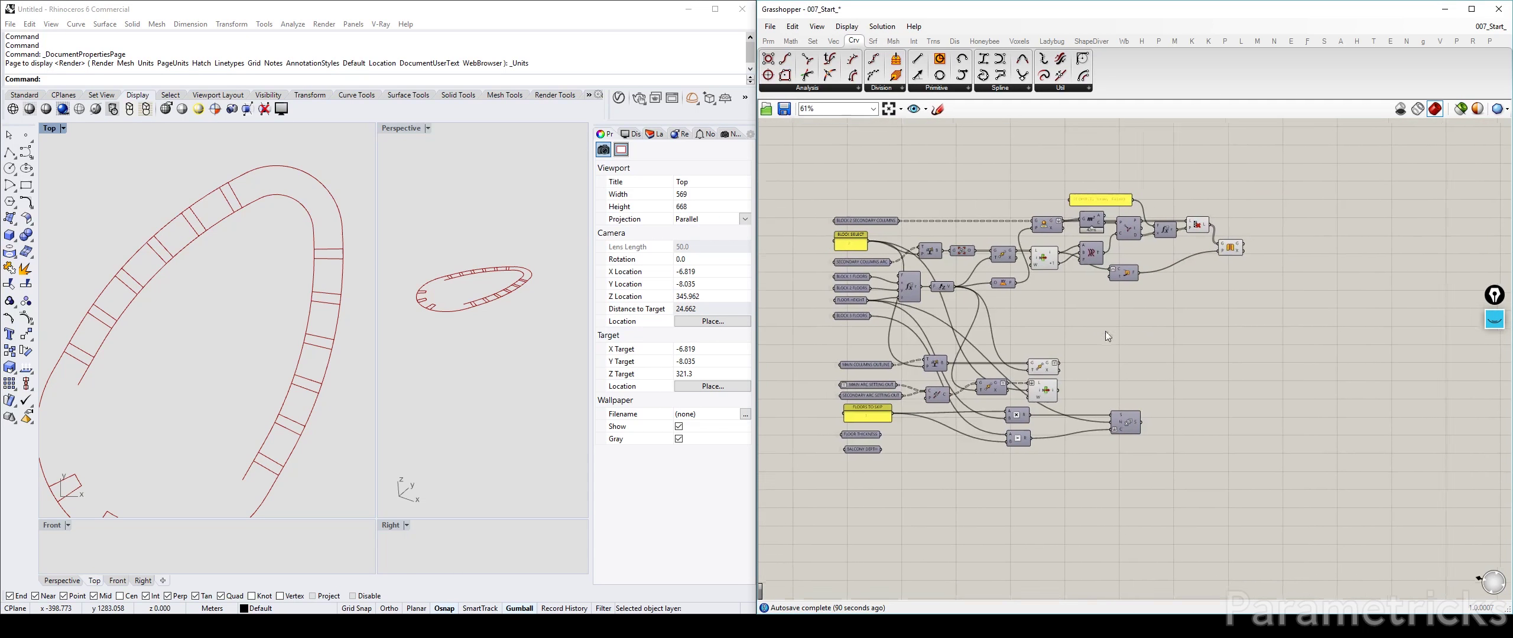
key(ctrl+s)
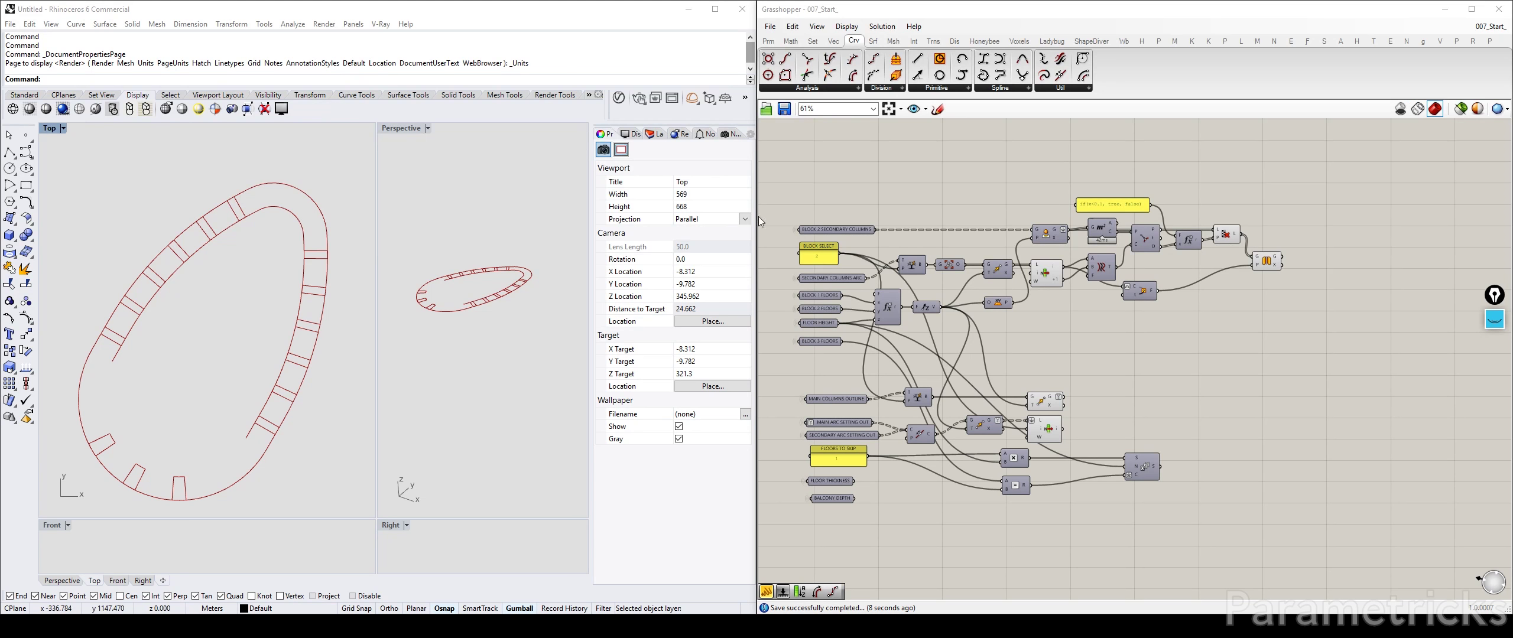
Tidy the layout by moving the curve frame component closer beneath Tween Curve and nudging the Area component upward
scroll(1279, 215, up, 3)
scroll(906, 309, up, 2)
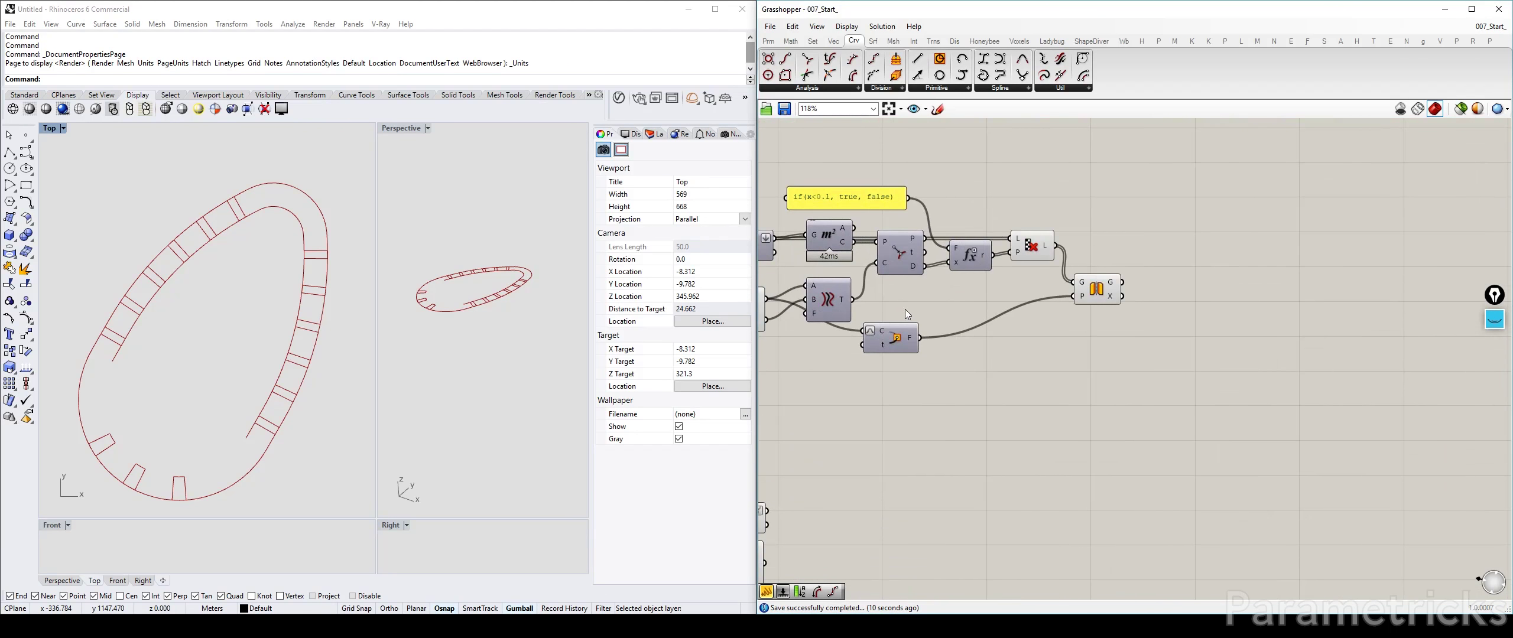
click(913, 321)
drag(910, 316, 841, 289)
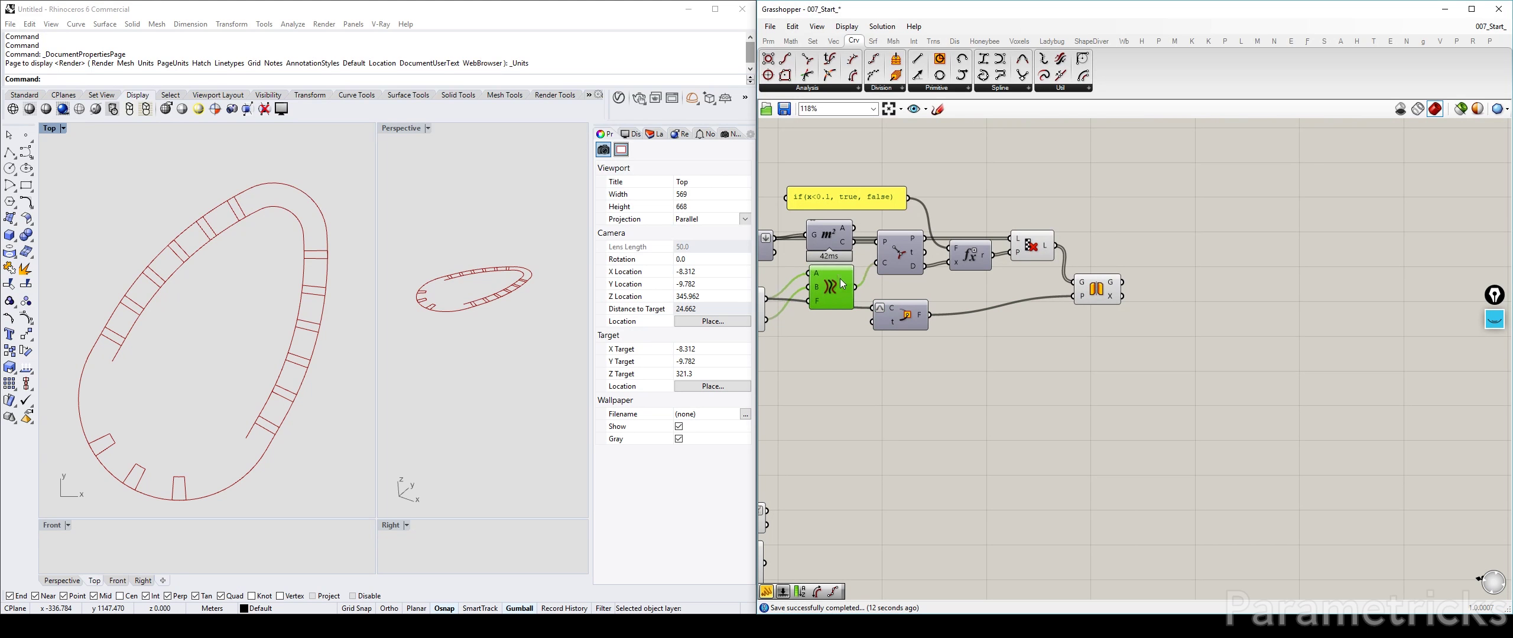
drag(834, 242, 833, 231)
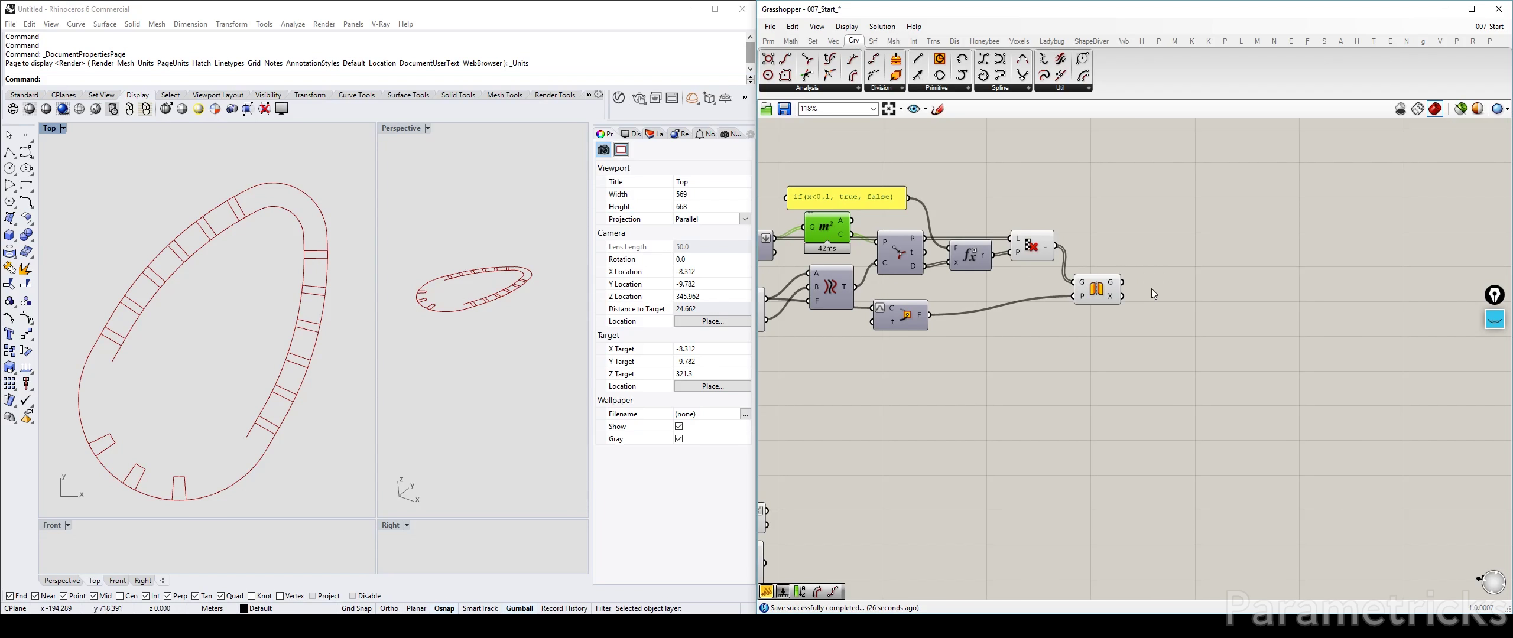
Add a Merge component after the Mirror component
right_drag(1203, 289, 1101, 295)
click(994, 292)
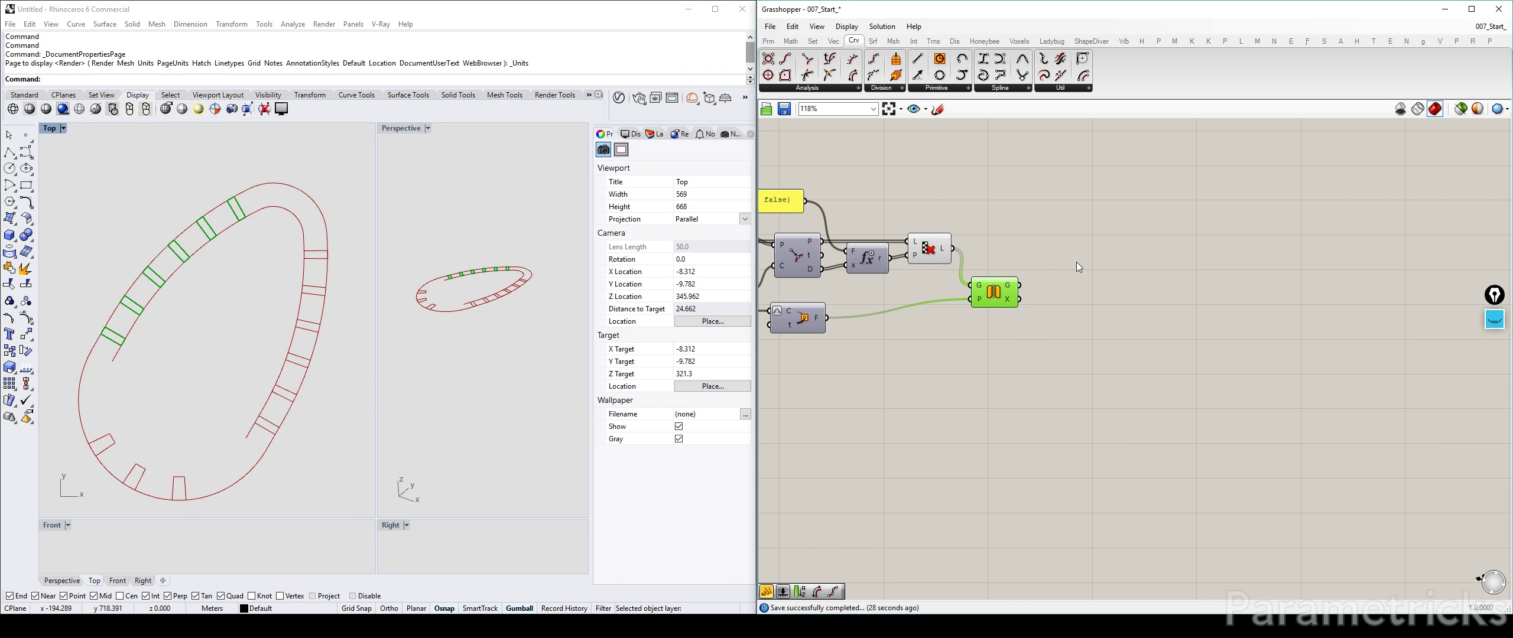
double_click(1075, 262)
text(merge)
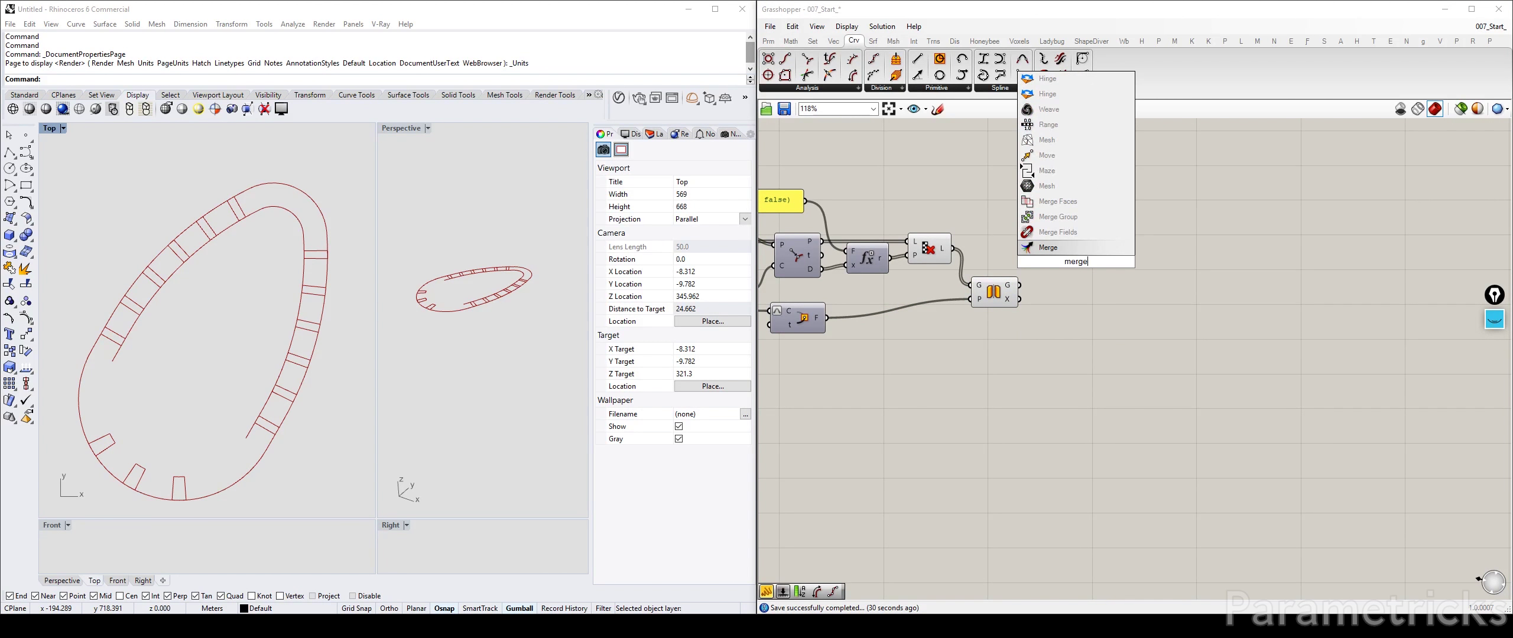
key(Return)
Connect the culled list output to the Merge component's D1 and the mirrored geometry to D2
click(944, 258)
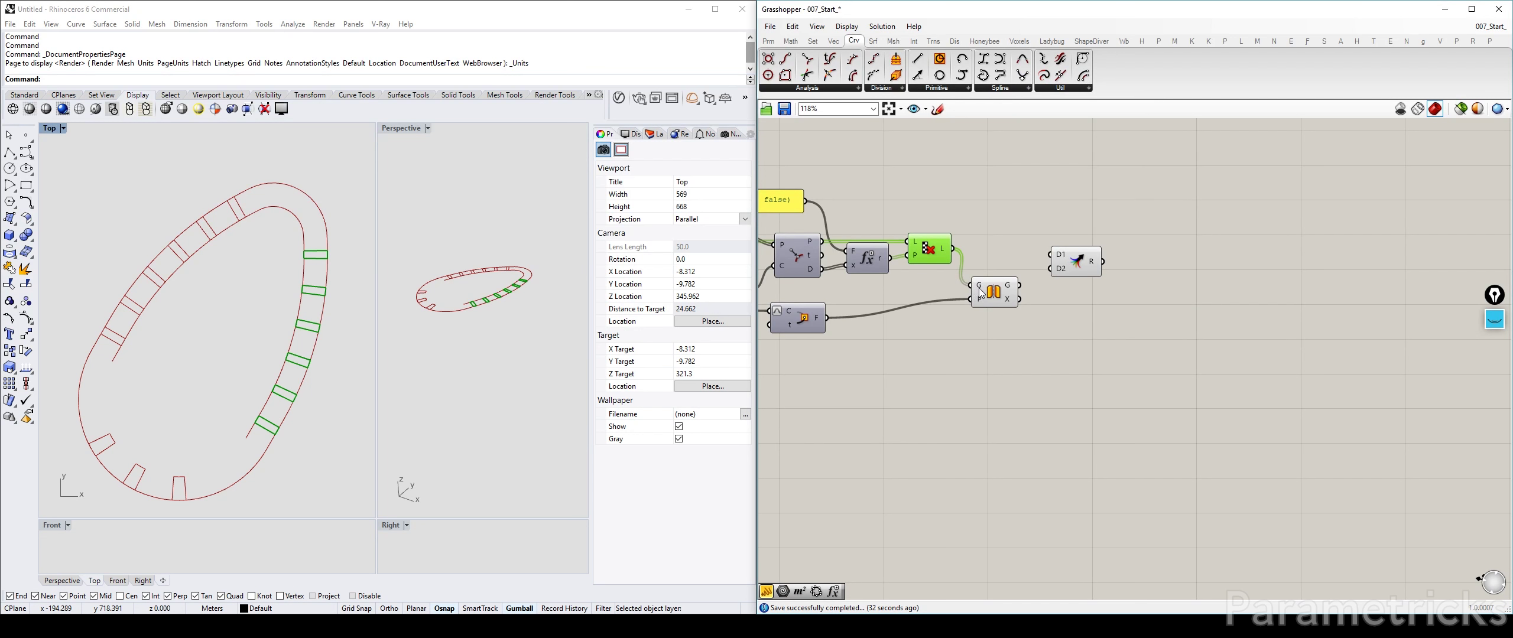
click(998, 290)
drag(952, 248, 1049, 254)
drag(1019, 285, 1049, 268)
click(935, 248)
click(999, 291)
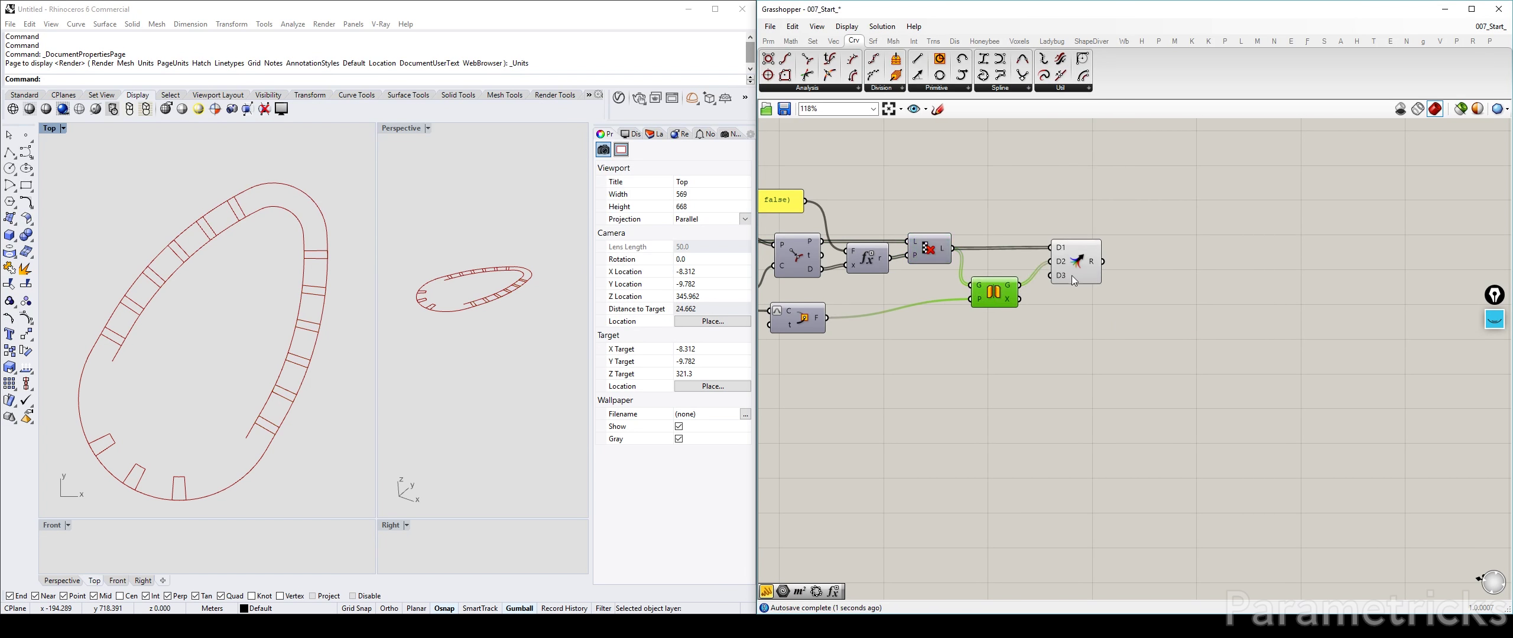
Remove the unused D3 input from the Merge component and preview the merged outlines
scroll(1070, 274, up, 7)
click(1067, 284)
scroll(1067, 285, down, 4)
click(1083, 359)
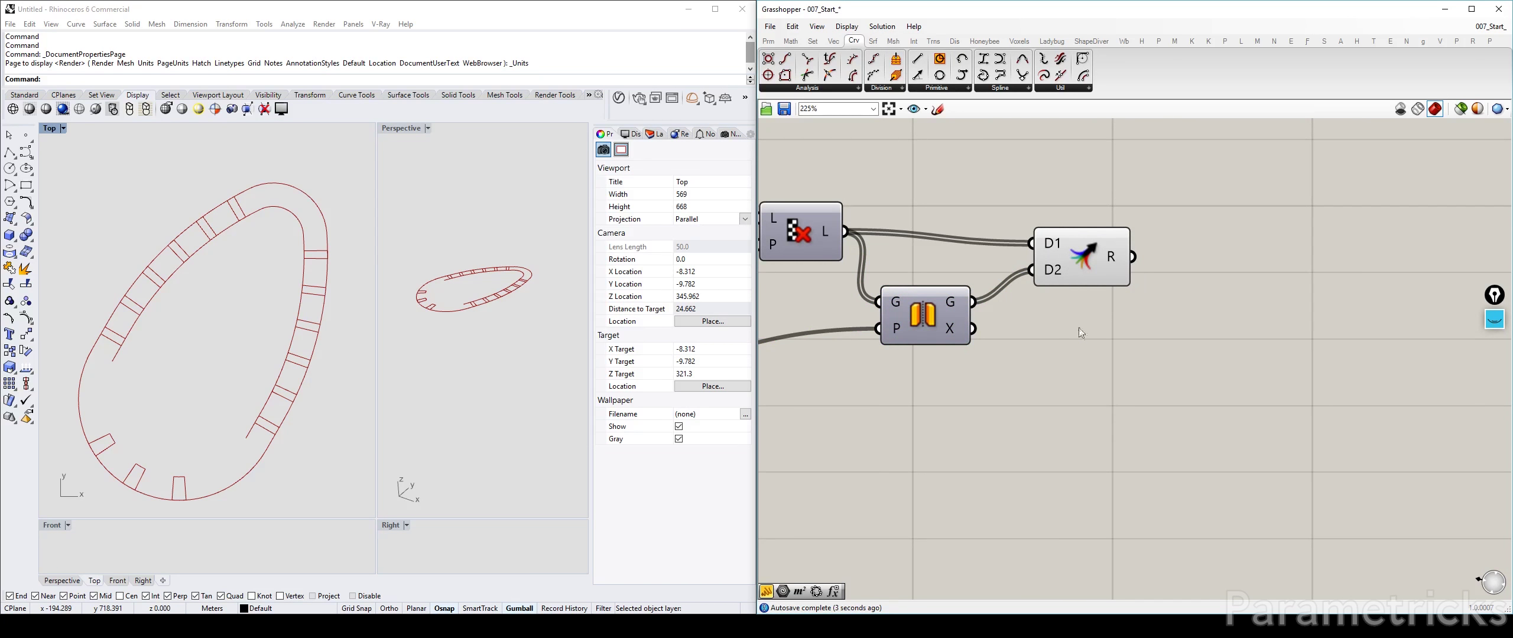
click(1084, 258)
scroll(1052, 278, down, 2)
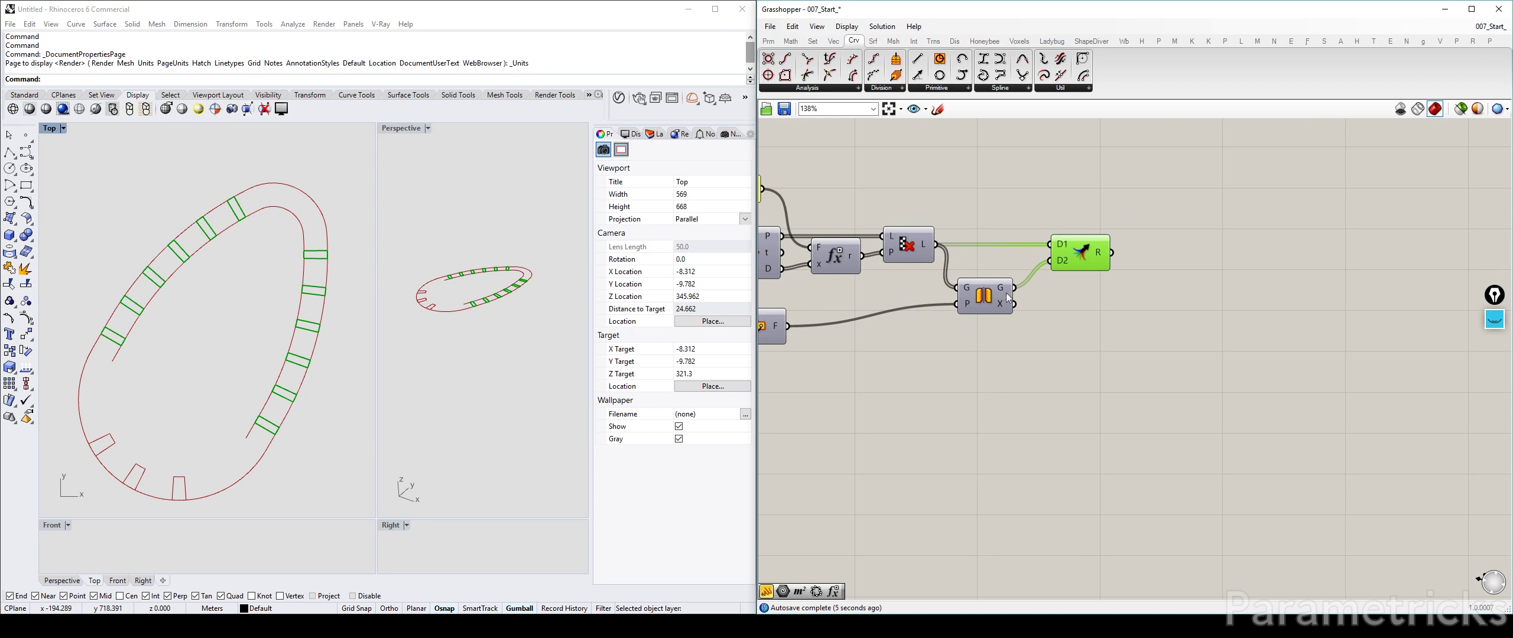
Add a Curve parameter and feed it from the +1 output of the List Item component
right_drag(920, 314, 1148, 292)
click(800, 297)
double_click(908, 379)
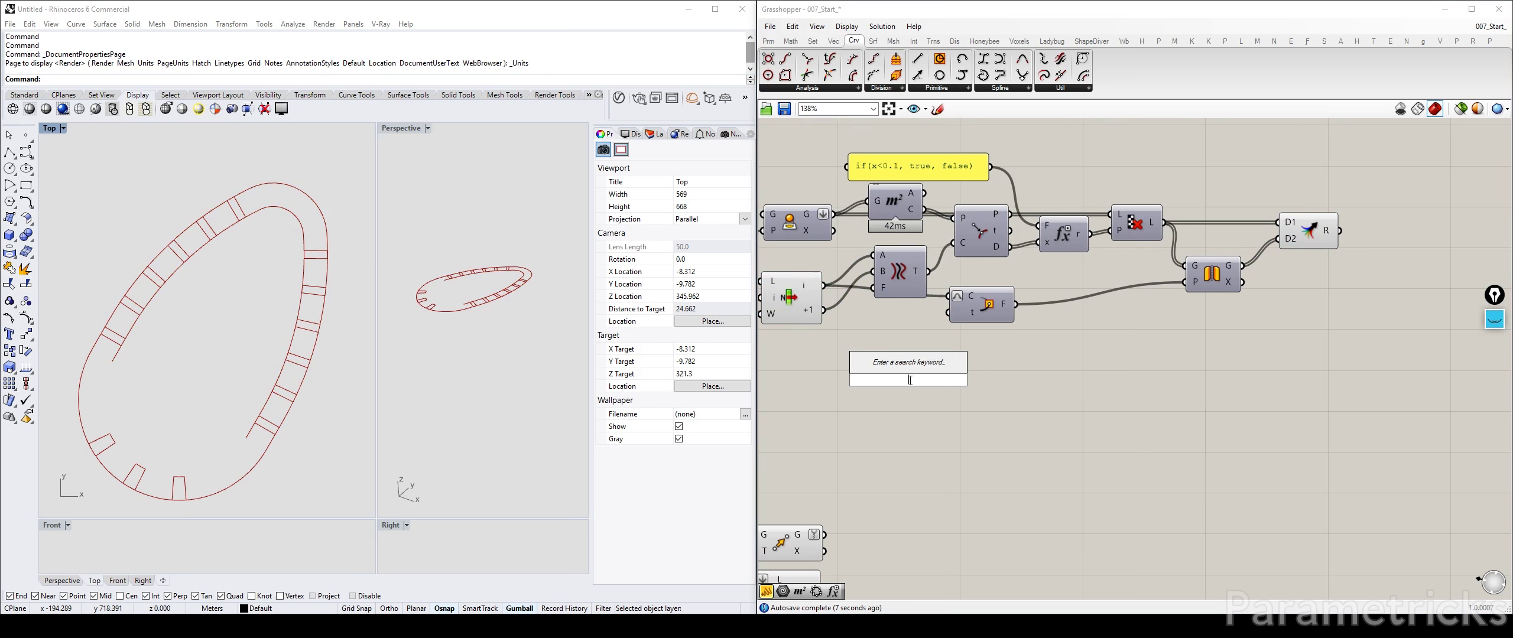
text(crv)
click(874, 354)
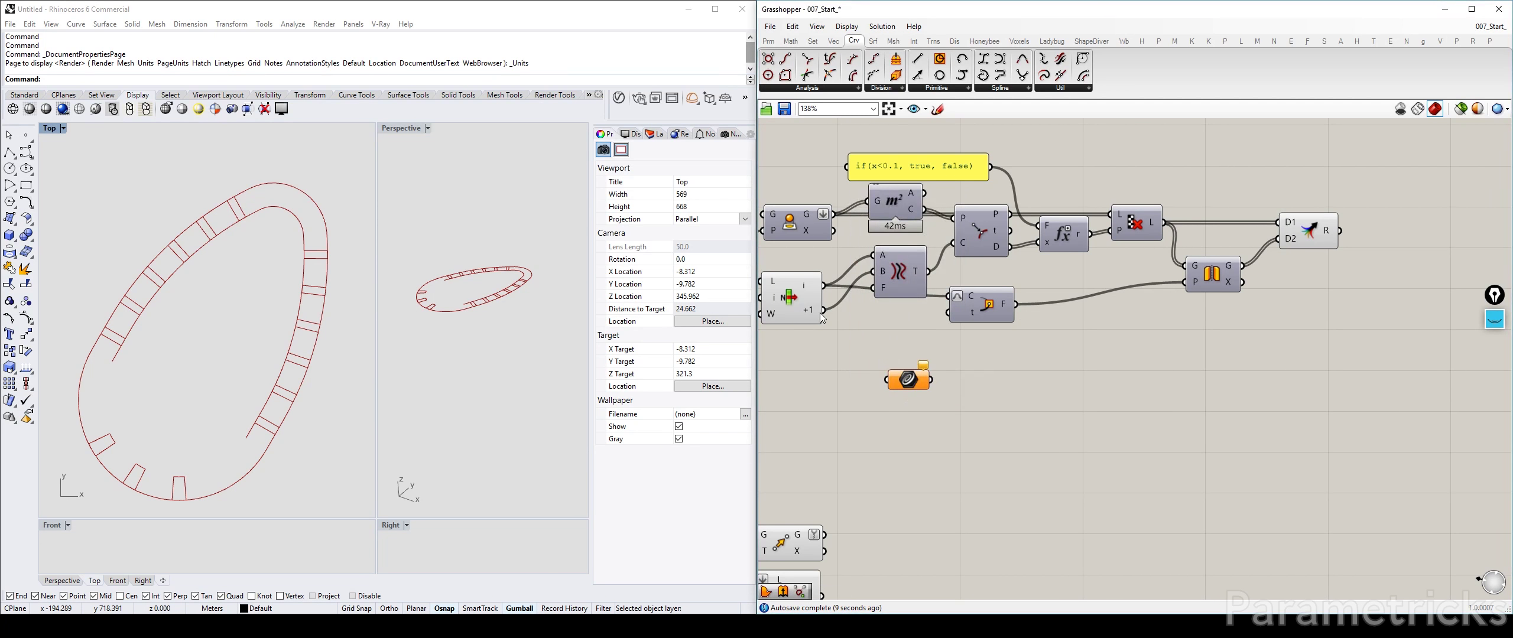
click(787, 300)
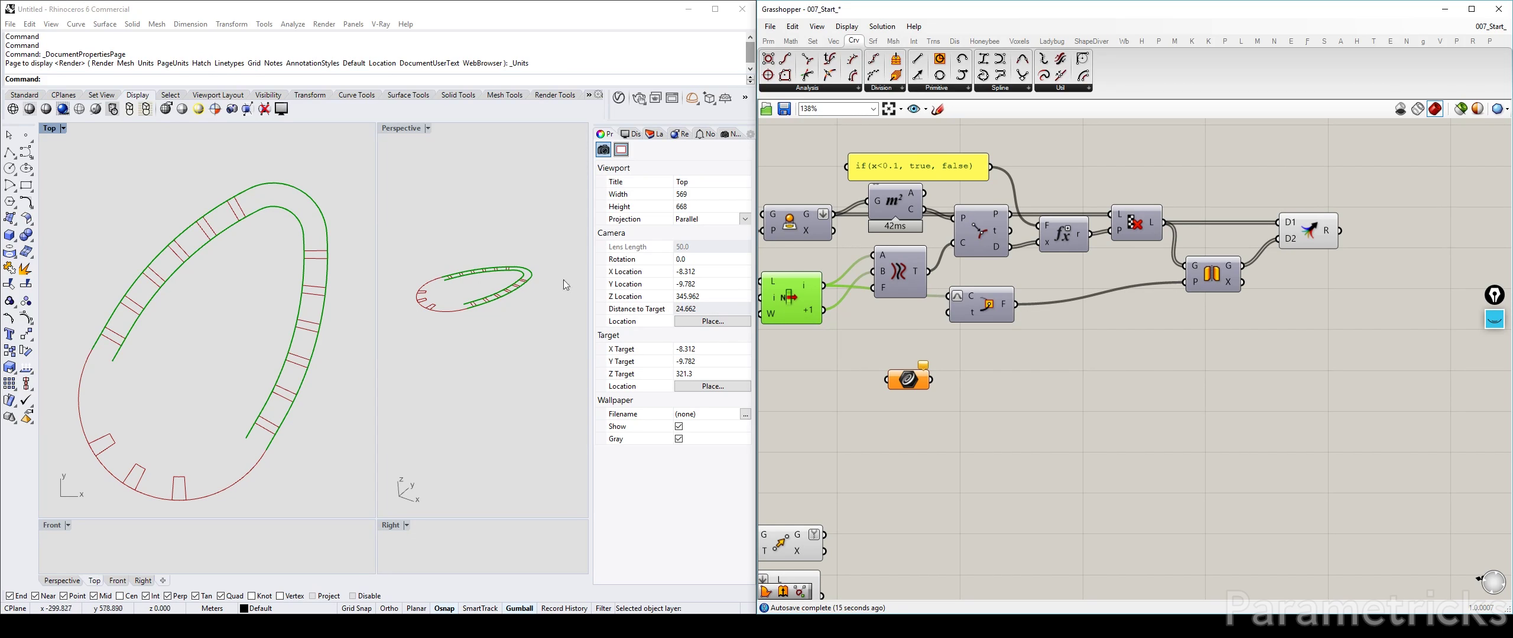
drag(823, 309, 887, 380)
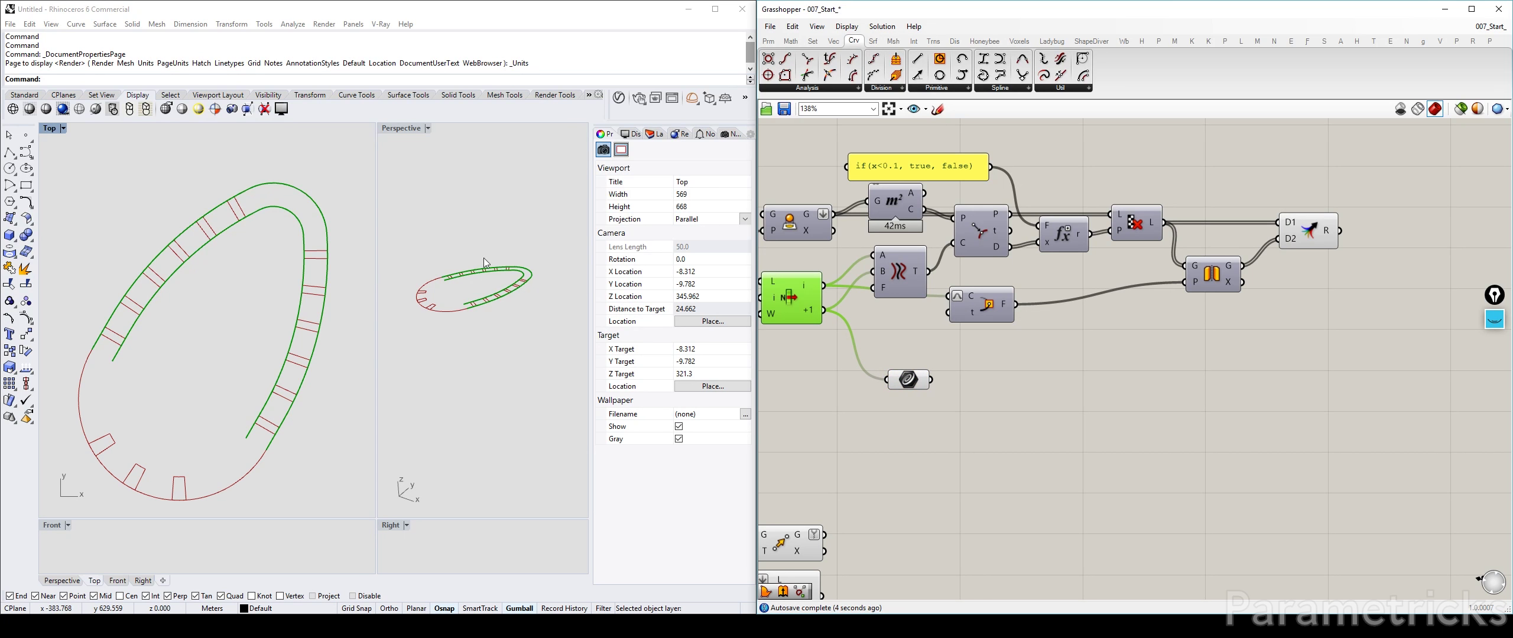
Move the Curve parameter beneath the Merge component and shift the curve frame and Tween Curve components clear of its wire
drag(911, 384, 1316, 313)
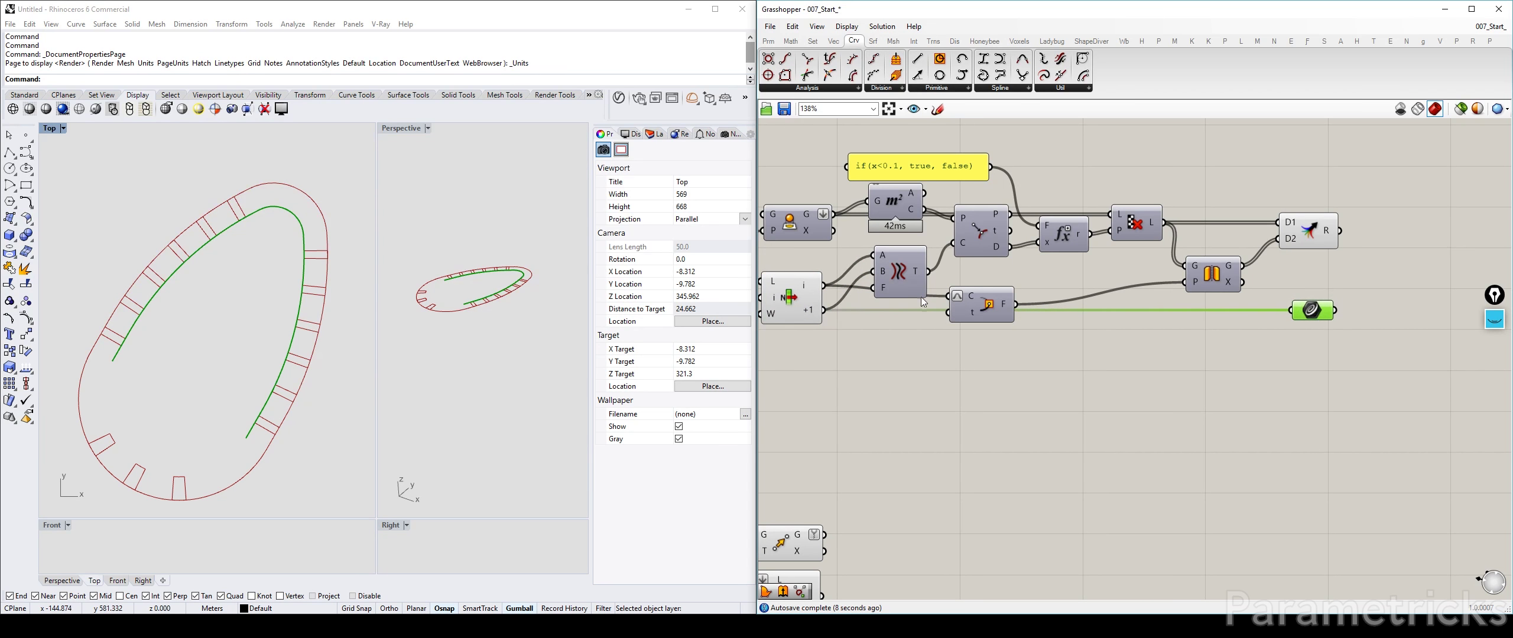
drag(975, 306, 994, 288)
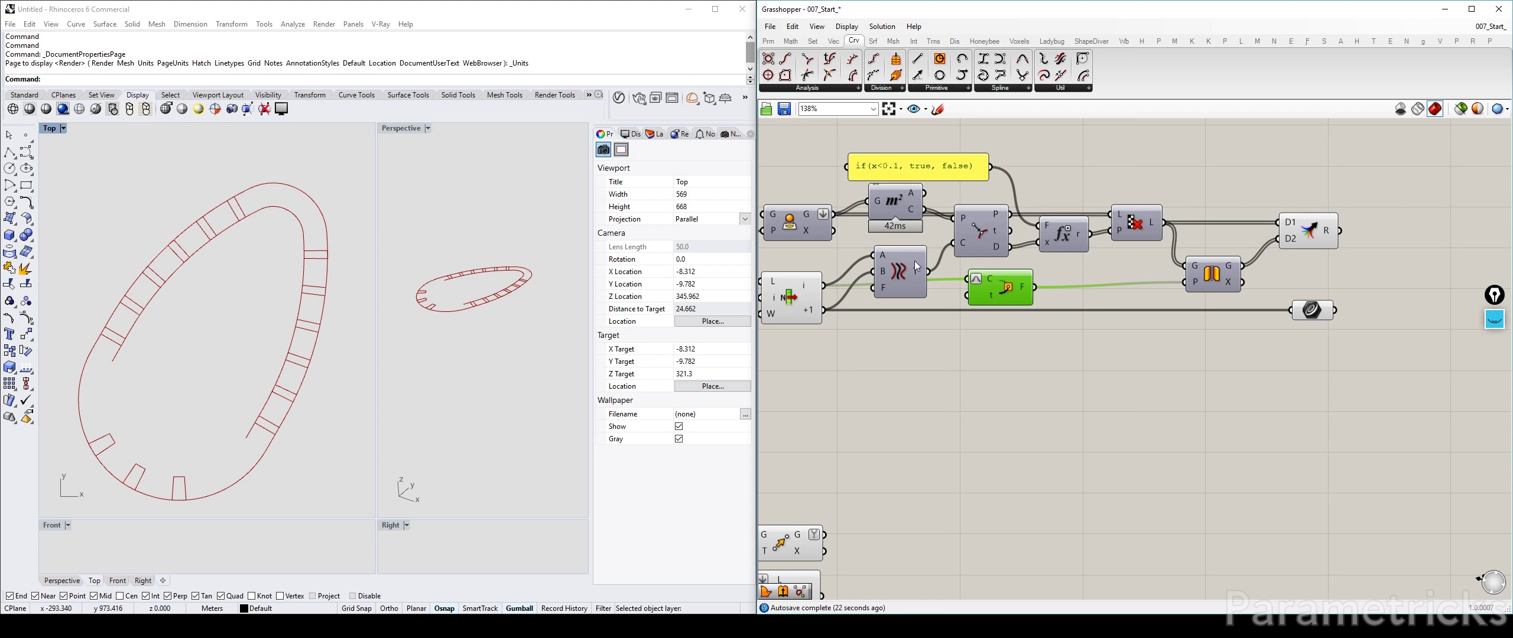
drag(910, 273, 906, 267)
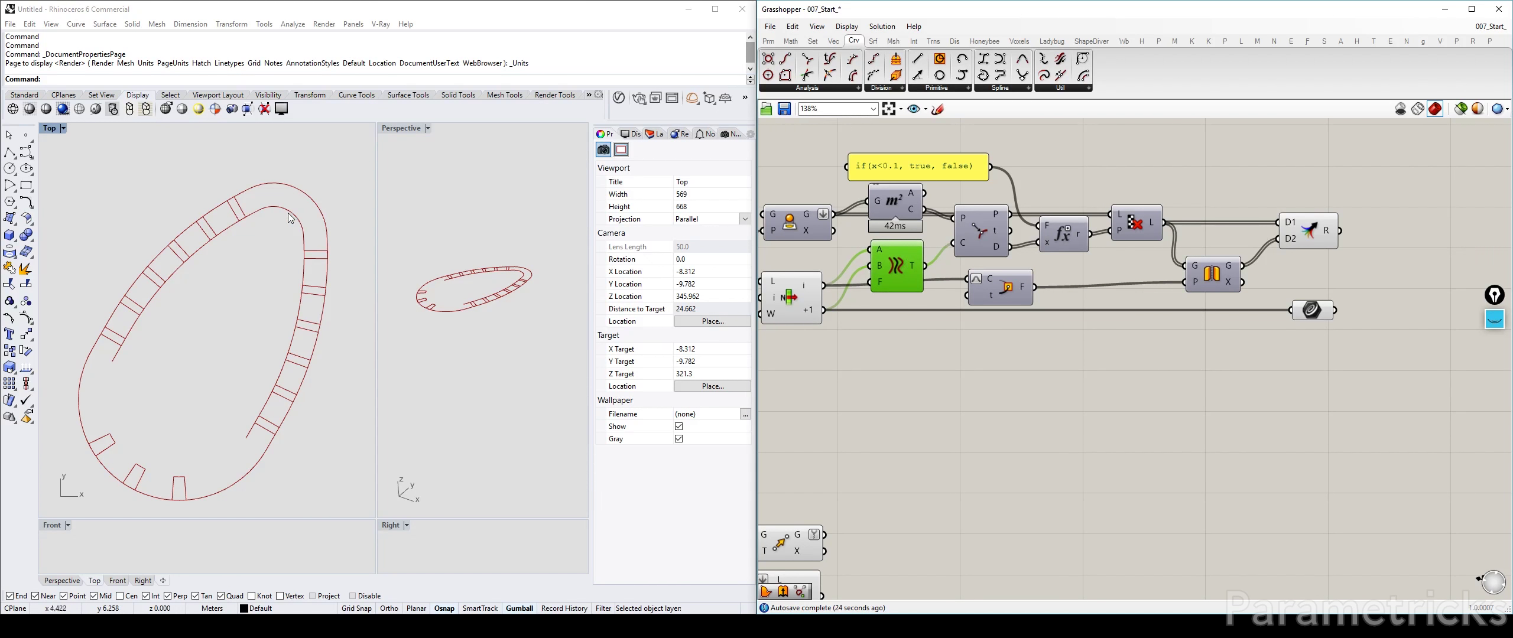
Preview the Curve parameter's inner curve and the merged outlines to compare their positions in the Top view
right_drag(1292, 303, 861, 335)
scroll(865, 269, up, 5)
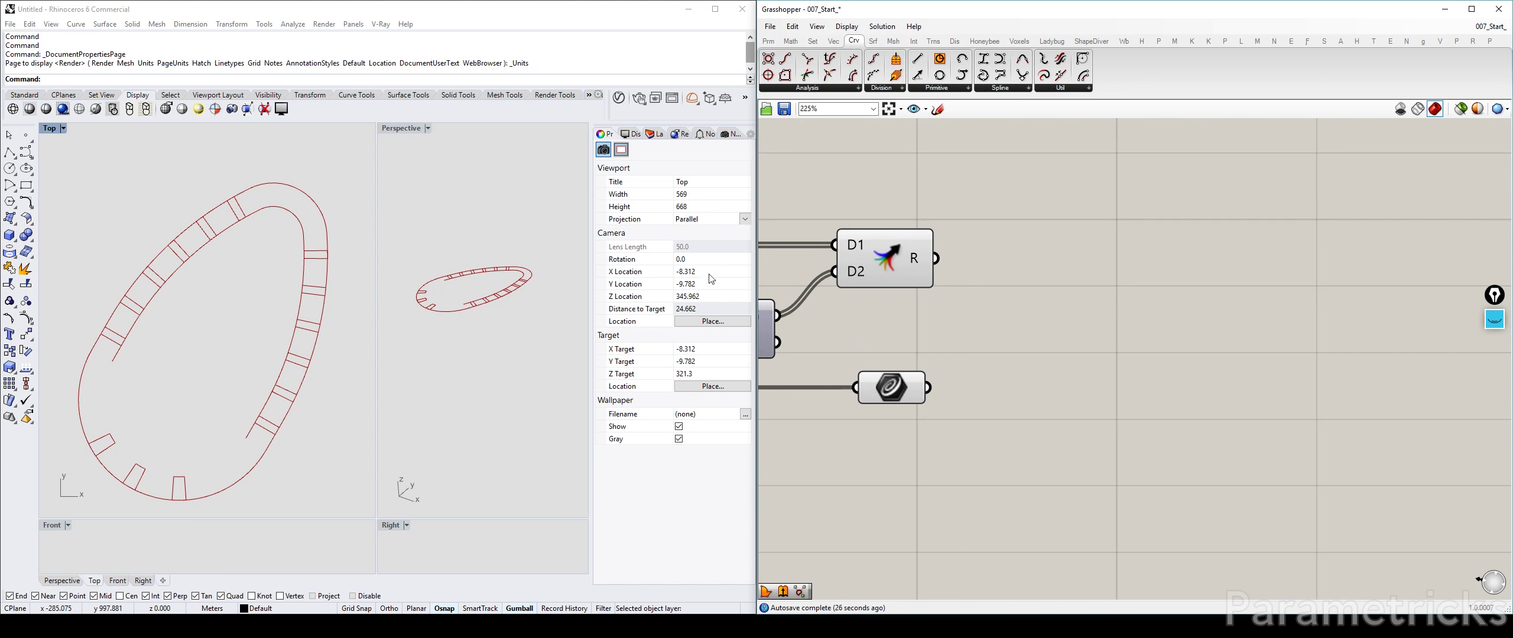
scroll(260, 206, up, 2)
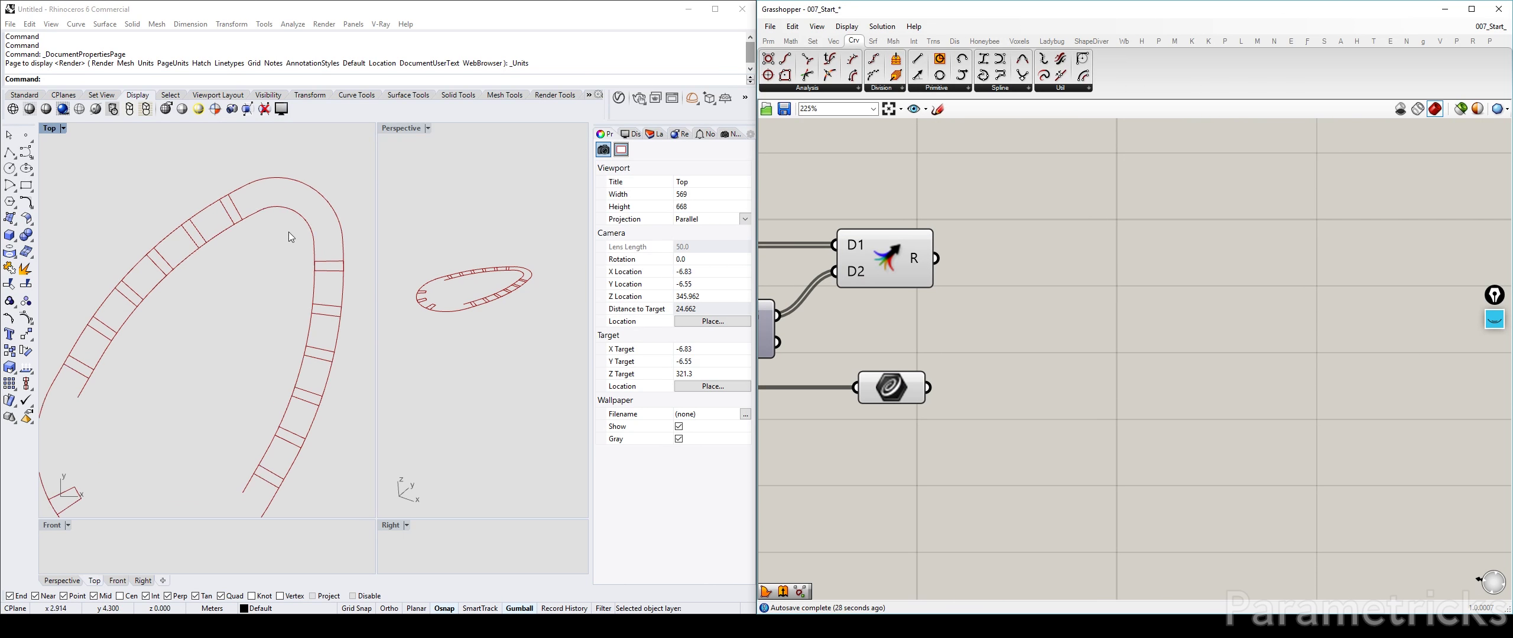
right_drag(289, 231, 342, 267)
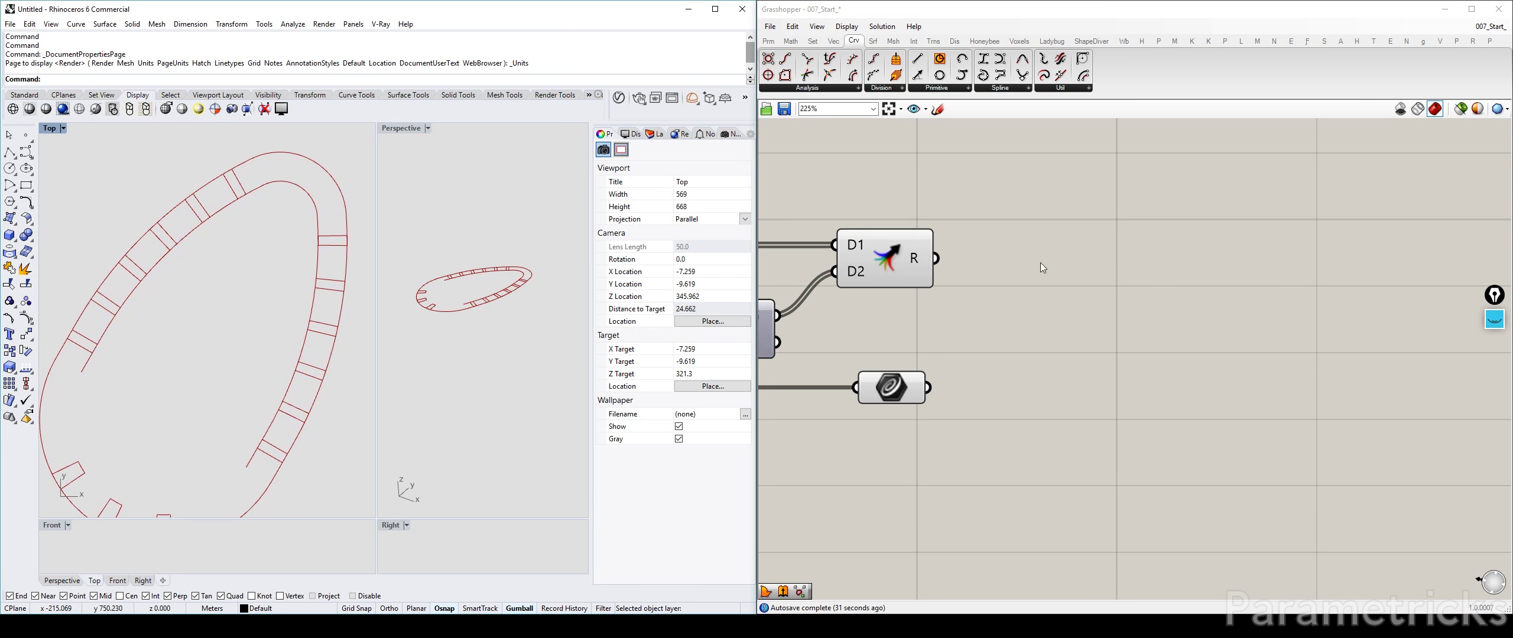
click(890, 386)
scroll(1161, 310, down, 3)
right_drag(954, 354, 1138, 277)
scroll(1135, 231, up, 3)
right_drag(1135, 230, 929, 290)
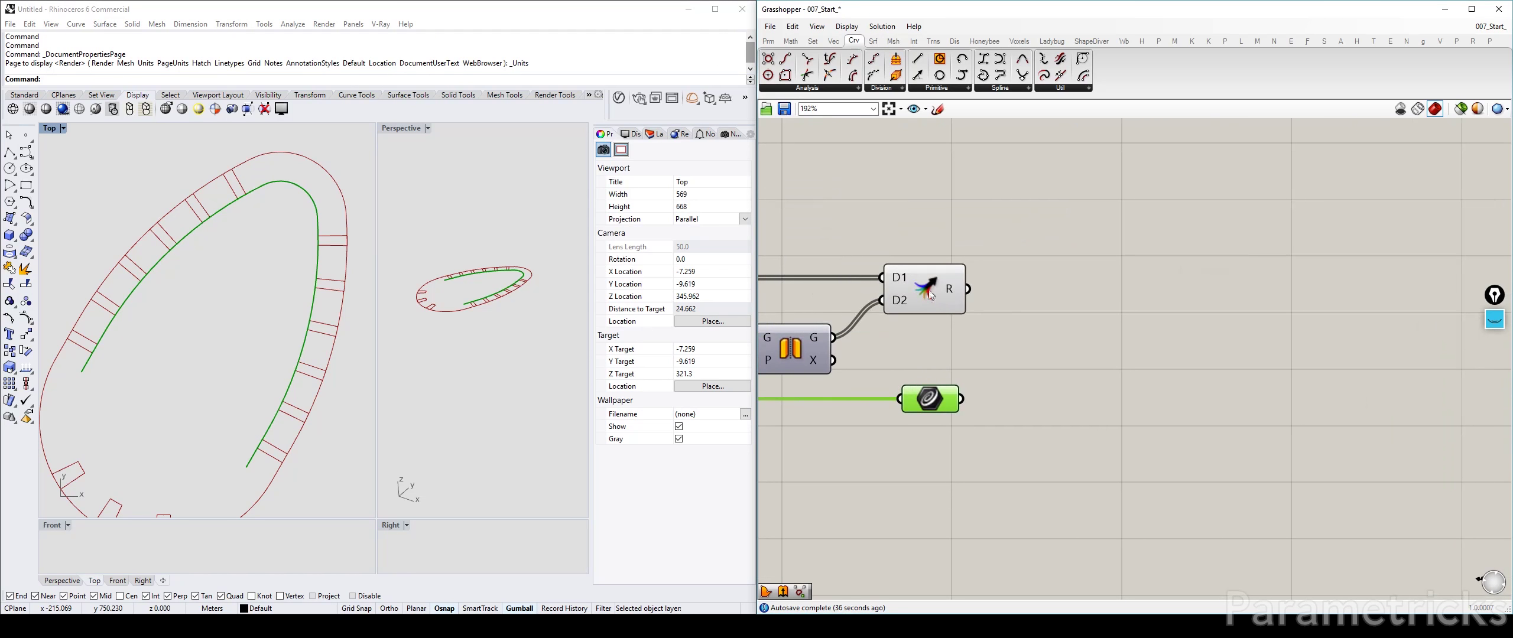
click(942, 286)
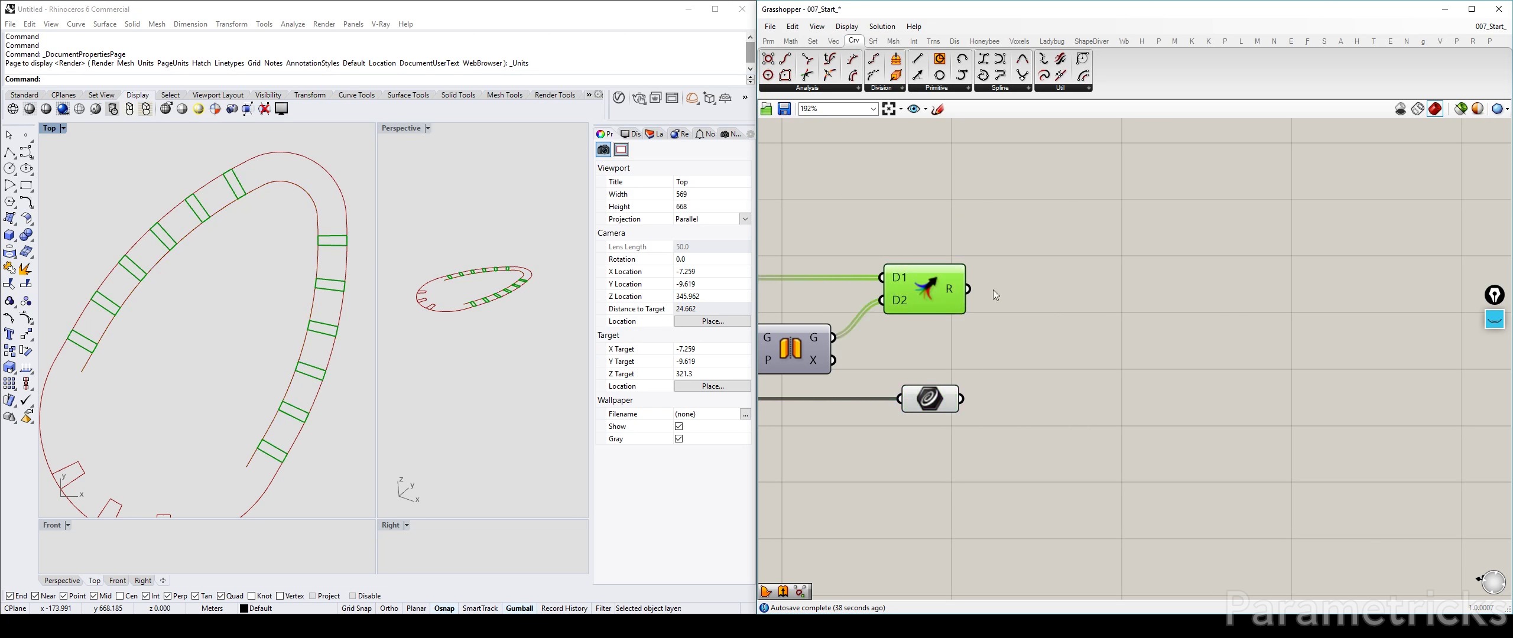
Add an Area component beside Merge and connect the merged result to its geometry input
double_click(1103, 293)
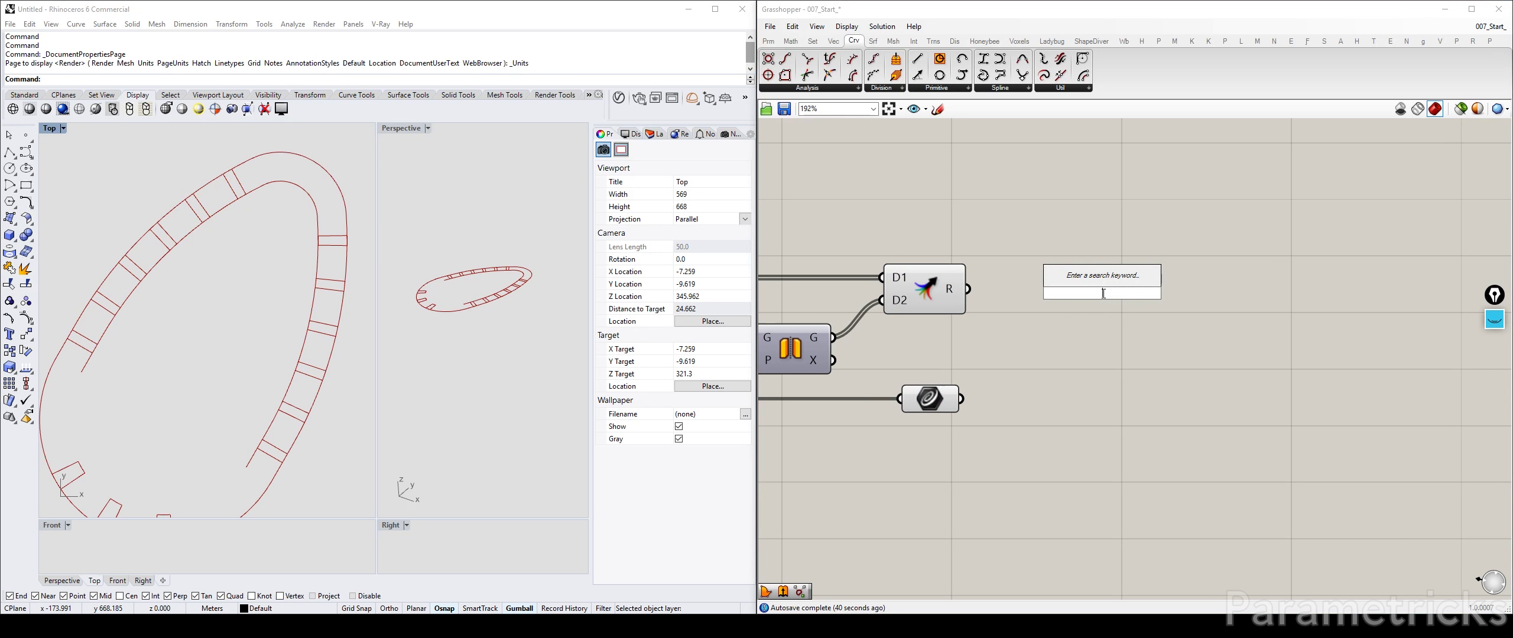
text(area)
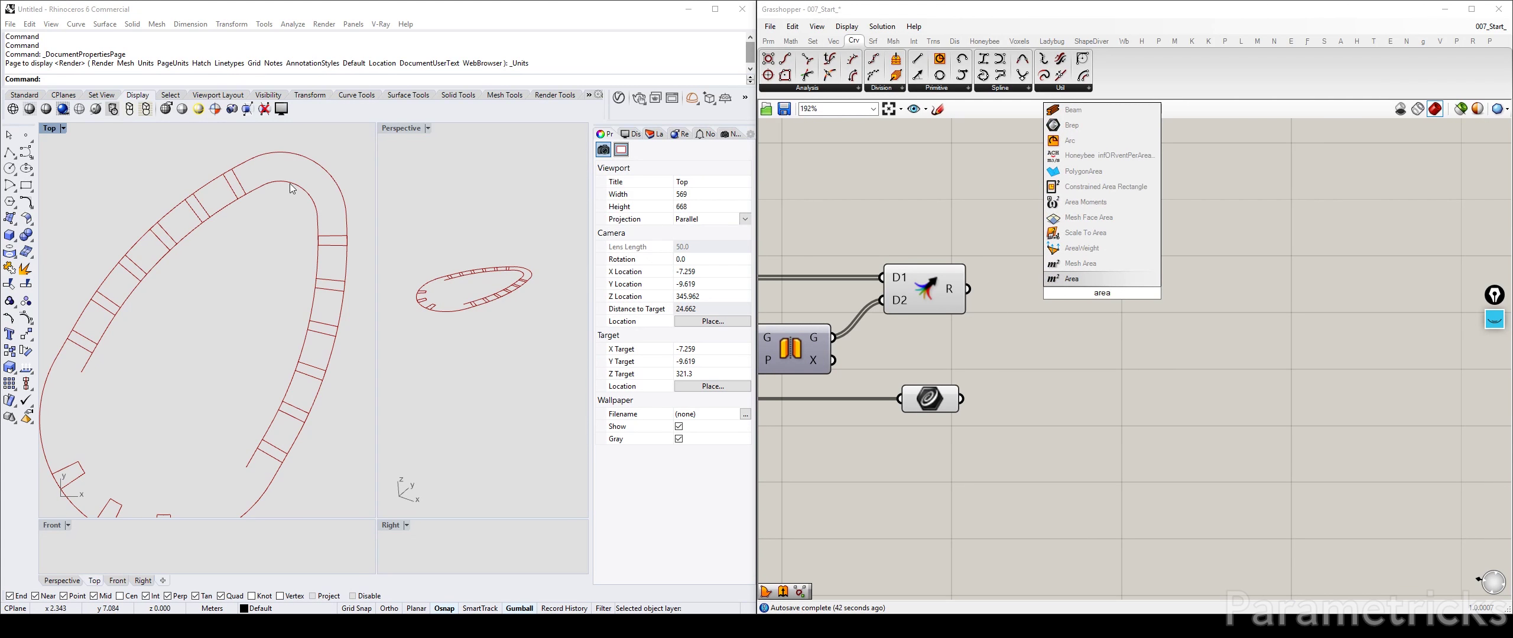
key(Return)
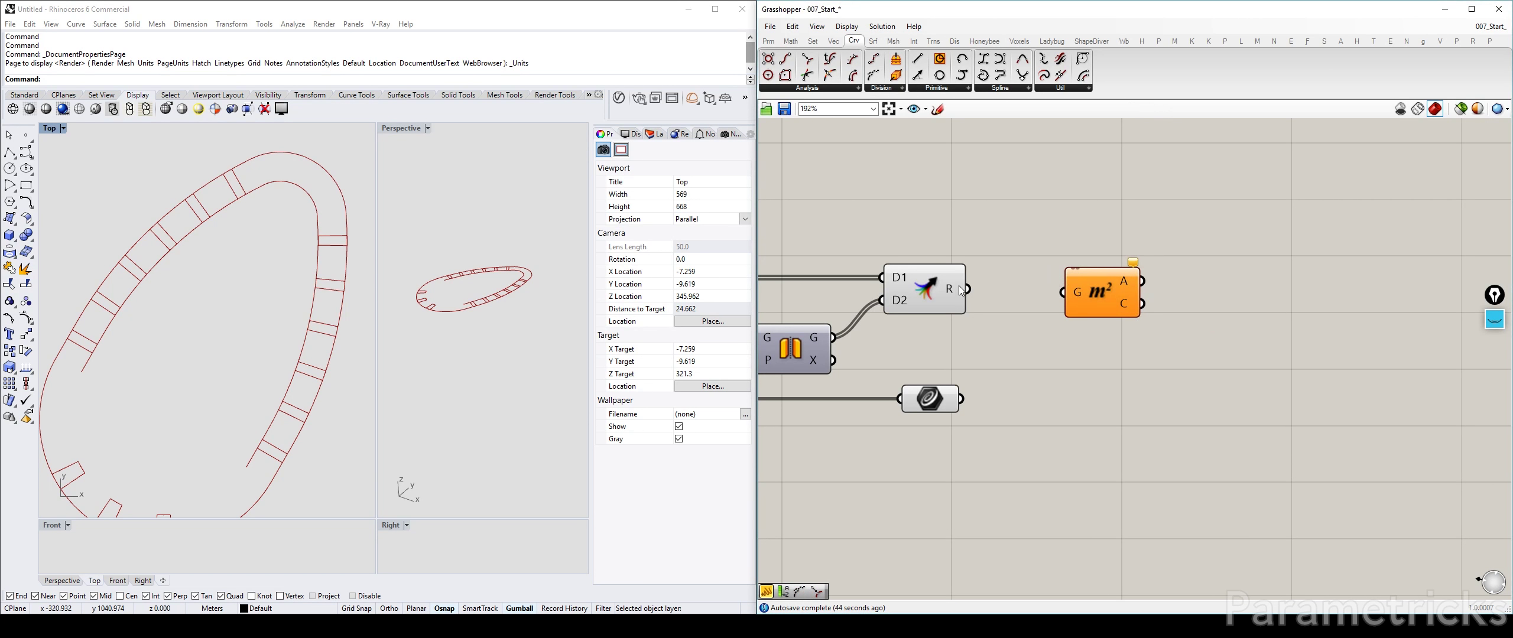
drag(967, 289, 1043, 290)
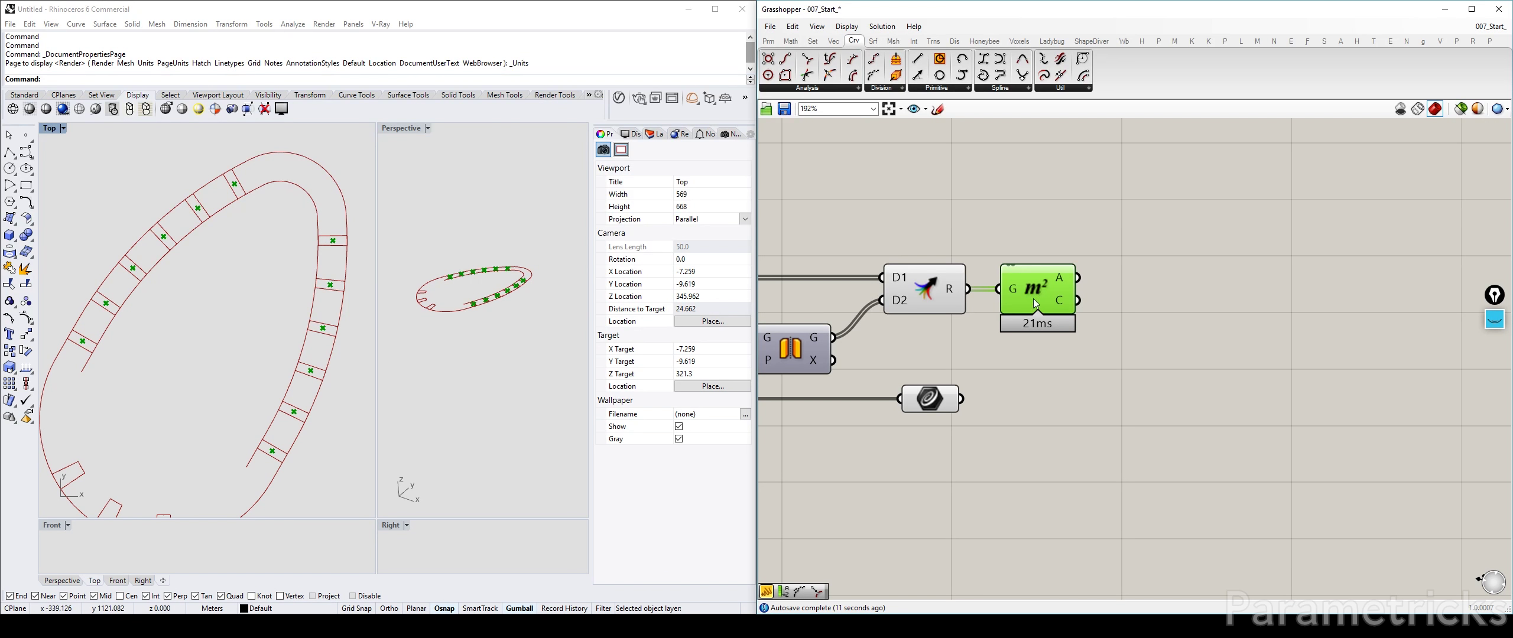
Add a Curve Closest Point component and connect the Area centroids to P and the Curve parameter to C
double_click(1158, 326)
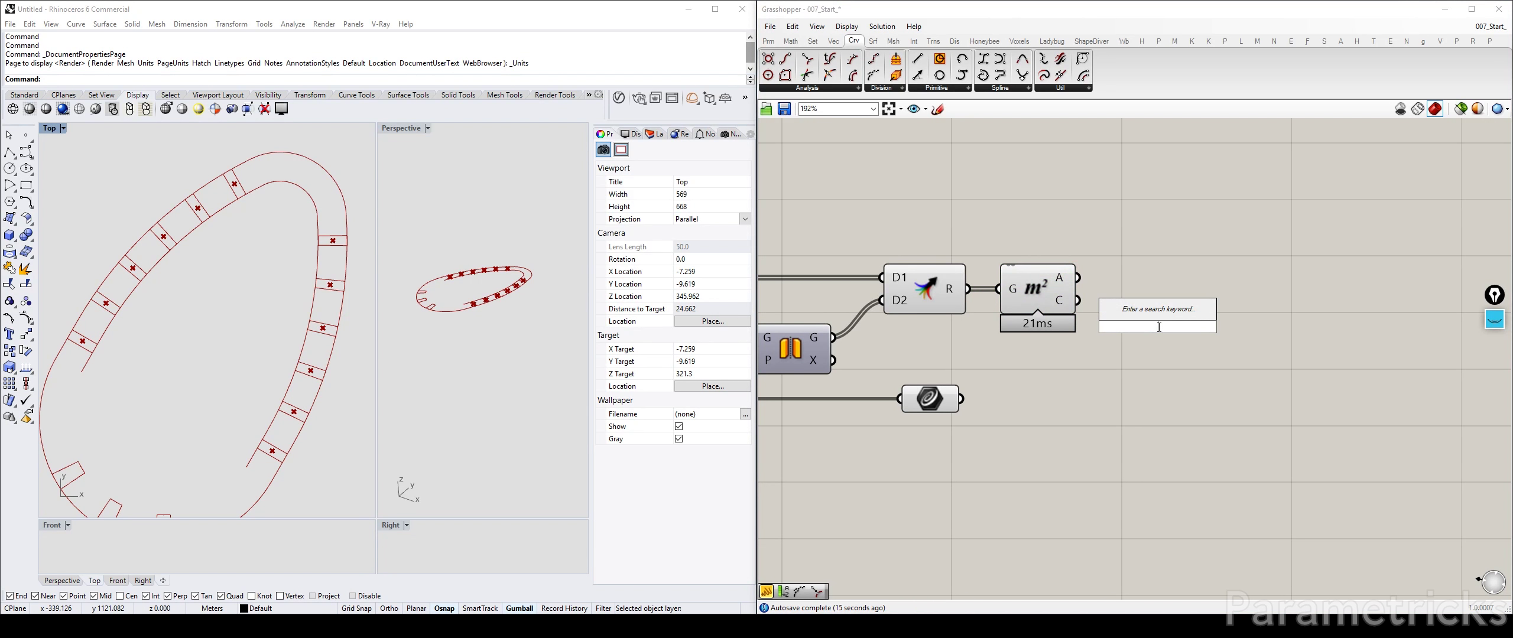
text(point)
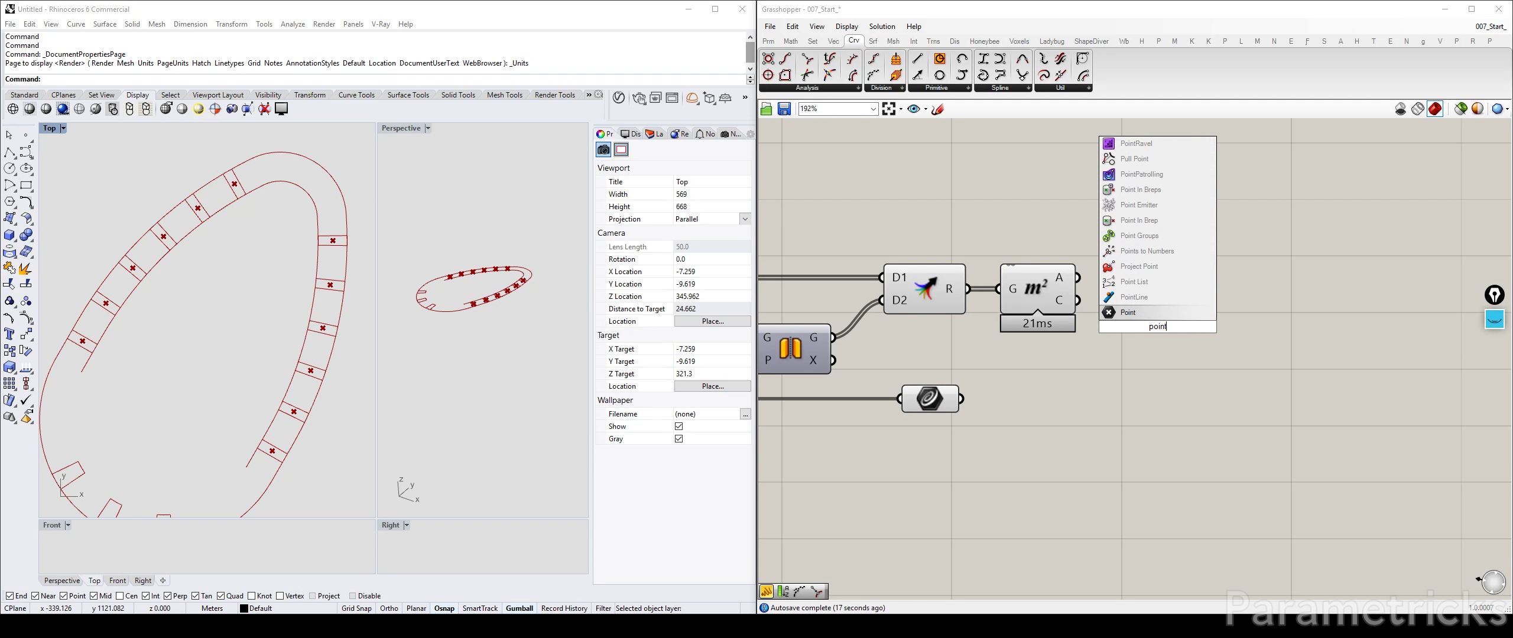
text( clo)
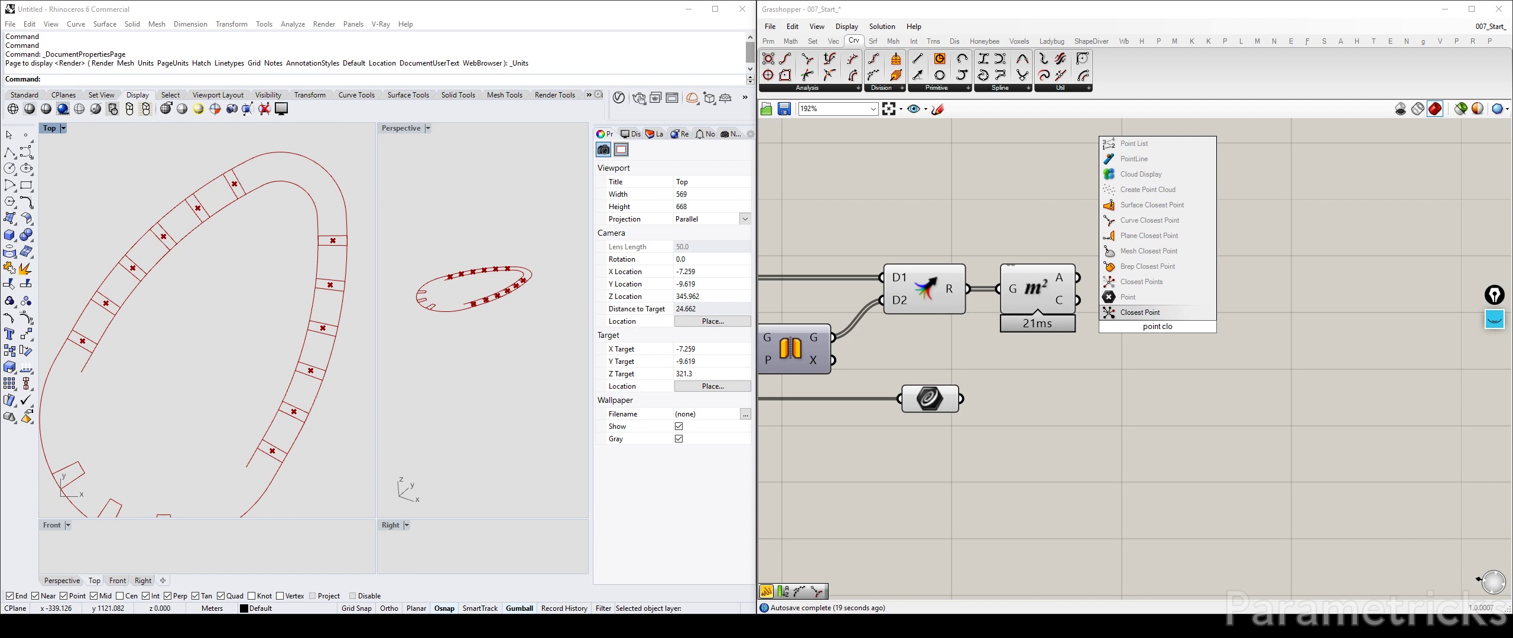
text(sest)
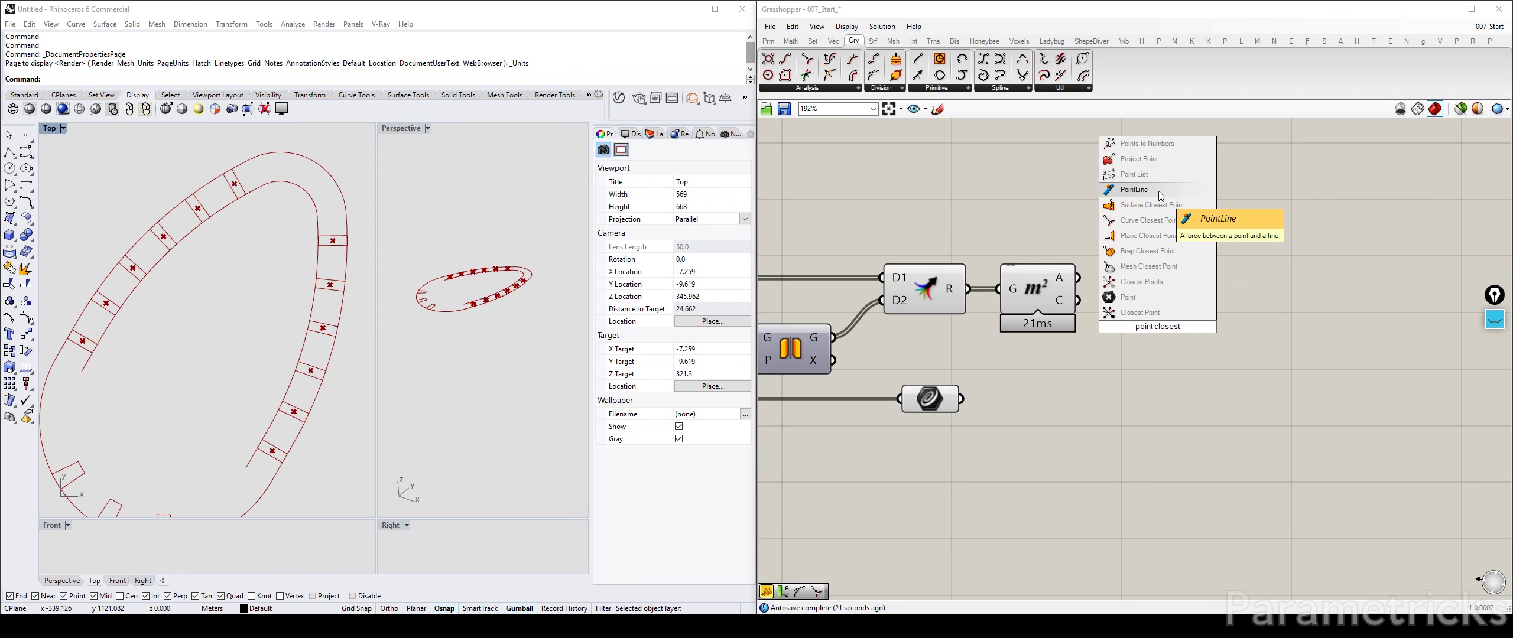
click(1150, 221)
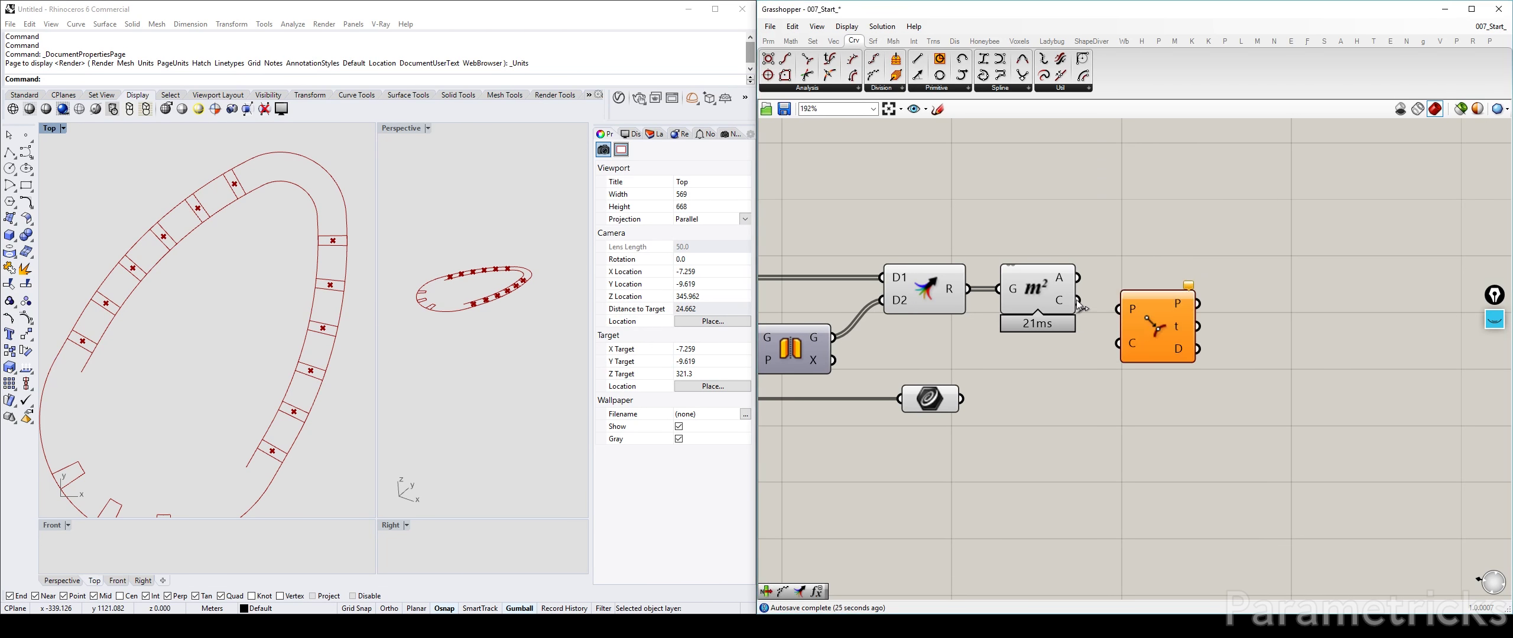
drag(1077, 300, 1049, 384)
right_drag(1087, 392, 891, 421)
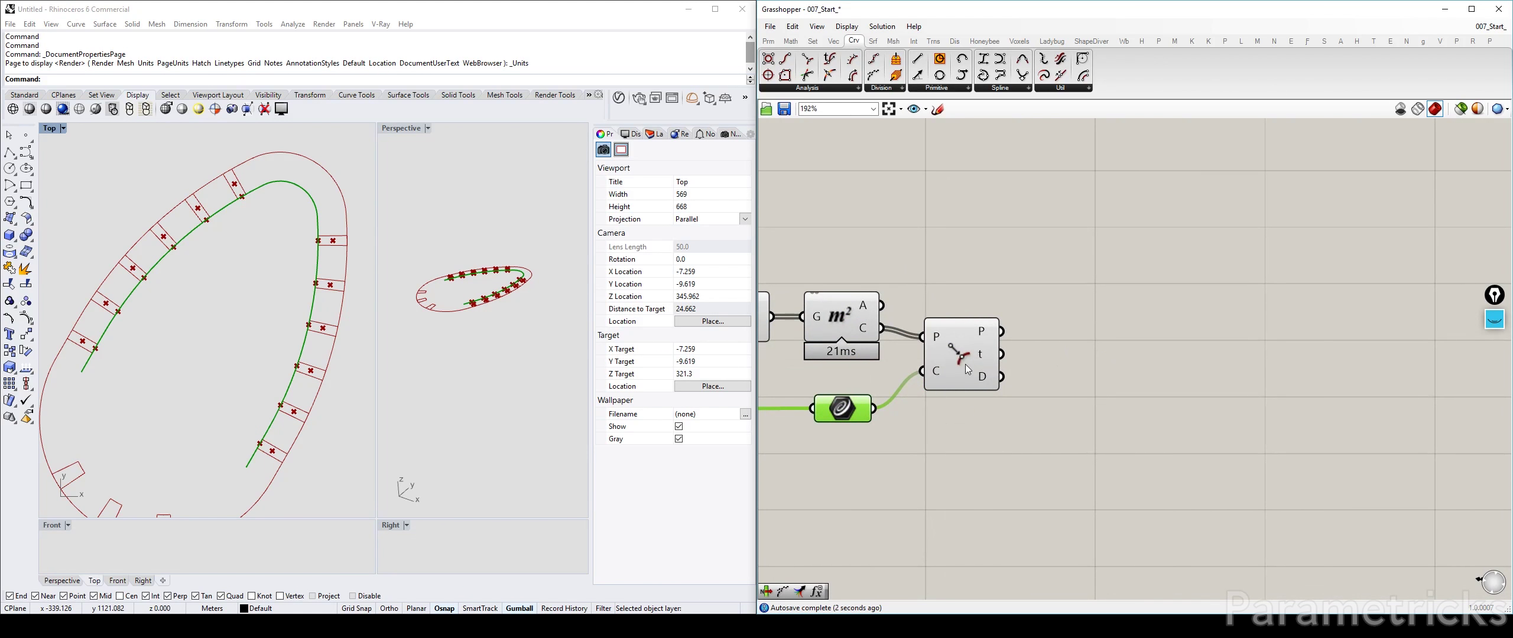
double_click(1089, 343)
text(shader)
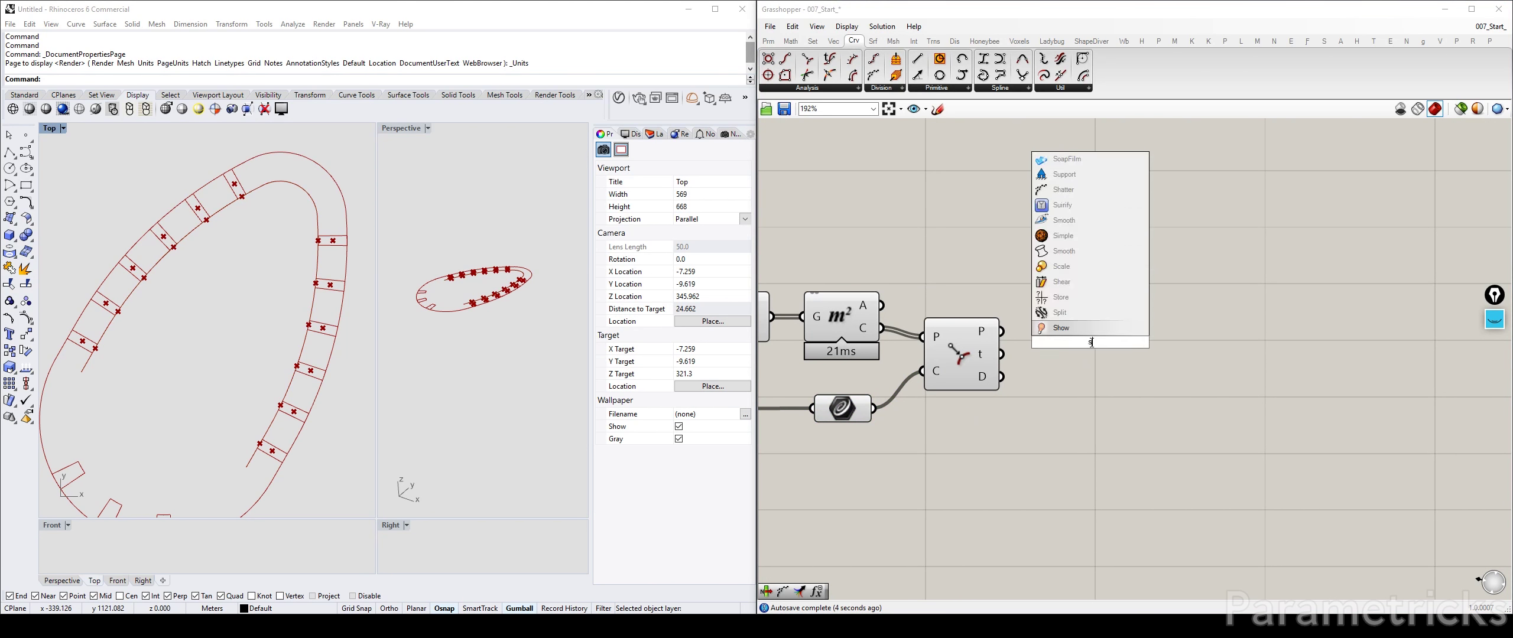
key(Return)
key(ctrl+z)
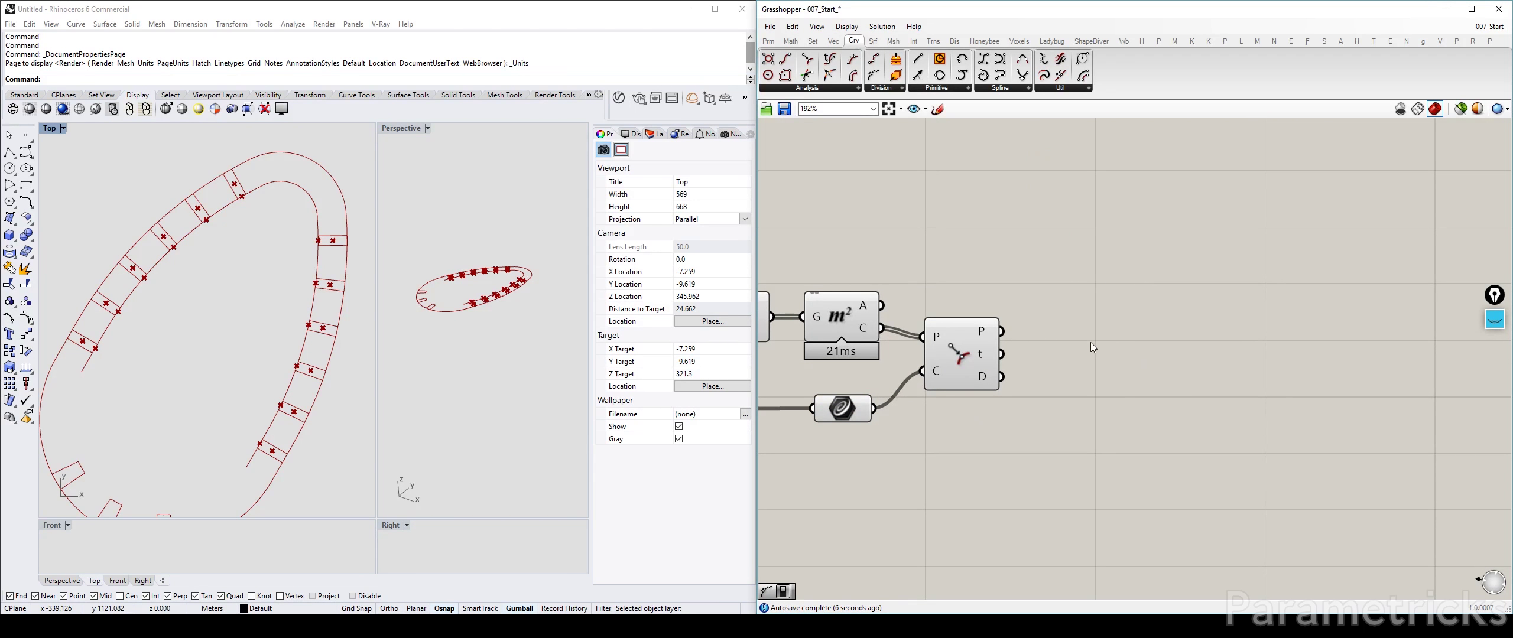
Add a Shatter component, connecting the Curve parameter to C and the Curve Closest Point parameters to t
double_click(1093, 347)
text(shatte)
key(Return)
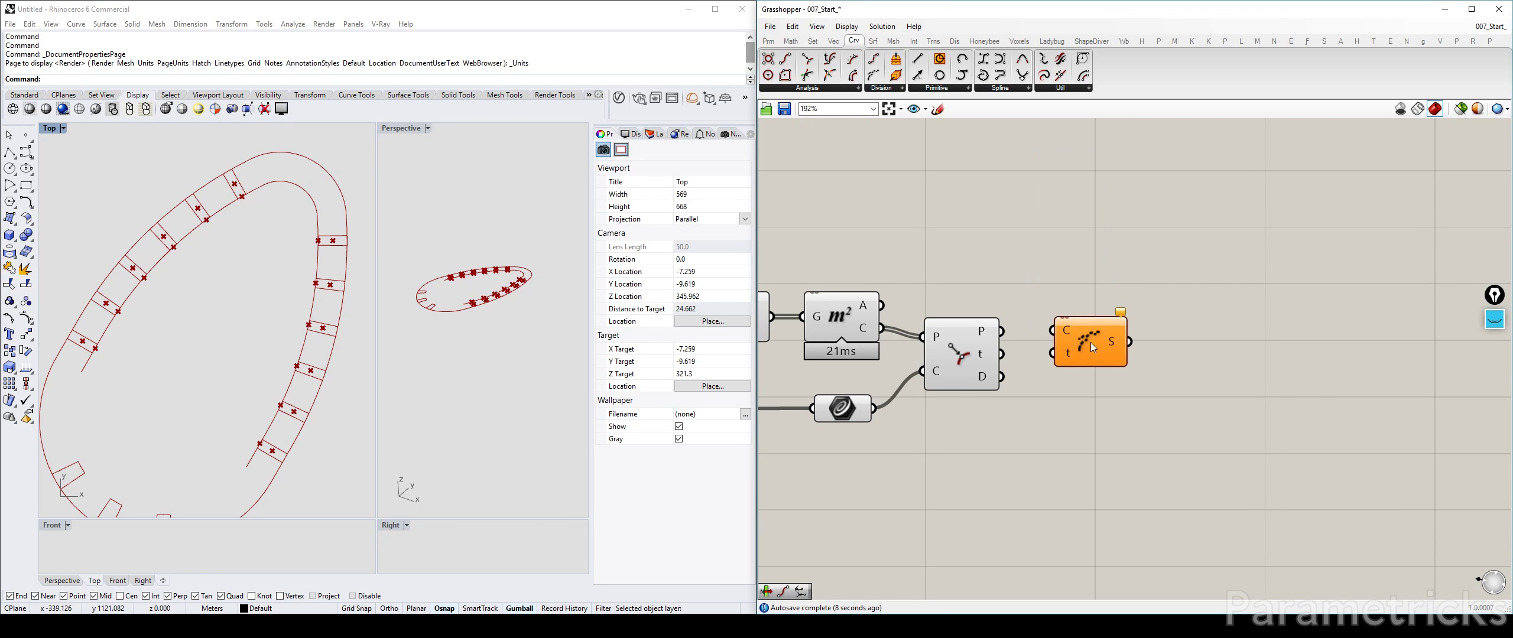
drag(874, 407, 1074, 401)
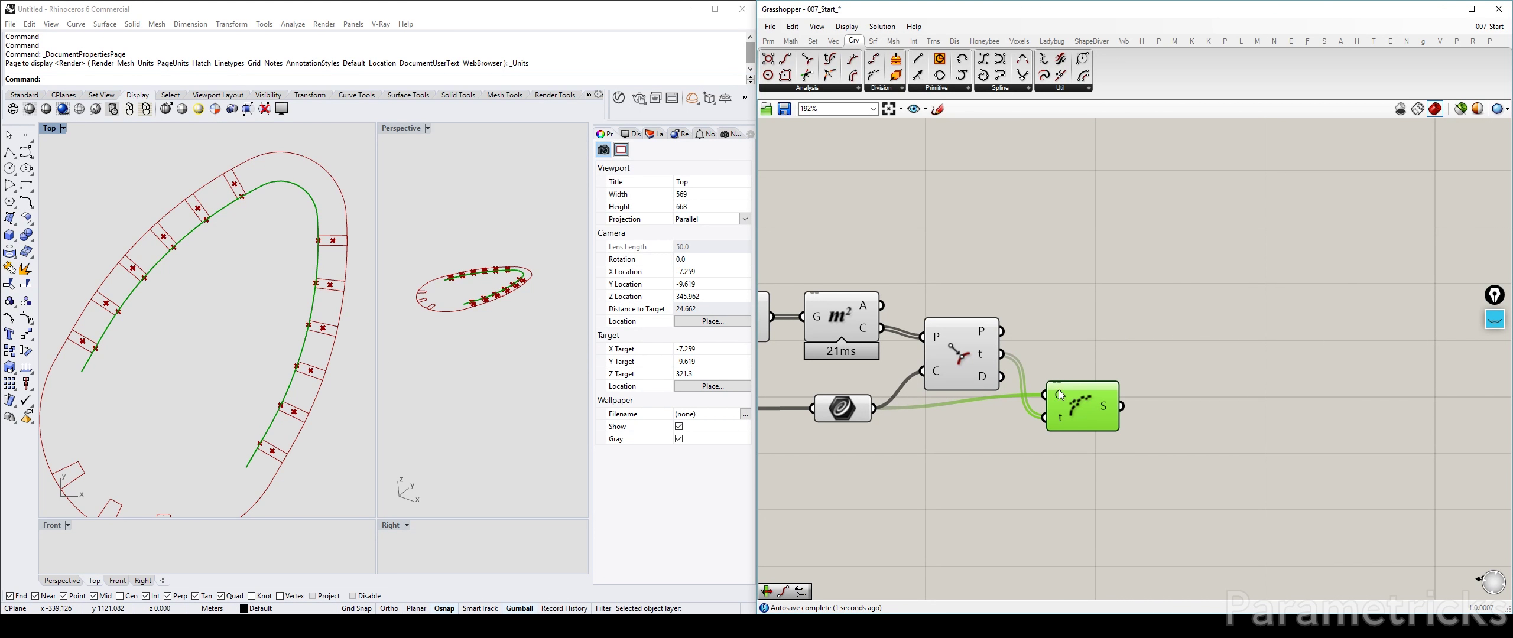
Hide the previews of the Curve Closest Point and Area components and select Shatter to preview its segments
click(969, 361)
click(862, 314)
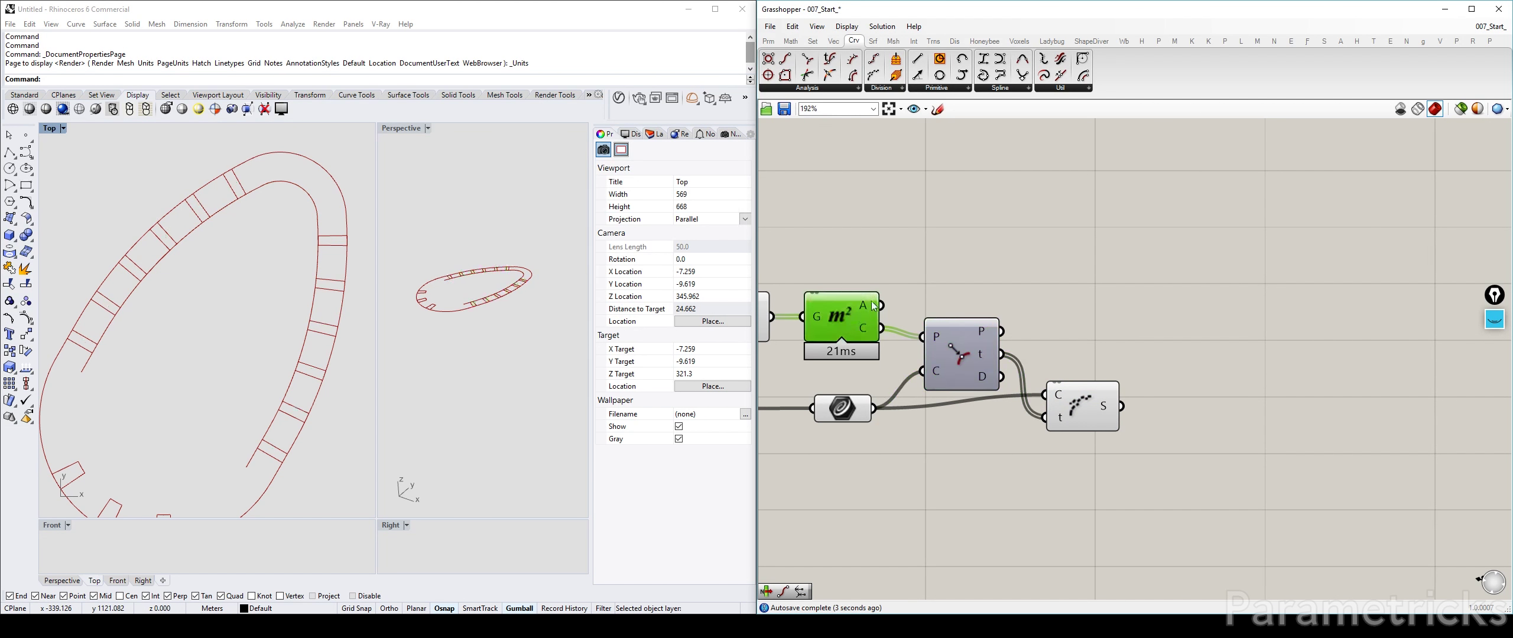
right_drag(874, 306, 954, 268)
right_drag(1160, 375, 1061, 378)
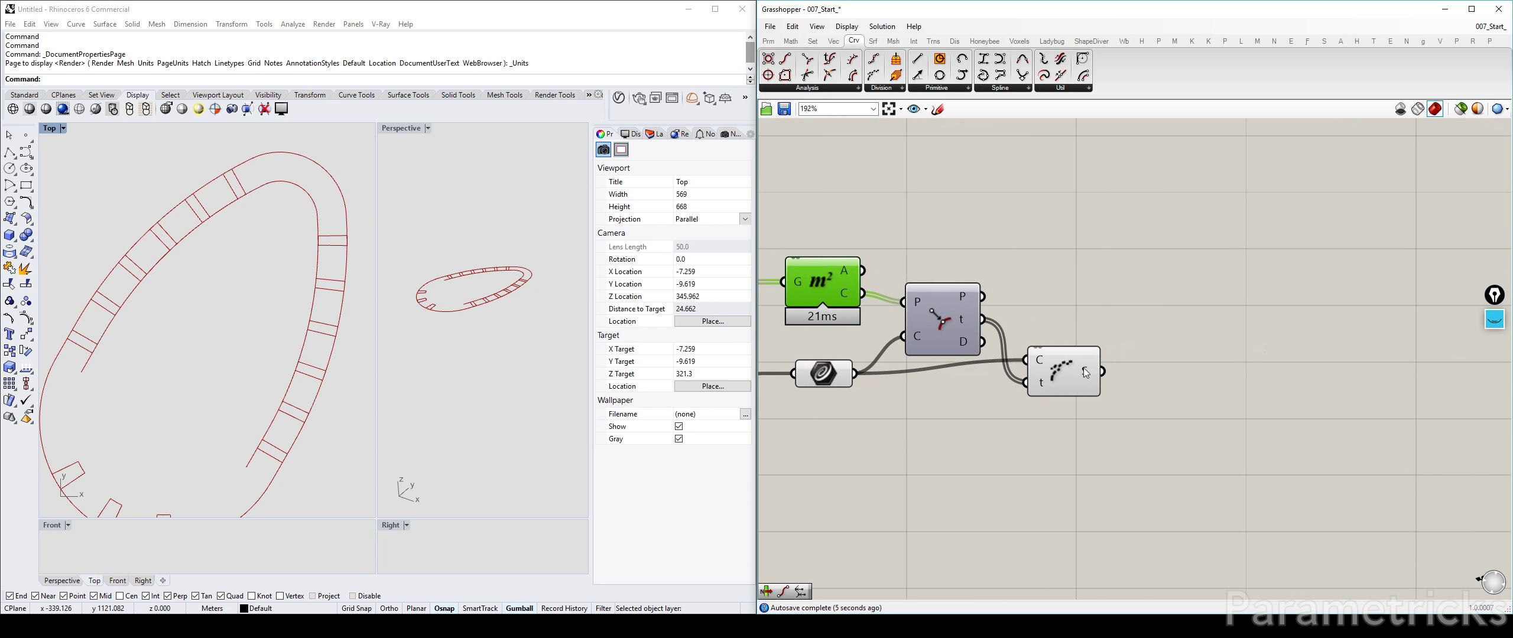
click(1086, 377)
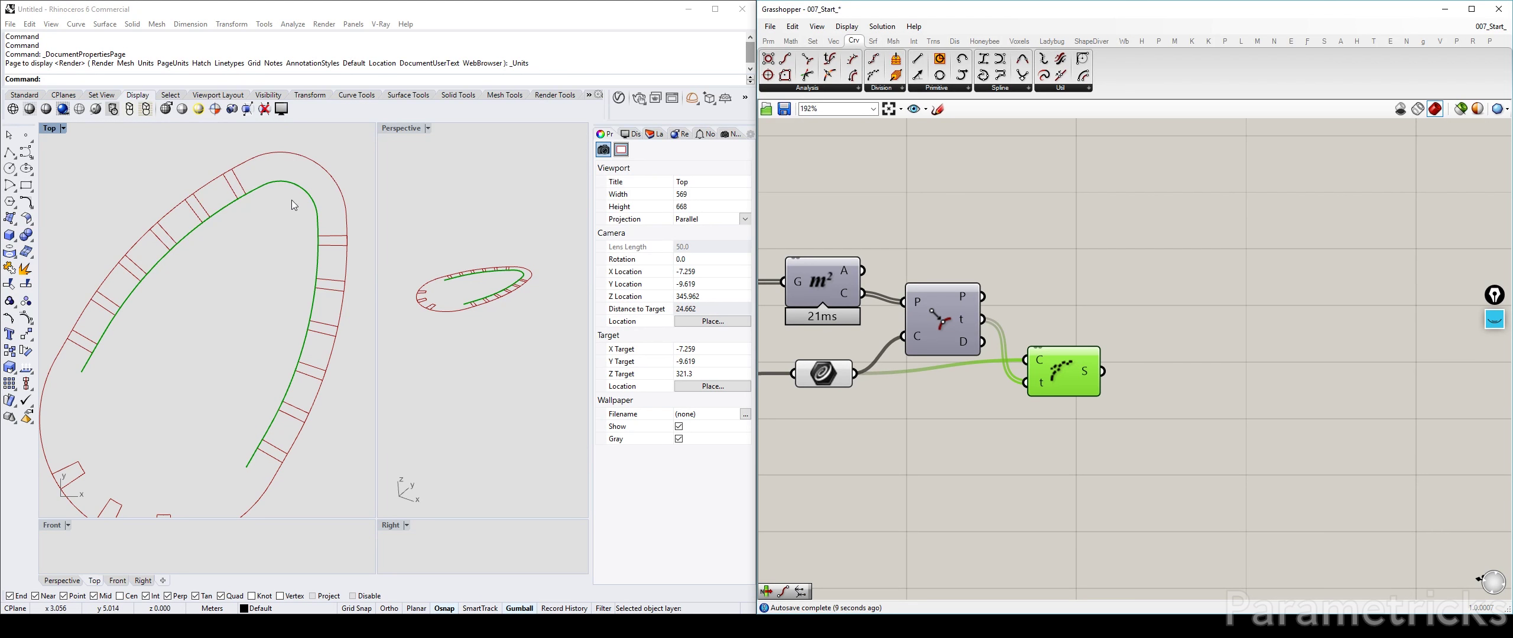
Add a List Item component beside Shatter and connect the shattered segments to its list input
double_click(1212, 280)
text(item)
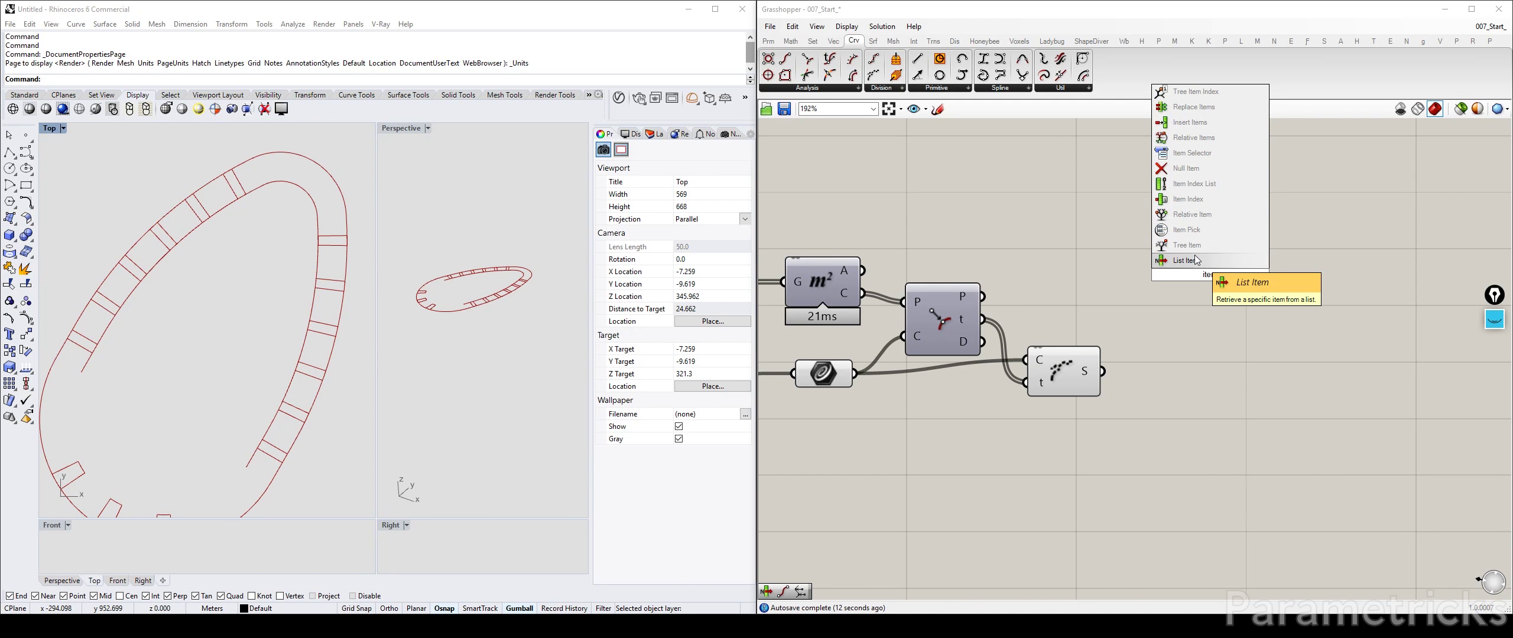
click(1195, 257)
drag(1104, 370, 1175, 258)
drag(1205, 269, 1184, 366)
Set the List Item index to 7 and preview the segment it picks
right_click(1179, 380)
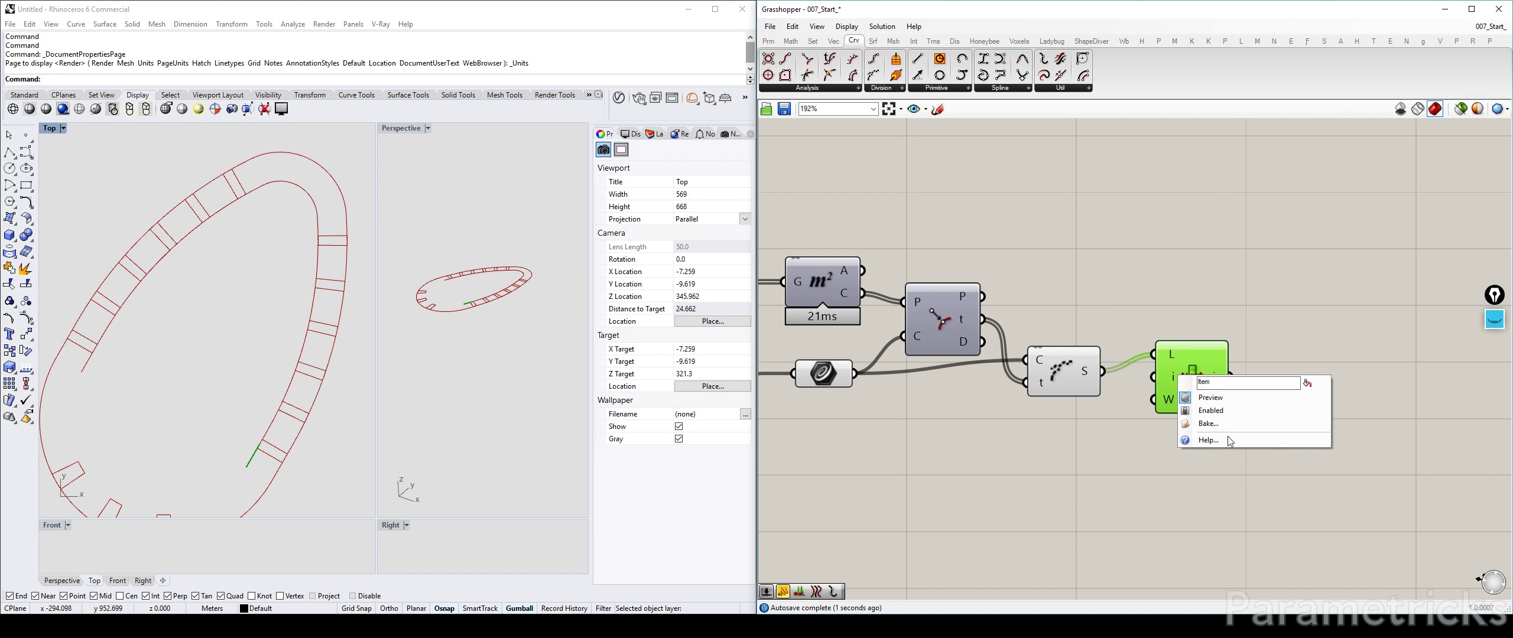
click(1124, 388)
right_click(1168, 380)
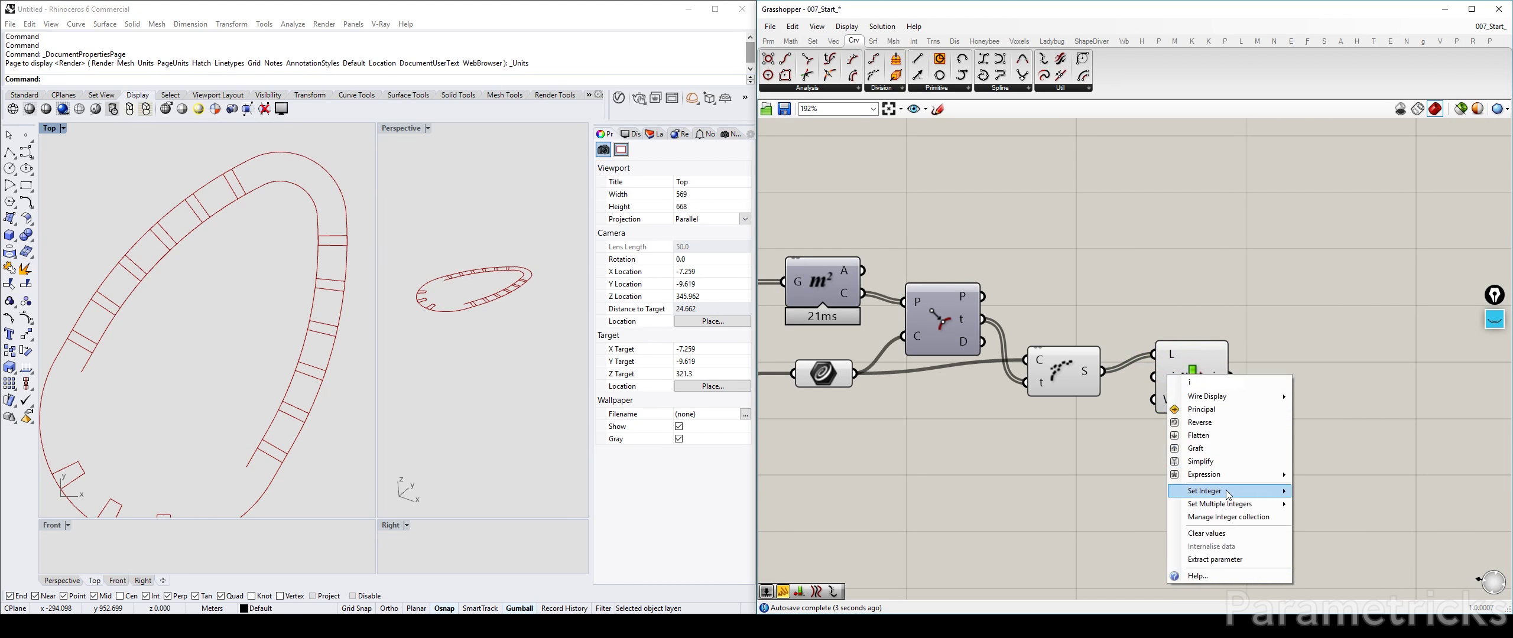
mouse_move(1229, 491)
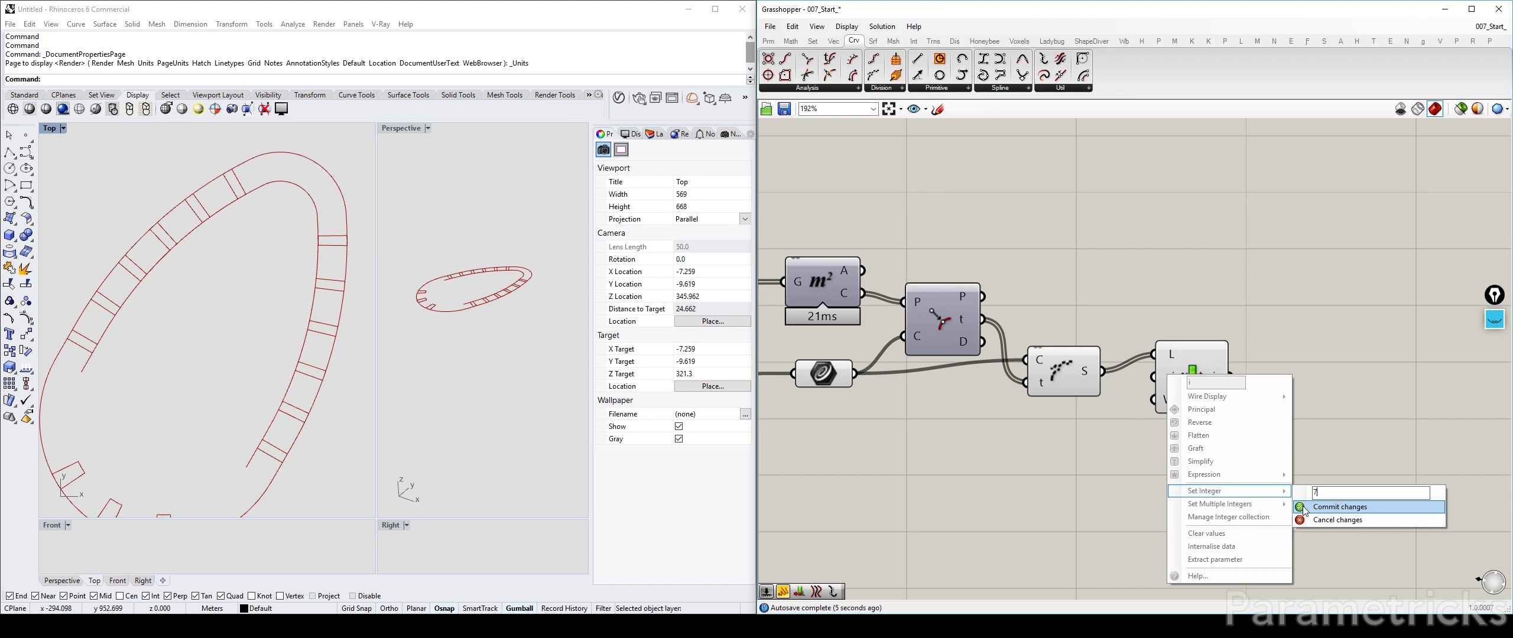
click(1306, 507)
click(1201, 383)
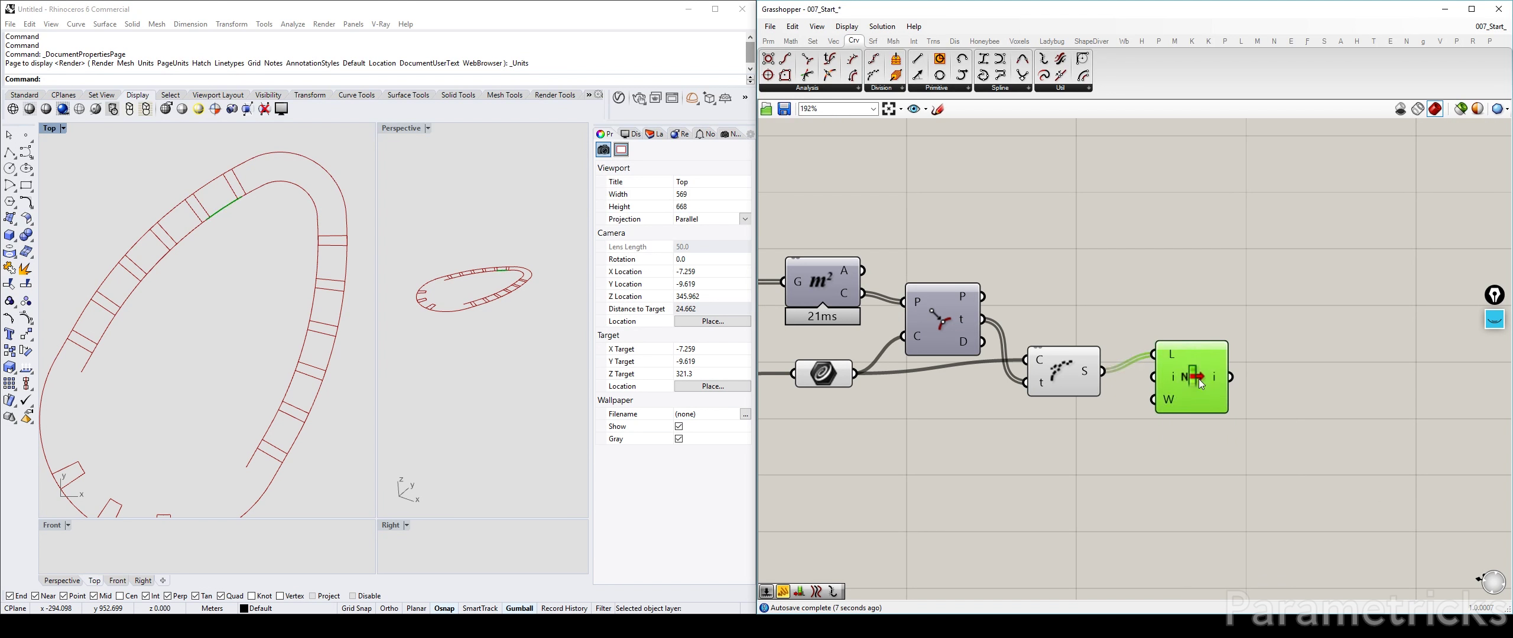
Set the List Item index to 6 to pick the rounded end segment, and delete the List Item component
right_click(1169, 381)
mouse_move(1244, 496)
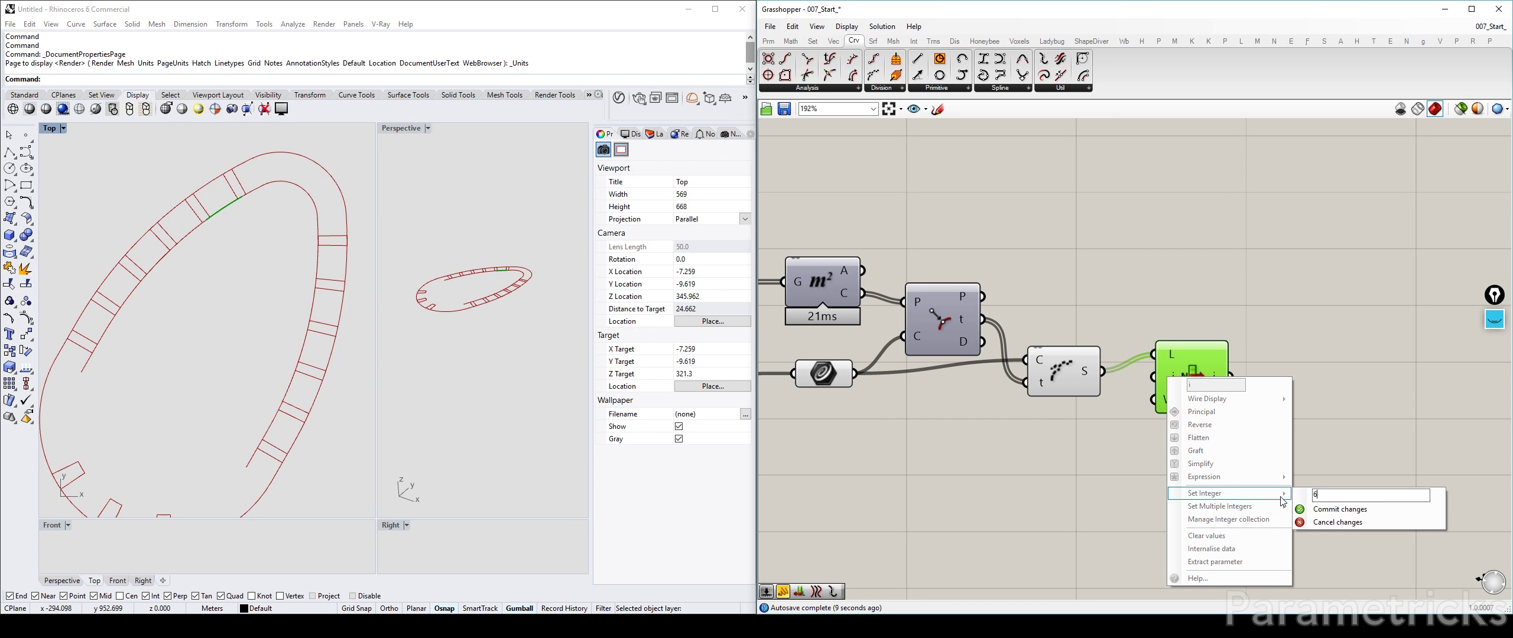
text(6)
click(1309, 509)
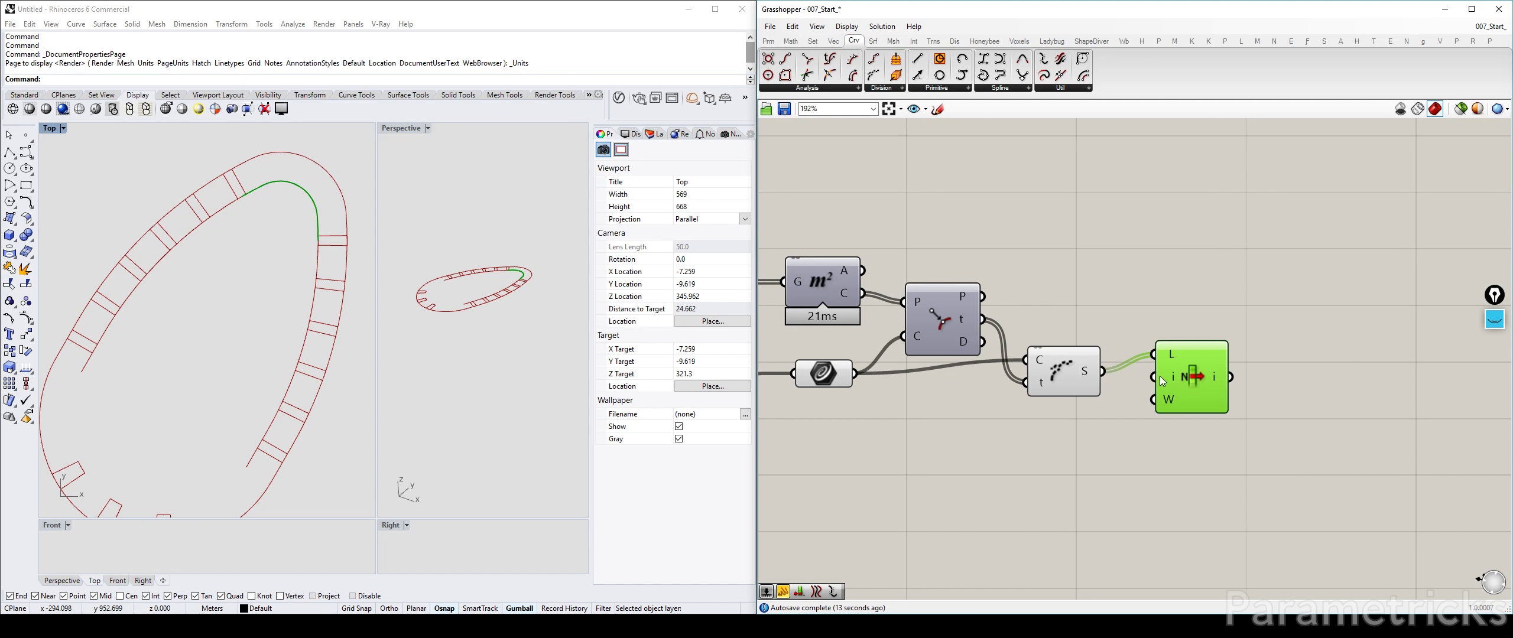
drag(1172, 383, 1190, 400)
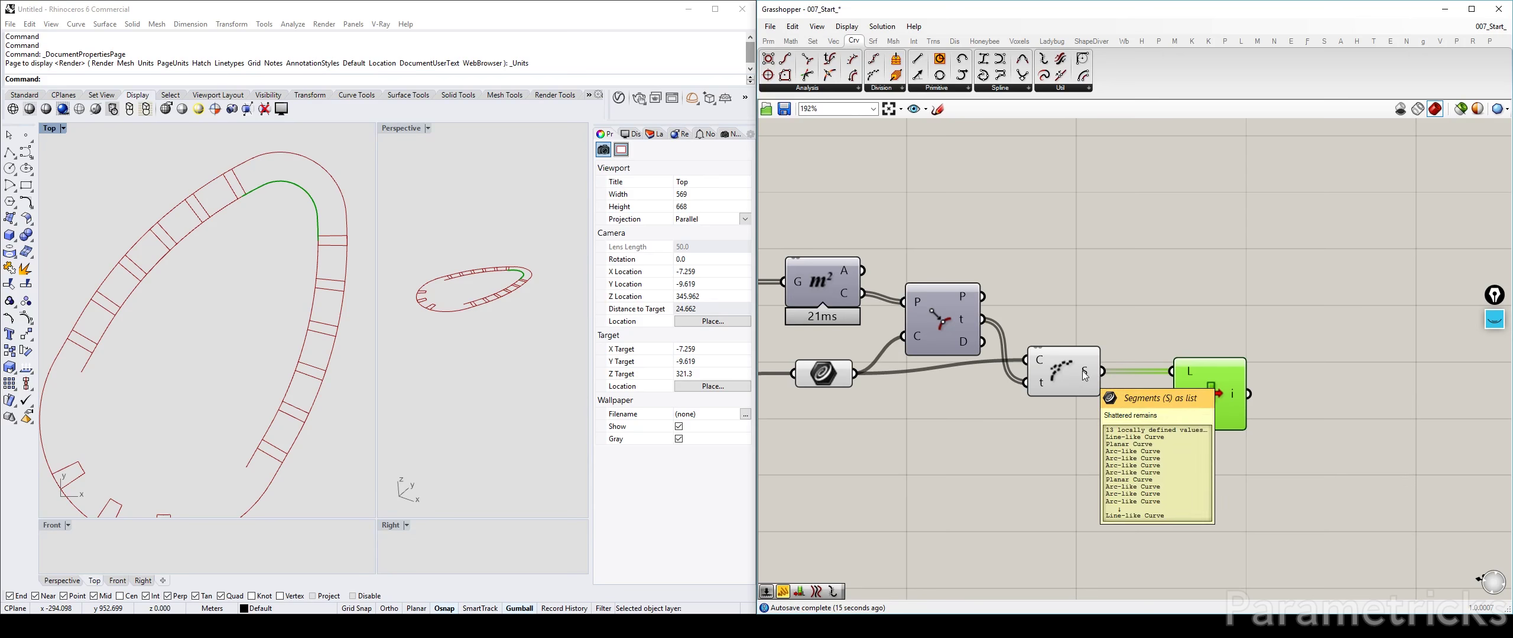
mouse_move(1085, 372)
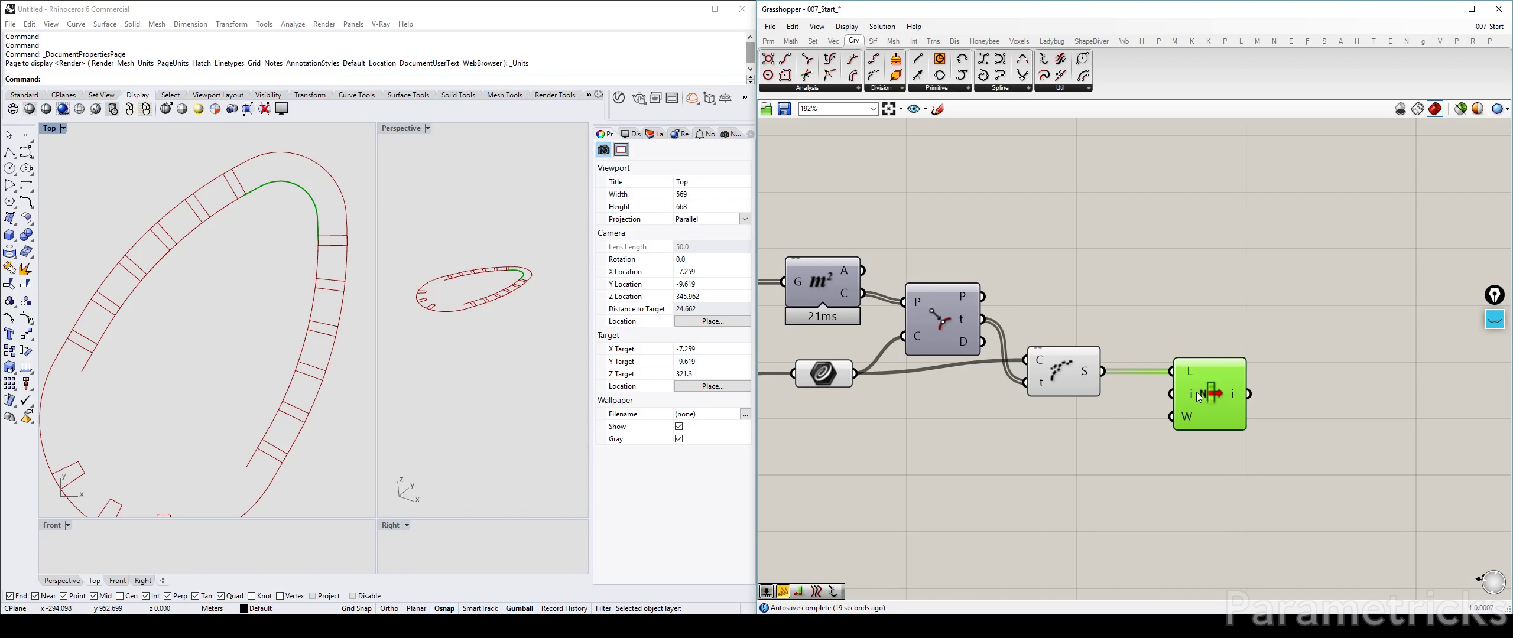
mouse_move(1190, 392)
drag(1210, 400, 1208, 375)
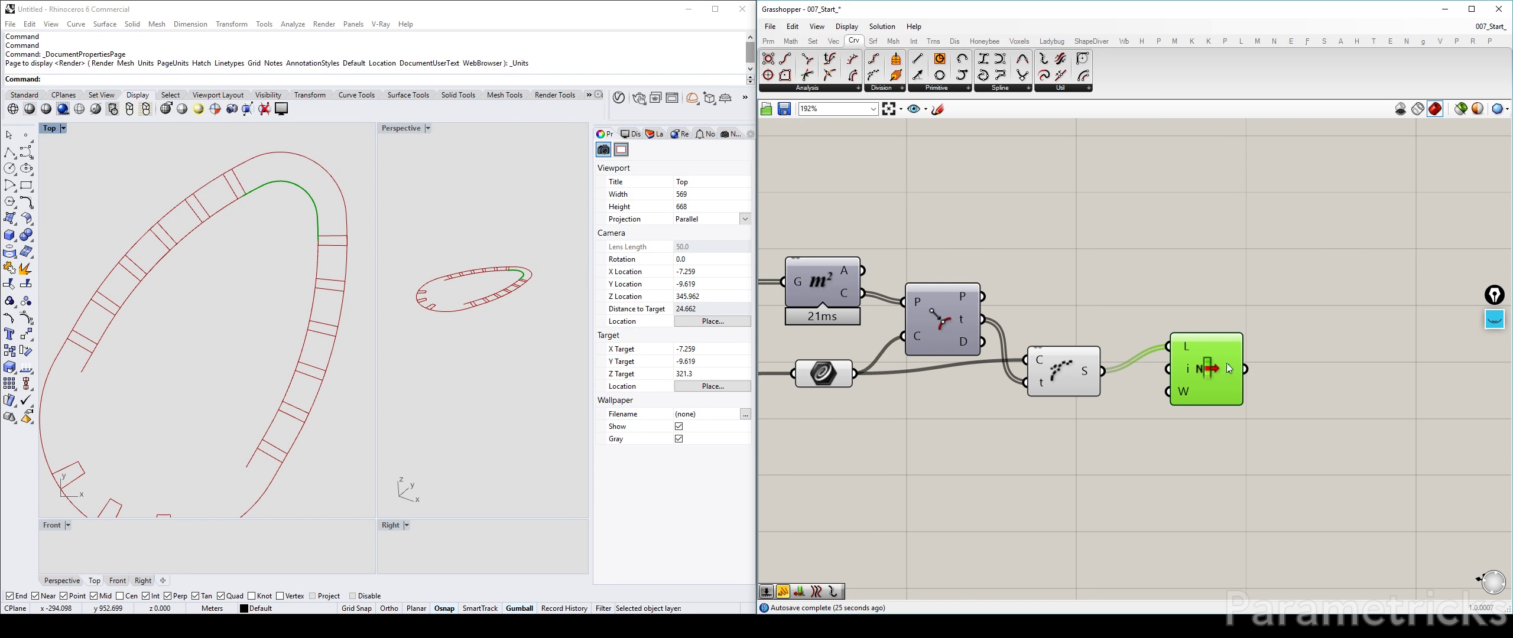
key(Delete)
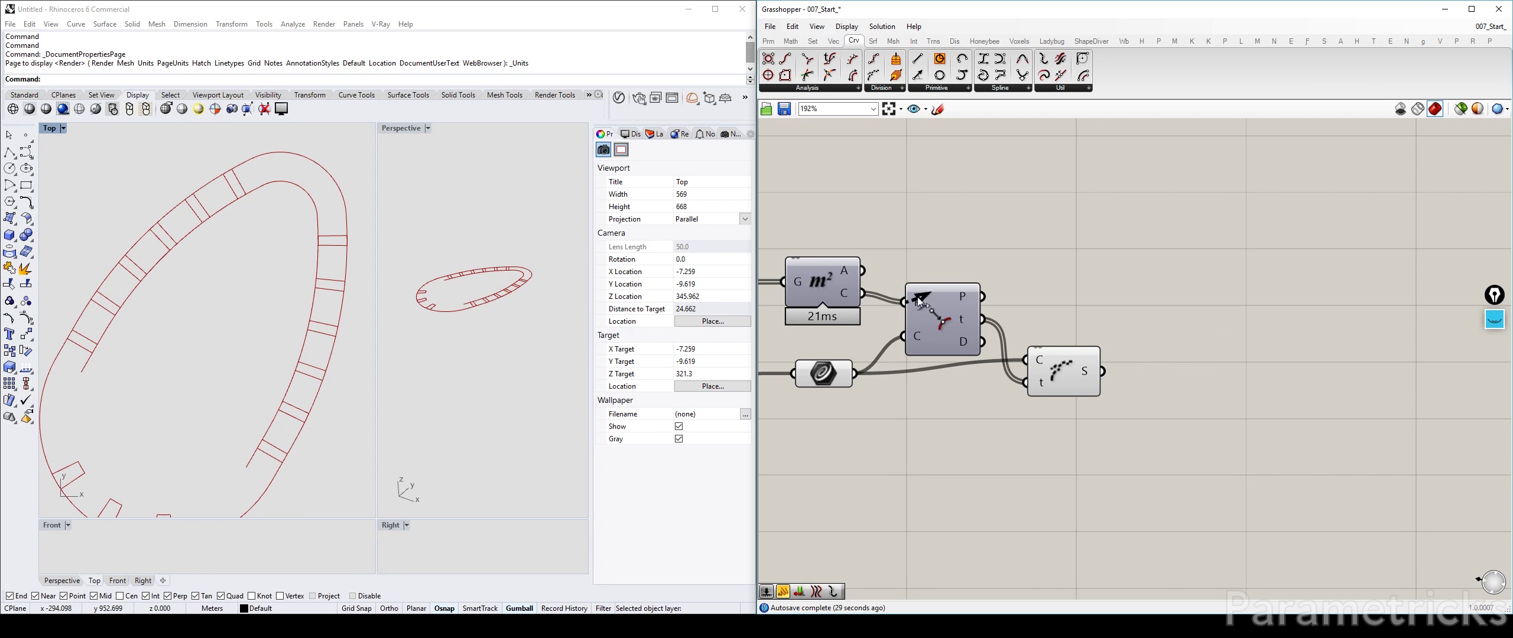
Move Curve Closest Point and Shatter closer to the Area component and preview the shattered curve
drag(945, 326, 930, 315)
drag(1071, 375, 1051, 359)
double_click(1156, 312)
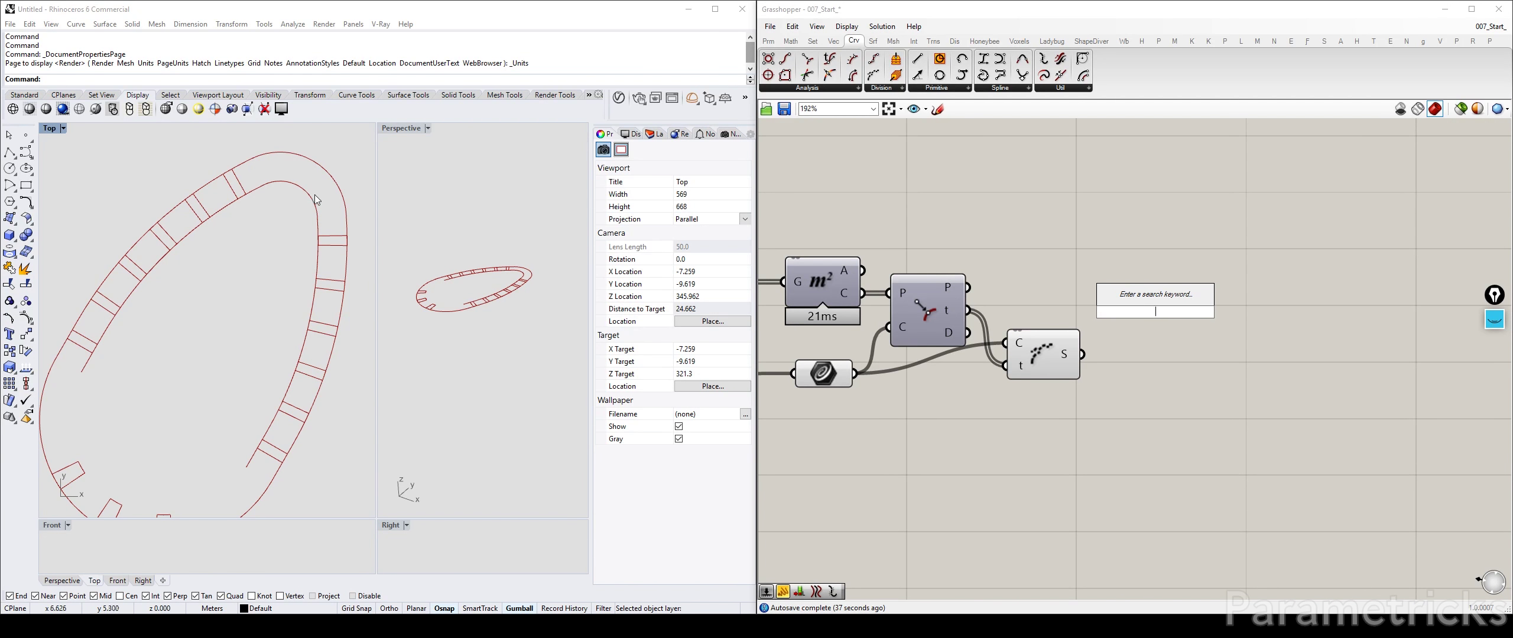
click(827, 374)
click(1050, 350)
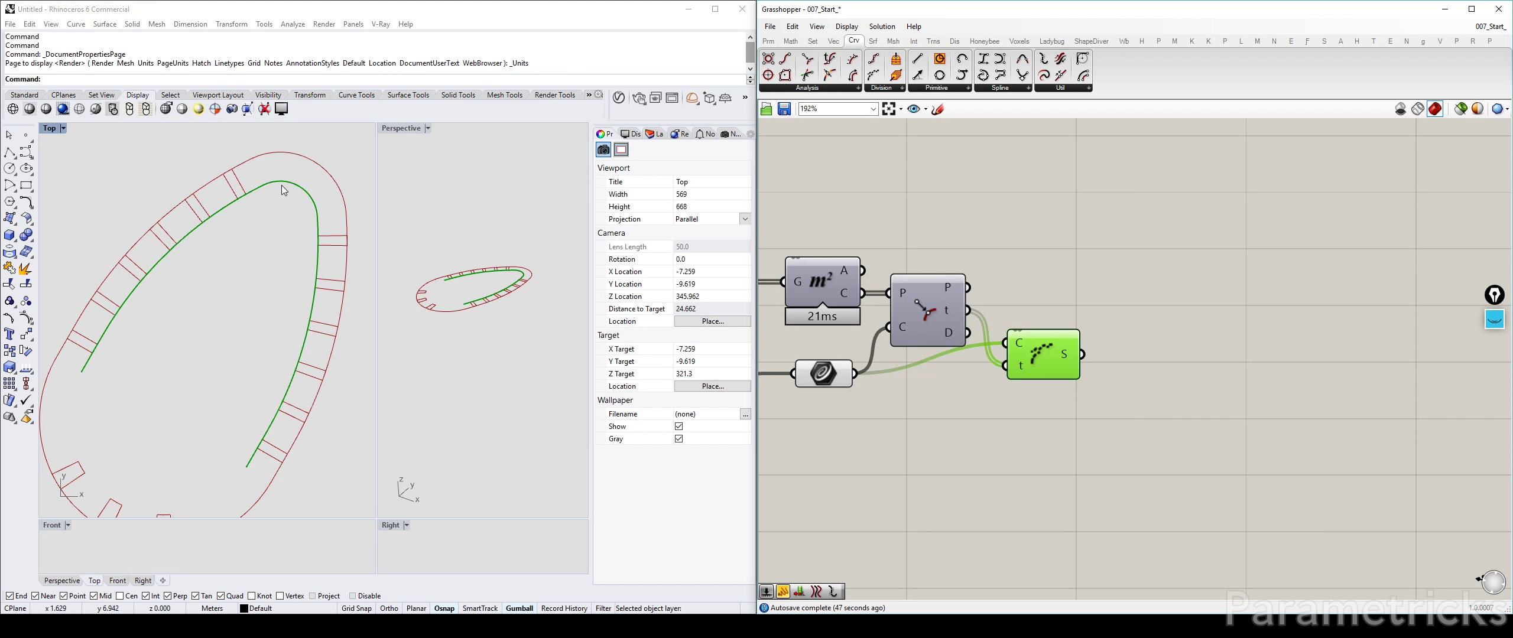
Add an Evaluate expression component below the Shatter component
double_click(1052, 509)
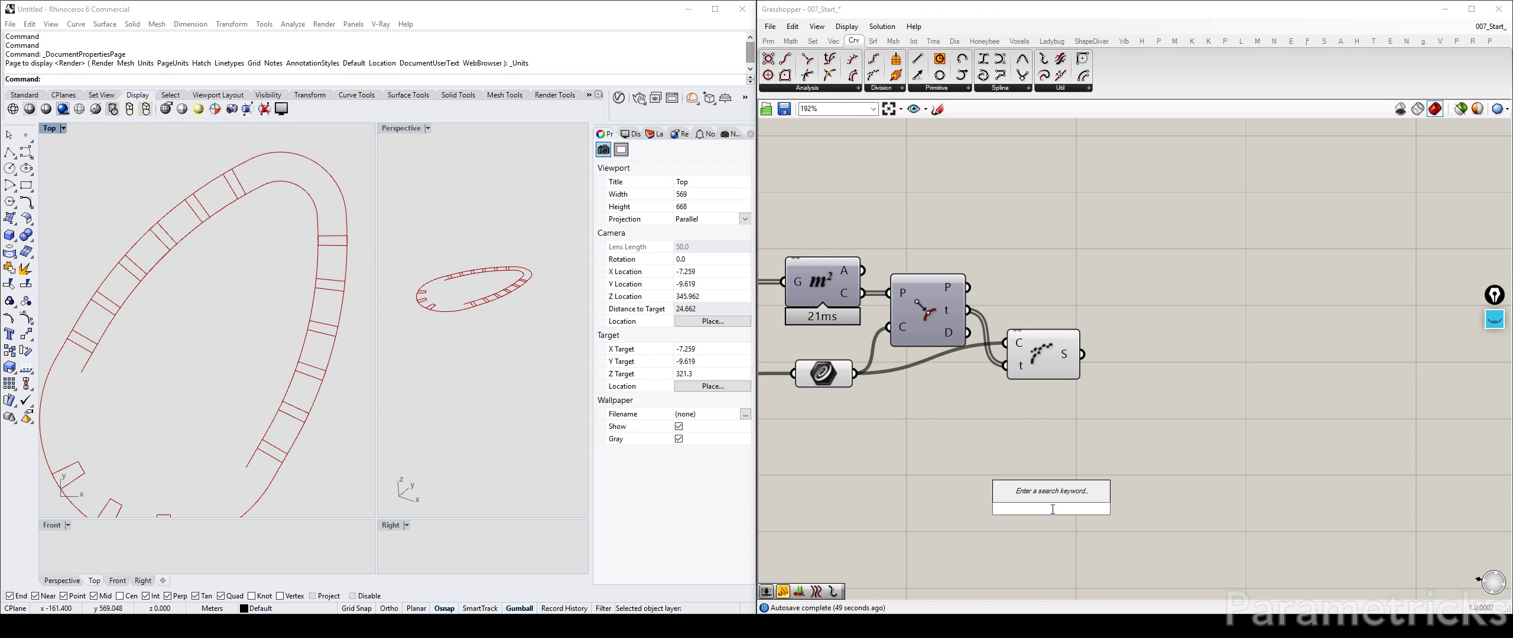
text(evaluate)
key(Return)
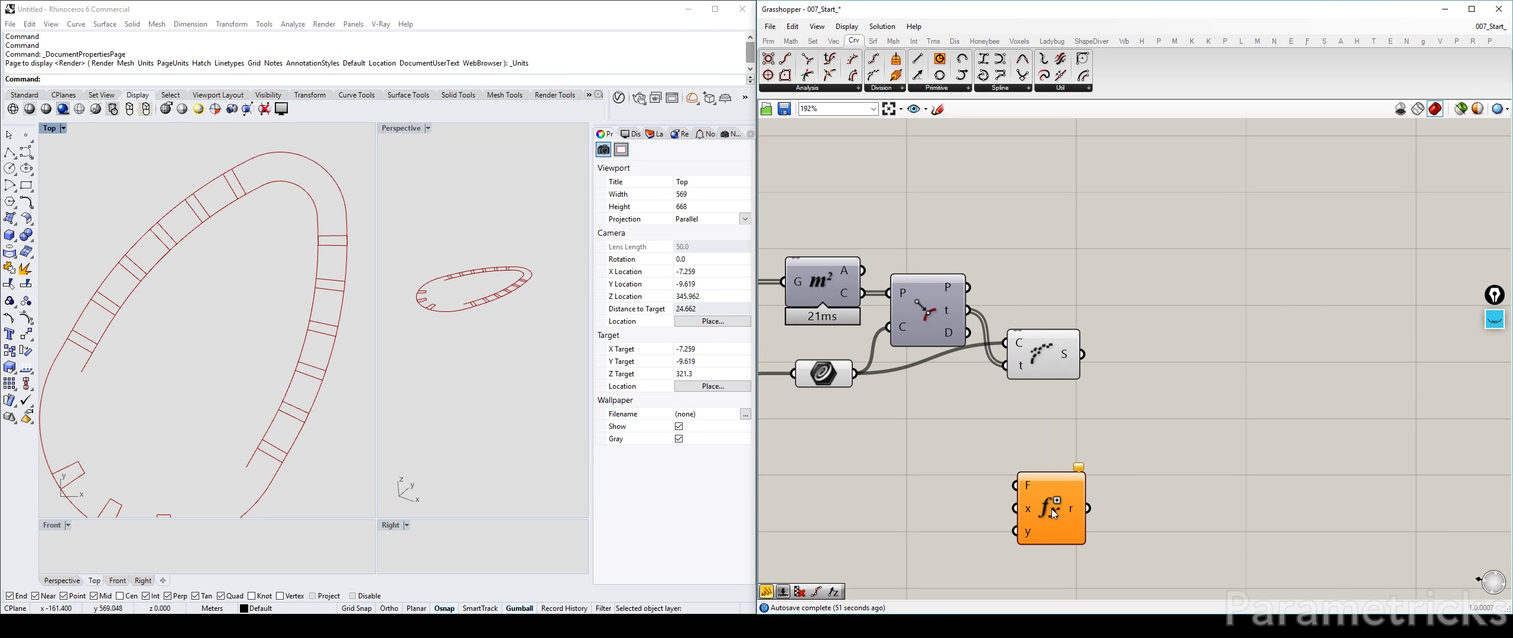
click(1061, 520)
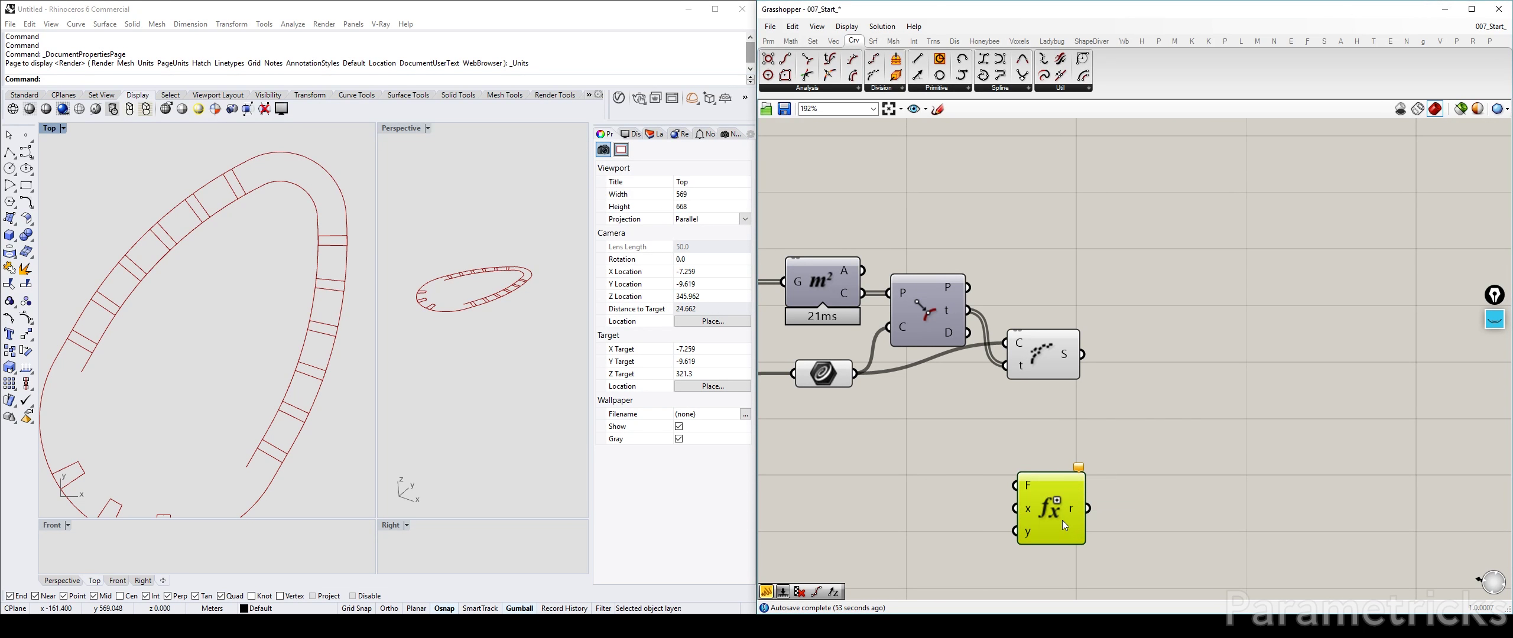
Add an Evaluate Curve component and connect the Curve parameter to its C input
double_click(991, 473)
text(crv)
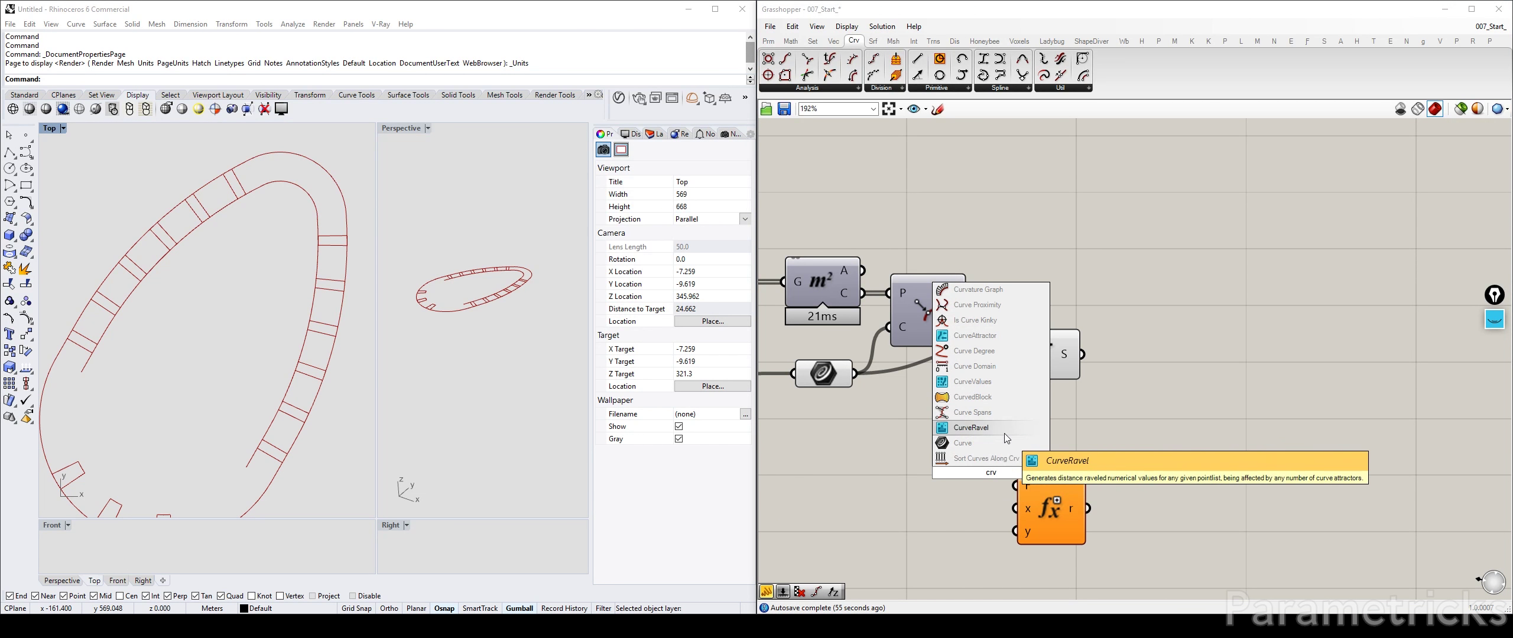
text( eva)
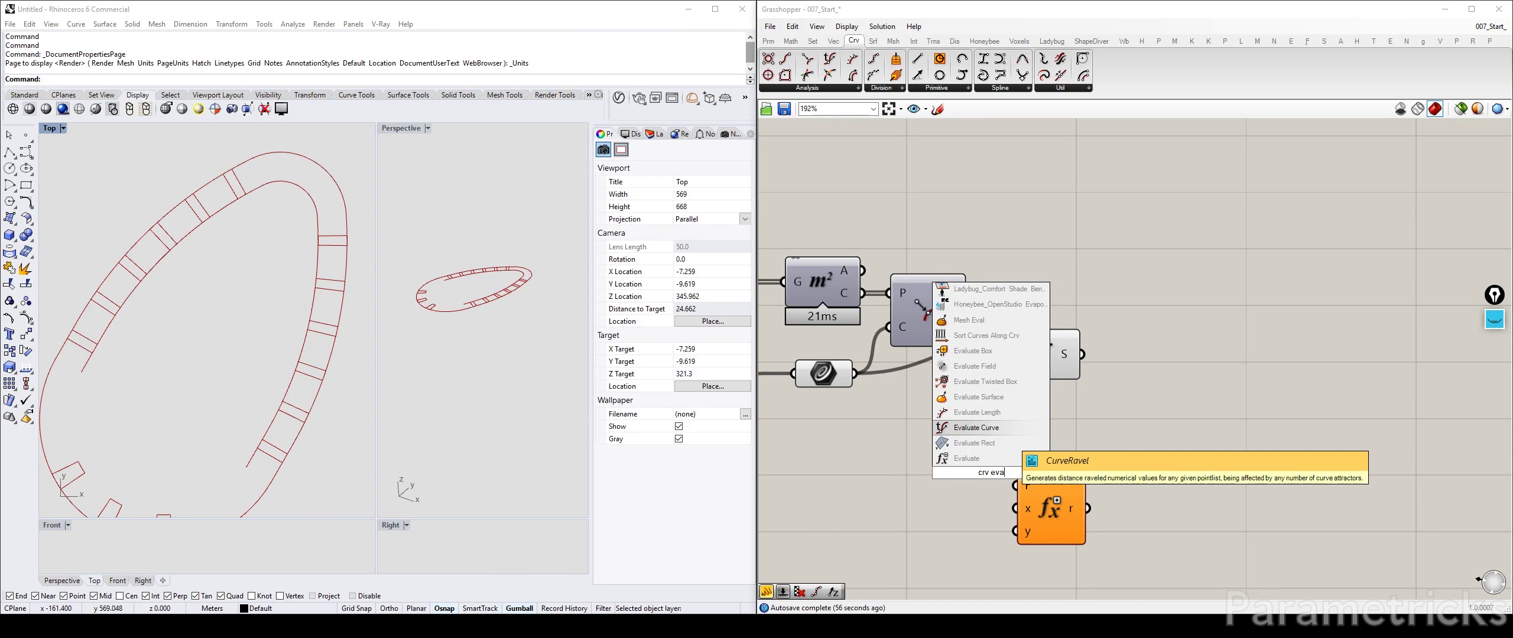
click(997, 428)
drag(855, 374, 1127, 298)
Reparameterize the Evaluate Curve component's curve input and set its t parameter to 0.5
right_click(1149, 348)
click(1193, 478)
right_click(1126, 298)
mouse_move(1182, 436)
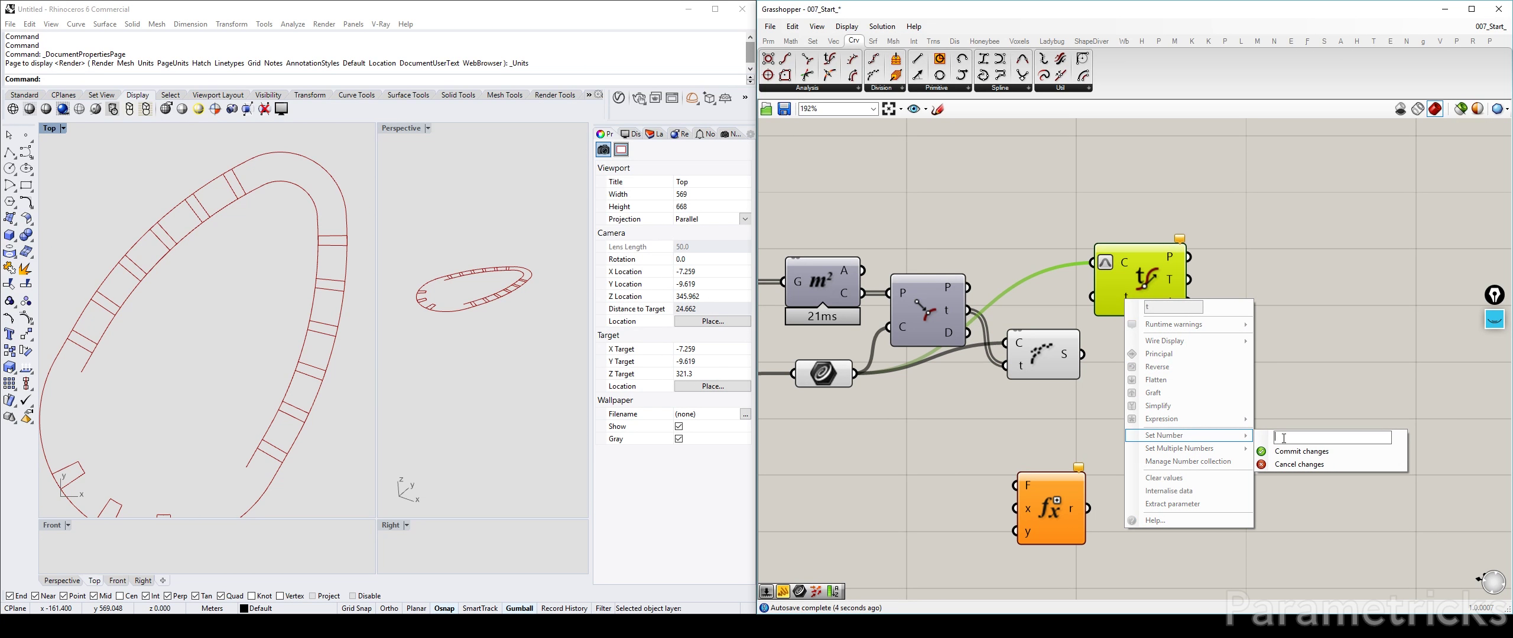
text(0.5)
click(1299, 451)
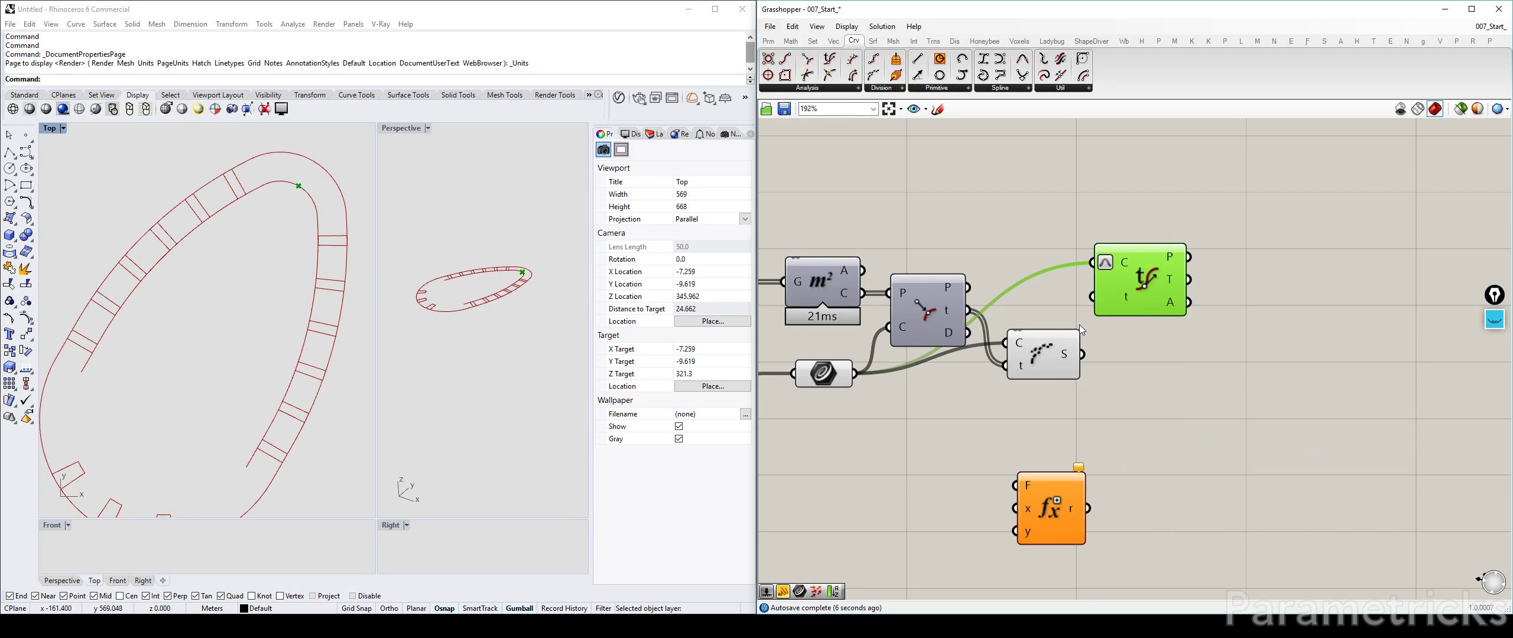
Move Evaluate Curve beneath Shatter and shift the Evaluate component out of its way
drag(1126, 312, 1049, 399)
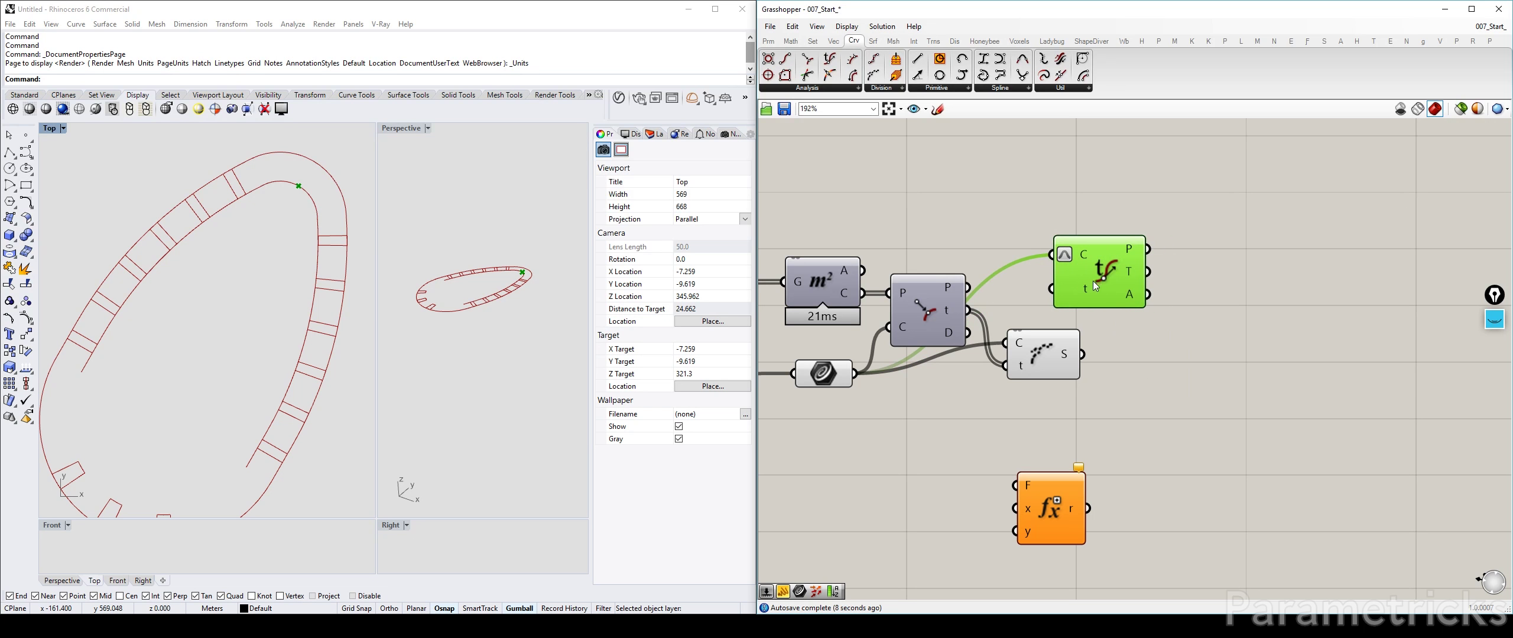
drag(1092, 281, 1059, 426)
drag(1051, 489, 1155, 471)
drag(1044, 384, 1013, 418)
Duplicate Curve Closest Point beside Shatter, connecting Evaluate Curve's point to P and the Shatter segments to C
alt+drag(920, 303, 1198, 303)
drag(1032, 421, 1165, 292)
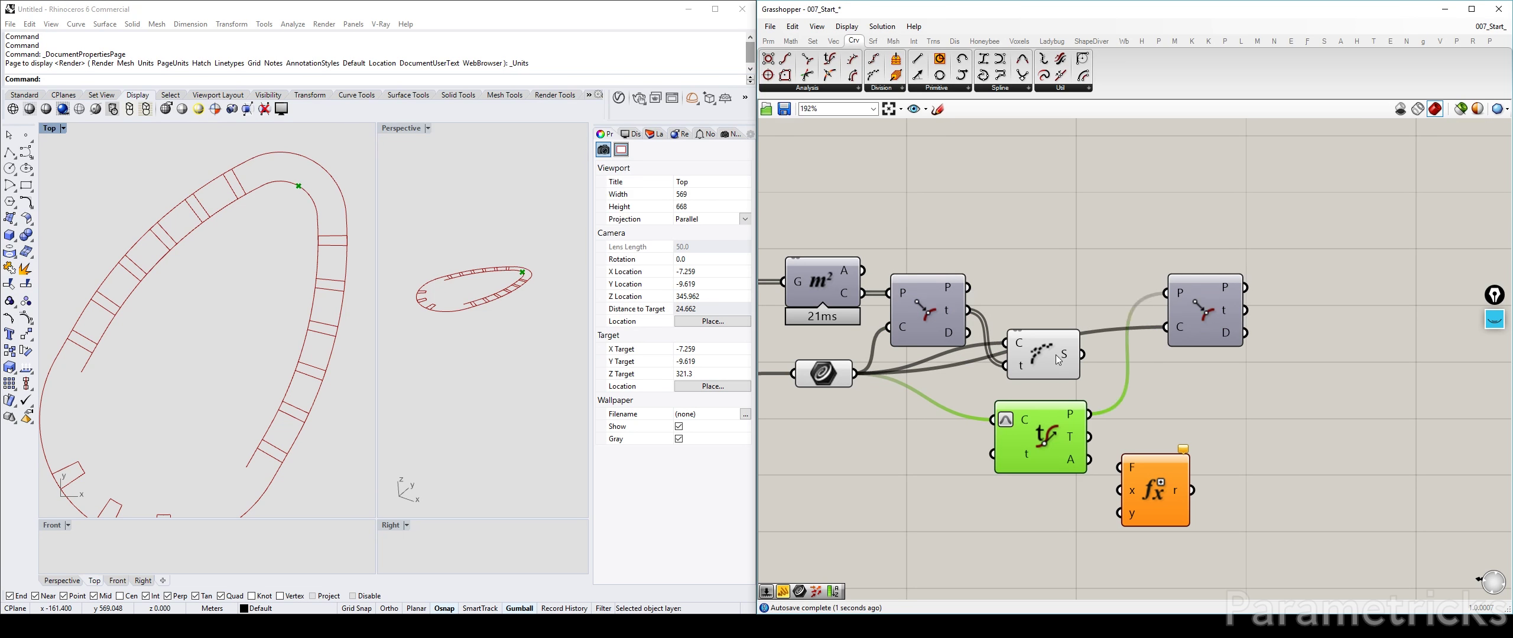
drag(1082, 355, 1164, 327)
drag(1213, 305, 1179, 333)
Add a Sort List component beside the duplicated Curve Closest Point and delete the unused Evaluate component
double_click(1280, 365)
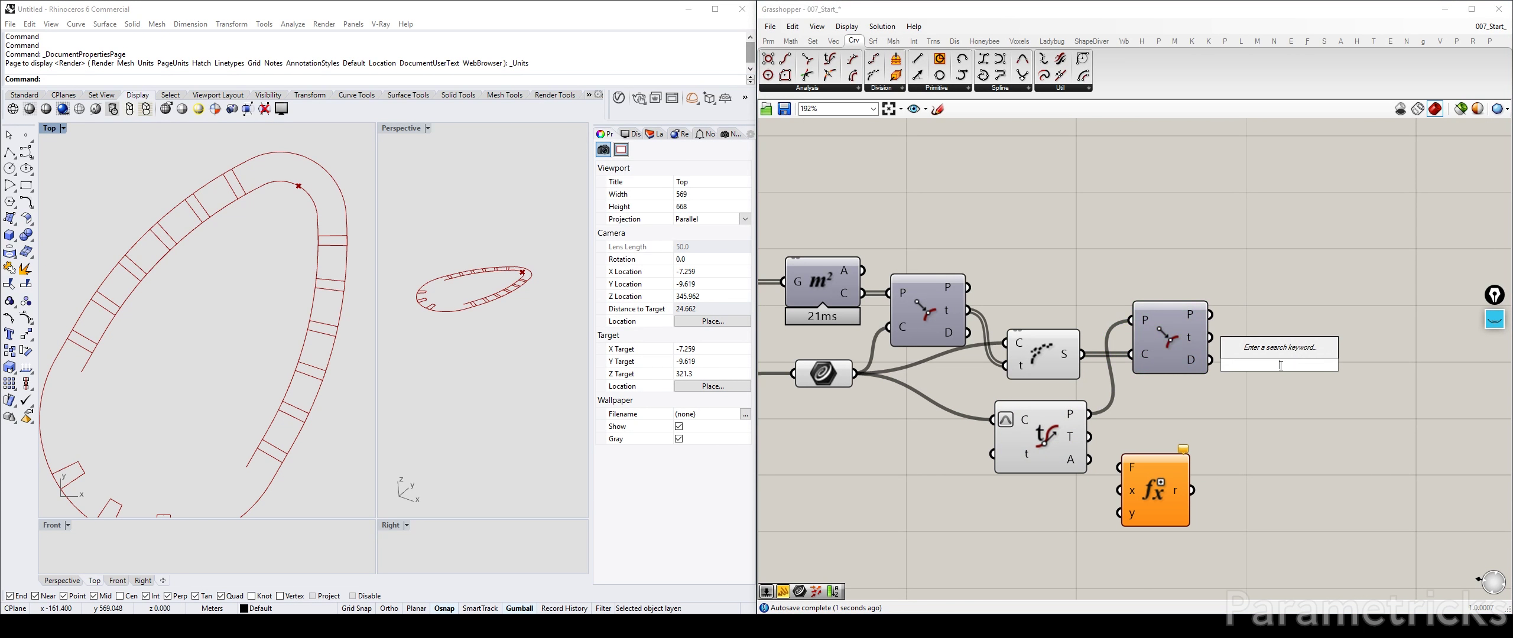
text(sort)
key(Return)
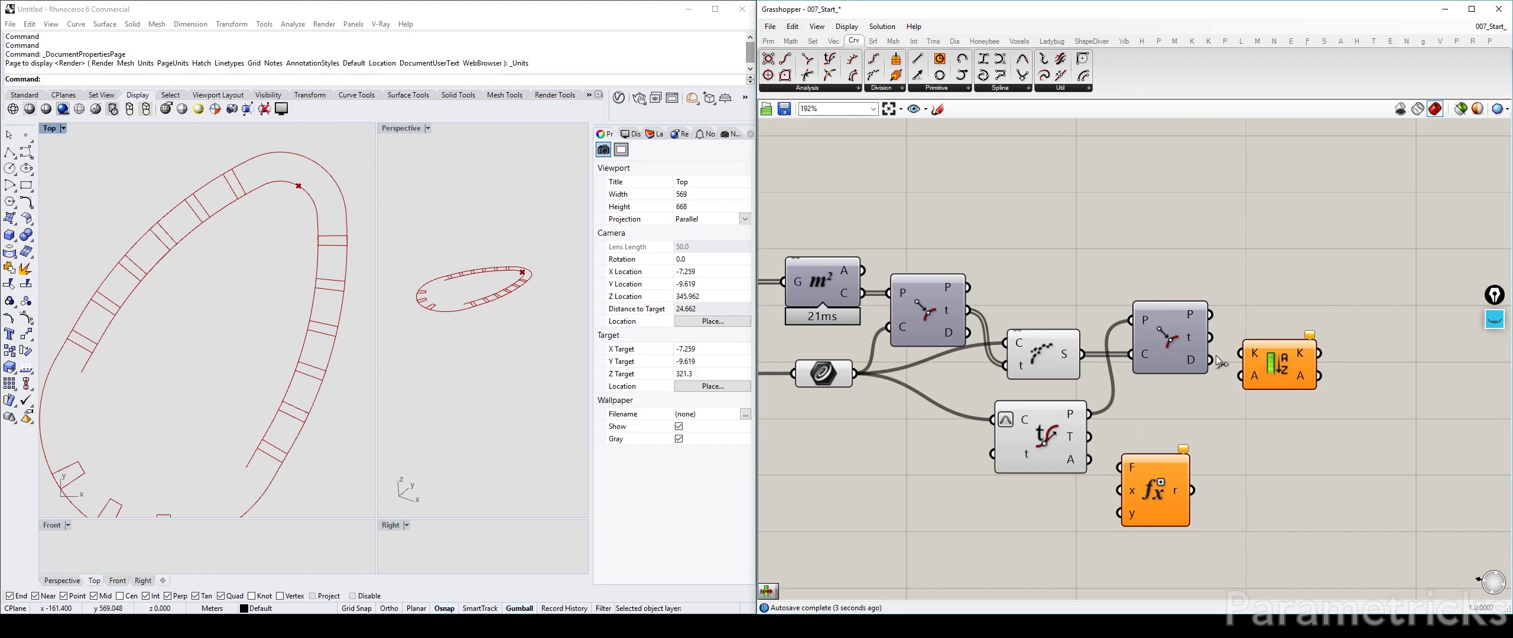
mouse_move(1191, 363)
click(1160, 494)
key(Delete)
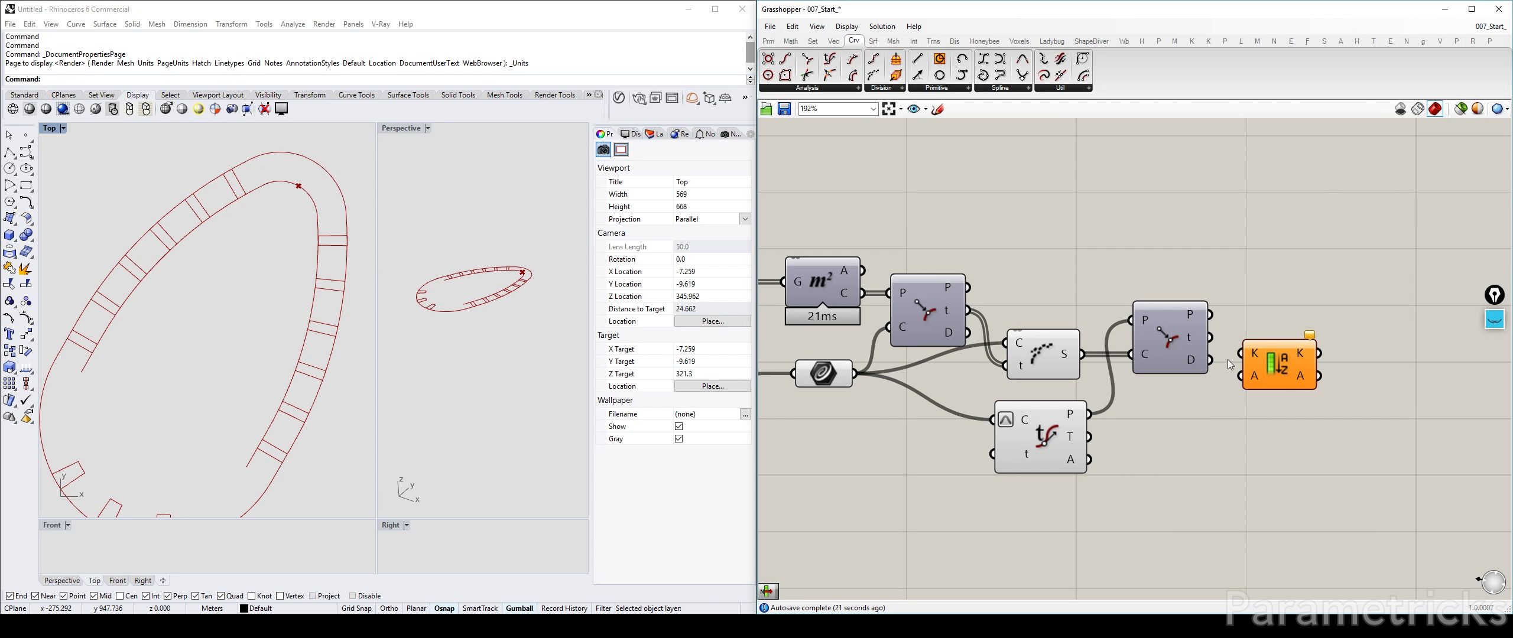
Connect the duplicated Curve Closest Point's distances to Sort List's K and the Shatter segments to A, and tidy both components
drag(1211, 362, 1082, 354)
drag(1171, 331, 1168, 308)
drag(1279, 374, 1274, 361)
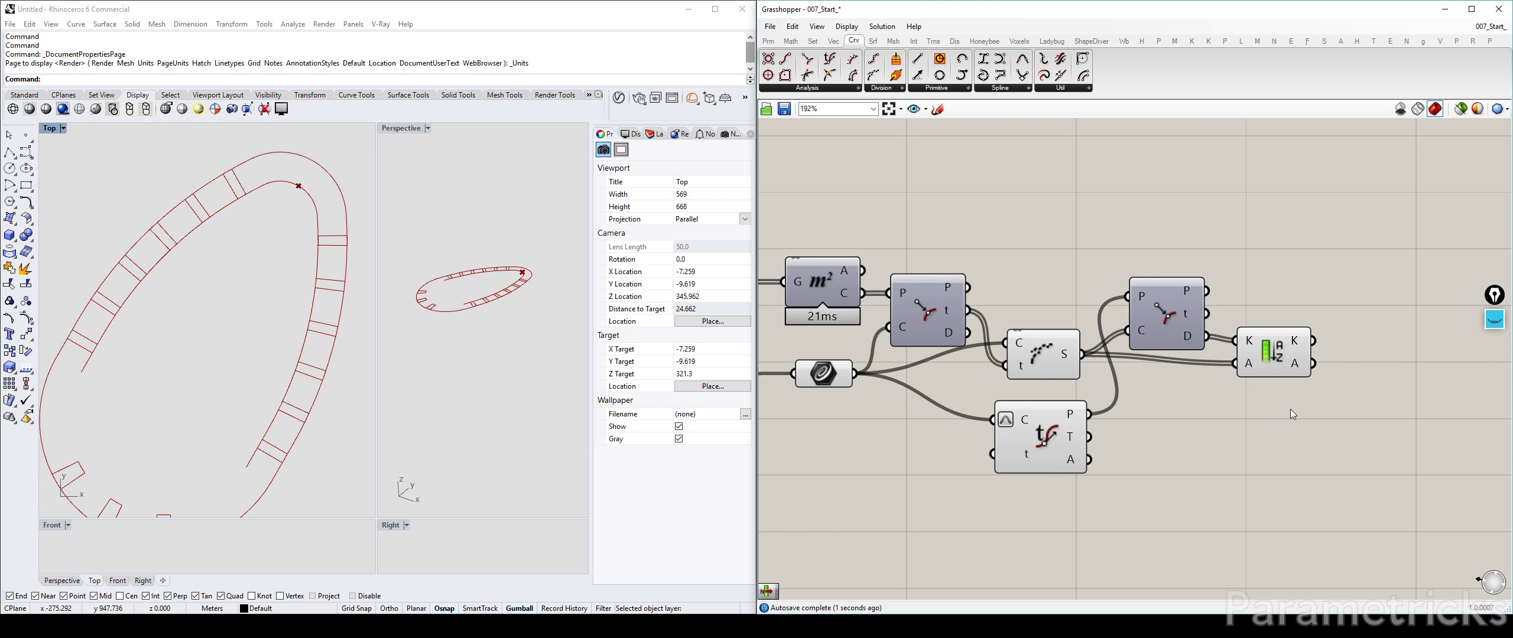
Add a List Item component after Sort List and connect the sorted A output to its list input
double_click(1291, 409)
text(item)
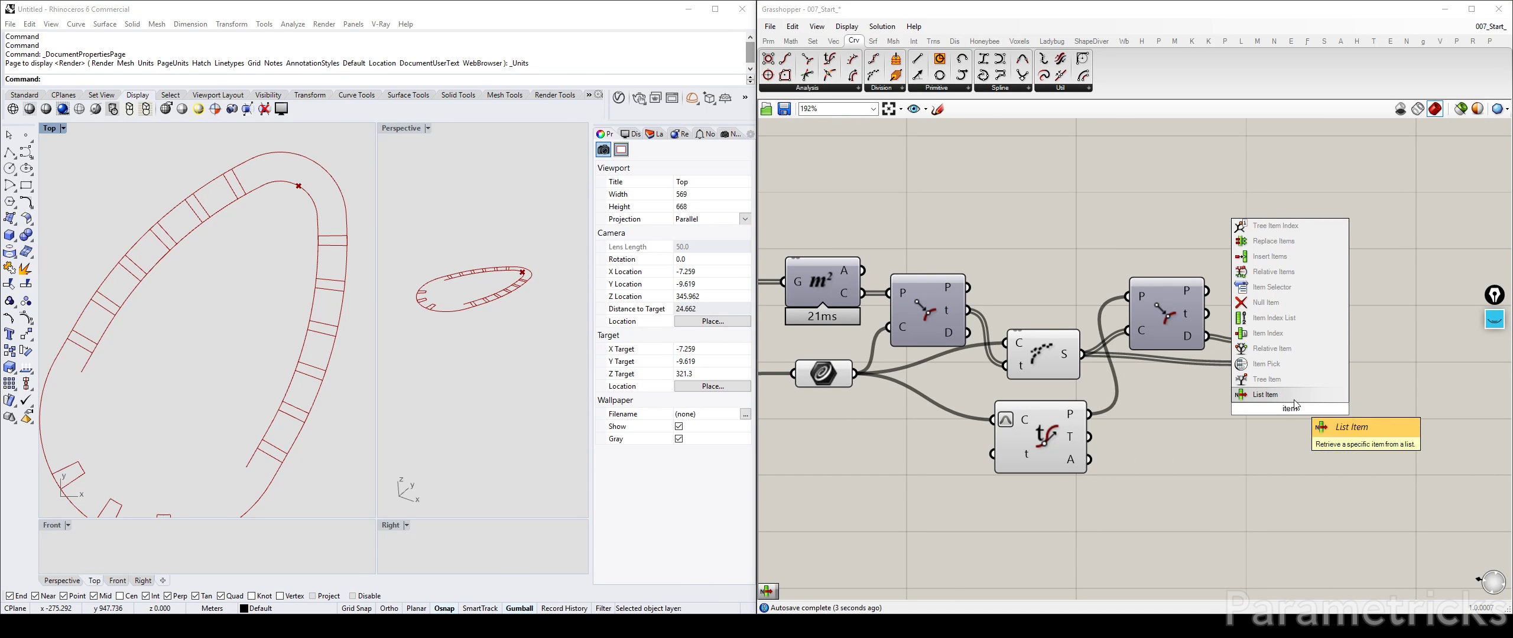
click(1301, 392)
drag(1312, 364, 1365, 370)
Hide Sort List's preview and select List Item to preview the segment nearest the curve's midpoint
click(1276, 356)
key(ctrl+q)
click(1386, 390)
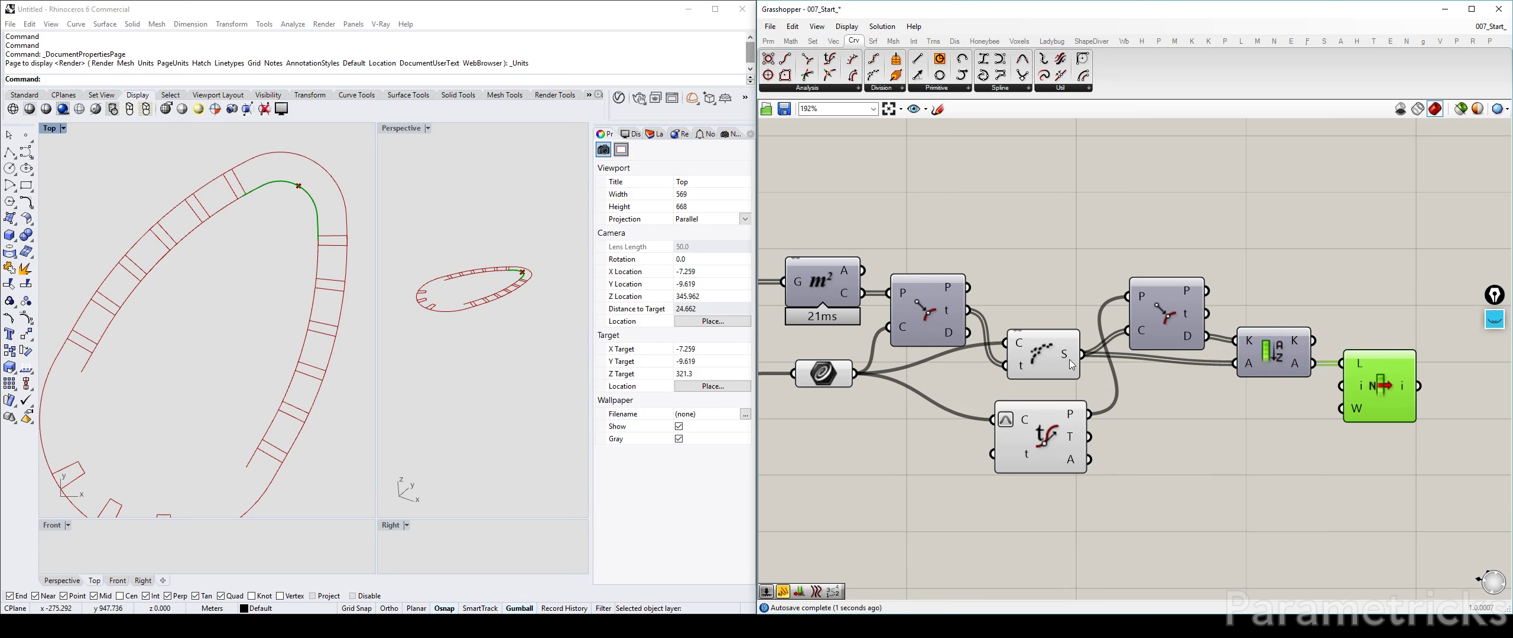
Hide the previews of Shatter and Evaluate Curve, and select List Item to check the isolated segment
click(1067, 364)
click(1035, 442)
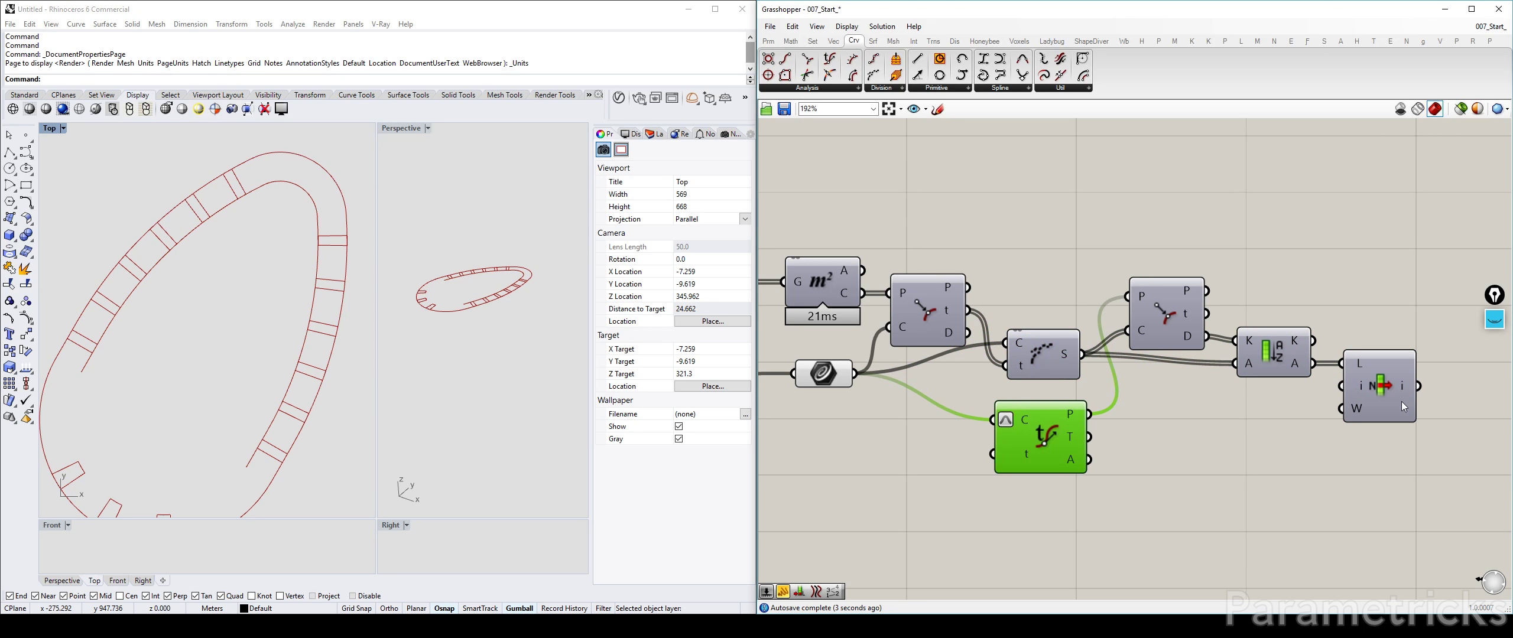
click(1404, 407)
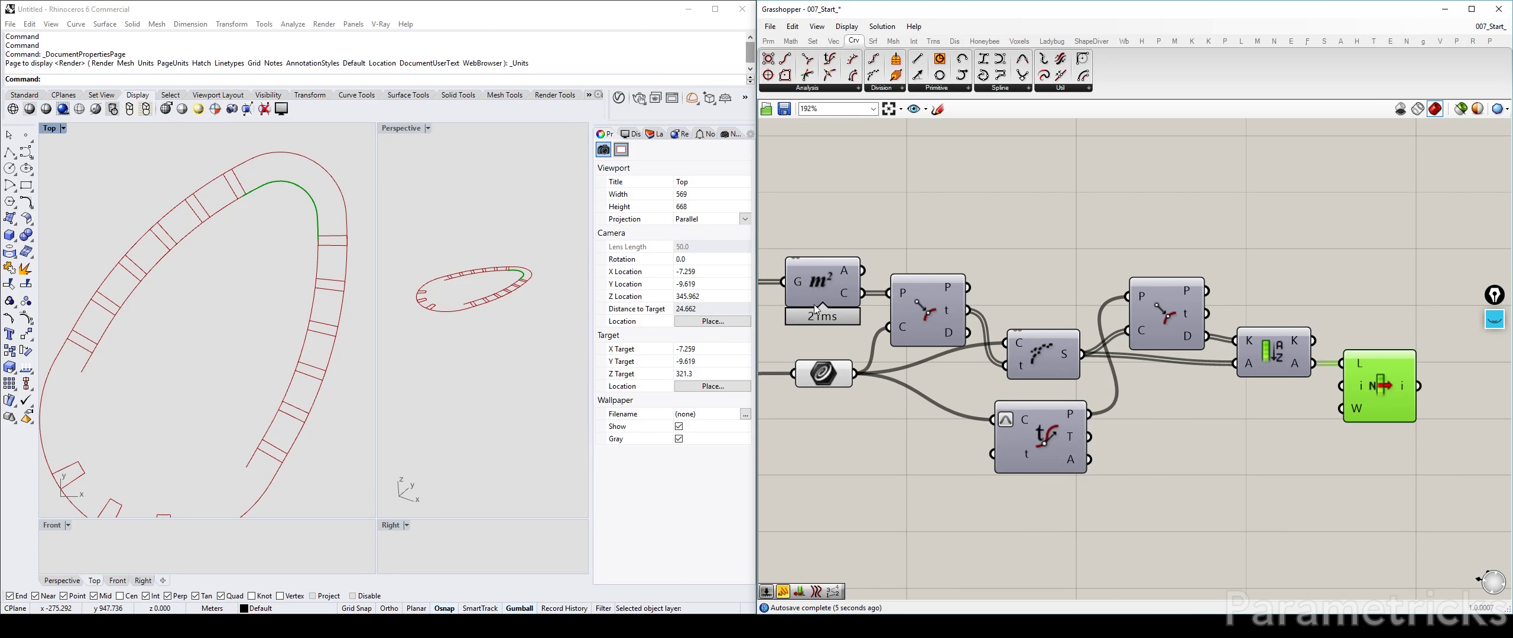
Rearrange Shatter, both Curve Closest Point components and Evaluate Curve into a compact layout, with Evaluate Curve directly below Shatter, and reselect List Item
drag(1040, 353, 1037, 284)
drag(929, 319, 919, 319)
drag(1143, 312, 1135, 300)
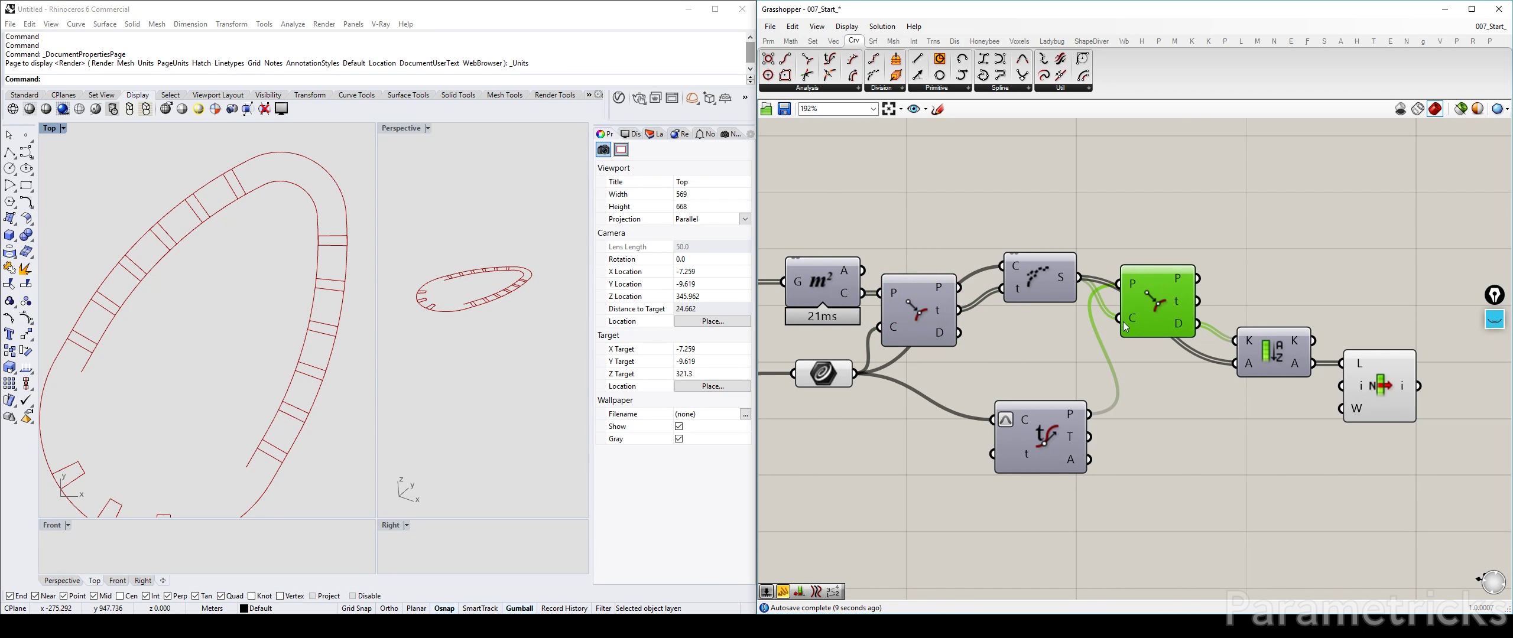
drag(1022, 458, 1016, 388)
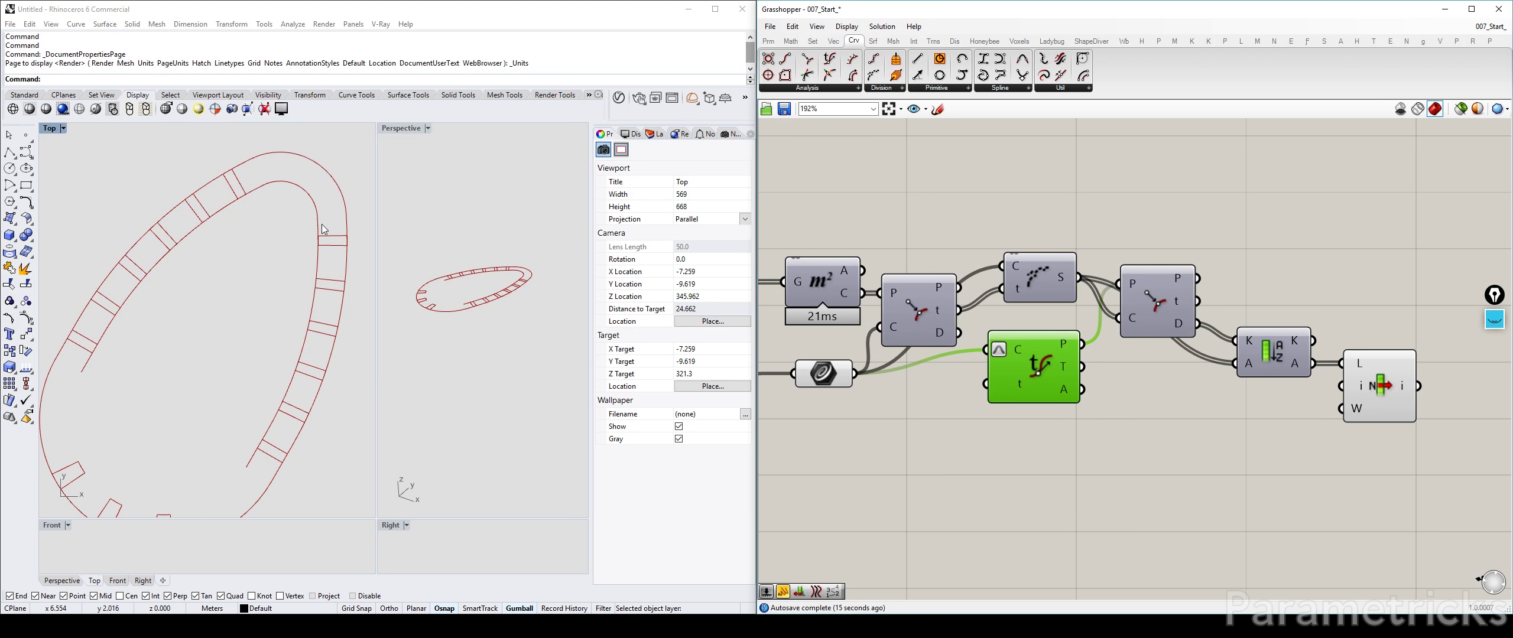
click(1381, 388)
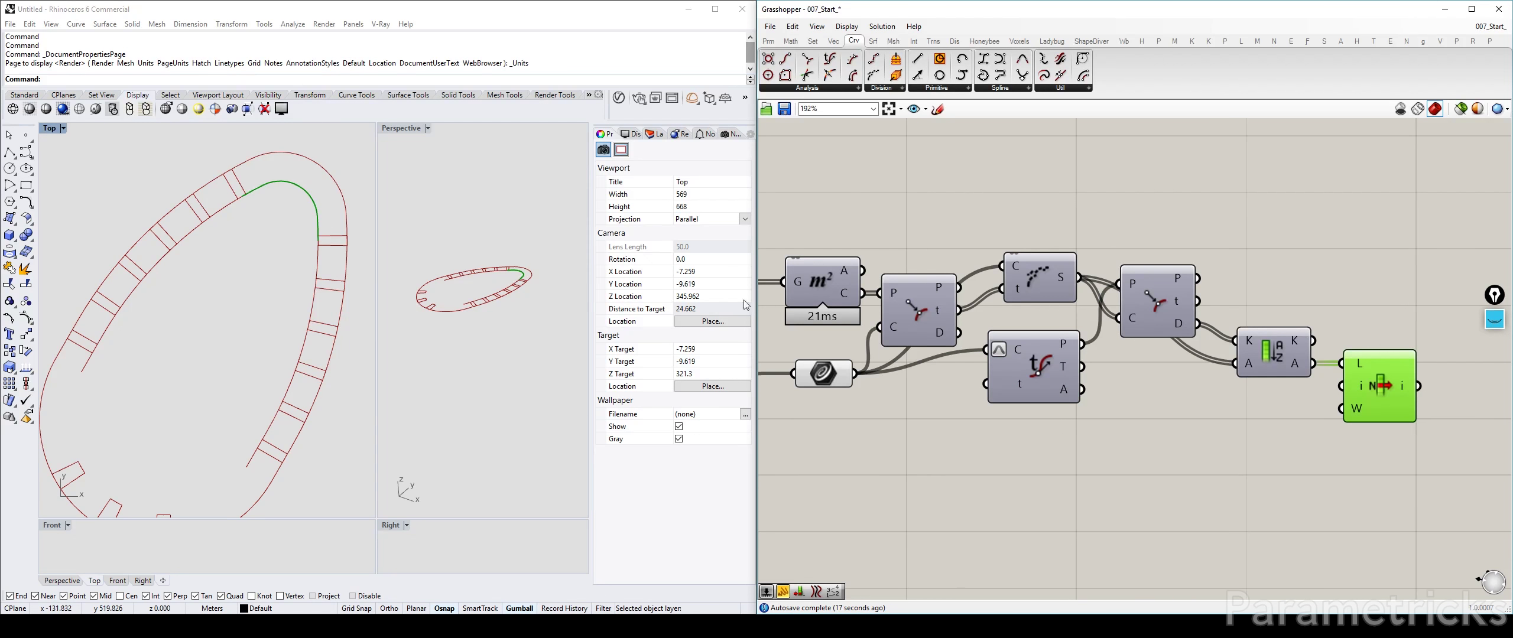
Add a curve Length component after List Item and connect the isolated segment to its curve input
scroll(1219, 332, down, 4)
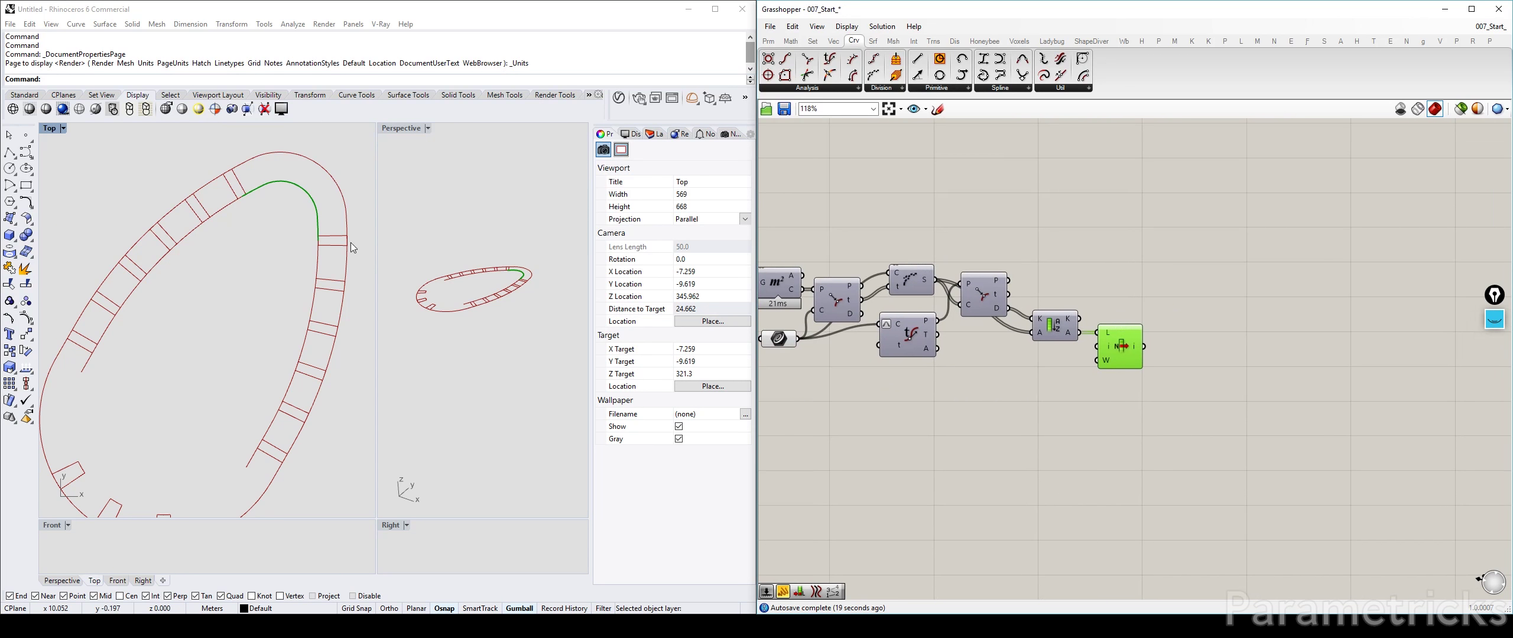
right_drag(1067, 313, 1159, 331)
double_click(1315, 333)
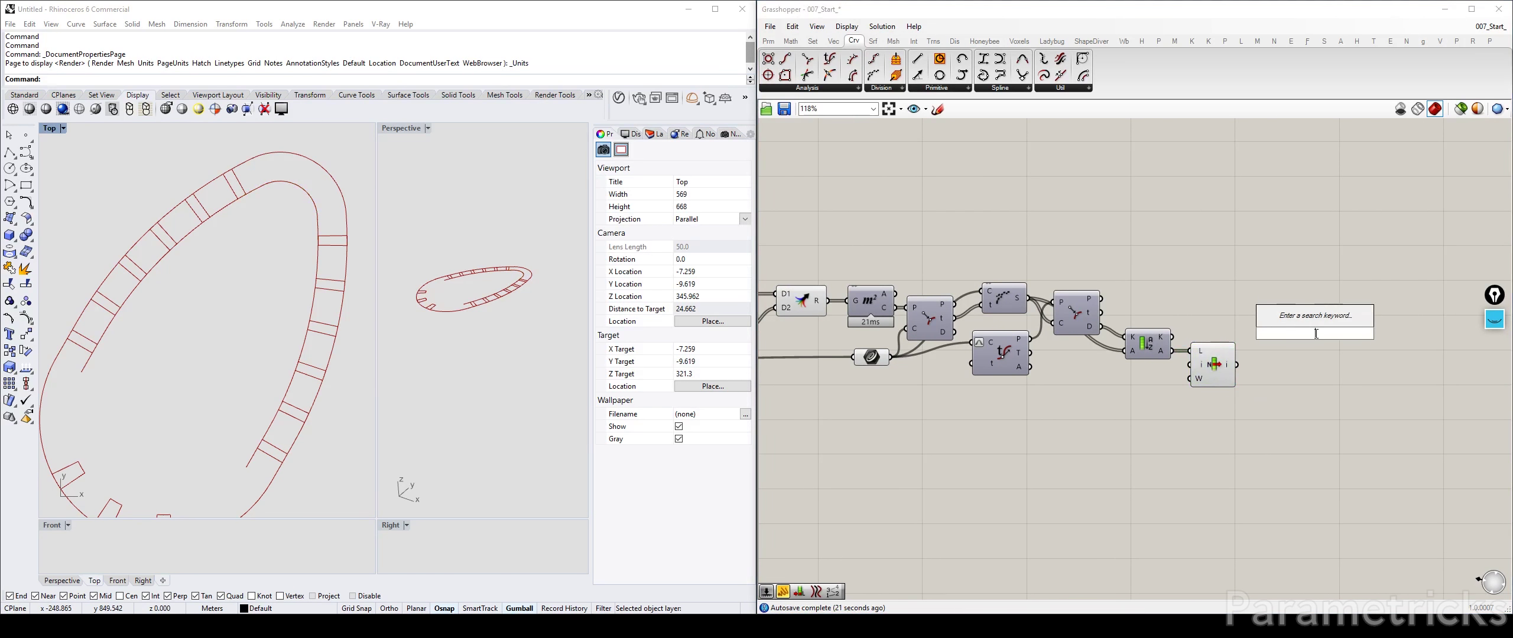
text(leng)
key(Up)
key(Up)
key(Up)
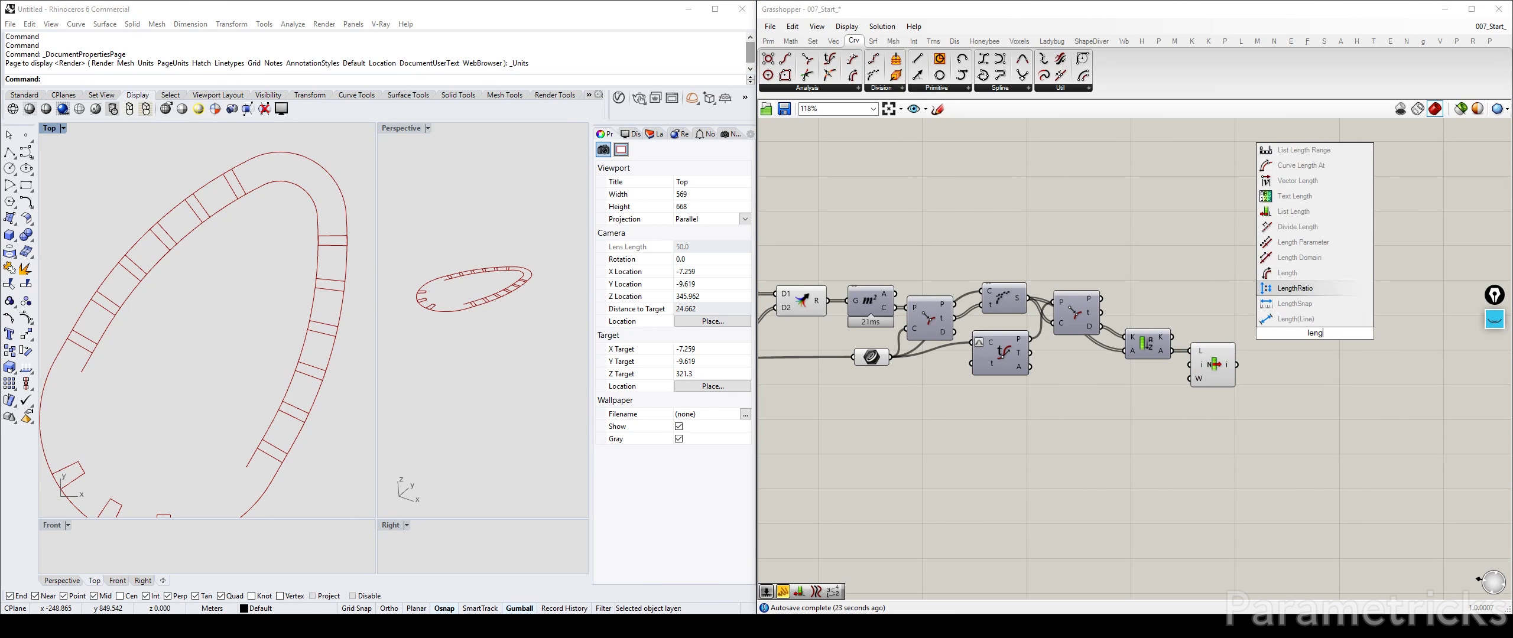
key(Return)
scroll(1246, 361, up, 4)
drag(1182, 395, 1258, 395)
right_drag(1366, 445, 1212, 383)
Add a Panel after the Length component and connect the length output to it
double_click(1212, 387)
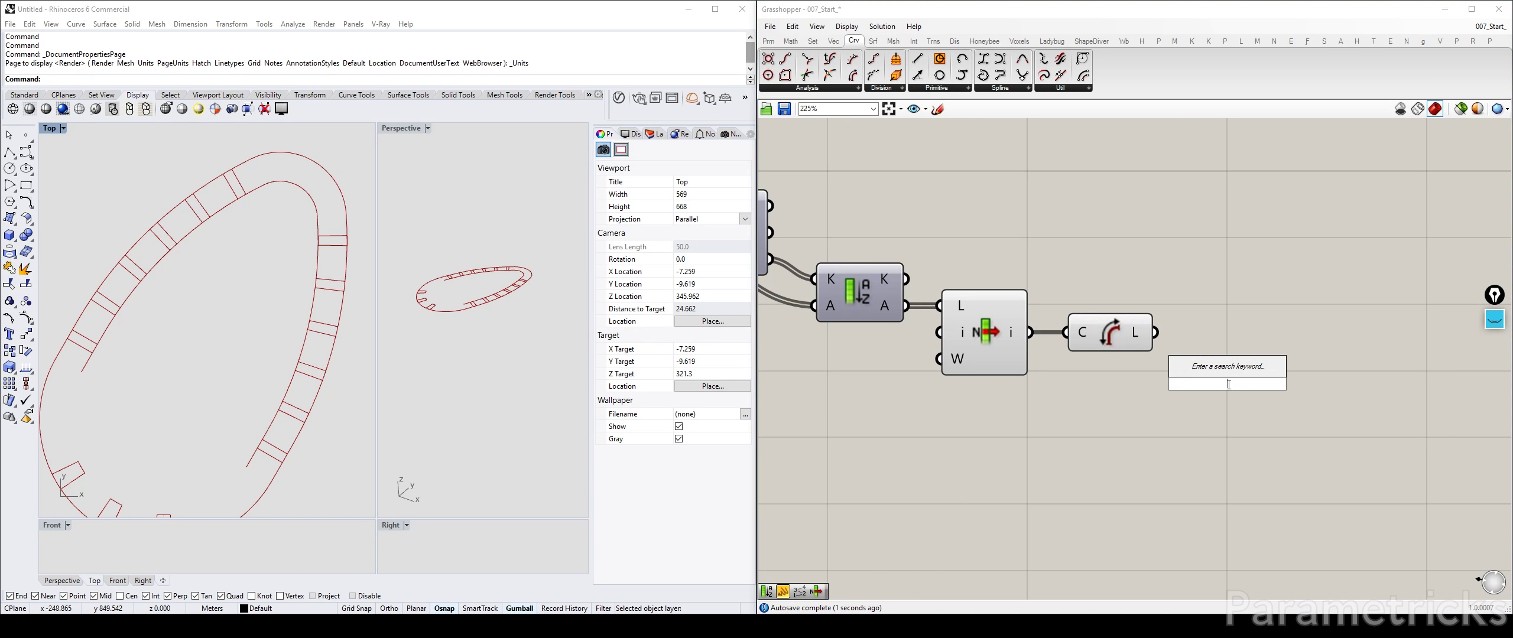
text(panel)
key(Return)
drag(1156, 332, 1240, 356)
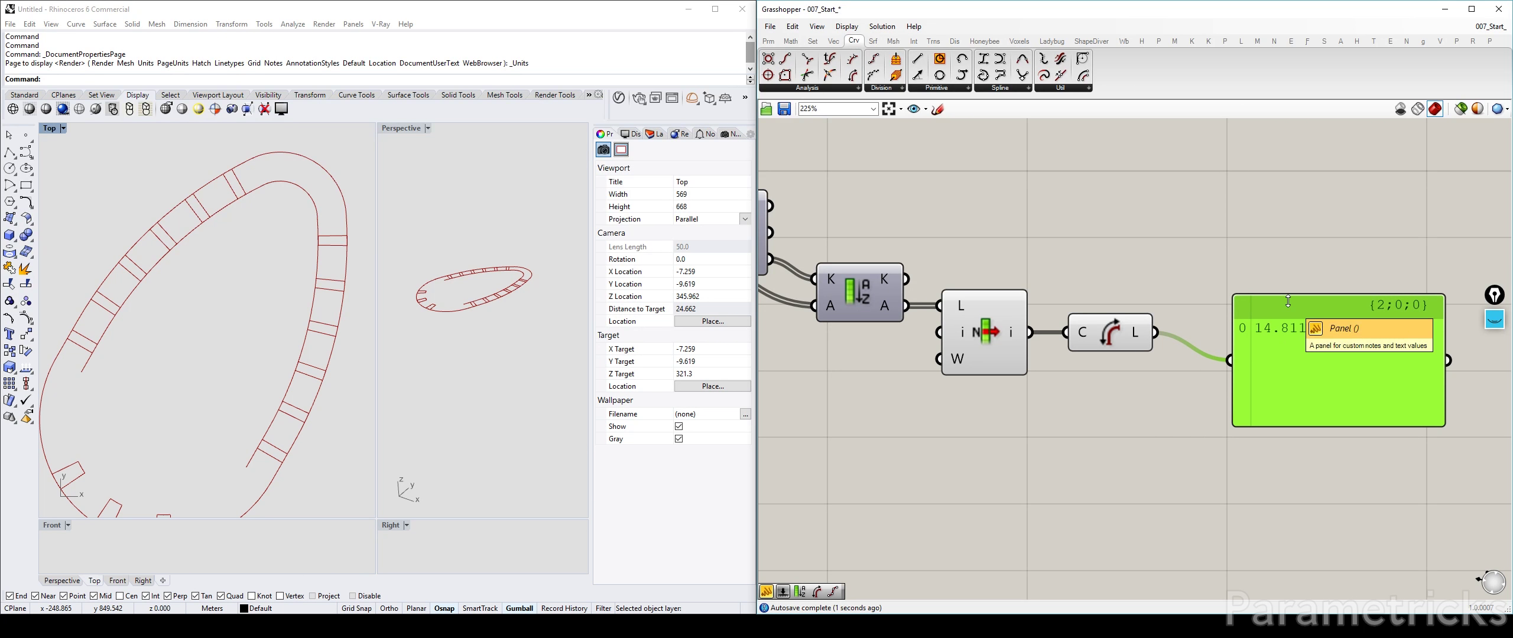
Hide the column rectangles' preview and turn on the preview of the first Curve Closest Point component
scroll(1218, 298, down, 4)
right_drag(795, 266, 1121, 289)
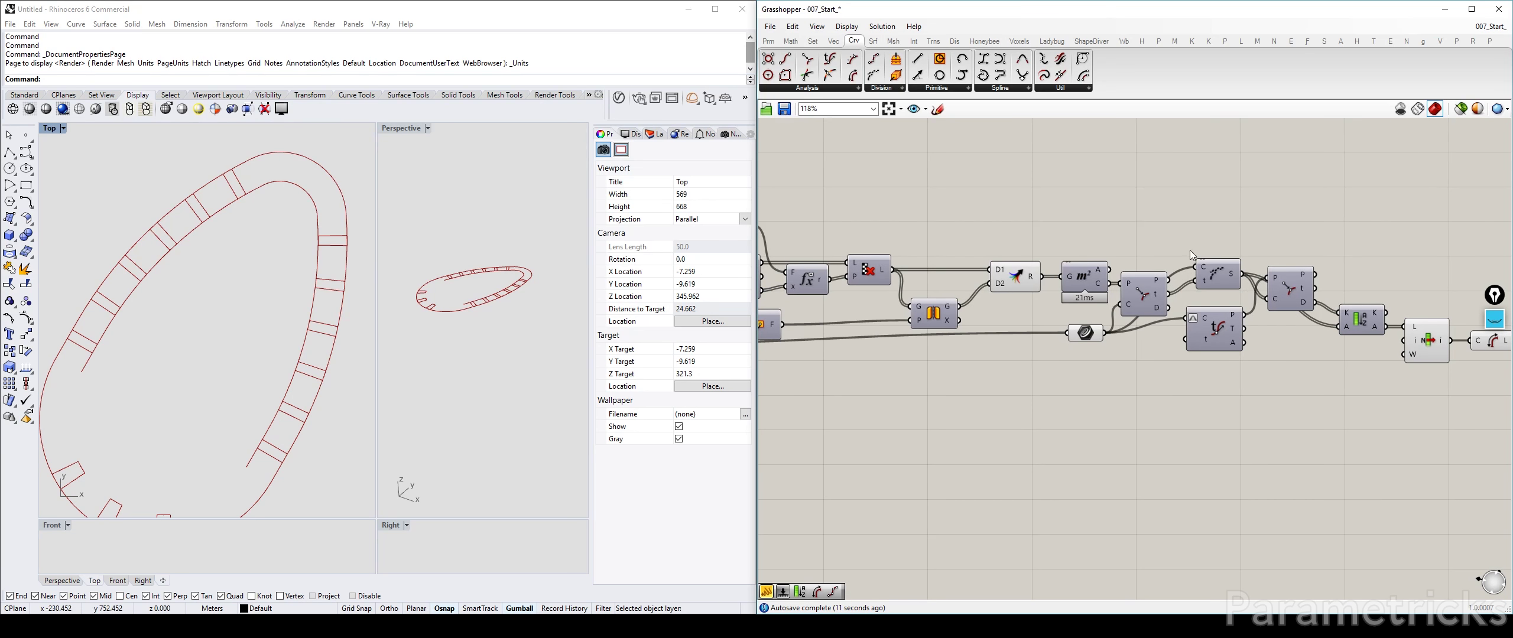
click(1023, 282)
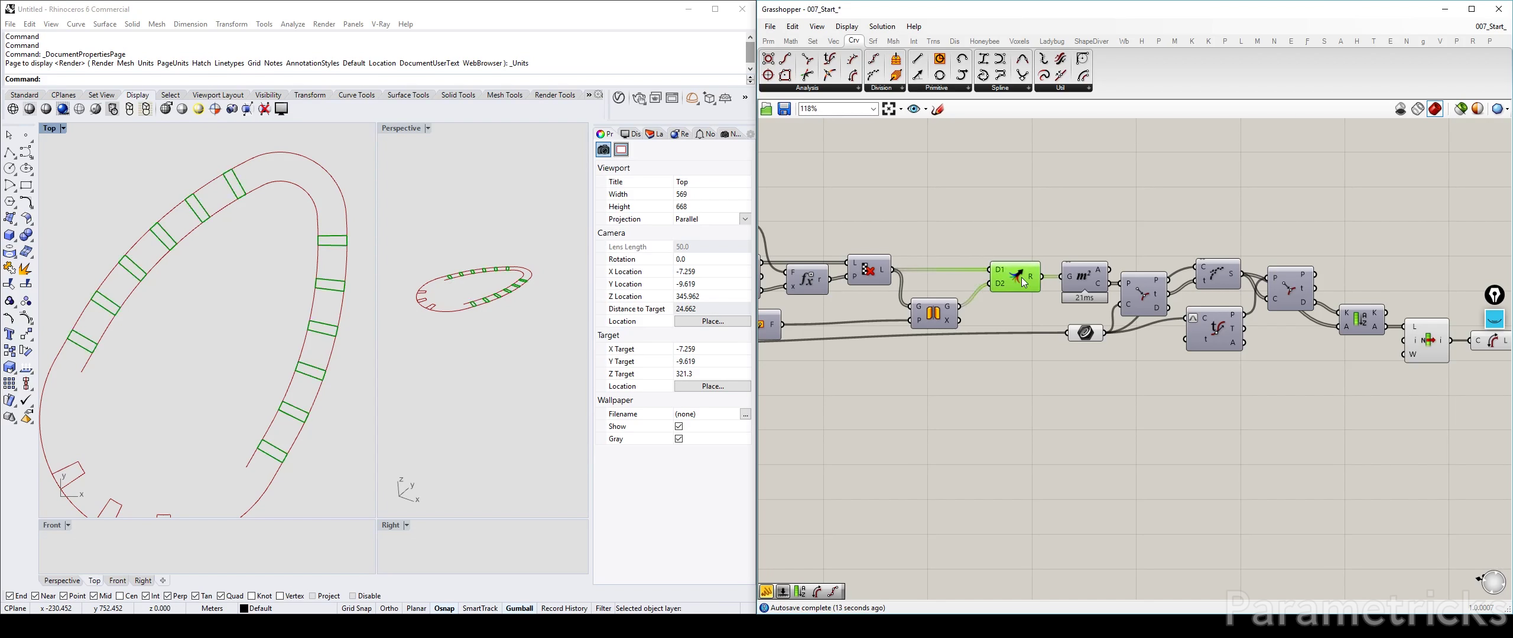
click(1064, 224)
click(1084, 277)
key(ctrl+q)
click(1099, 204)
right_drag(1161, 200, 1000, 207)
click(917, 283)
key(ctrl+q)
click(849, 281)
key(ctrl+q)
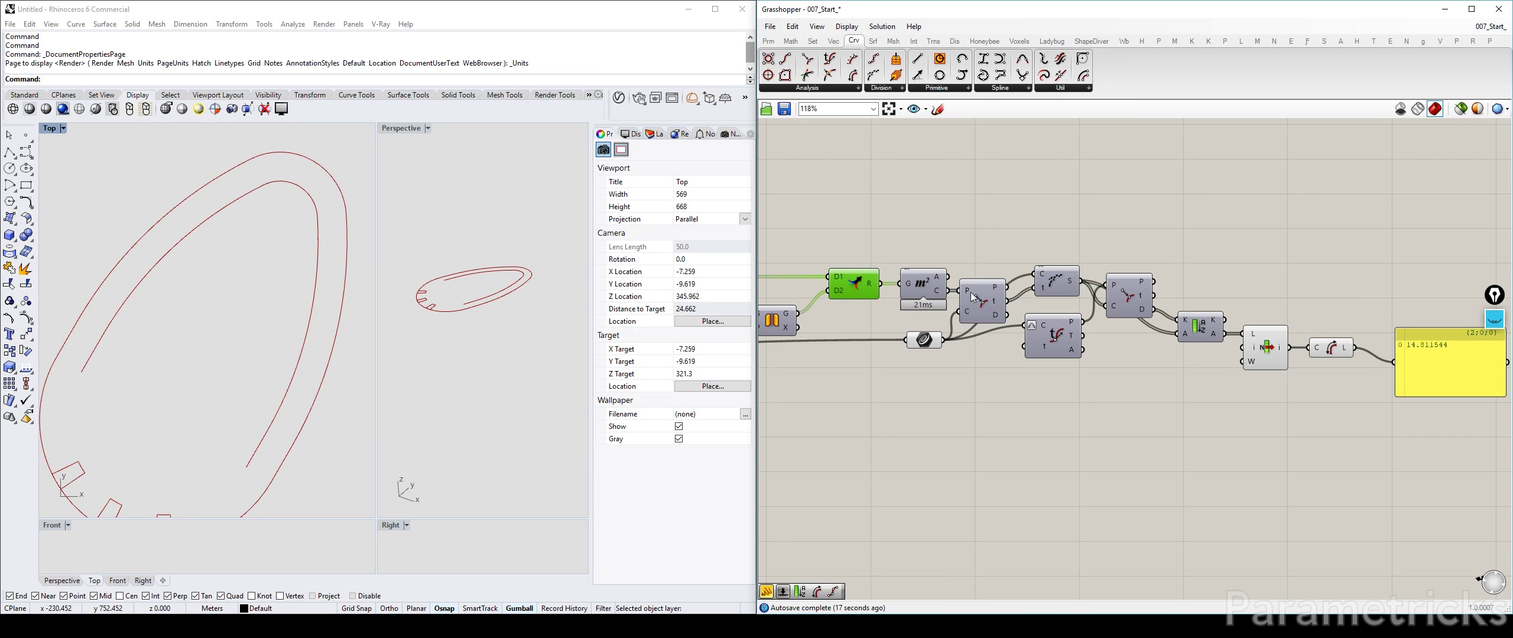
click(978, 298)
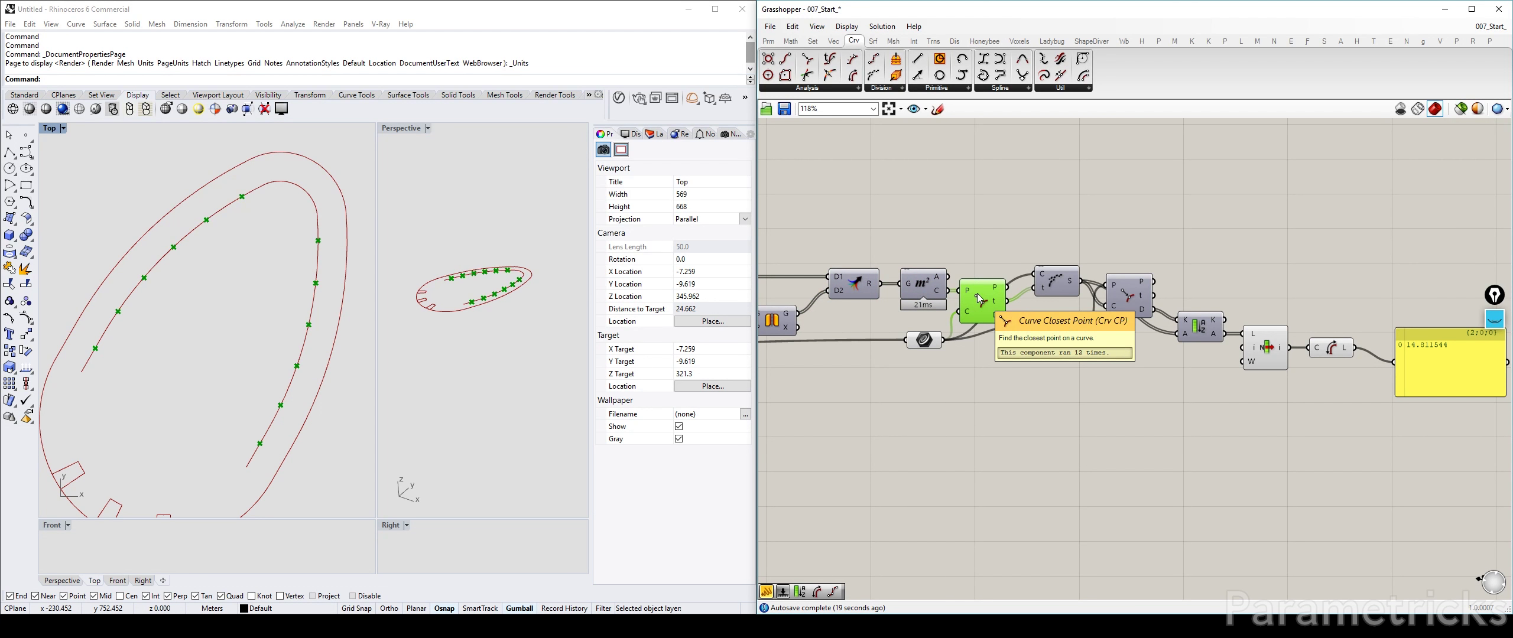
mouse_move(999, 289)
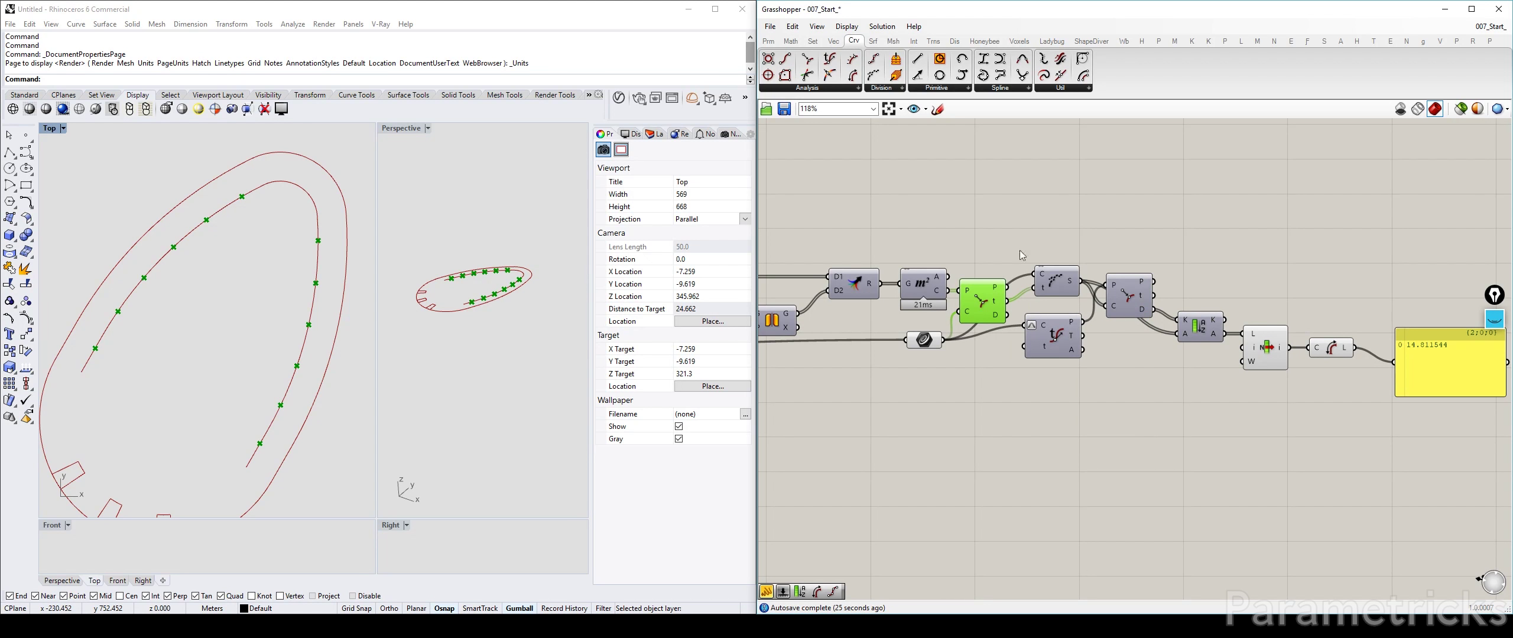
right_drag(1132, 189, 1037, 196)
double_click(1037, 196)
text(i)
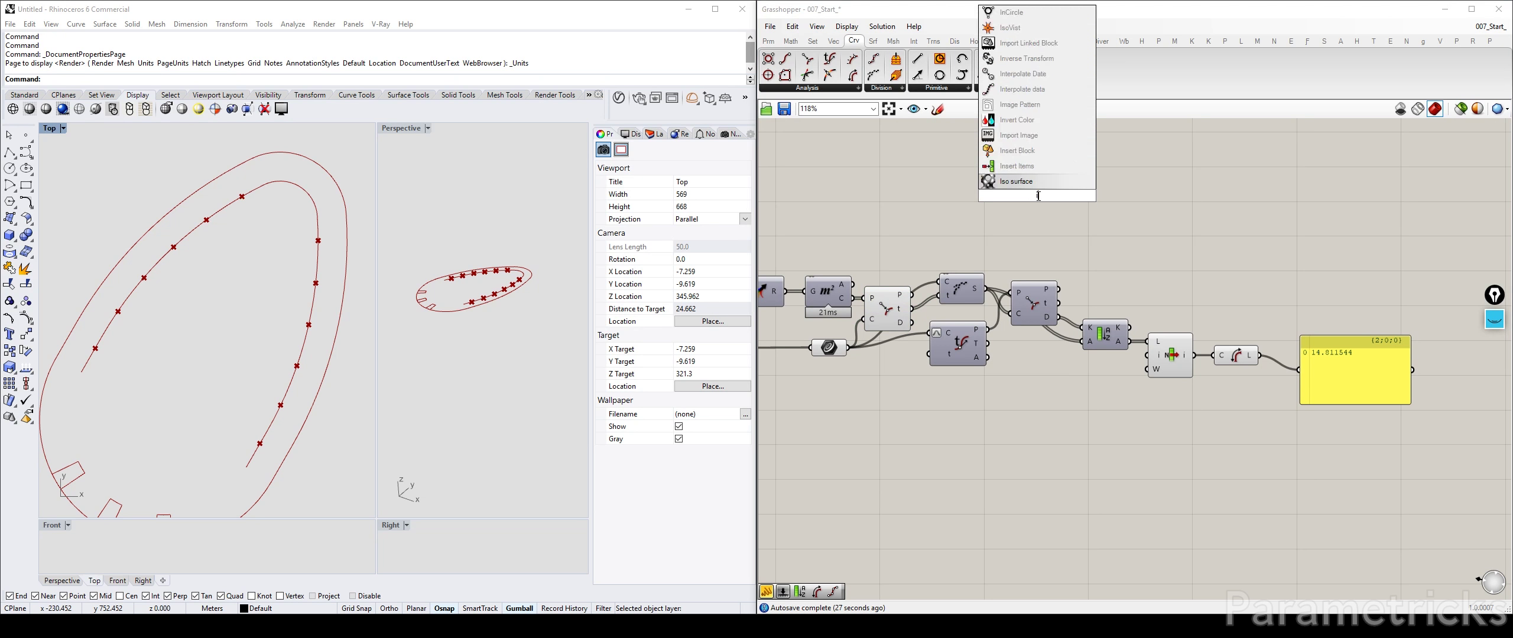
text(tem)
Add a Point List component above Shatter and connect the first Curve Closest Point's points to its P input
double_click(929, 203)
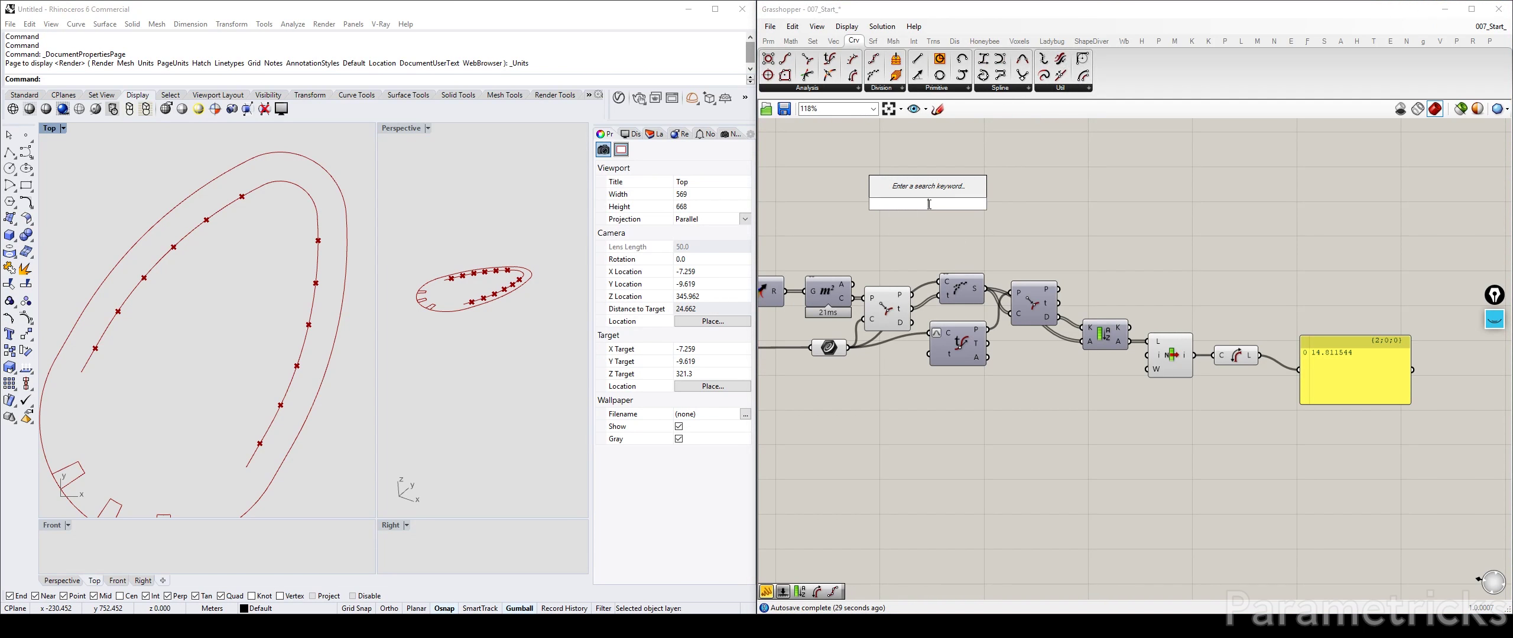
text(point lis)
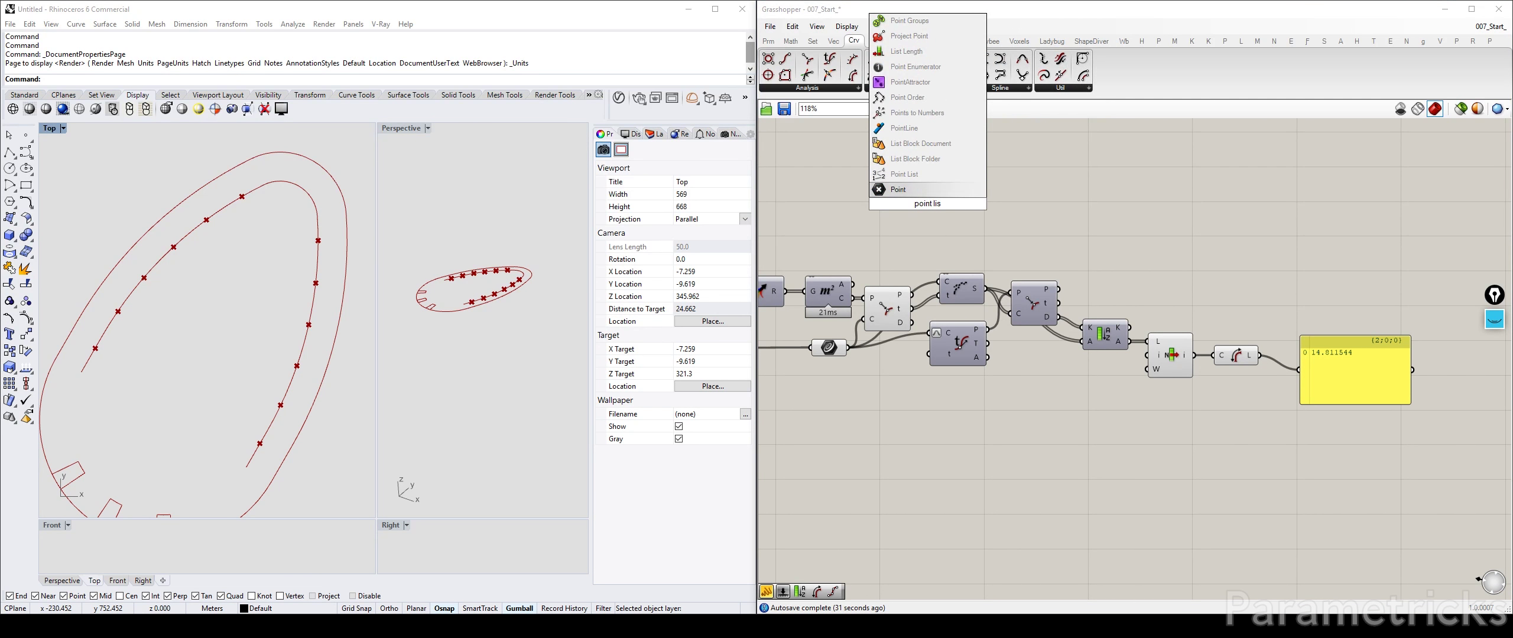
text(t)
key(Return)
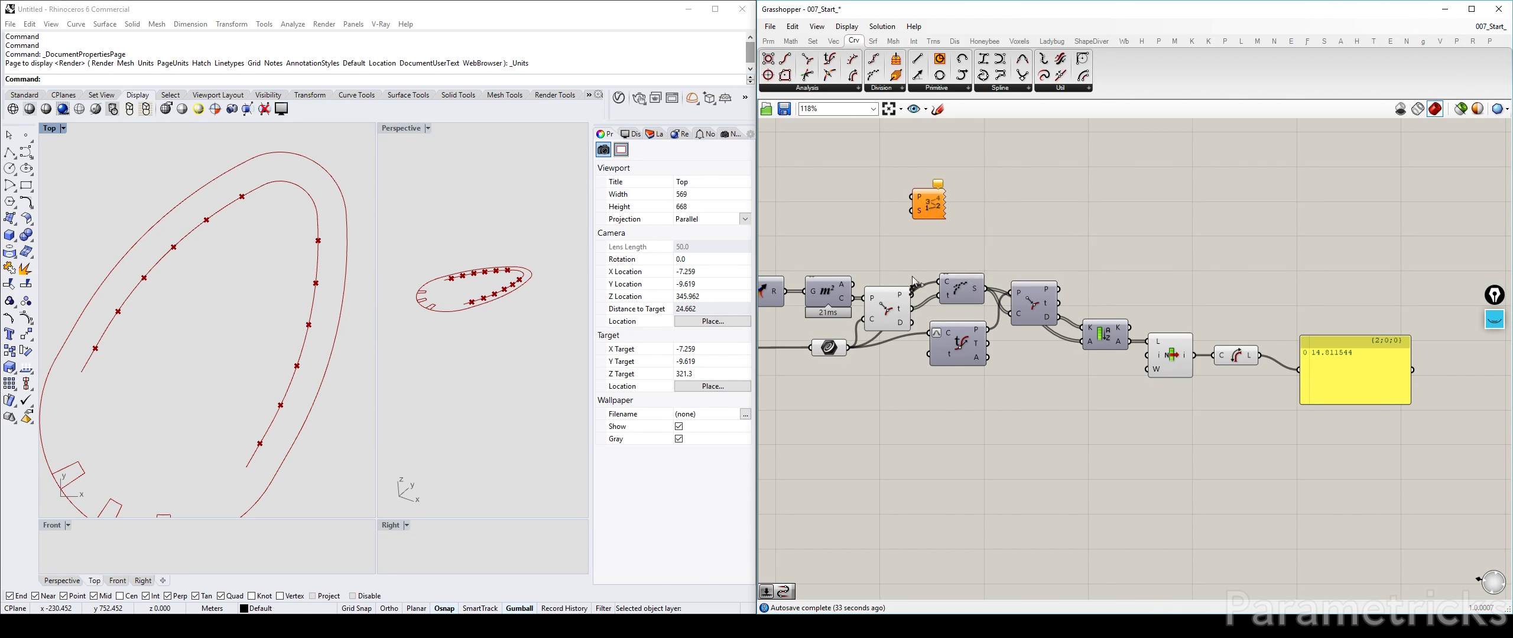
drag(911, 293, 945, 208)
Add a number slider for Point List's size input and set it to 2.4 to enlarge the index labels
double_click(839, 188)
text(1.1)
key(Return)
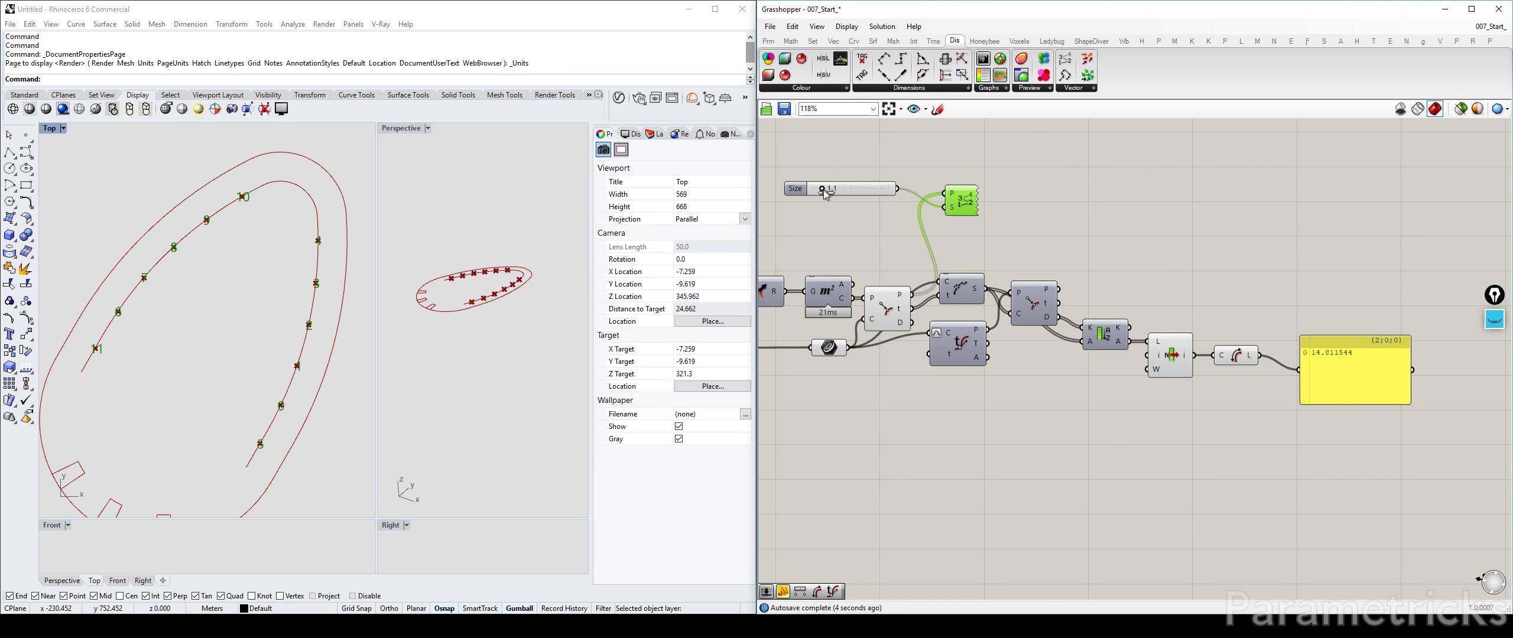
drag(822, 189, 835, 190)
click(994, 180)
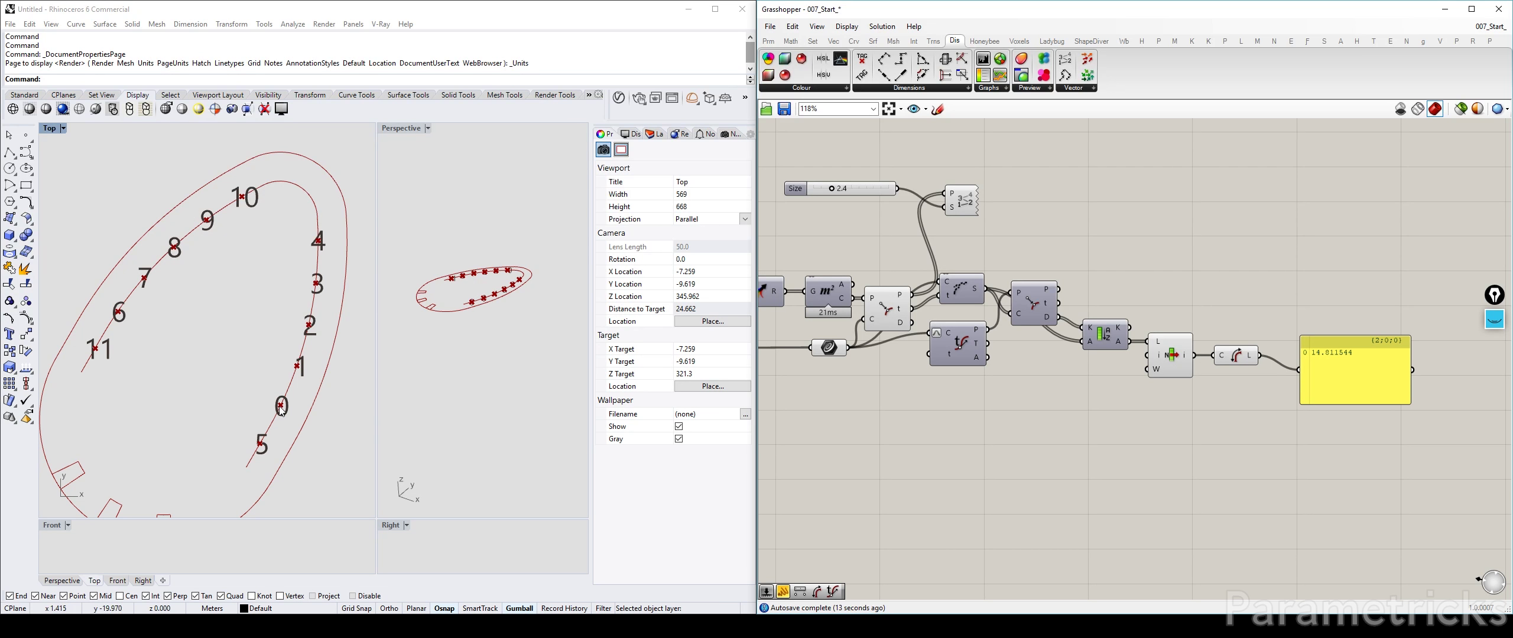
Add a second List Item, connect the first Curve Closest Point's points to its L input, and flatten that input
double_click(1054, 253)
text(list item)
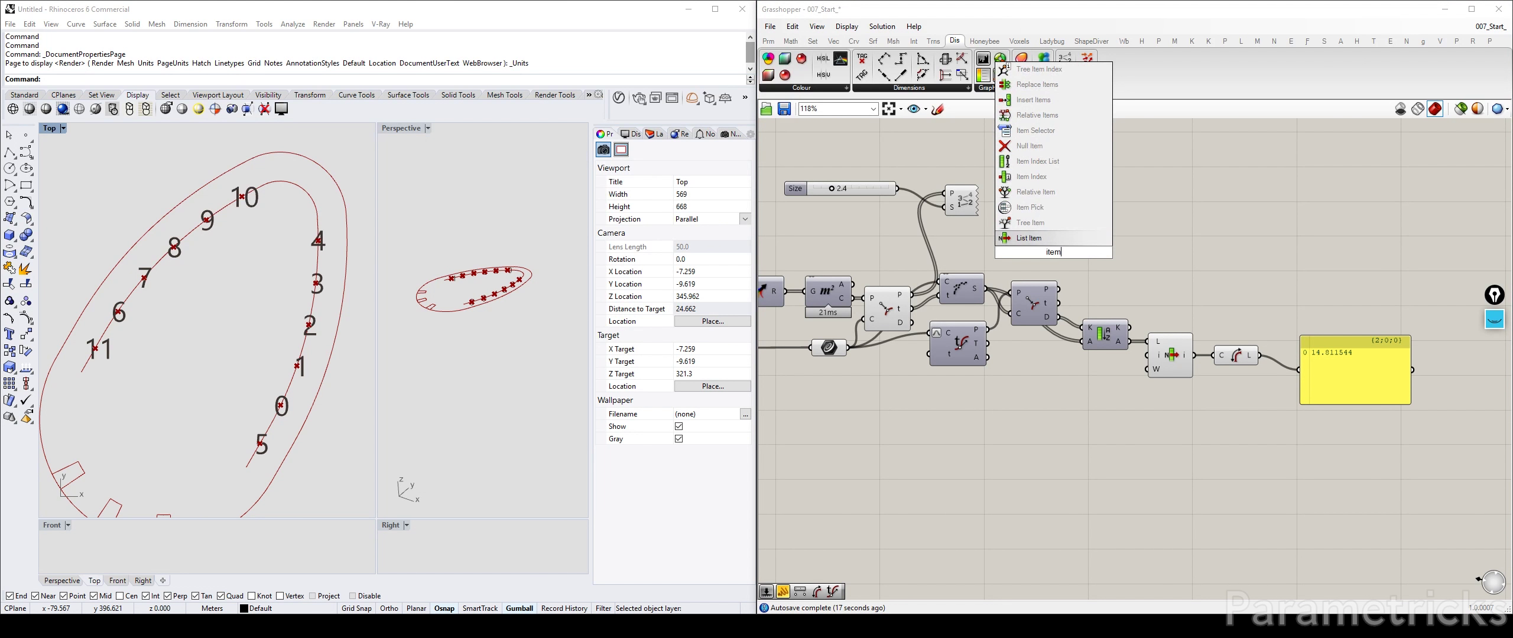
key(Return)
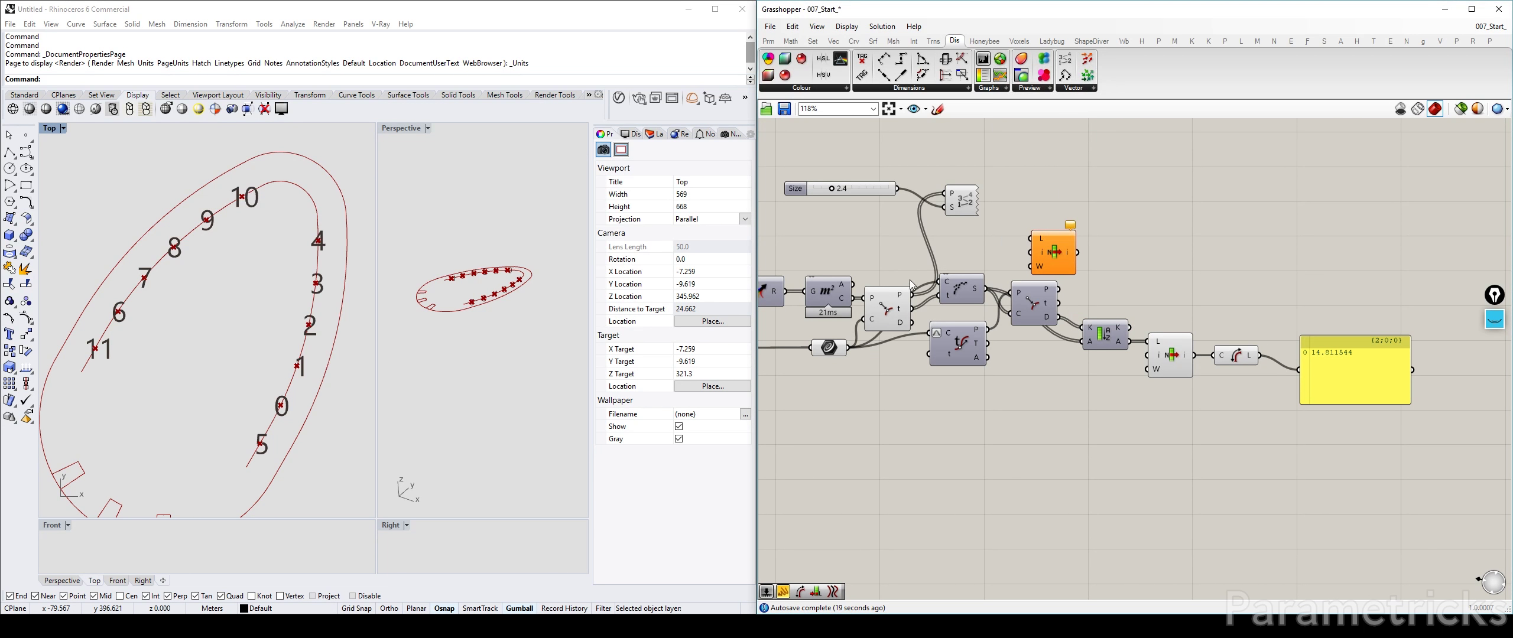
drag(911, 294, 1061, 219)
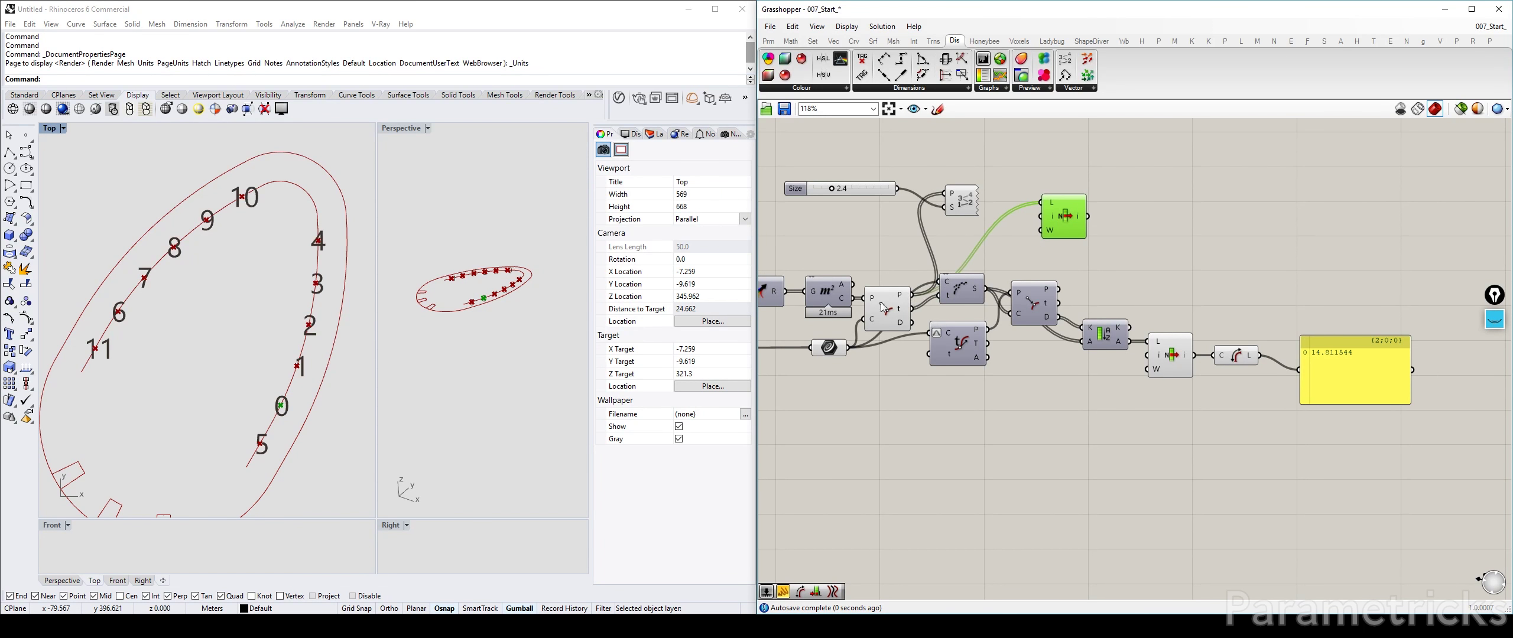
right_click(1052, 203)
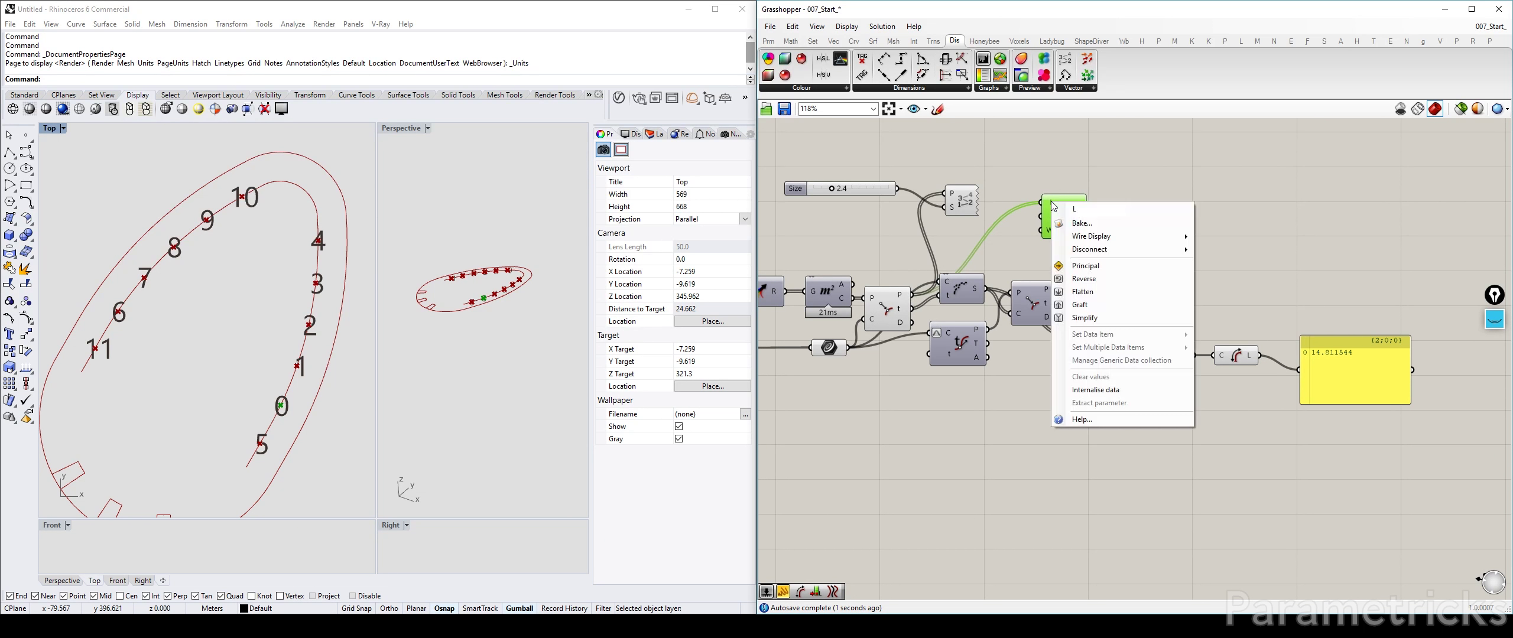
click(1109, 292)
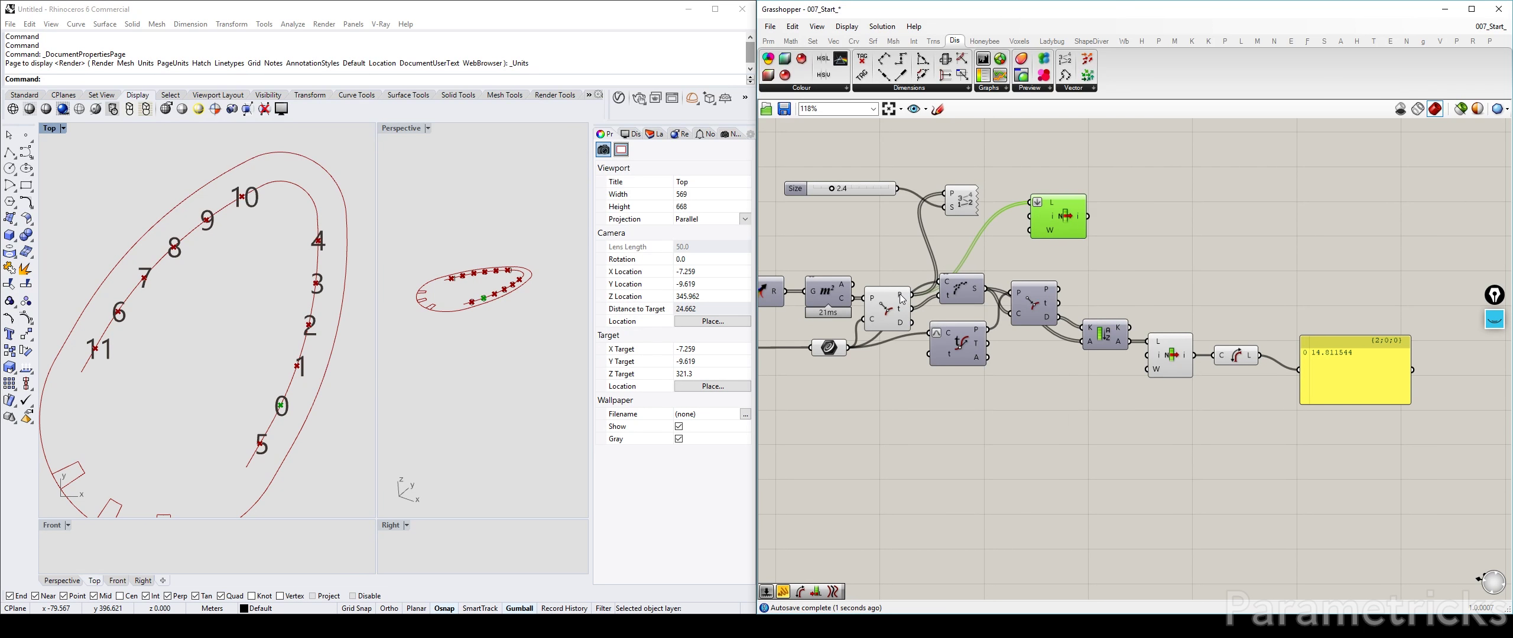
Add a +1 output to the new List Item component
mouse_move(901, 298)
scroll(1066, 241, up, 4)
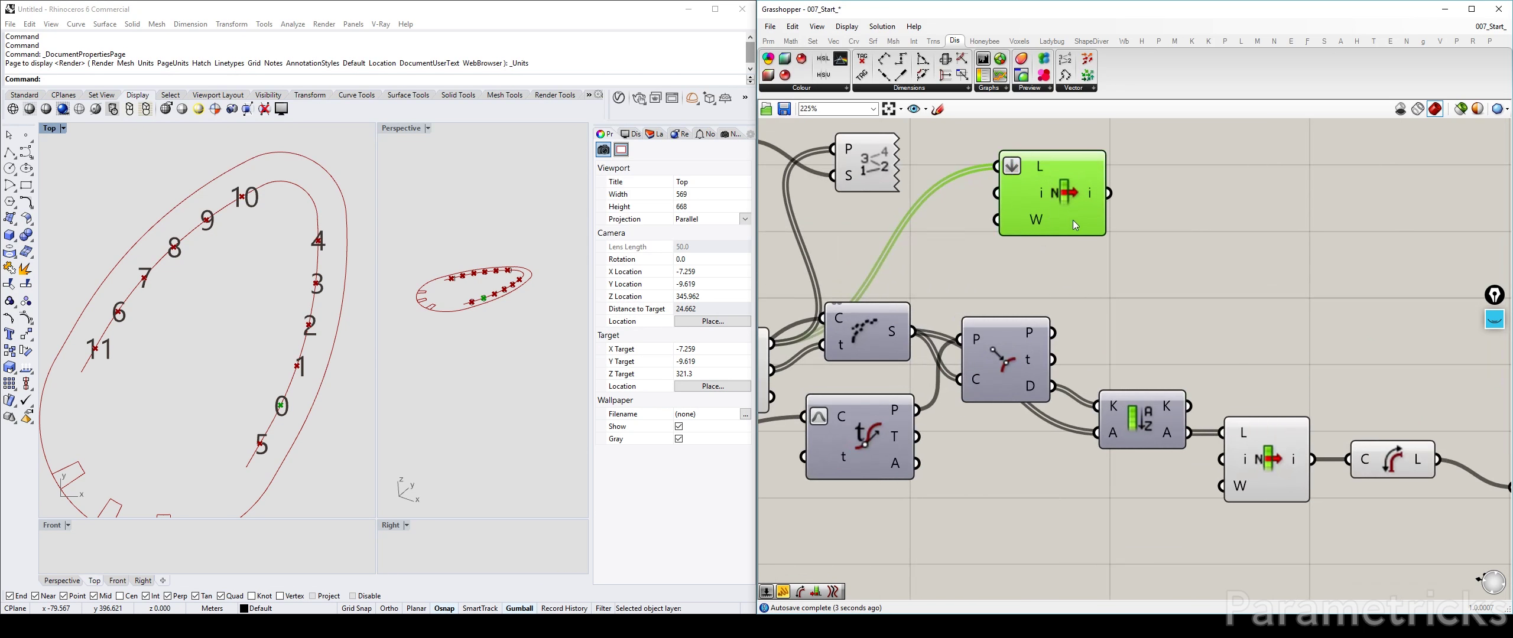
scroll(1062, 209, up, 2)
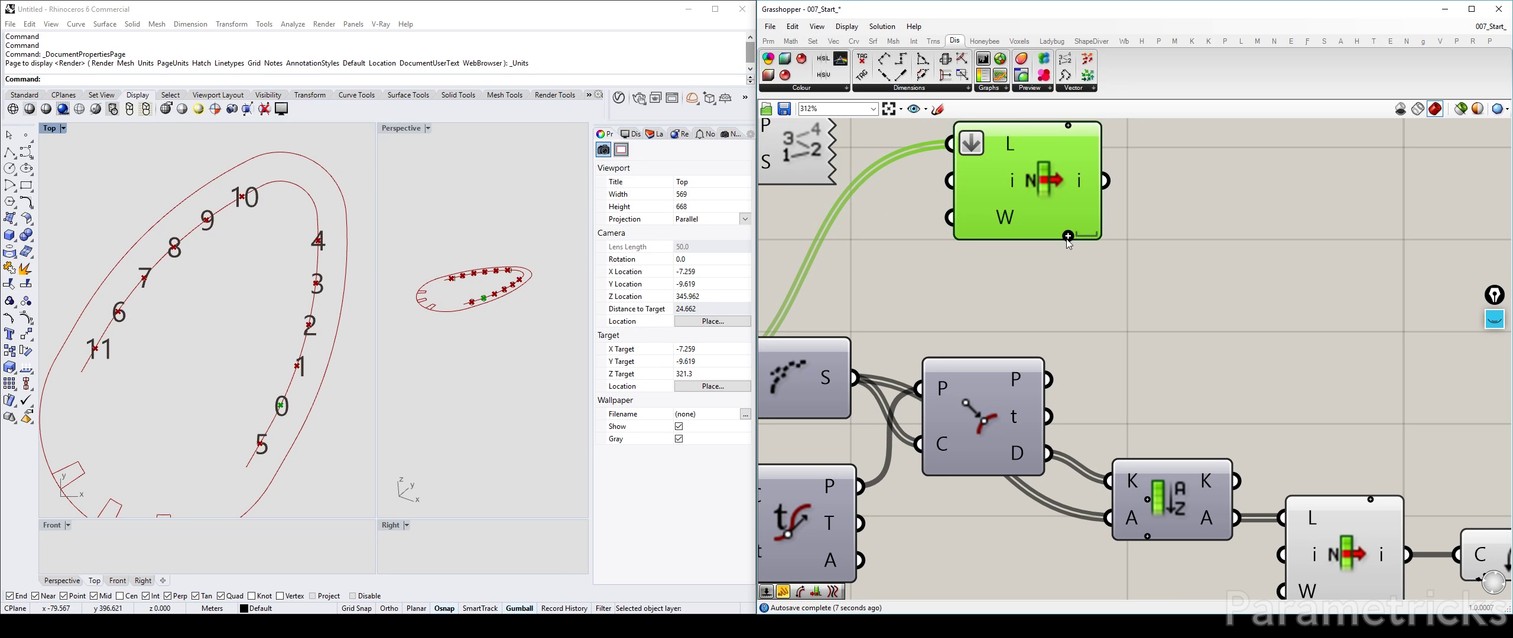
right_drag(1227, 254, 1143, 327)
Add a Distance component and connect List Item's i output to A and its +1 output to B
double_click(1182, 265)
text(d)
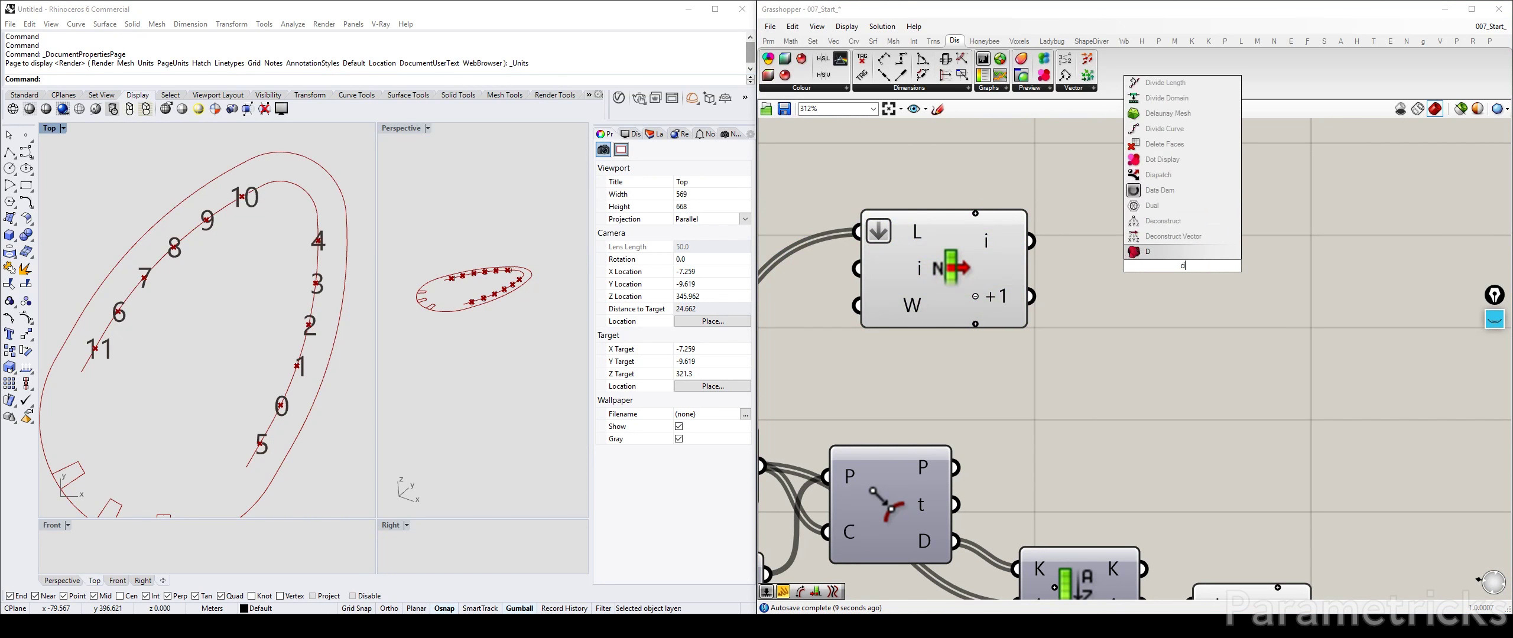
text(is)
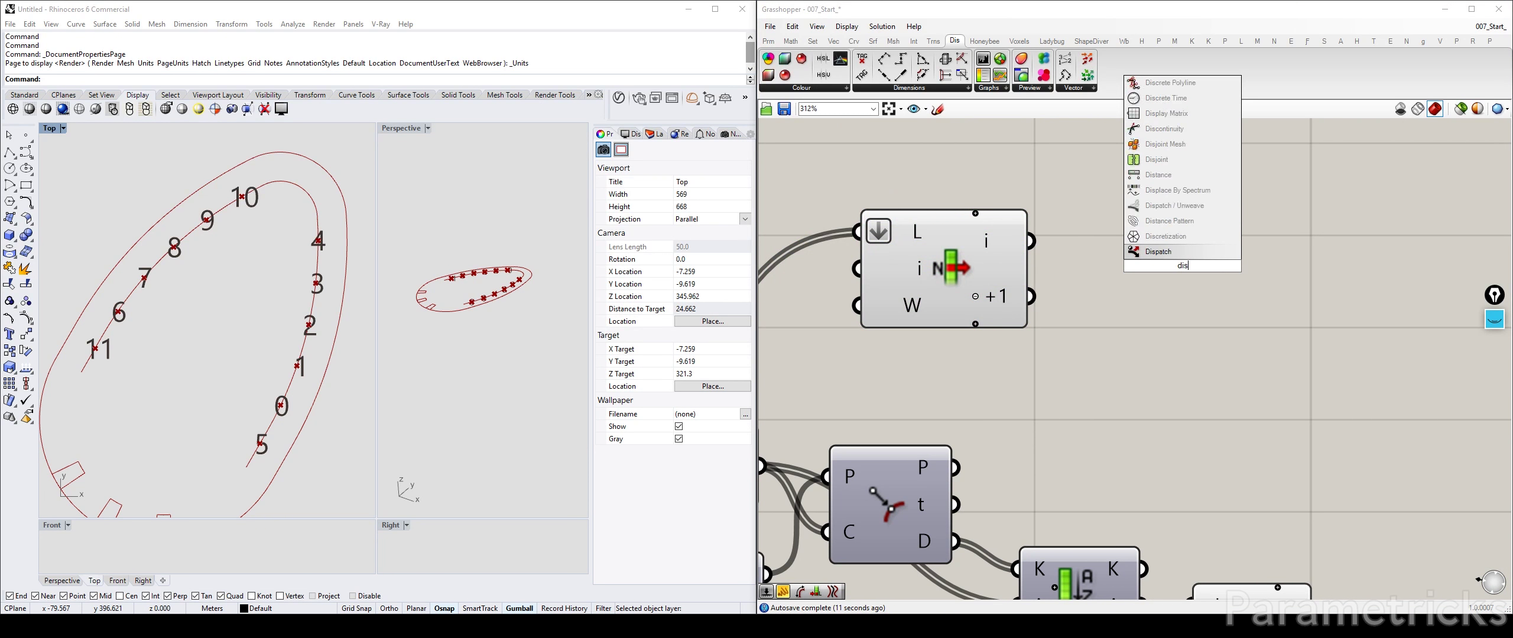
click(1183, 176)
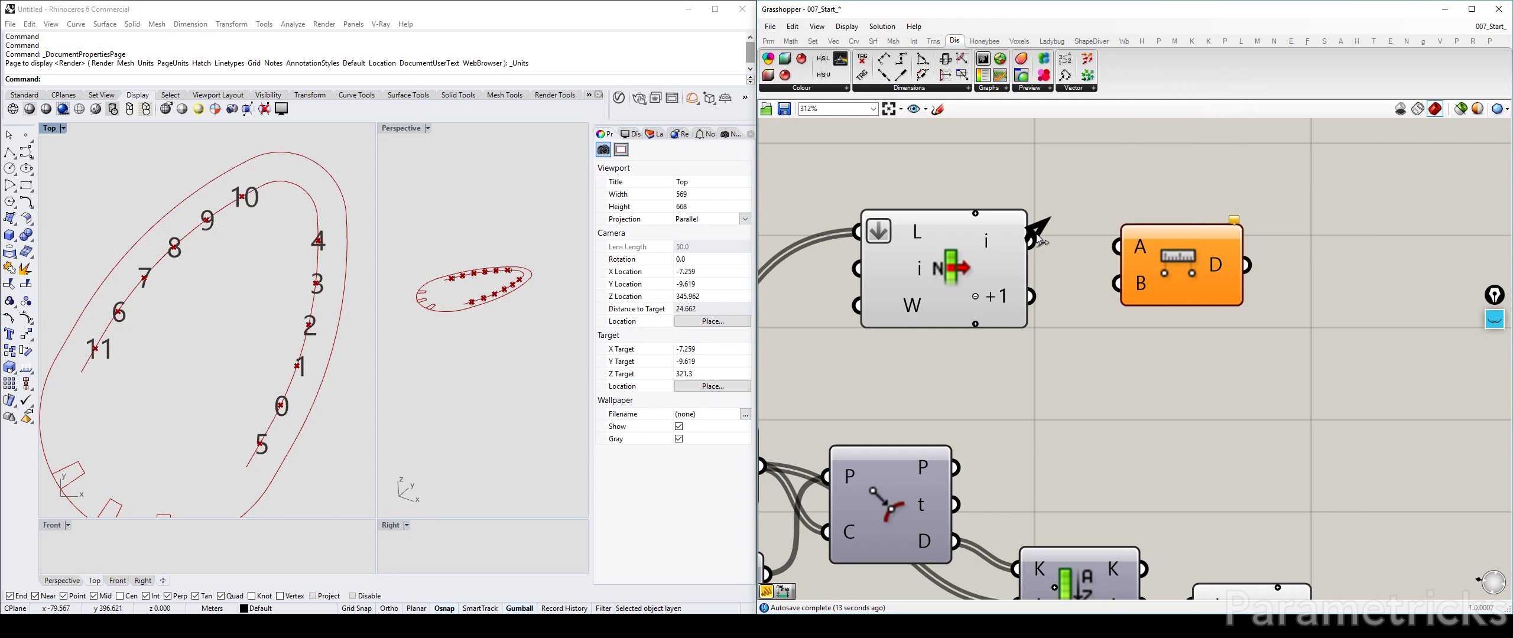
drag(1031, 242, 1116, 246)
drag(1032, 296, 1116, 284)
click(1244, 334)
Duplicate the length Panel beside the Distance component and connect the D output to the copy
scroll(1119, 304, down, 3)
right_drag(1213, 367, 1046, 342)
alt+drag(1268, 452, 1168, 269)
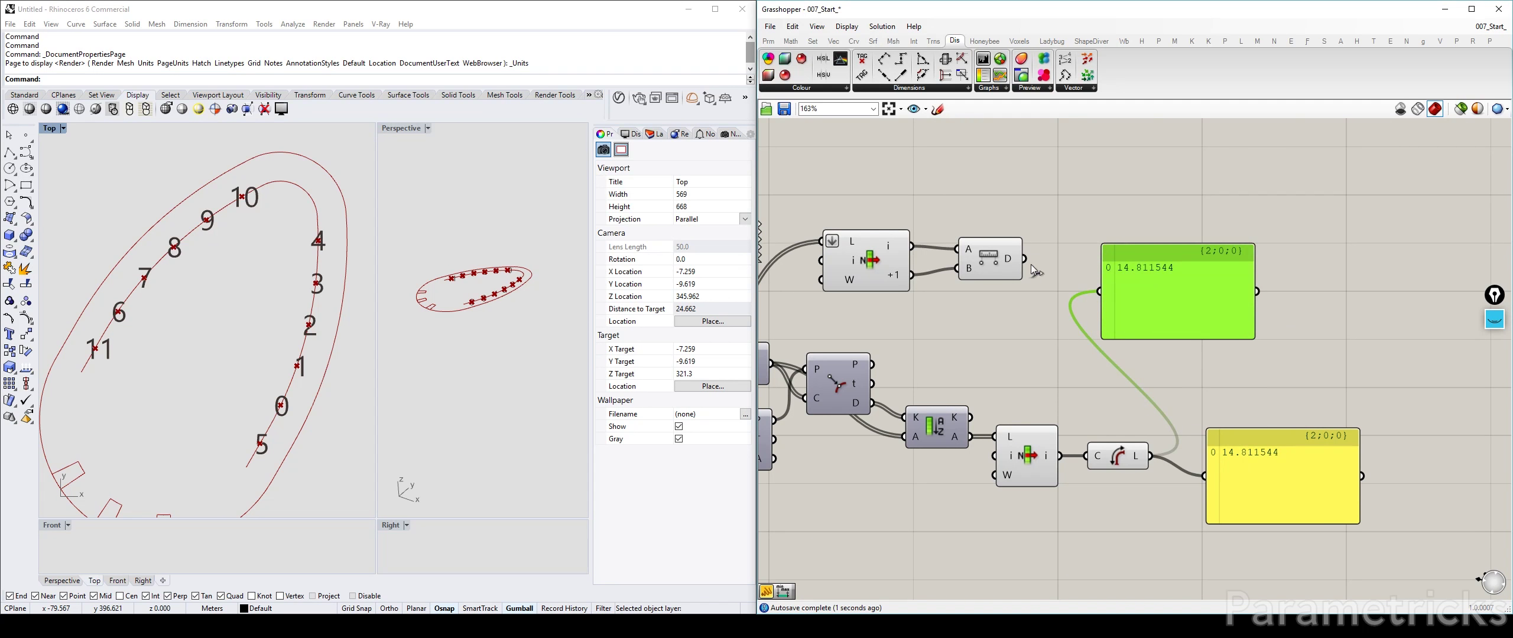
drag(1024, 259, 1104, 291)
drag(1149, 280, 1104, 251)
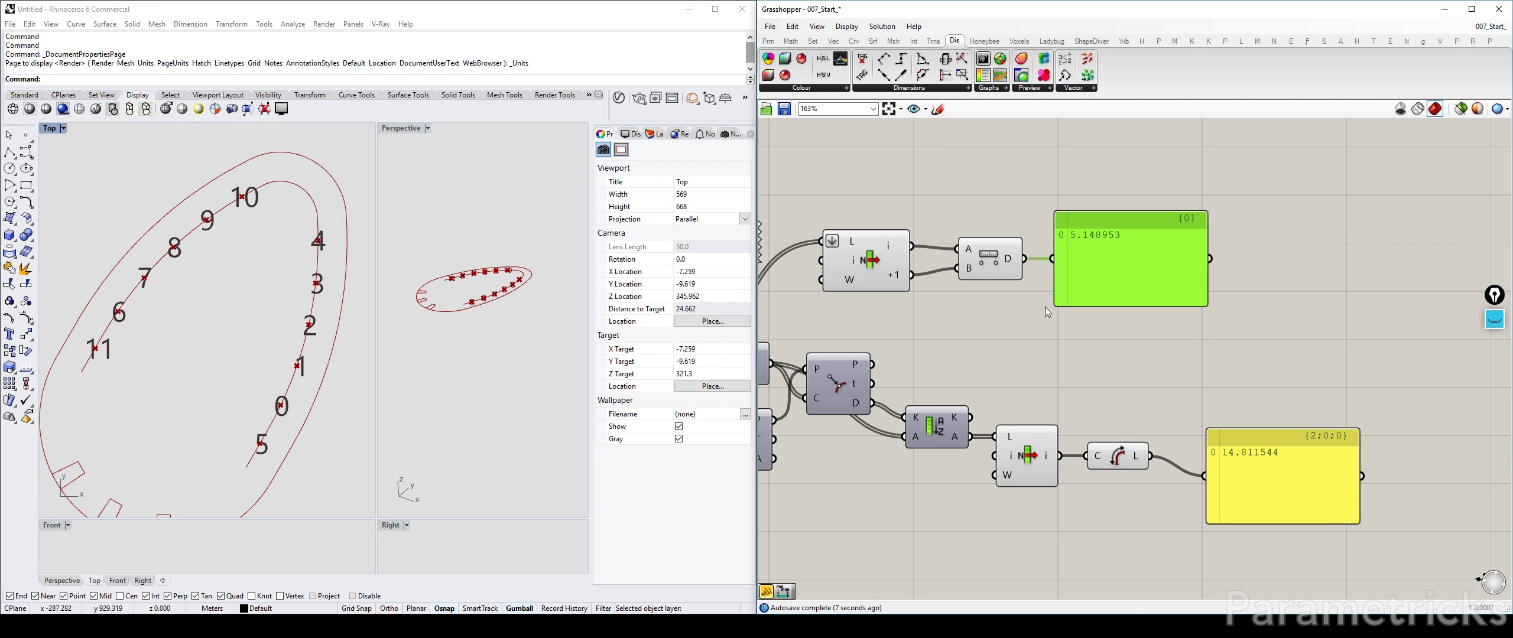
click(1493, 319)
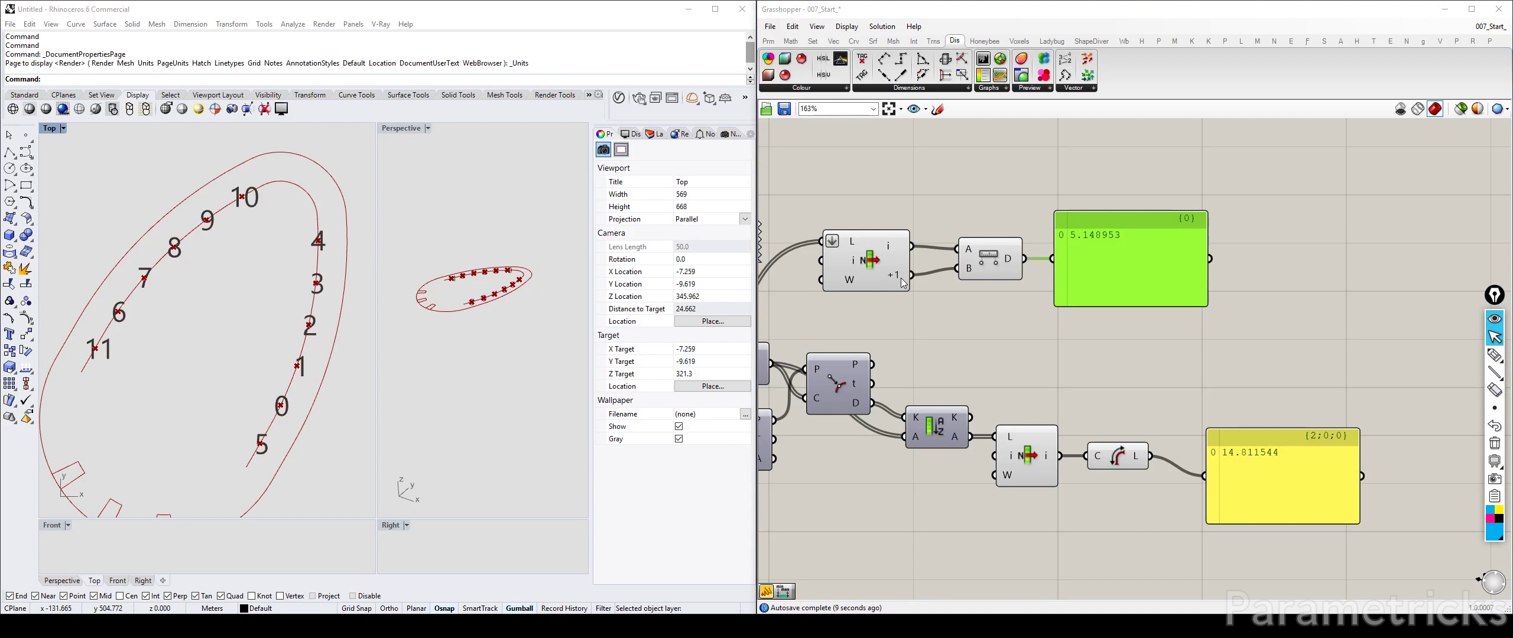
click(1494, 354)
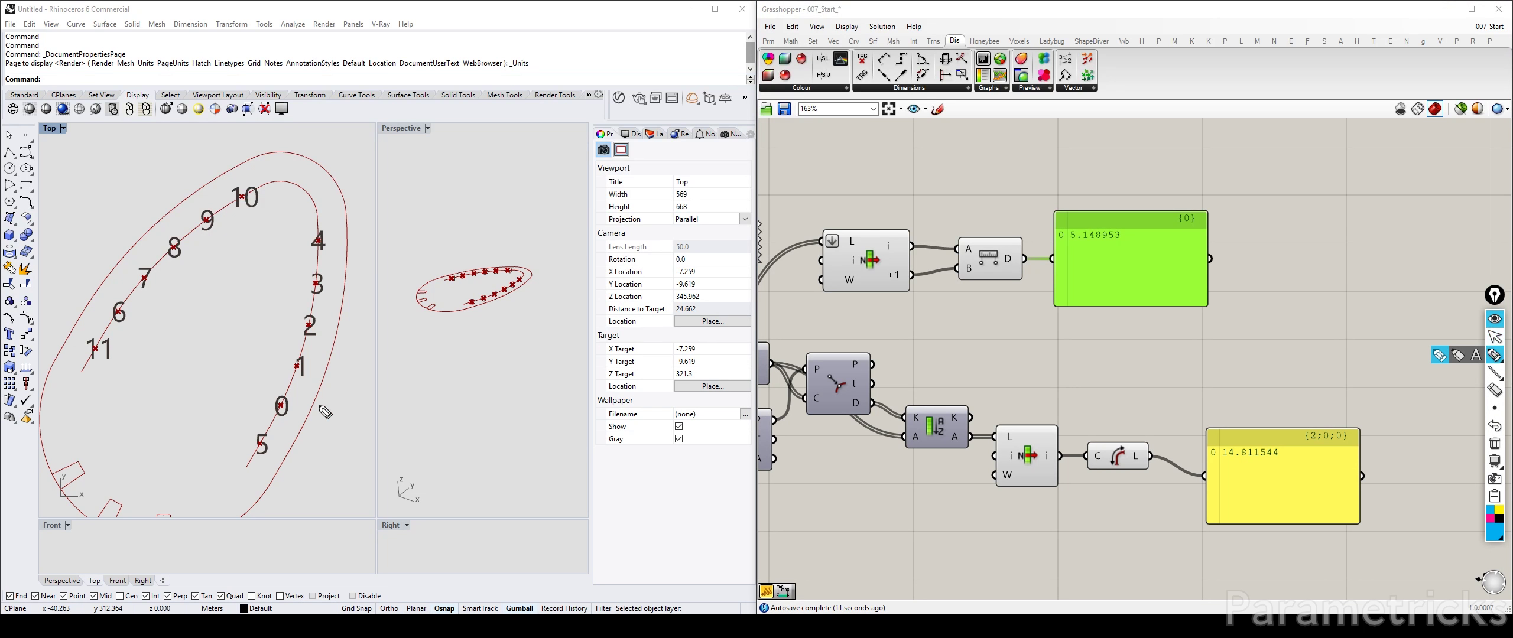
mouse_move(296, 355)
mouse_down()
mouse_move(265, 395)
mouse_move(266, 355)
mouse_up()
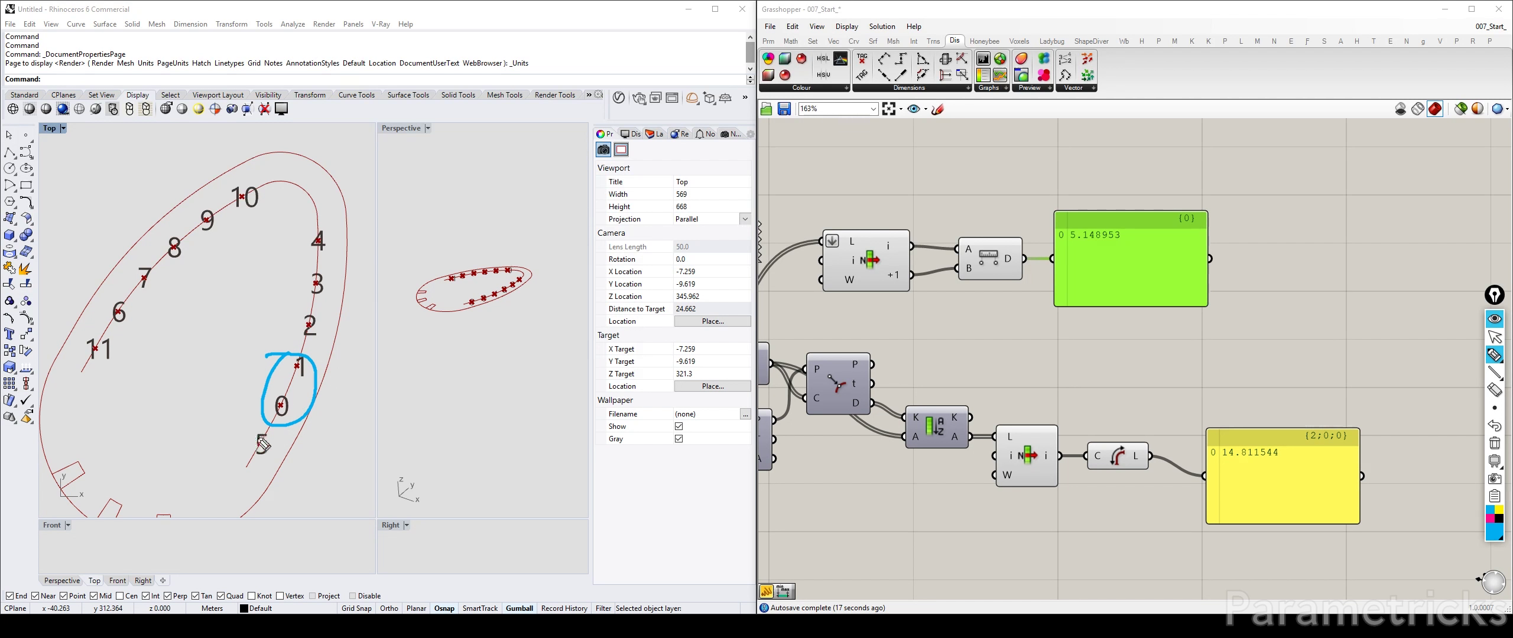
mouse_move(232, 429)
mouse_down()
mouse_move(279, 459)
mouse_move(266, 436)
mouse_up()
drag(303, 231, 301, 232)
drag(259, 183, 259, 197)
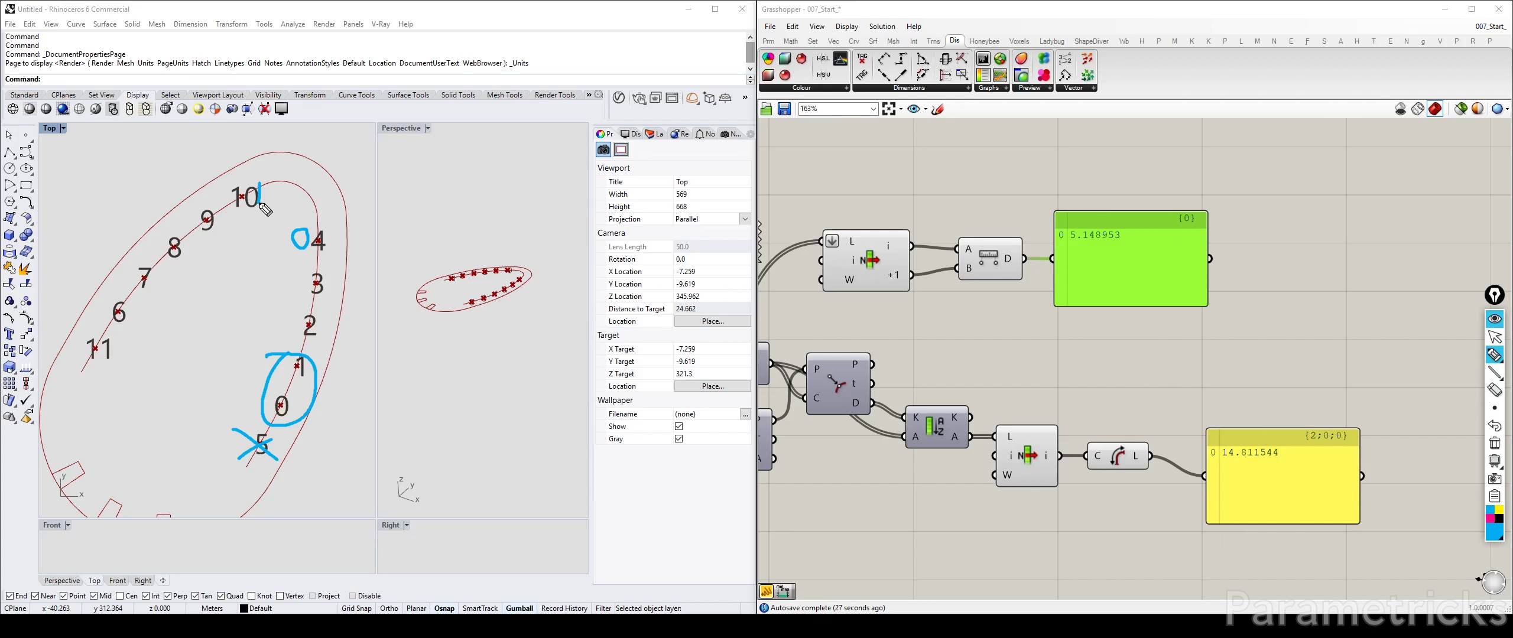
drag(244, 193, 324, 240)
mouse_move(1051, 237)
mouse_down()
mouse_move(1031, 230)
mouse_move(1051, 258)
mouse_up()
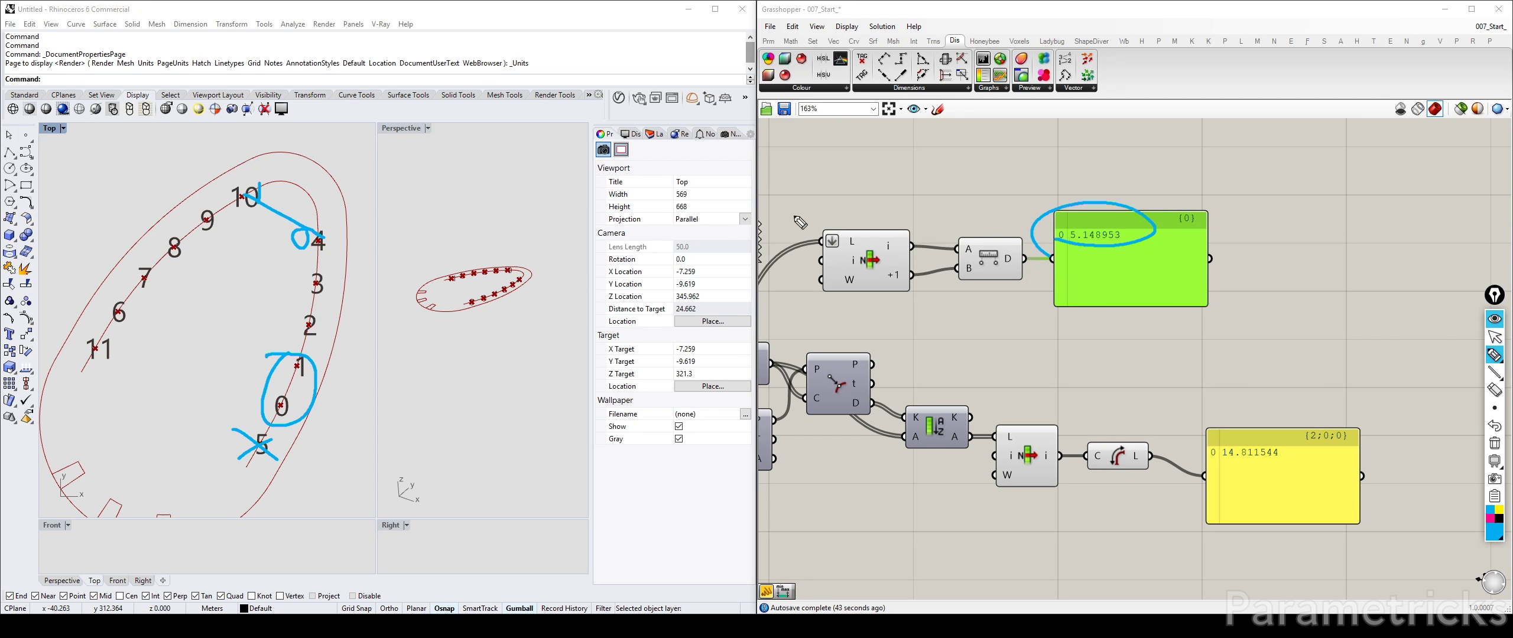
mouse_move(778, 230)
mouse_down()
mouse_move(803, 271)
mouse_move(781, 269)
mouse_move(801, 243)
mouse_up()
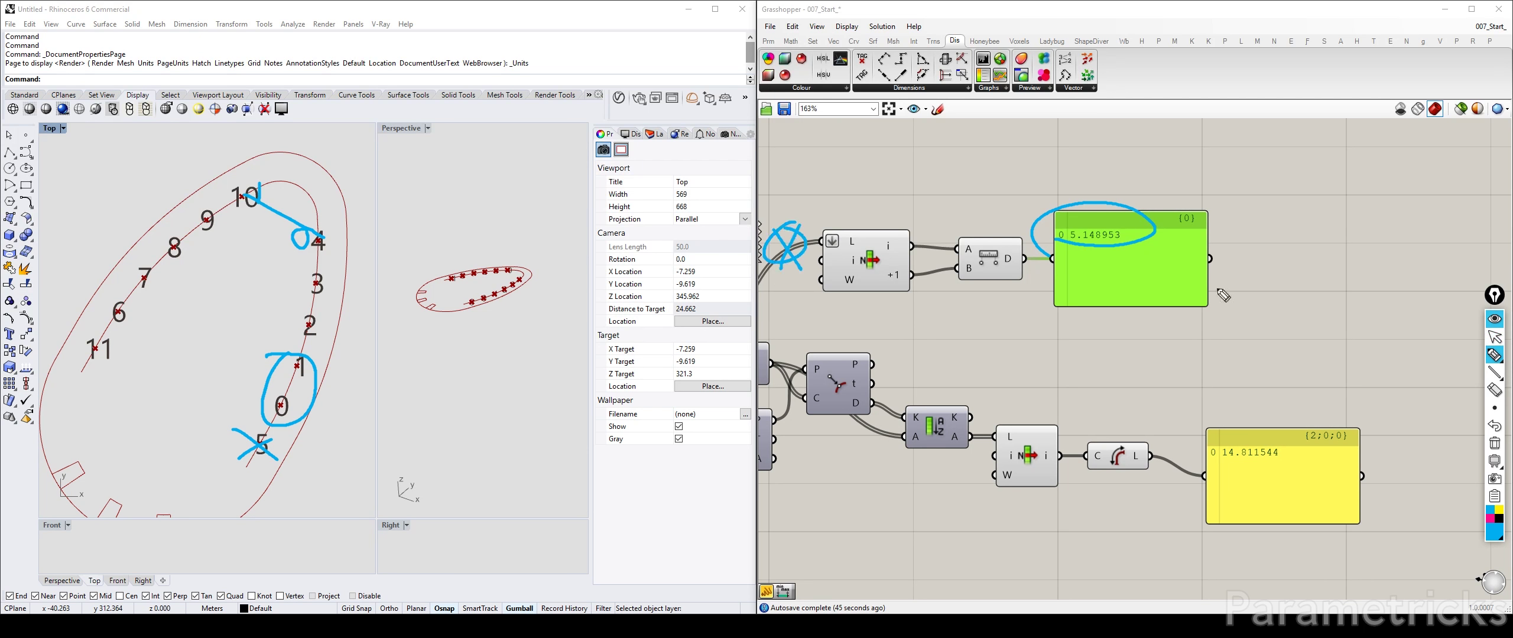
click(1495, 450)
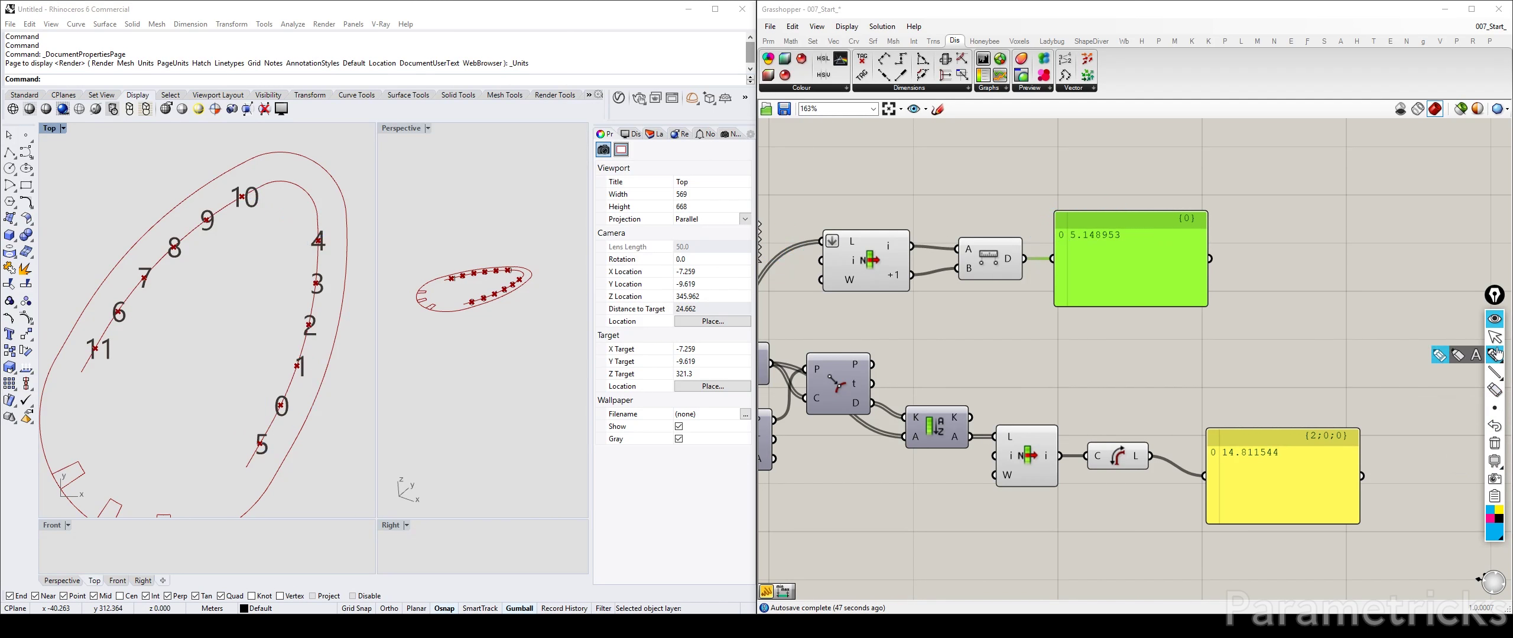
click(1495, 319)
Move the Size slider, Point List, List Item, Distance and Panel group upward to free space above the Curve Closest Point component
right_drag(817, 239, 1096, 236)
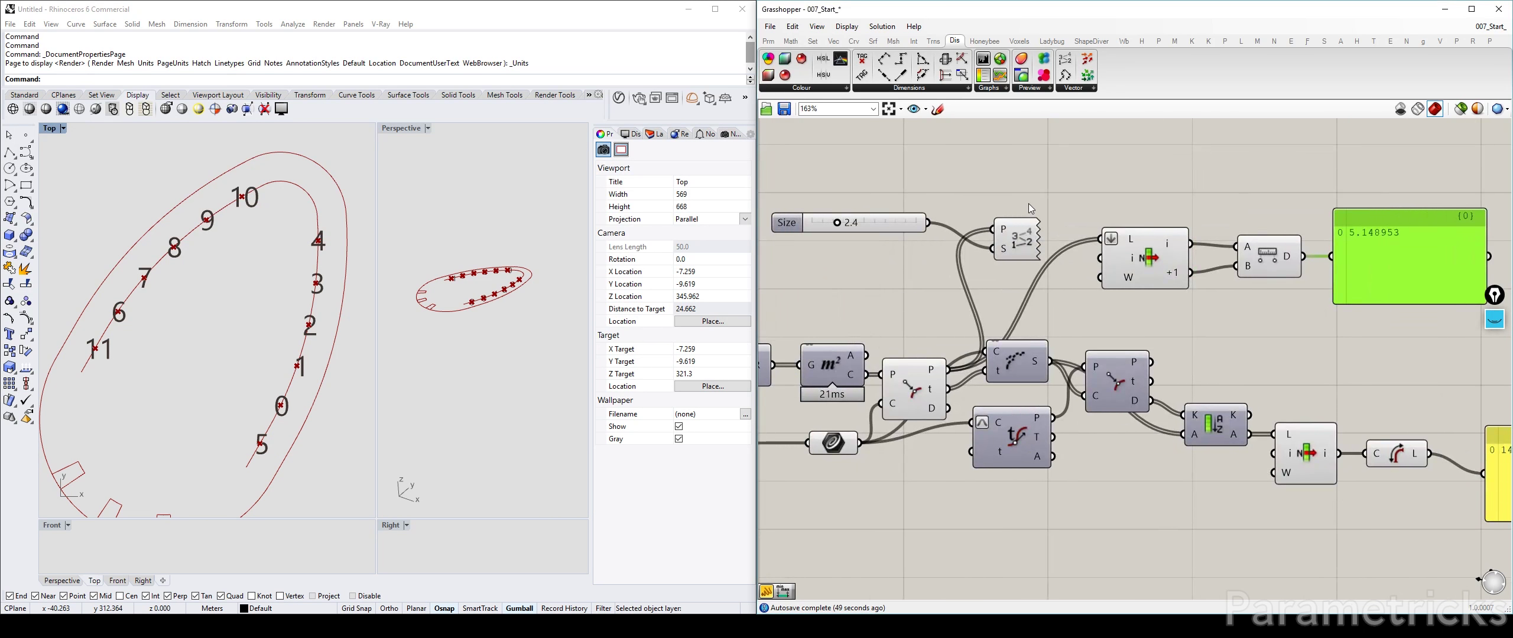
scroll(1041, 190, down, 3)
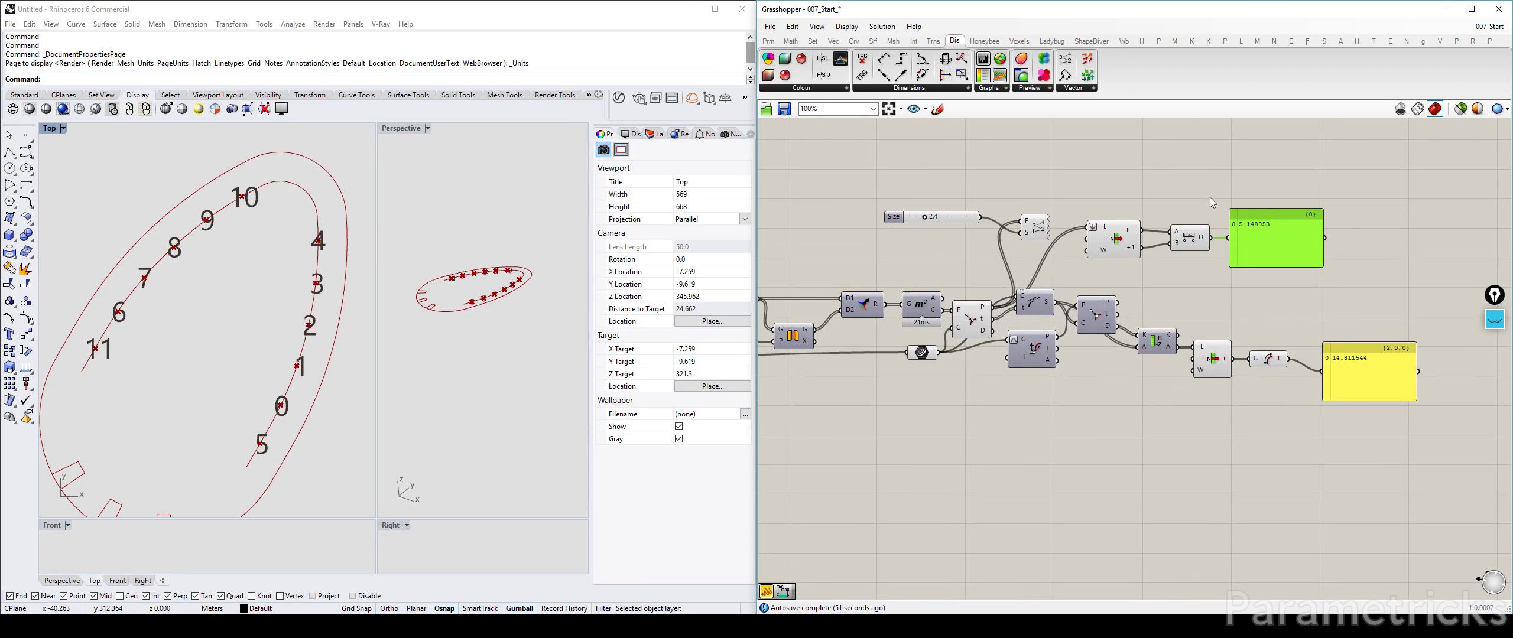
drag(1281, 166, 908, 250)
drag(1133, 224, 1260, 199)
scroll(1066, 240, up, 2)
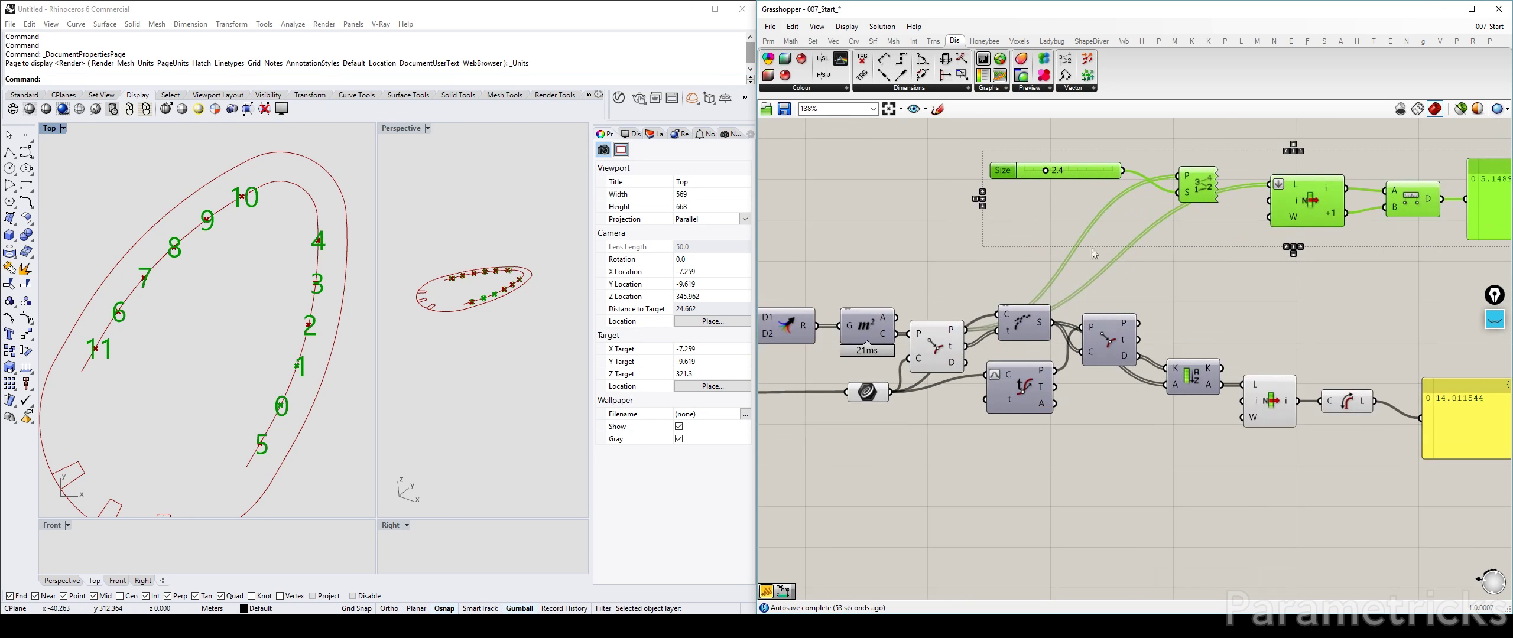
right_drag(1154, 240, 1059, 258)
click(827, 255)
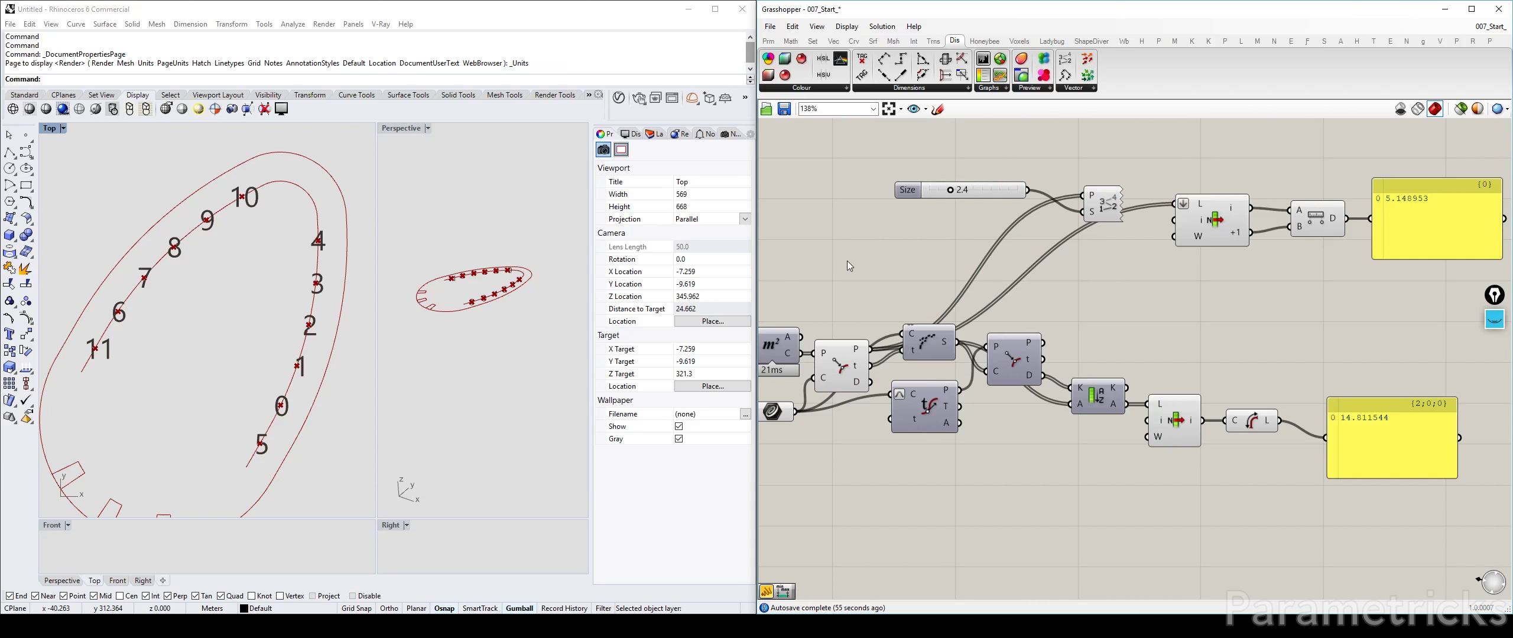
Add a Sort Along Curve component in the free space below the Size slider
double_click(878, 261)
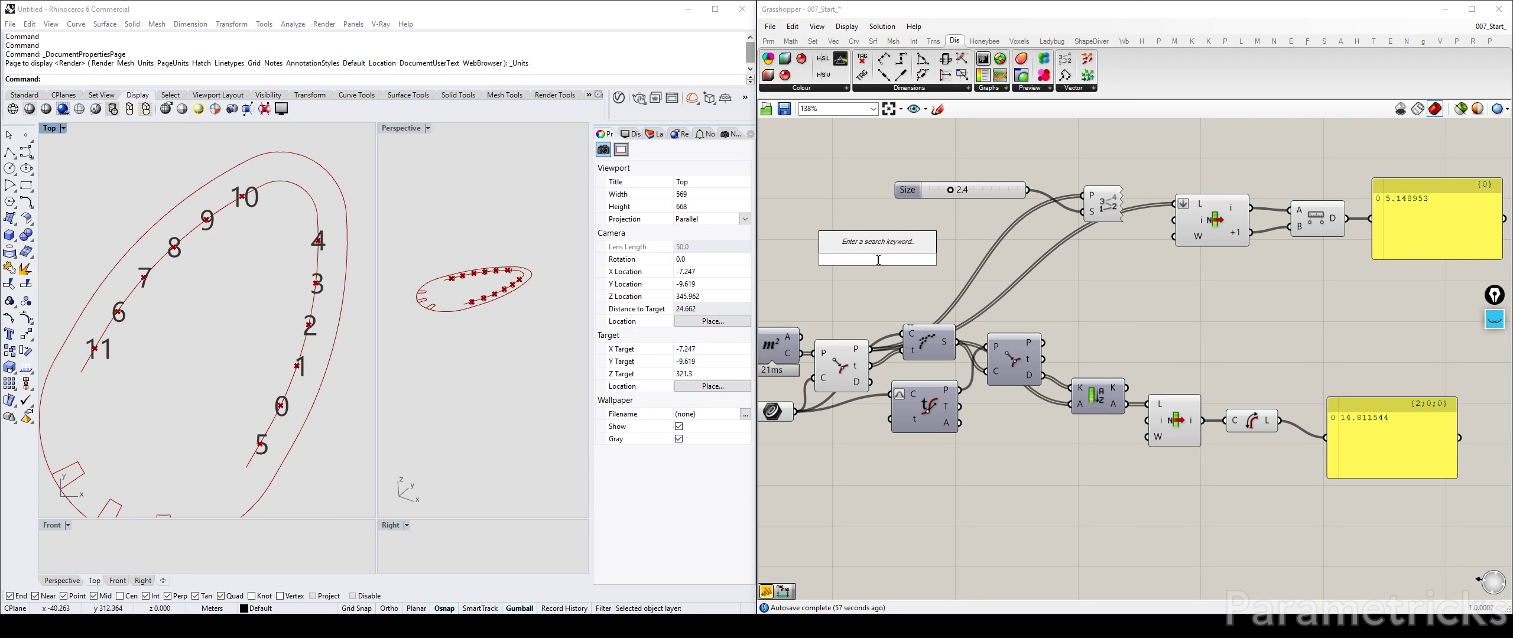
text(sort)
key(Up)
key(Up)
key(Up)
key(Up)
key(Up)
key(Up)
key(Up)
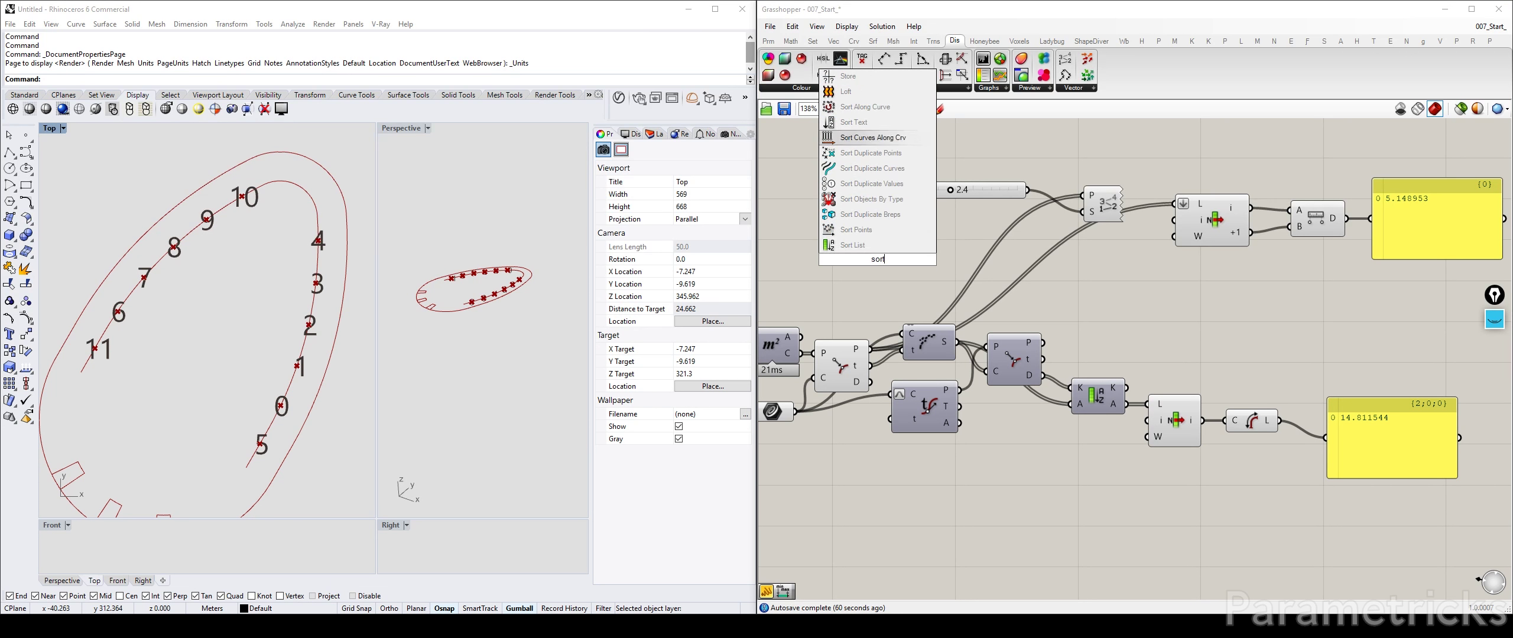
key(Up)
key(Up)
key(Return)
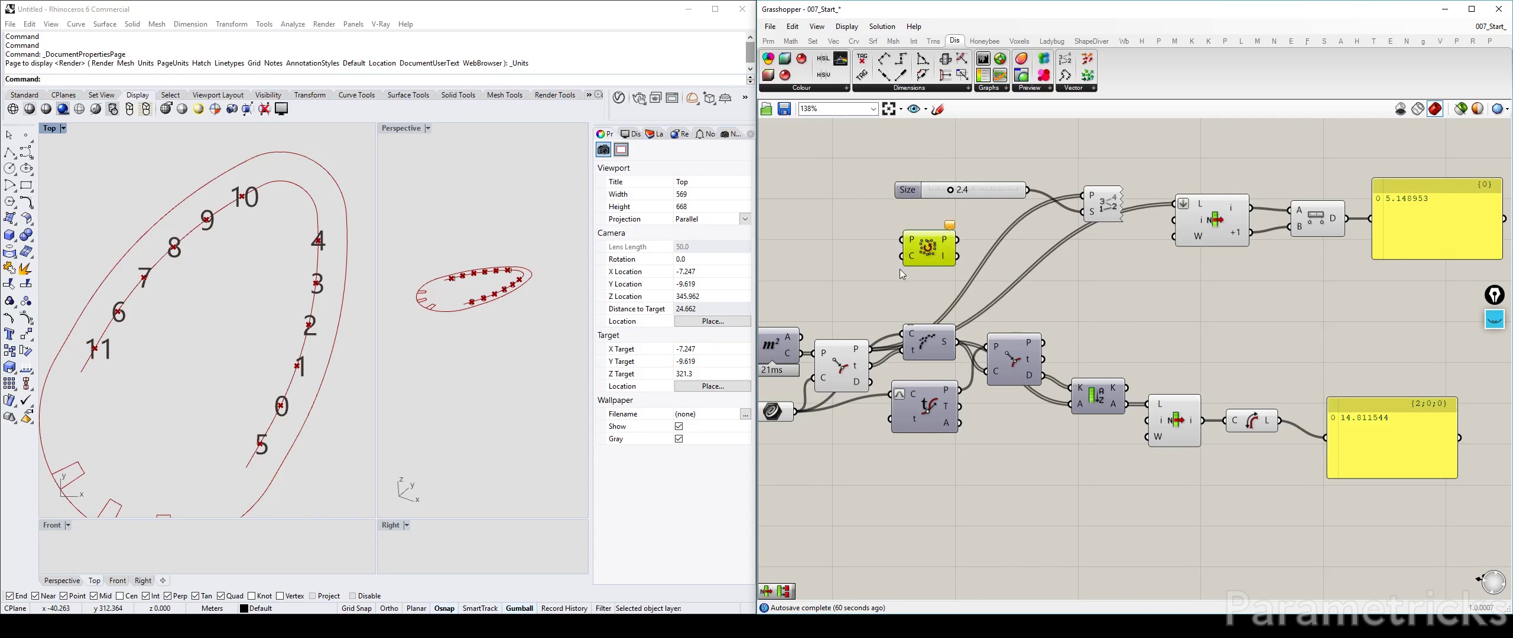
Connect the first Curve Closest Point's points and the inner Curve to Sort Along Curve, and its P output to Point List's P input
right_drag(902, 274, 975, 303)
drag(943, 379, 975, 270)
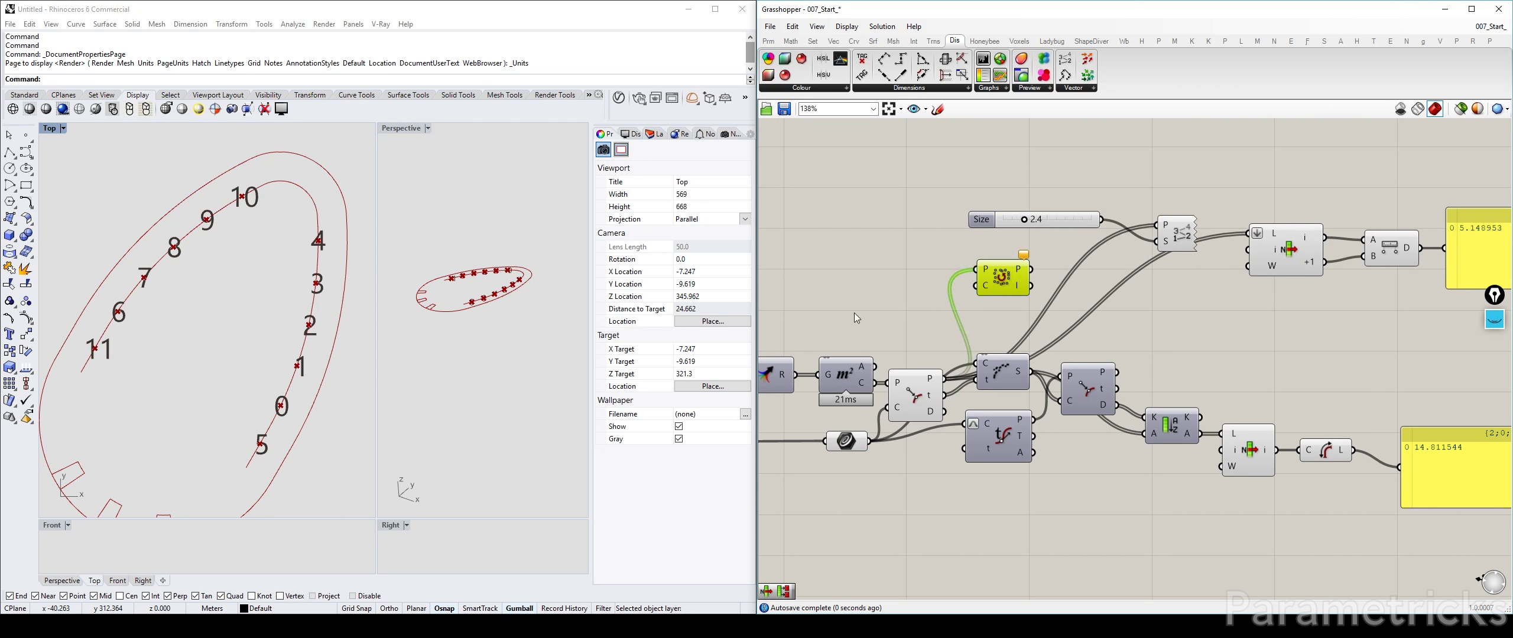
right_drag(854, 316, 1009, 296)
click(1003, 421)
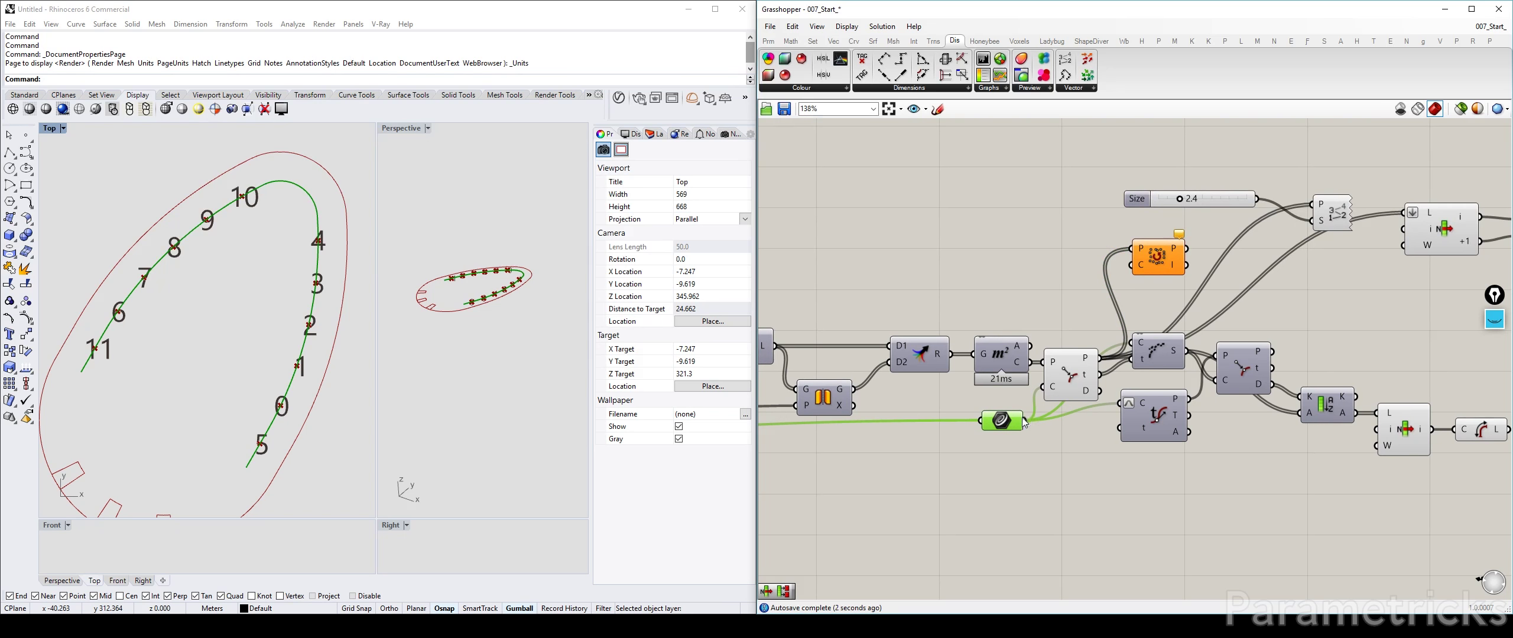
drag(1025, 420, 1130, 264)
right_drag(1188, 263, 969, 295)
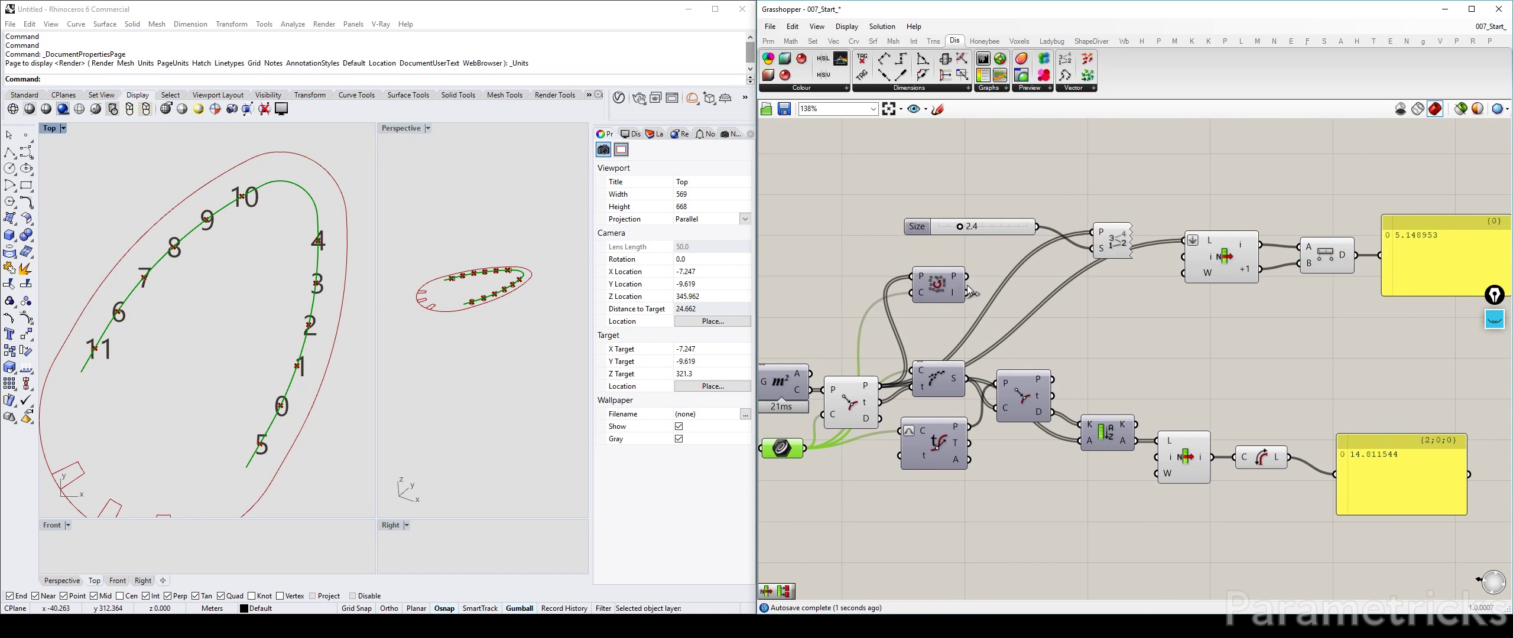
drag(968, 277, 1092, 232)
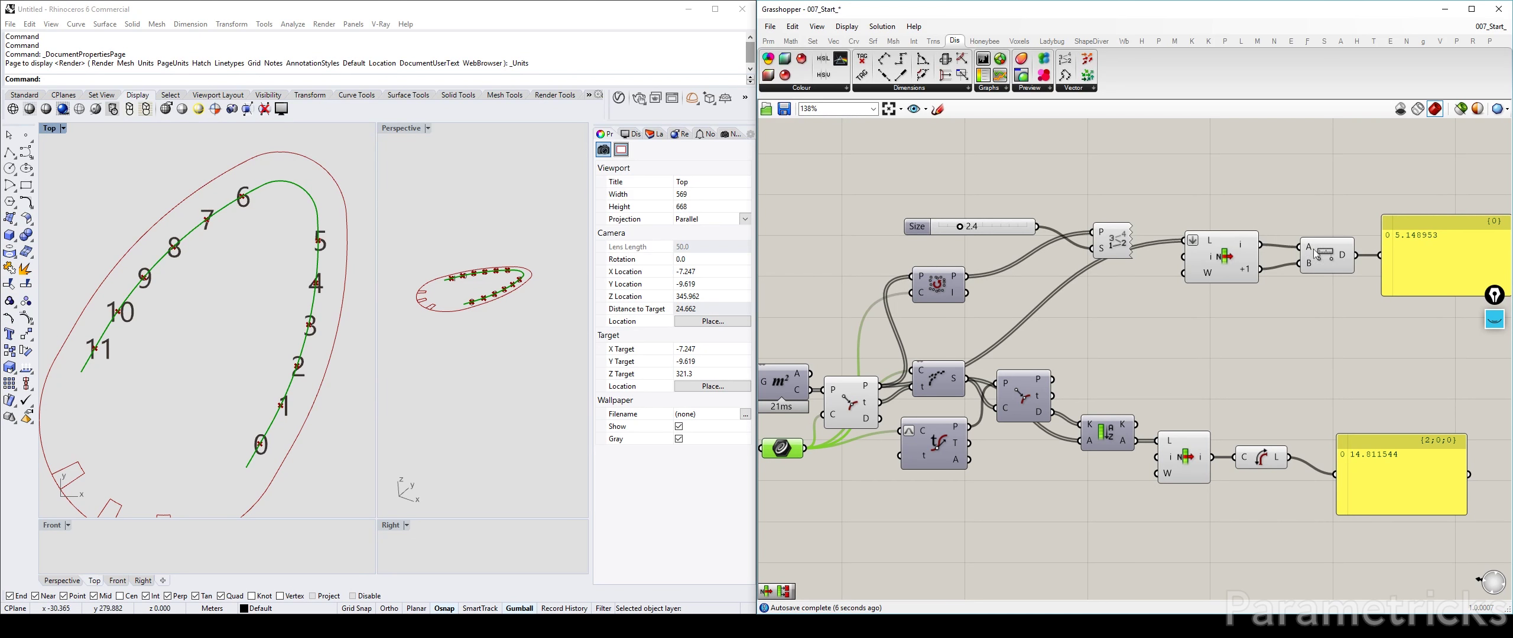
Connect Sort Along Curve's P output to the upper List Item's L input and move the distance Panel closer to the Distance component
click(1216, 260)
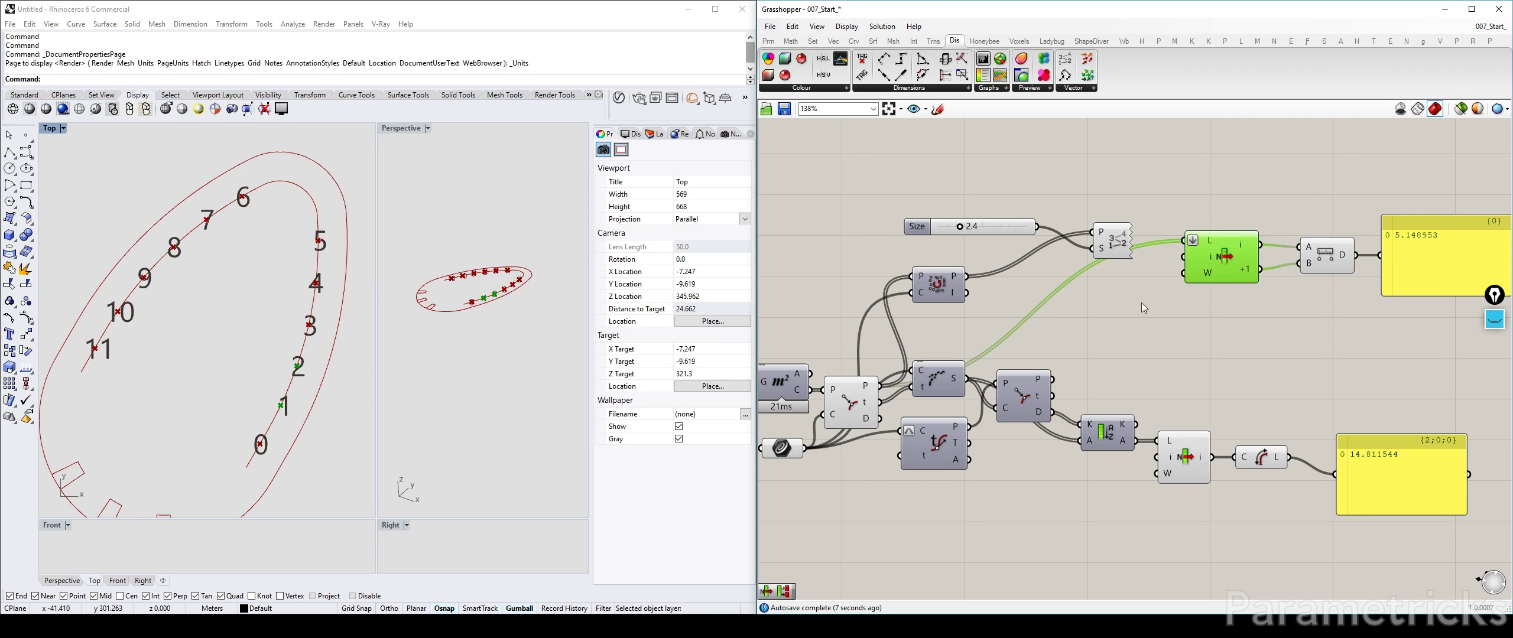
right_drag(1142, 307, 1084, 331)
drag(855, 312, 1035, 306)
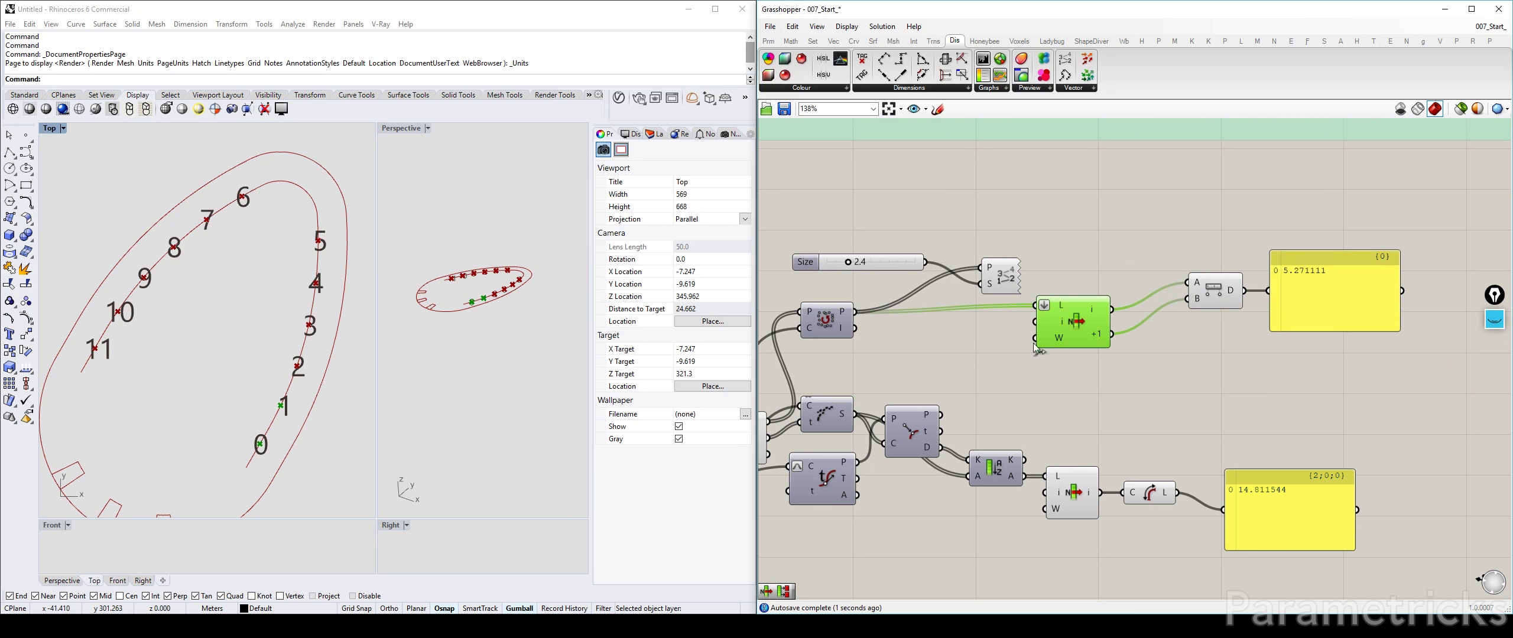
scroll(1220, 304, up, 2)
click(984, 300)
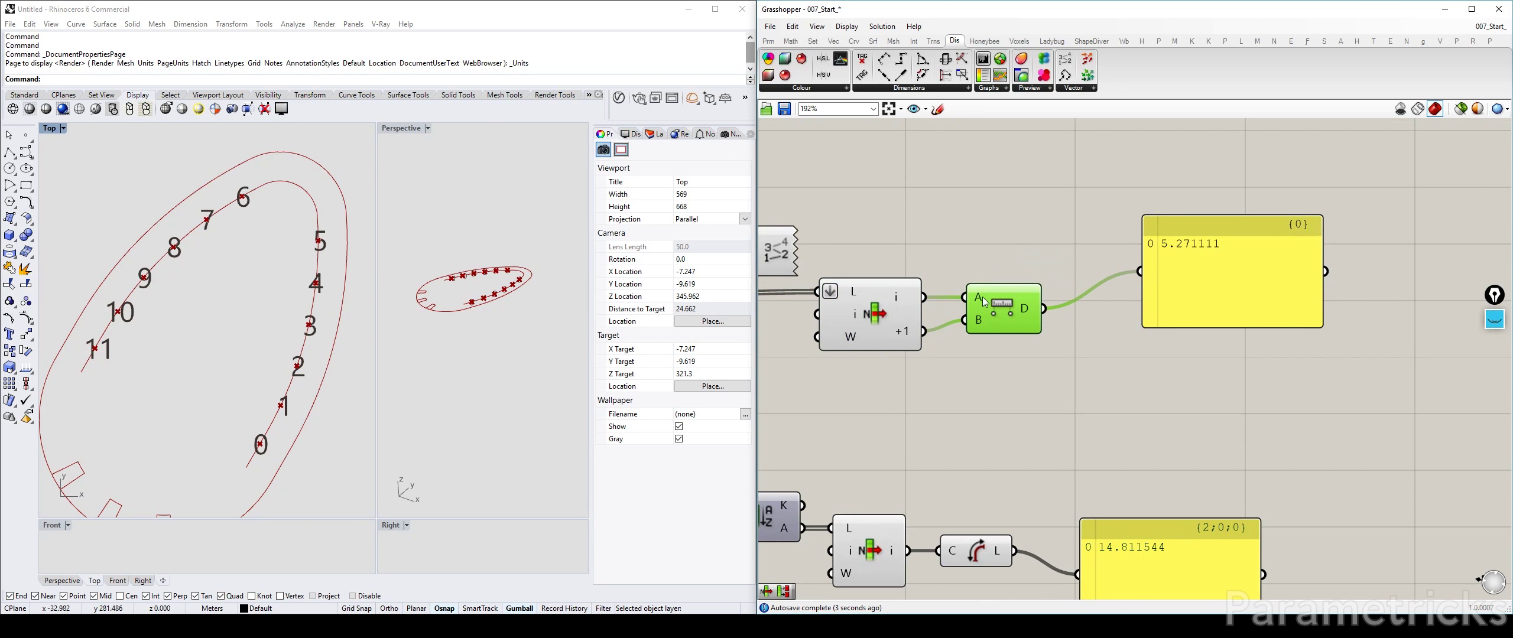
drag(1237, 263, 1199, 290)
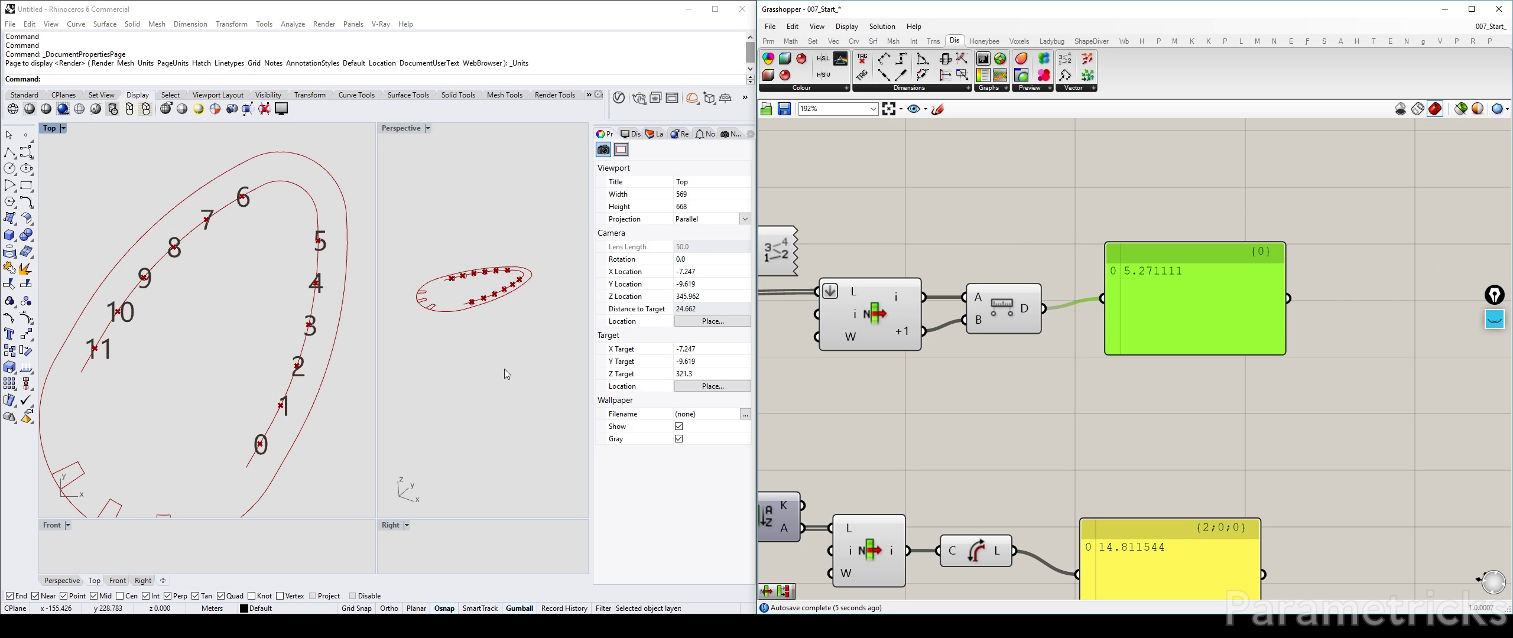
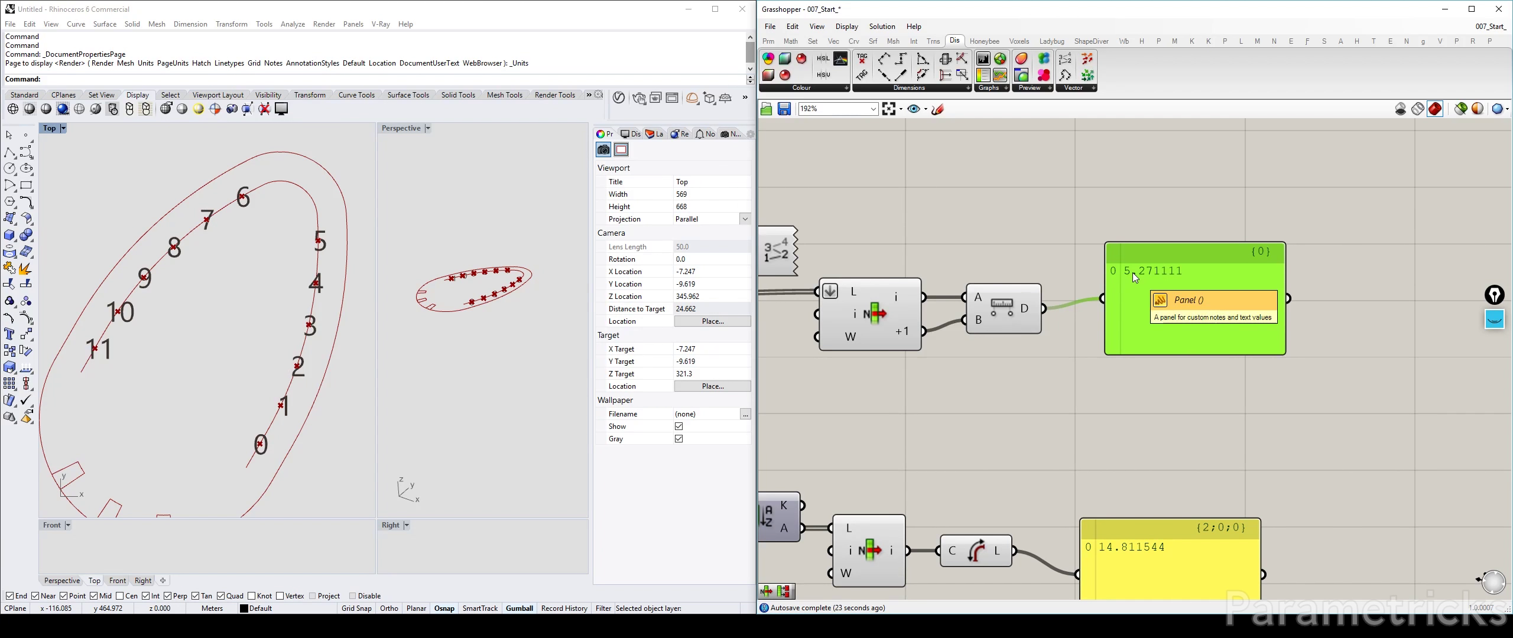
Set a different integer index on the List Item that feeds the Distance component
right_drag(875, 314, 1074, 287)
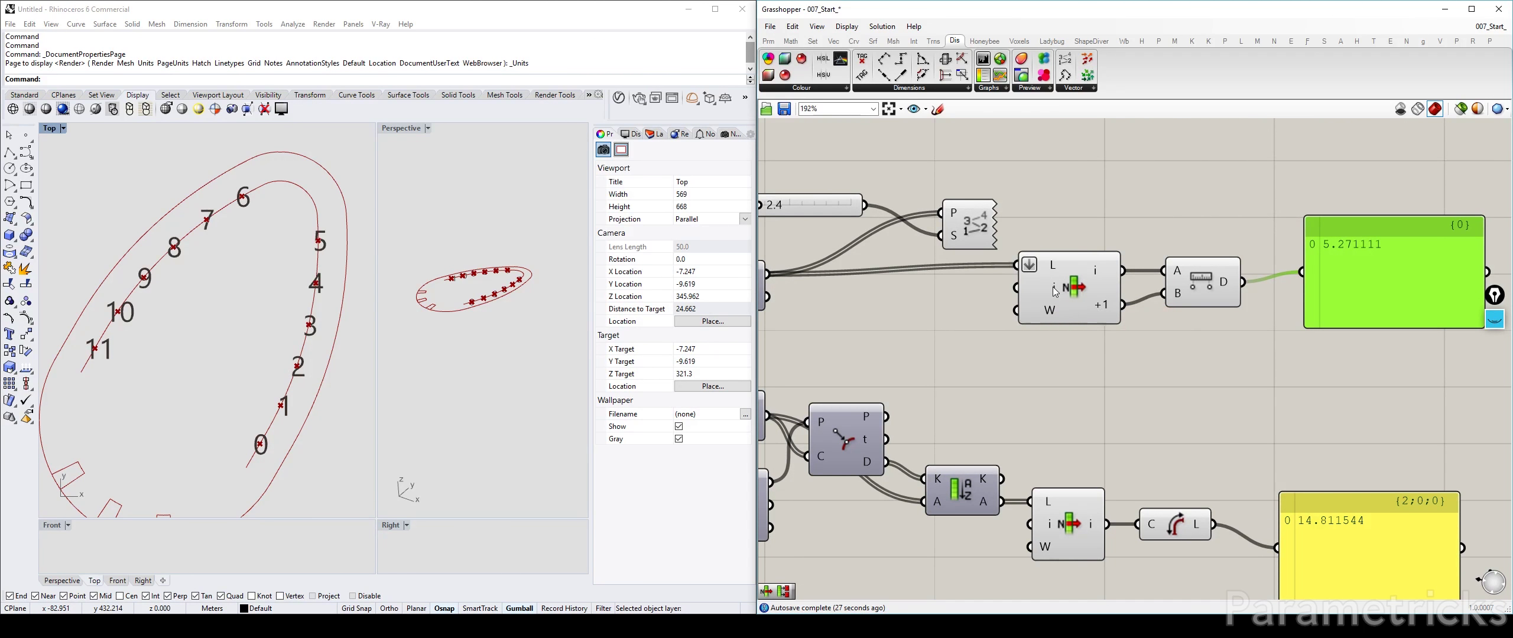
right_click(1054, 291)
mouse_move(1109, 404)
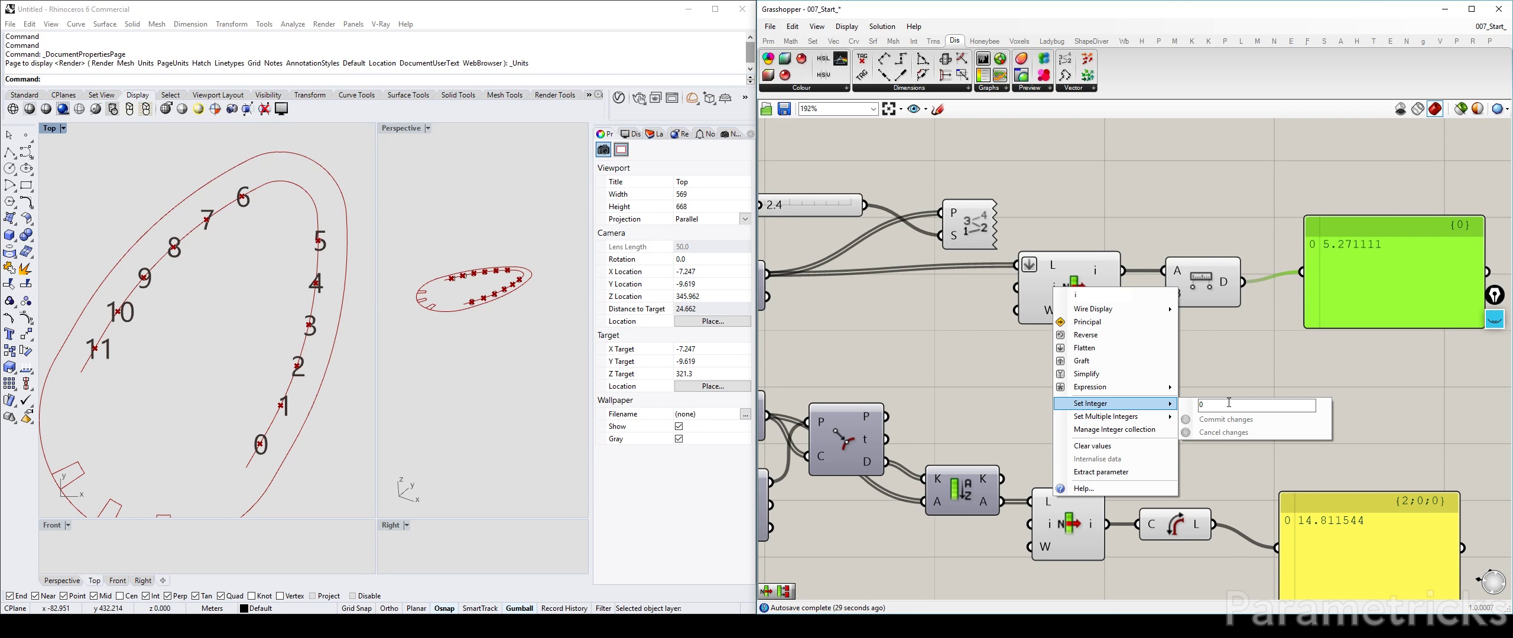
click(1229, 405)
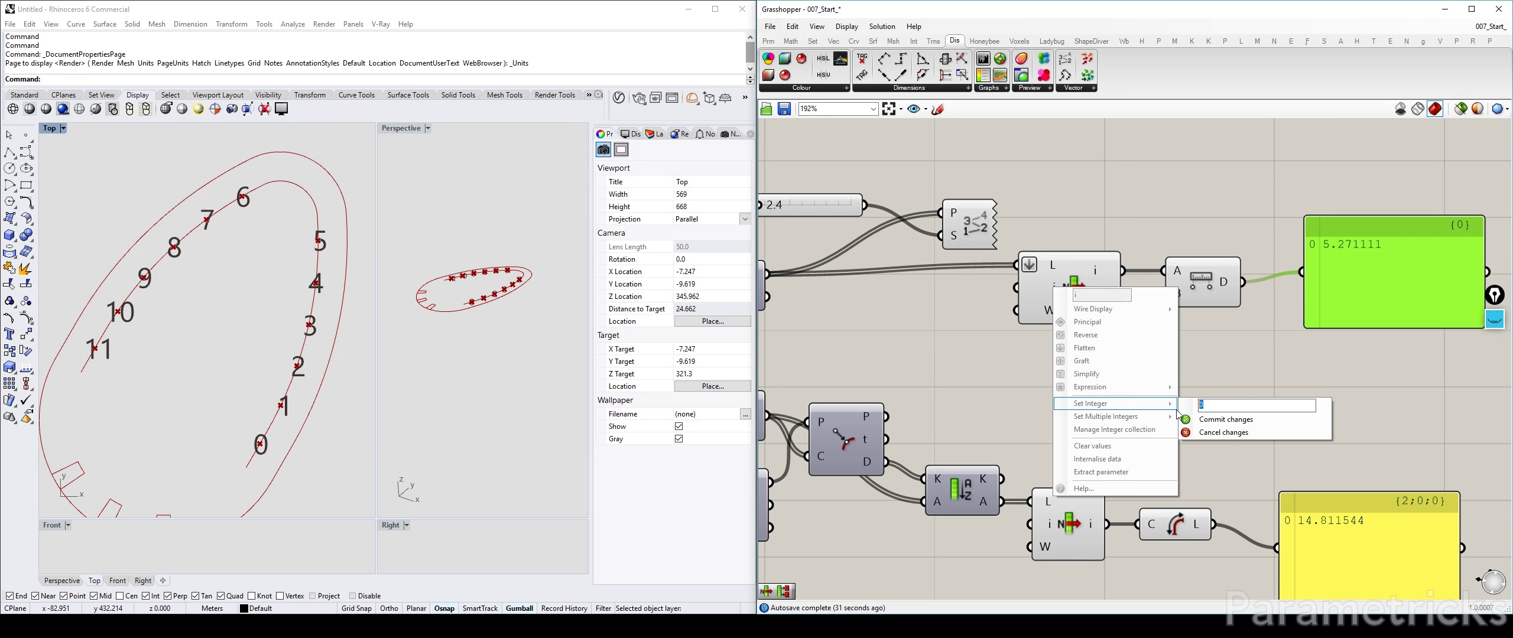
click(1254, 419)
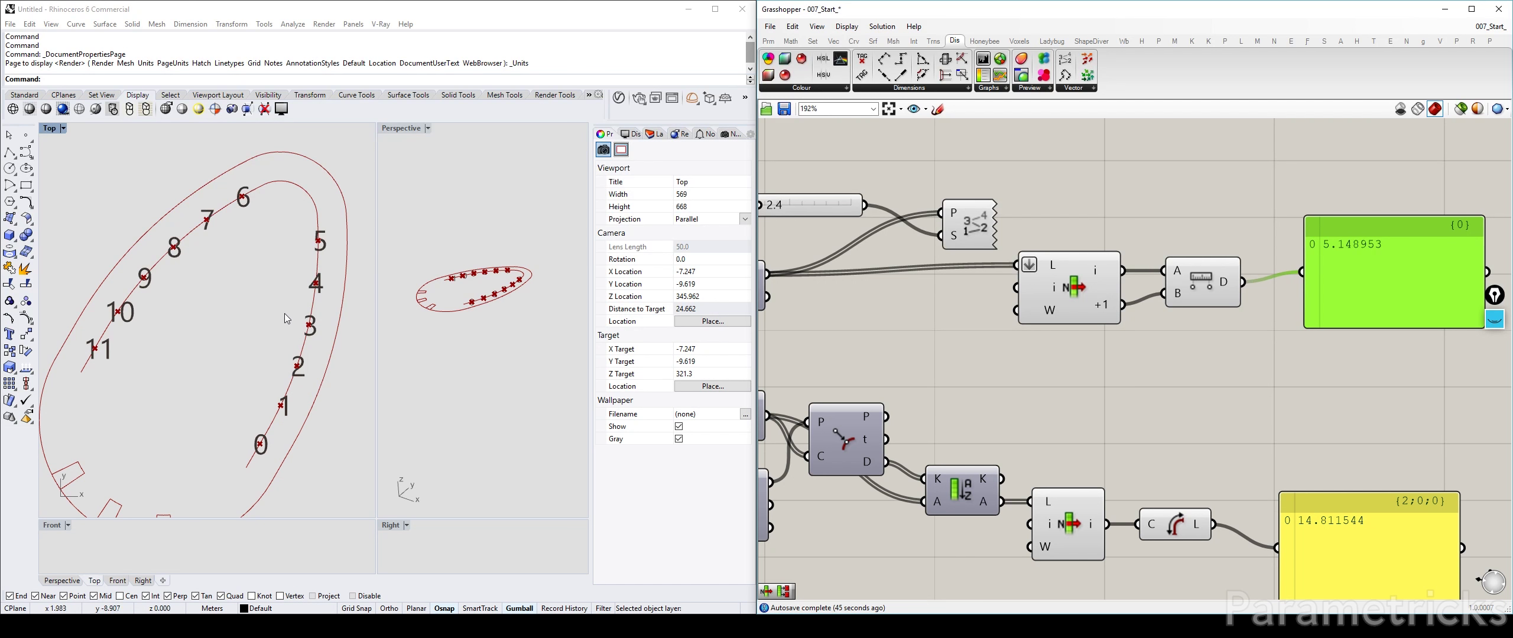
click(1495, 319)
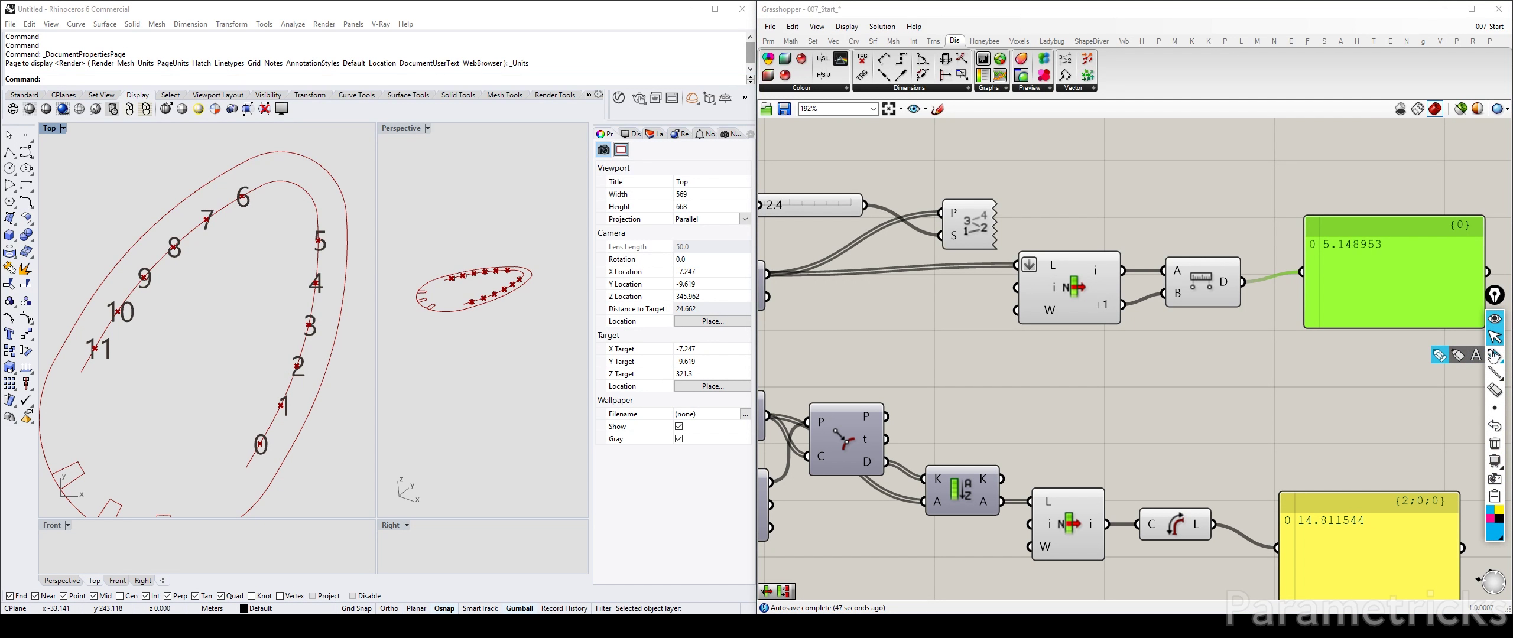
click(1495, 355)
mouse_move(275, 468)
mouse_down()
mouse_move(306, 372)
mouse_move(240, 253)
mouse_move(101, 295)
mouse_move(63, 345)
mouse_up()
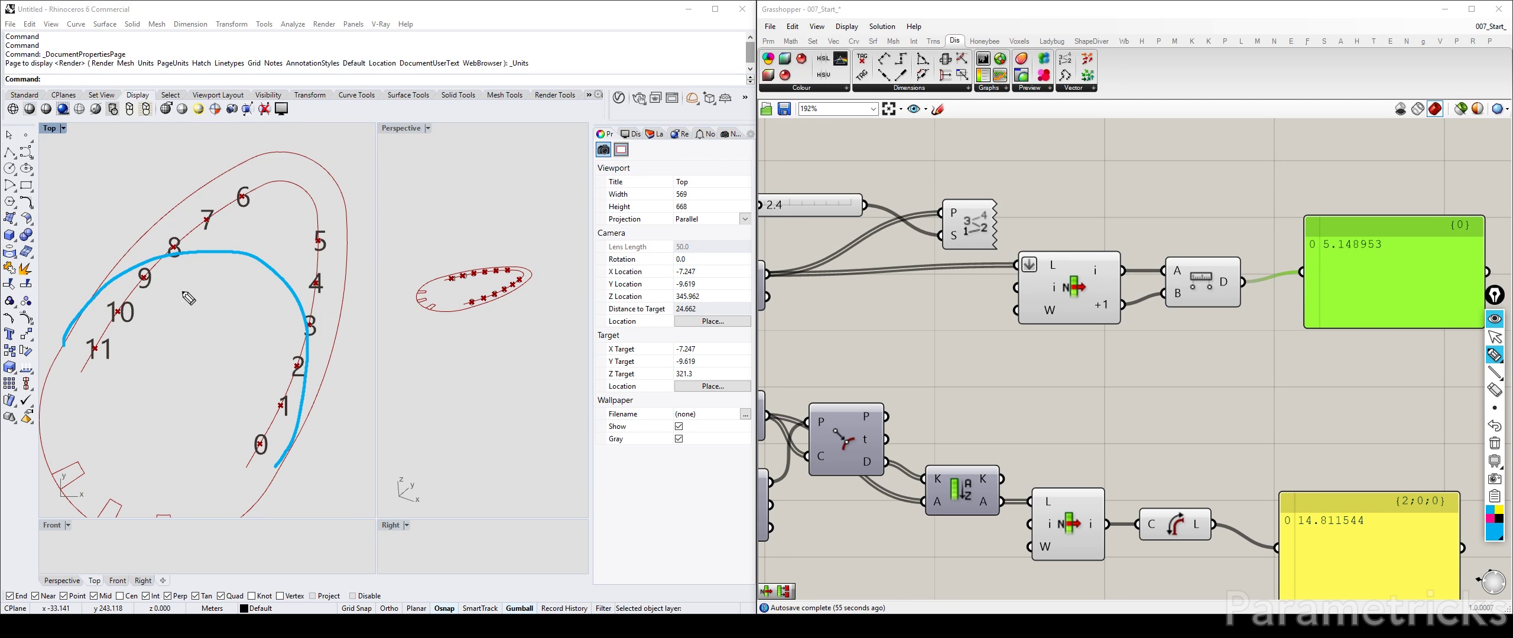
click(1494, 337)
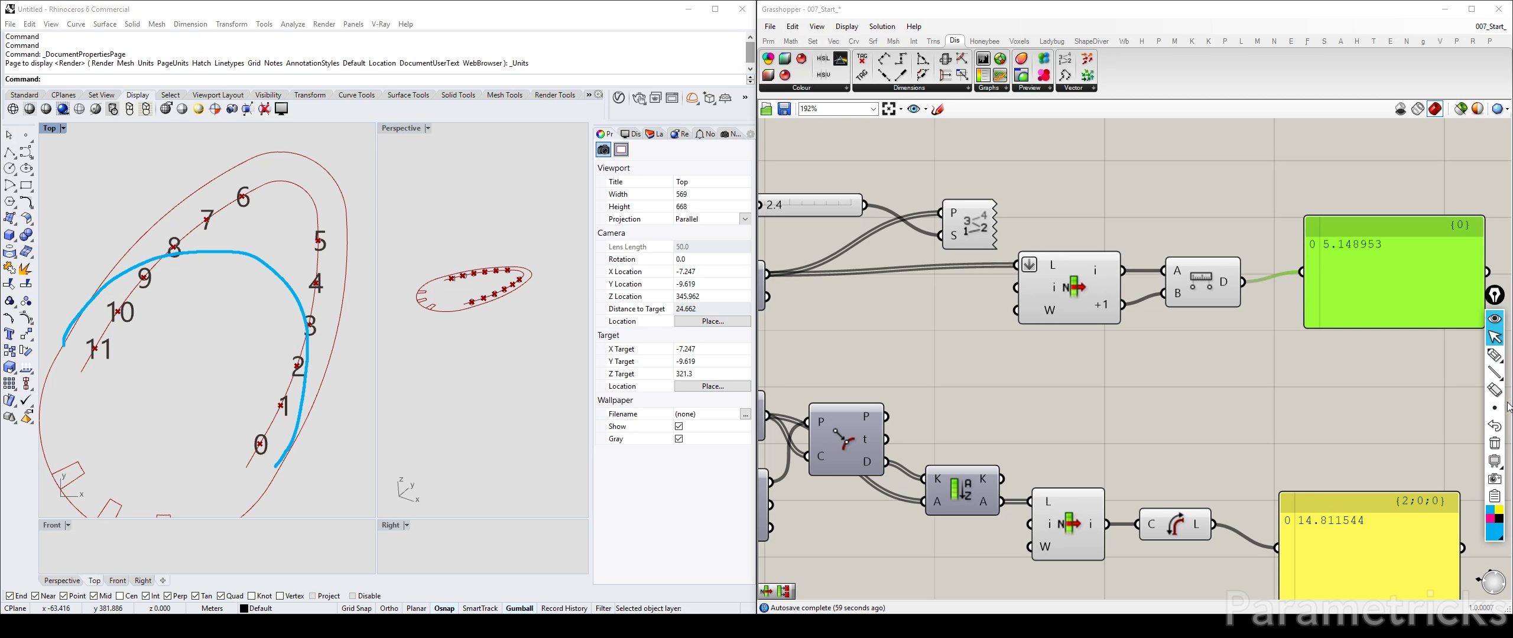
click(1499, 383)
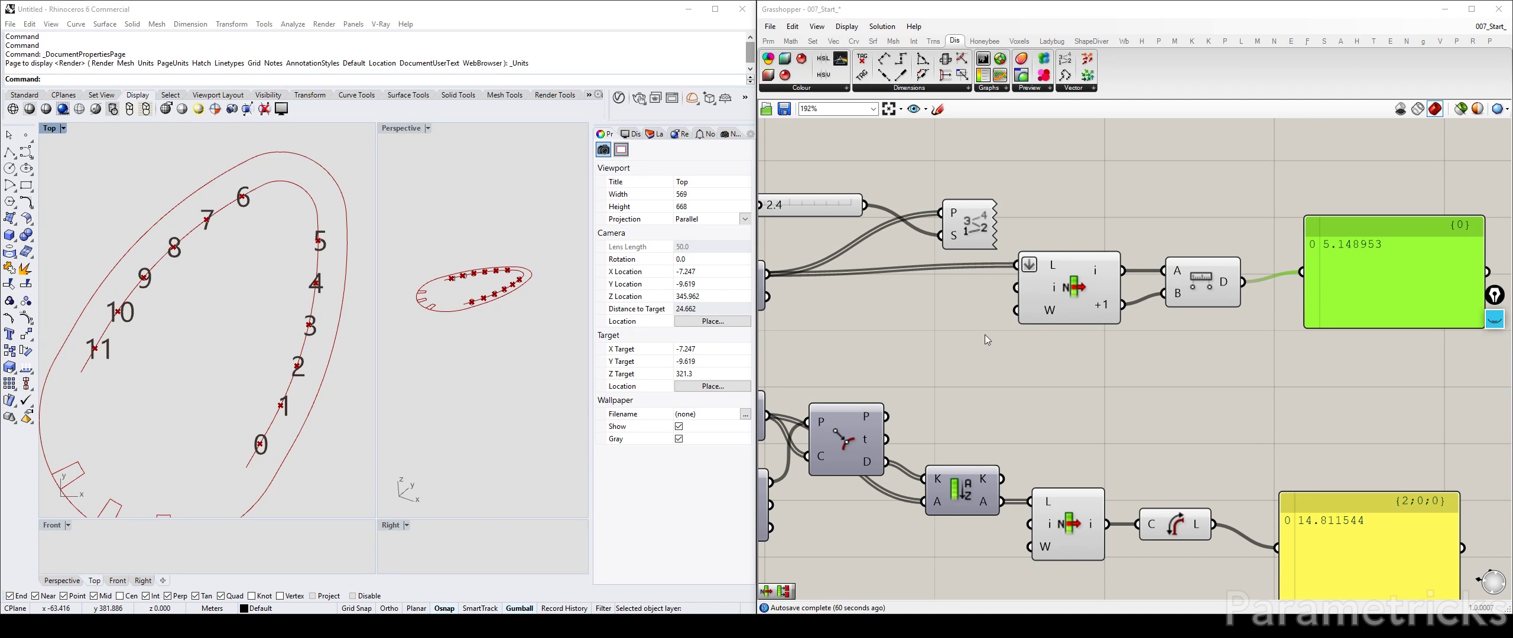
Examine the components in the MAIN SETTING OUT OUTLINE group that lead to the Merge feeding SECONDARY ARC SETTING OUT
scroll(992, 349, down, 7)
right_drag(966, 326, 1180, 300)
scroll(1180, 300, down, 3)
right_drag(898, 266, 1343, 351)
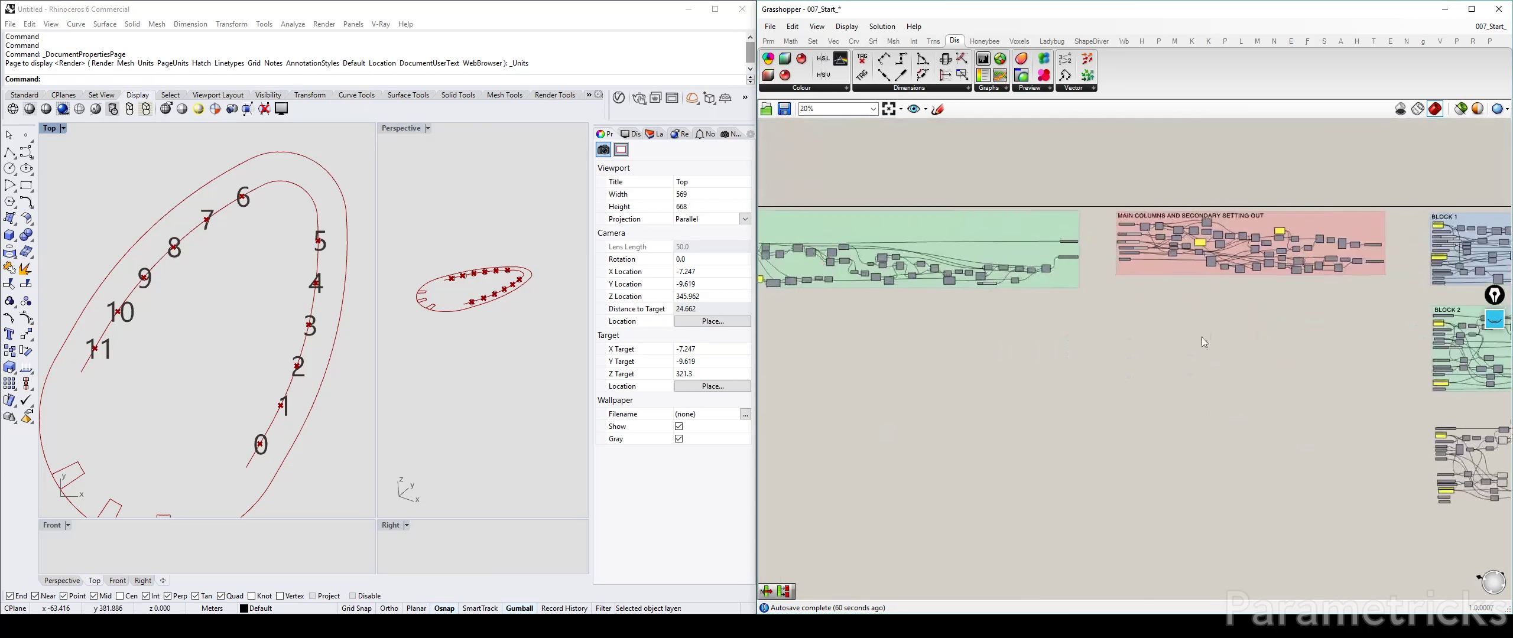
right_drag(1052, 330, 1268, 317)
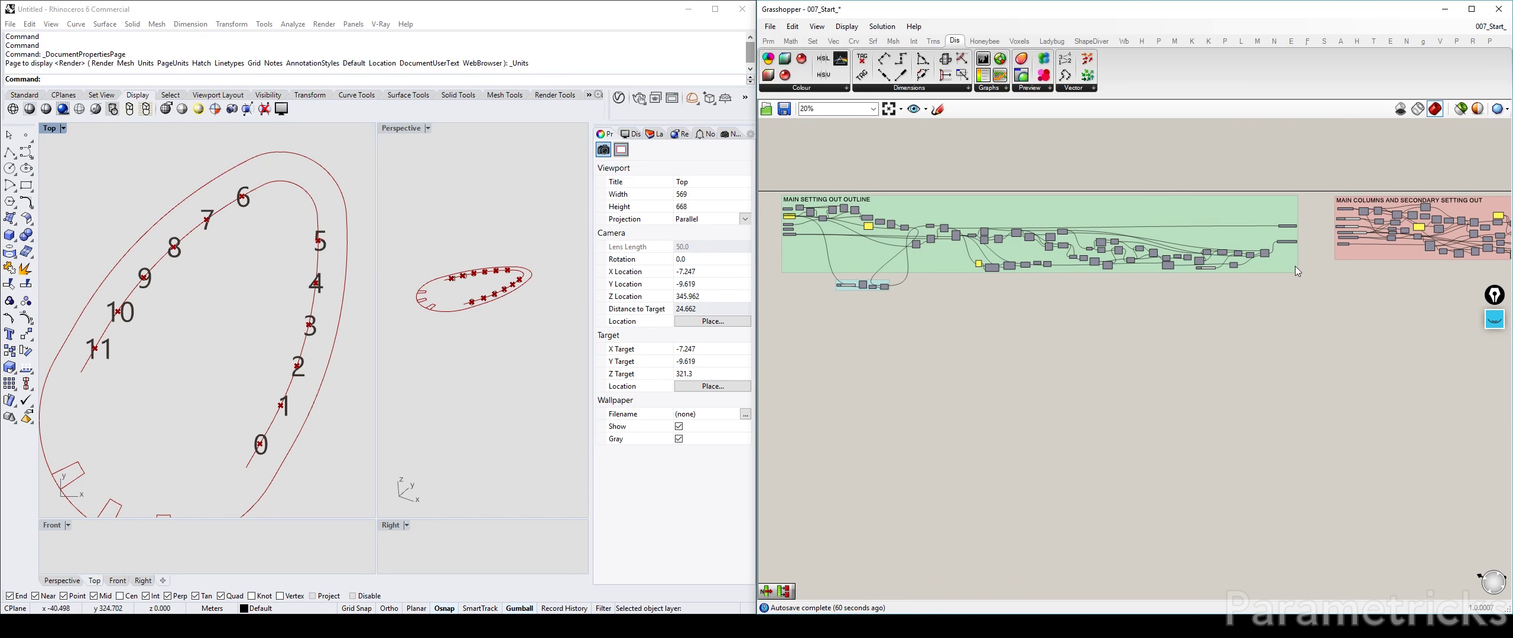
scroll(1295, 266, up, 5)
drag(1365, 400, 773, 203)
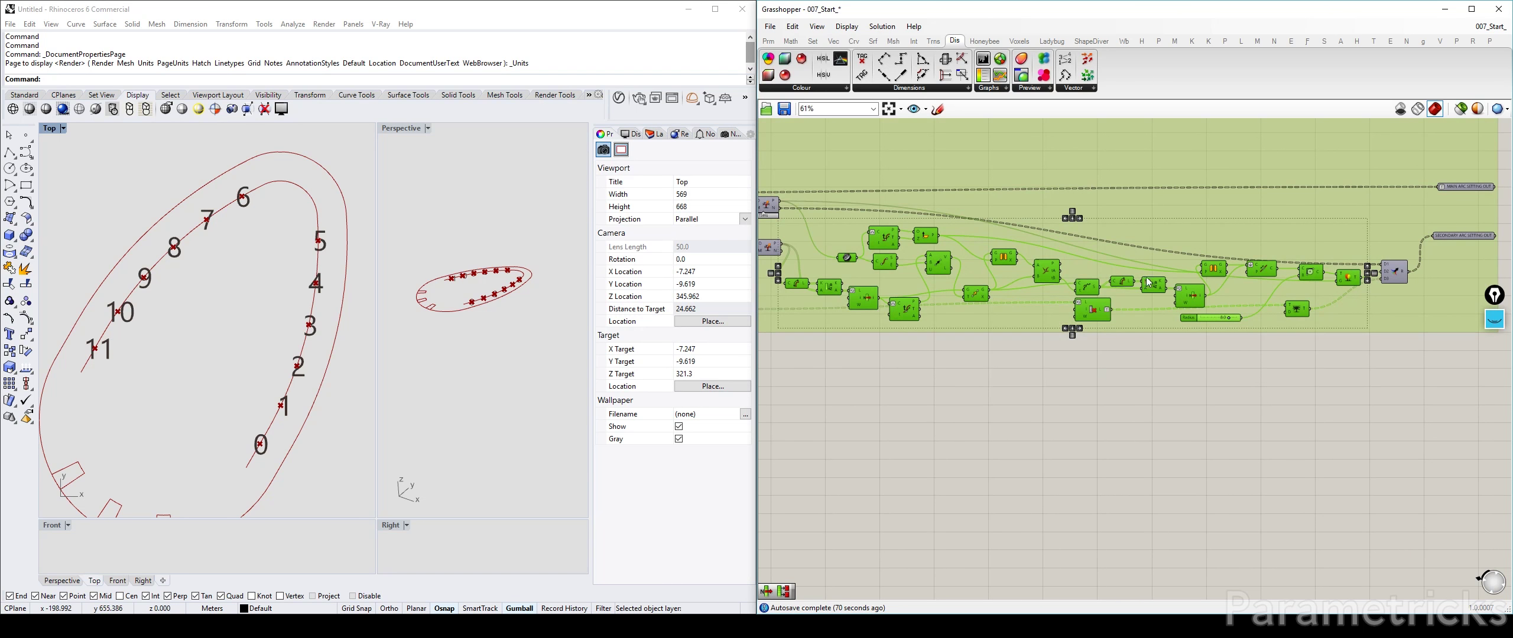
click(1311, 389)
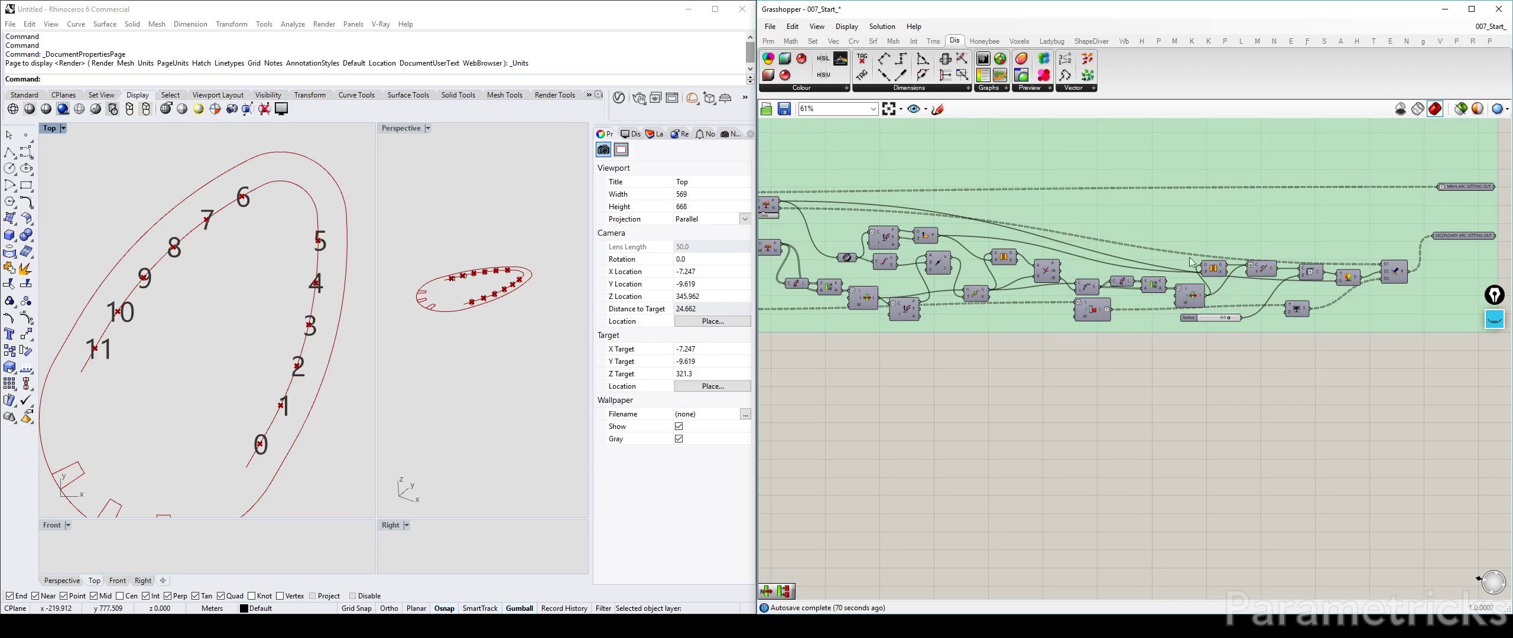
drag(764, 390, 1367, 204)
scroll(1177, 371, down, 5)
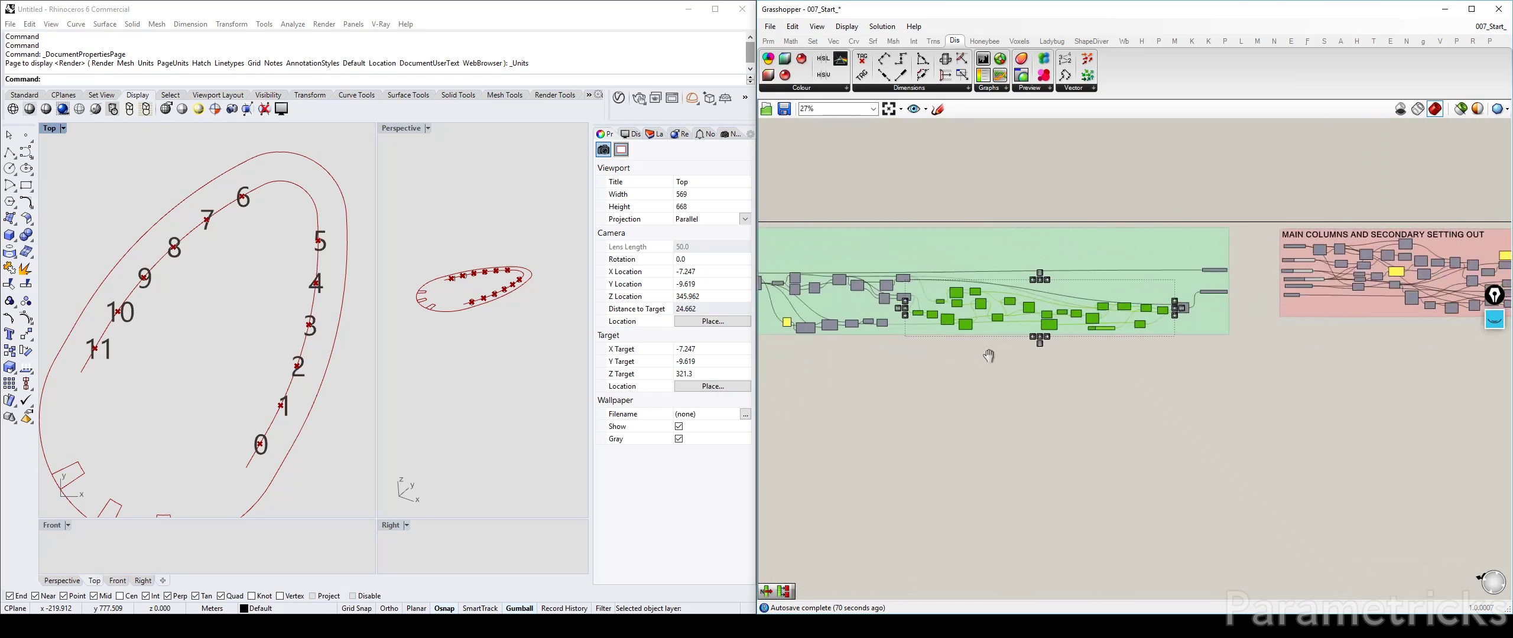
click(1171, 379)
scroll(1158, 325, up, 6)
click(1185, 273)
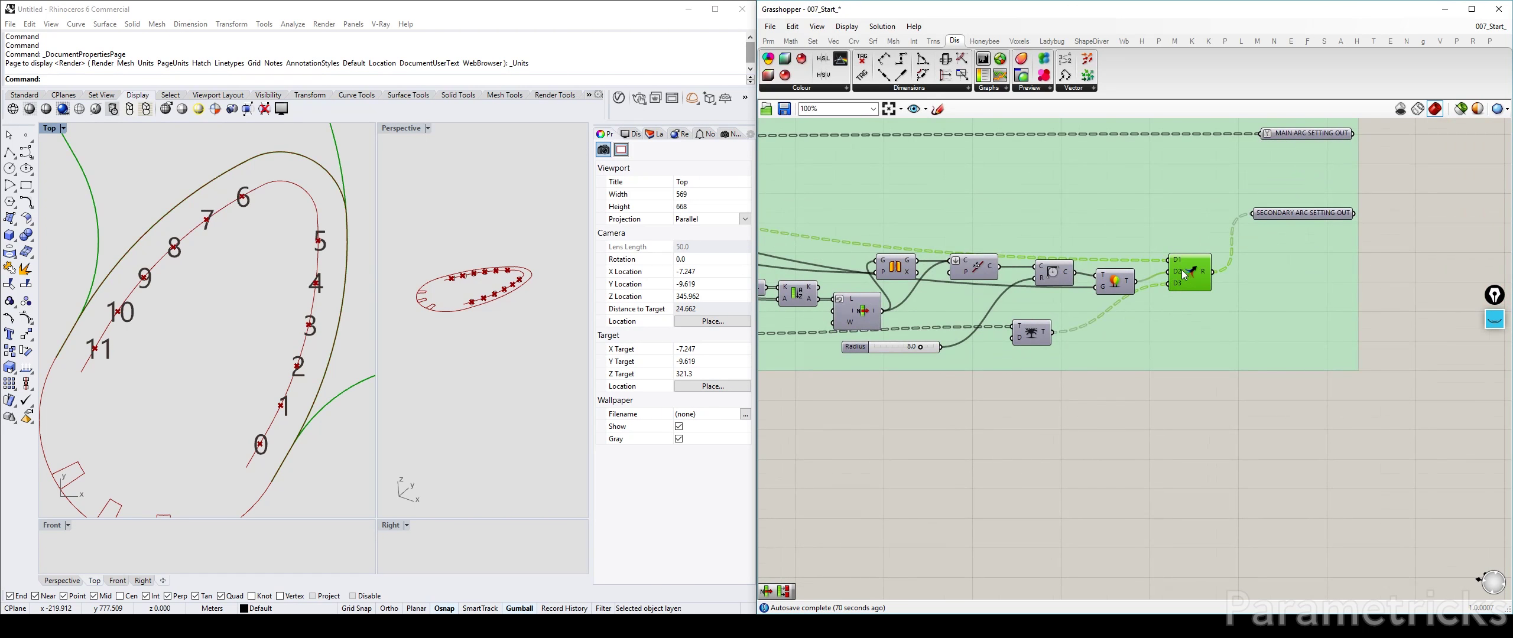
Examine the Distance component and the List Item feeding it in the ungrouped definition below BLOCK 2
click(1203, 333)
scroll(1203, 334, down, 6)
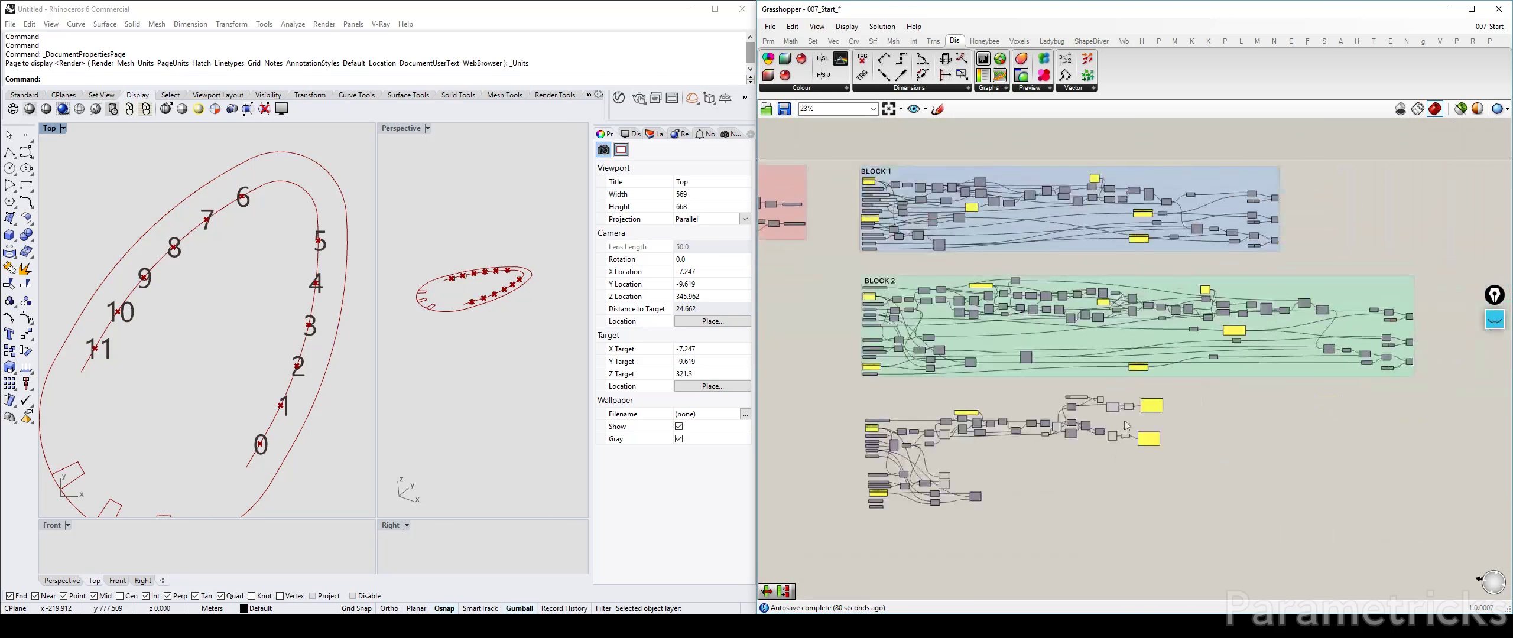
scroll(272, 372, up, 5)
scroll(277, 382, down, 3)
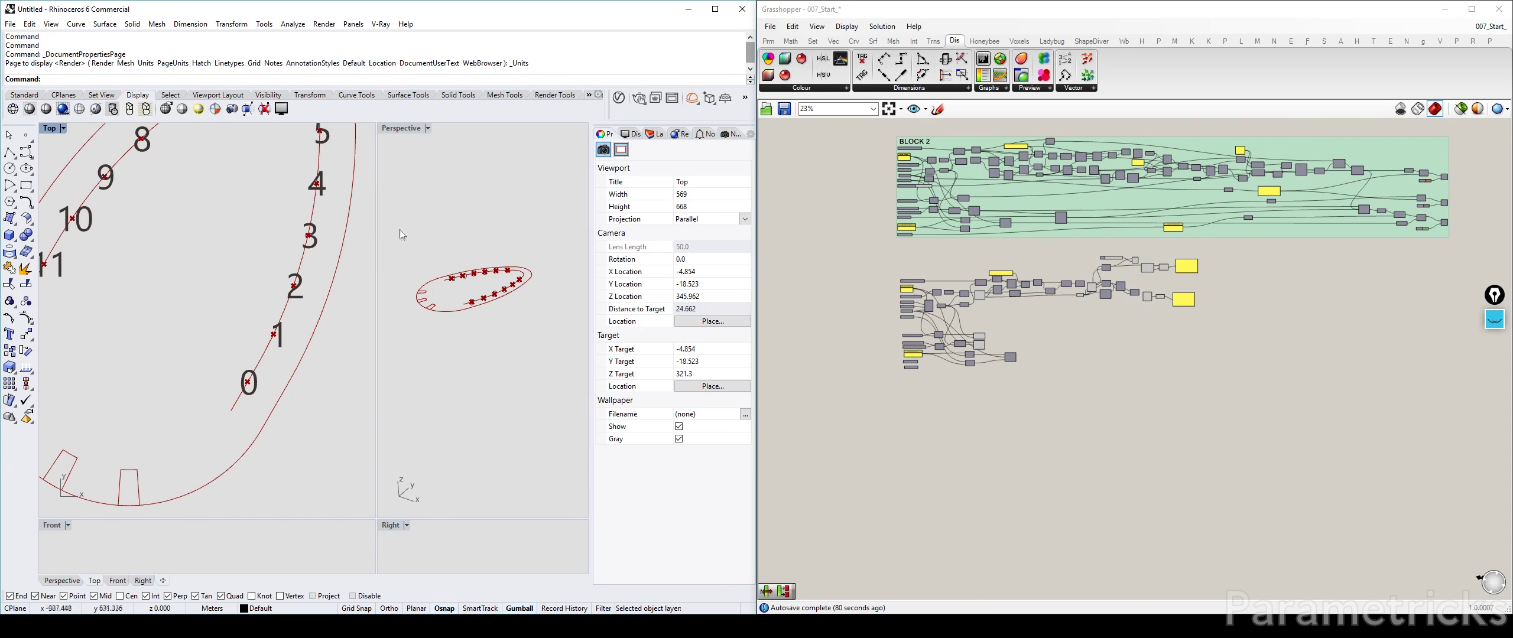
scroll(1156, 279, up, 8)
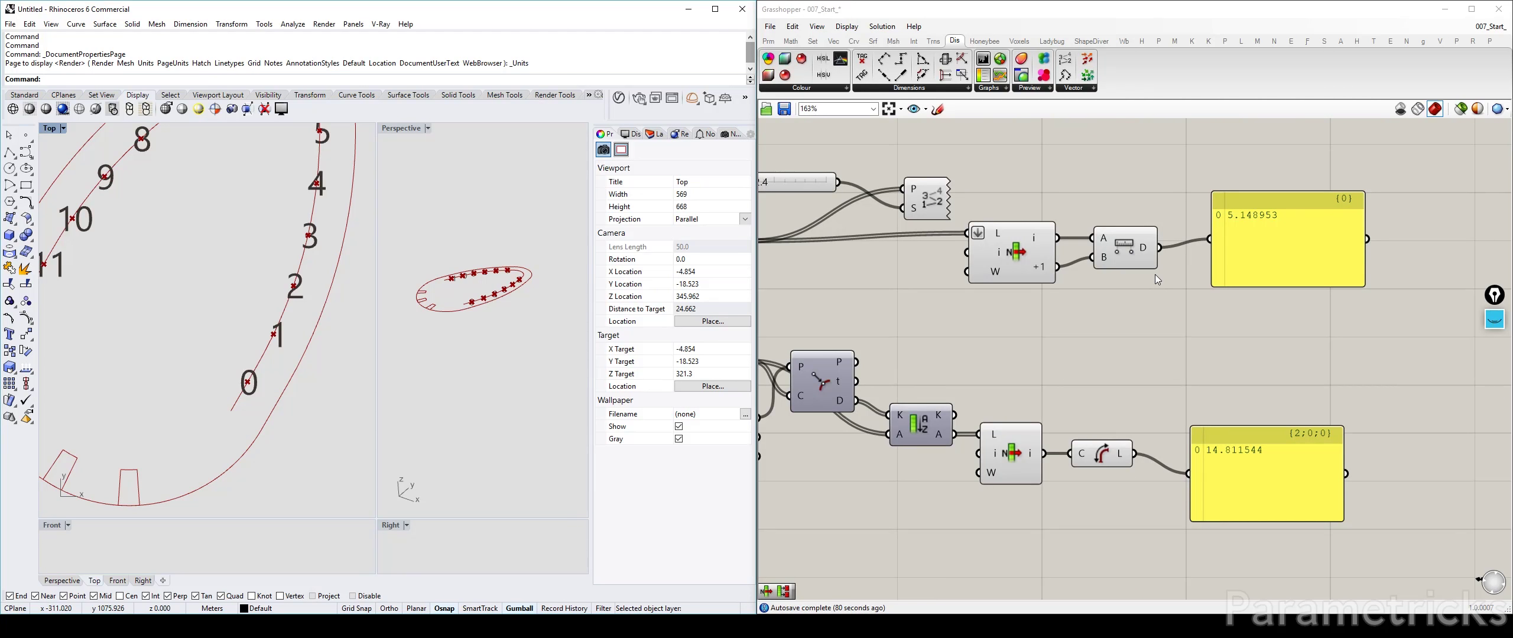
click(1142, 248)
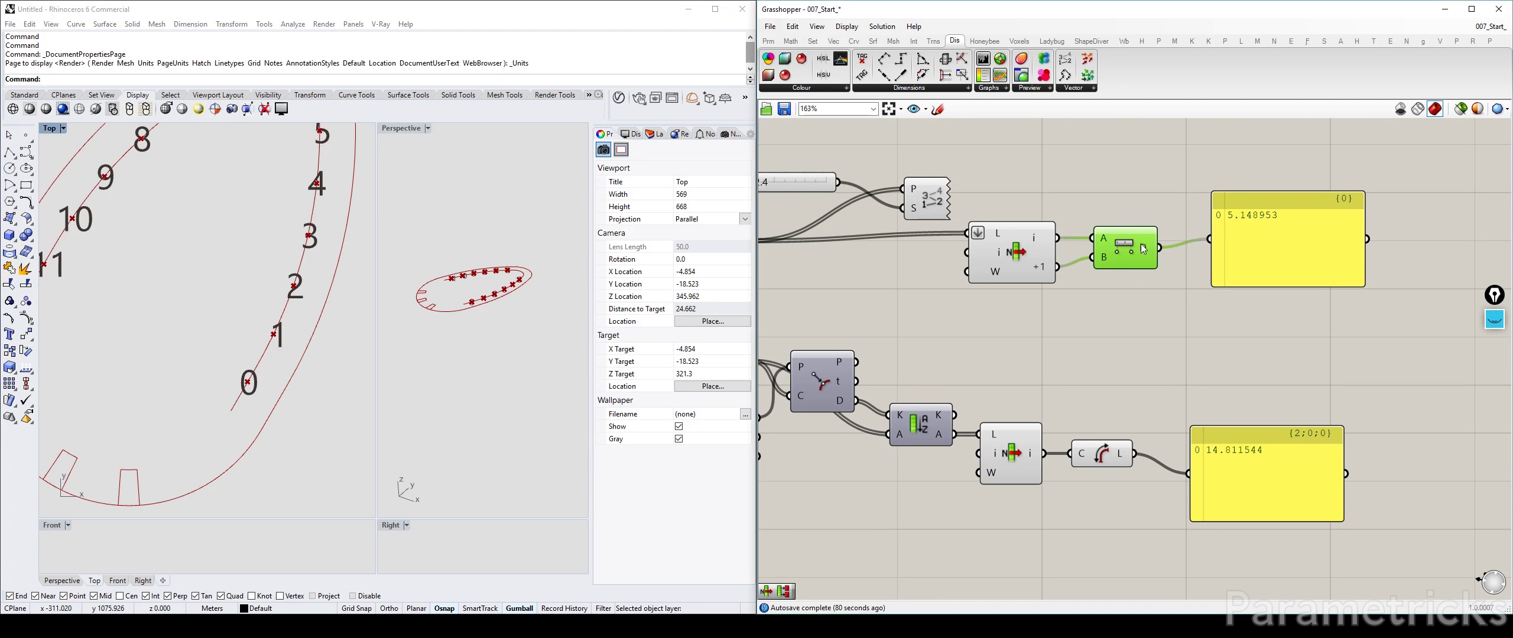
click(1018, 254)
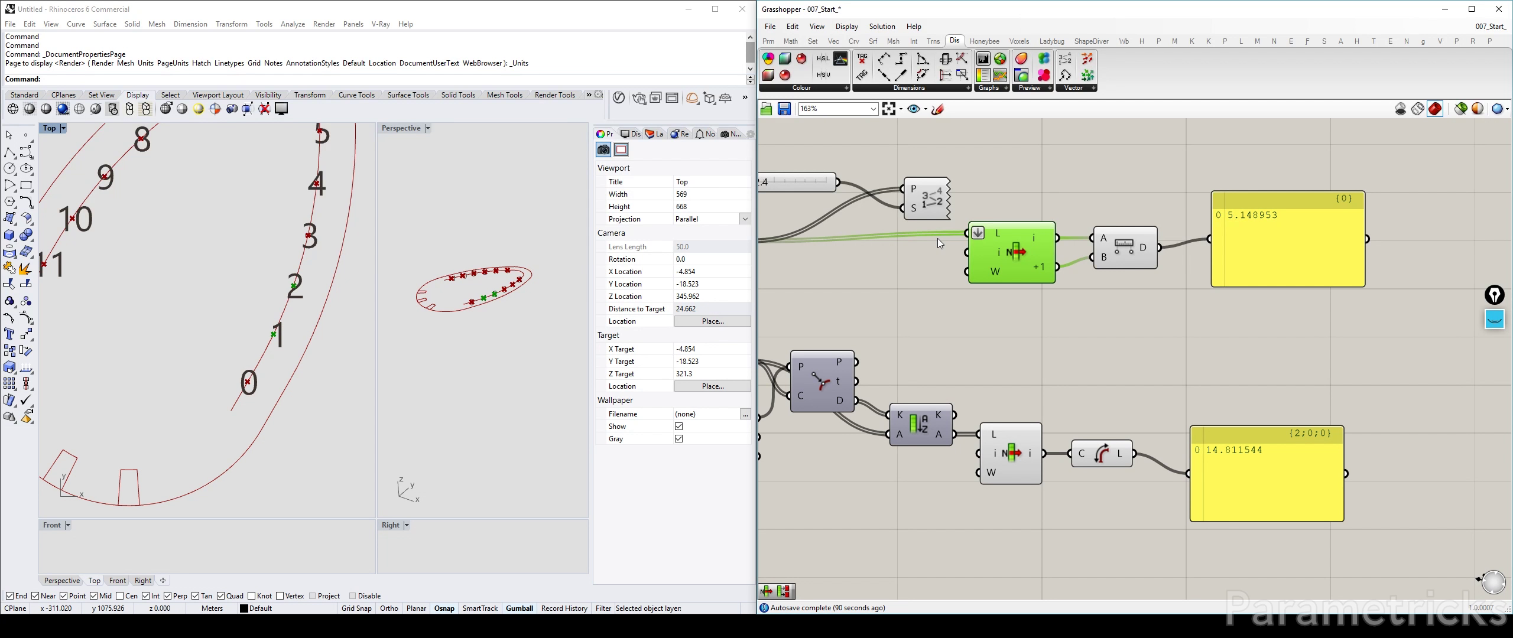
Delete the Point List component together with its Size slider
right_drag(939, 236, 1174, 301)
drag(1168, 218, 1026, 270)
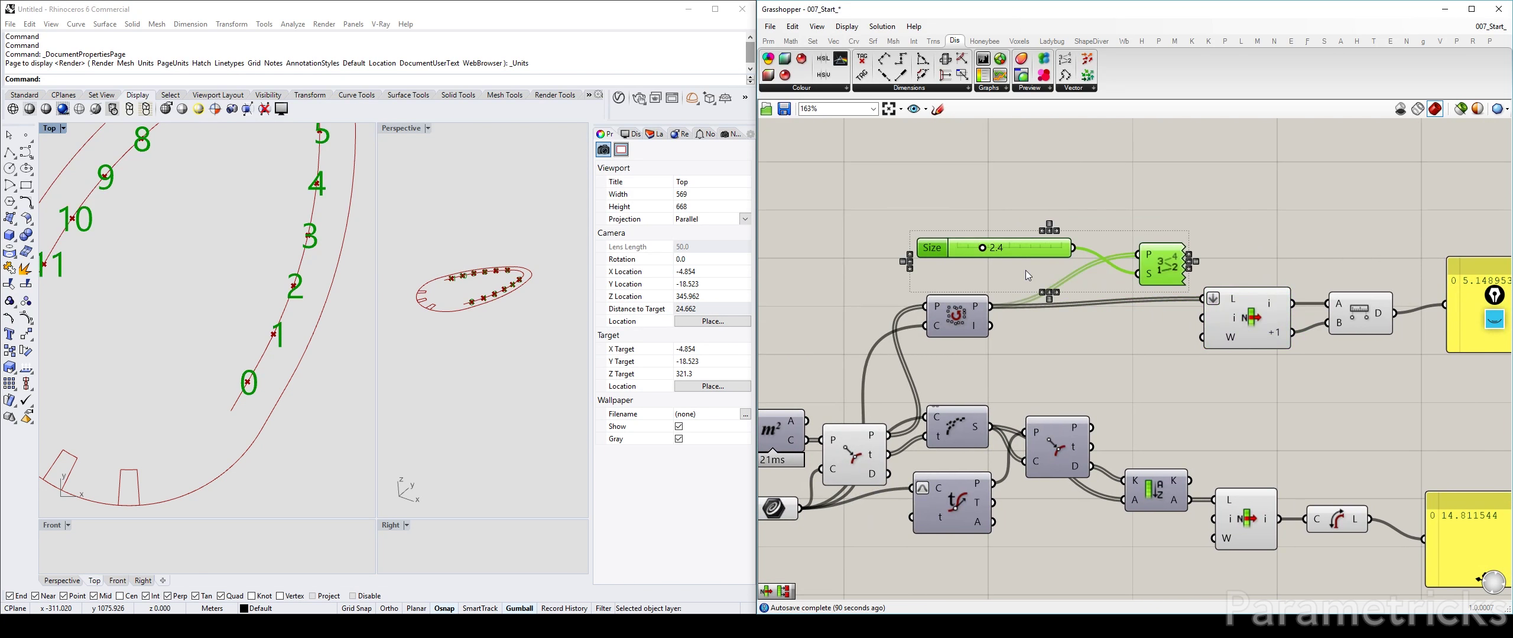
key(Delete)
Move Sort Along Curve, the List Item it feeds and the Distance component closer together
right_drag(1264, 319, 1060, 311)
click(1061, 312)
drag(1060, 311, 989, 318)
right_drag(780, 314, 962, 305)
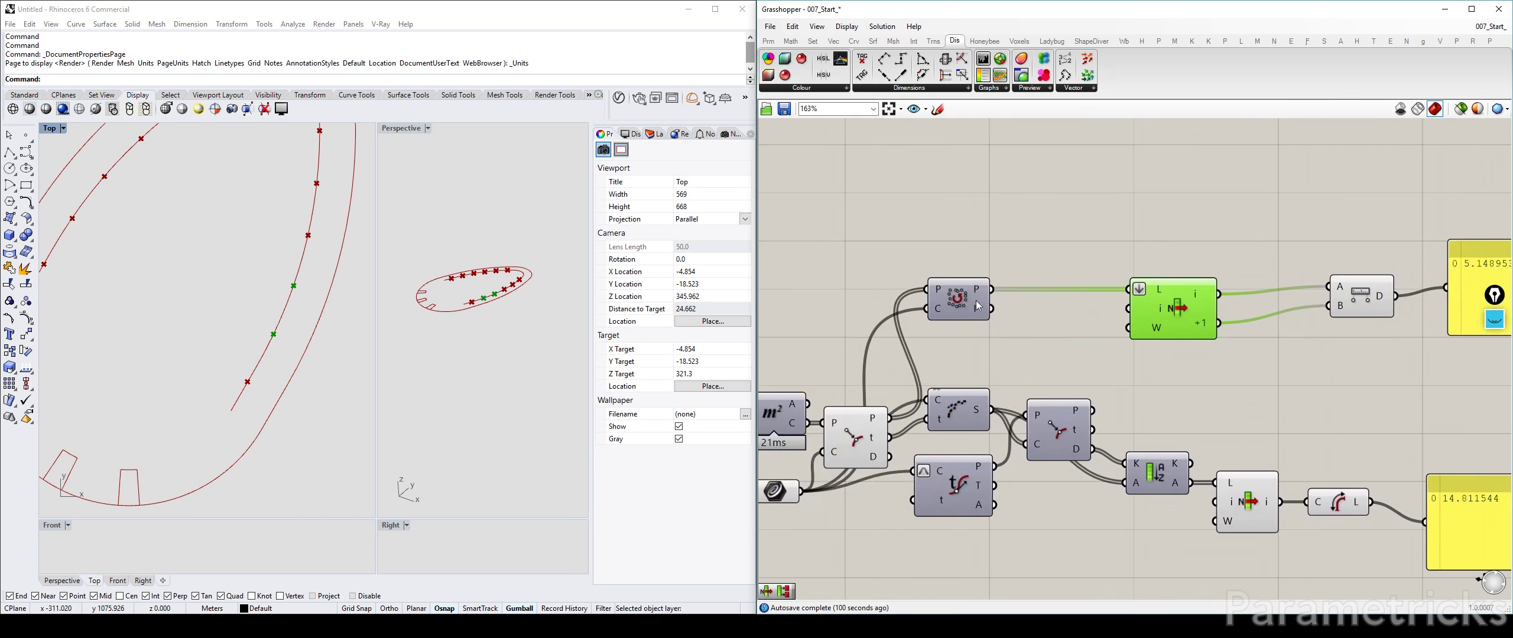
drag(962, 305, 959, 344)
drag(1173, 308, 1082, 347)
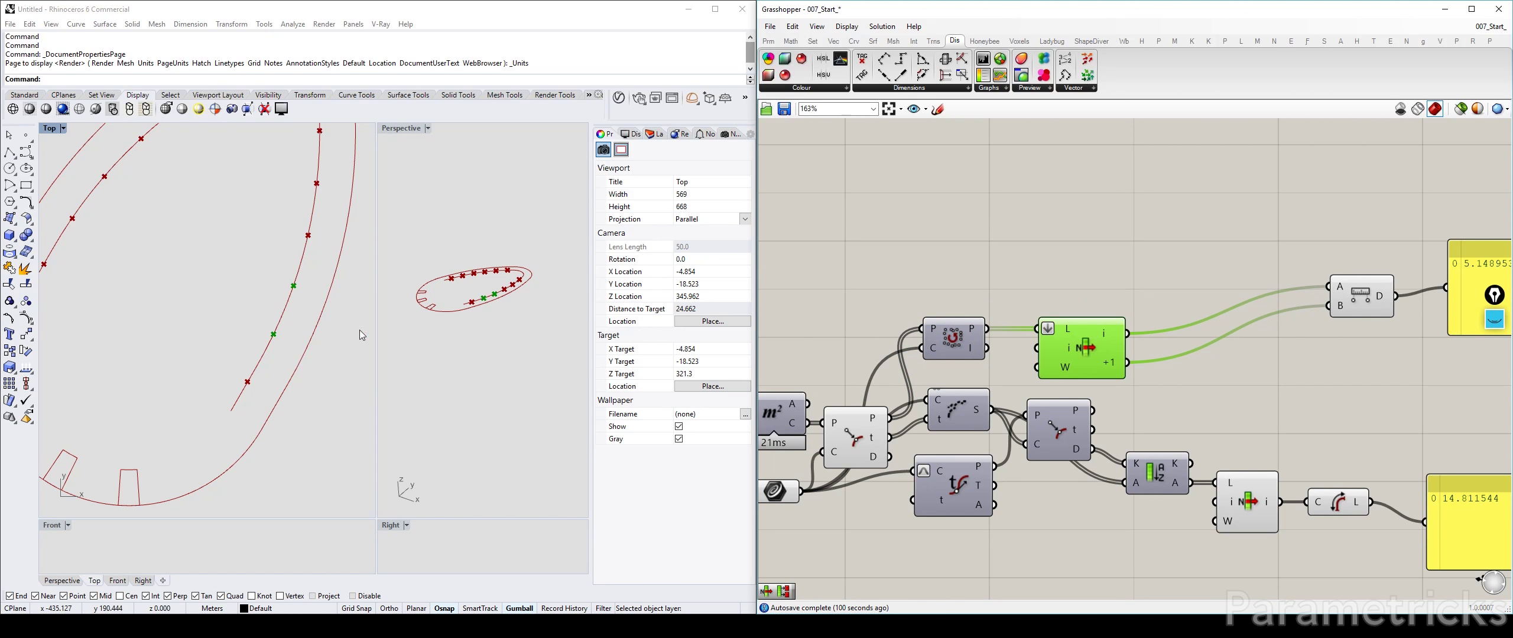
right_drag(1302, 278, 1285, 278)
drag(1344, 298, 1188, 344)
right_drag(1264, 329, 1023, 312)
Delete the Panel attached to the Distance component's output
drag(1249, 288, 1163, 269)
right_drag(1044, 320, 1150, 309)
key(Delete)
Add an Evaluate component and connect Distance's D output to x and Length's L output to y
scroll(229, 313, down, 6)
scroll(179, 324, up, 4)
right_drag(179, 303, 173, 366)
double_click(1136, 387)
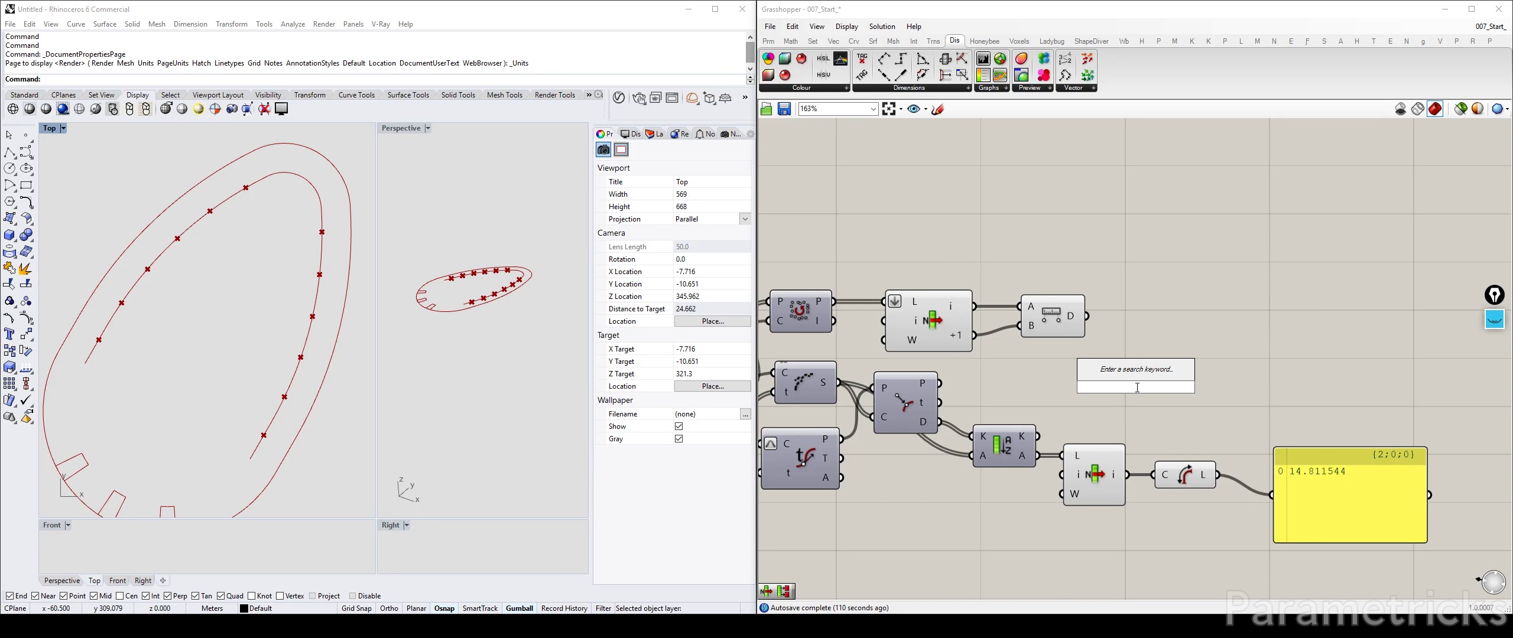
text(eval)
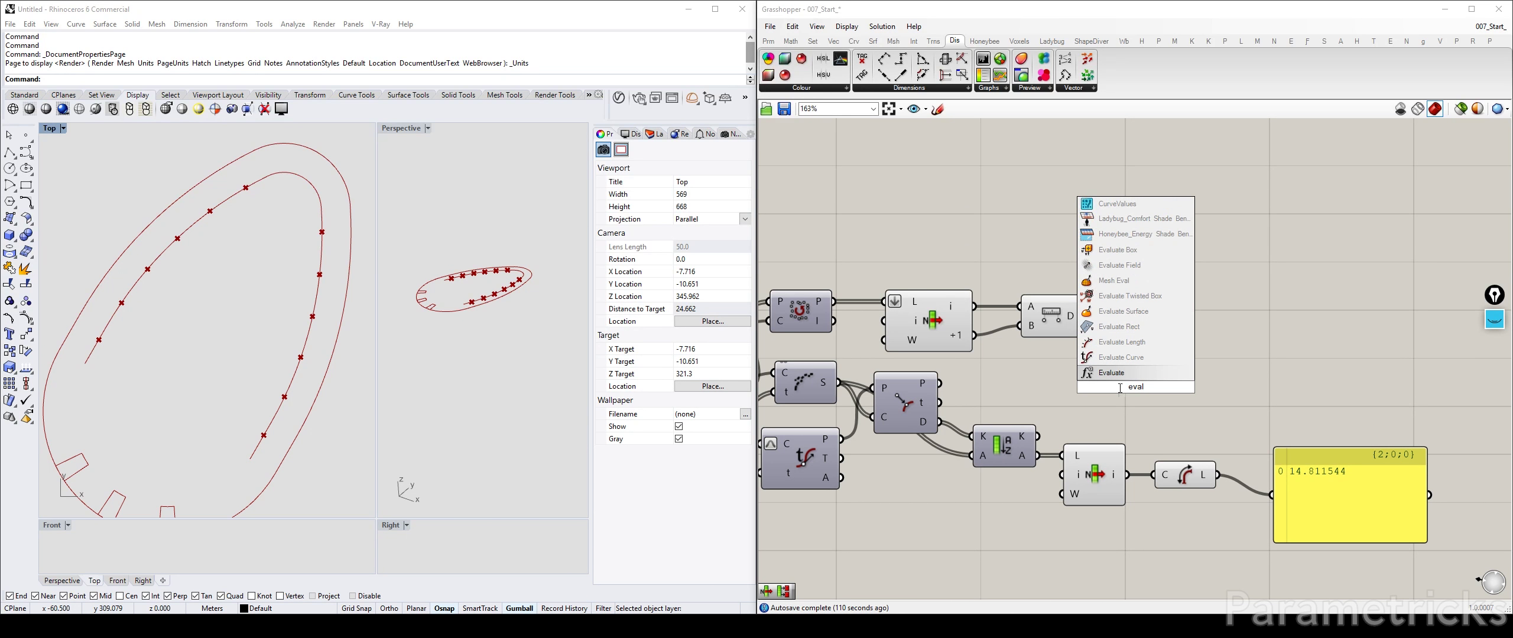
key(Return)
drag(1111, 391, 1218, 357)
drag(1086, 316, 1278, 336)
drag(1218, 475, 1244, 359)
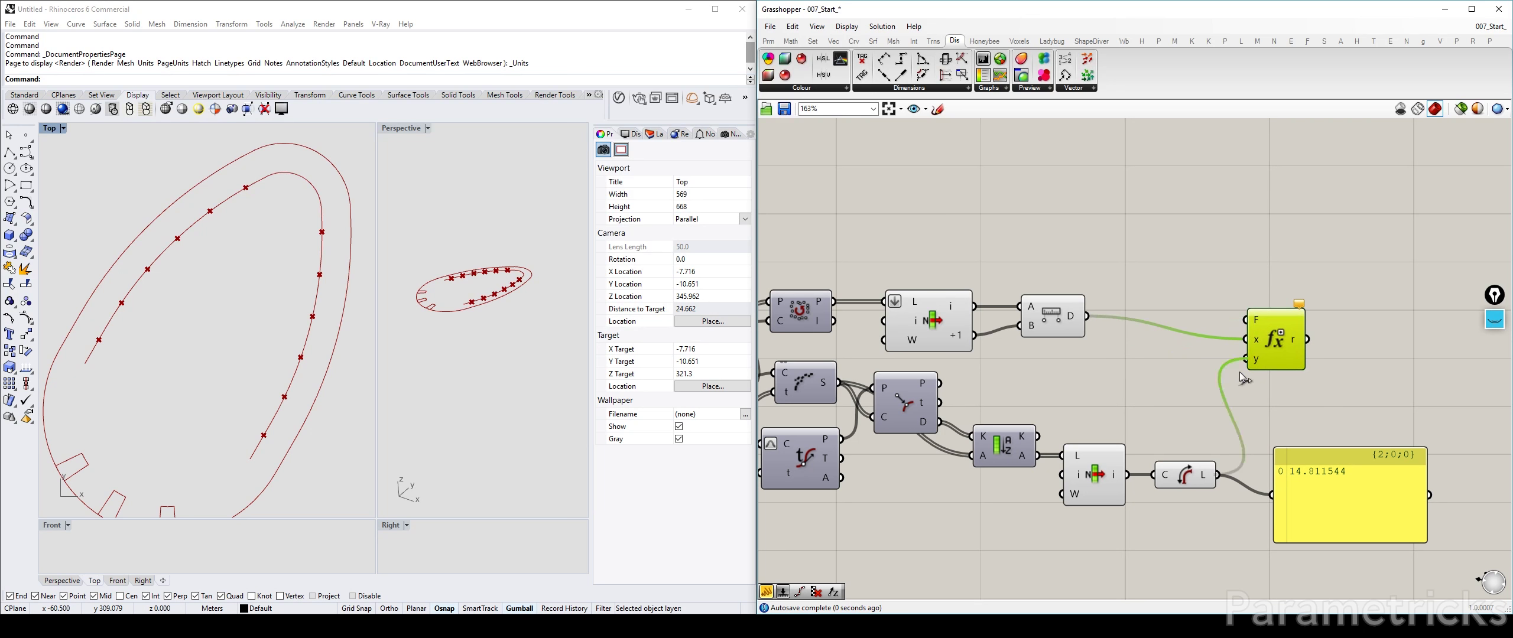
Set the Evaluate expression to divide x by y and show its r output in a copy of the length Panel
right_click(1262, 325)
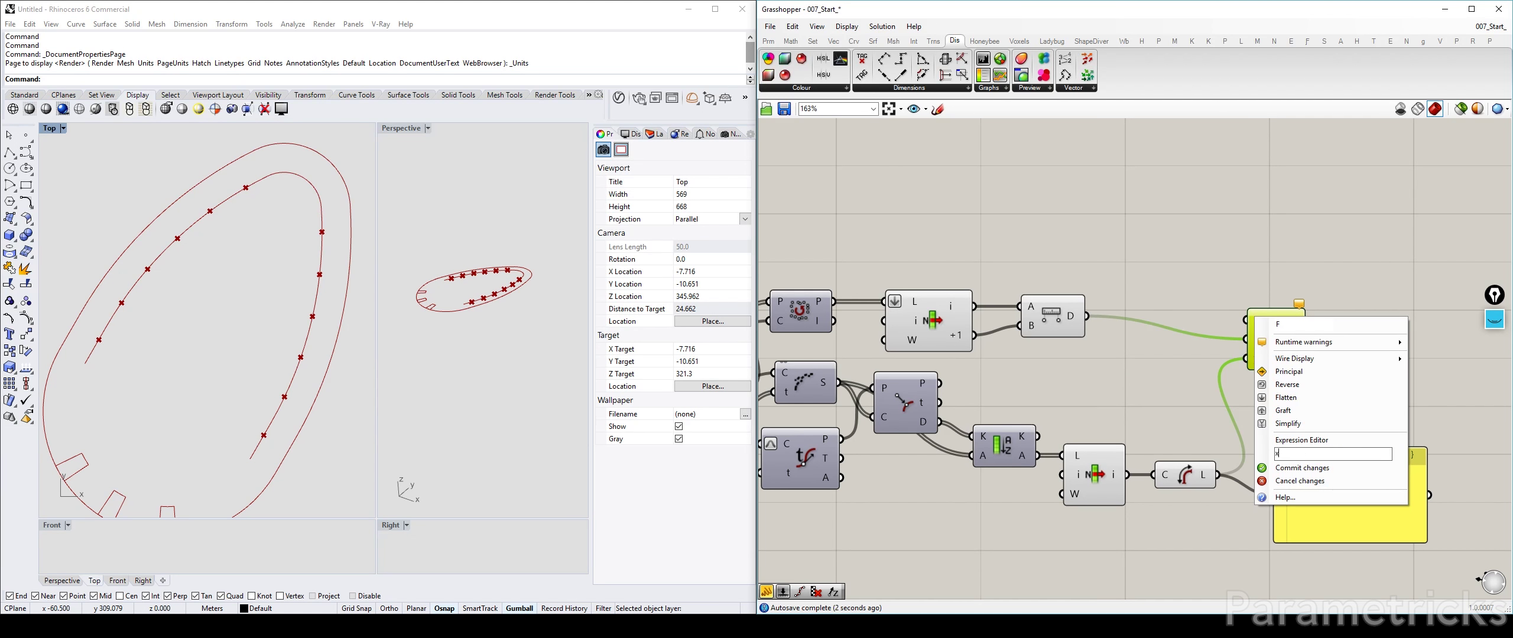
click(1300, 467)
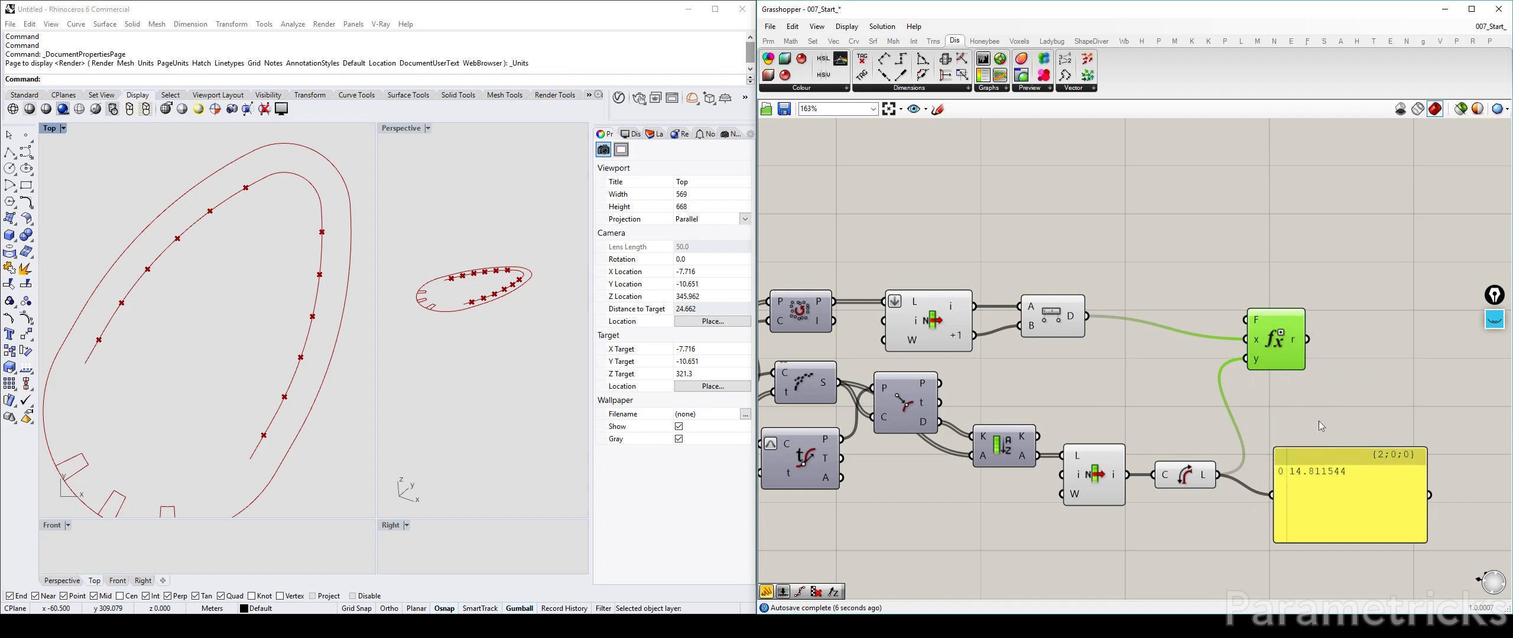
alt+drag(1313, 466, 1330, 389)
right_drag(1332, 392, 1138, 346)
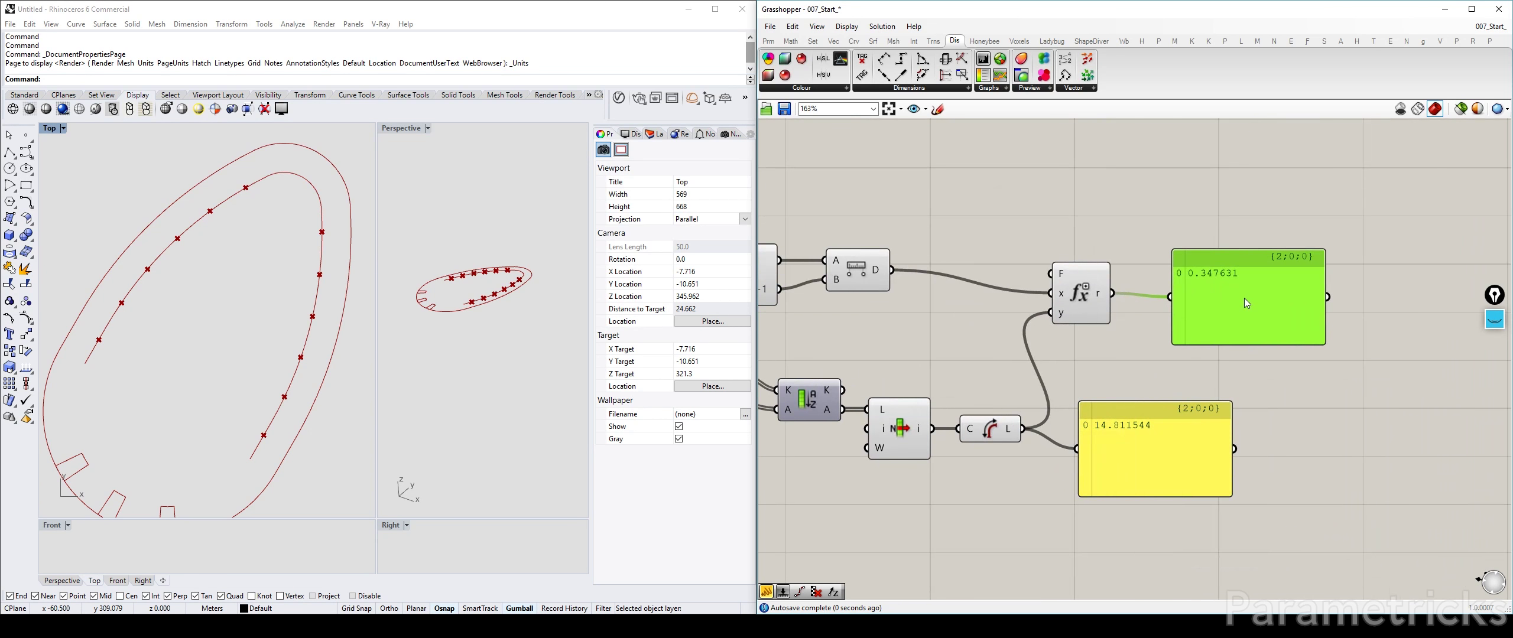
Swap Evaluate's inputs by connecting Length's L output to x and Distance's D output to y
drag(1023, 429, 1051, 293)
drag(897, 275, 1051, 312)
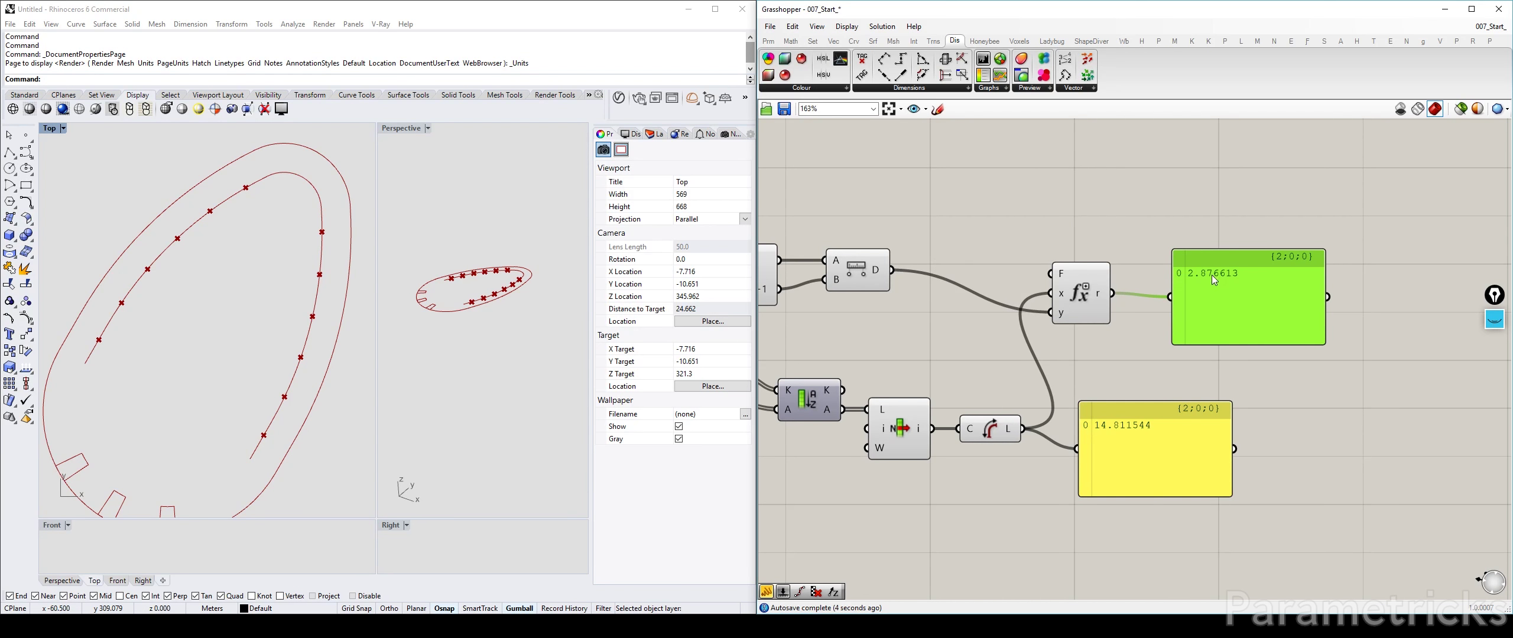
Add a Divide Curve component and connect the lower List Item's i output to its C input
double_click(1095, 188)
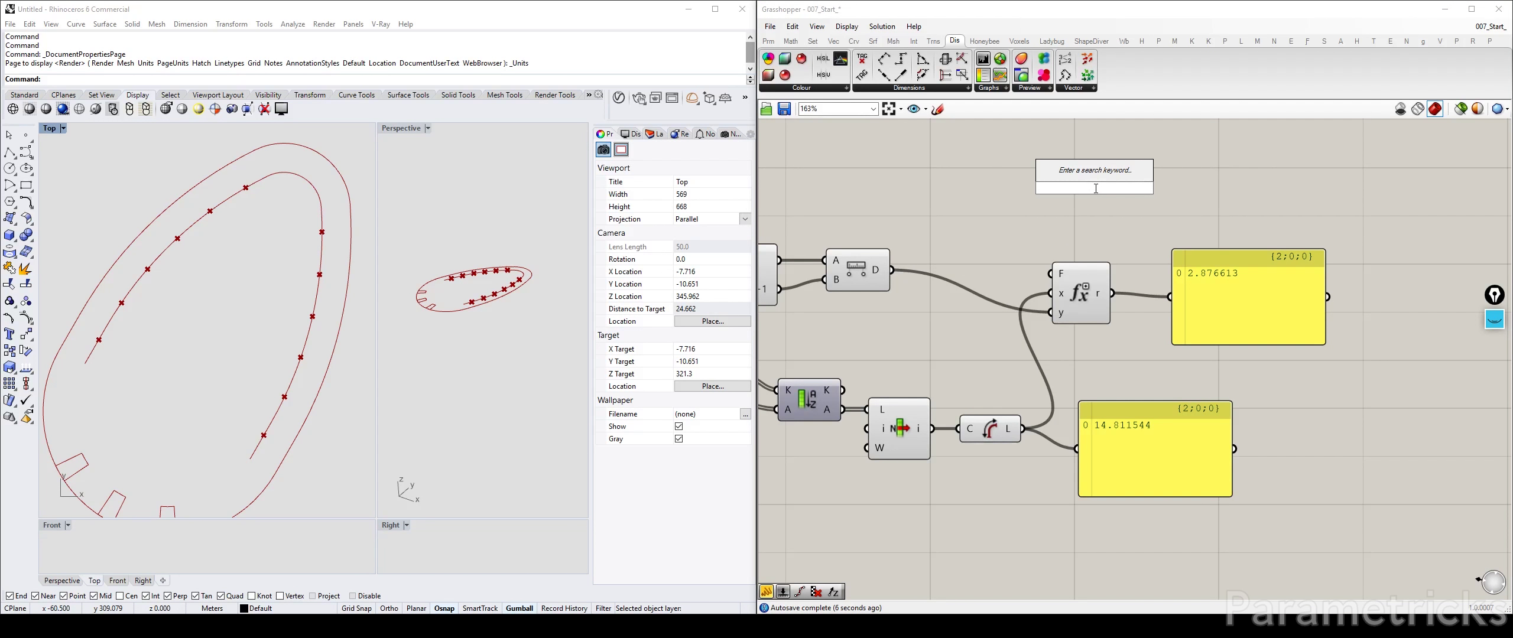
text(divide)
key(Return)
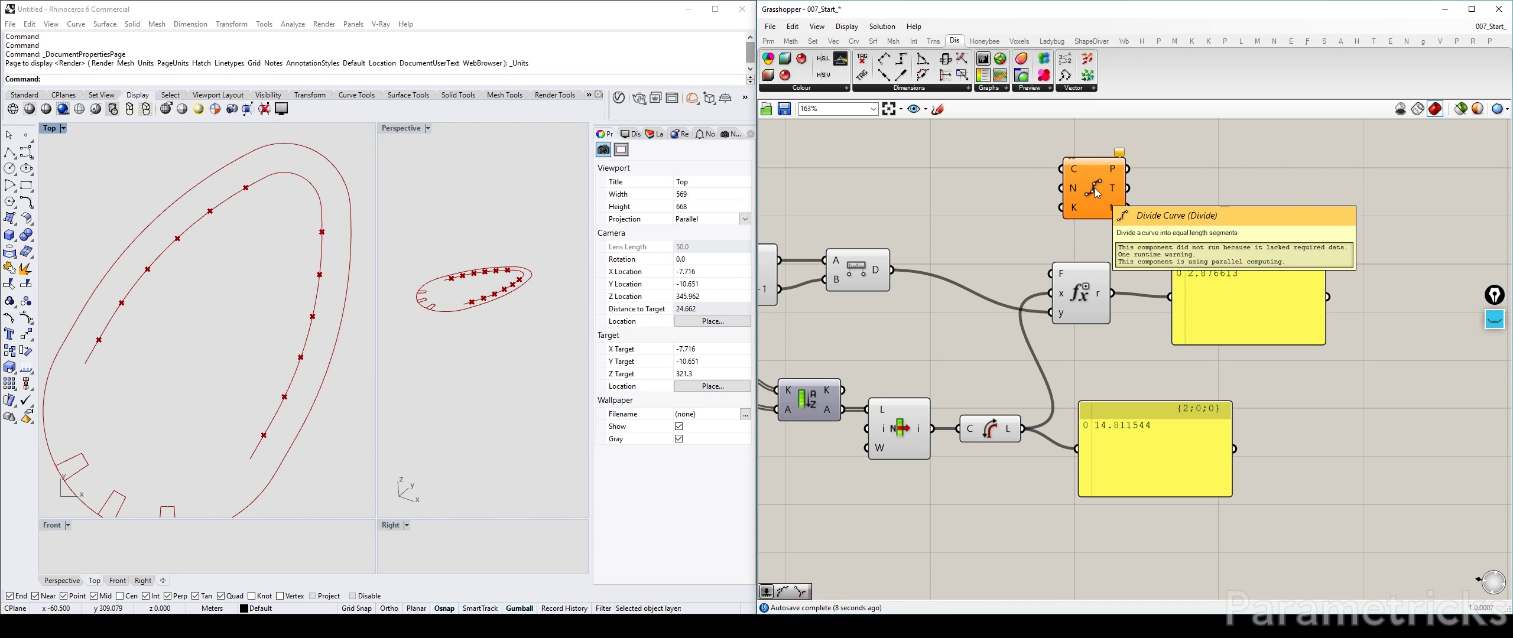
right_drag(984, 229, 1264, 208)
right_drag(1183, 415, 958, 432)
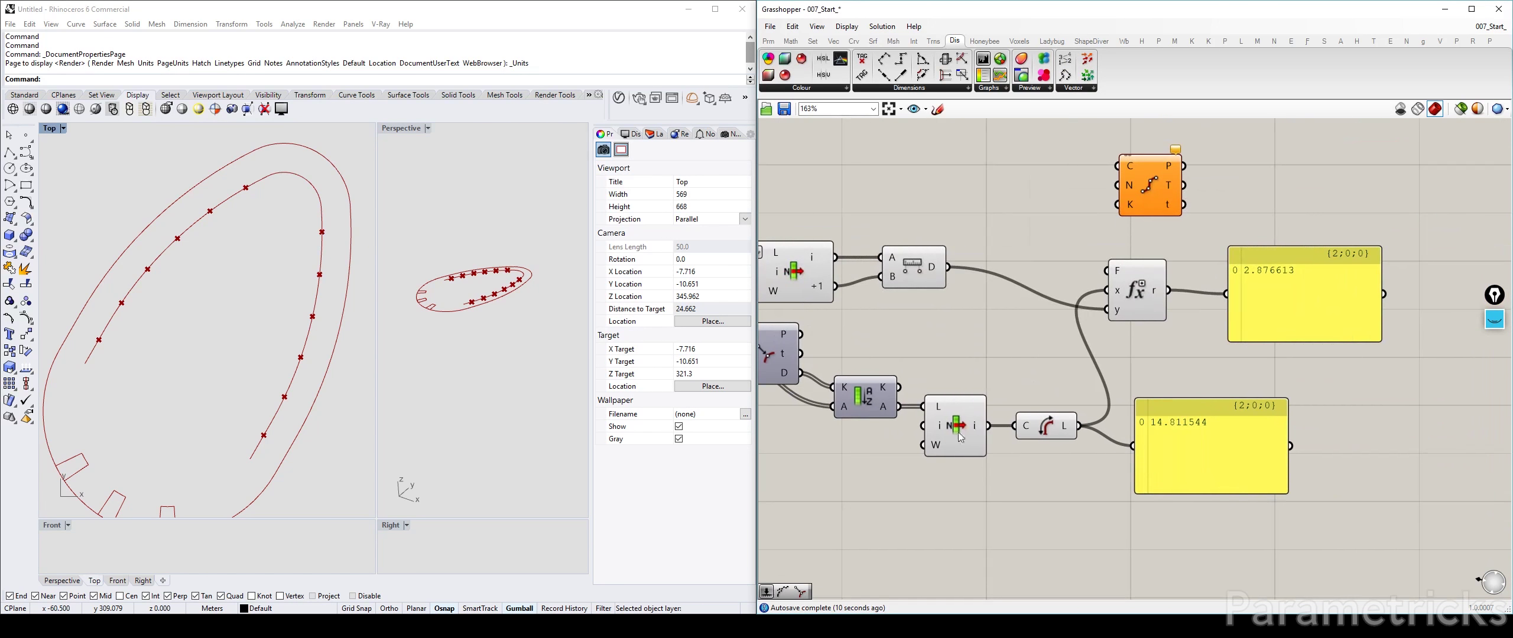
click(958, 436)
right_drag(301, 204, 264, 289)
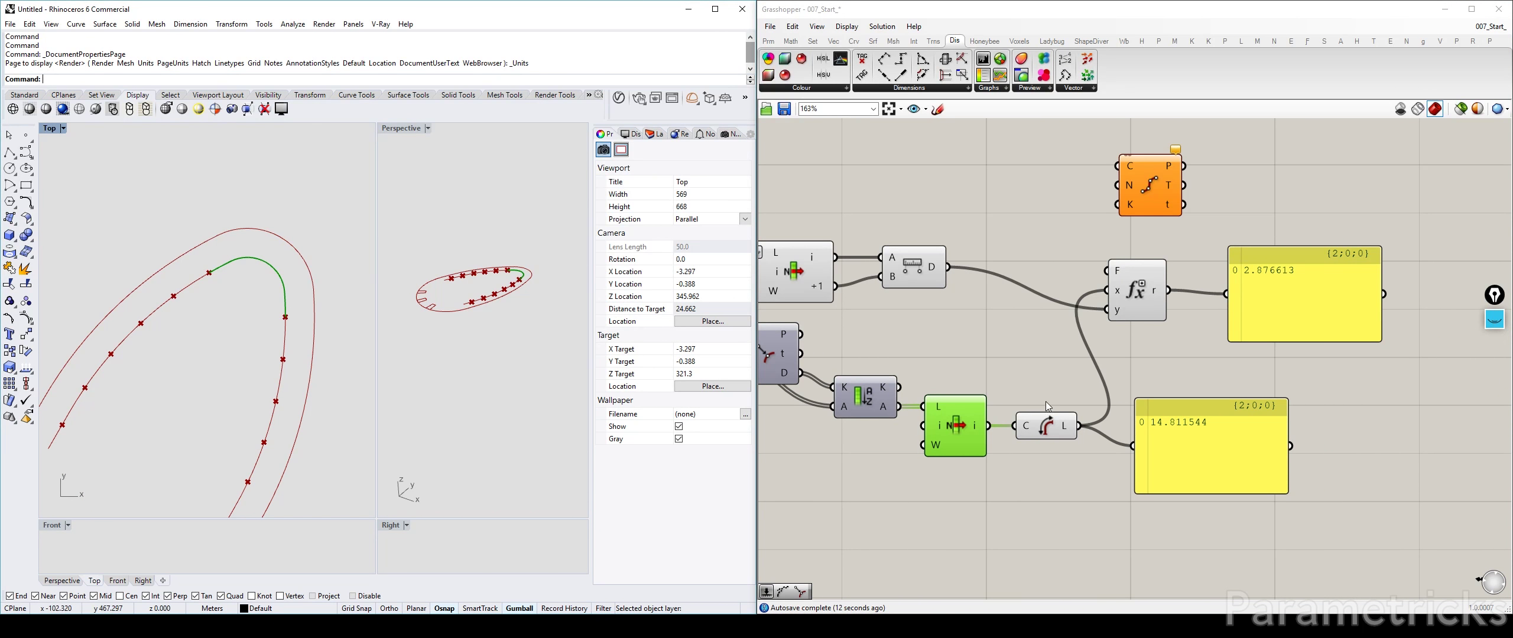
drag(988, 426, 1116, 165)
Move the Evaluate result Panel clear of Evaluate and place Divide Curve directly above that Panel
right_drag(1280, 274, 1150, 215)
drag(1149, 213, 1181, 256)
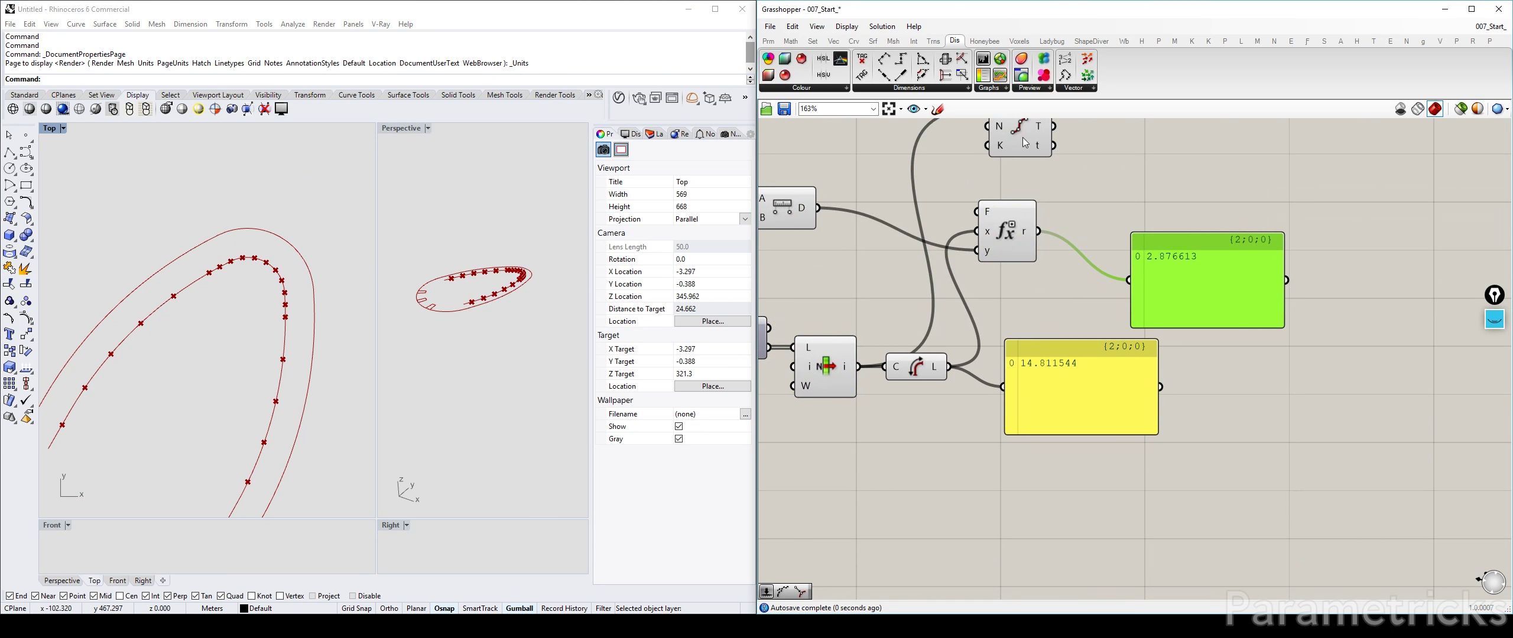
drag(1026, 142, 1167, 183)
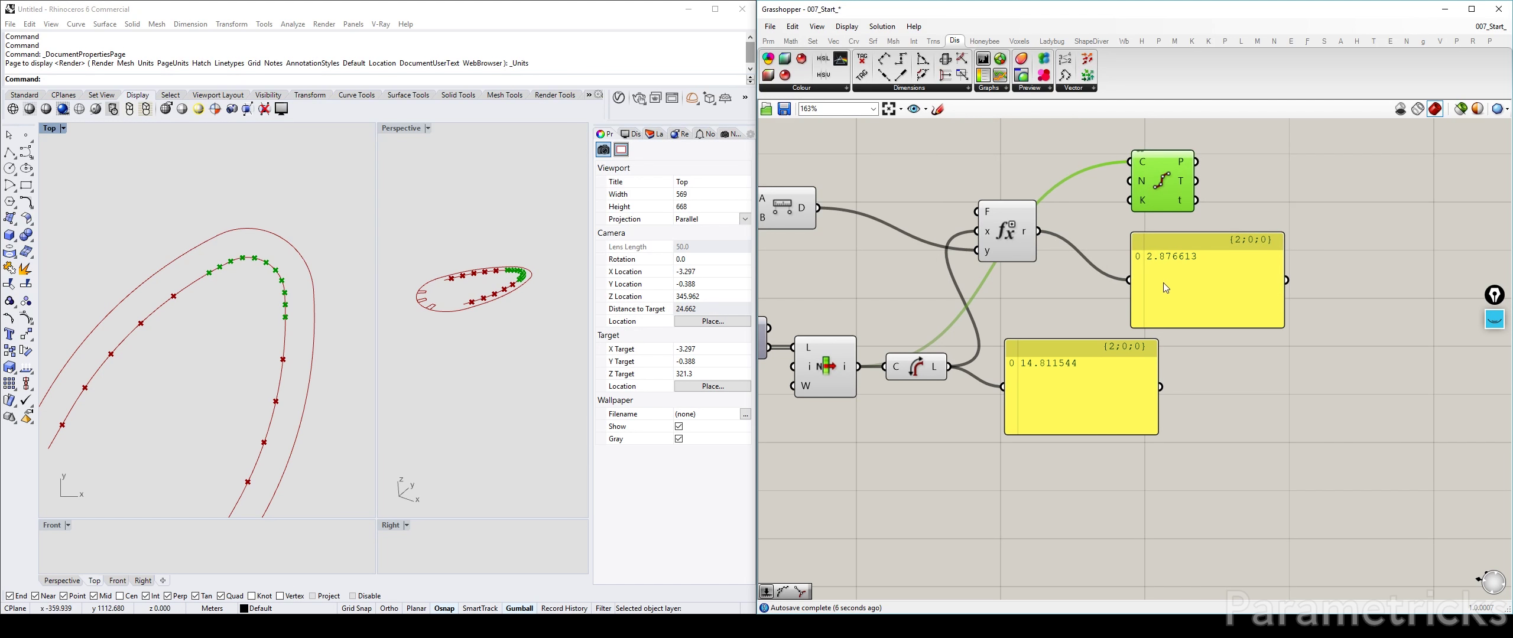
Examine the data types of the Divide Curve and Evaluate inputs against the Geometry and Primitive parameter lists
mouse_move(1141, 185)
click(769, 43)
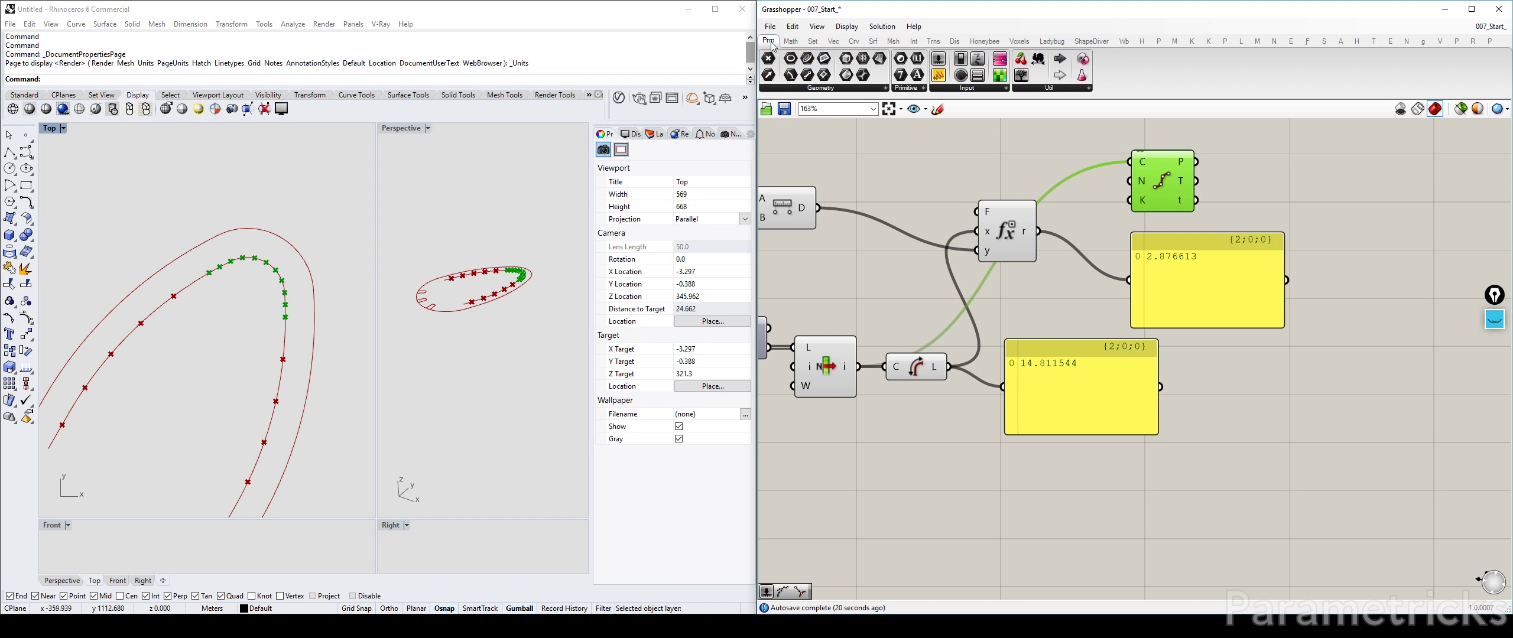
click(821, 87)
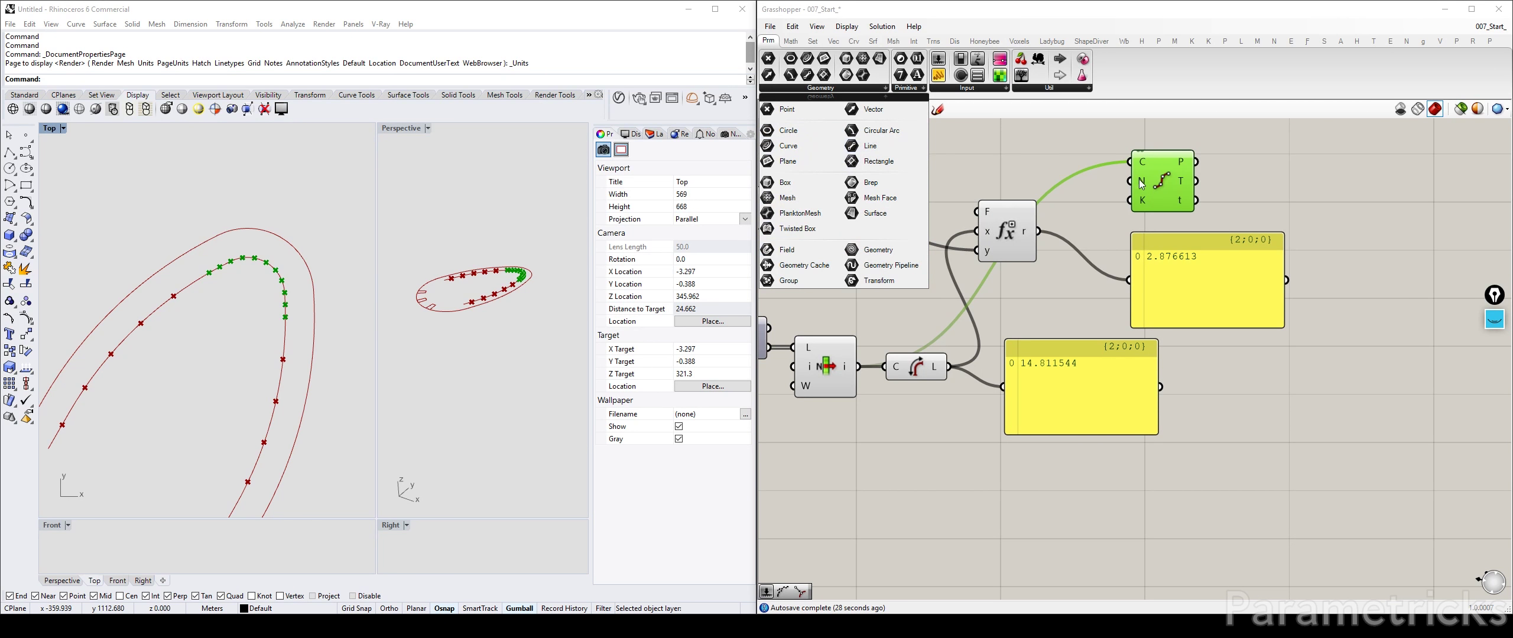
click(1093, 177)
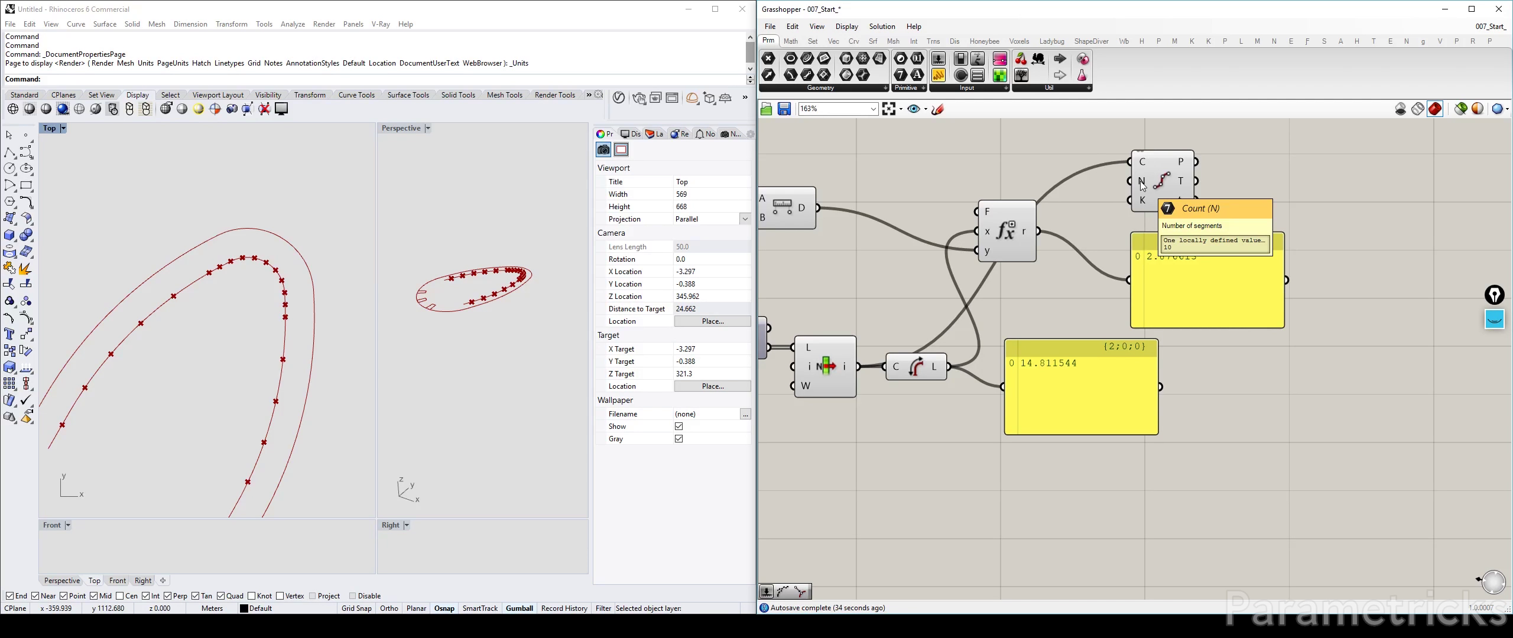
mouse_move(1144, 162)
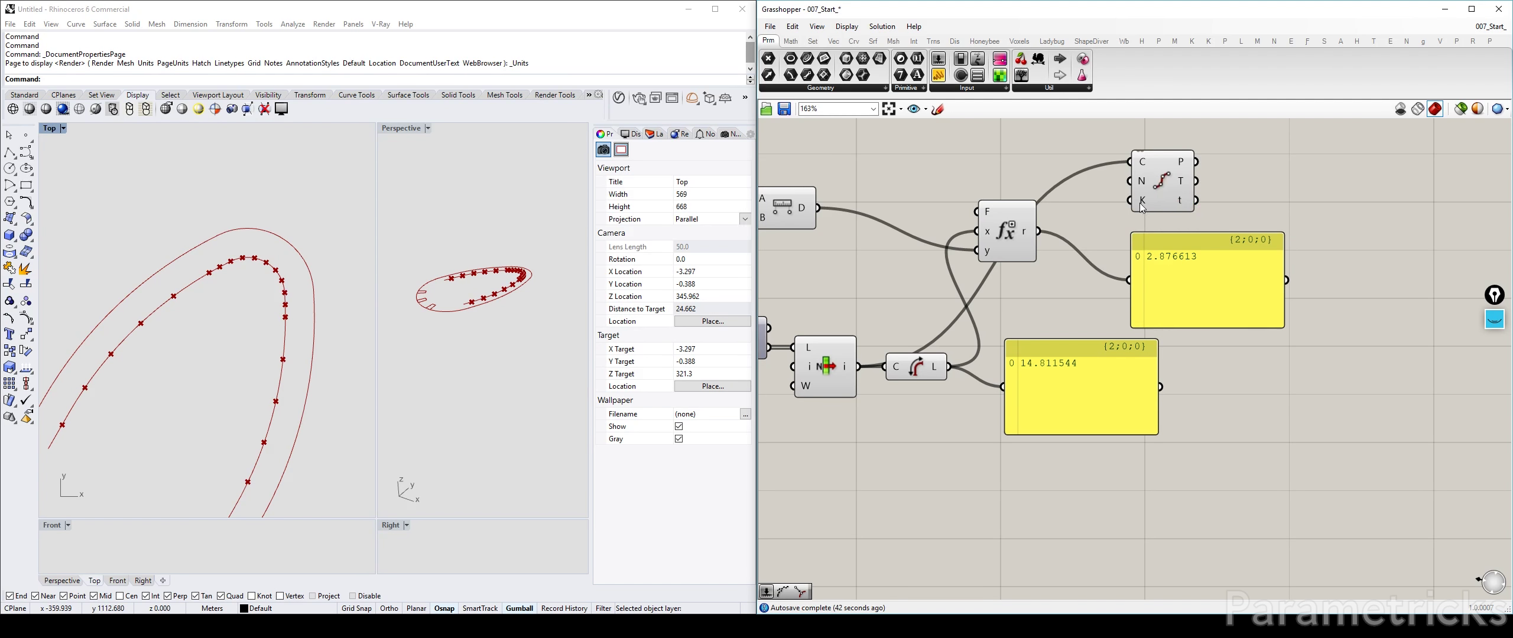
mouse_move(1142, 205)
click(821, 88)
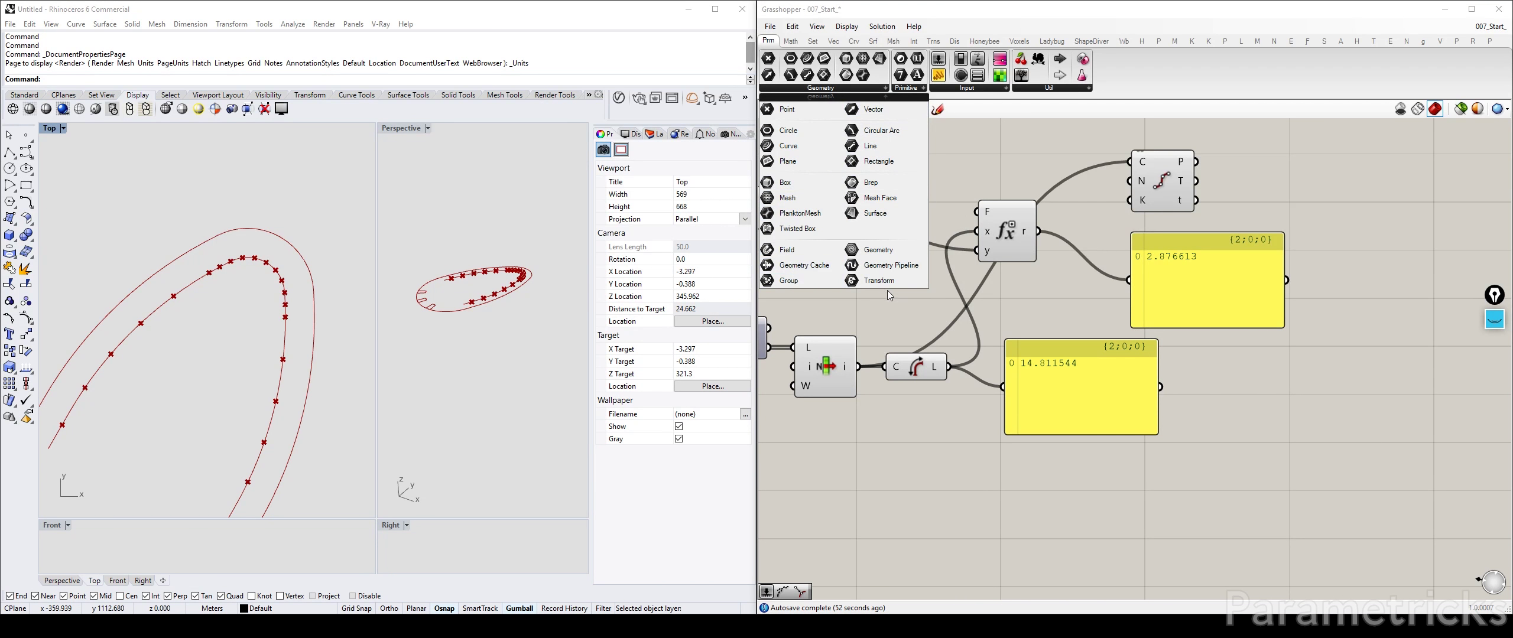
click(919, 89)
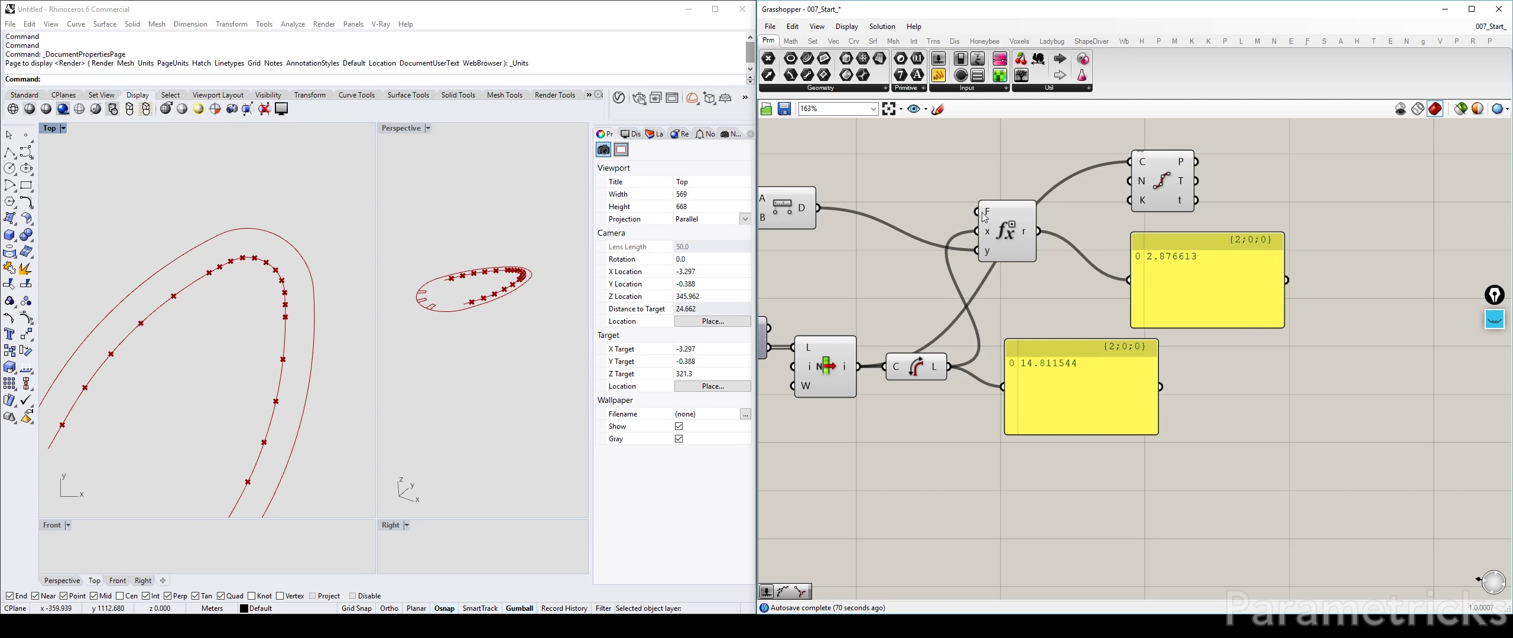
mouse_move(986, 212)
click(907, 88)
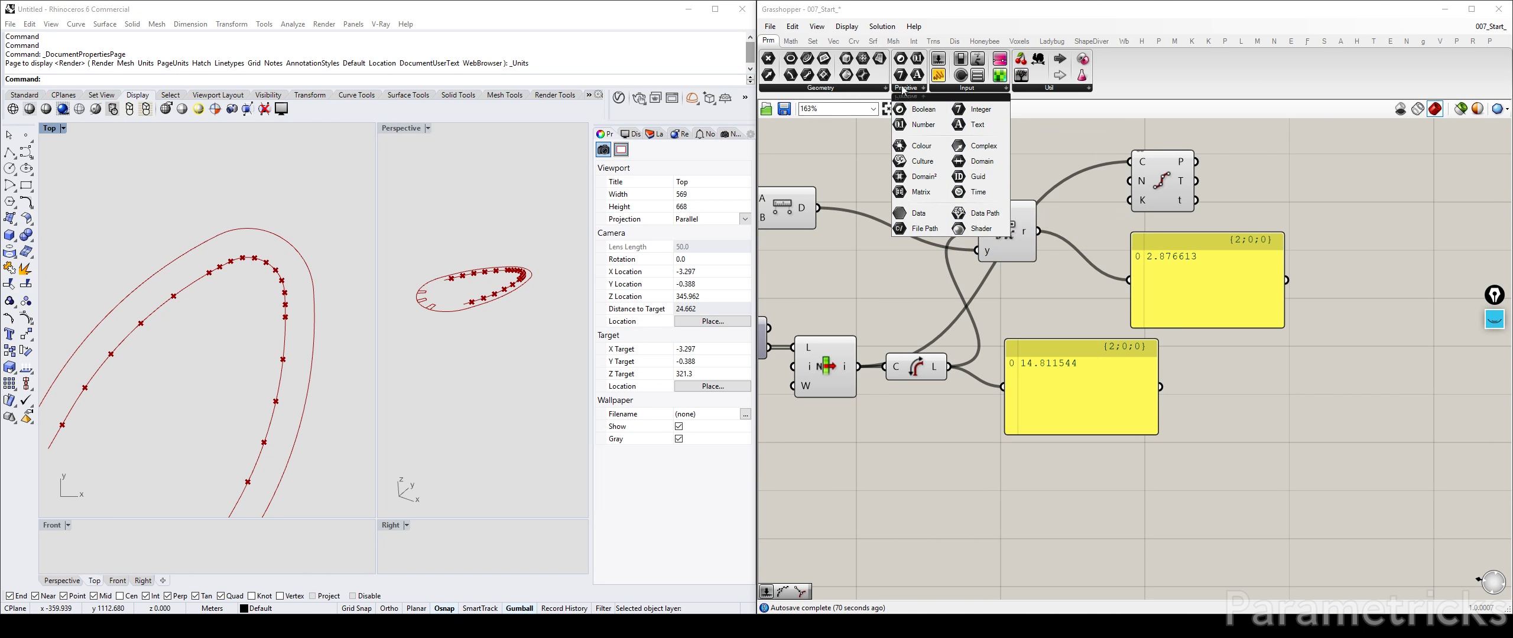
click(850, 87)
click(1002, 150)
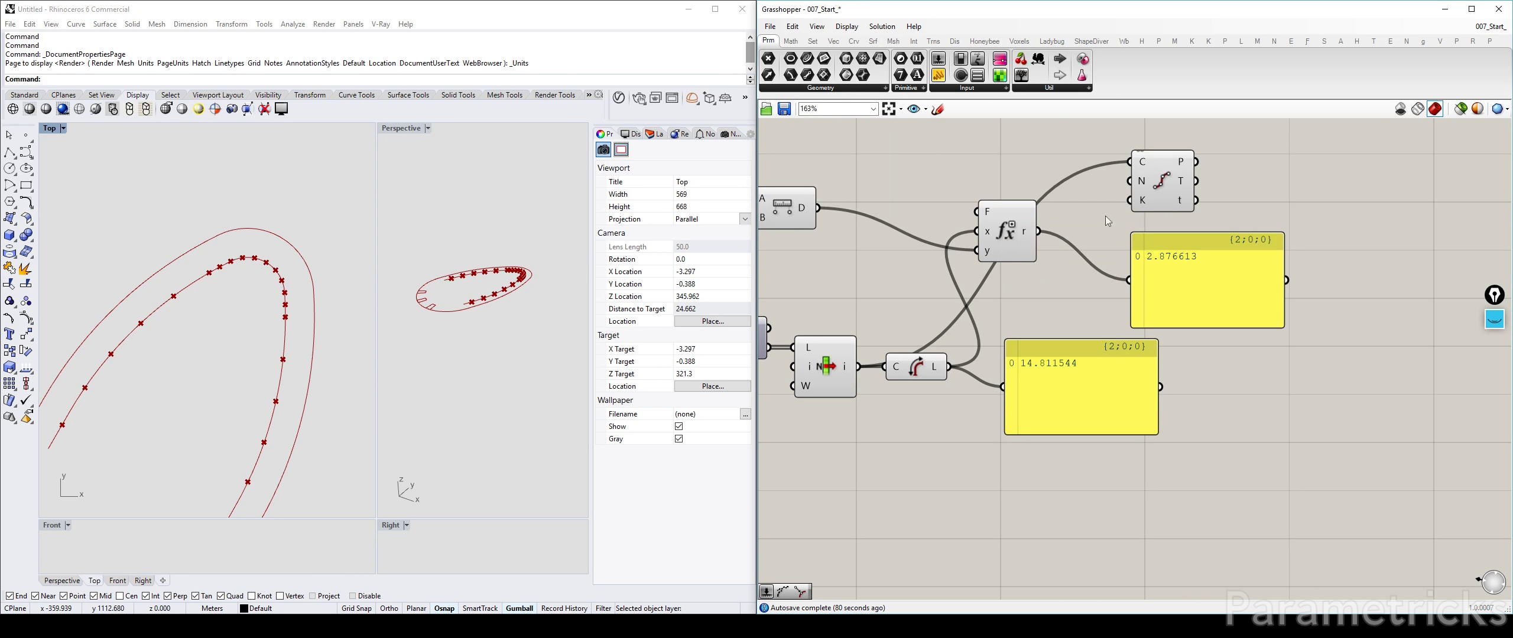
Nudge the Evaluate result Panel and connect Evaluate's r output to Divide Curve's N input
right_drag(948, 276, 1030, 319)
click(1082, 273)
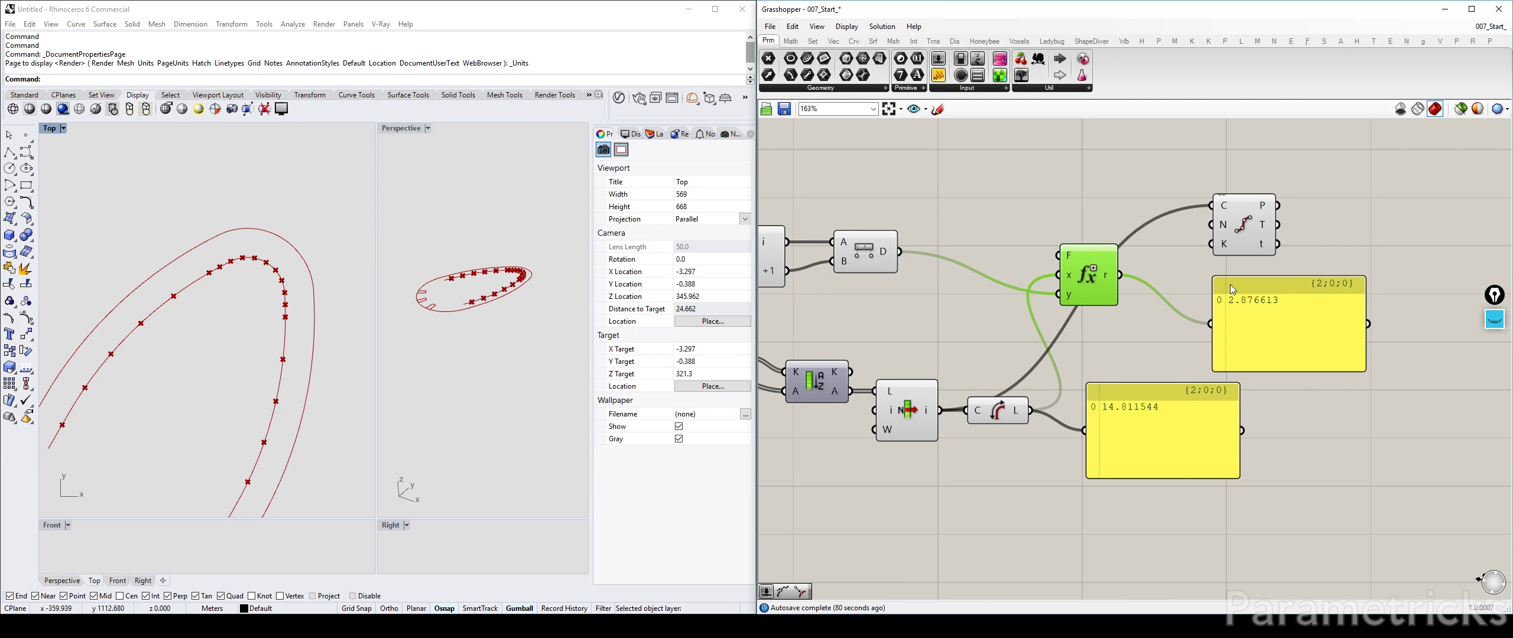
right_drag(1189, 251, 1047, 274)
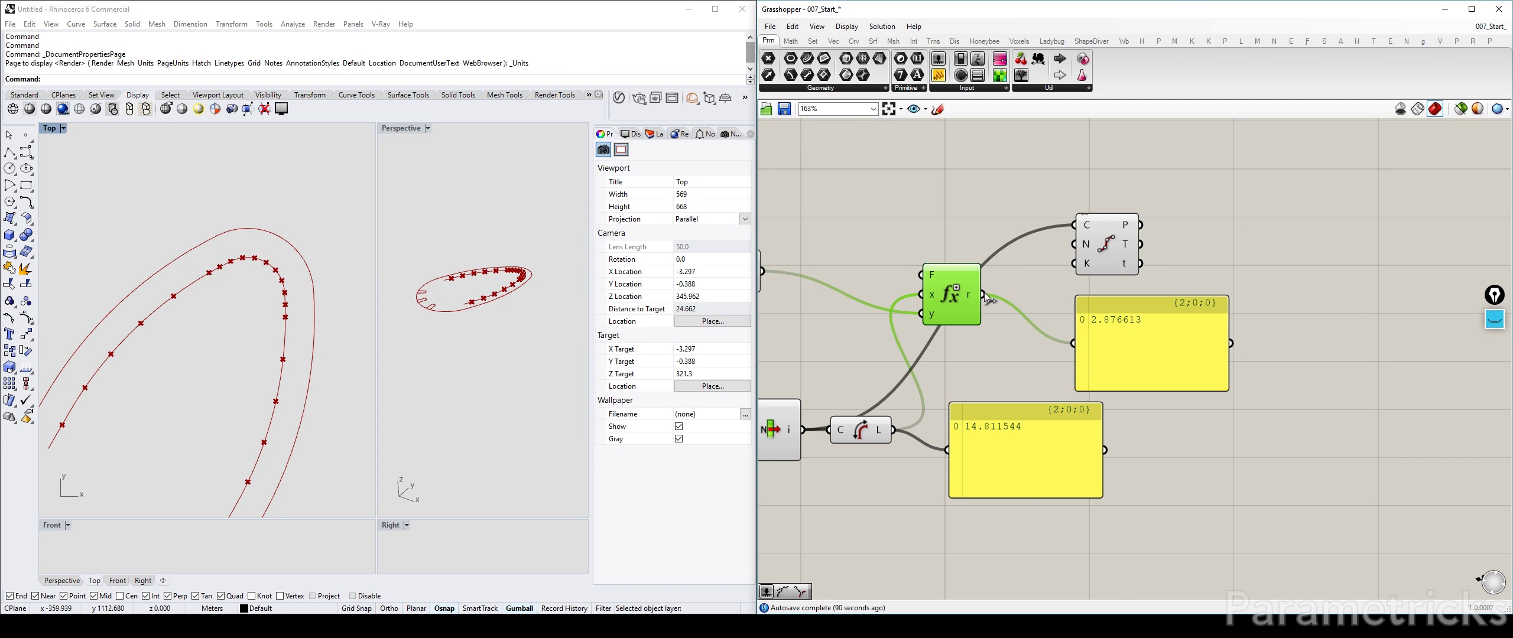
drag(1093, 327, 1085, 320)
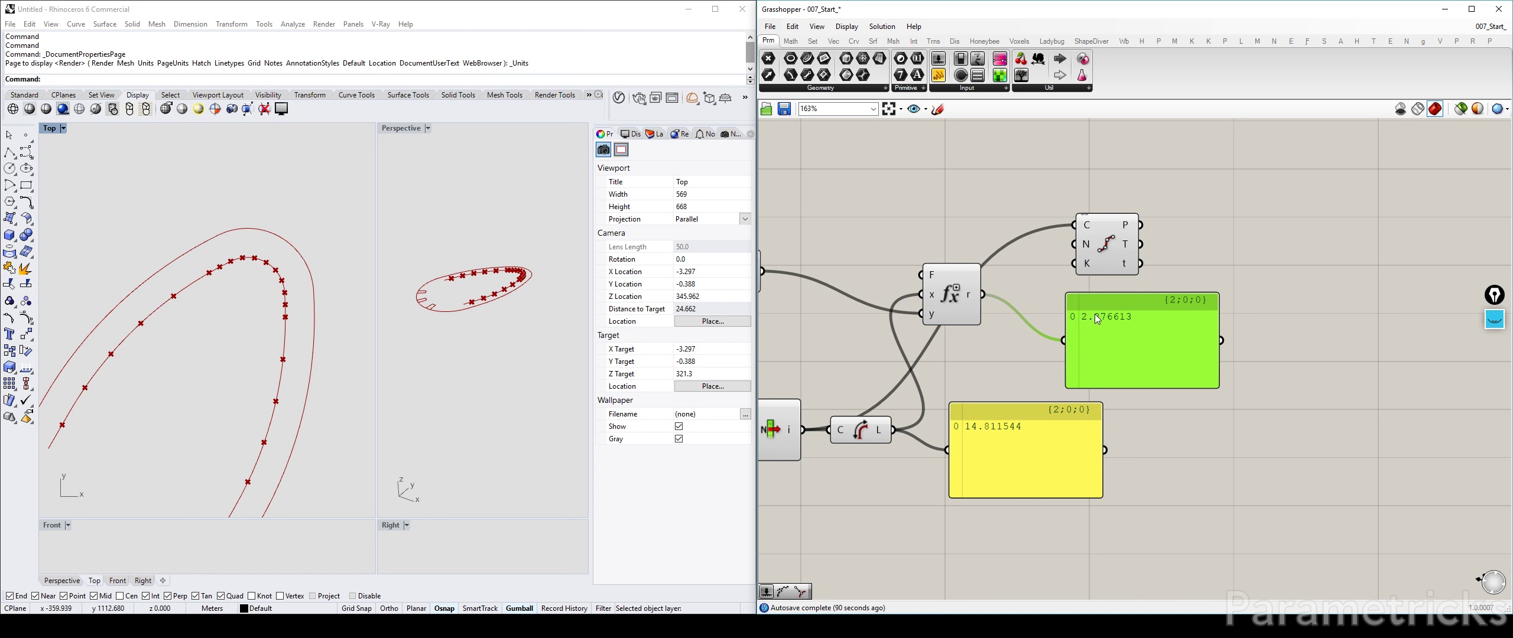
drag(982, 294, 1089, 251)
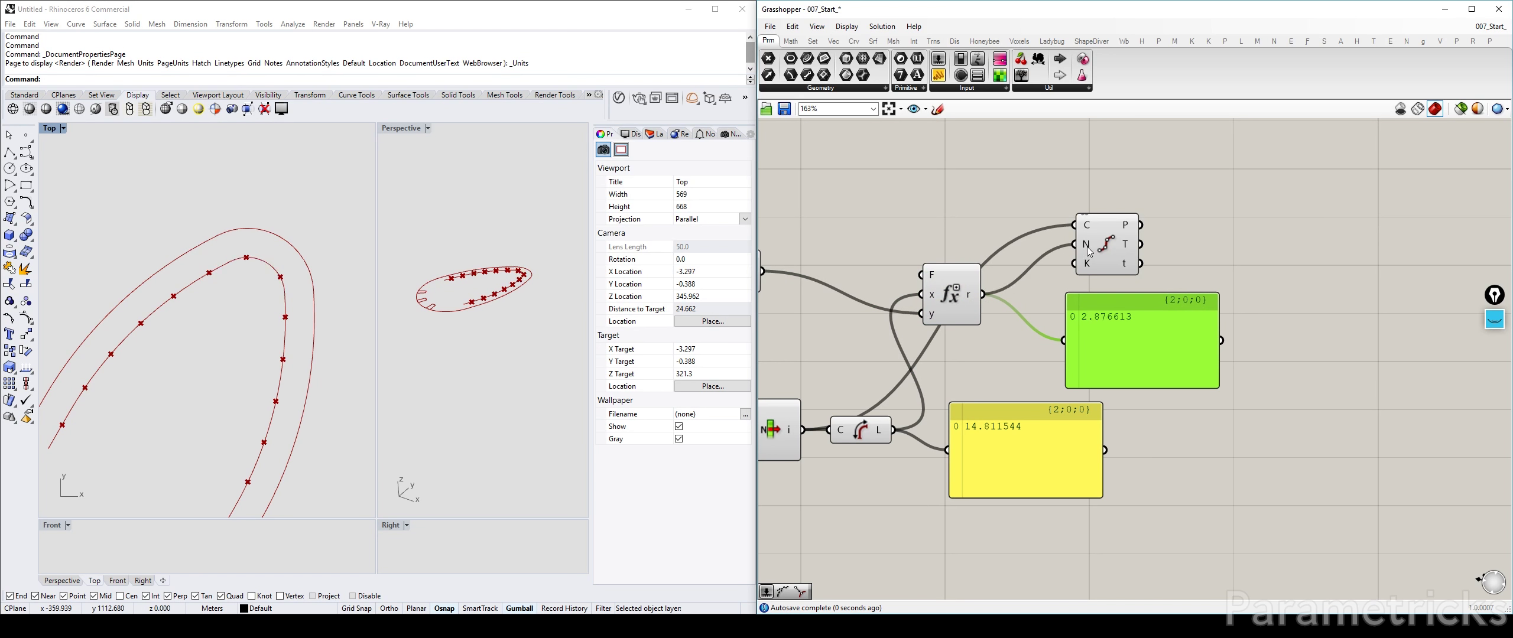
mouse_move(1089, 251)
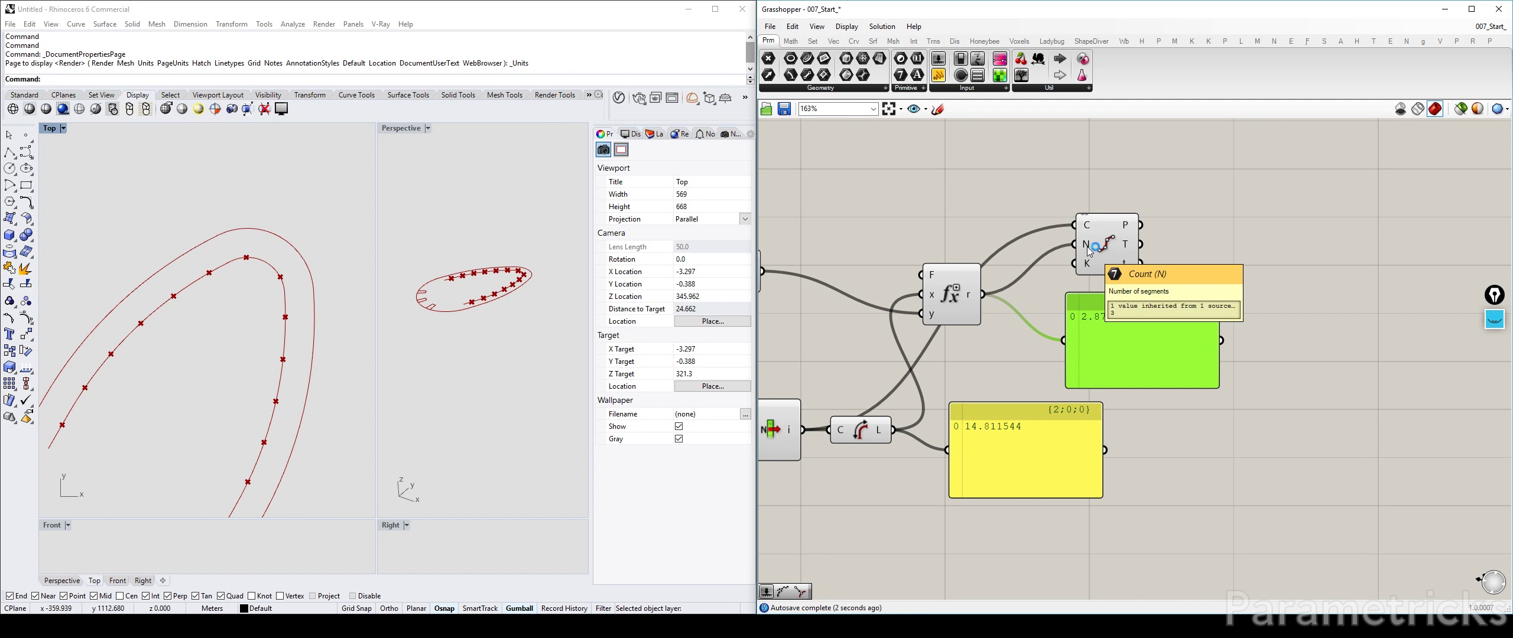
right_drag(817, 418, 953, 379)
right_drag(864, 279, 977, 341)
right_drag(1357, 277, 1230, 226)
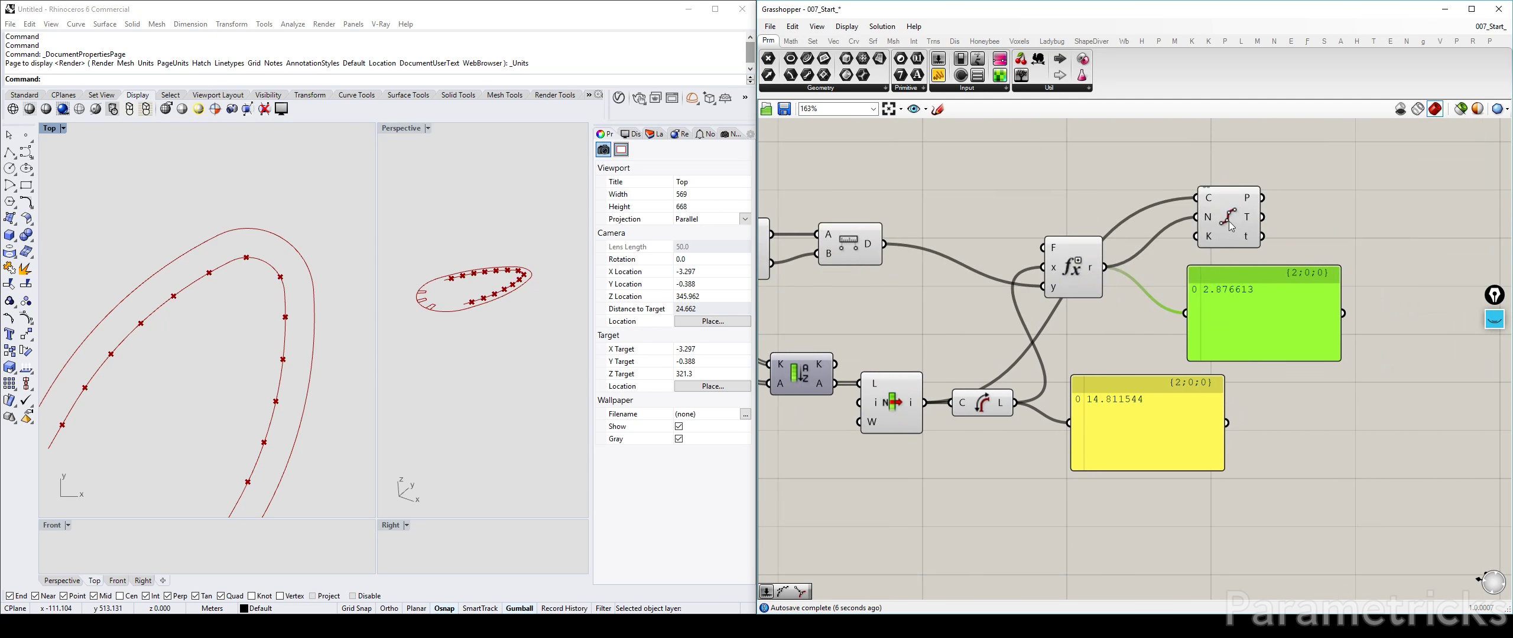
Turn off the previews of the Curve Closest Point component beside Area and the upper List Item
click(1225, 222)
right_drag(851, 265, 1299, 228)
click(945, 290)
scroll(292, 369, down, 5)
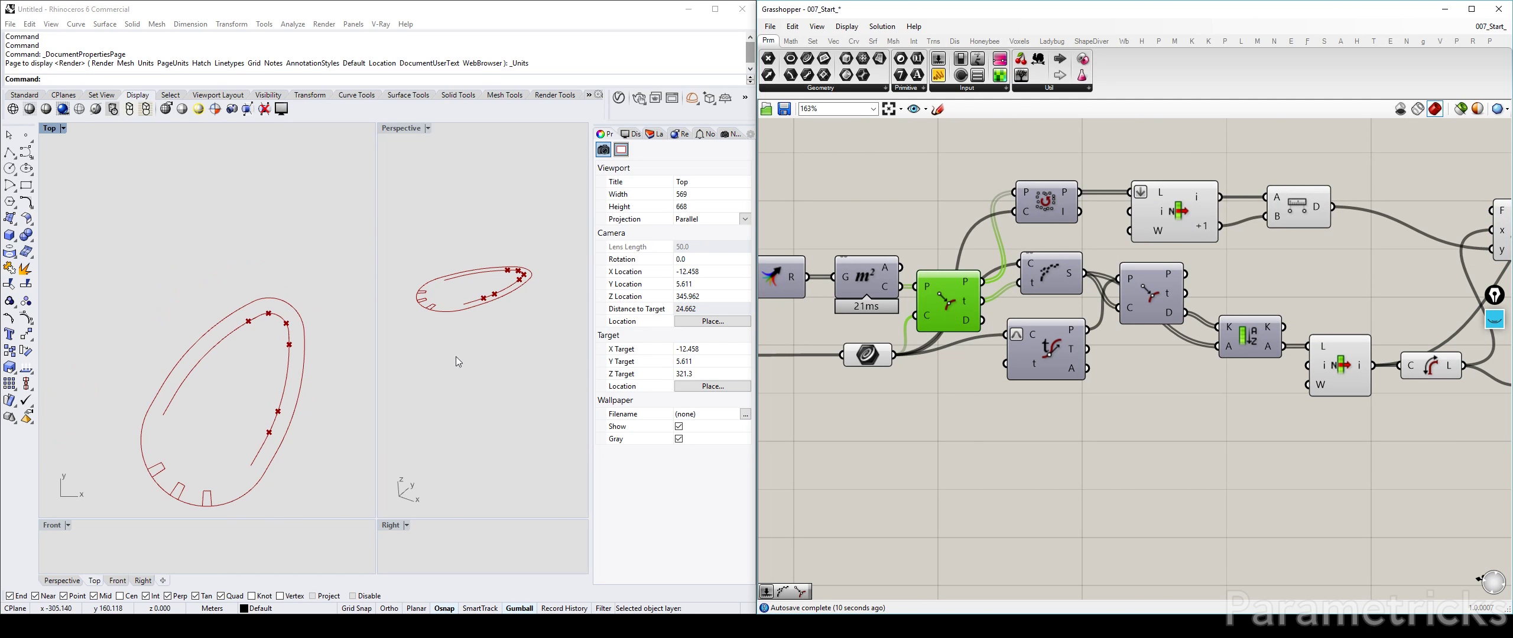
click(1182, 209)
scroll(267, 322, up, 8)
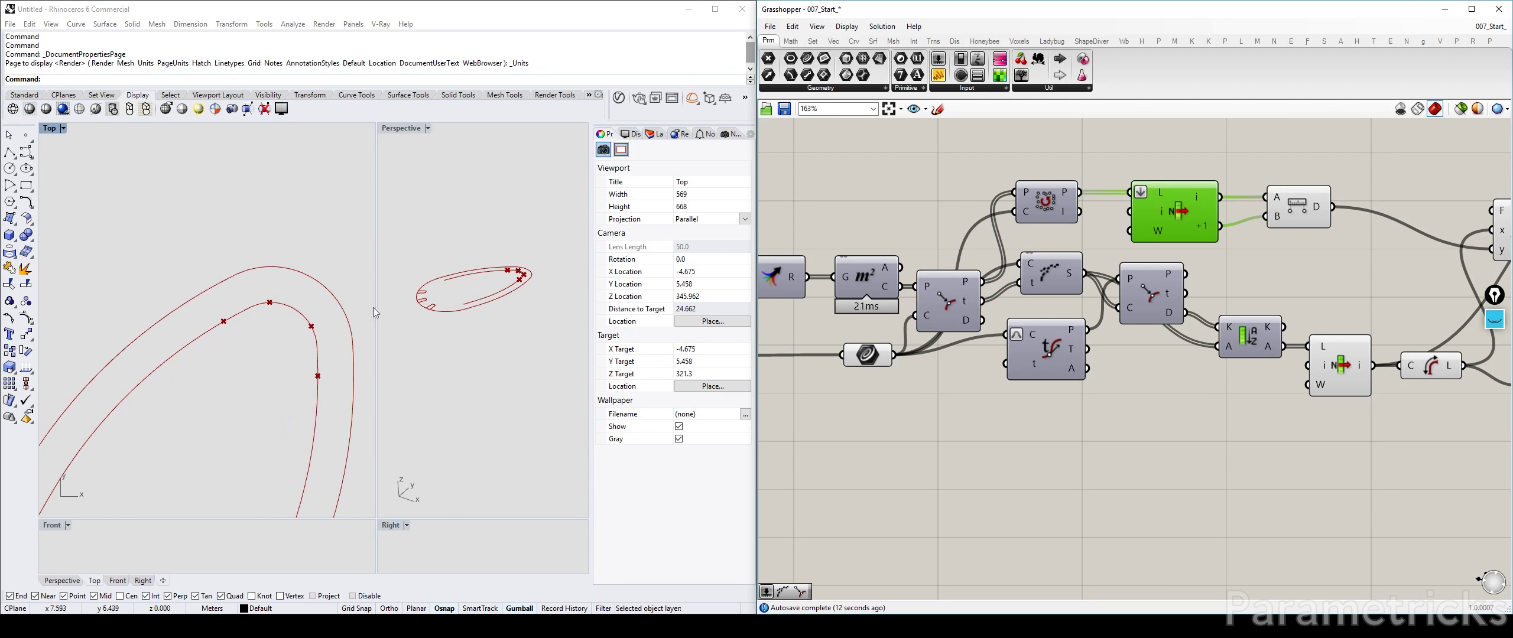
Highlight the Merge component's column outlines and compare them with the division points on the inner curve's bend
right_drag(1088, 301, 1166, 270)
scroll(907, 306, down, 2)
click(944, 253)
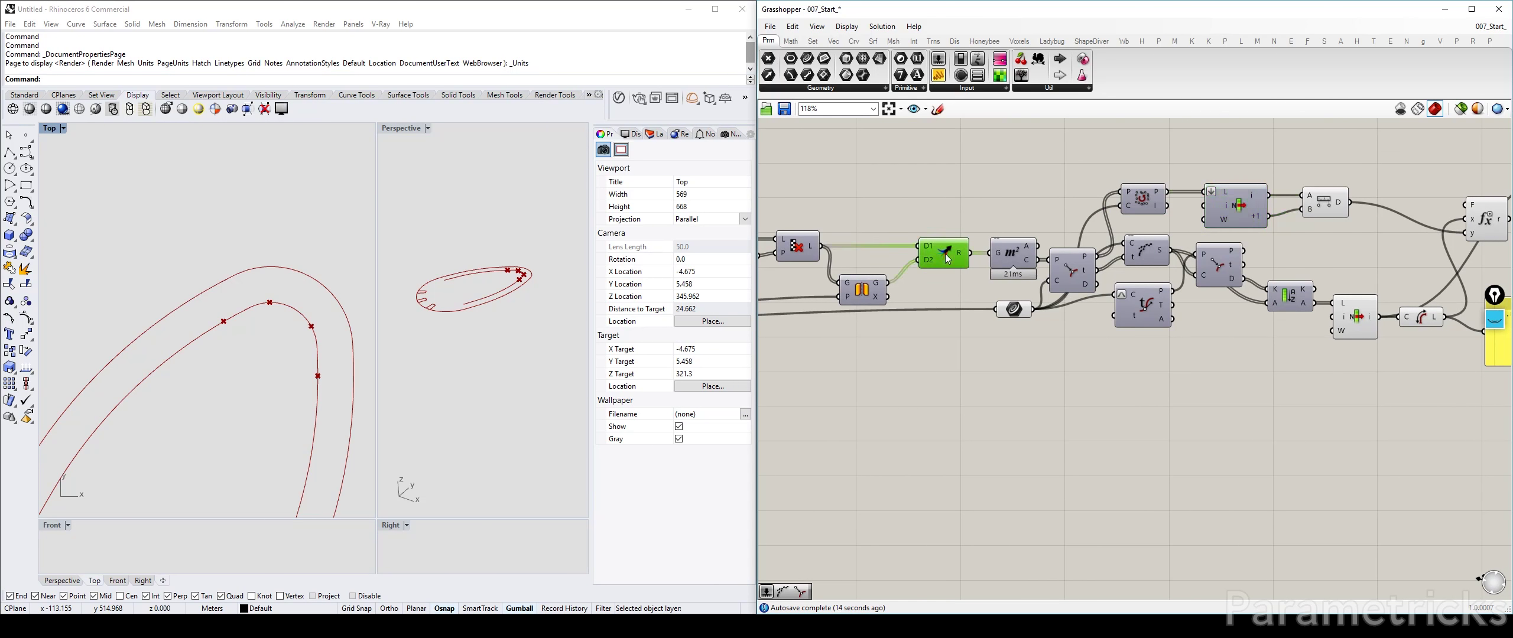
right_drag(1402, 253, 939, 265)
scroll(262, 321, down, 3)
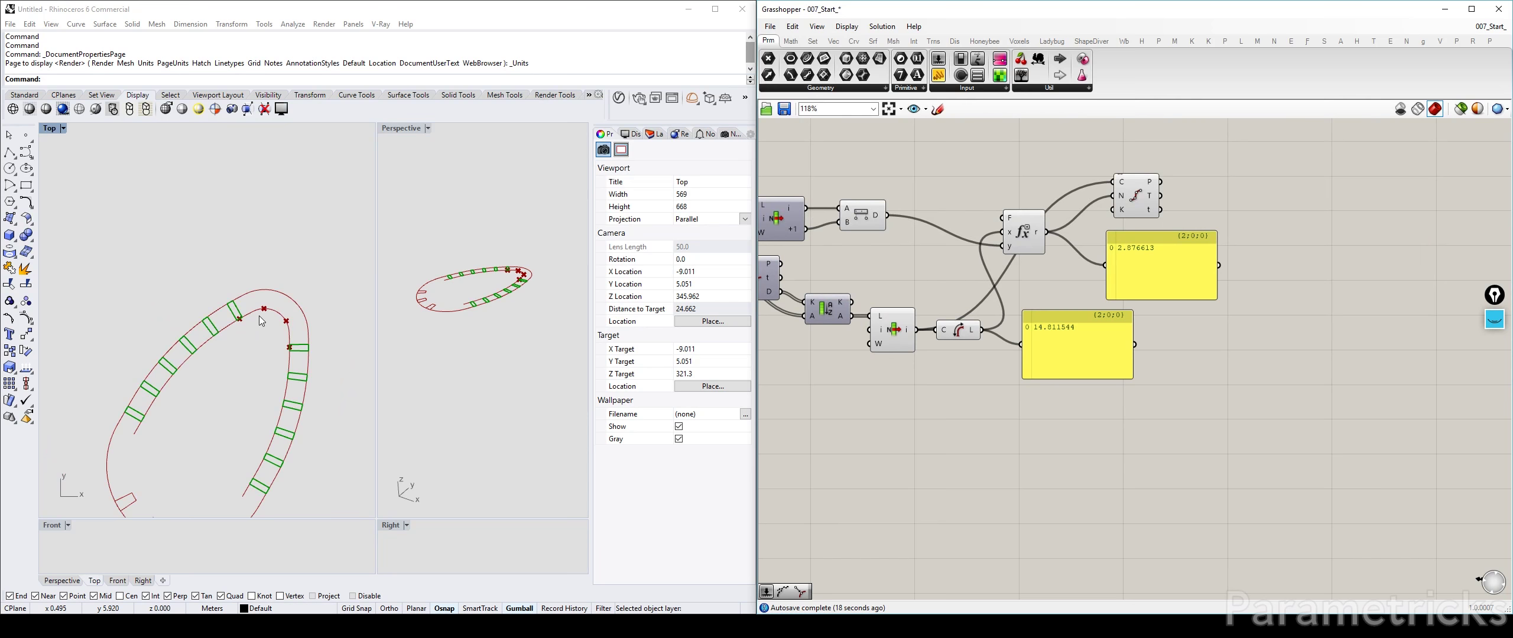
scroll(261, 321, up, 3)
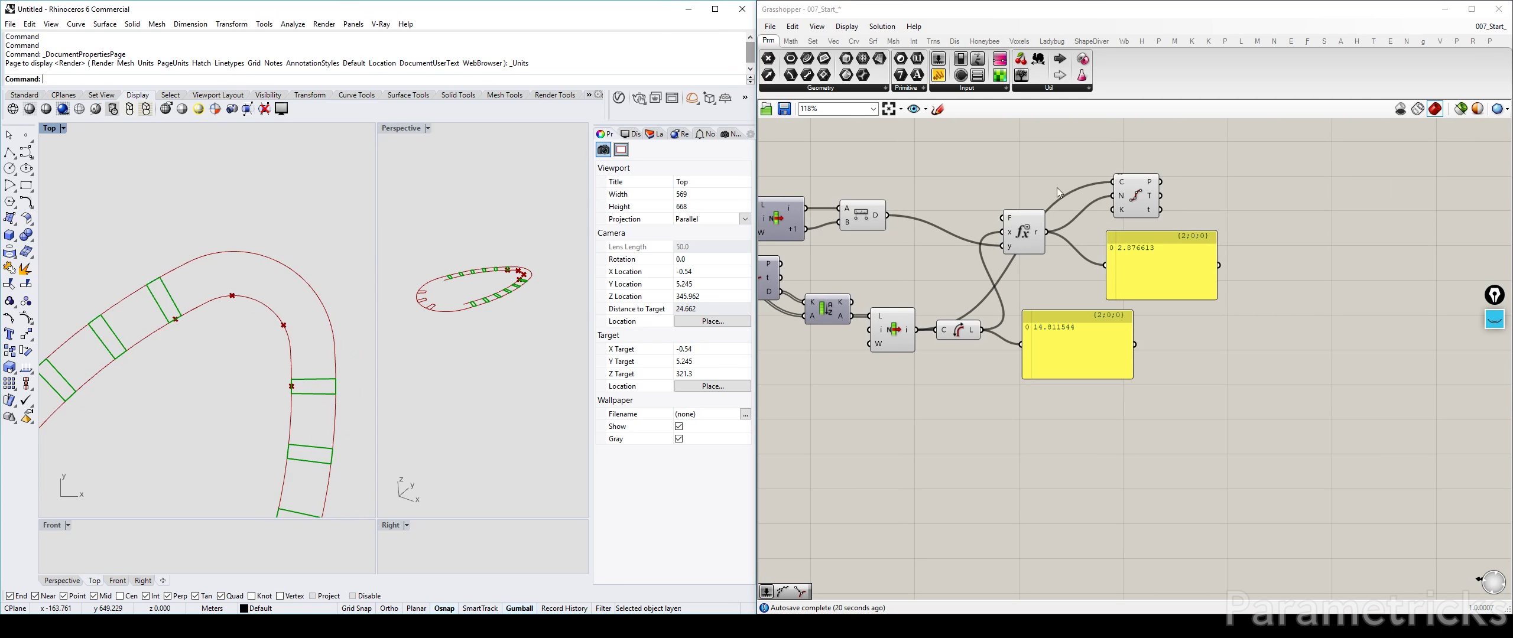
scroll(1057, 187, up, 3)
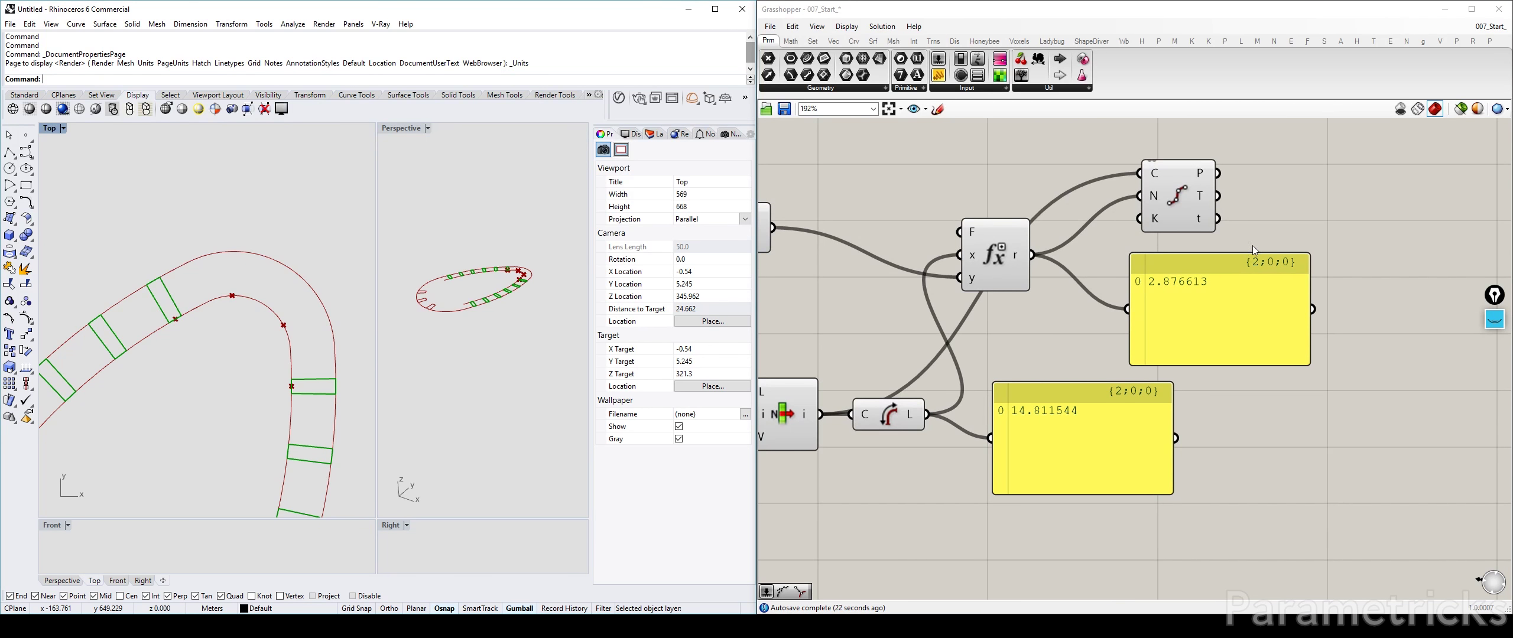
Delete the two yellow Panels showing the Evaluate result and the segment length
click(1253, 263)
drag(1241, 465, 1097, 328)
key(Delete)
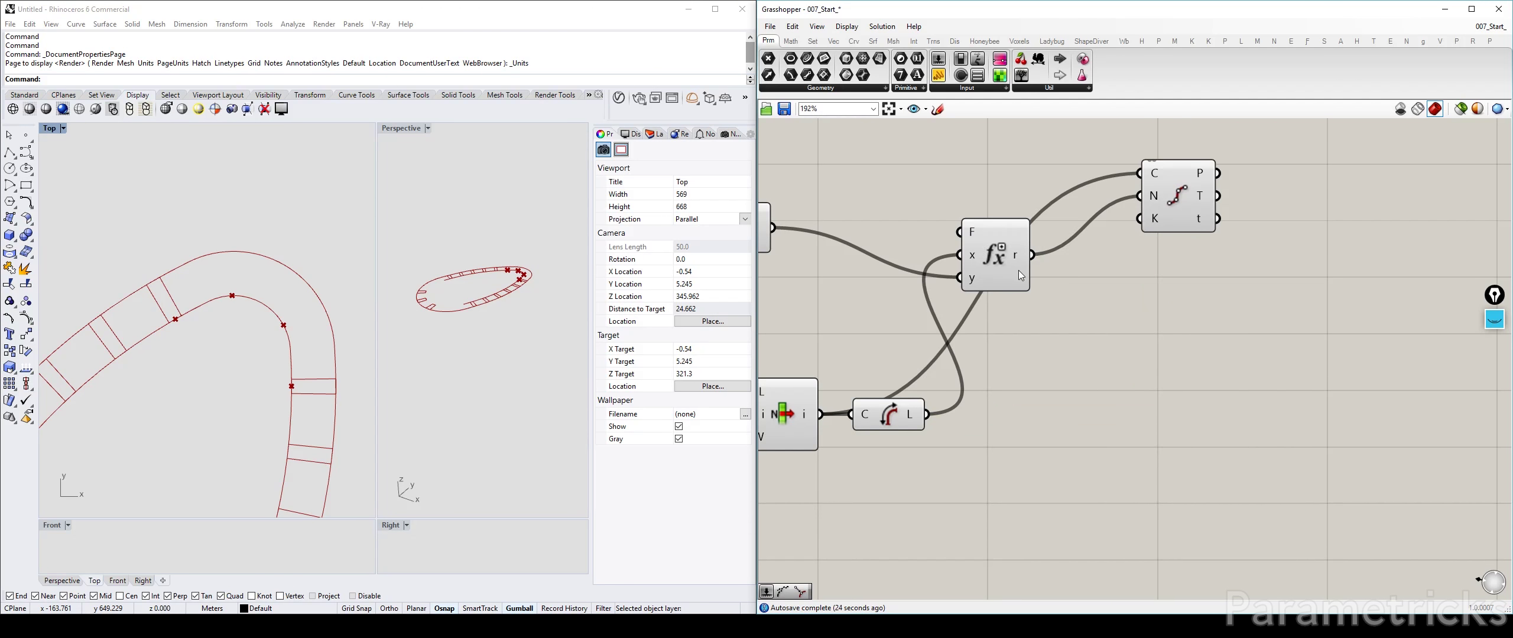
Move Evaluate directly beside Length and place Divide Curve just above and to the right of it
drag(1175, 195, 1096, 361)
drag(982, 271, 982, 447)
drag(1113, 354, 1123, 372)
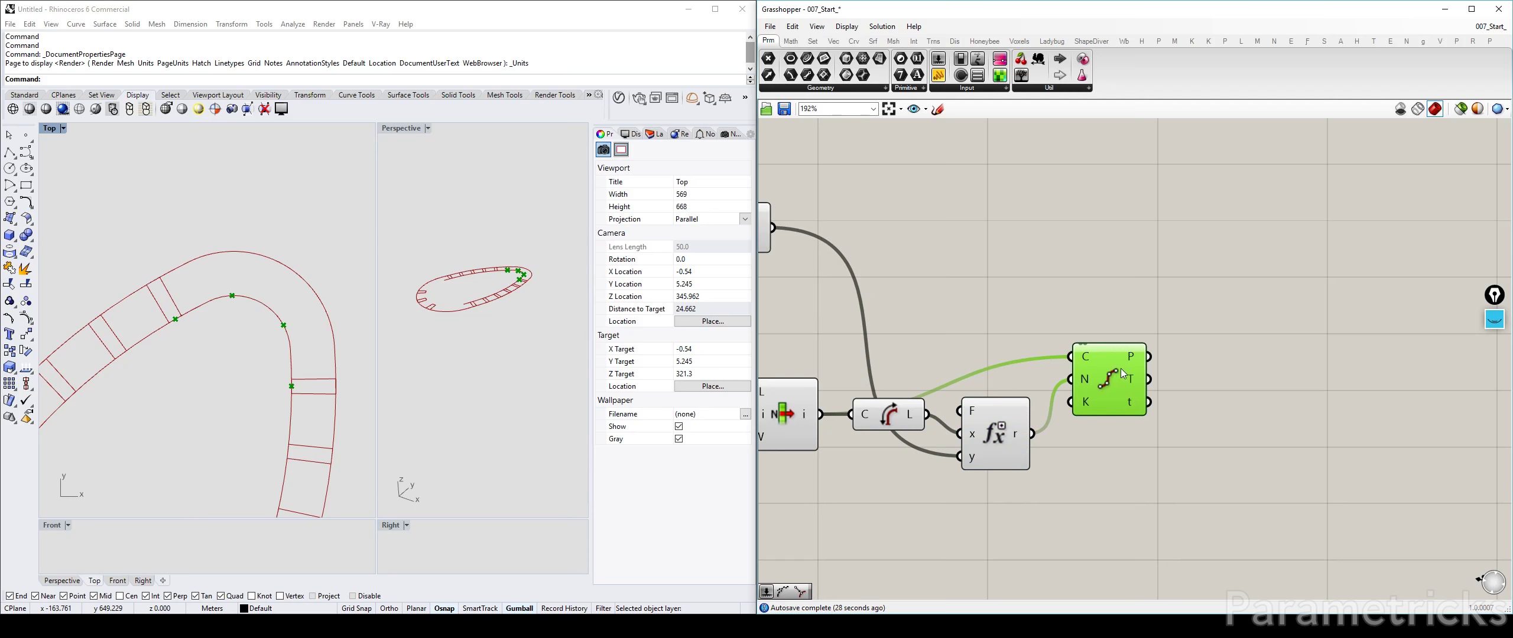
Bring Distance, the upper List Item and Sort Along Curve closer to the length chain, and nudge Evaluate and Divide Curve up
scroll(1068, 306, down, 3)
drag(862, 250, 953, 288)
right_drag(879, 262, 1039, 250)
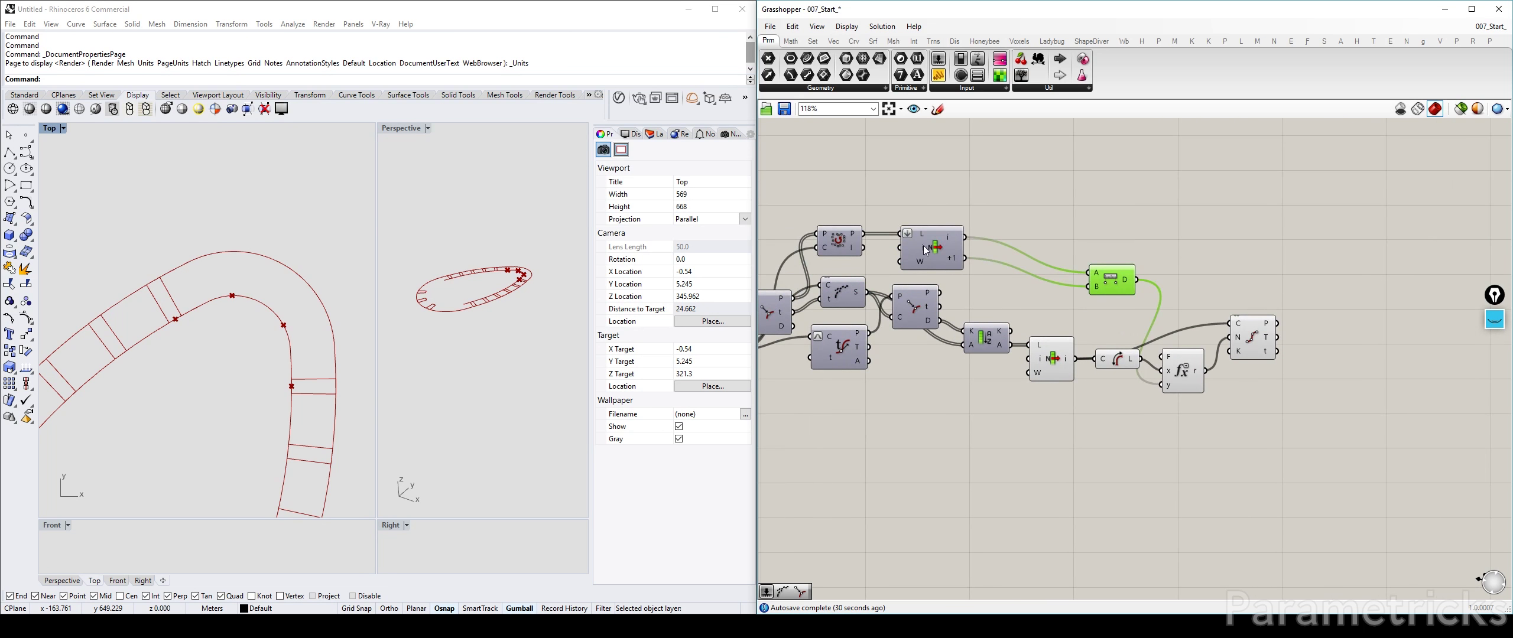
drag(925, 251, 998, 276)
drag(847, 237, 920, 262)
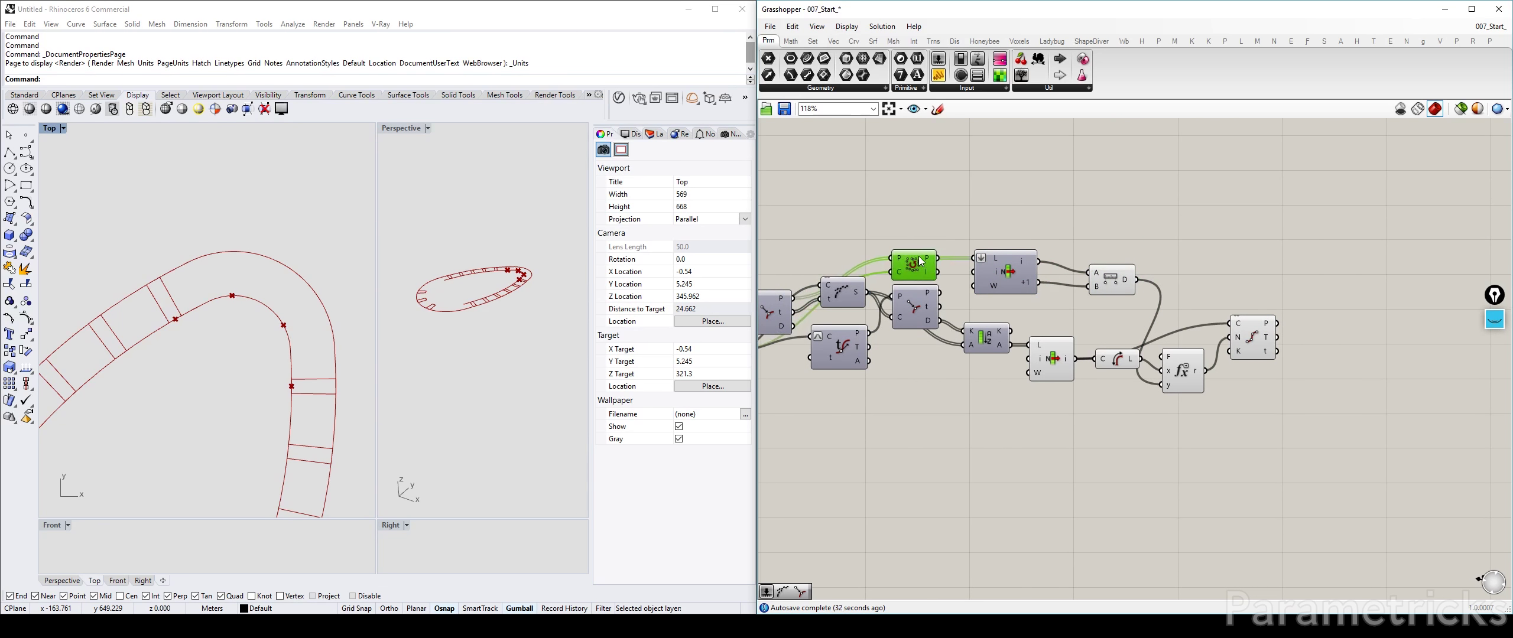
right_drag(1086, 248, 902, 207)
drag(936, 242, 922, 263)
drag(998, 321, 1073, 273)
click(1168, 253)
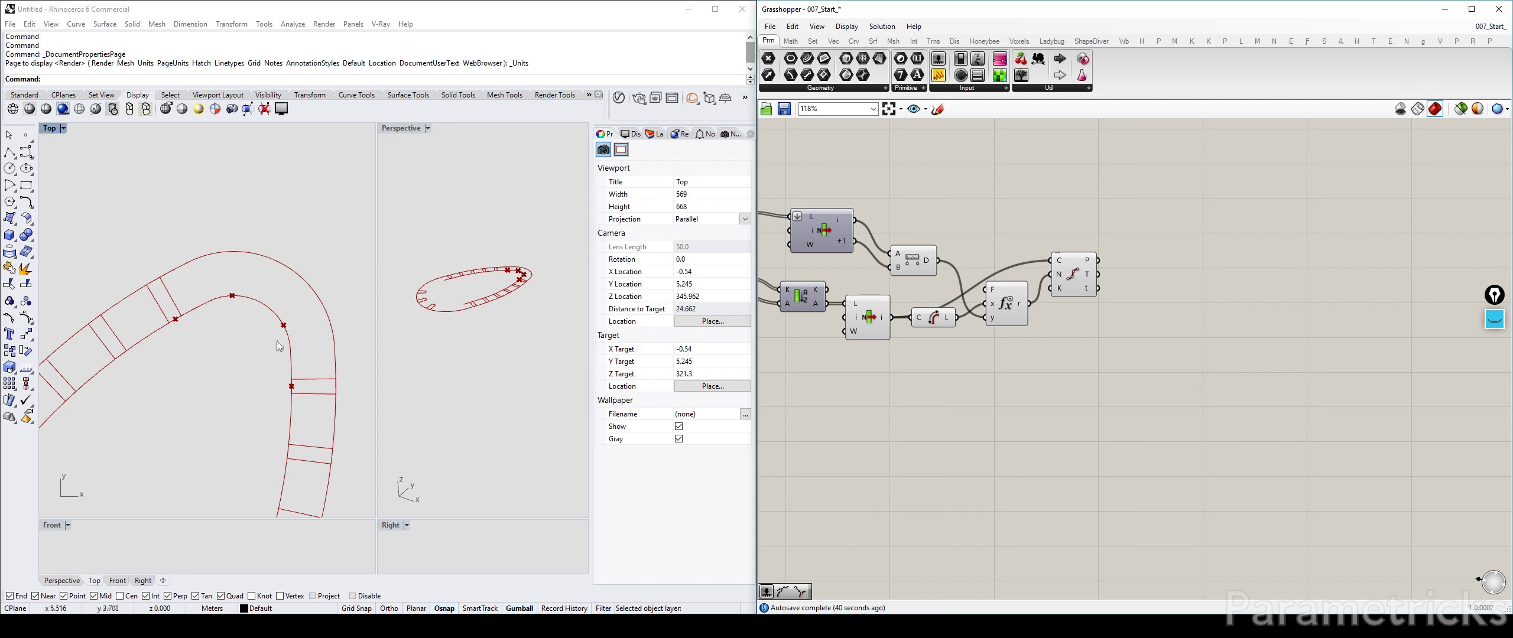
Shift the Distance component slightly closer to Evaluate, directly above Length
scroll(252, 260, down, 4)
scroll(1053, 267, up, 3)
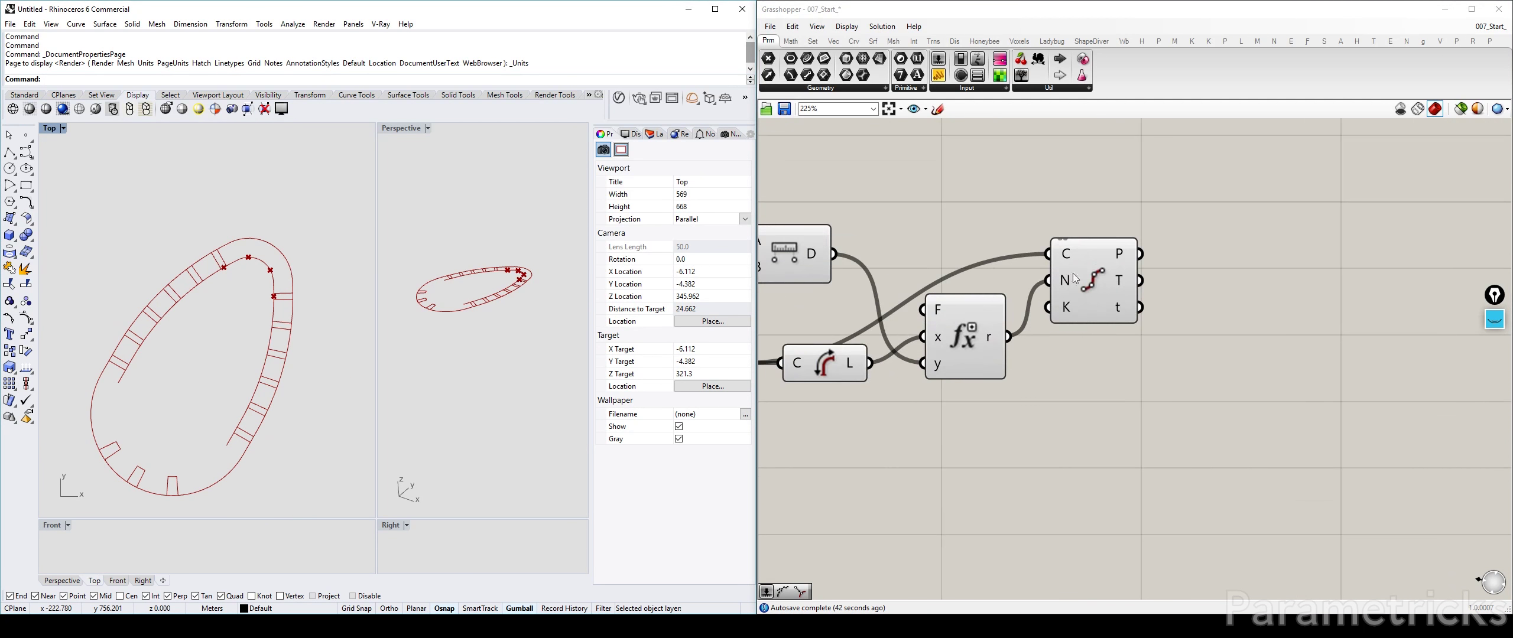
scroll(282, 274, up, 3)
scroll(972, 254, down, 3)
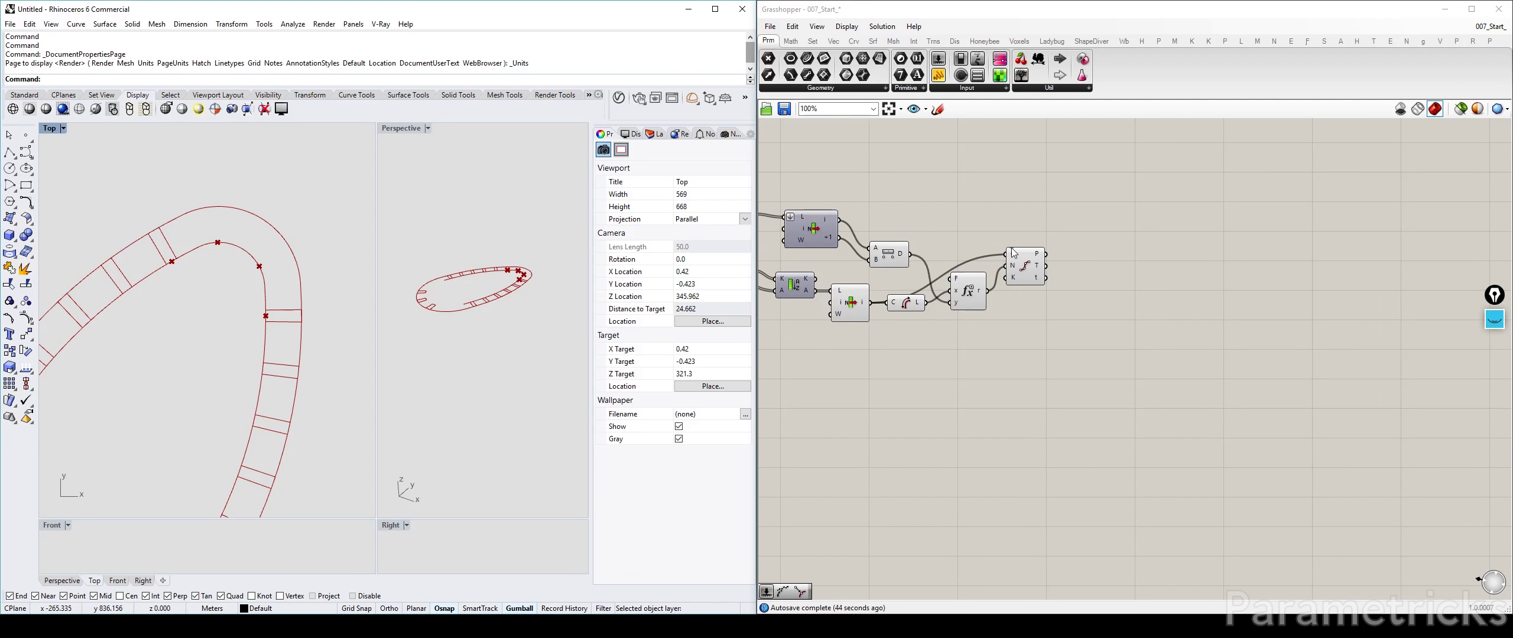
scroll(1012, 248, up, 2)
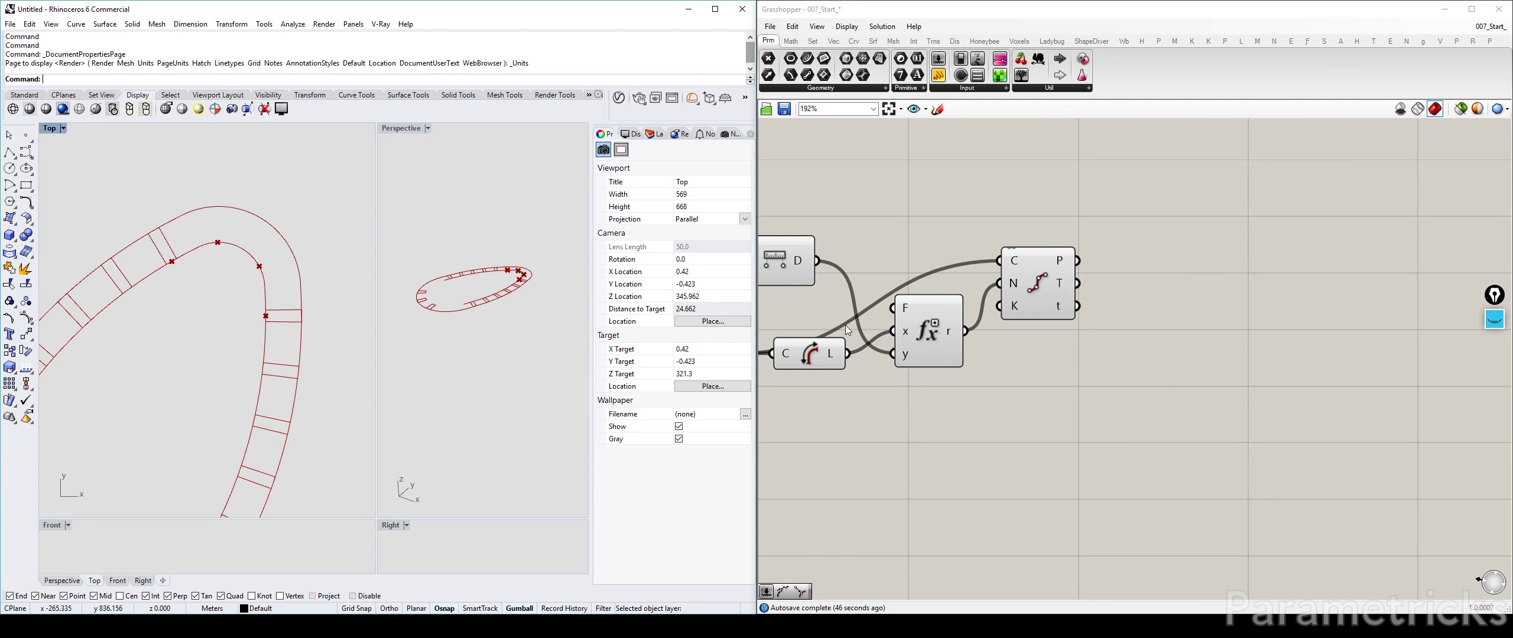
drag(784, 255, 815, 253)
right_drag(986, 255, 1061, 247)
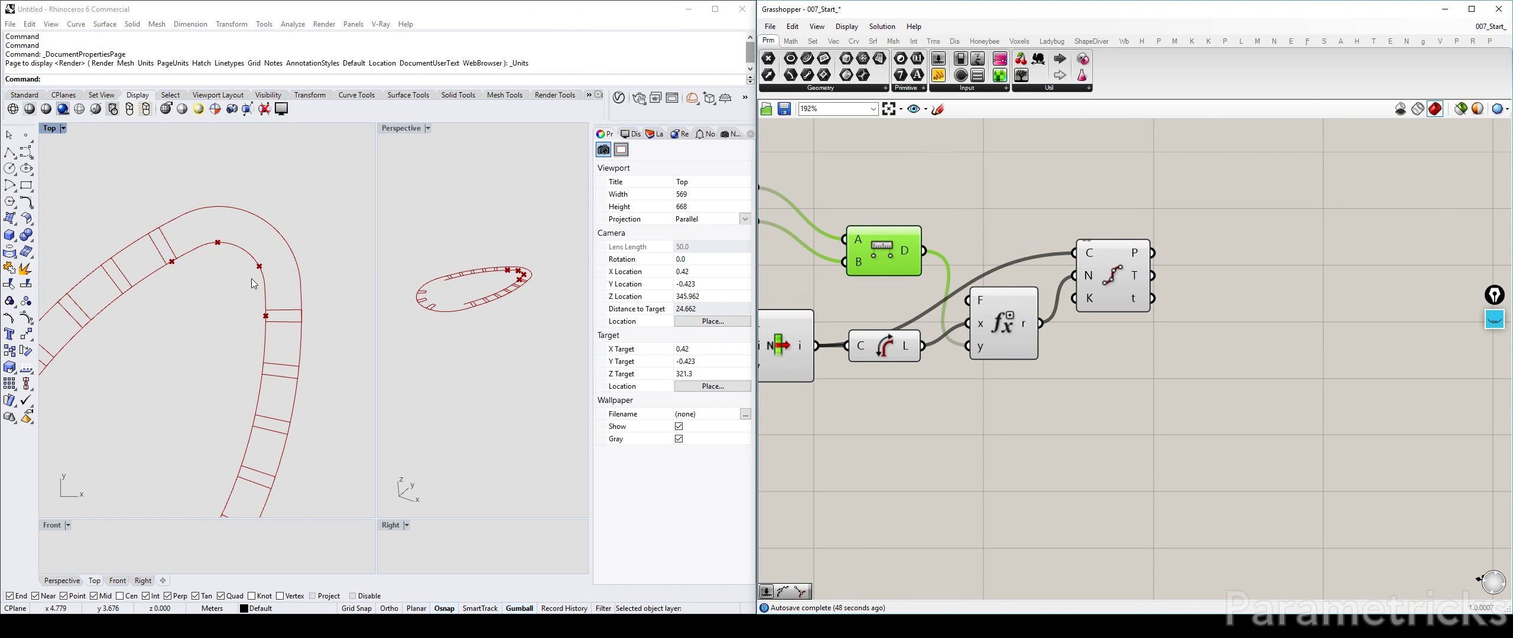
Examine the division points along the inner curve's bend between the two neighbouring columns
scroll(238, 296, down, 5)
scroll(1132, 257, up, 3)
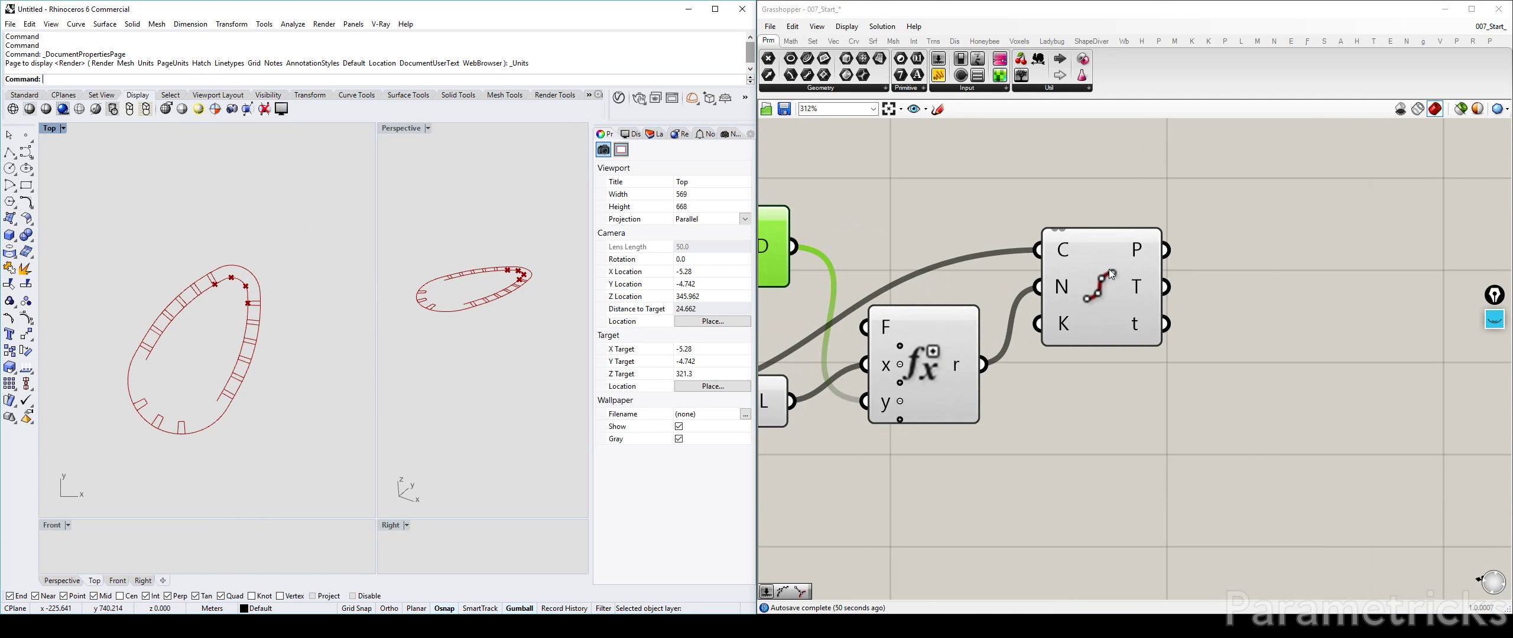
scroll(250, 302, up, 12)
right_drag(220, 277, 240, 356)
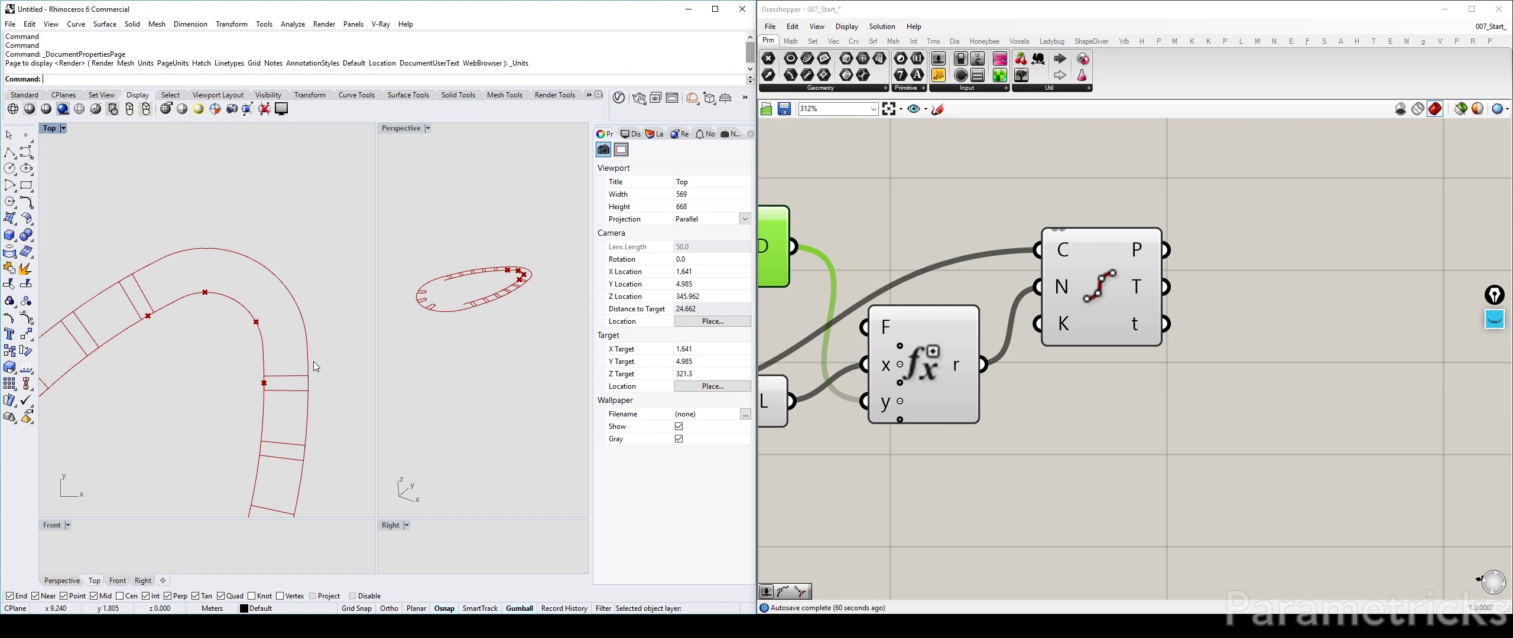
scroll(244, 267, down, 4)
double_click(1258, 325)
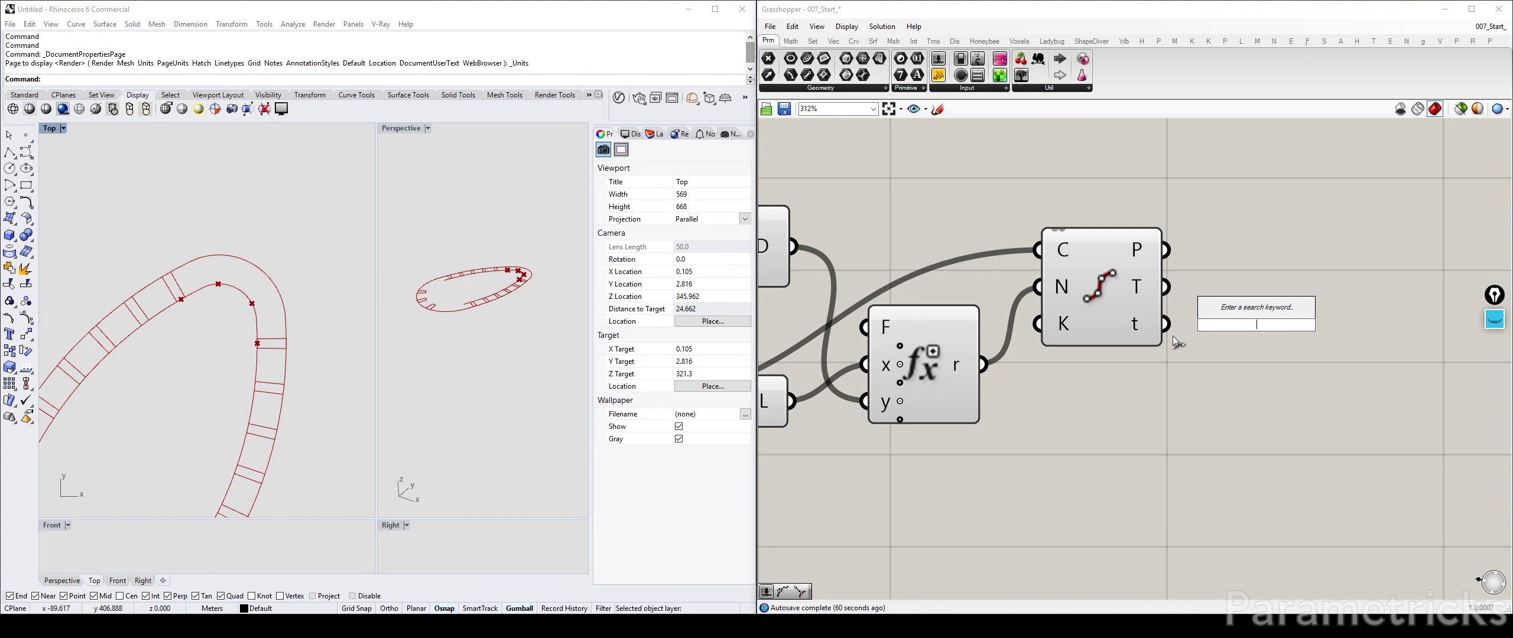
scroll(1009, 402, down, 3)
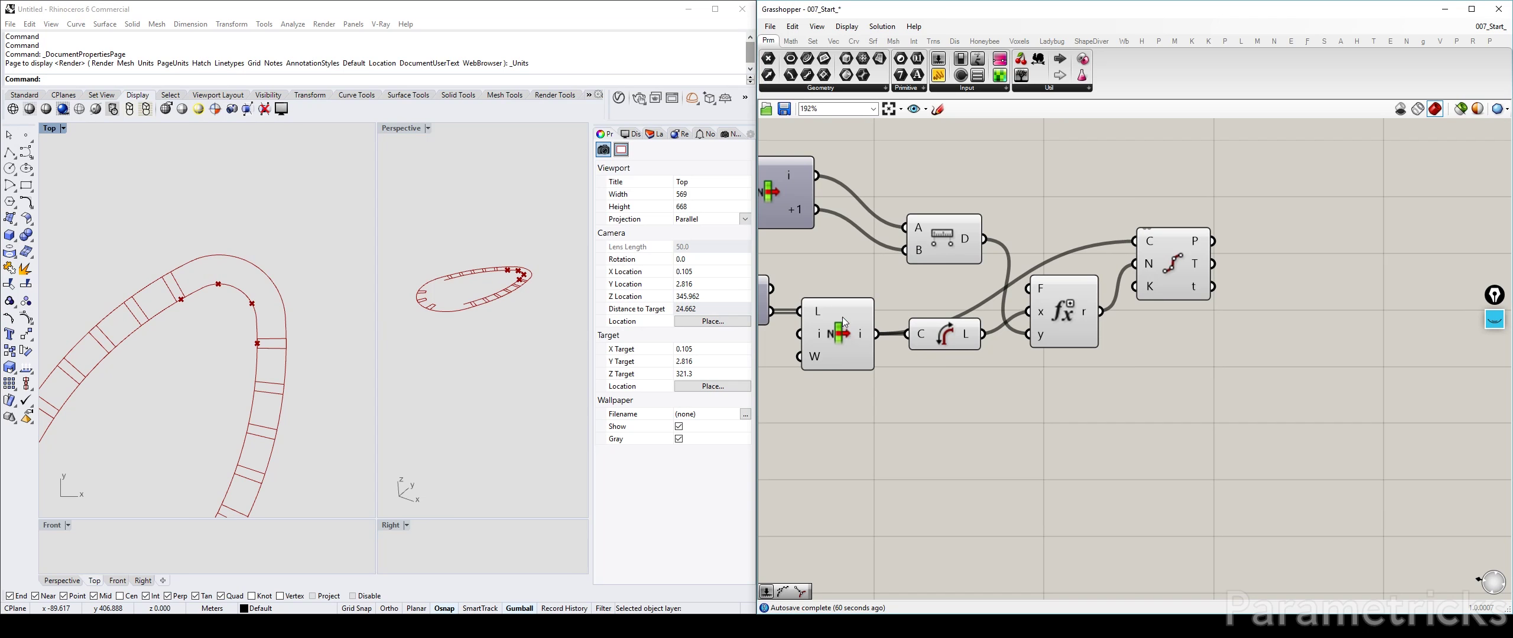
right_drag(856, 327, 810, 322)
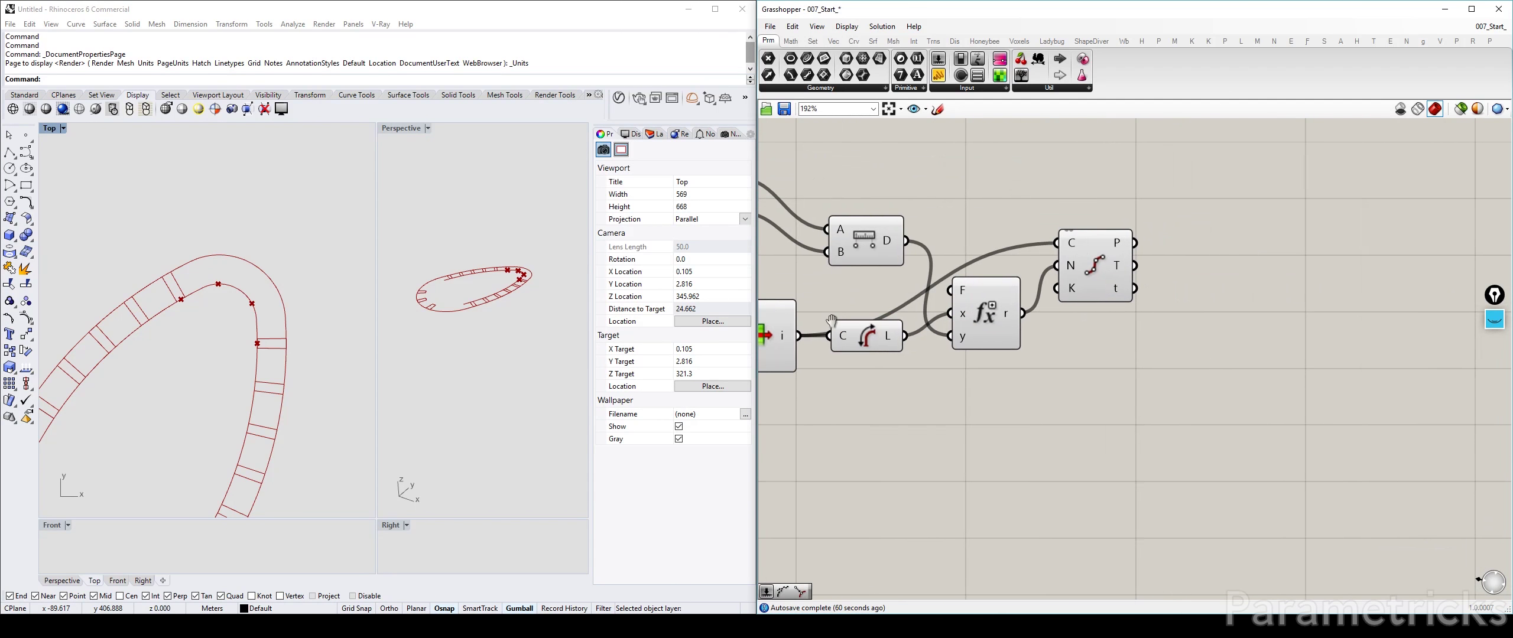
scroll(246, 279, up, 3)
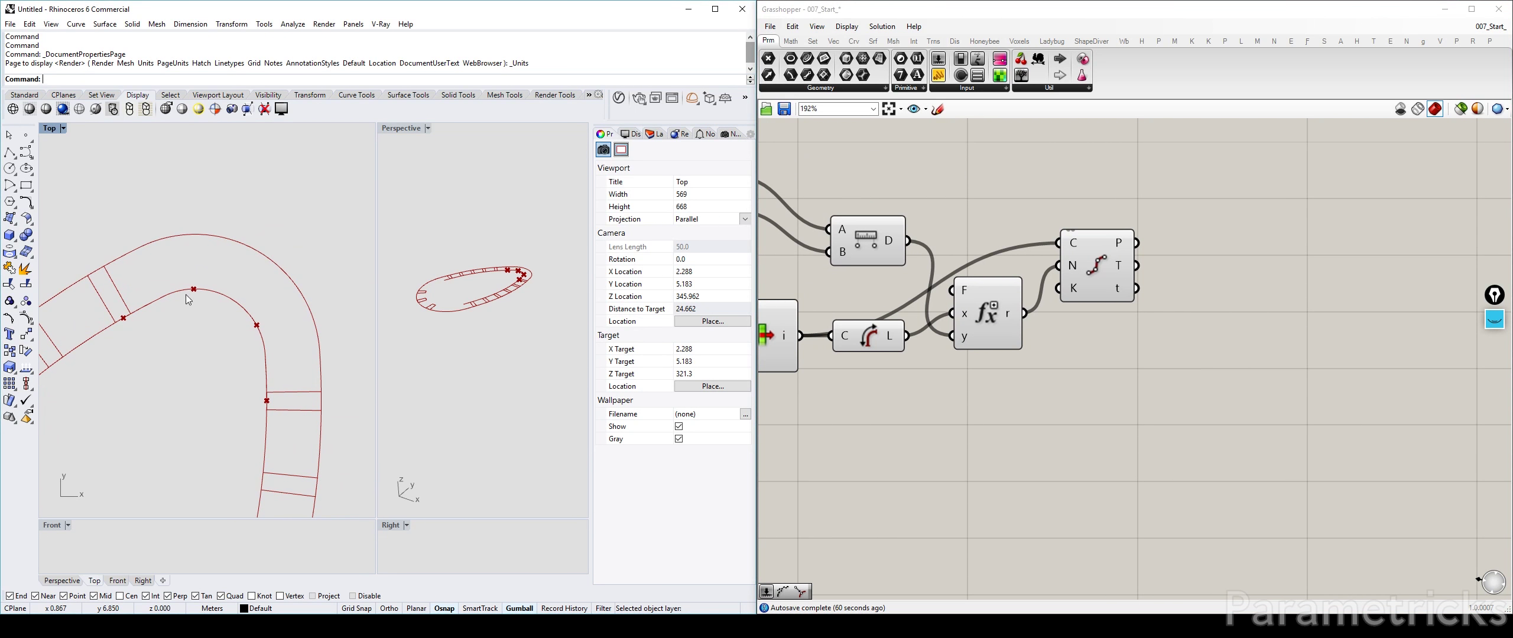
Mark the division points on the inner curve's bend with blue strokes using the screen annotation pen
click(1493, 321)
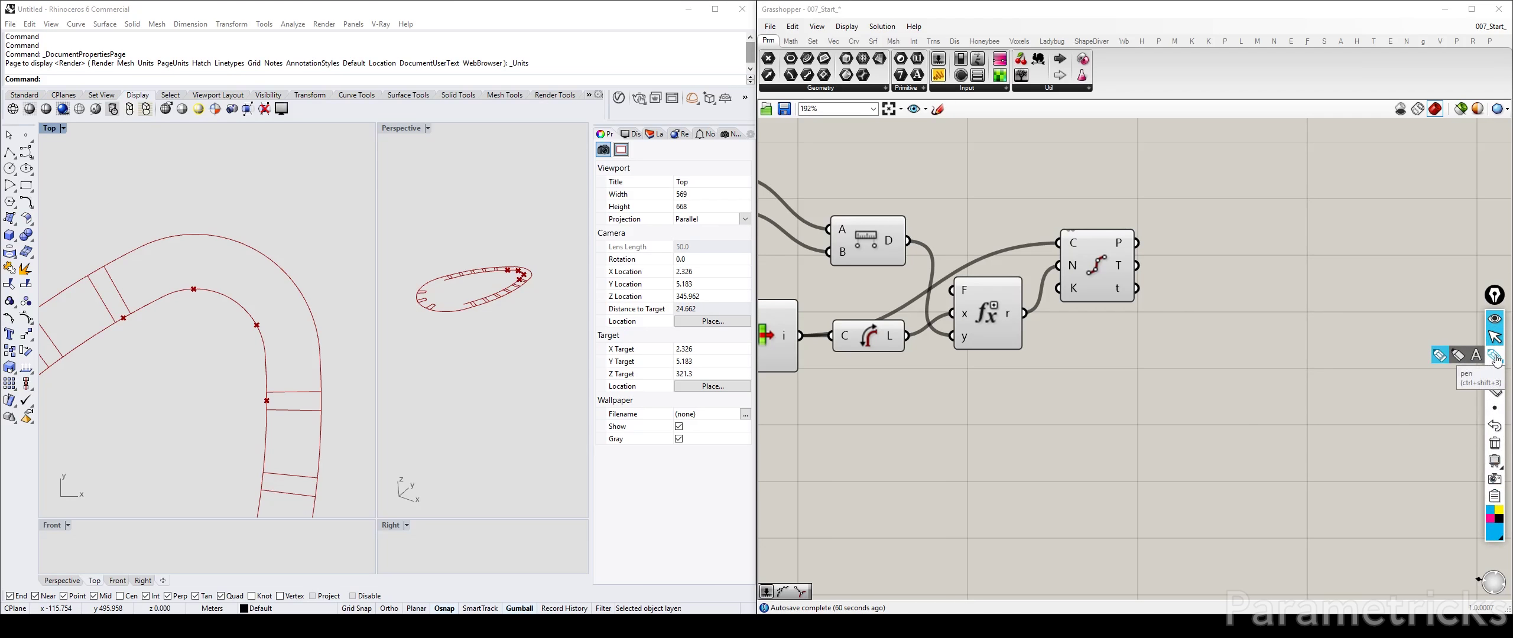
click(1495, 356)
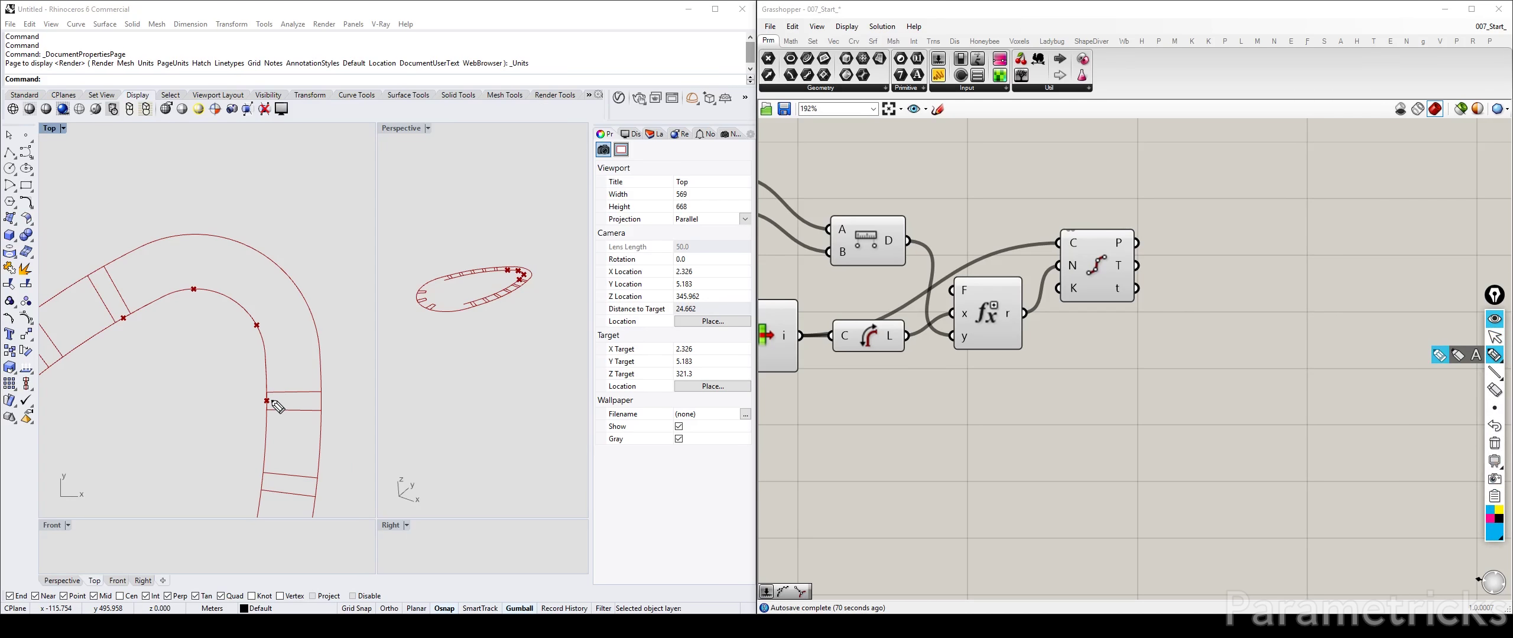
drag(267, 391, 265, 402)
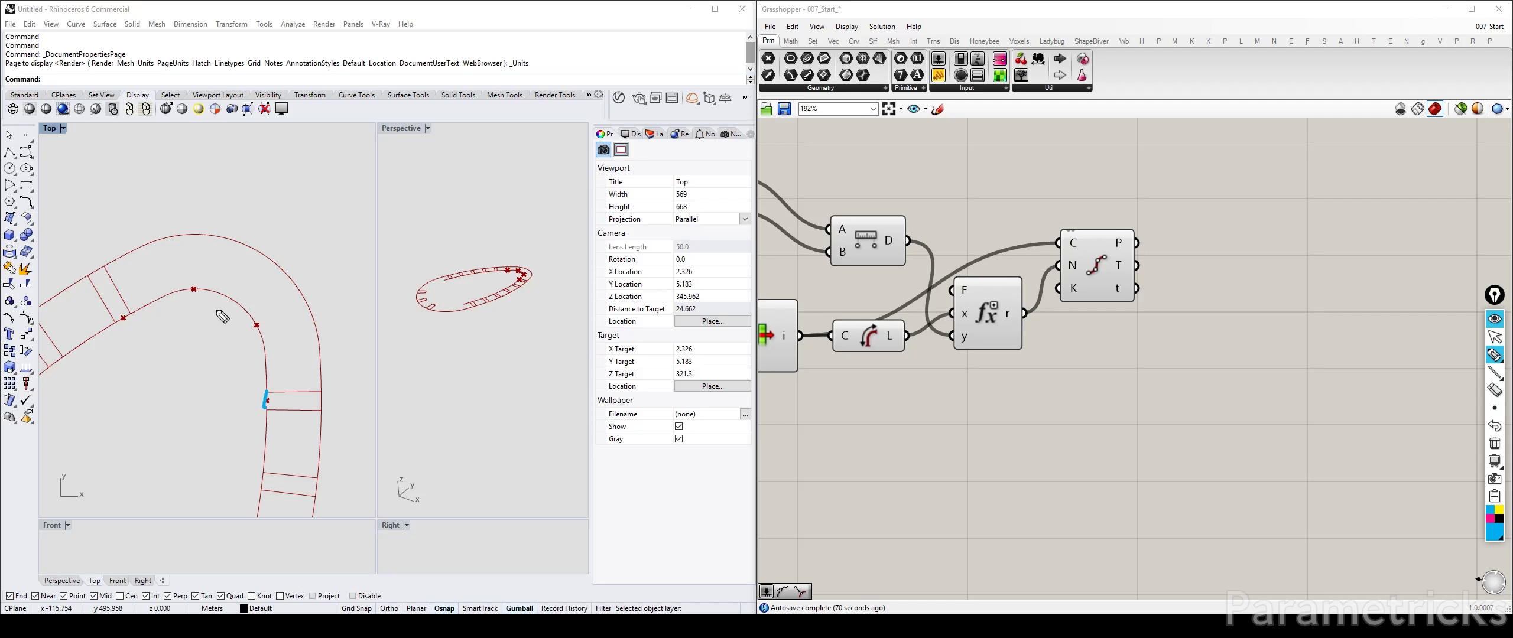
drag(184, 289, 257, 329)
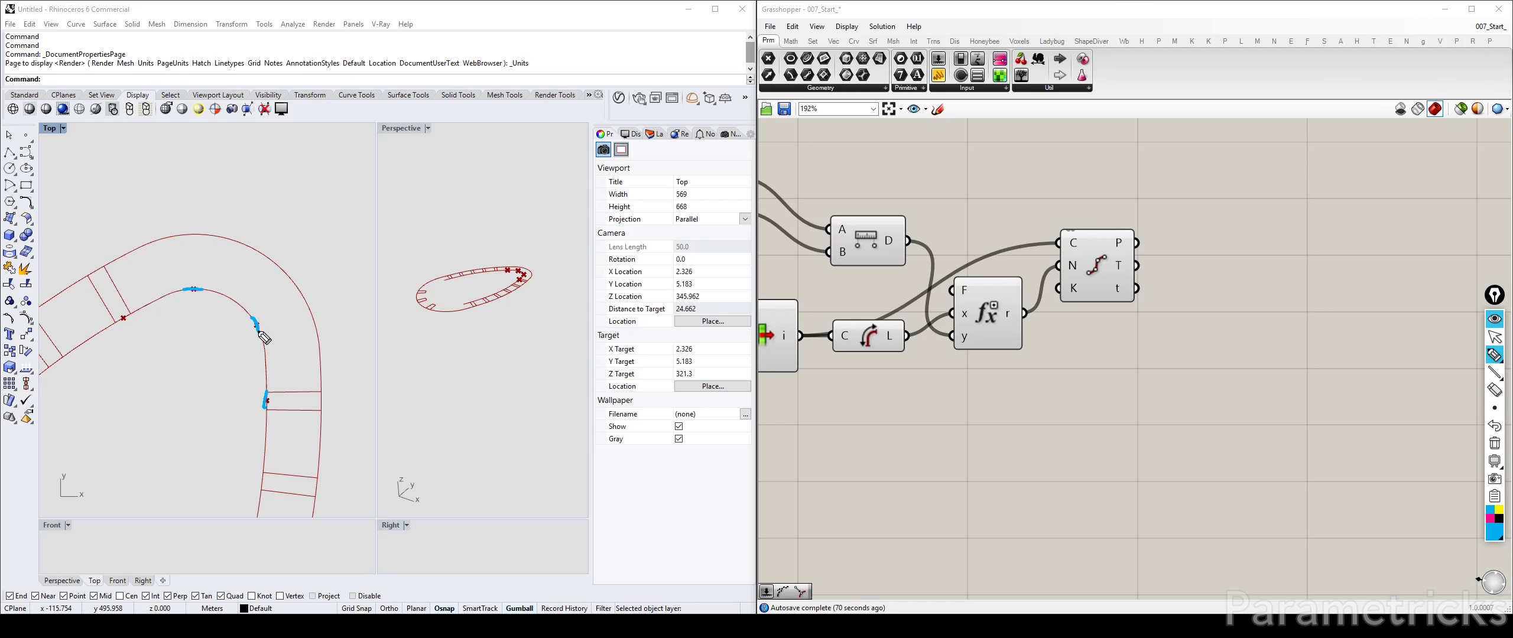
Sketch magenta dashed lines from the two middle division points to the outer curve and mark the matching places on it
click(1490, 519)
drag(322, 393, 322, 414)
click(263, 319)
drag(279, 310, 283, 306)
drag(289, 303, 295, 300)
drag(299, 298, 295, 286)
drag(193, 287, 202, 233)
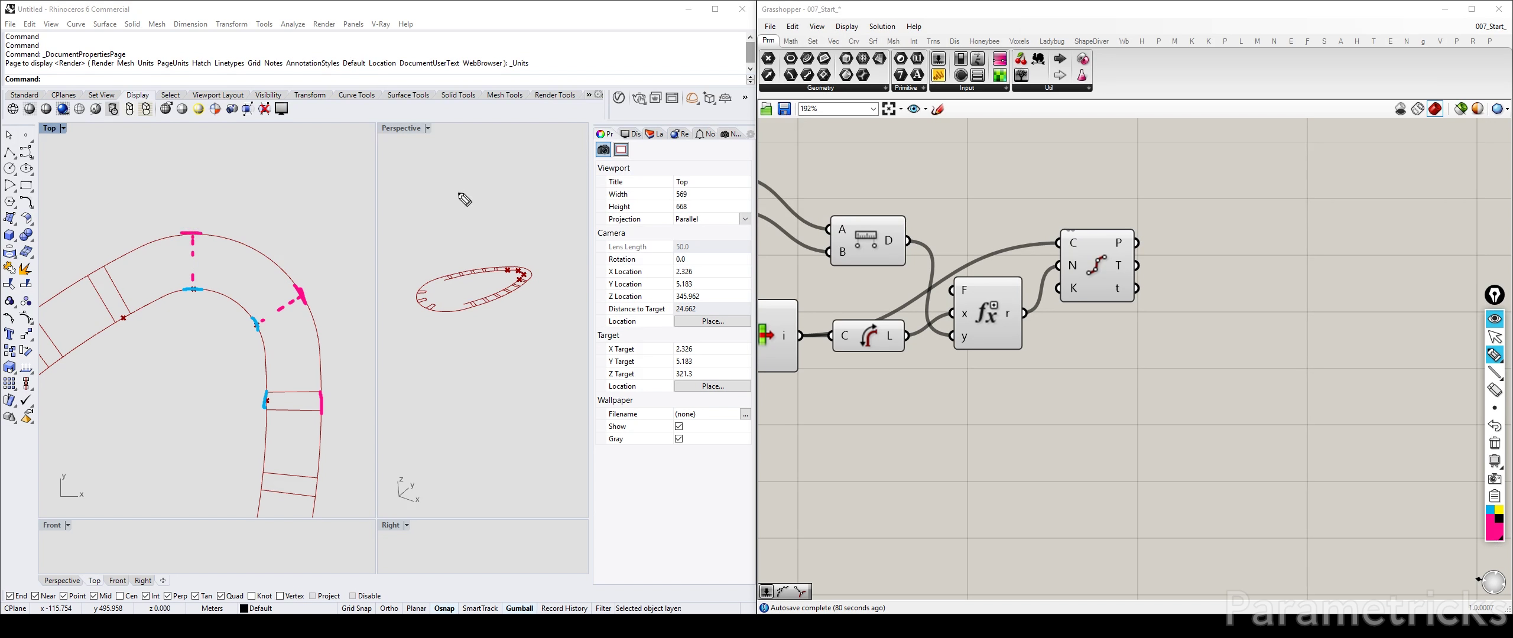
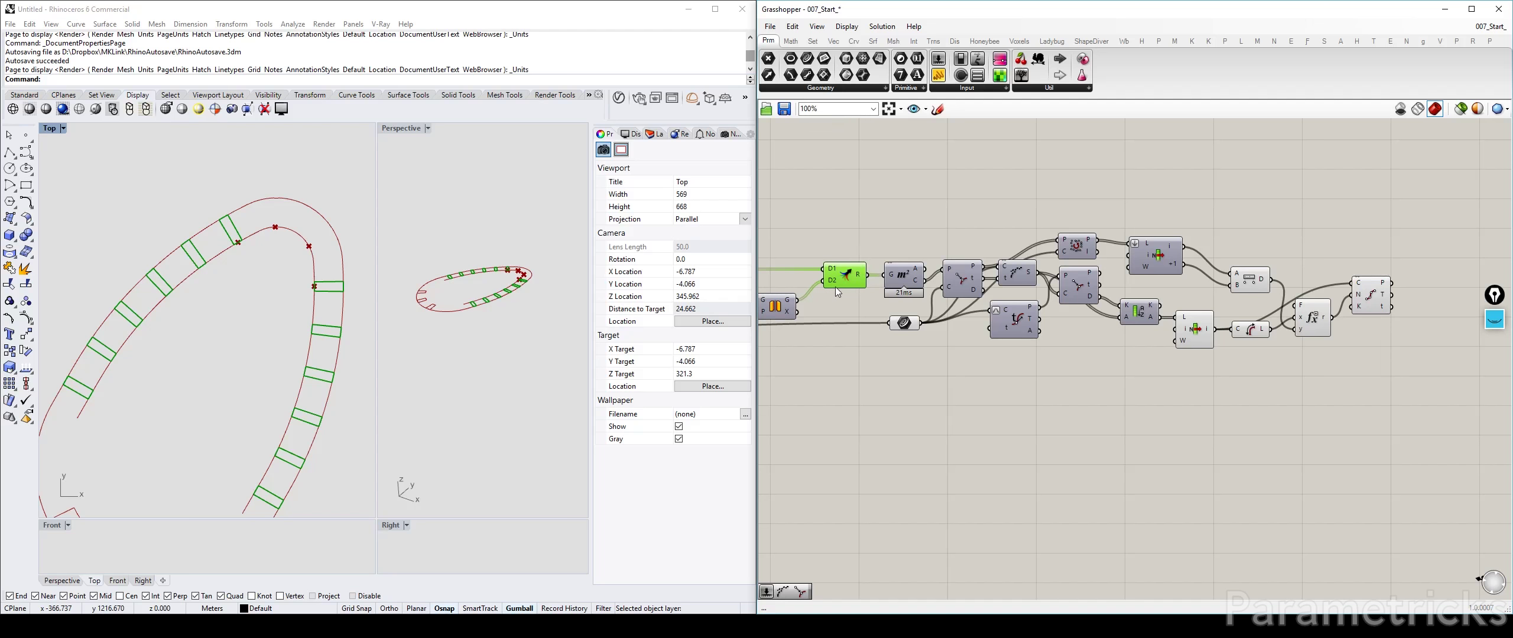
Nudge the Sort Along Curve component slightly and turn on its preview
right_drag(876, 259, 838, 278)
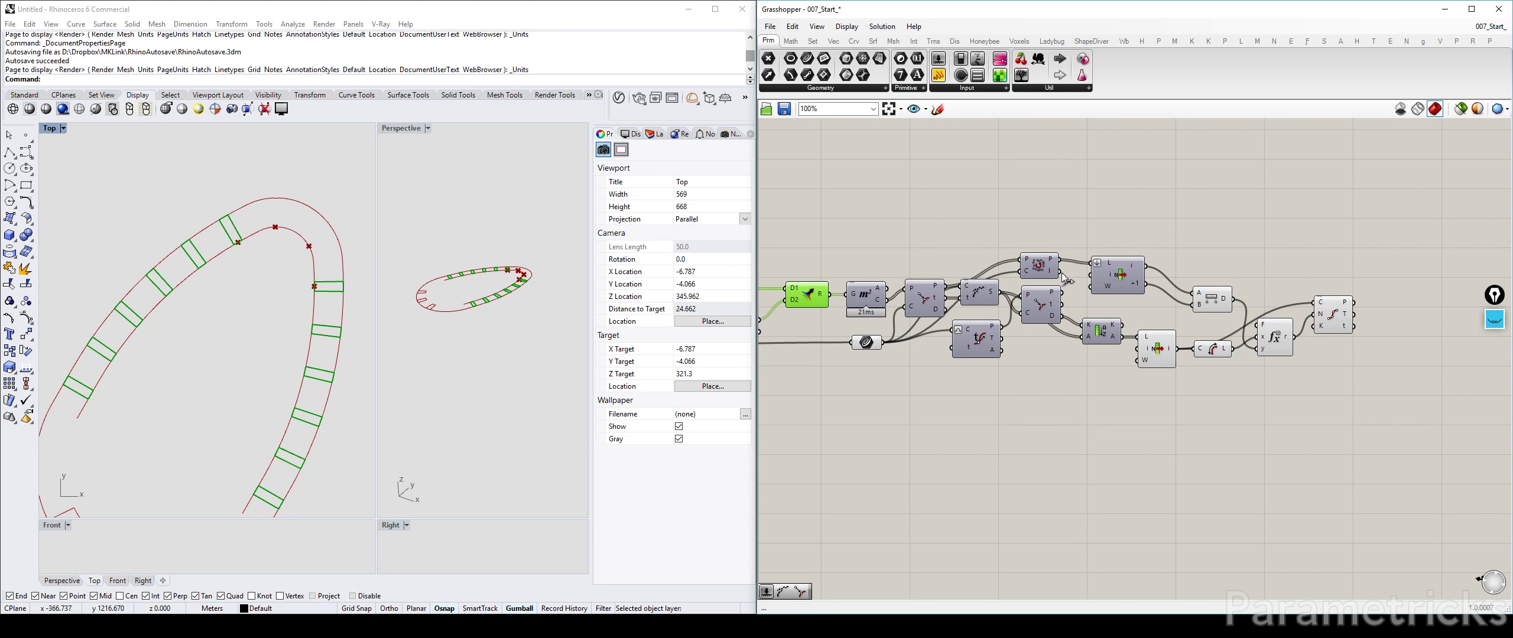
drag(1047, 270, 1052, 265)
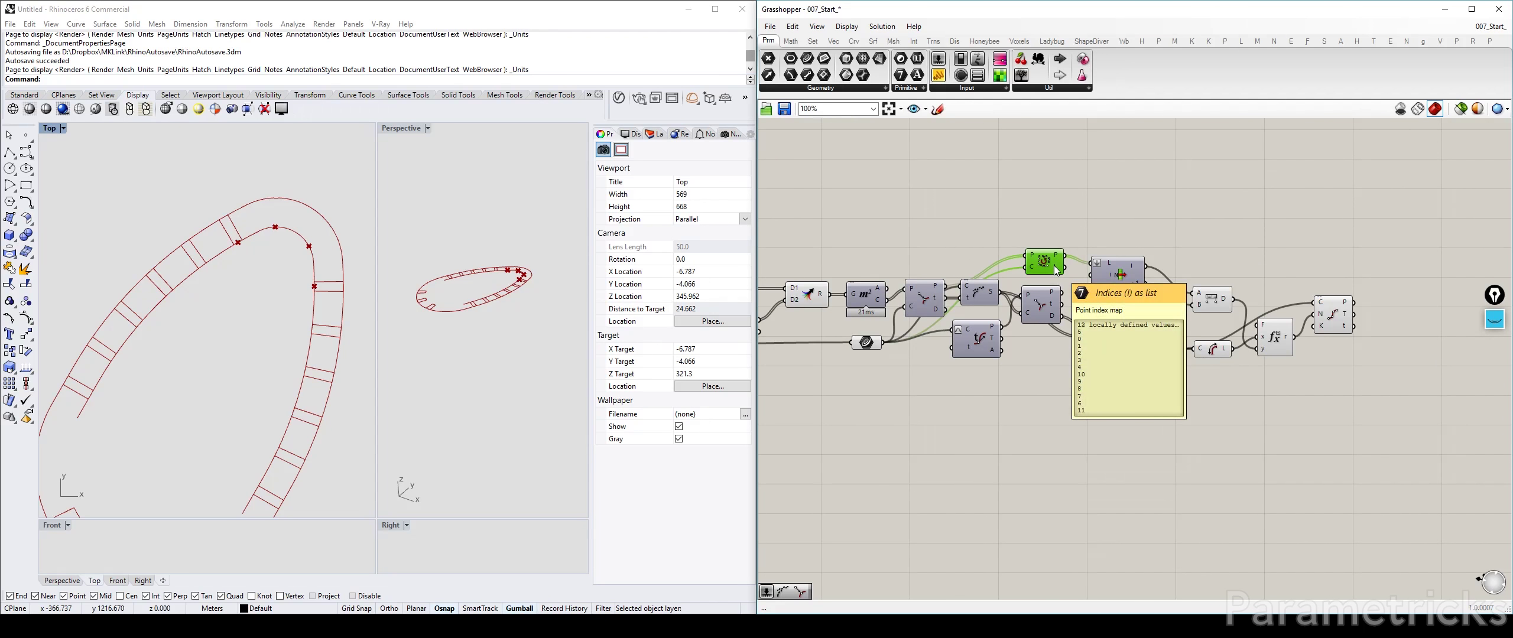
scroll(1056, 269, up, 2)
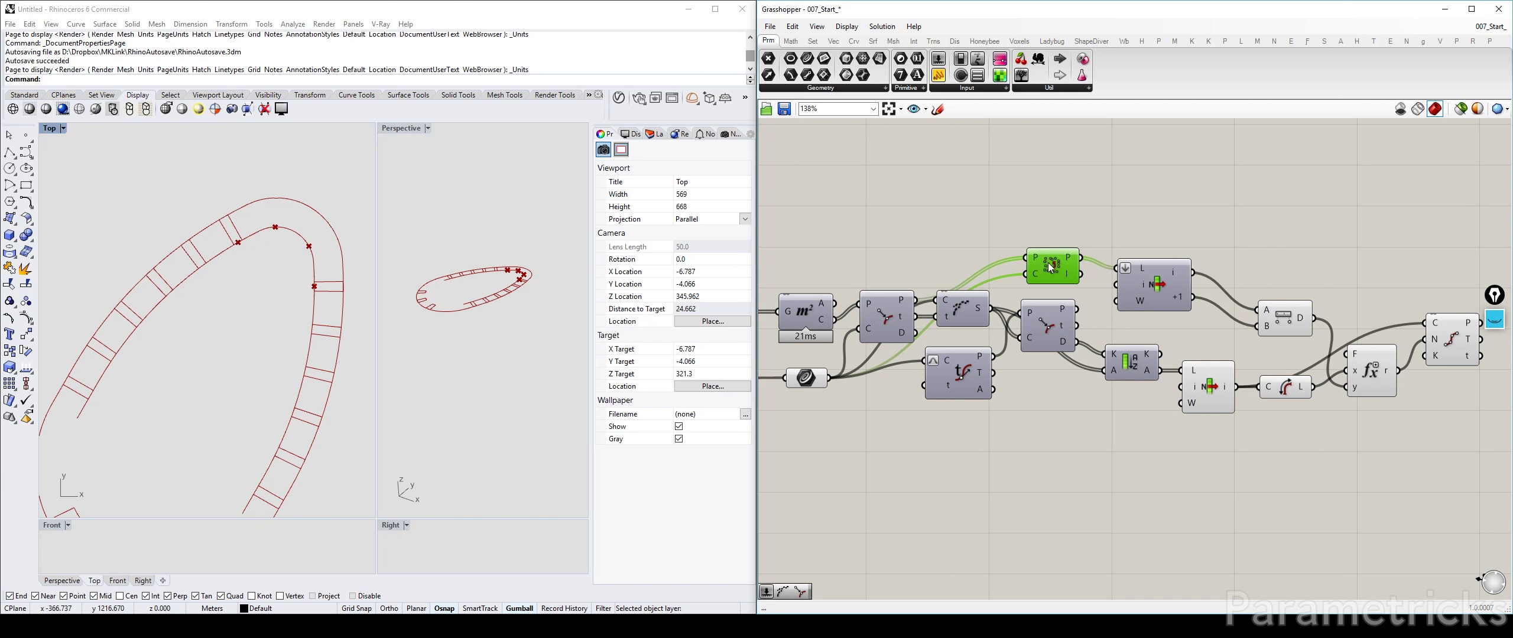
key(ctrl+q)
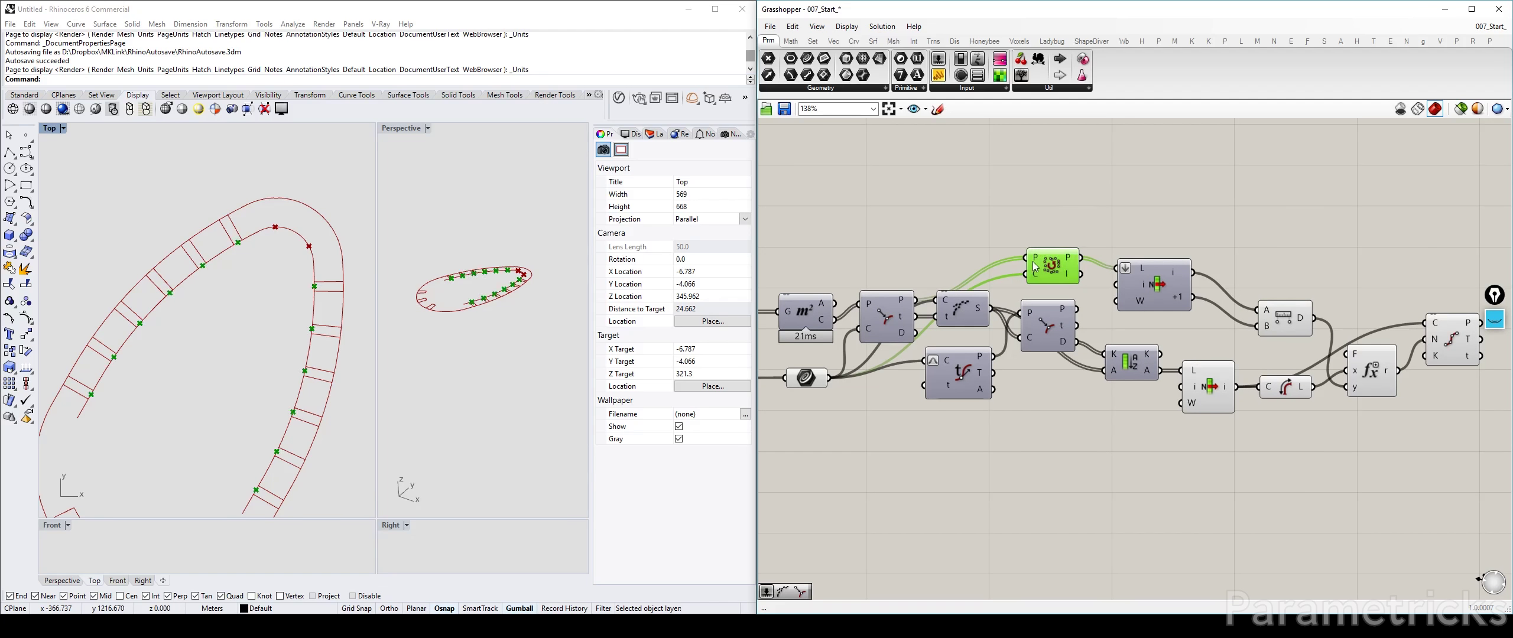
Add a List Item that reorders the merged column outlines by Sort Along Curve's indices, and hide the Sort Along Curve preview
mouse_move(892, 316)
mouse_down()
mouse_move(890, 299)
mouse_move(909, 301)
mouse_up()
right_drag(896, 302, 1009, 307)
drag(1010, 307, 927, 314)
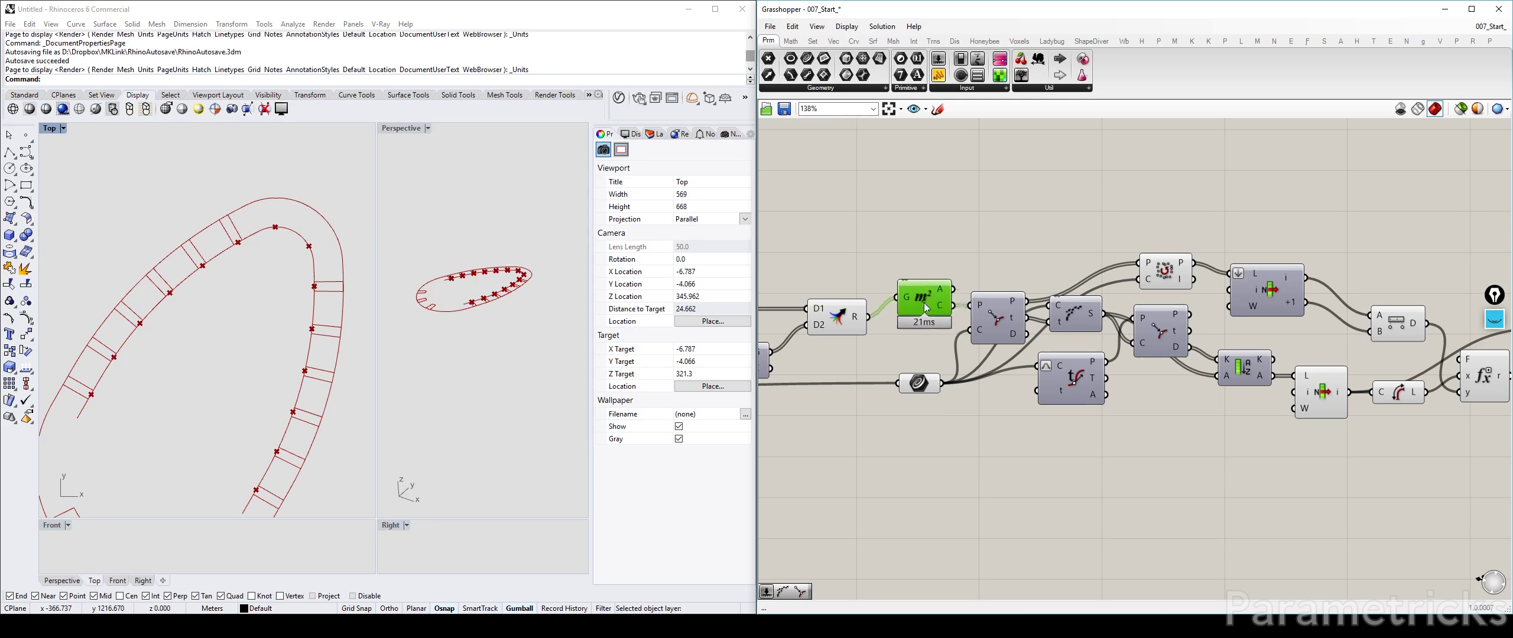
click(841, 319)
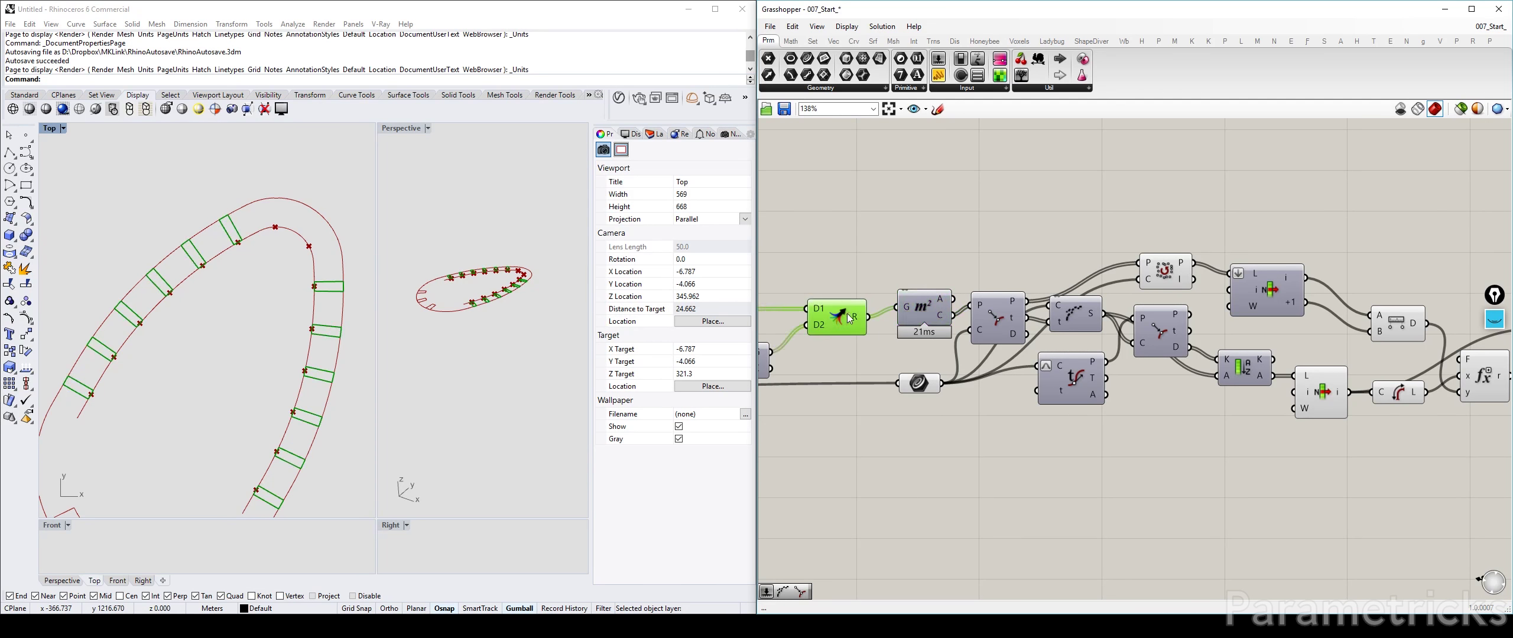
double_click(965, 267)
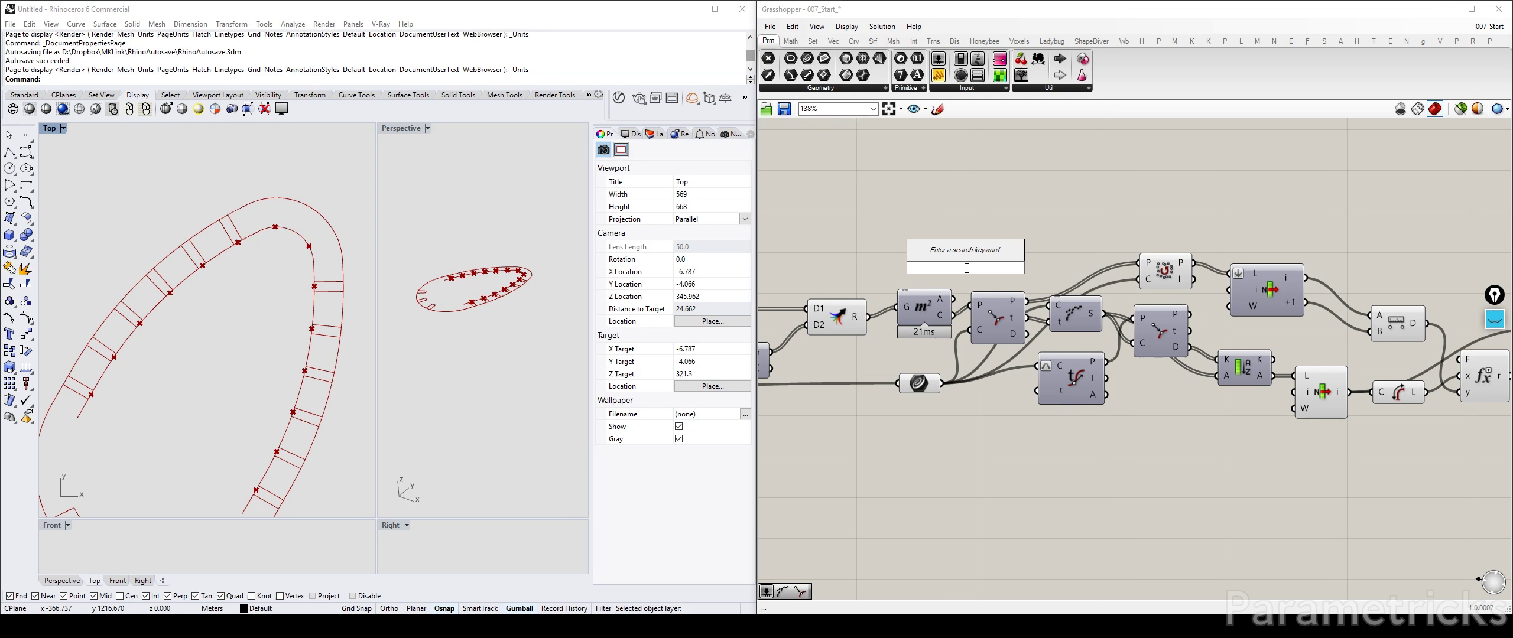
text(list)
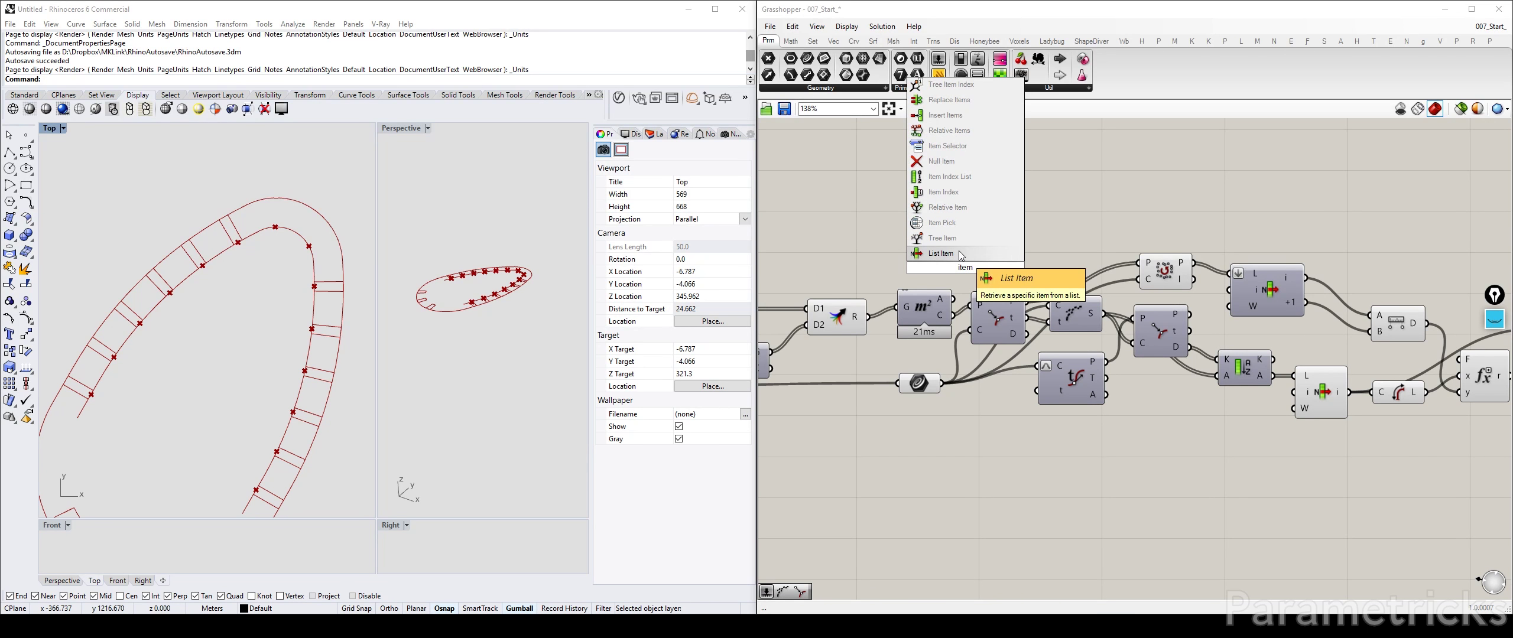
click(967, 254)
drag(868, 317, 1320, 194)
drag(967, 279, 1325, 224)
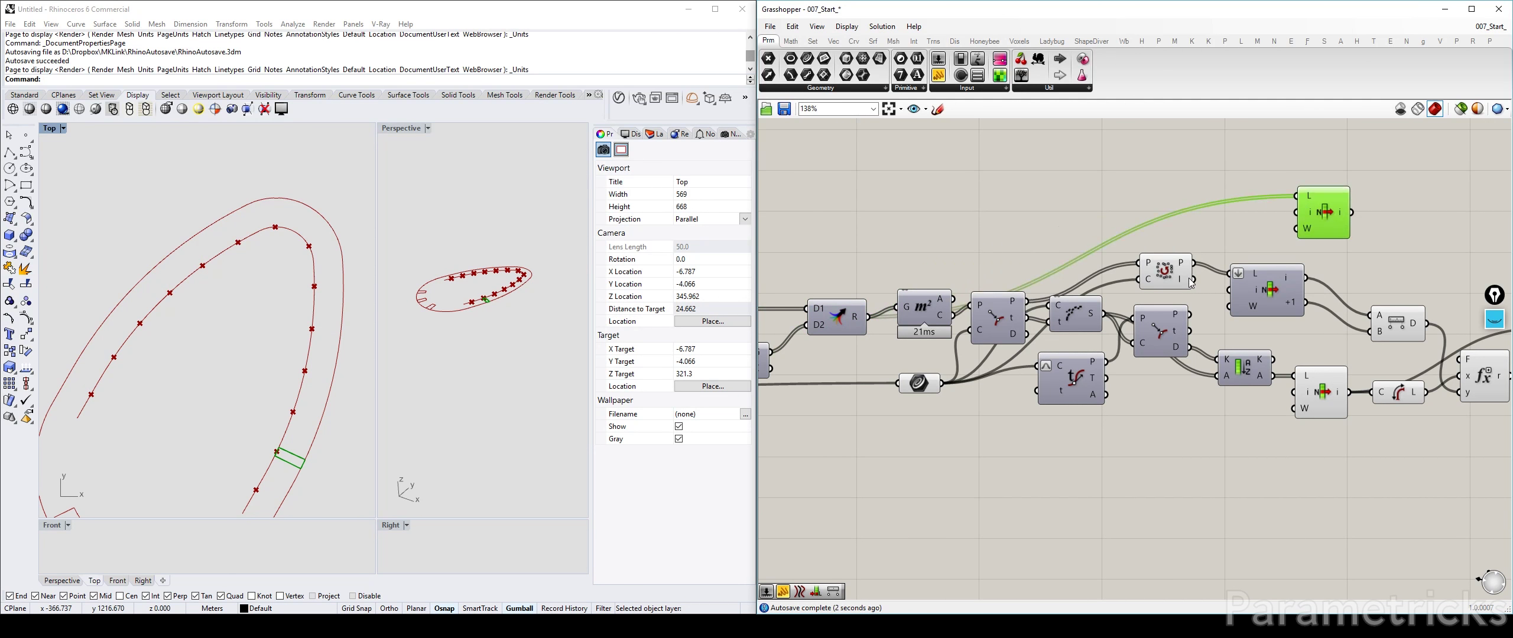
drag(1193, 280, 1340, 236)
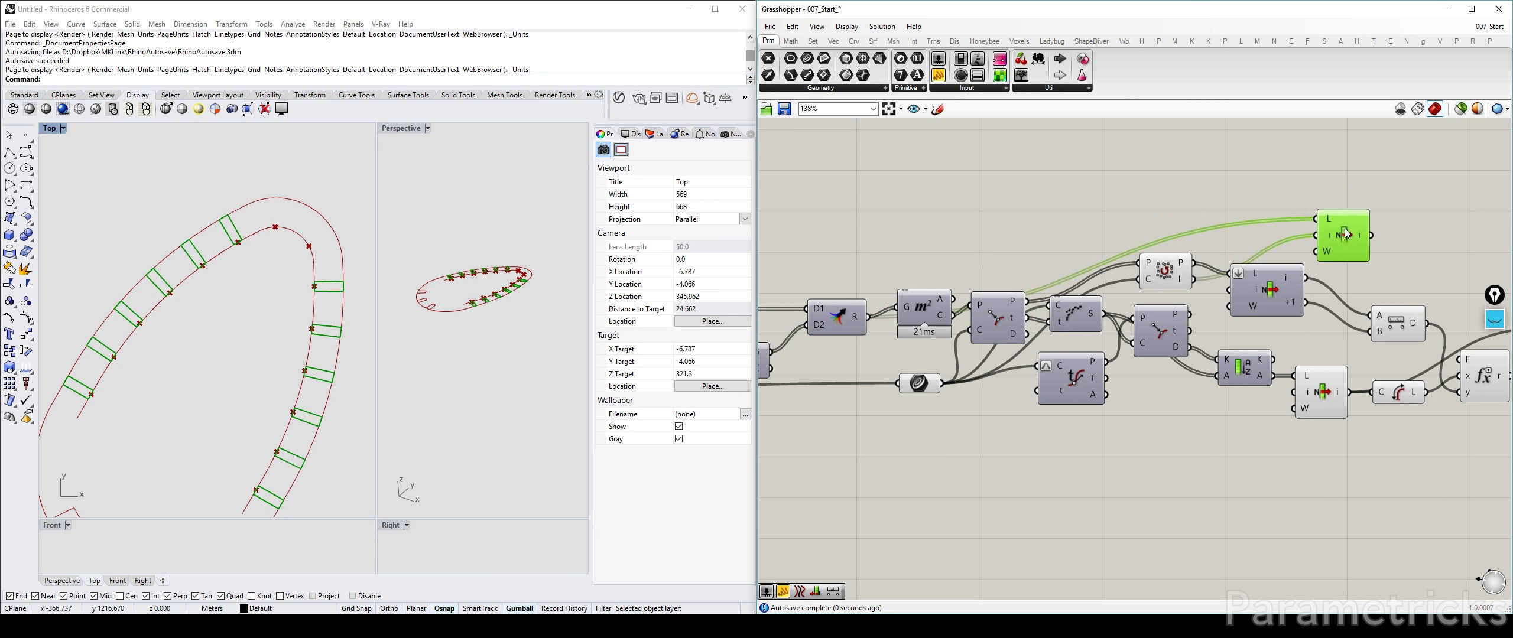
click(1166, 271)
scroll(1186, 222, down, 3)
Copy the List Item, feed it the sorted outlines, and drive its index with a new number slider created as 15
double_click(1187, 220)
text(ite)
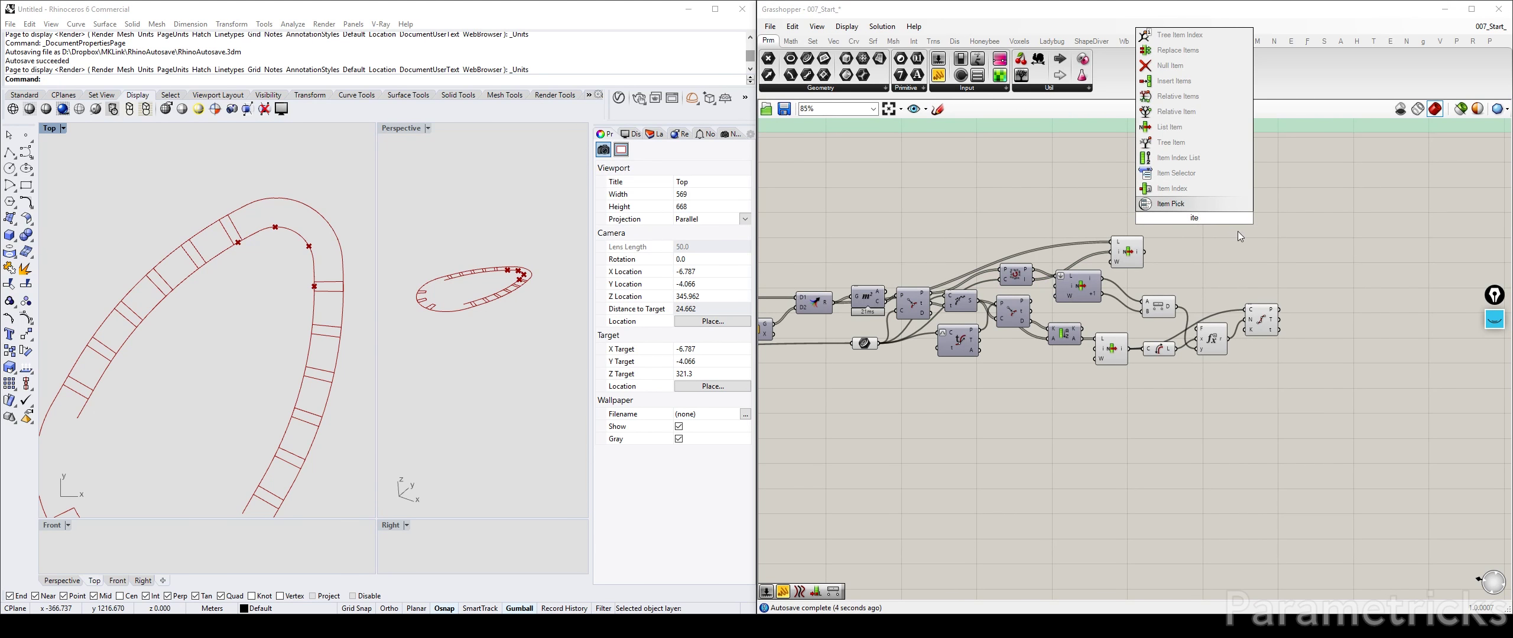
scroll(1169, 260, up, 4)
alt+drag(1075, 238, 1244, 246)
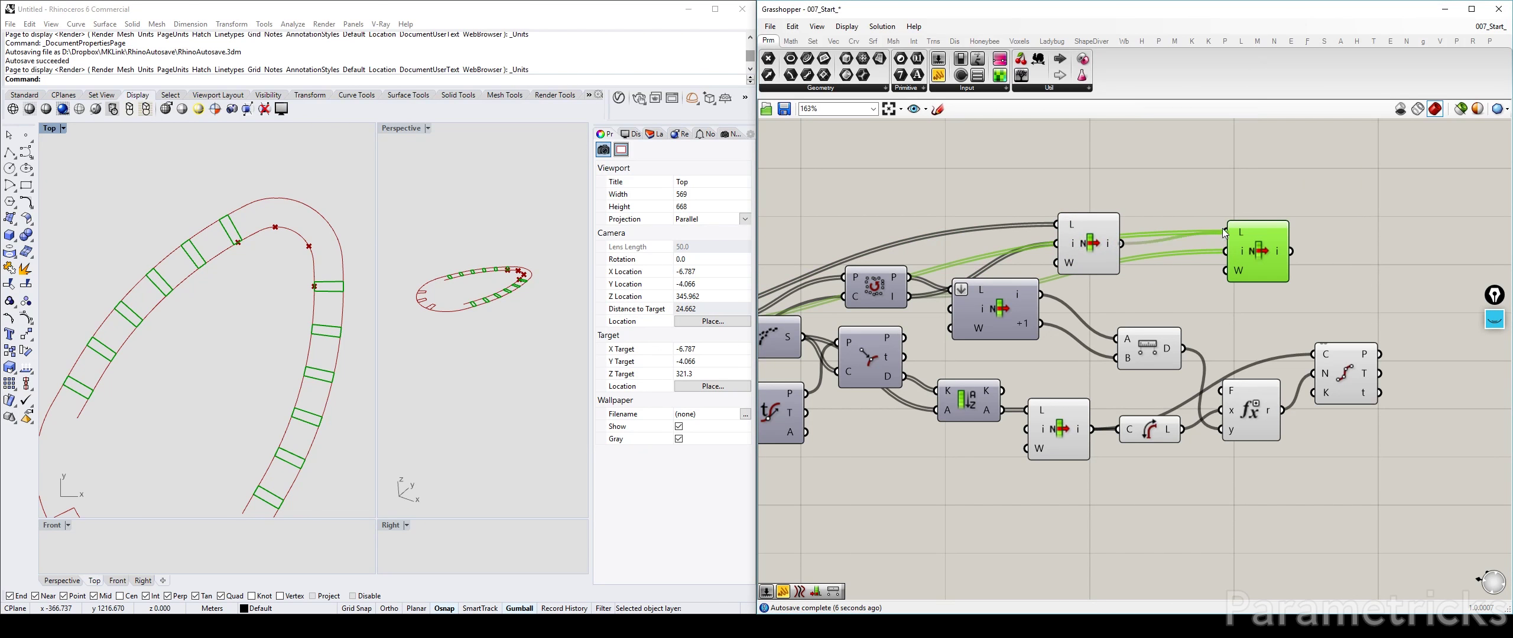
double_click(1190, 169)
text(15)
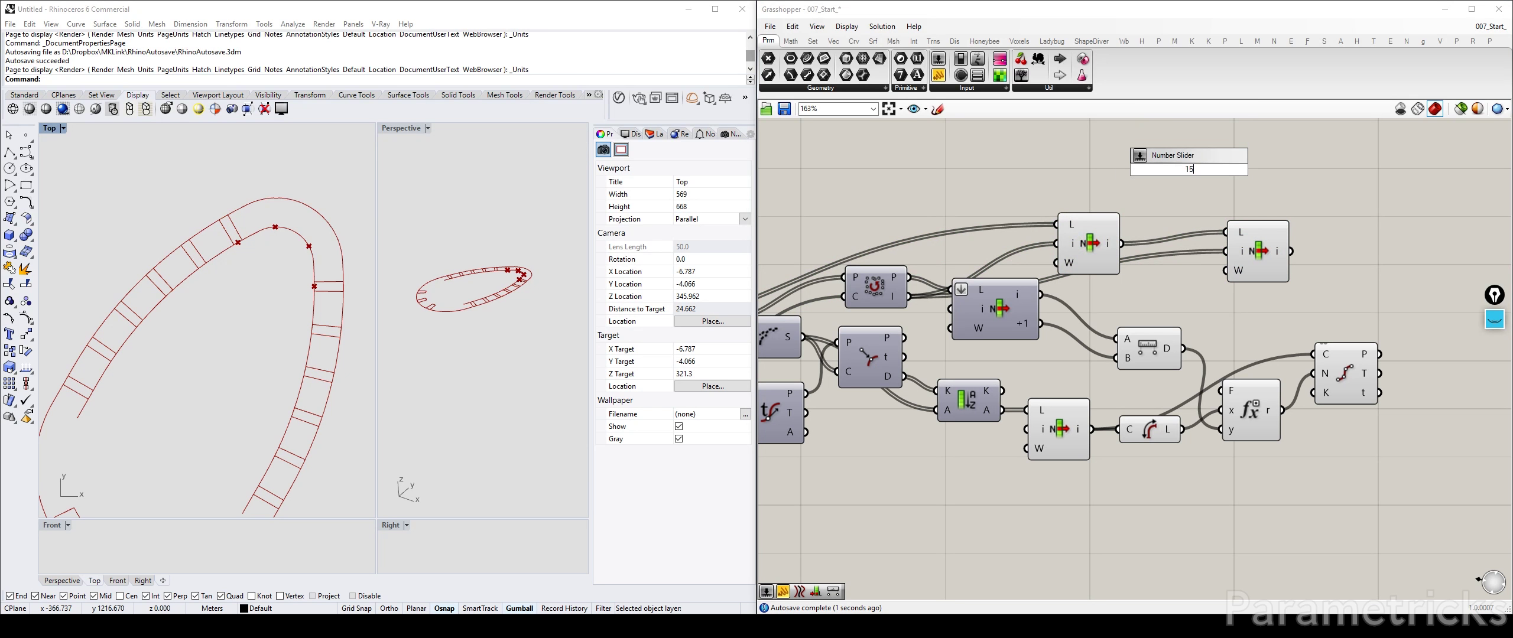
key(Return)
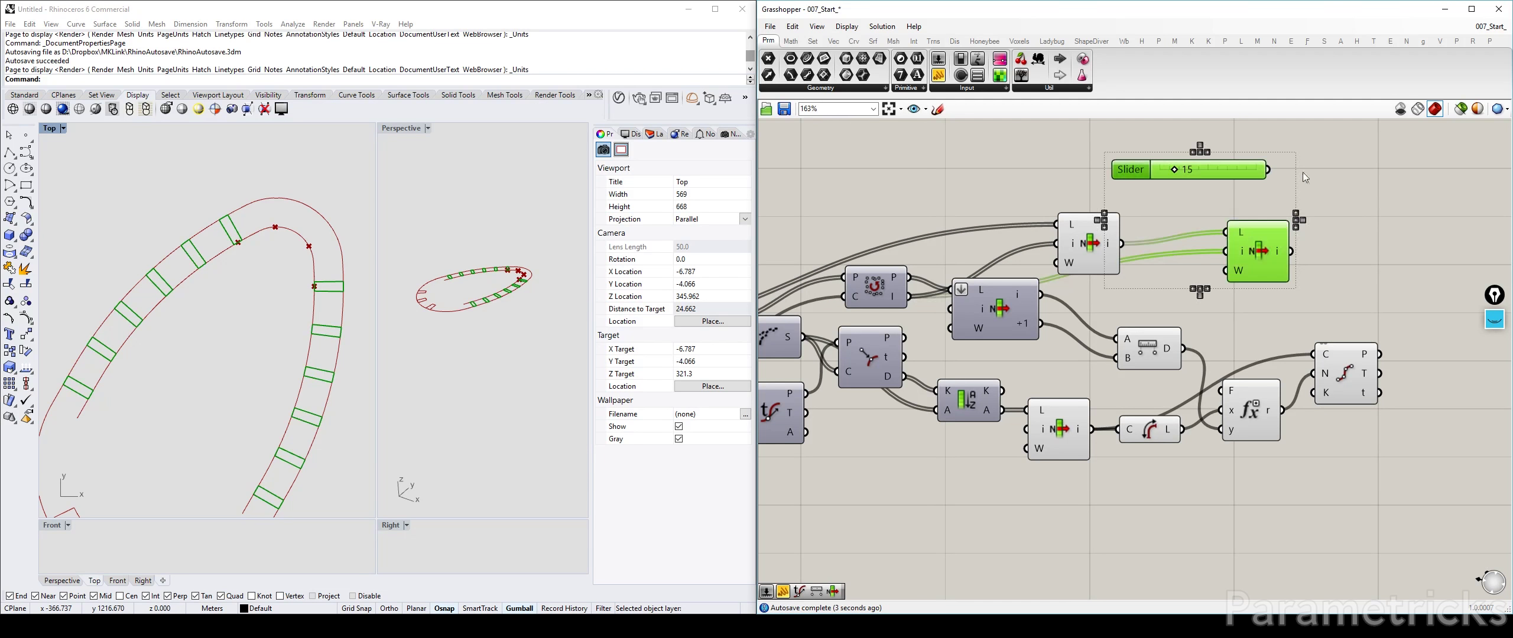
drag(1267, 170, 1228, 254)
drag(1130, 170, 1066, 171)
click(1090, 247)
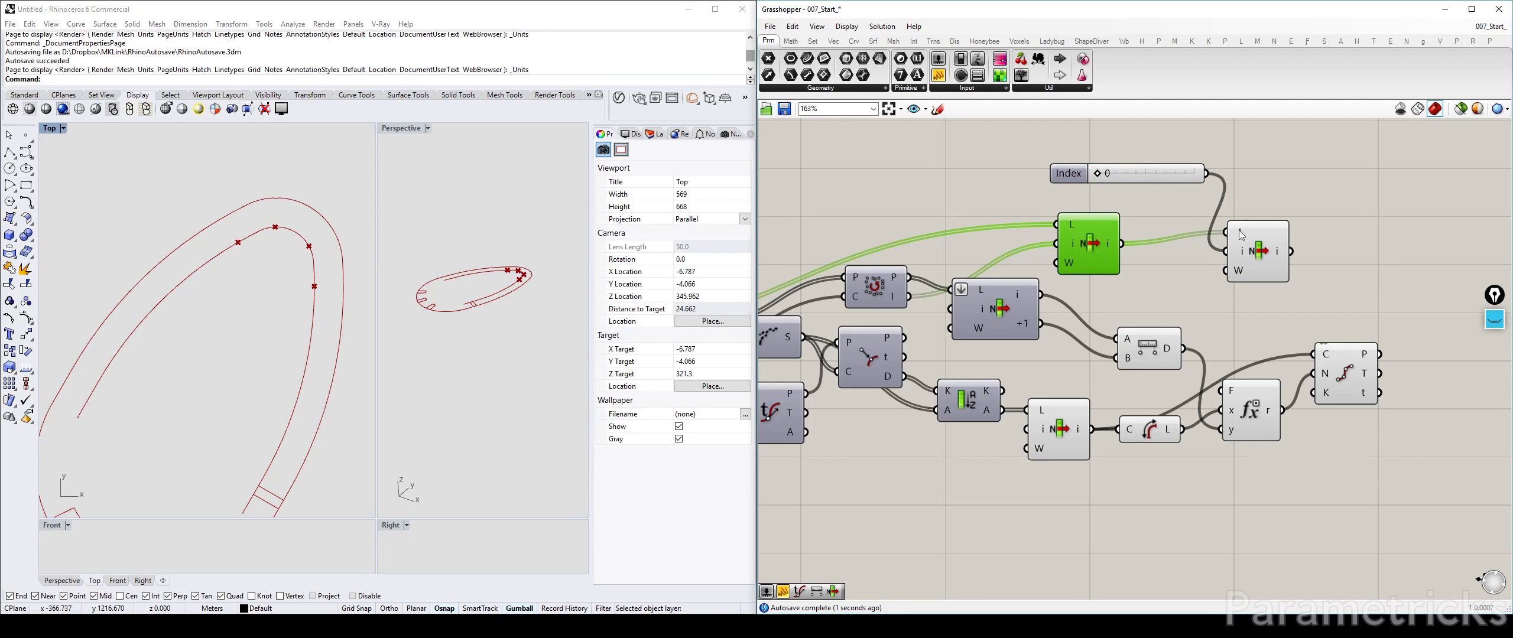
Move the index slider to 100 to check the order of the outlines, and hide the sorting List Item's preview
right_drag(150, 331, 180, 278)
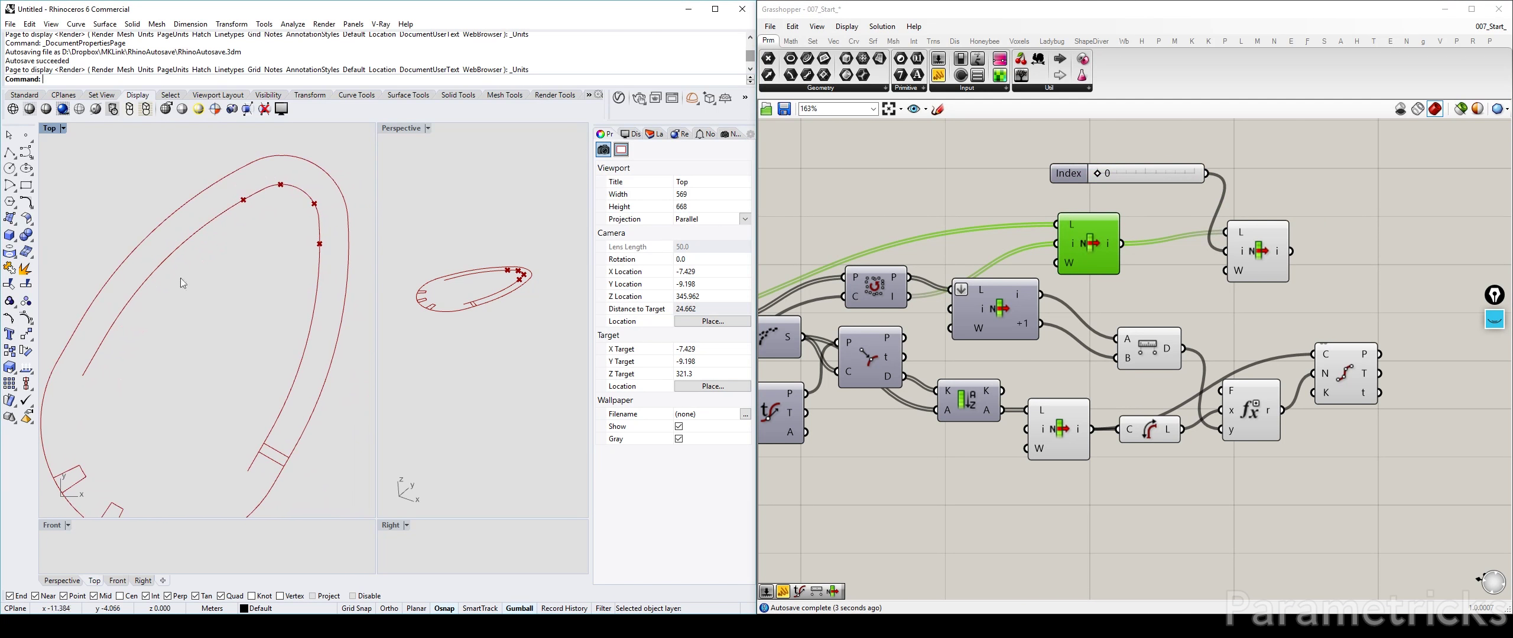
click(1266, 256)
drag(1098, 174, 1207, 154)
click(1045, 250)
right_drag(888, 256, 806, 299)
key(ctrl+q)
key(ctrl+q)
Delete the copied List Item and its index slider
drag(1247, 182, 1179, 298)
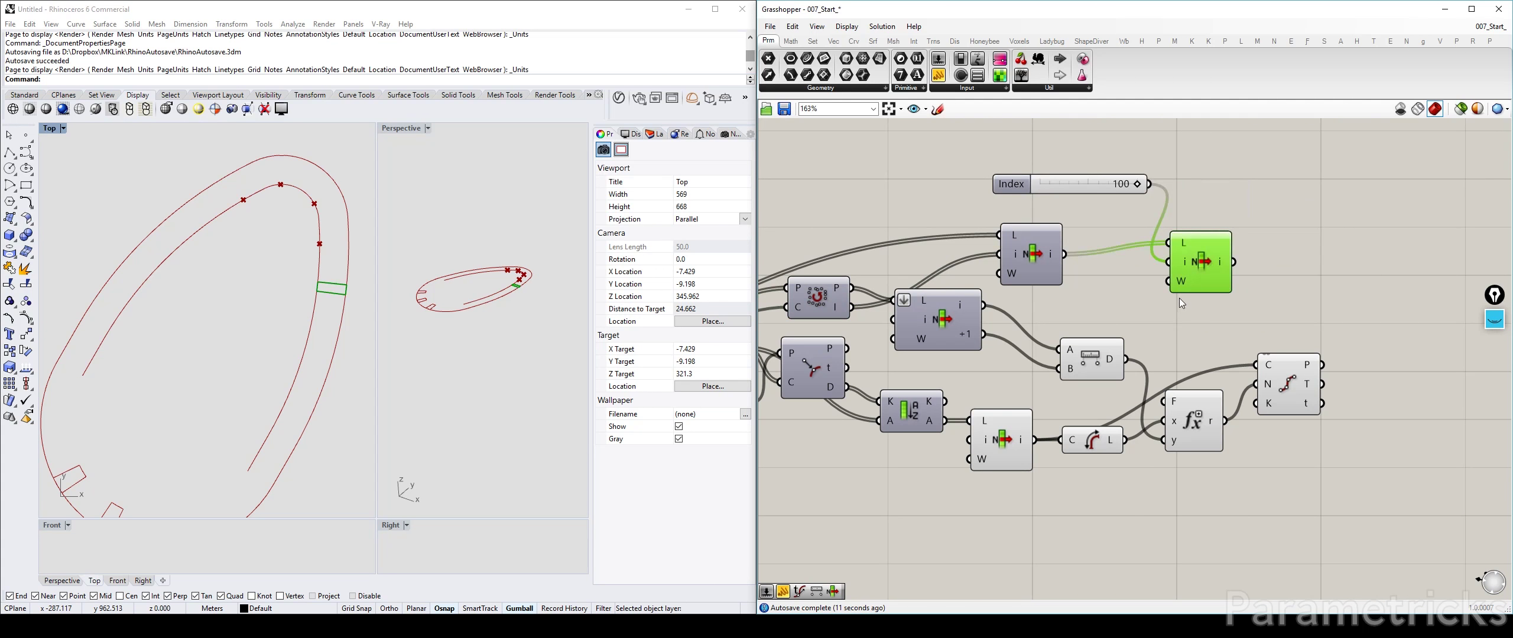
key(Delete)
click(1011, 184)
key(Delete)
double_click(1172, 242)
text(tree)
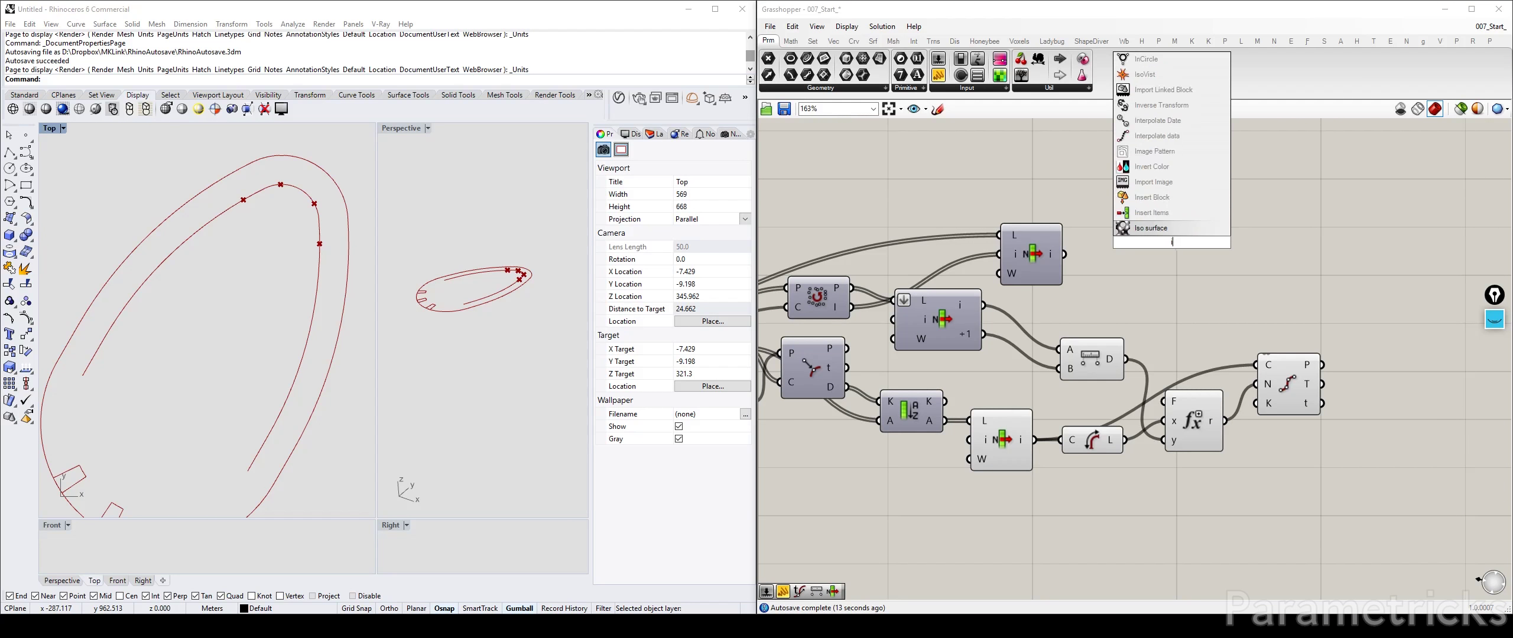
click(1160, 226)
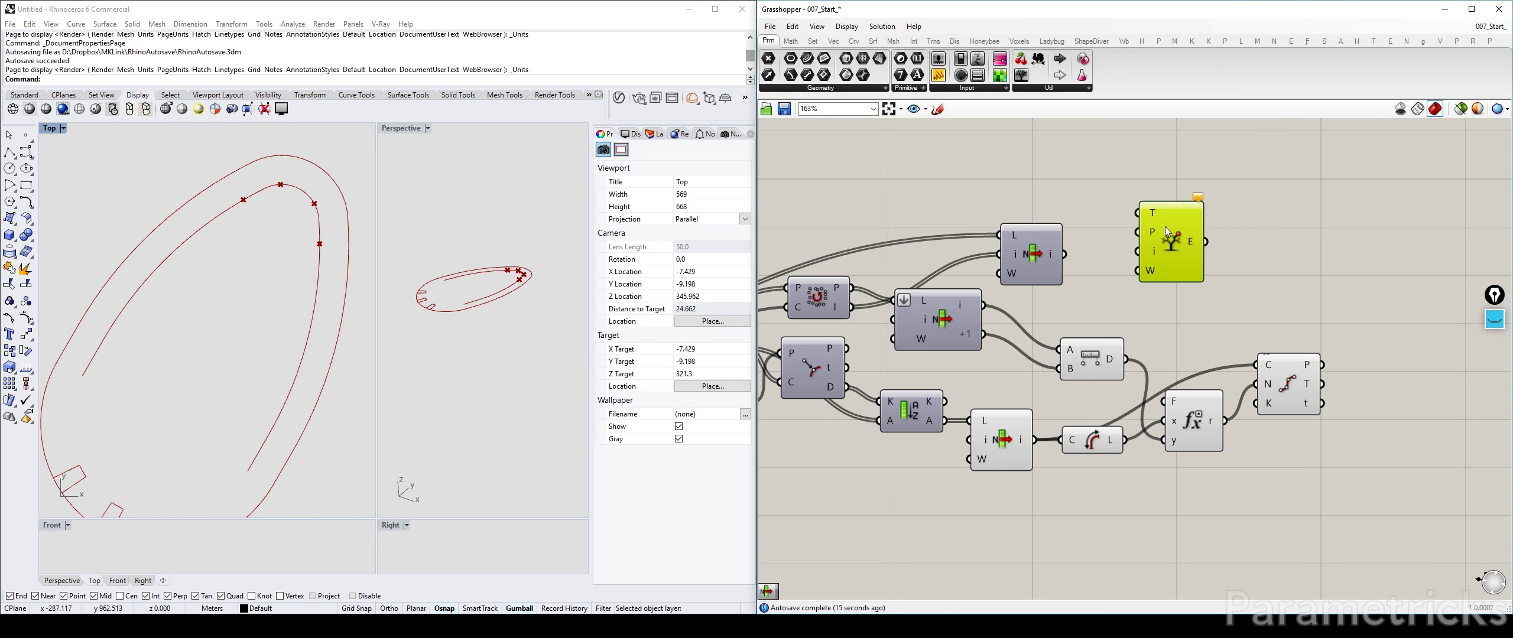
key(ctrl+z)
Add a new List Item after the sorting one and connect the sorted outlines to its list input
double_click(1165, 227)
text(list)
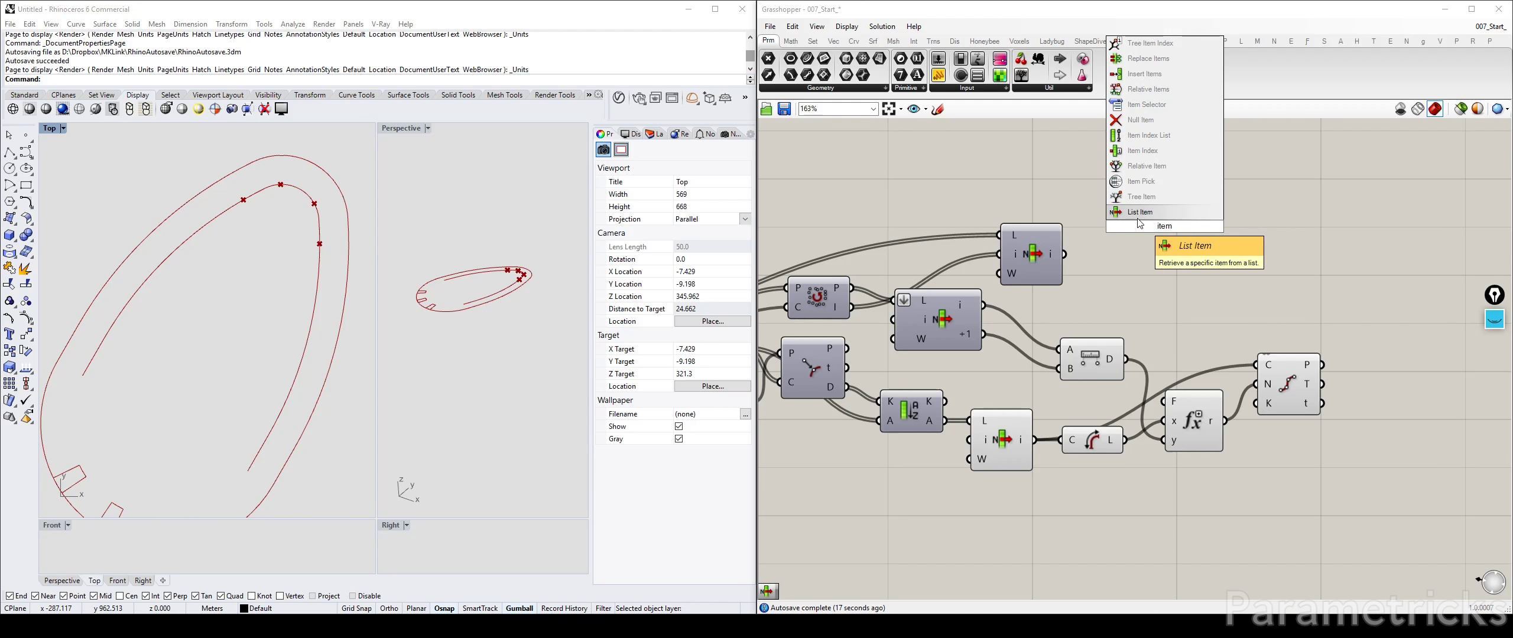
click(1160, 214)
drag(1065, 254, 1169, 264)
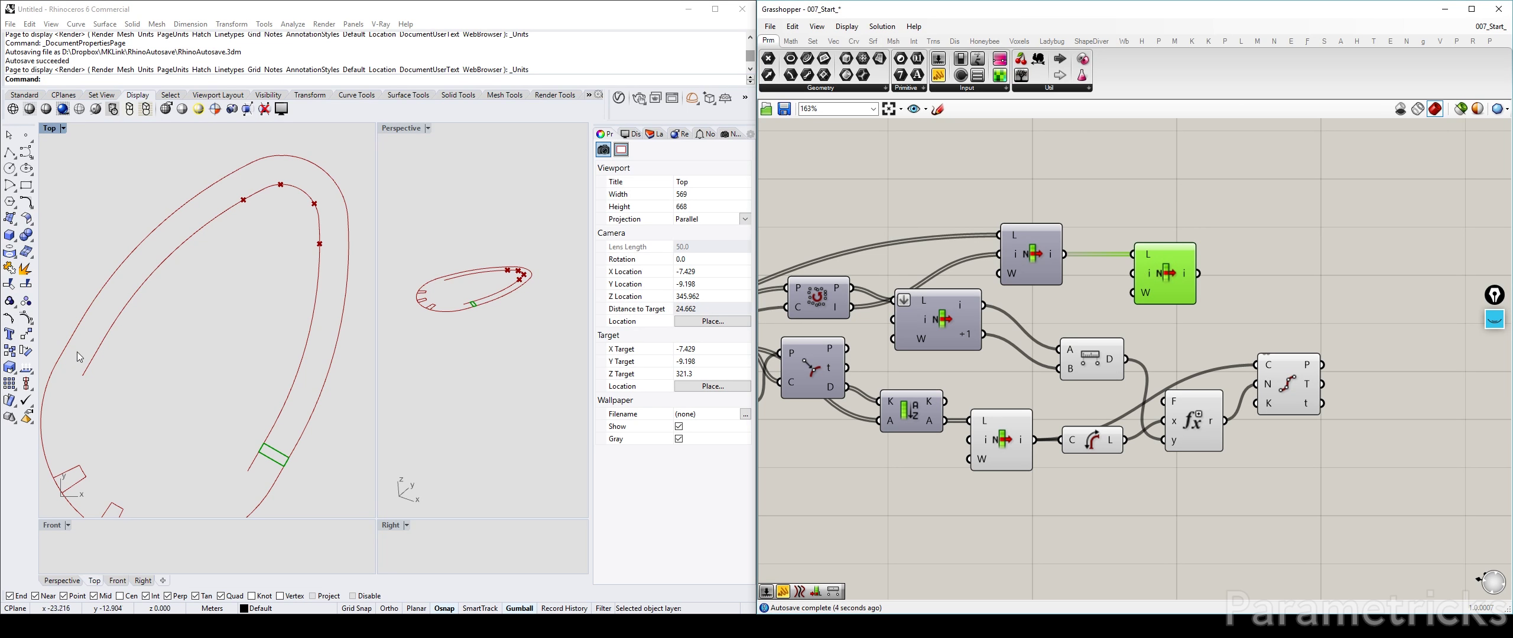
Try a different fixed integer for the new List Item's index and look at the input's expression option
right_click(1148, 272)
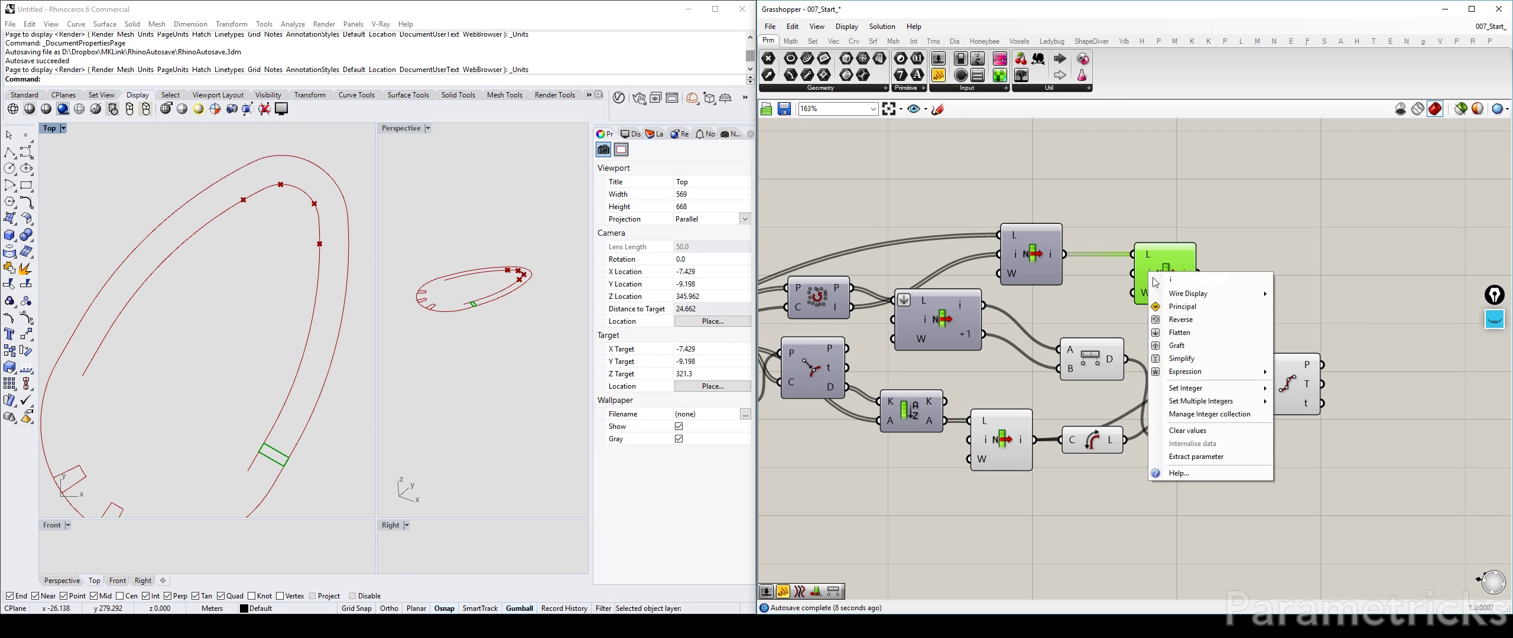
mouse_move(1211, 387)
click(1322, 403)
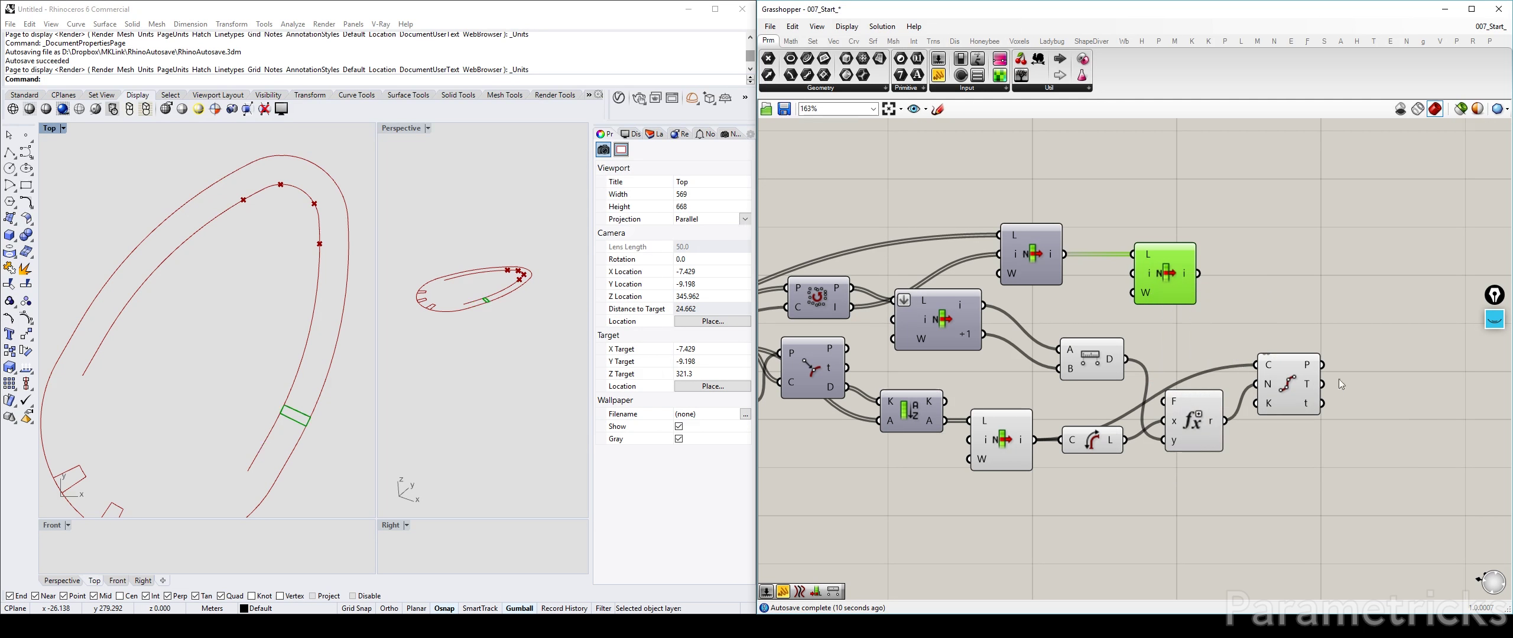
right_click(1149, 274)
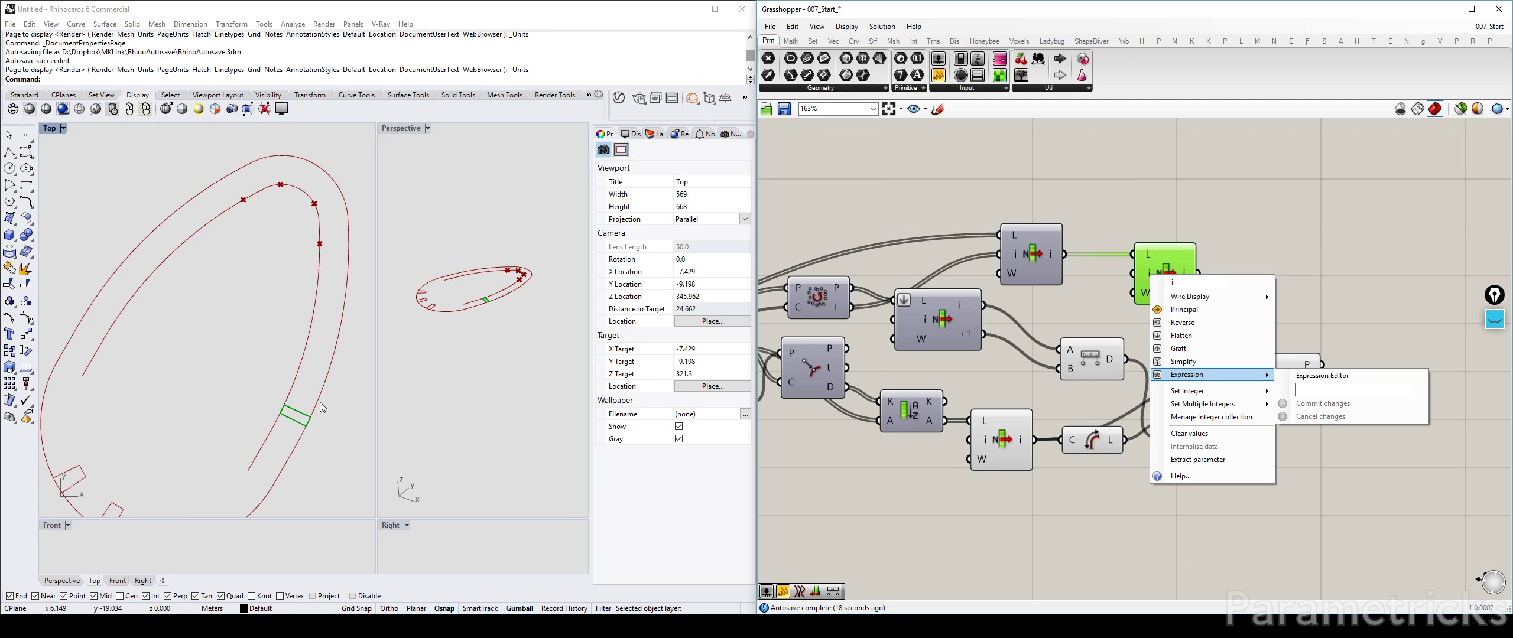
click(1083, 215)
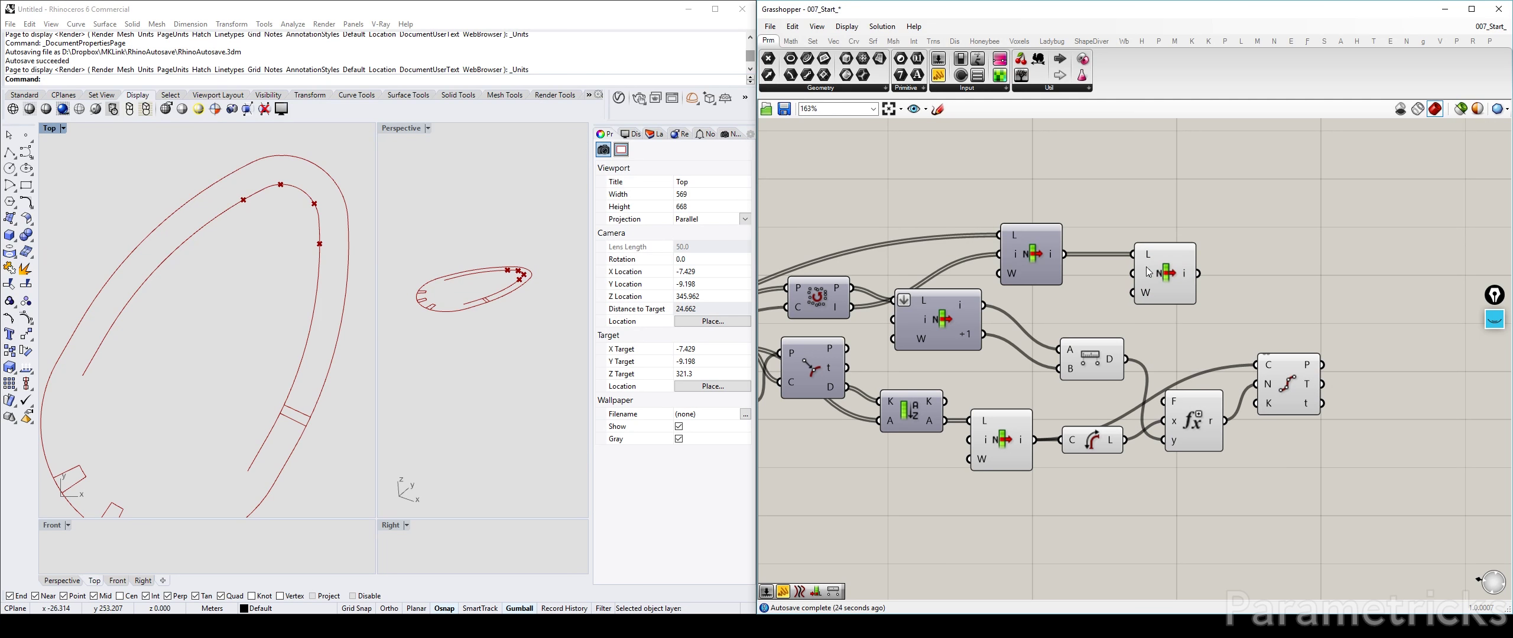
Add a List Length component between the two List Items, feed it the sorted outlines, and connect its result to the second one's index
double_click(1123, 194)
text(lisl)
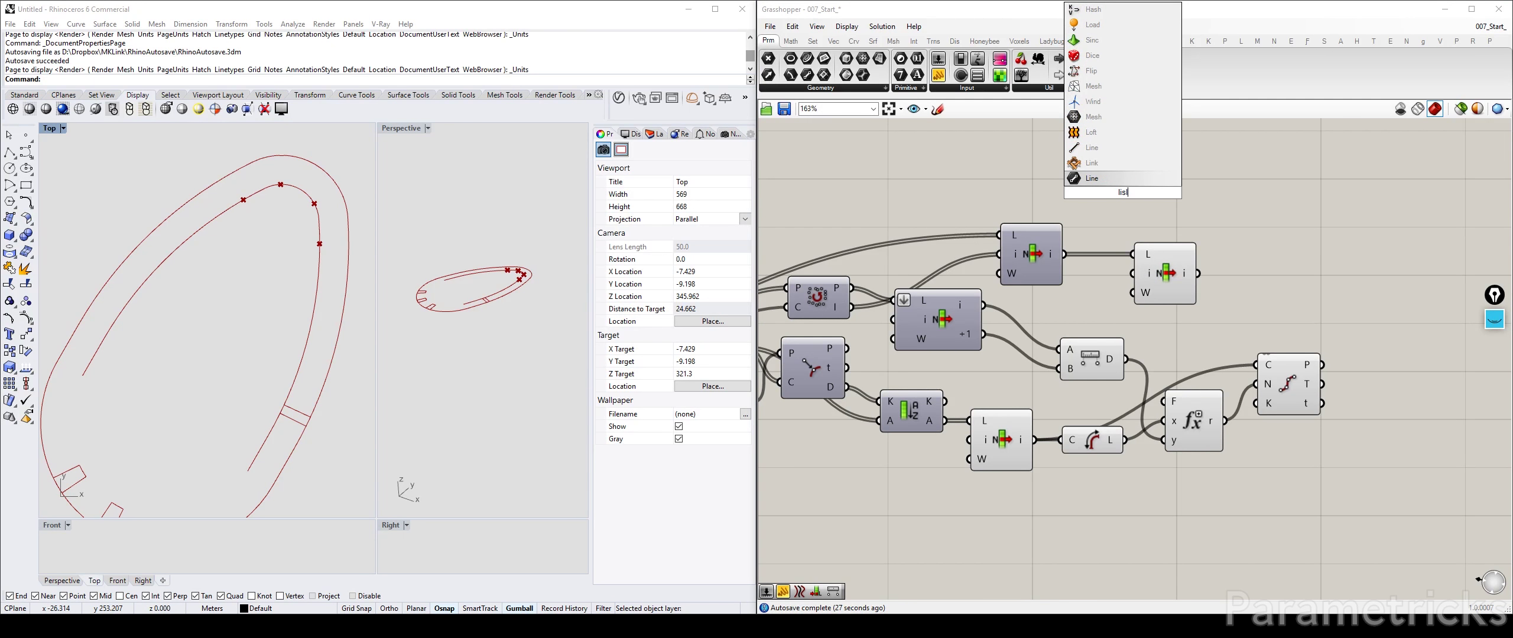
key(BackSpace)
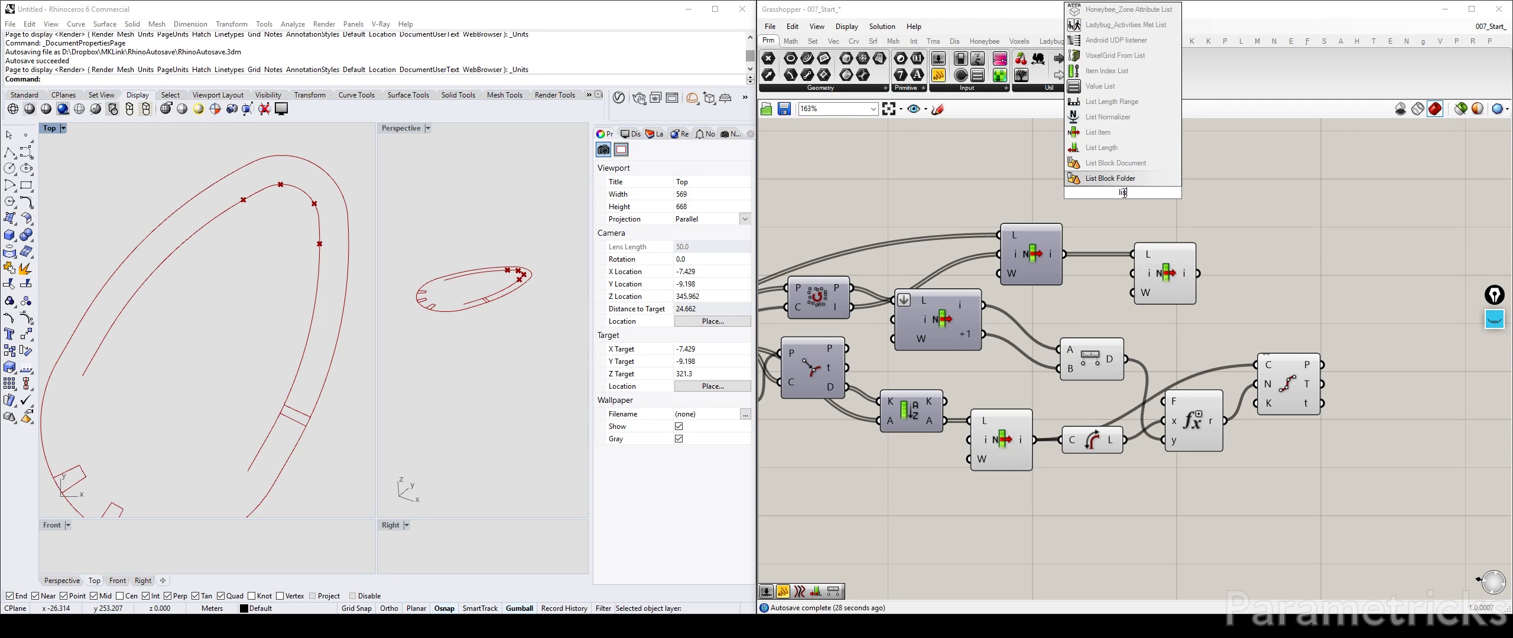
text(tlen)
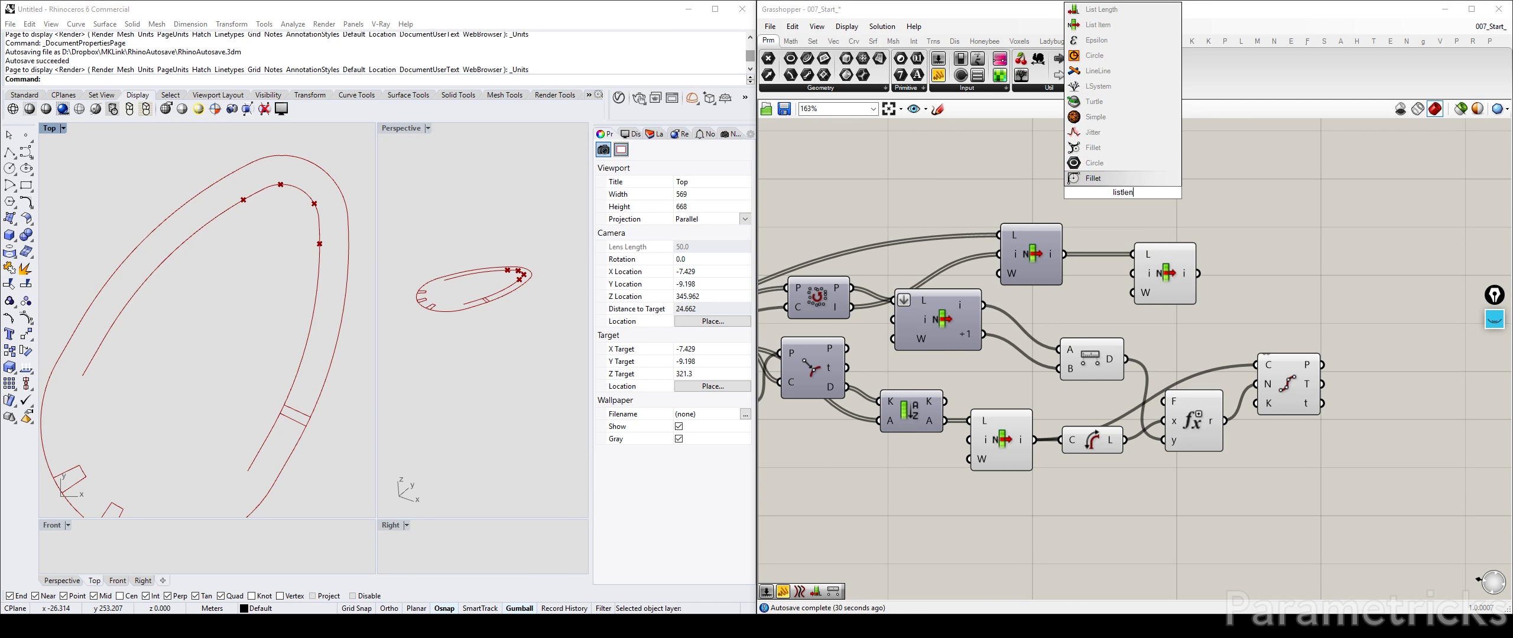
key(BackSpace)
key(BackSpace)
key(BackSpace)
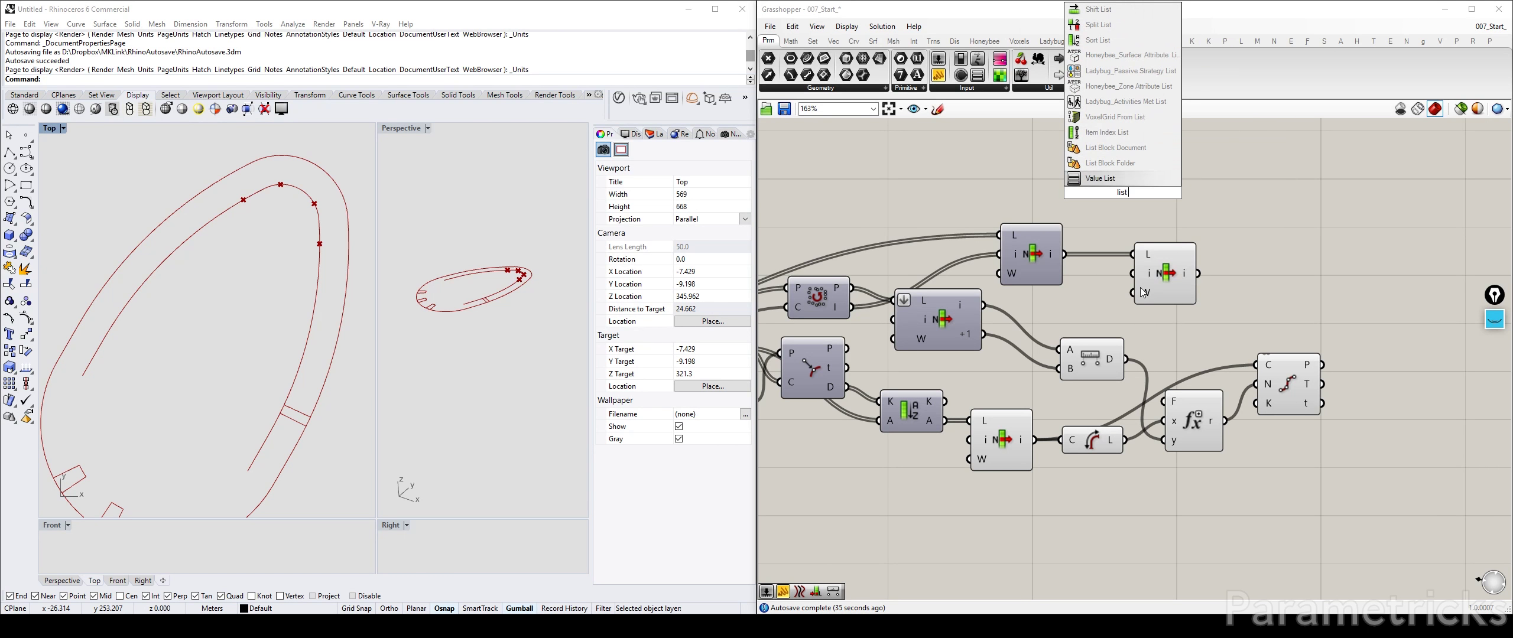
text(len)
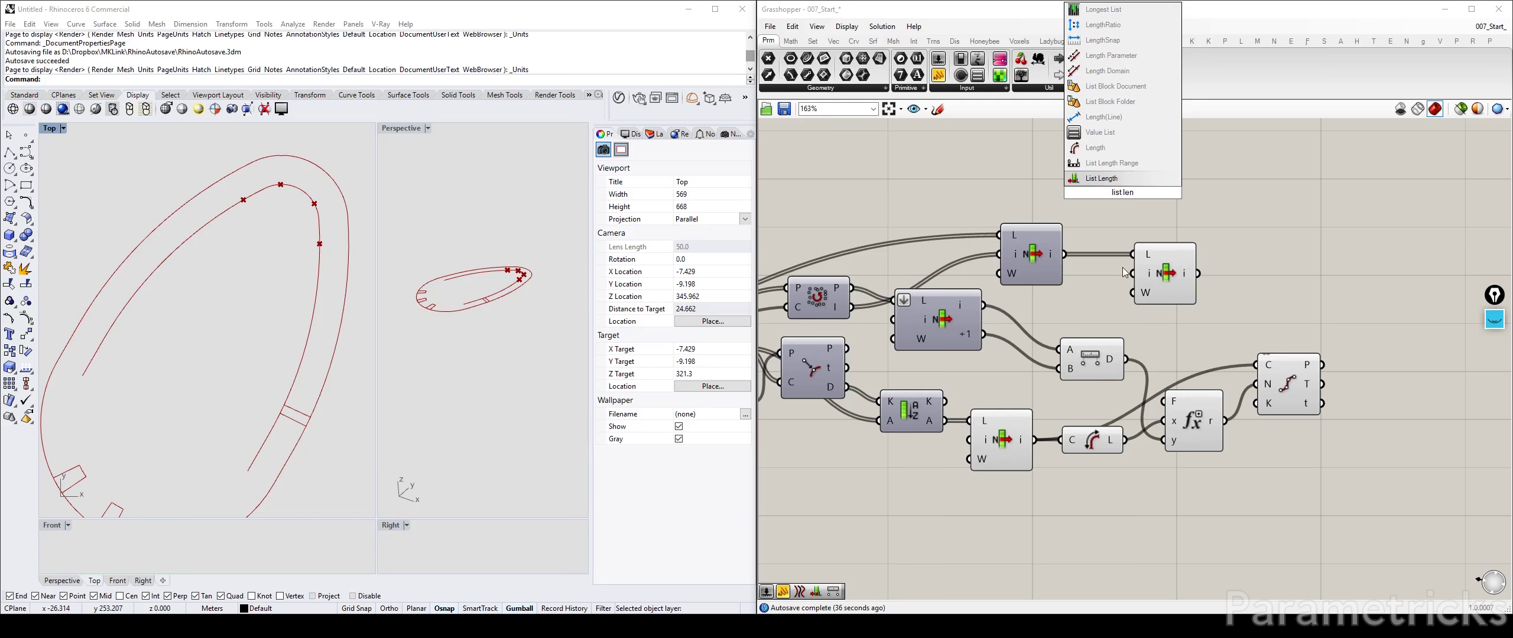
click(1120, 179)
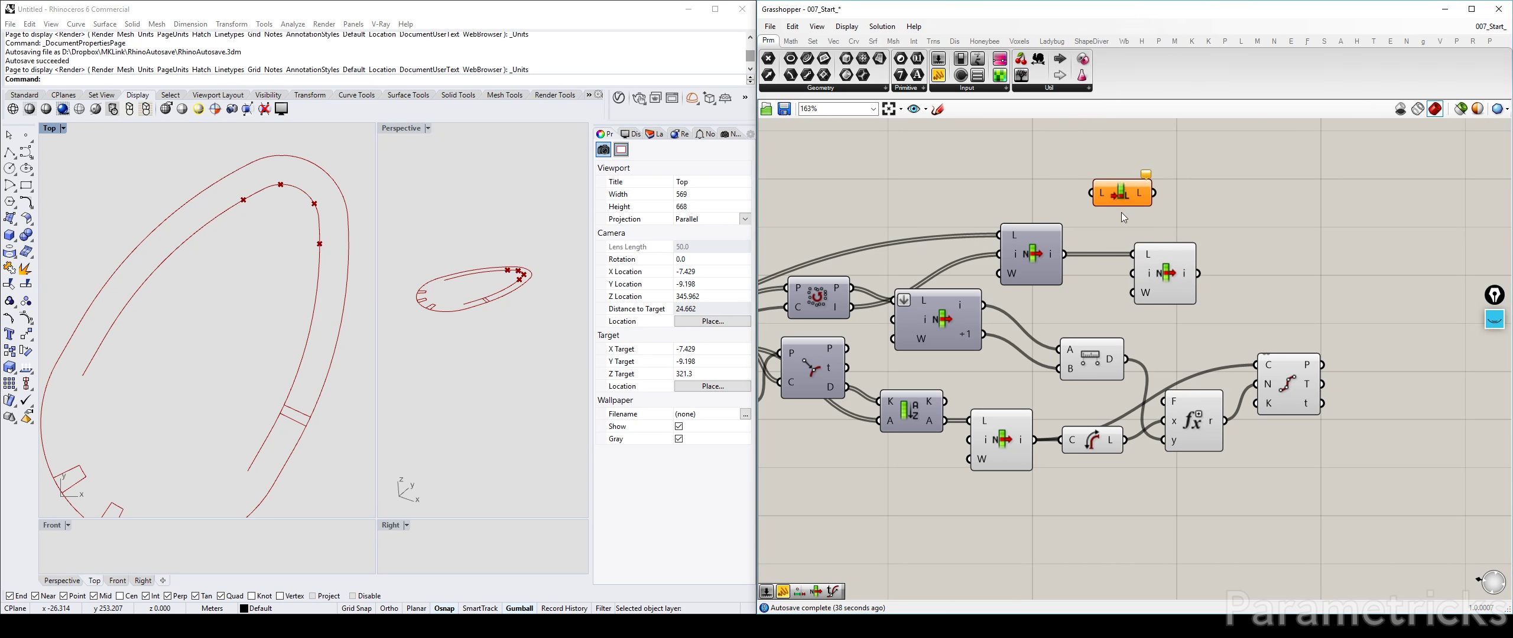
drag(1174, 246, 1235, 221)
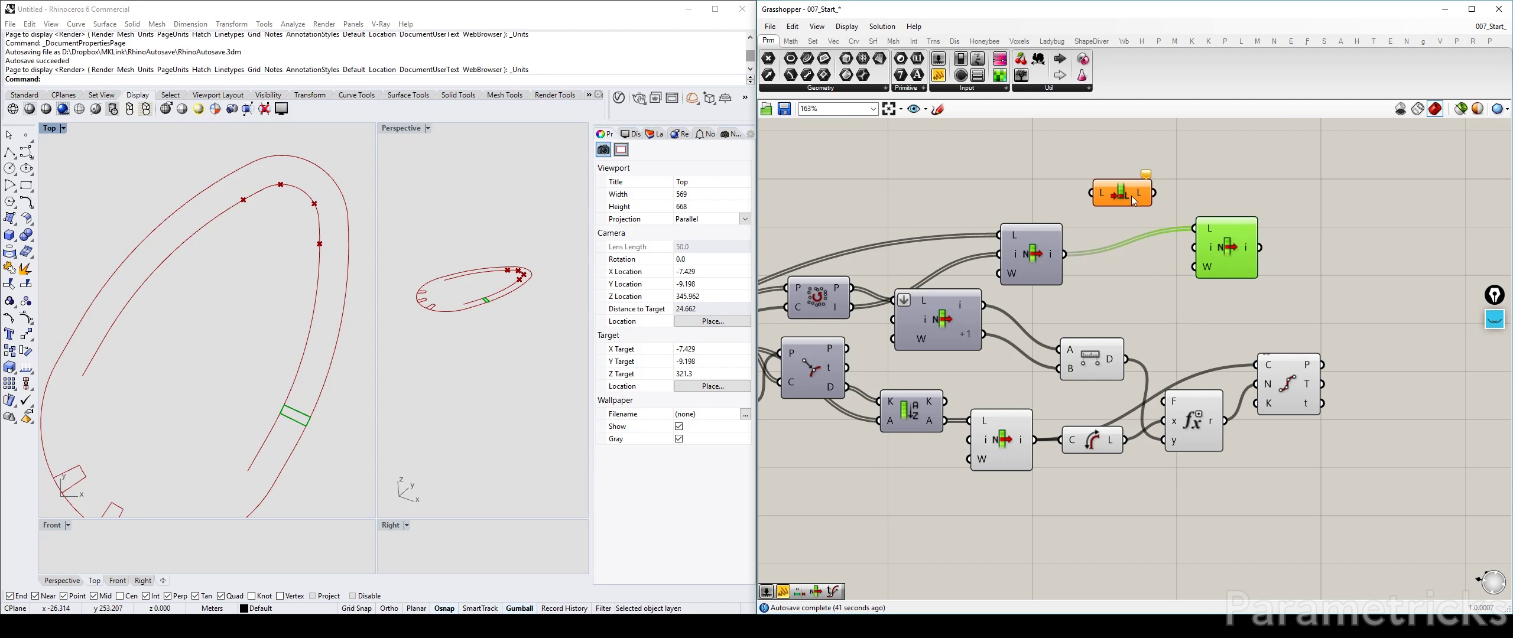
drag(1125, 195, 1125, 271)
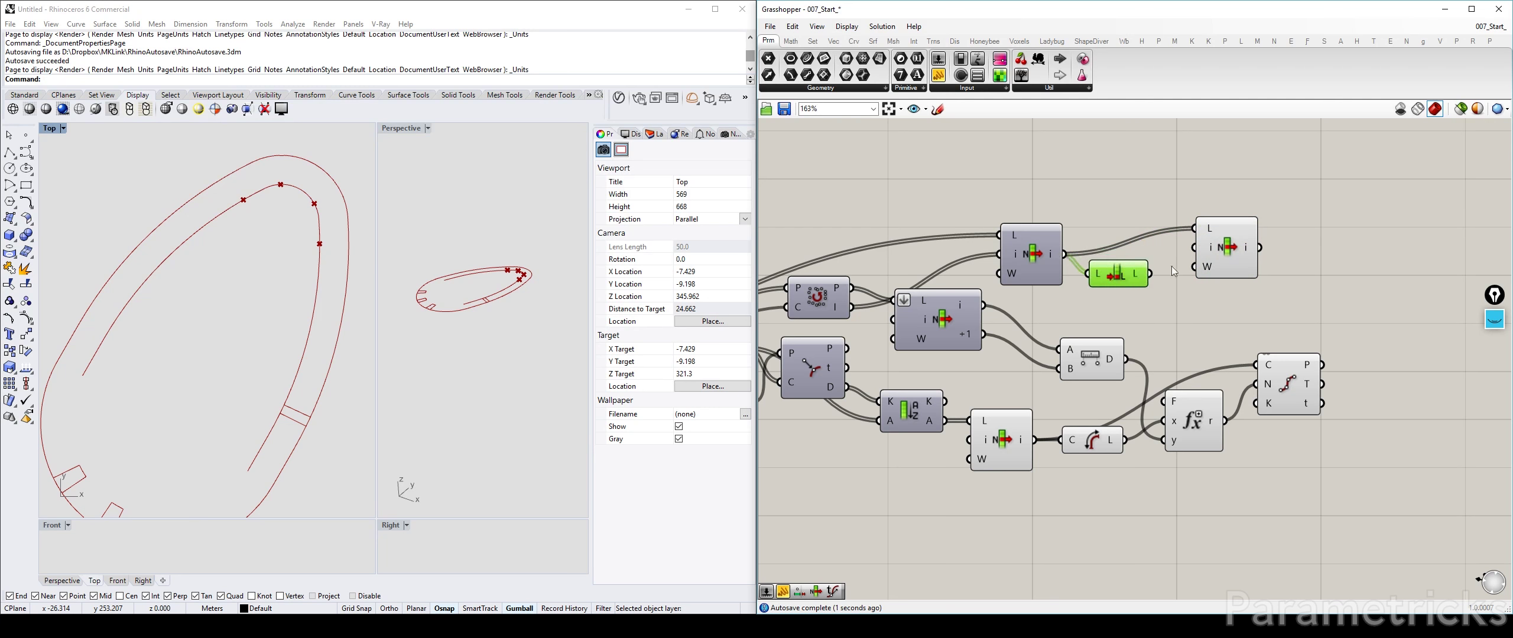
drag(1224, 242, 1193, 265)
Apply the expression x/2 to List Length's output and check which outline the second List Item picks
right_click(1136, 275)
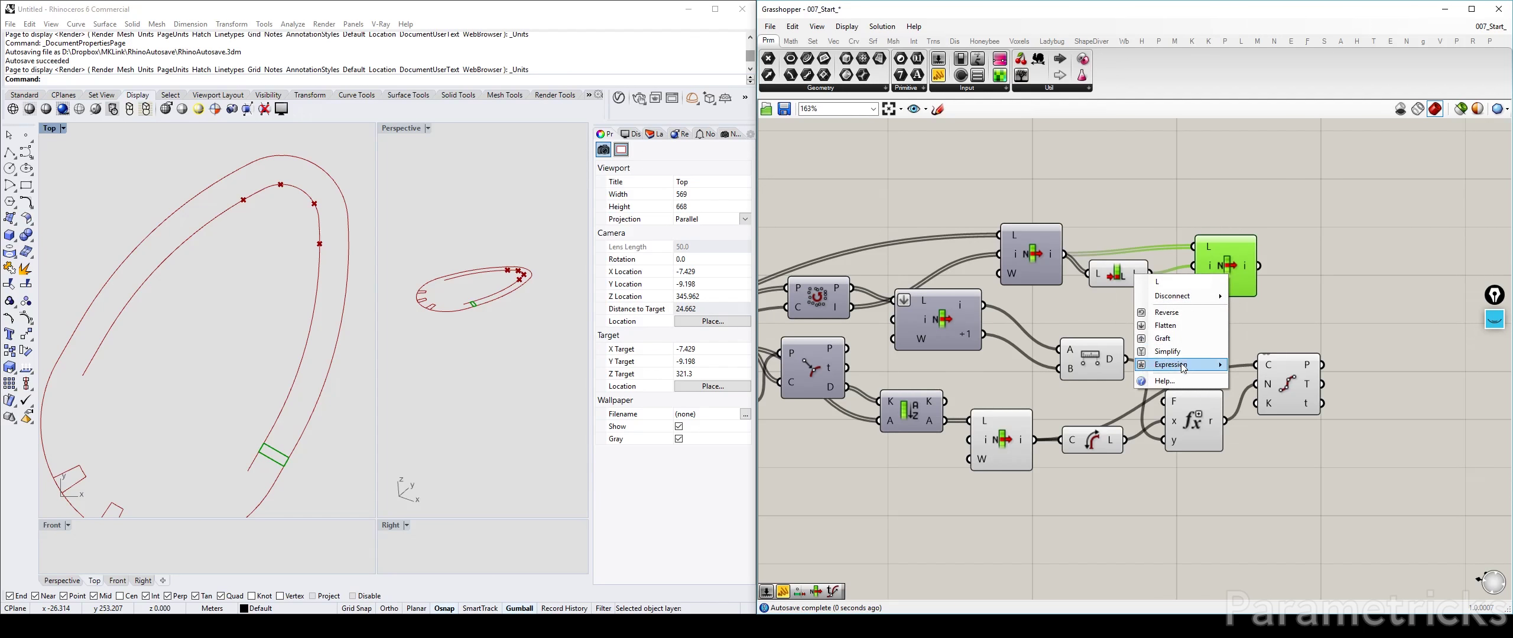
mouse_move(1176, 365)
click(1268, 379)
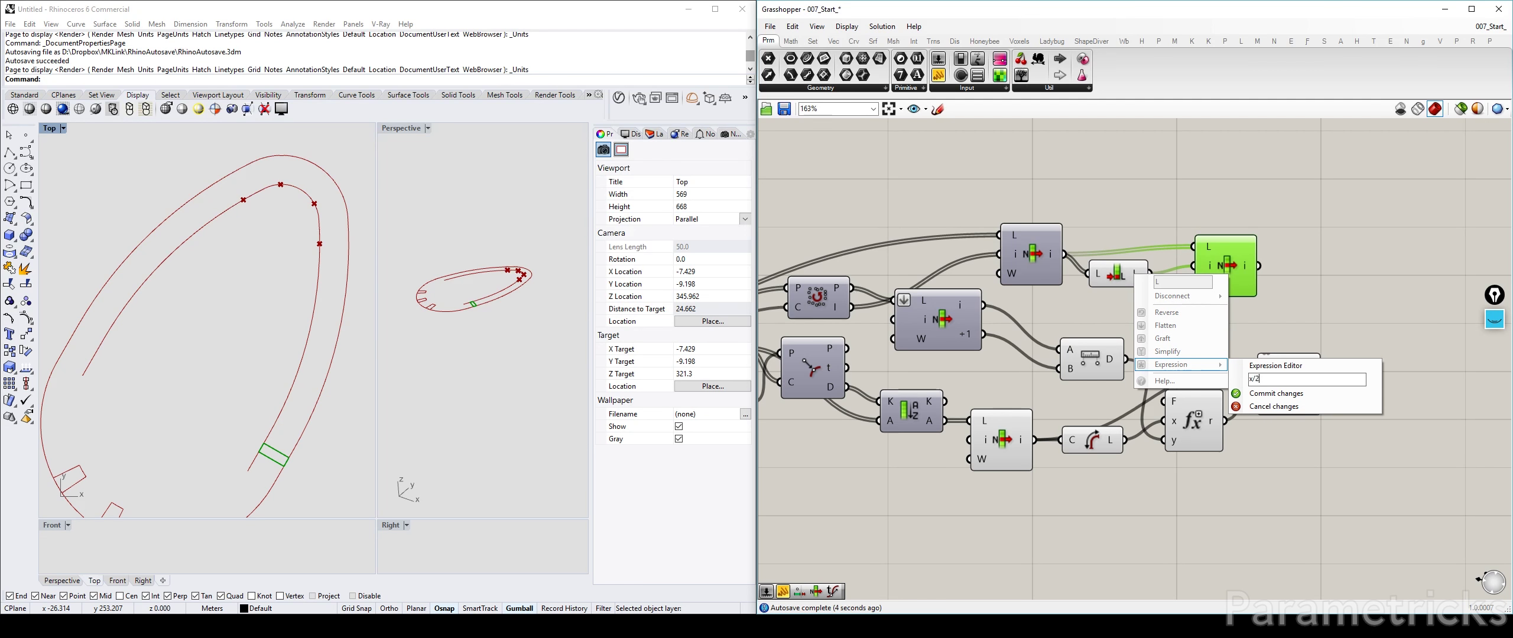
click(1270, 393)
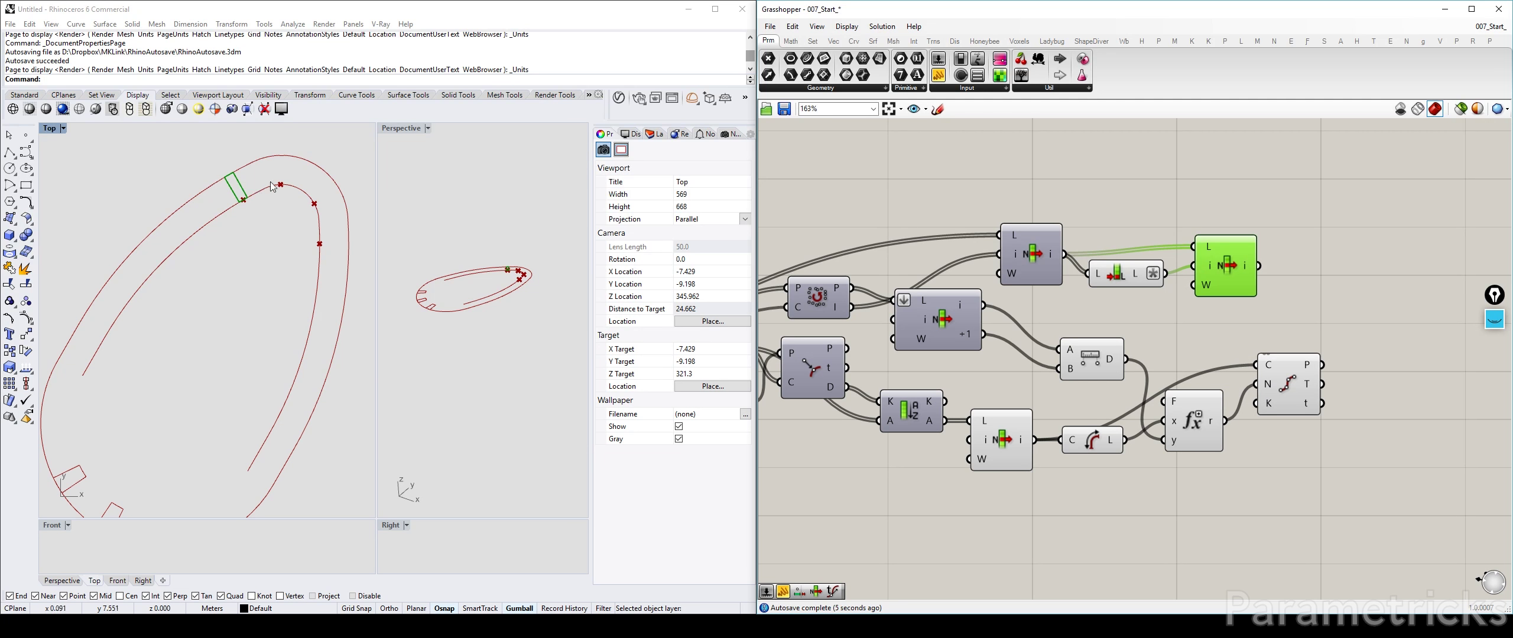
click(1129, 278)
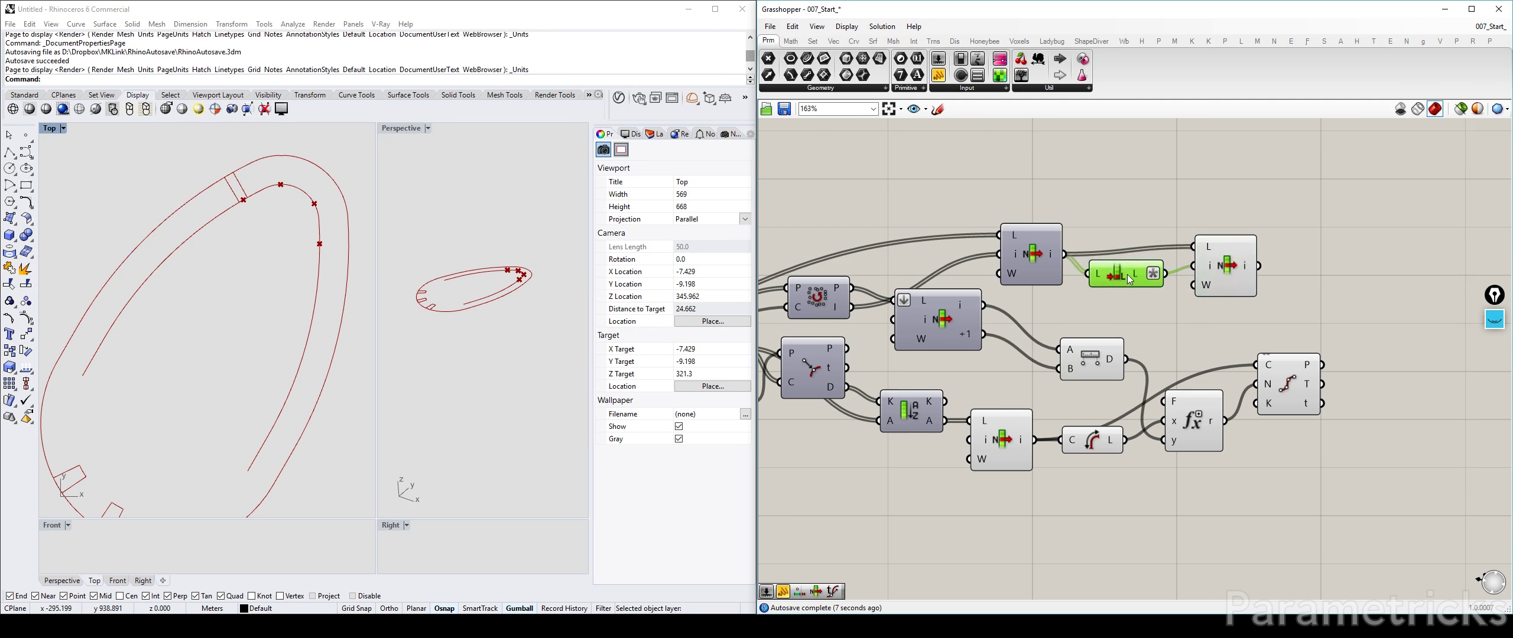
right_drag(1330, 267, 1048, 263)
click(947, 270)
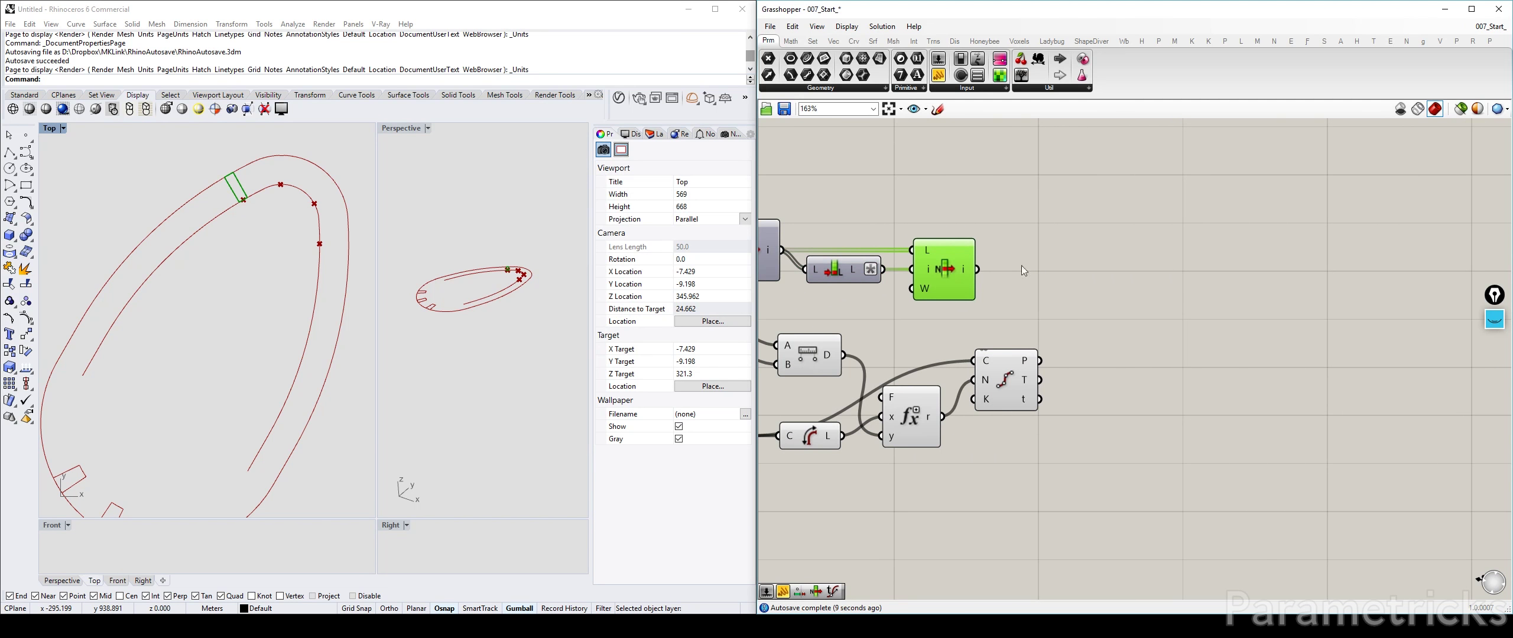
Add an Explode component after the last List Item and connect the picked middle outline to its curve input
scroll(314, 267, up, 4)
right_drag(314, 266, 276, 289)
double_click(1119, 238)
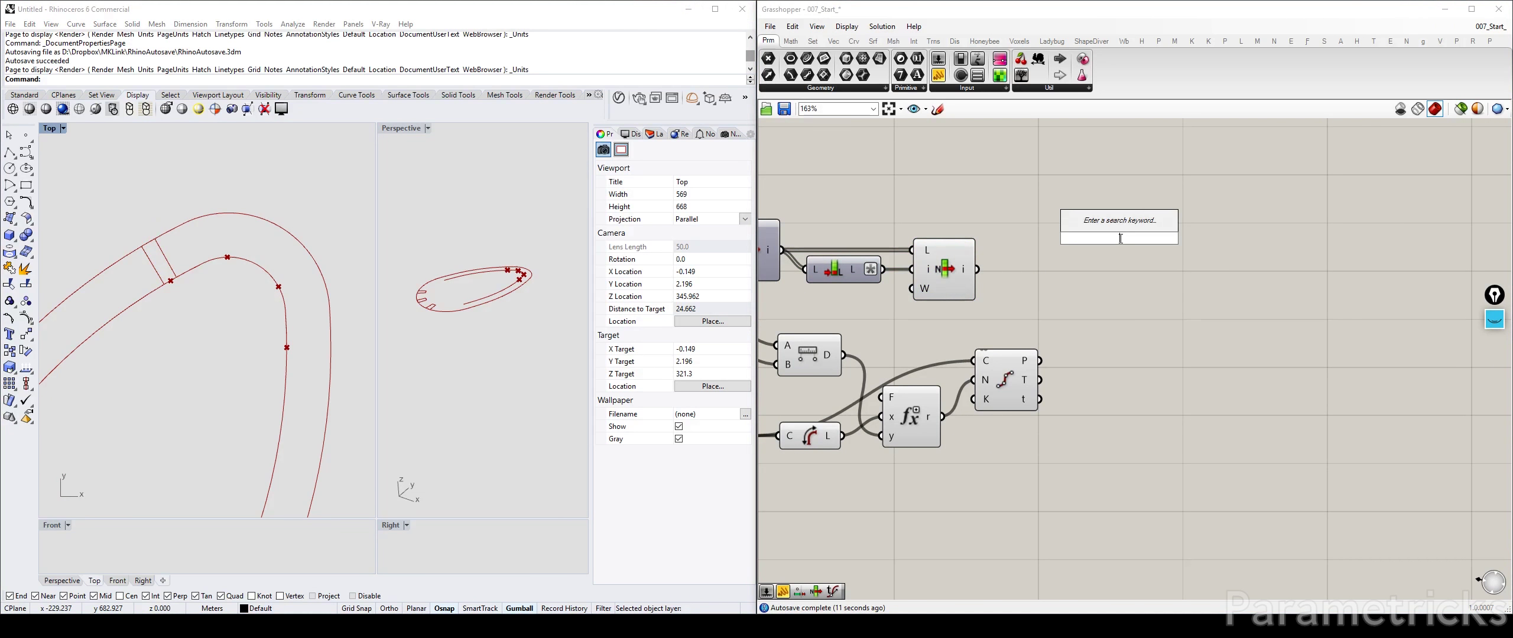
text(explode)
key(Return)
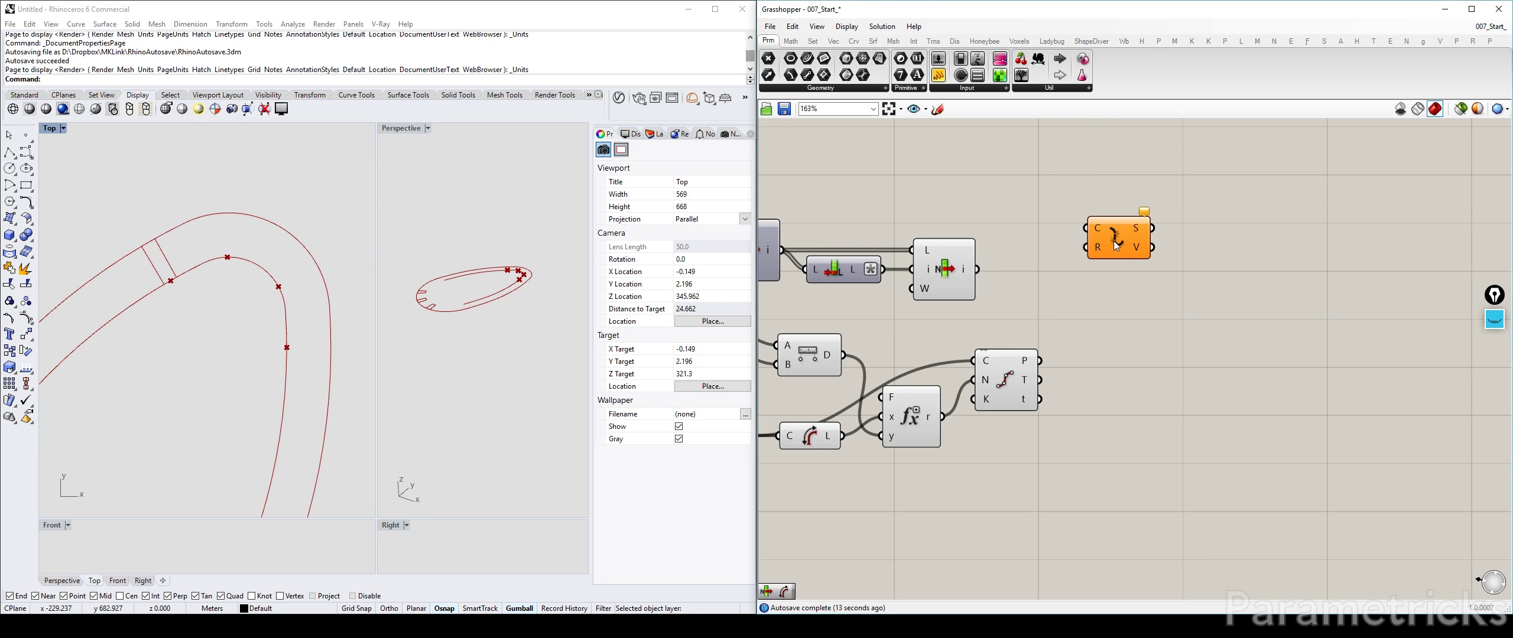
drag(976, 269, 1034, 281)
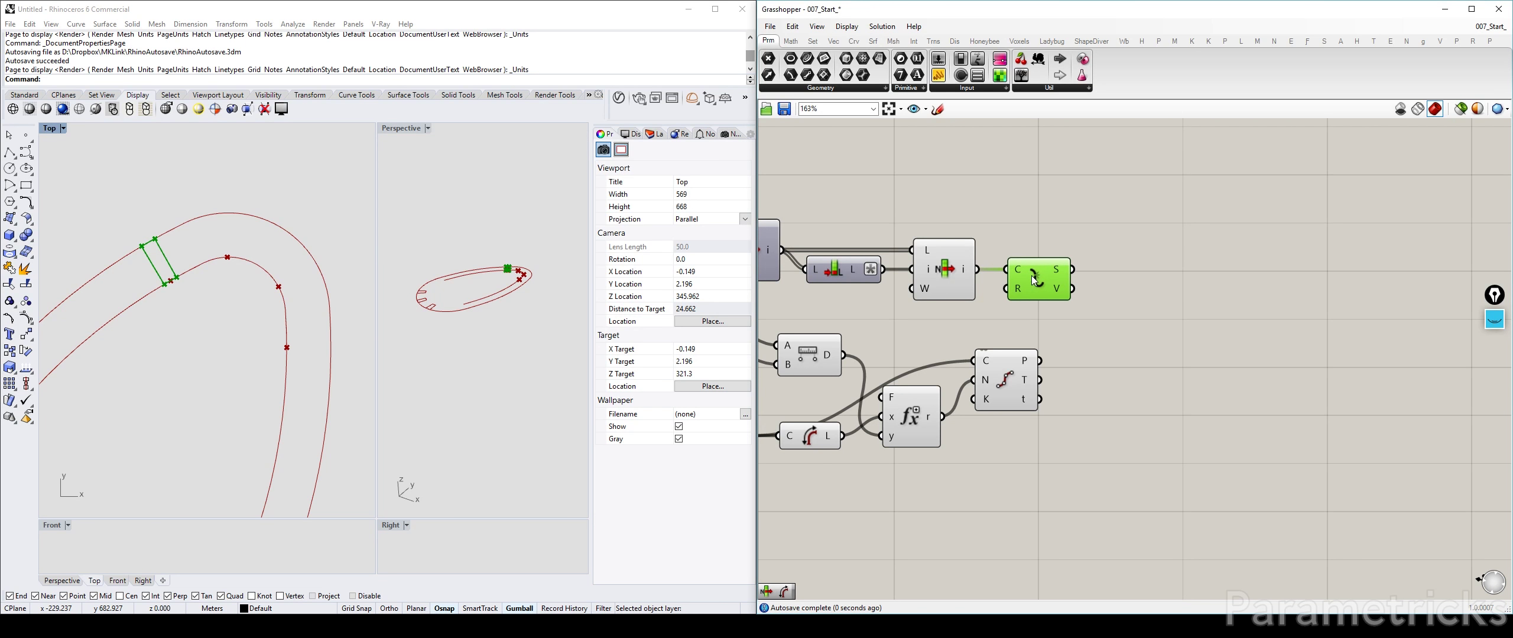
Mark the picked outline's two short edges with the screen pen, the outer one in pink and the inner one in blue
double_click(1123, 210)
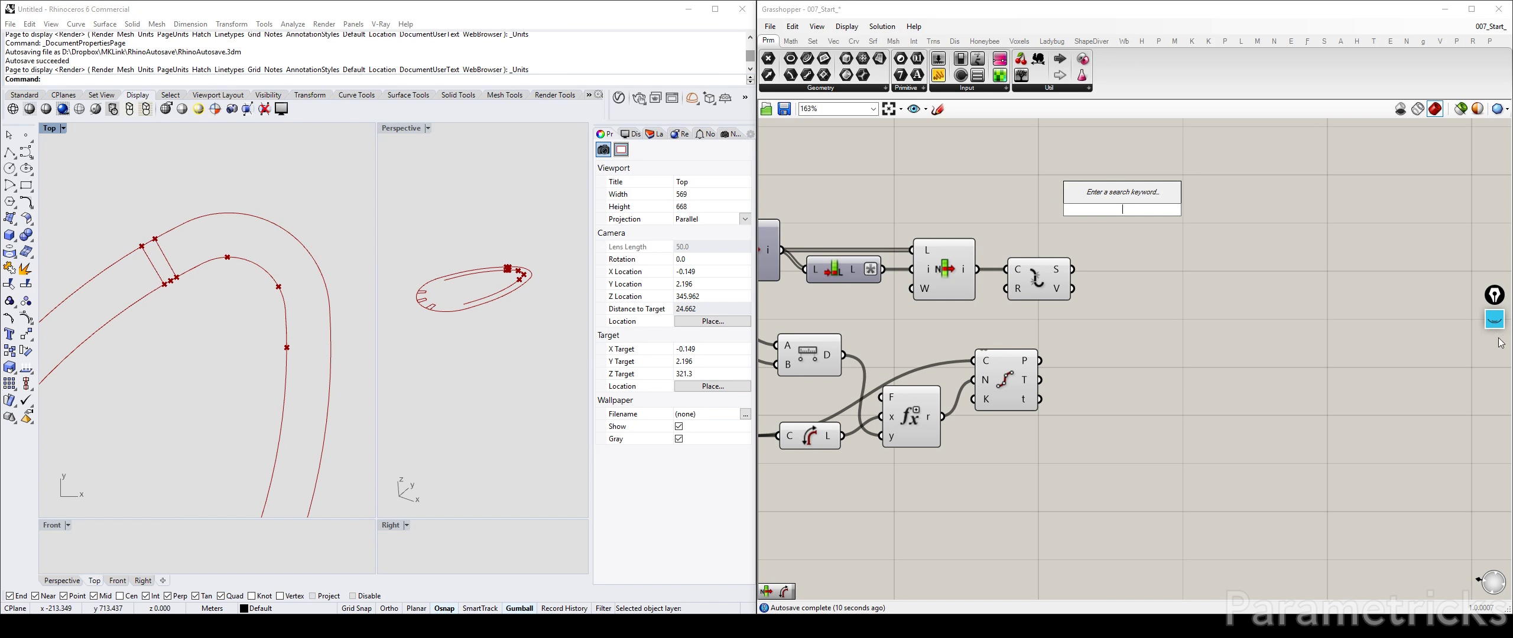
click(1494, 319)
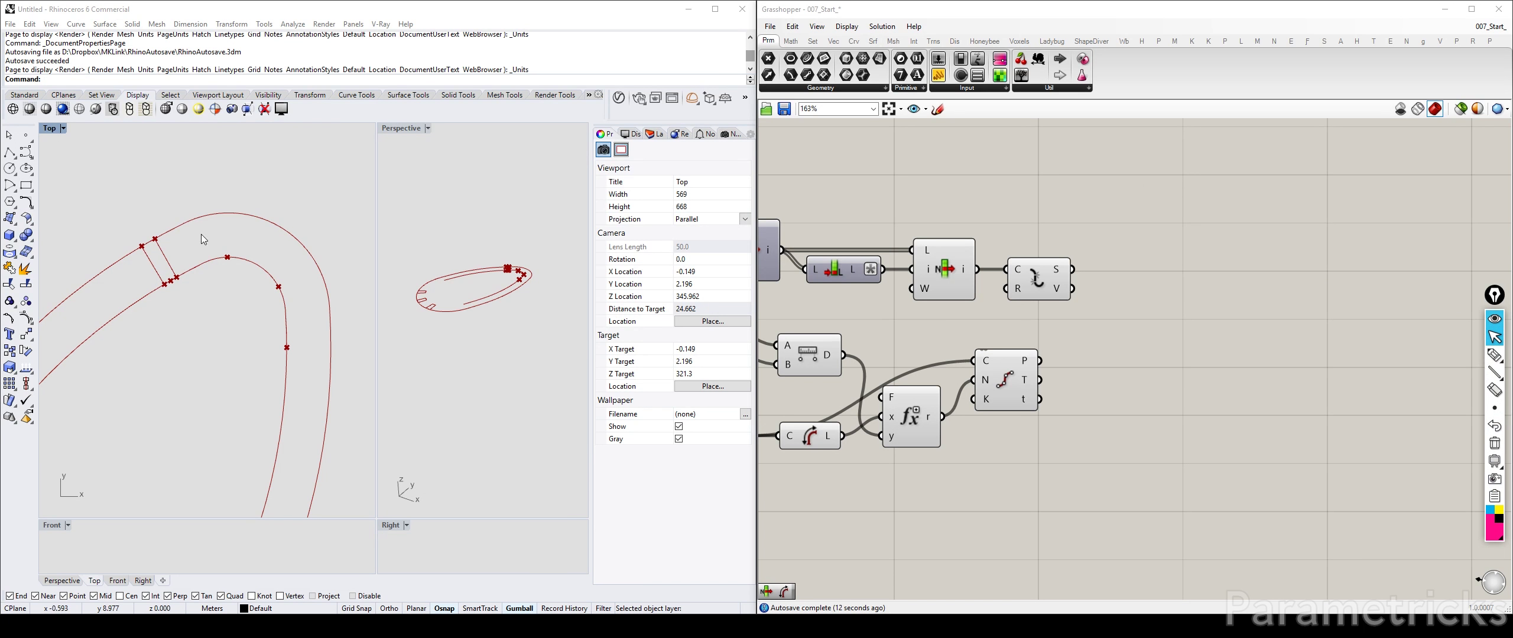
click(1494, 355)
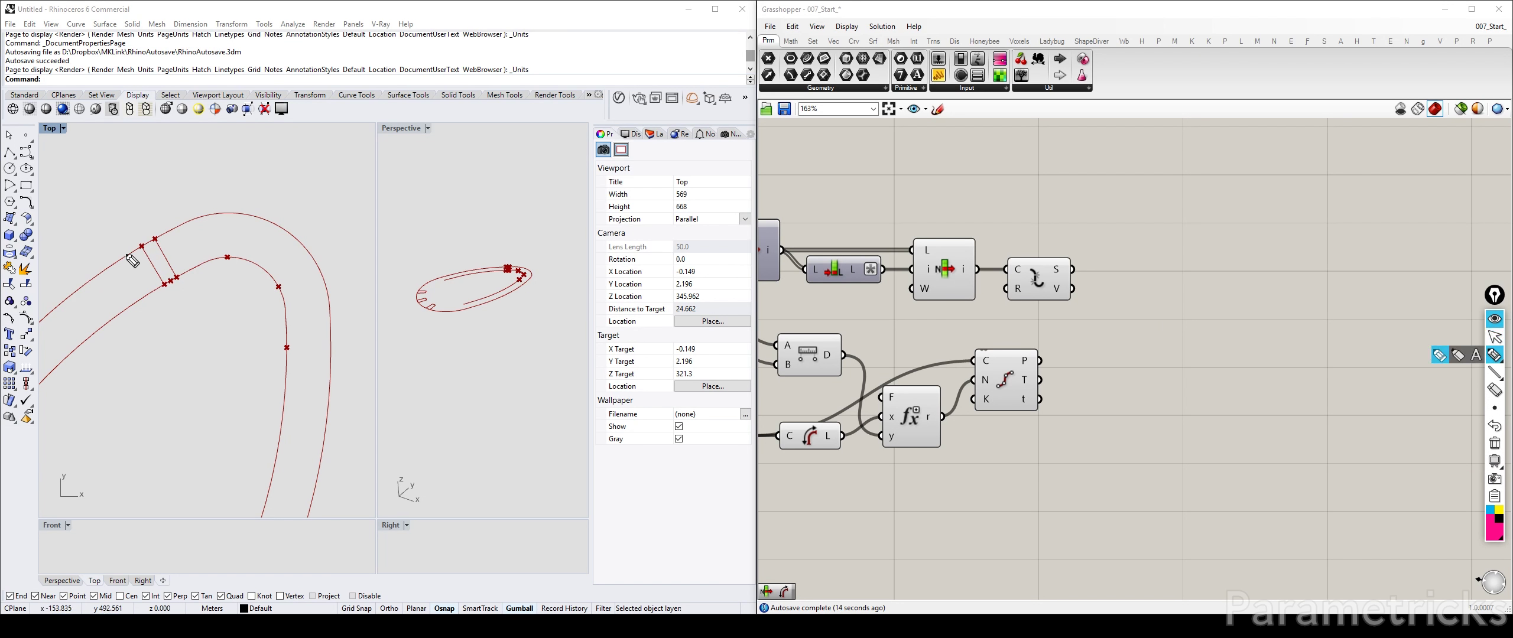
drag(137, 244, 164, 238)
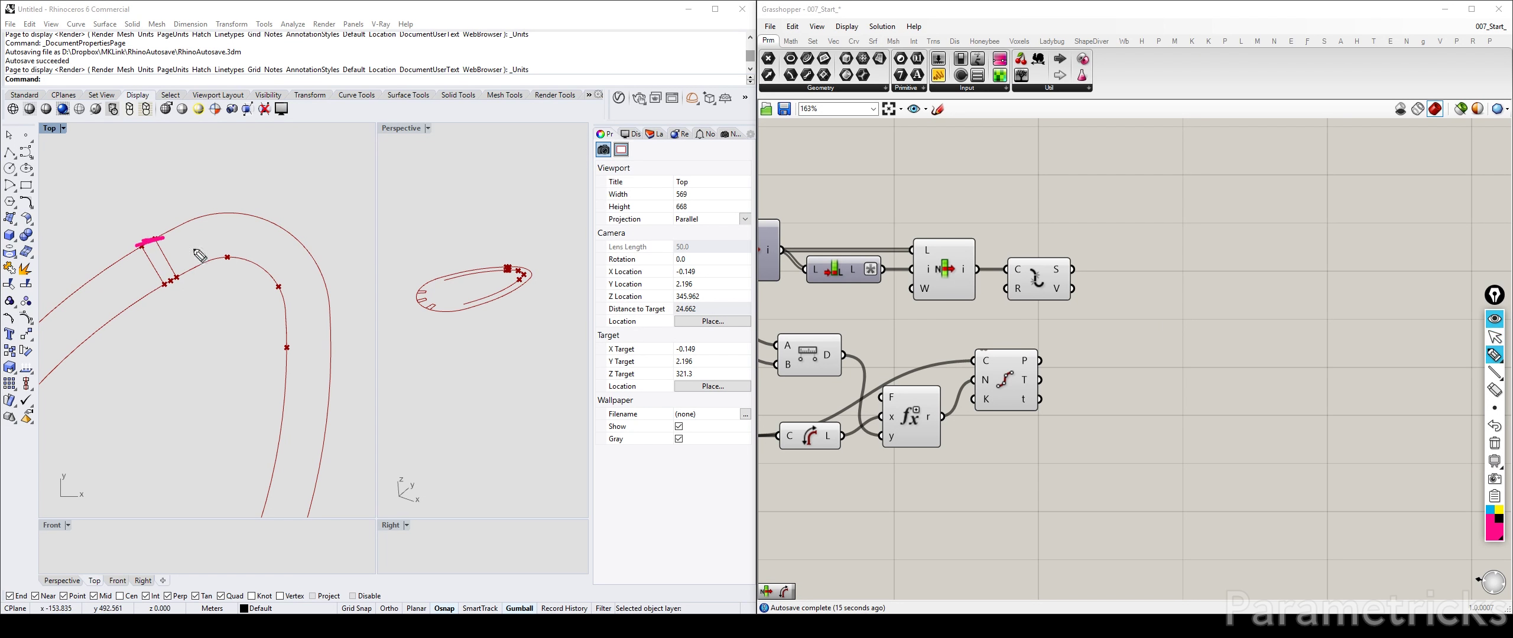
click(1488, 510)
drag(164, 285, 182, 276)
click(1494, 337)
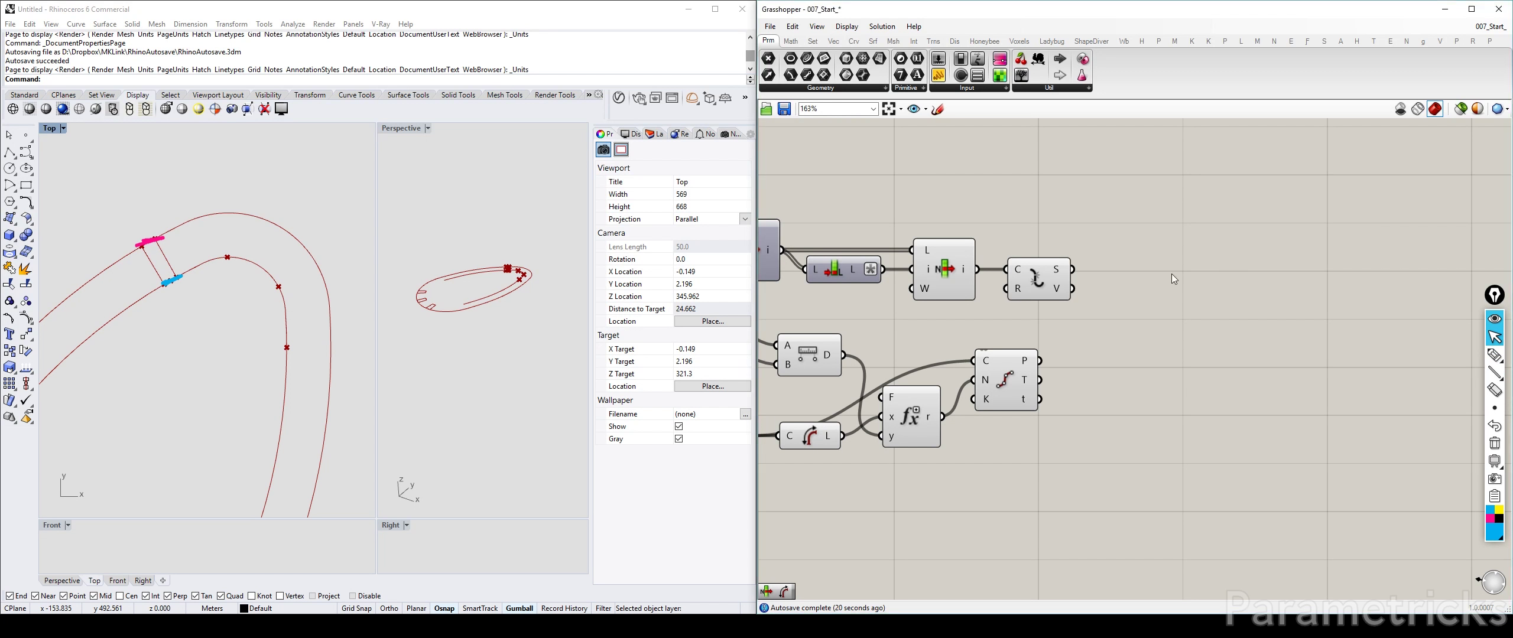
Add a curve Length component after Explode and feed it the exploded segments
double_click(1137, 276)
text(leng)
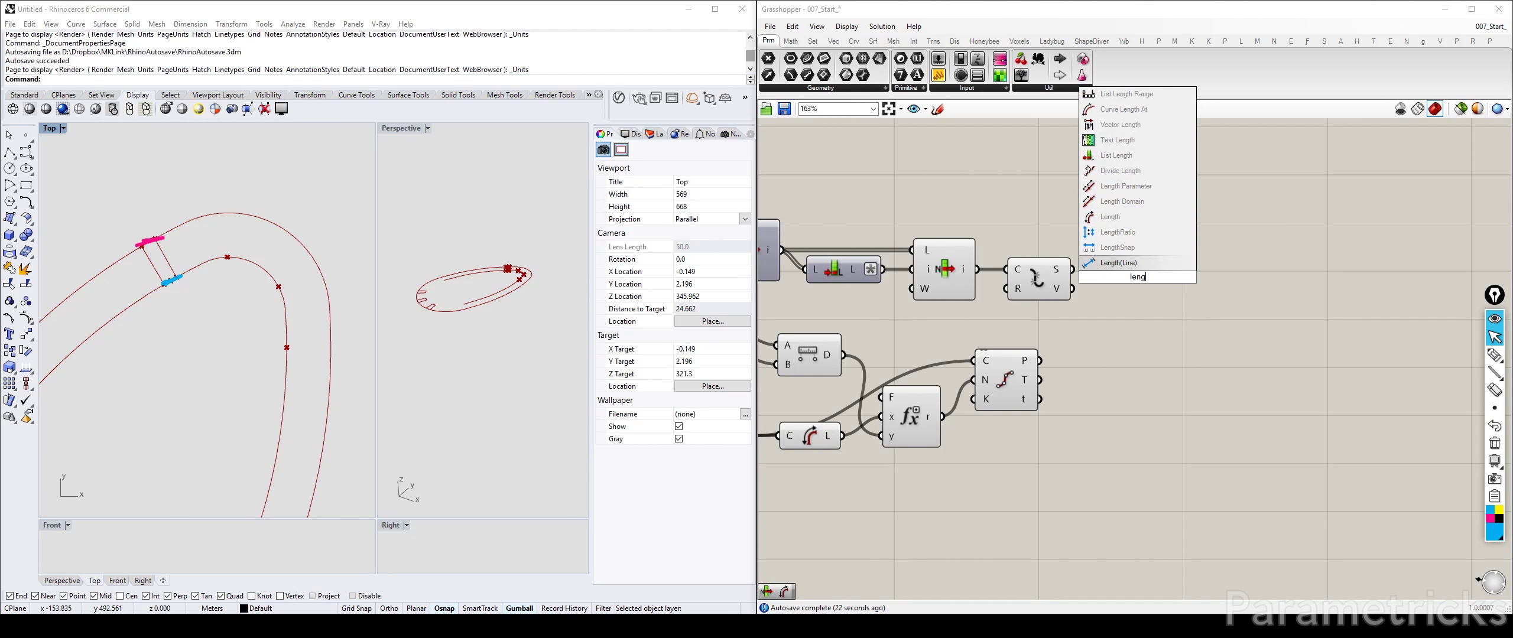
key(Up)
key(Up)
key(Up)
key(Return)
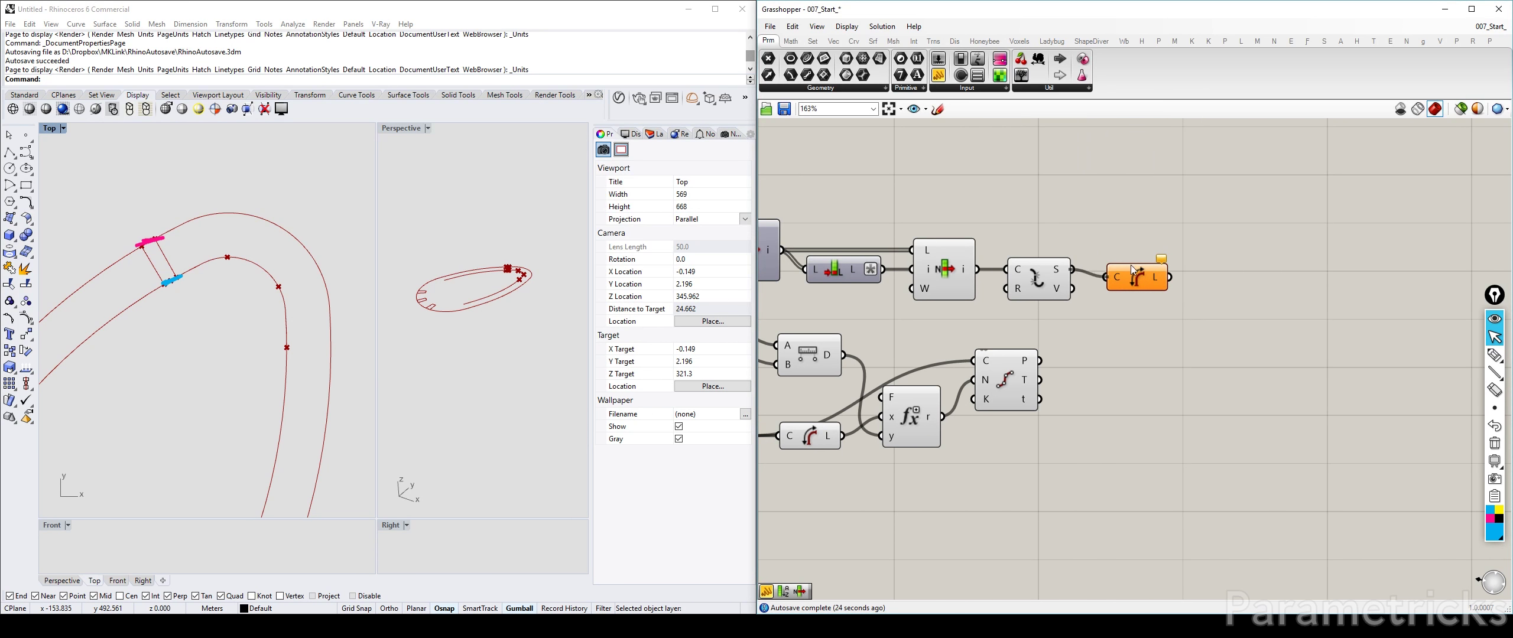
click(1143, 273)
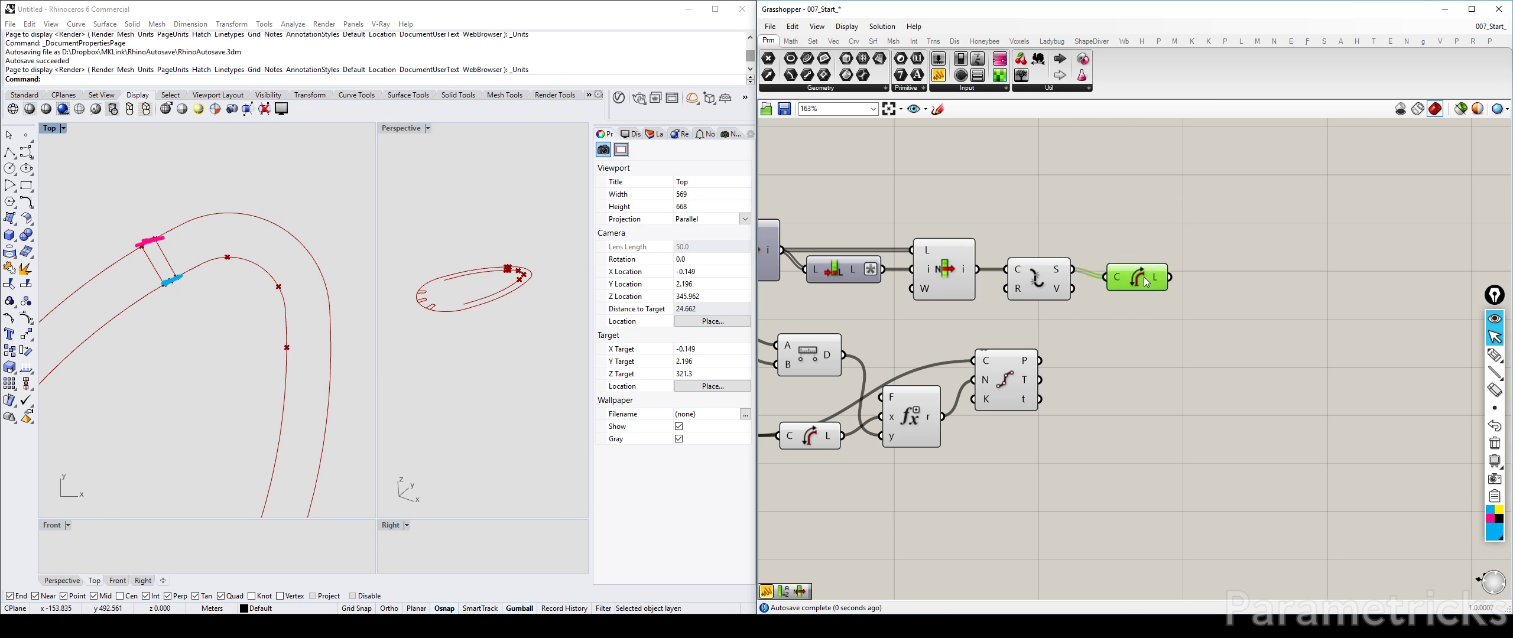
Sort the segment lengths with a Sort List component and show the sorted keys in a panel
double_click(1222, 238)
text(panel)
key(Return)
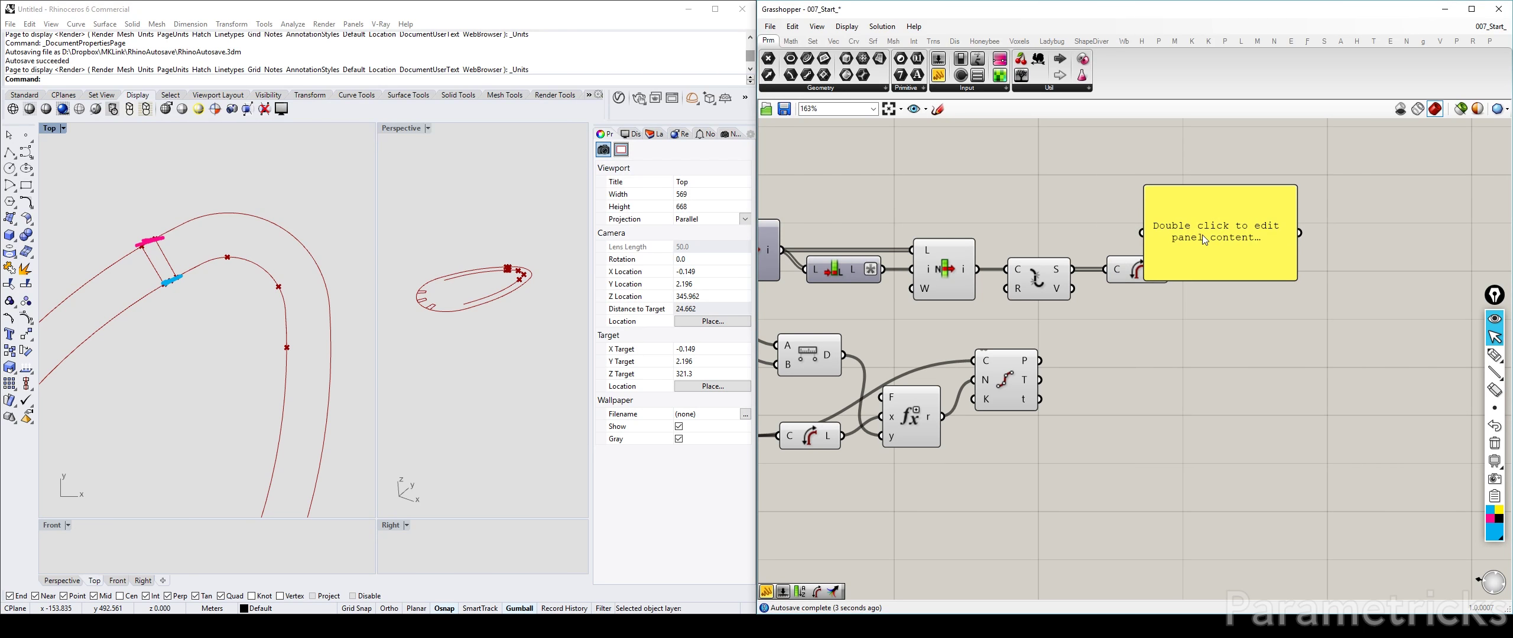
drag(1202, 235, 1334, 268)
double_click(1203, 282)
text(sort)
key(Return)
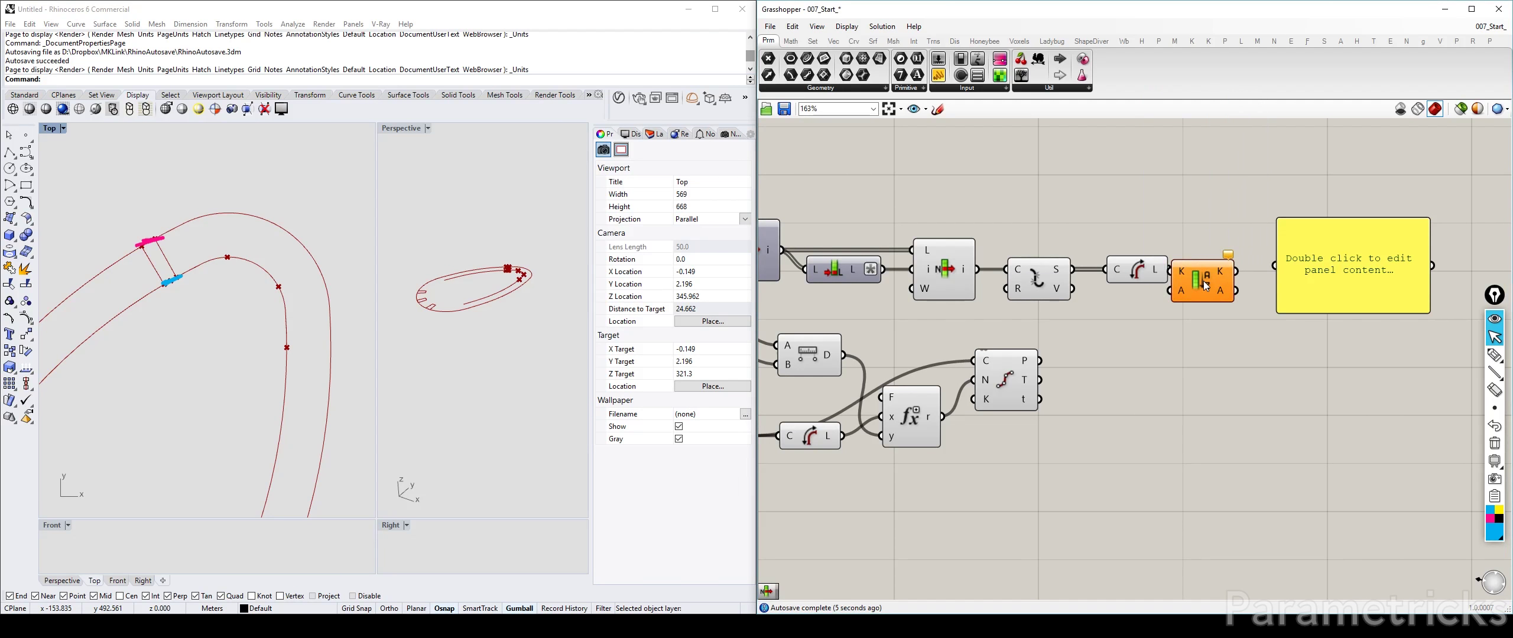
click(1181, 278)
drag(1182, 278, 1276, 269)
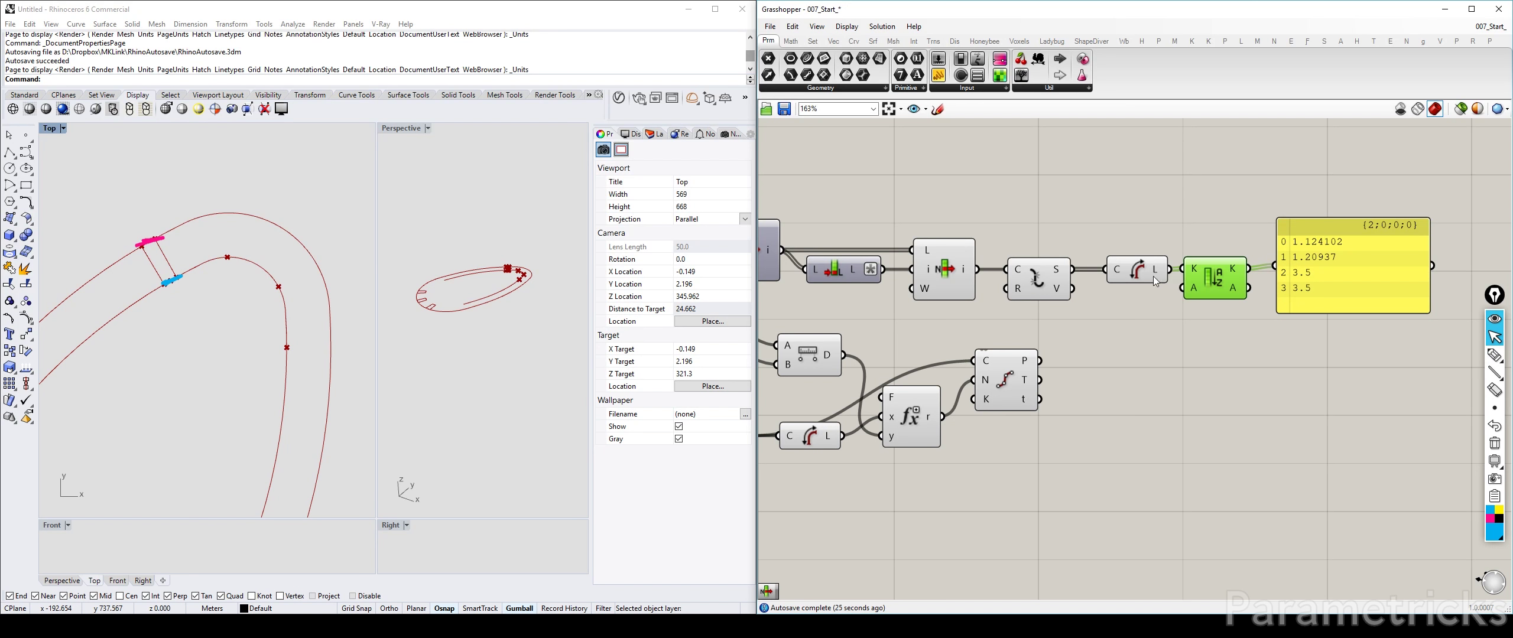
drag(1152, 275, 1139, 275)
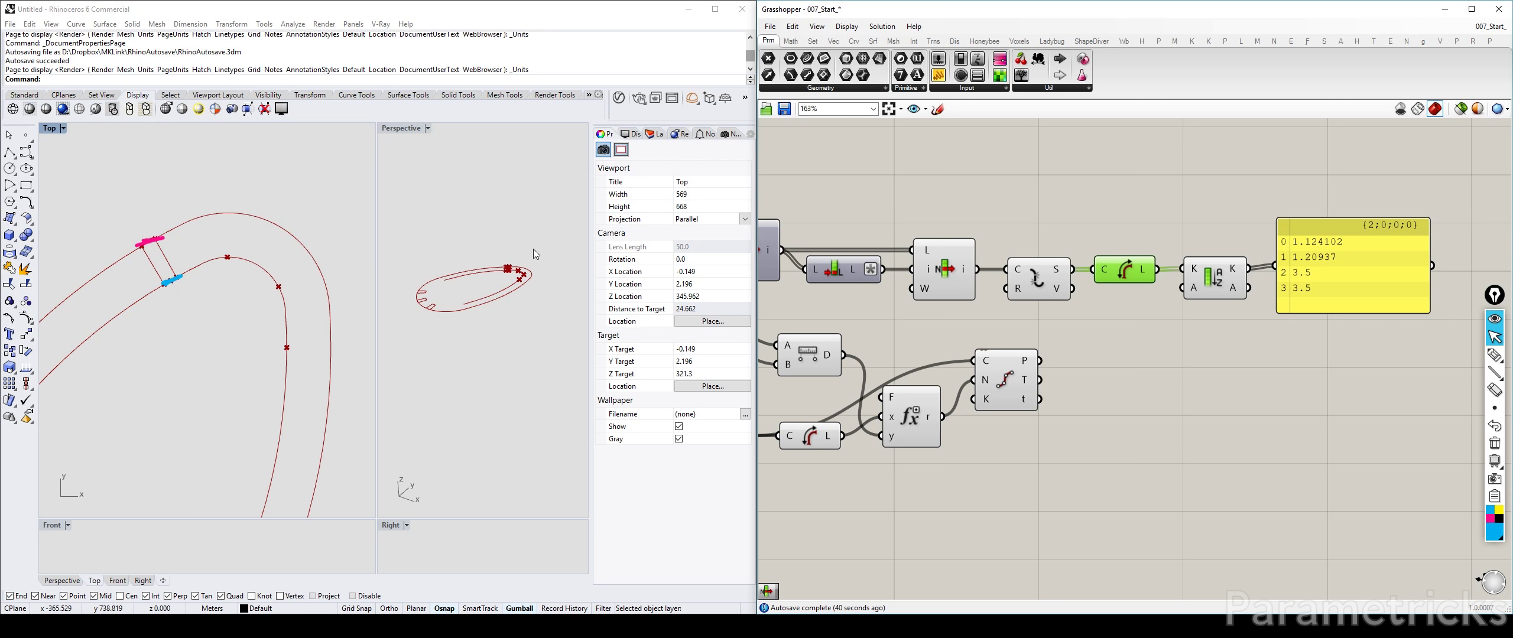
Delete the Explode, Length and Sort List components together with the panel
drag(1449, 188, 1040, 250)
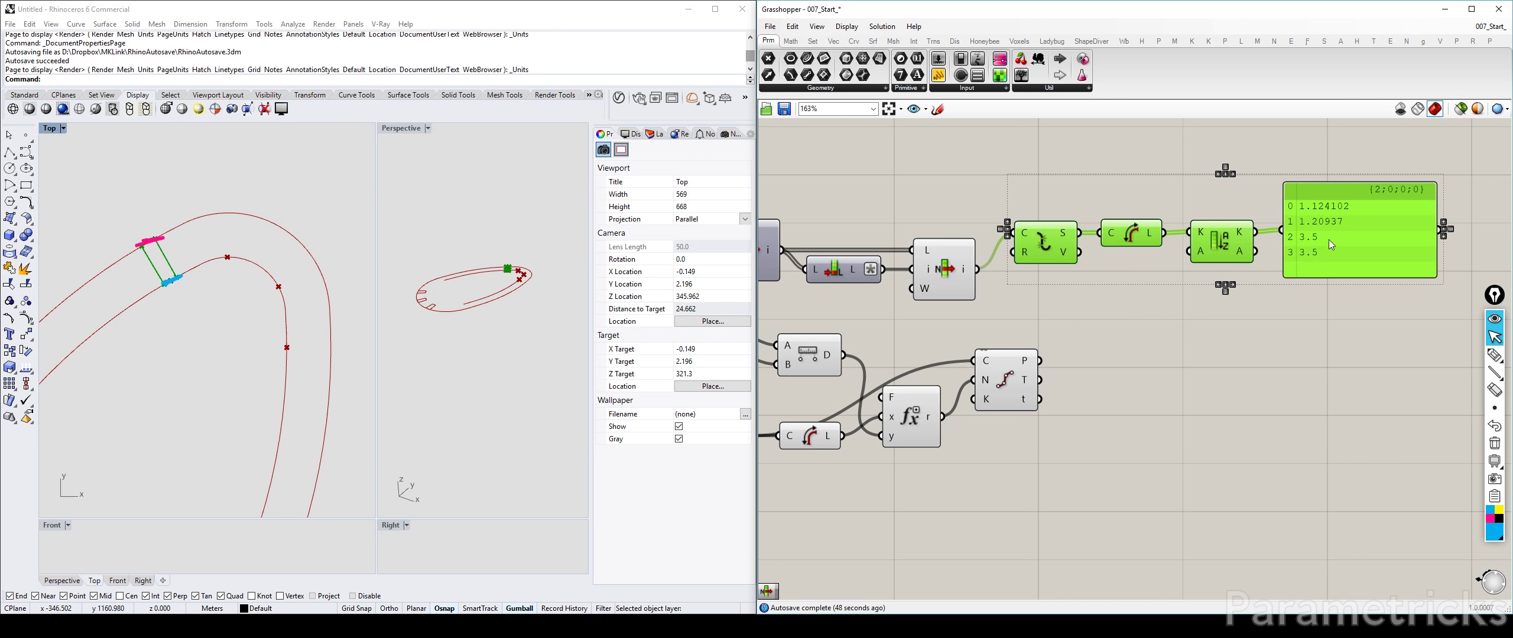
mouse_move(1040, 244)
mouse_down()
mouse_move(1061, 253)
mouse_move(1040, 227)
mouse_up()
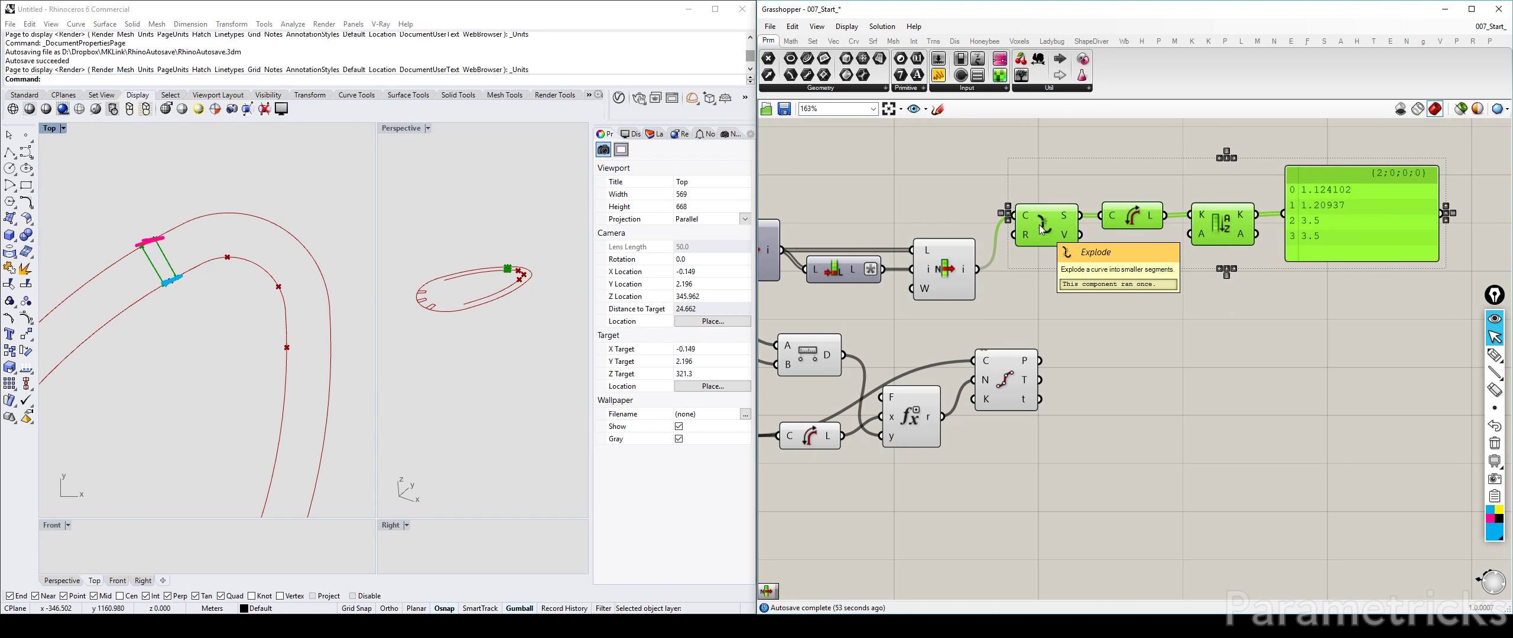
drag(1058, 229, 1066, 252)
key(Delete)
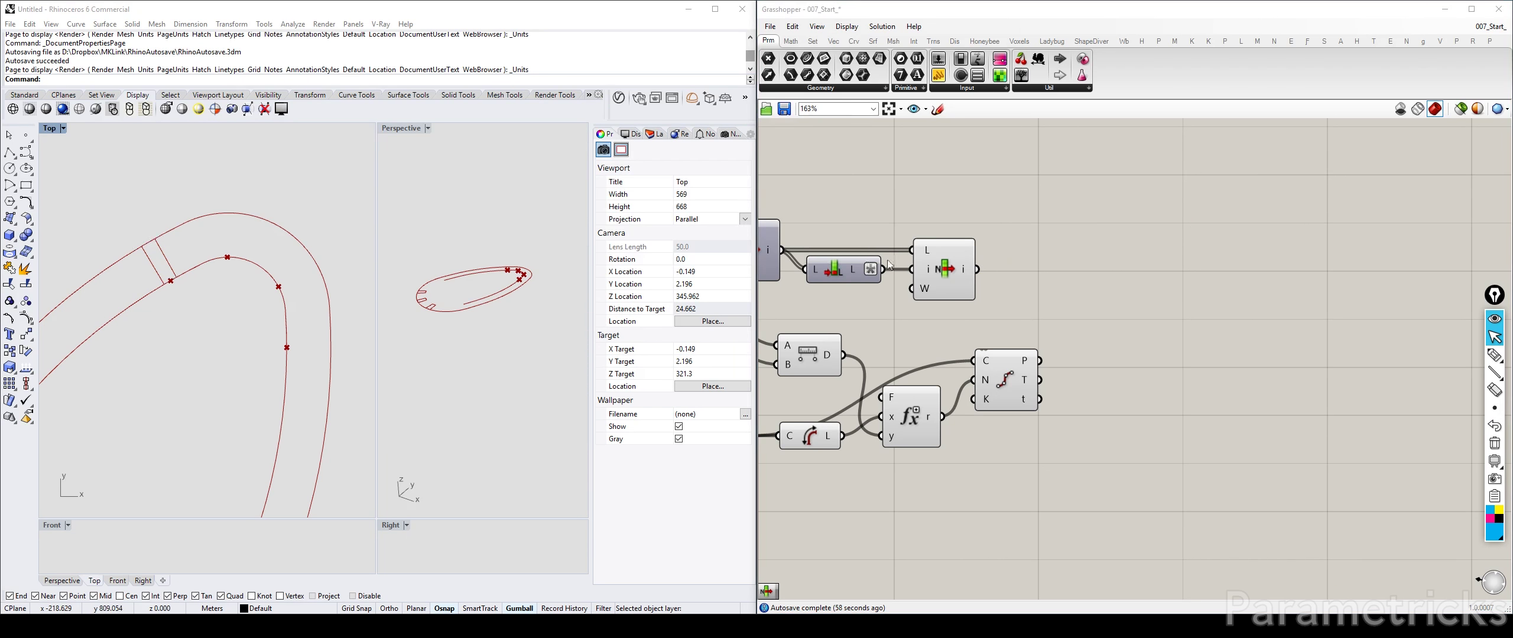
Add a new Explode component beside the last List Item and connect the middle outline to it
click(943, 277)
click(1080, 242)
double_click(1081, 243)
text(explod)
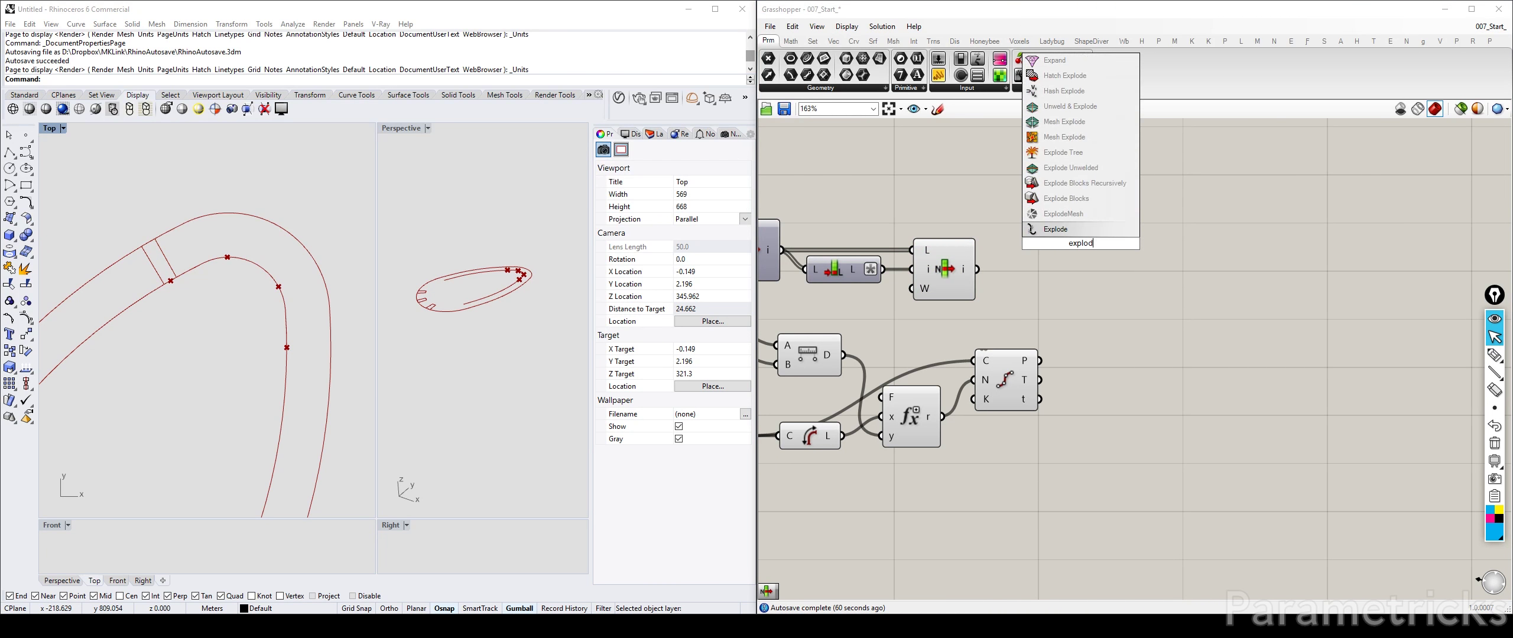
key(Return)
drag(977, 270, 1048, 234)
drag(1069, 232, 1031, 267)
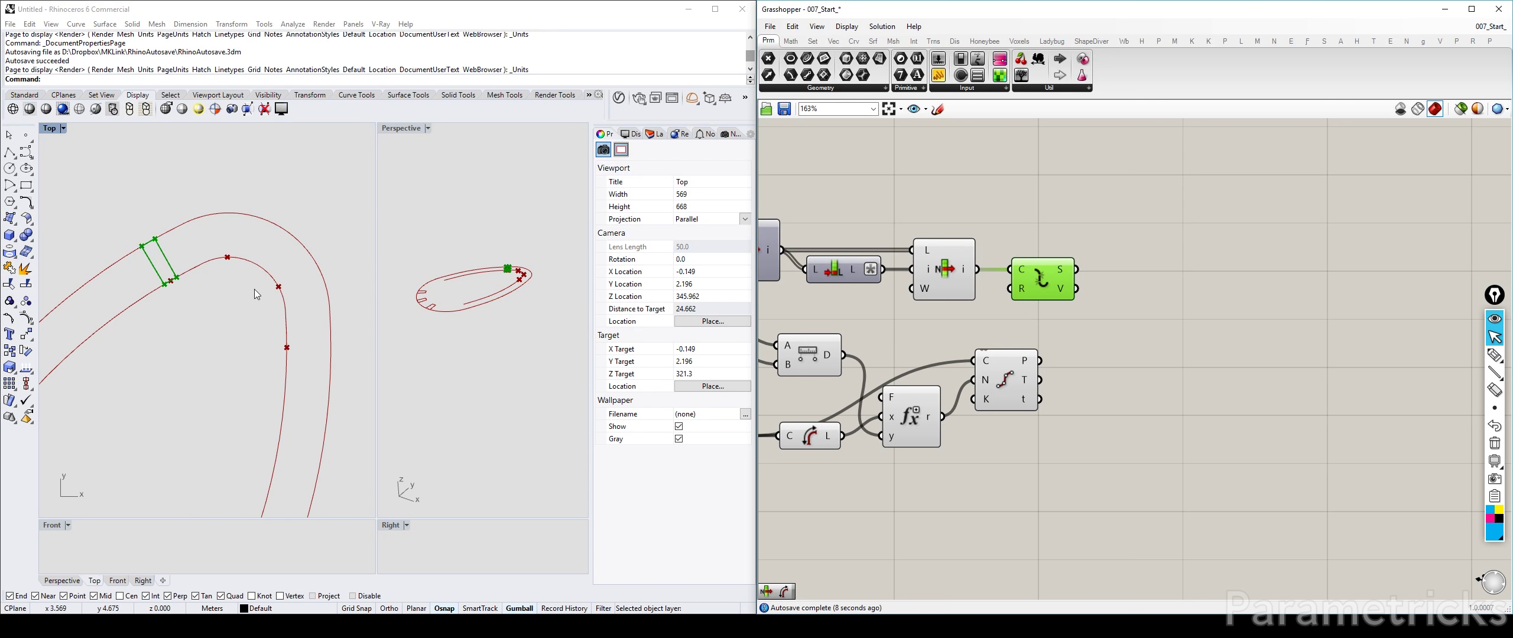
Add an Evaluate Curve component next to Explode
double_click(1184, 255)
scroll(1090, 246, down, 4)
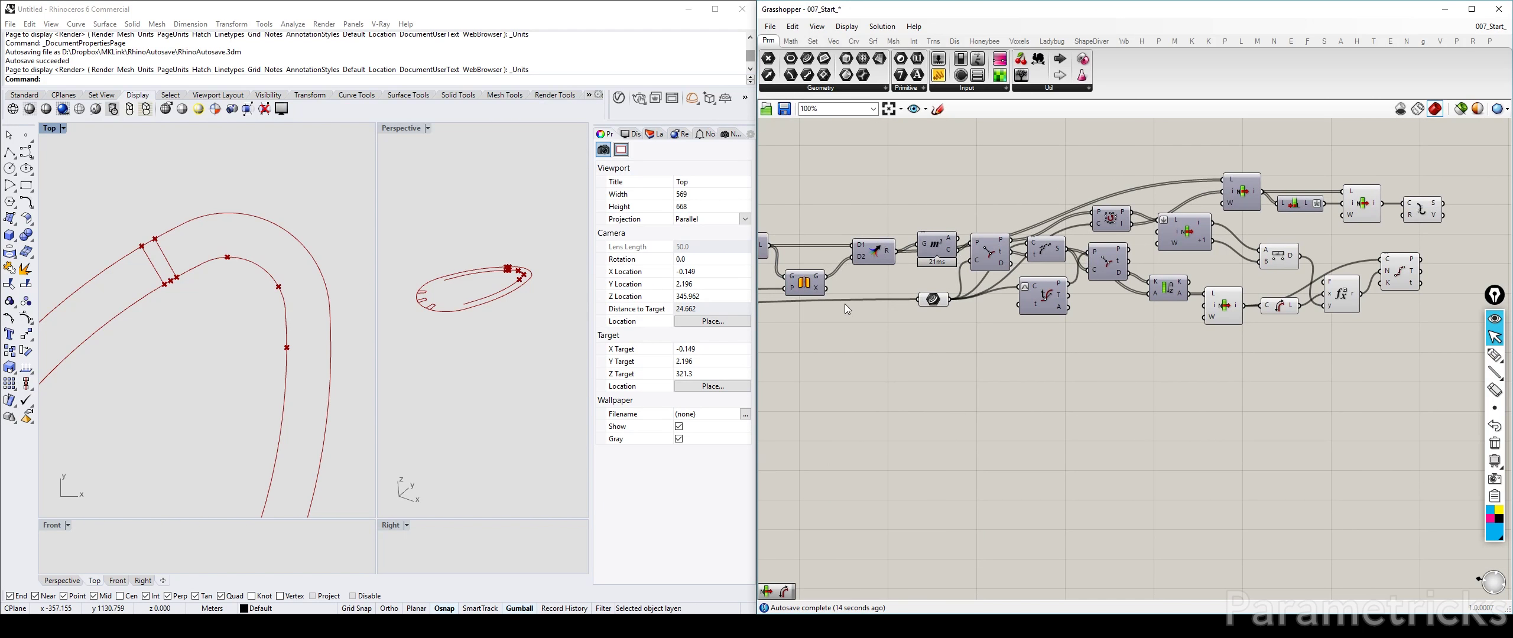
right_drag(844, 304, 718, 334)
double_click(1333, 185)
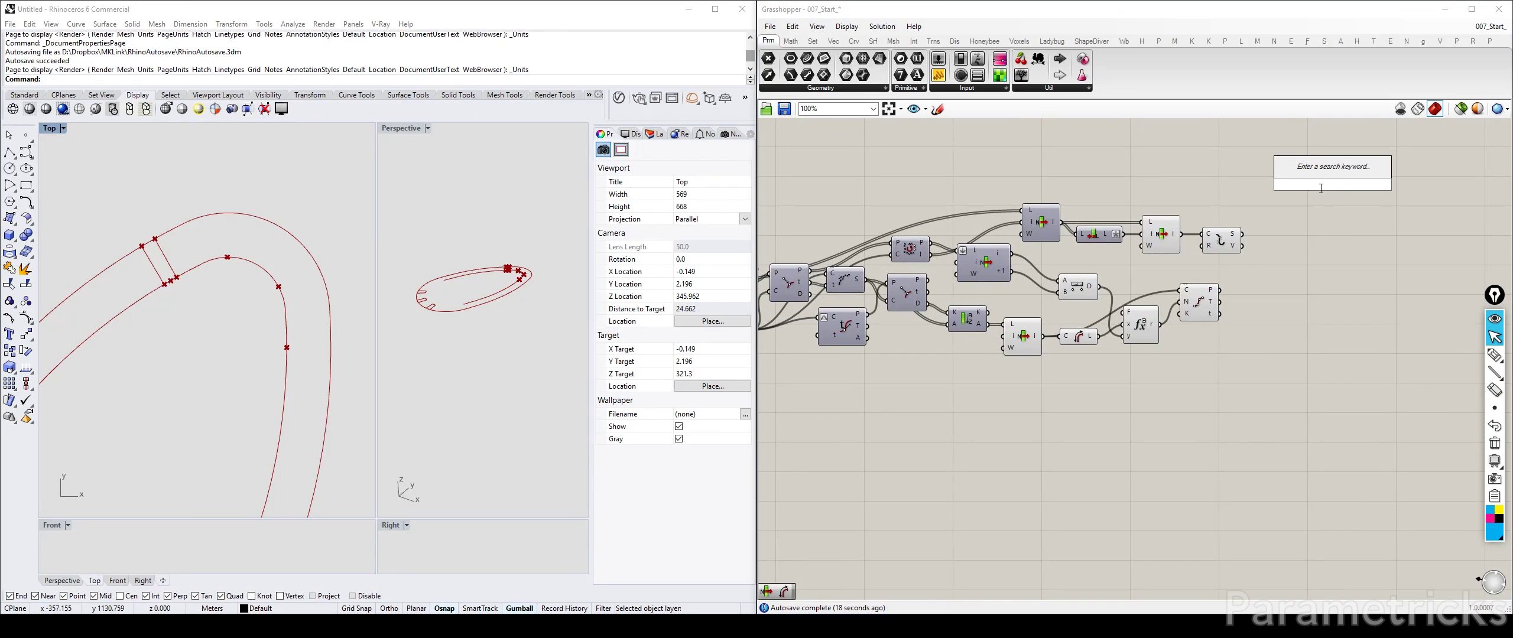
scroll(1321, 188, up, 4)
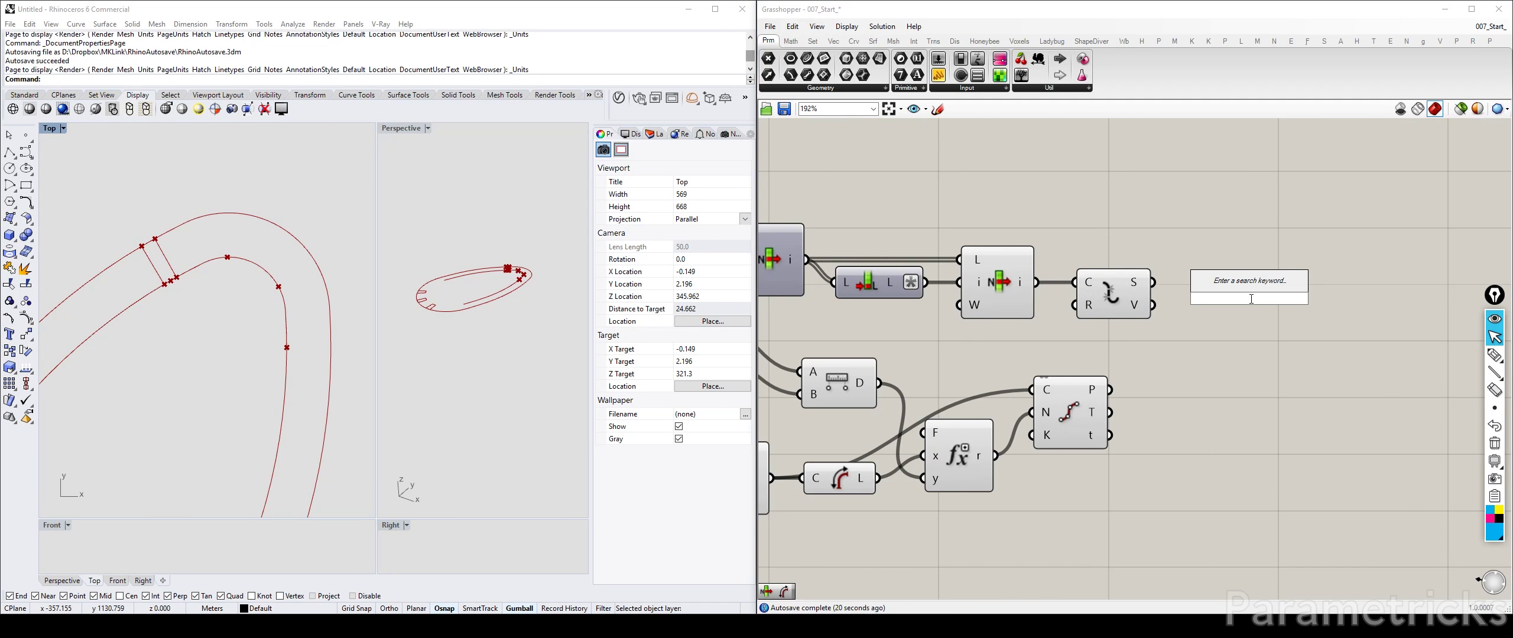
text(crv eval)
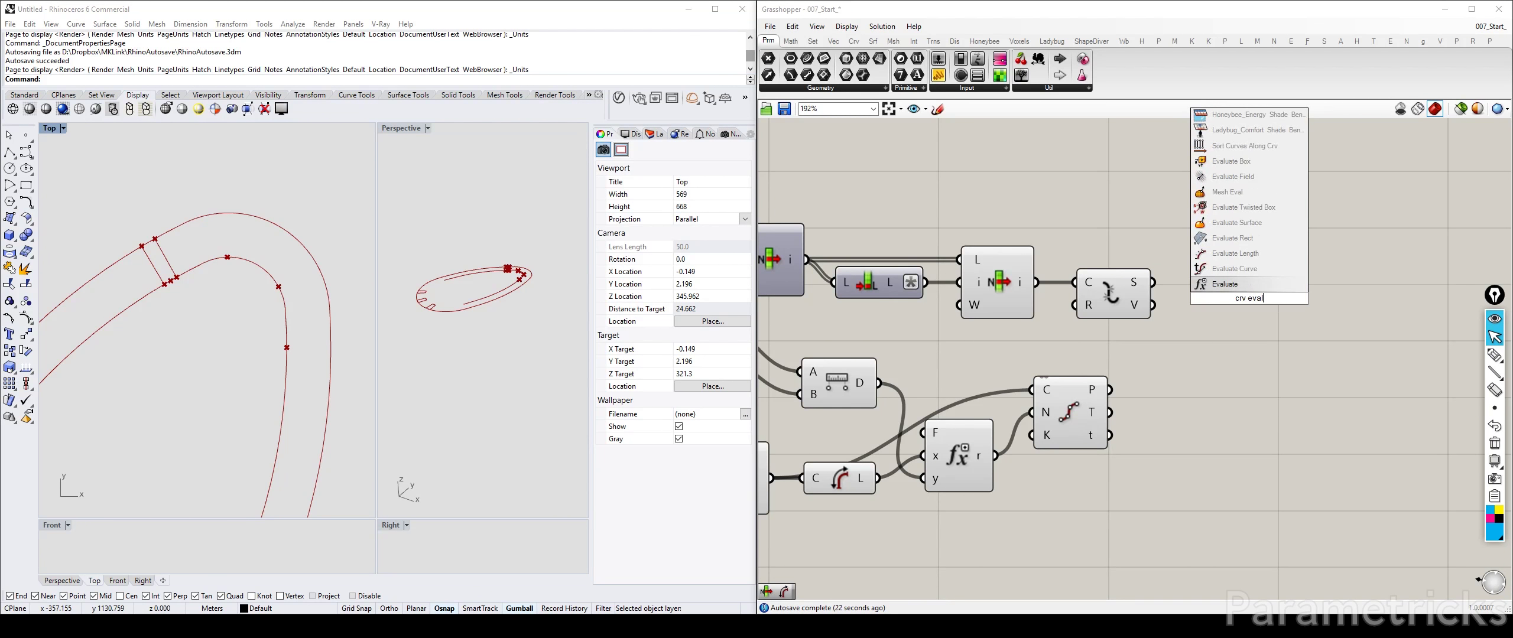
click(1255, 271)
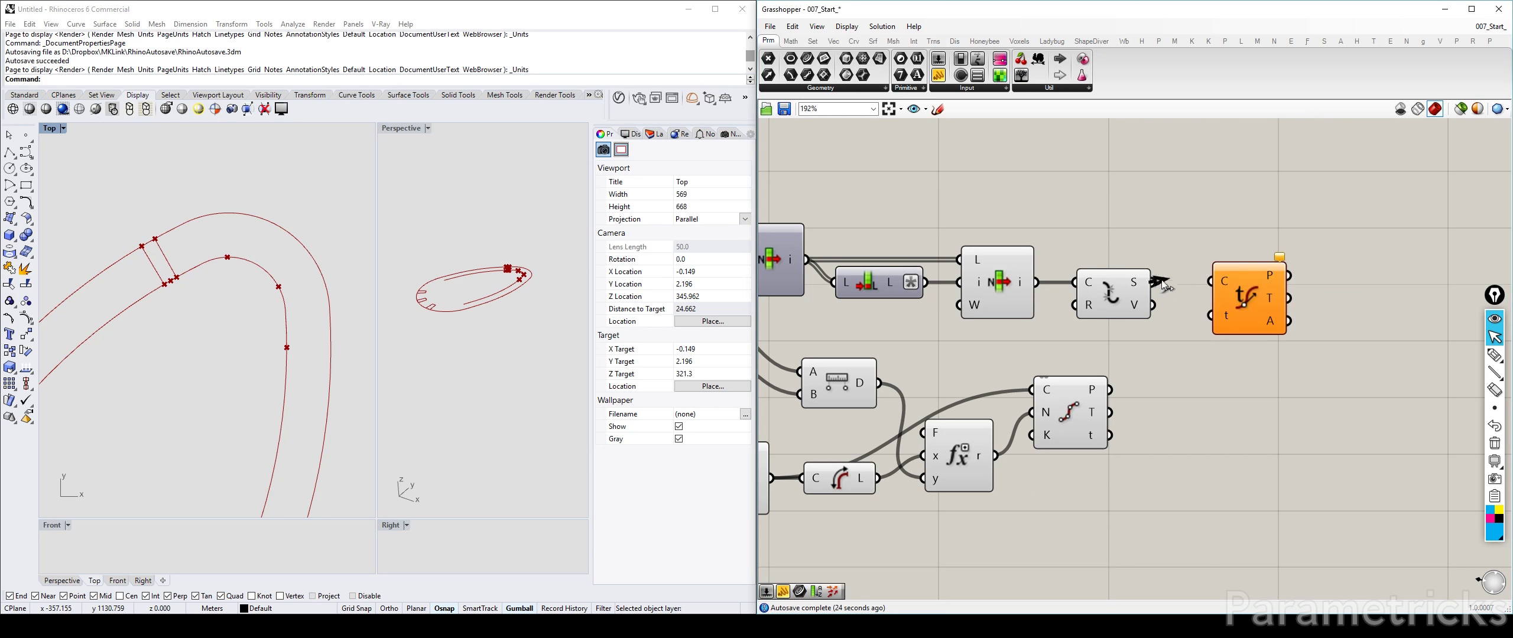
Feed the exploded segments into Evaluate Curve, reparameterize its curve input and set its parameter to 0.5
right_click(1227, 281)
click(1256, 368)
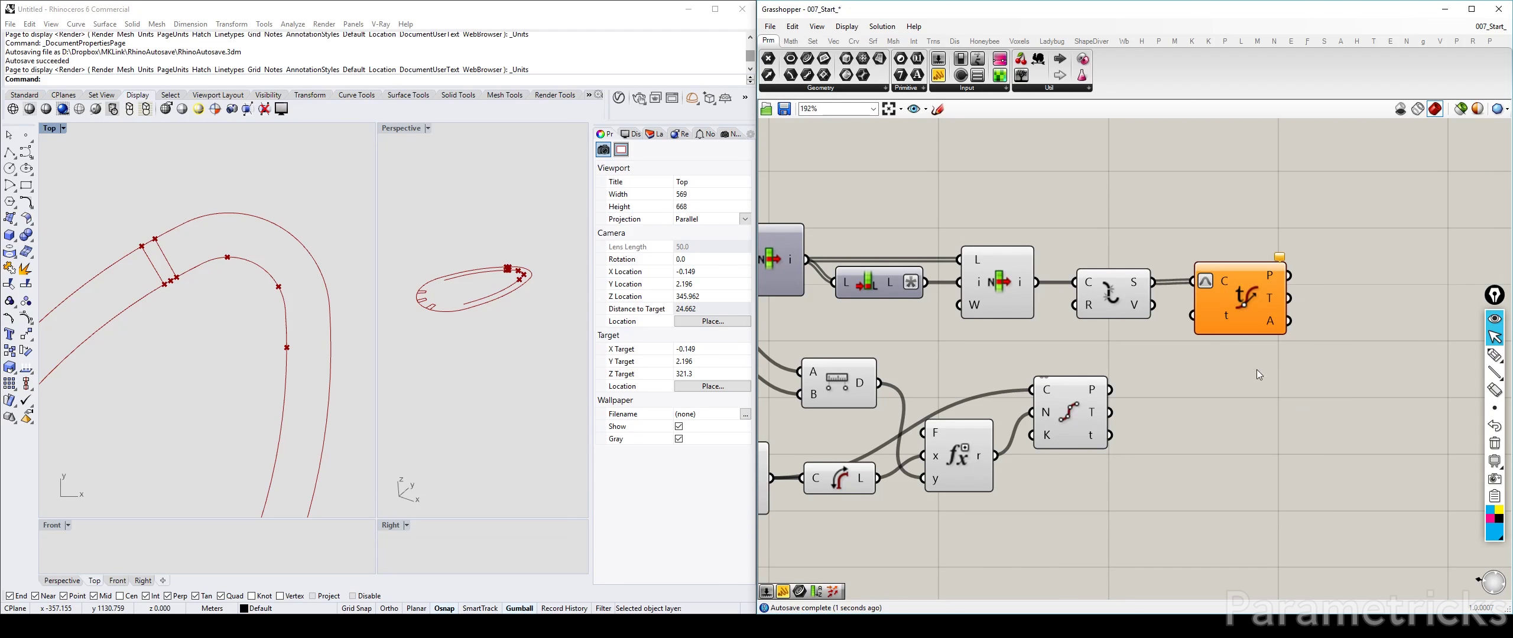
right_click(1227, 317)
mouse_move(1300, 453)
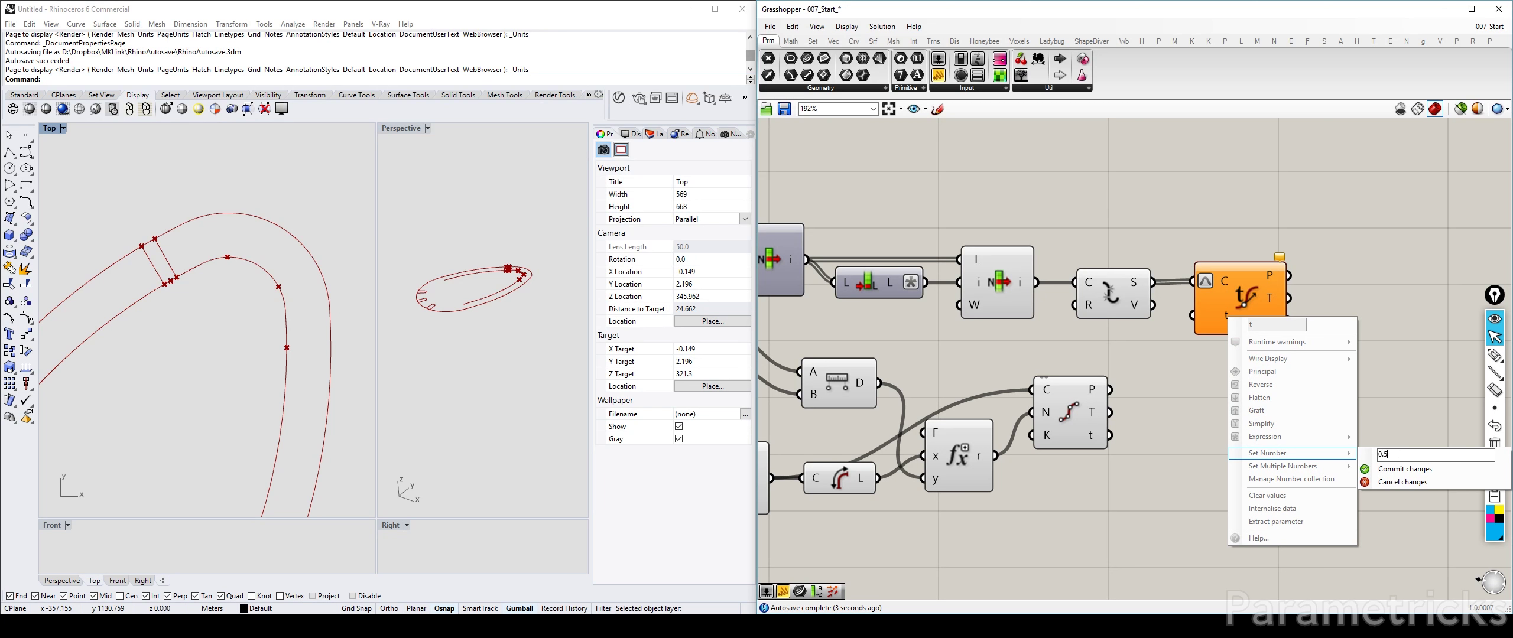
click(1408, 469)
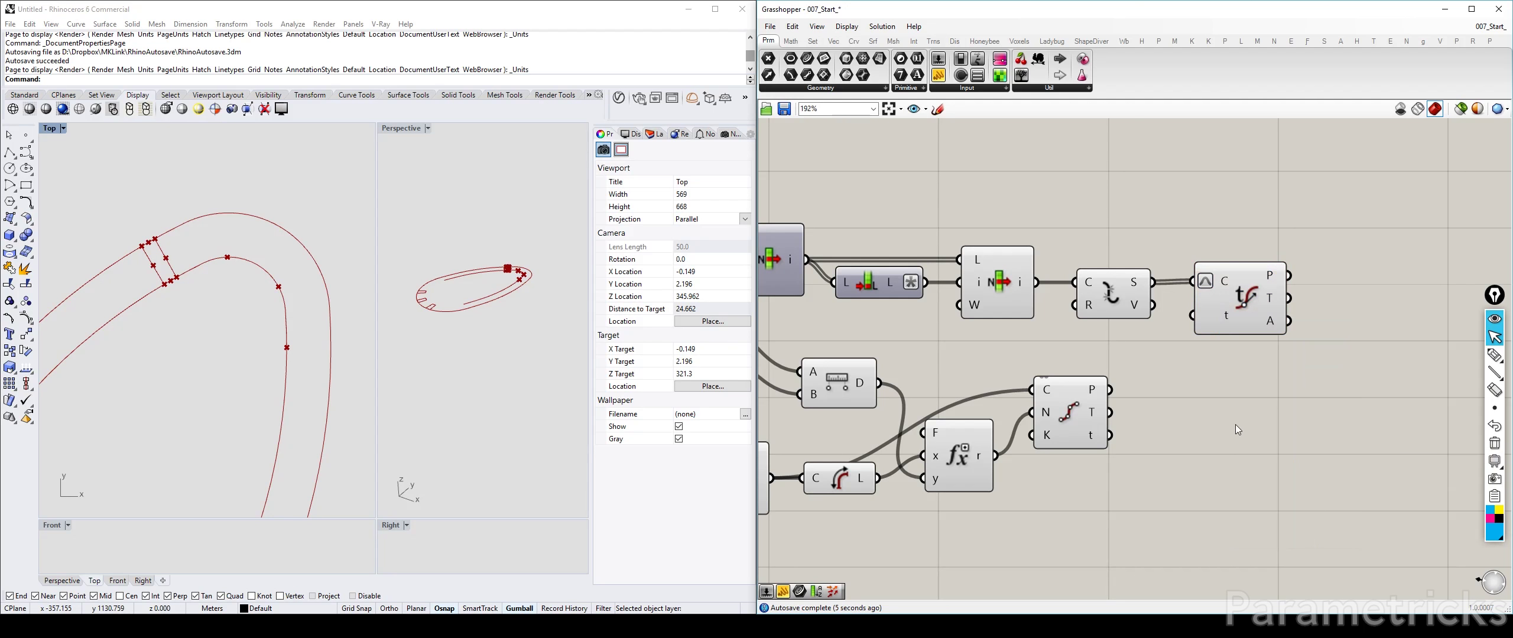
Add a Curve Closest Point component after Evaluate Curve and connect the evaluated midpoints to its point input
double_click(1233, 379)
text(poinnt clo)
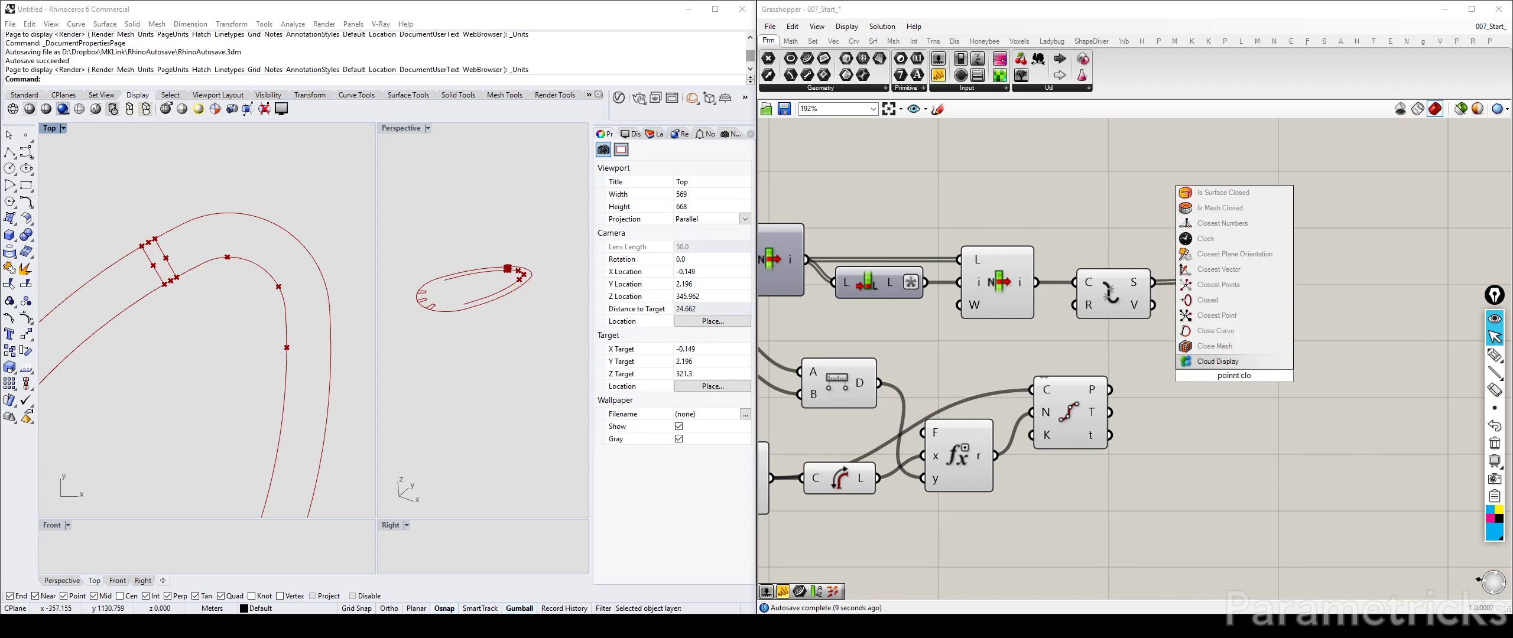
key(BackSpace)
key(BackSpace)
key(BackSpace)
key(BackSpace)
key(BackSpace)
key(BackSpace)
key(BackSpace)
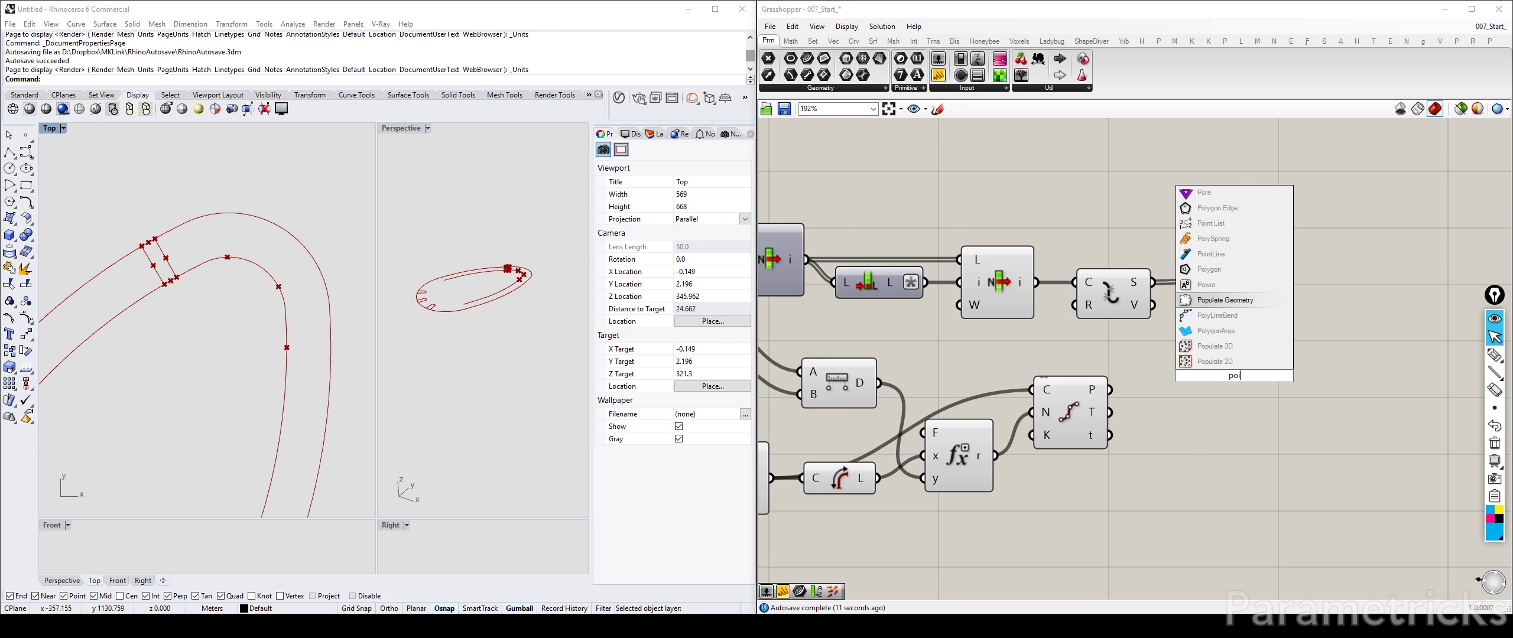
text(nt close)
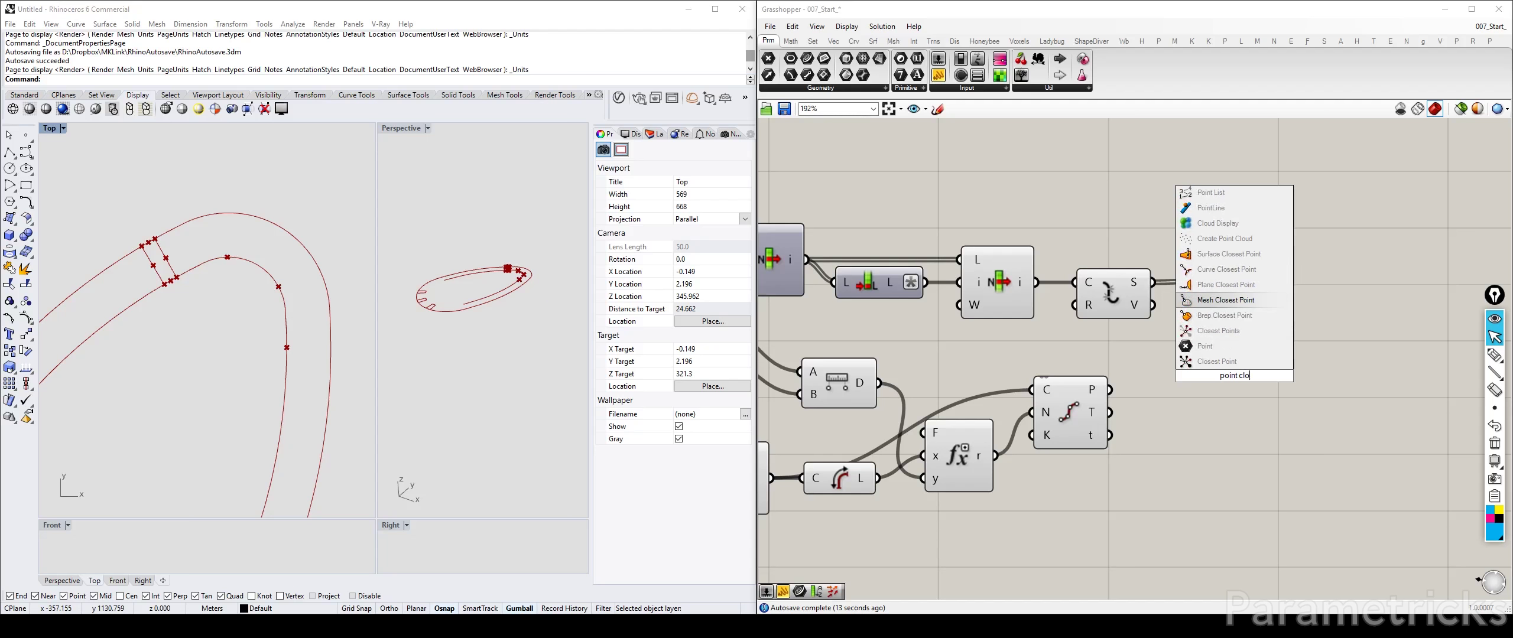
click(1226, 270)
scroll(1226, 357, down, 3)
drag(1257, 340, 1248, 291)
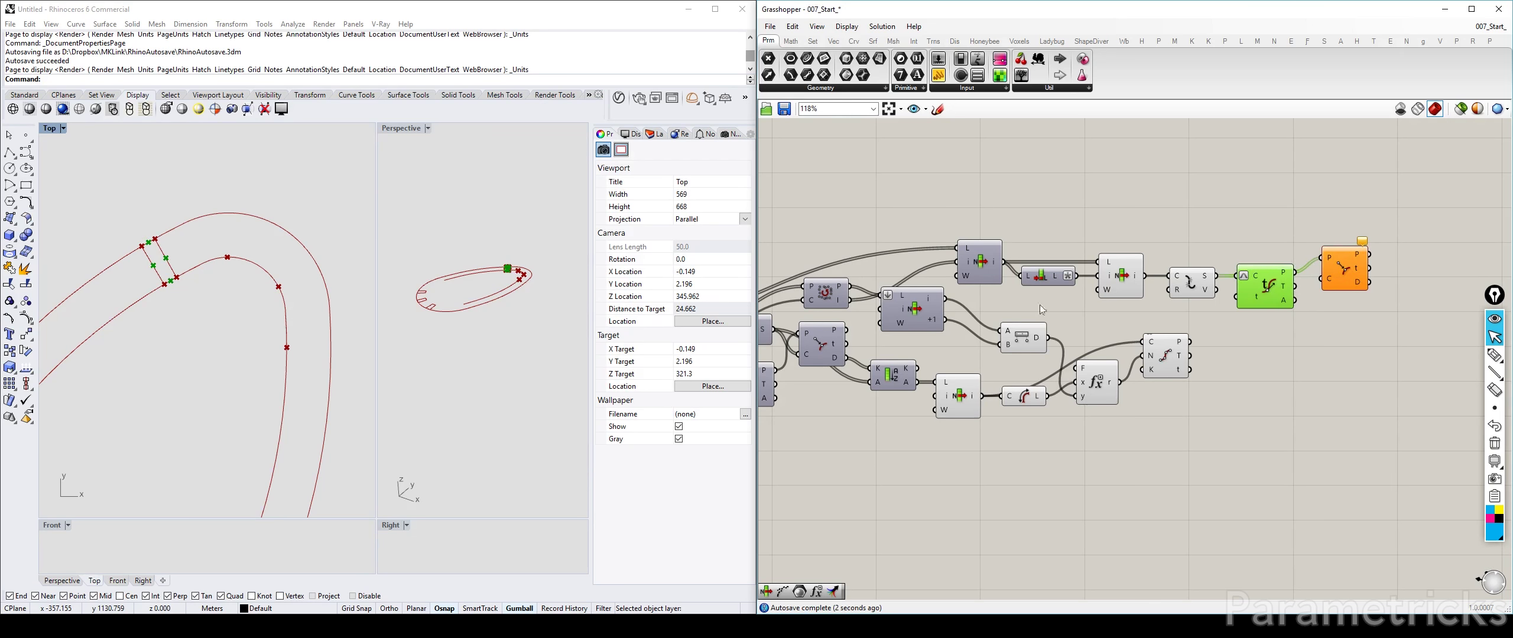
Duplicate the Curve parameter above the graph and connect the outer guide curve from the guide-curve List Item to it
right_drag(956, 320, 1133, 304)
right_drag(863, 348, 1097, 304)
scroll(1096, 305, down, 2)
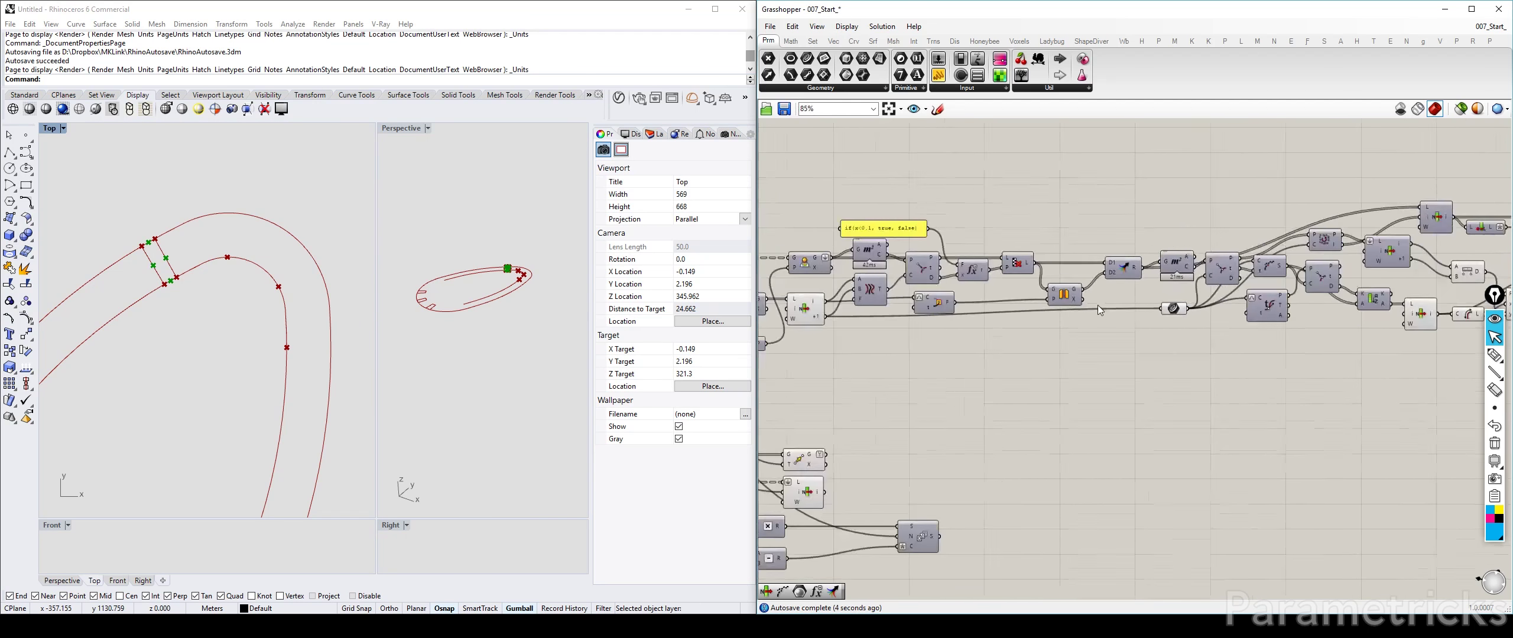
right_drag(825, 306, 972, 293)
scroll(976, 295, up, 1)
click(976, 297)
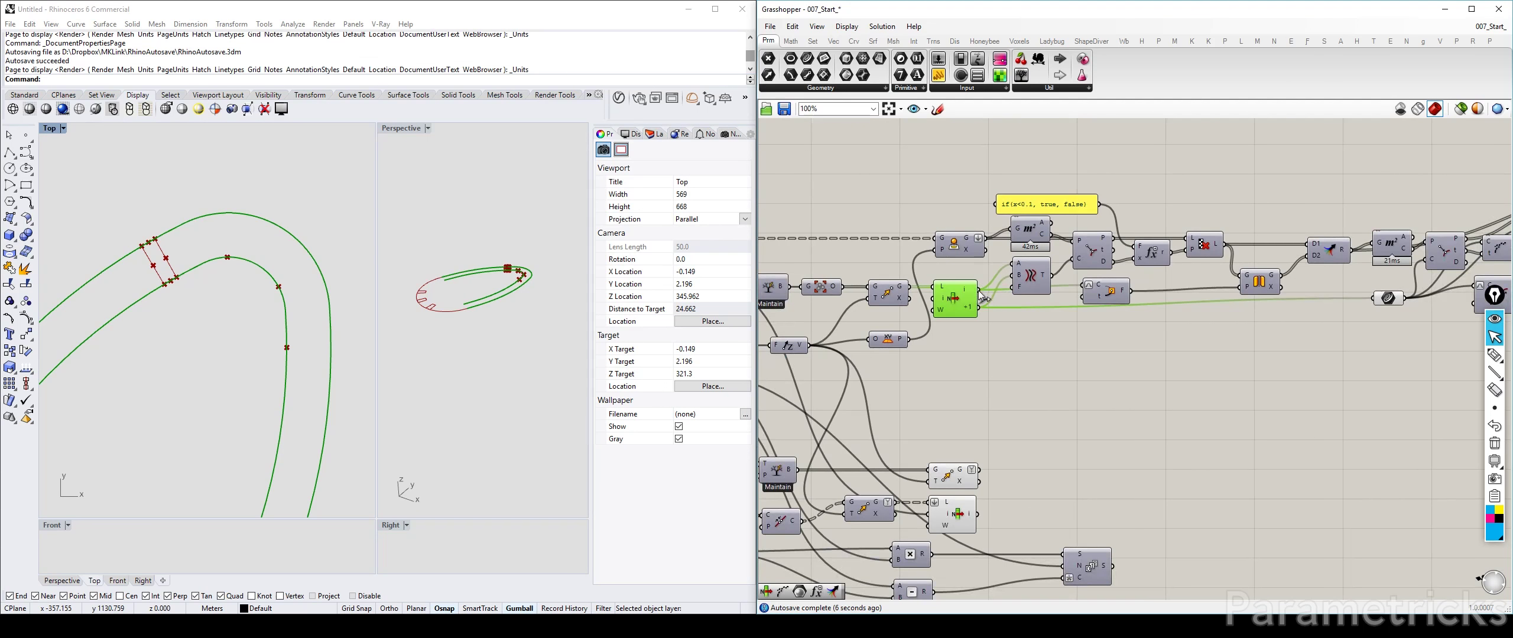
scroll(1109, 309, down, 6)
scroll(1391, 260, up, 5)
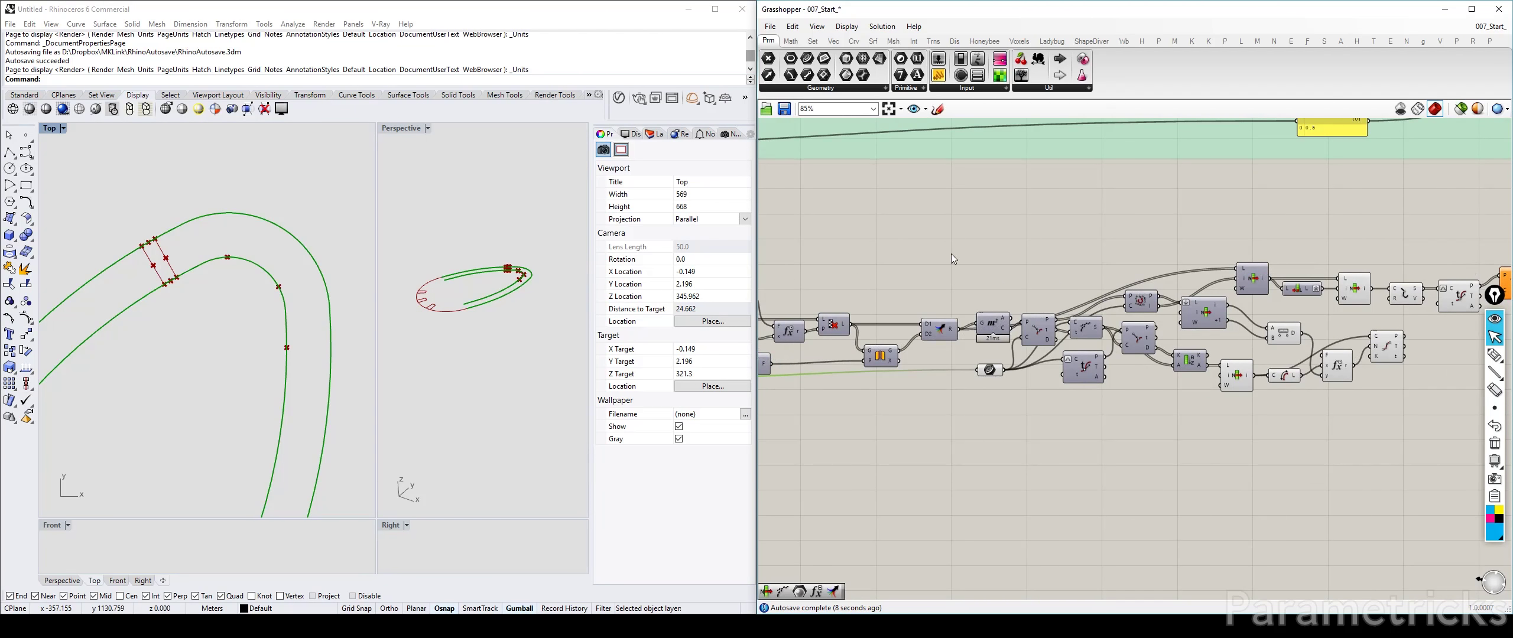
right_drag(950, 258, 1246, 209)
right_drag(912, 327, 837, 346)
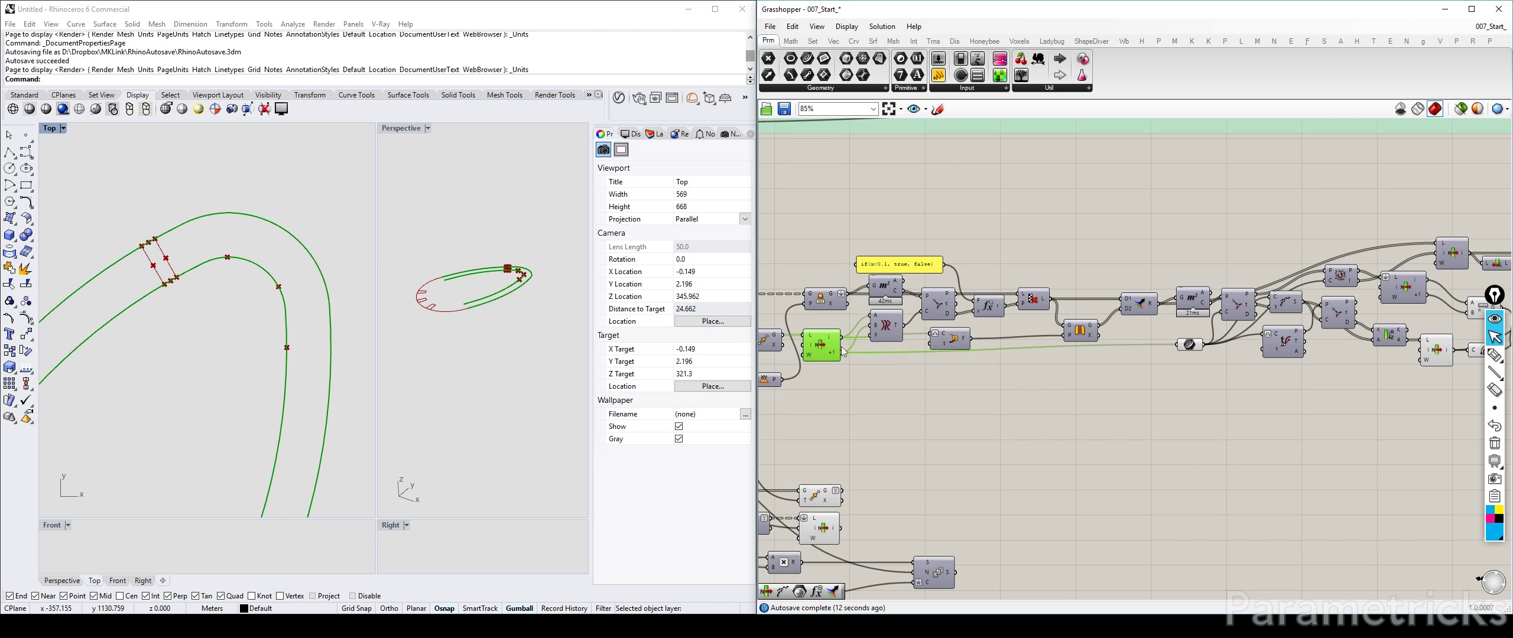
drag(841, 337, 1062, 420)
drag(1193, 344, 1195, 352)
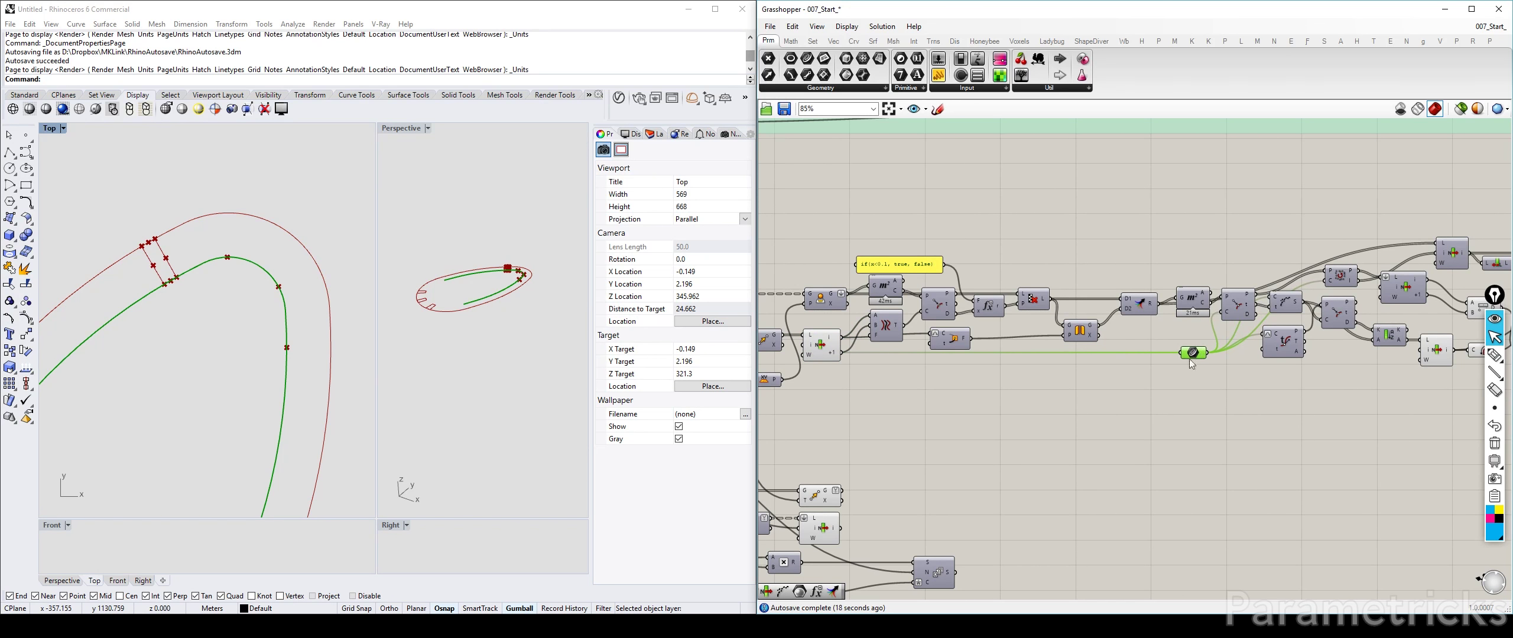
click(1188, 361)
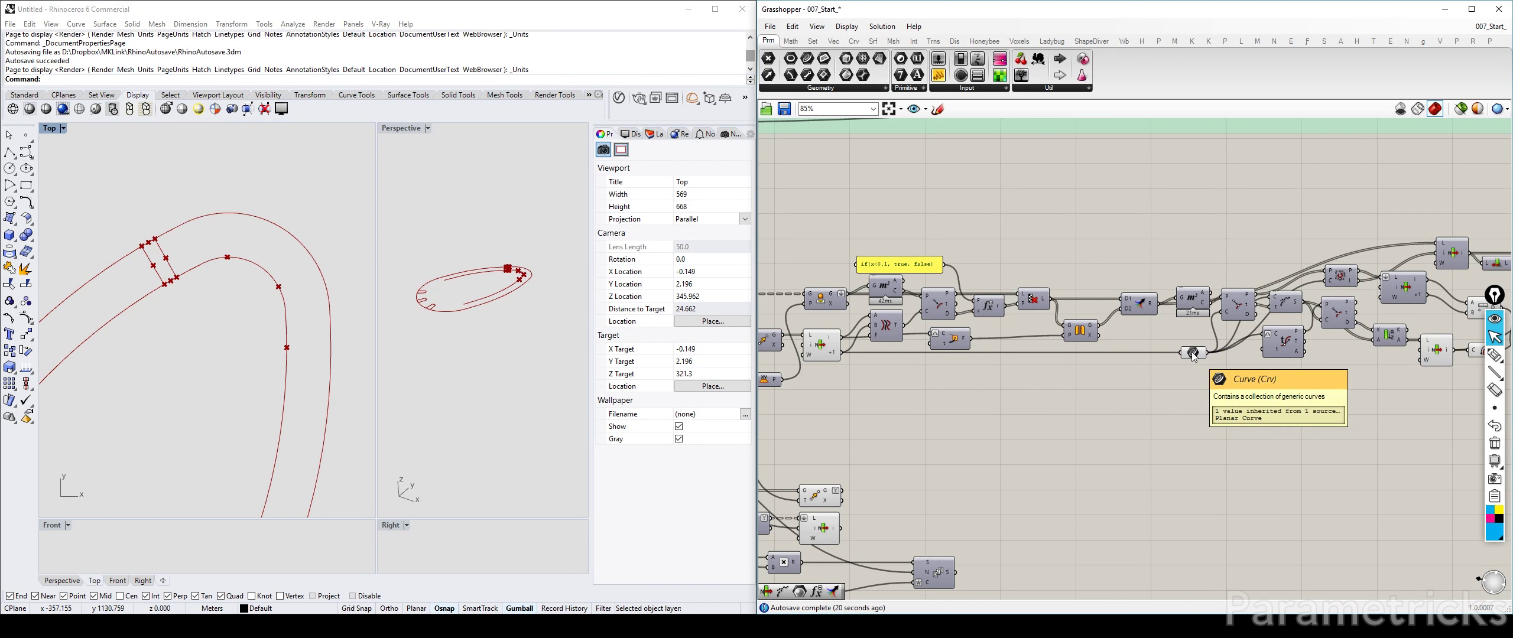
alt+drag(1192, 353, 1201, 251)
drag(842, 338, 968, 320)
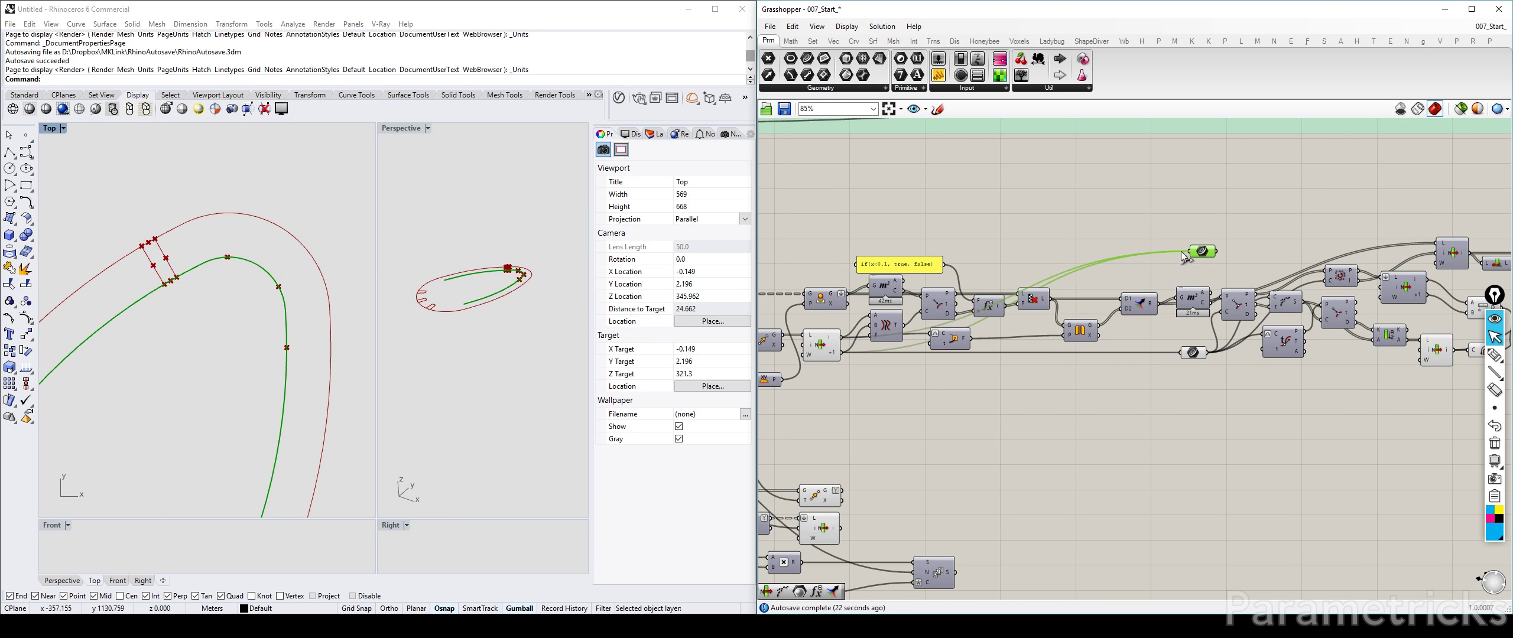
Rename the new Curve parameter OUTER and the original Curve parameter INNER
right_click(1205, 251)
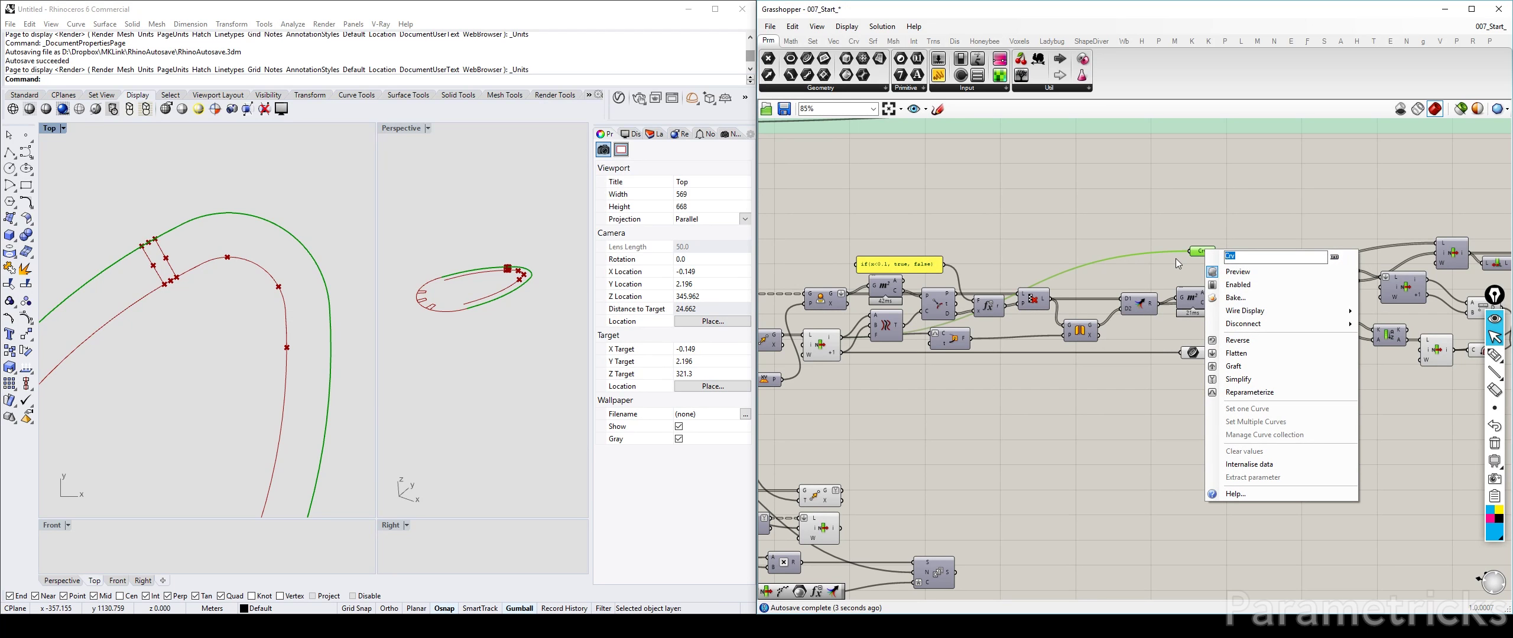
text(OUT)
click(1229, 172)
scroll(1201, 321, up, 3)
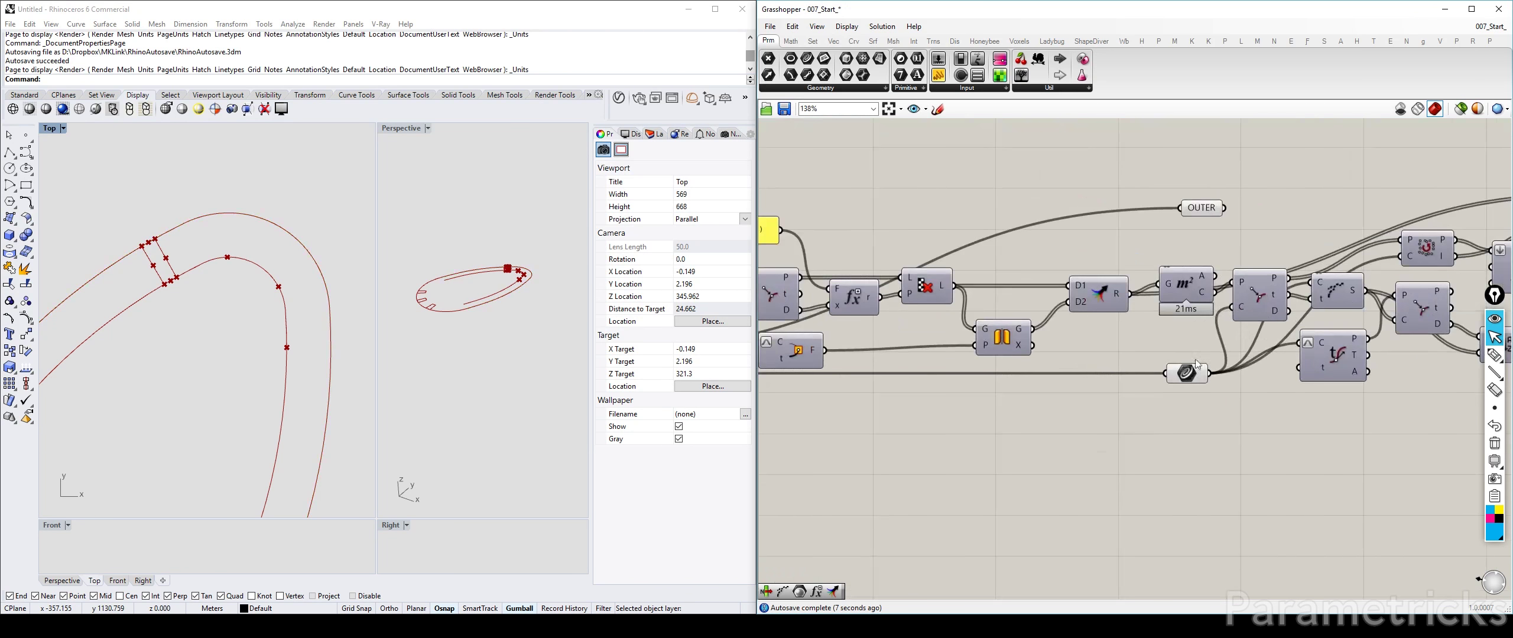
right_click(1187, 371)
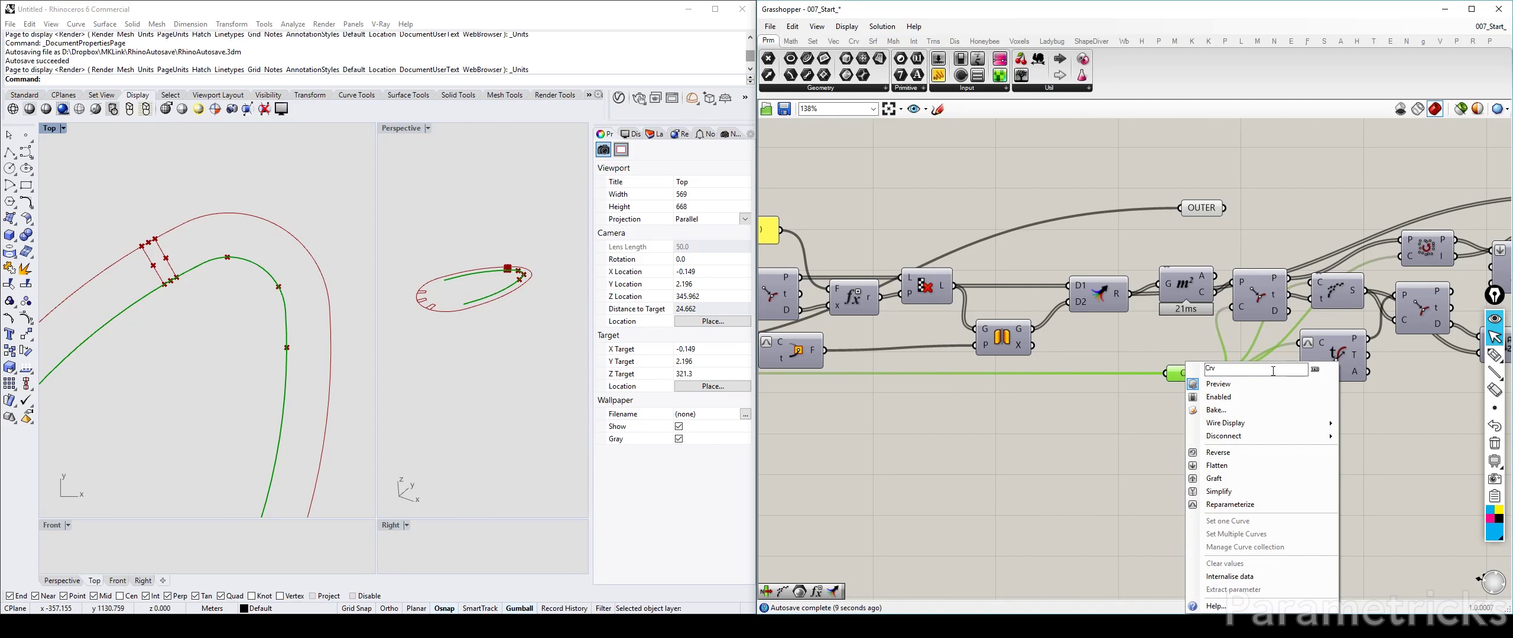
click(1335, 178)
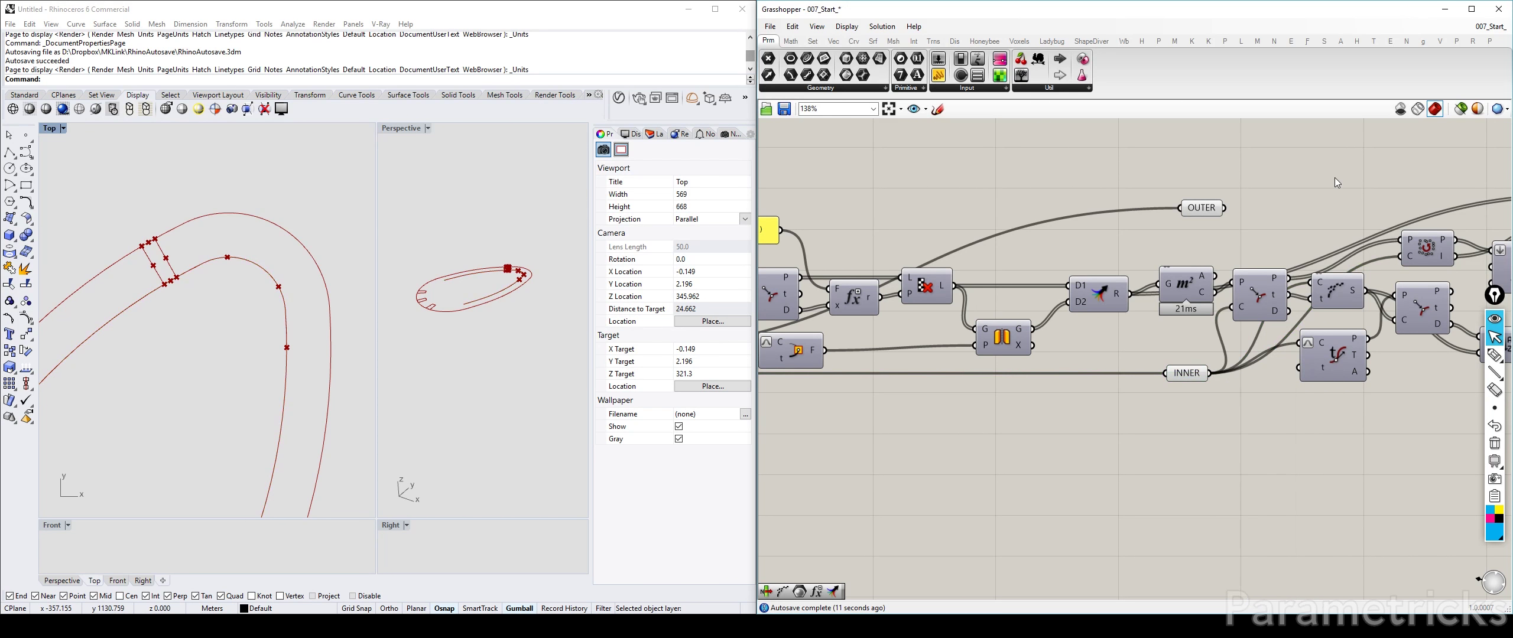
Connect the OUTER curve to the curve input of the last Curve Closest Point component
scroll(1266, 206, down, 5)
right_drag(1266, 207, 848, 258)
click(961, 285)
scroll(983, 287, up, 2)
drag(818, 258, 1302, 273)
Add a Sort List component that uses the closest-point distances as keys and the exploded segments as values
right_drag(1379, 285, 1178, 279)
double_click(1178, 279)
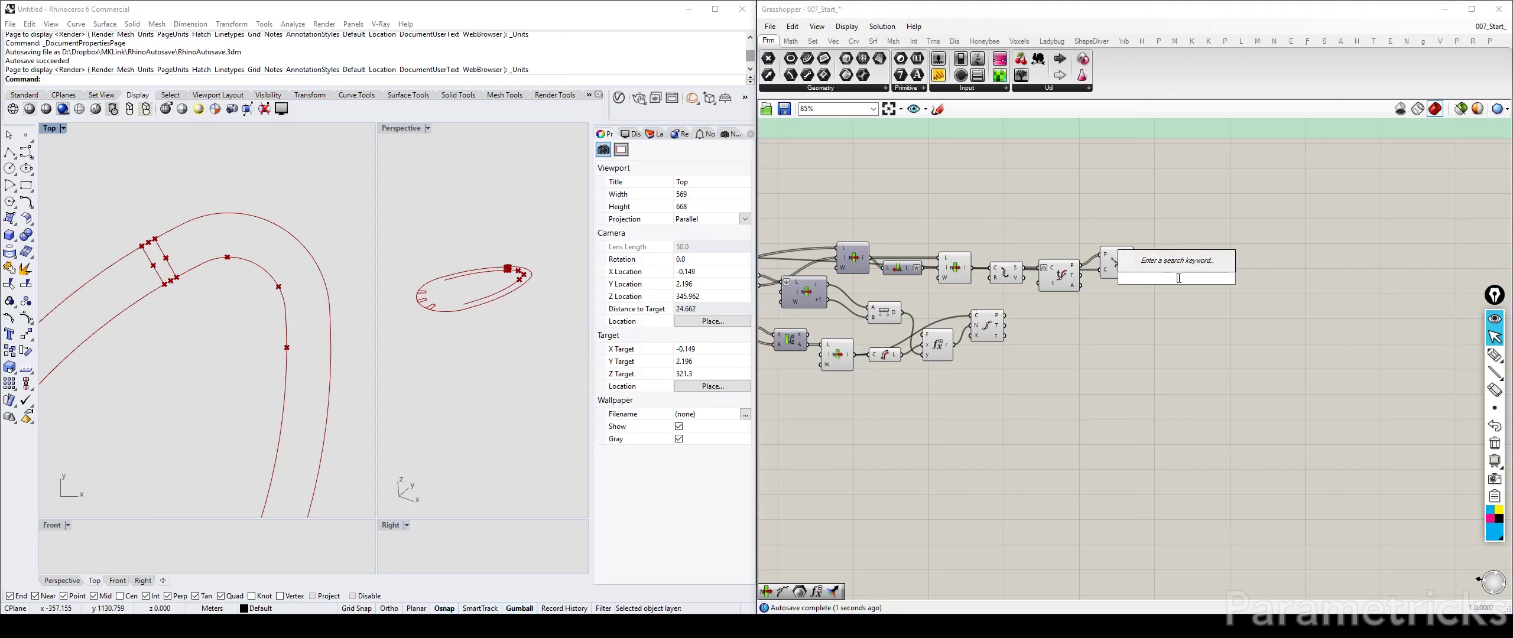
text(sort)
key(Return)
scroll(1164, 276, up, 4)
drag(1079, 250, 1156, 271)
drag(1039, 285, 1042, 217)
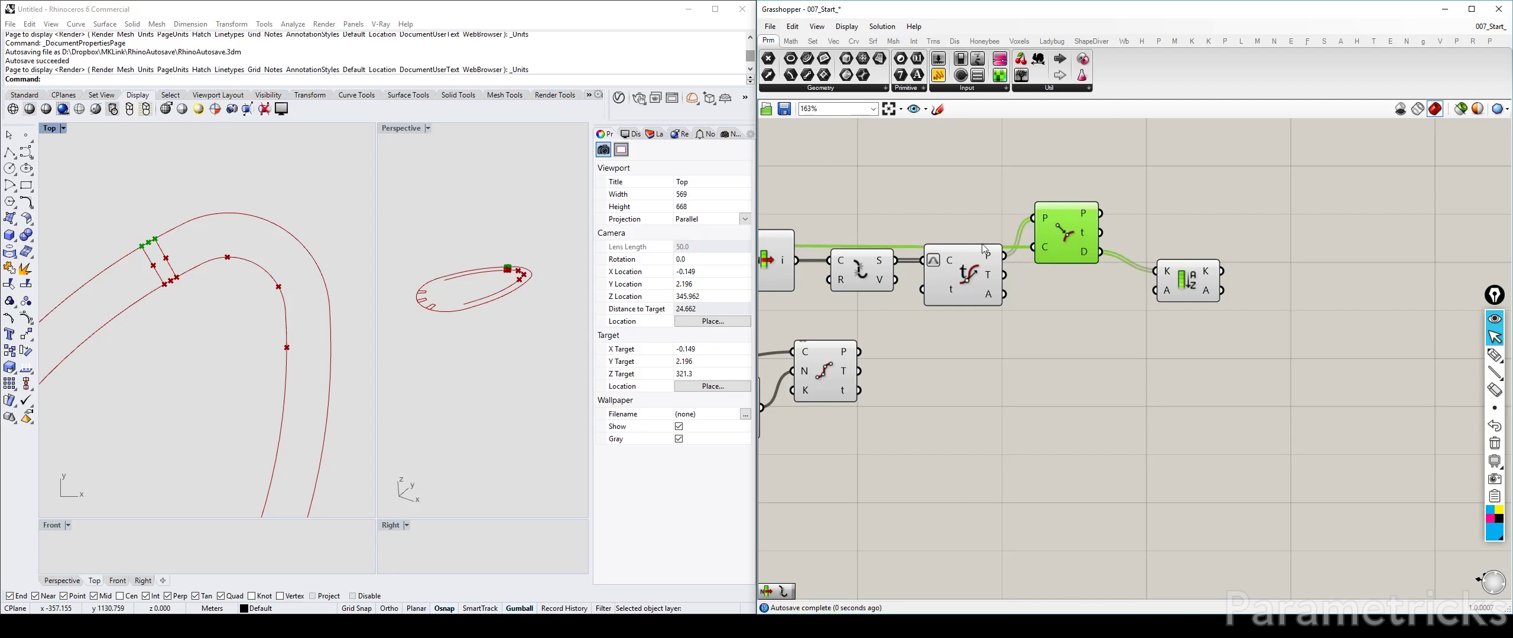
drag(1004, 275, 1156, 290)
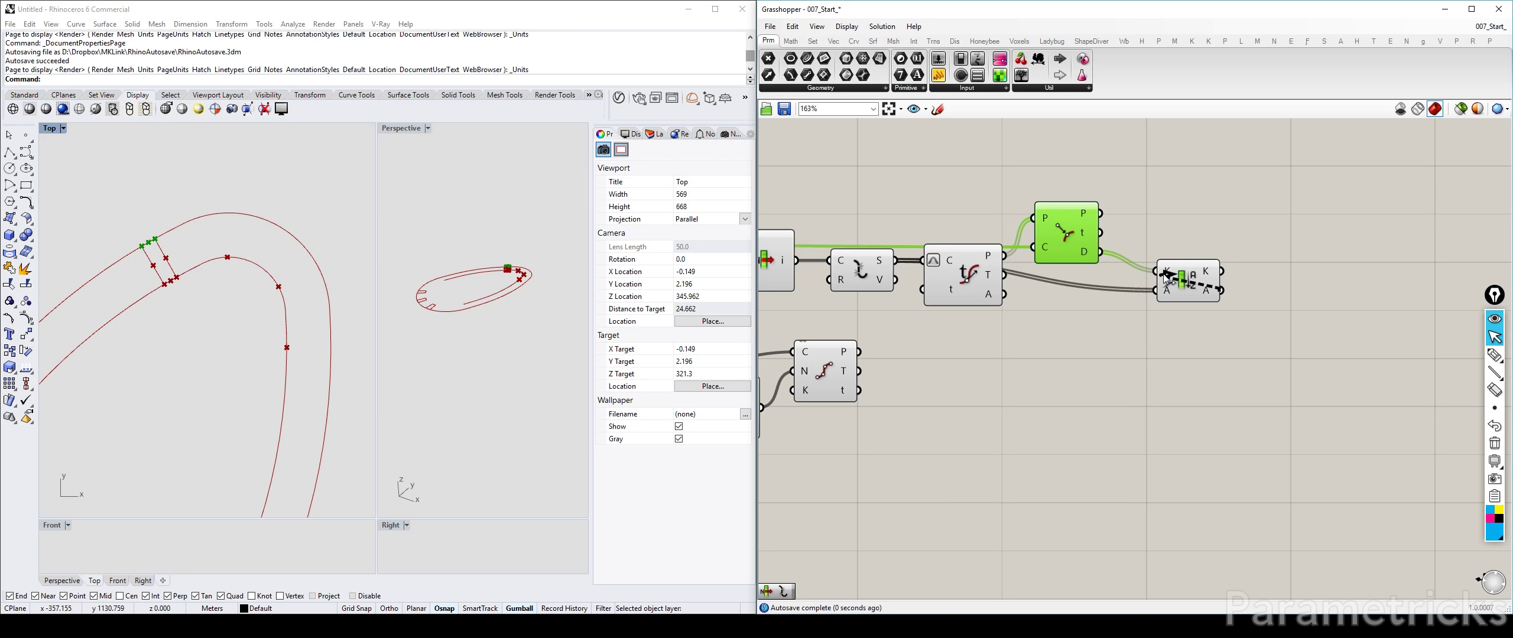
Add a List Item component after Sort List and connect the sorted segments to its list input
double_click(1169, 318)
text(ITEM)
key(Return)
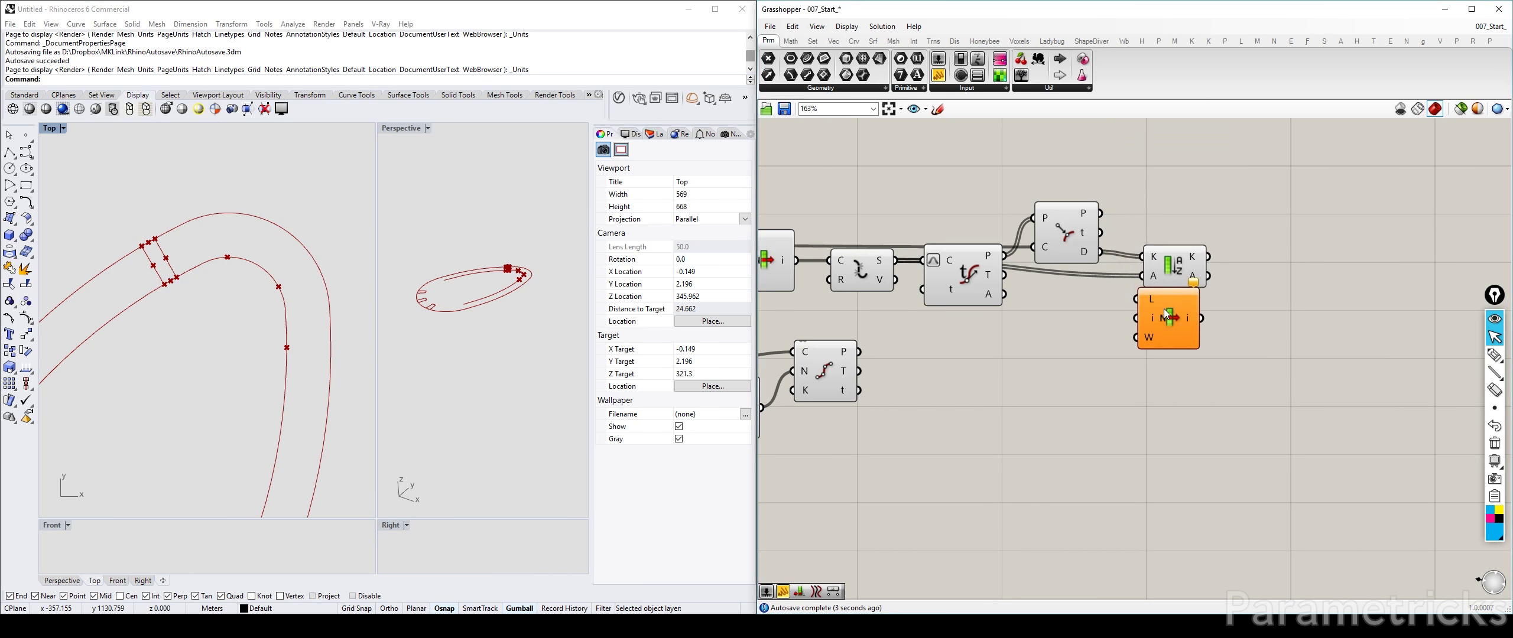
drag(1208, 276, 1269, 293)
Turn off the preview of the components from the middle outline's List Item through Sort List and inspect the picked segment
scroll(1144, 332, down, 2)
drag(1179, 216, 870, 298)
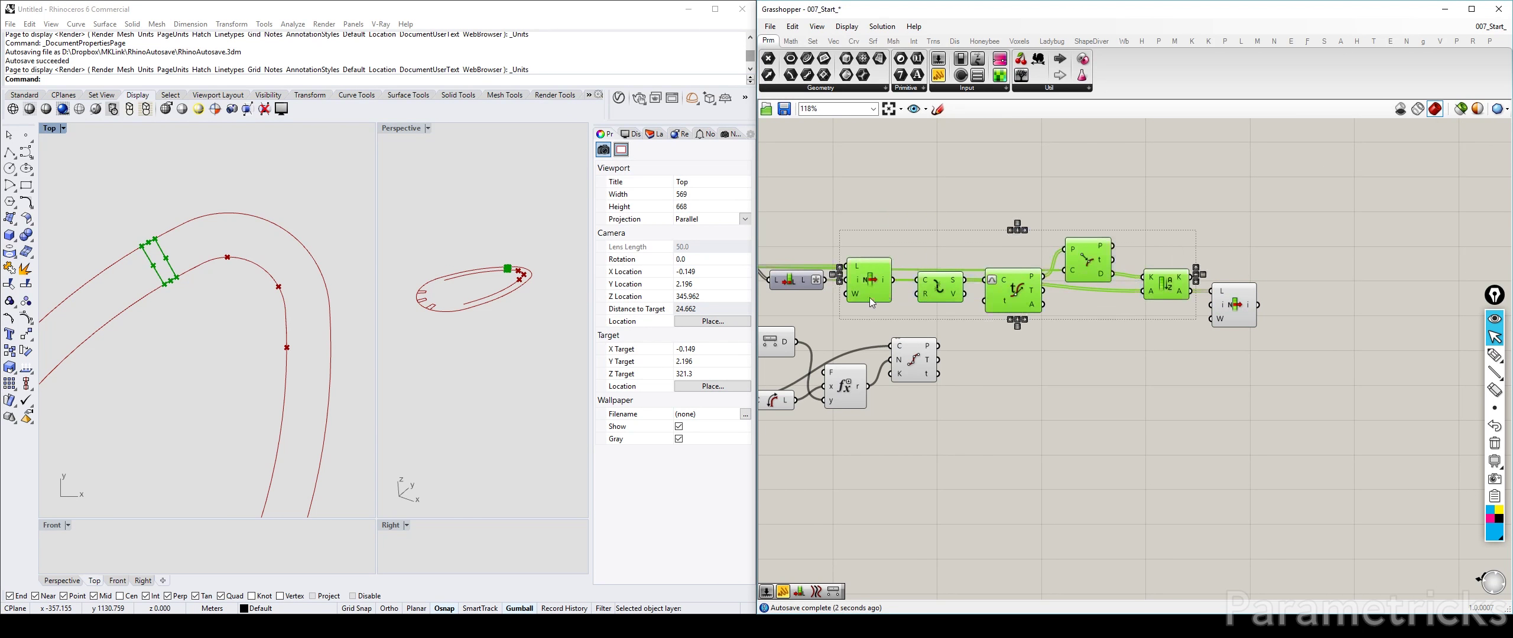
middle_click(952, 284)
click(973, 222)
click(990, 214)
click(1214, 319)
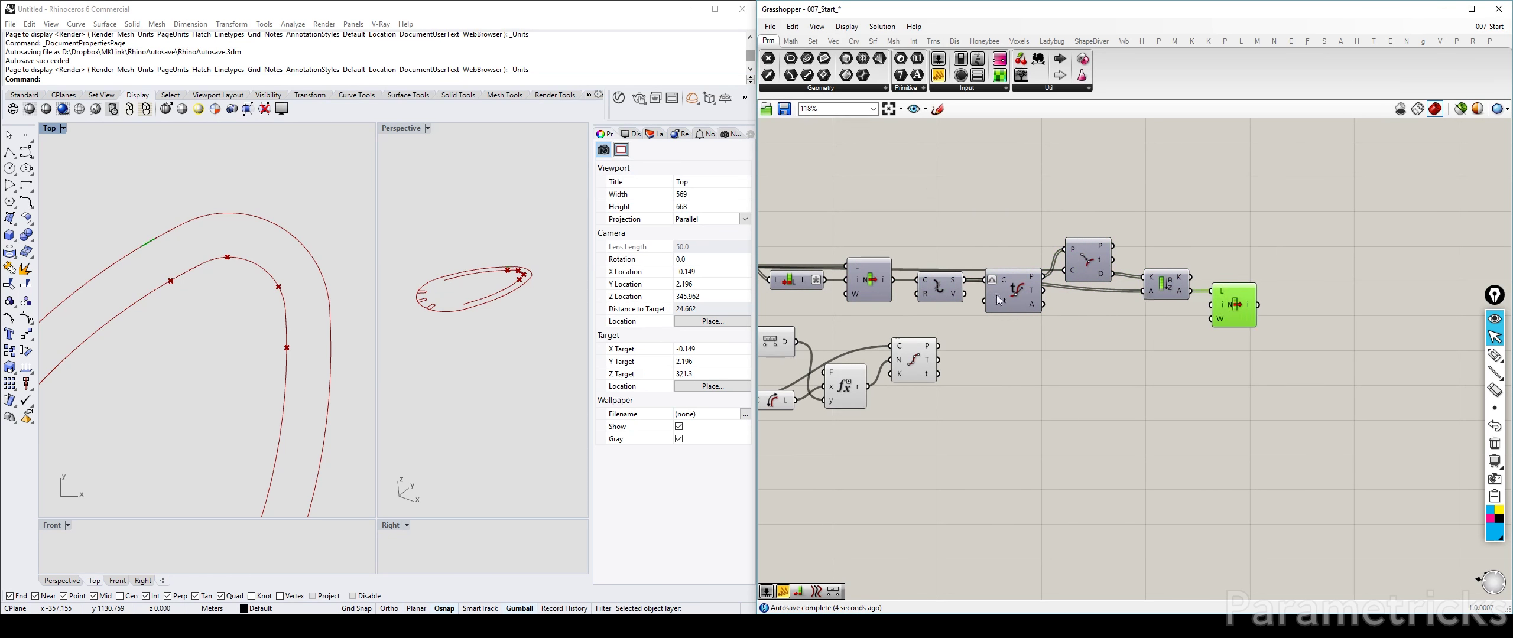
scroll(201, 248, up, 5)
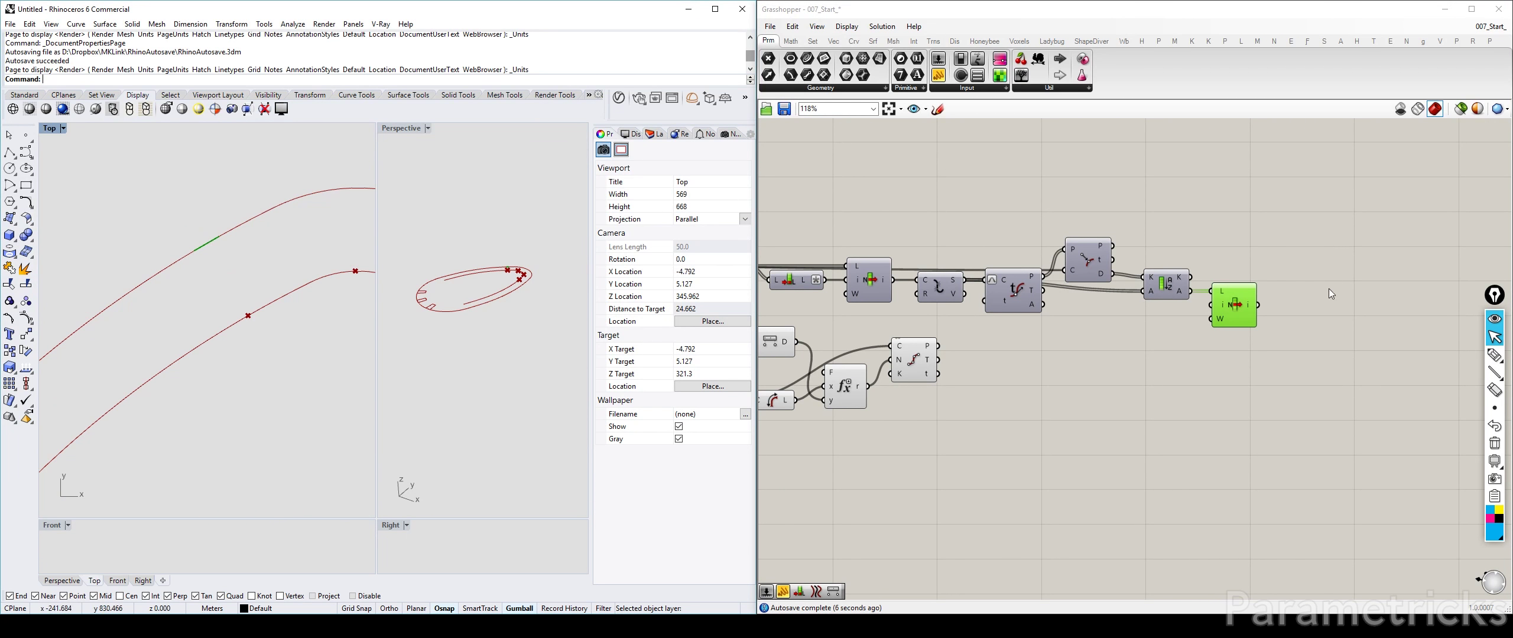
Add a Length component and connect the segment from the last List Item to it
right_drag(1275, 283, 1244, 280)
double_click(1243, 279)
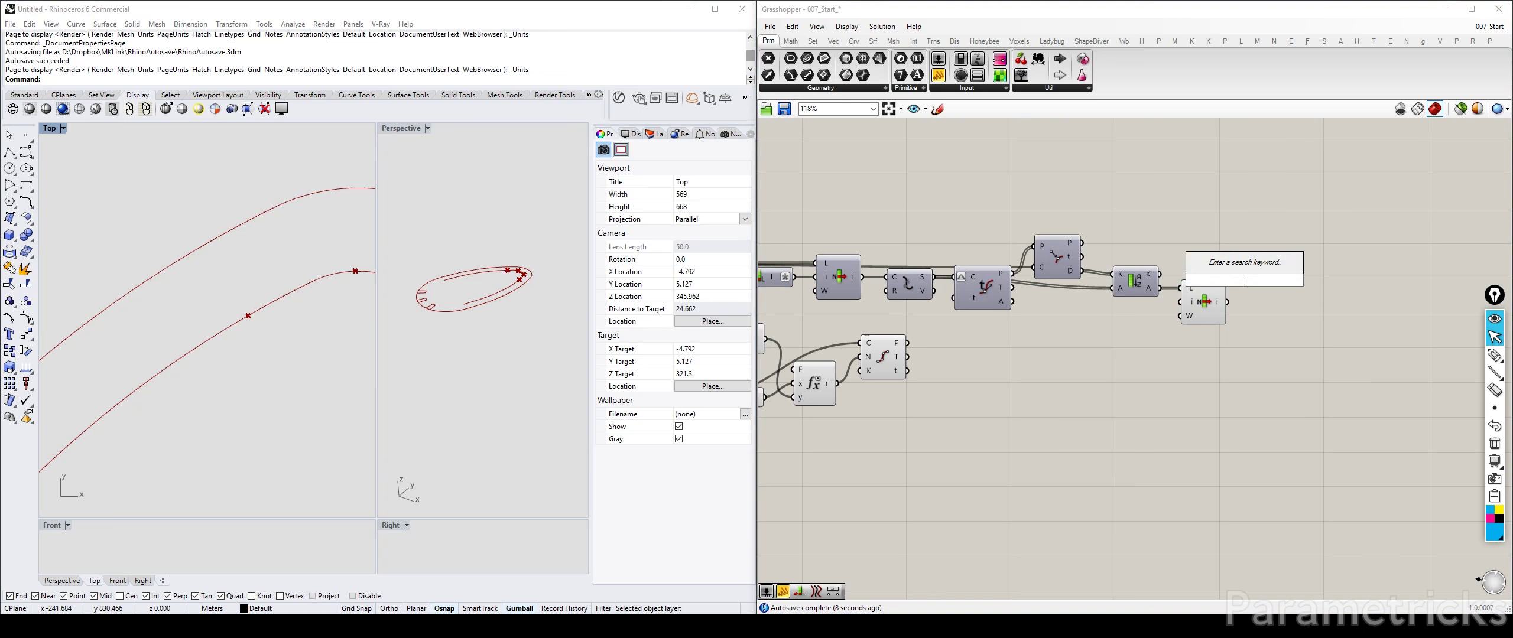
text(leng)
key(Return)
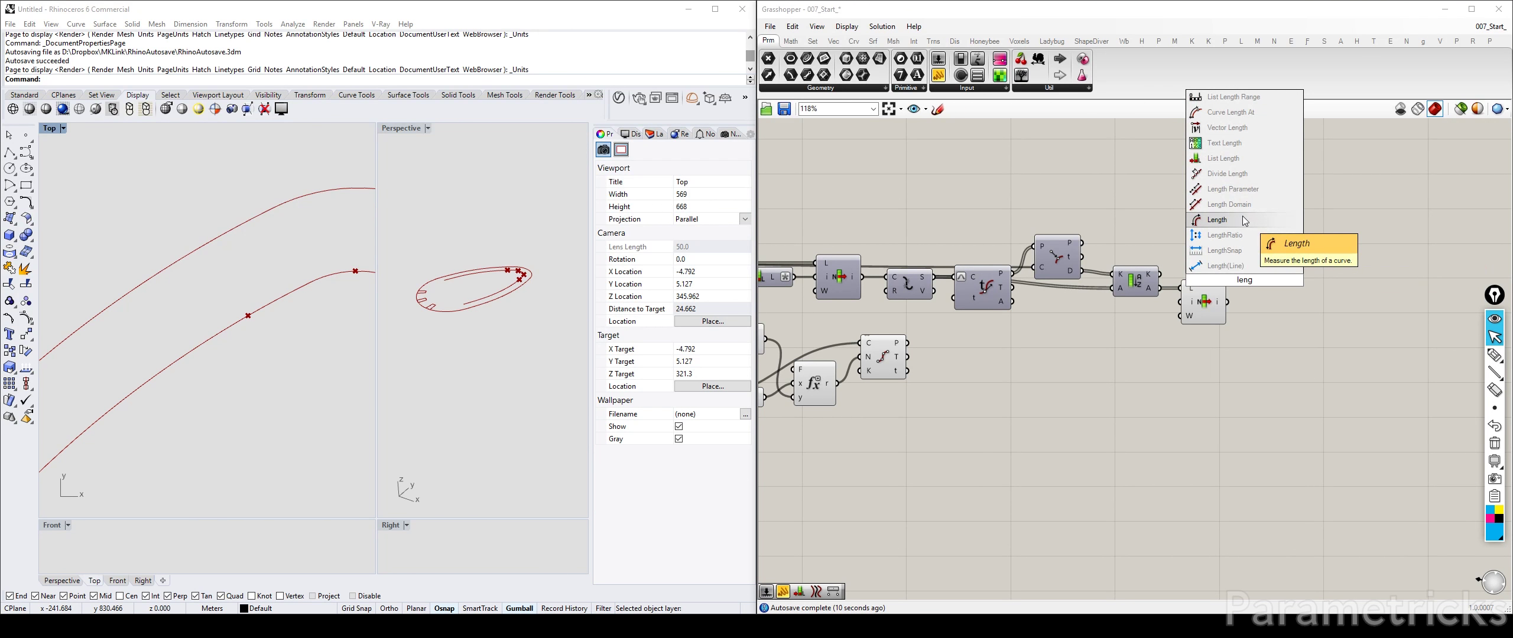
scroll(1255, 308, down, 5)
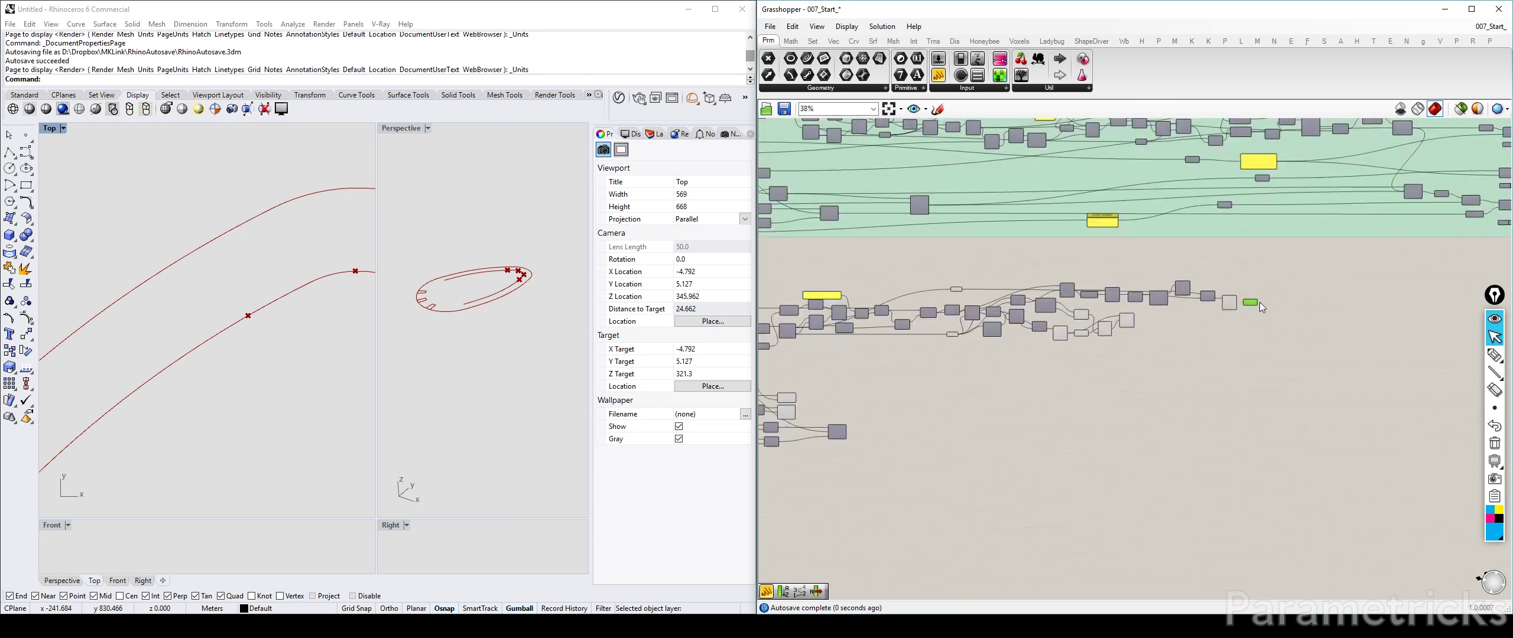
scroll(1257, 302, up, 7)
Add a Panel after the Length component and connect the segment's length to it
double_click(1287, 381)
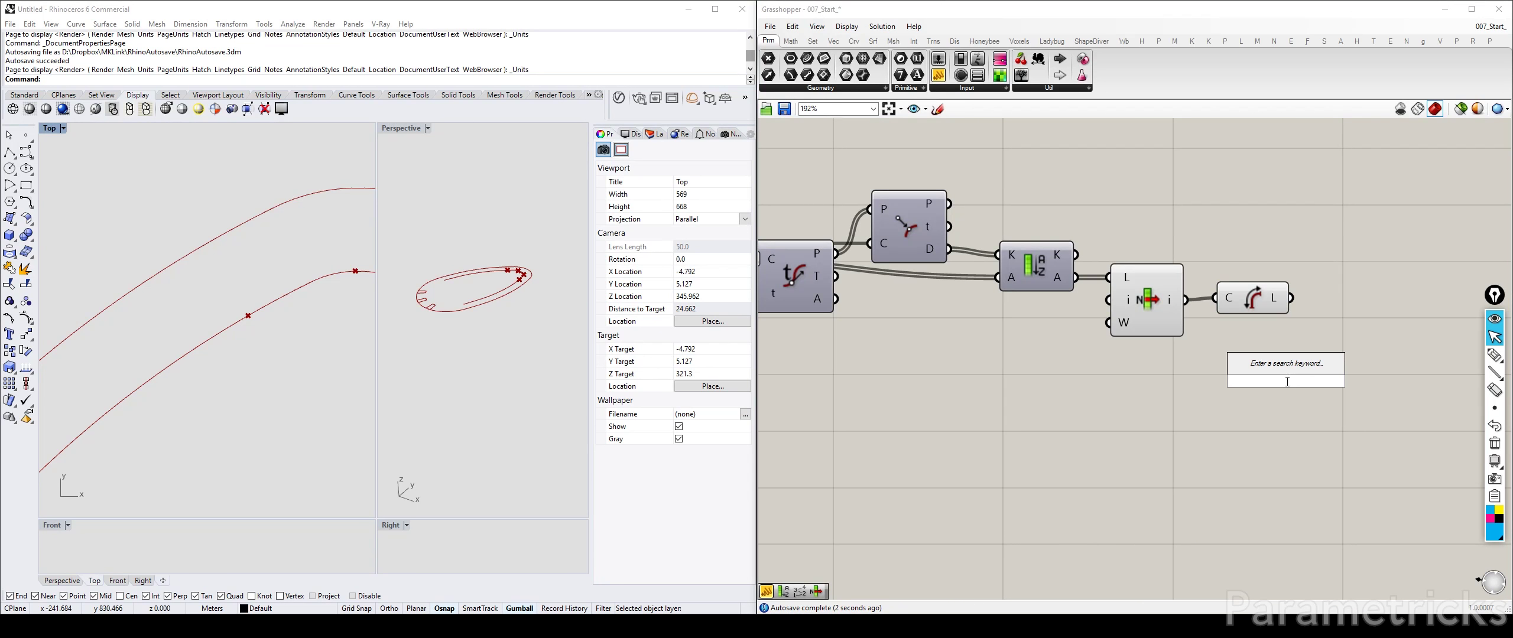
text(//)
key(Return)
scroll(1285, 369, down, 3)
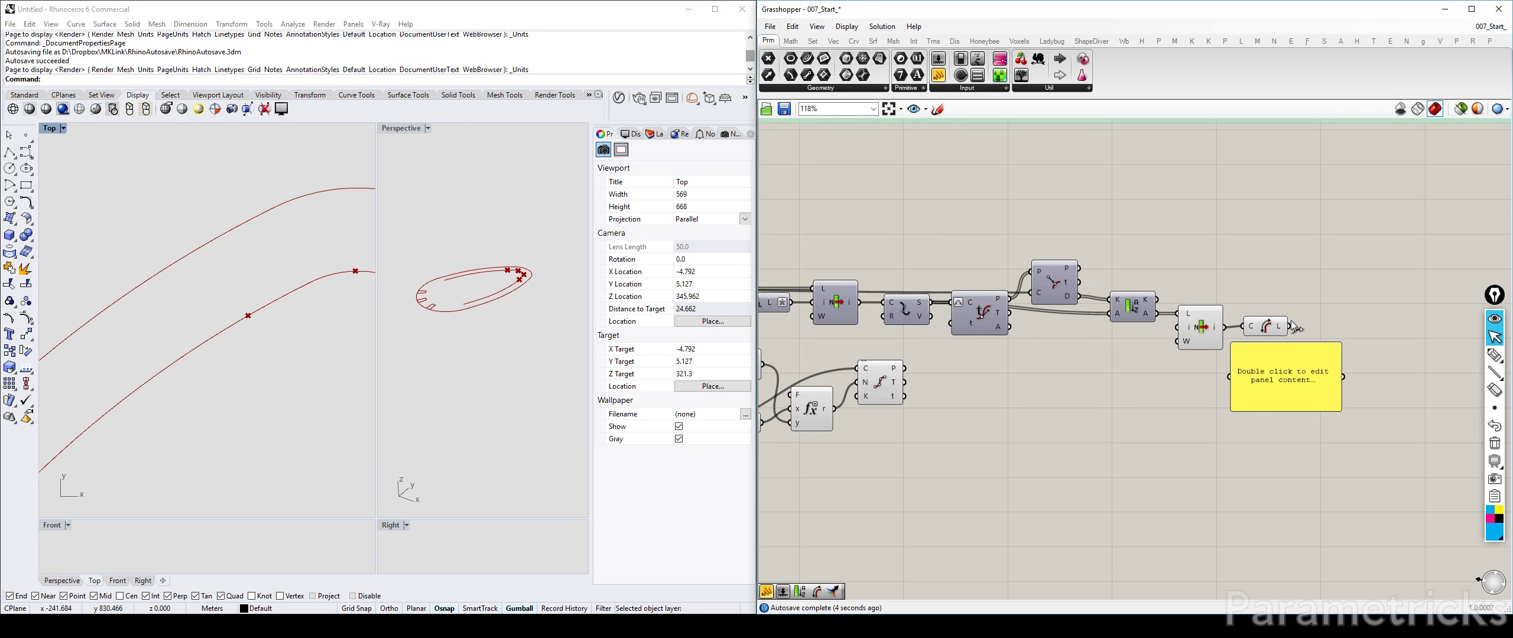
drag(1292, 327, 1384, 334)
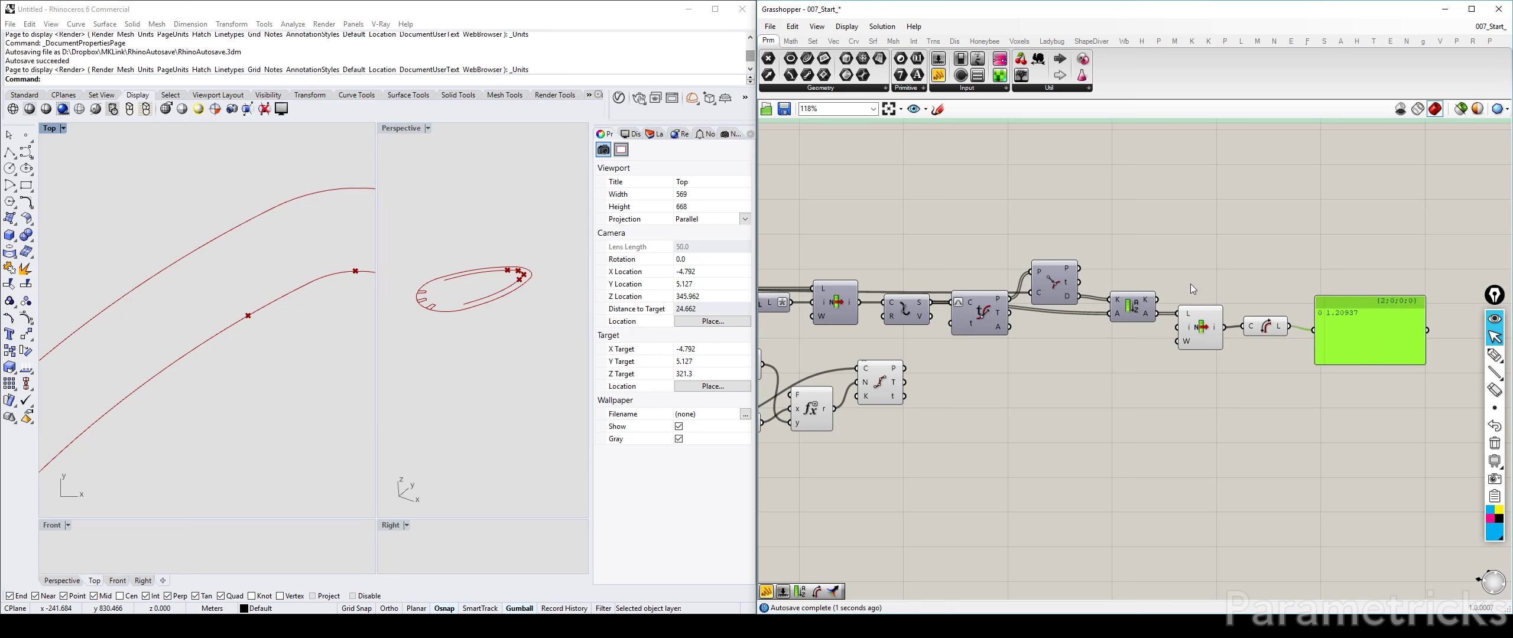
Move the Evaluate Curve component and the chain following it upward to free space below
scroll(263, 277, down, 10)
right_drag(263, 277, 198, 277)
right_drag(1112, 323, 1219, 259)
right_drag(1084, 255, 1124, 265)
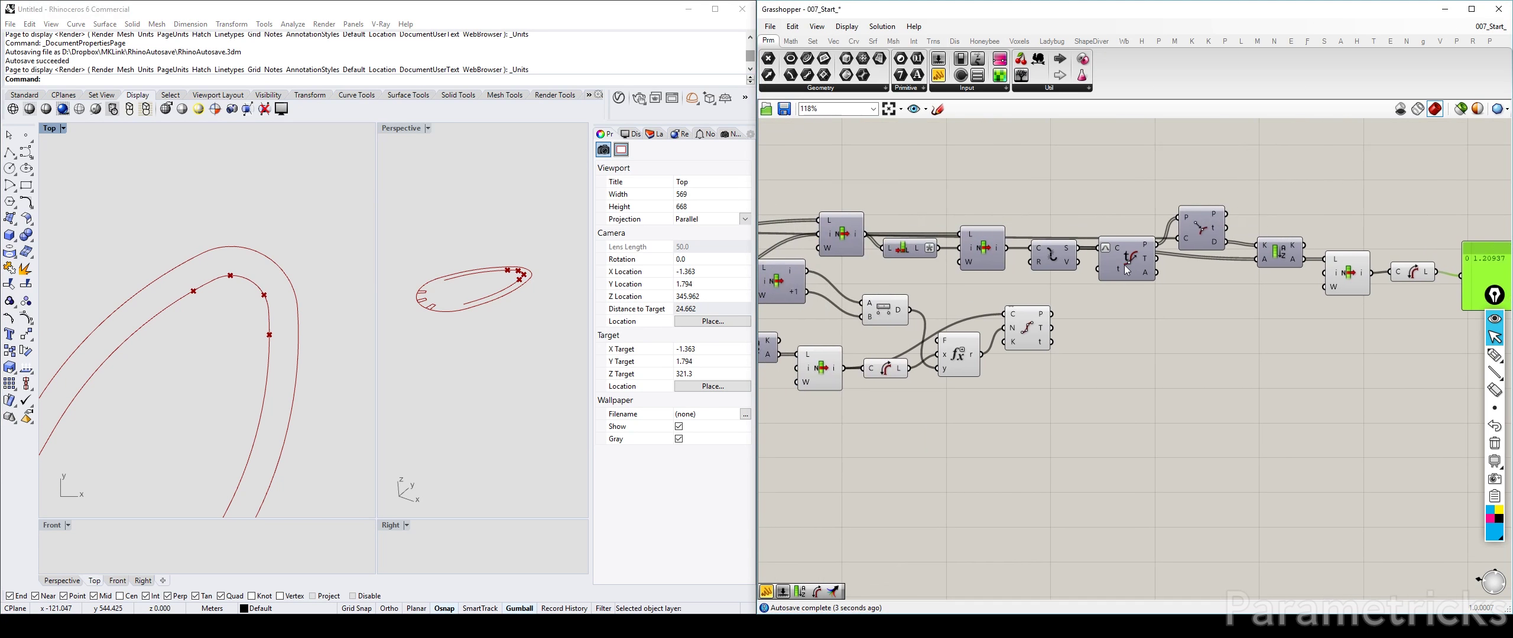
scroll(1126, 270, down, 2)
drag(1424, 198, 1112, 272)
drag(1138, 263, 1142, 221)
click(1287, 265)
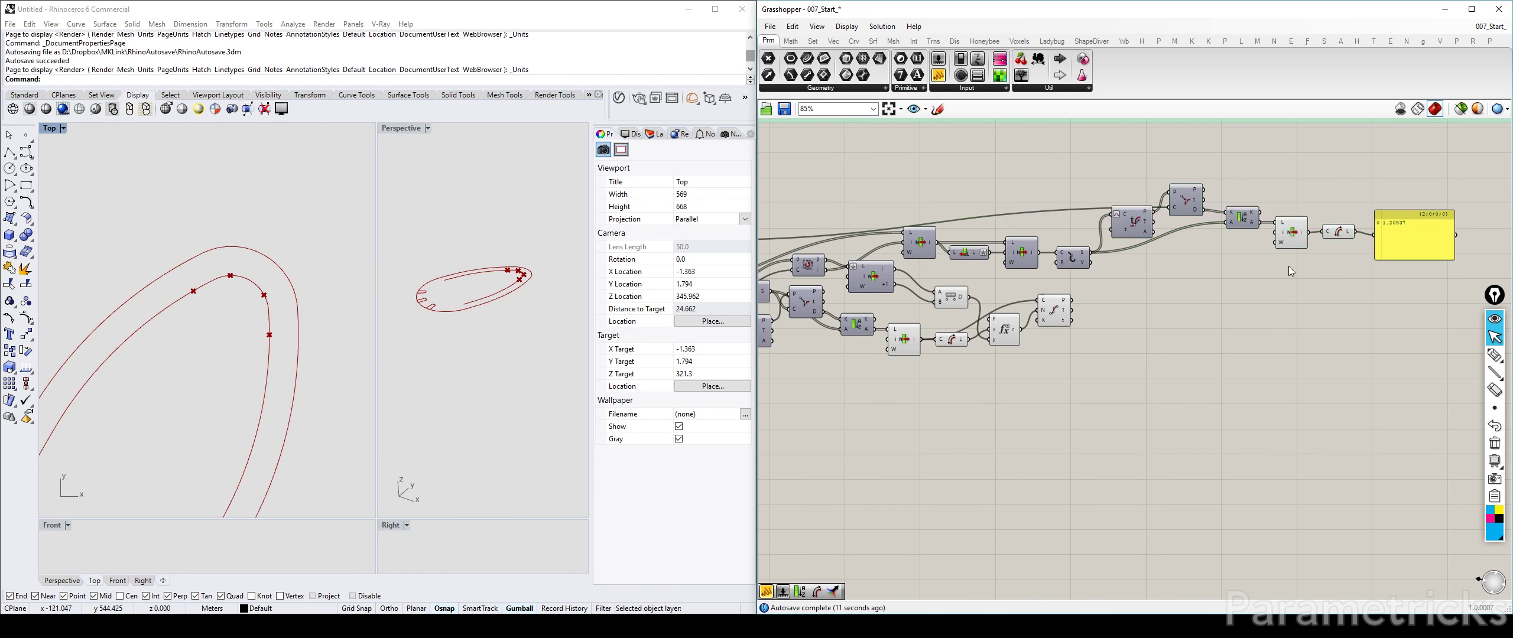
Duplicate the chain from Evaluate Curve to Length below the original and connect INNER to the copied Curve Closest Point
drag(1356, 260, 1103, 172)
alt+drag(1136, 226, 1112, 276)
click(1177, 296)
scroll(1169, 268, up, 3)
scroll(1217, 266, down, 4)
scroll(857, 287, up, 3)
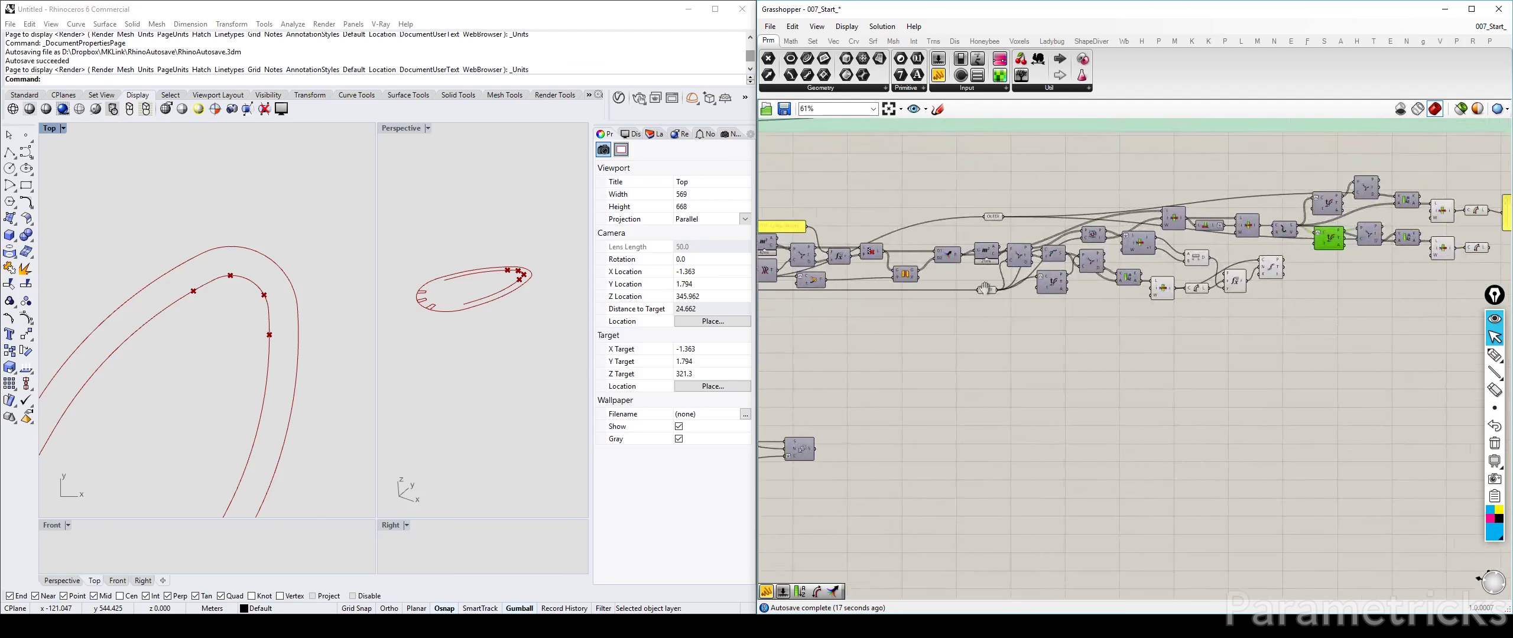
drag(907, 321, 1471, 249)
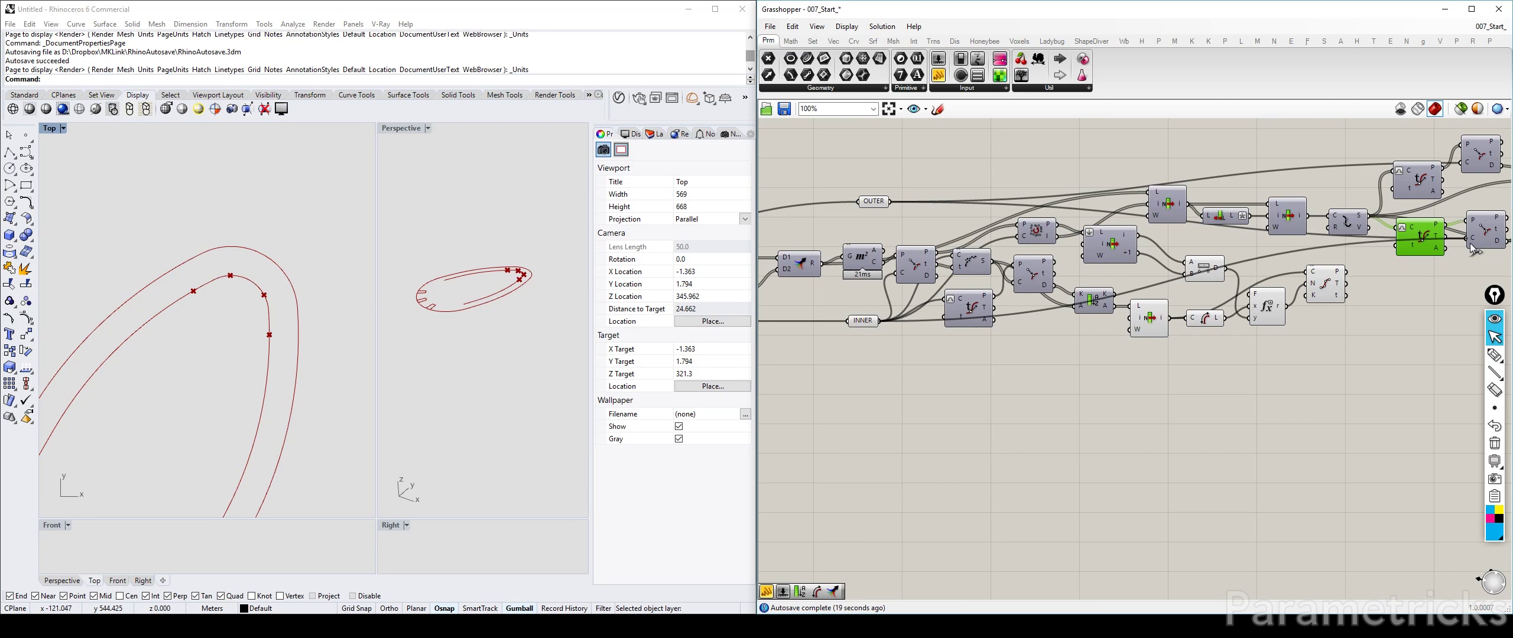
Copy the length panel and paste it beside the lower Length component
right_drag(1471, 249, 1008, 281)
scroll(1195, 284, up, 2)
click(1297, 242)
key(ctrl+c)
key(ctrl+v)
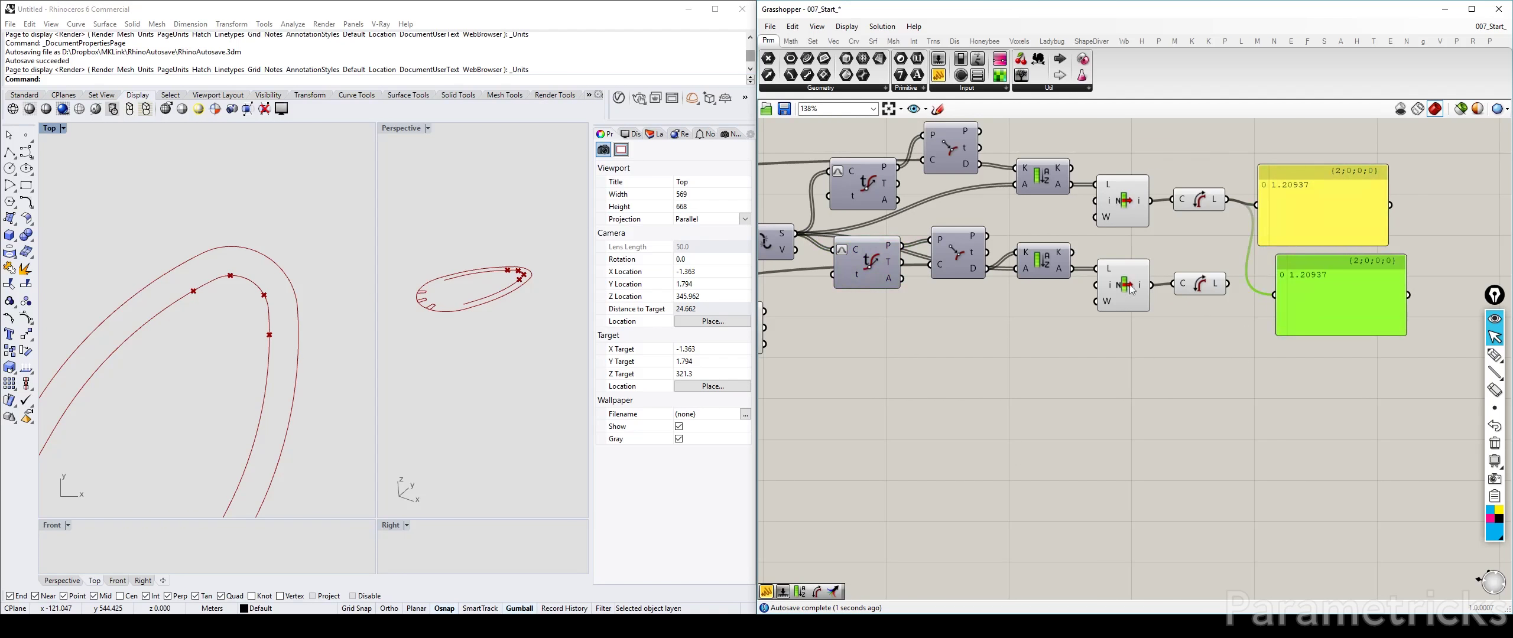
Zoom to the segment picked by the lower List Item and connect the lower Length output to the copied panel
drag(1130, 285, 1131, 283)
middle_click(1139, 278)
click(1180, 315)
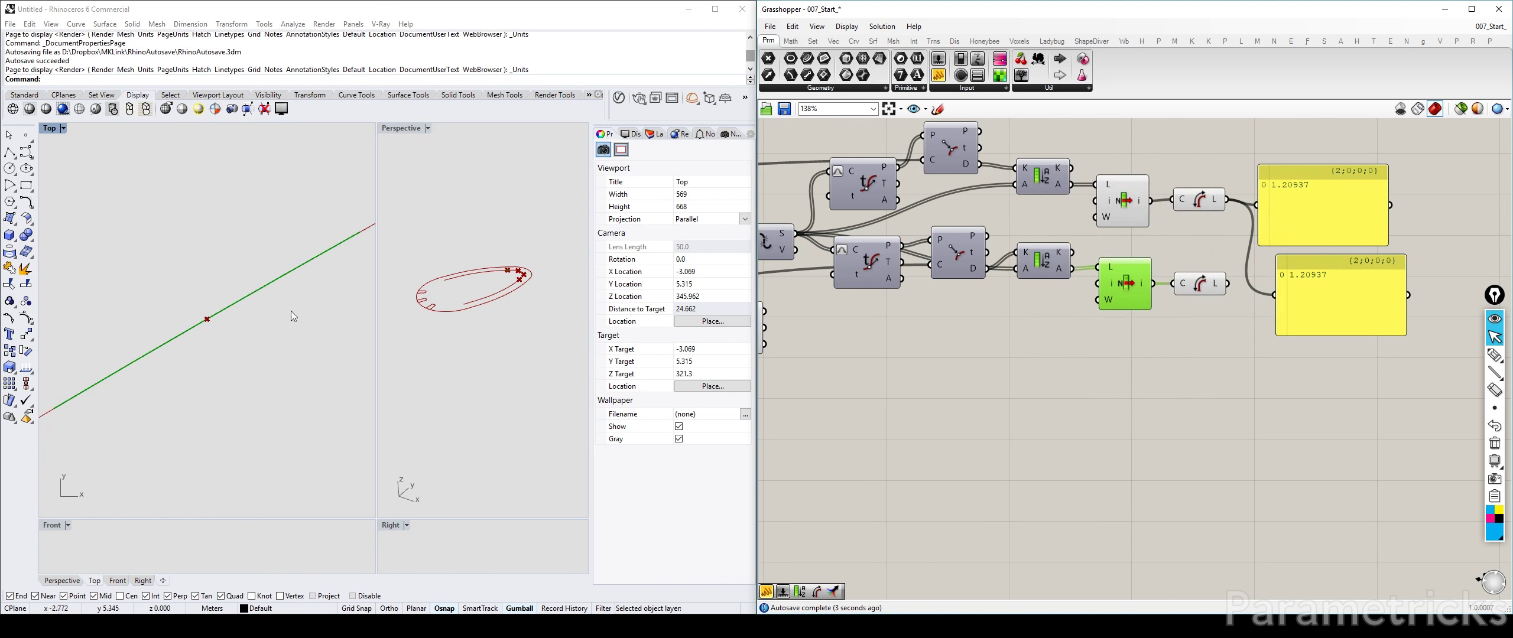
scroll(293, 316, down, 3)
scroll(1165, 265, up, 4)
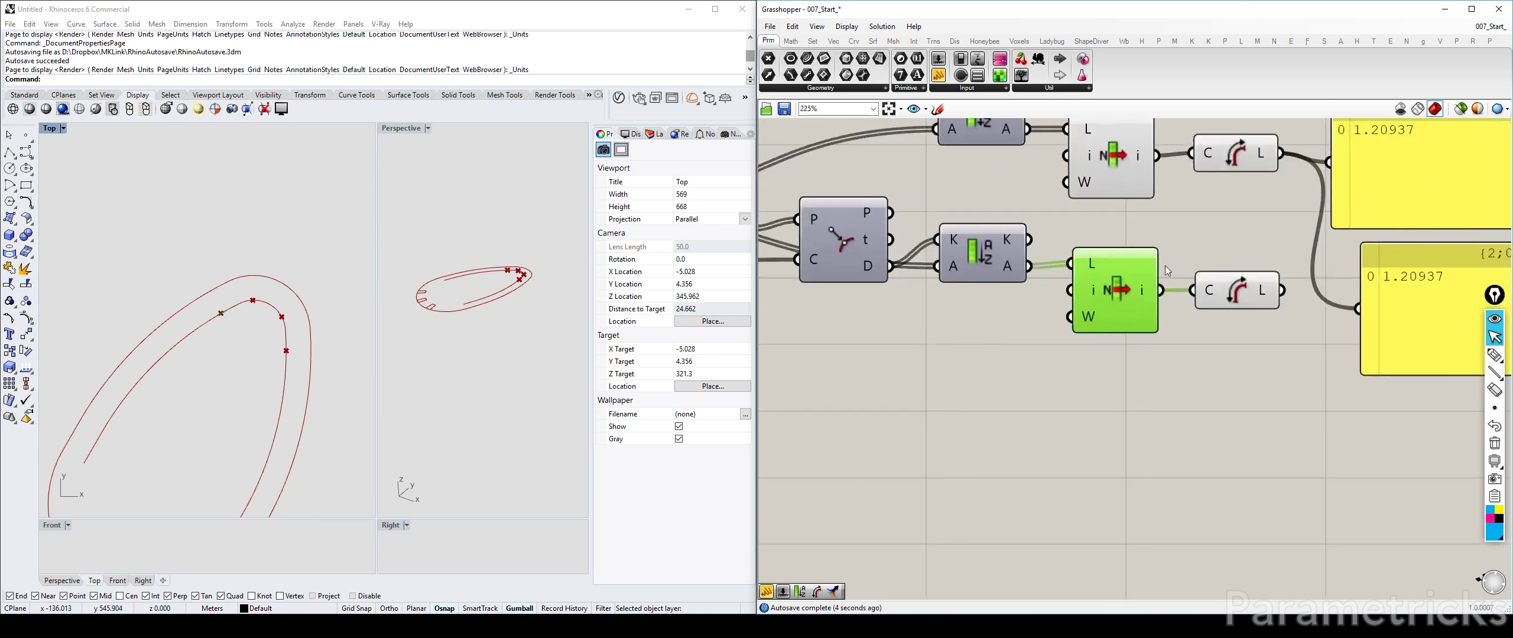
scroll(1414, 313, down, 3)
click(1271, 286)
Move the Divide Curve component down below the lower chain and inspect its division points on the inner curve
scroll(1272, 286, down, 3)
drag(1191, 328, 1150, 216)
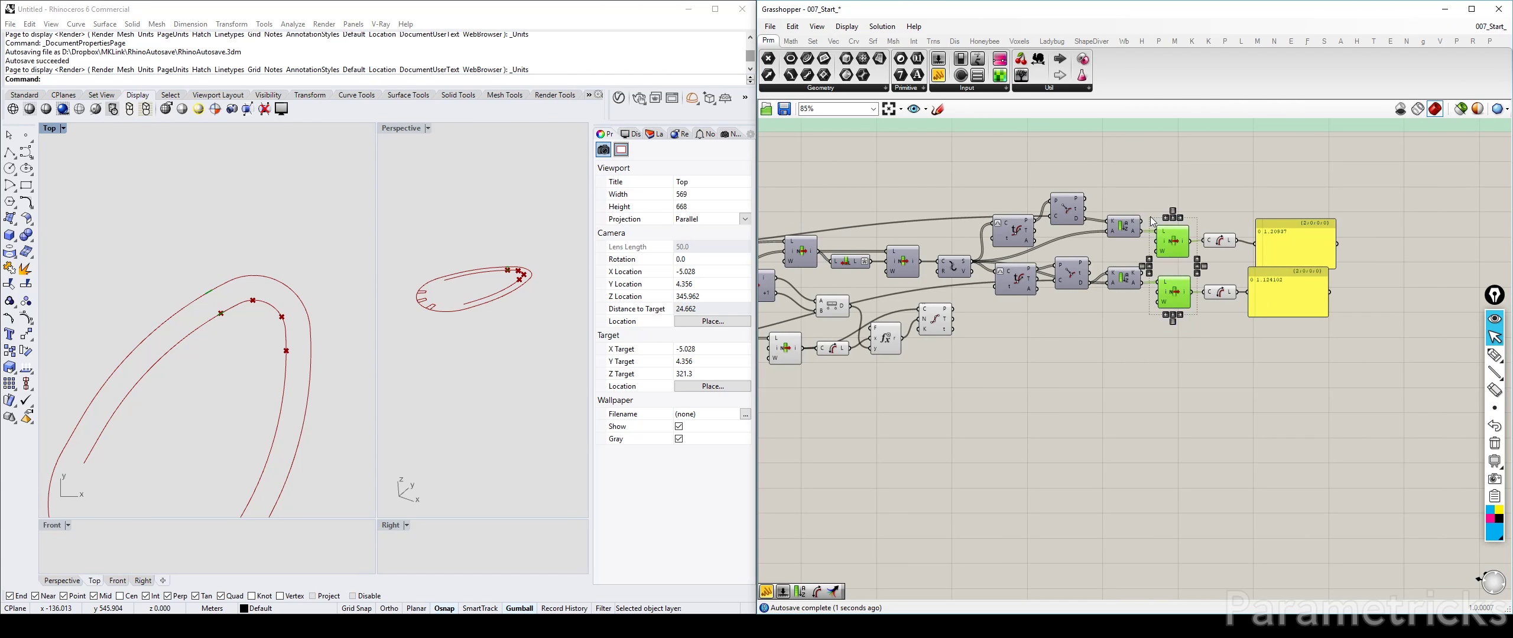
click(1150, 216)
right_drag(938, 357, 1102, 309)
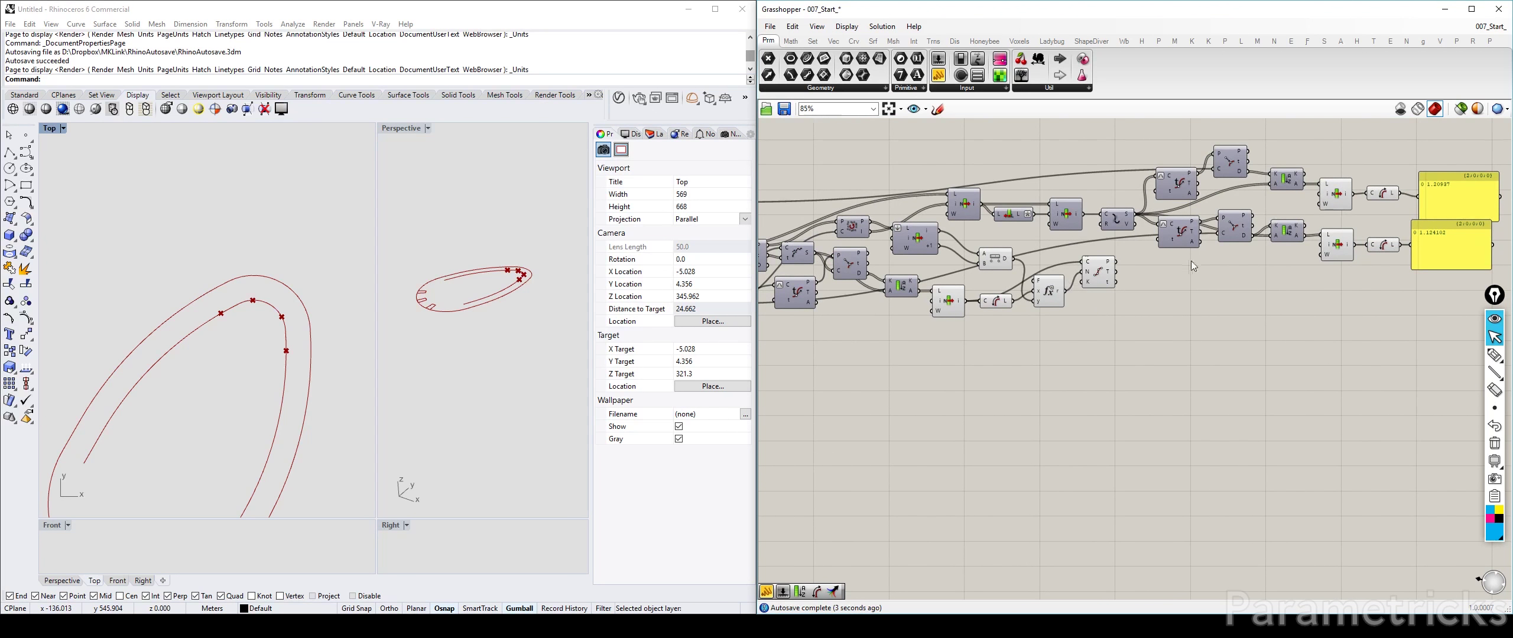
scroll(1191, 260, up, 3)
drag(1043, 278, 1046, 346)
right_drag(1394, 278, 1219, 300)
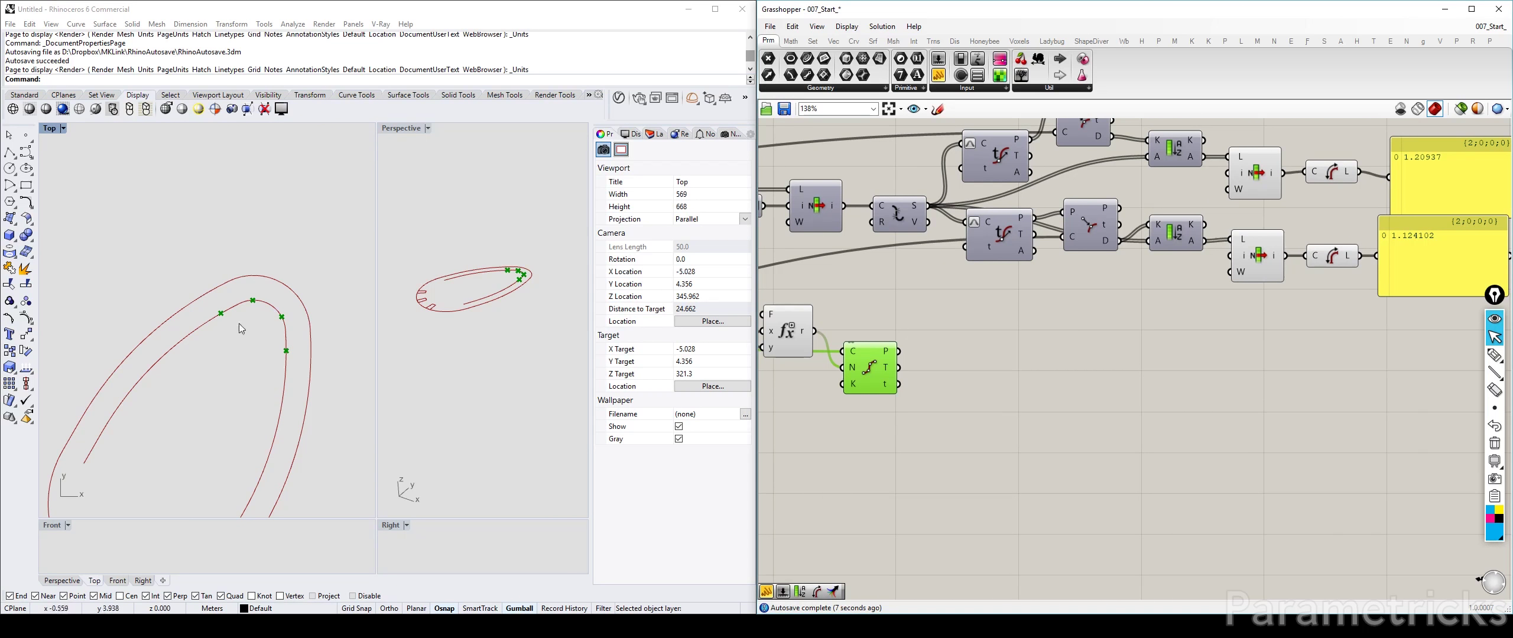
scroll(241, 328, up, 6)
right_drag(286, 316, 253, 334)
scroll(257, 334, down, 4)
scroll(892, 302, down, 3)
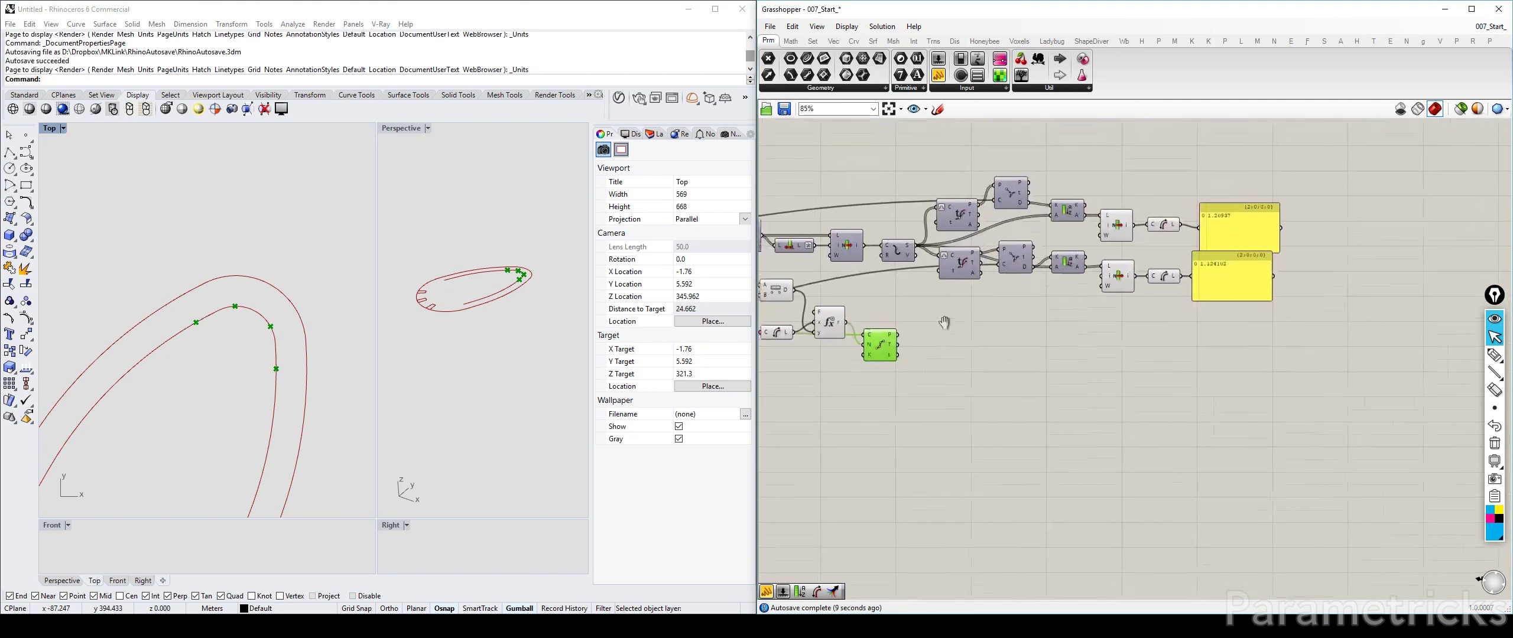
Compare the two edge-length panels, and examine the lower List Item and Divide Curve's division points on the inner curve
click(1227, 284)
scroll(1215, 225, up, 3)
right_drag(1218, 225, 1373, 234)
scroll(1373, 234, down, 3)
right_drag(1297, 287, 1132, 295)
scroll(1133, 296, up, 2)
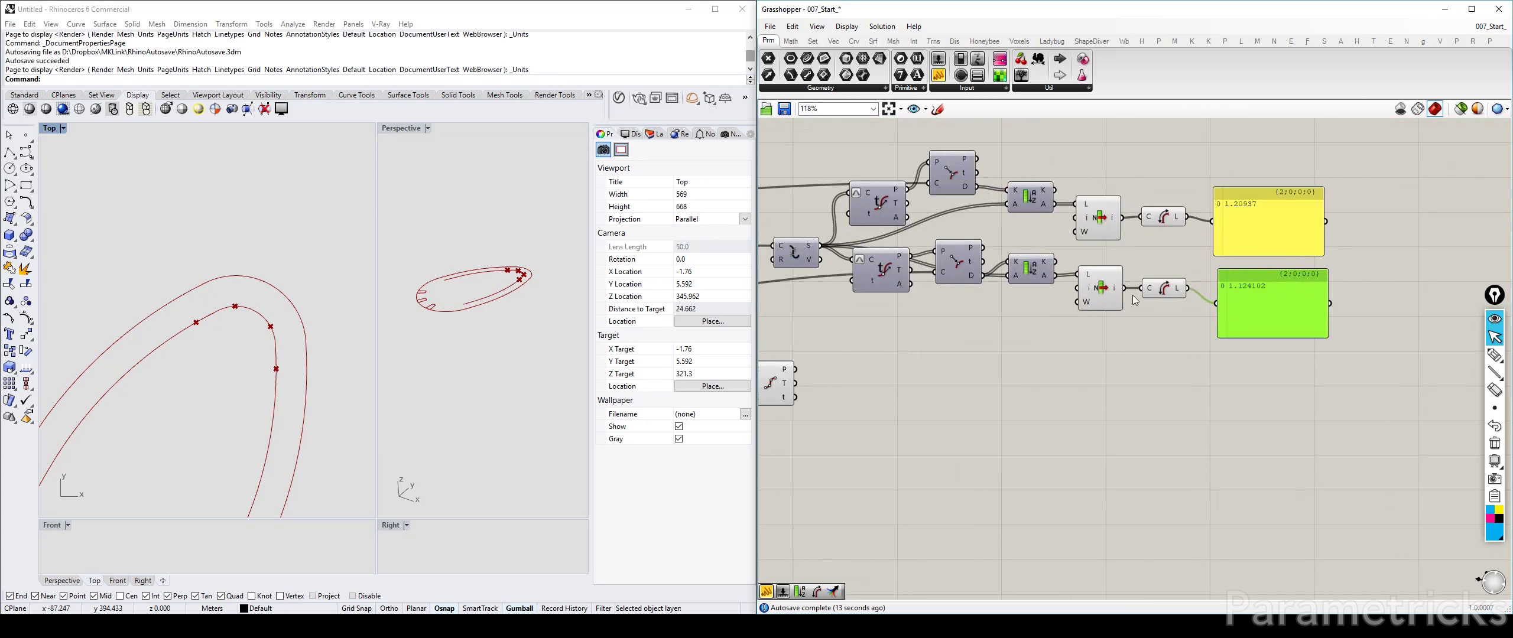
scroll(1235, 226, up, 2)
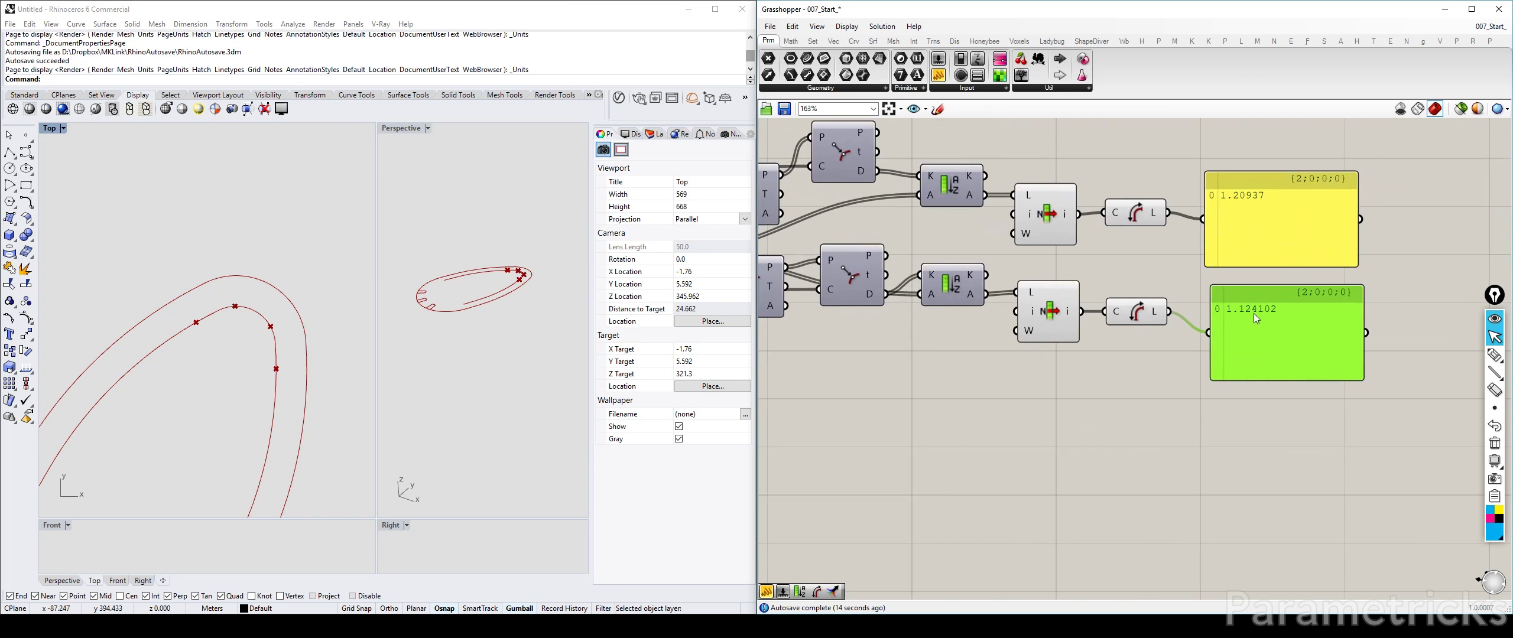
click(1037, 318)
scroll(1111, 288, down, 2)
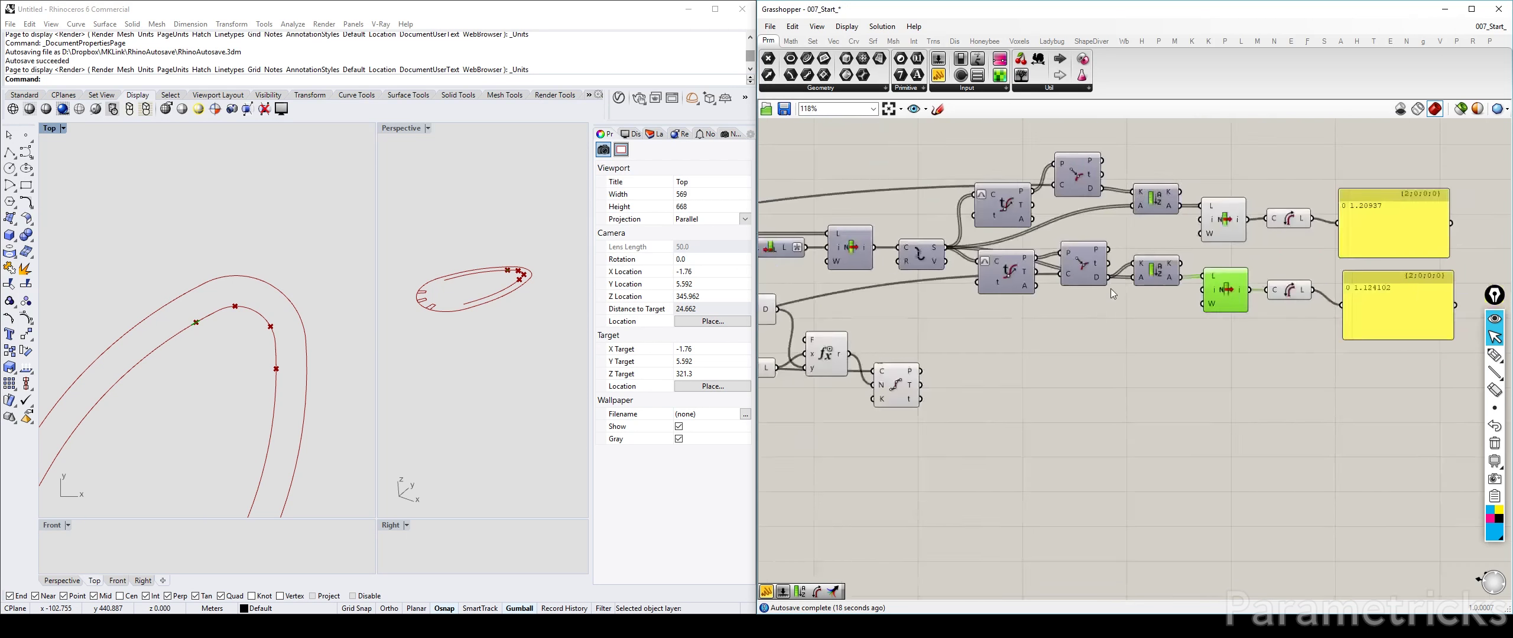
right_drag(866, 320, 1061, 303)
scroll(1062, 331, up, 2)
click(1097, 356)
right_drag(1182, 350, 1058, 339)
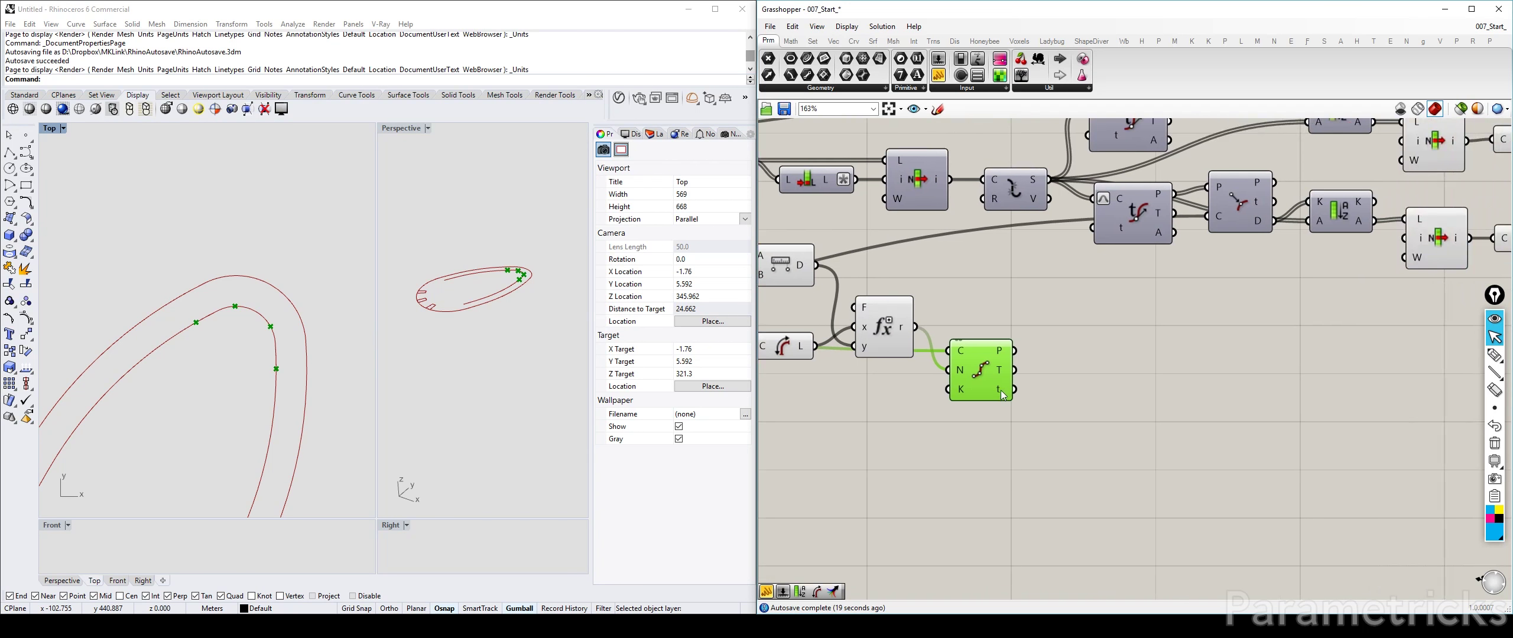
scroll(240, 335, up, 3)
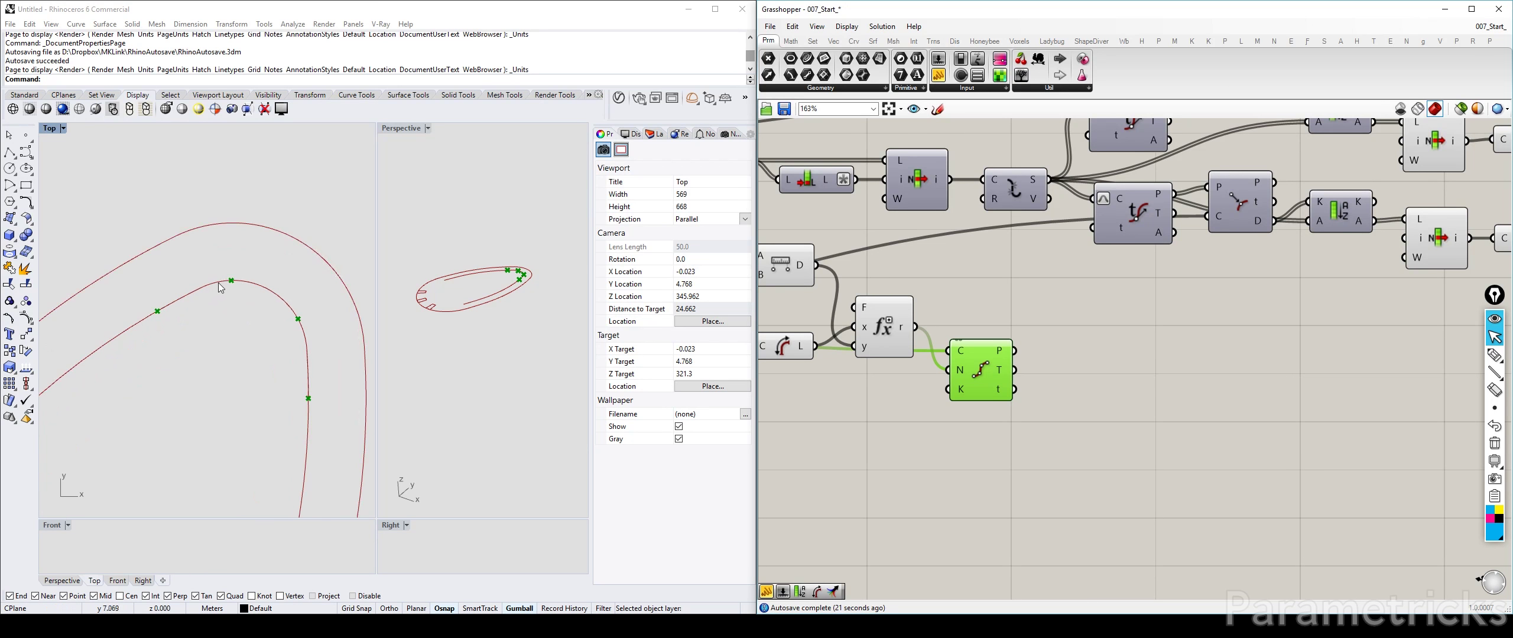
Add a Cull Index component fed by Divide Curve's t output and set its index to 0
double_click(1078, 391)
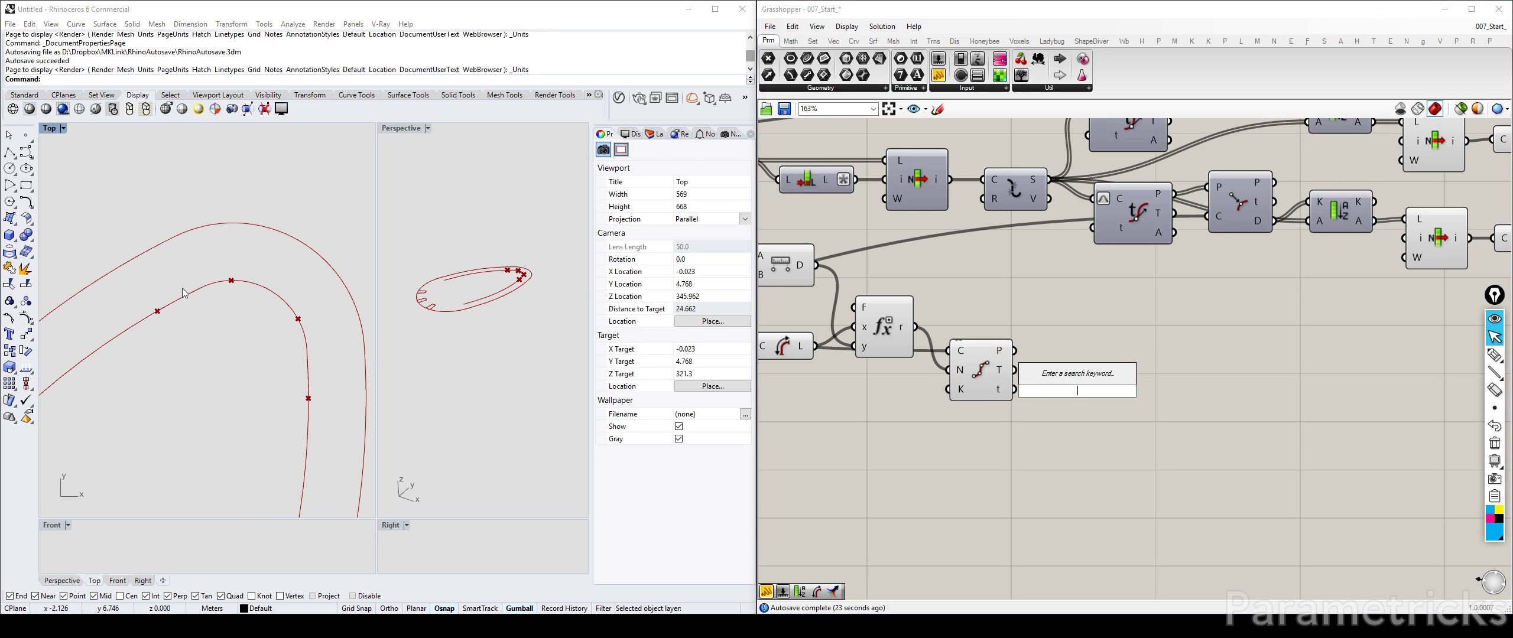
text(cull)
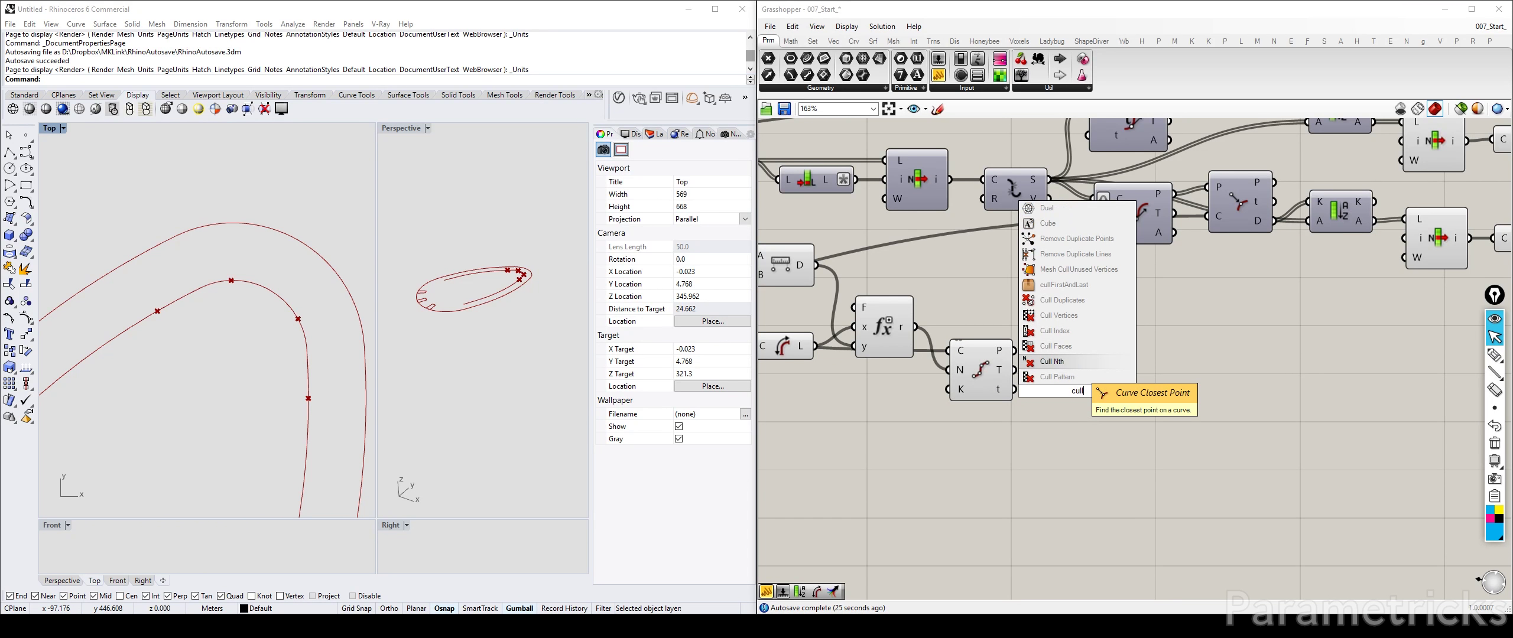
click(1055, 361)
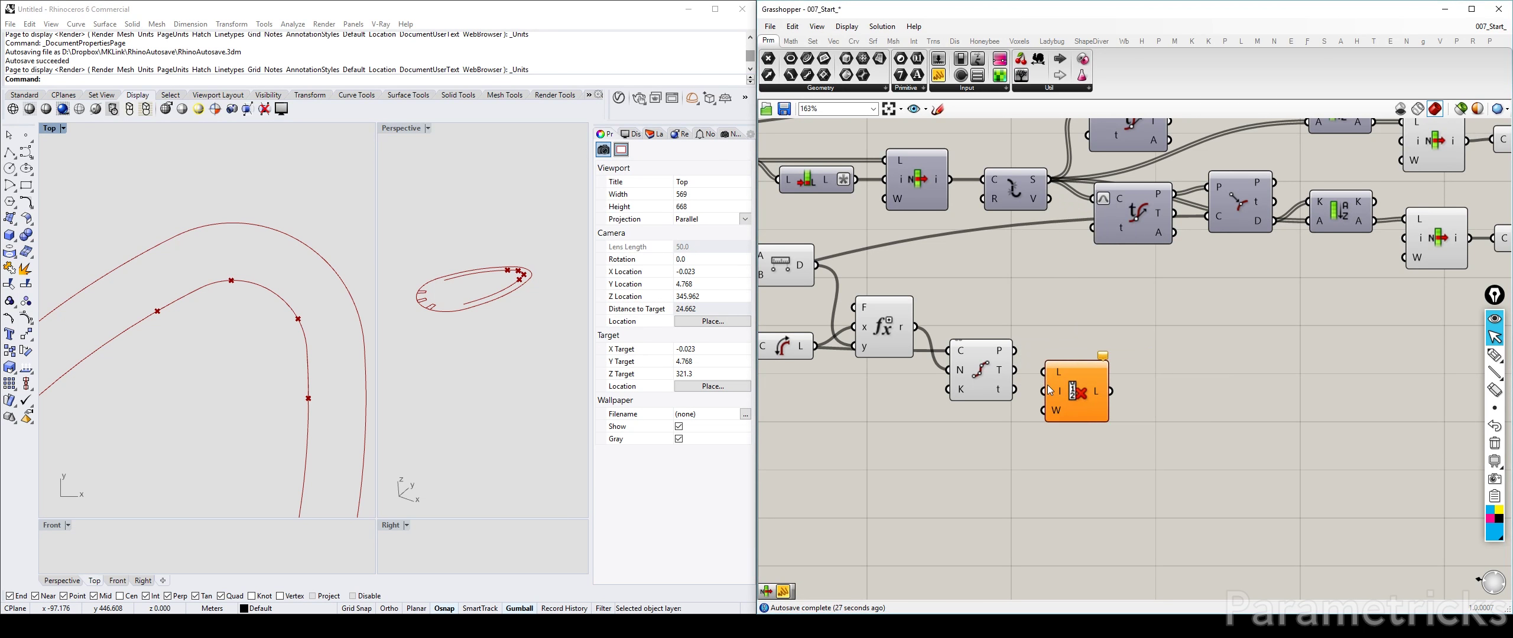
right_click(1056, 390)
mouse_move(1141, 521)
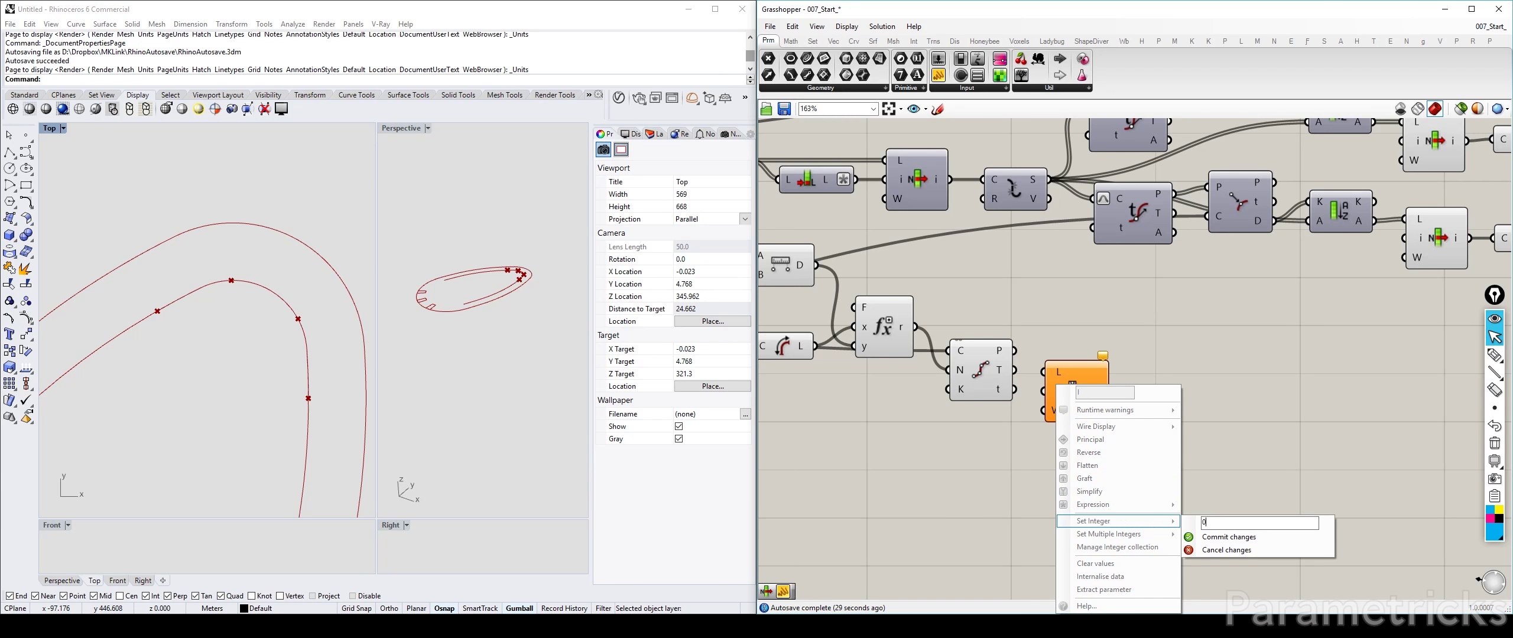
text(0)
click(1228, 537)
Reposition the Cull Index beside Divide Curve and apply Reverse to both its L input and L output
scroll(1080, 381, up, 2)
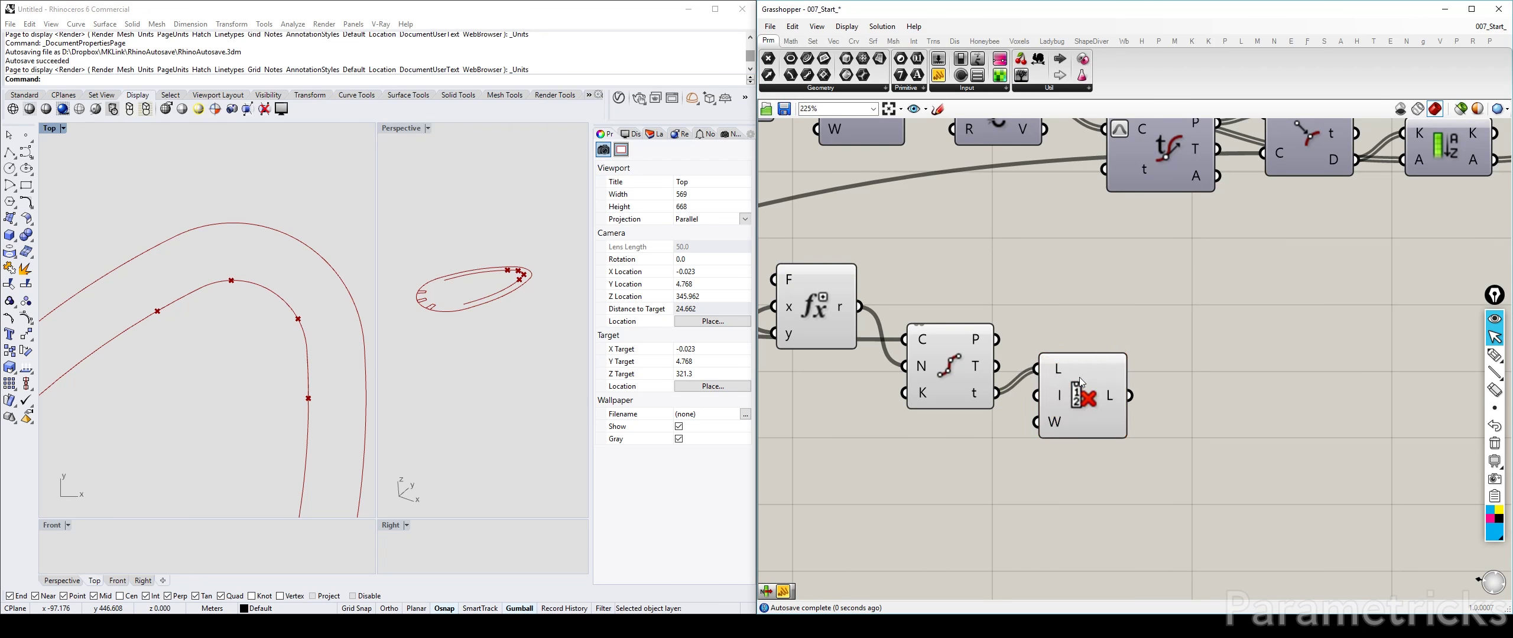
drag(1080, 381, 1063, 411)
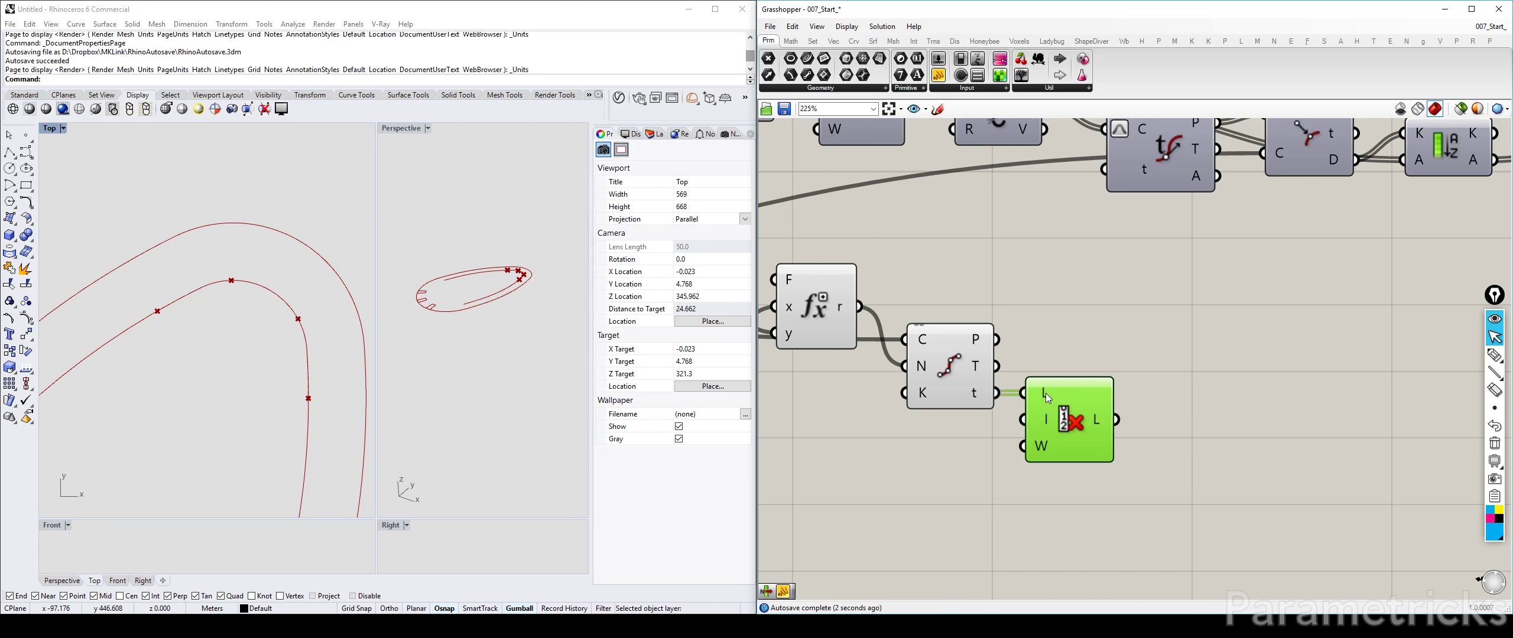
right_click(1044, 392)
click(1111, 479)
right_click(1097, 420)
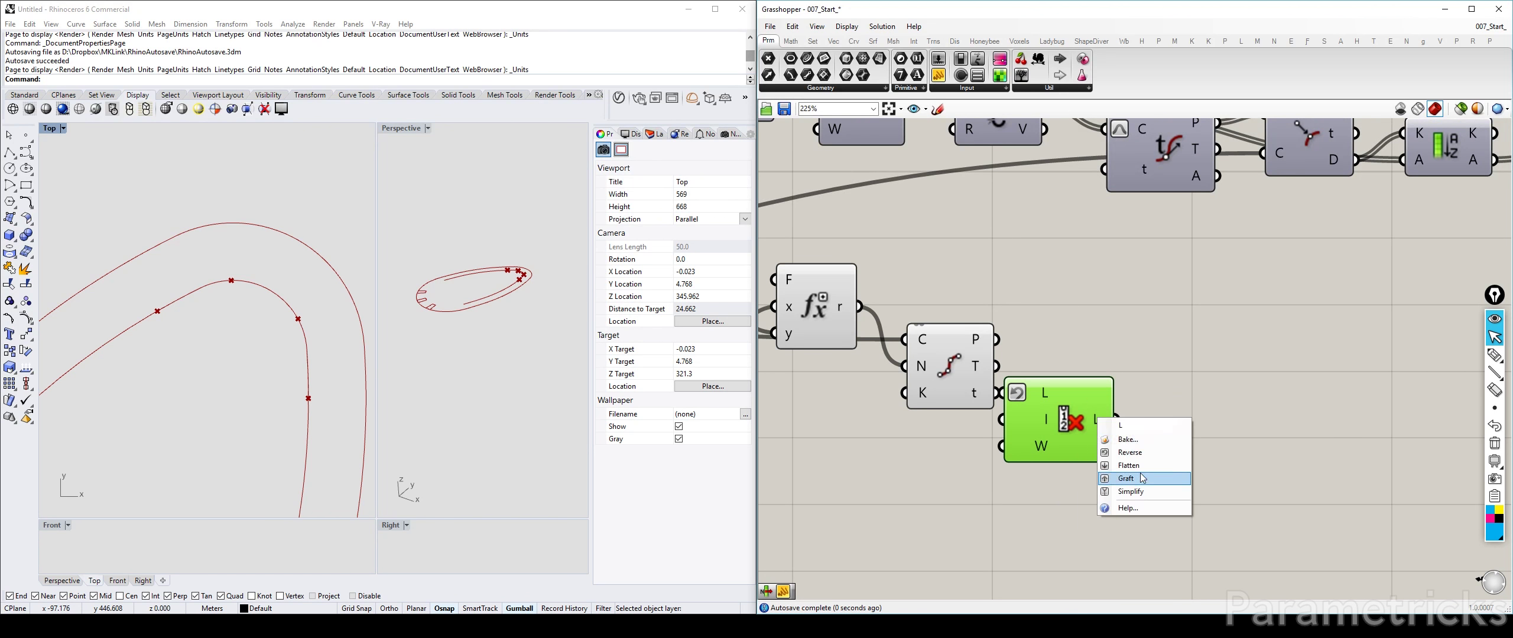
click(1135, 454)
Duplicate the Cull Index, feed it from the first one's output, and remove Reverse from the copy's input and output
drag(1053, 417, 1261, 436)
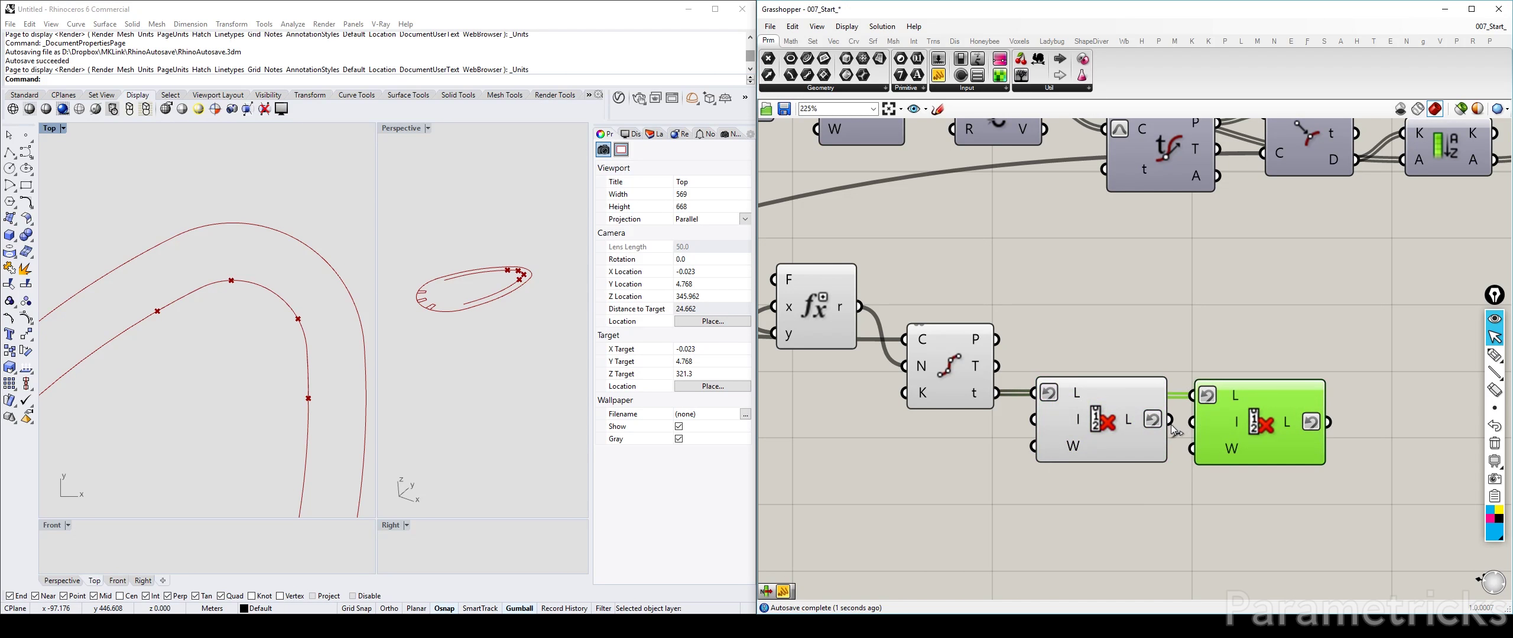
right_click(1231, 391)
click(1265, 423)
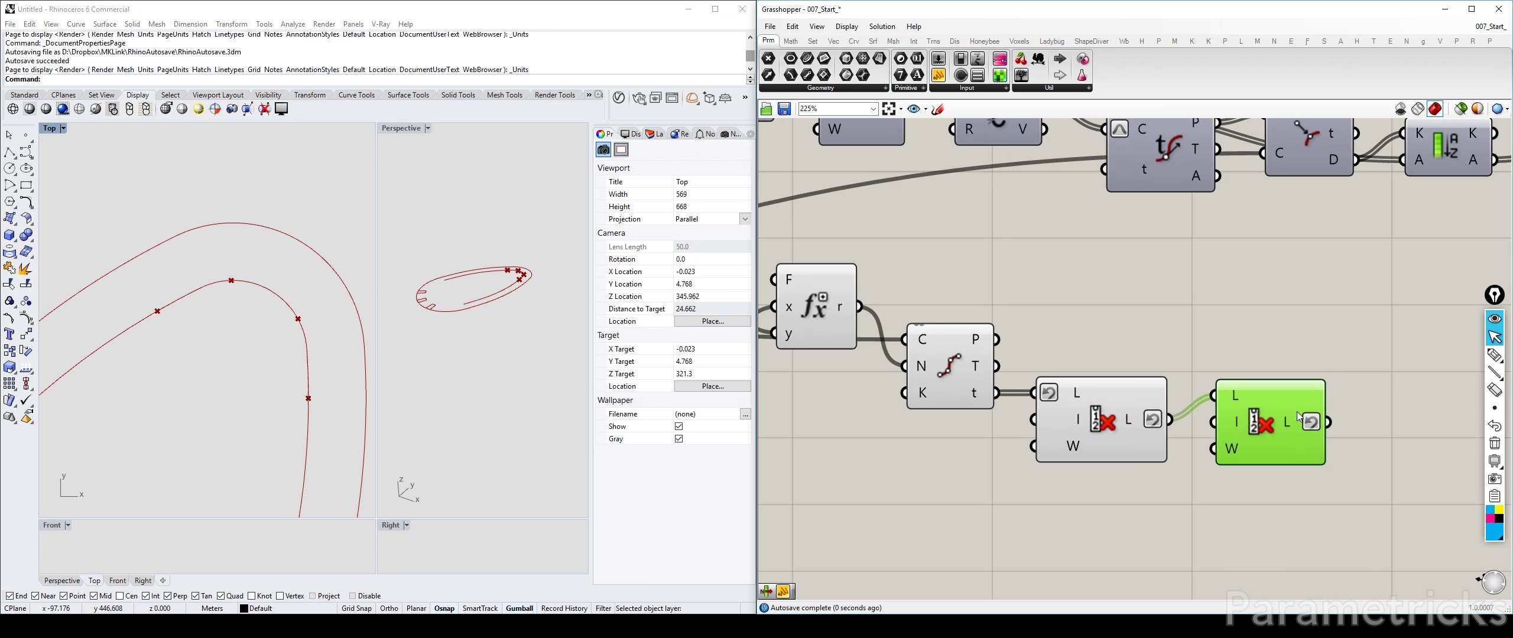
right_click(1299, 423)
click(1132, 421)
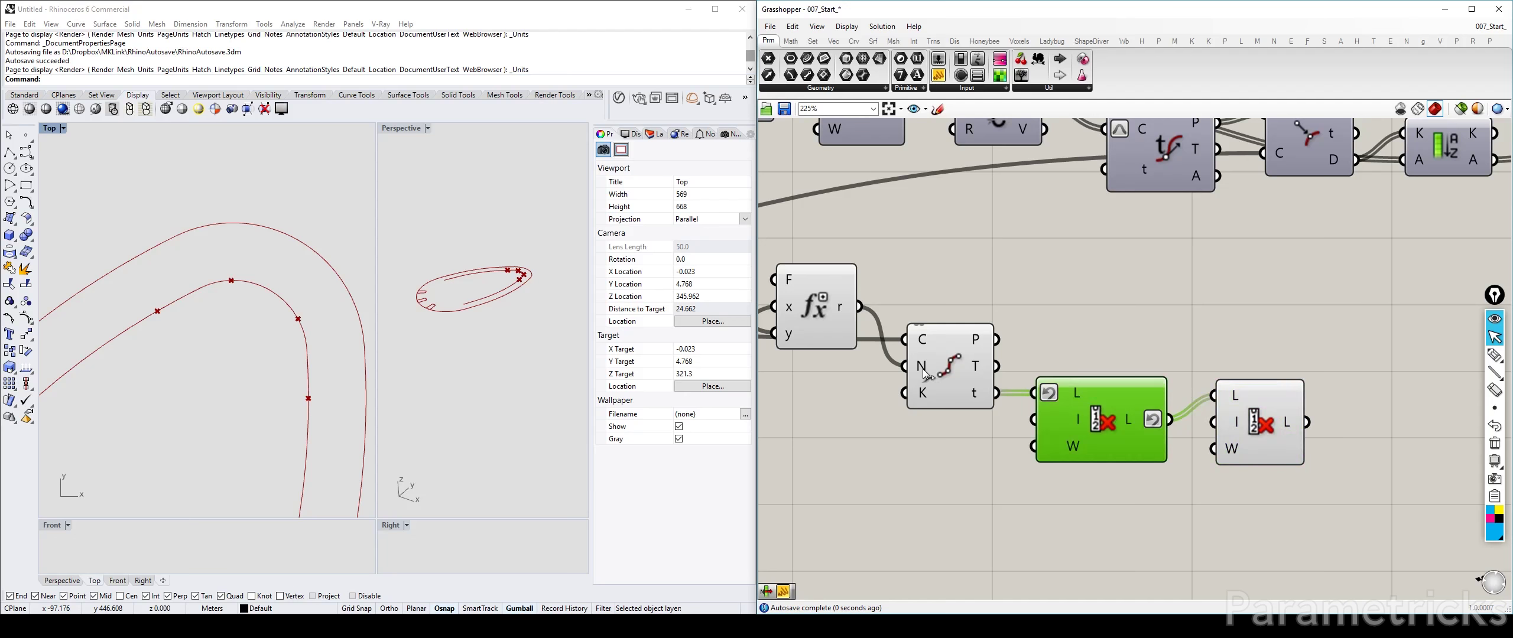
Temporarily feed Divide Curve's P output into the first Cull Index to preview the culled points, and restore the t connection
click(948, 375)
click(1249, 414)
drag(998, 339, 1034, 392)
drag(1255, 416, 1247, 419)
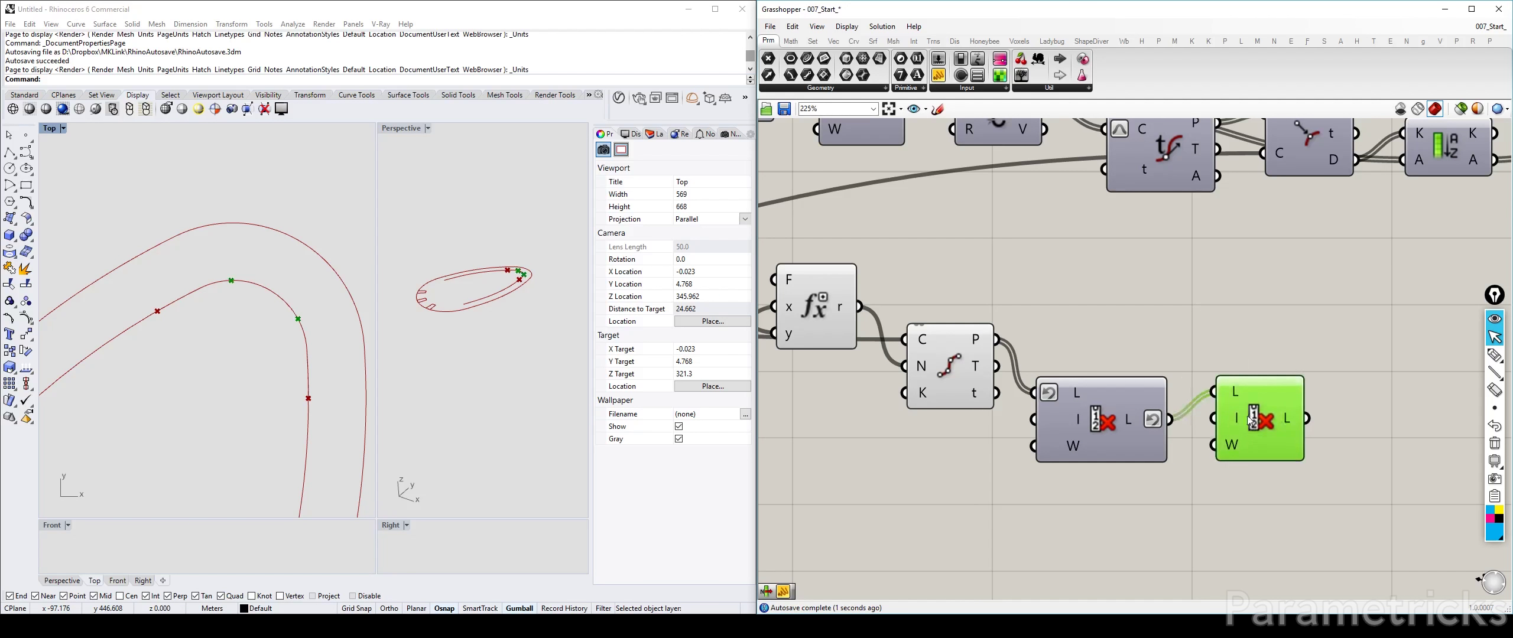
click(958, 367)
scroll(1073, 371, down, 3)
drag(1023, 378, 1047, 377)
right_drag(1178, 325, 1057, 344)
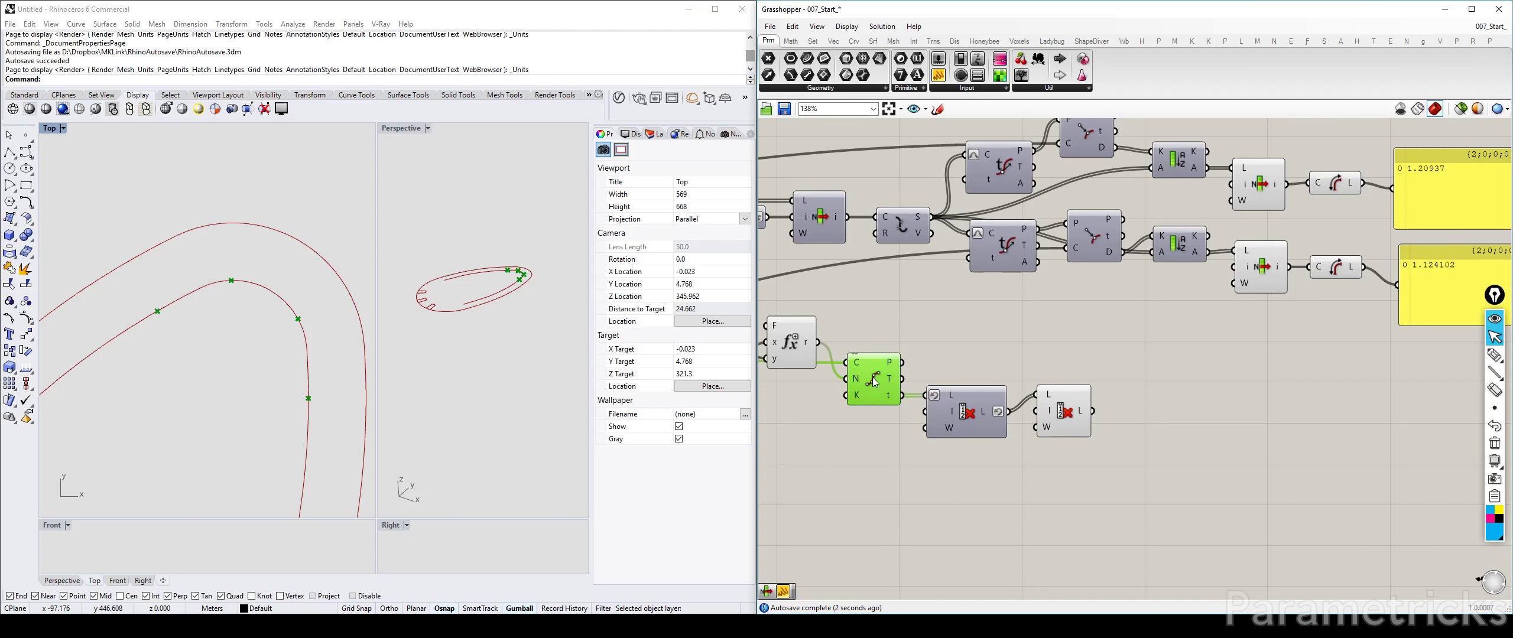
Add an Evaluate component below the length panels, wiring the lower Length output to x and the second Cull Index output to y
click(1031, 344)
drag(1068, 415, 1056, 424)
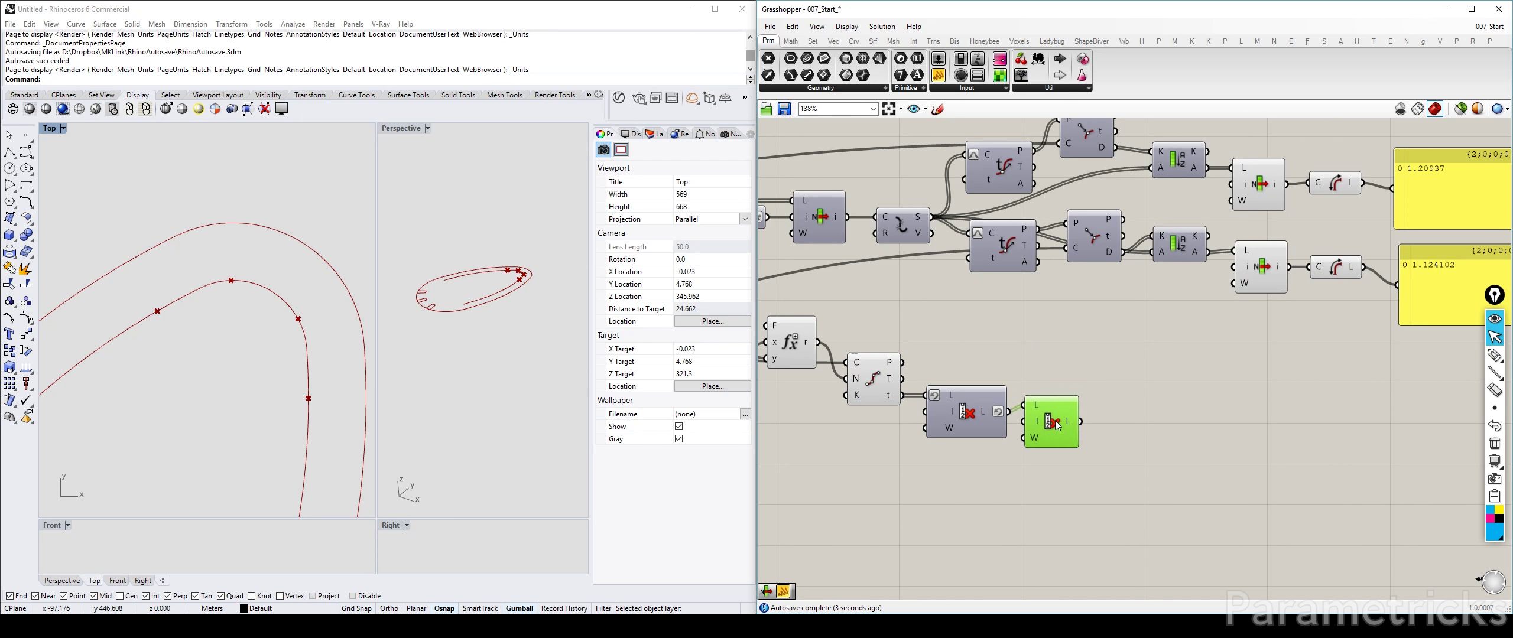
click(1075, 351)
scroll(1058, 354, down, 3)
scroll(1082, 381, up, 3)
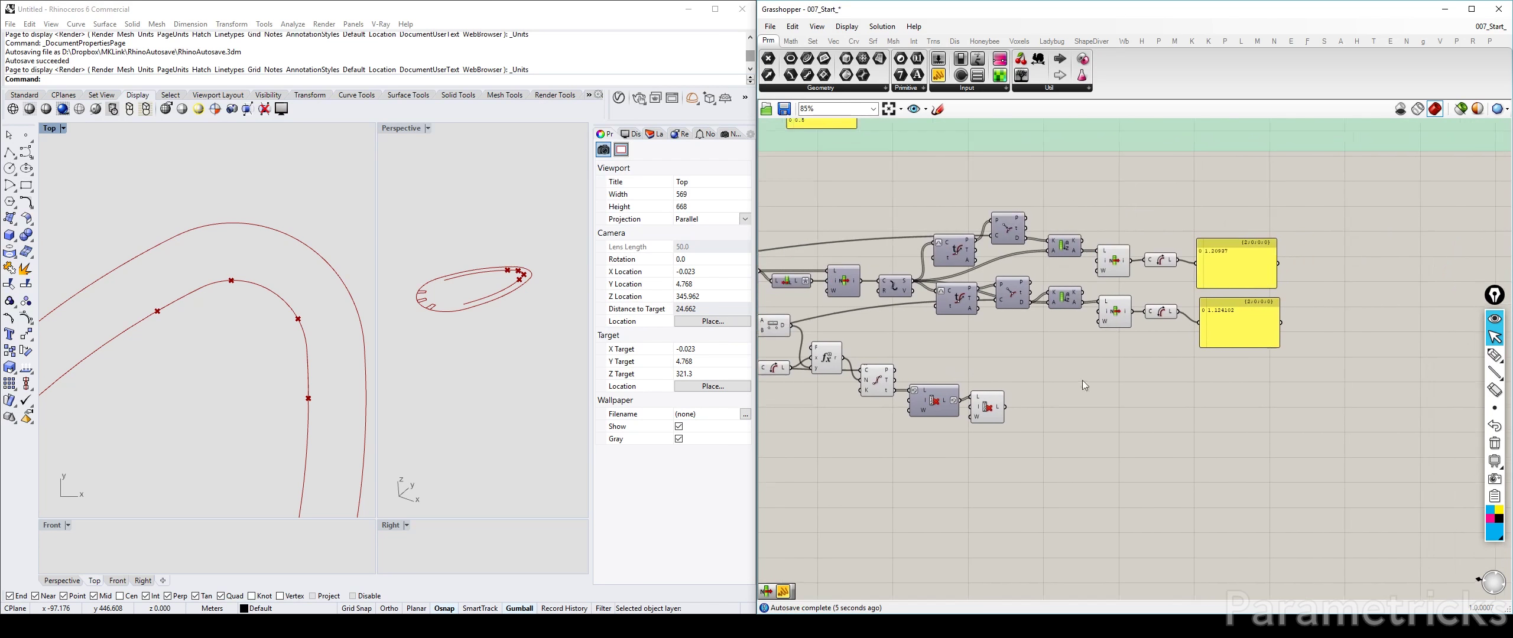
double_click(1049, 385)
text(eval)
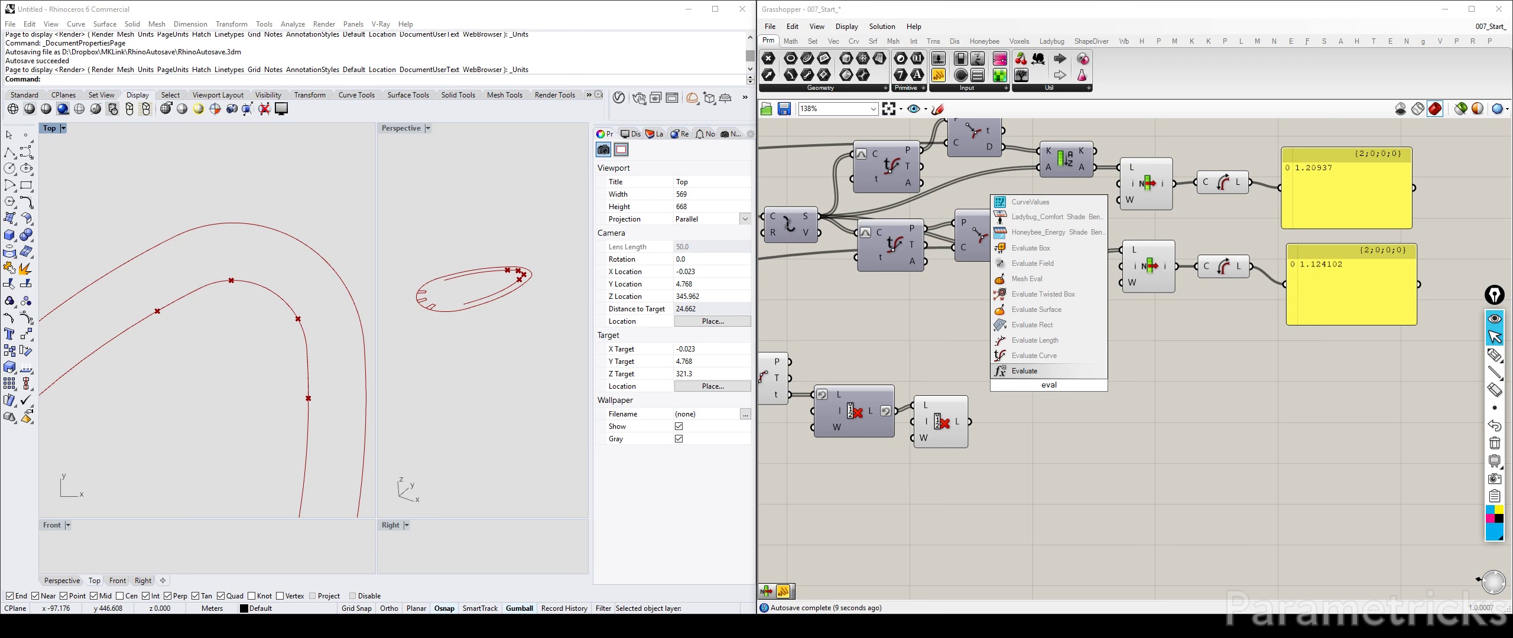
key(Return)
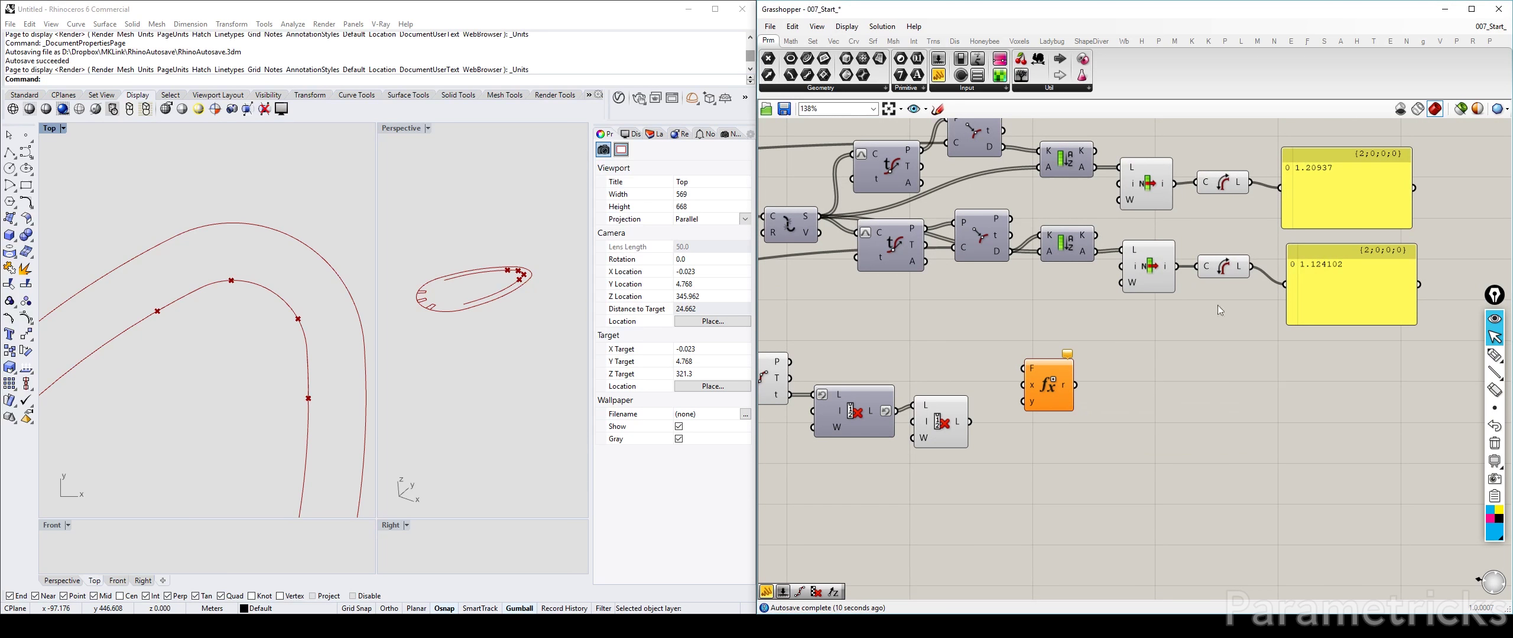
drag(1253, 271, 1312, 395)
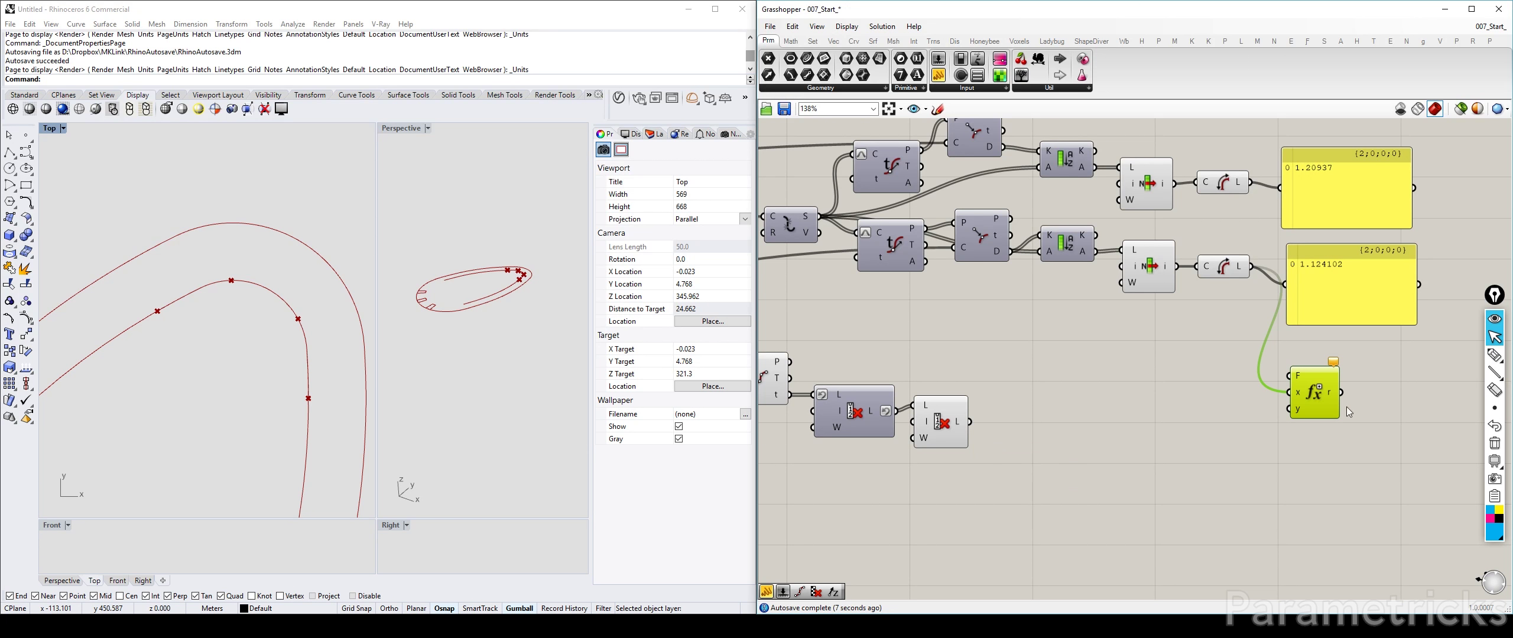
drag(967, 422, 1288, 421)
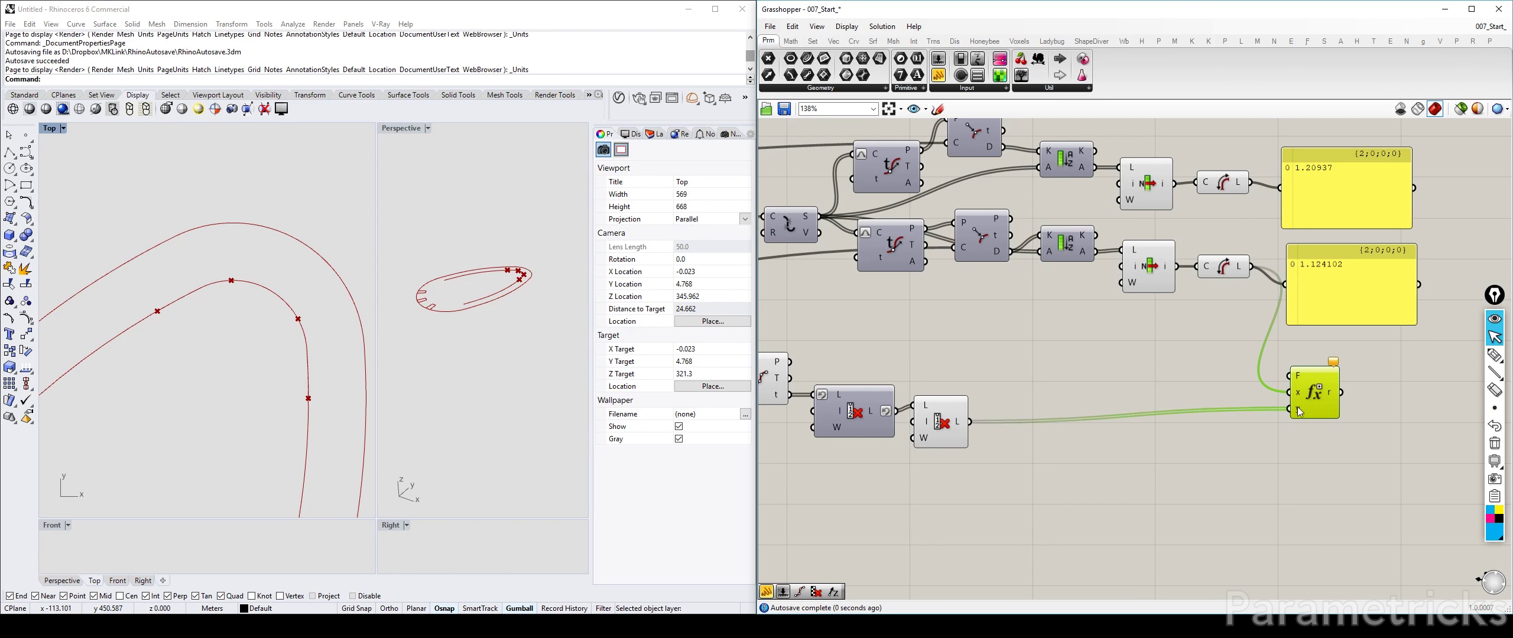
Look through the component groups for Block 1, Block 2, the setting out outline, and the main columns and secondary setting out
scroll(1157, 237, down, 5)
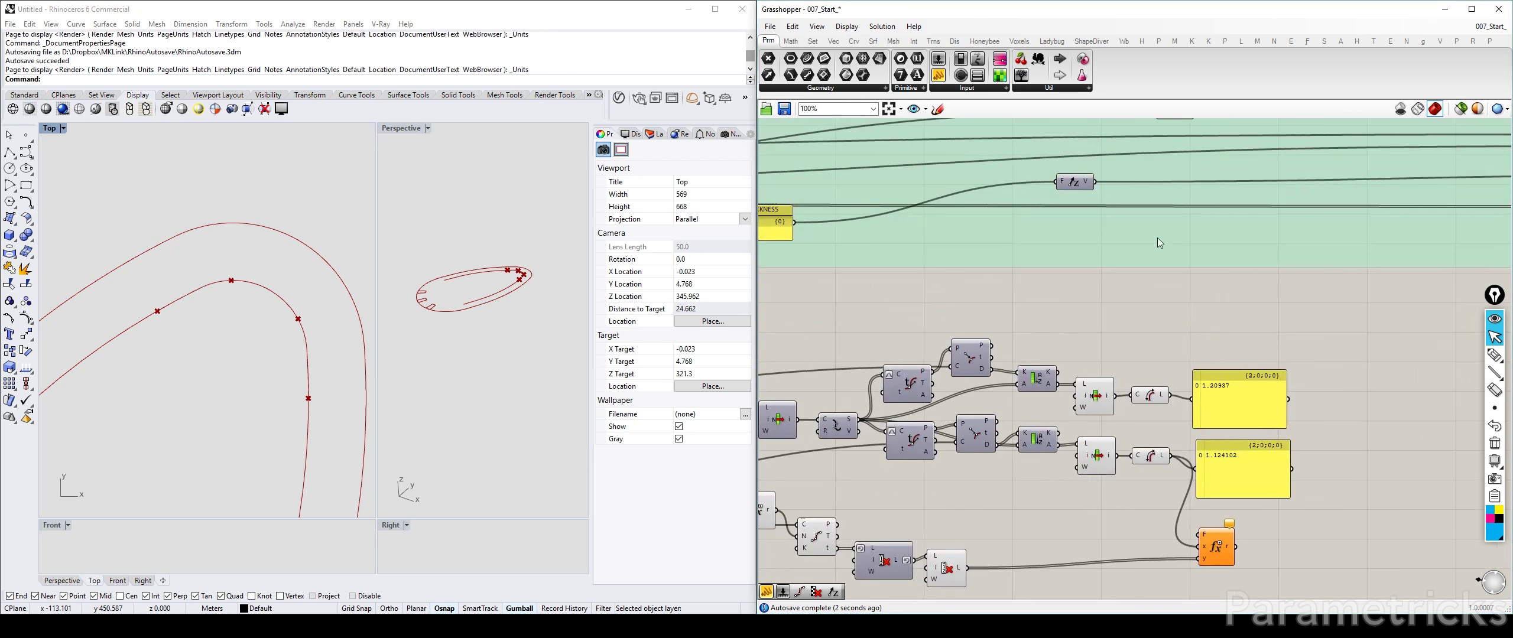
scroll(1103, 281, up, 3)
scroll(1103, 282, down, 3)
right_drag(1103, 282, 1306, 469)
right_drag(957, 372, 1067, 451)
scroll(1099, 346, up, 3)
scroll(1111, 354, down, 3)
scroll(1157, 300, up, 6)
scroll(1161, 292, down, 4)
right_drag(1076, 298, 1333, 335)
scroll(1248, 211, up, 3)
scroll(1247, 208, down, 4)
scroll(1150, 286, up, 2)
scroll(1150, 286, down, 3)
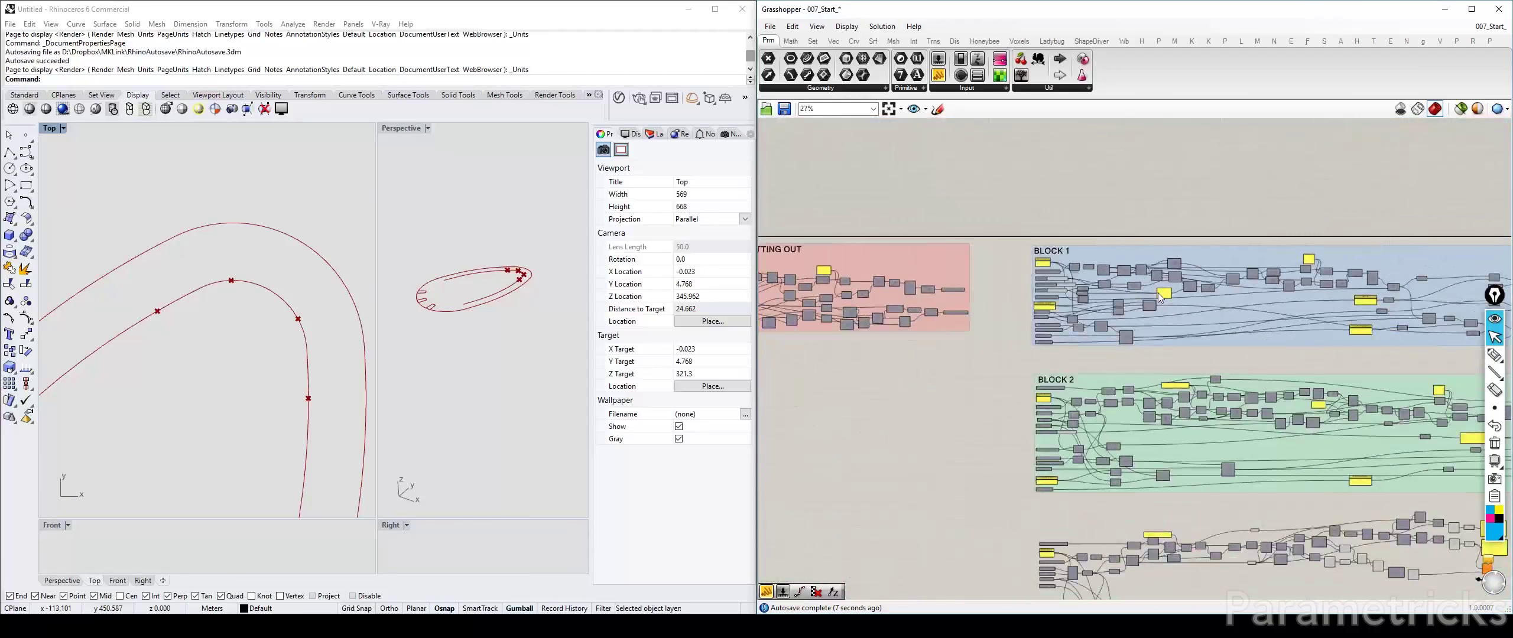
scroll(1179, 294, up, 2)
scroll(1178, 290, up, 3)
scroll(1180, 290, down, 8)
right_drag(893, 271, 1144, 259)
scroll(1144, 258, up, 7)
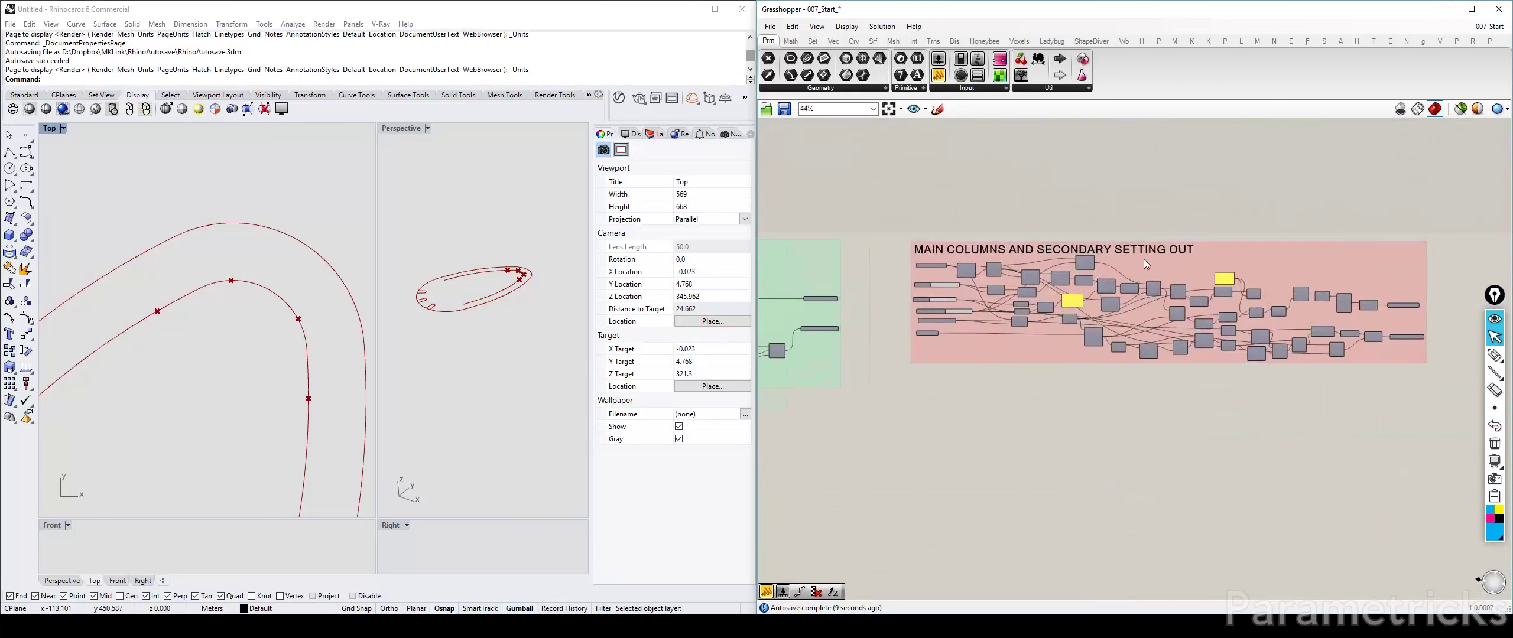
scroll(1152, 261, down, 3)
scroll(1125, 293, up, 4)
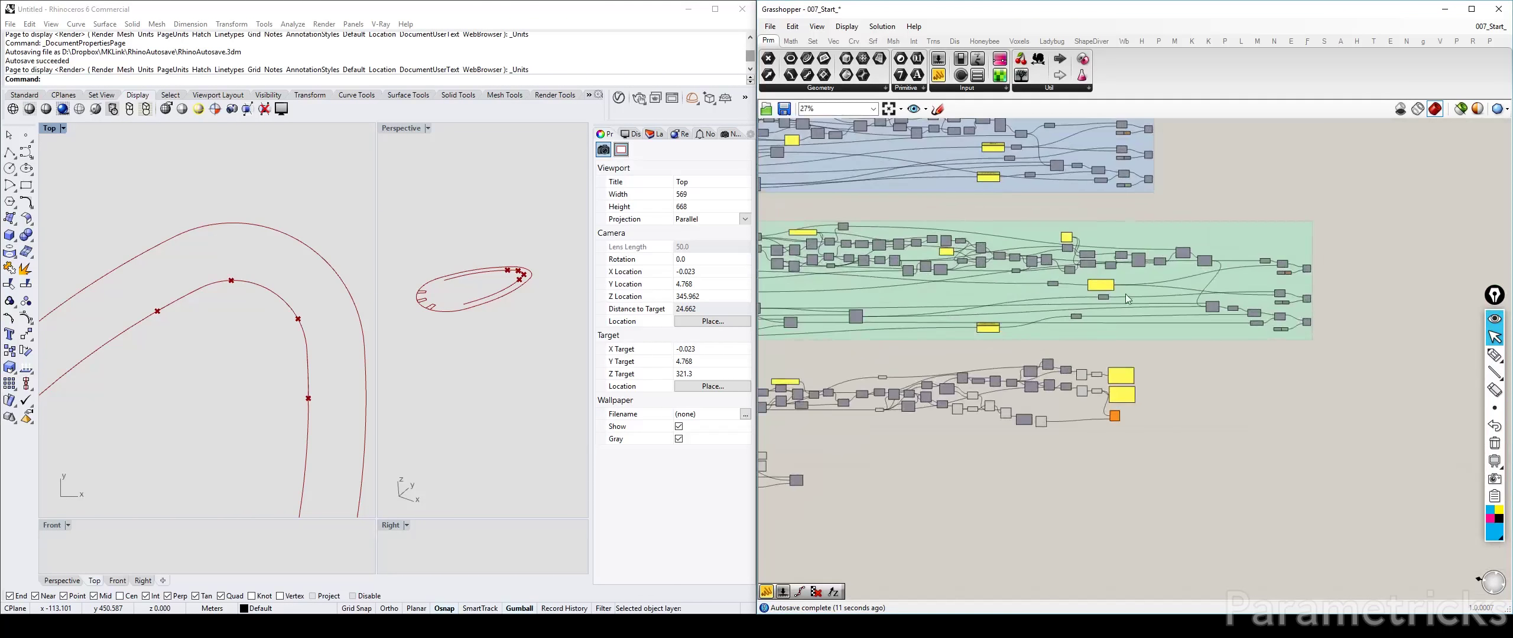
scroll(1125, 289, down, 8)
scroll(1034, 207, up, 6)
scroll(1099, 266, down, 6)
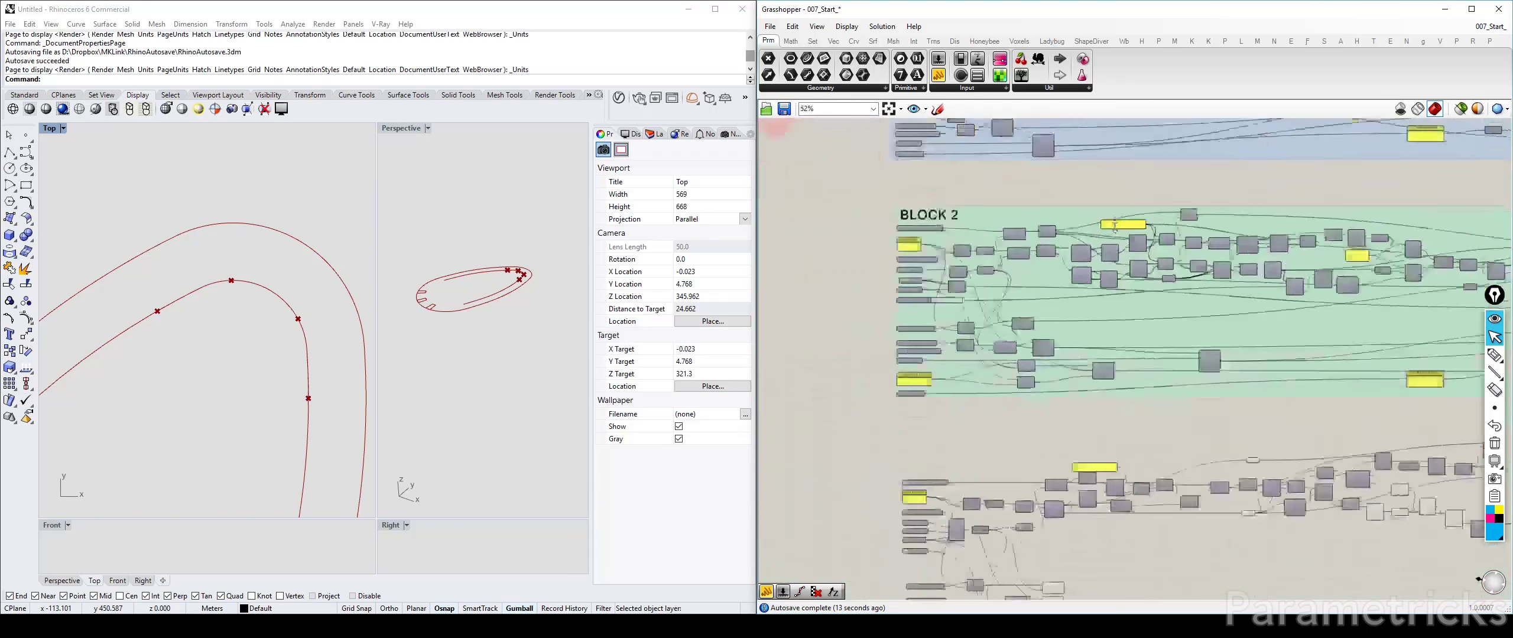
scroll(1173, 248, up, 6)
scroll(1173, 249, down, 8)
right_drag(949, 274, 1453, 294)
right_drag(958, 235, 1203, 309)
scroll(1137, 289, up, 5)
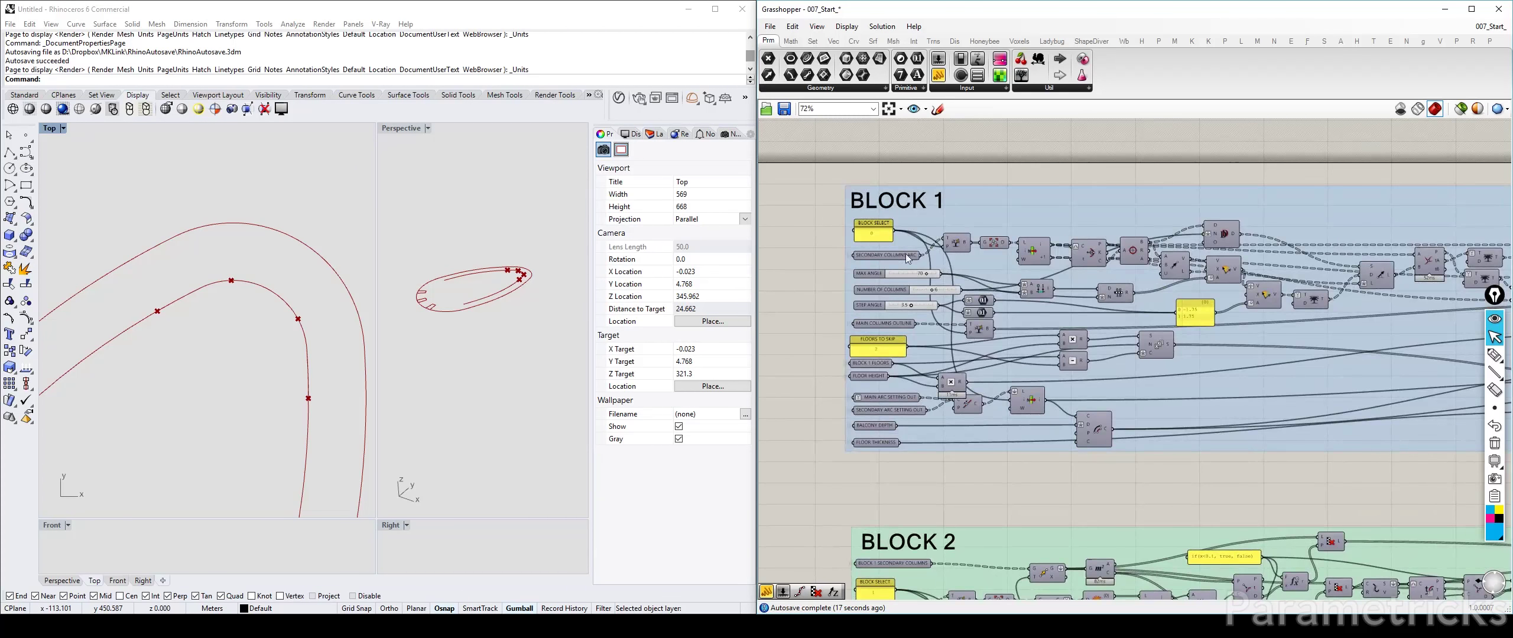
scroll(966, 277, down, 5)
scroll(1099, 271, up, 5)
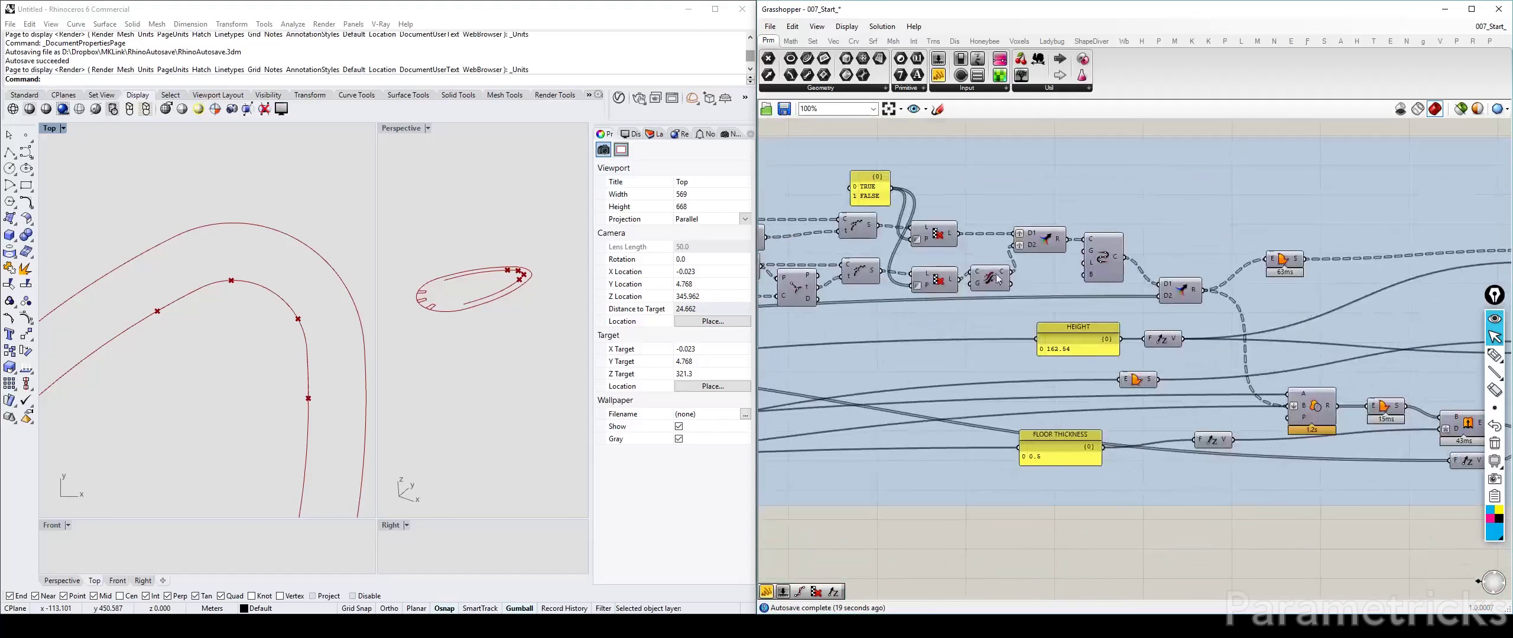
scroll(1116, 361, down, 5)
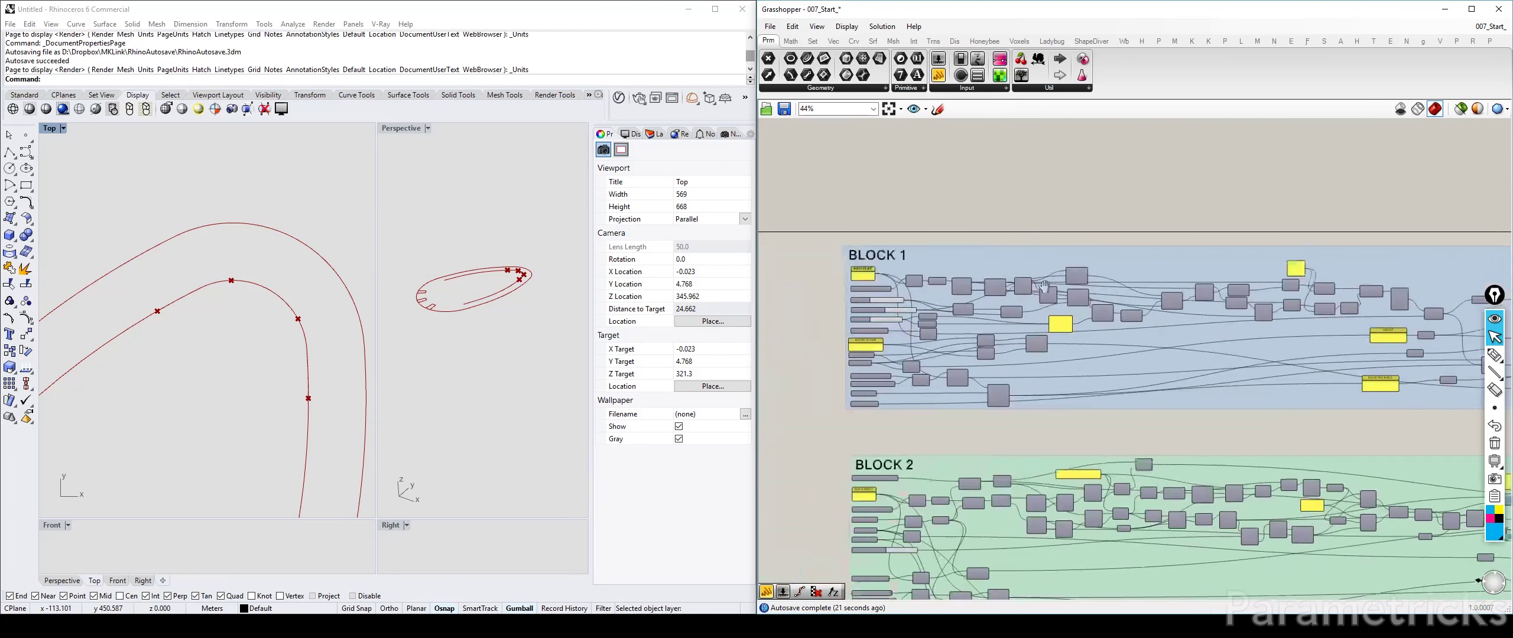
scroll(1179, 255, up, 5)
right_drag(903, 311, 1196, 294)
scroll(1202, 292, down, 5)
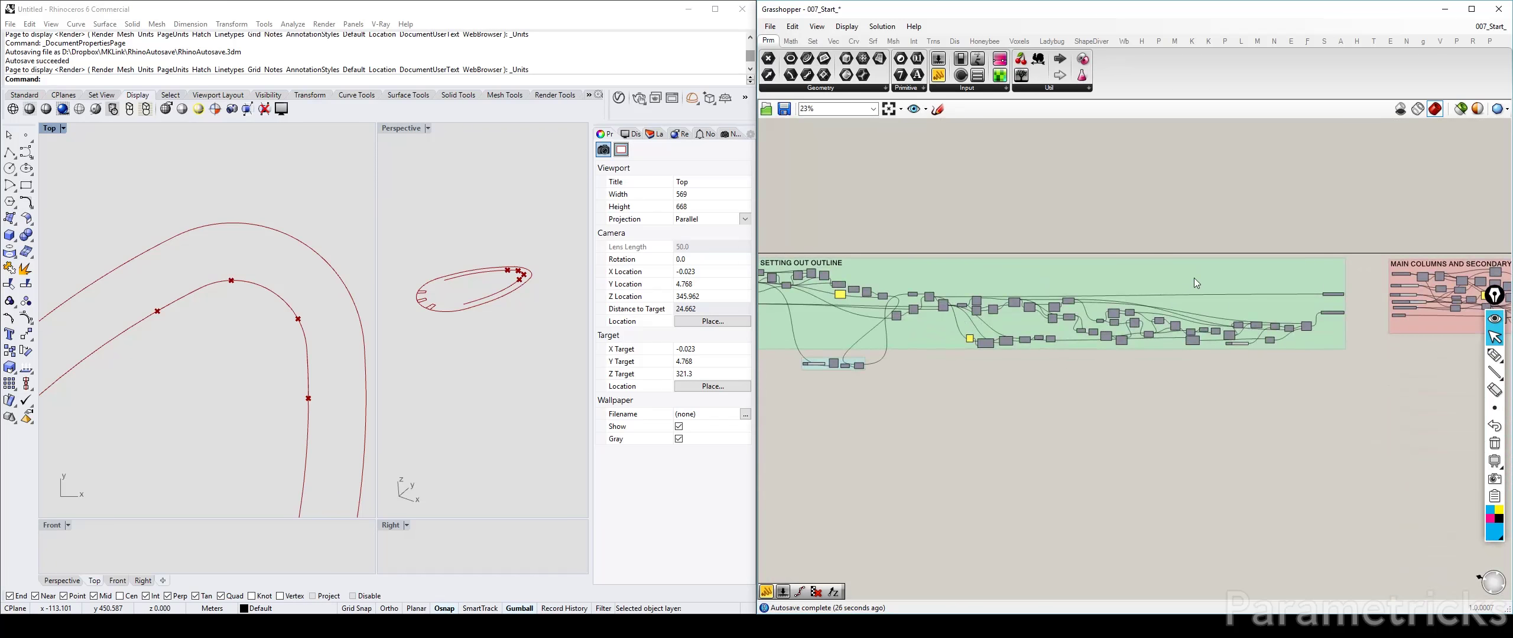
scroll(1245, 336, up, 8)
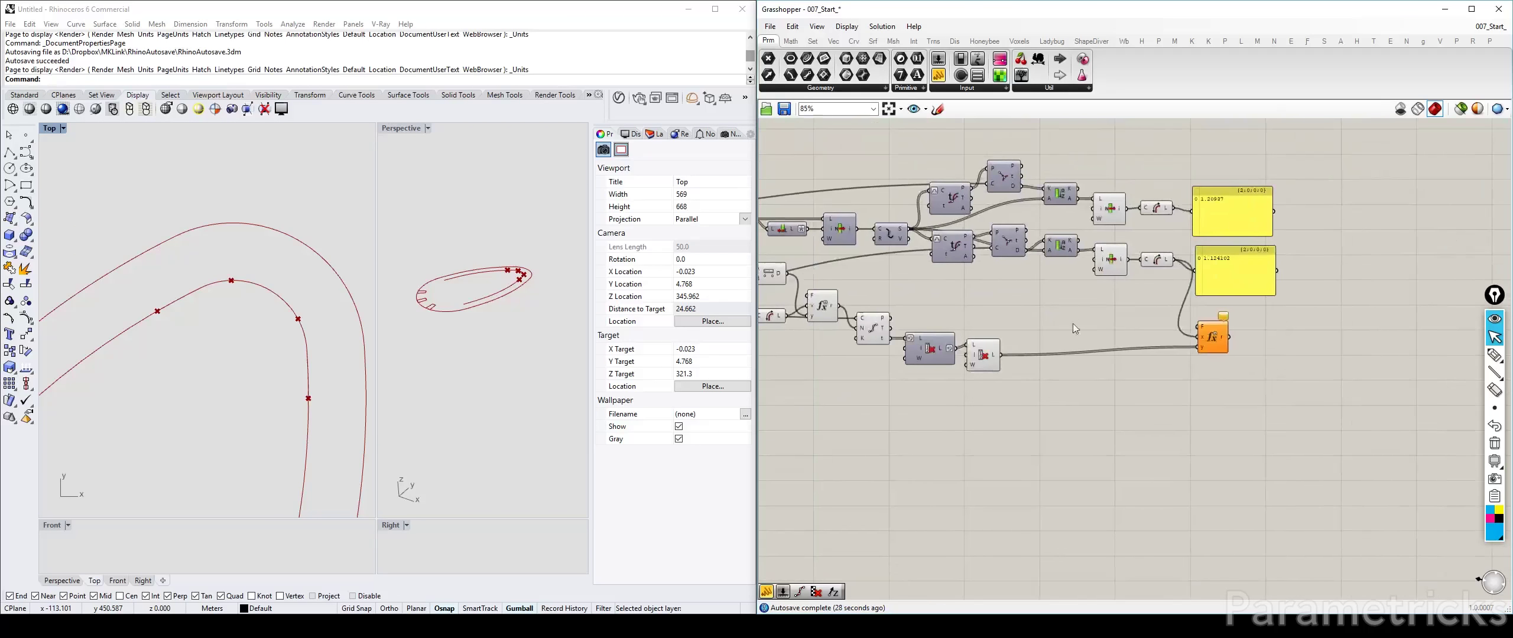
Add a panel between the second Cull Index and the Evaluate component and open its content for editing
double_click(1047, 326)
text(//)
key(Return)
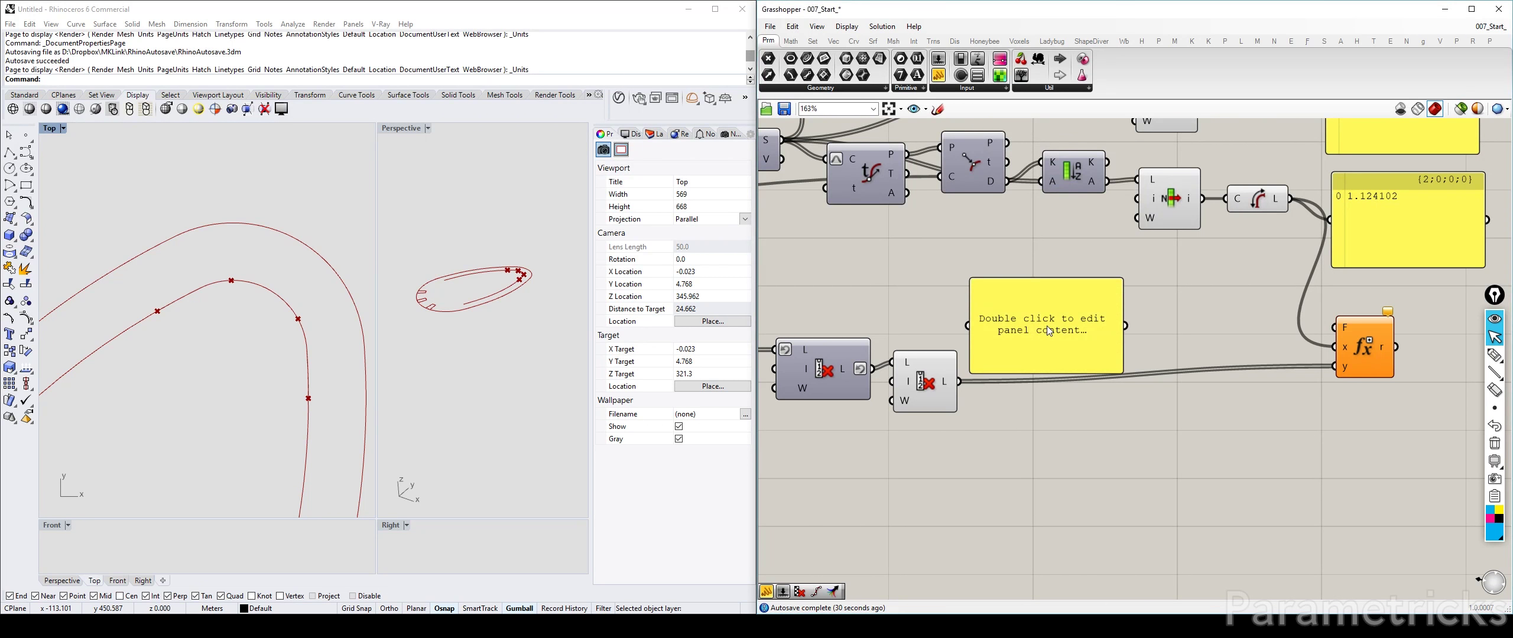
drag(1067, 303, 1132, 278)
double_click(1105, 290)
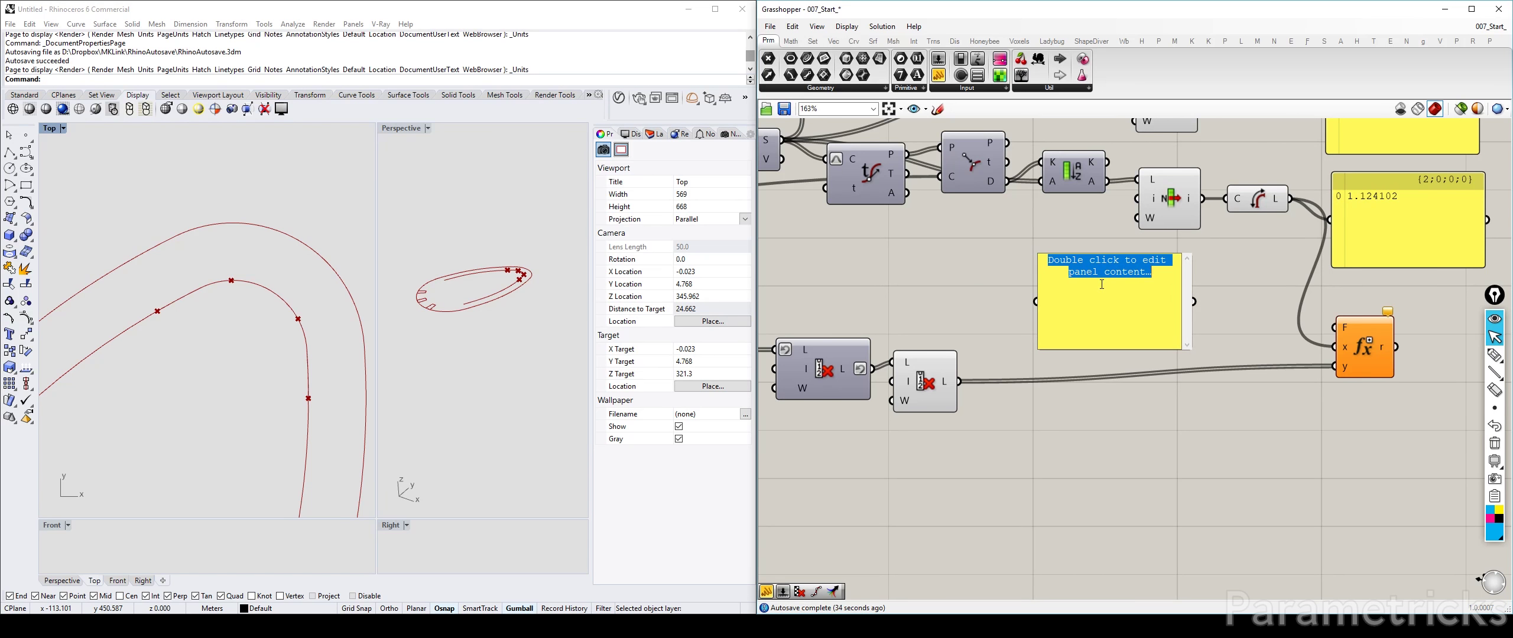
Write the formula (x/2)+y in the panel, shrink the panel and wire it into the expression's F input
text((x/2)+y)
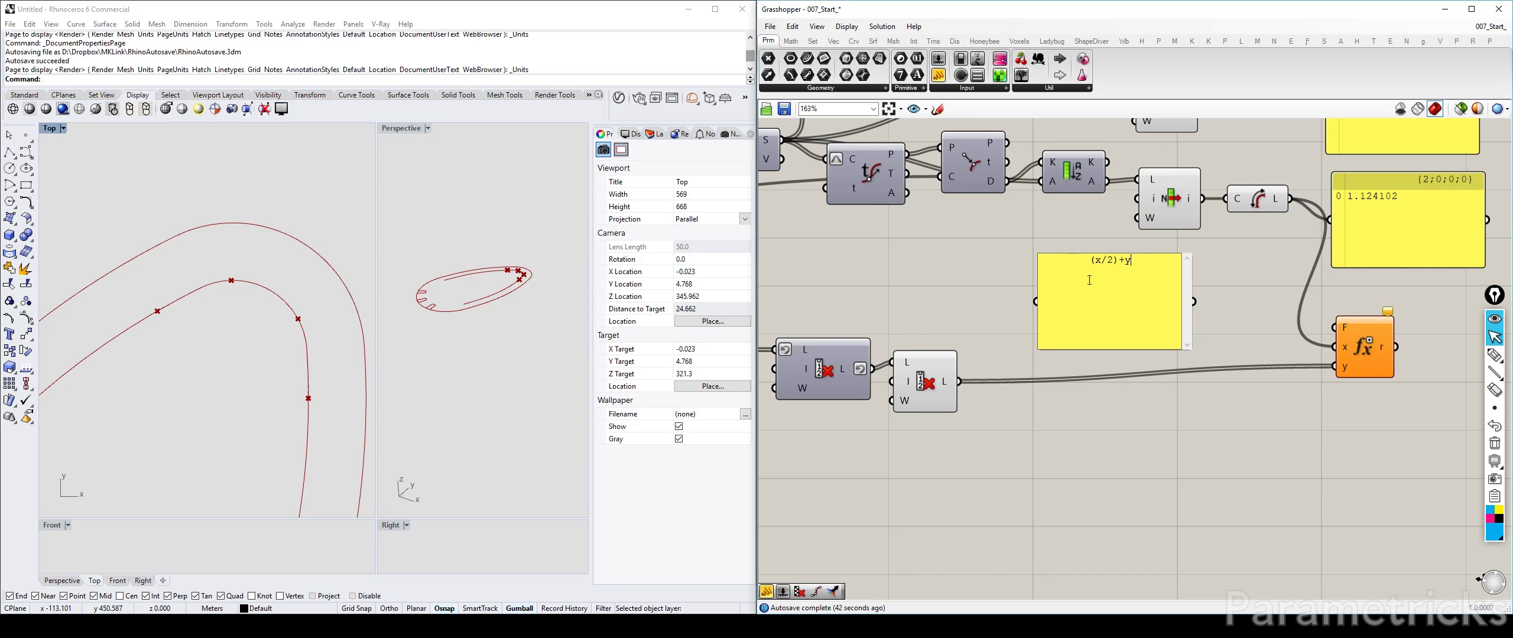
click(1136, 419)
drag(1036, 254, 1113, 314)
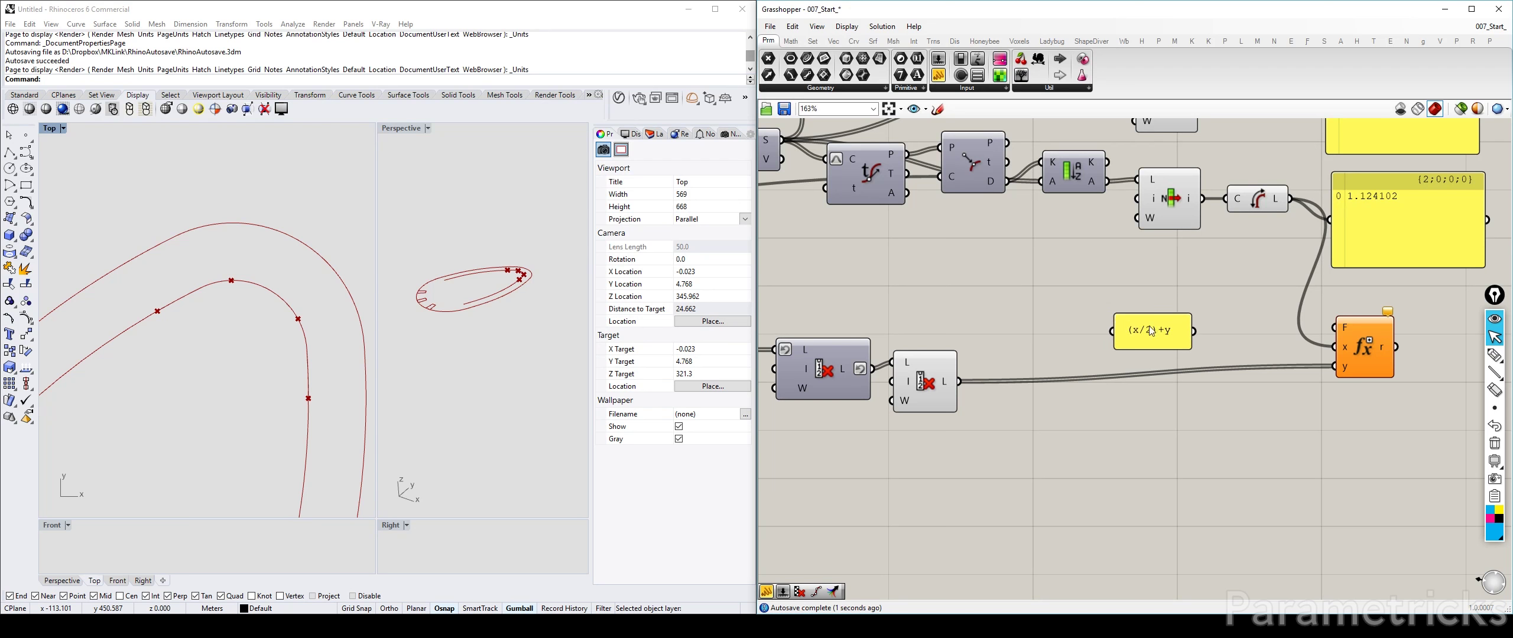
drag(1196, 332, 1083, 274)
right_drag(1238, 323, 1180, 296)
click(1112, 288)
double_click(1112, 288)
Duplicate the expression component and feed the copy's x input with the curve length passed through a new Negative component
alt+drag(1300, 319, 1306, 395)
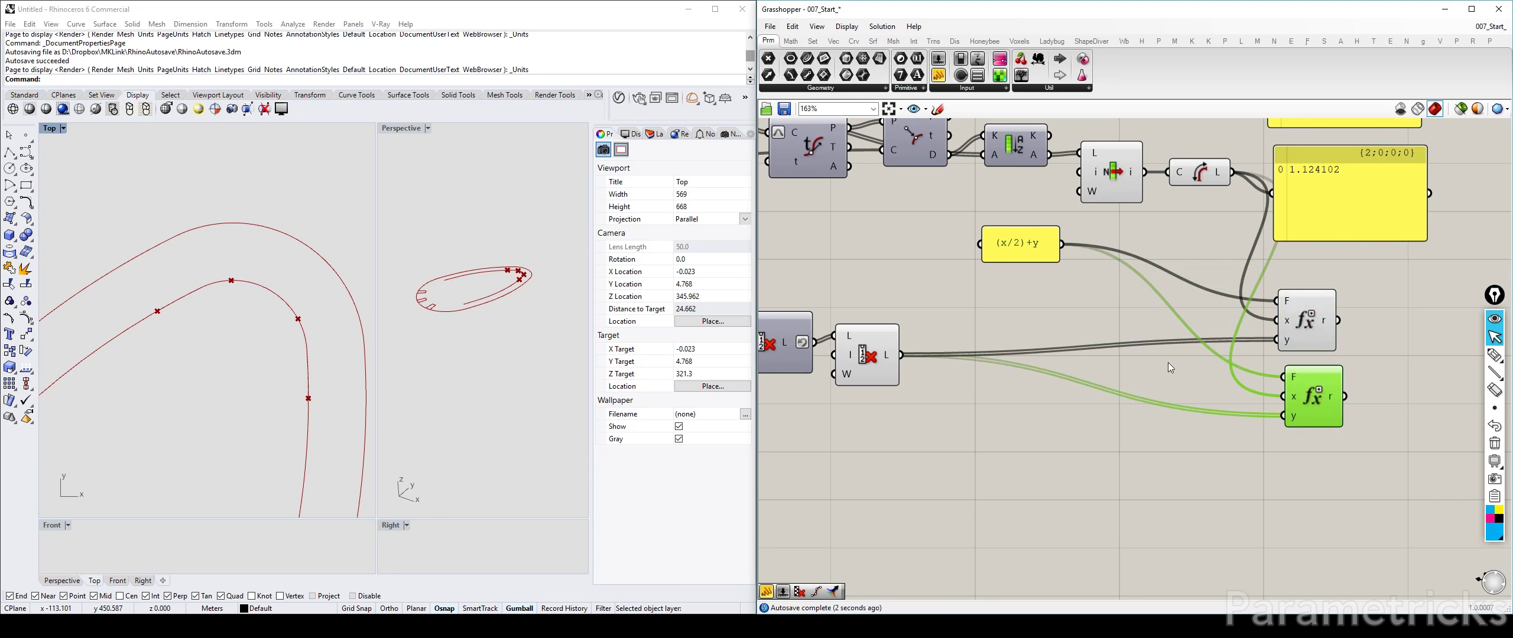
click(1137, 421)
double_click(1139, 424)
text(neg)
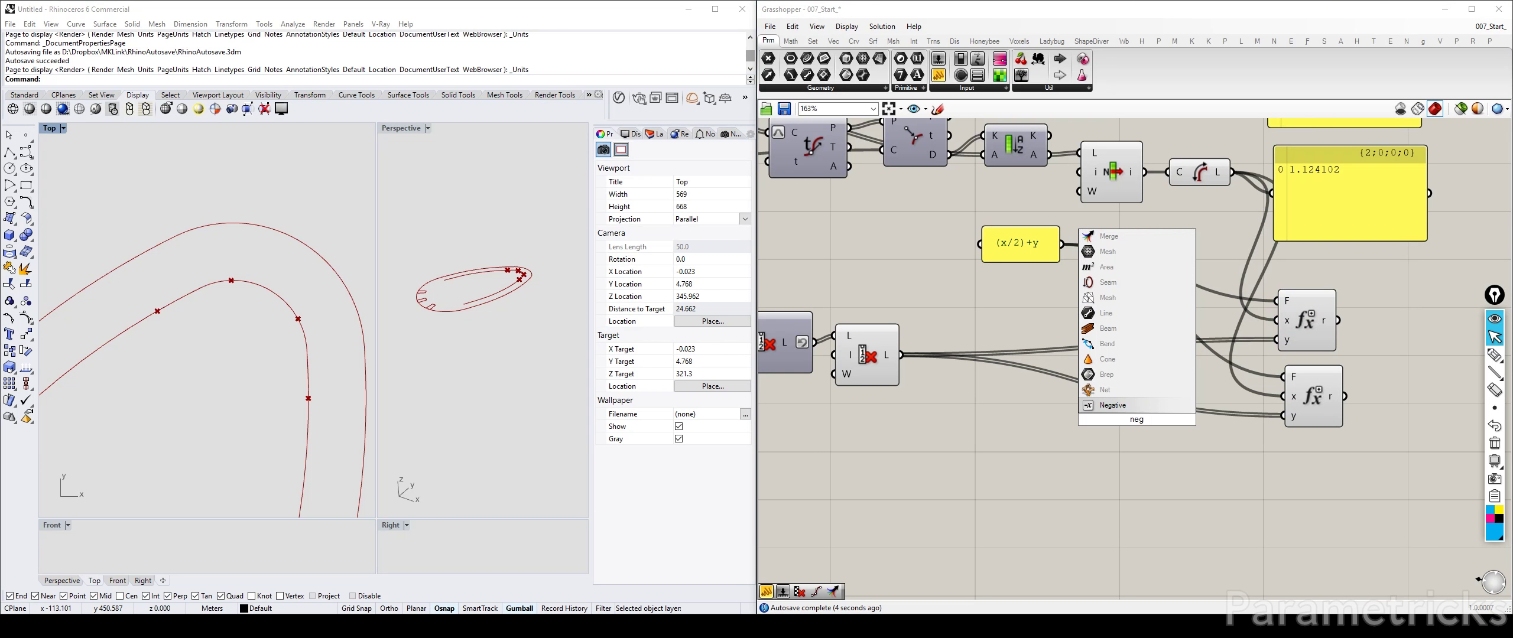
key(Return)
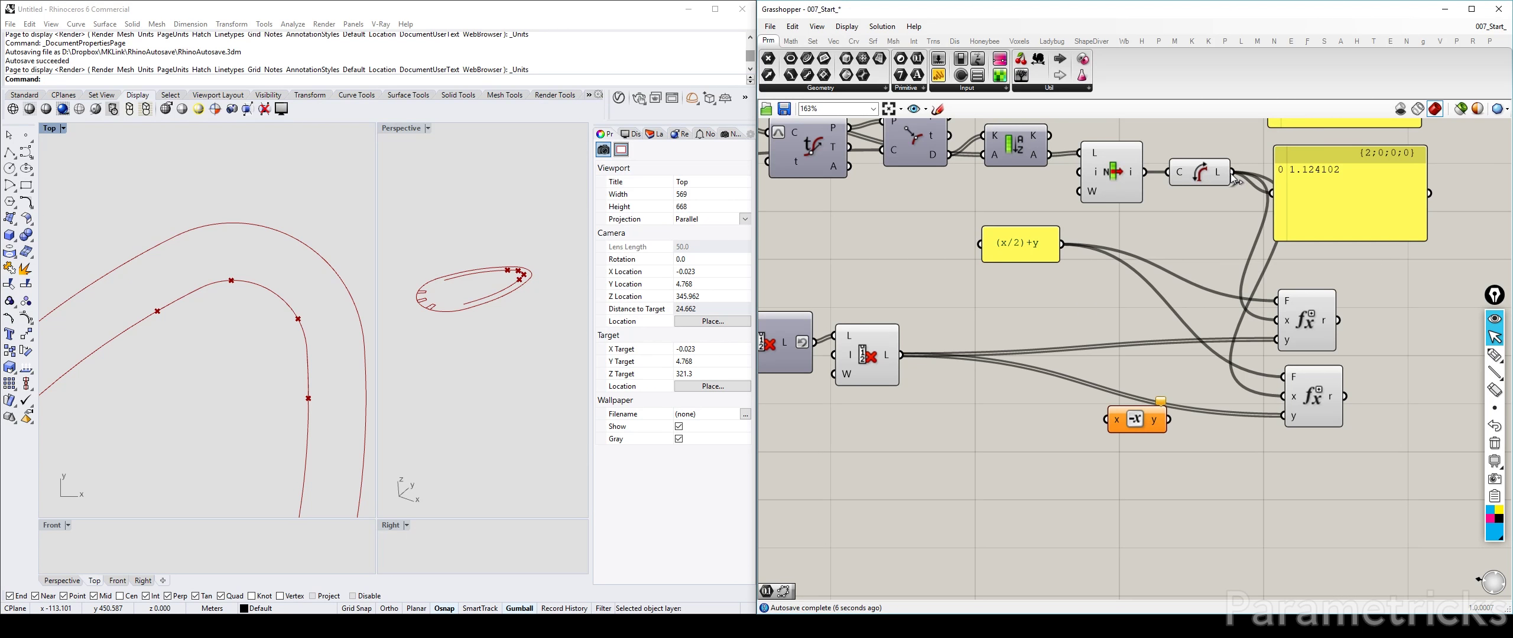
drag(1232, 171, 1283, 396)
right_drag(1294, 355, 1146, 349)
Copy the curve length panel and connect both expression results to the copy to inspect their values
alt+drag(1194, 204, 1382, 301)
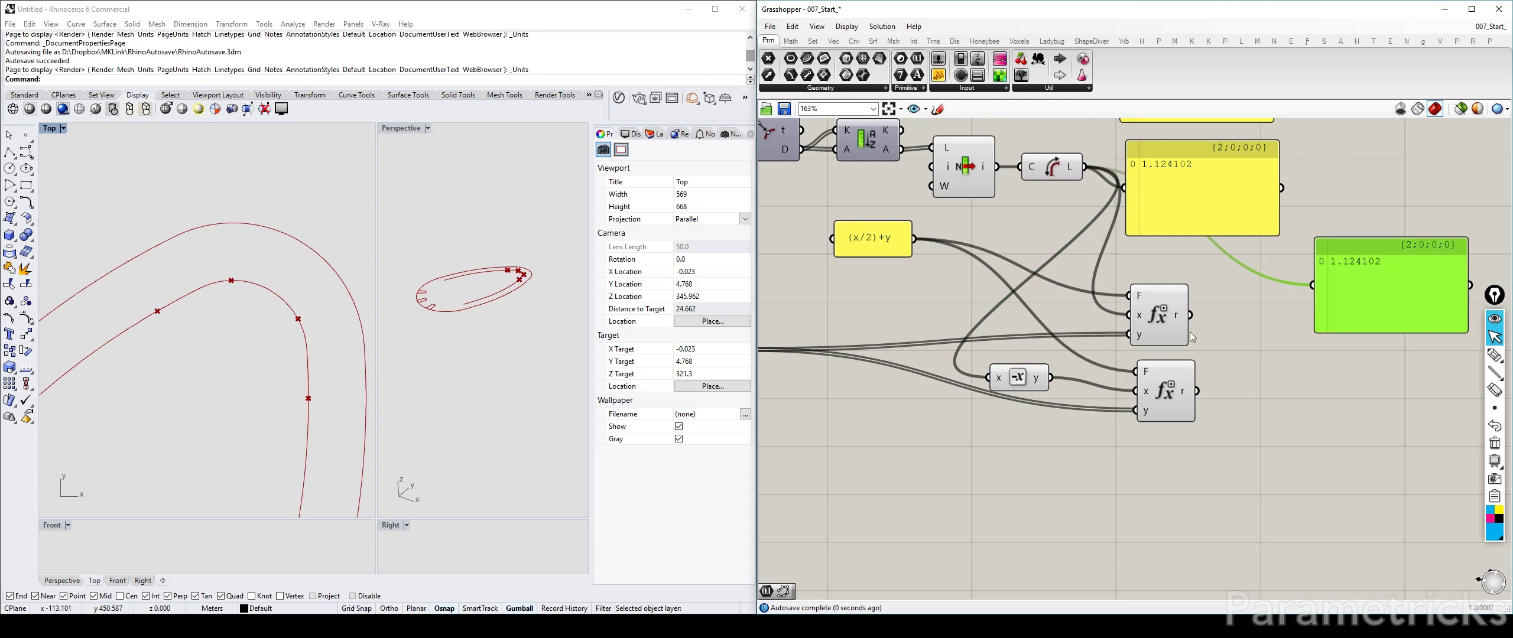
drag(1190, 314, 1197, 391)
drag(1377, 291, 1310, 347)
Add a Shatter component below the two expressions
scroll(1294, 350, down, 3)
scroll(1291, 350, up, 3)
scroll(1290, 350, down, 2)
double_click(1273, 432)
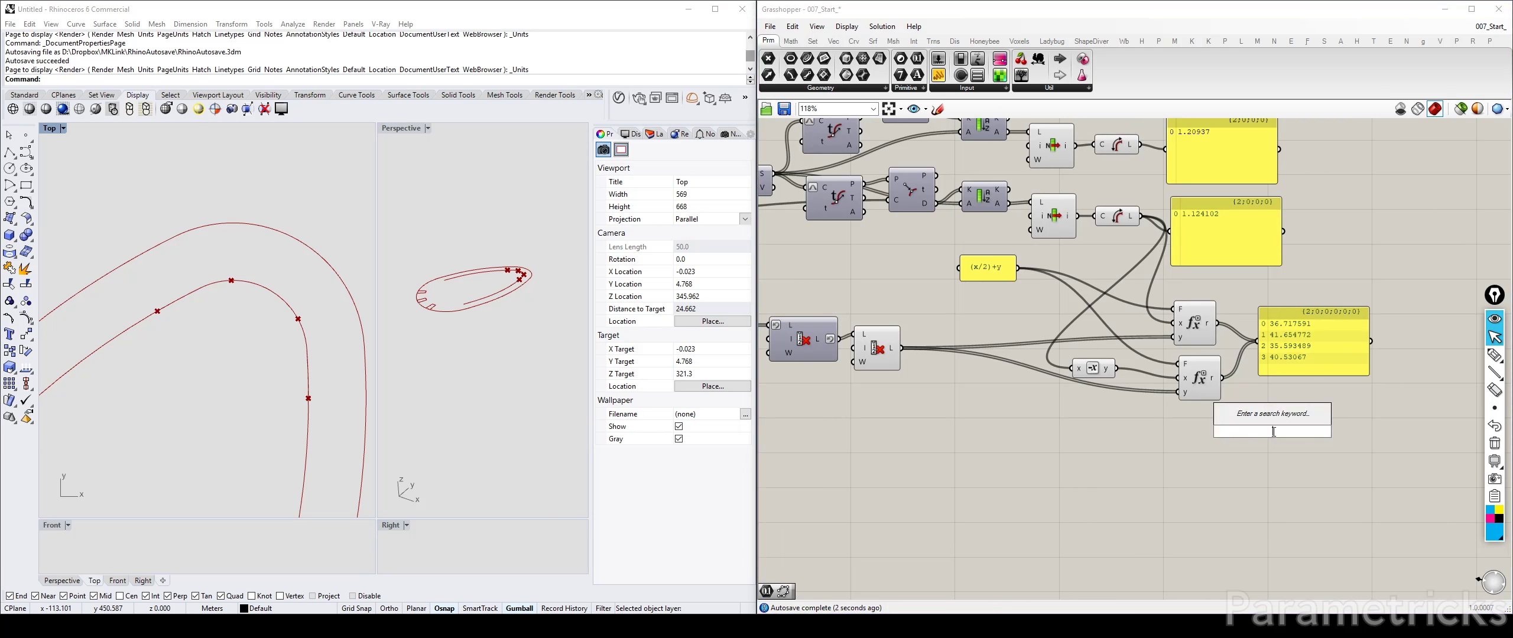
text(shatter)
key(Return)
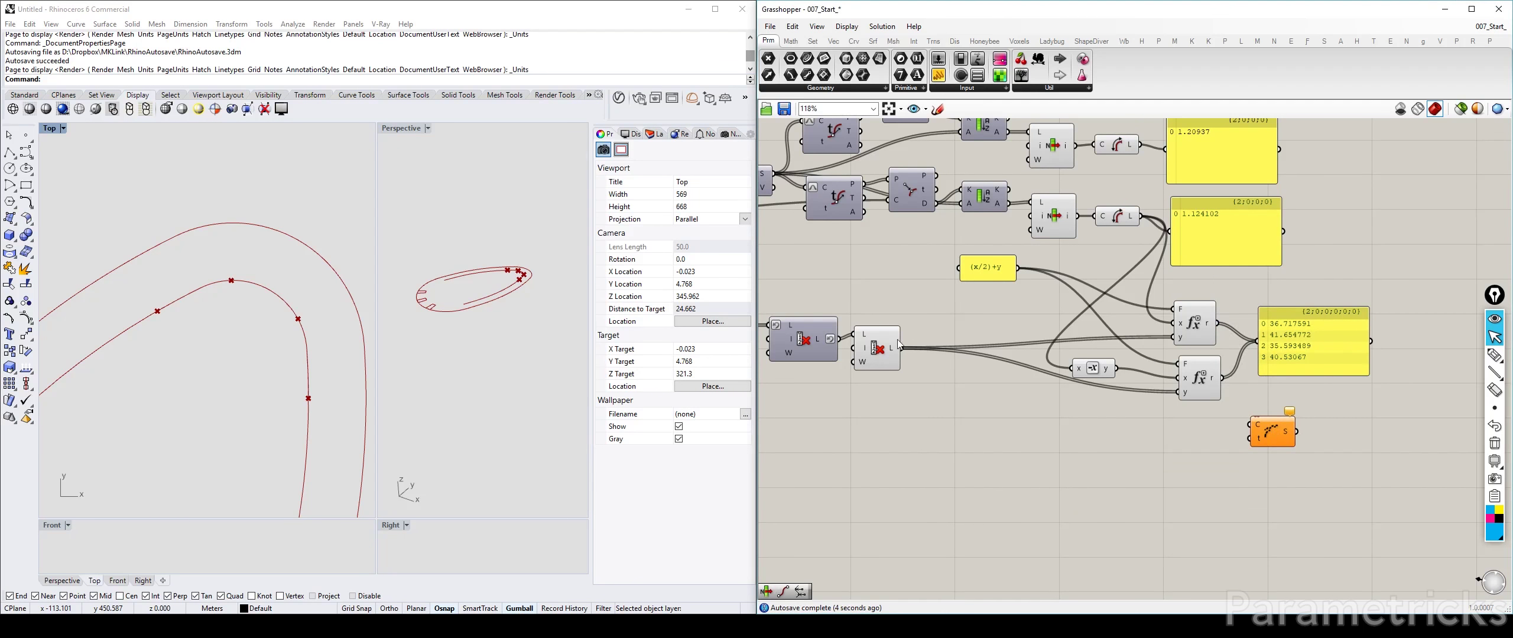
Wire the inner curve from its upstream list item component into Shatter's C input
click(881, 351)
right_drag(927, 341, 1181, 329)
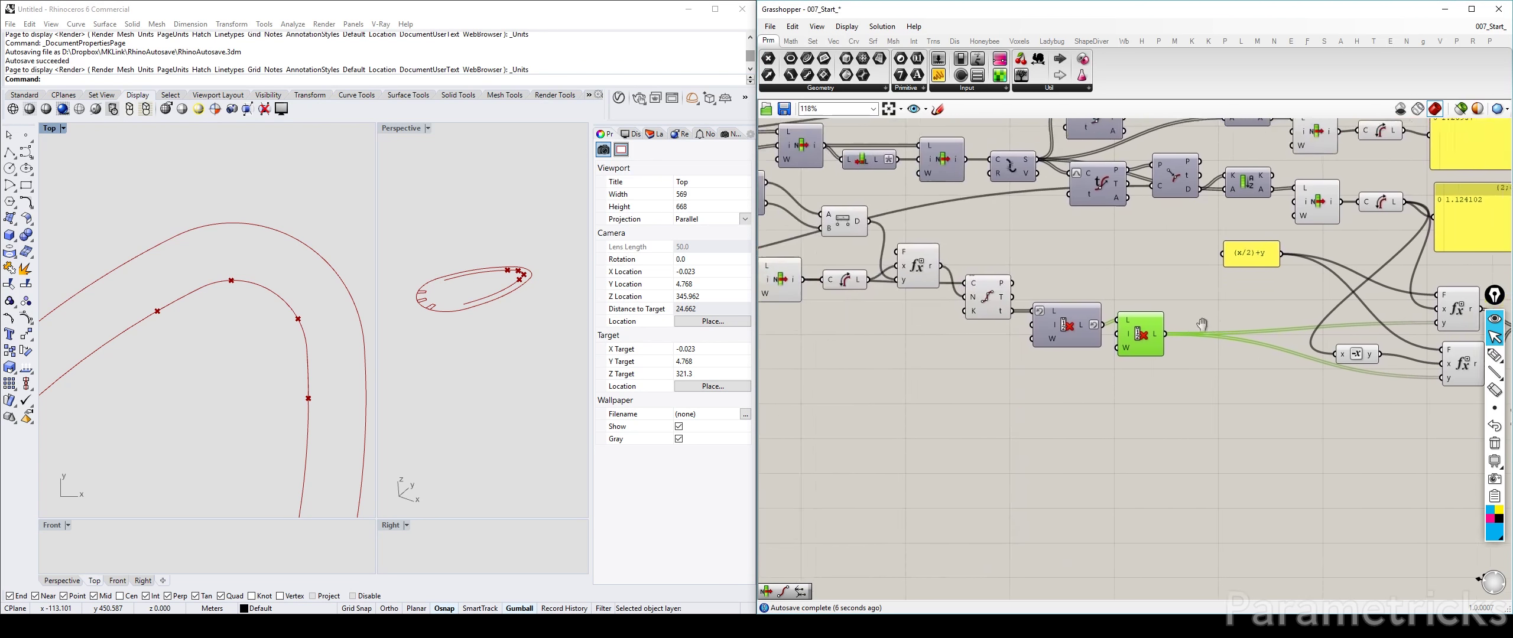
scroll(1181, 329, down, 2)
click(934, 302)
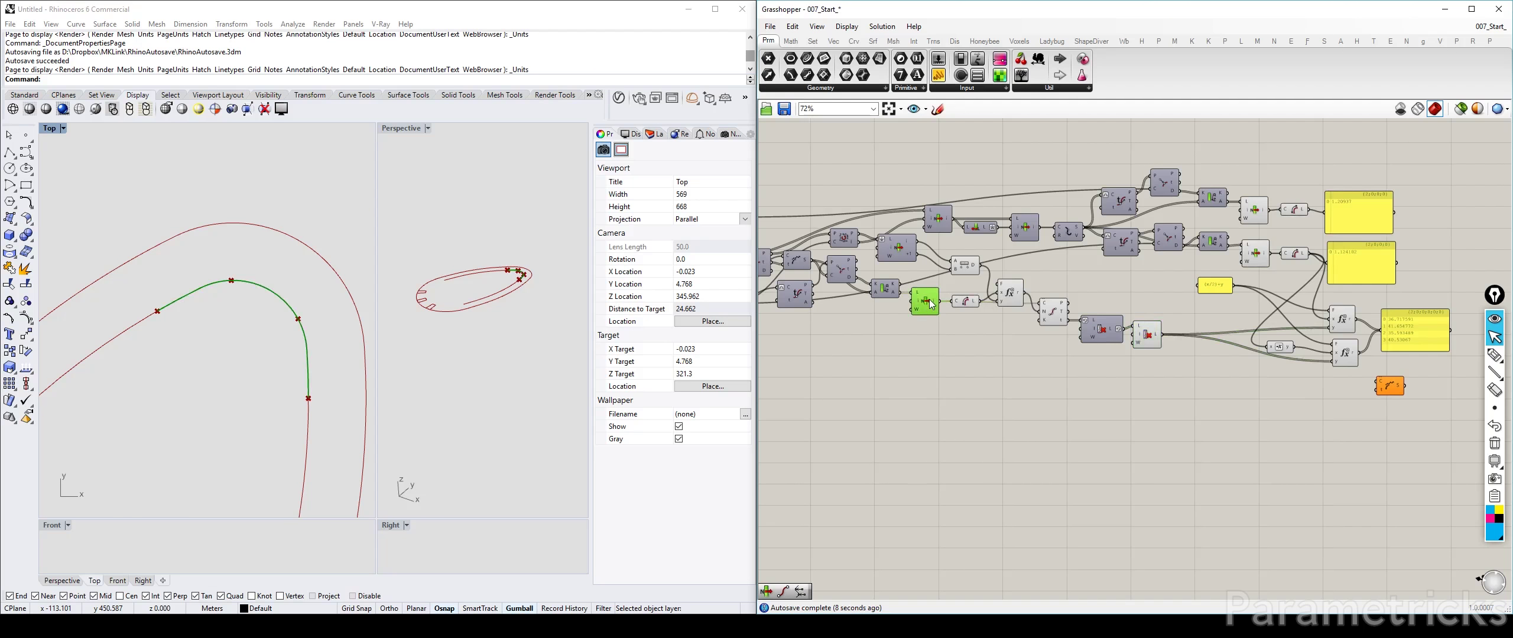
right_drag(979, 315, 915, 334)
drag(878, 325, 1321, 411)
scroll(1337, 415, up, 4)
right_drag(1336, 415, 1156, 462)
drag(1140, 379, 1178, 362)
Add a Merge component and connect the two expression results to its D1 and D2 inputs
double_click(1174, 405)
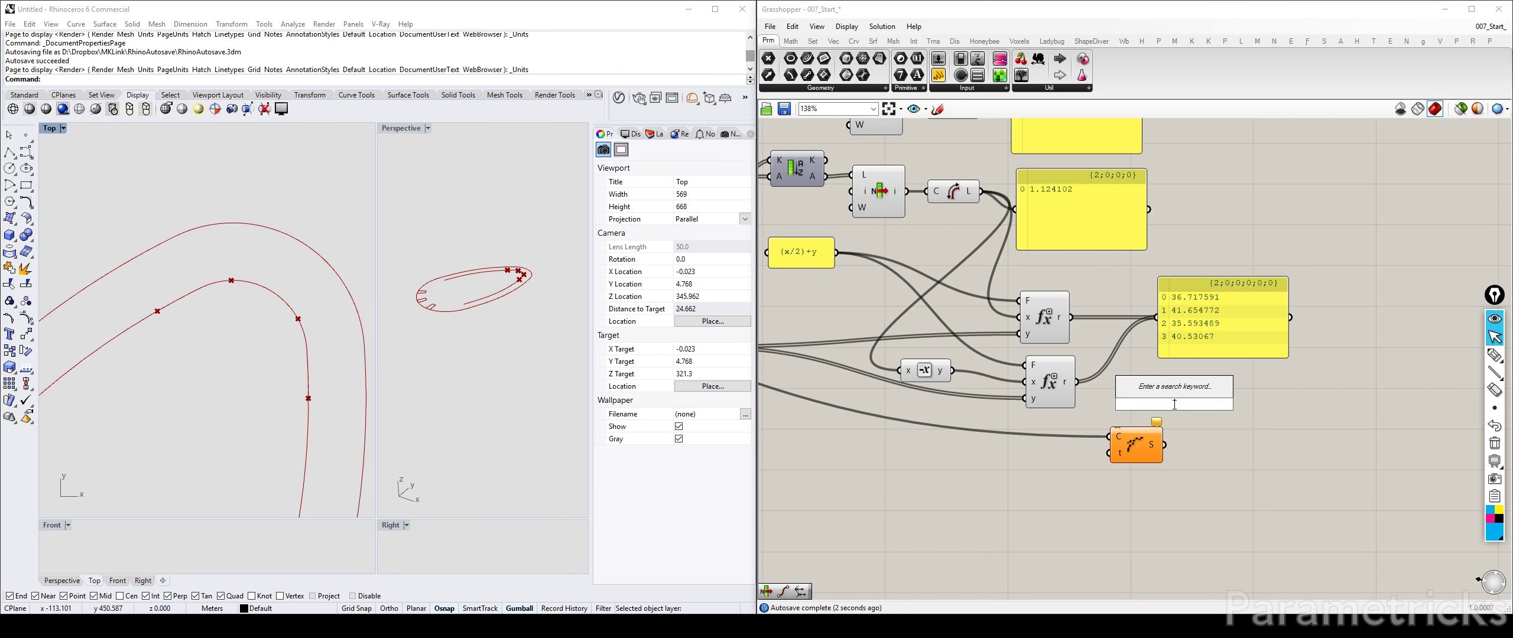
text(merge)
key(Return)
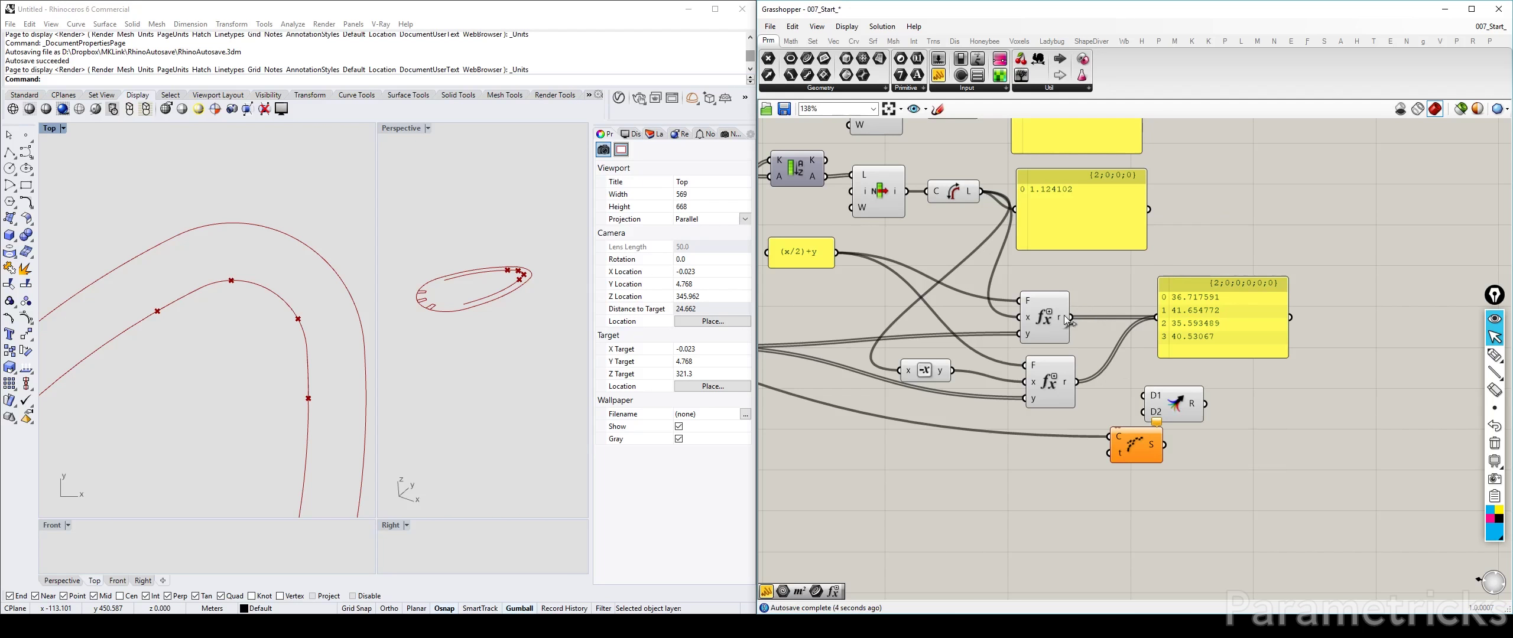
drag(1069, 317, 1144, 403)
drag(1200, 319, 1304, 270)
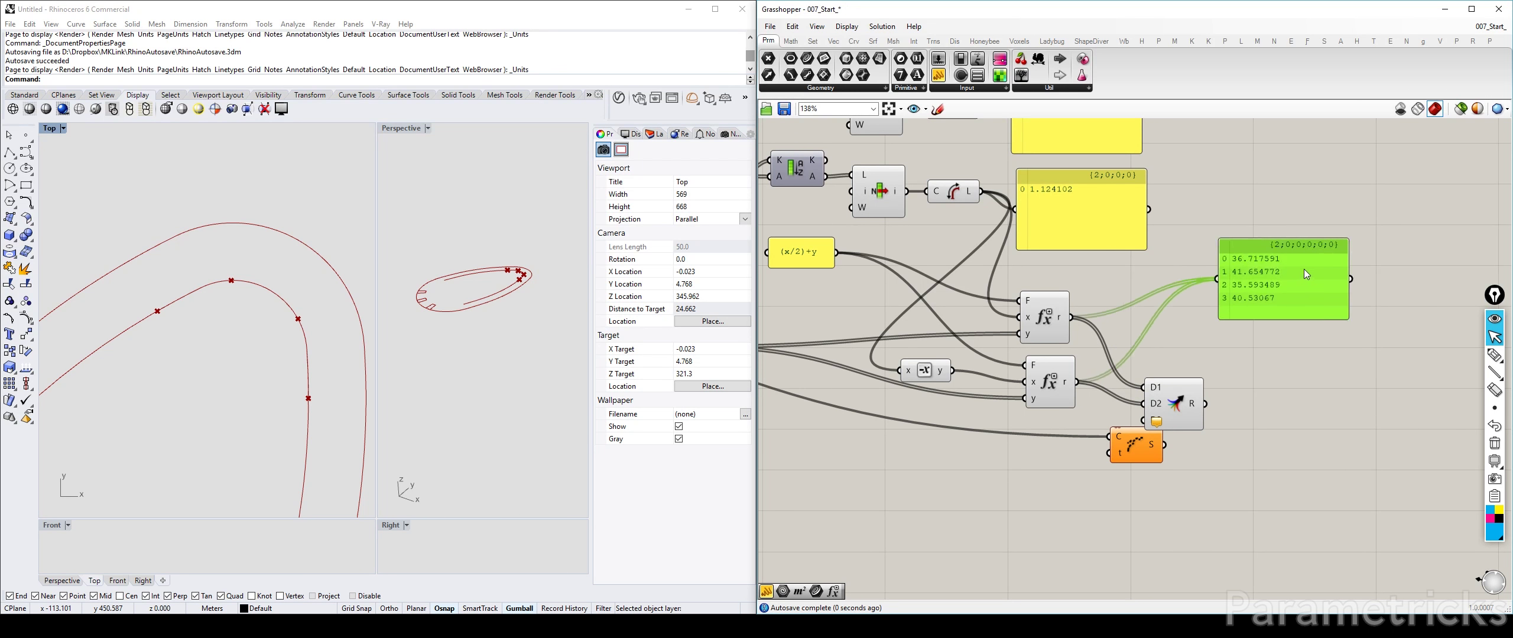
Add a Sort List component and delete the panel showing the merged expression results
double_click(1274, 344)
text(sort)
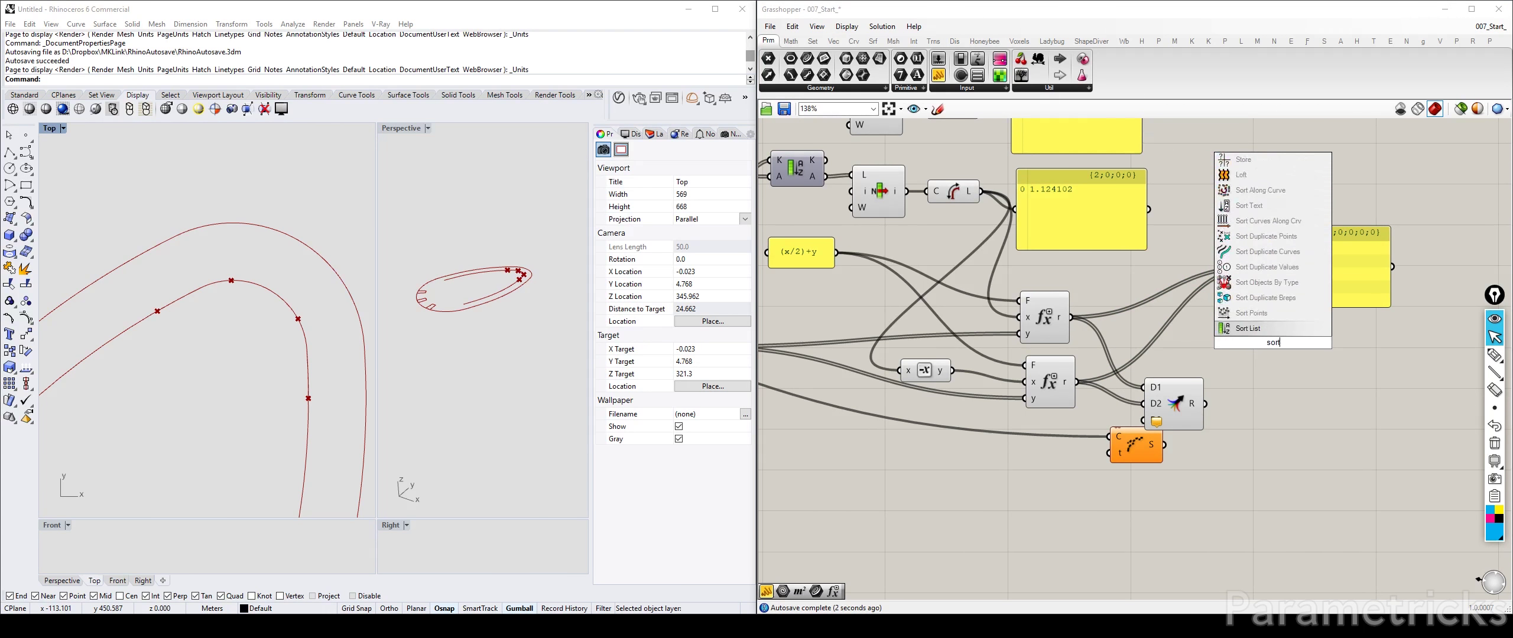
key(Return)
click(1314, 256)
key(Delete)
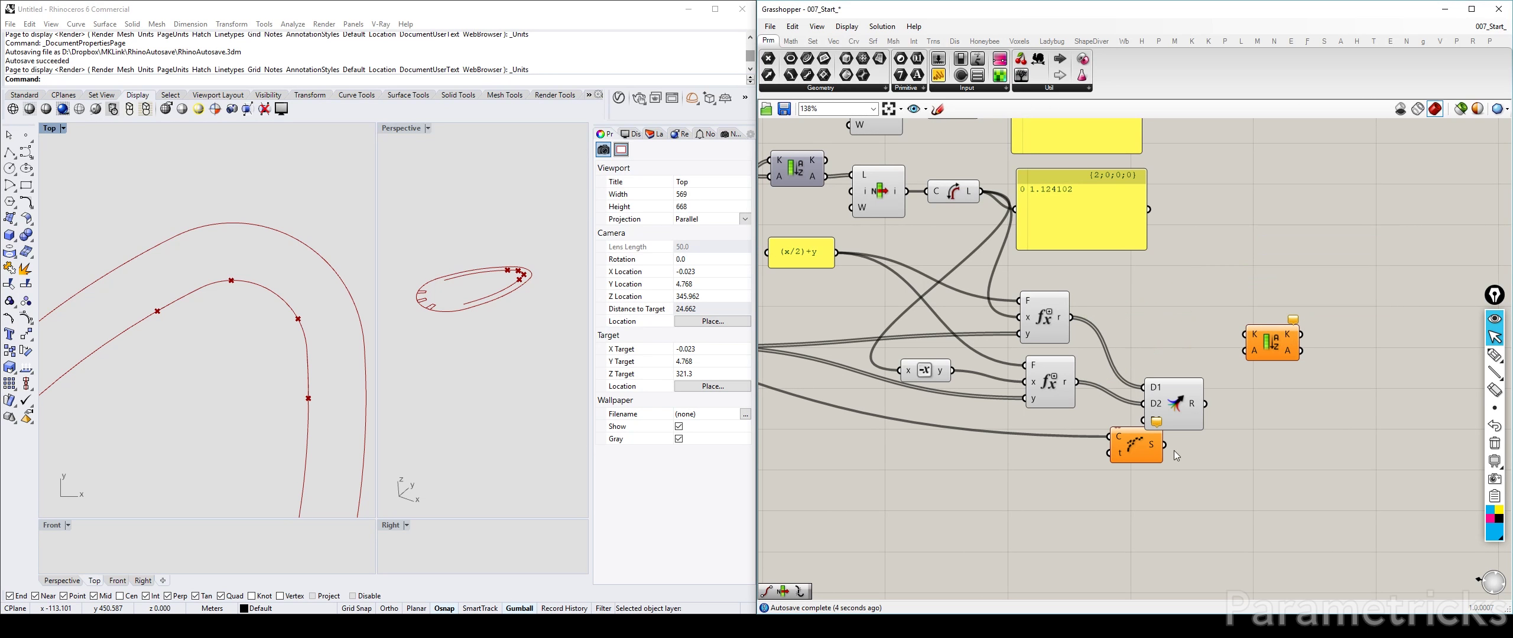
Line up Merge and Shatter, remove Merge's empty input, and wire its result through Sort List into Shatter's t input
drag(1146, 451, 1291, 360)
drag(1166, 407, 1118, 351)
scroll(1115, 368, up, 5)
click(1124, 352)
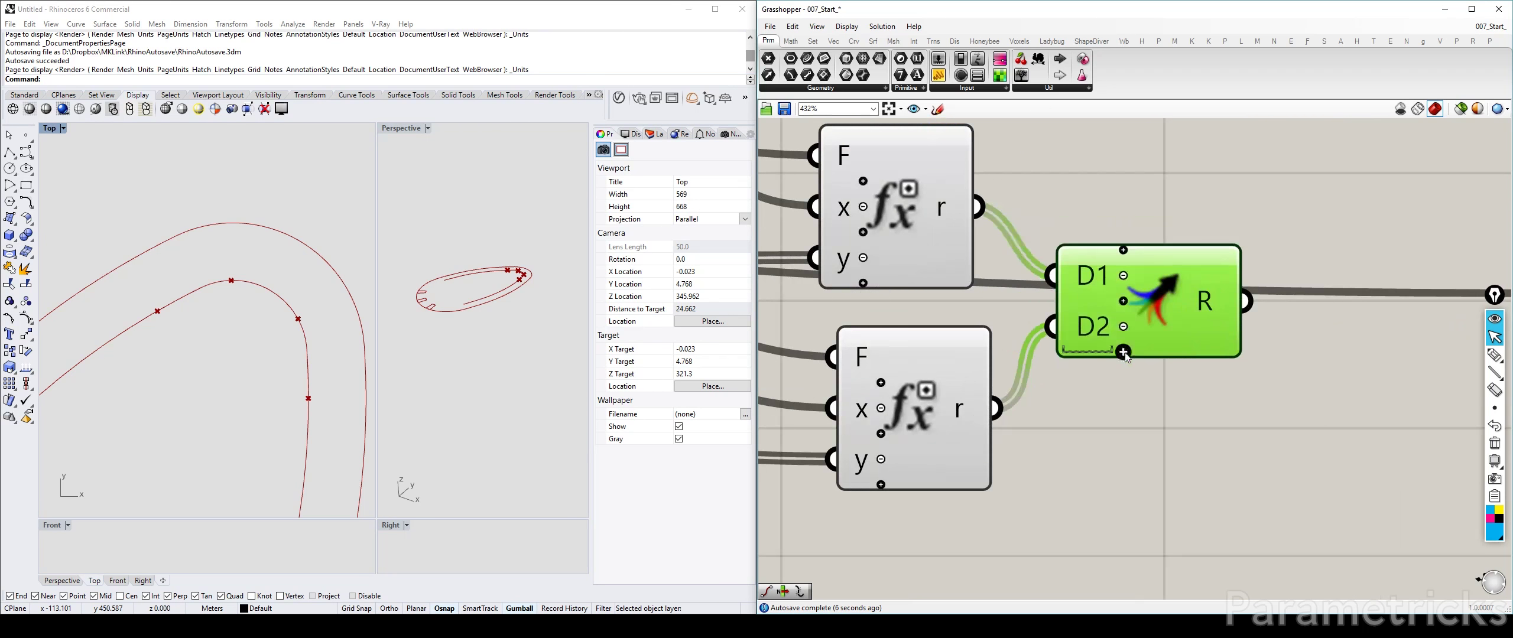
scroll(1125, 351, down, 2)
drag(1205, 319, 1286, 316)
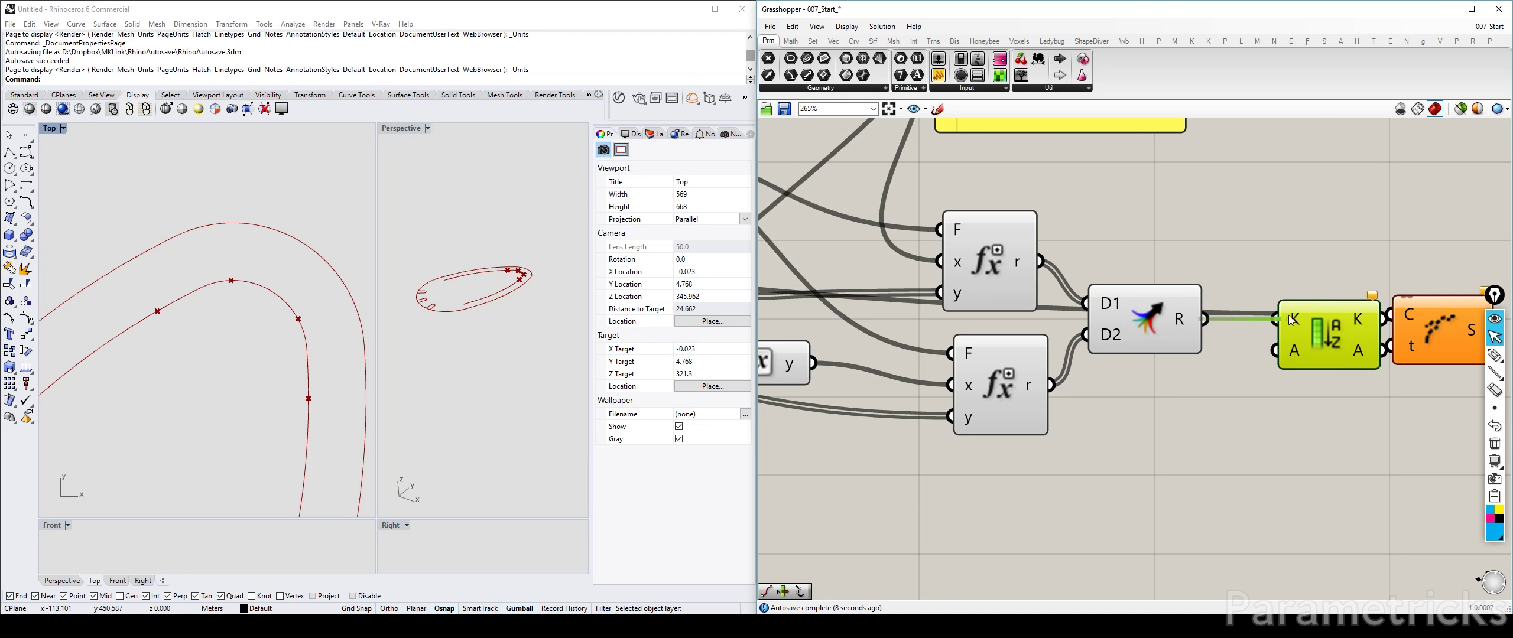
right_drag(1288, 318, 1126, 329)
mouse_move(1242, 344)
mouse_down()
mouse_move(1262, 313)
mouse_move(1154, 333)
mouse_move(1247, 326)
mouse_up()
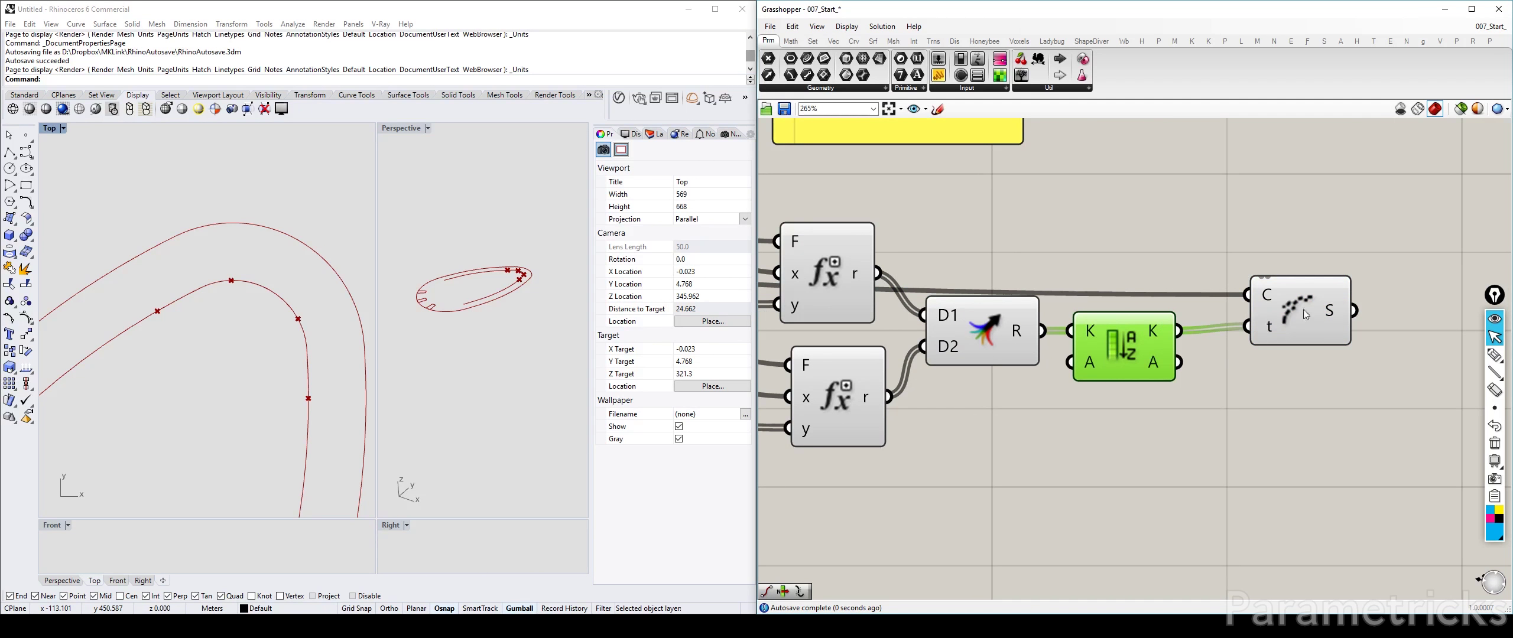
Copy the TRUE/FALSE panel and its Cull Pattern from the green group beside Shatter, and wire Shatter's segments into Cull Pattern's list
click(1165, 243)
double_click(1165, 243)
scroll(1167, 260, down, 4)
click(1167, 268)
scroll(1177, 212, down, 7)
right_drag(1202, 145, 1229, 342)
scroll(1201, 295, down, 5)
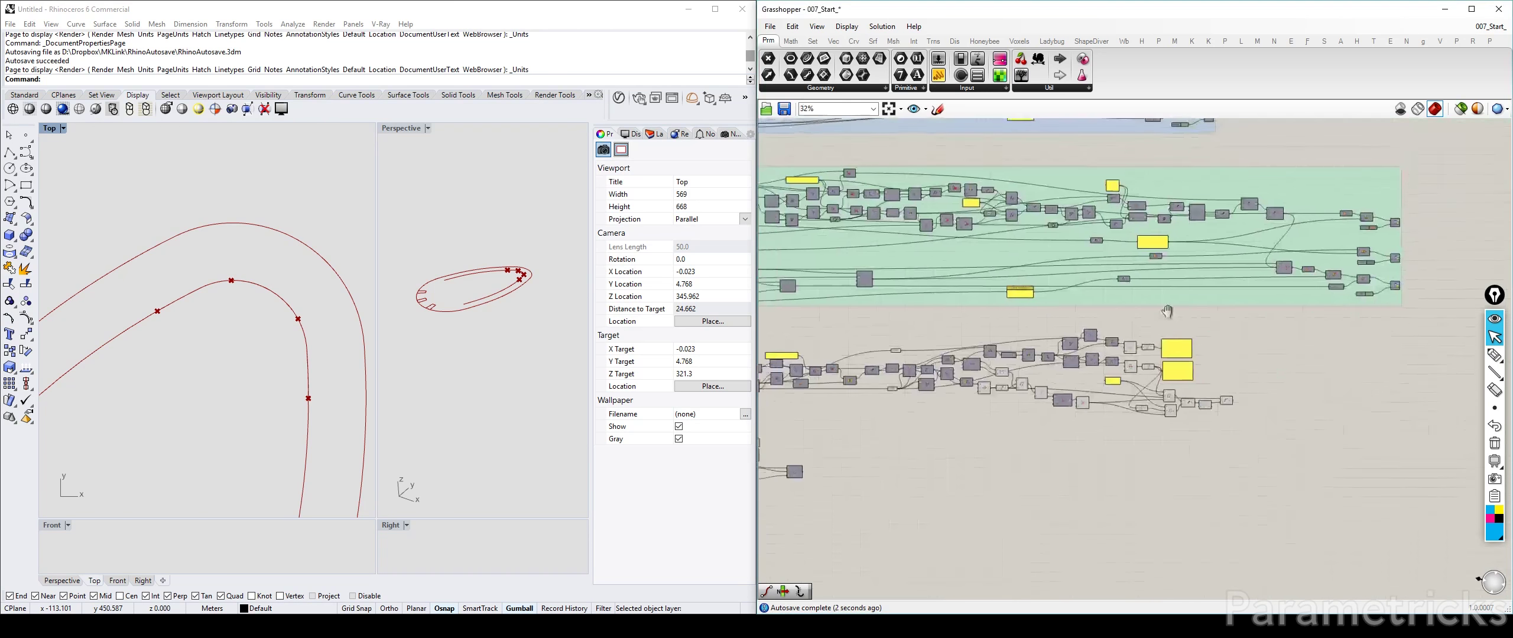
scroll(969, 242, up, 8)
right_drag(1075, 127, 972, 275)
shift+click(1030, 301)
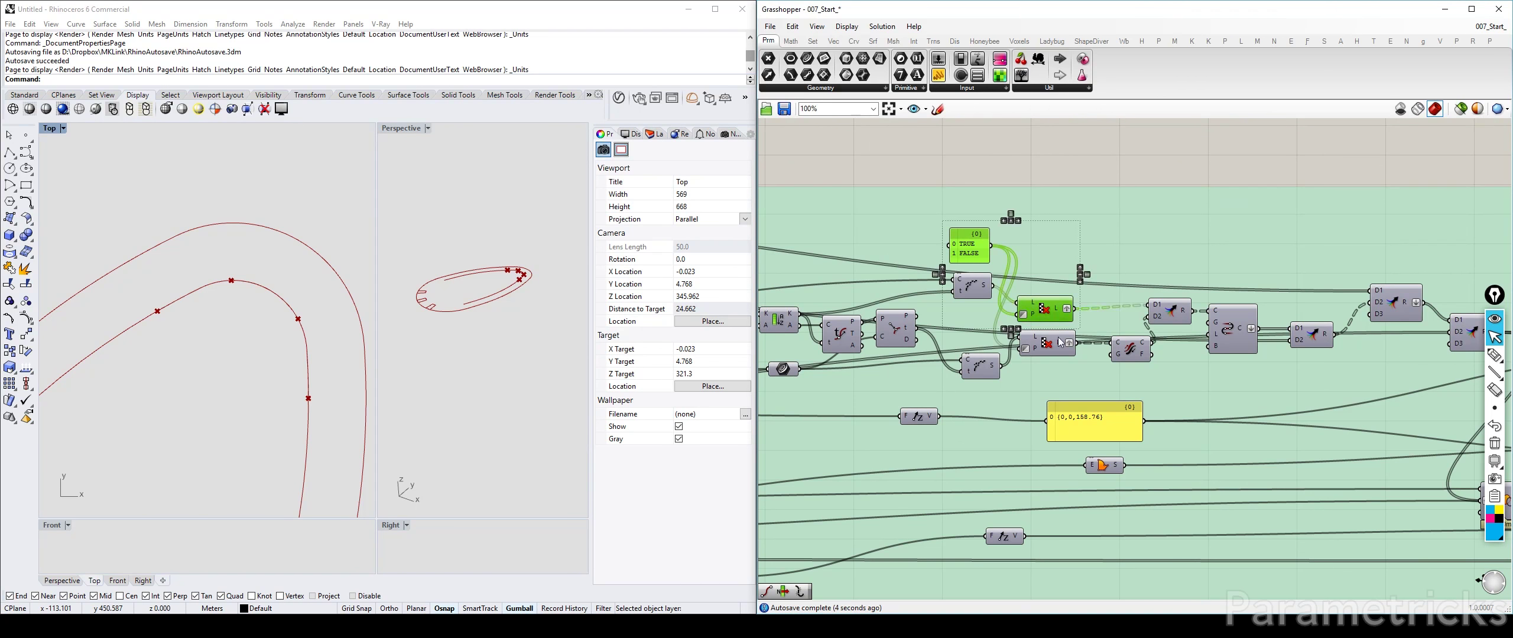
scroll(1046, 308, down, 5)
right_drag(1253, 561, 1143, 403)
right_drag(1082, 456, 957, 278)
scroll(957, 277, up, 4)
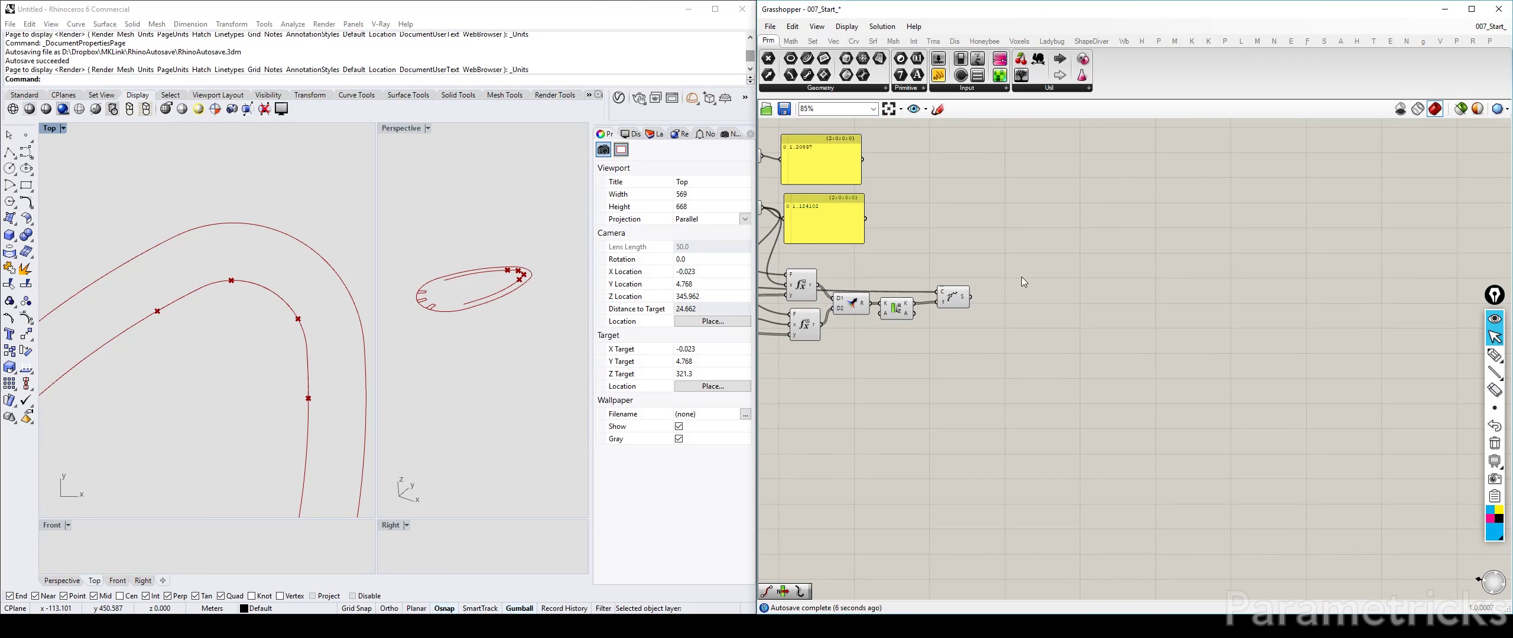
scroll(1058, 296, up, 2)
drag(1241, 466, 1036, 320)
click(1069, 255)
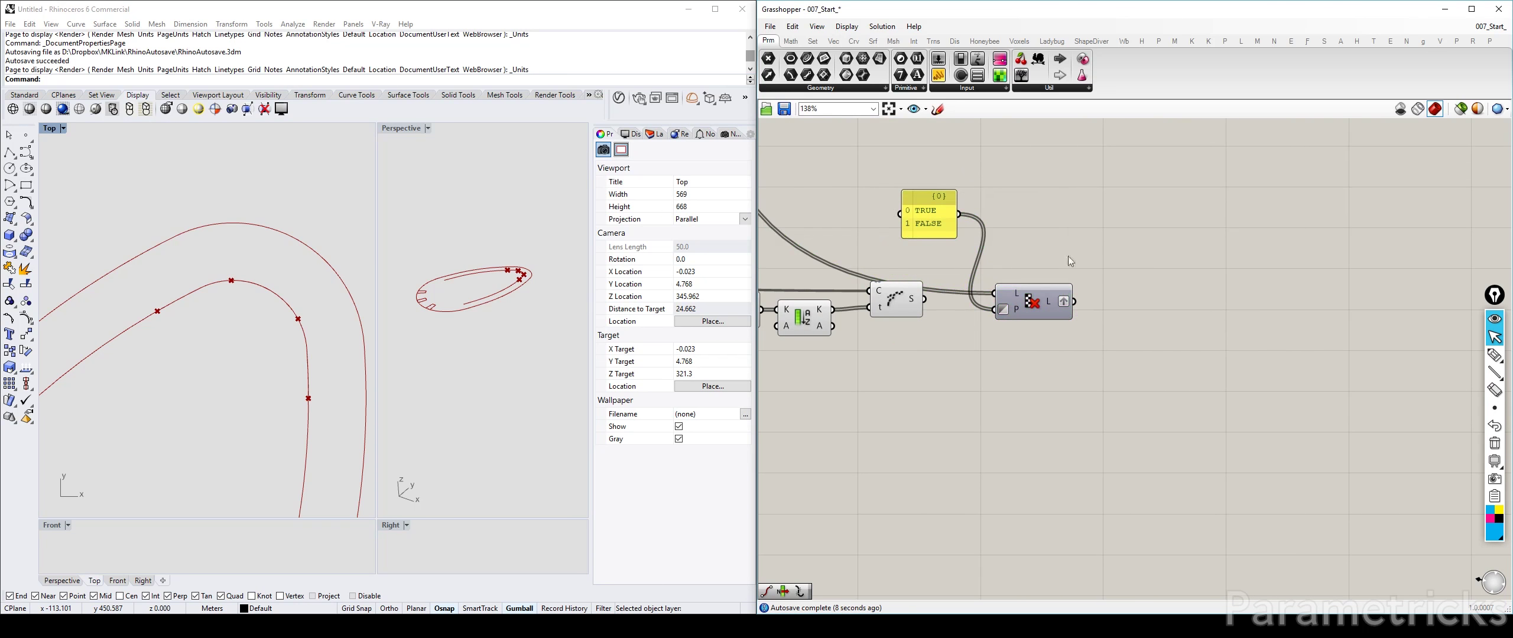
drag(926, 299, 1033, 309)
Turn off the preview of the new expressions, Negative, Merge, Sort List and Shatter components
right_drag(909, 337, 1108, 345)
scroll(1108, 345, down, 4)
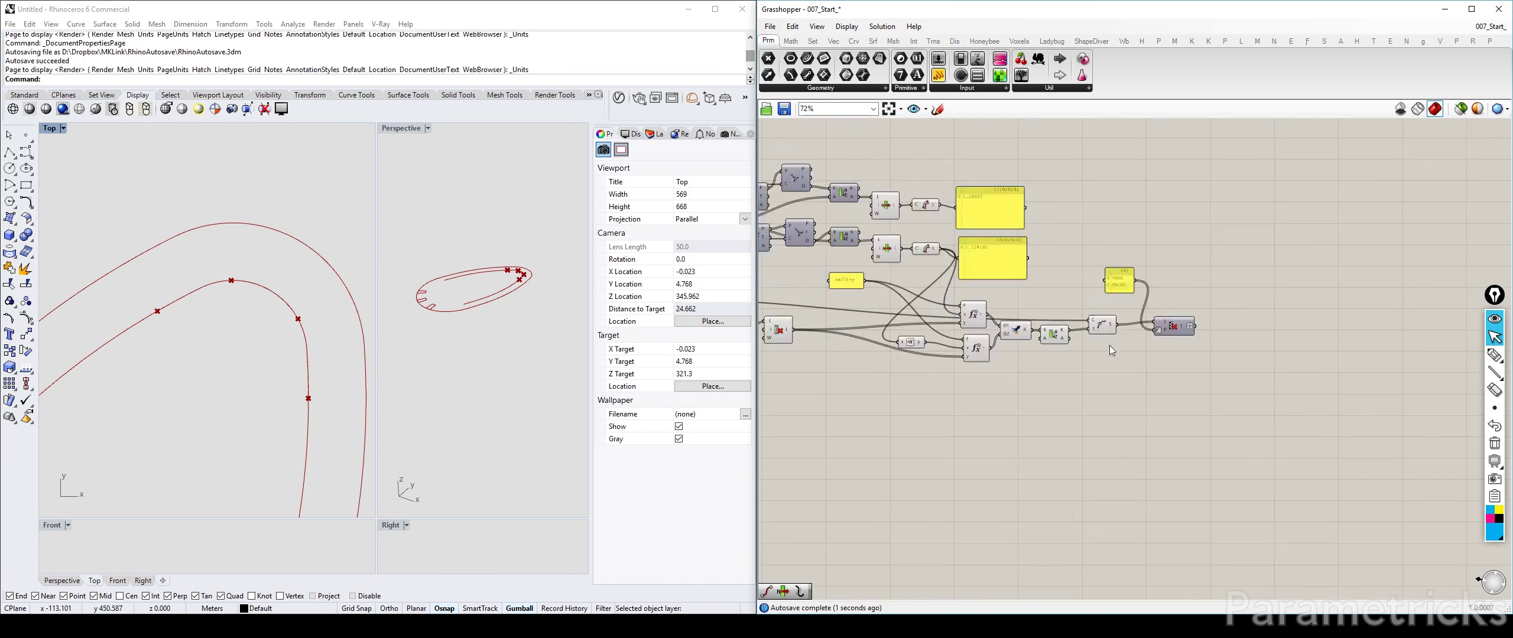
drag(1114, 364, 844, 275)
middle_click(937, 281)
click(974, 244)
click(1094, 217)
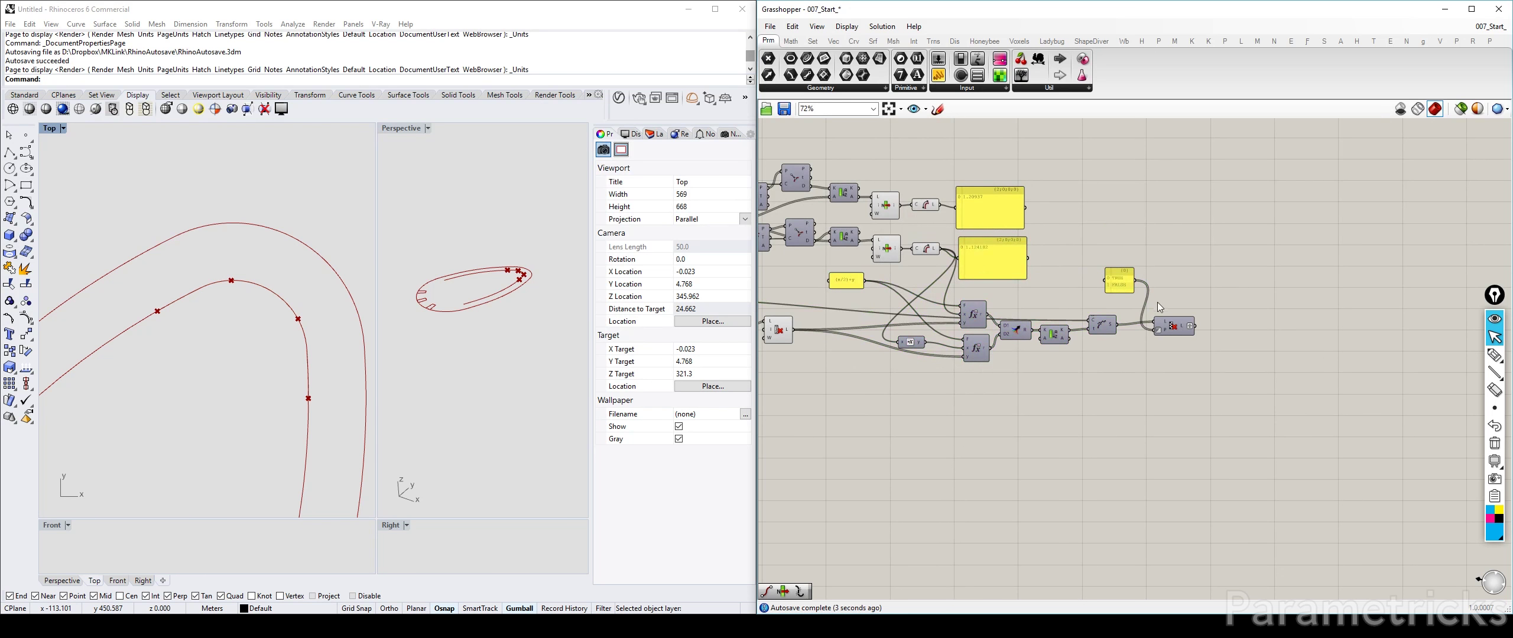
click(1170, 327)
Shift the new component chain towards Cull Pattern and delete the two curve length panels
drag(1121, 399, 878, 296)
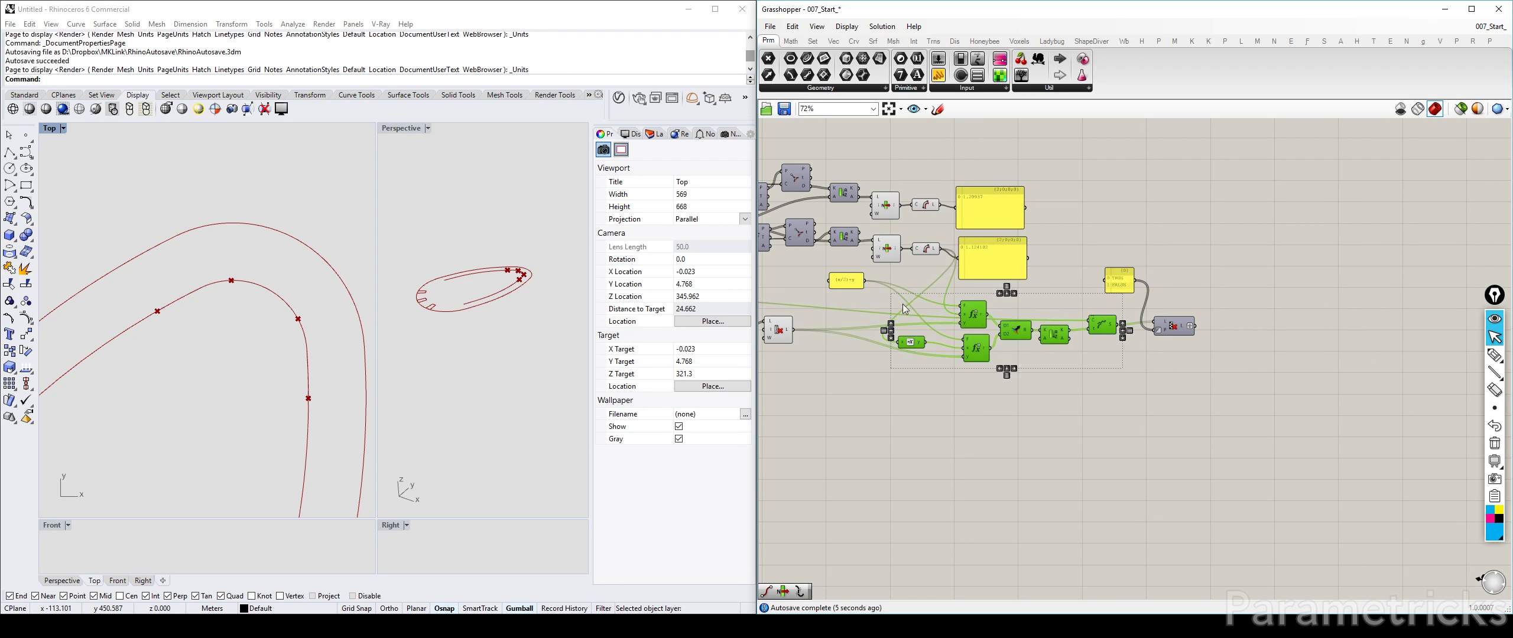
drag(973, 321, 993, 315)
drag(1037, 176, 1001, 256)
key(Delete)
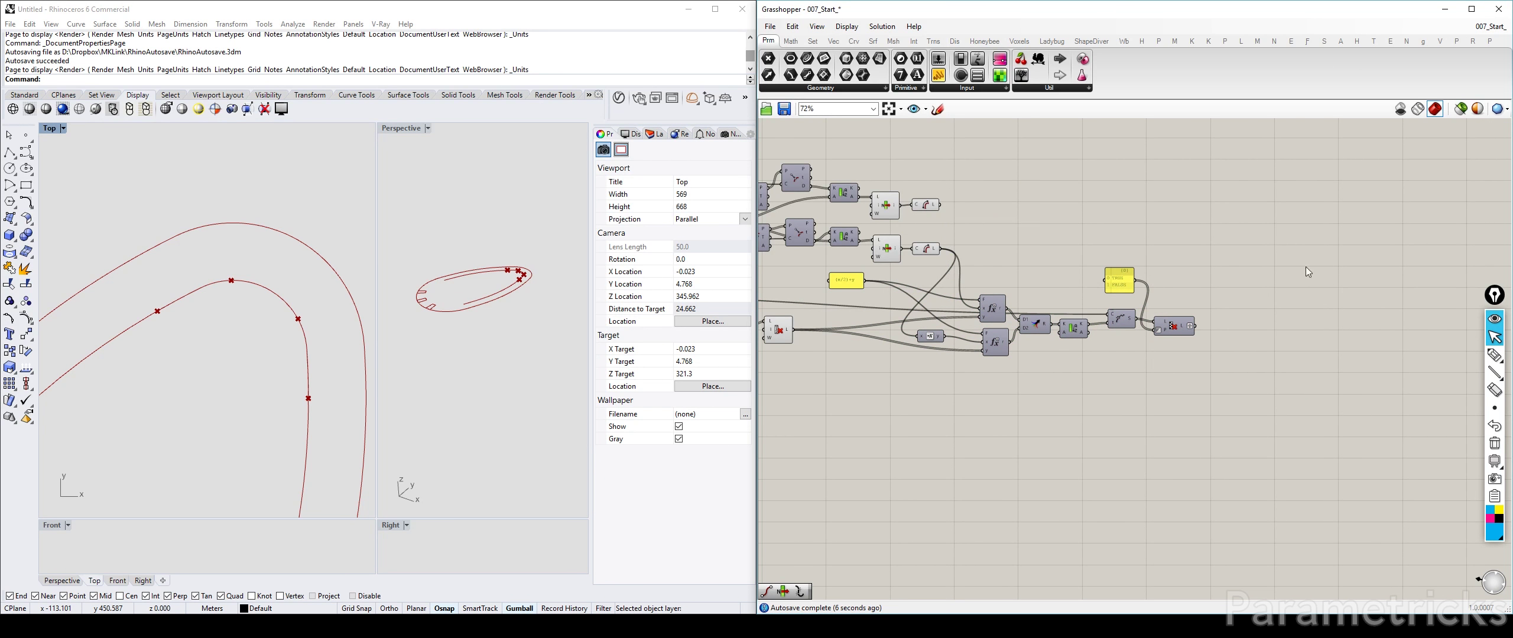
Pull the expression-to-cull chain closer to the length components and tidy the formula panel, Negative and both expressions
drag(1305, 203, 957, 369)
shift+click(930, 335)
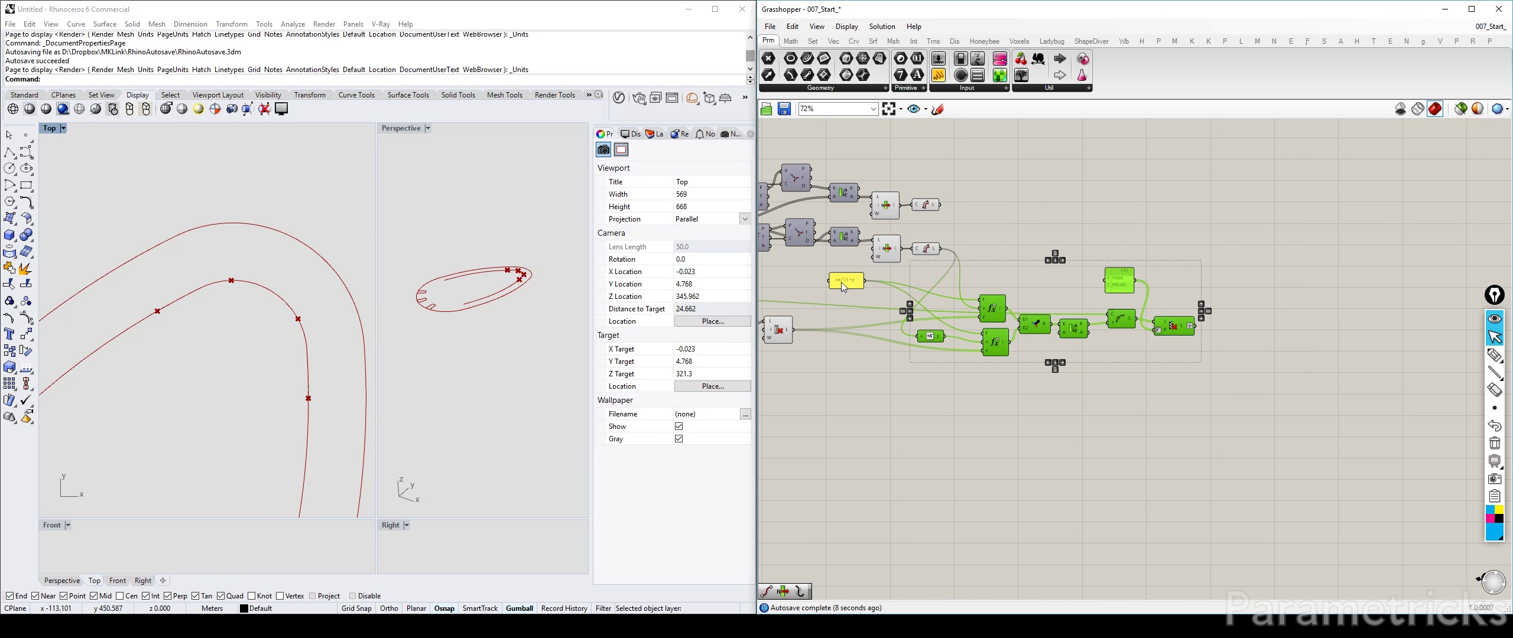
drag(843, 286, 925, 229)
scroll(954, 306, up, 3)
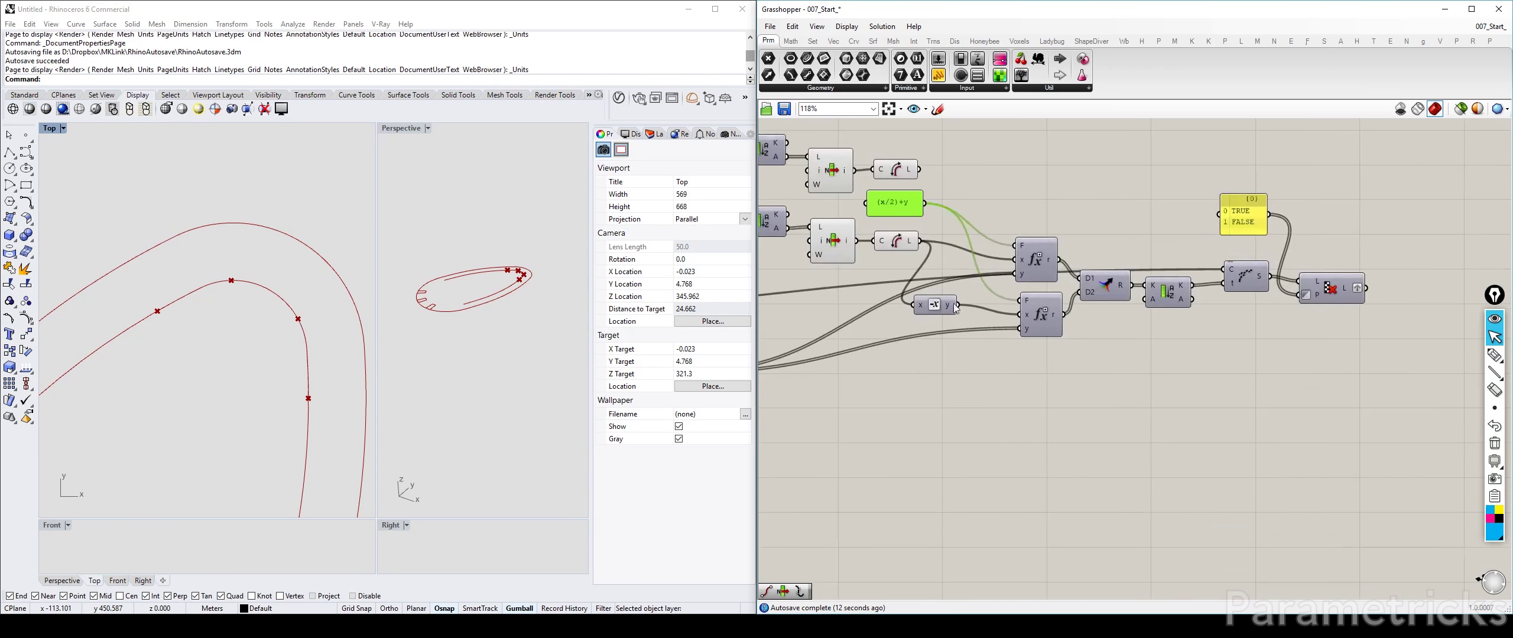
drag(942, 307, 966, 307)
drag(1035, 261, 1033, 253)
drag(1037, 312, 1034, 297)
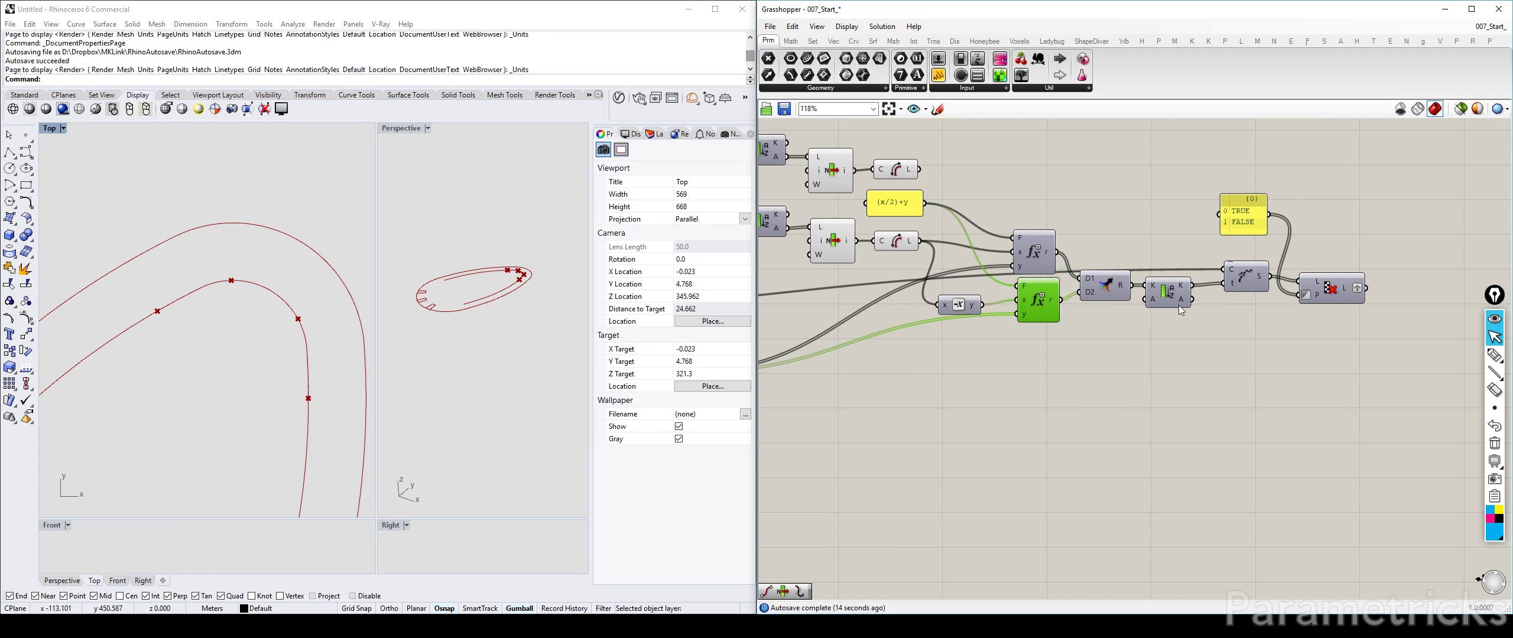
Tidy the upstream row by moving the two list-cull, curve division, expression, distance and length components closer to their neighbours
right_drag(1178, 305, 1099, 307)
right_drag(934, 343, 1355, 255)
drag(993, 284, 1169, 241)
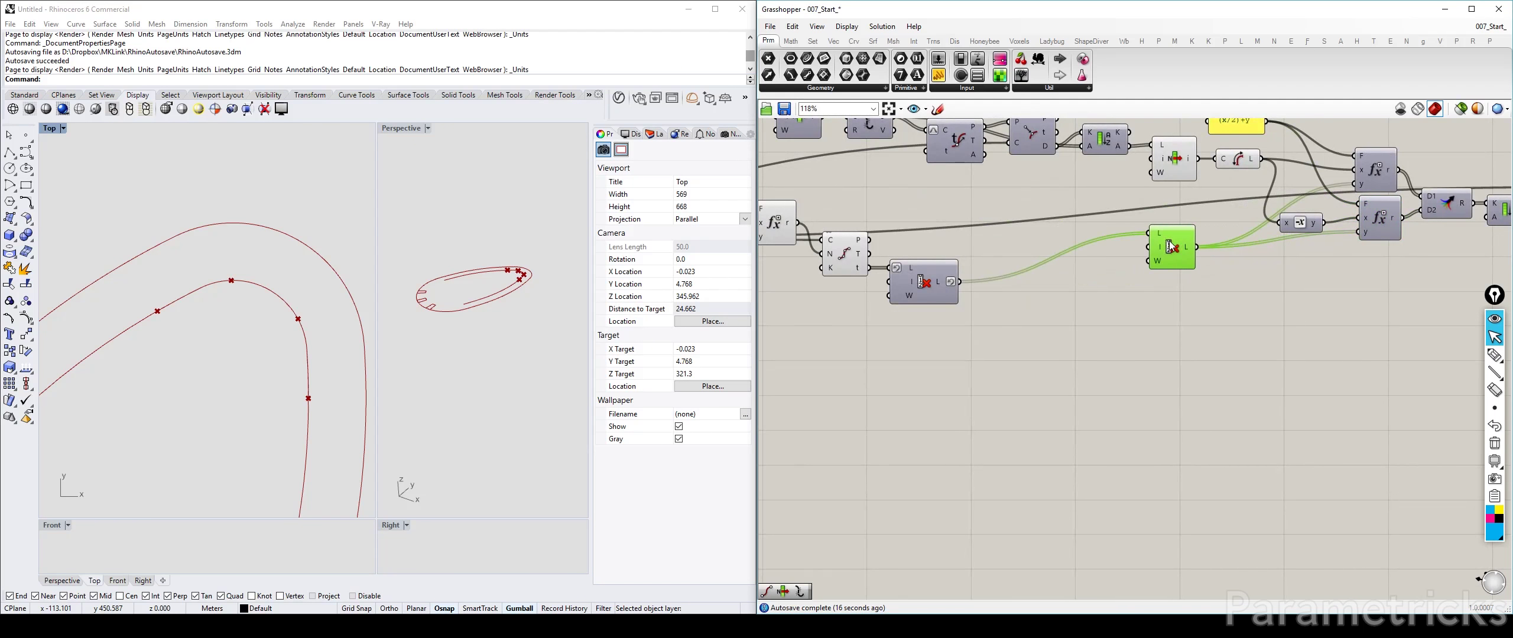
drag(922, 283, 1069, 235)
right_drag(957, 331, 1152, 336)
drag(1039, 264, 1153, 222)
drag(969, 227, 1031, 201)
drag(886, 192, 945, 185)
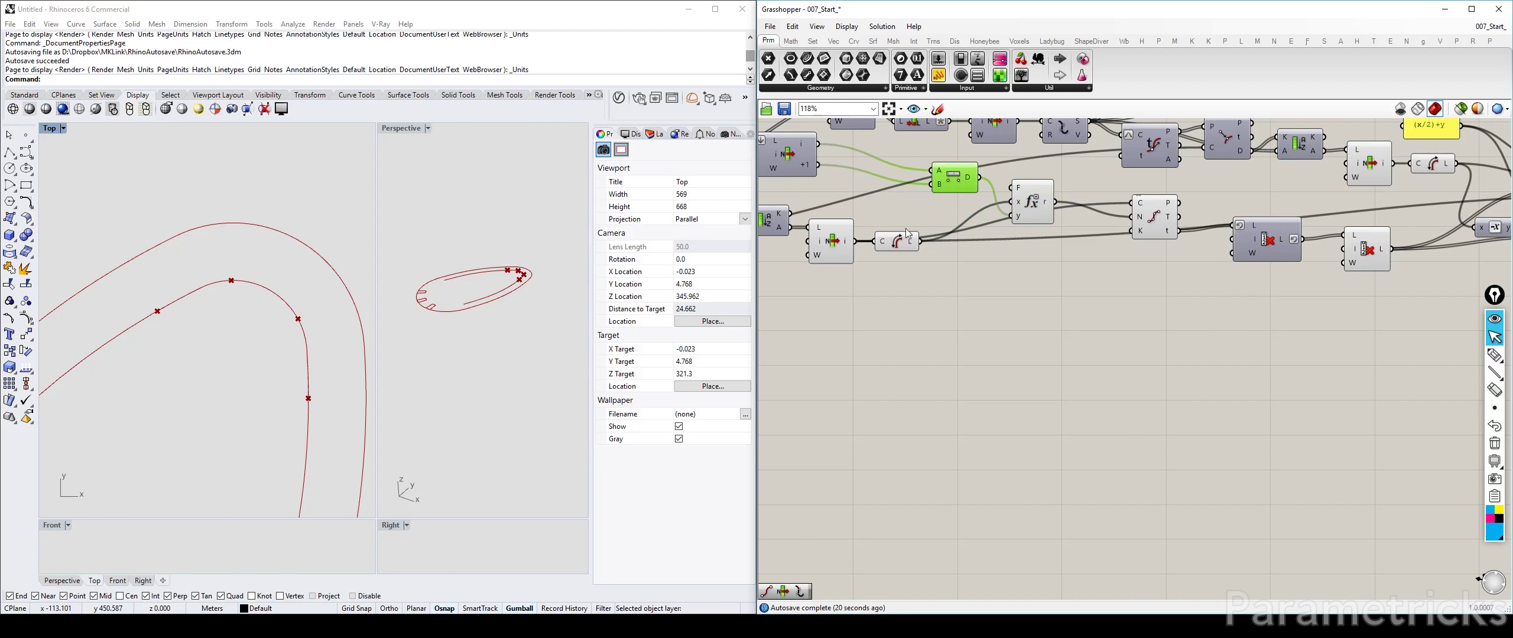
drag(906, 234, 939, 209)
Select the Cull Pattern component and examine the curve segments it keeps in the Top viewport and its output data
scroll(1182, 265, down, 2)
right_drag(1360, 266, 774, 280)
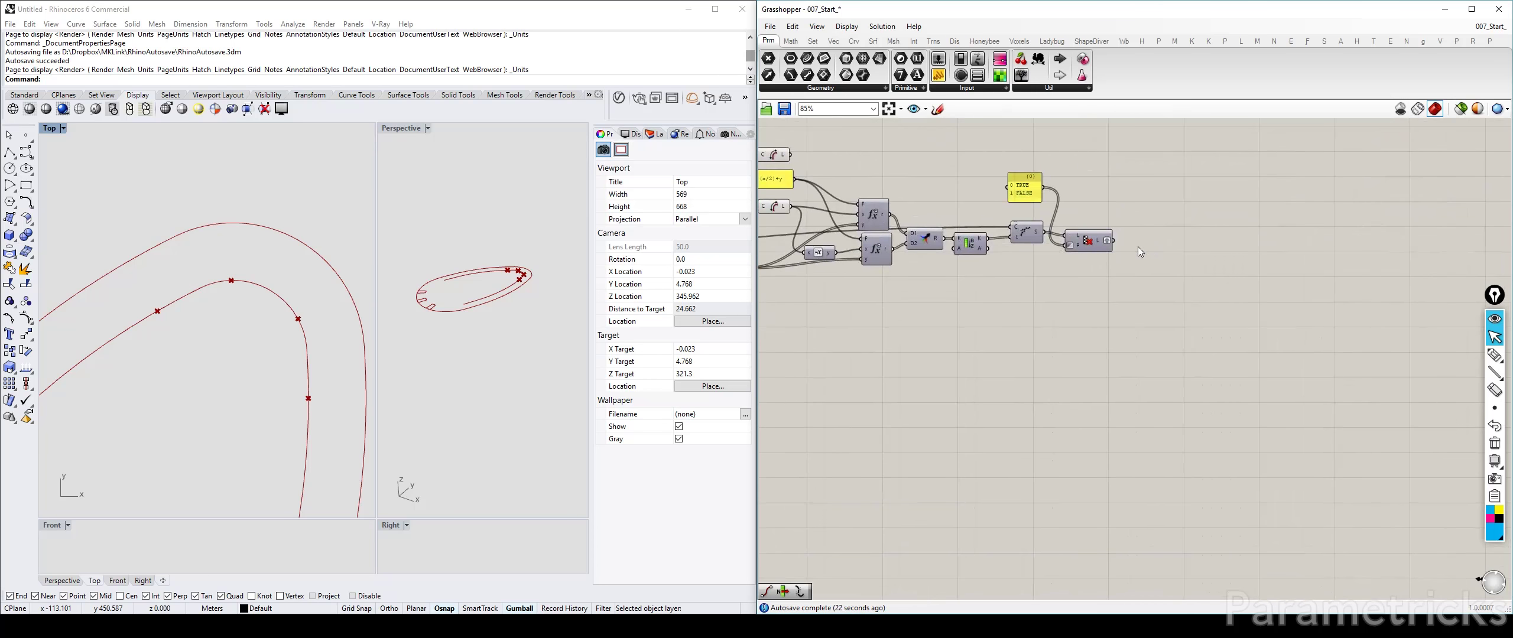
scroll(1137, 246, up, 3)
click(1065, 245)
scroll(304, 316, up, 2)
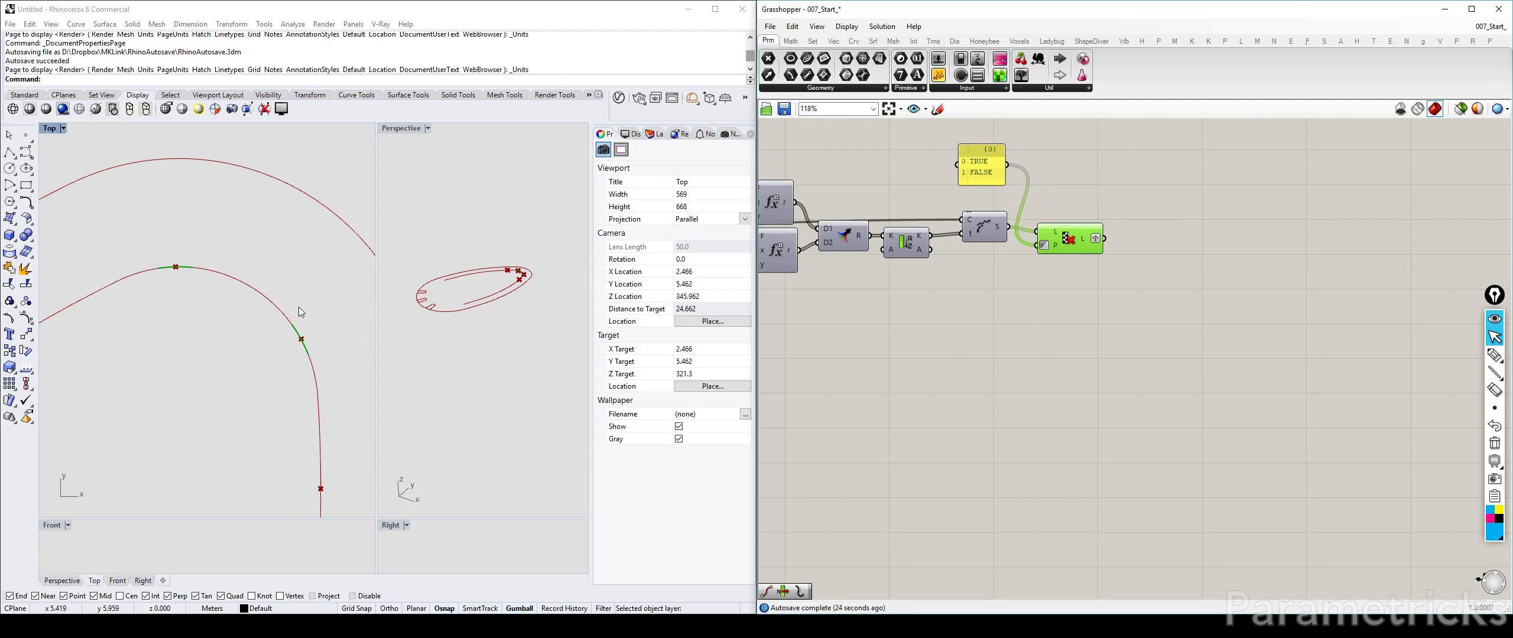
scroll(1085, 239, up, 3)
mouse_move(1085, 243)
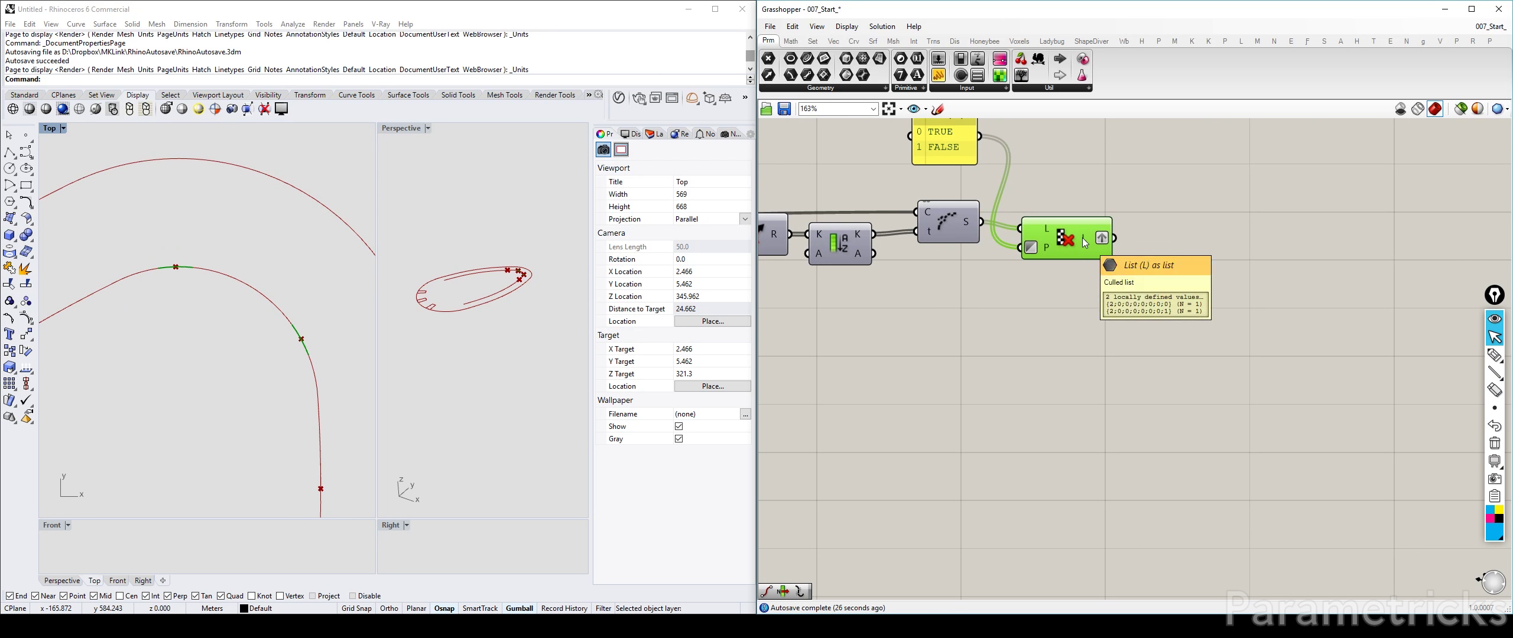
scroll(1085, 242, down, 5)
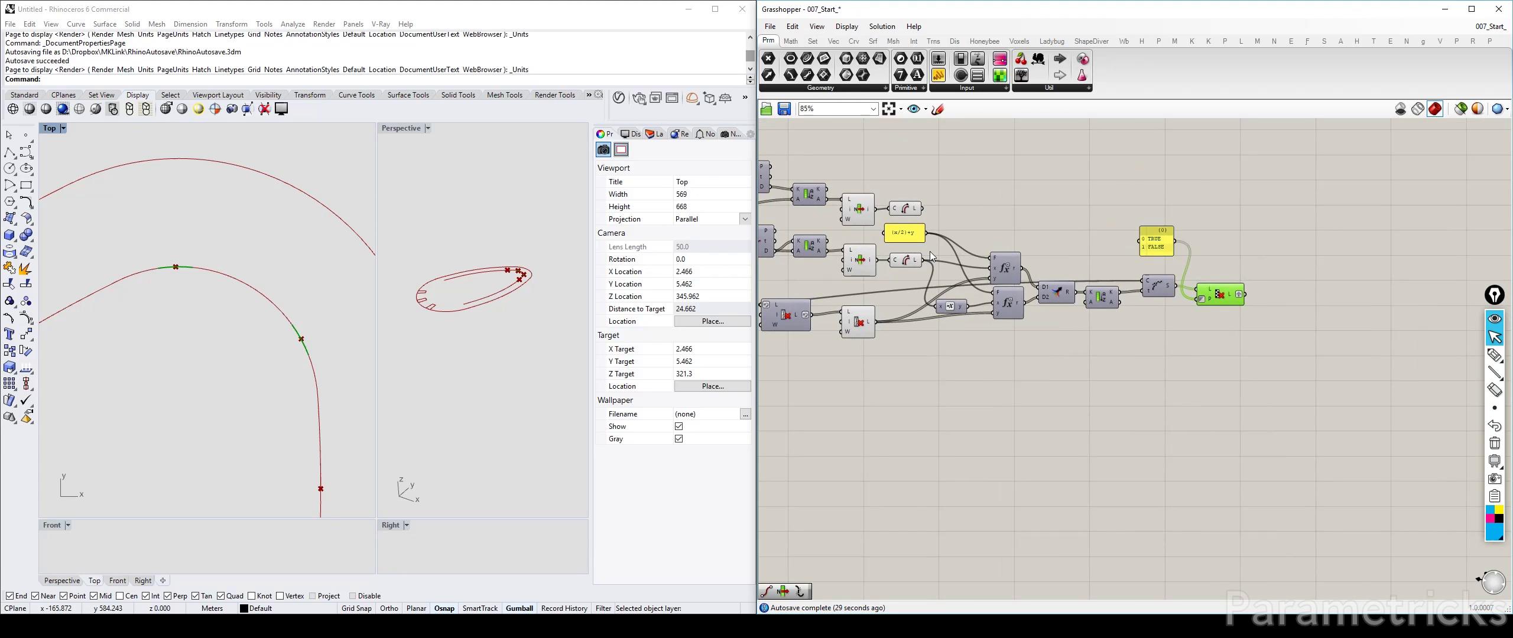
Reposition the Divide Curve component and move the two Cull Index components closer to it
scroll(288, 288, down, 5)
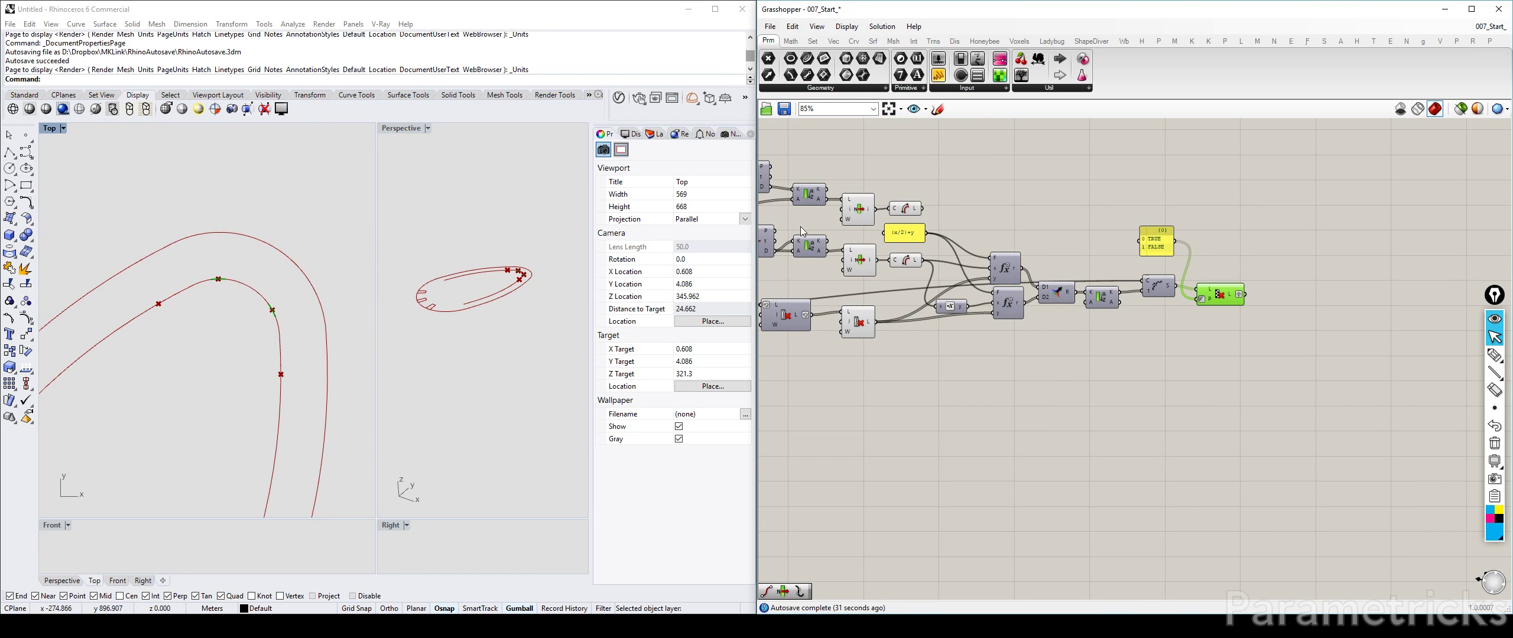
scroll(1127, 221, down, 3)
scroll(1127, 221, up, 2)
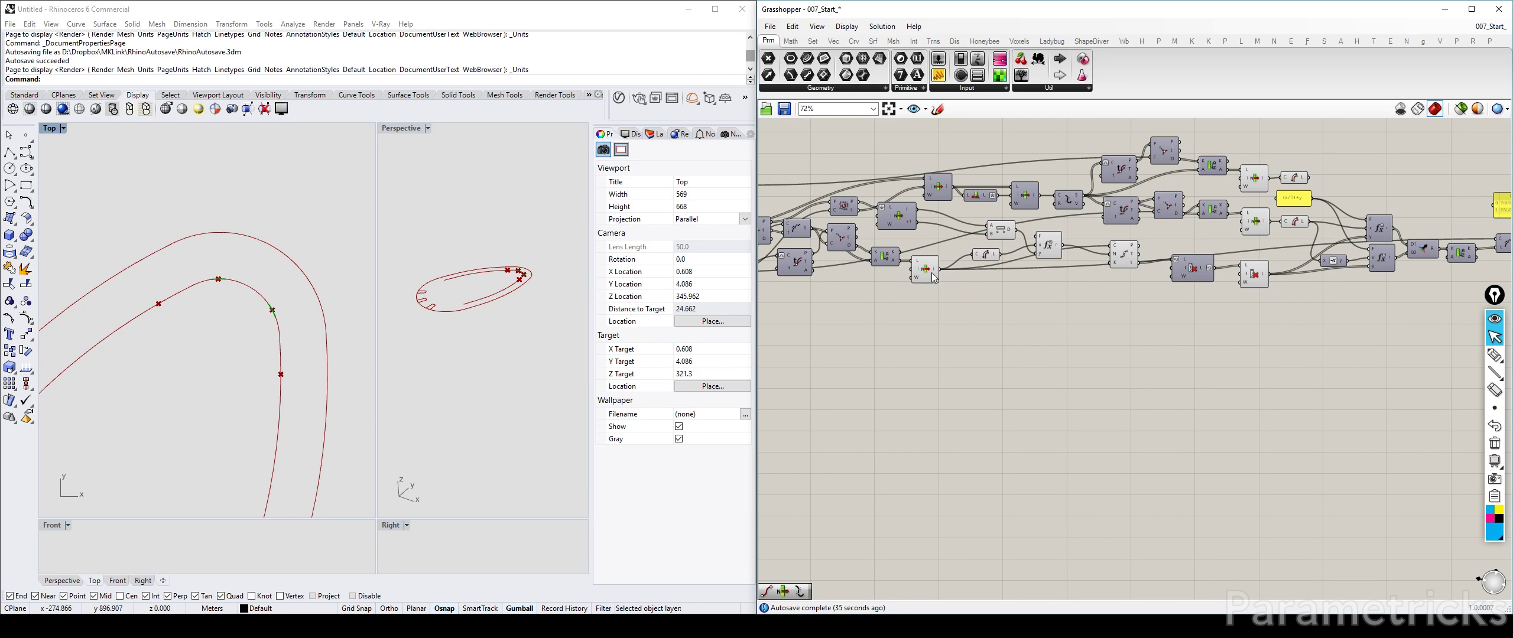
right_drag(957, 284, 1123, 294)
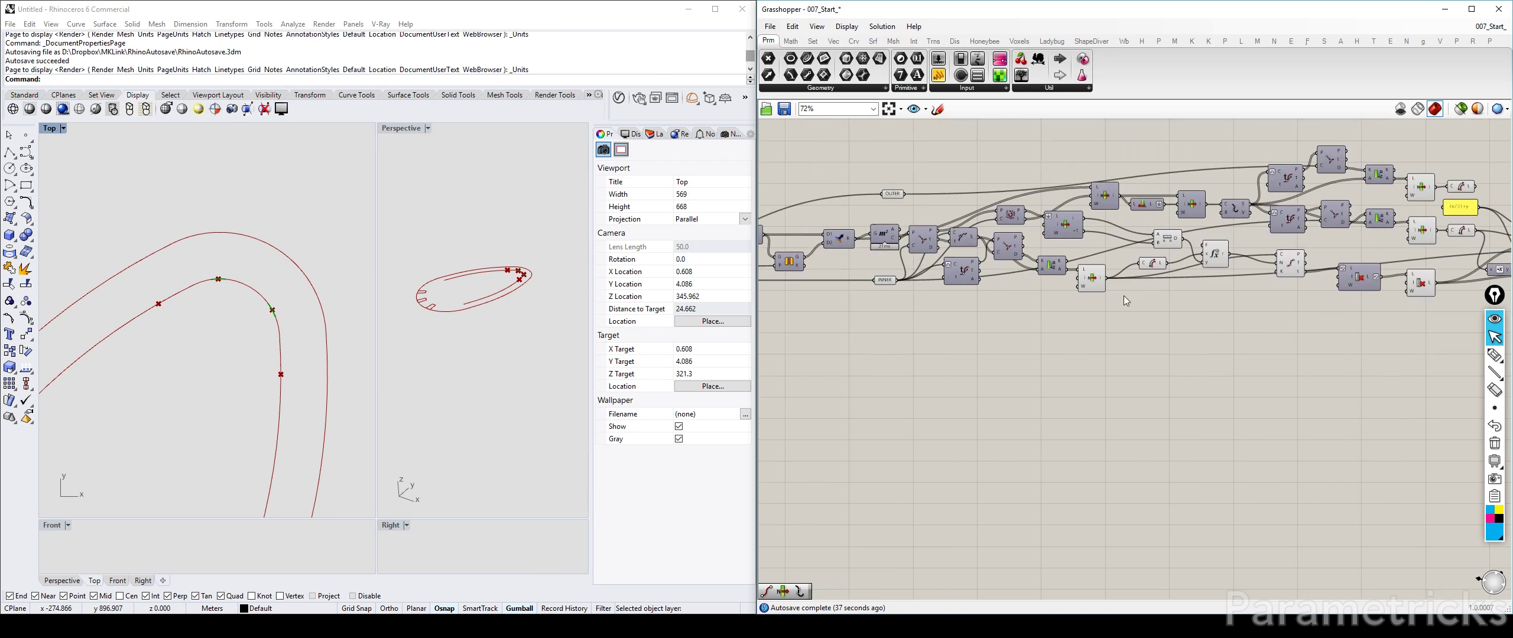
scroll(1128, 294, up, 3)
scroll(1139, 283, down, 4)
right_drag(1269, 259, 1121, 270)
scroll(1120, 271, up, 3)
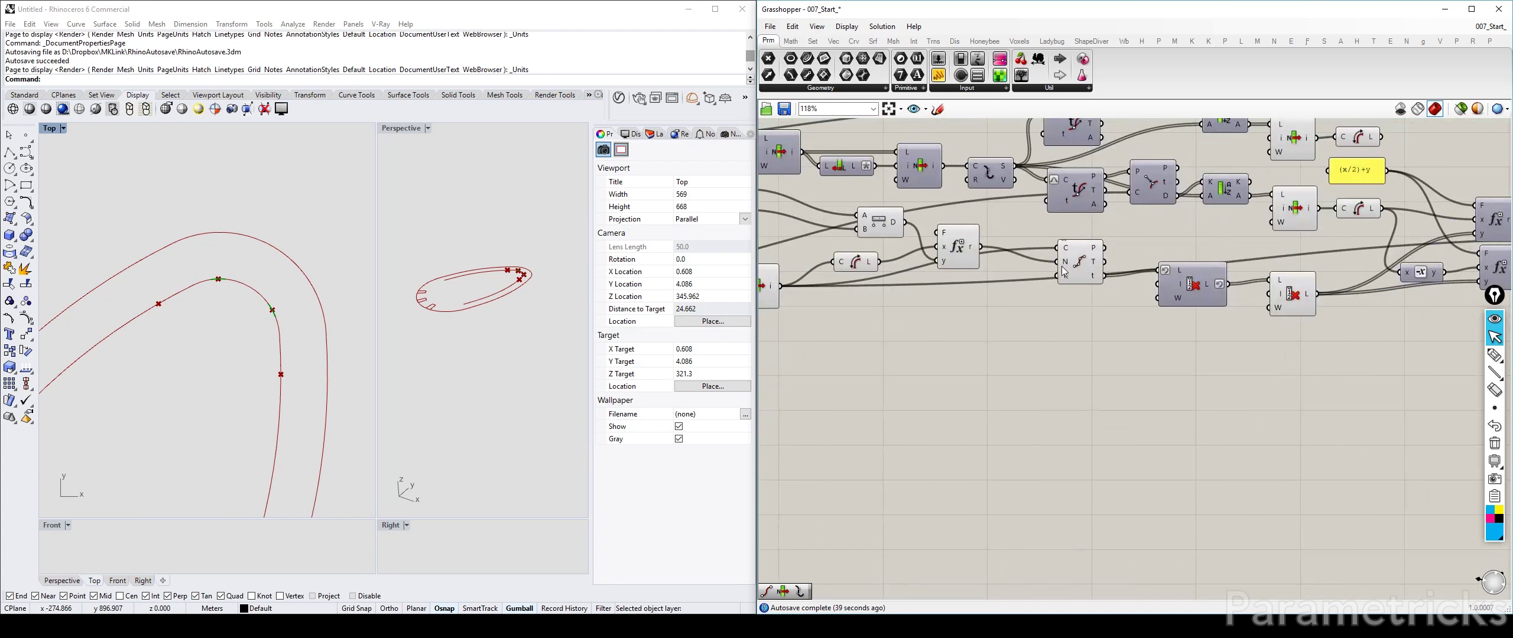
drag(1081, 257, 1065, 251)
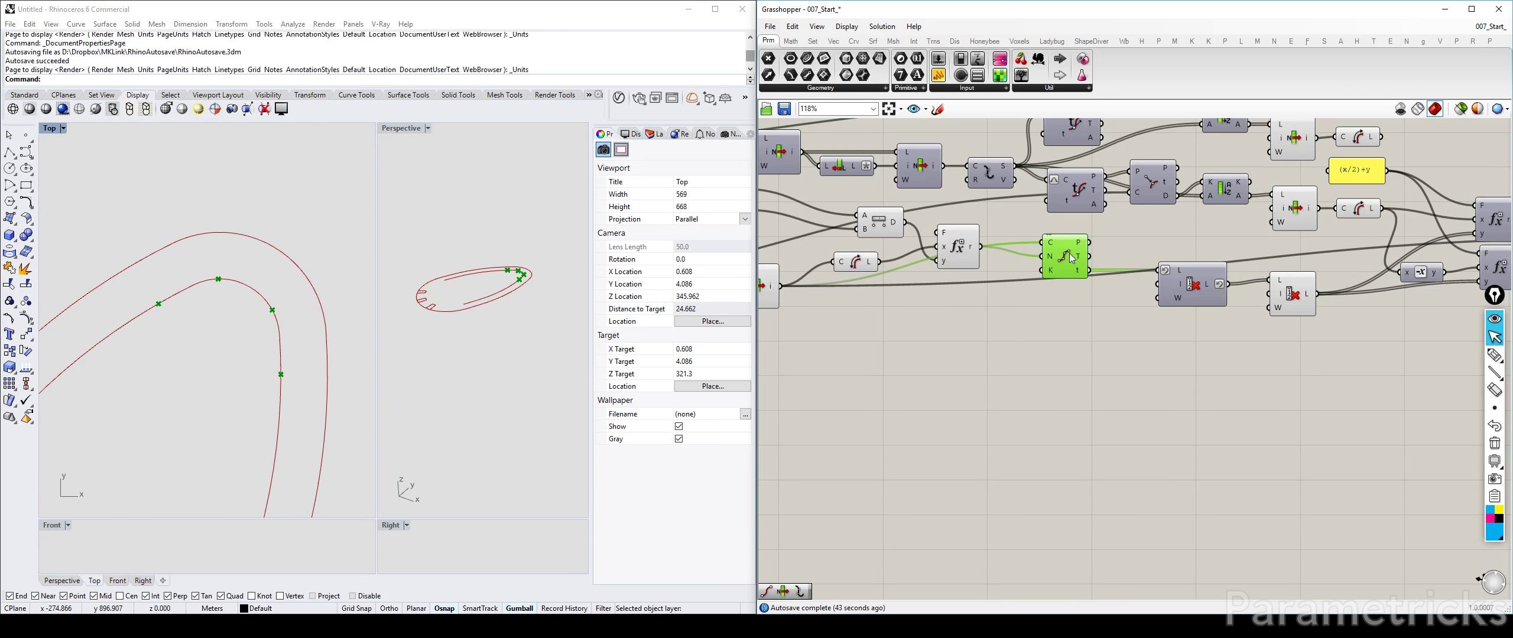
drag(1071, 250, 1066, 262)
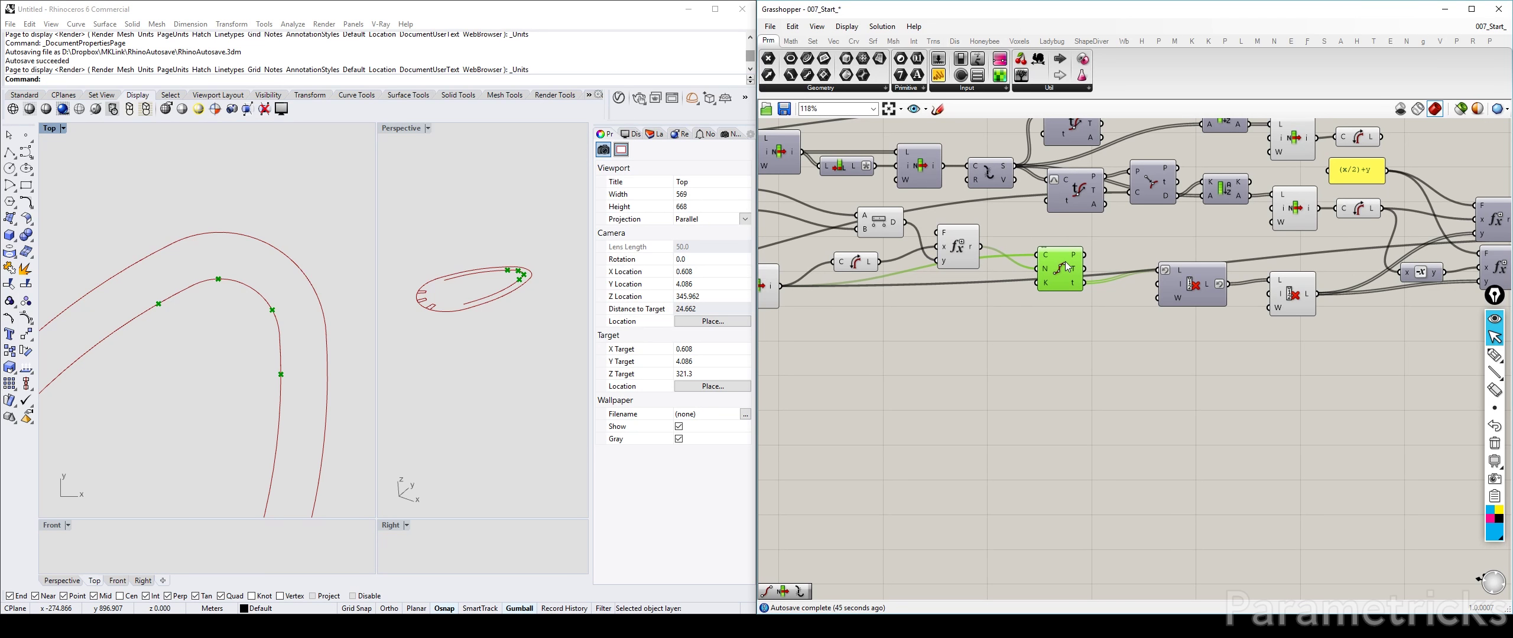
drag(1214, 286, 1168, 298)
drag(1295, 295, 1252, 301)
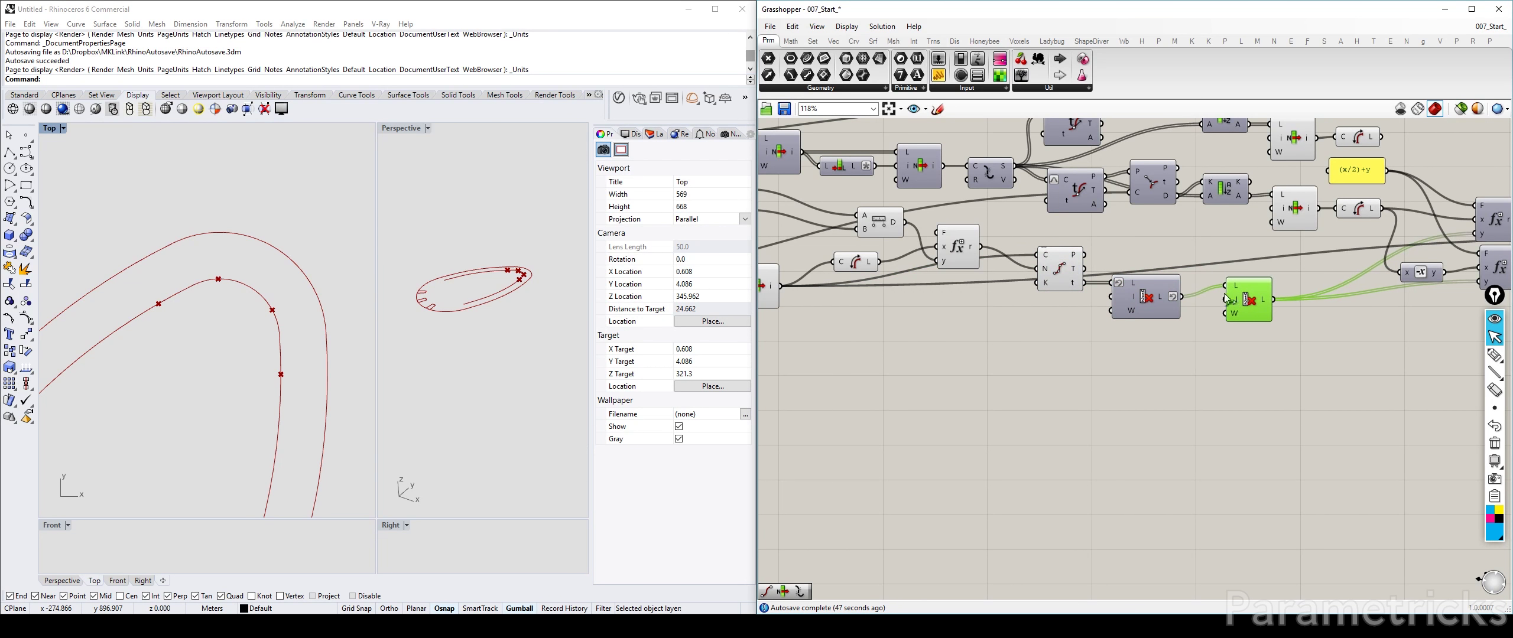
right_drag(1236, 302, 1139, 341)
drag(1196, 396, 1077, 347)
click(1061, 281)
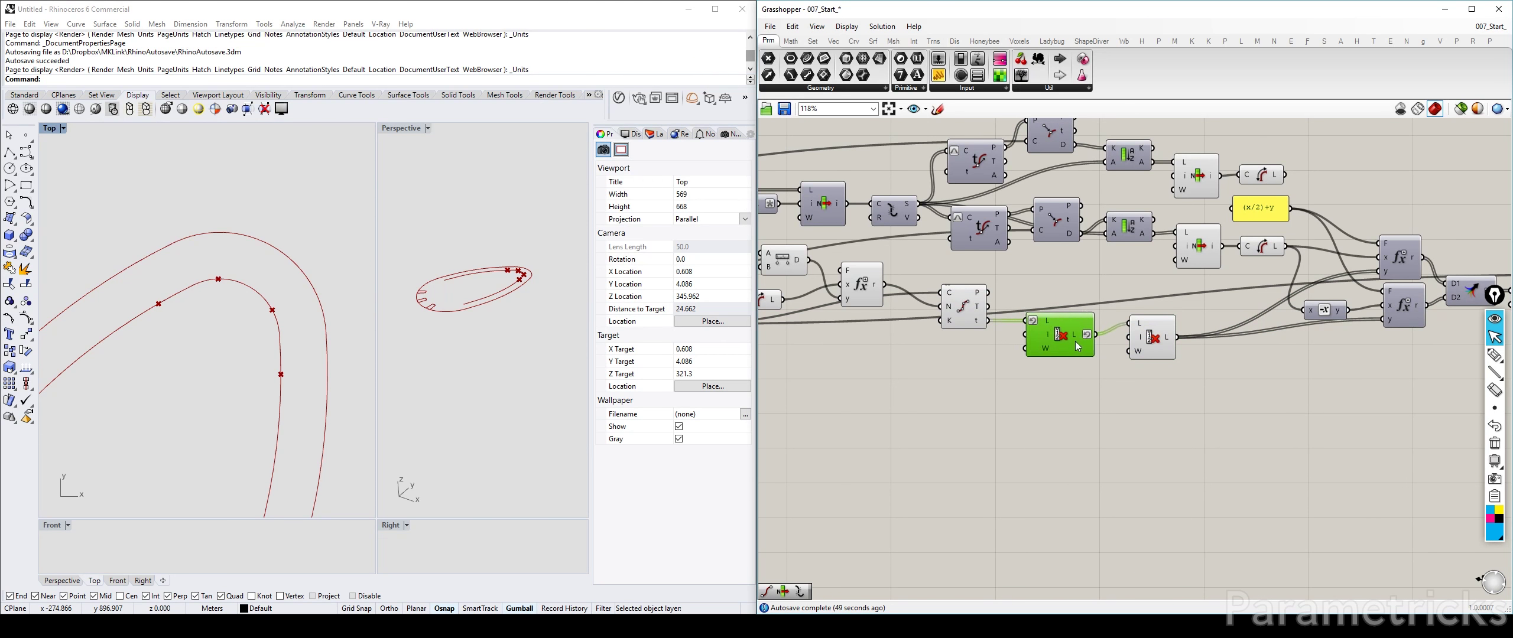
click(974, 308)
Duplicate a Curve Closest Point component above the chain, feeding it the OUTER curve and the Divide Curve points
right_drag(899, 388, 962, 377)
double_click(956, 377)
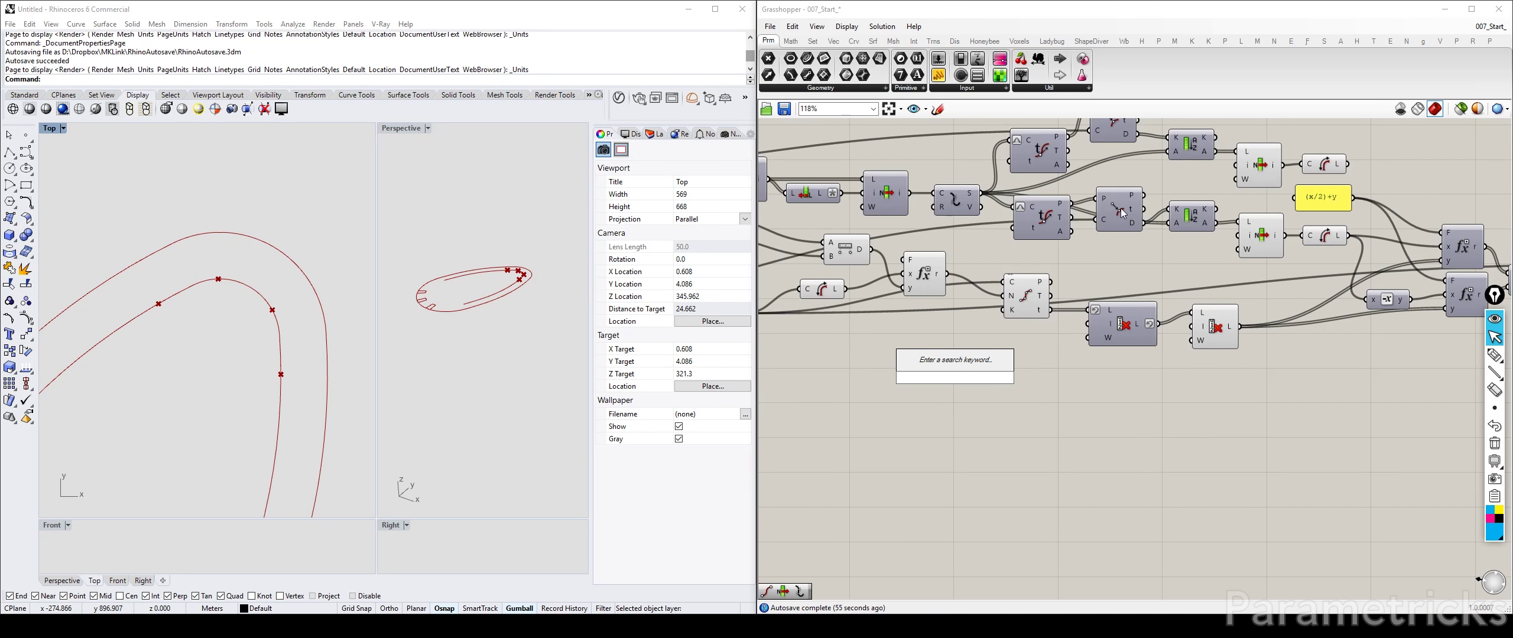
alt+drag(1120, 212, 1137, 427)
scroll(856, 361, down, 4)
right_drag(857, 359, 1202, 306)
scroll(1035, 294, up, 3)
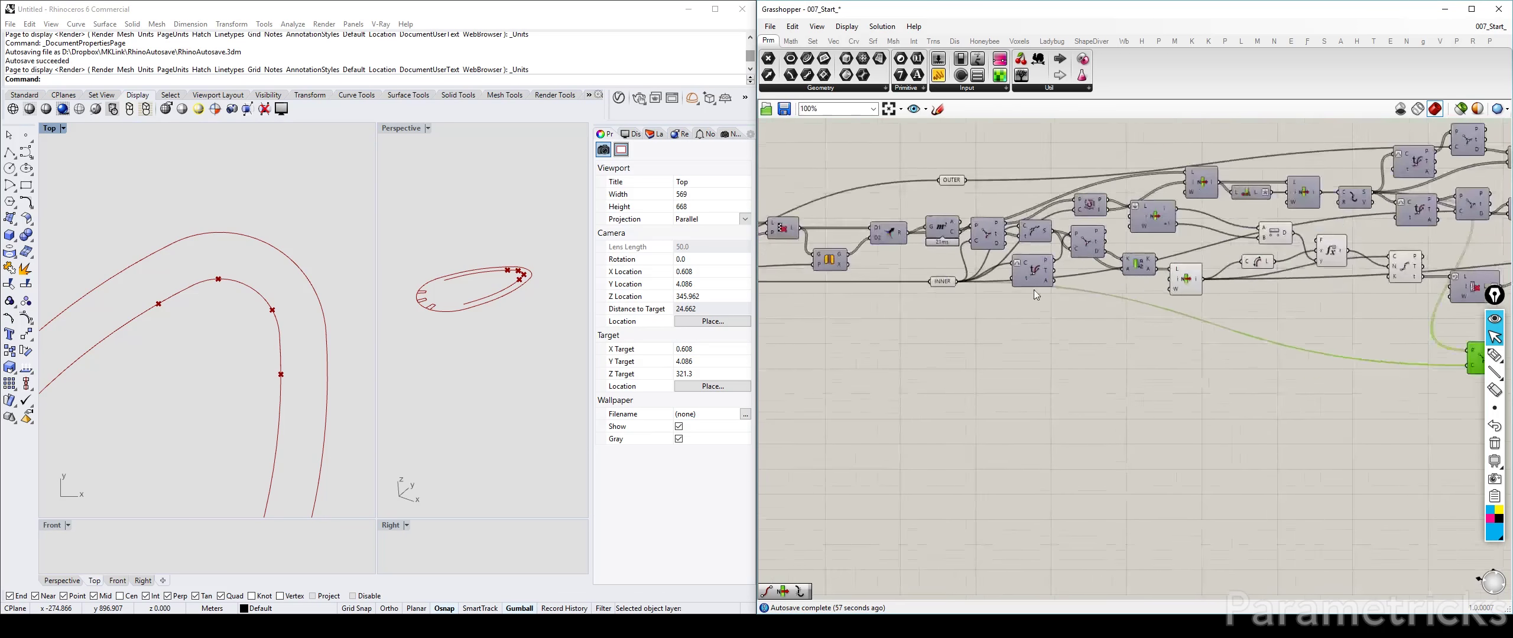
right_drag(1004, 225, 877, 310)
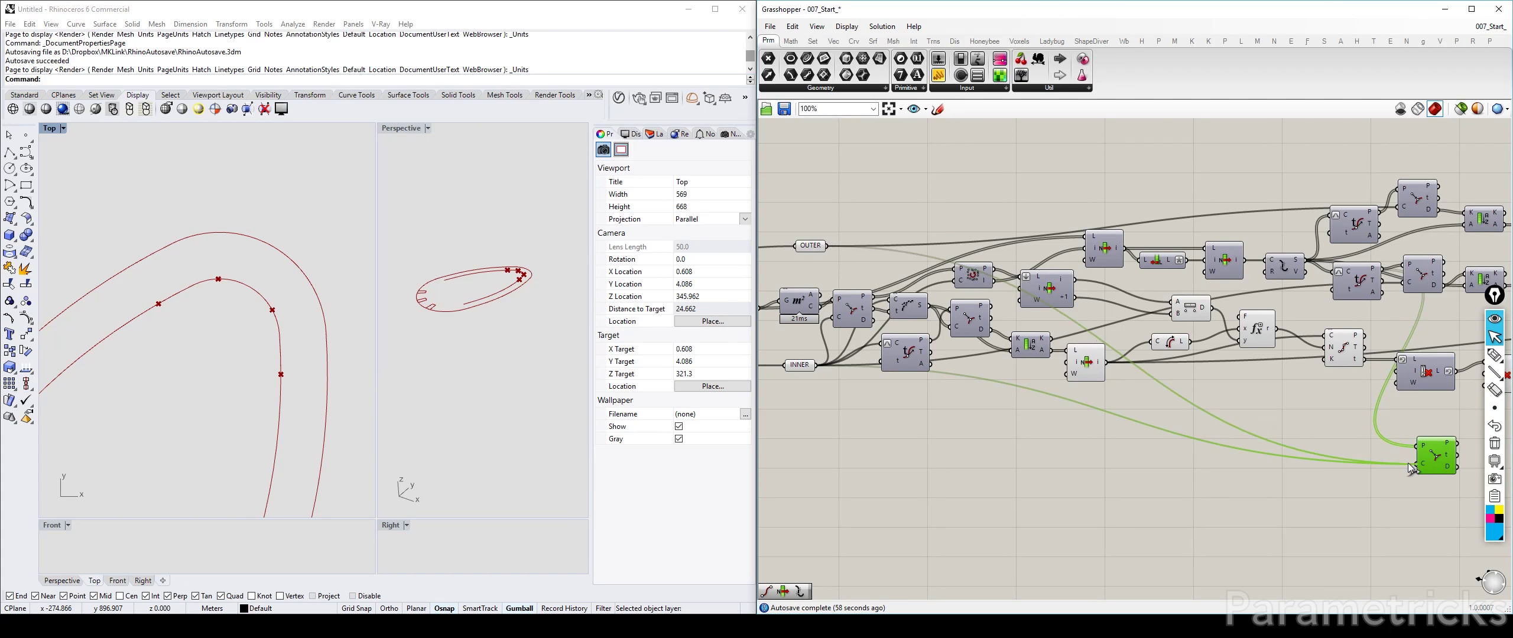
right_drag(1443, 447, 975, 447)
drag(975, 446, 1113, 153)
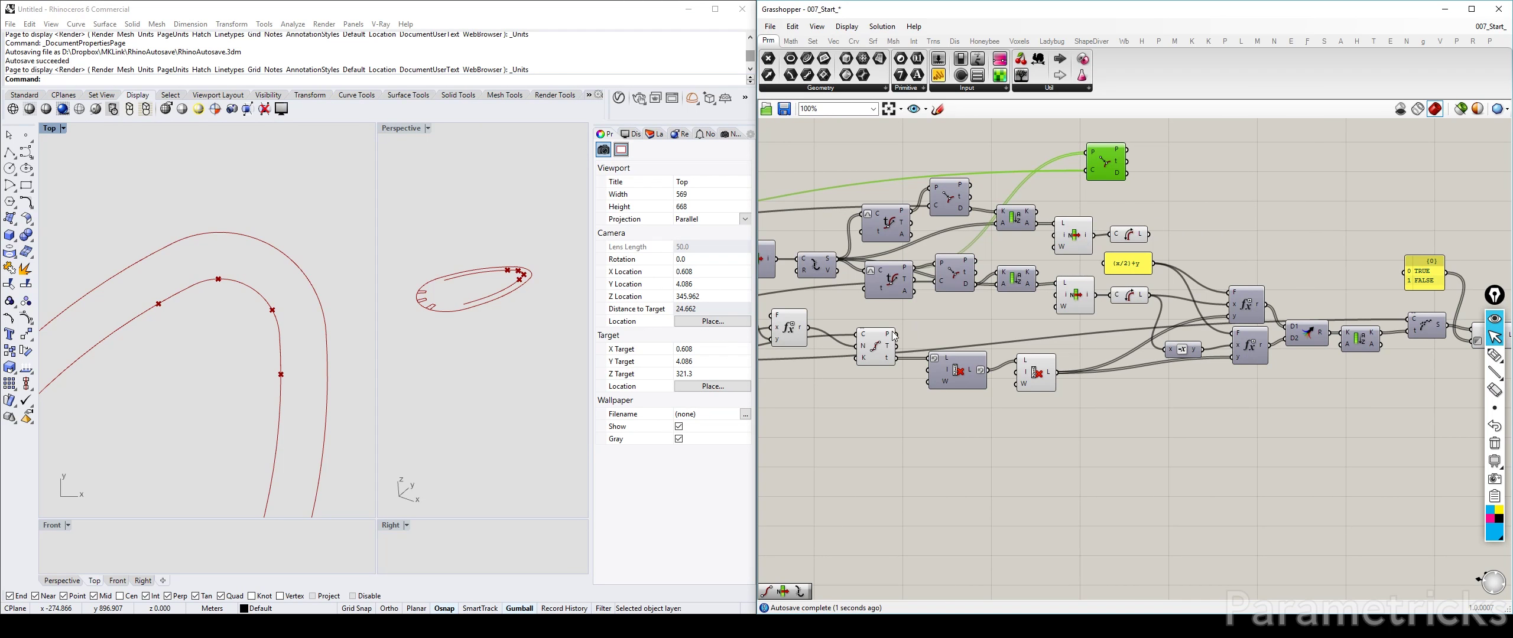
drag(895, 334, 1086, 152)
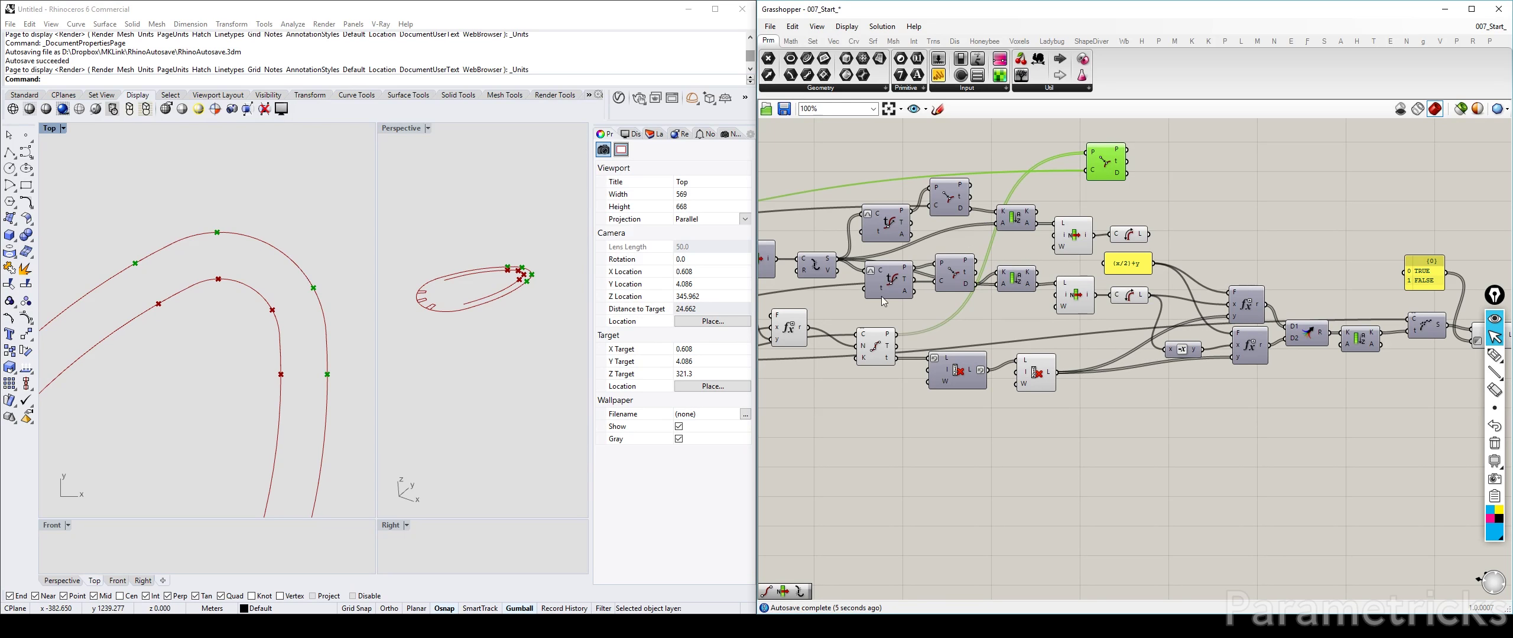
Duplicate the two Cull Index components to filter the division points and route the culled points into the new Curve Closest Point
click(969, 374)
shift+click(1032, 373)
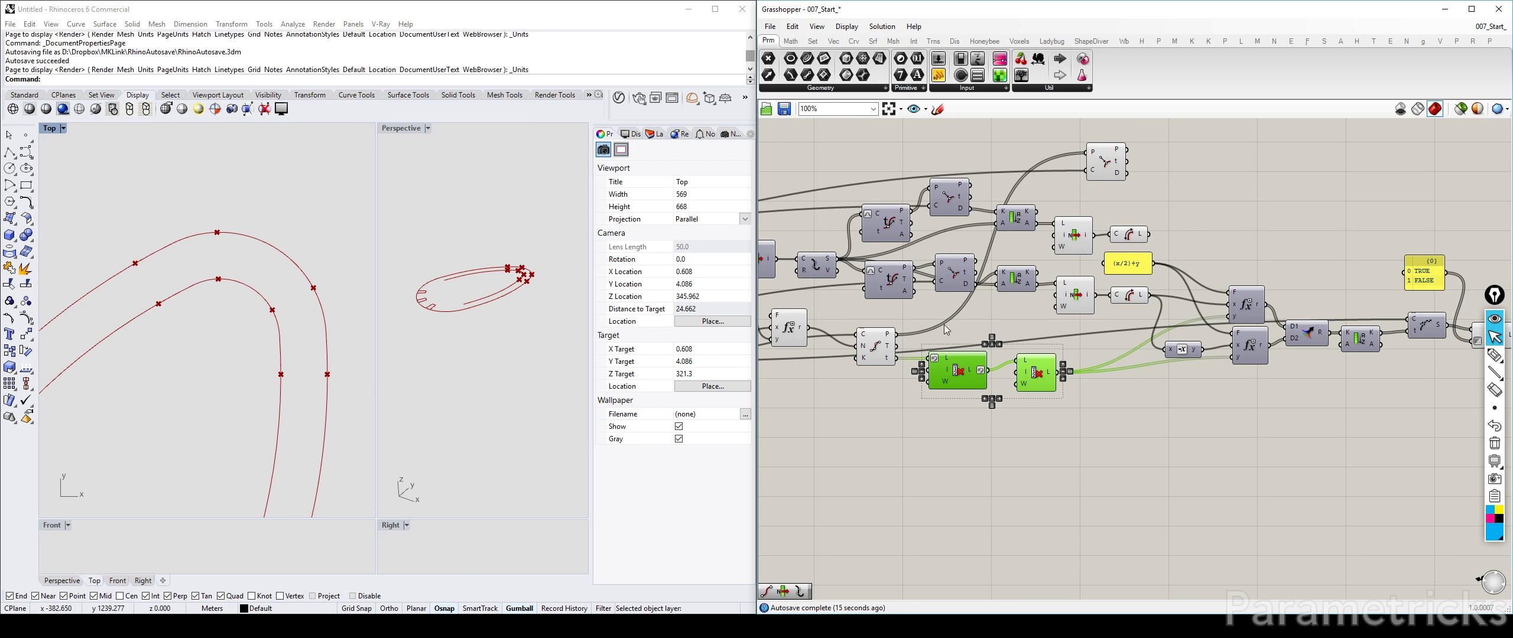
drag(876, 346, 851, 359)
drag(790, 329, 781, 330)
click(959, 370)
click(1036, 369)
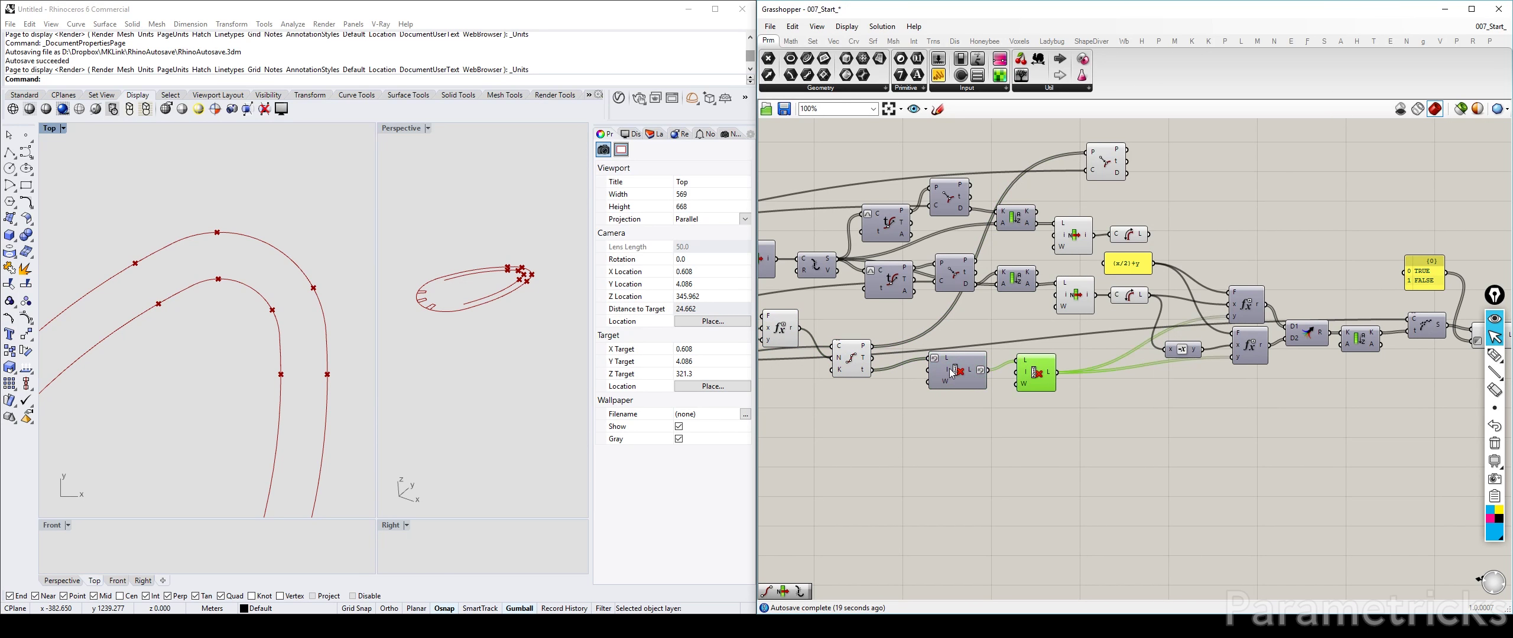
drag(950, 372, 931, 384)
drag(1029, 373, 1086, 152)
click(941, 384)
shift+click(1029, 390)
click(1078, 340)
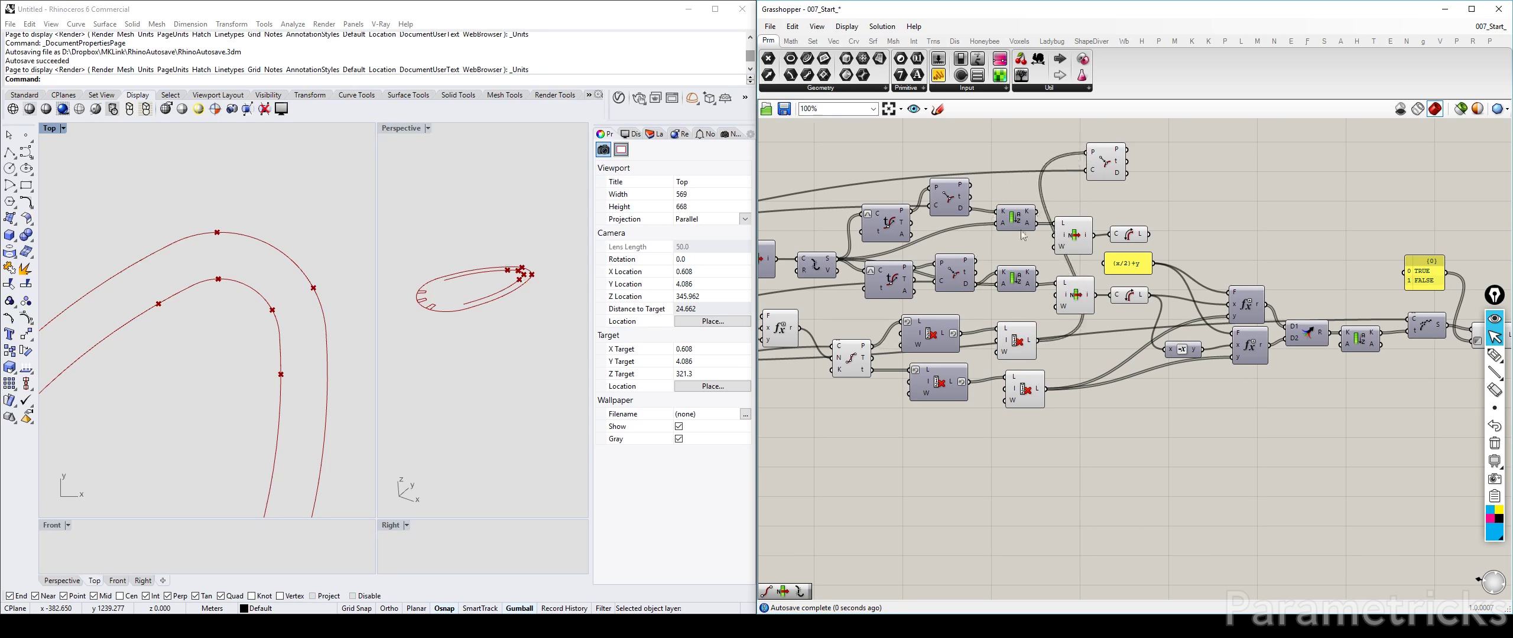
Turn off the preview of the Divide Curve component and the list item, length, distance and expression components feeding it
click(1019, 337)
click(851, 353)
right_drag(847, 336, 997, 311)
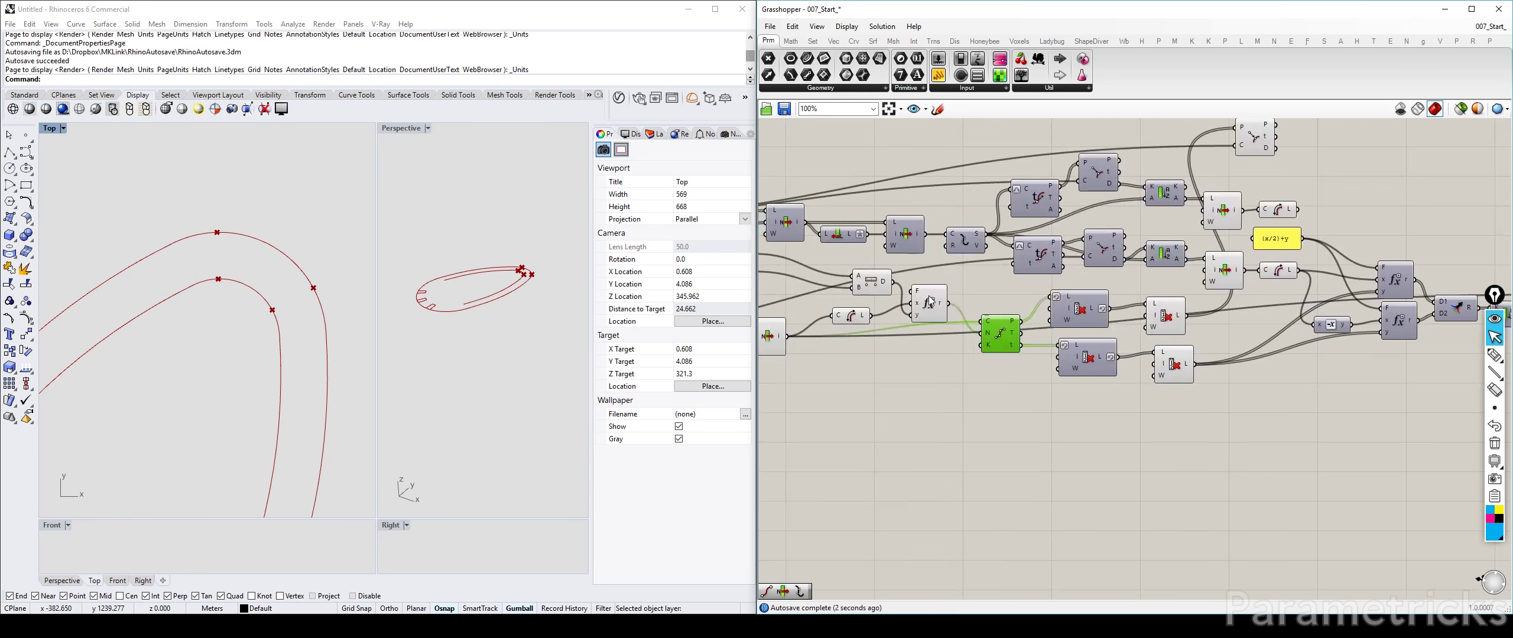
click(928, 299)
drag(947, 356, 795, 231)
middle_click(889, 195)
click(931, 175)
right_drag(783, 333, 1039, 296)
click(1002, 326)
key(ctrl+q)
Move the new Curve Closest Point component to just above the upper curve length component
scroll(993, 317, down, 4)
drag(925, 186, 874, 304)
scroll(971, 288, up, 3)
click(986, 198)
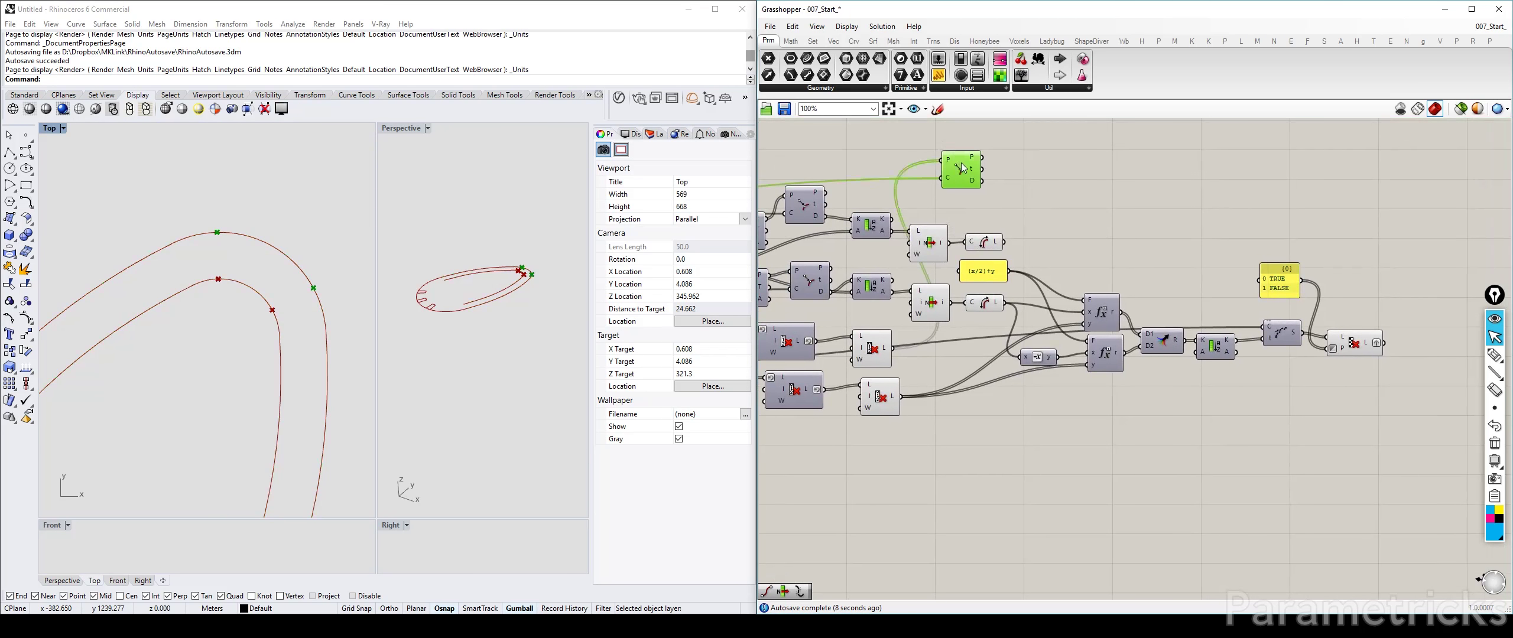
click(1069, 205)
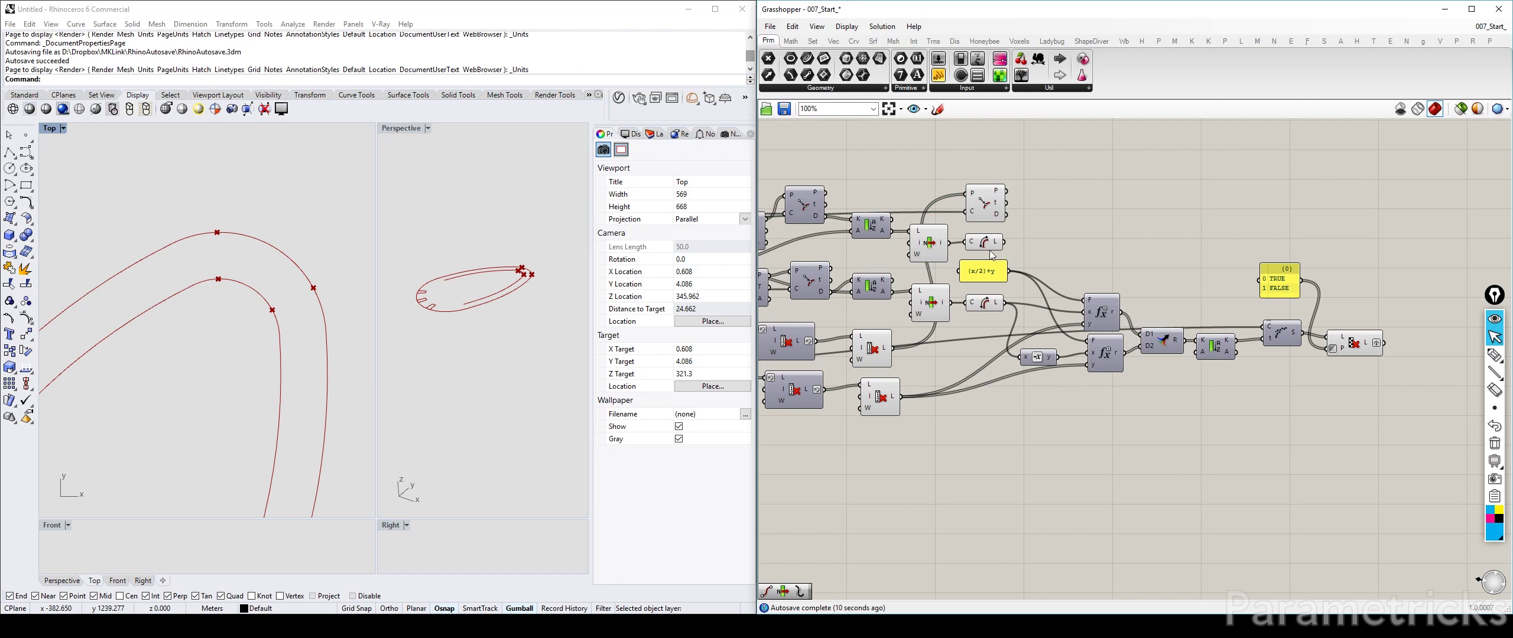
Duplicate the whole chain from Negative and the expressions to Cull Pattern, including the TRUE/FALSE panel, above the original
right_drag(1224, 288, 1114, 293)
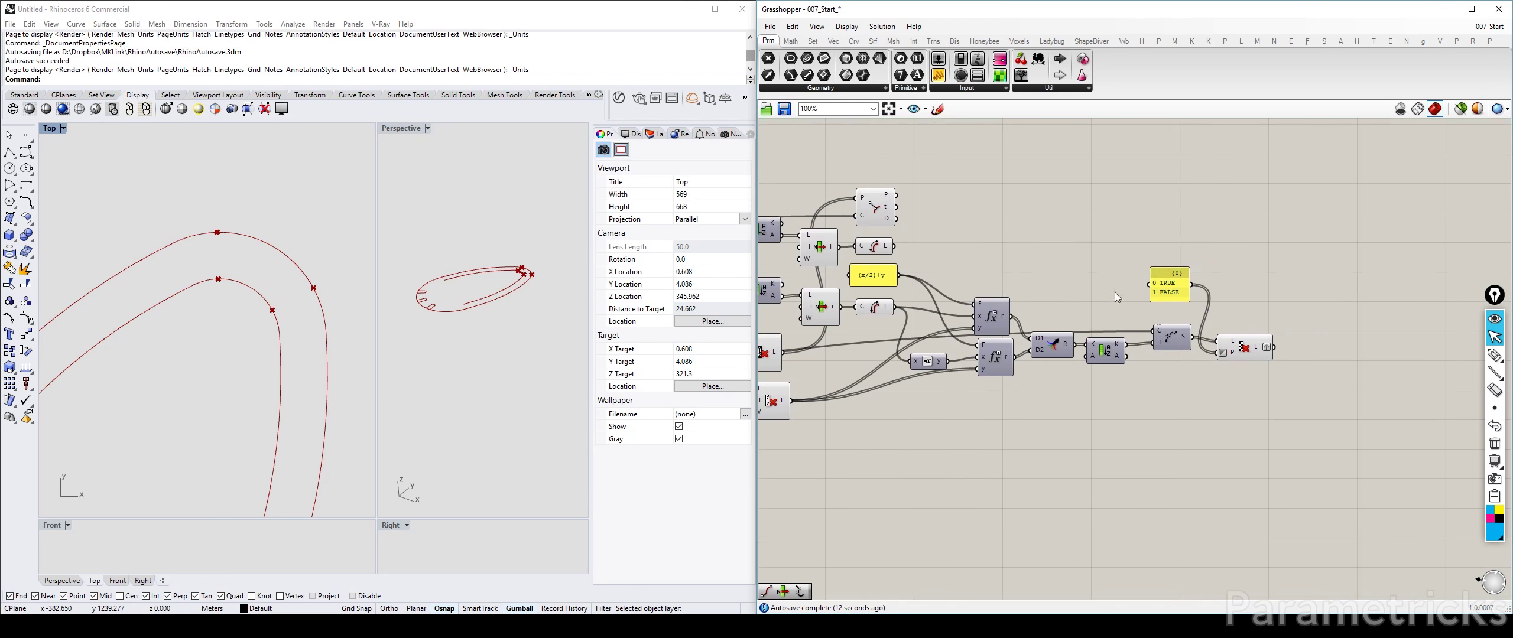
drag(1300, 198, 904, 390)
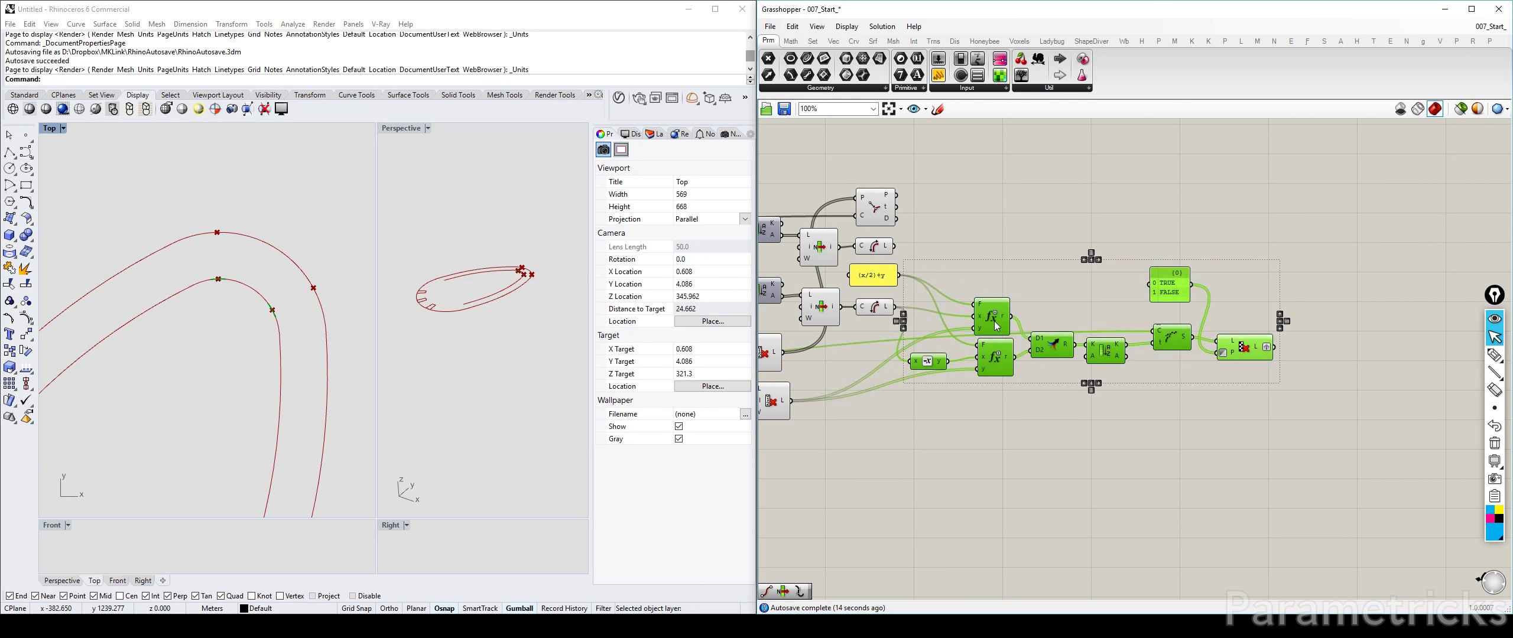
click(1002, 199)
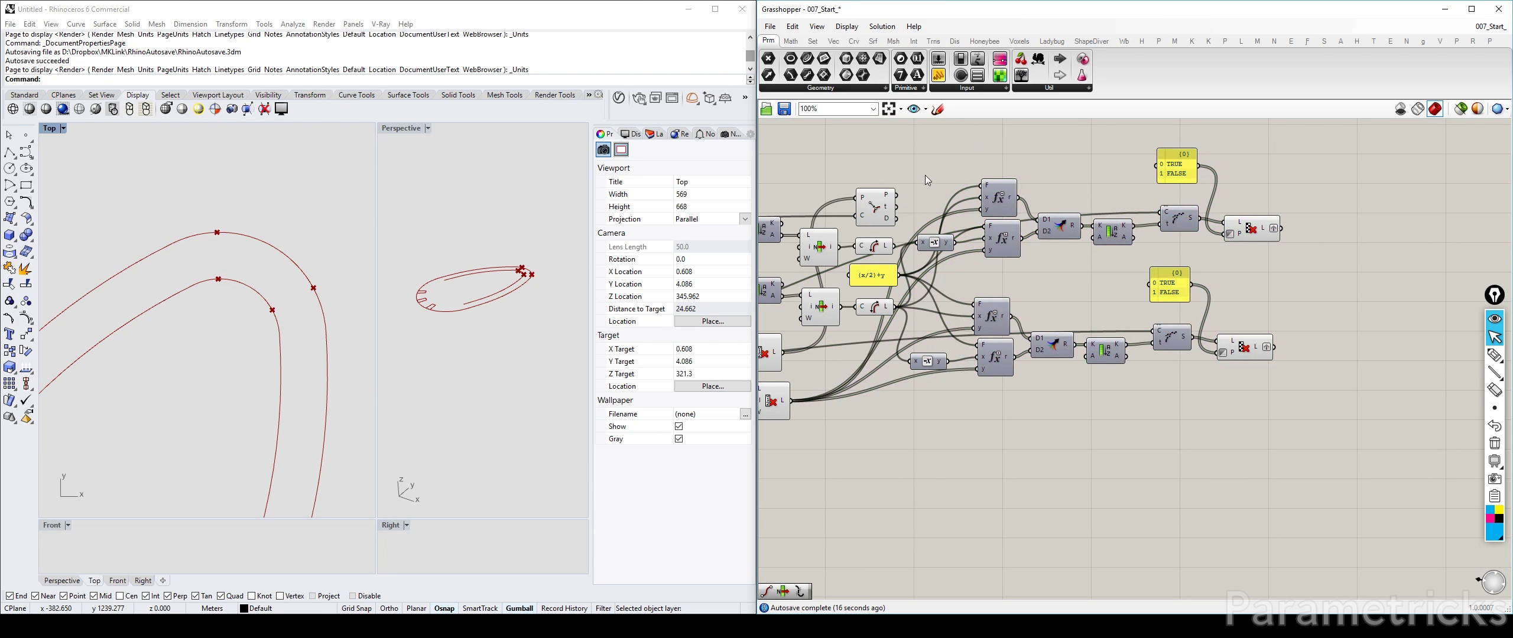
Feed the duplicated chain's Negative and expressions with the upper curve length and the new Curve Closest Point's t parameters
scroll(927, 191, up, 5)
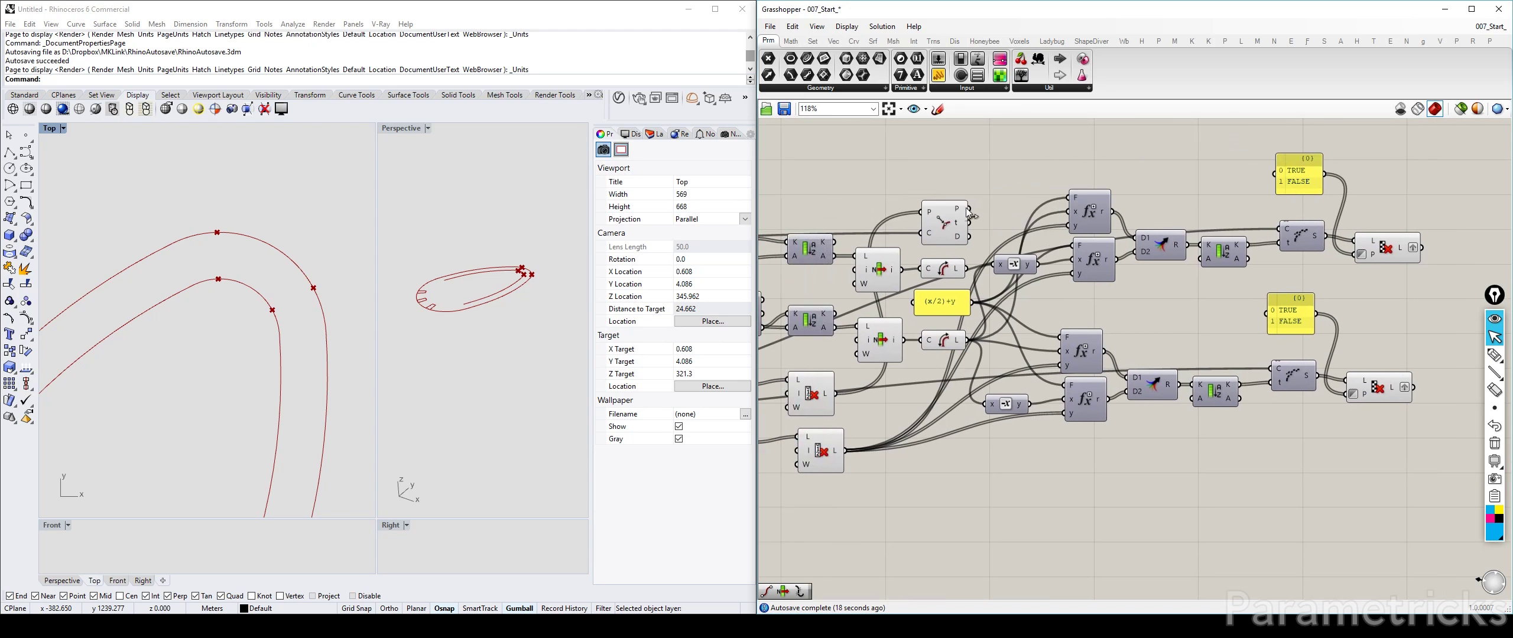
drag(947, 239, 926, 232)
drag(938, 313, 935, 289)
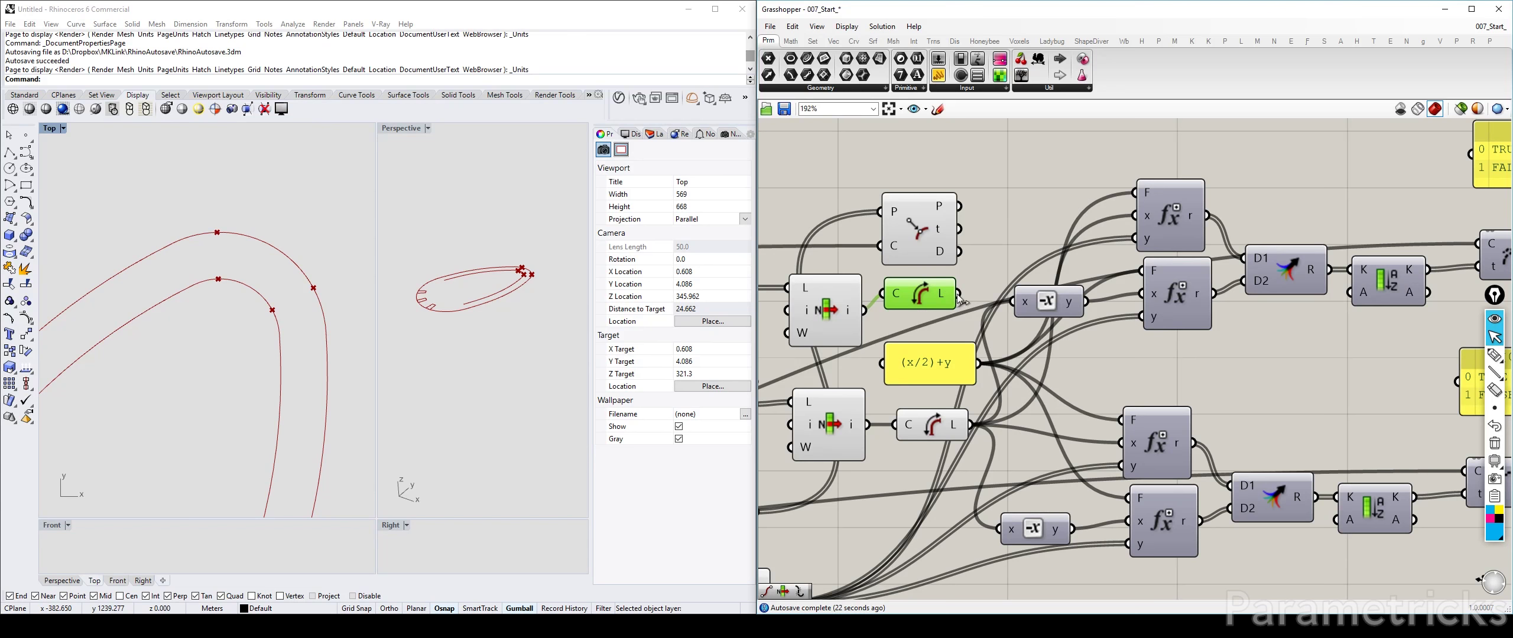
drag(960, 295, 1135, 216)
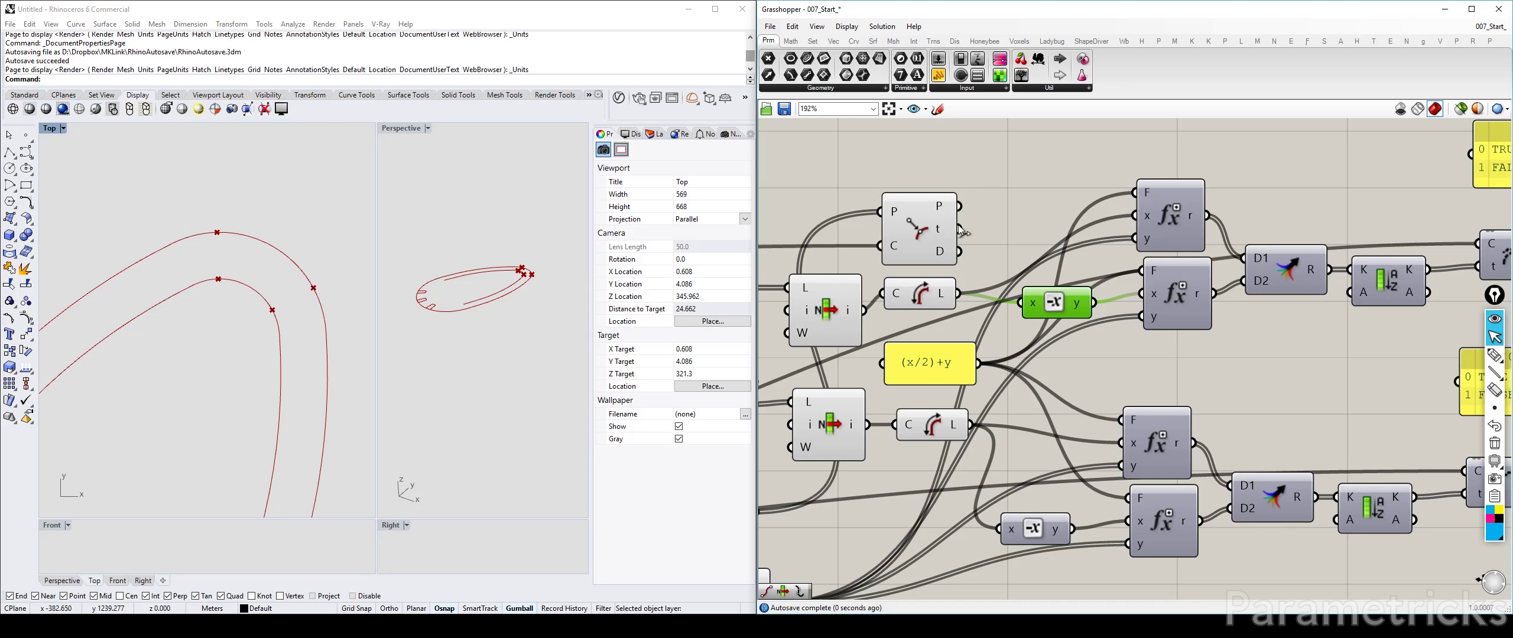
shift+drag(957, 229, 1145, 311)
Check the duplicated Cull Pattern's segments and connect the OUTER curve to the C input of the duplicated Shatter component
scroll(1144, 312, down, 4)
right_drag(1253, 298, 1081, 287)
scroll(1082, 285, up, 2)
right_drag(1167, 263, 1028, 272)
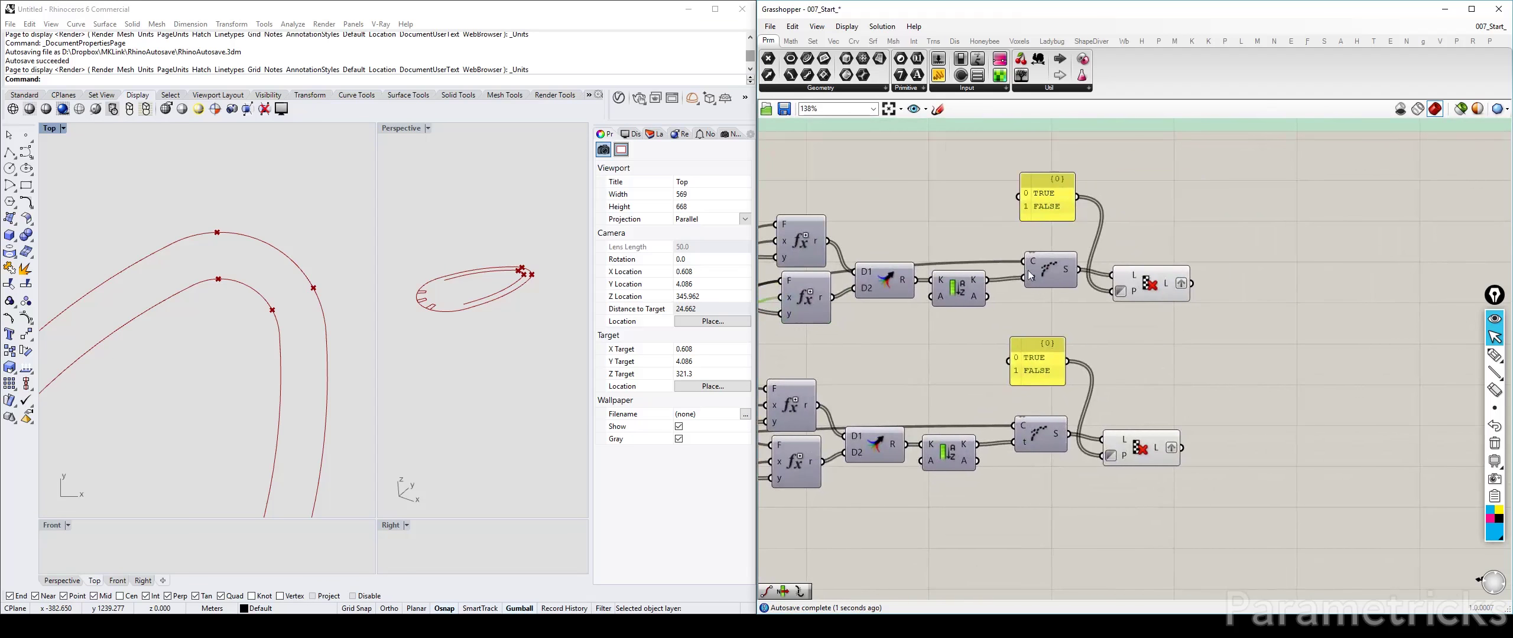
click(1139, 288)
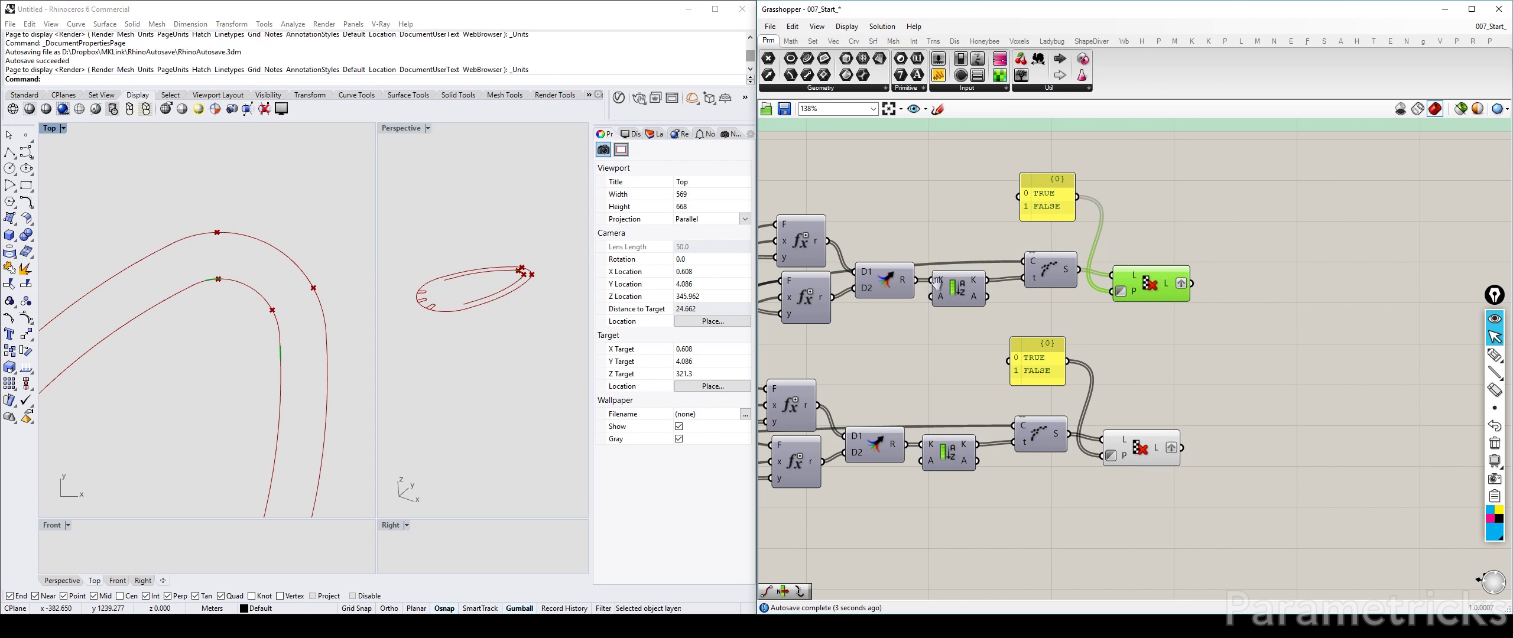
right_drag(934, 283, 1228, 273)
scroll(1396, 226, down, 5)
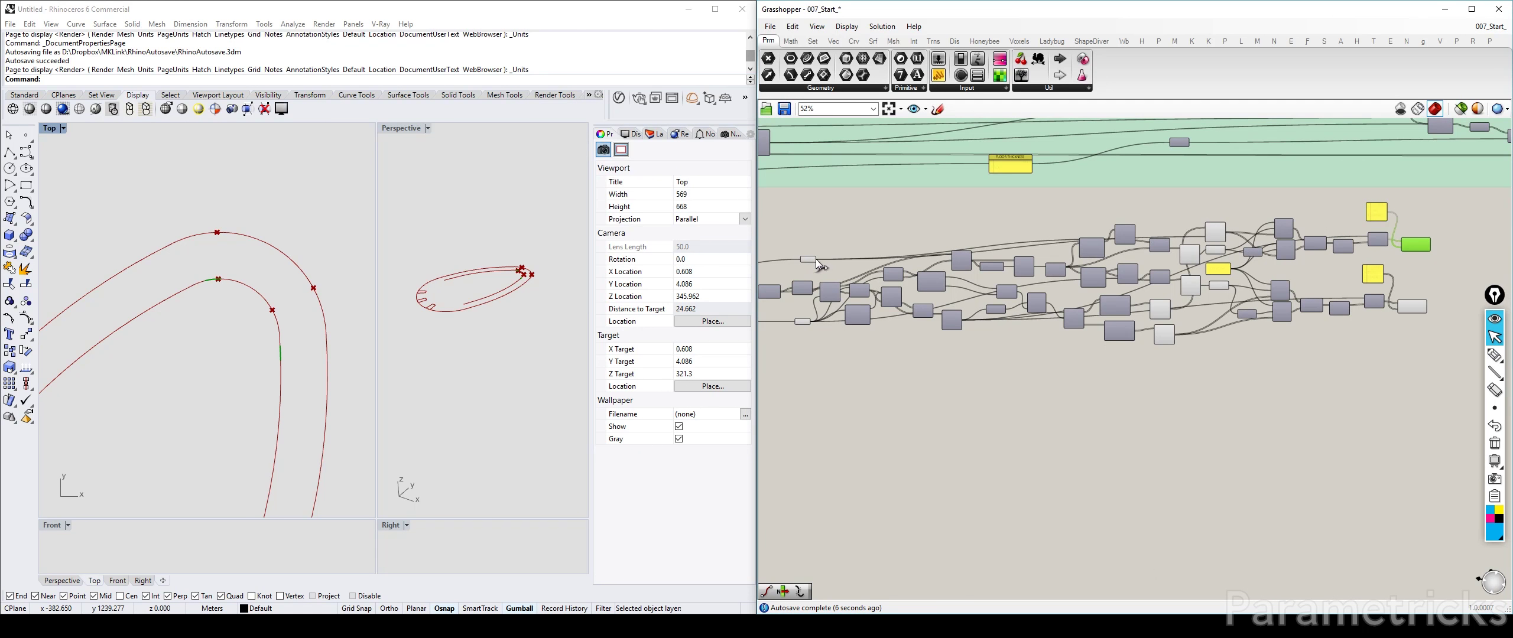
scroll(1371, 238, up, 5)
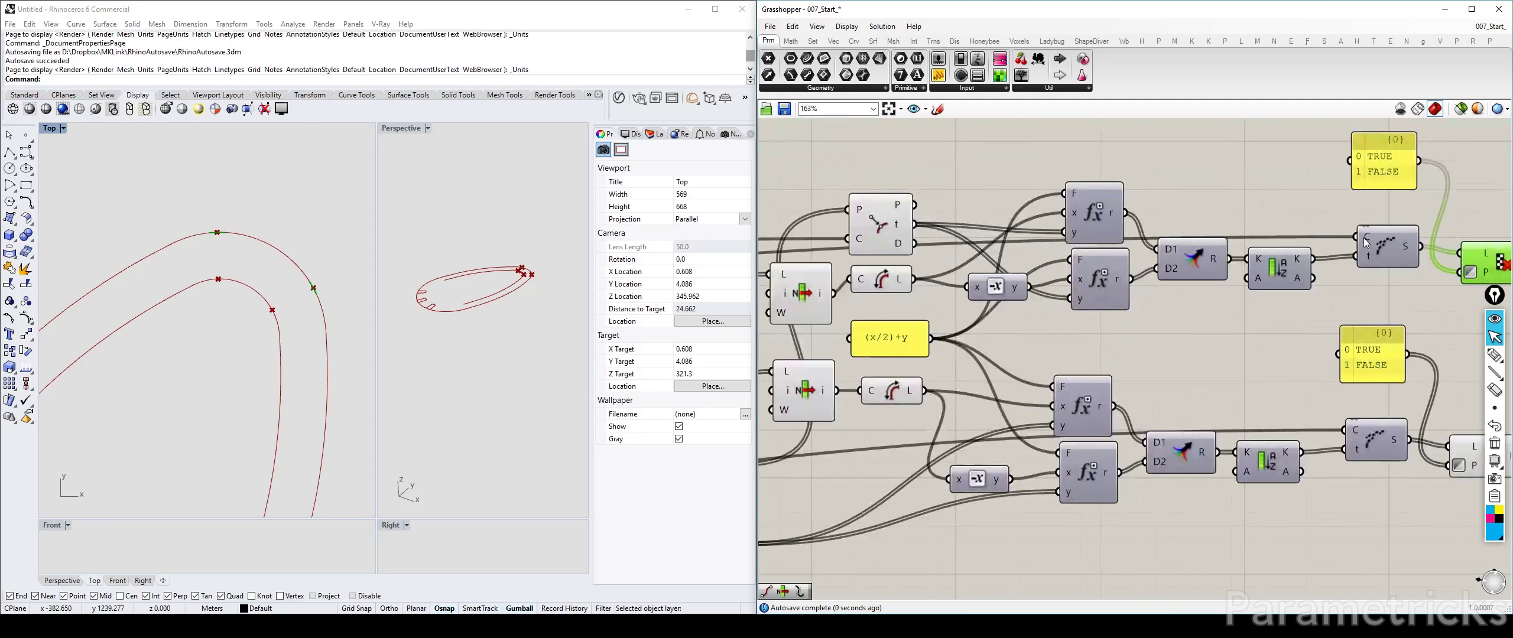
click(1370, 232)
right_drag(1373, 229, 1200, 270)
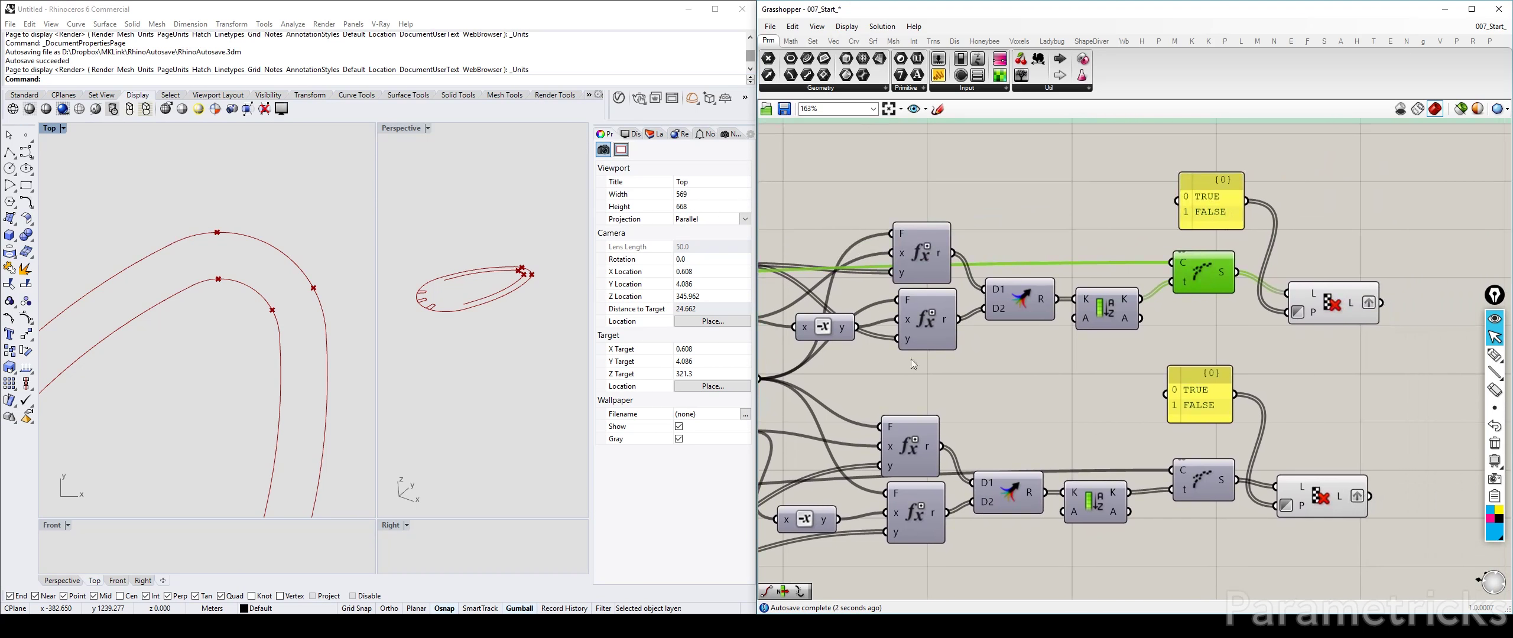
Select the upper Cull Pattern component and examine the outer curve segments it keeps in the Top viewport
right_drag(820, 360, 968, 290)
right_drag(1461, 252, 1162, 288)
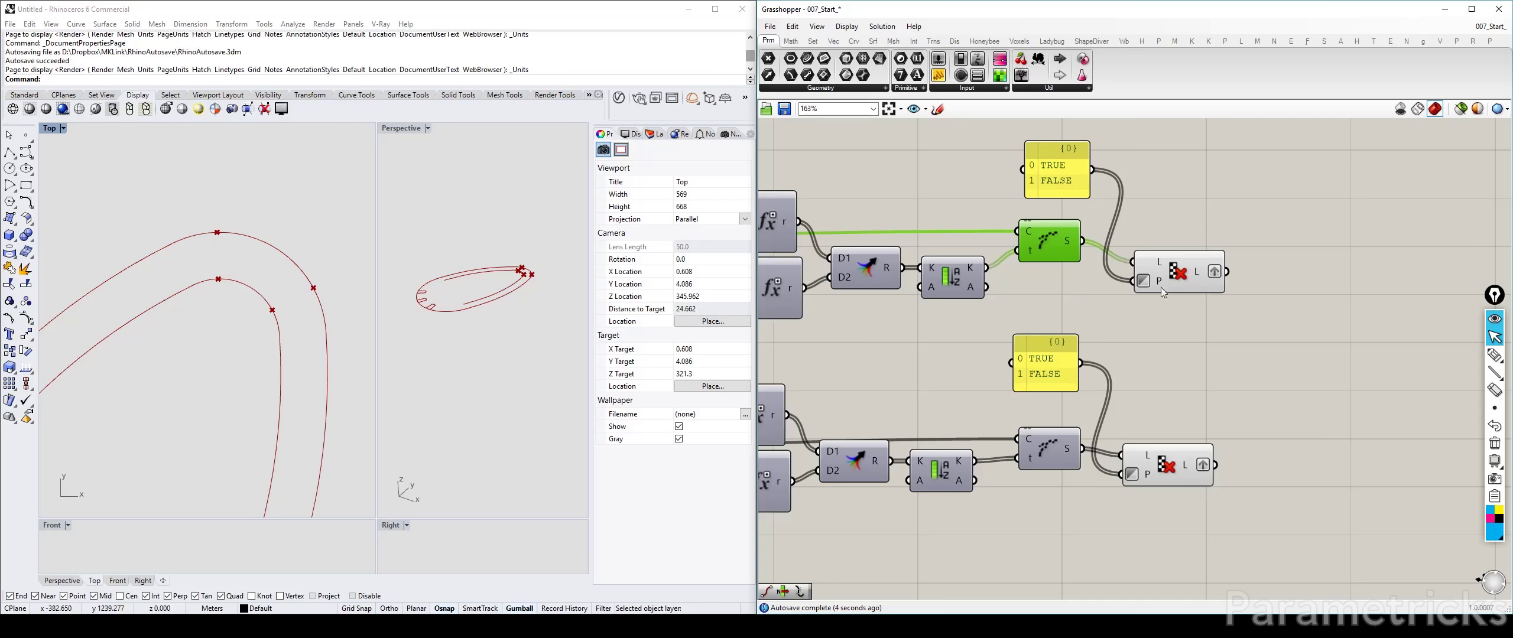
click(1211, 272)
scroll(1184, 274, down, 7)
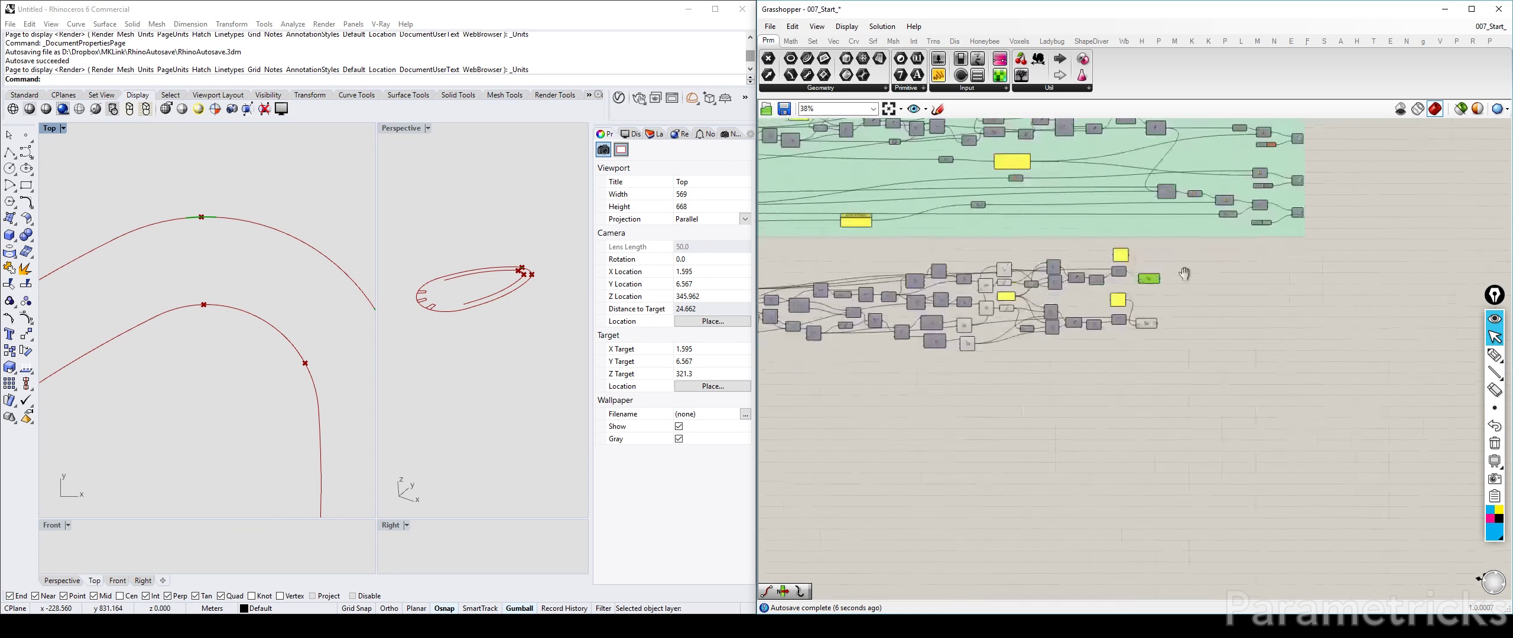
Turn off the preview of the OUTER and INNER curve parameters and the two components between them
right_drag(1184, 274, 1307, 263)
drag(847, 271, 810, 357)
middle_click(909, 254)
click(939, 222)
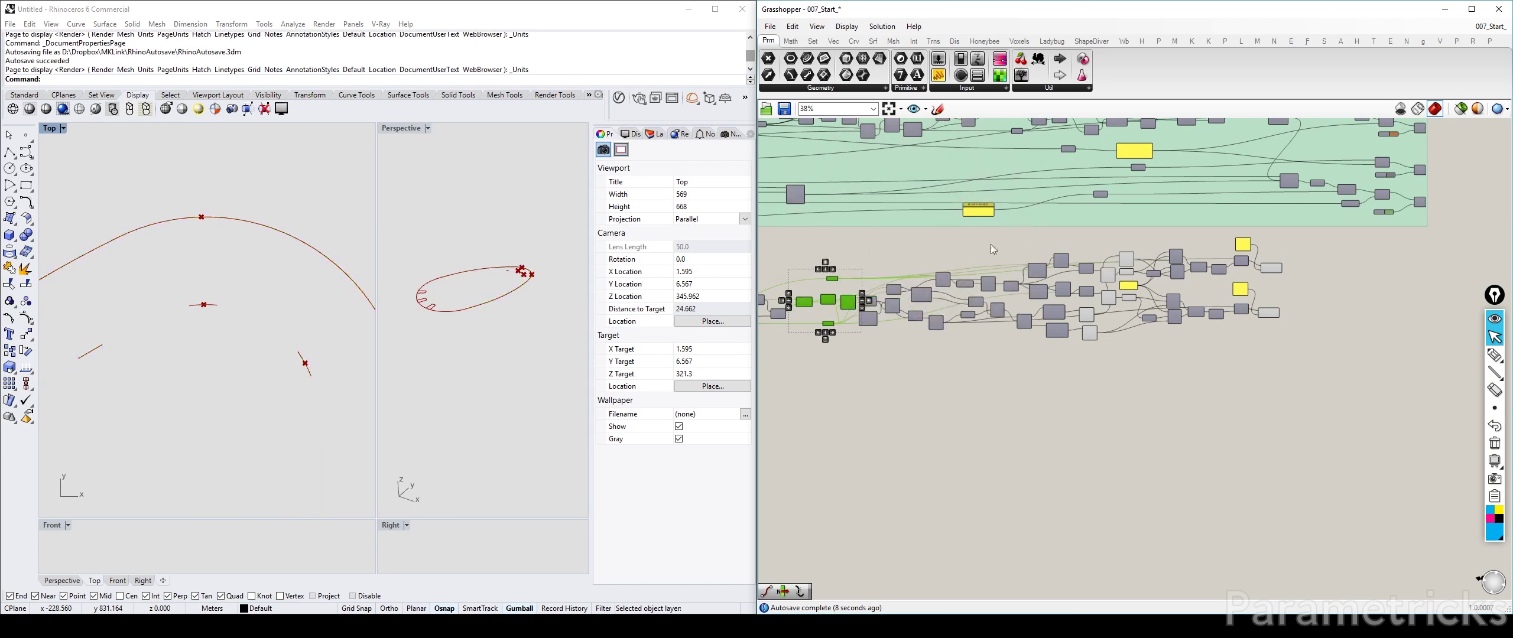
Turn off the preview of the closest point, list item, length and Cull Index components ahead of the two expression chains
drag(1160, 385, 1055, 241)
middle_click(1094, 245)
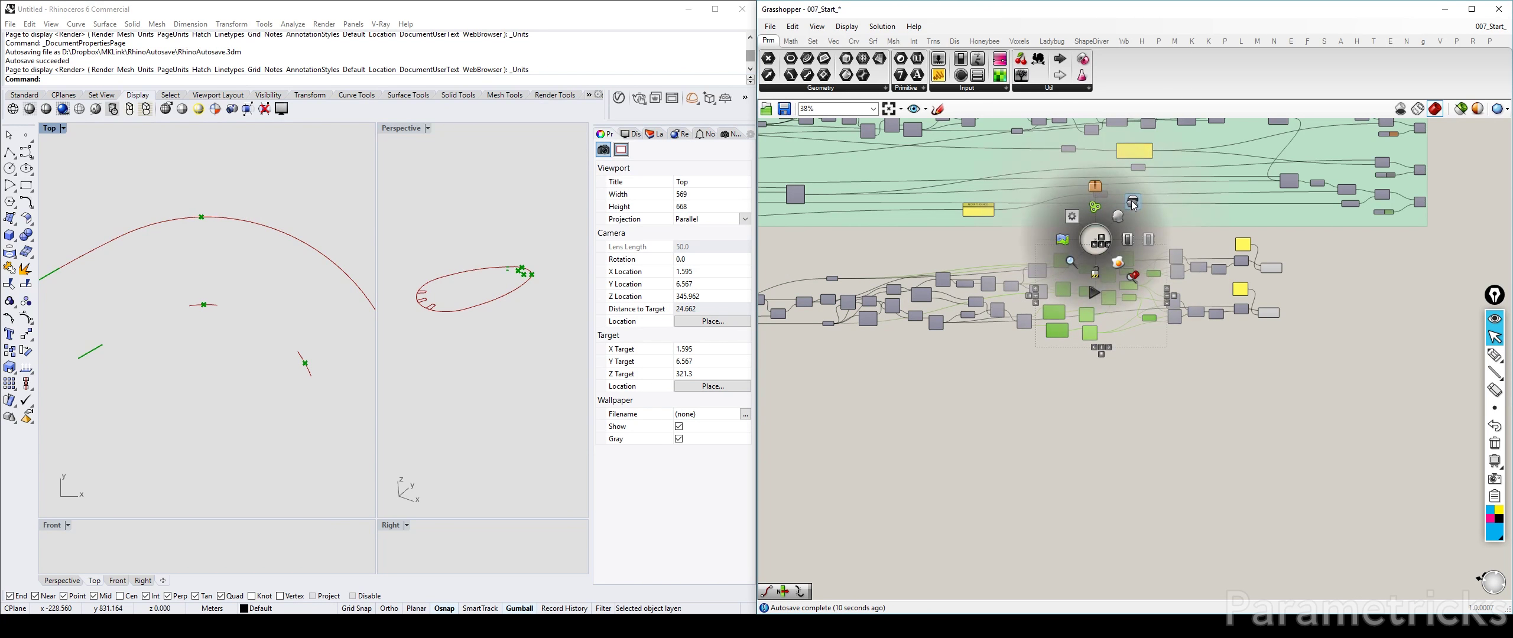
click(1125, 202)
scroll(1276, 315, up, 3)
scroll(1116, 367, down, 4)
right_drag(1039, 367, 1222, 323)
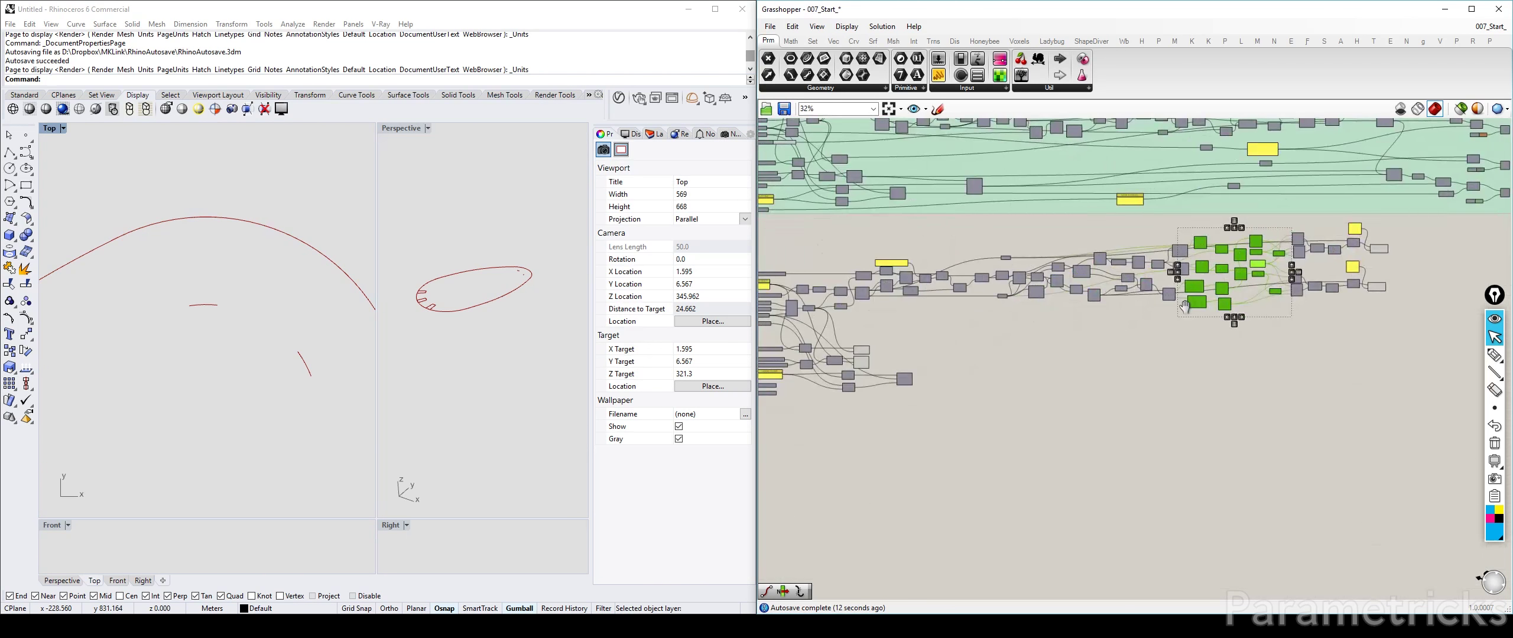
Select the lower list item, the component above it and the upstream centre-curve component in turn, and examine their geometry in the Top viewport
right_drag(865, 339, 1020, 316)
scroll(1021, 322, up, 5)
click(989, 365)
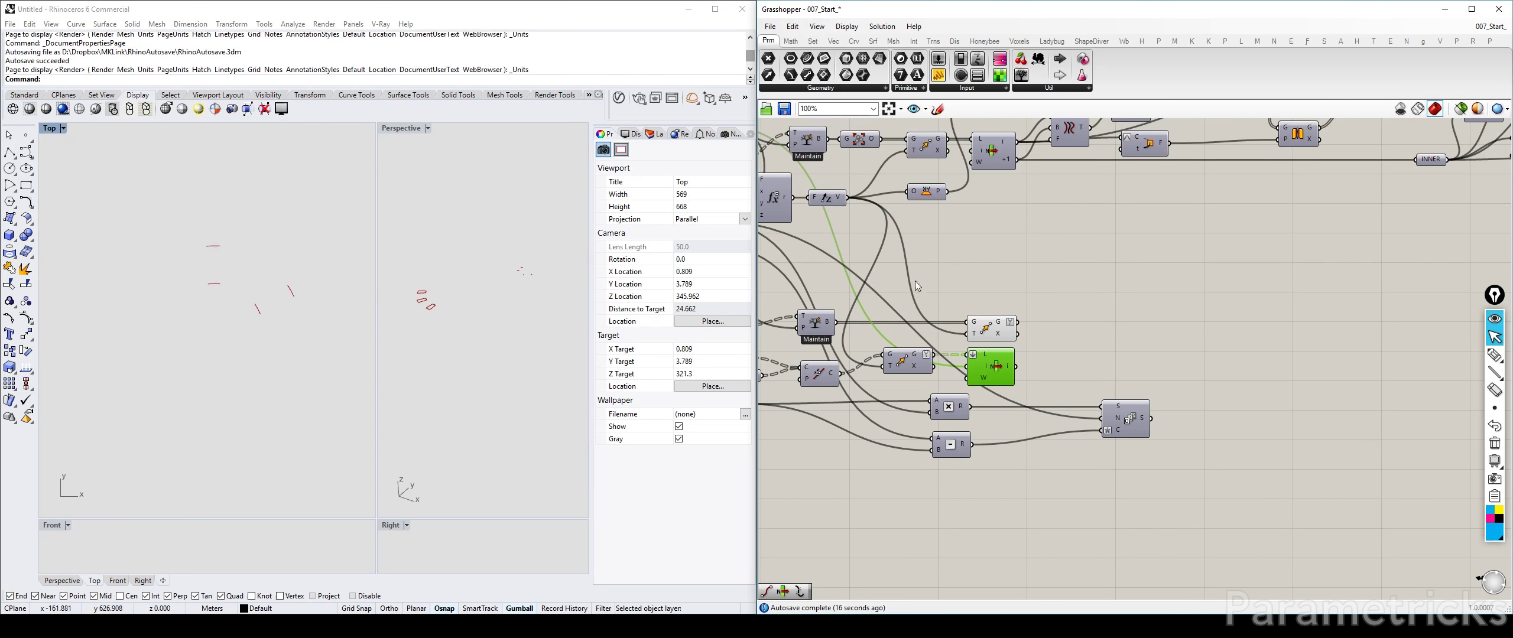
click(1000, 330)
scroll(996, 332, down, 1)
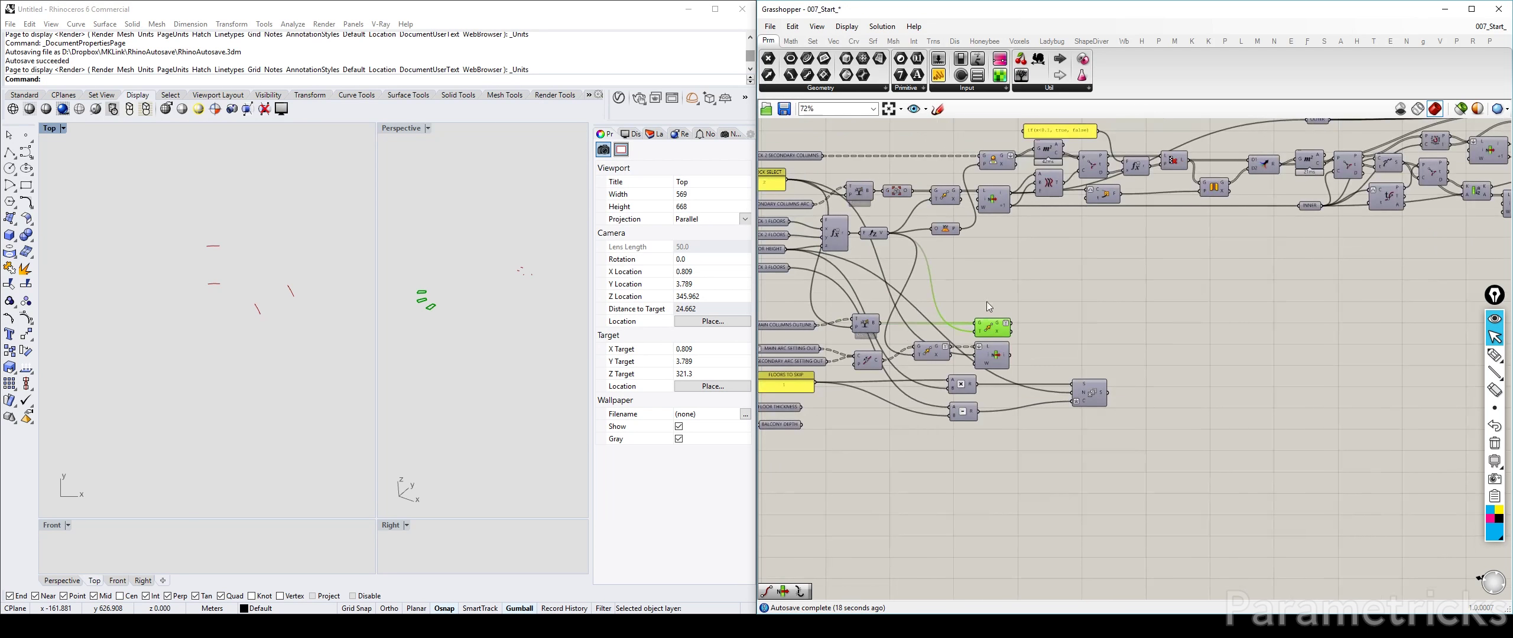
click(1052, 177)
scroll(280, 302, down, 3)
scroll(280, 301, up, 3)
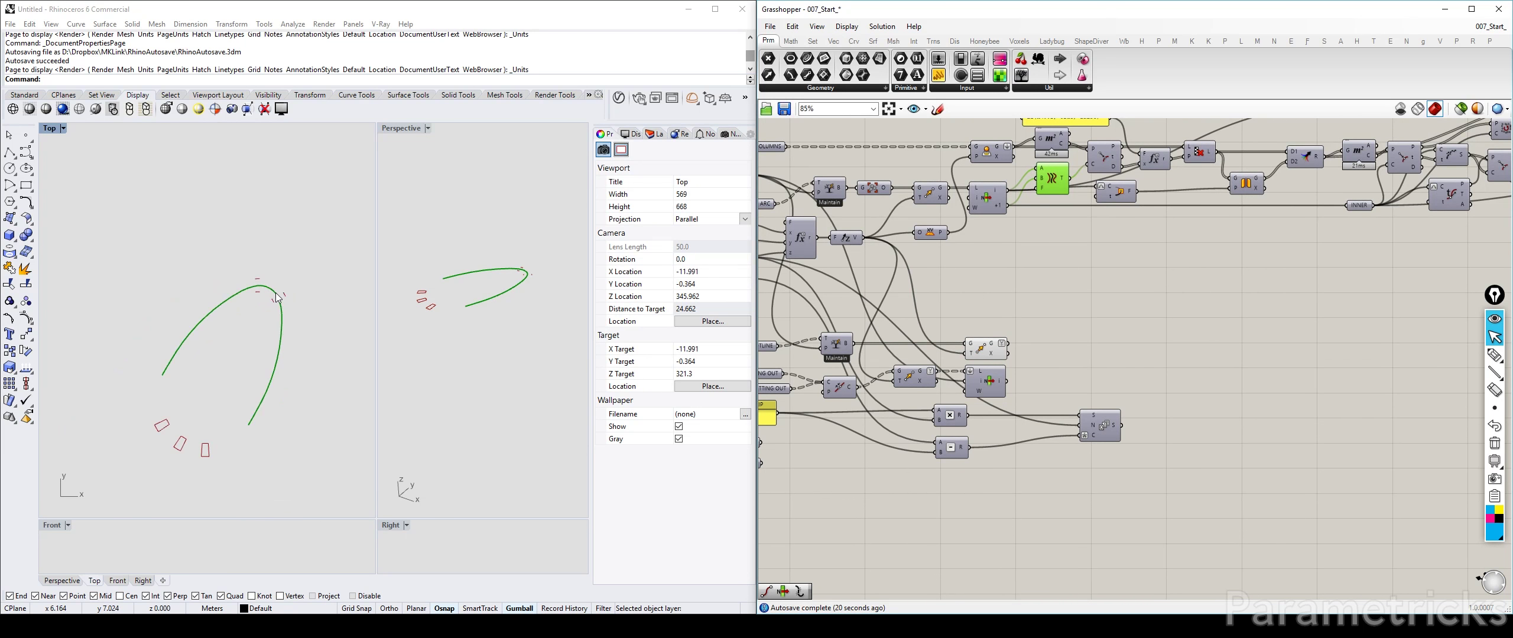
scroll(1017, 248, down, 4)
right_drag(1017, 249, 811, 248)
scroll(1064, 200, up, 6)
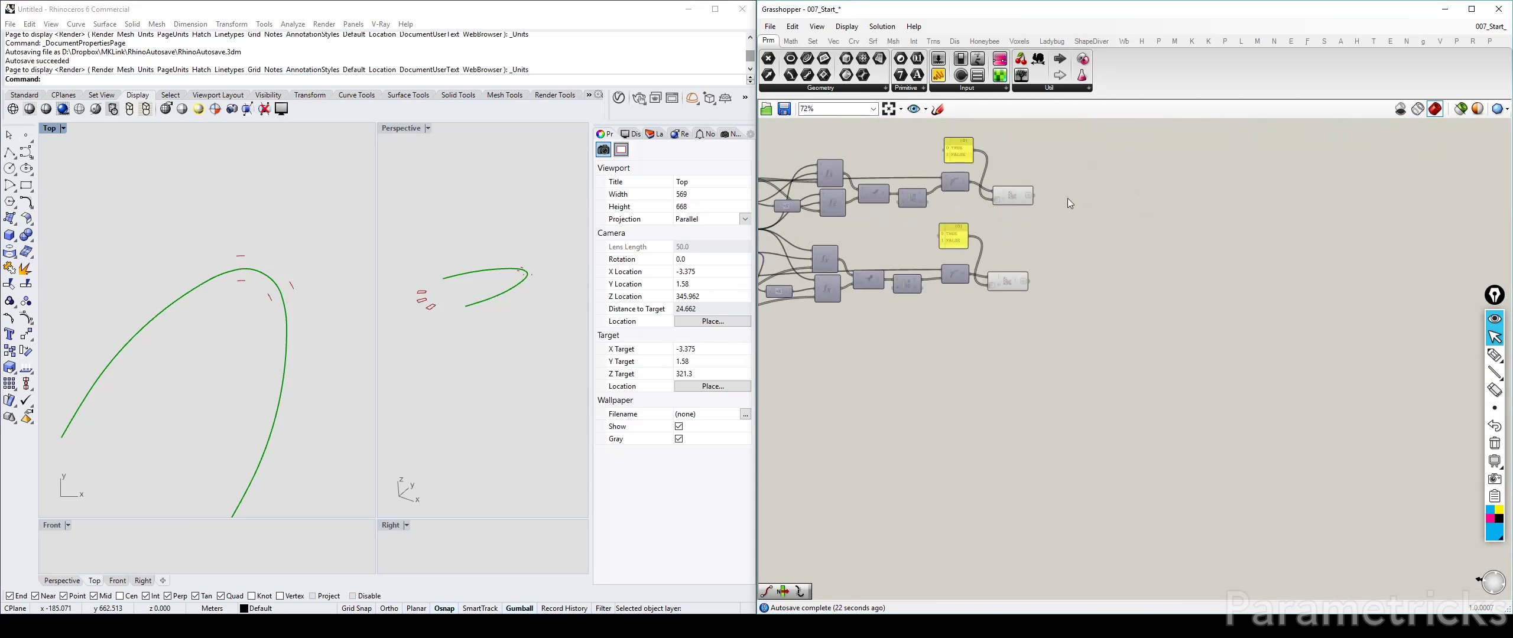
drag(970, 343, 987, 330)
click(1102, 312)
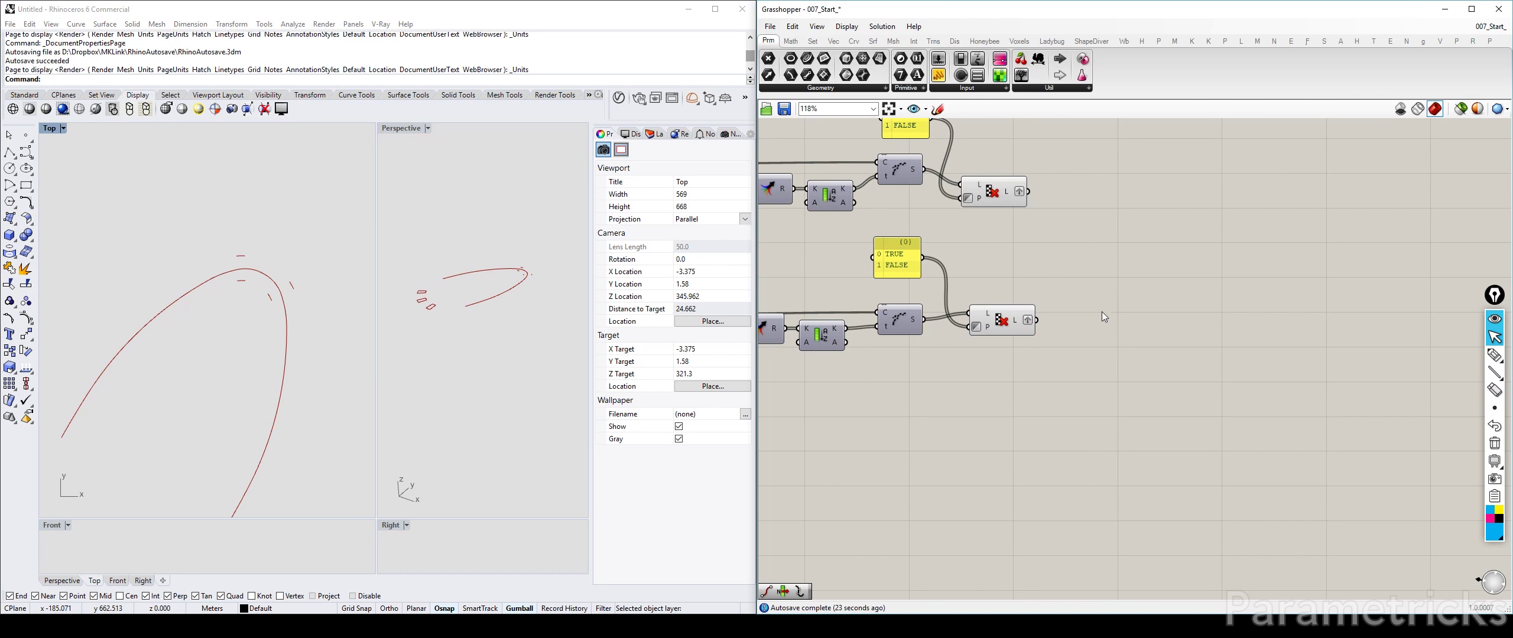
Add a Merge component beyond the two Cull Patterns and connect the upper Cull Pattern's output to its D1 input
double_click(1092, 279)
text(merge)
key(Return)
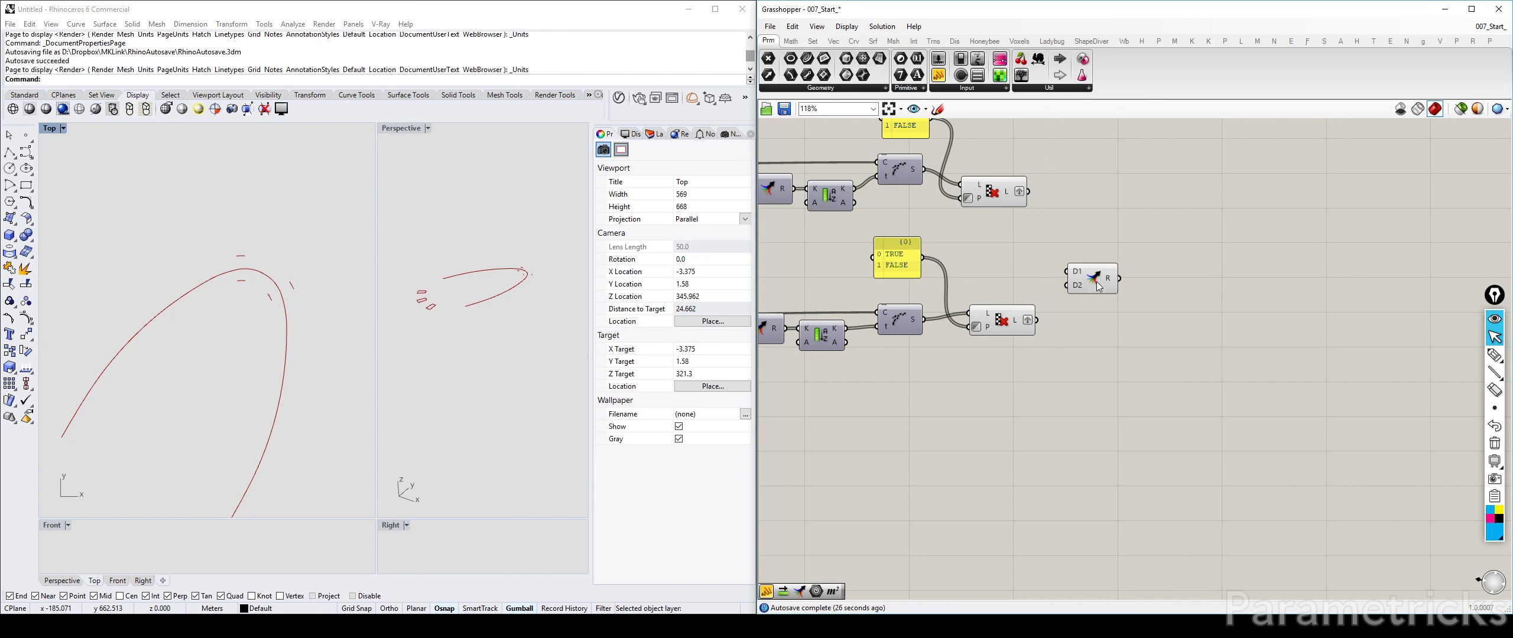
drag(1029, 191, 1131, 222)
Add a Flip Curve component between the lower Cull Pattern's output and the D2 input of the Merge component
double_click(1104, 291)
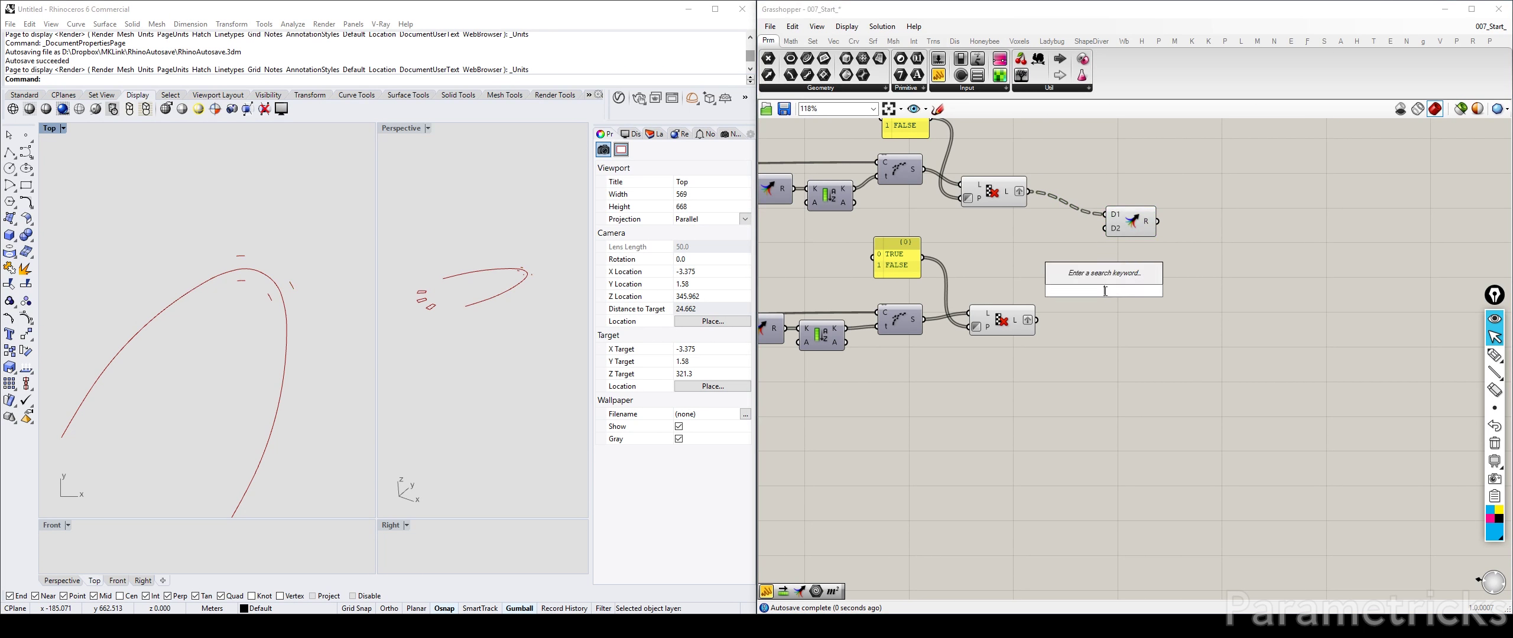
text(flkip)
key(BackSpace)
key(BackSpace)
key(BackSpace)
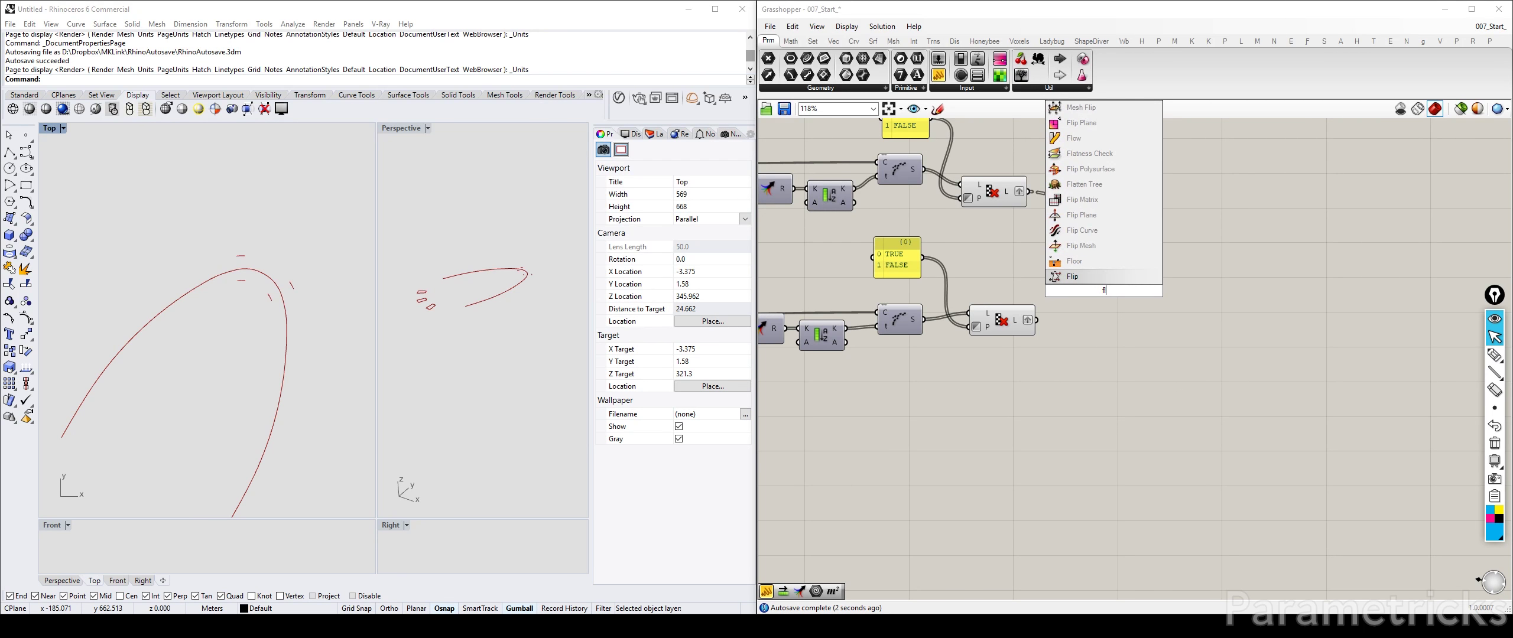
click(1083, 232)
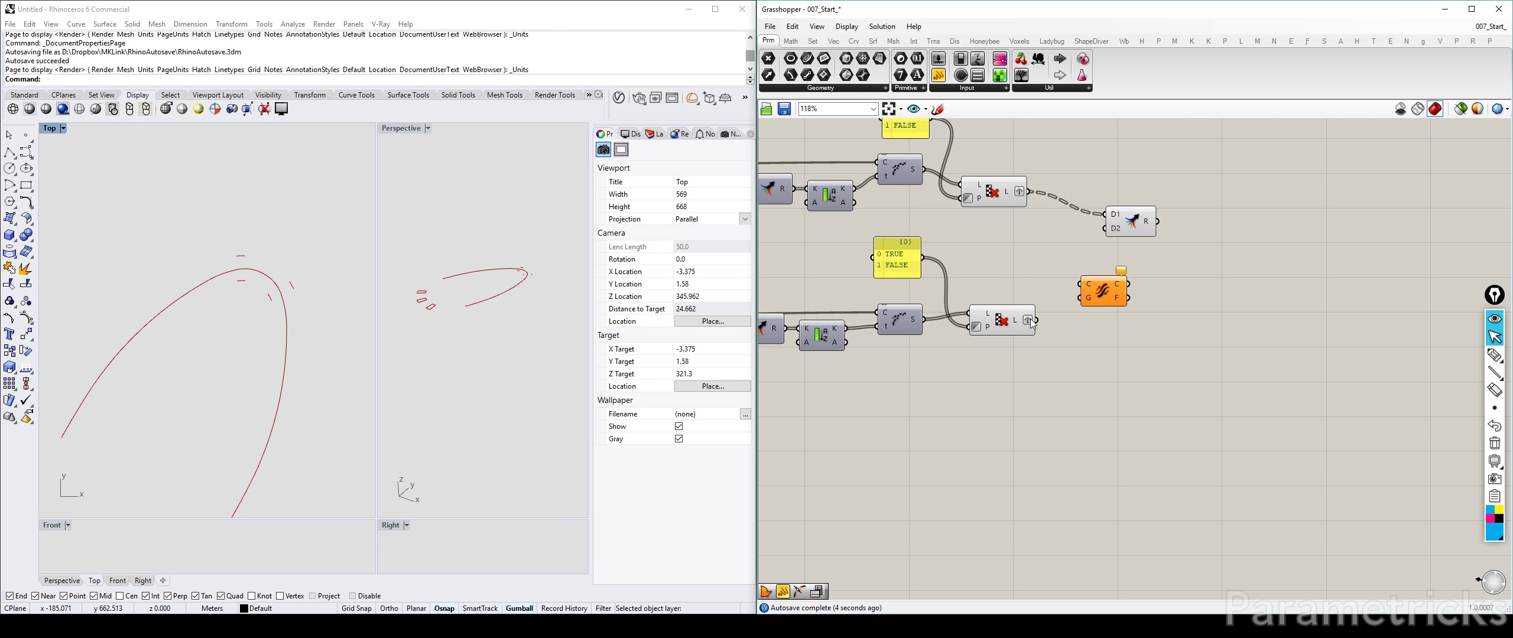
drag(1036, 320, 1072, 315)
drag(1098, 307, 1147, 235)
scroll(1127, 253, up, 4)
click(1150, 248)
scroll(1158, 253, down, 2)
click(1215, 312)
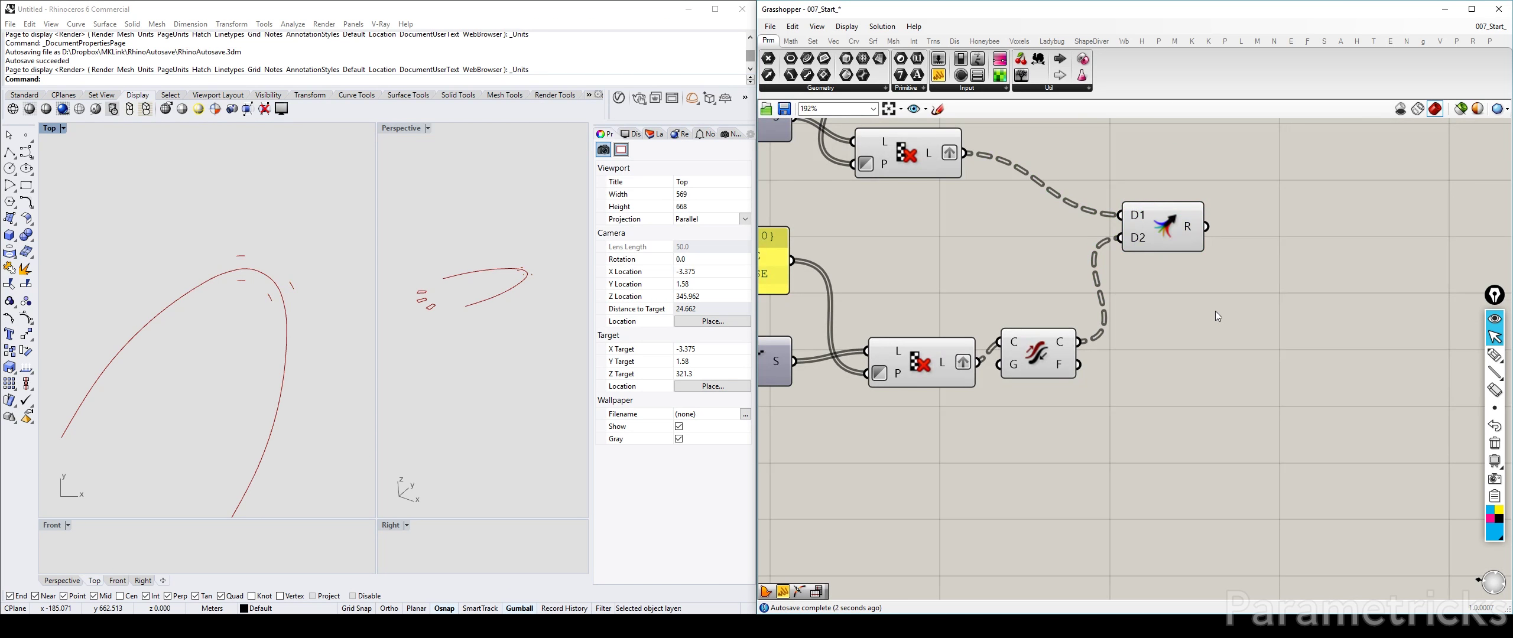
Add a Connect Curves component after the Merge, feed the merged curves into its C input and set its G continuity for straight links
double_click(1215, 311)
text(conn)
click(1222, 299)
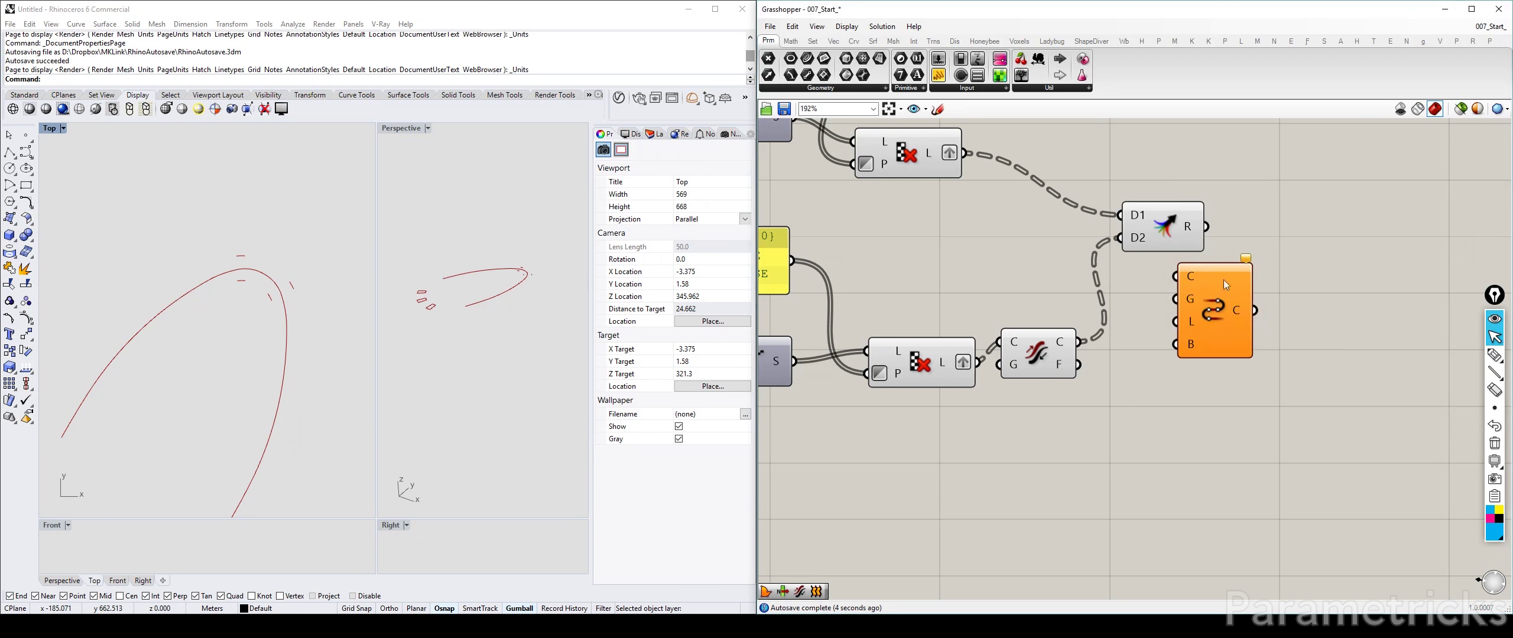
drag(1207, 226, 1173, 276)
drag(1212, 306, 1268, 248)
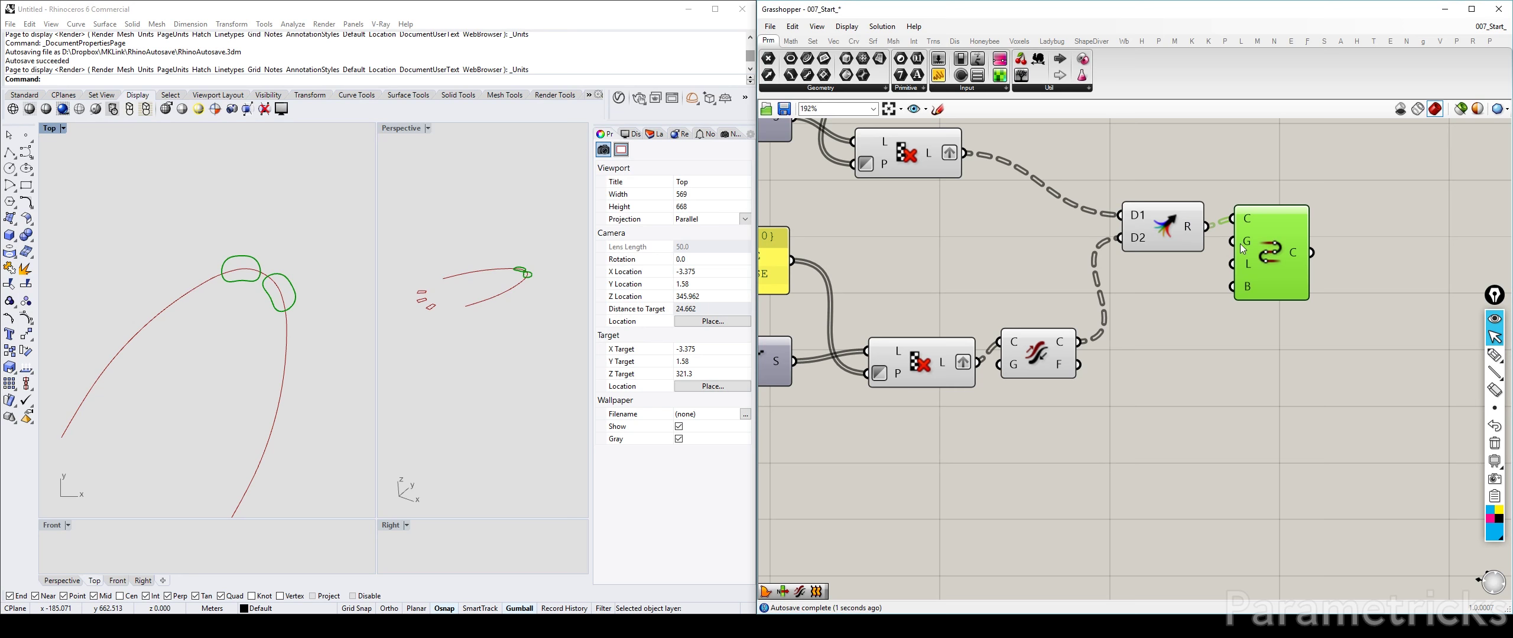
right_click(1242, 249)
click(1276, 340)
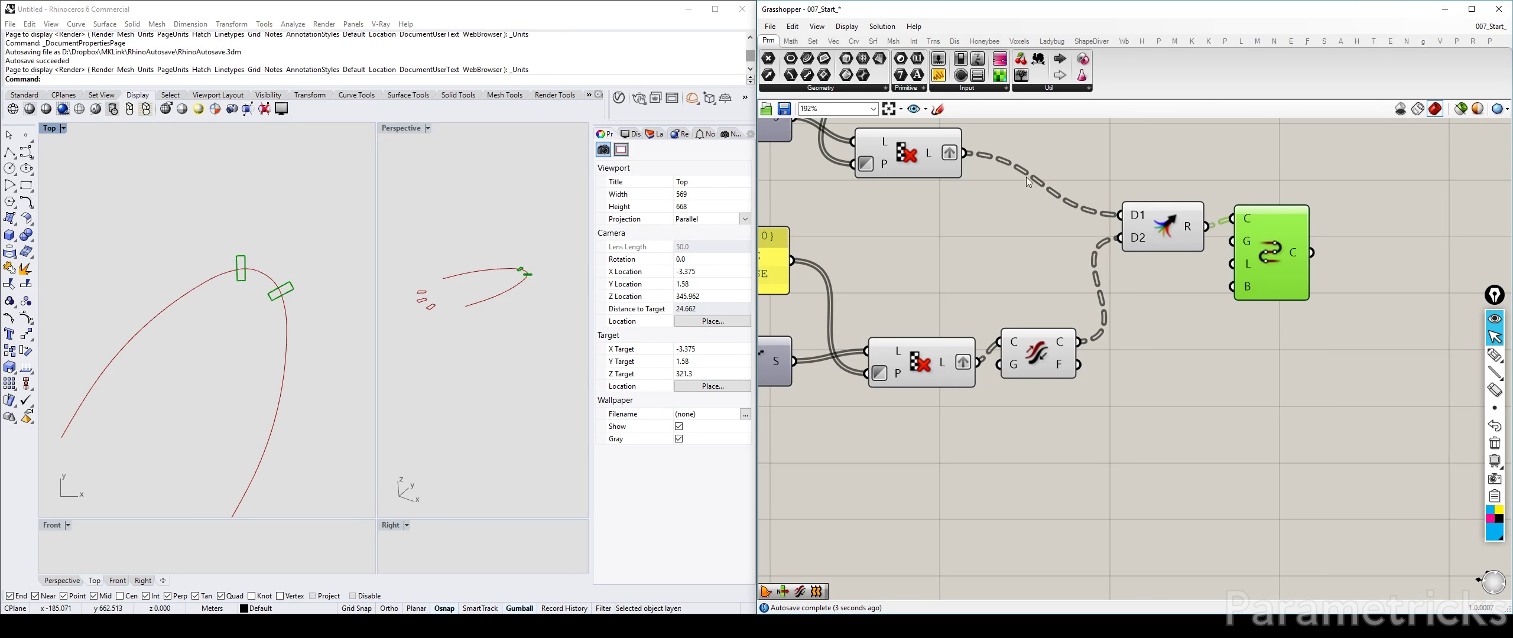
Turn off the preview of both Cull Pattern components, the Flip Curve and the Merge ahead of Connect Curves
click(925, 153)
drag(1134, 376, 901, 151)
middle_click(901, 151)
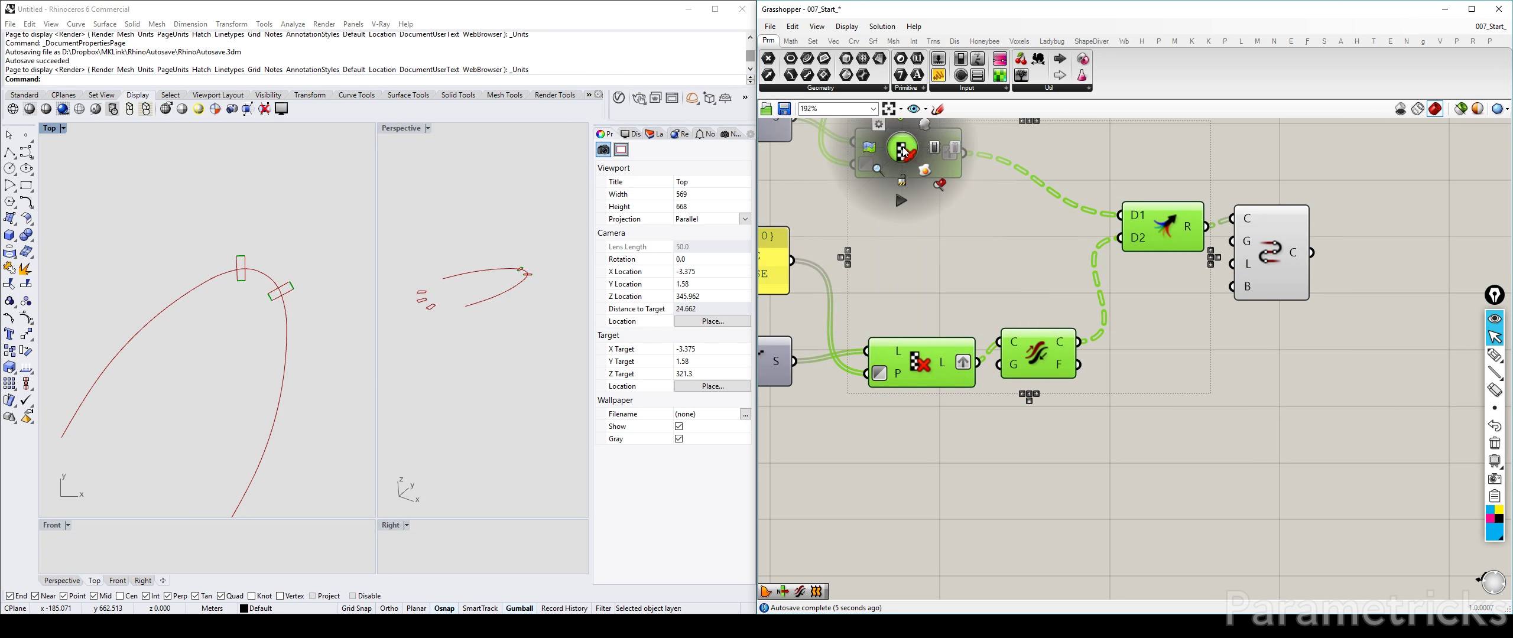
middle_click(994, 492)
click(1030, 453)
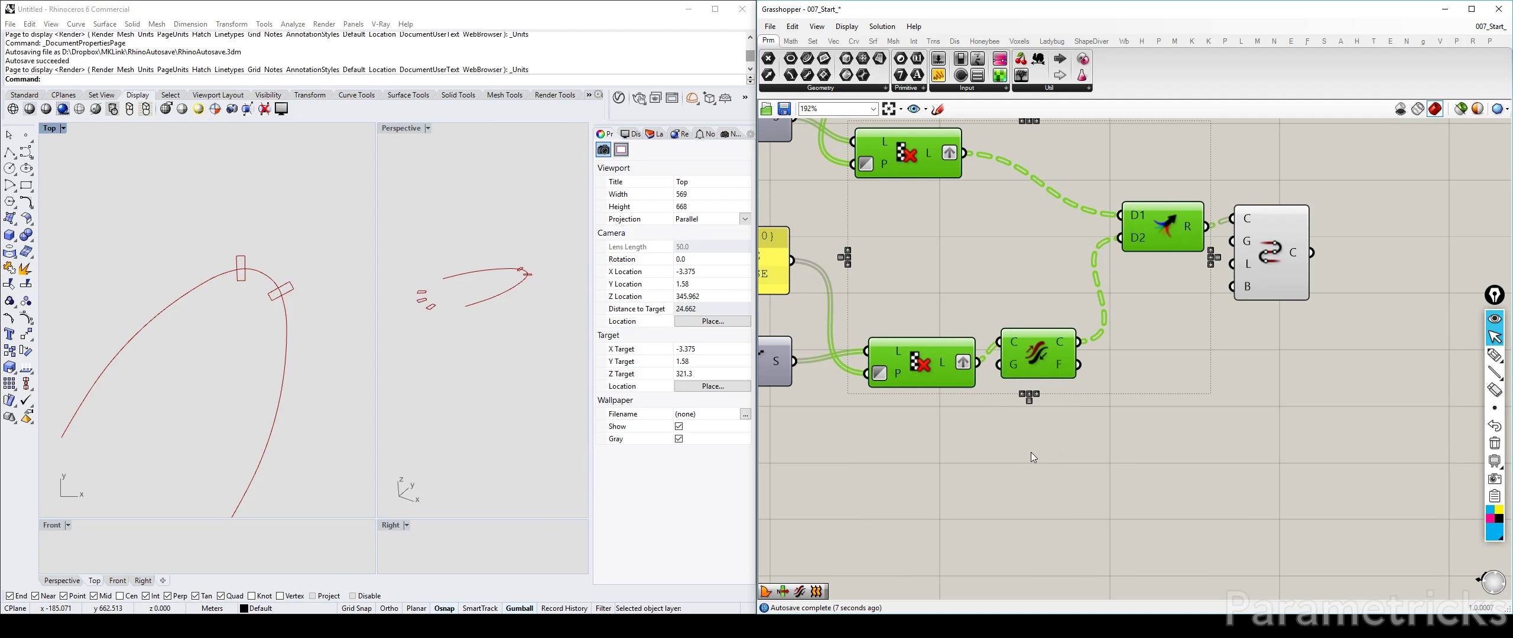
Feed both Cull Patterns from the lower TRUE/FALSE panel, delete the upper duplicate panel and place the remaining one between the two chains
right_drag(1030, 451, 1214, 325)
scroll(1211, 302, down, 7)
scroll(1157, 203, up, 5)
drag(1117, 189, 1106, 200)
drag(1140, 329, 1180, 269)
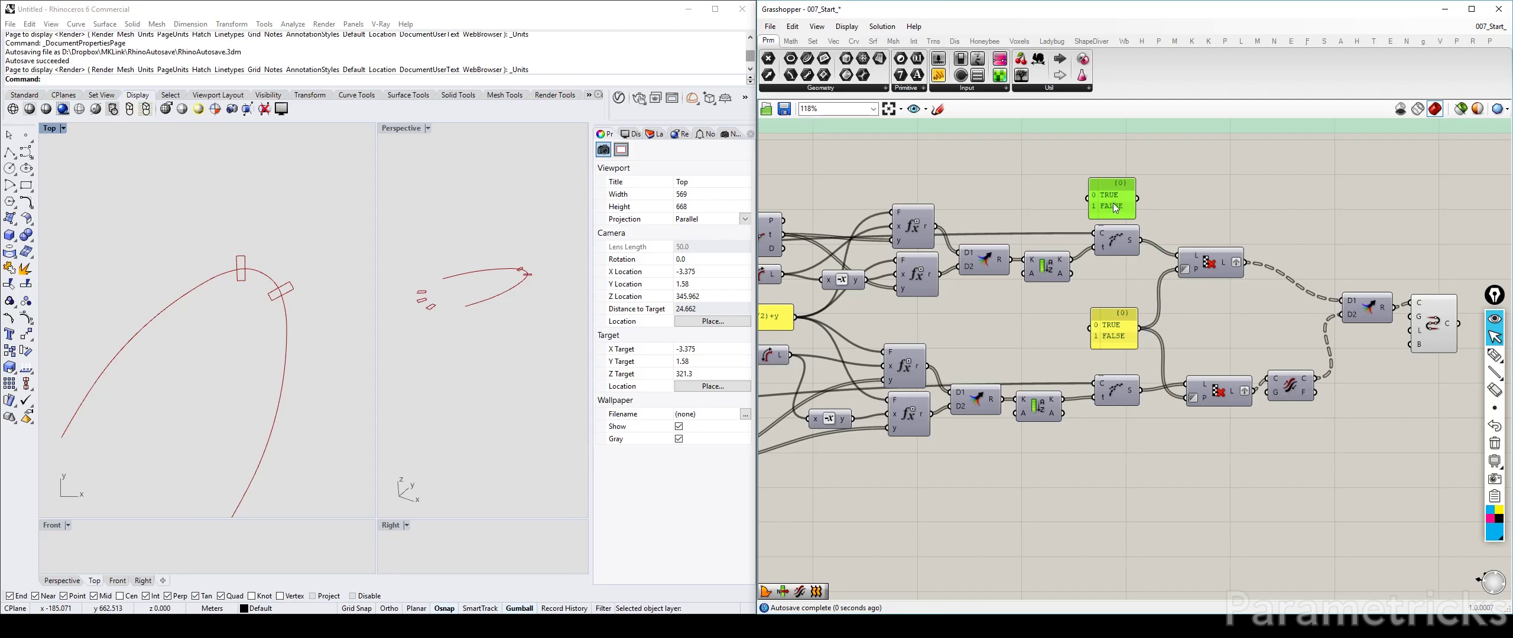
drag(1113, 204, 1099, 189)
key(Delete)
drag(1115, 318, 1114, 300)
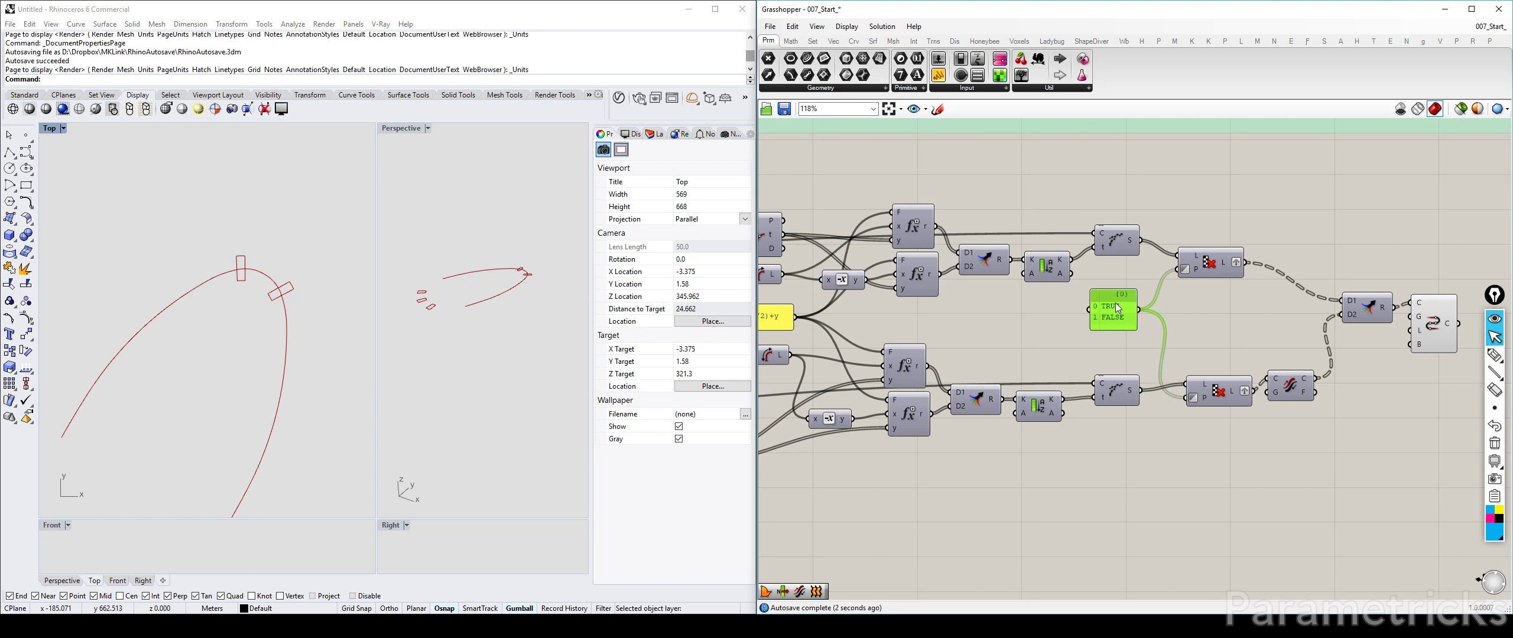
Turn on the preview of the upstream Merge component located just before the OUTER and INNER curve parameters
scroll(1213, 317, down, 5)
right_drag(1213, 316, 1125, 260)
scroll(1132, 257, up, 3)
click(1188, 268)
scroll(1177, 270, down, 5)
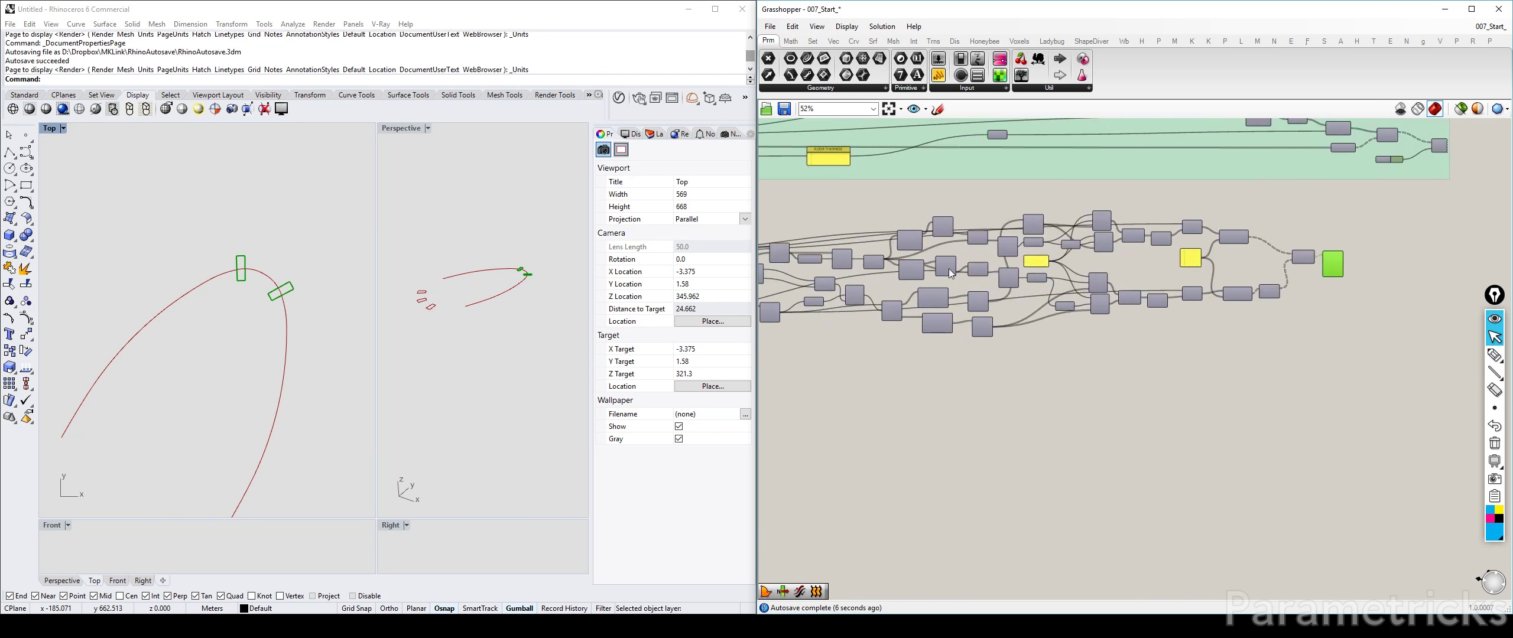
right_drag(789, 264, 1050, 261)
scroll(1013, 226, up, 3)
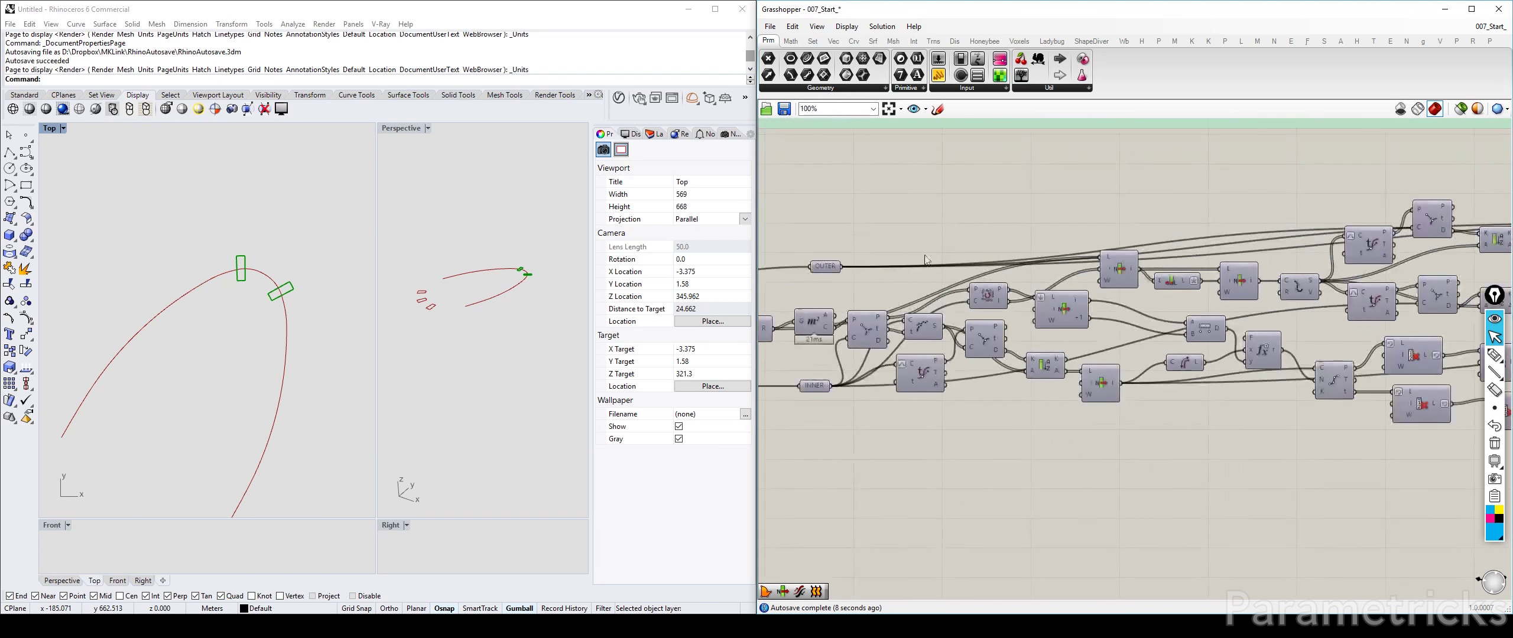
drag(1014, 272, 995, 245)
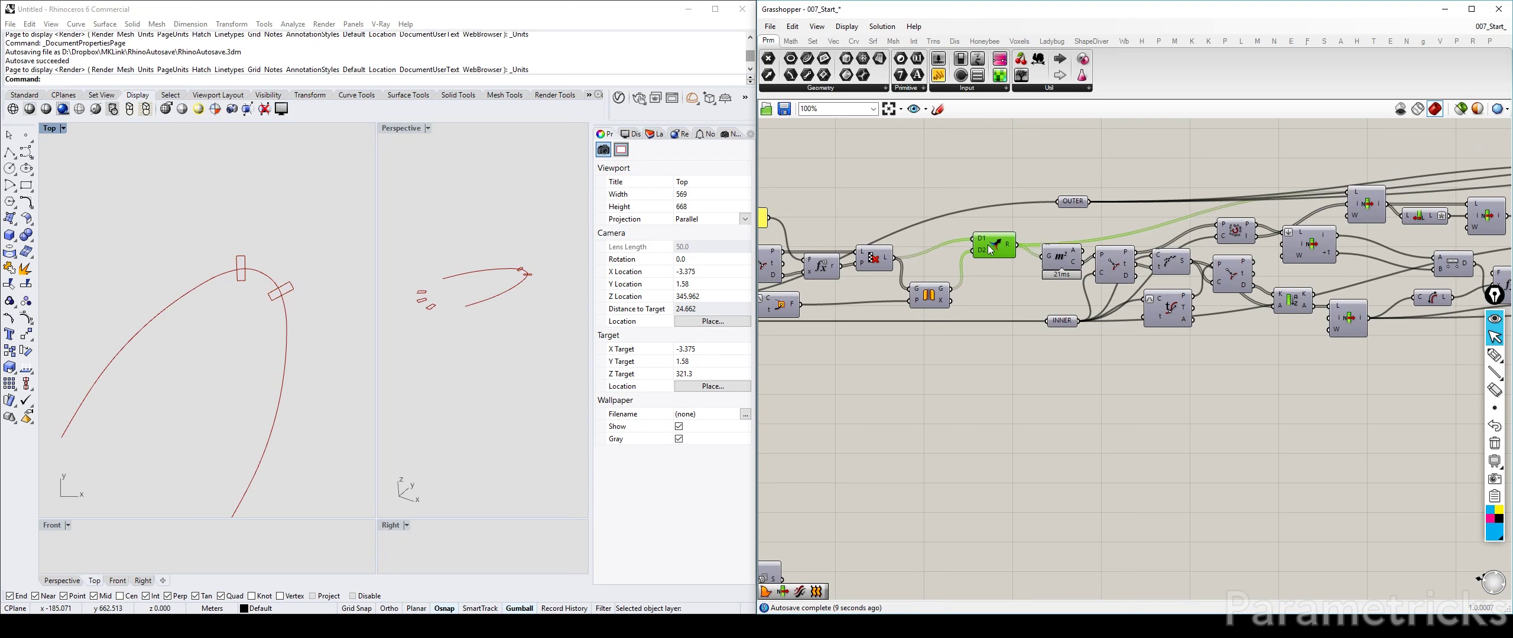
click(974, 324)
scroll(974, 323, down, 7)
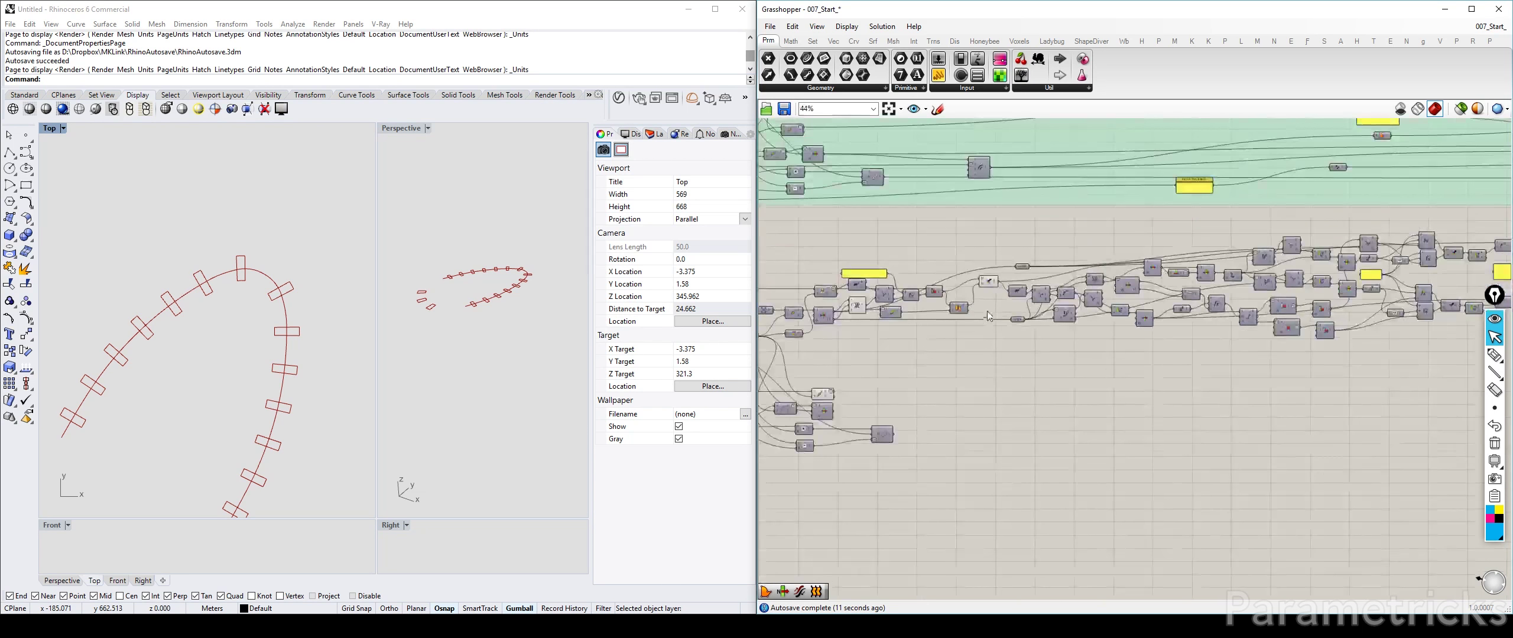
right_drag(253, 330, 312, 266)
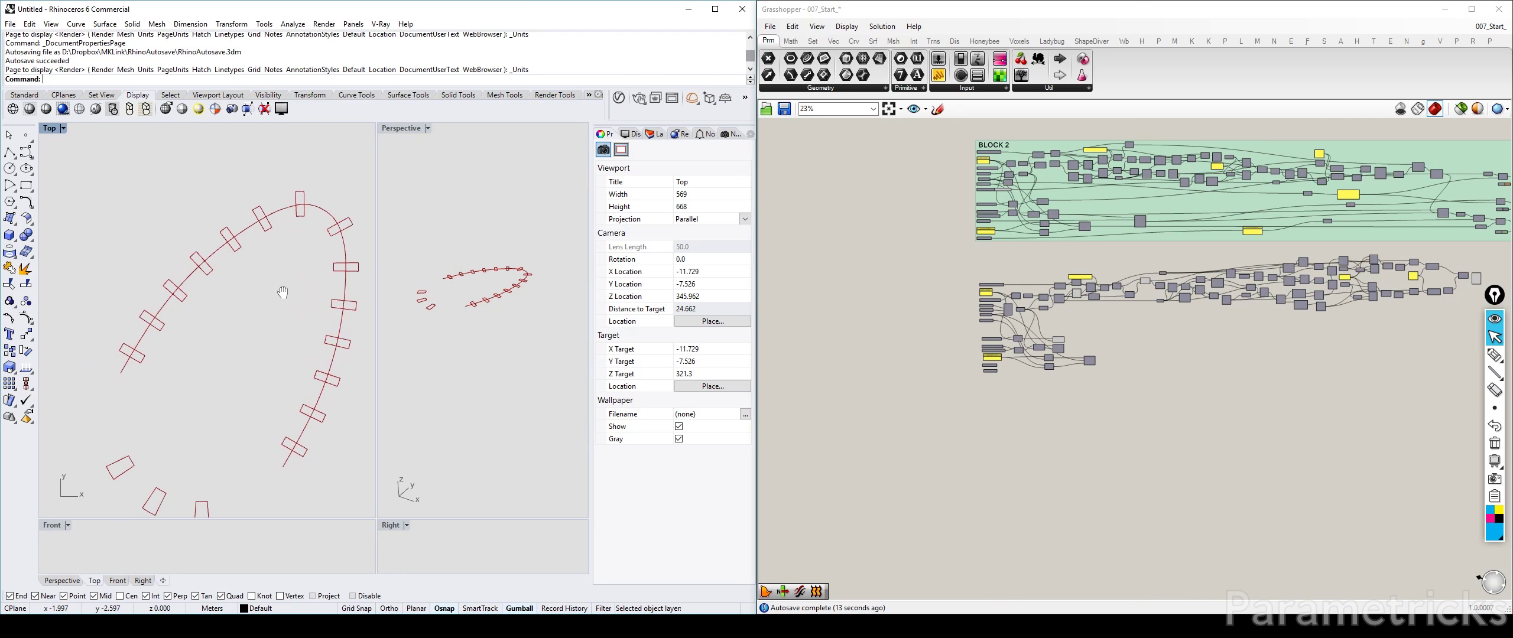
Turn off the preview of the centre-curve component and turn on the preview of the component that outputs the inner and outer curves
scroll(979, 300, up, 6)
click(979, 300)
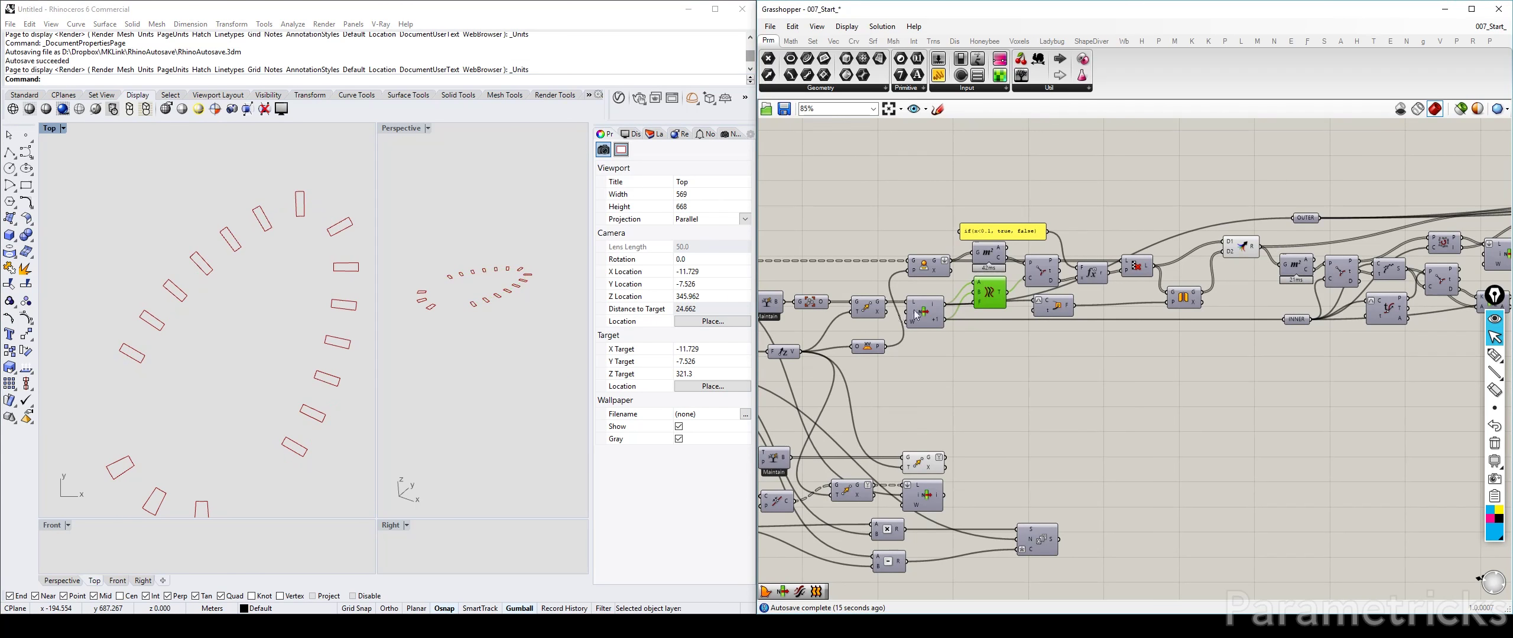
click(871, 304)
click(1064, 359)
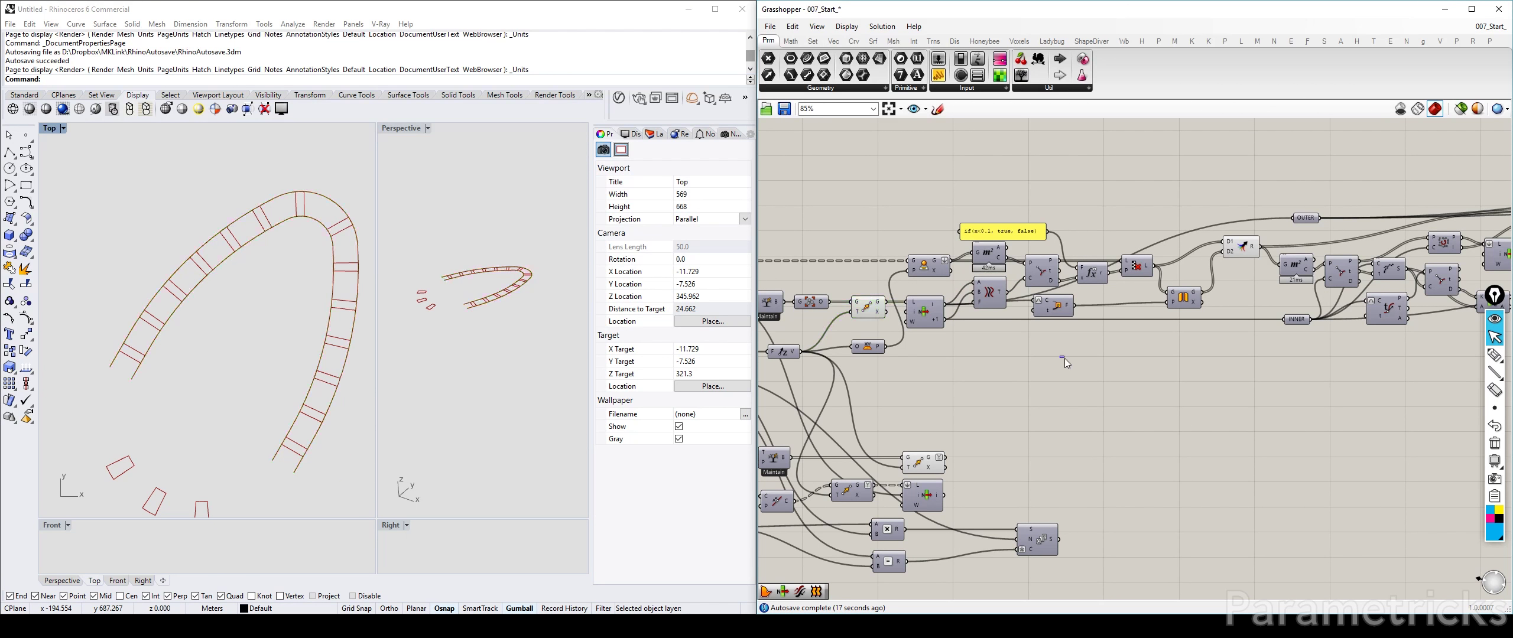
Save the definition and set the Radius slider in the upstream green group to 10
scroll(1059, 354, down, 4)
right_drag(1051, 322, 1332, 502)
scroll(987, 178, down, 2)
right_drag(987, 177, 1199, 228)
scroll(1127, 288, up, 10)
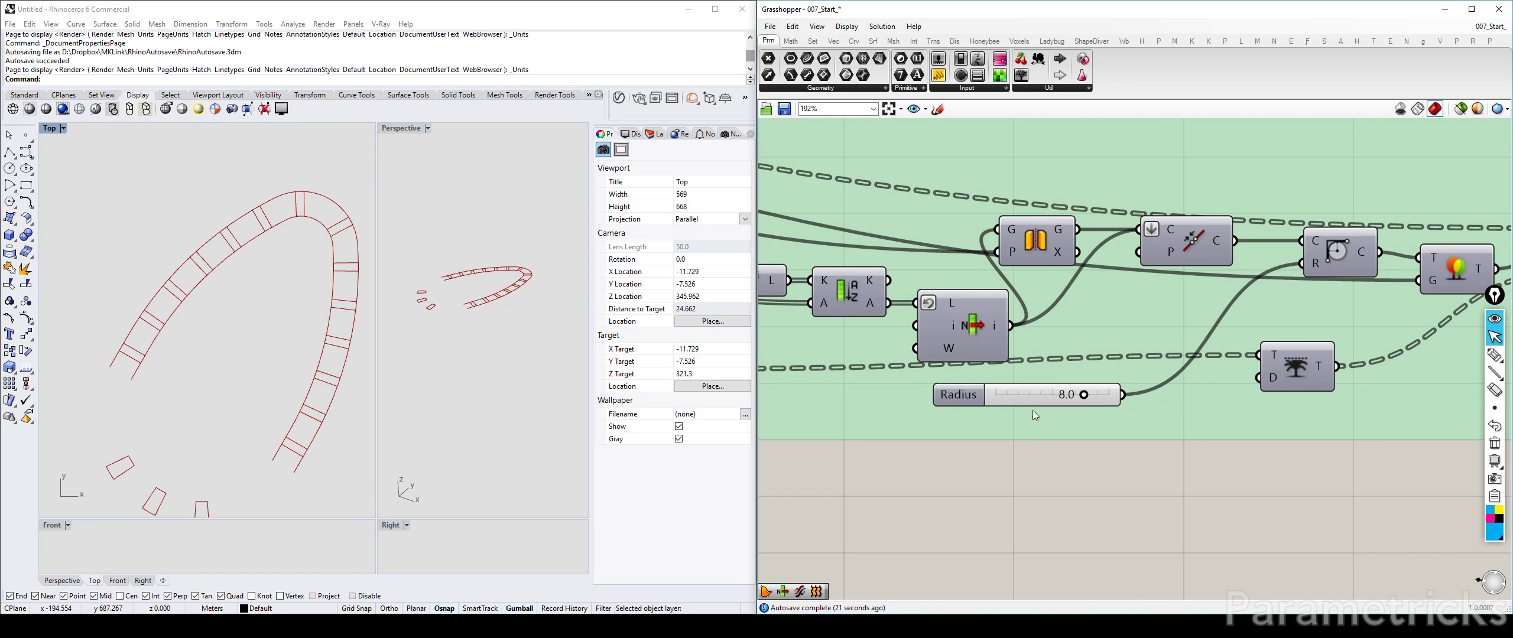
right_drag(1050, 428, 1031, 393)
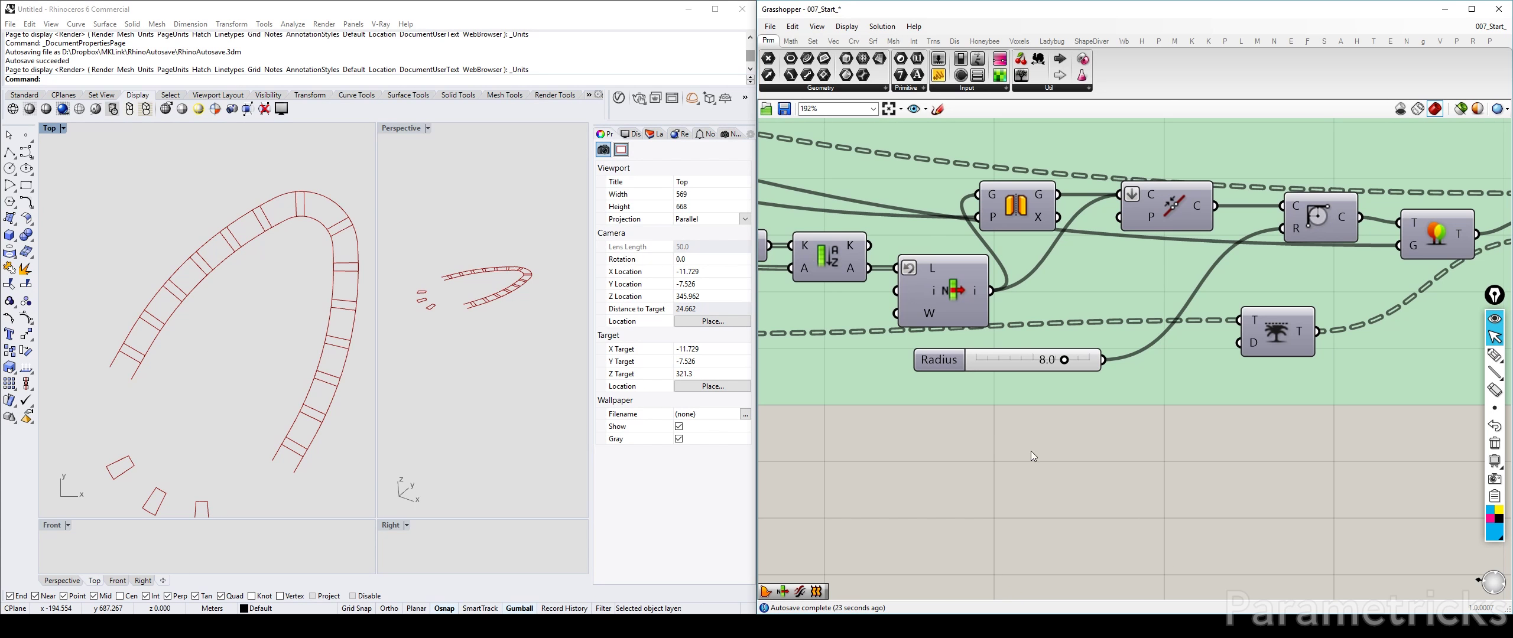
key(ctrl+s)
double_click(1008, 360)
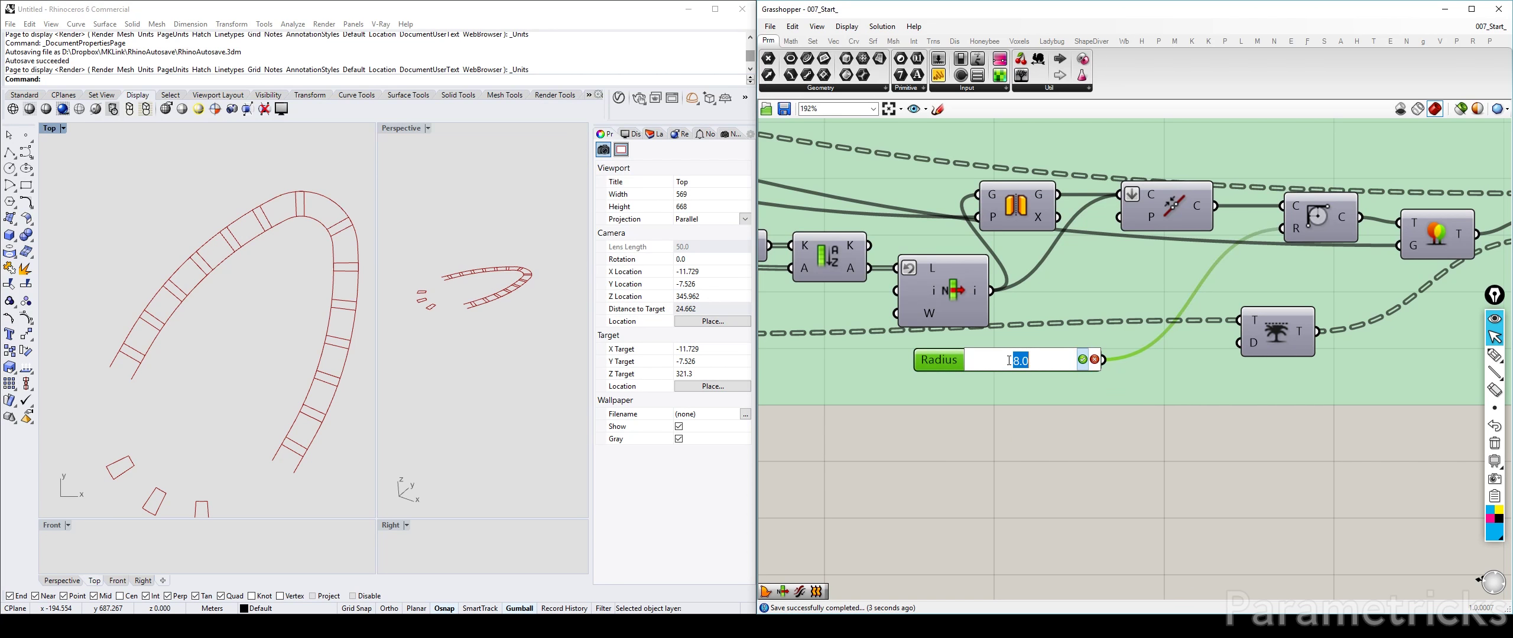
text(10)
key(Return)
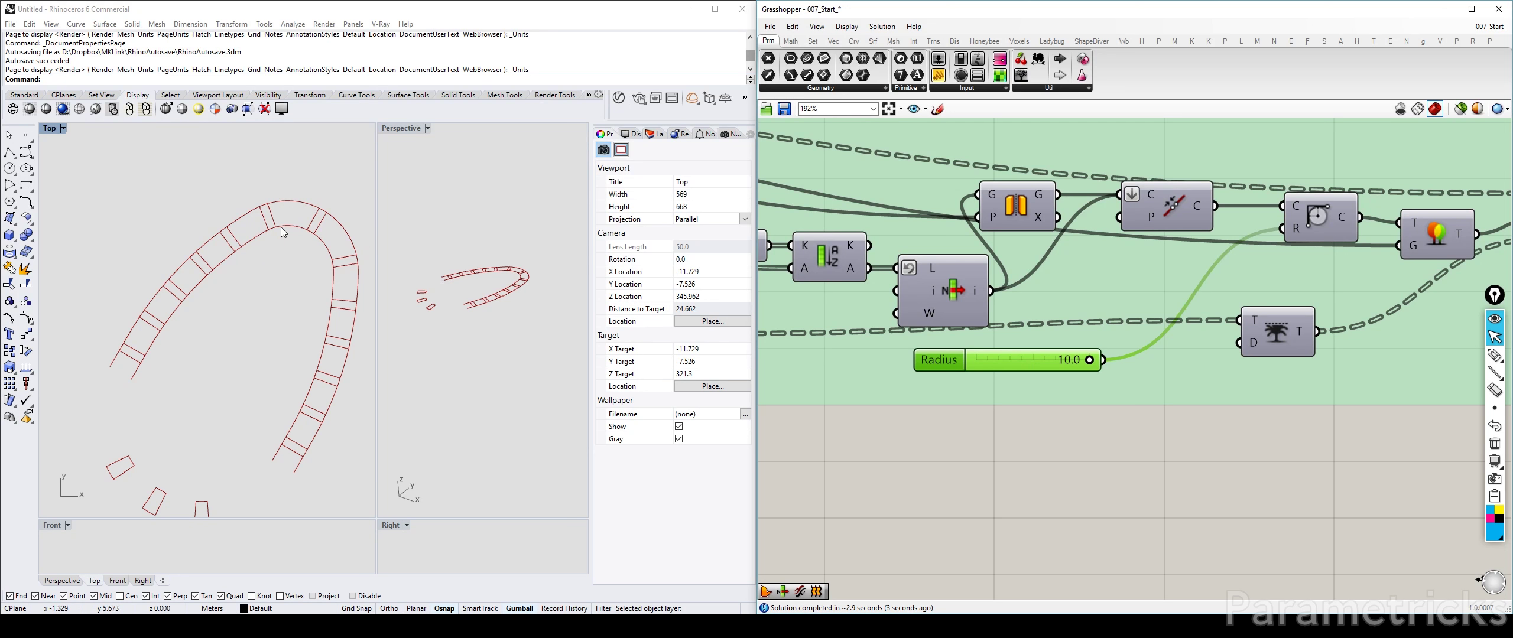
Select the Connect Curves component and examine its closed outlines around the bend in the Top viewport
scroll(1158, 385, down, 10)
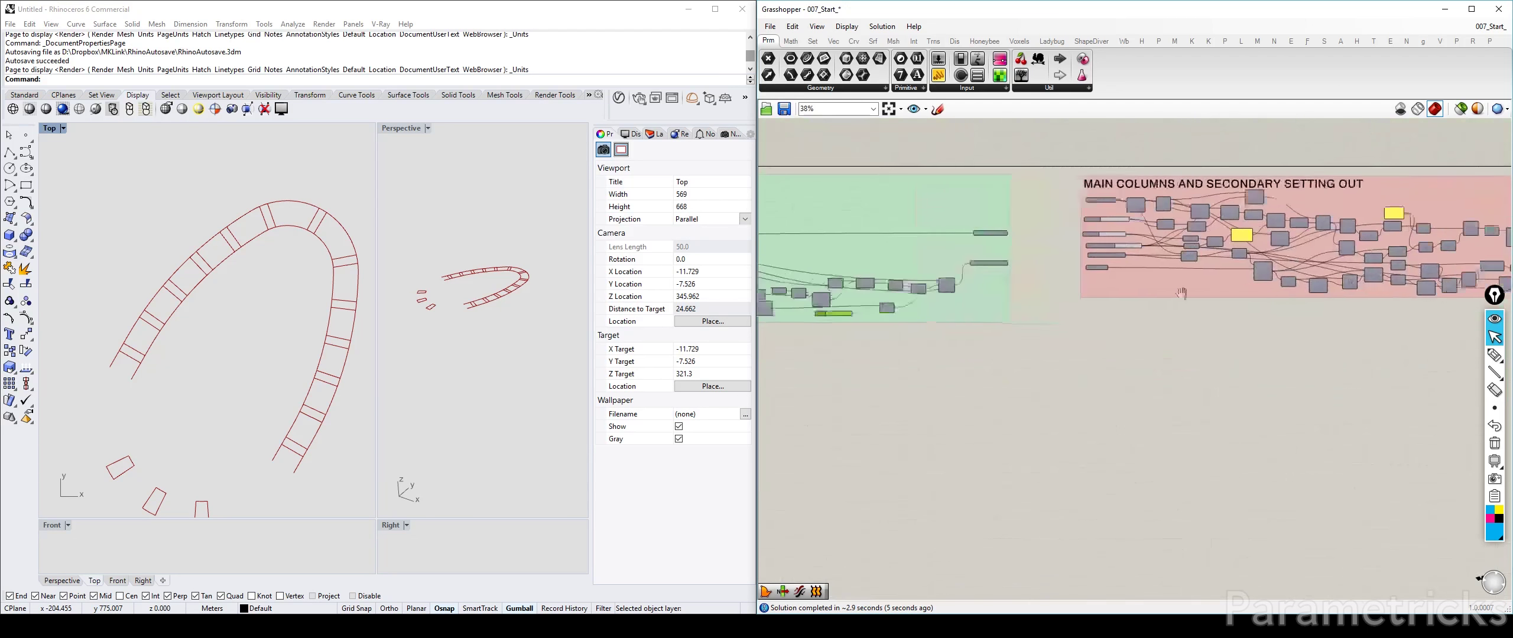
scroll(1159, 390, up, 8)
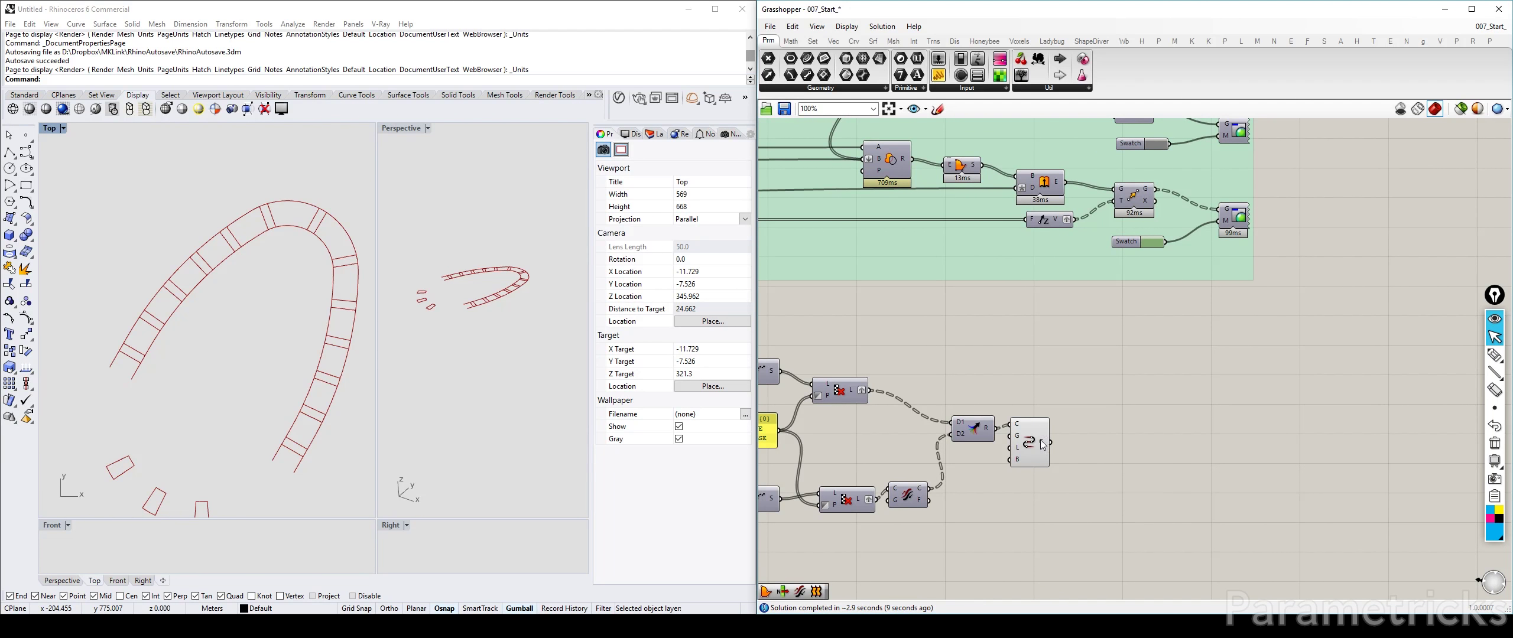
click(1040, 444)
scroll(1122, 302, down, 10)
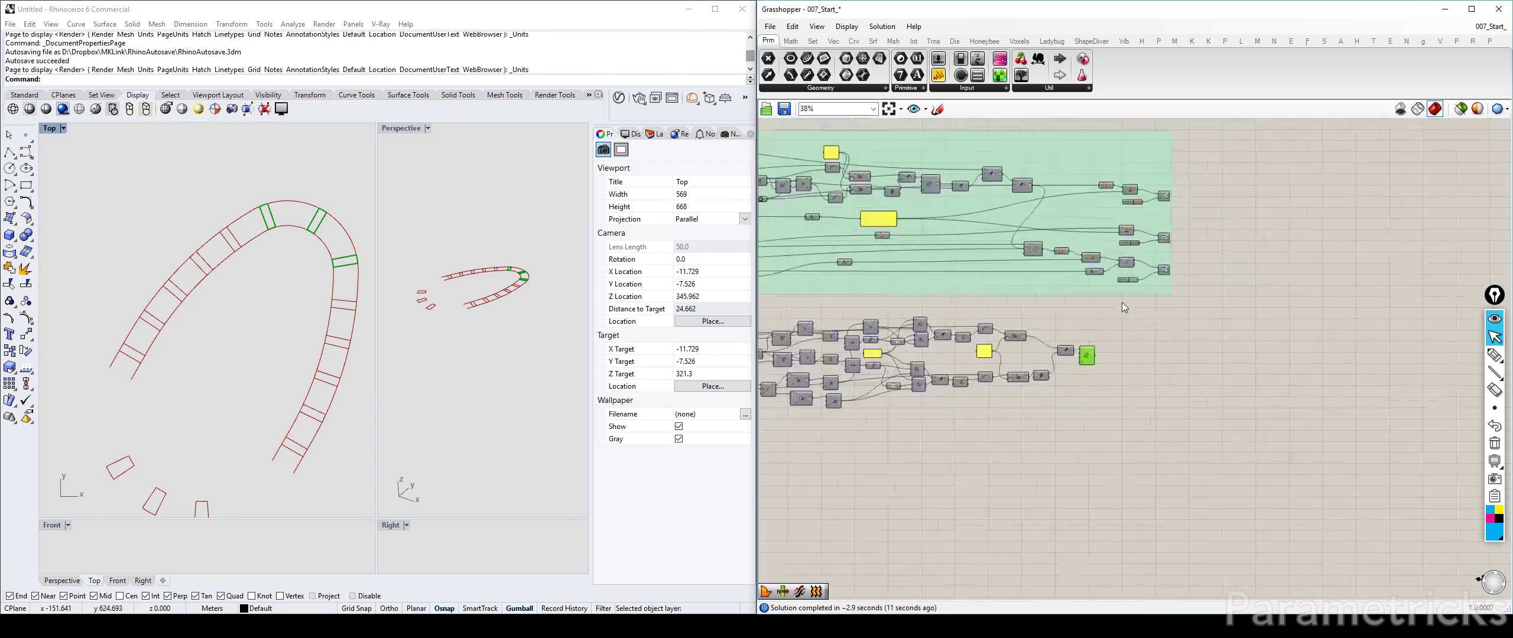
Set the Radius slider in the upstream green group to 5
scroll(1052, 237, up, 5)
scroll(1052, 238, up, 8)
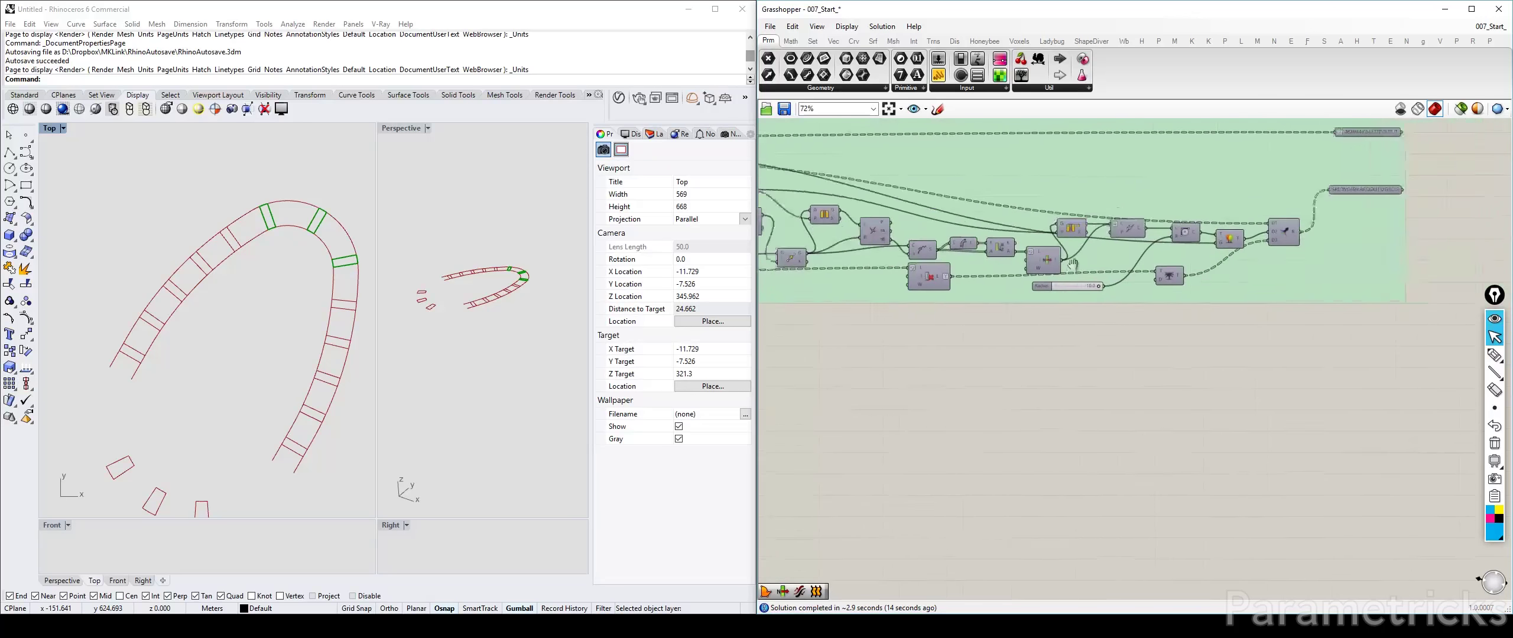
double_click(955, 306)
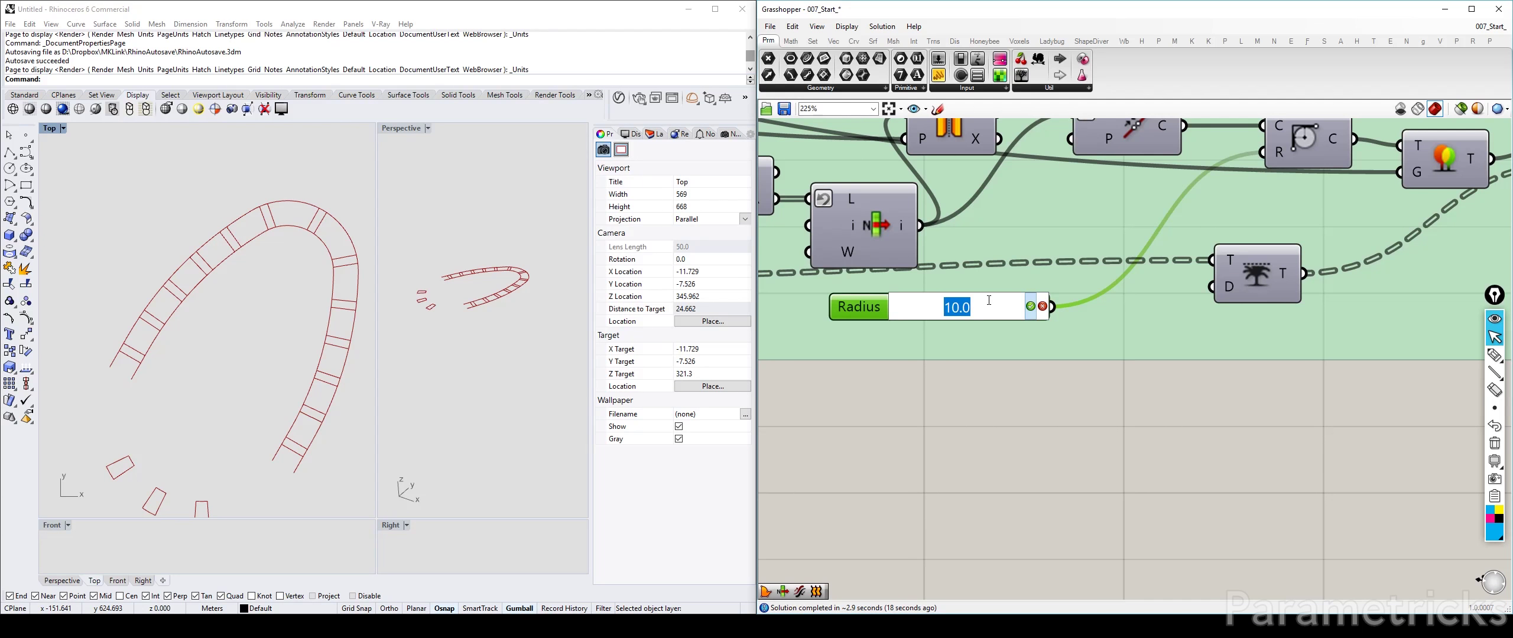
text(5)
key(Return)
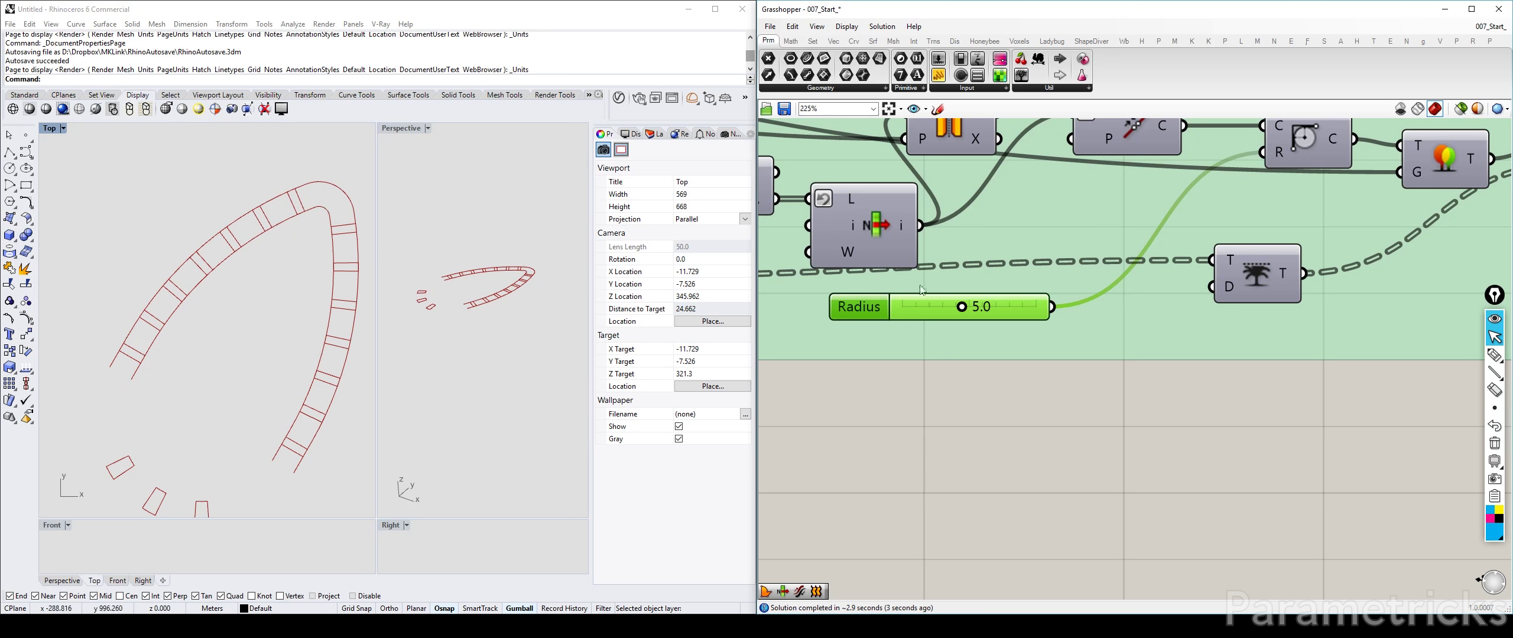
scroll(1219, 344, down, 8)
right_drag(1219, 344, 975, 310)
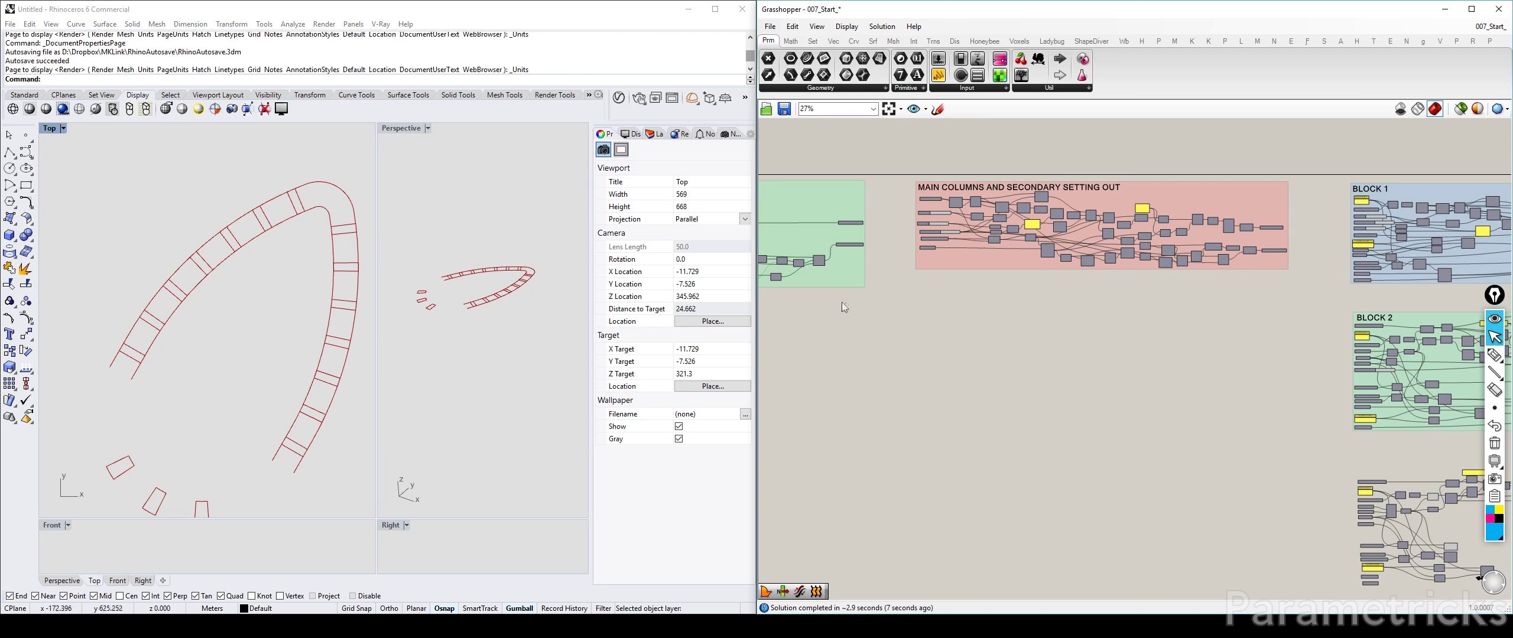
Examine the components with errors in the ungrouped definition below Block 2, through to the Connect Curves component at its end
scroll(1263, 319, down, 6)
right_drag(1402, 370, 1054, 351)
scroll(1054, 351, up, 3)
scroll(1121, 345, up, 8)
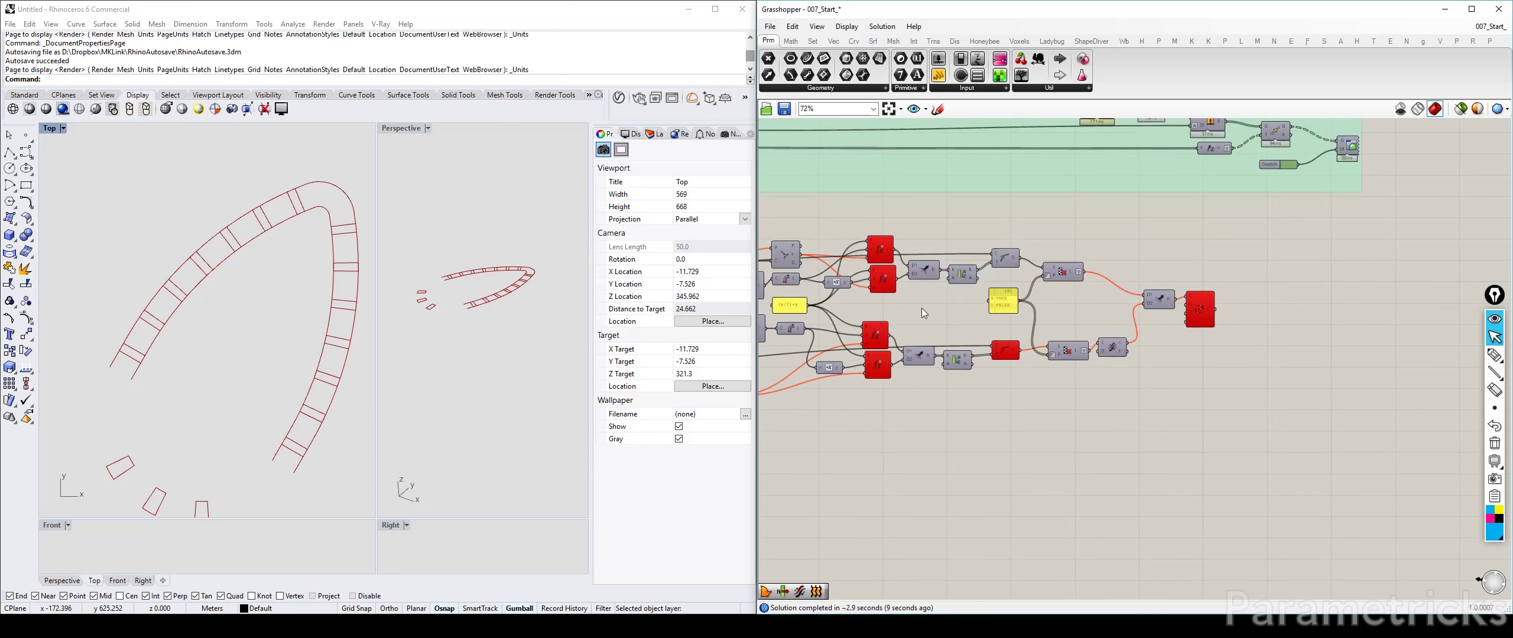
scroll(881, 270, down, 4)
right_drag(882, 271, 1023, 266)
scroll(900, 402, up, 4)
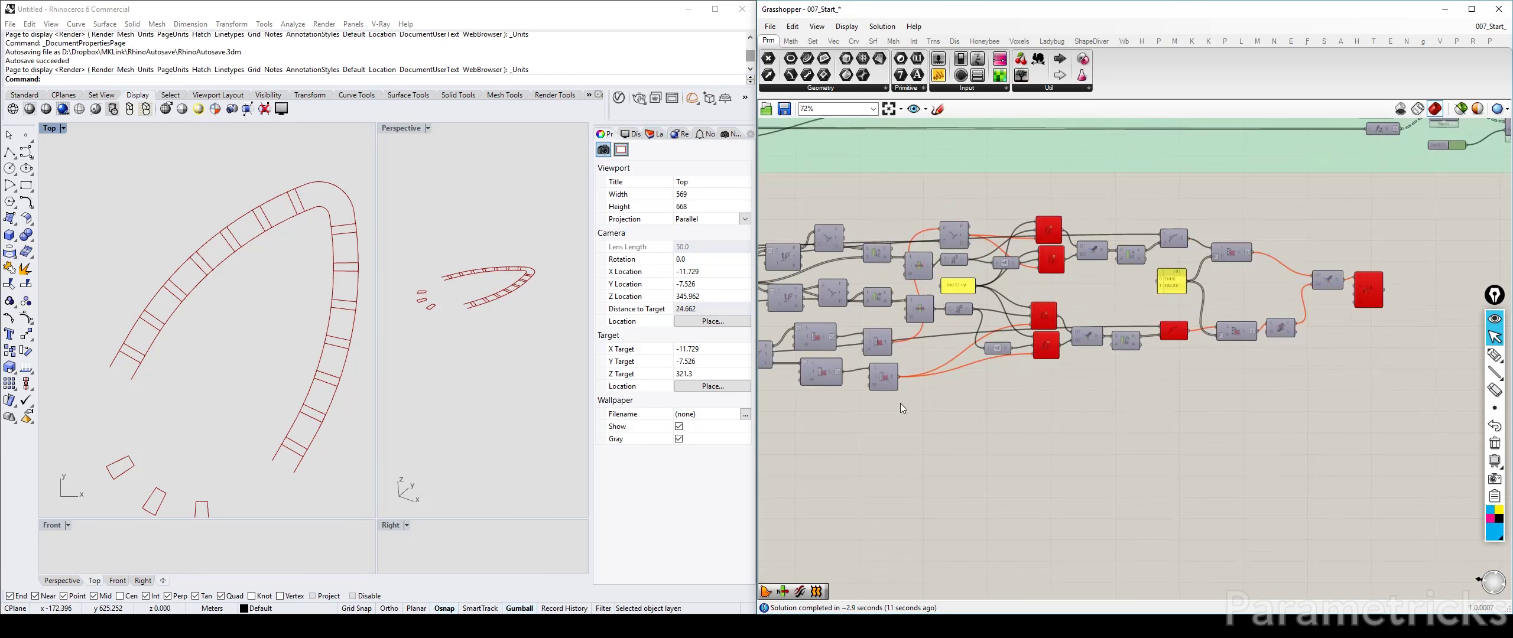
scroll(874, 308, down, 3)
right_drag(873, 309, 898, 351)
scroll(1040, 287, up, 3)
right_drag(1463, 243, 931, 276)
scroll(1172, 322, up, 2)
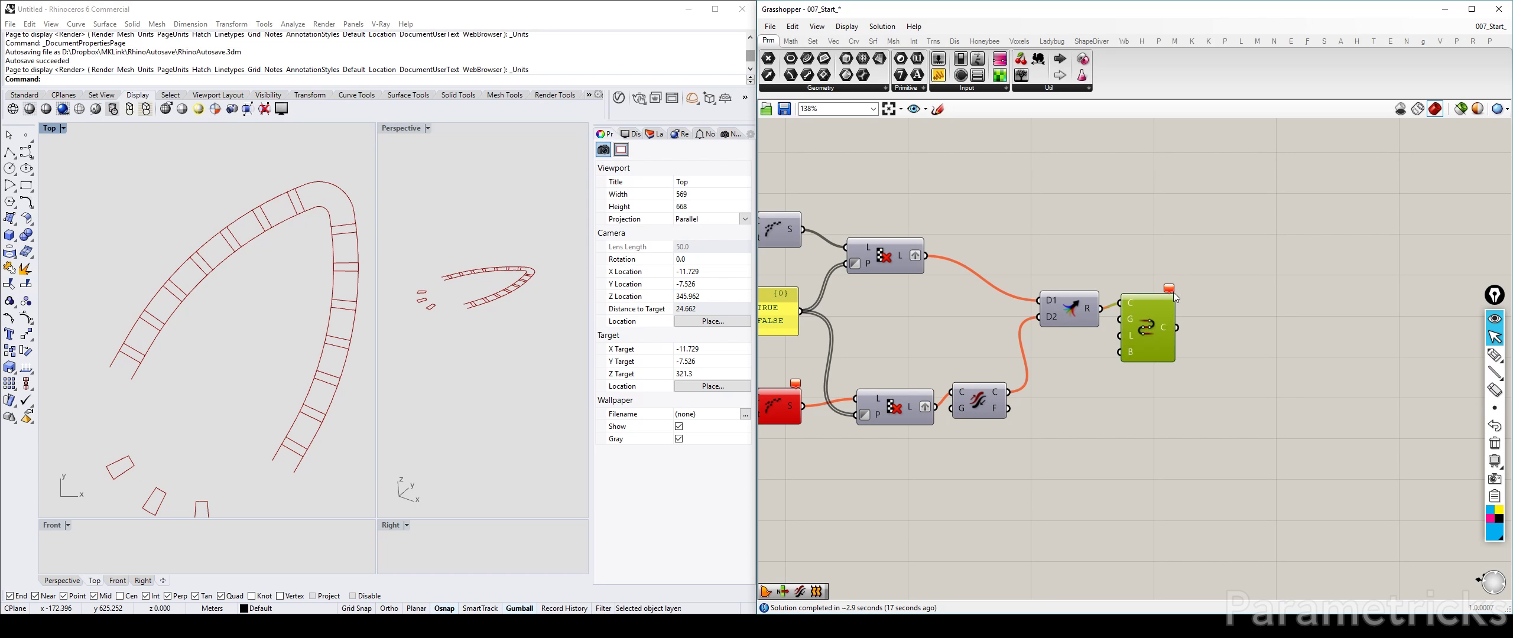
scroll(1175, 297, down, 3)
scroll(1172, 313, up, 4)
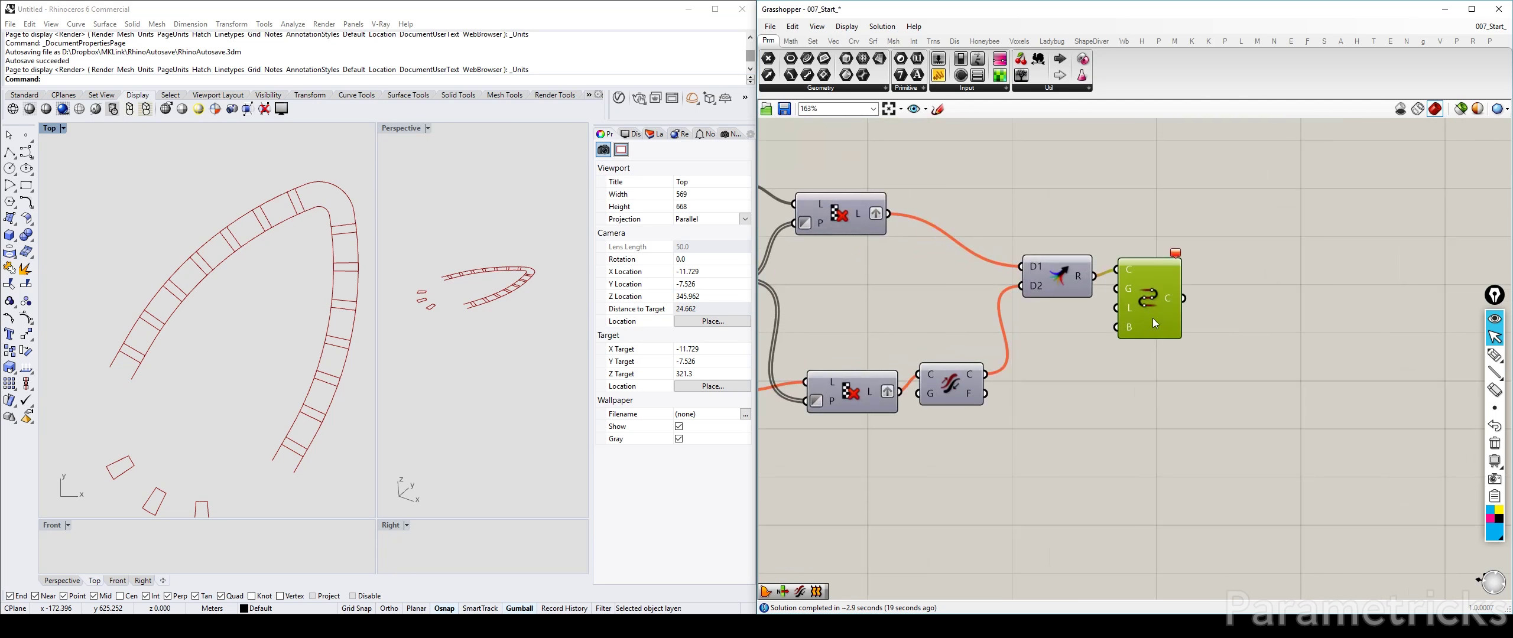
scroll(1177, 300, down, 6)
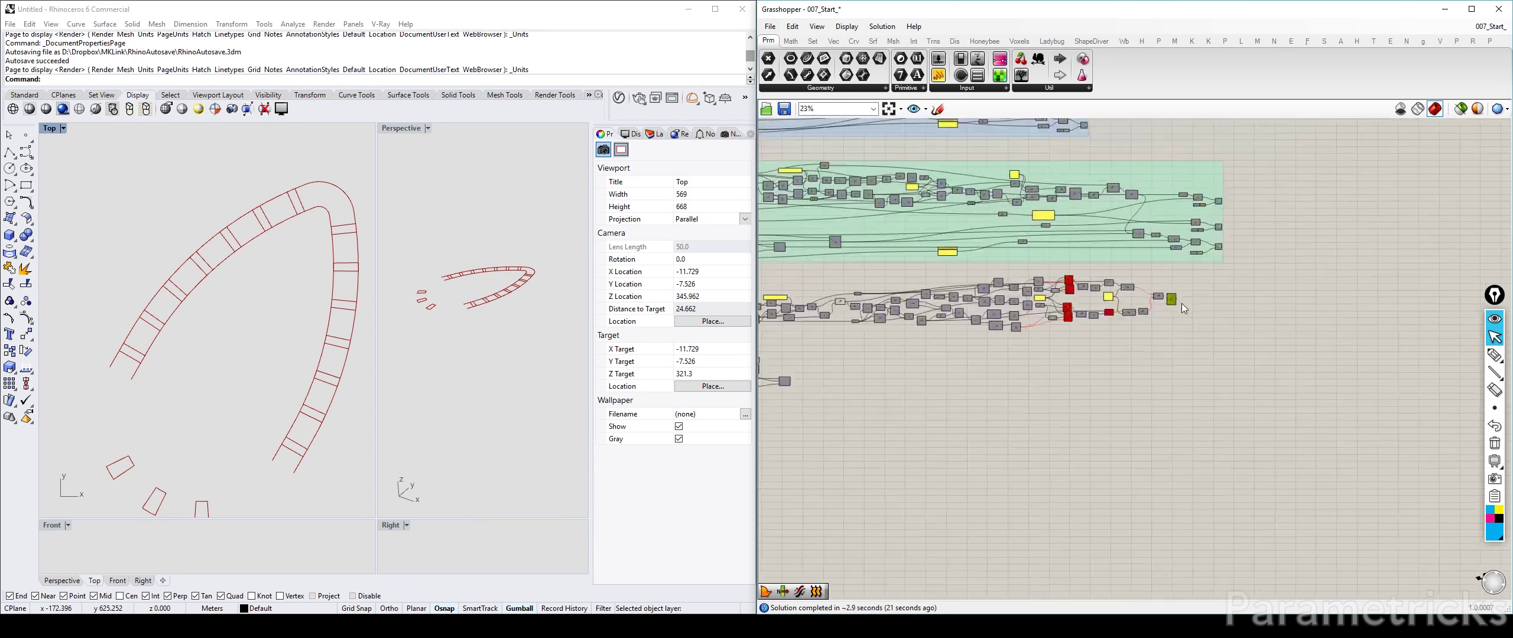
Review the Radius slider in the upstream green group and compare it with the inner curve's bend in the Top viewport
scroll(1186, 292, up, 3)
scroll(1159, 273, down, 5)
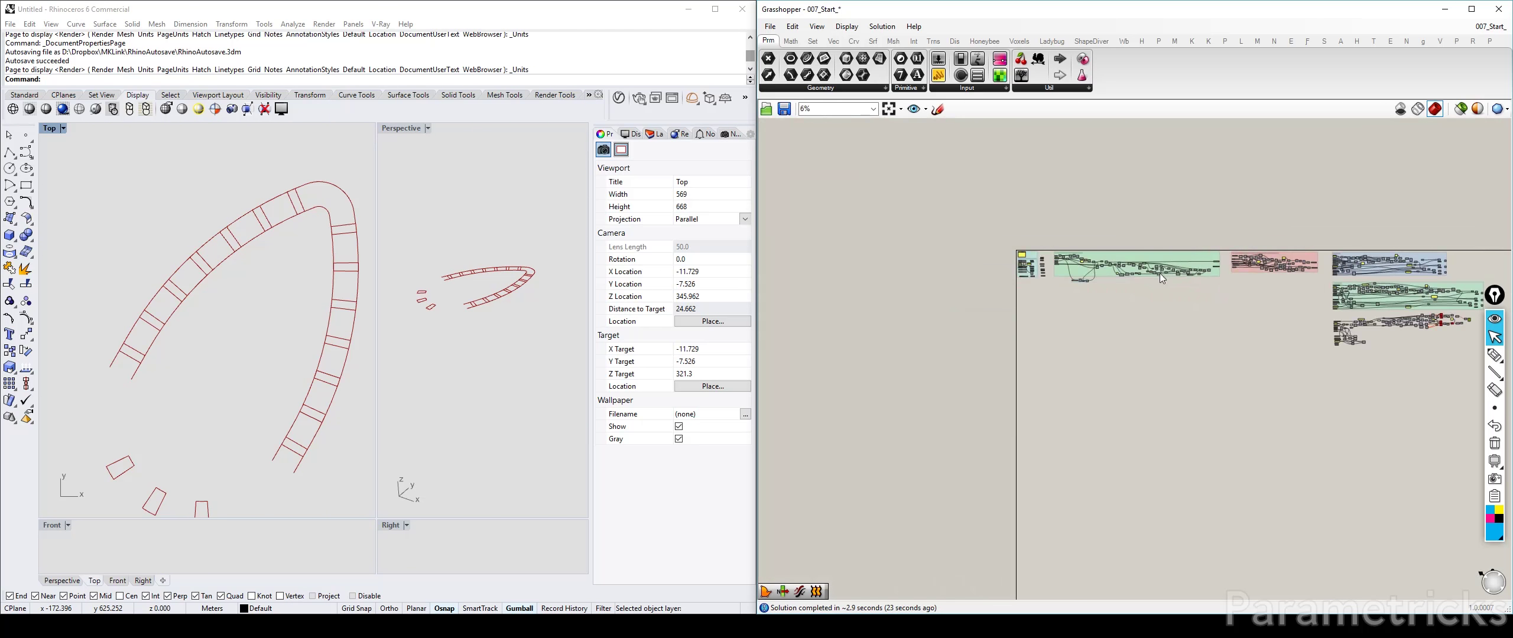
scroll(1079, 270, up, 7)
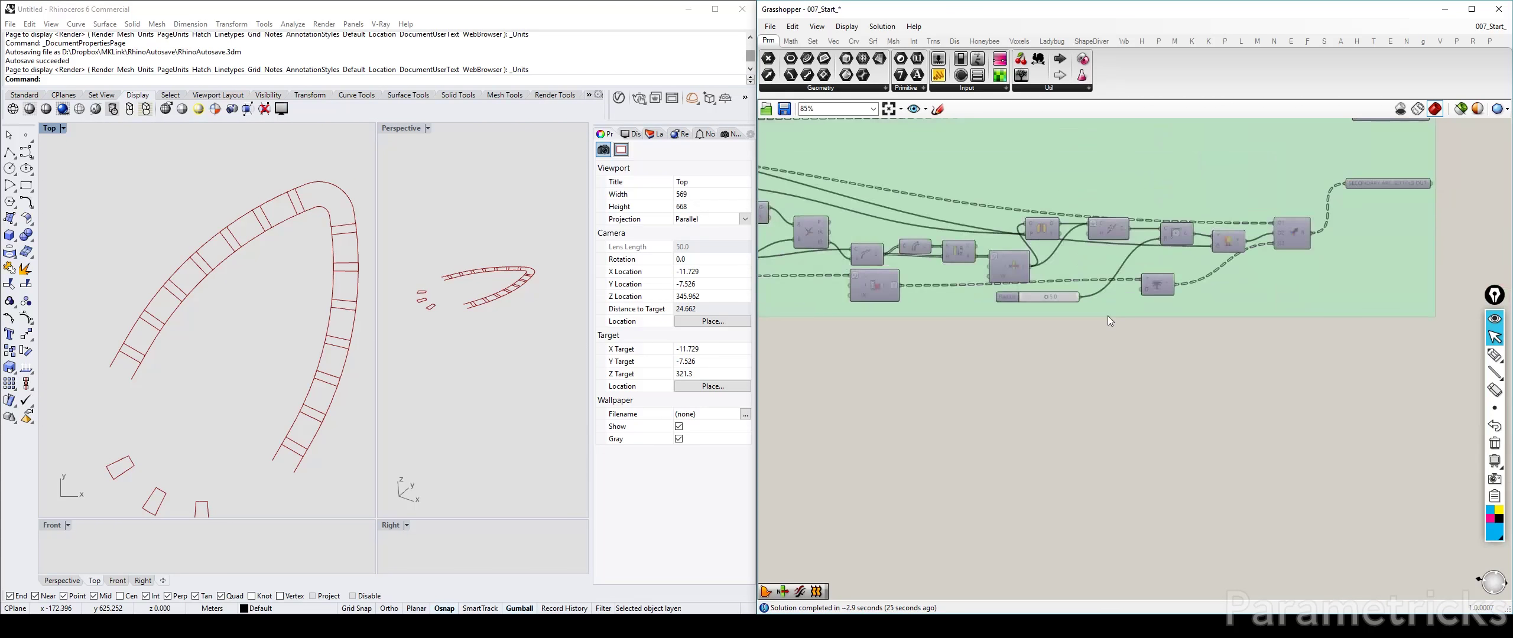
scroll(1010, 337, up, 3)
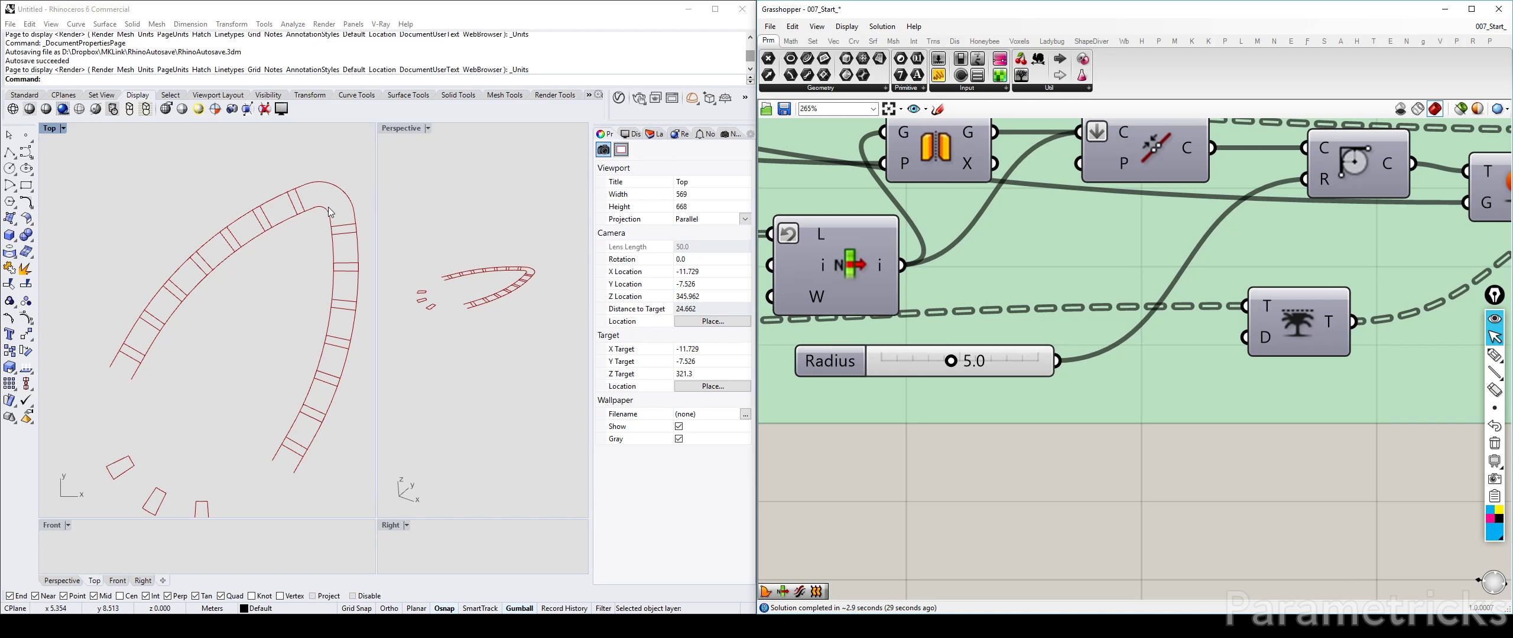
scroll(948, 341, down, 8)
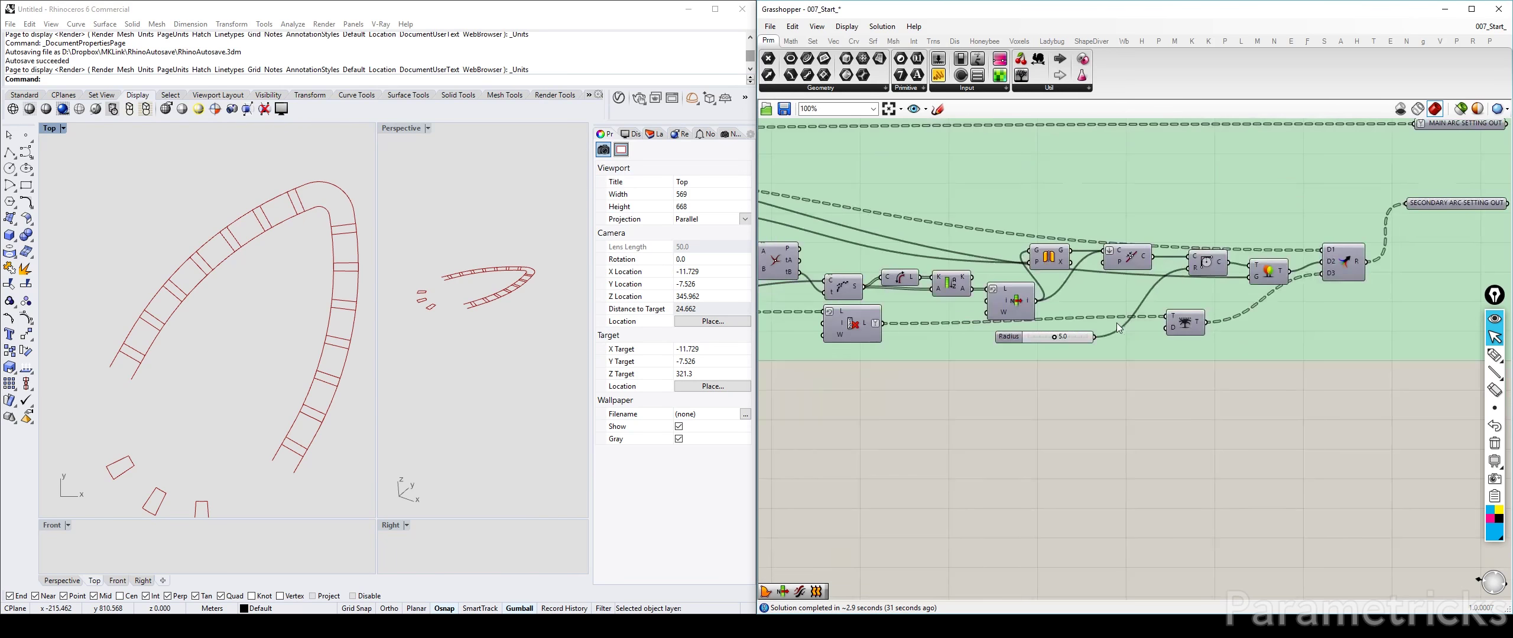
Select the BLOCK 2 SECONDARY COLUMNS parameter in the ungrouped definition to examine the column outlines near the bend, and clear the selection
right_drag(1161, 301, 918, 286)
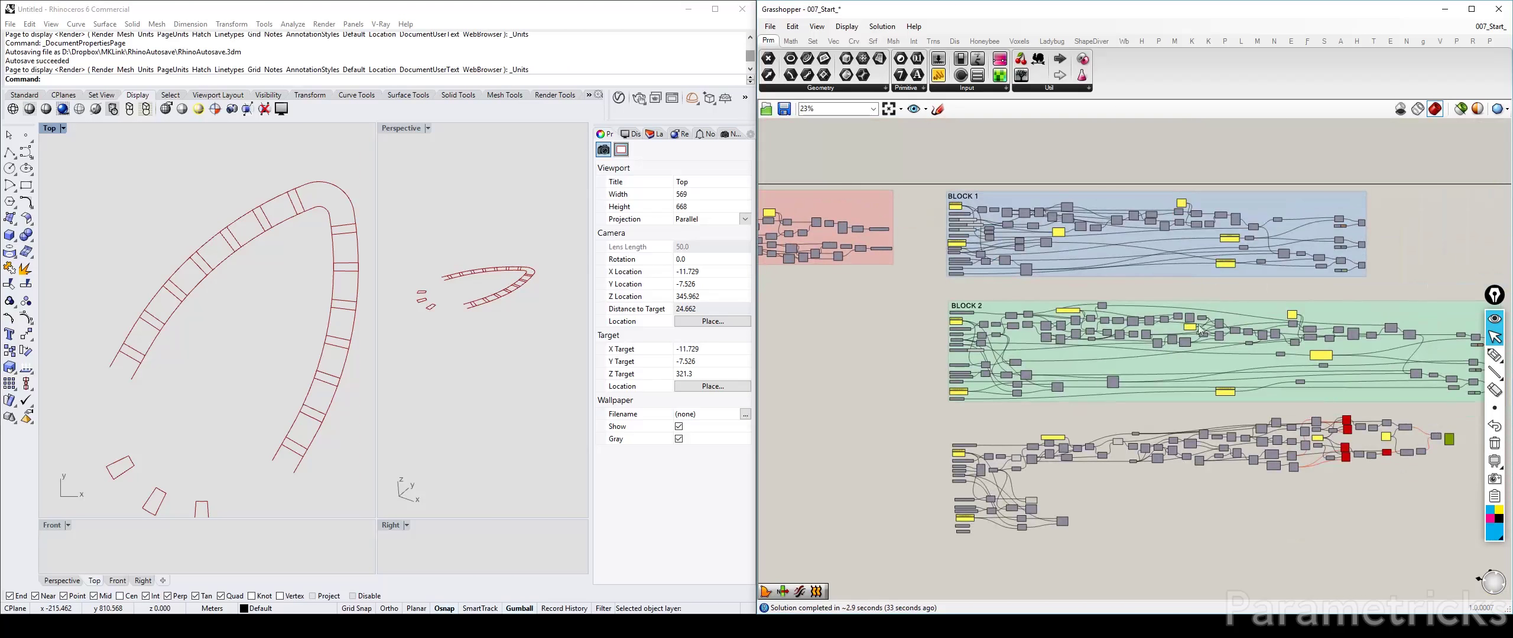
scroll(1071, 405, up, 6)
click(951, 417)
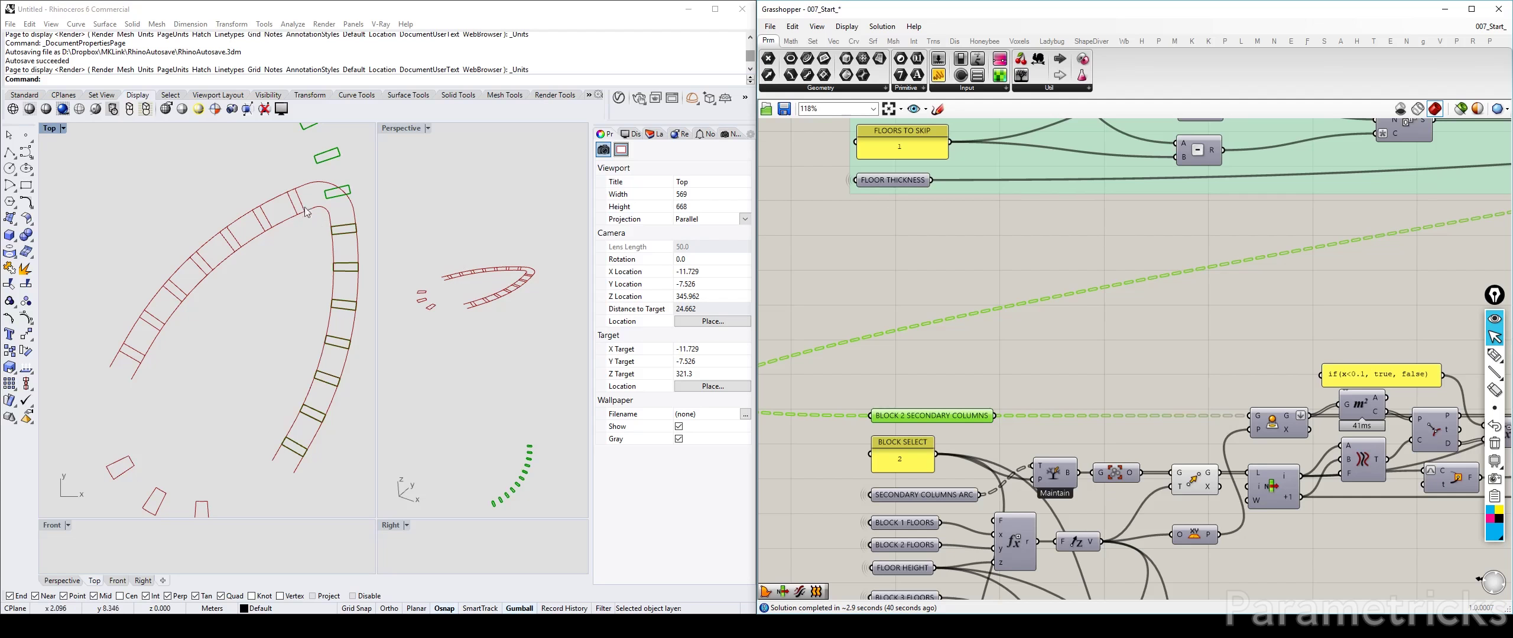
click(963, 426)
Trace the components between the inner and outer curve parameters and the failing expressions to look for the source of the errors
scroll(963, 425, down, 6)
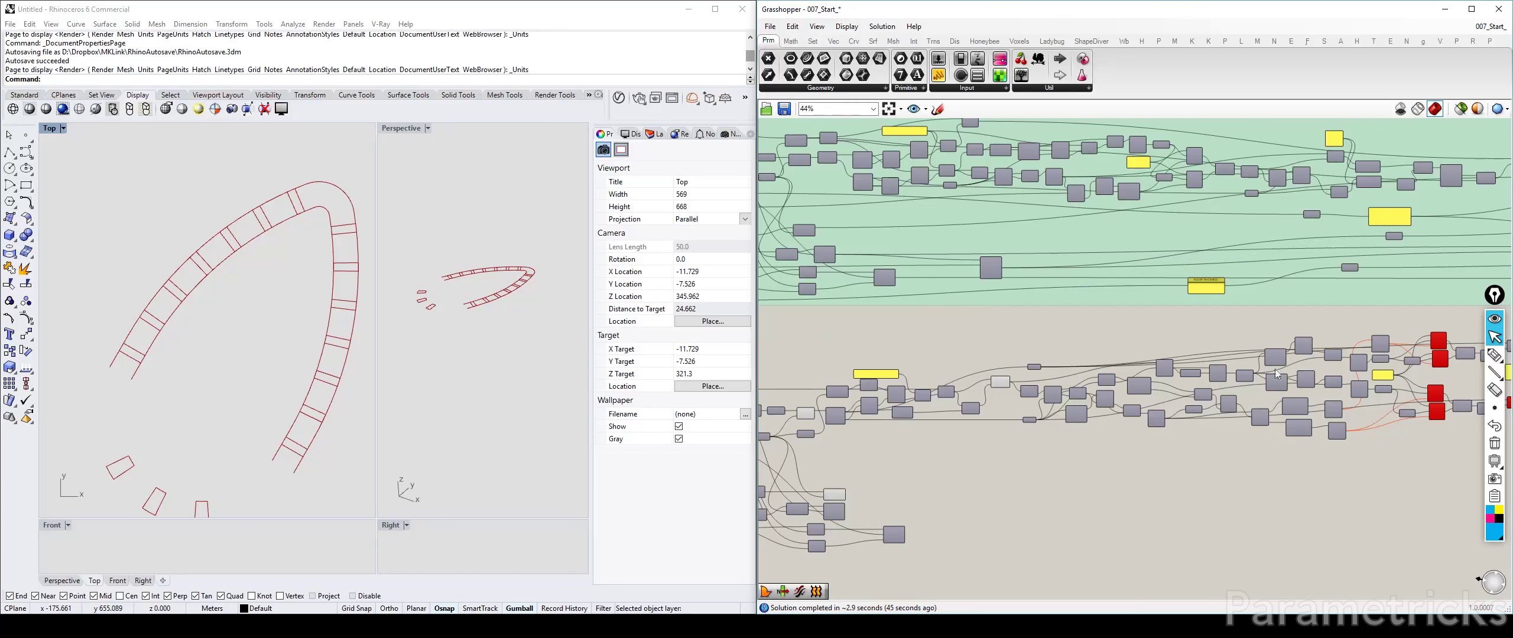
scroll(1423, 343, up, 3)
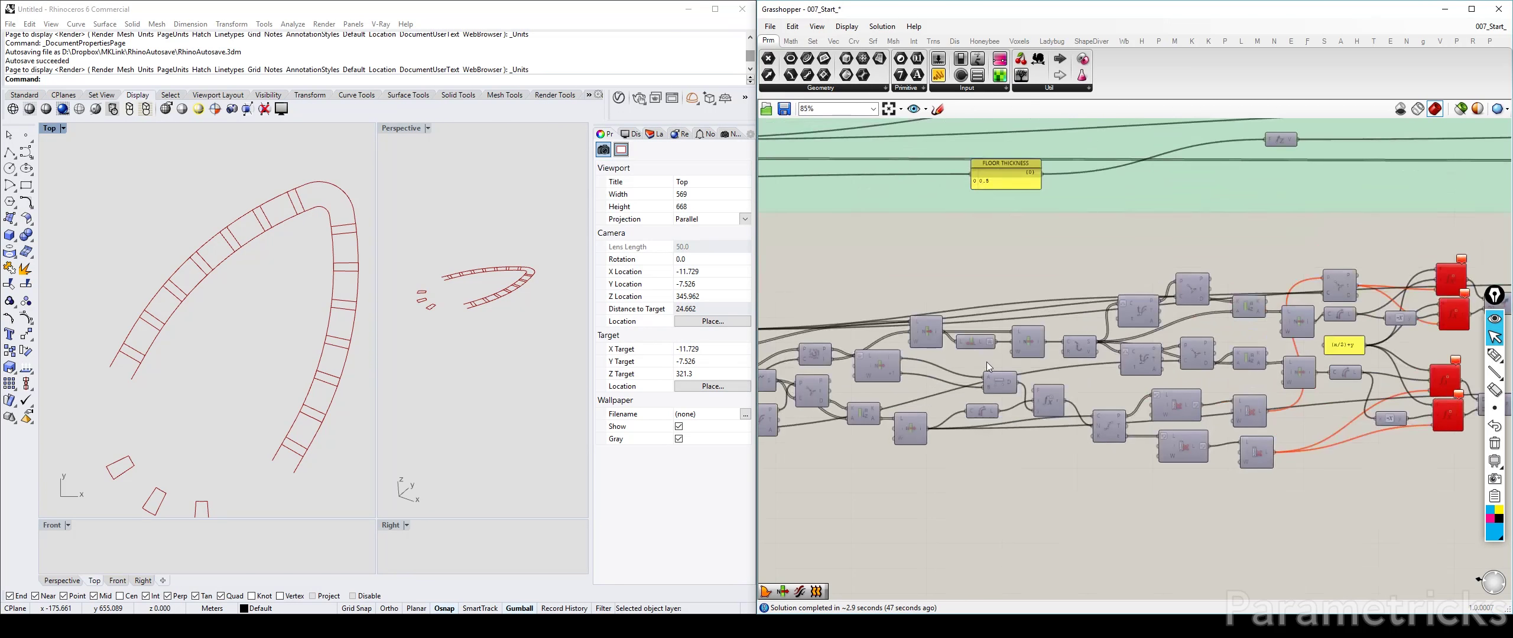
right_drag(941, 351, 1289, 309)
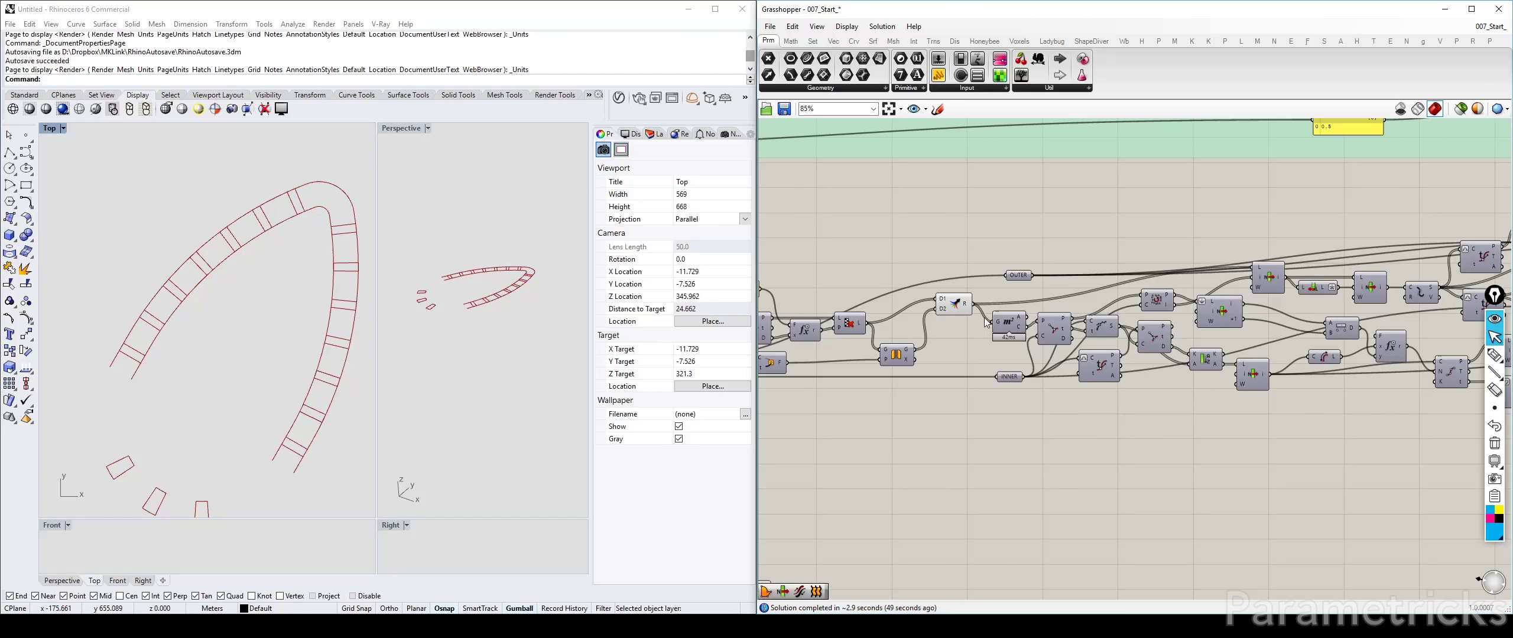
right_drag(1403, 310, 984, 317)
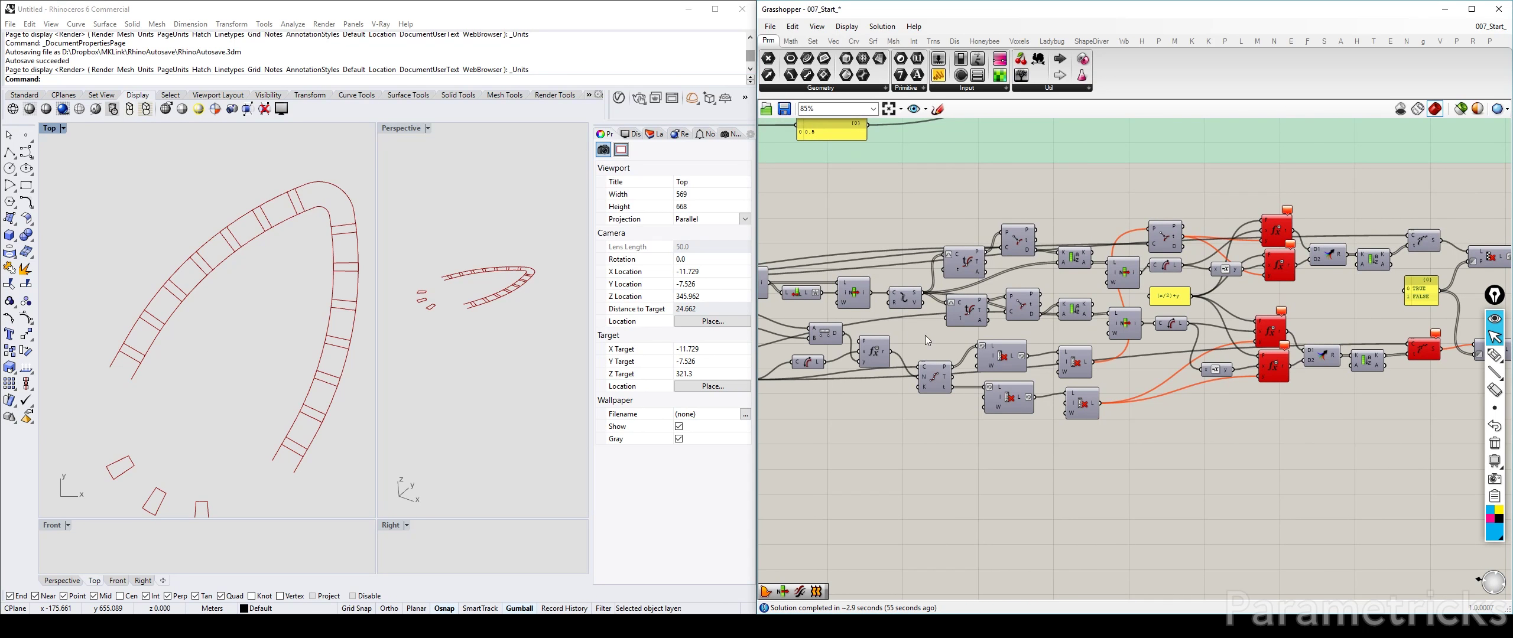
right_drag(879, 301, 1028, 298)
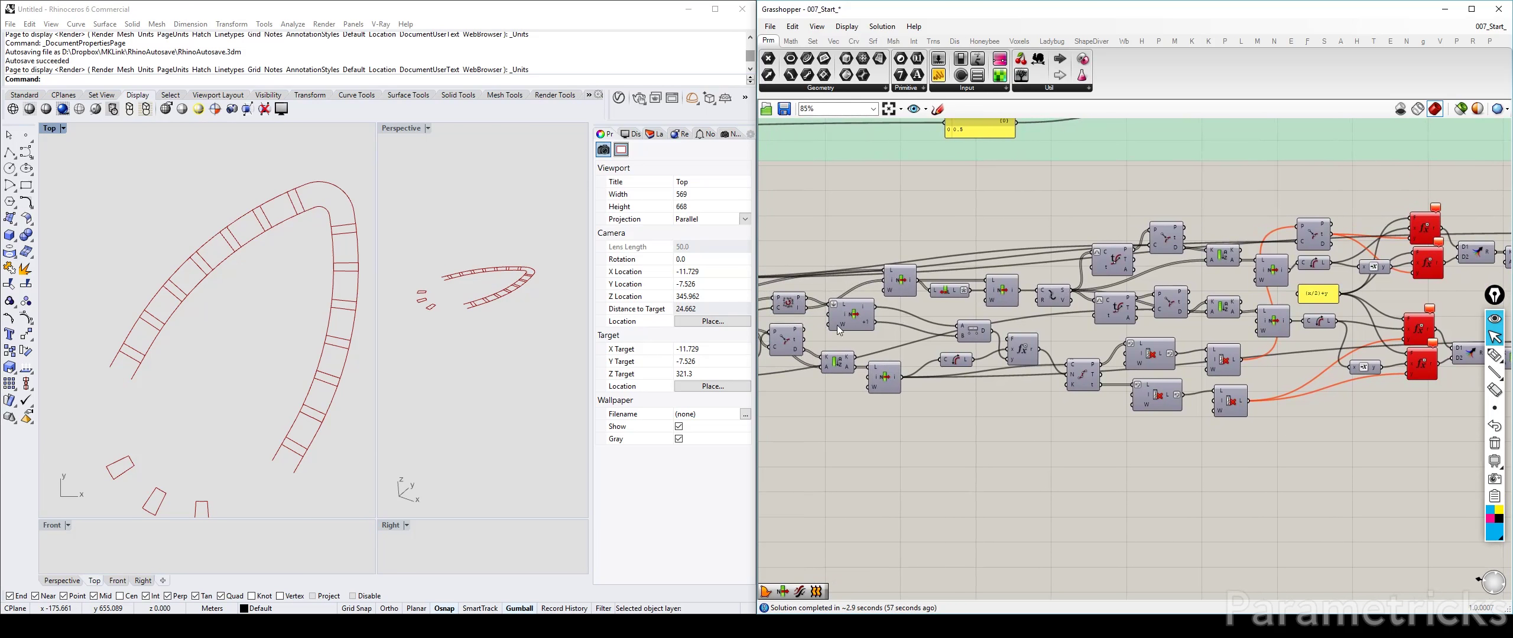
right_drag(932, 342, 1133, 327)
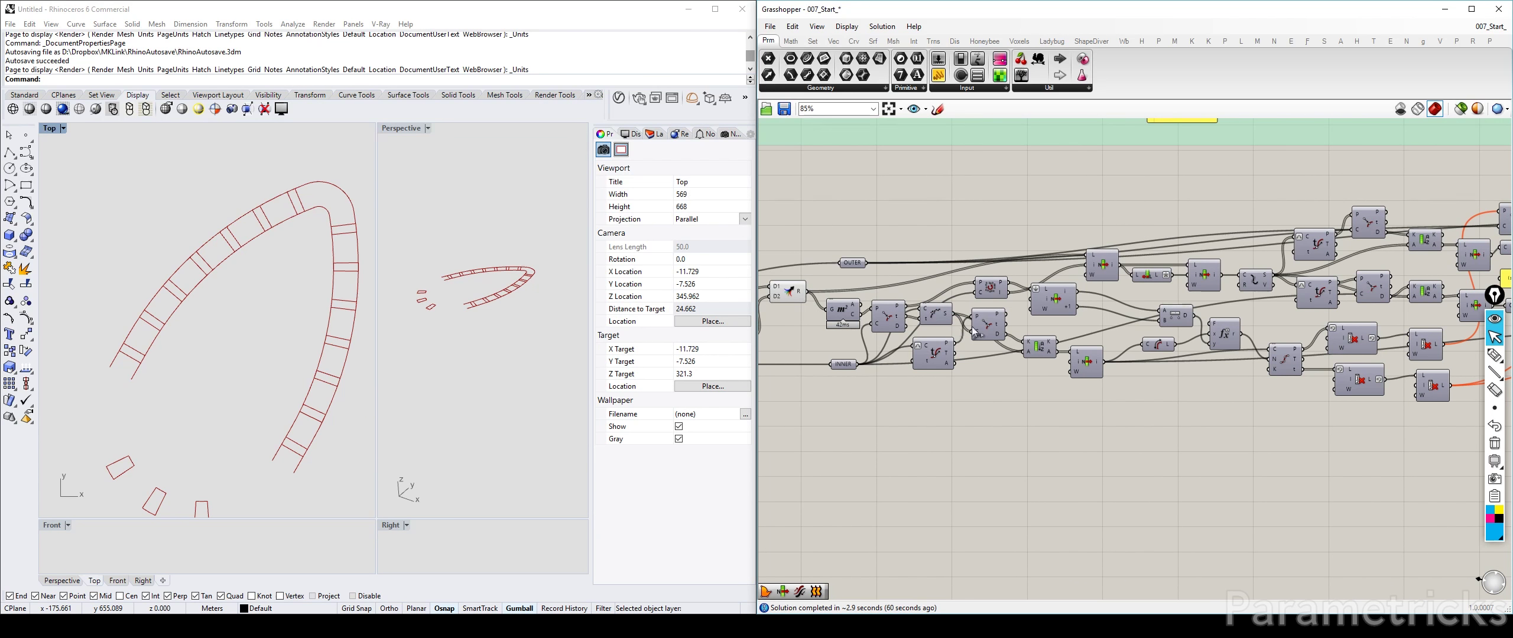
right_drag(896, 336, 938, 331)
right_drag(1238, 302, 963, 320)
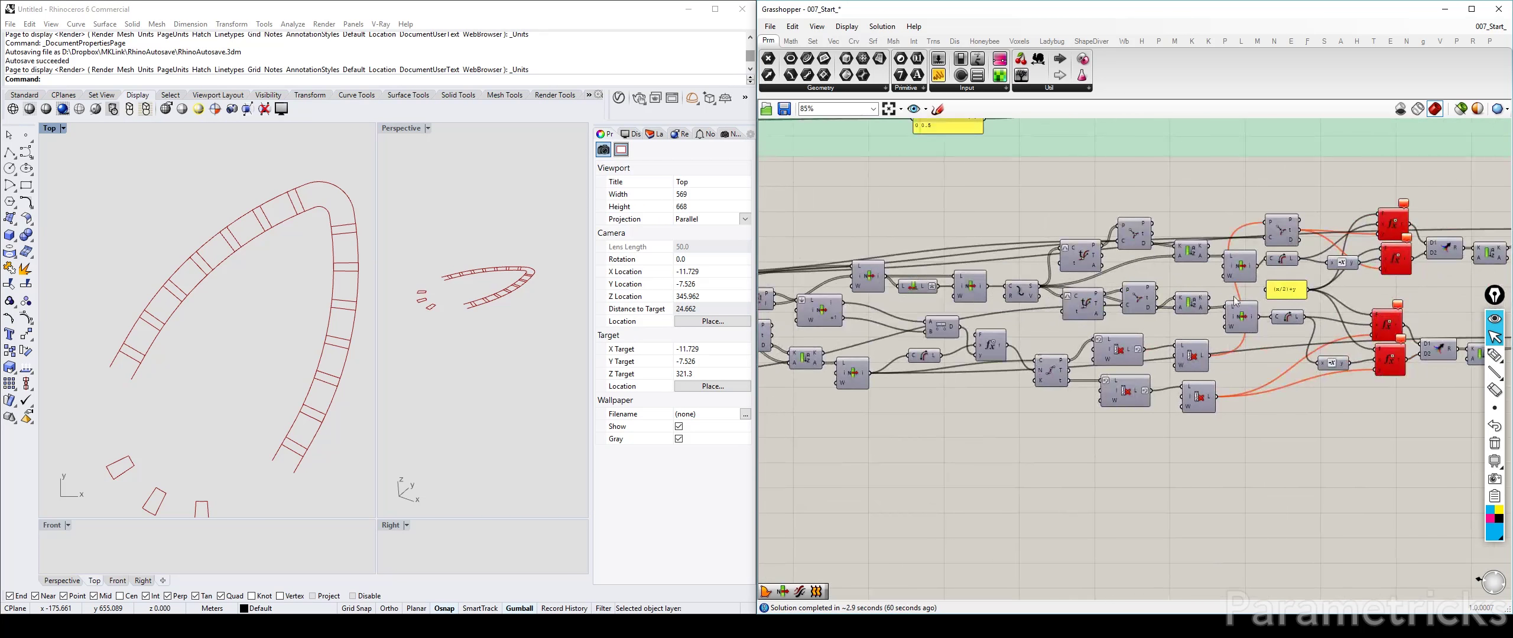
right_drag(1368, 309, 1062, 303)
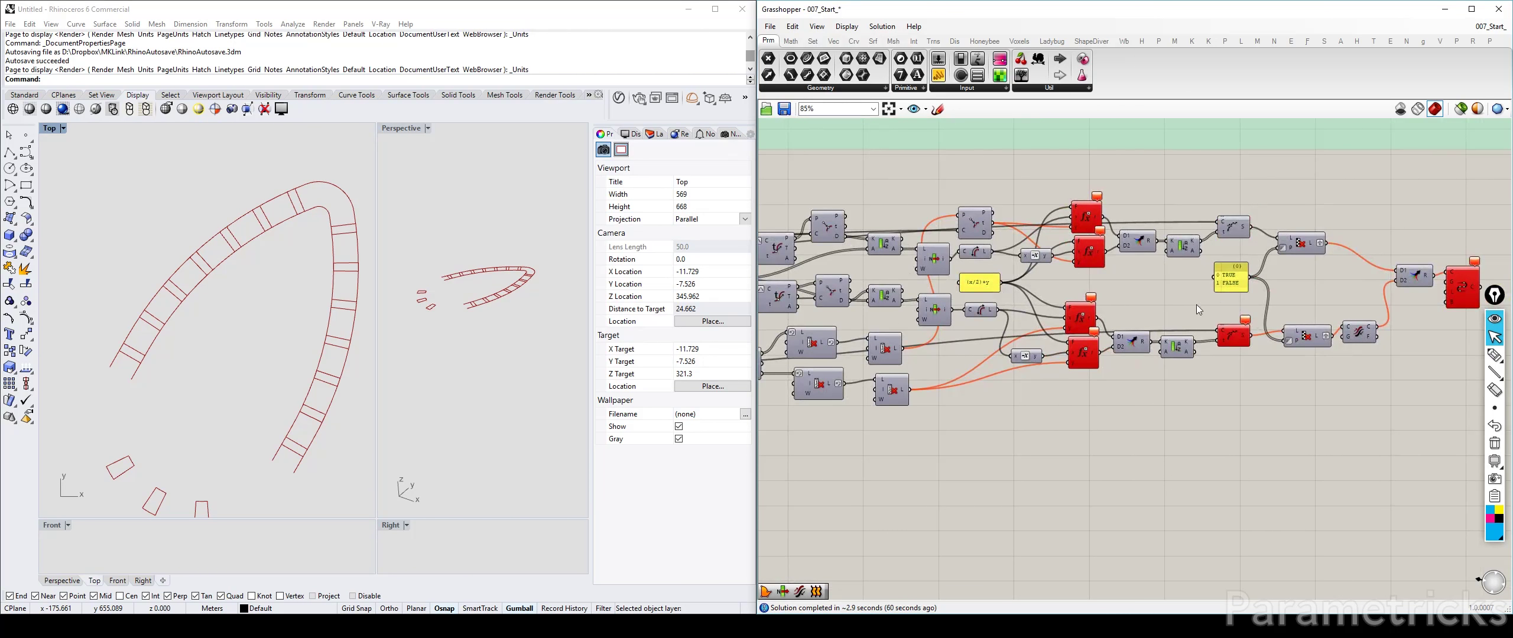
right_drag(966, 309, 1256, 280)
scroll(923, 309, up, 2)
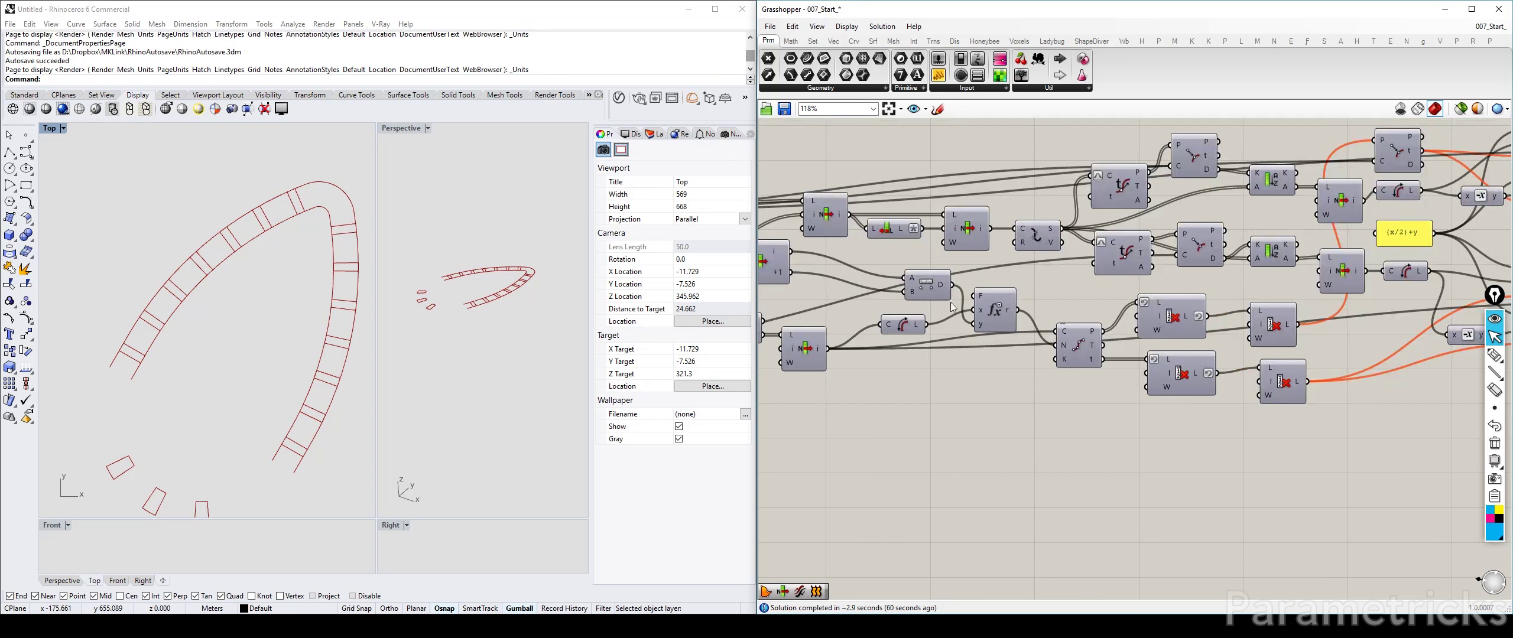
Move the curve division component up and the distance and curve length components away from the expression to make room at its inputs
drag(1078, 349, 1076, 328)
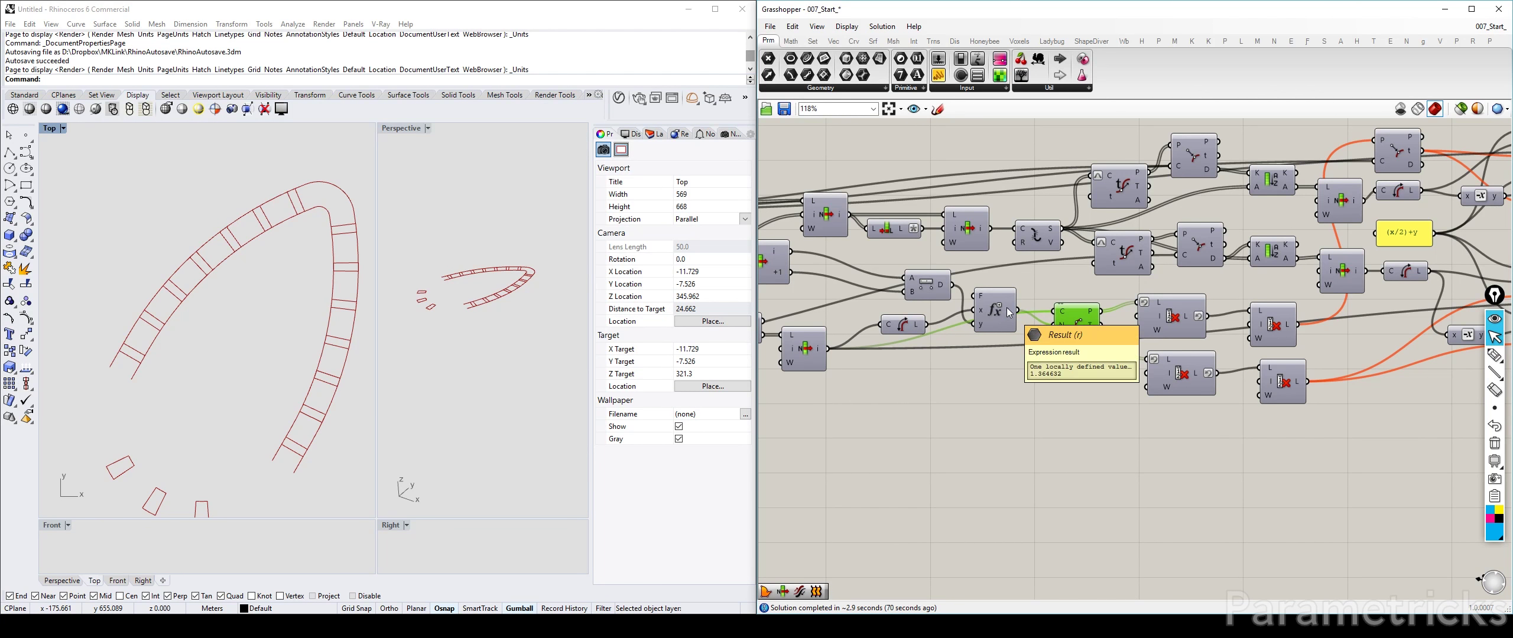
drag(927, 288, 846, 288)
drag(893, 324, 880, 323)
click(966, 405)
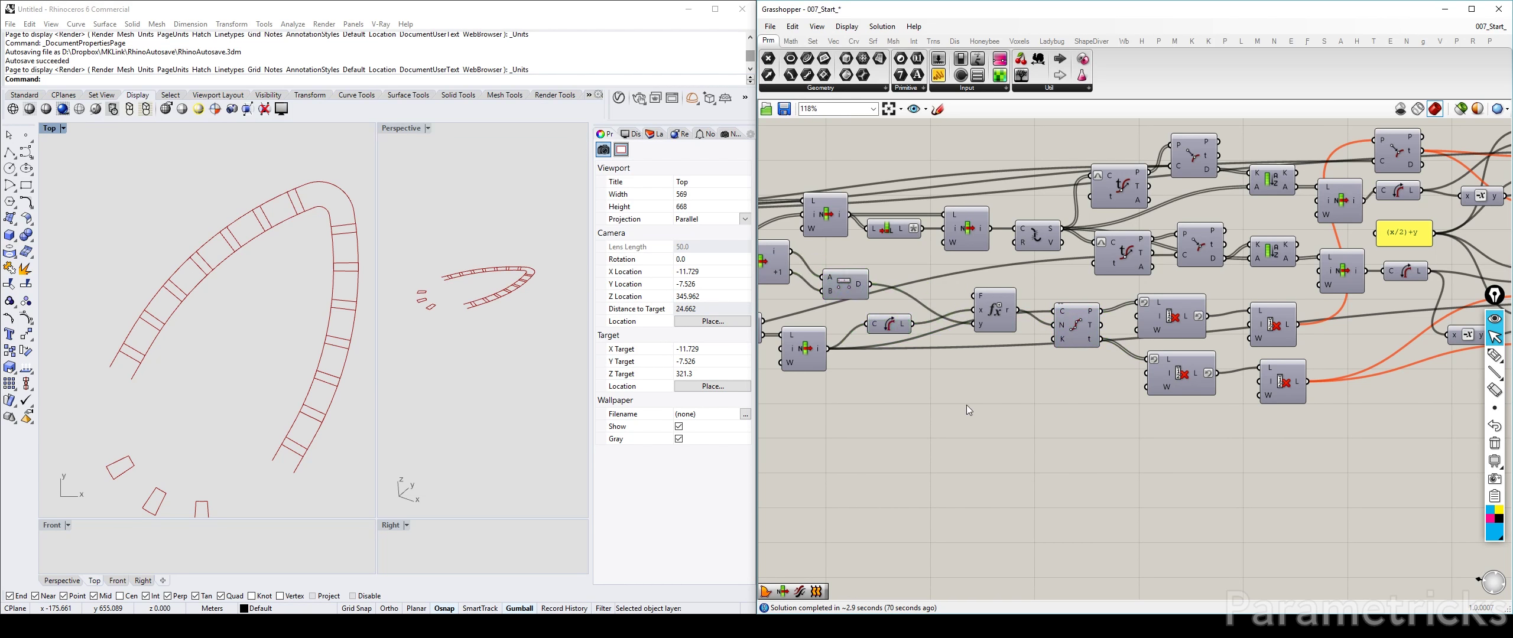
Add a small panel below the expression component containing the x/y expression copied from its F input
double_click(966, 406)
text(//)
key(Return)
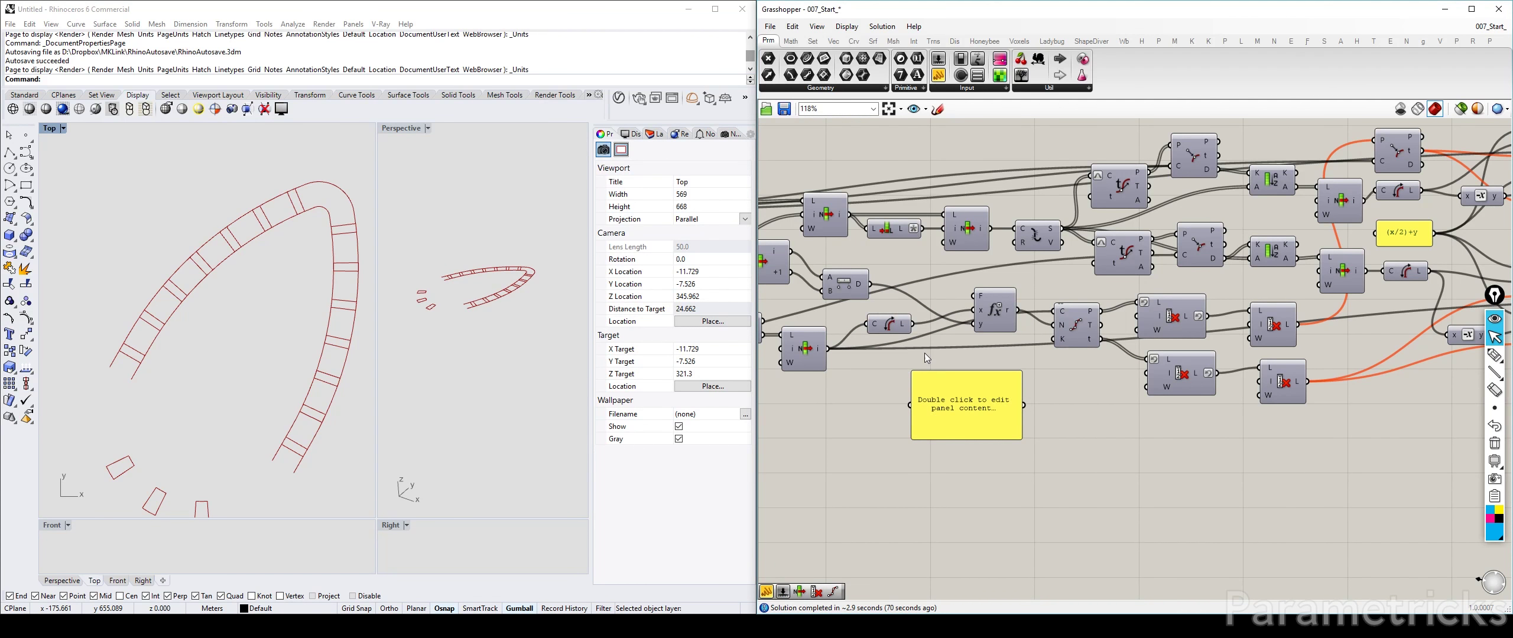
scroll(989, 291, up, 3)
right_click(973, 297)
key(ctrl+c)
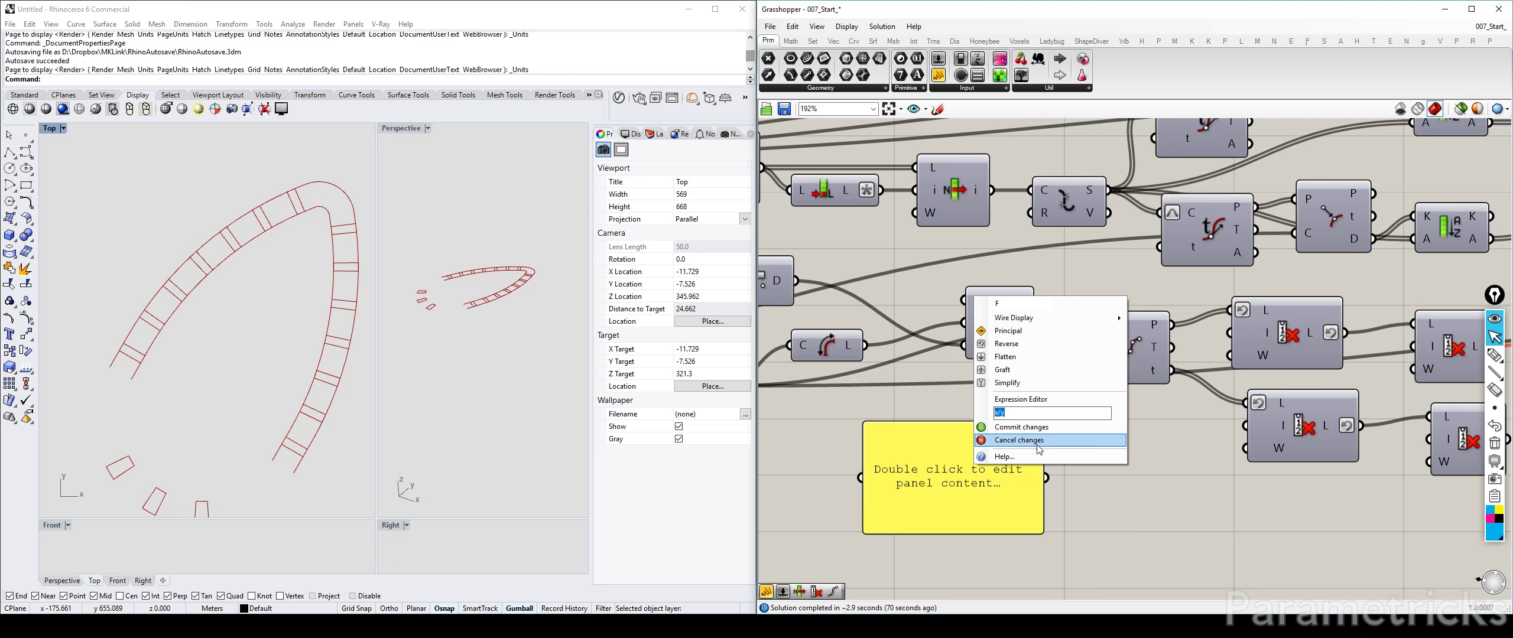
click(1038, 441)
click(930, 435)
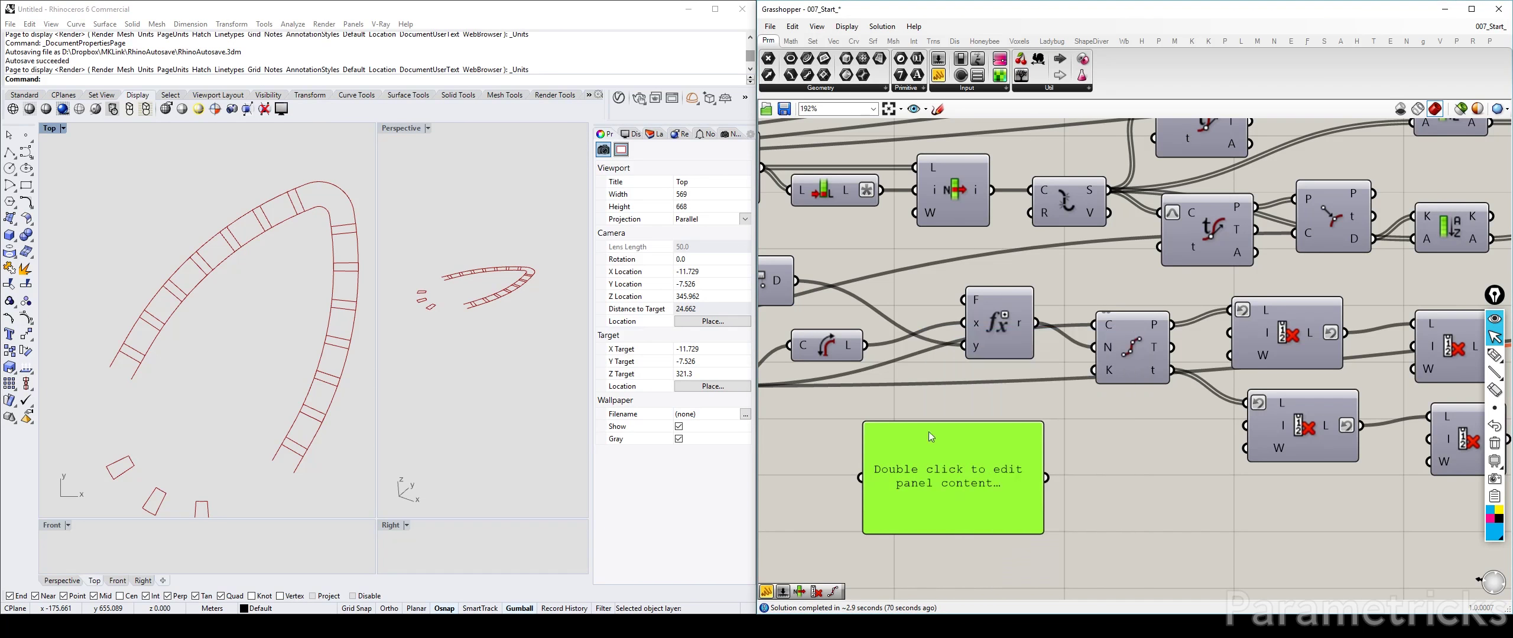
double_click(927, 433)
key(ctrl+v)
click(1117, 465)
drag(1043, 533, 943, 466)
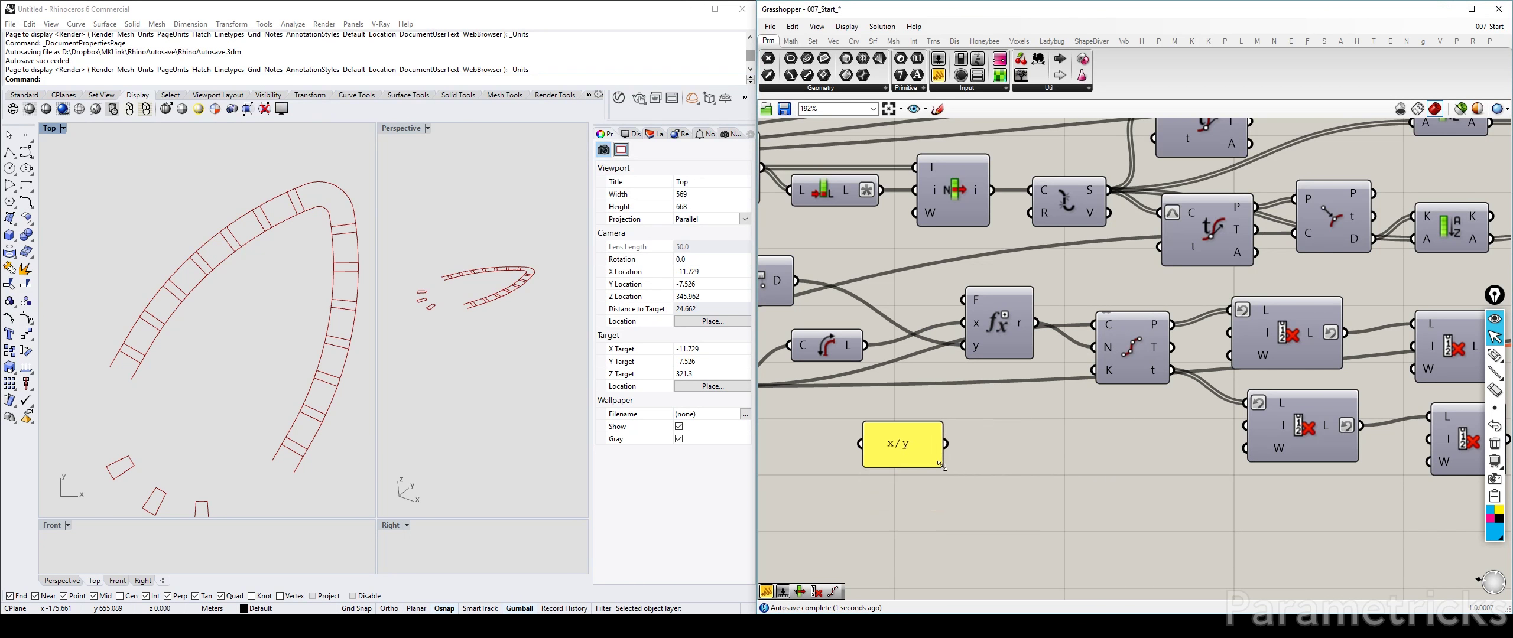
Wire the panel into the expression component's F input and change its text to ceiling(x/y)
drag(897, 431, 966, 308)
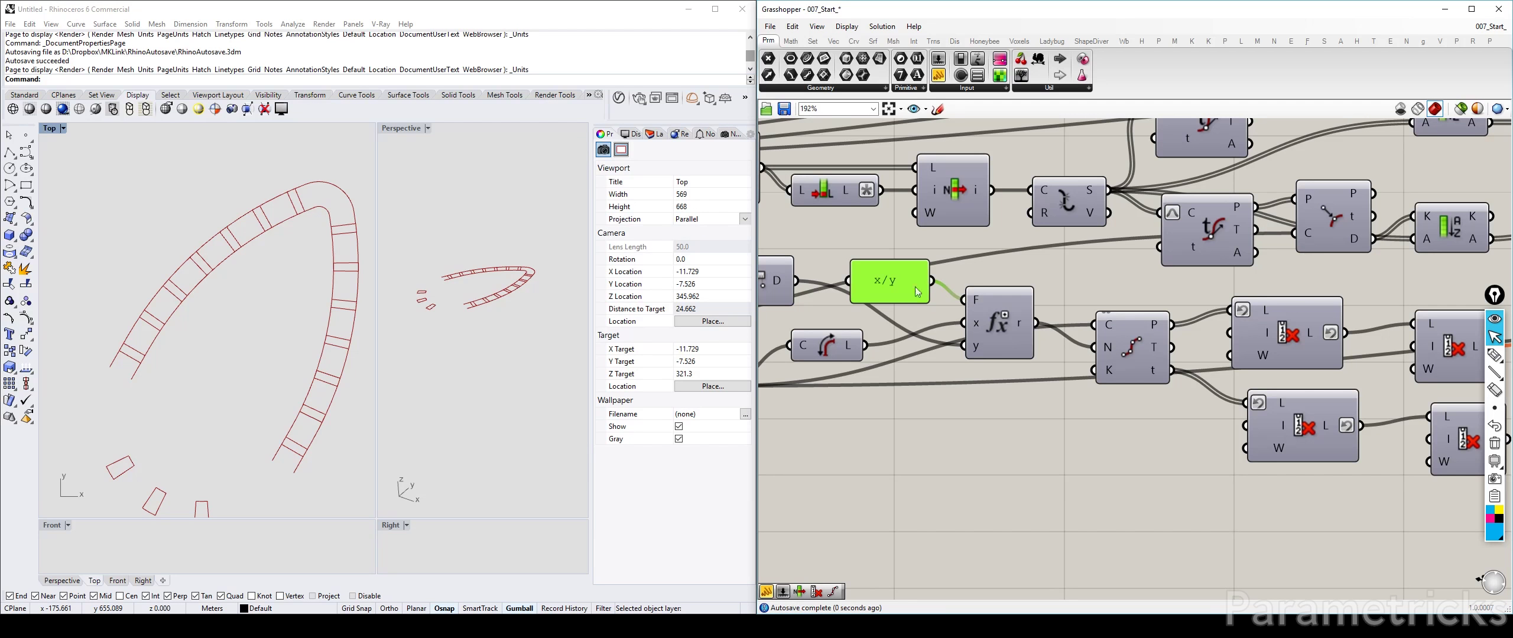
right_drag(890, 322, 947, 379)
double_click(937, 327)
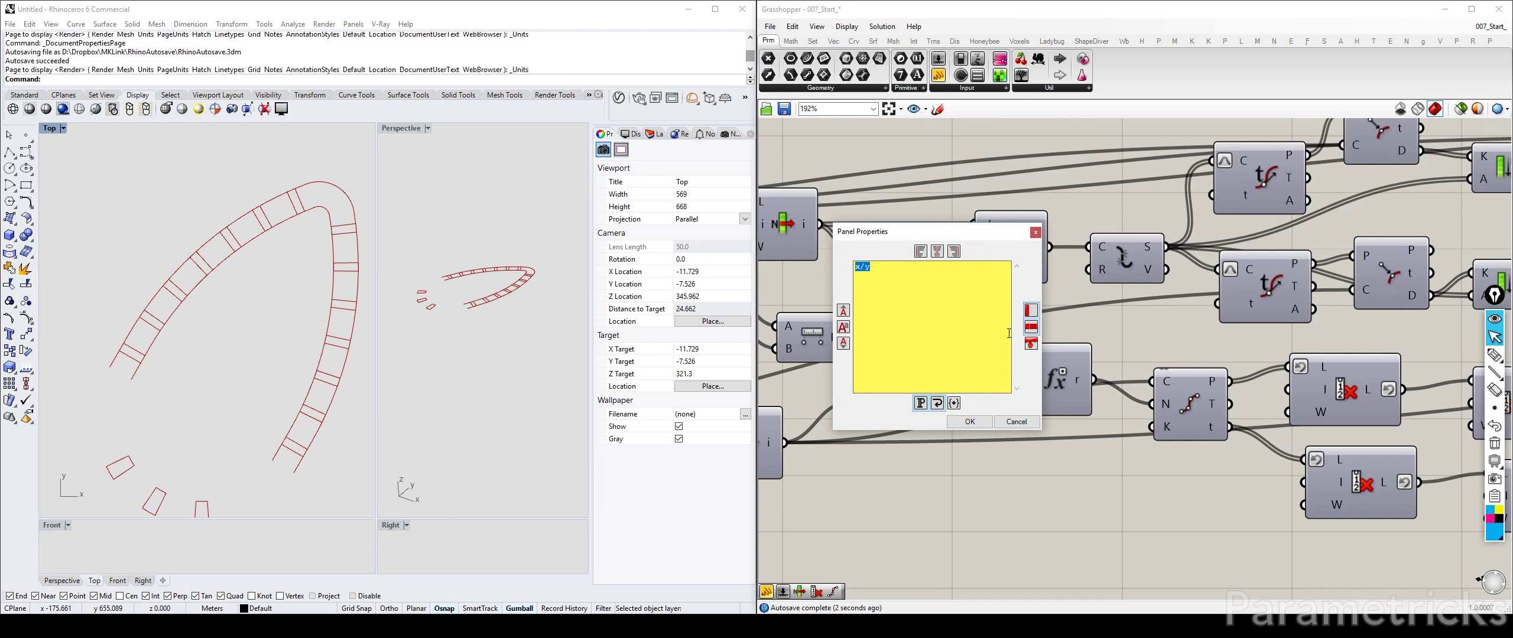
key(Left)
text(ceiling)
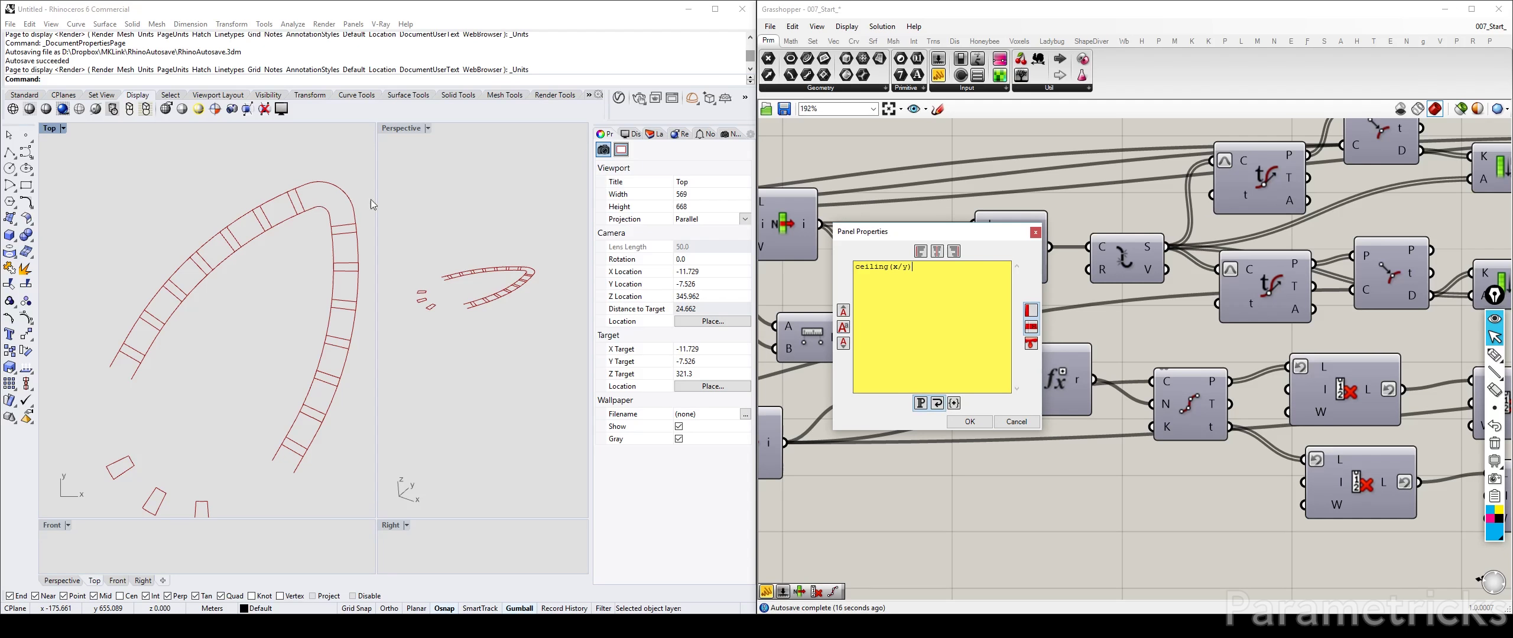
click(970, 421)
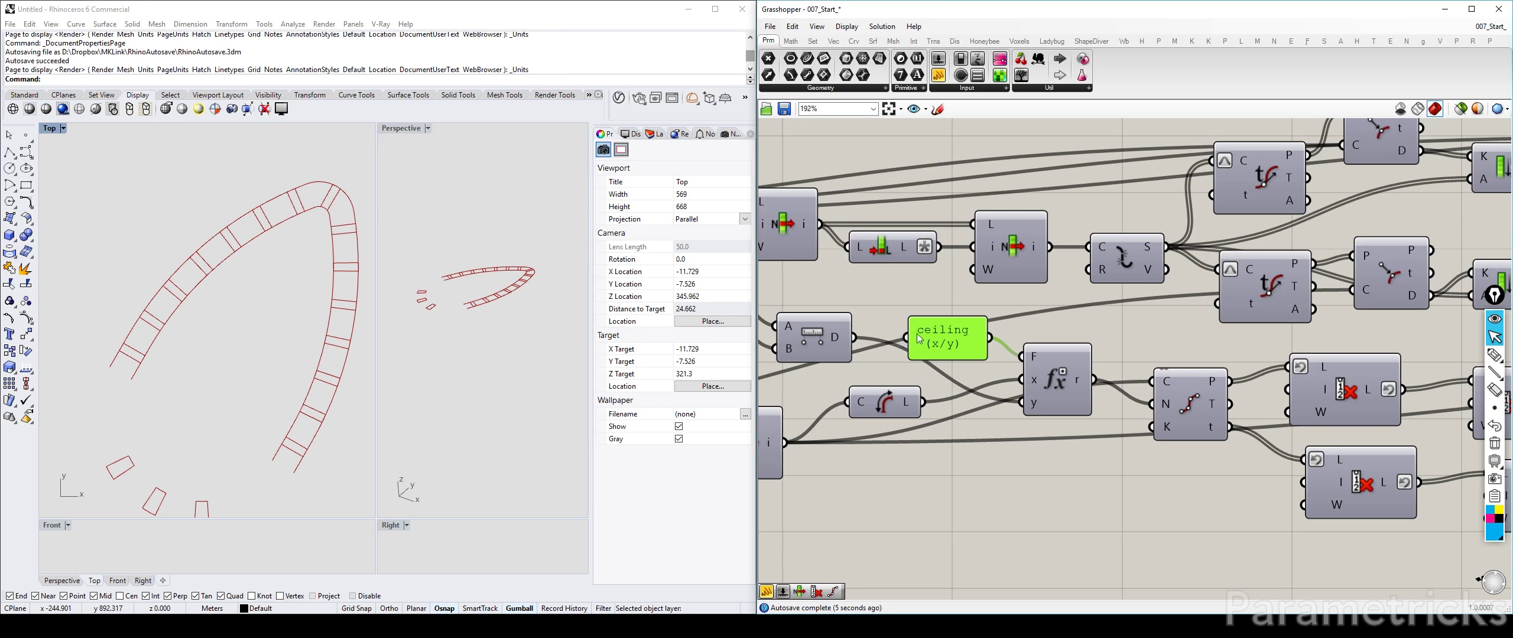
click(1068, 384)
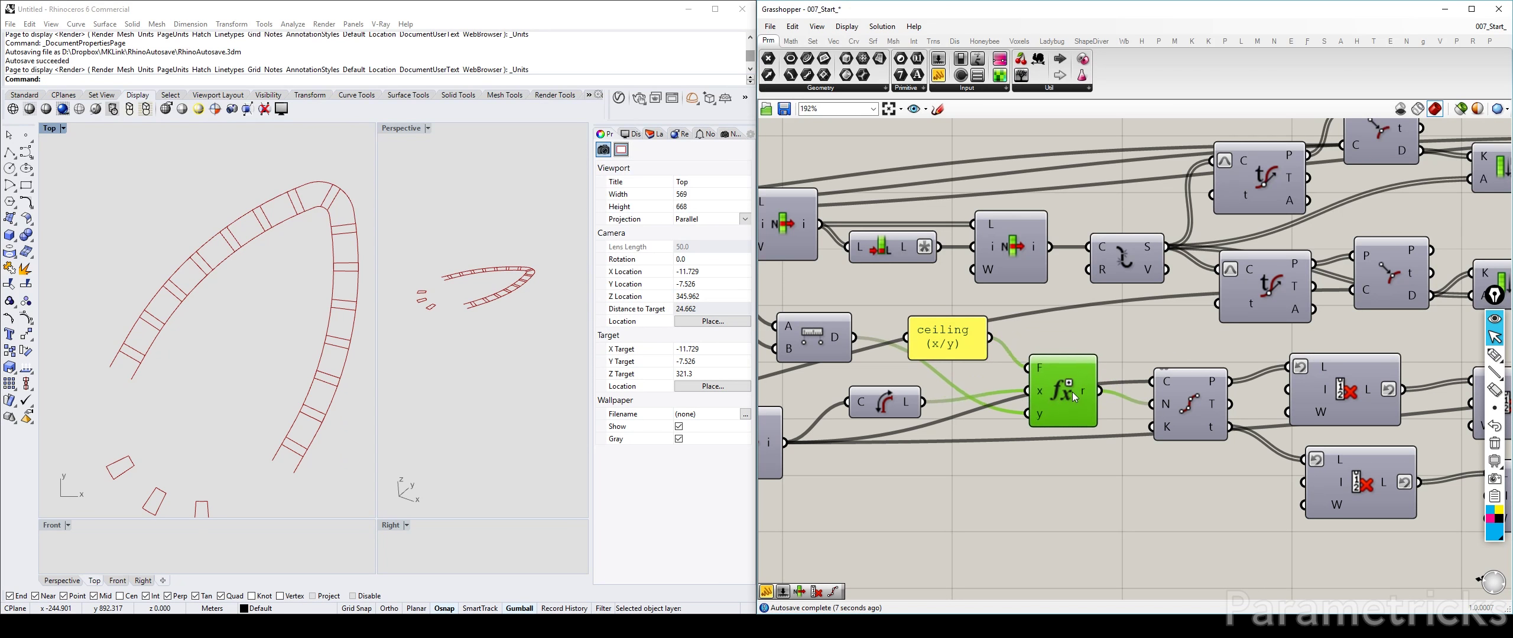
Set the Radius slider in the upstream green group to 1
scroll(1114, 293, down, 5)
scroll(964, 260, down, 3)
right_drag(946, 236, 1219, 343)
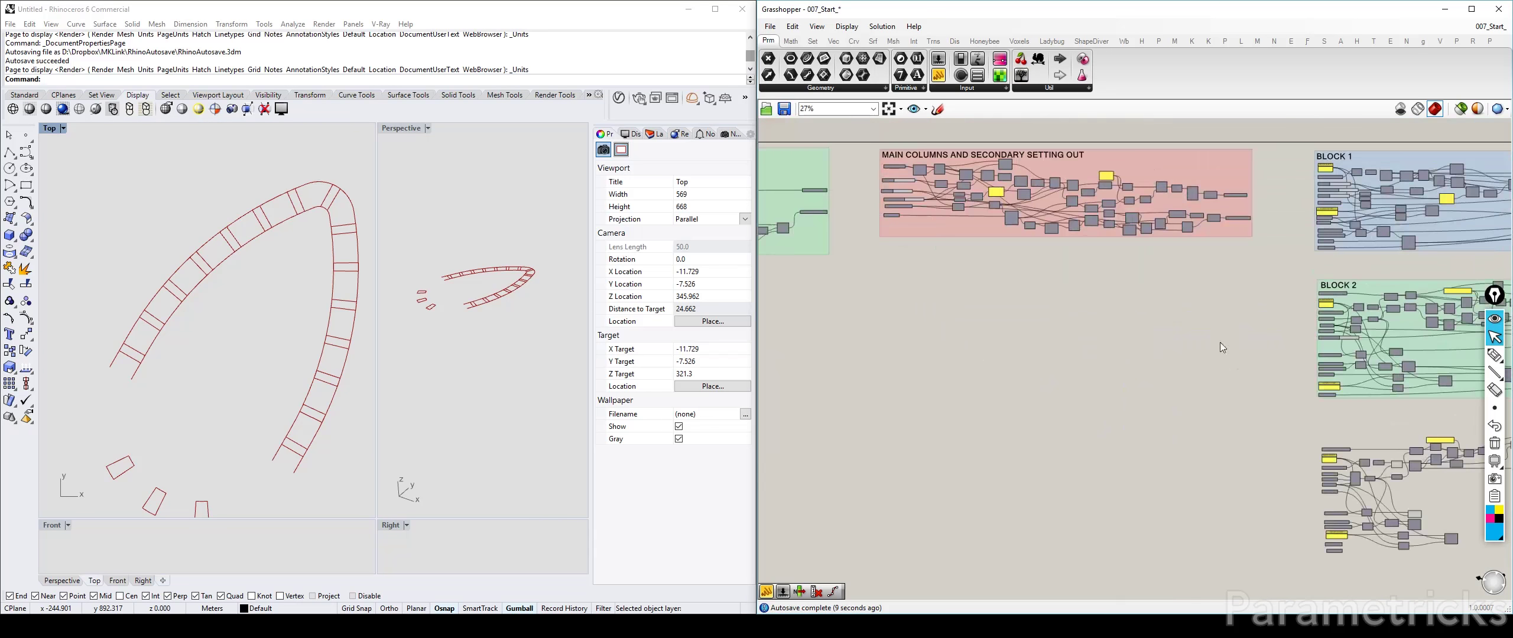
scroll(1111, 297, down, 2)
scroll(910, 258, up, 2)
right_drag(910, 257, 1106, 276)
scroll(1107, 278, up, 12)
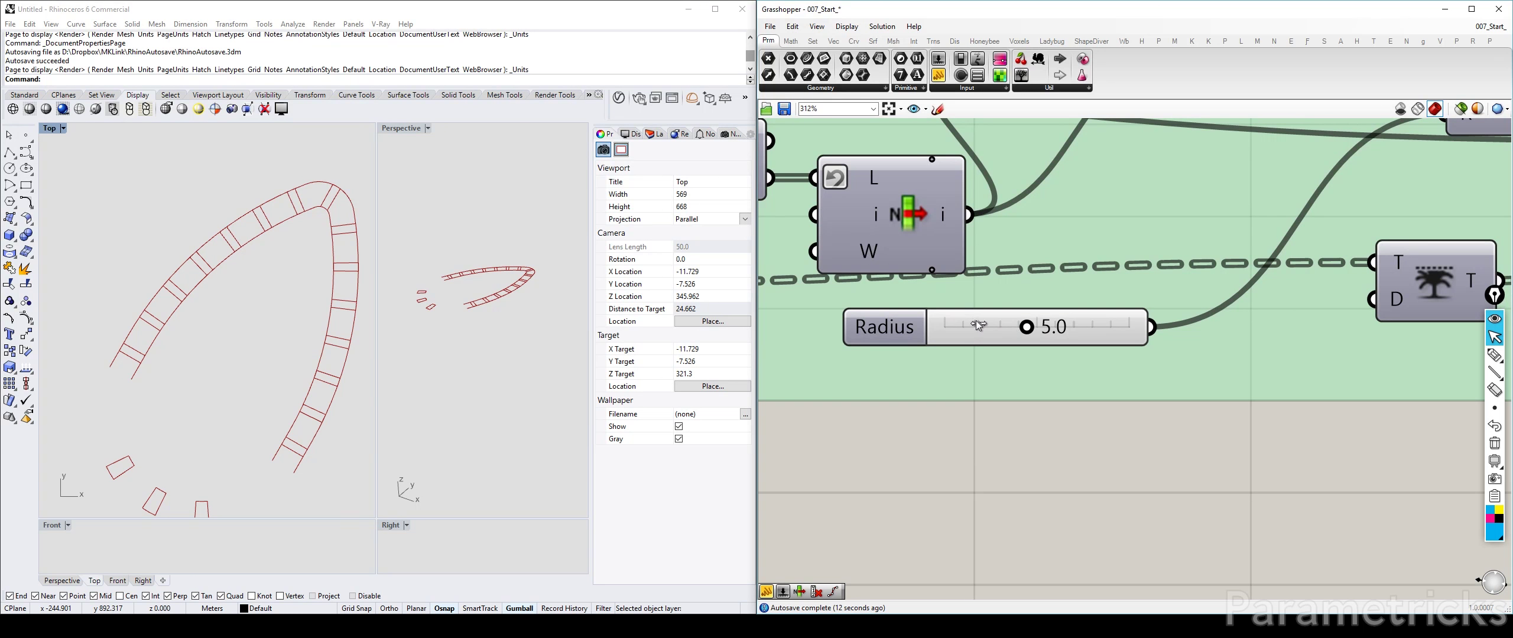
drag(1026, 326, 1023, 331)
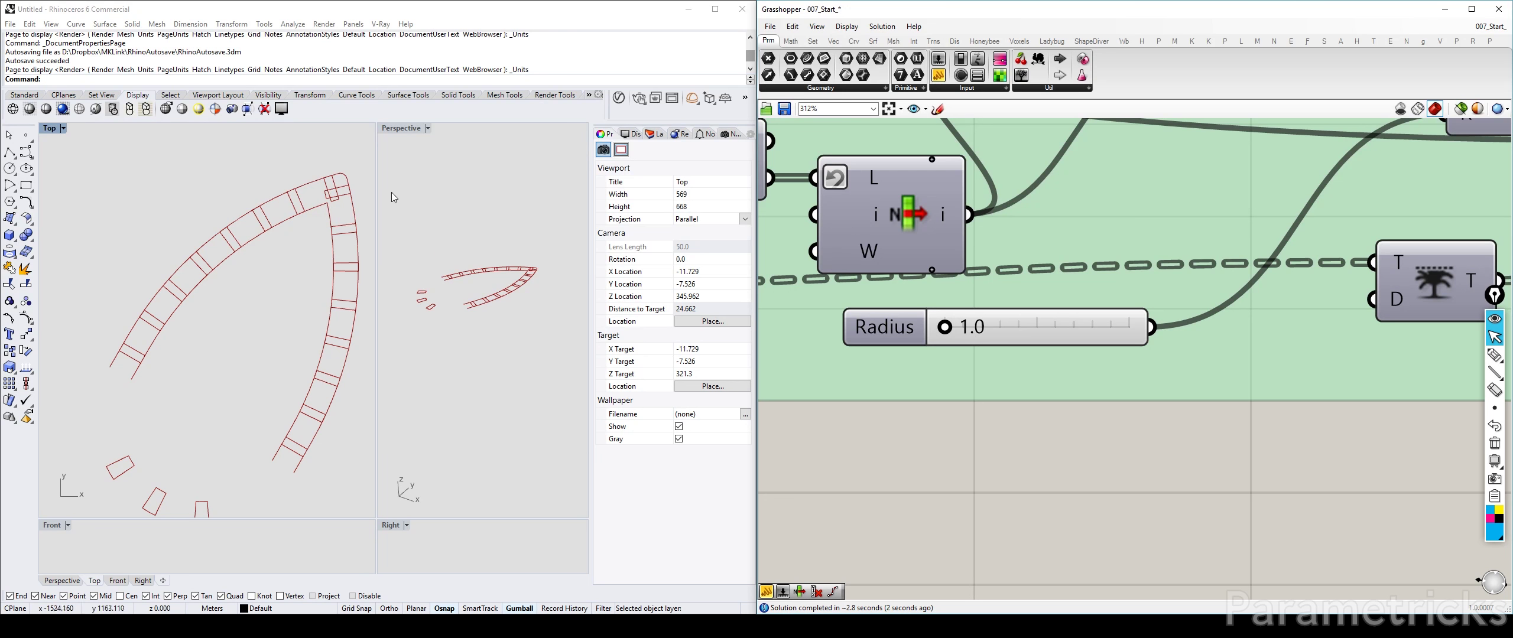
Try the Radius slider at 2 and at 3
double_click(993, 329)
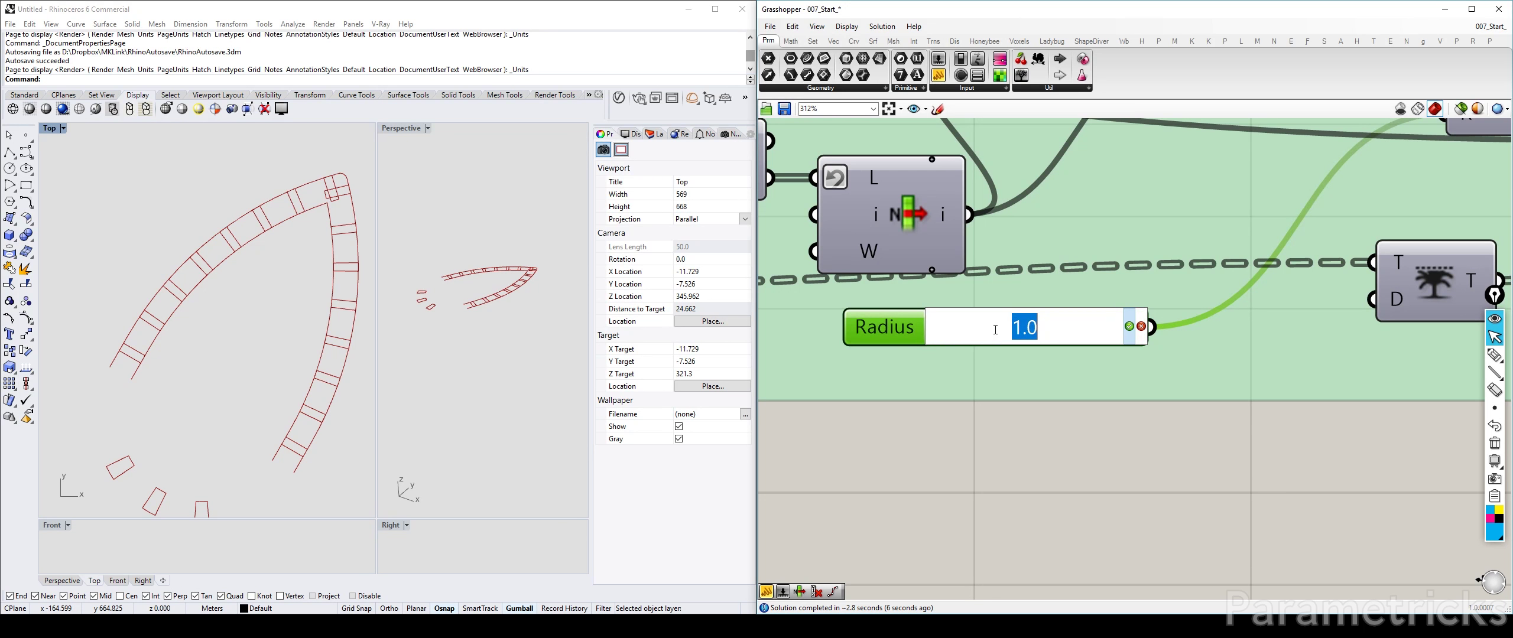
text(2)
key(Return)
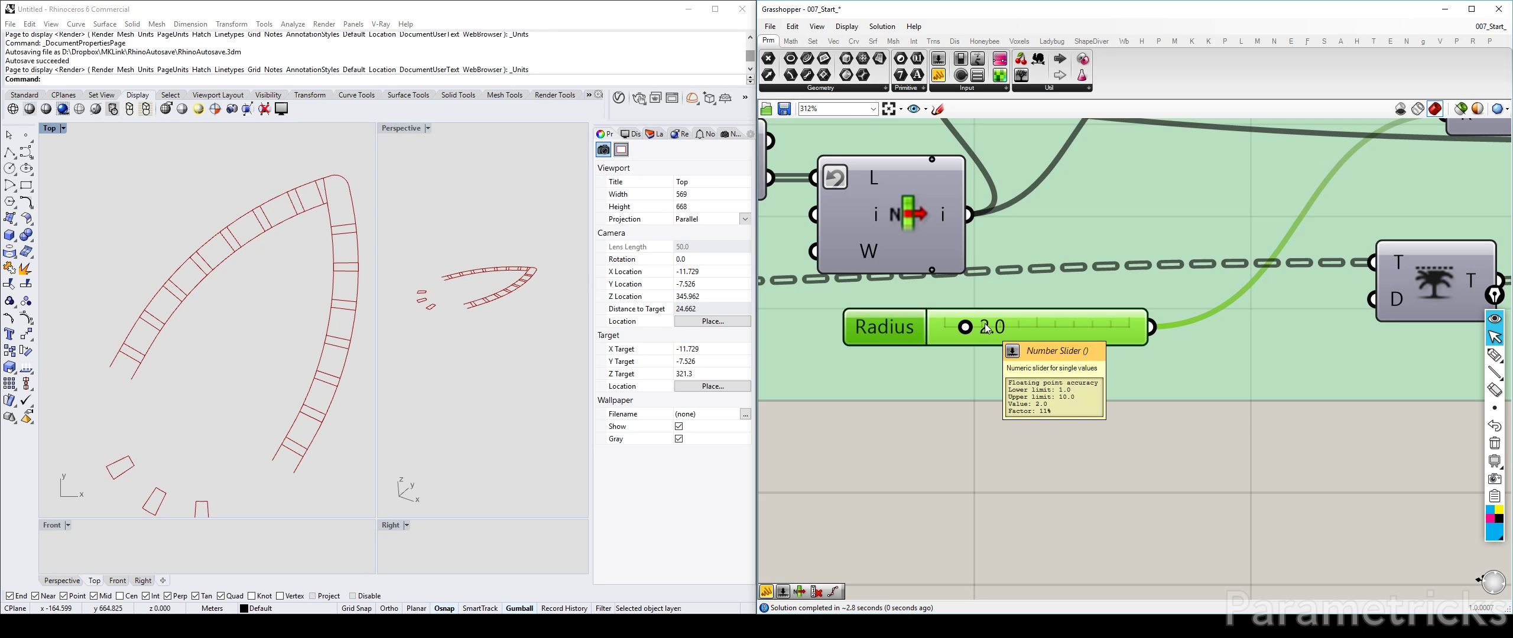
double_click(1054, 324)
text(3)
key(Return)
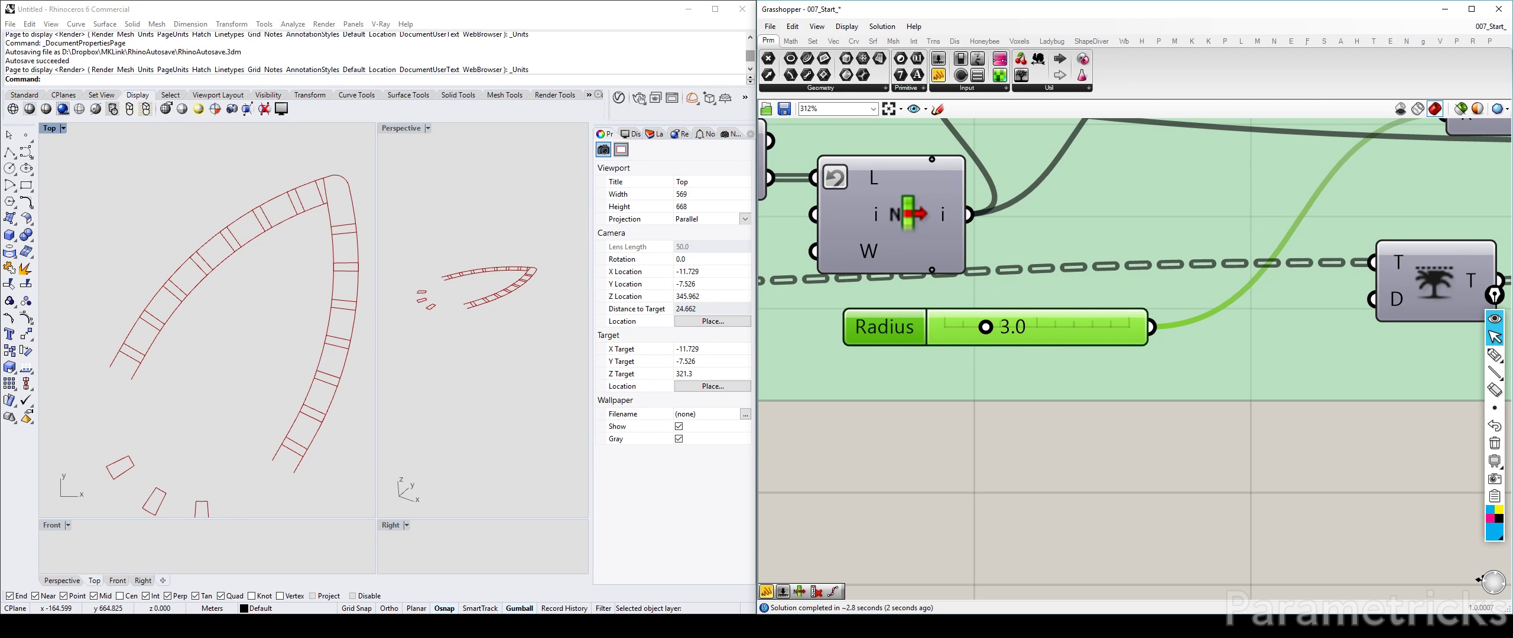
Examine the divisions around the arc's rounded corner and the fillet component driven by the Radius slider
scroll(343, 178, up, 6)
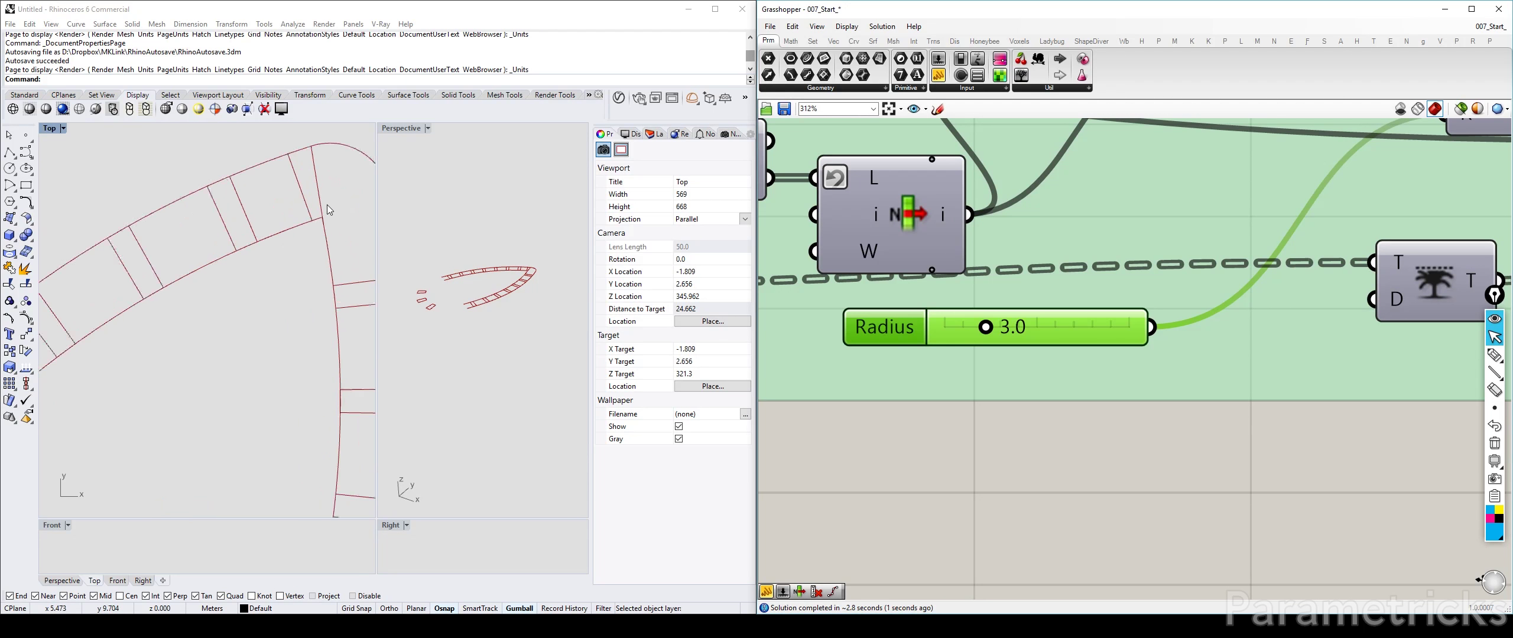
scroll(314, 244, down, 2)
scroll(1124, 284, down, 10)
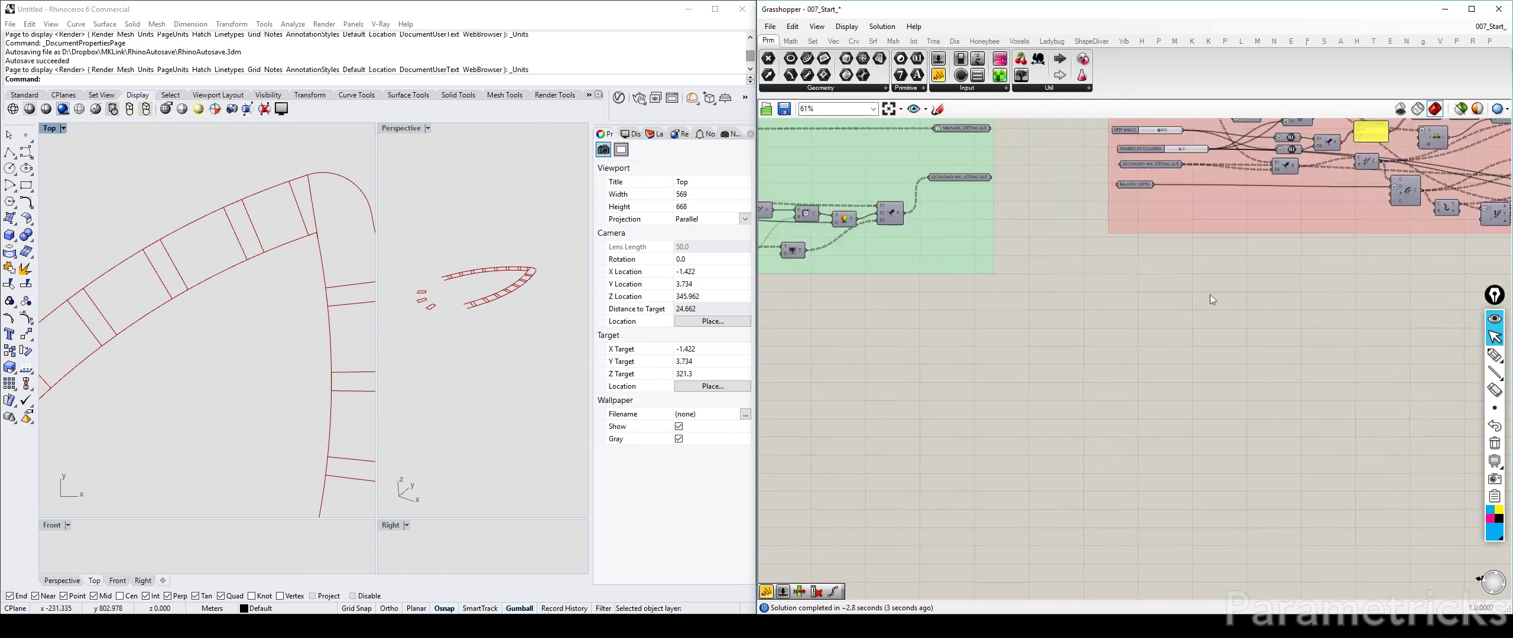
right_drag(1210, 295, 682, 239)
scroll(1083, 417, up, 5)
scroll(1021, 419, down, 5)
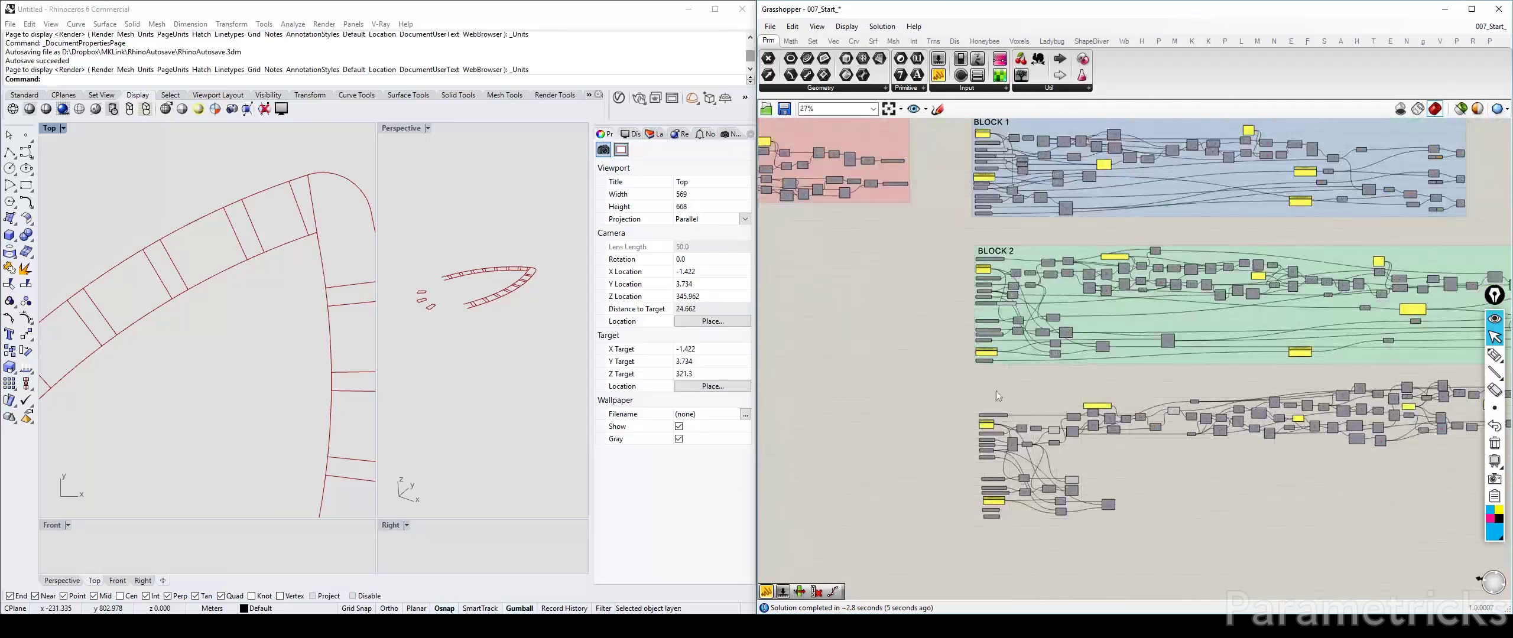
drag(982, 382, 1115, 539)
scroll(1122, 251, up, 6)
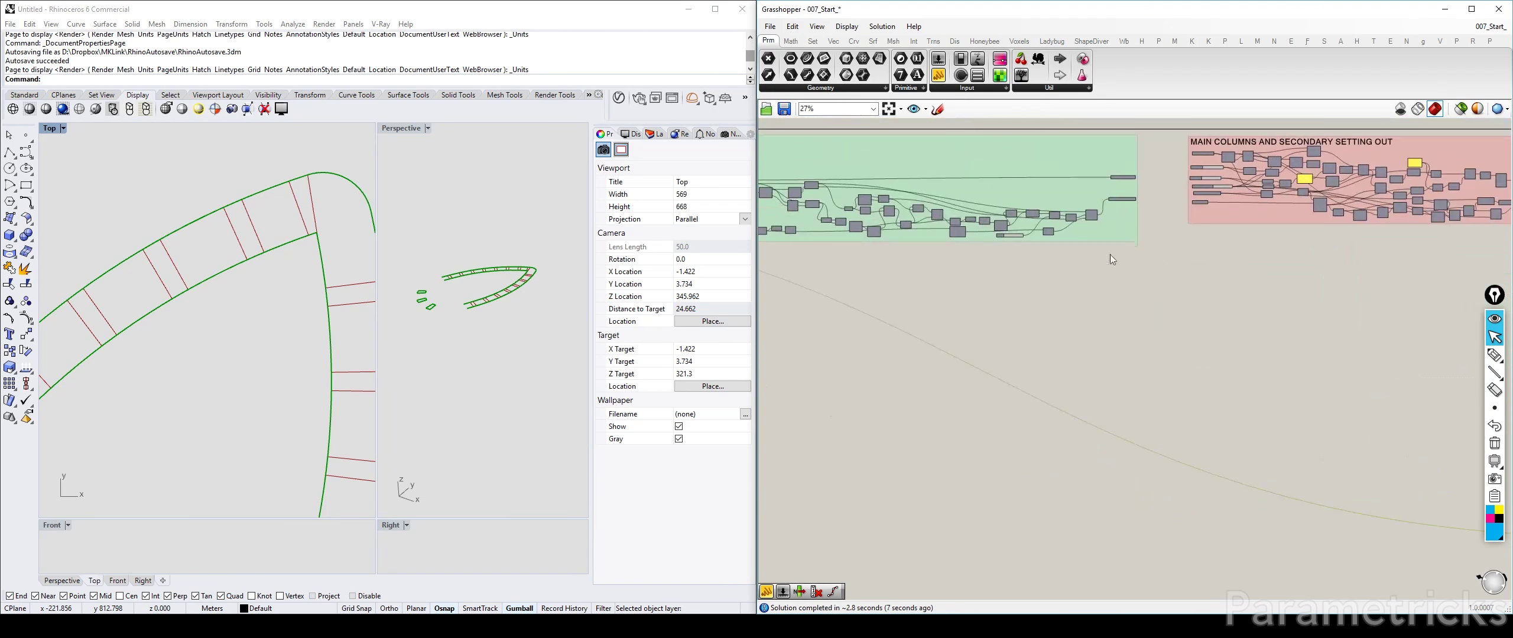
scroll(1151, 245, up, 3)
click(1058, 227)
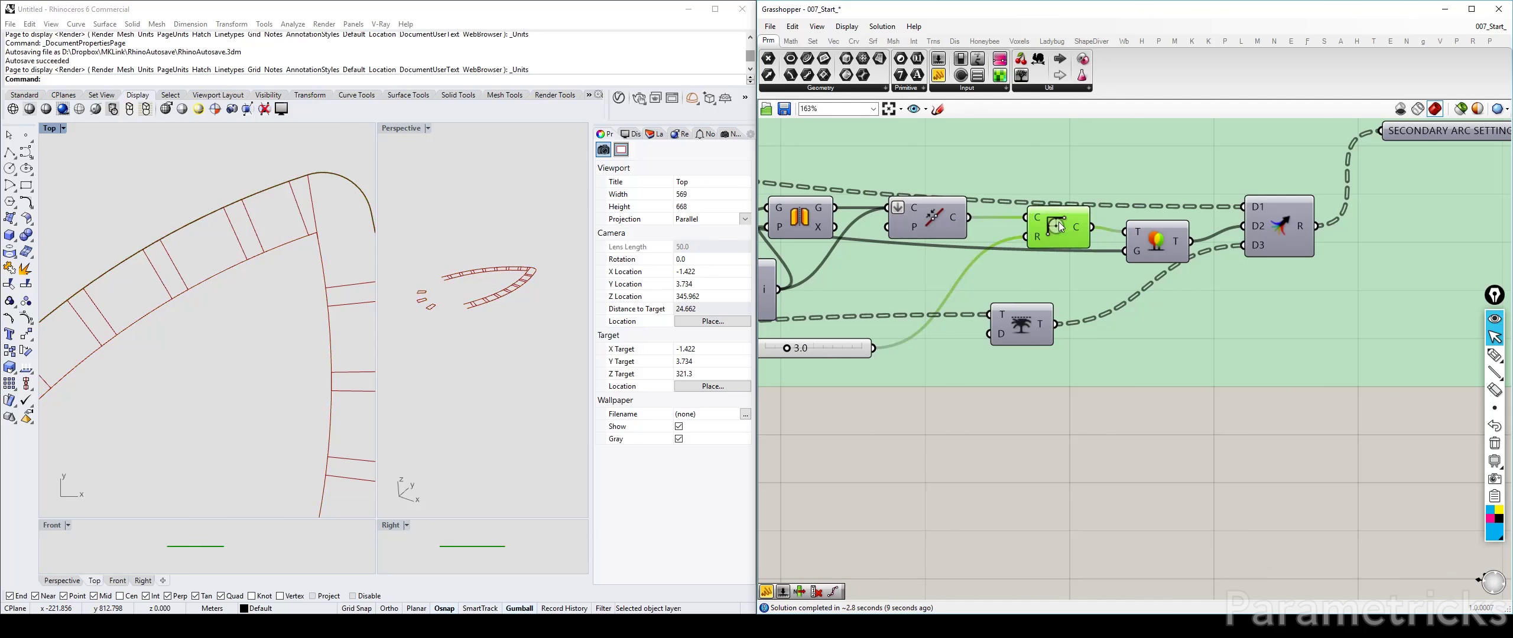
scroll(230, 278, down, 8)
scroll(276, 243, up, 14)
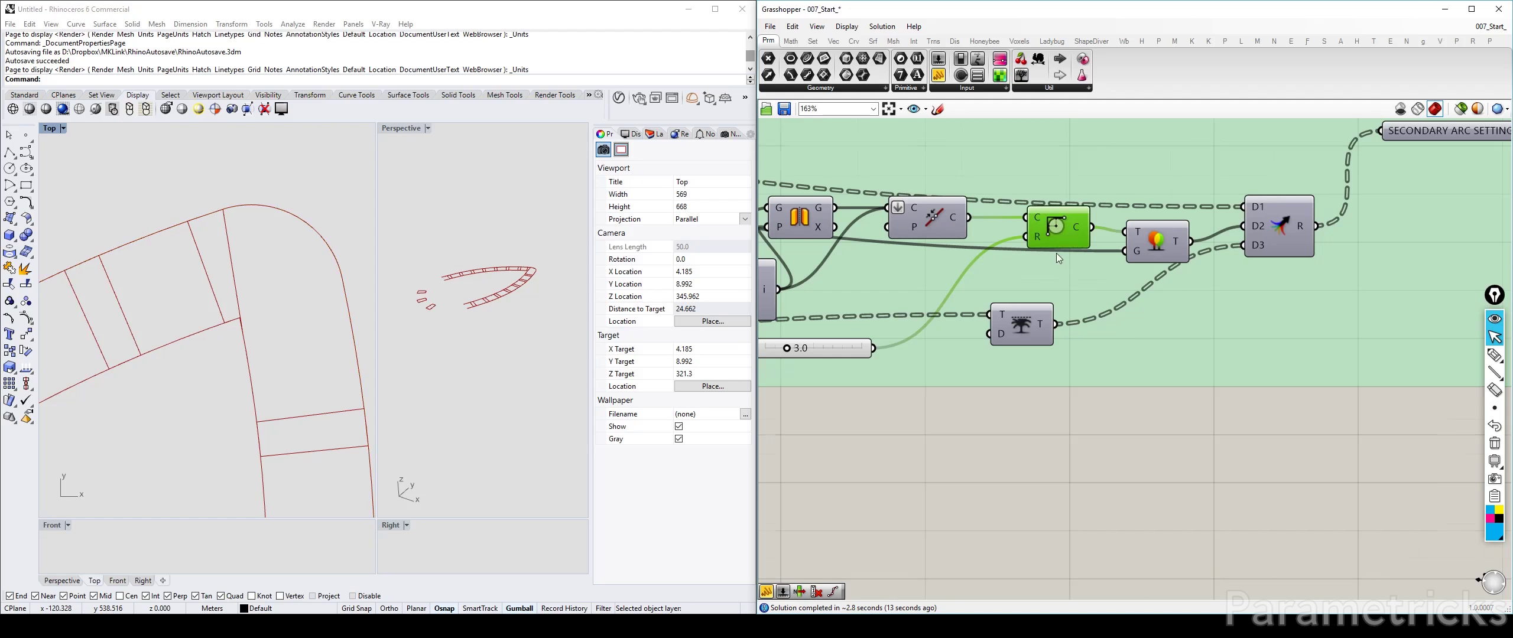
Try a Radius of 3.6 and inspect how the segments divide around the corner in the Top view
scroll(1057, 253, up, 2)
click(945, 300)
double_click(946, 300)
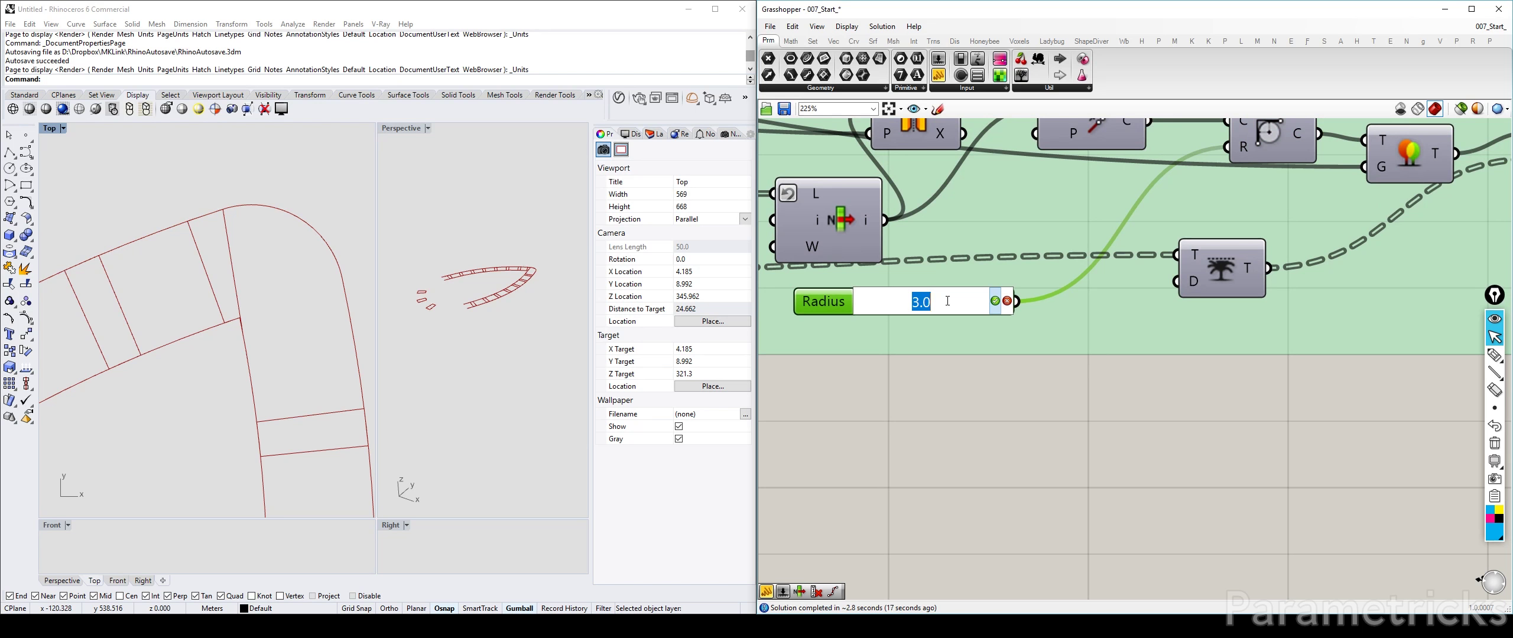
text(3.6)
key(Return)
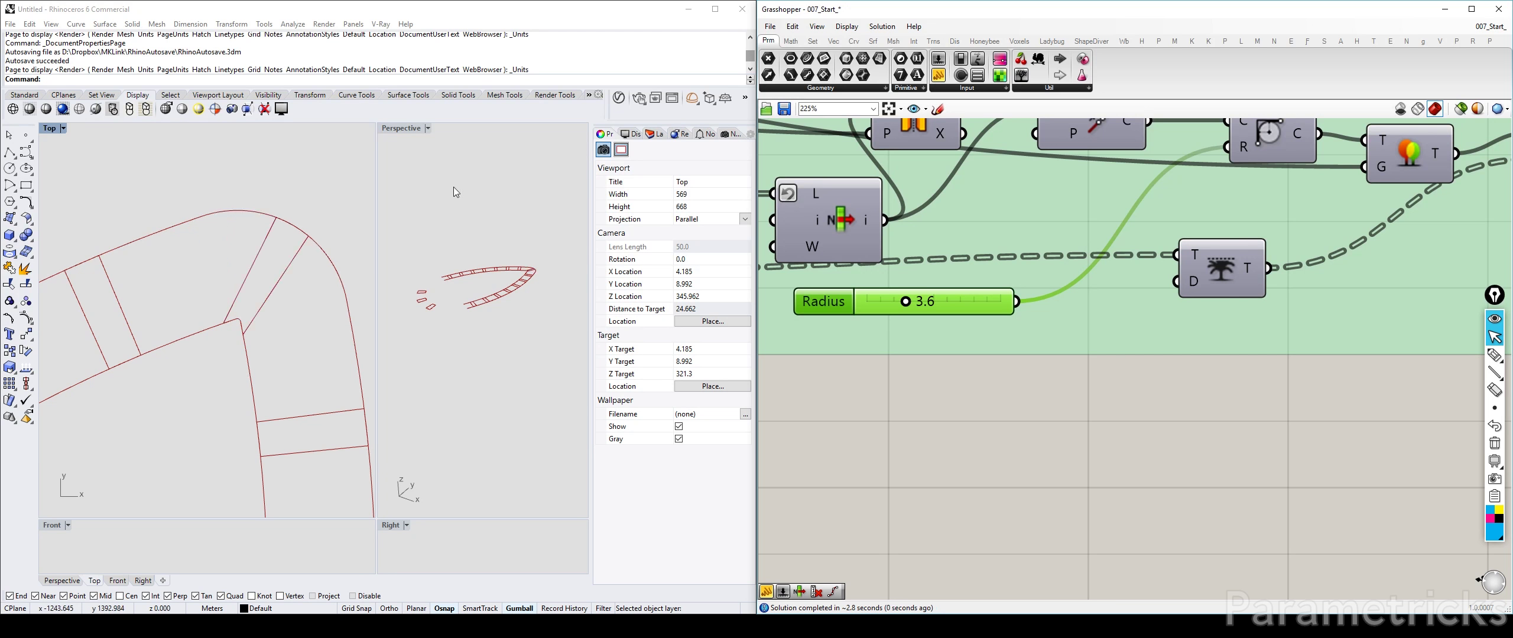
right_drag(226, 327, 288, 208)
scroll(231, 272, down, 9)
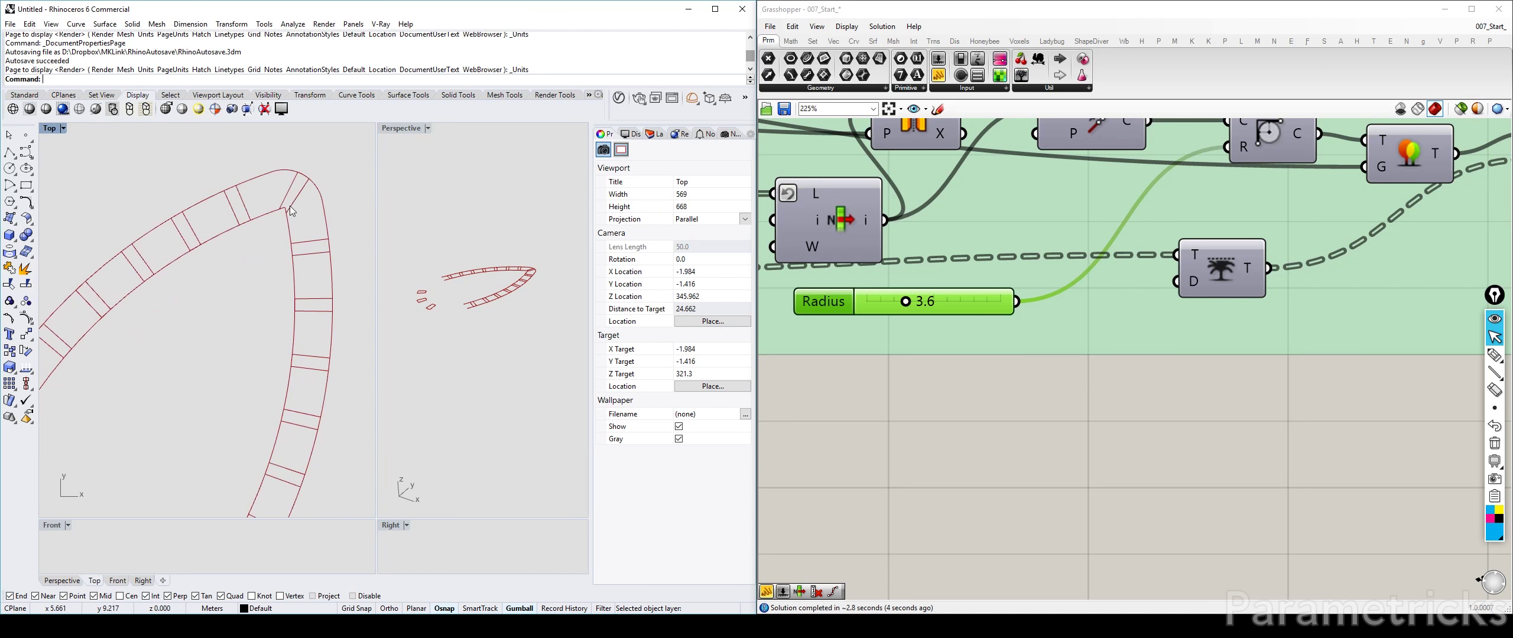
scroll(288, 208, down, 7)
scroll(287, 208, up, 8)
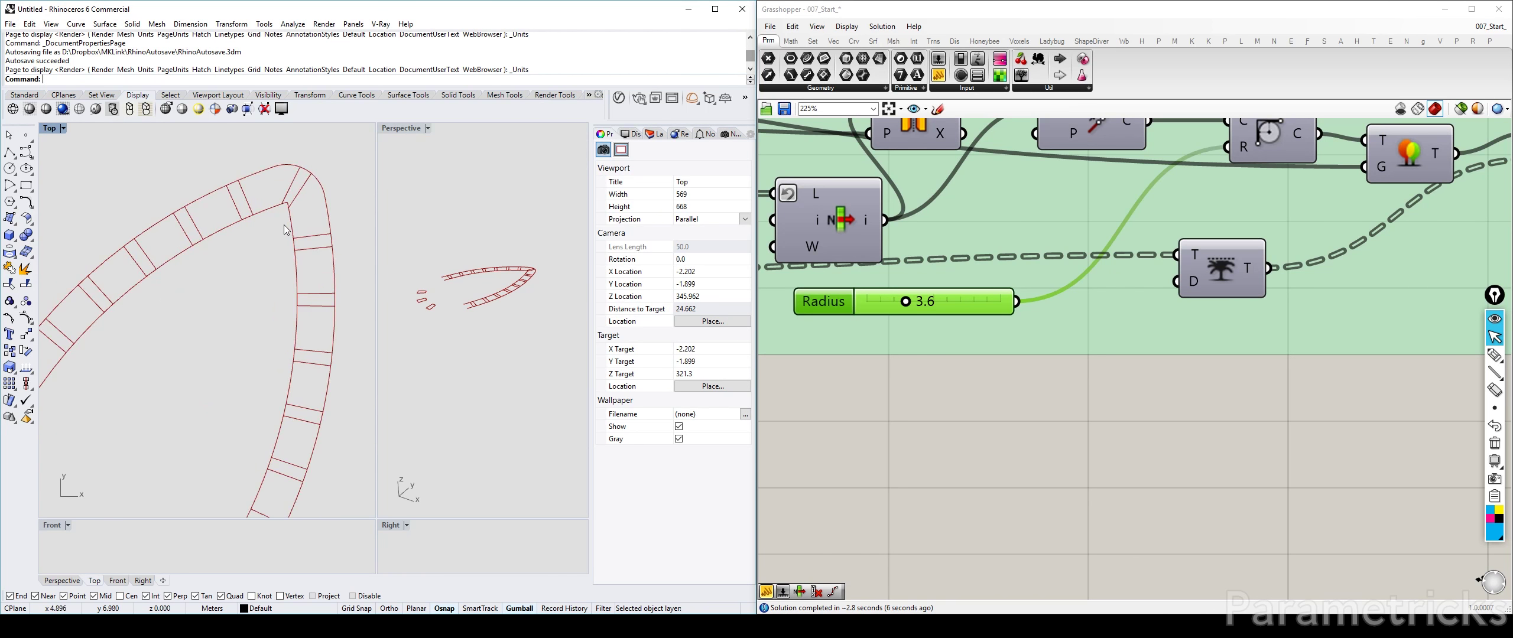
Widen the ceiling(x/y) panel so its expression fits on one line
scroll(968, 301, down, 8)
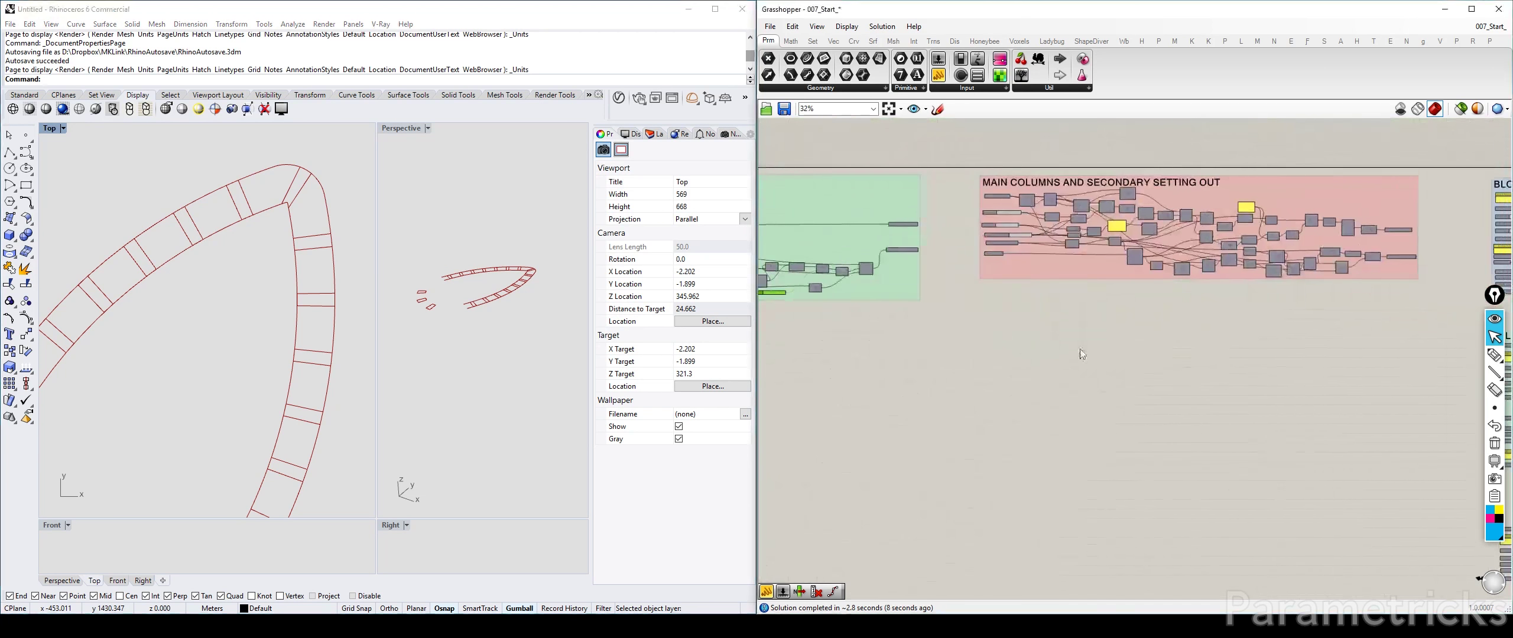
scroll(1031, 392, up, 8)
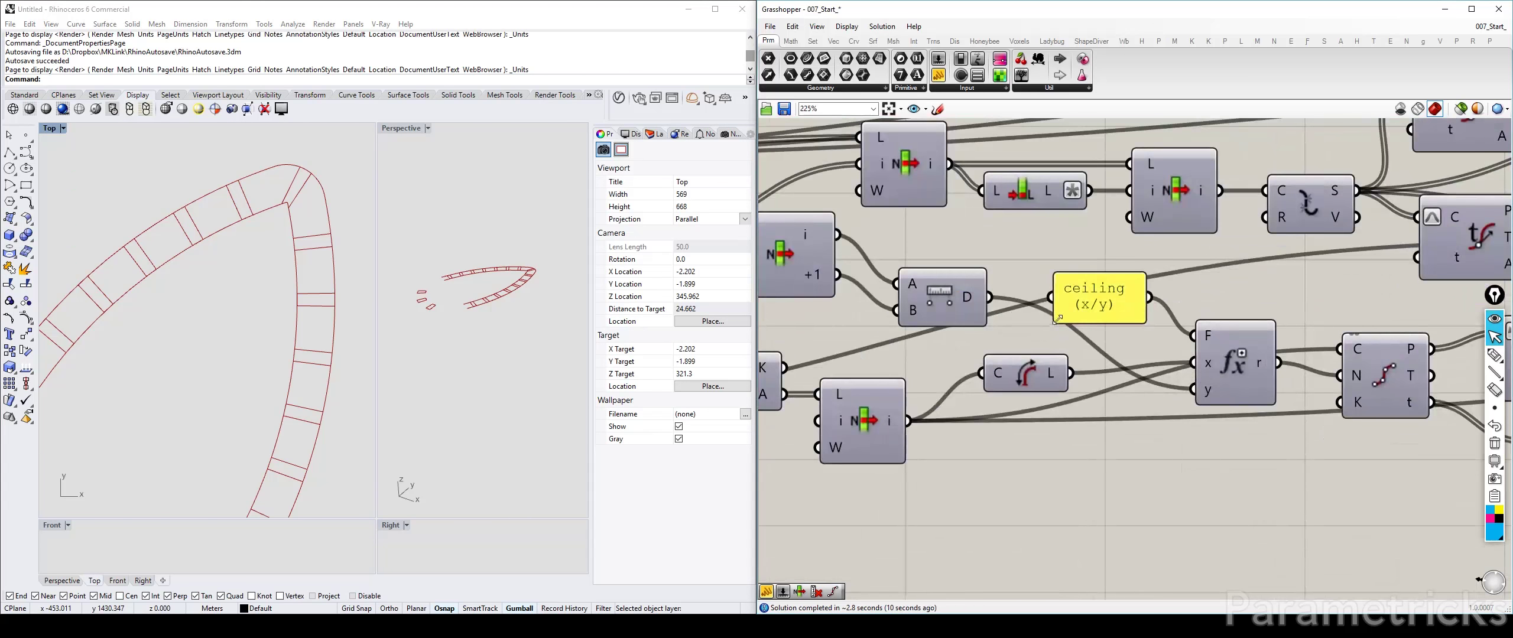
drag(1053, 273, 1014, 268)
Set the Radius slider in the upstream green group to 8 and check the whole arc in the Top view
scroll(935, 297, down, 8)
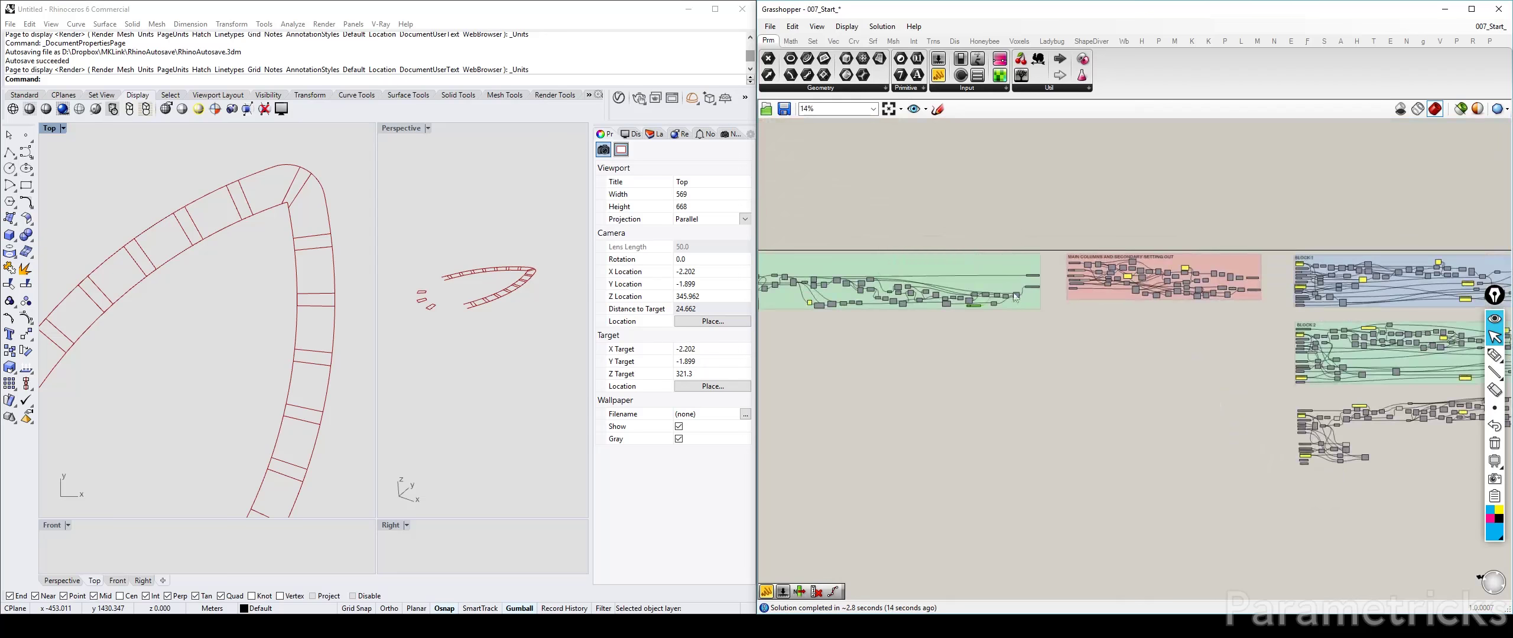
double_click(1022, 319)
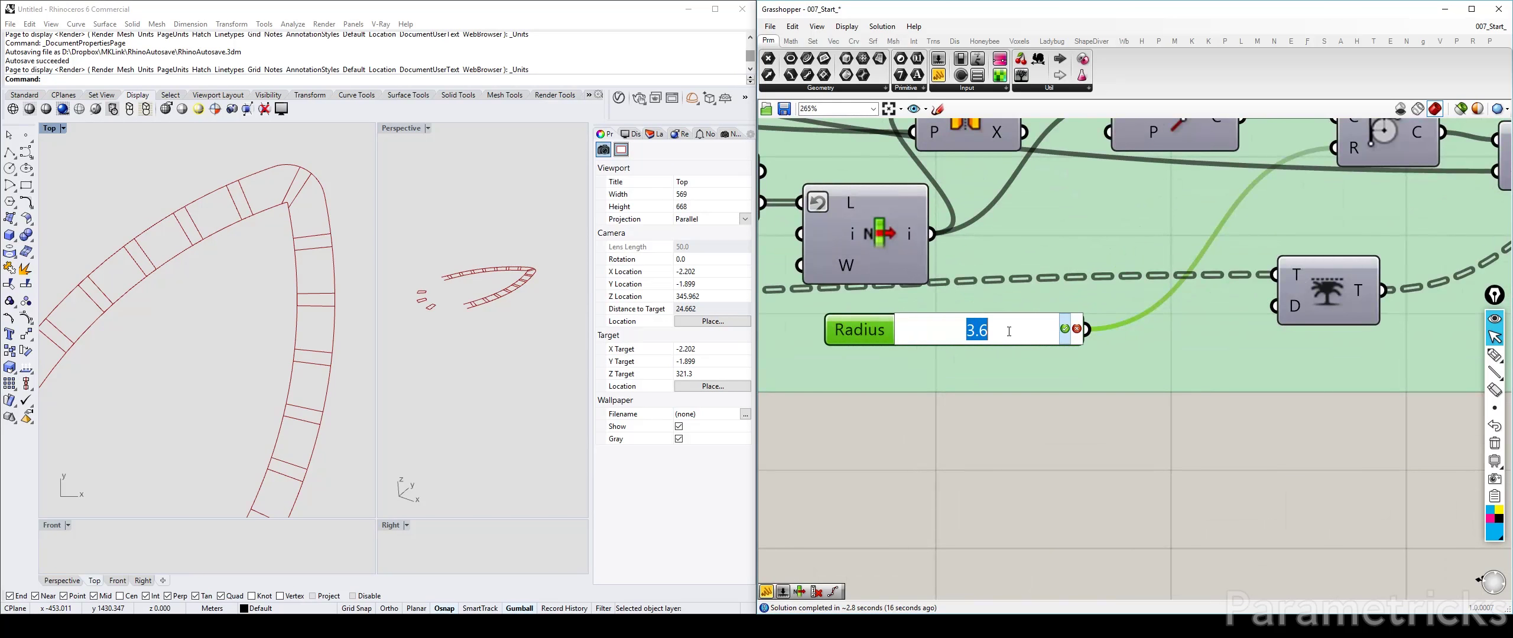
text(8)
key(Return)
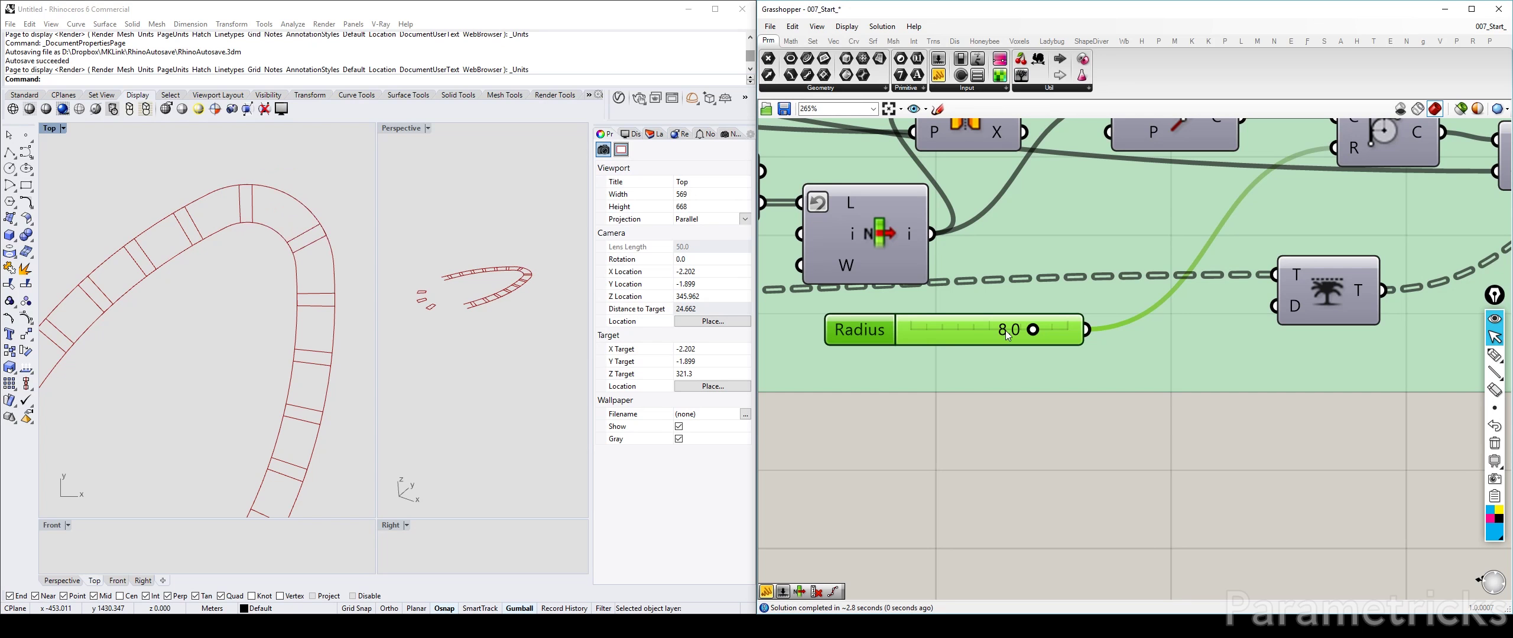
scroll(278, 269, down, 5)
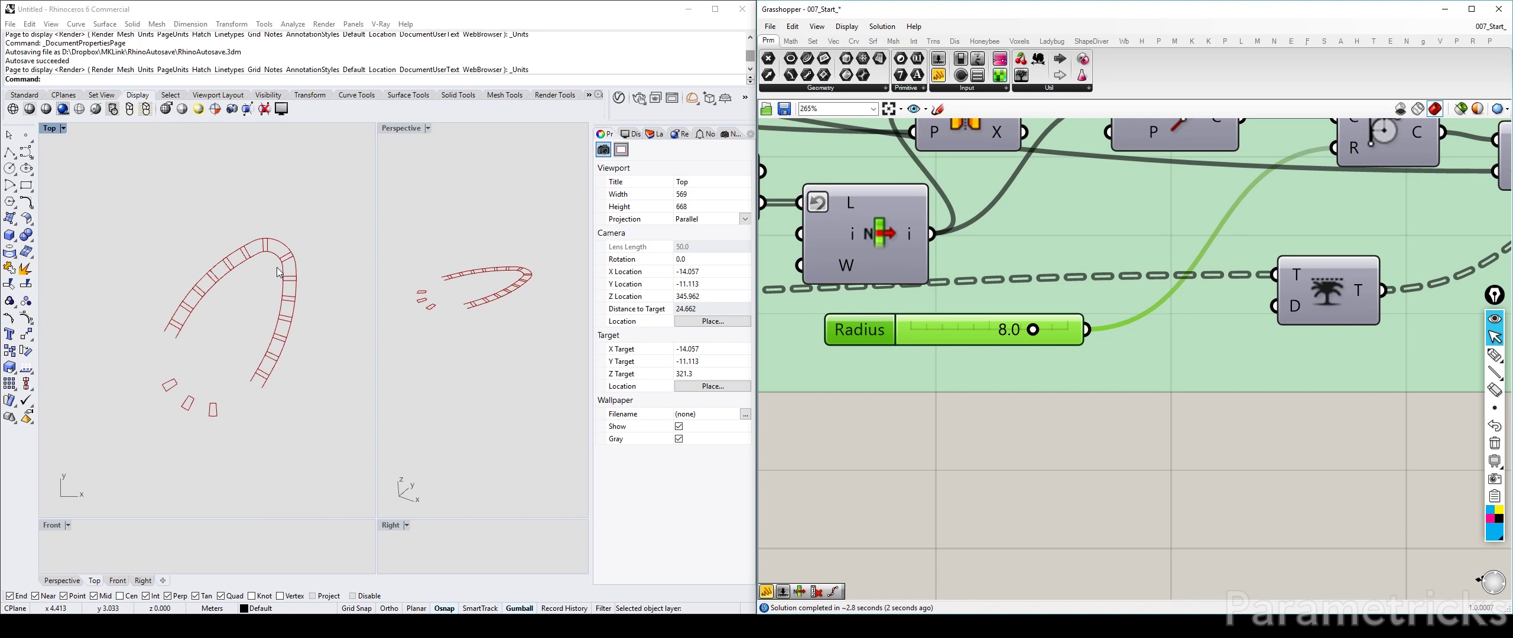
scroll(1234, 373, down, 5)
Check the segment count input of the curve division component and shift the ceiling(x/y) panel slightly upward above the expression component
scroll(1245, 373, down, 4)
right_drag(1288, 384, 952, 343)
scroll(1243, 392, down, 5)
right_drag(1338, 423, 1057, 344)
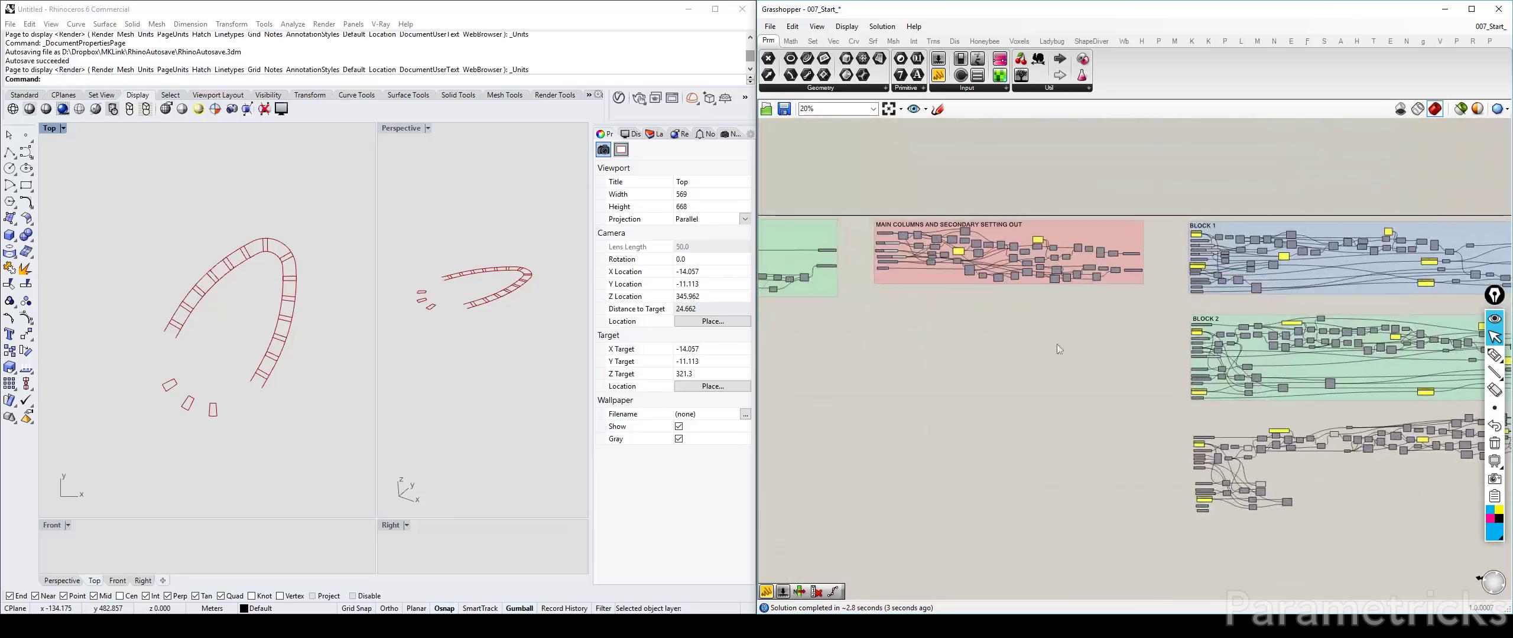
right_drag(1371, 461, 1158, 373)
scroll(1158, 373, up, 8)
scroll(1178, 354, up, 5)
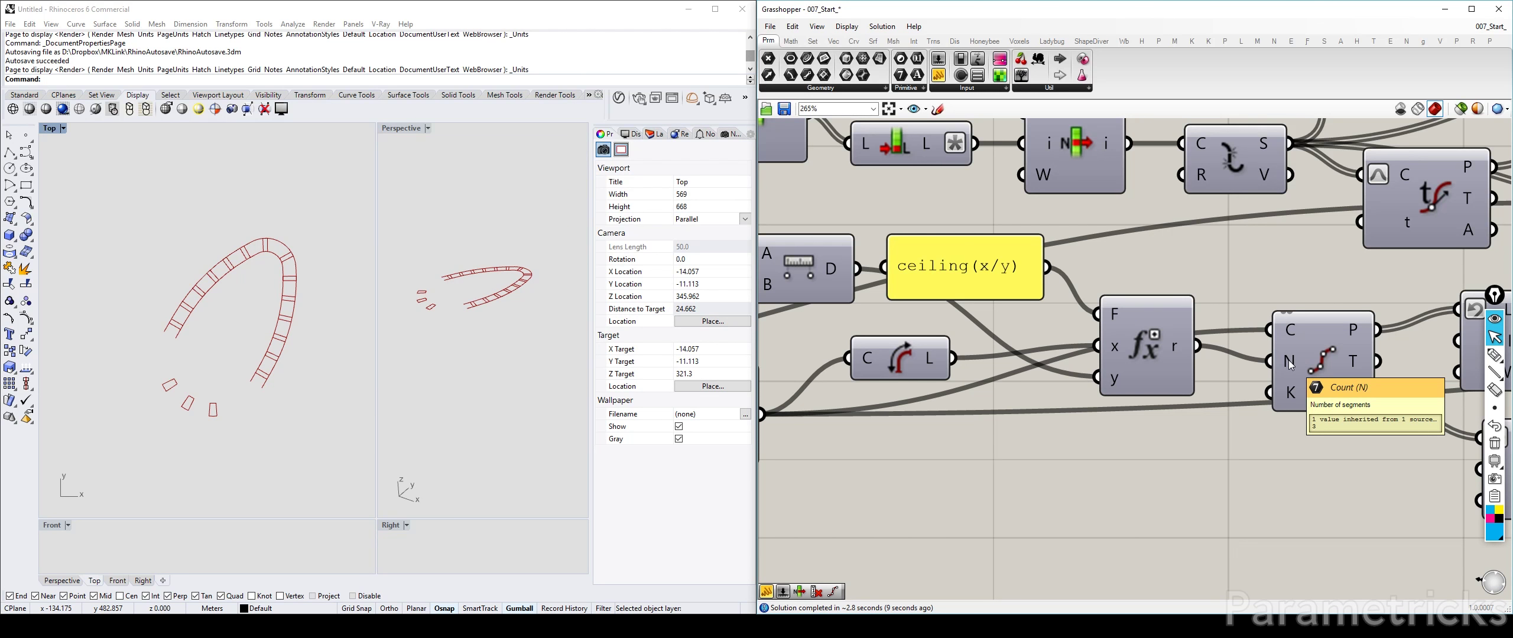
mouse_move(972, 257)
mouse_down()
mouse_move(1003, 254)
mouse_move(965, 260)
mouse_up()
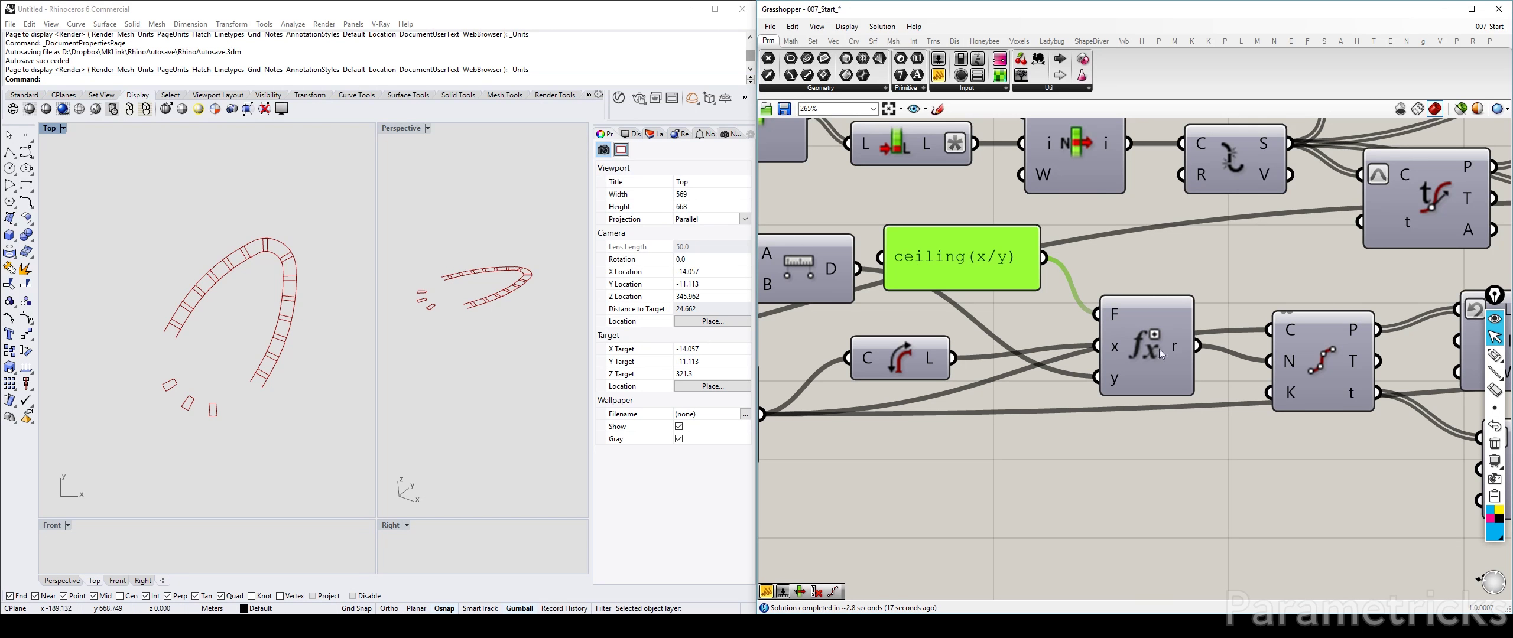
click(1196, 467)
Nudge the lower pair of Cull Index components slightly to tidy their alignment
right_drag(1242, 385, 1116, 302)
scroll(1123, 302, down, 5)
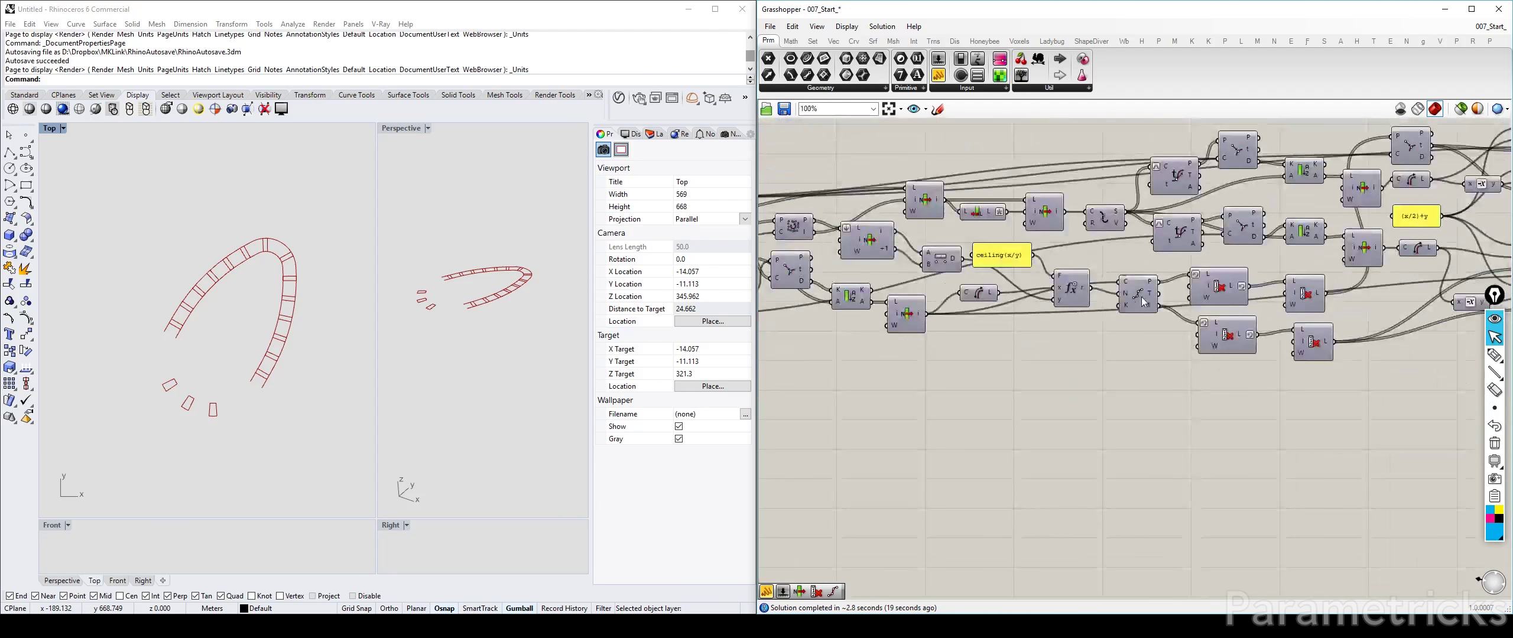
right_drag(1345, 306, 1061, 300)
drag(1031, 337, 1020, 334)
drag(946, 327, 935, 324)
scroll(976, 329, up, 3)
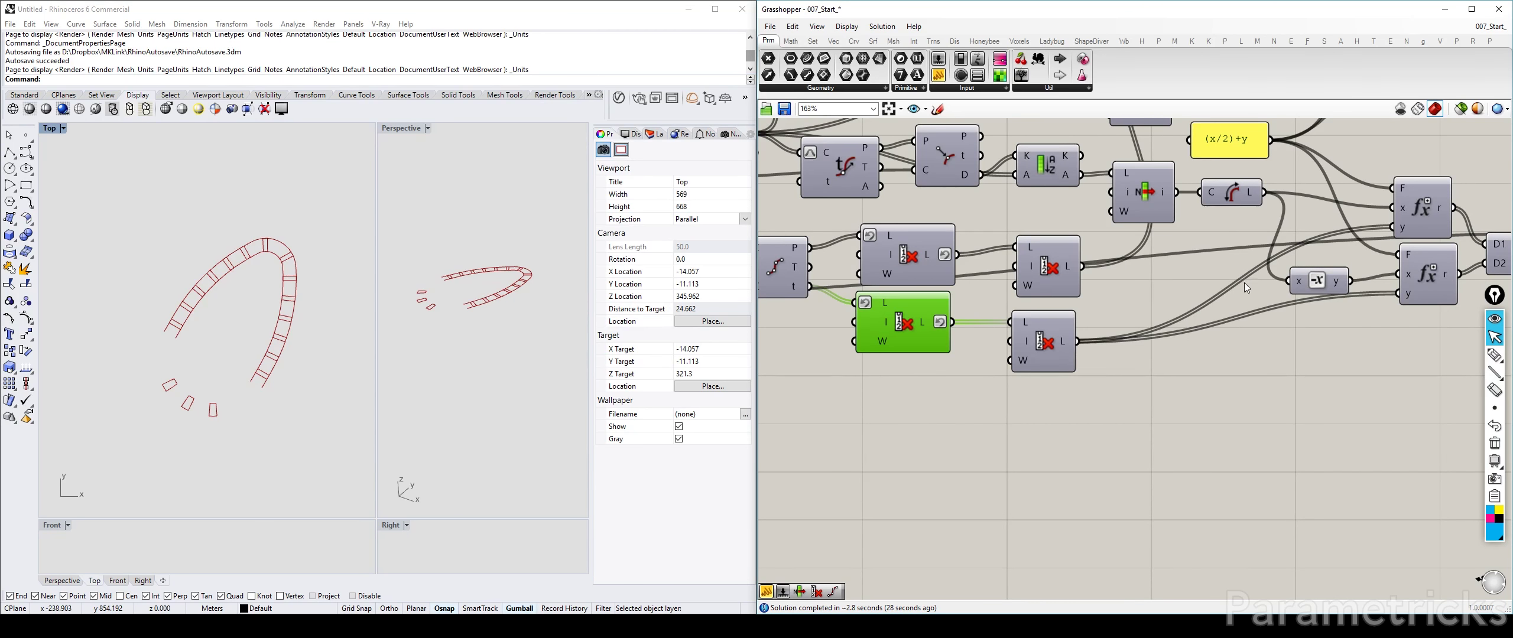
Move the upper row's Cull Pattern, Shatter, Sort List and Merge components and the TRUE/FALSE panel down into tidy alignment
scroll(1251, 277, down, 4)
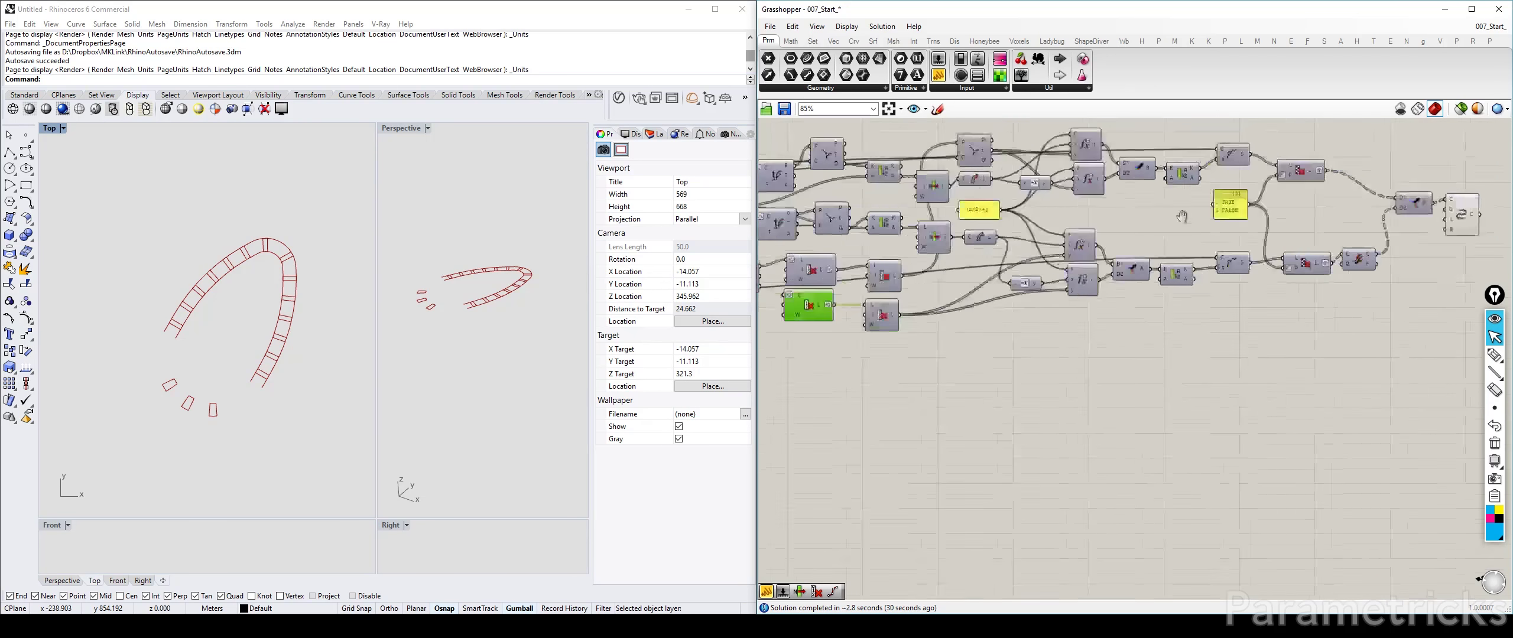
scroll(1207, 217, up, 3)
drag(993, 184, 1007, 200)
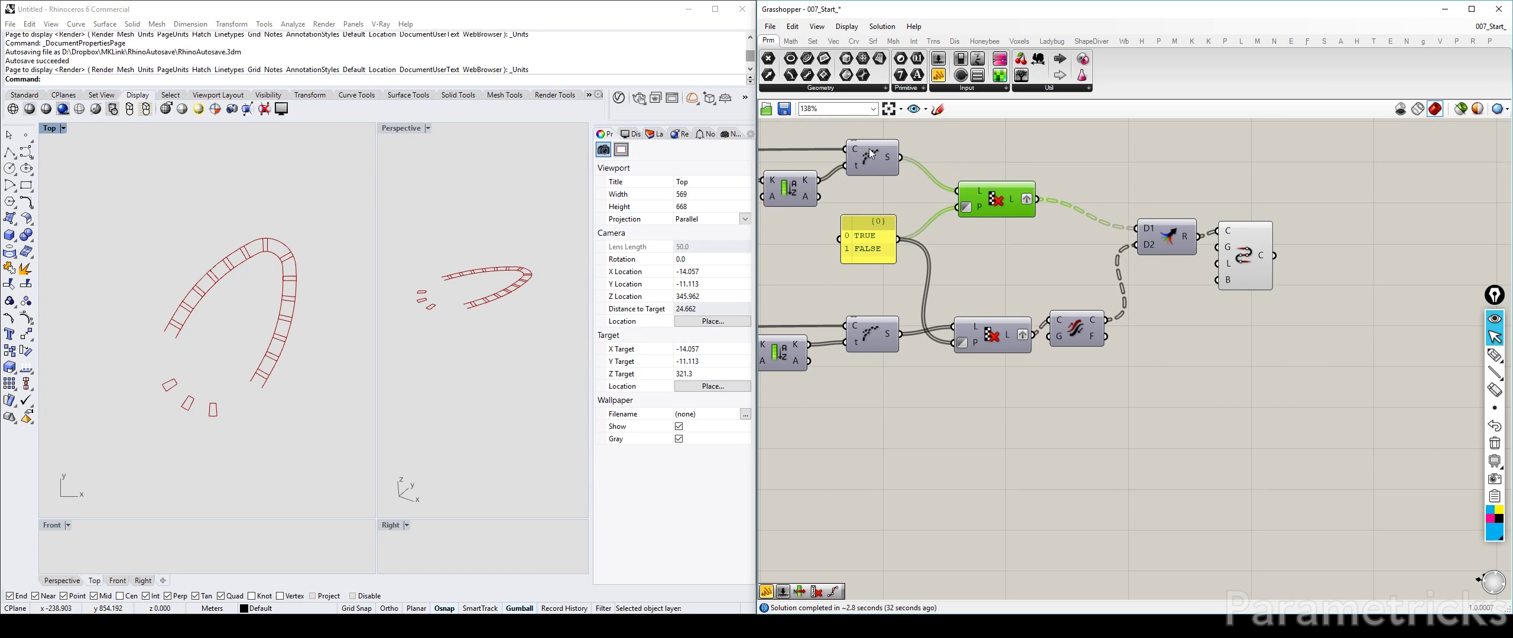
drag(870, 154, 893, 189)
right_drag(842, 198, 958, 209)
drag(908, 201, 908, 225)
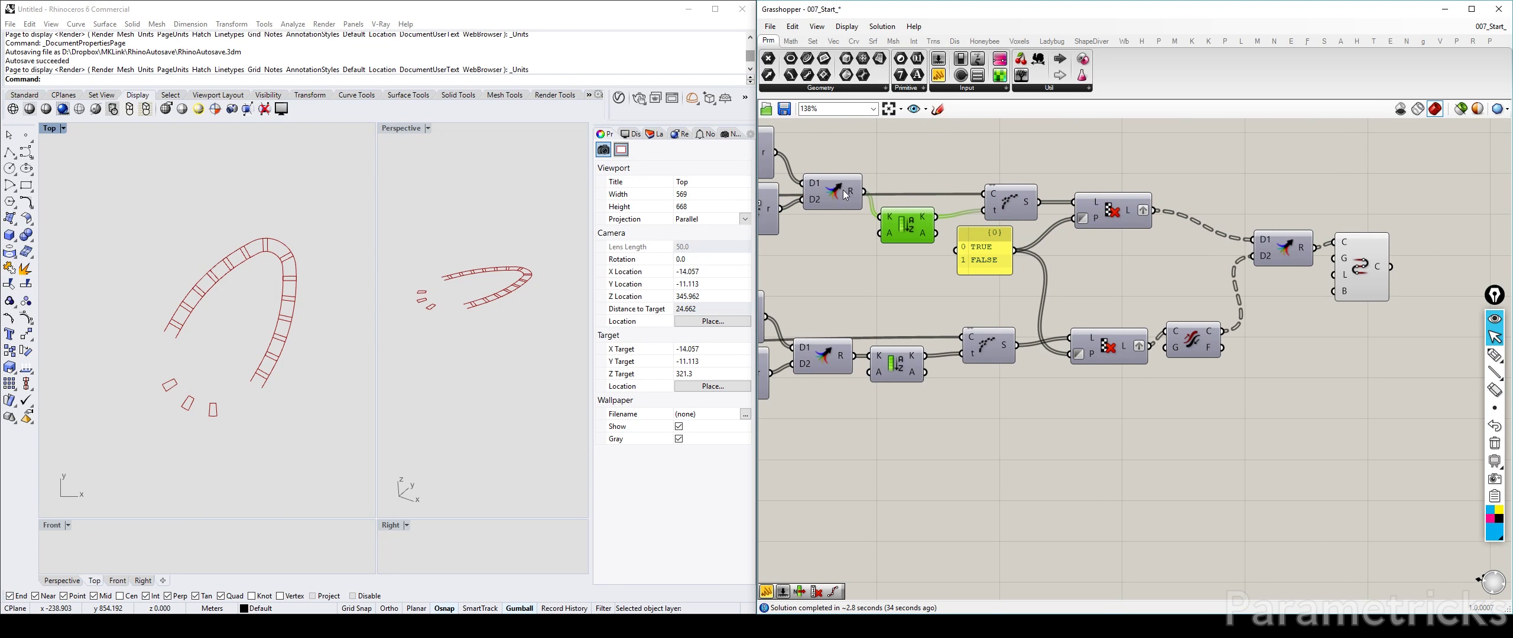
drag(845, 194, 848, 211)
drag(999, 240, 999, 258)
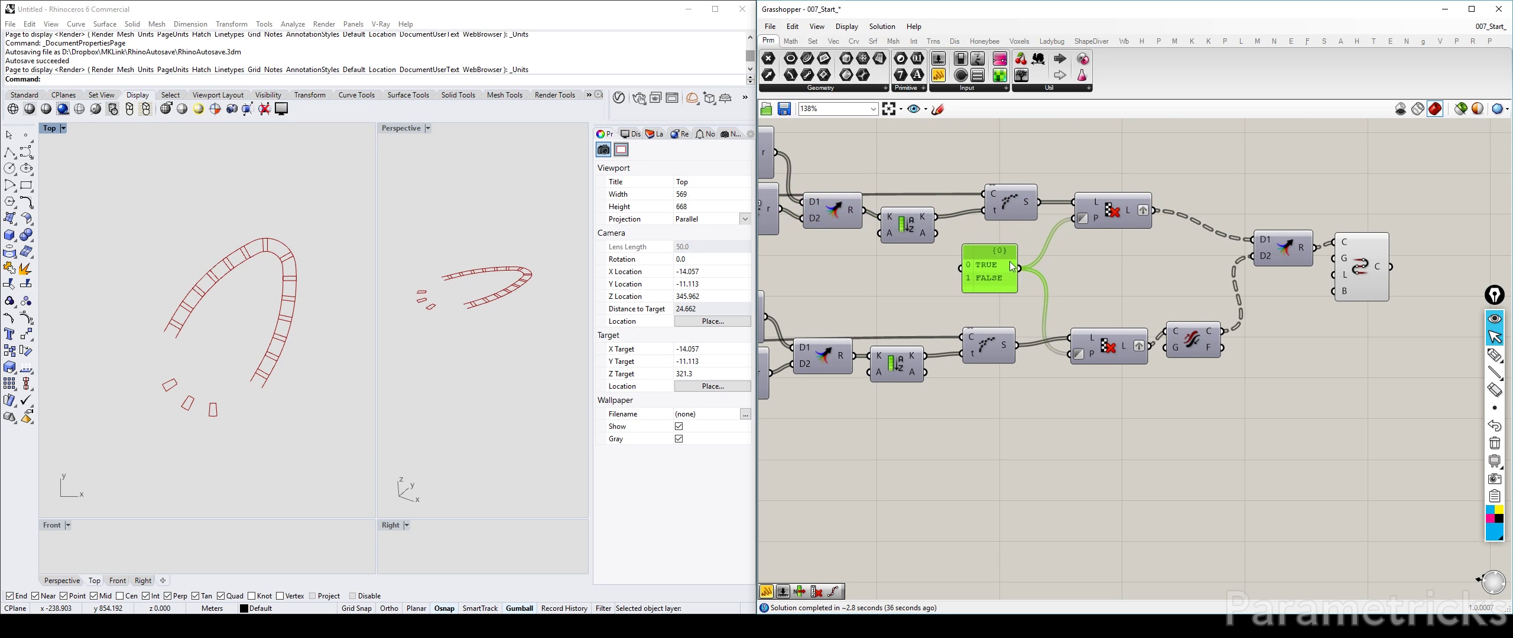
Move the final Merge and Connect Curves components down so they sit between the two rows
right_drag(1378, 255, 1216, 245)
drag(1127, 247, 1196, 274)
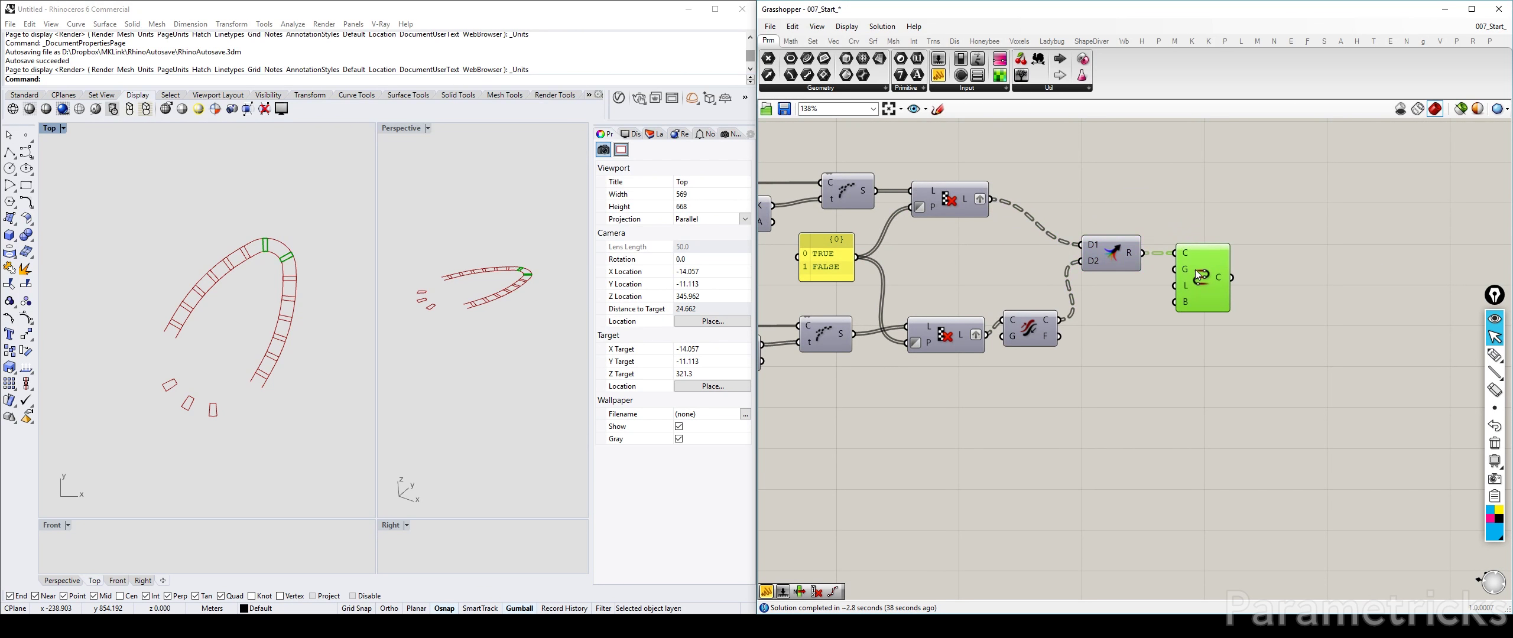
click(1264, 257)
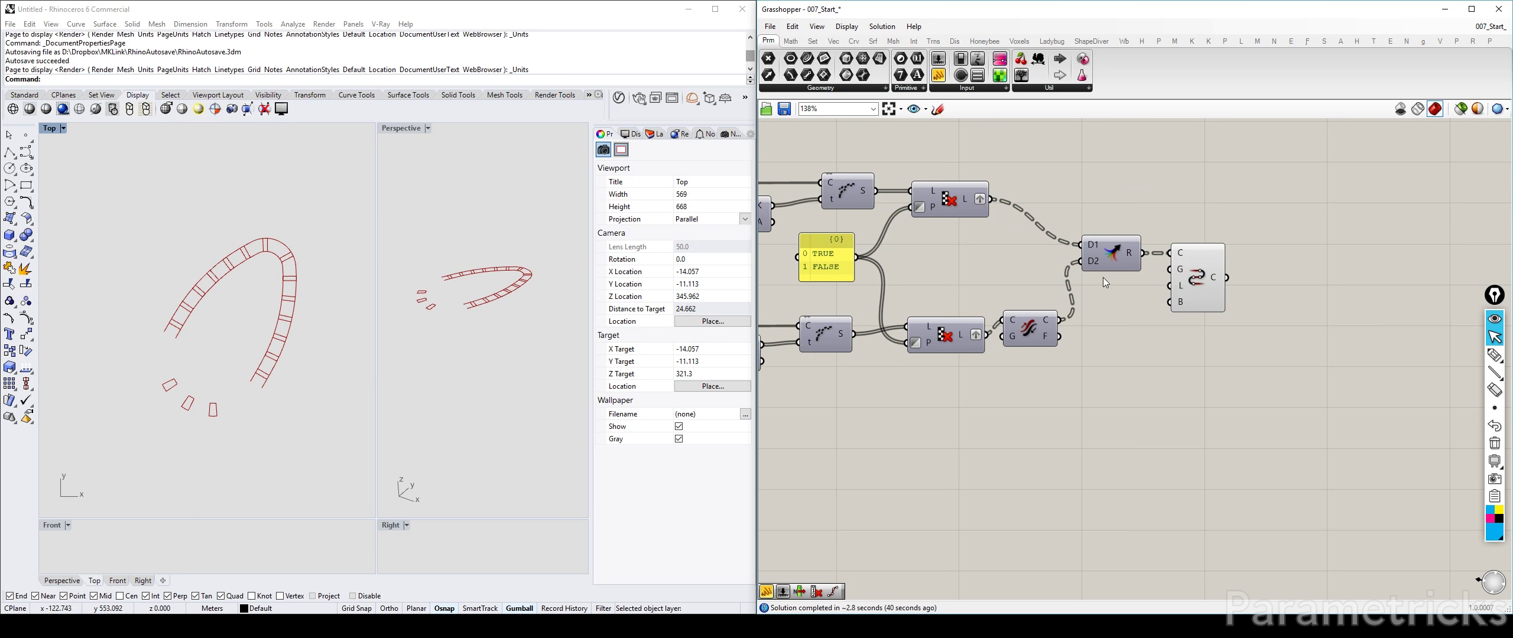
Add a Merge component after Connect Curves and wire the connected curves into its D1 input
scroll(1202, 275, down, 4)
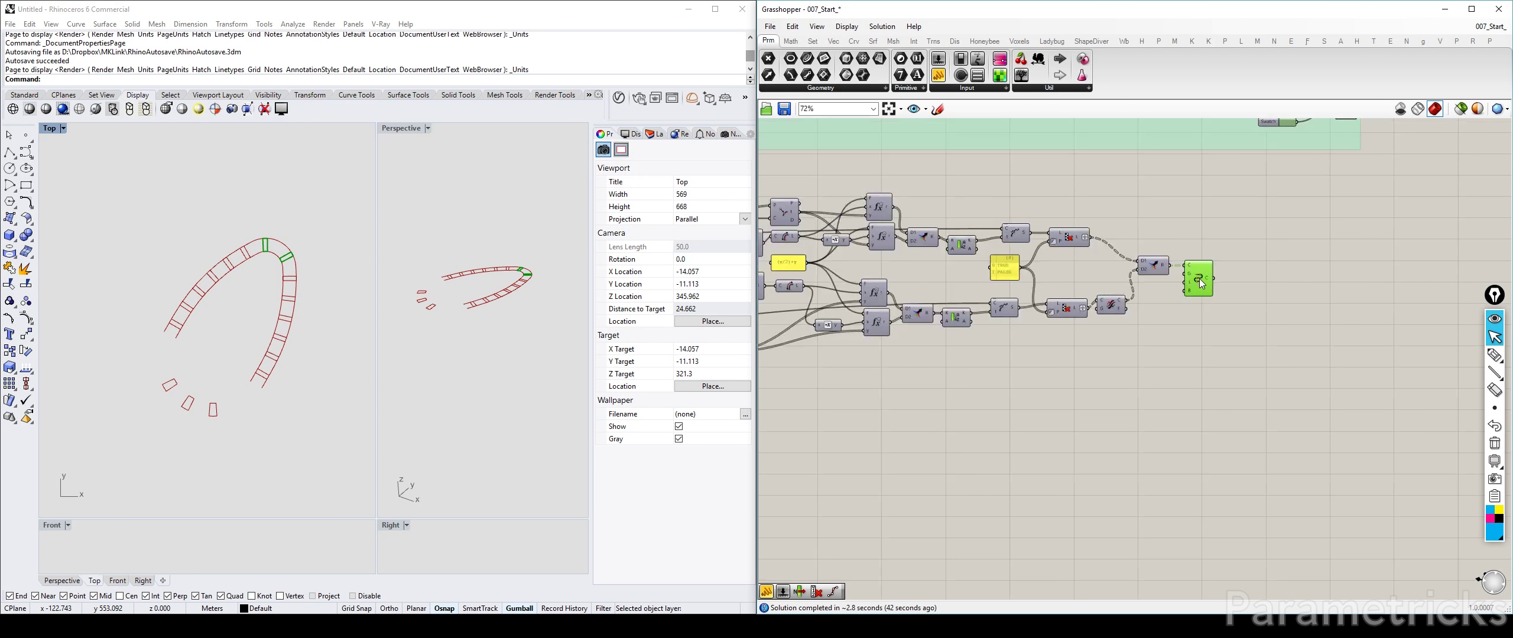
double_click(1214, 313)
text(me)
key(Return)
scroll(1207, 285, up, 6)
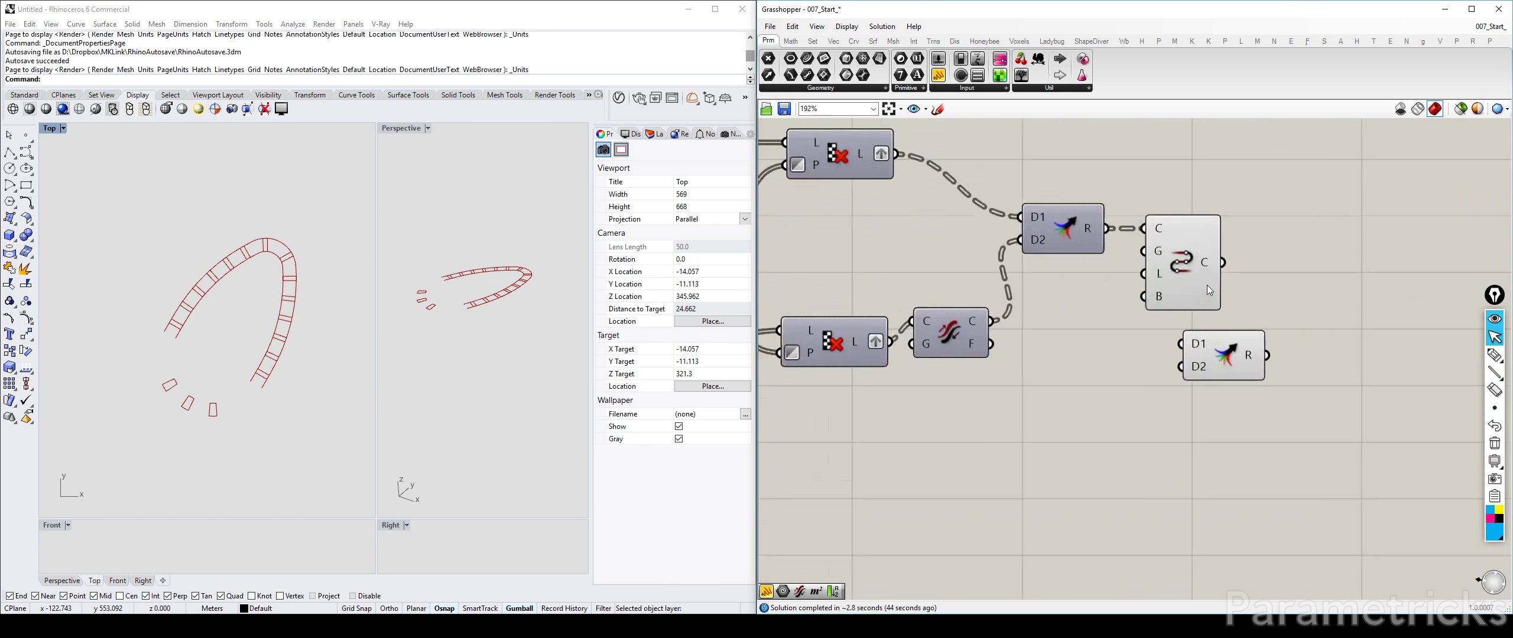
click(1196, 271)
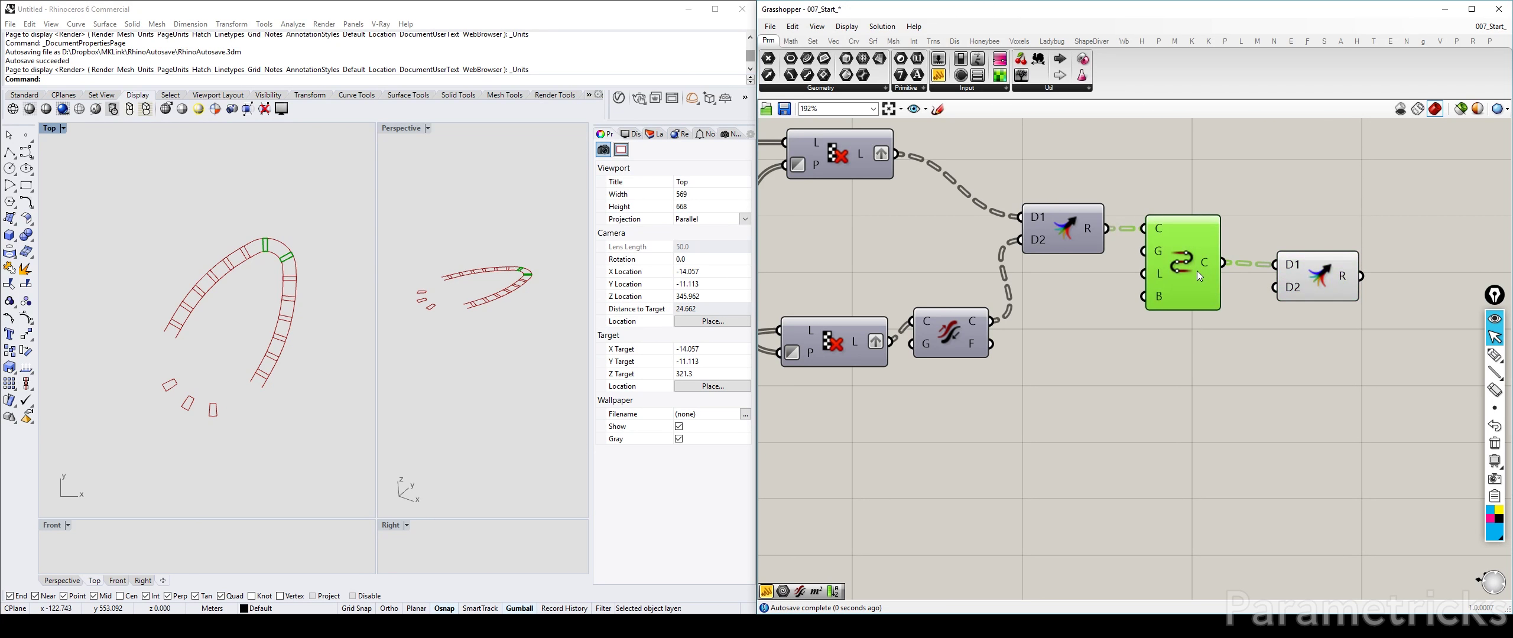
Wire the output of the preview-enabled component far upstream into the new Merge component's D2 input
scroll(1196, 271, down, 8)
scroll(1028, 267, up, 3)
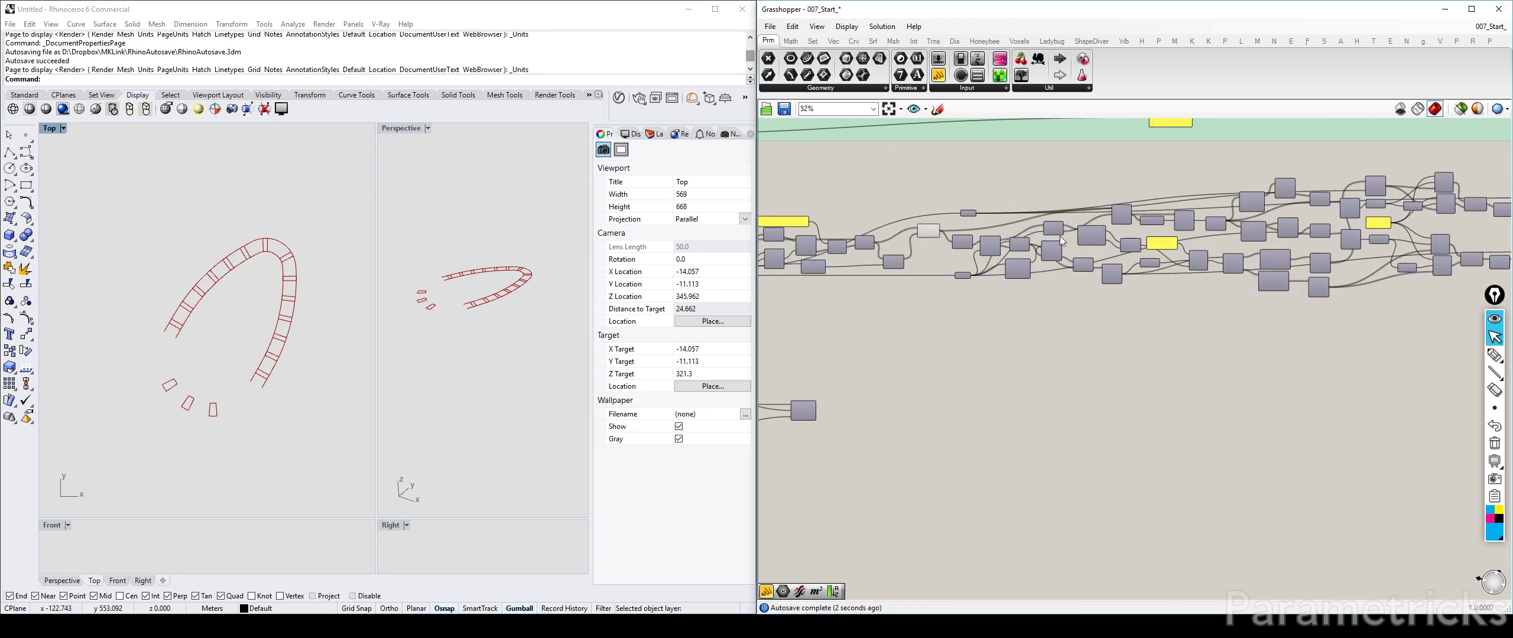
drag(943, 231, 1271, 248)
scroll(1057, 282, down, 4)
scroll(1389, 258, up, 7)
scroll(1285, 251, up, 6)
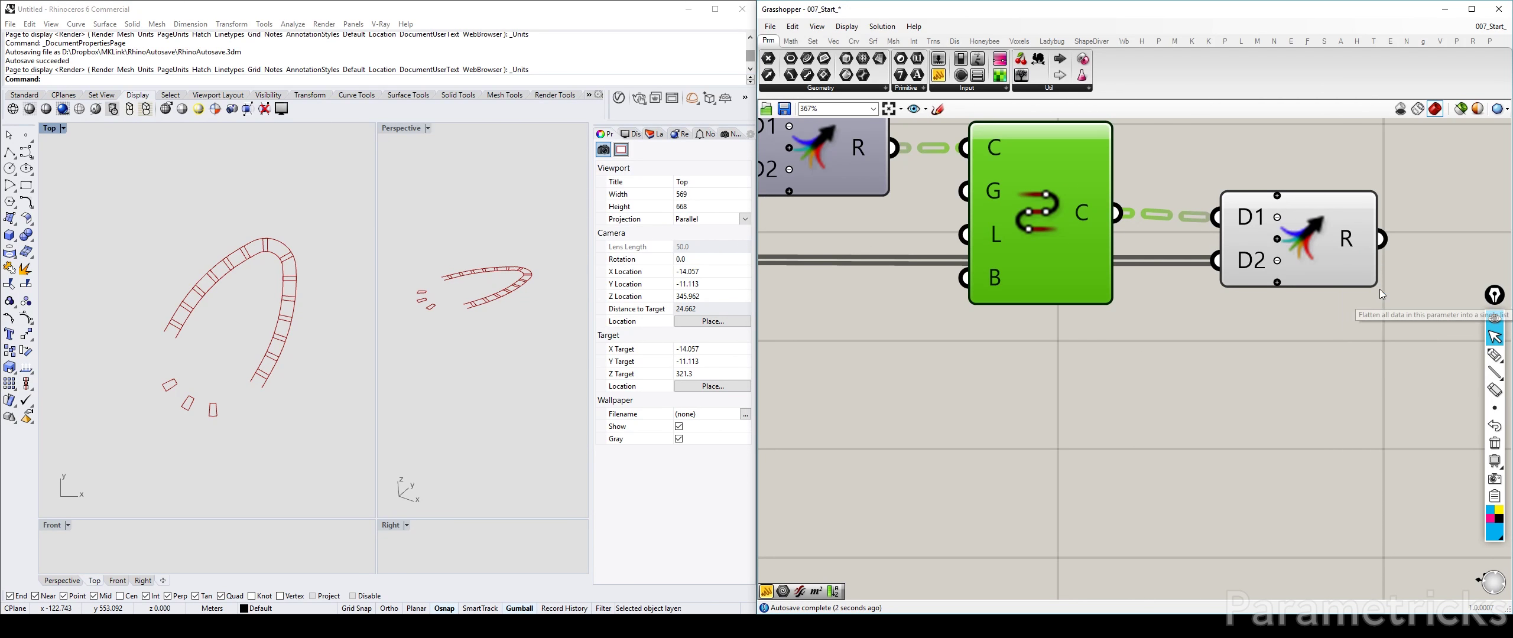
Inspect which geometry the upstream Move component in the upper part of the definition produces
scroll(1279, 317, down, 9)
scroll(1278, 317, down, 1)
right_drag(780, 299, 1037, 278)
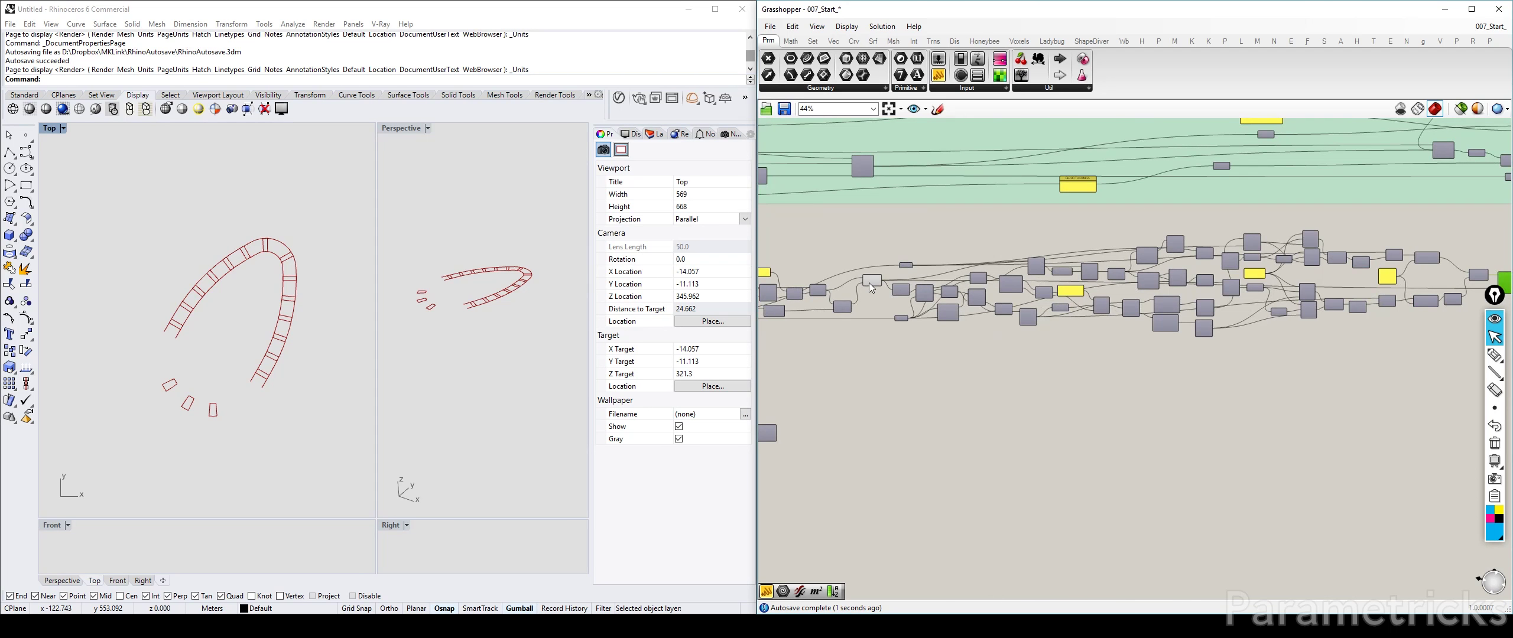
right_drag(1243, 320, 1062, 288)
scroll(1040, 289, up, 2)
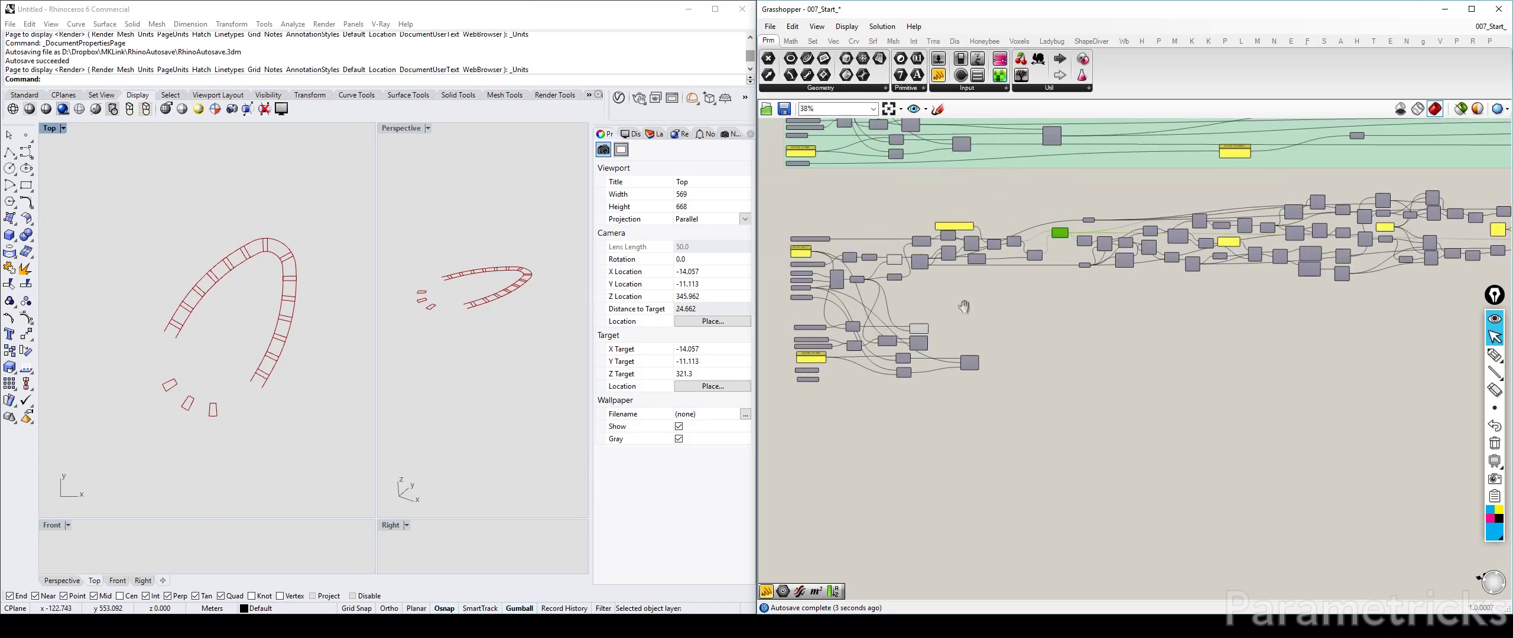
click(990, 227)
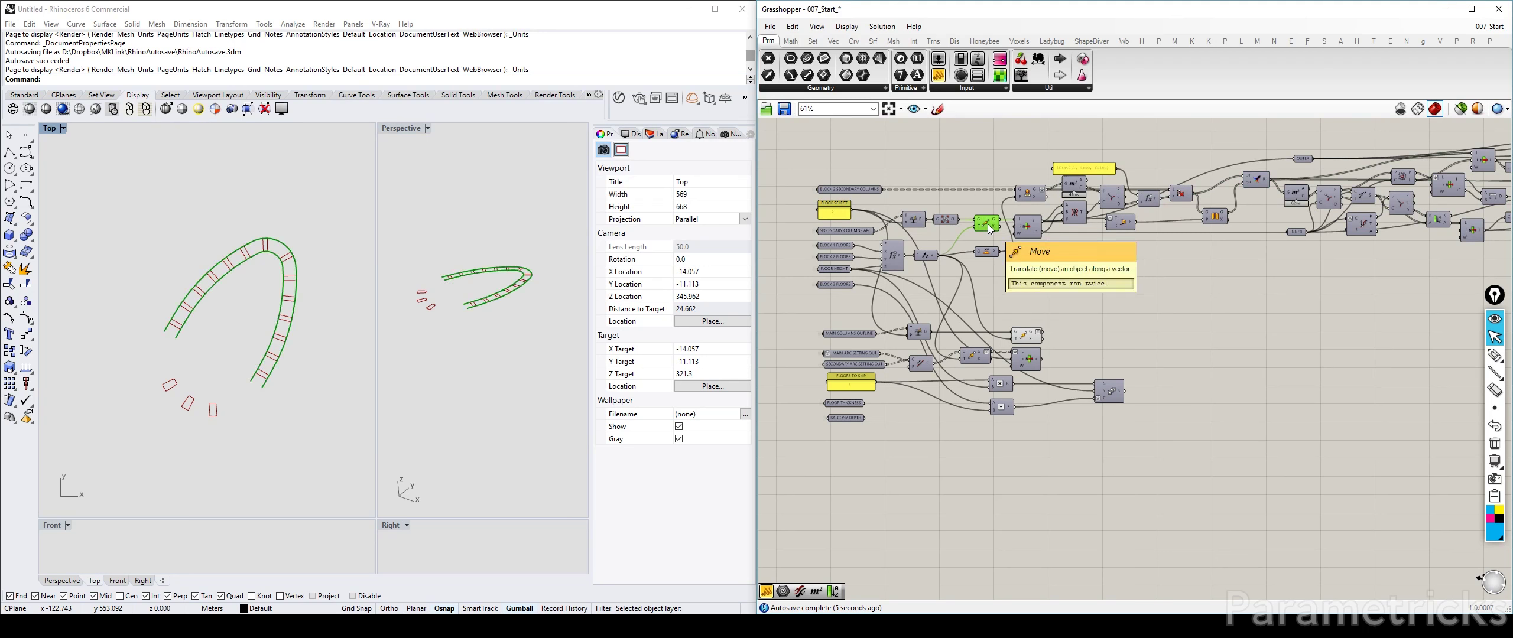
click(1096, 277)
scroll(1098, 277, down, 3)
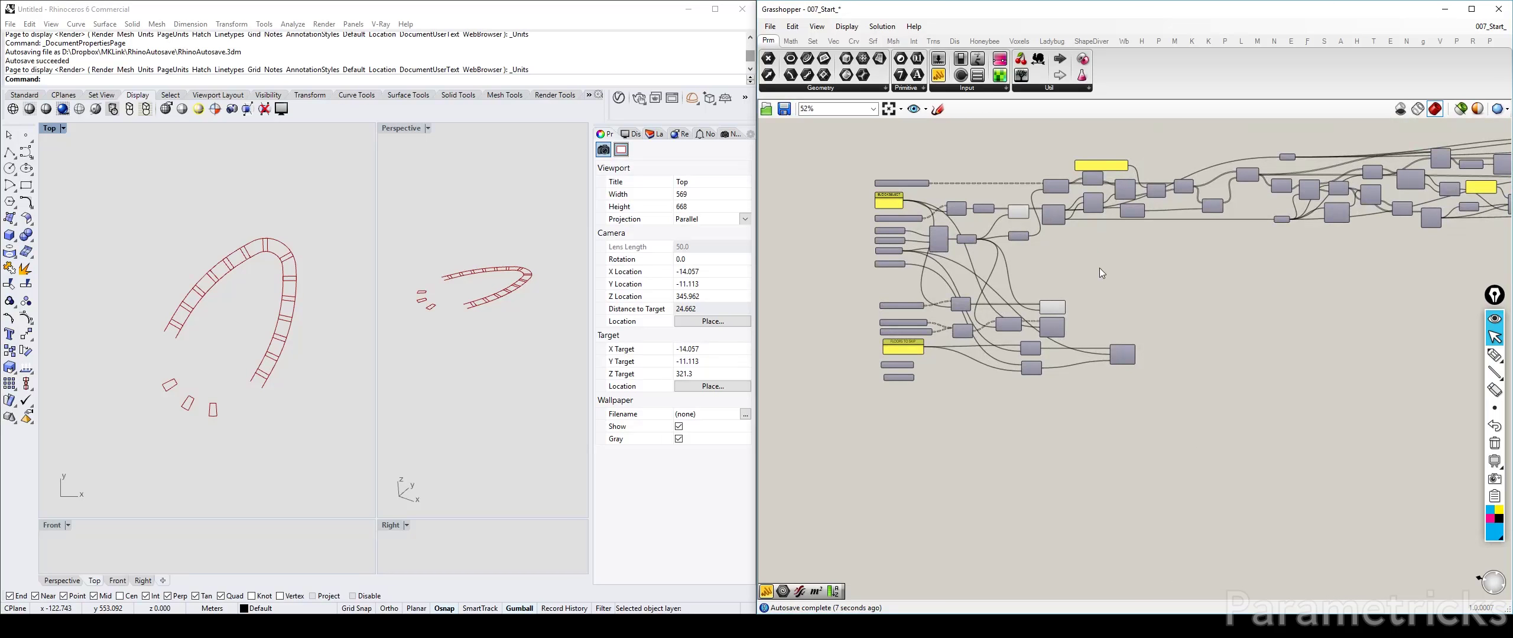
right_drag(1154, 286, 981, 291)
Add another Merge component at the end of the definition and wire the flattened Merge result into its D1 input
double_click(1131, 230)
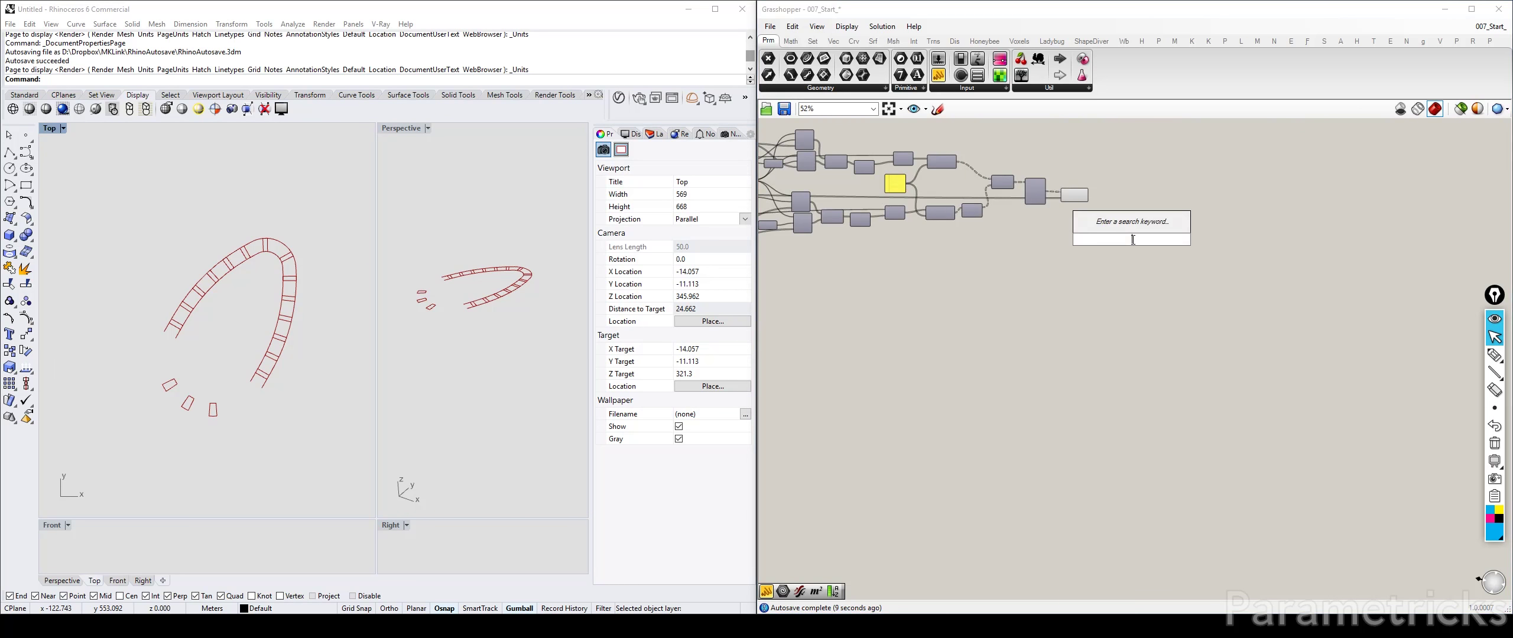
text(merge)
key(Return)
scroll(1076, 225, up, 5)
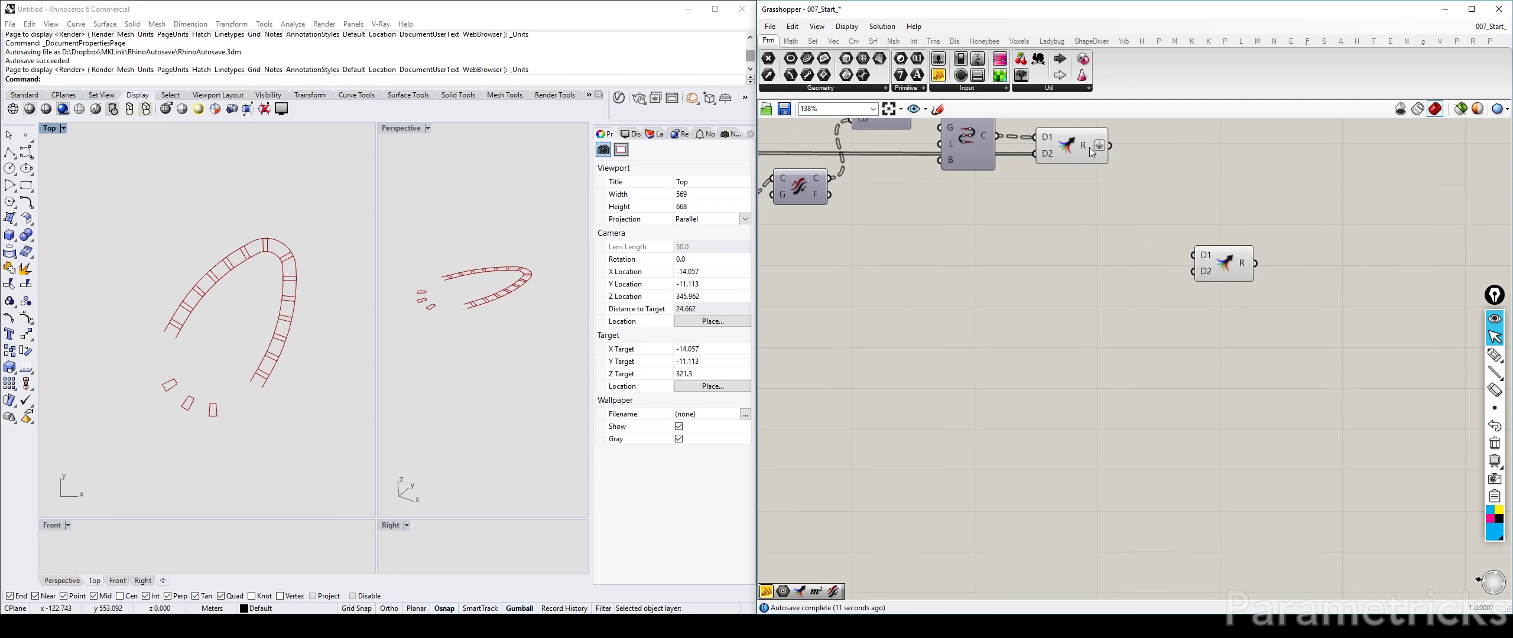
drag(1109, 145, 1191, 255)
Wire the geometry output of the Move component fed by the main columns outline into the new Merge's D2 input
scroll(1132, 204, down, 8)
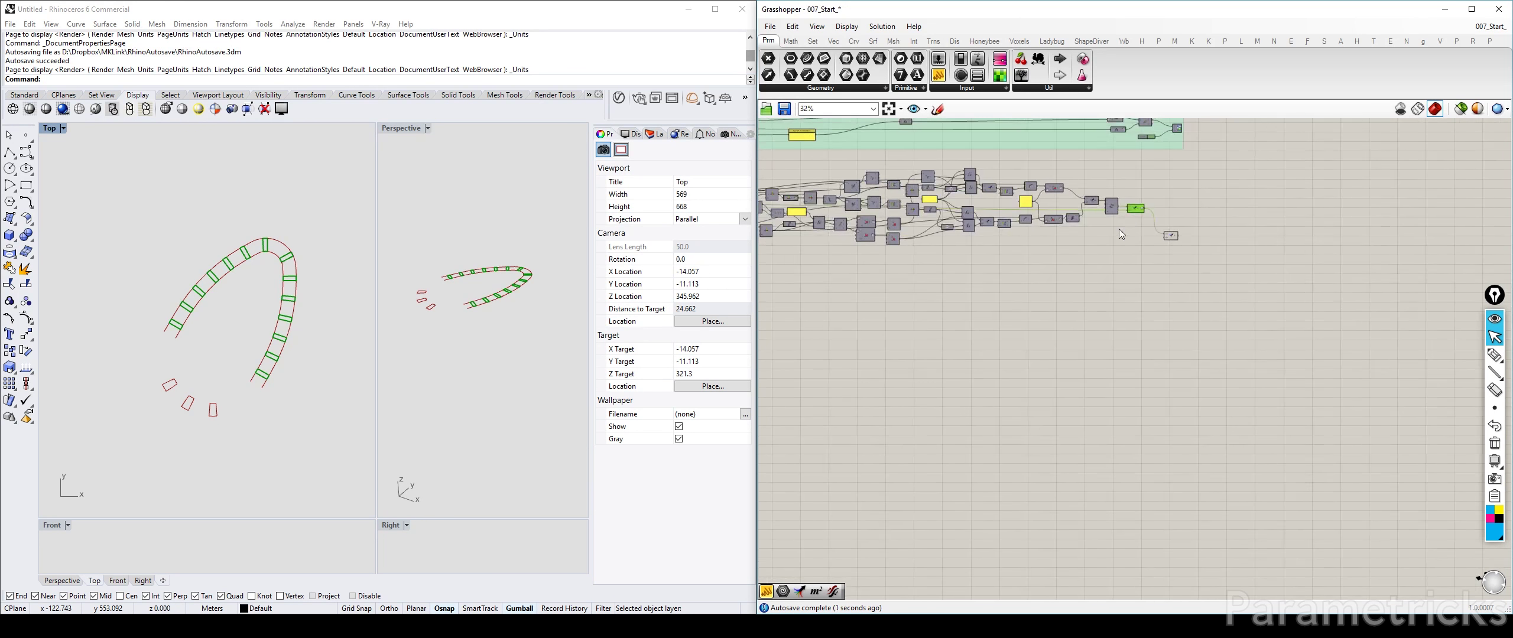
right_drag(1305, 248, 1324, 245)
scroll(844, 278, up, 3)
click(907, 266)
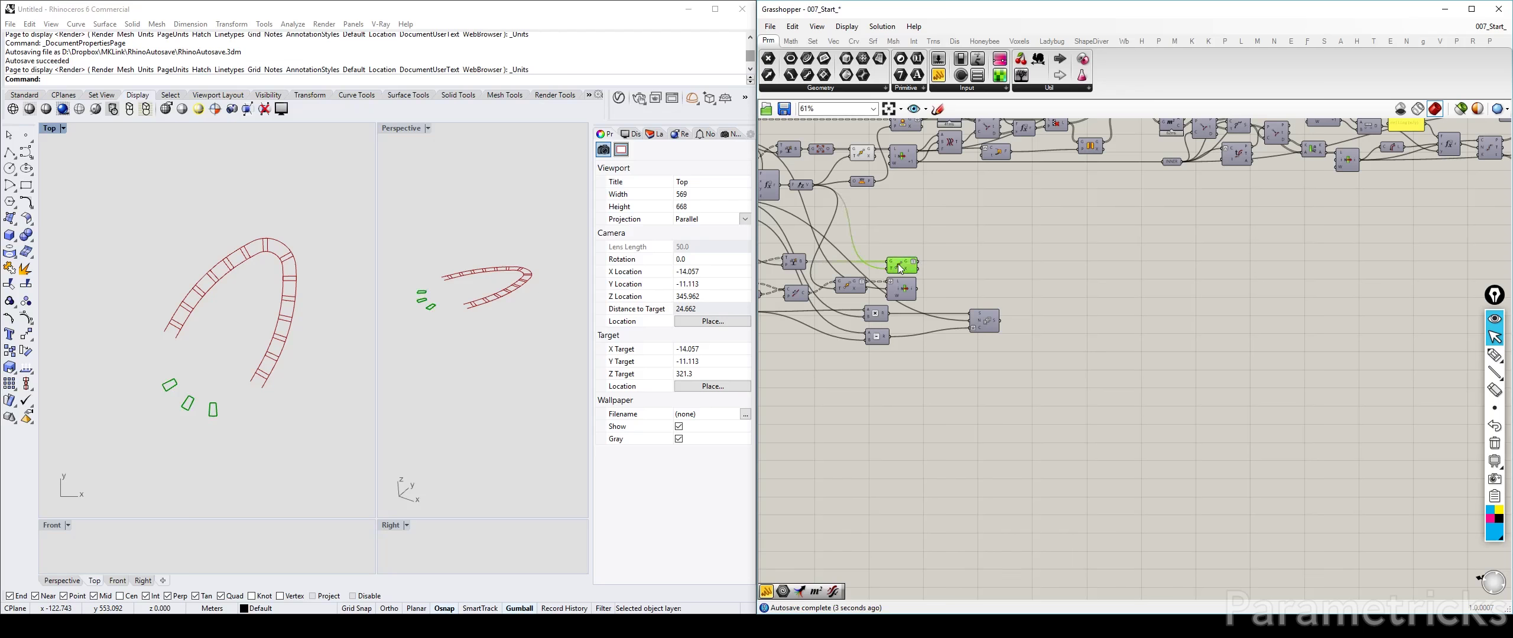
scroll(1023, 270, down, 6)
drag(917, 261, 1425, 232)
scroll(1424, 237, up, 4)
right_drag(927, 276, 913, 278)
scroll(801, 271, up, 2)
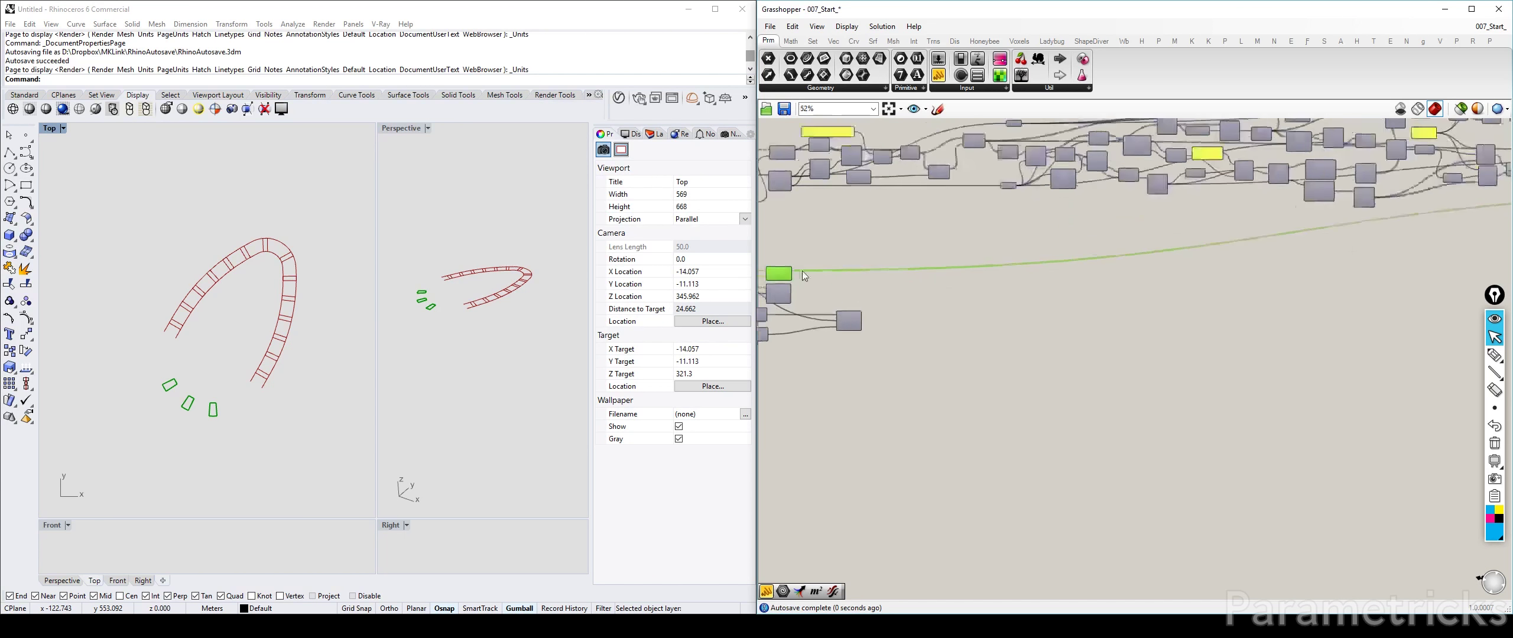
Shift the main columns Move component up from its neighbours and move the last Merge closer to the preceding one's row
click(827, 254)
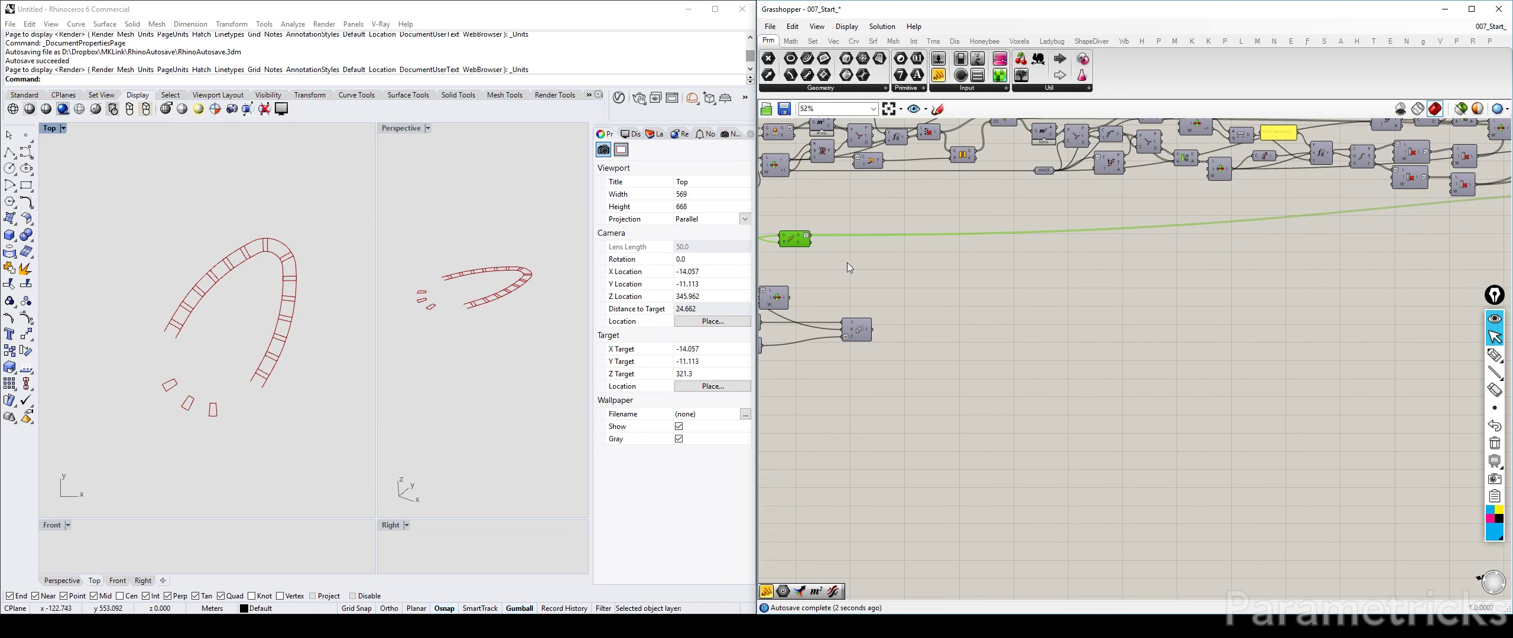
scroll(1120, 232, up, 6)
click(1045, 283)
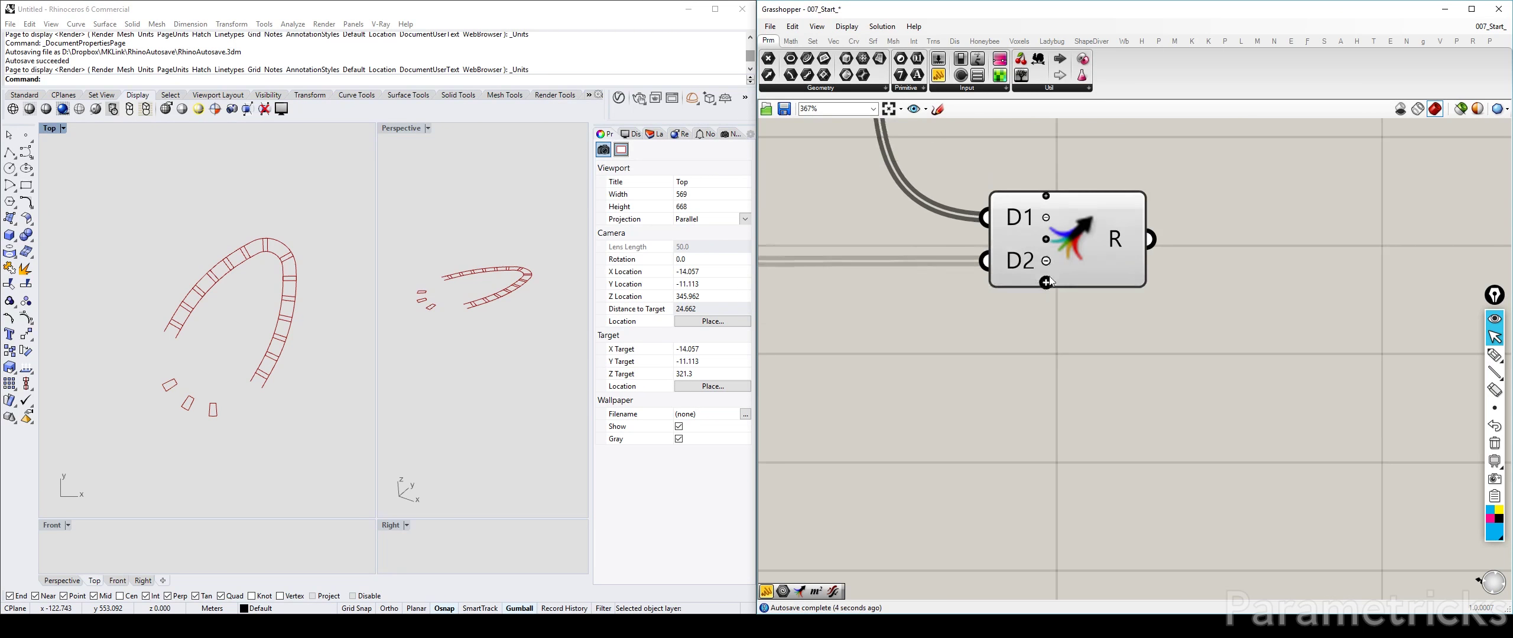
scroll(1046, 283, down, 4)
drag(1050, 257, 1030, 171)
Add a Boundary Surfaces component beside the last Merge and wire the merged outlines into its E input
scroll(1030, 170, down, 4)
right_drag(1017, 218, 983, 314)
click(1064, 287)
double_click(1065, 287)
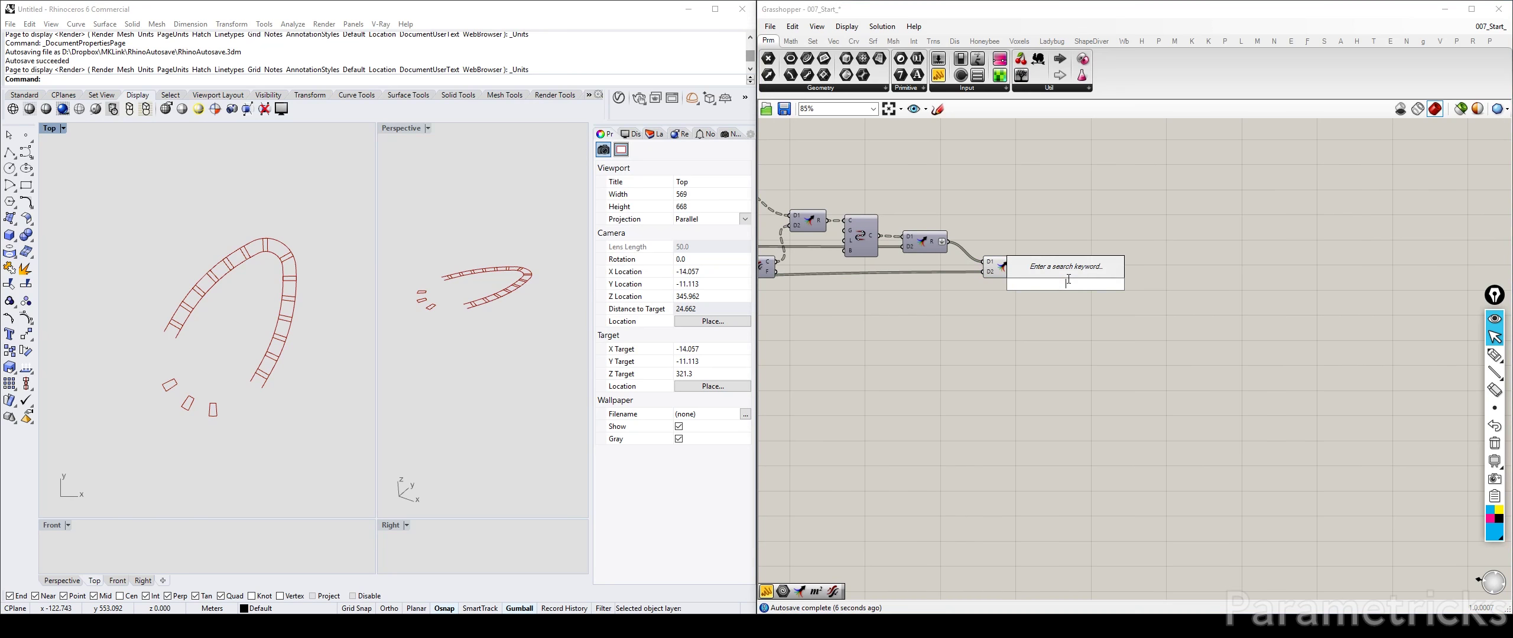
text(bound)
key(Return)
scroll(1028, 284, up, 2)
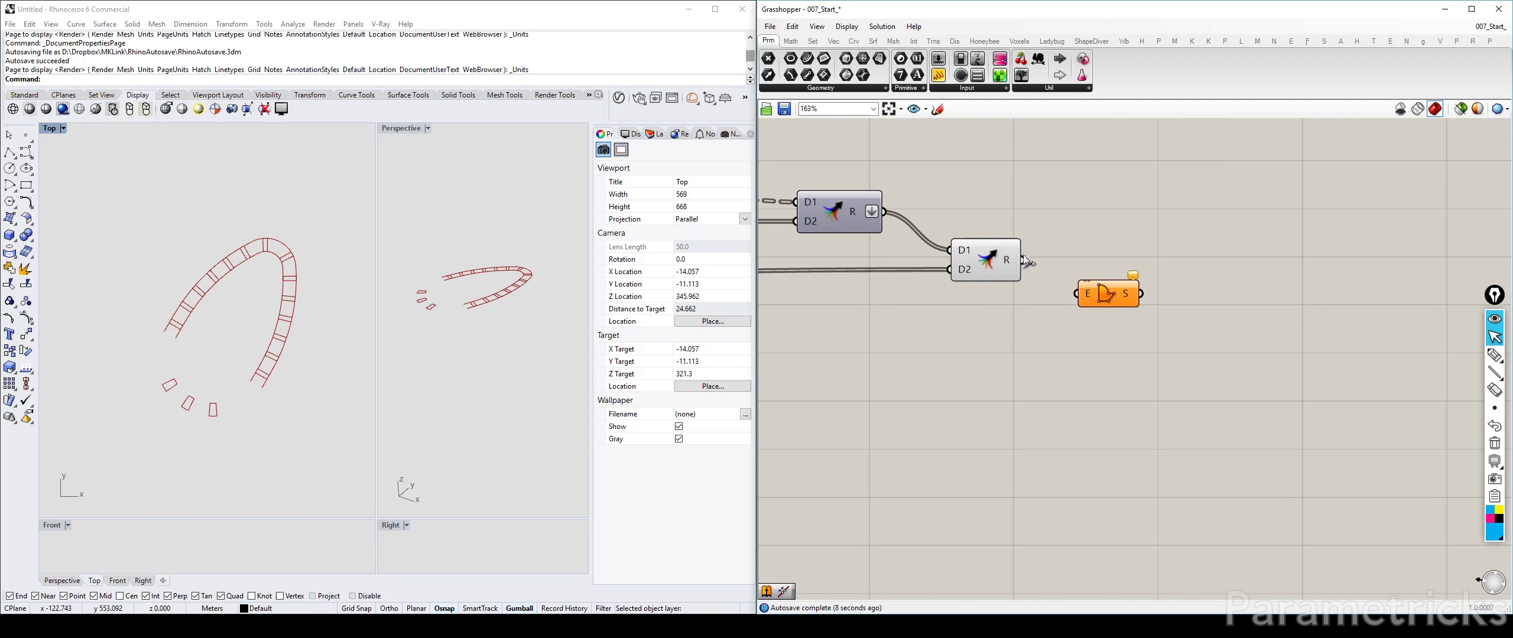
drag(1022, 260, 1110, 266)
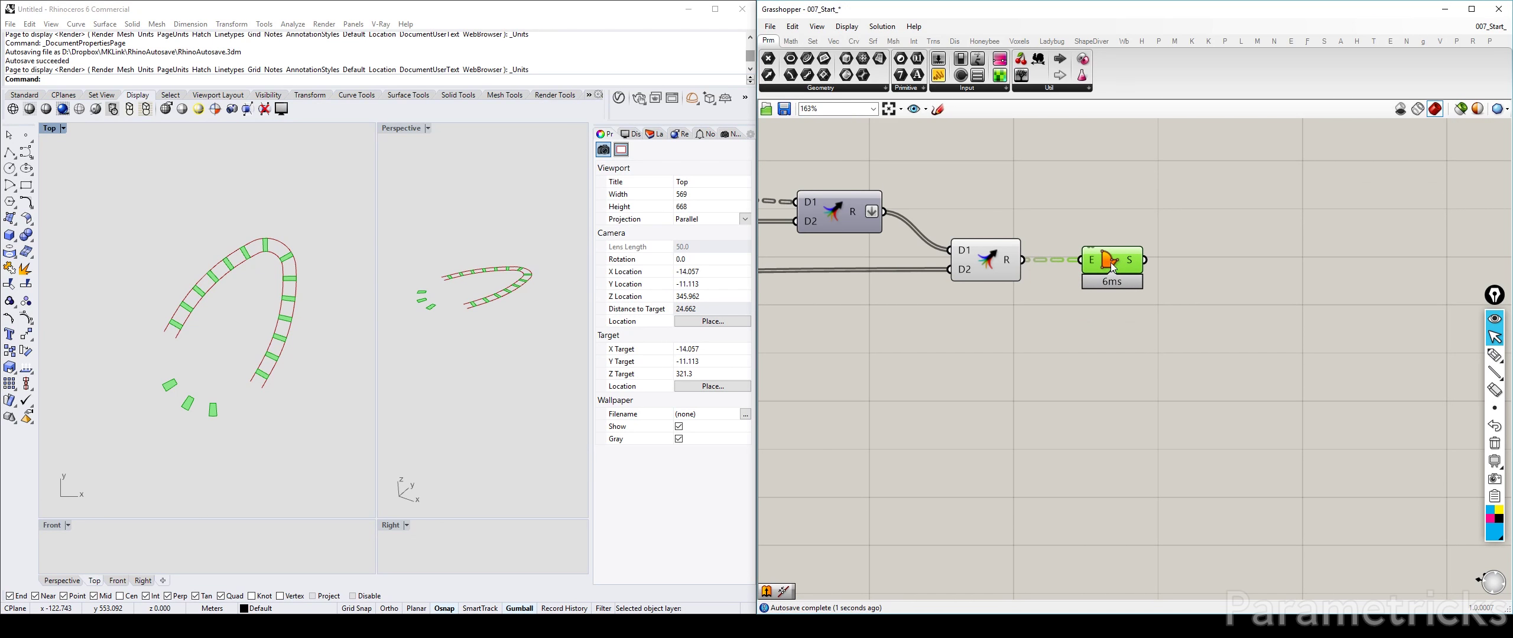
Flatten the R output of the Merge feeding Boundary Surfaces and nudge that Merge into place
scroll(1075, 269, up, 2)
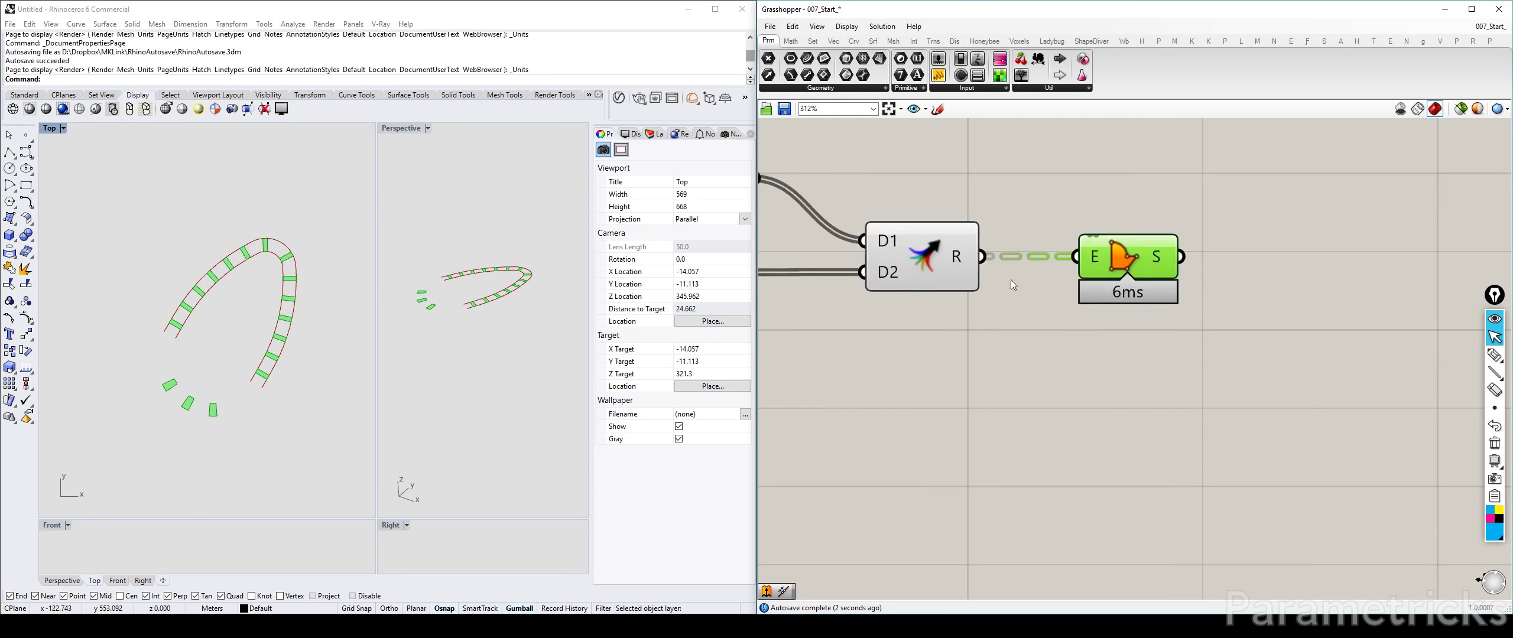
right_click(943, 255)
click(1105, 188)
right_click(945, 251)
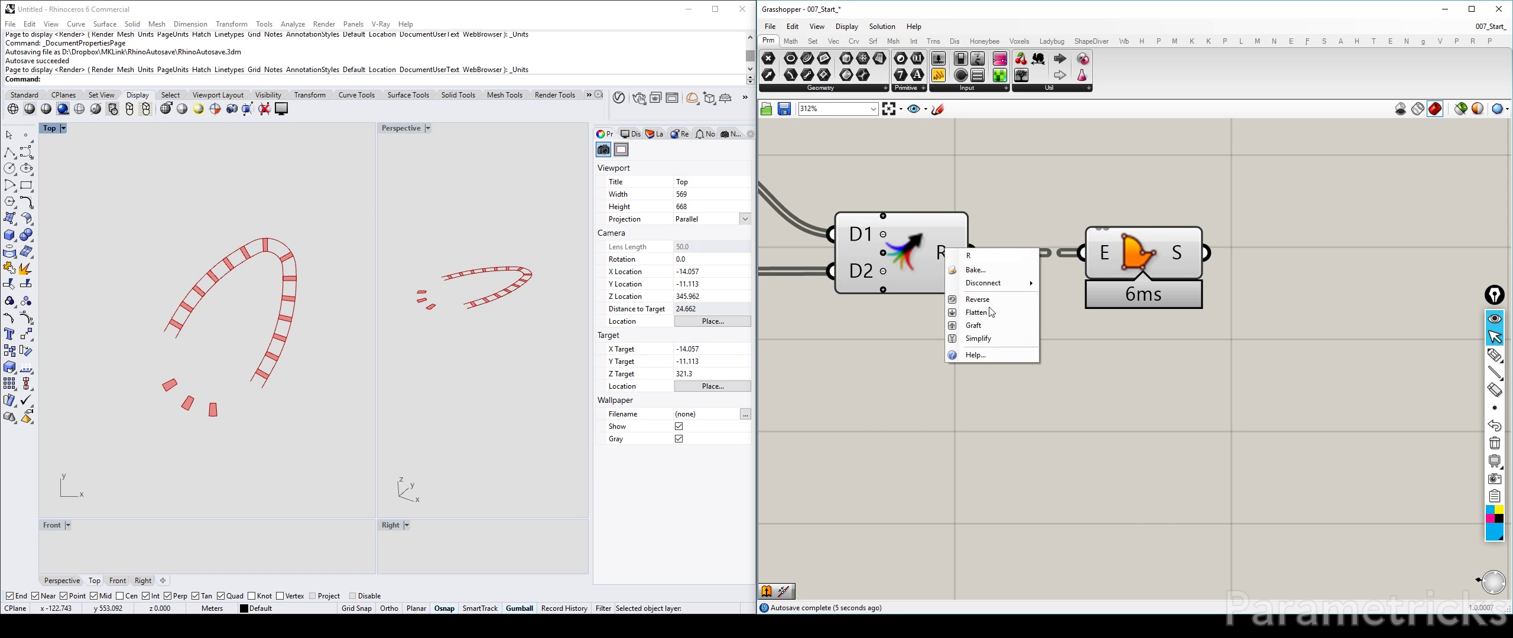
click(992, 319)
scroll(924, 254, down, 2)
drag(922, 250, 913, 250)
click(1024, 176)
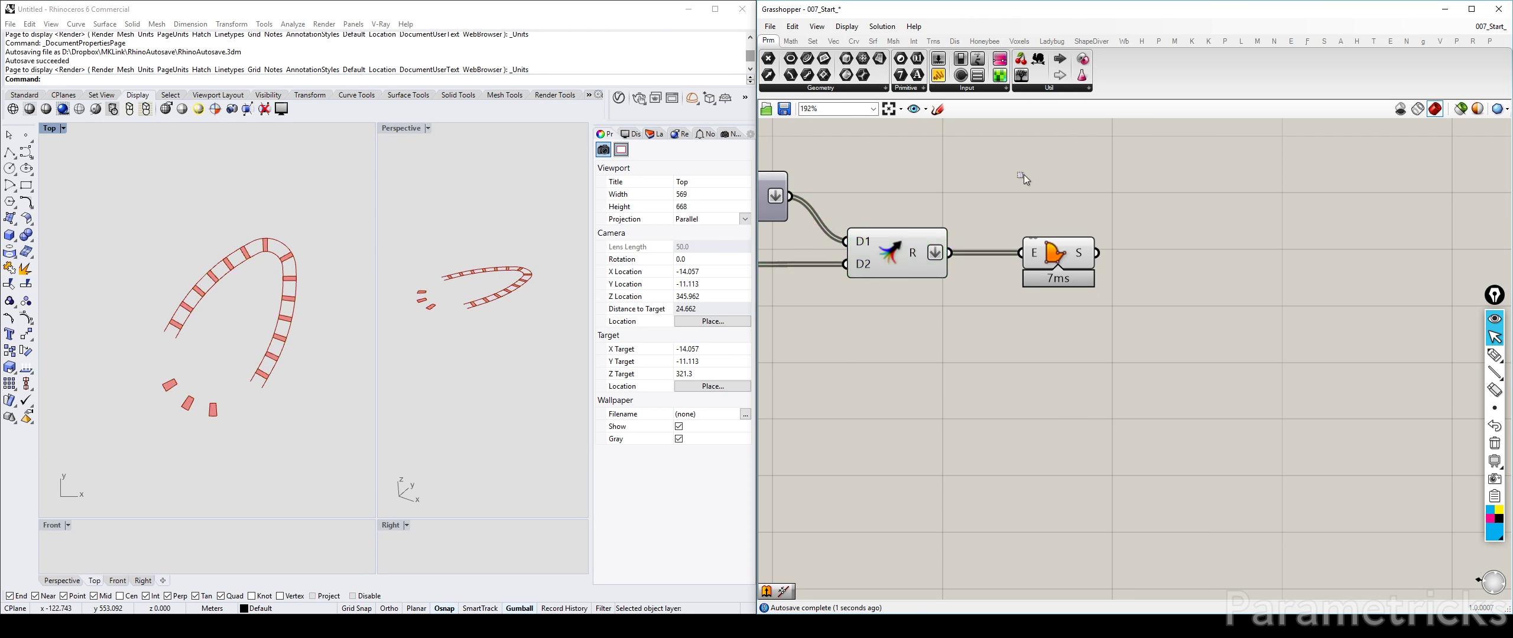
Add an Extrude component and place it just after Boundary Surfaces
right_drag(1138, 225, 1068, 227)
double_click(1068, 227)
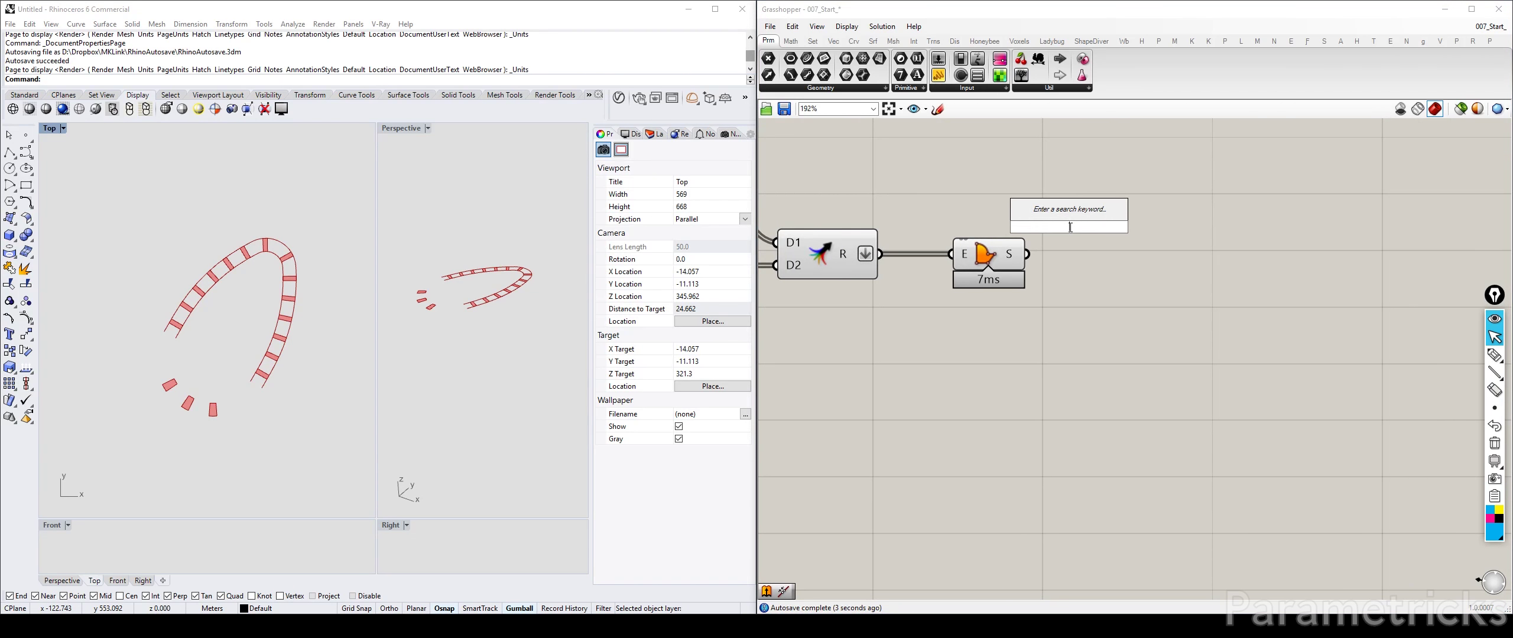
text(ext)
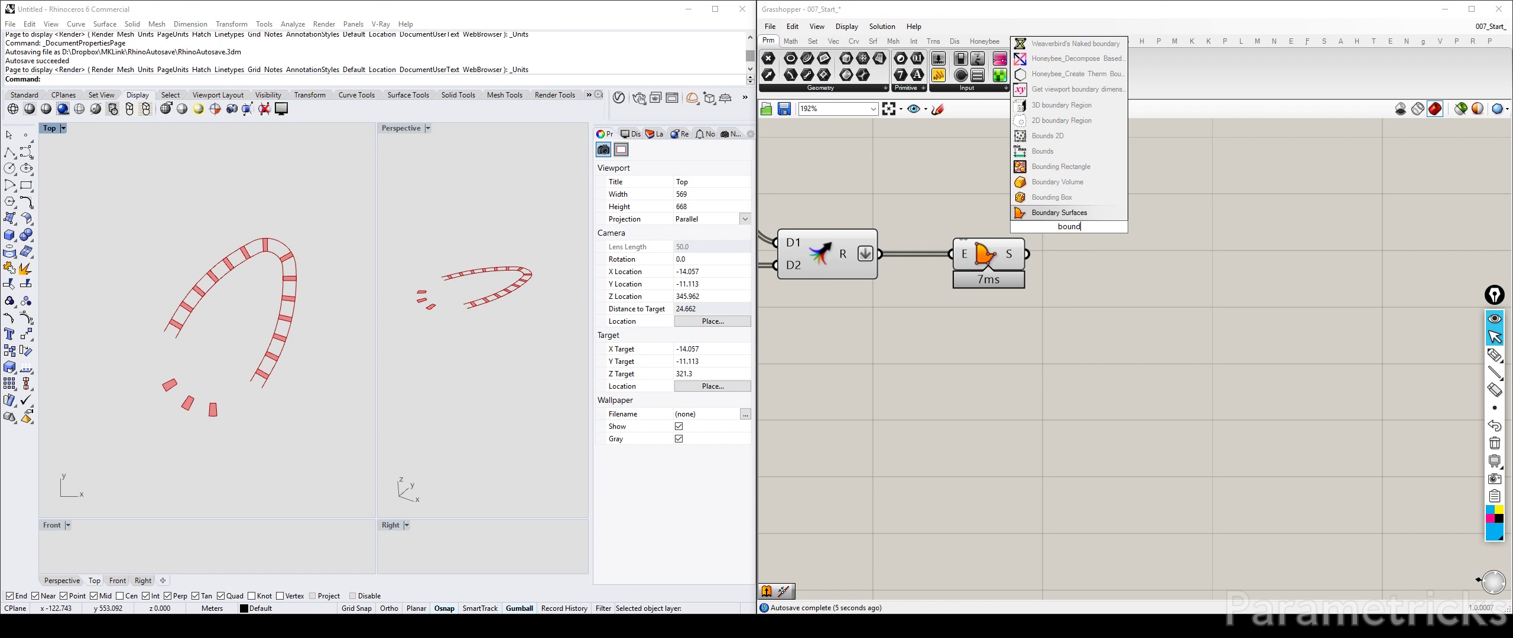
key(BackSpace)
key(BackSpace)
key(BackSpace)
text(extrude)
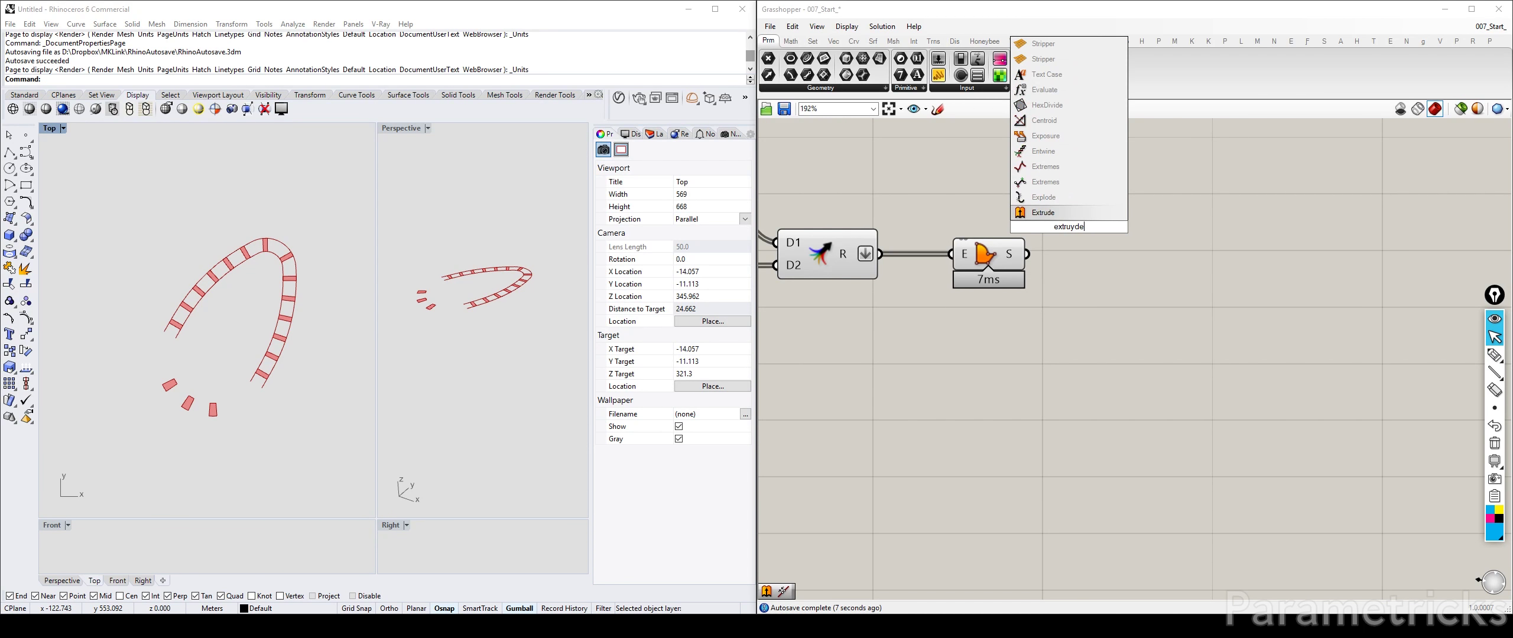
key(Return)
drag(1075, 230, 1094, 278)
Duplicate the Multiplication component and wire FLOOR HEIGHT into its A input and BLOCK 3 FLOORS into its B input
scroll(1094, 281, down, 8)
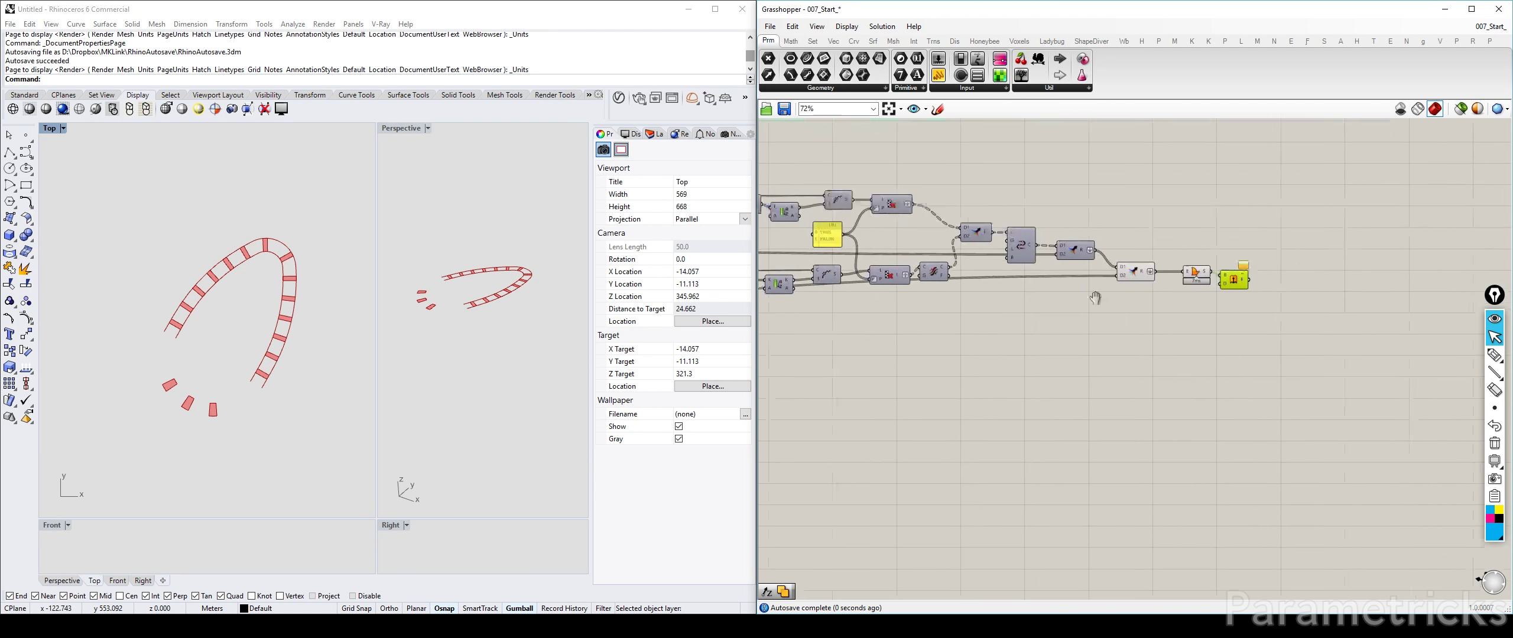
scroll(951, 297, up, 3)
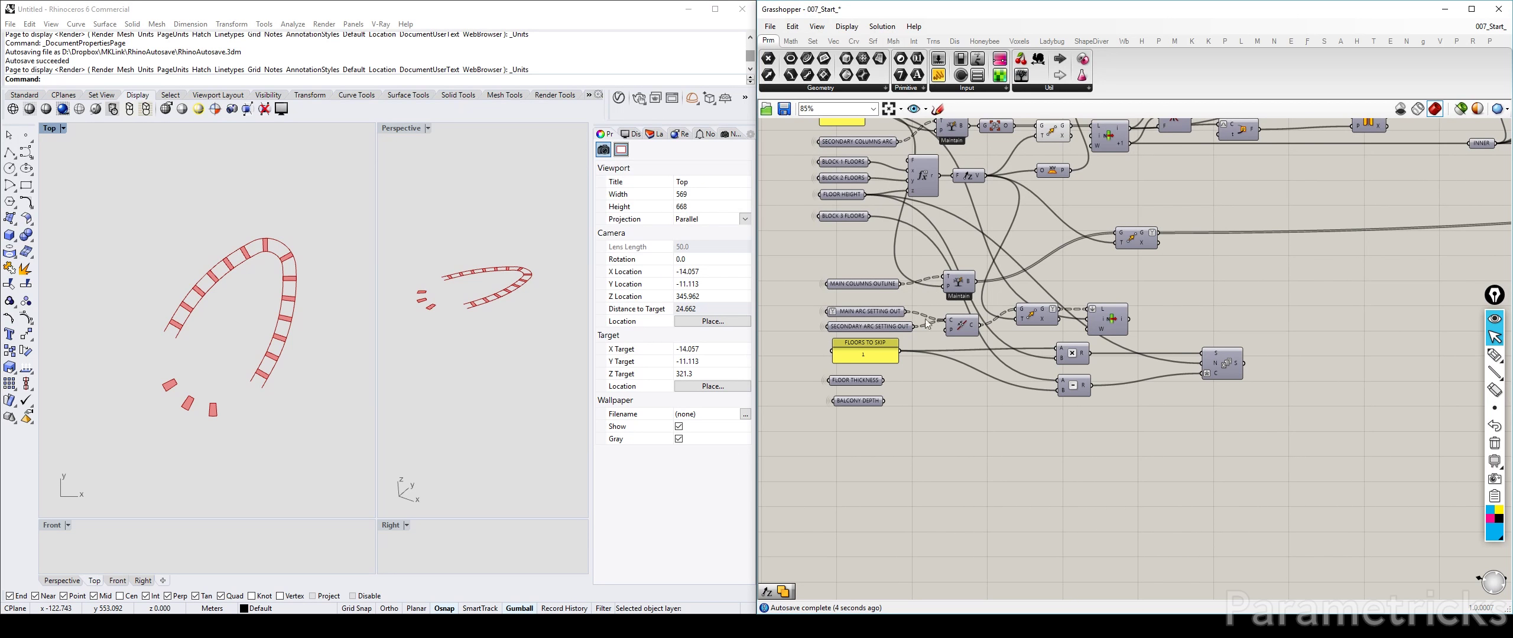
scroll(873, 352, up, 2)
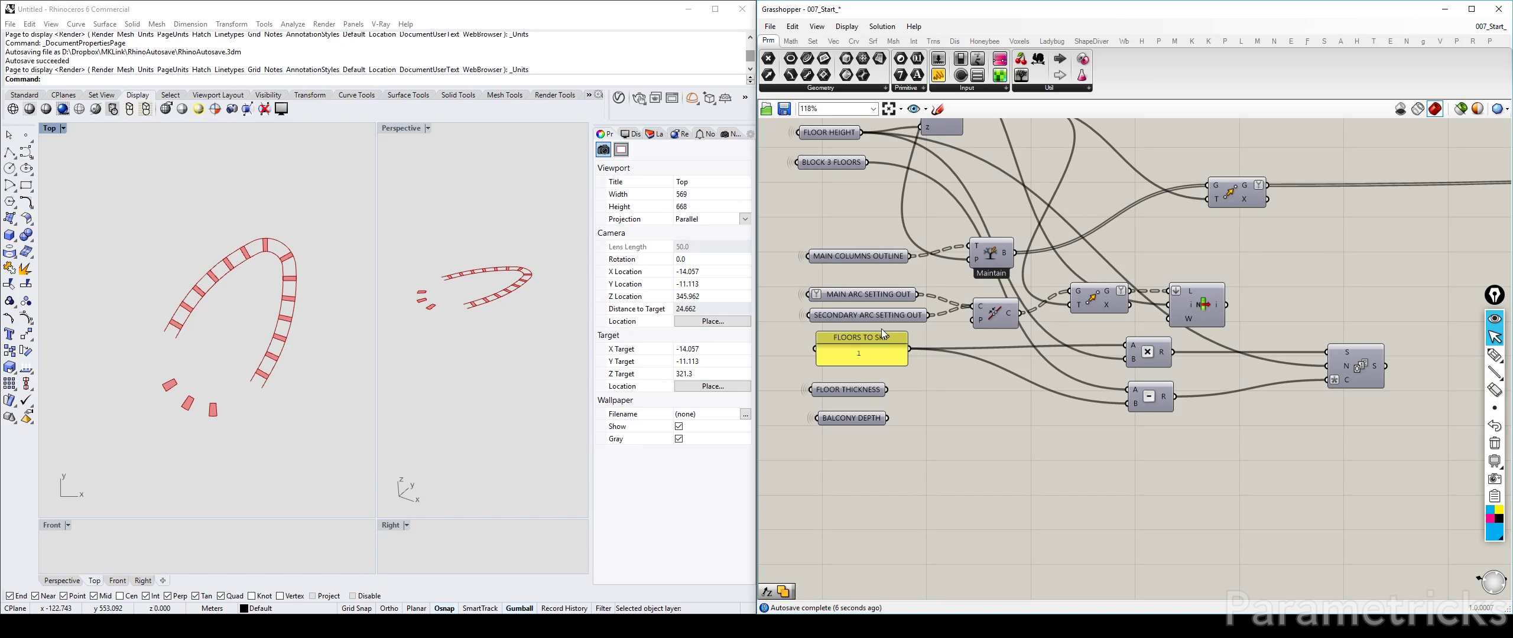
right_drag(1096, 328, 1096, 415)
mouse_move(845, 249)
mouse_down()
mouse_move(861, 262)
mouse_move(846, 256)
mouse_up()
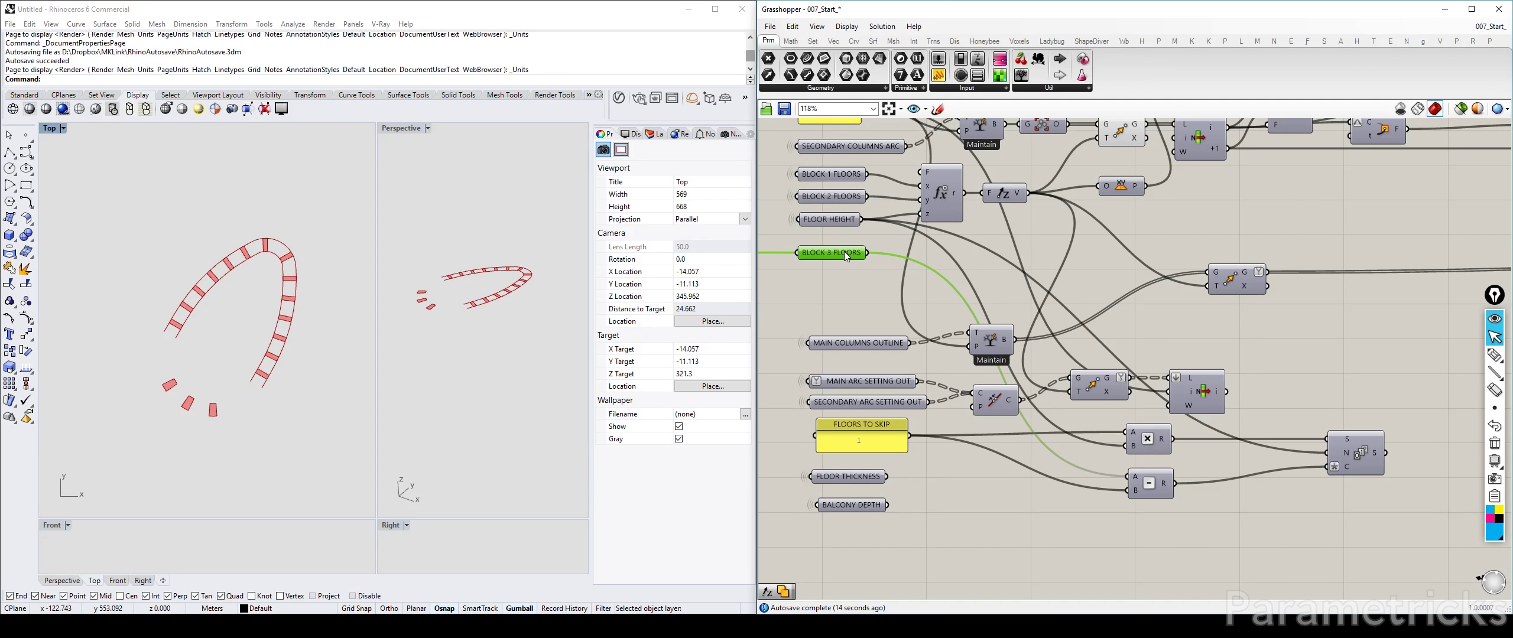
shift+click(845, 220)
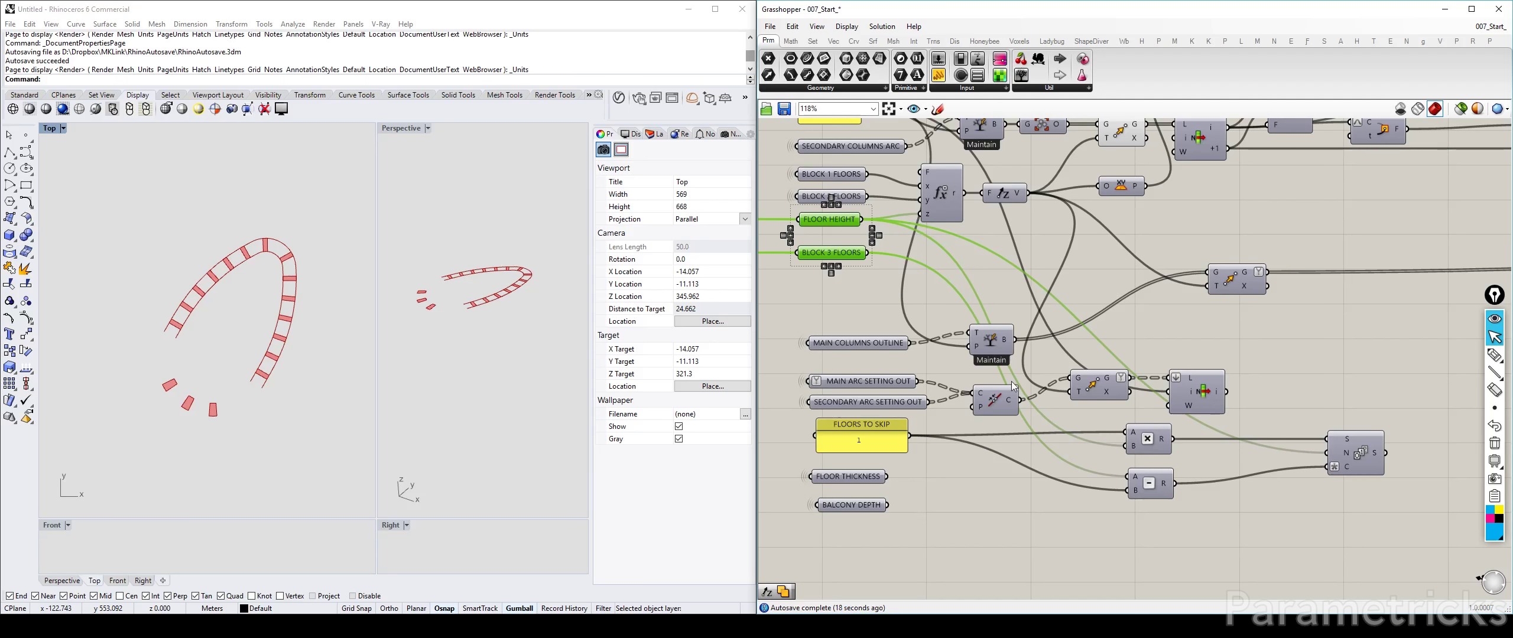
click(1251, 503)
double_click(1252, 503)
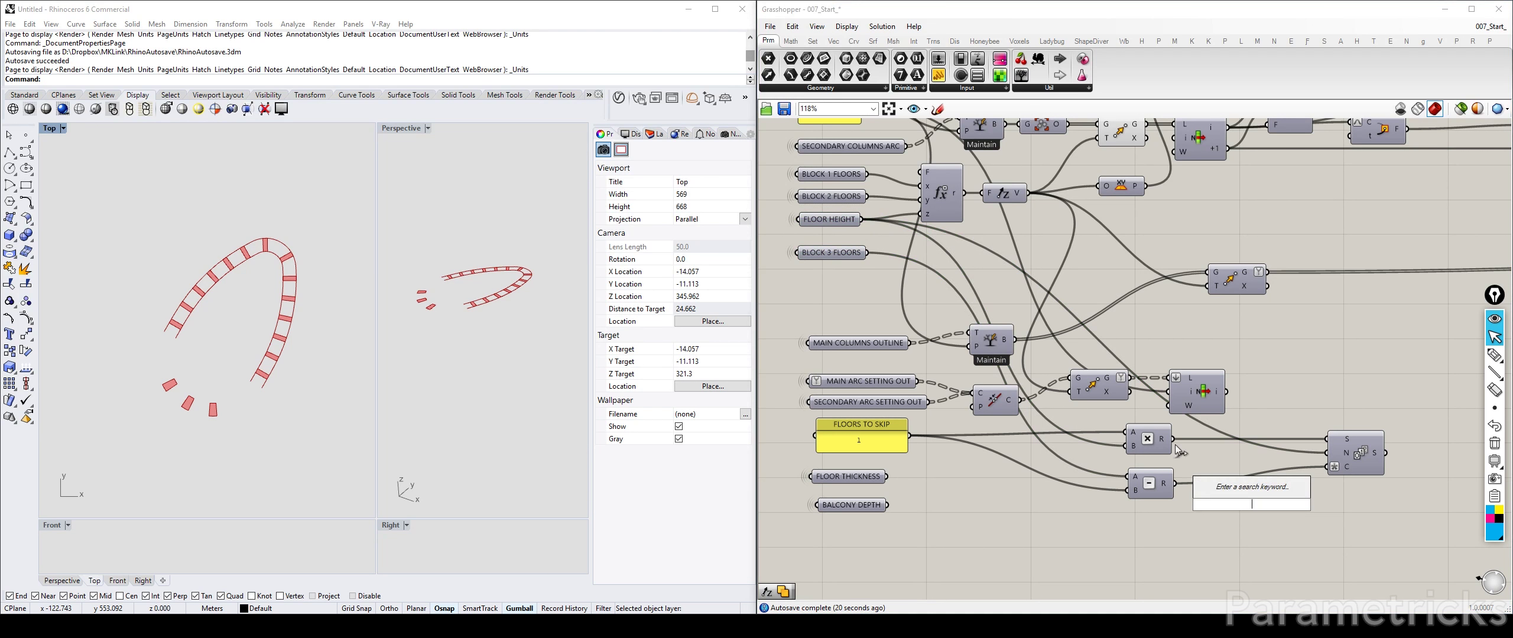
alt+drag(1145, 442, 1249, 340)
drag(862, 220, 1236, 330)
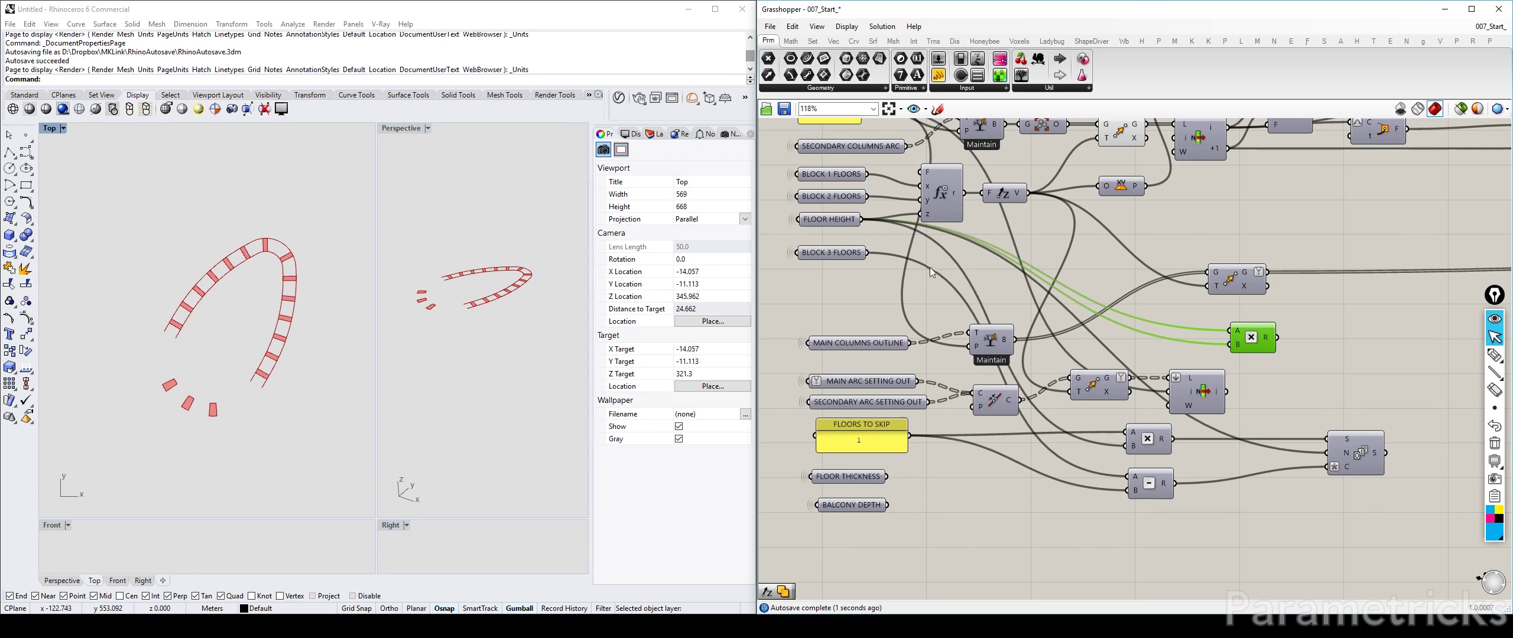
drag(867, 254, 1199, 335)
Add a Unit Z component next to the copied Multiplication and wire the product into its factor input
right_drag(1273, 339, 1244, 337)
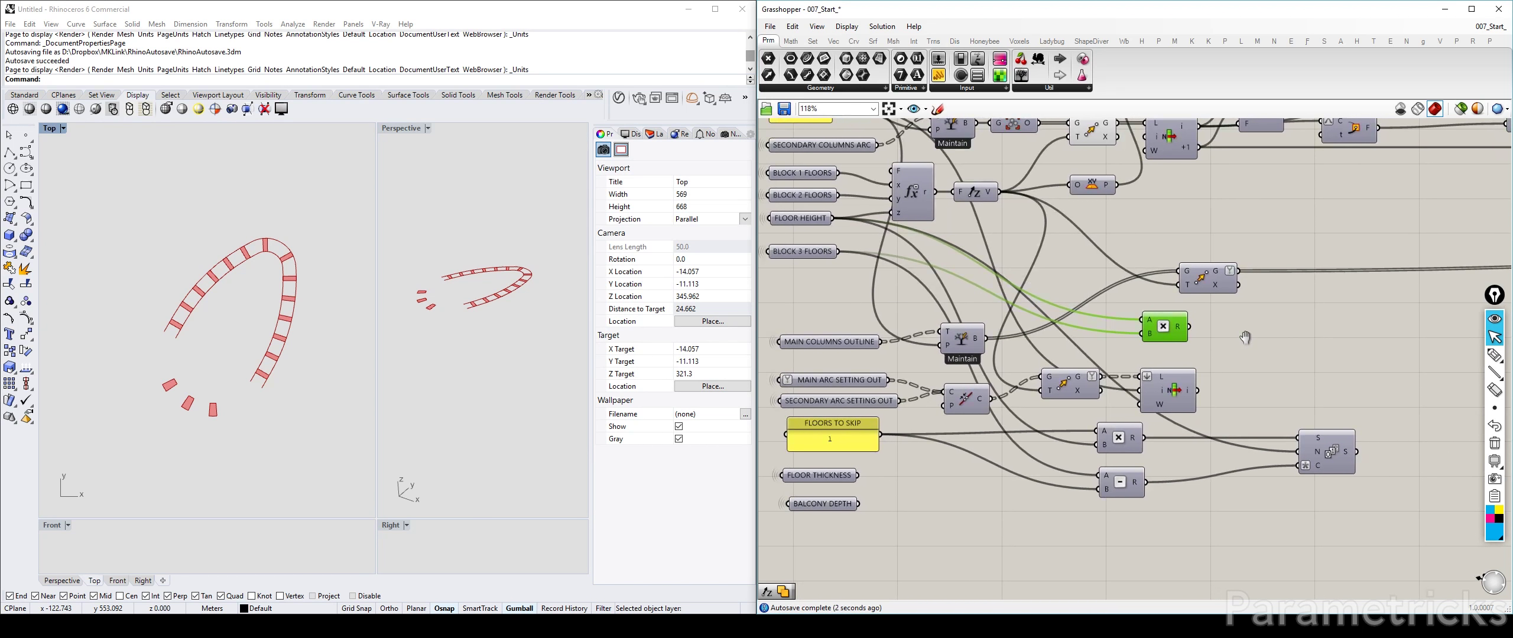
click(1255, 333)
double_click(1247, 331)
text(z)
key(Return)
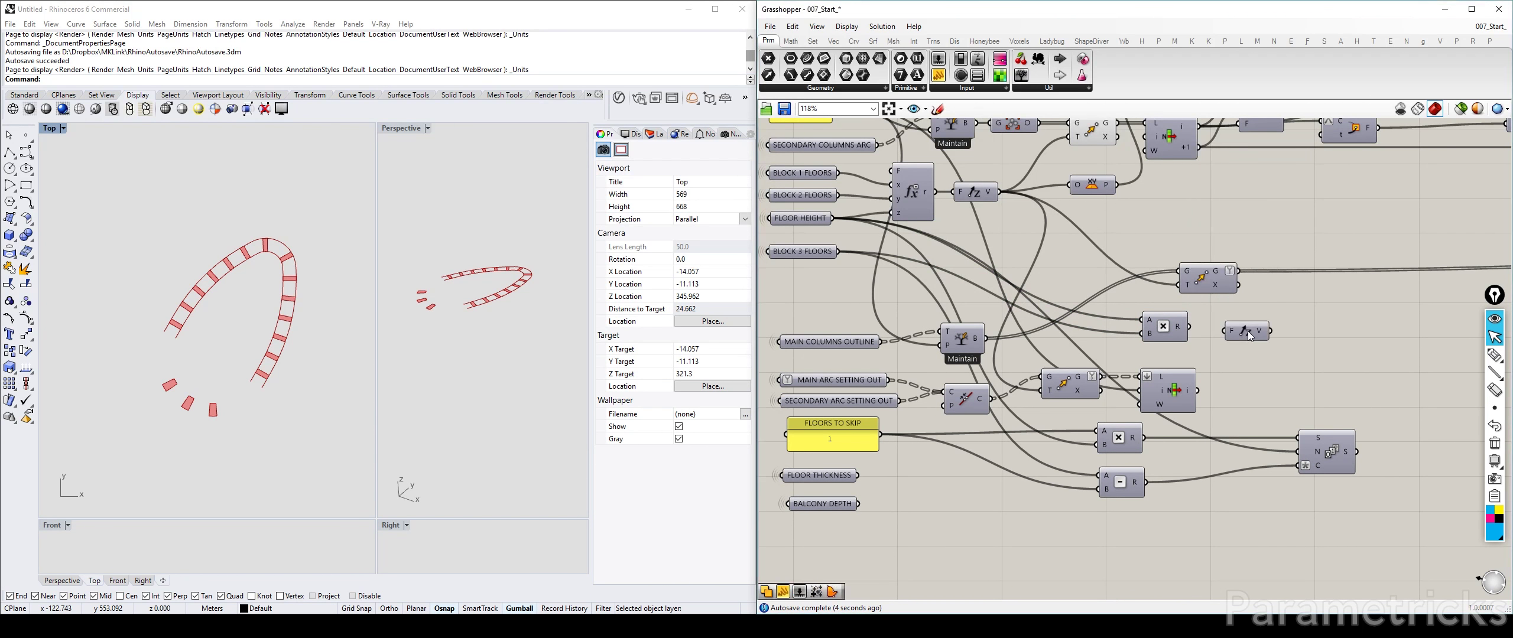
drag(1189, 325, 1223, 332)
Move the main columns Move component up and away from the new Multiplication and Unit Z pair
scroll(1223, 334, down, 2)
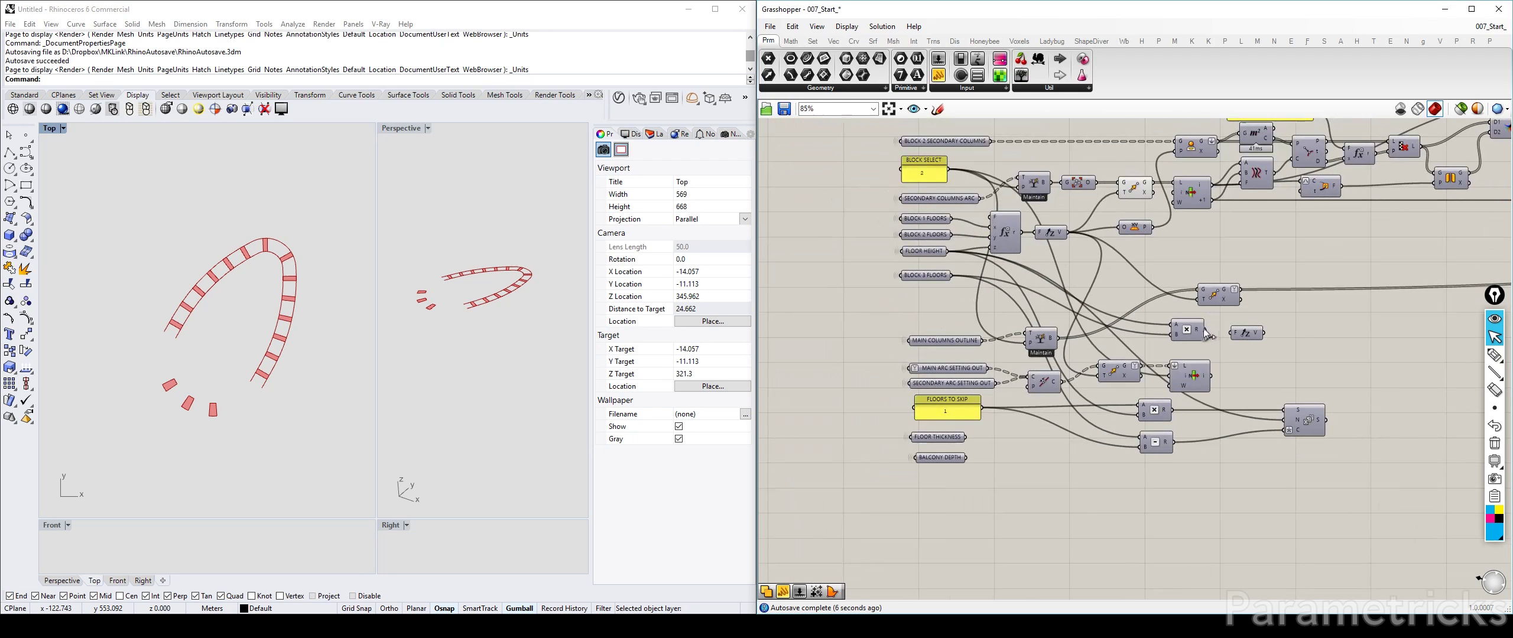
scroll(1259, 337, down, 3)
right_drag(1265, 337, 1008, 346)
scroll(996, 326, up, 3)
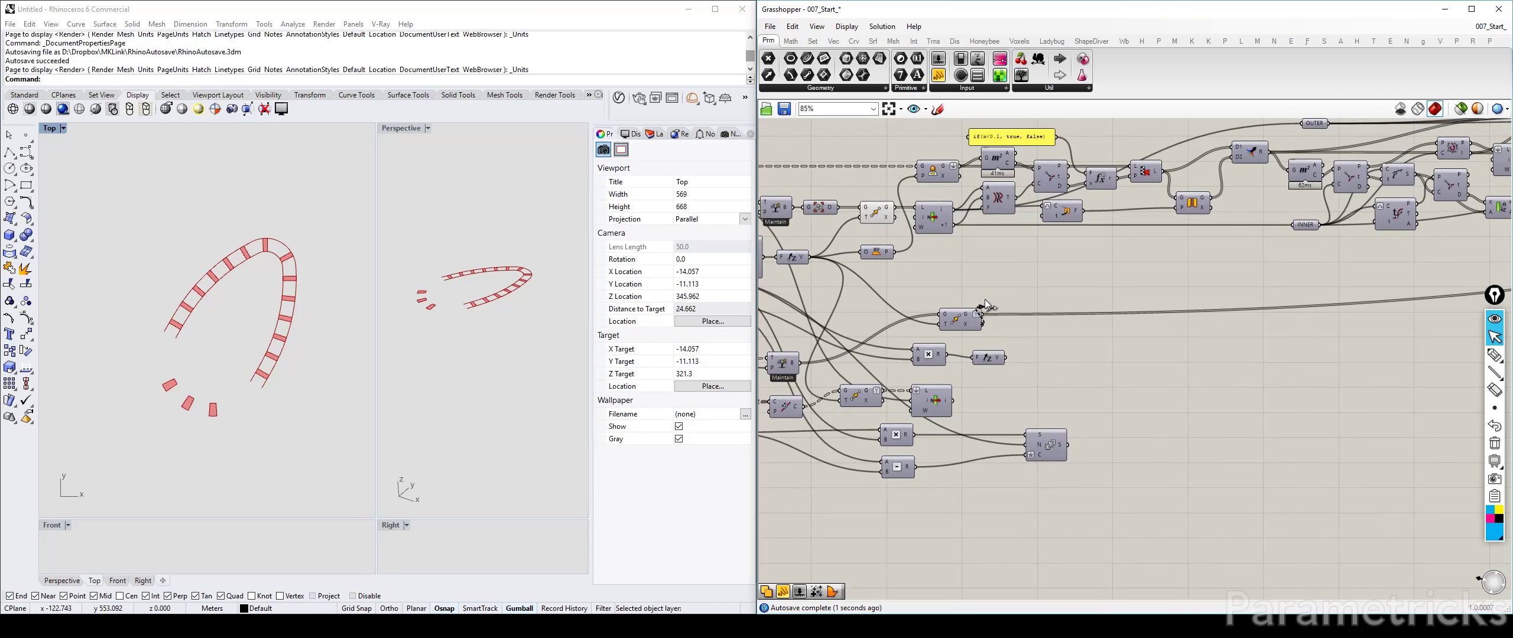
drag(961, 319, 1038, 260)
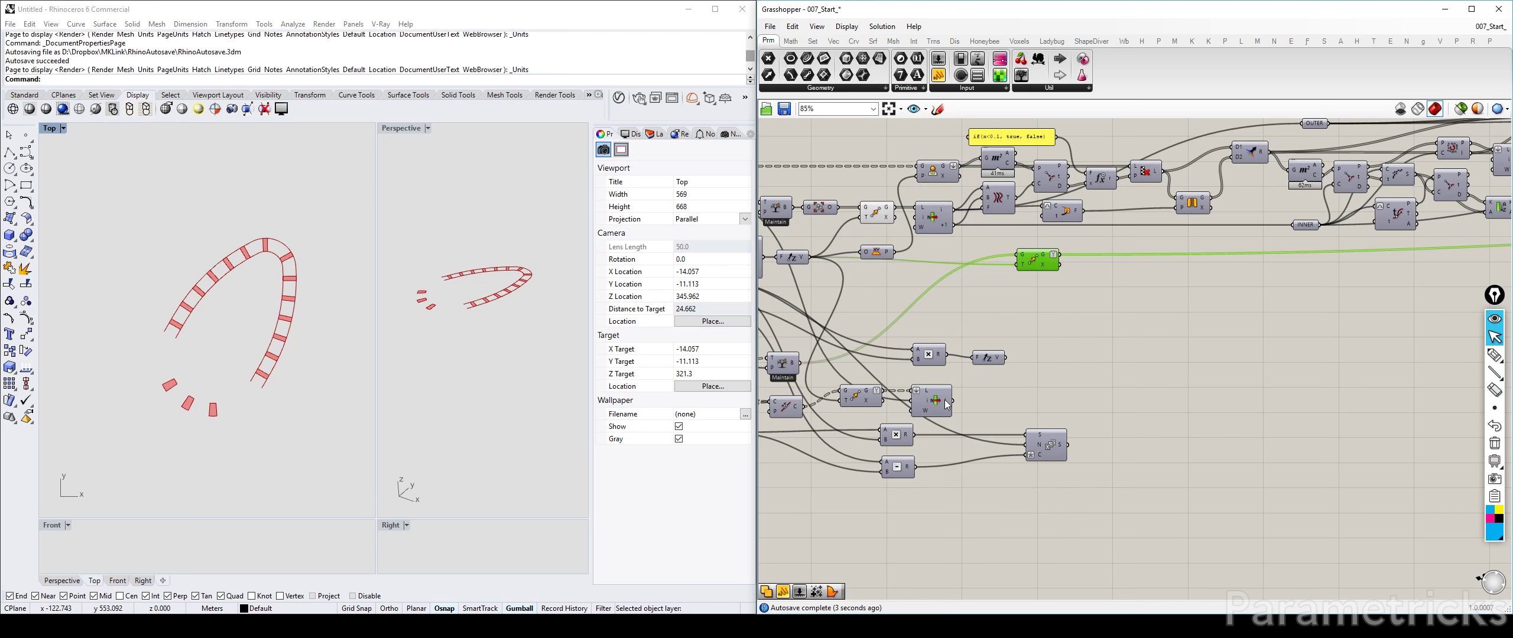
click(945, 404)
Move the Unit Z component far downstream, below the upper rows and closer to the Extrude component
click(998, 358)
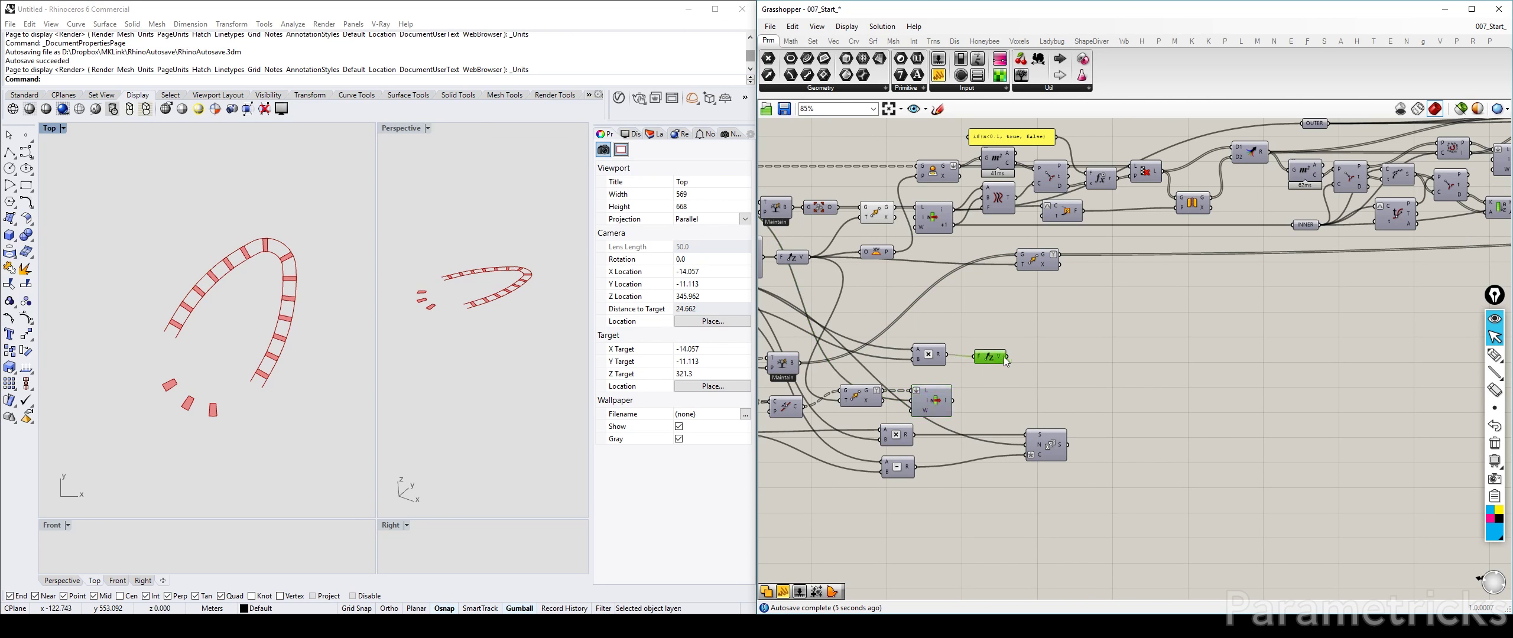
scroll(1221, 335, down, 5)
drag(1004, 358, 1402, 335)
right_drag(1403, 336, 1029, 344)
text(Lasso)
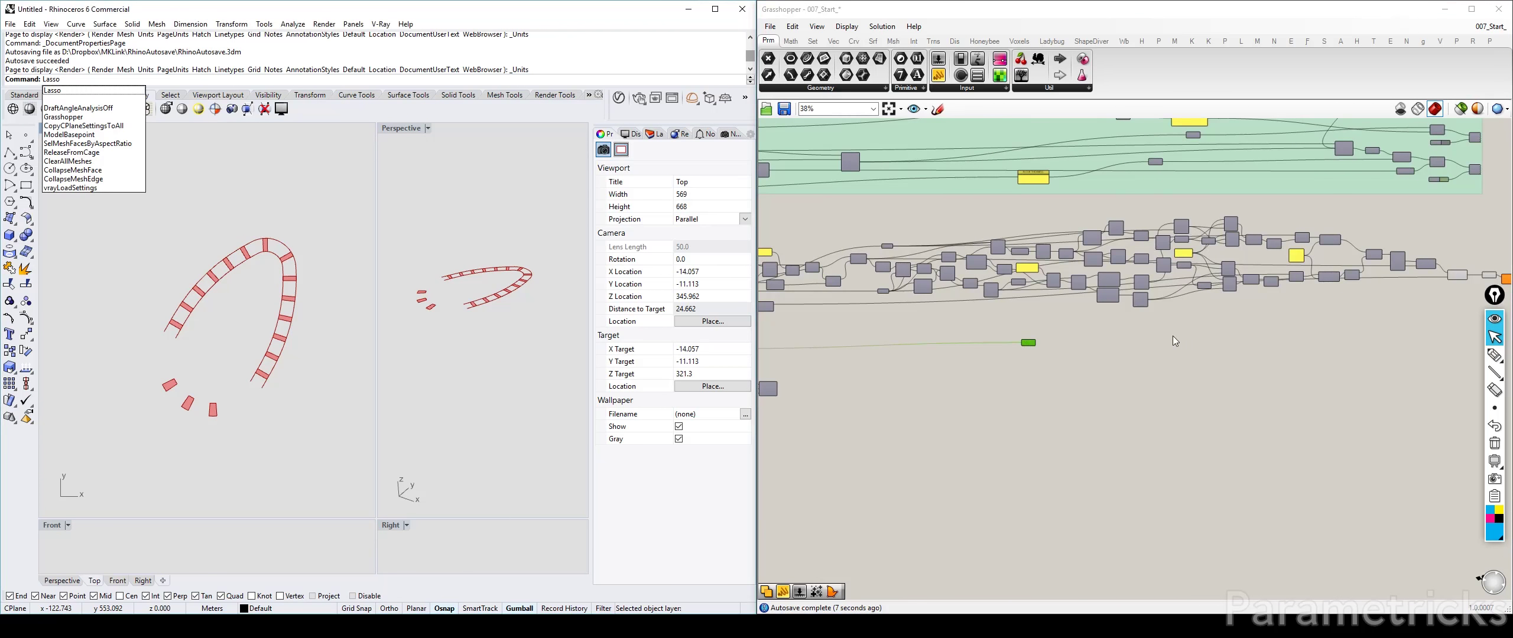
scroll(1152, 337, down, 2)
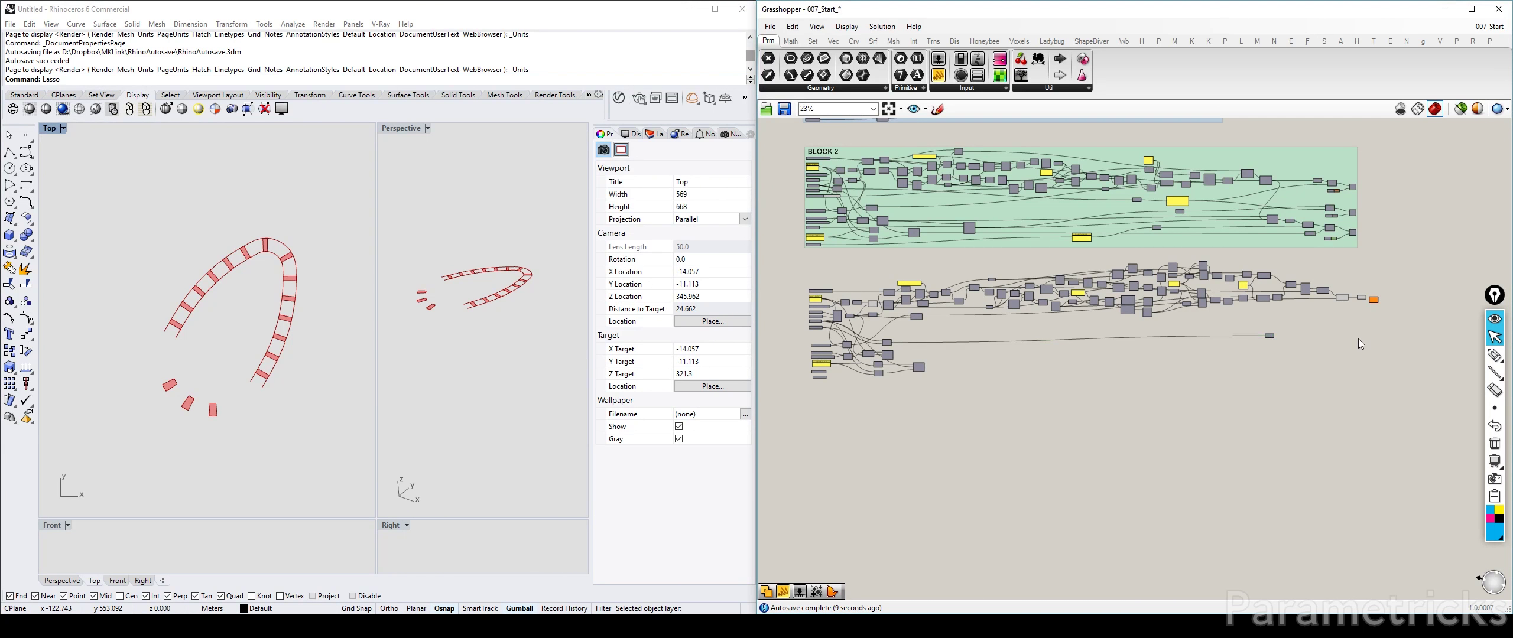
Insert a Panel between the Multiplication product and the Unit Z factor input, and resize it to a compact box
scroll(1357, 338, up, 3)
scroll(1327, 319, up, 2)
double_click(1235, 325)
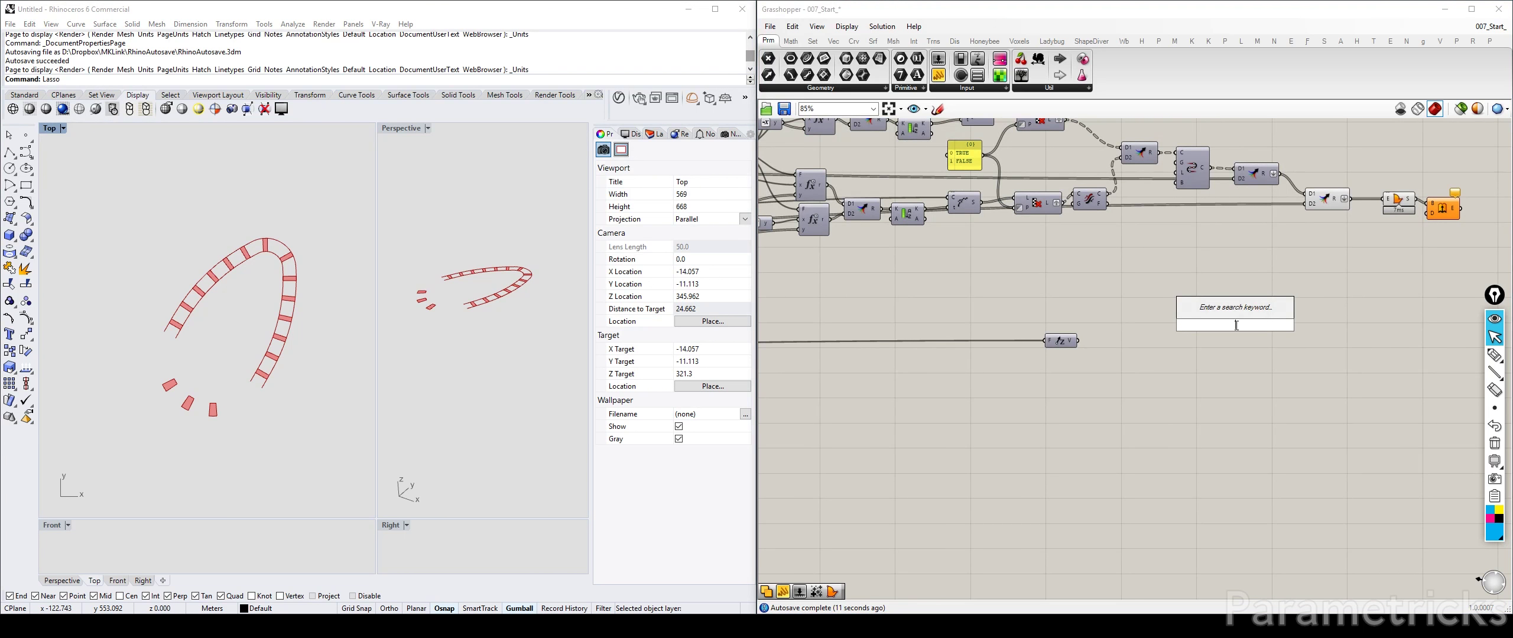
text(panel)
key(Return)
scroll(1026, 321, up, 2)
scroll(1025, 323, up, 1)
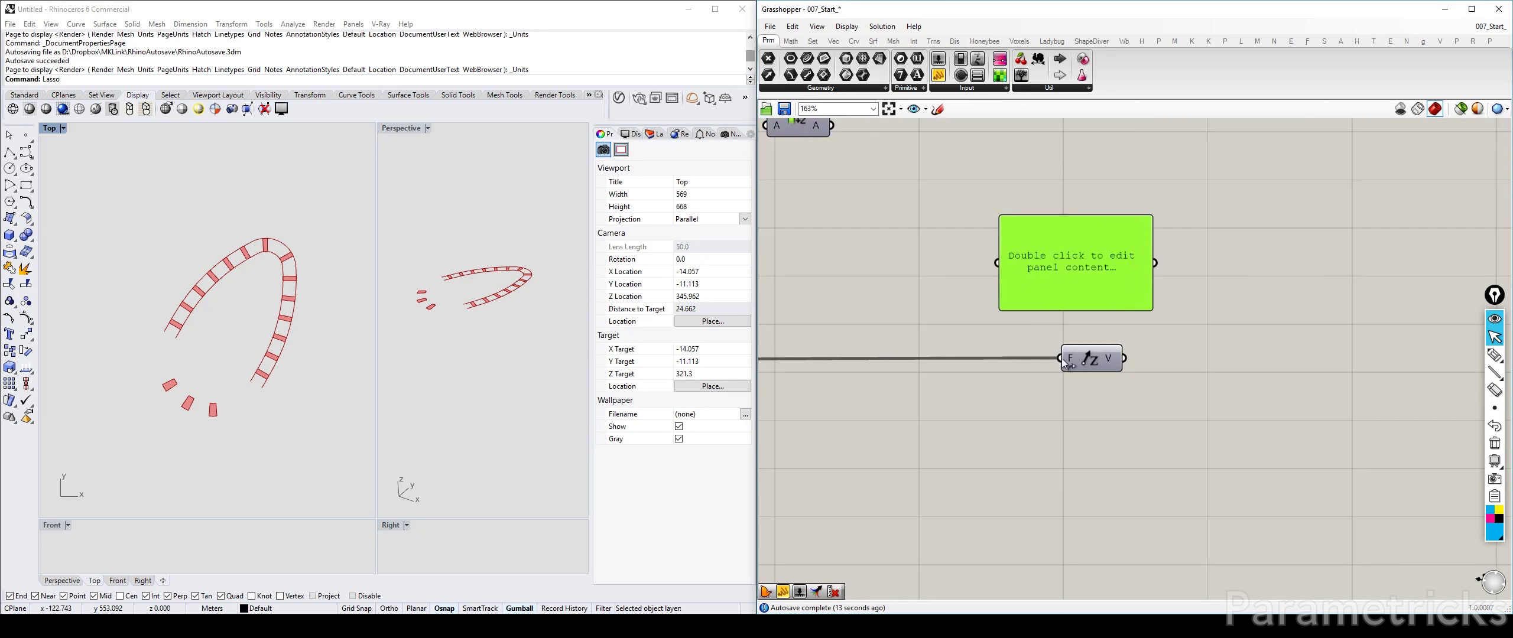
ctrl+shift+drag(1059, 359, 1008, 263)
drag(1156, 263, 1261, 250)
drag(998, 216, 1035, 272)
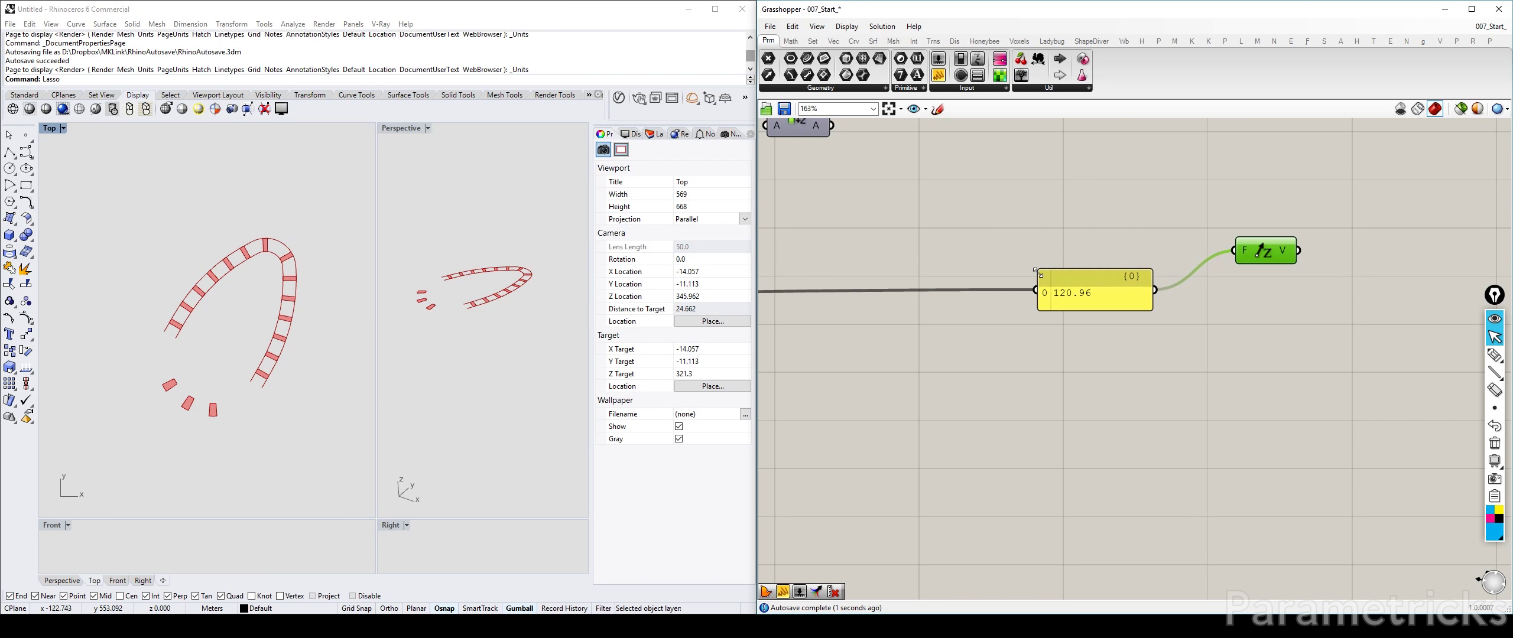
right_click(1142, 276)
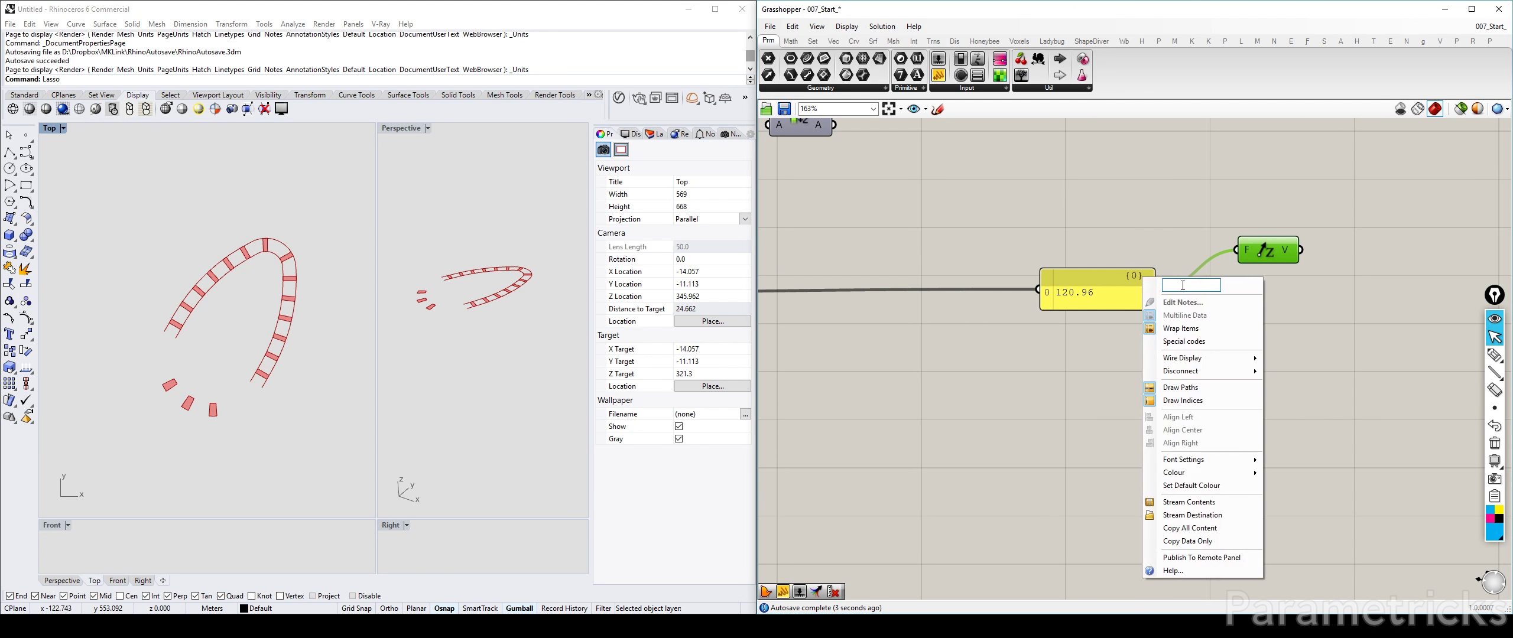
key(Tab)
key(h)
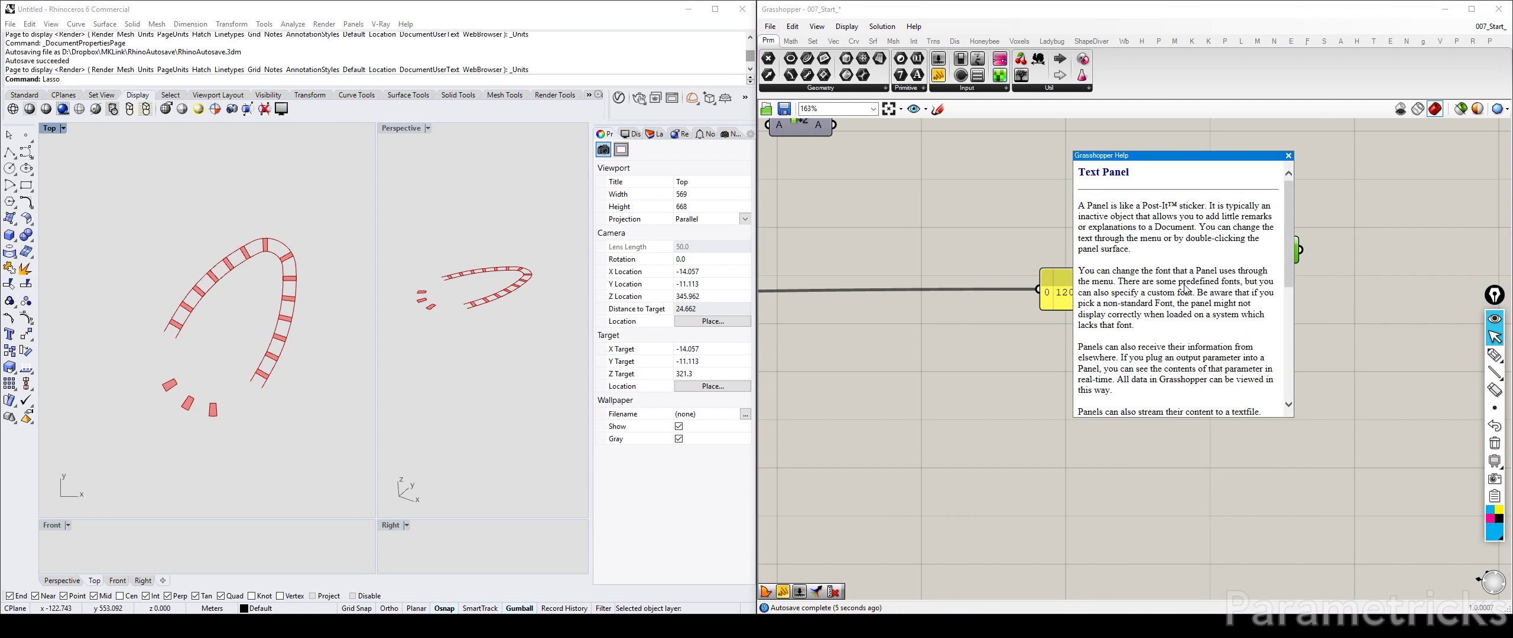
click(1288, 155)
Rename the panel feeding Unit Z to HEIGHT and enlarge it so its value fits
click(1092, 276)
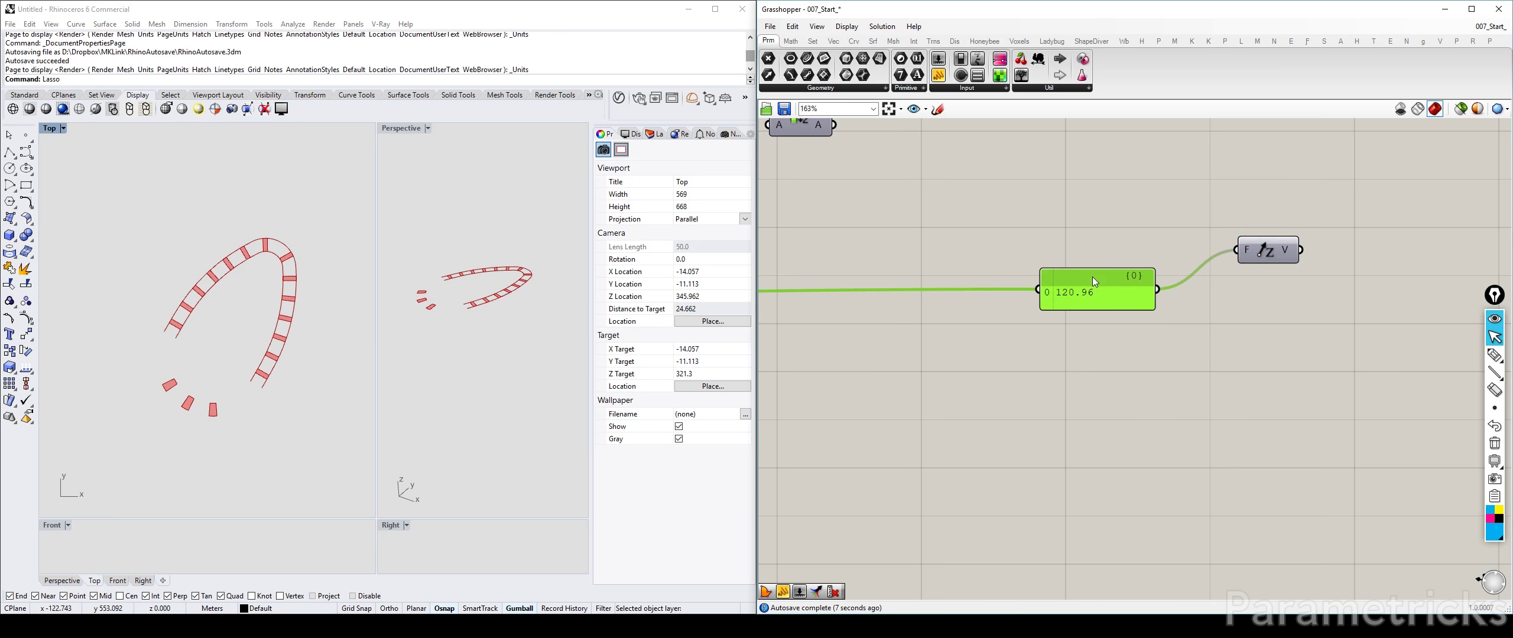
right_click(1118, 281)
text(HEIGHT)
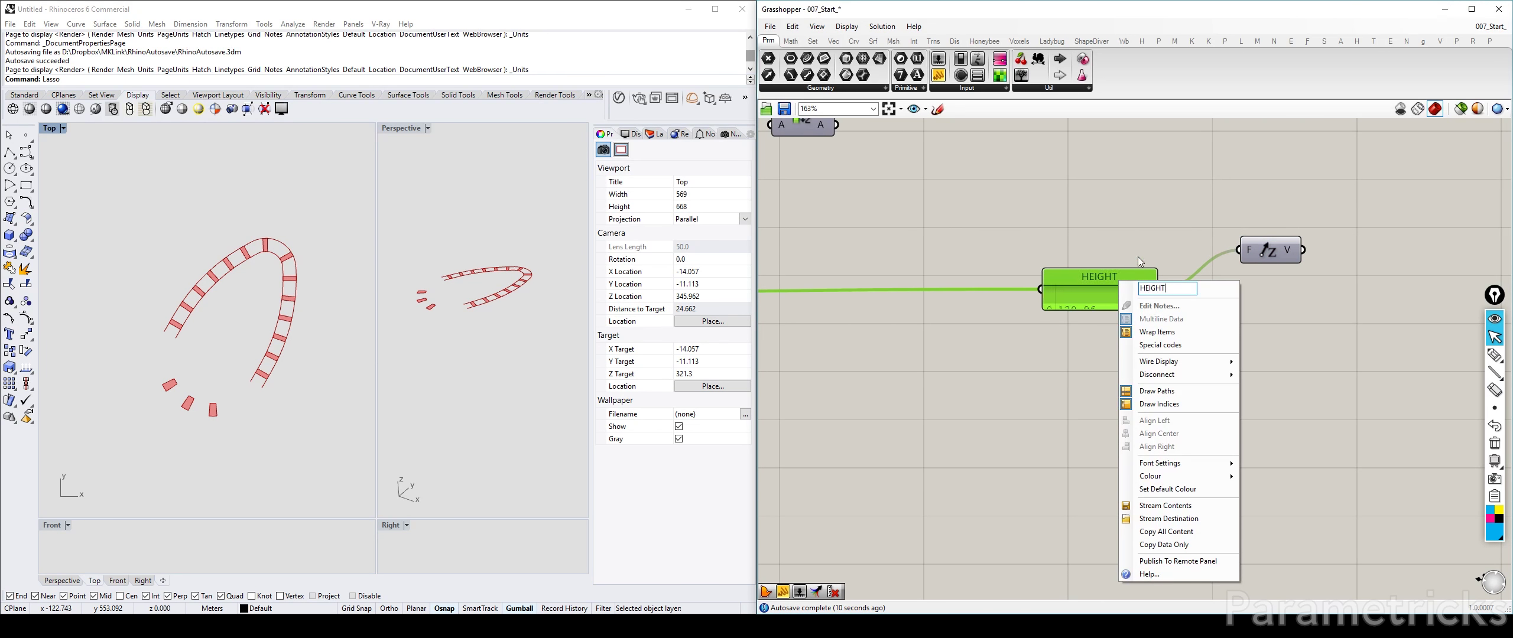
click(1035, 314)
drag(1043, 308, 1005, 335)
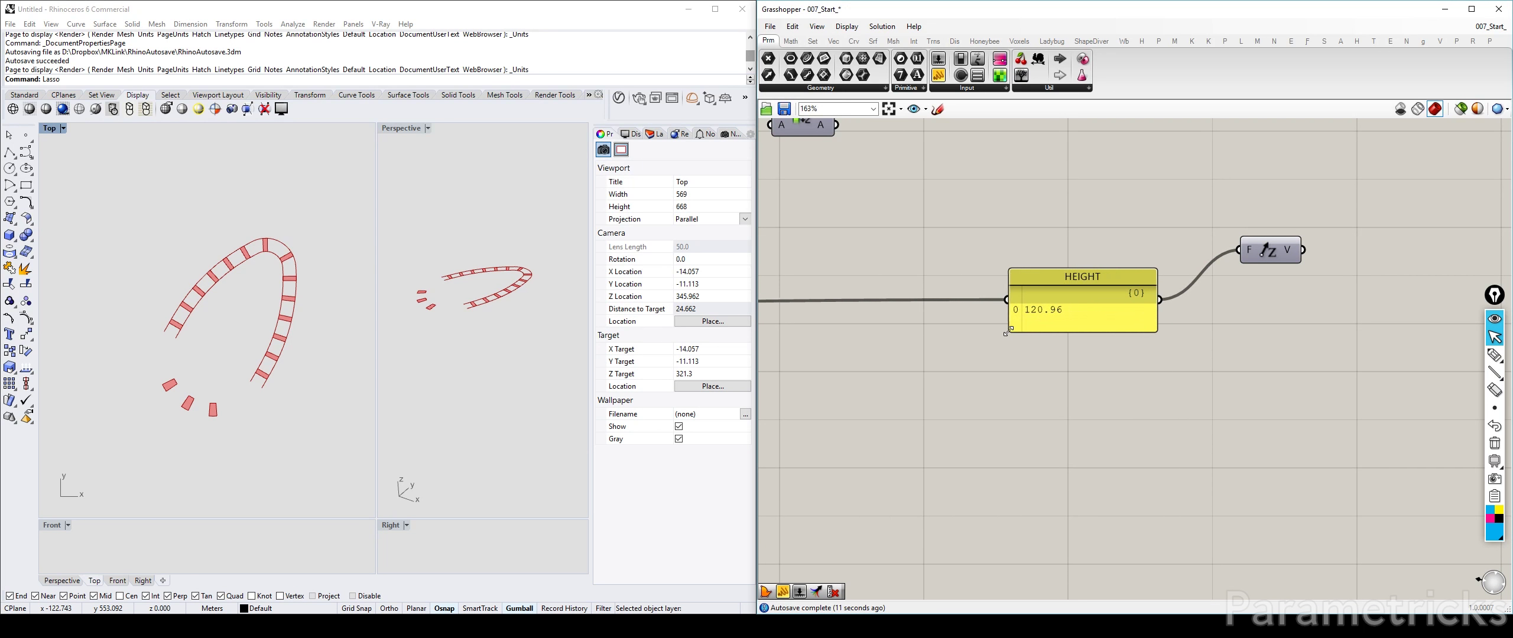
Wire the Unit Z vector into the column Extrude component's direction input and view the columns in a maximised Perspective viewport
scroll(1041, 317, down, 3)
right_drag(1193, 276, 975, 306)
drag(983, 306, 1283, 224)
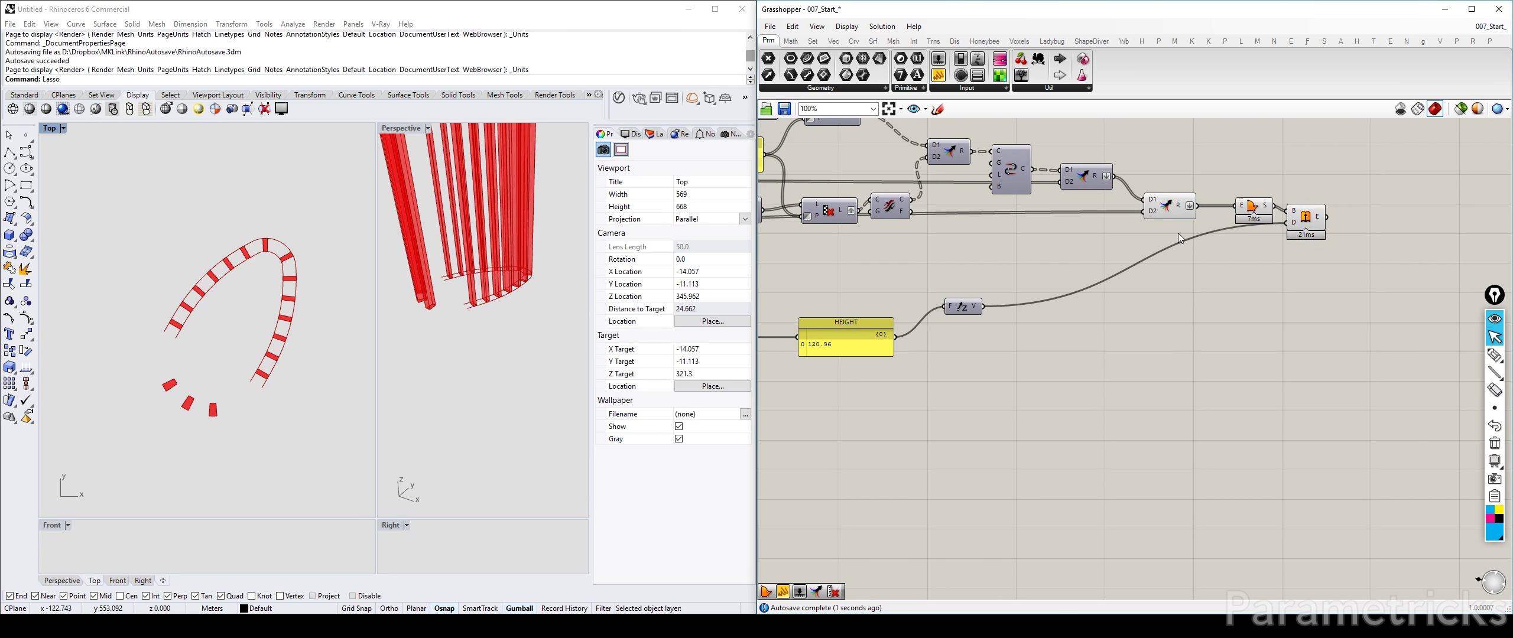
double_click(404, 128)
scroll(419, 213, down, 5)
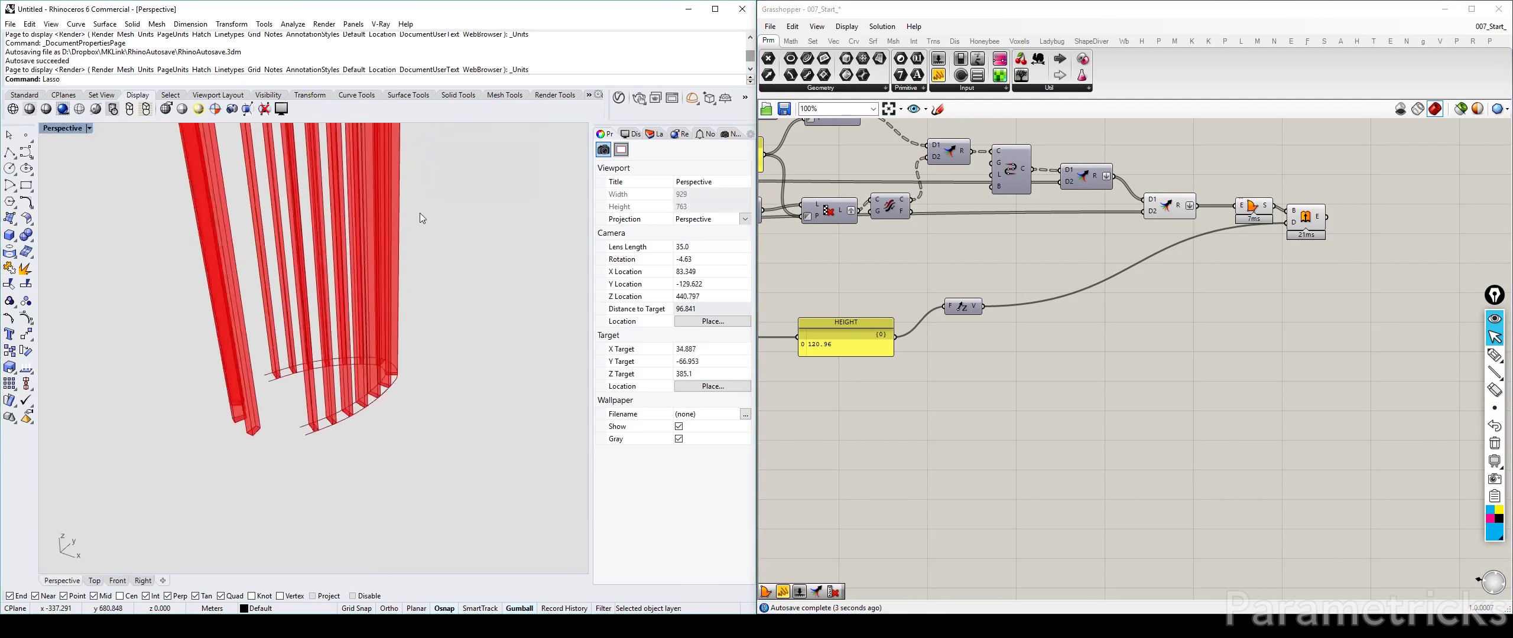
Copy Block 2's brown Swatch and Custom Preview beside the new column Extrude and wire the extrusion into the preview's geometry input
scroll(1190, 212, down, 4)
right_drag(1353, 180, 1244, 358)
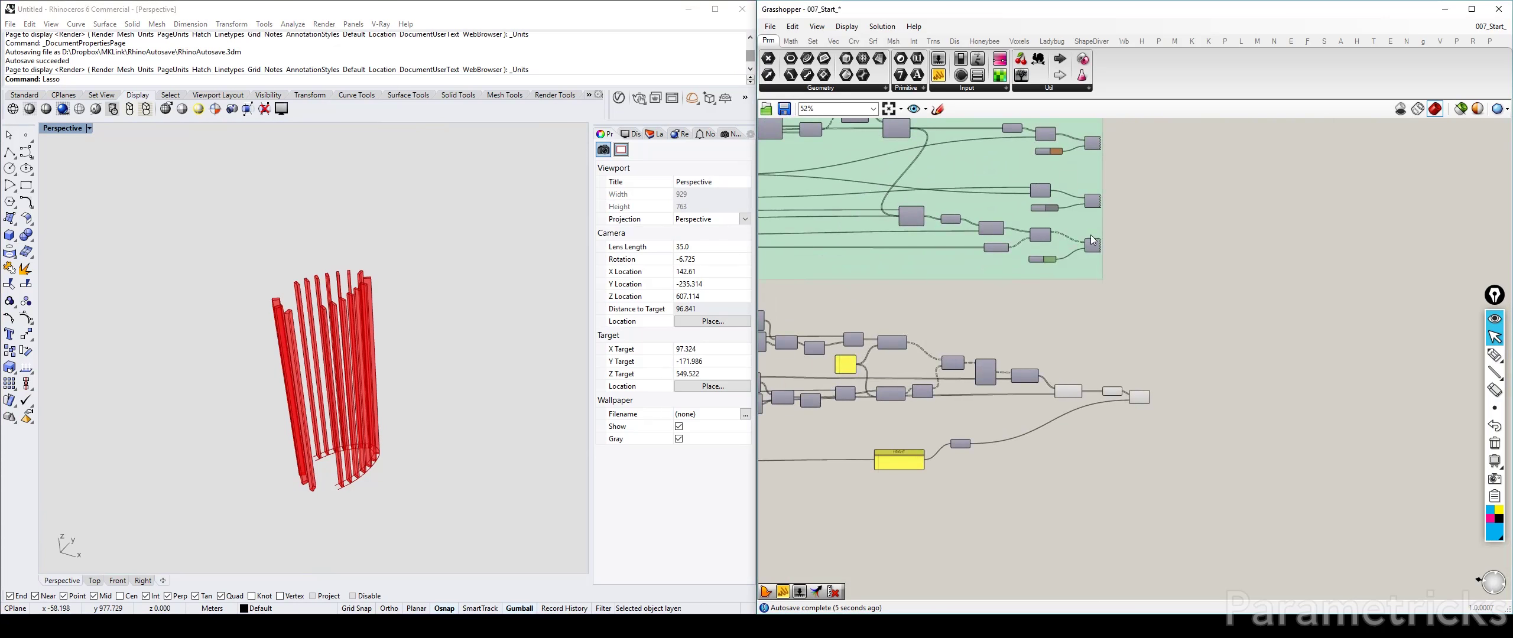
scroll(1090, 234, up, 3)
right_drag(1089, 234, 1086, 338)
click(1092, 202)
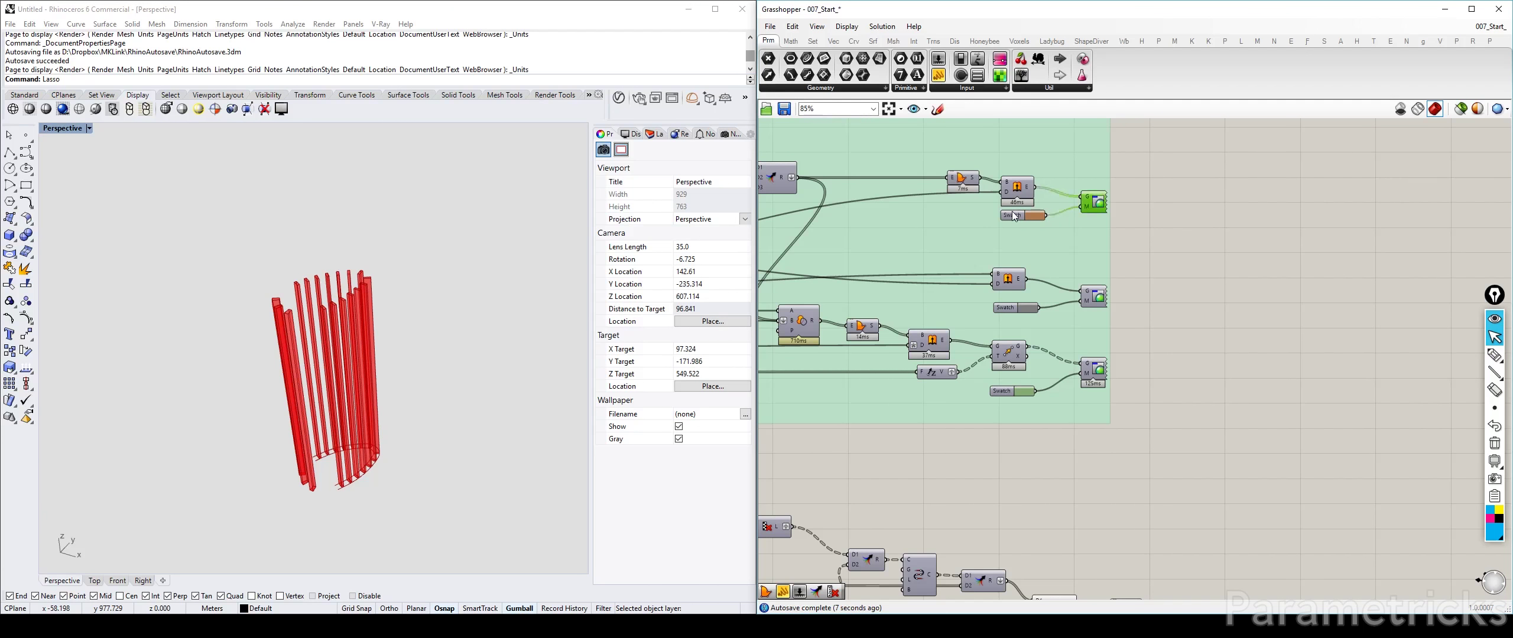
shift+click(1014, 218)
right_drag(1129, 276, 1129, 177)
right_drag(1195, 303, 1175, 143)
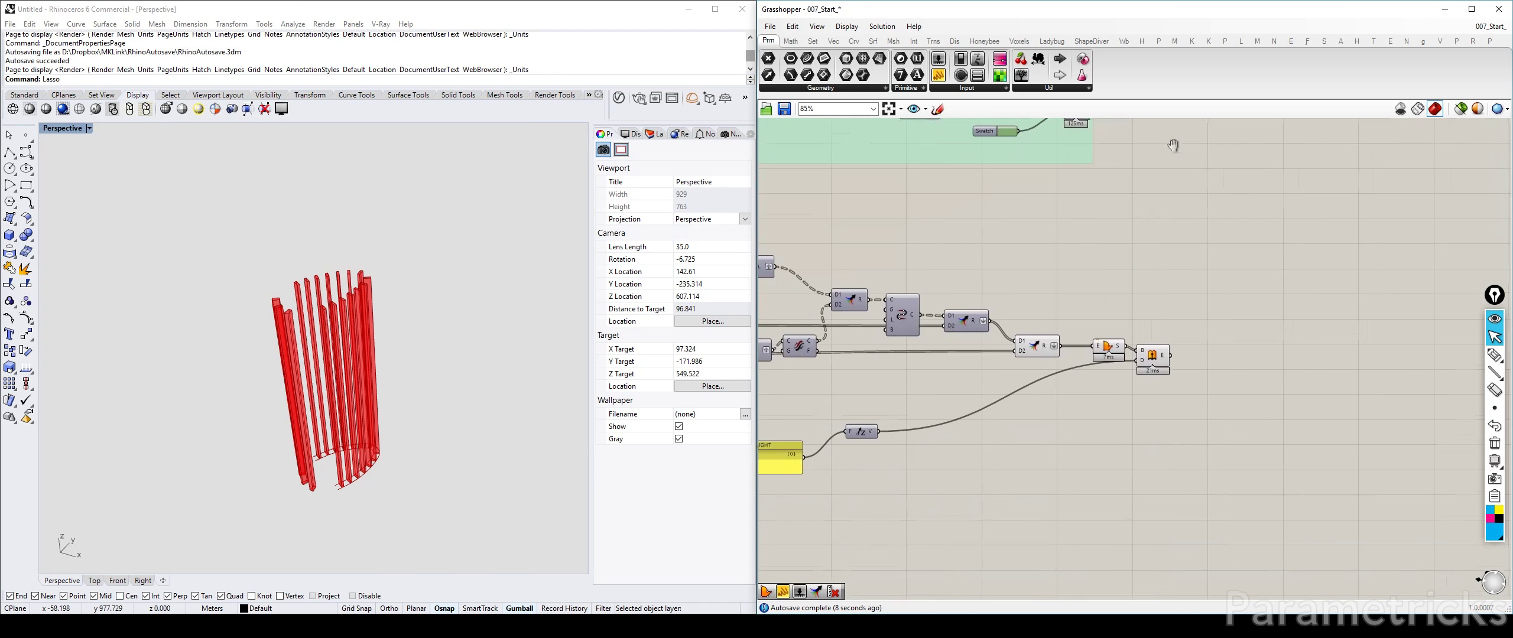
scroll(1217, 381, up, 3)
key(ctrl+v)
drag(1215, 363, 1249, 403)
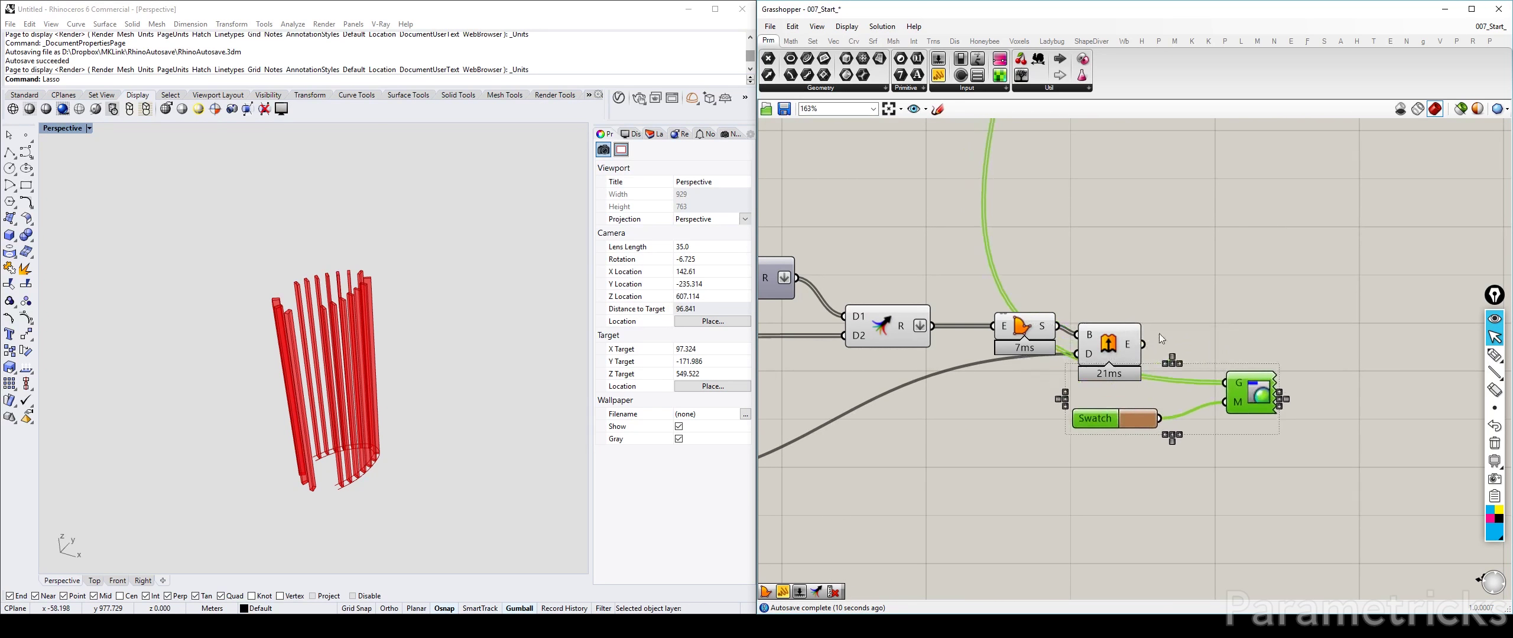
drag(1144, 344, 1216, 383)
Turn off the preview of the final Merge, Boundary Surfaces and Extrude components of the columns
drag(1164, 266, 907, 349)
middle_click(927, 282)
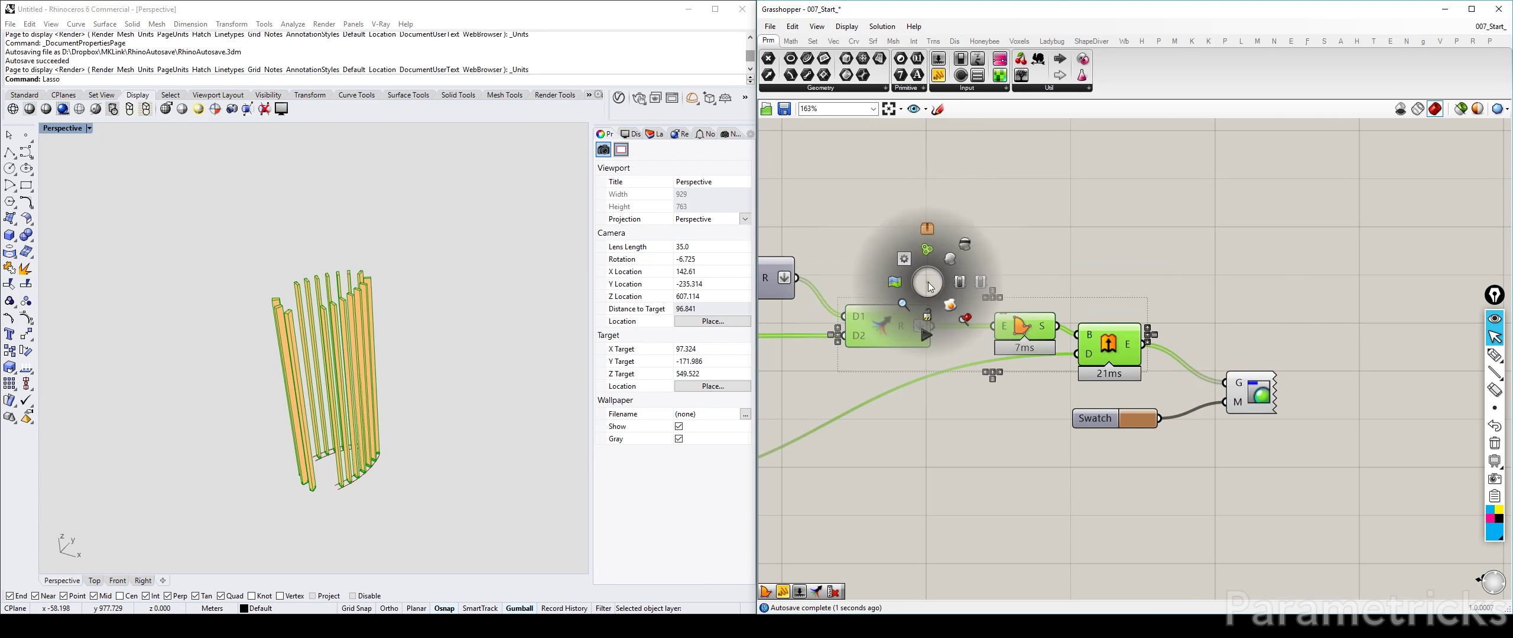
click(967, 244)
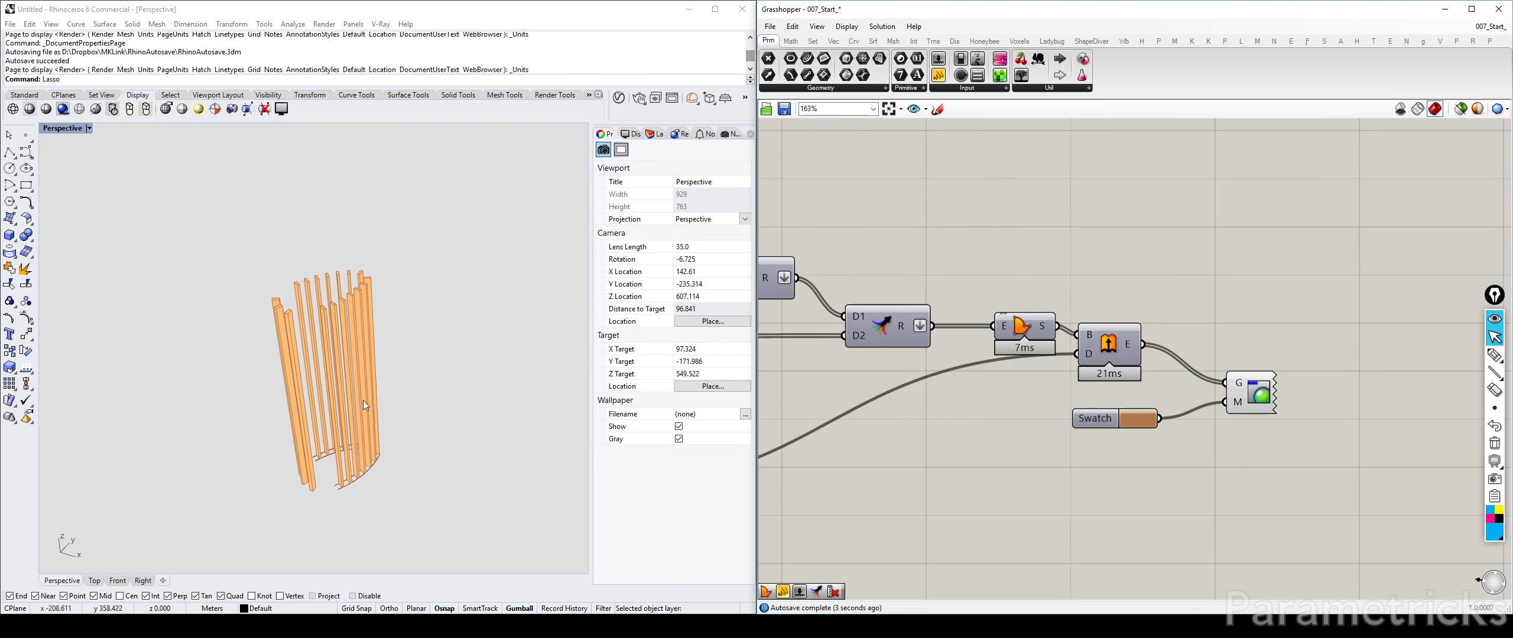
right_drag(363, 400, 573, 337)
Examine the curve output by the List Item after the arc setting-out parameters, using the four-viewport layout
right_drag(1115, 292, 1239, 218)
scroll(1240, 218, down, 3)
right_drag(995, 304, 1131, 267)
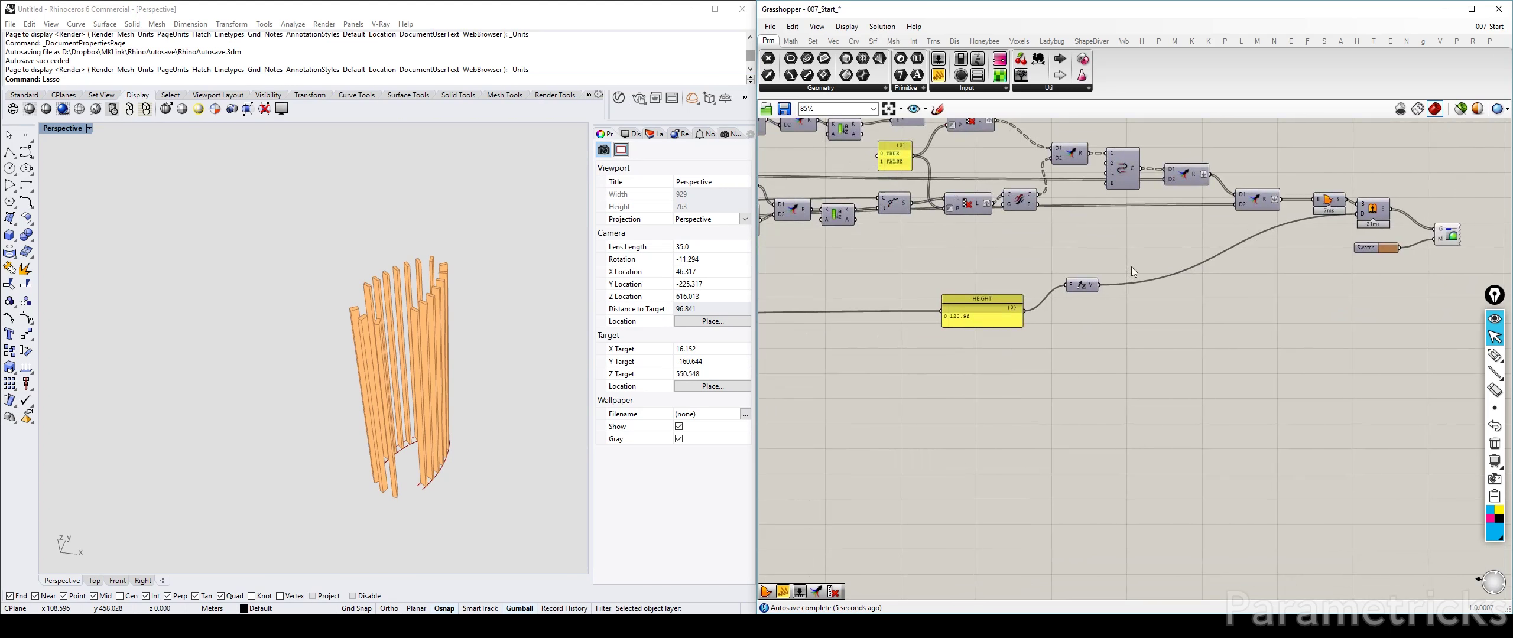
scroll(901, 326, down, 3)
right_drag(902, 326, 1138, 265)
right_drag(955, 250, 1459, 185)
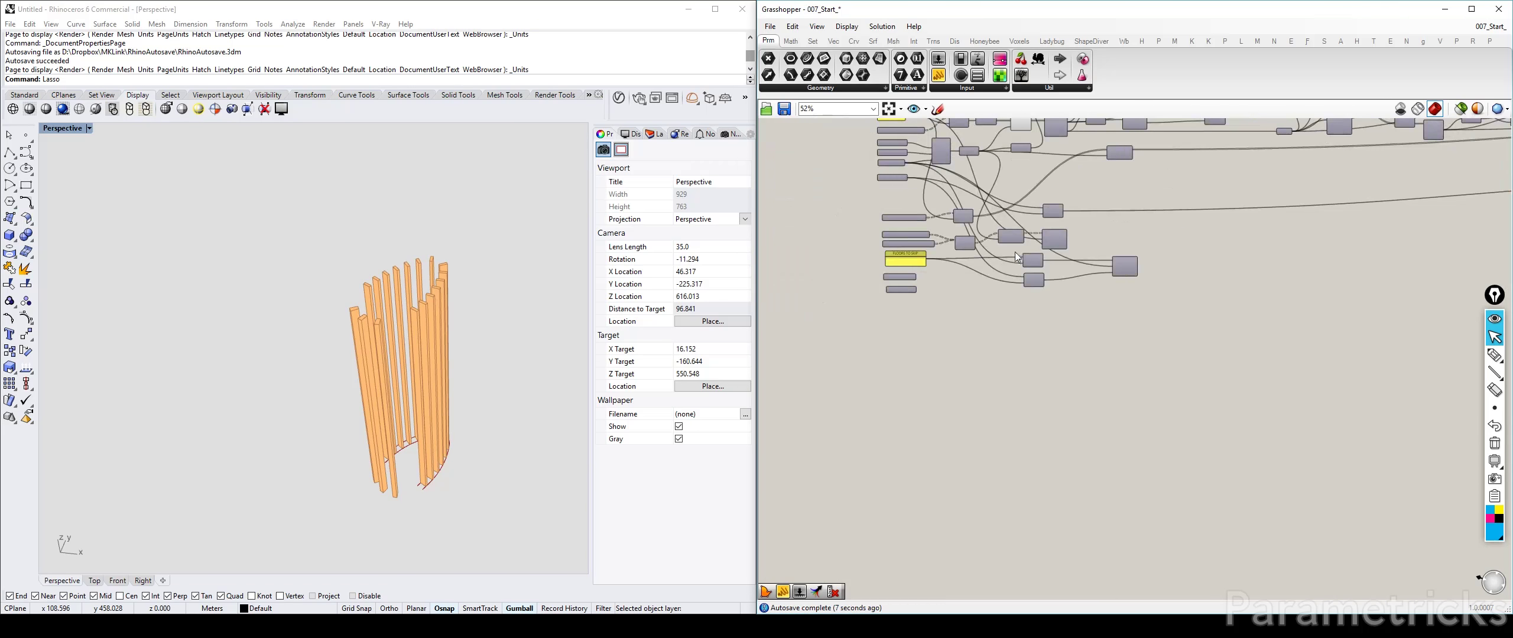
scroll(1014, 252, up, 3)
right_drag(892, 300, 982, 343)
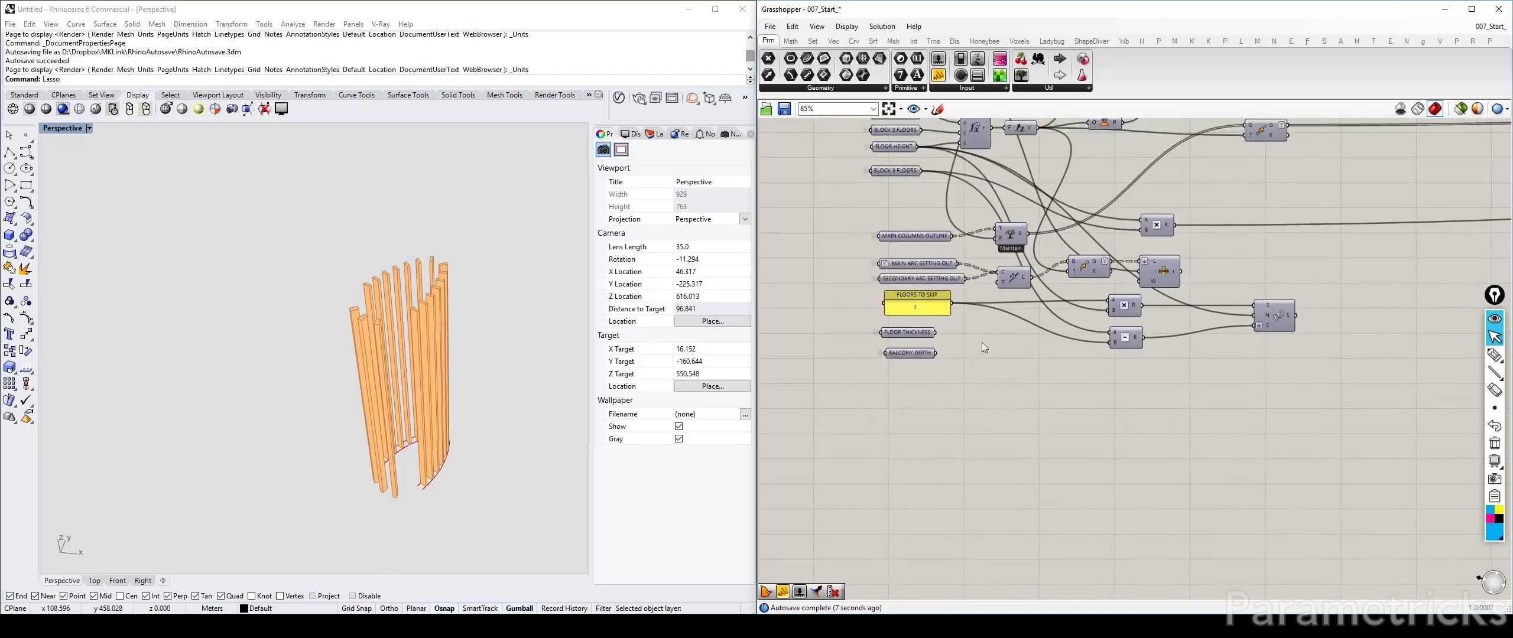
click(1163, 280)
double_click(72, 129)
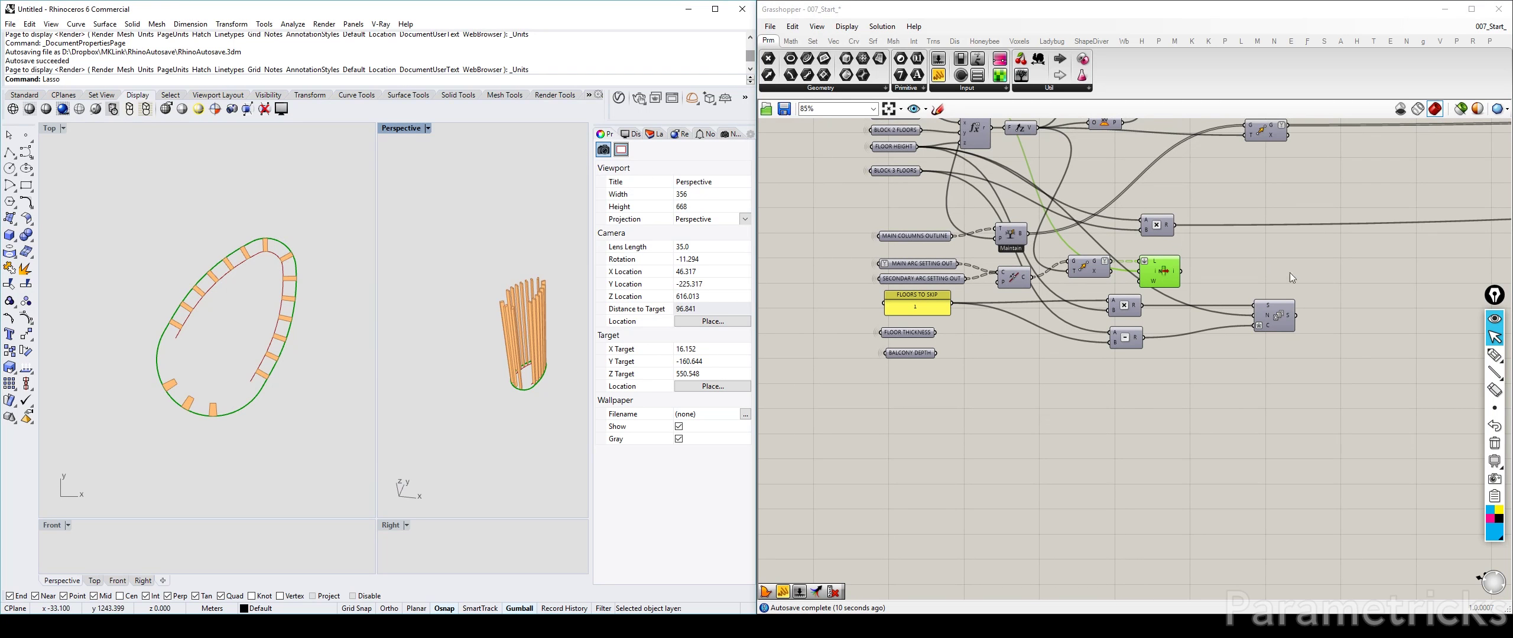
Copy the Offset Curve component from Block 2 and place it just after the List Item in the new definition
right_drag(1248, 282, 1148, 460)
scroll(1208, 319, down, 3)
right_drag(1082, 256, 1060, 349)
scroll(1073, 286, up, 3)
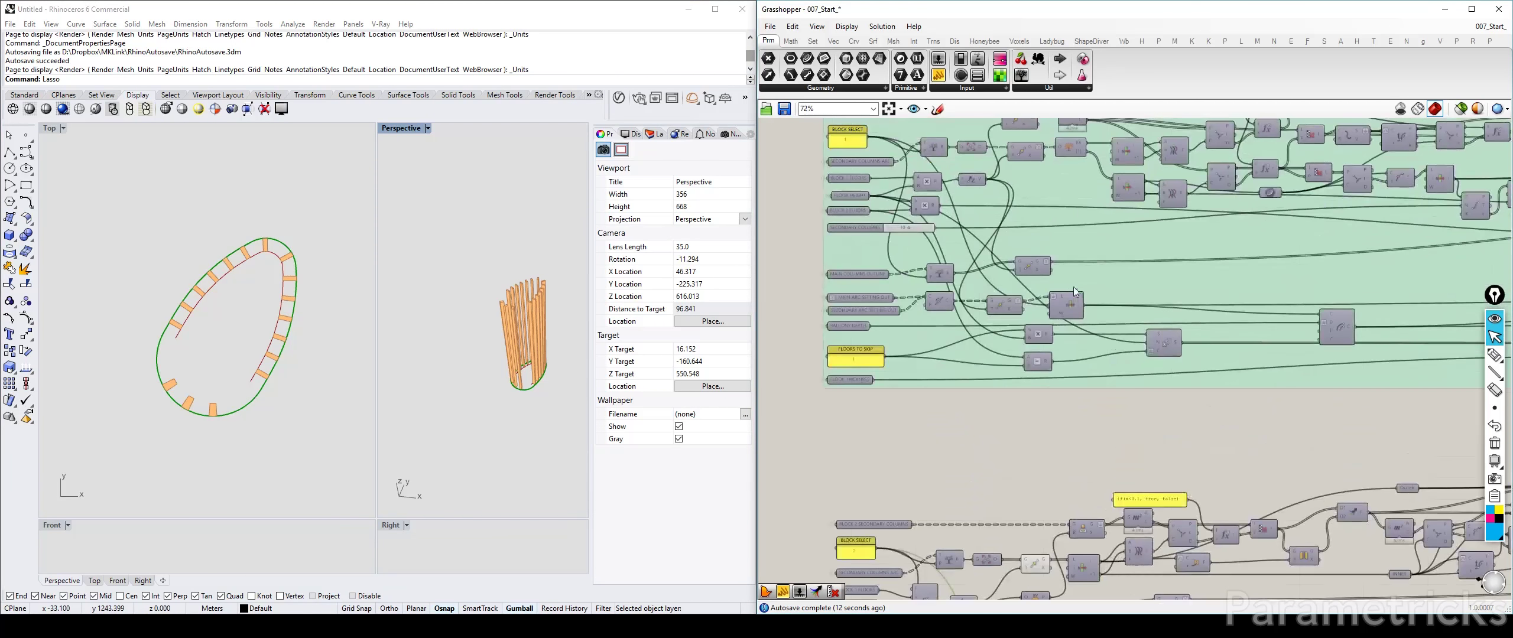
drag(1326, 321, 1249, 309)
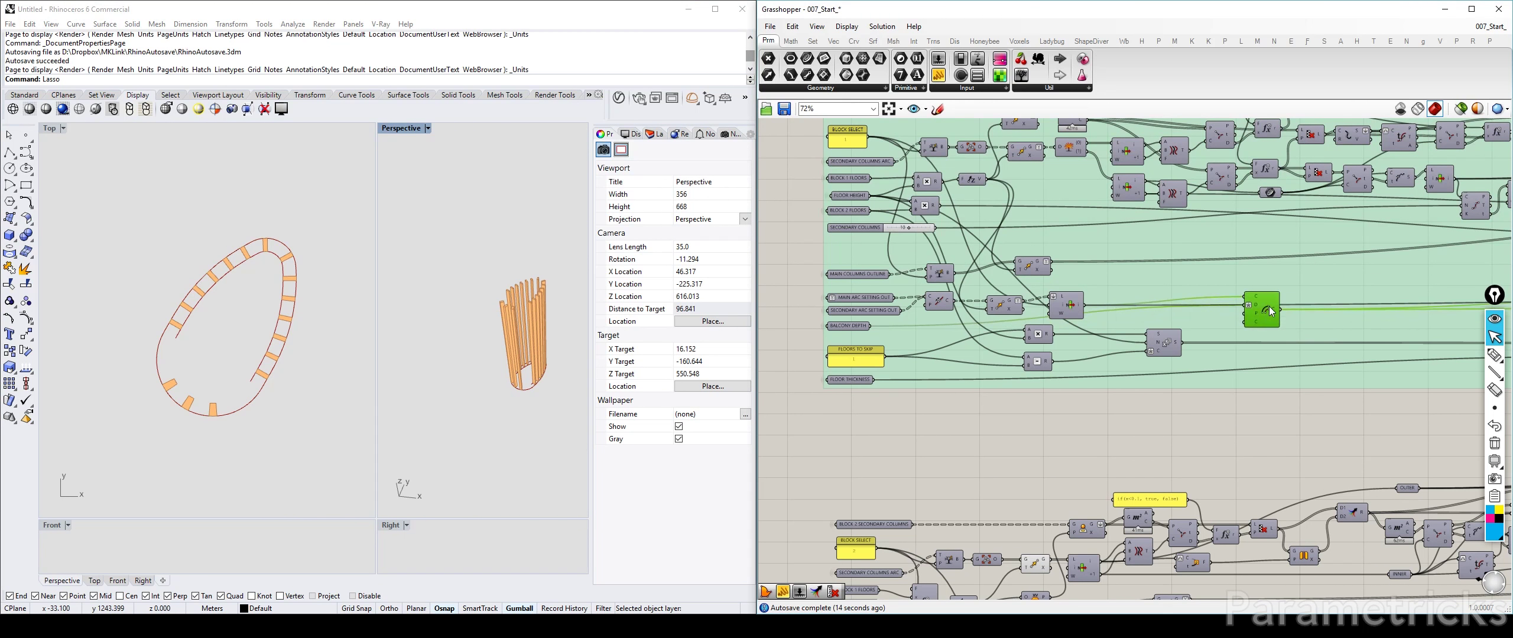
right_drag(1291, 355, 1042, 227)
right_drag(997, 558, 1030, 278)
scroll(956, 319, up, 3)
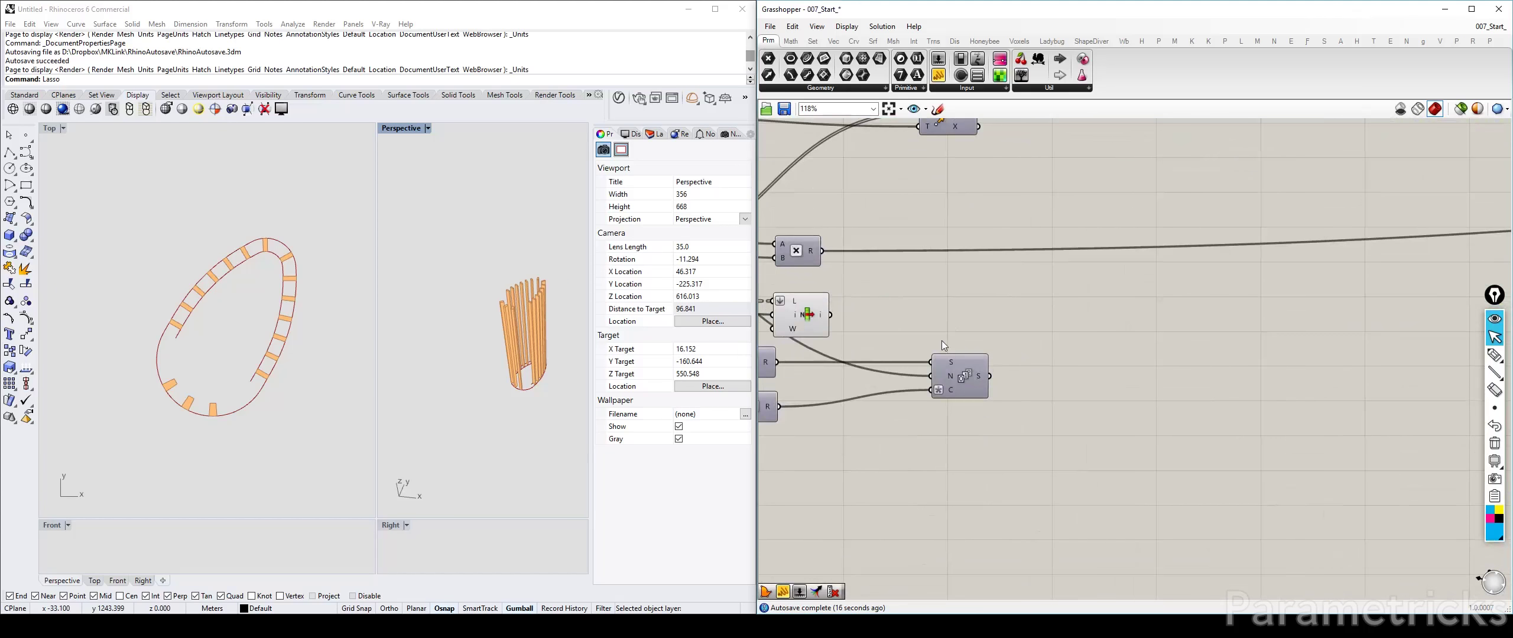
key(ctrl+v)
drag(1151, 371, 973, 324)
right_drag(969, 325, 1093, 314)
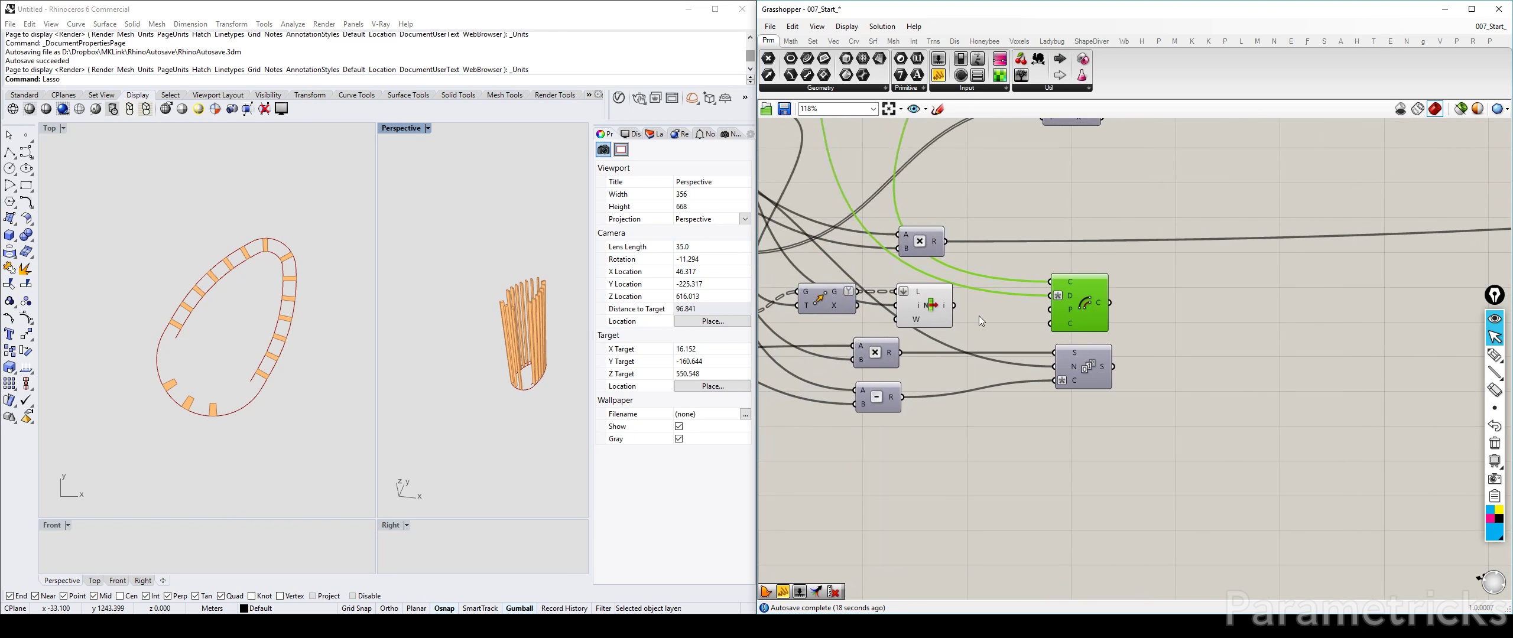
Wire the List Item into Offset Curve's curve input and BALCONY DEPTH into its distance input, and line up the List Item
drag(953, 305, 1051, 280)
right_drag(940, 297, 1129, 285)
right_drag(798, 404, 887, 390)
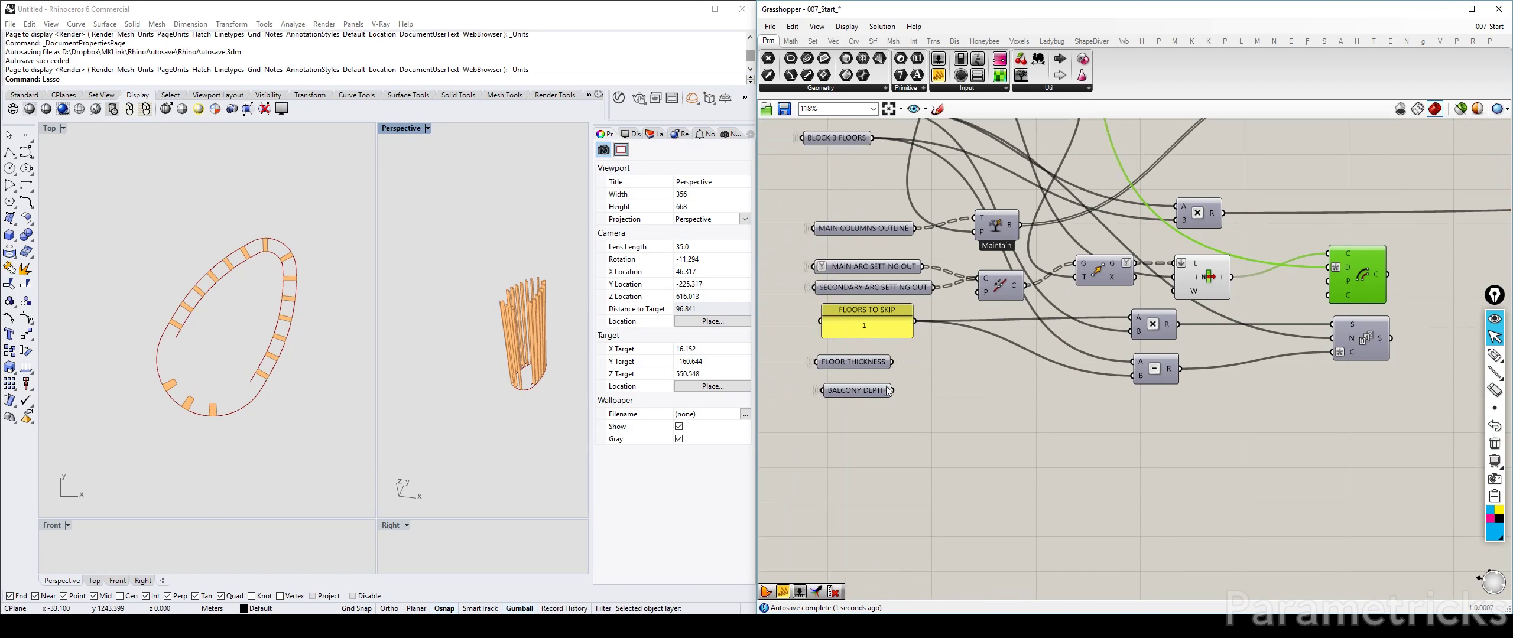
drag(984, 348, 1328, 268)
right_drag(1458, 280, 1072, 307)
click(1033, 308)
drag(805, 305, 805, 287)
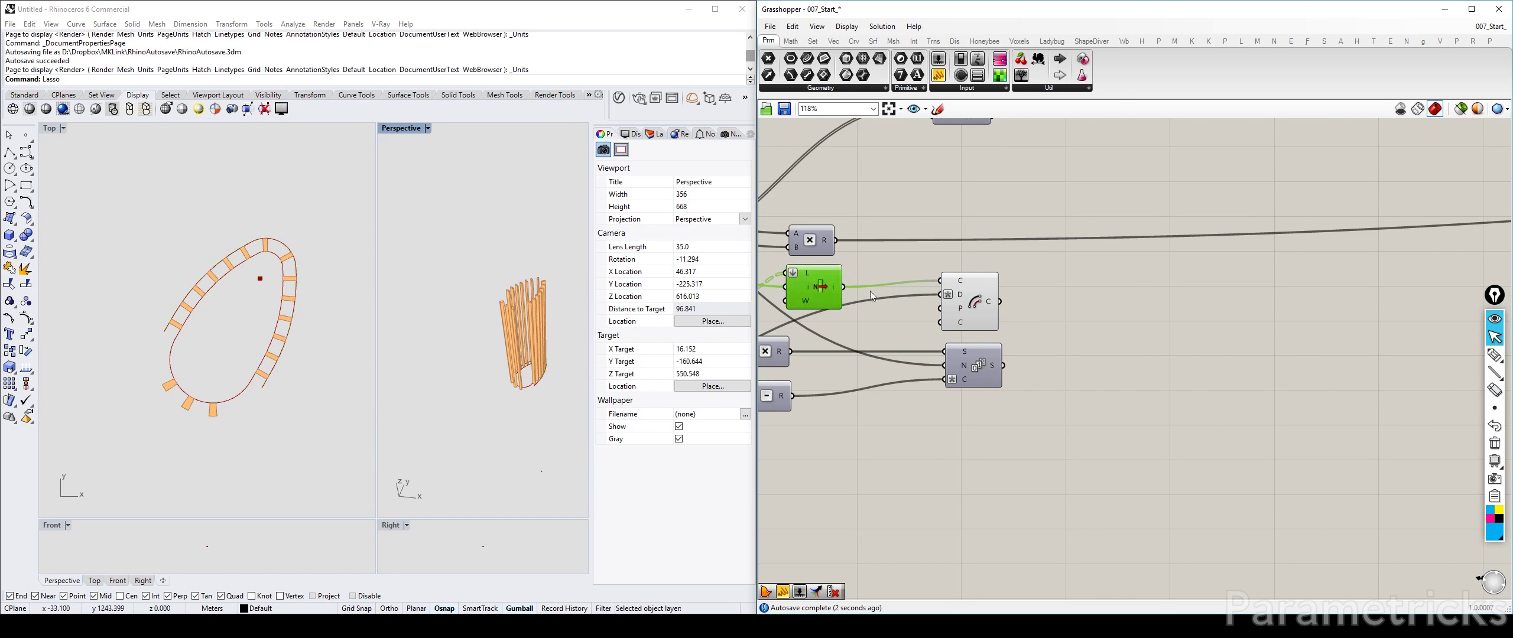
Add a Boundary Surfaces component downstream of Offset Curve and wire the offset curve into its edges input
click(968, 309)
scroll(1073, 300, down, 4)
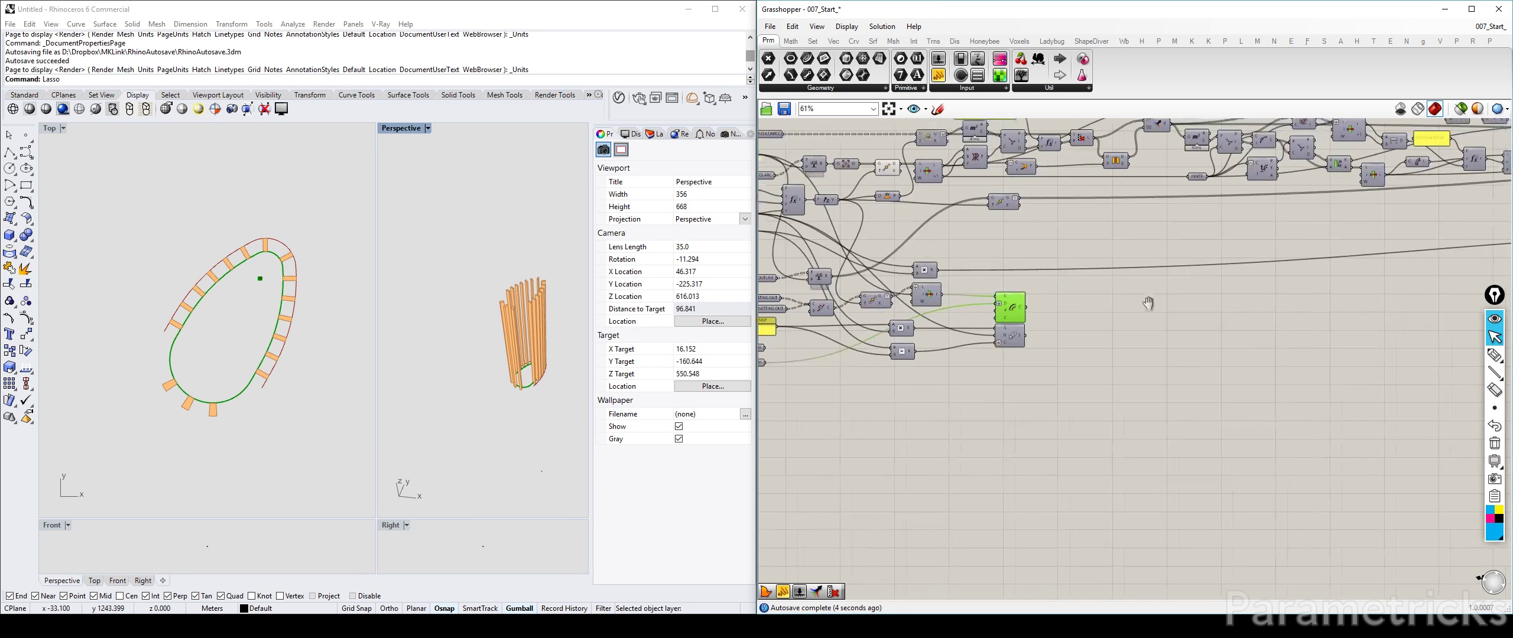
click(1052, 303)
double_click(1052, 302)
text(bound)
key(Return)
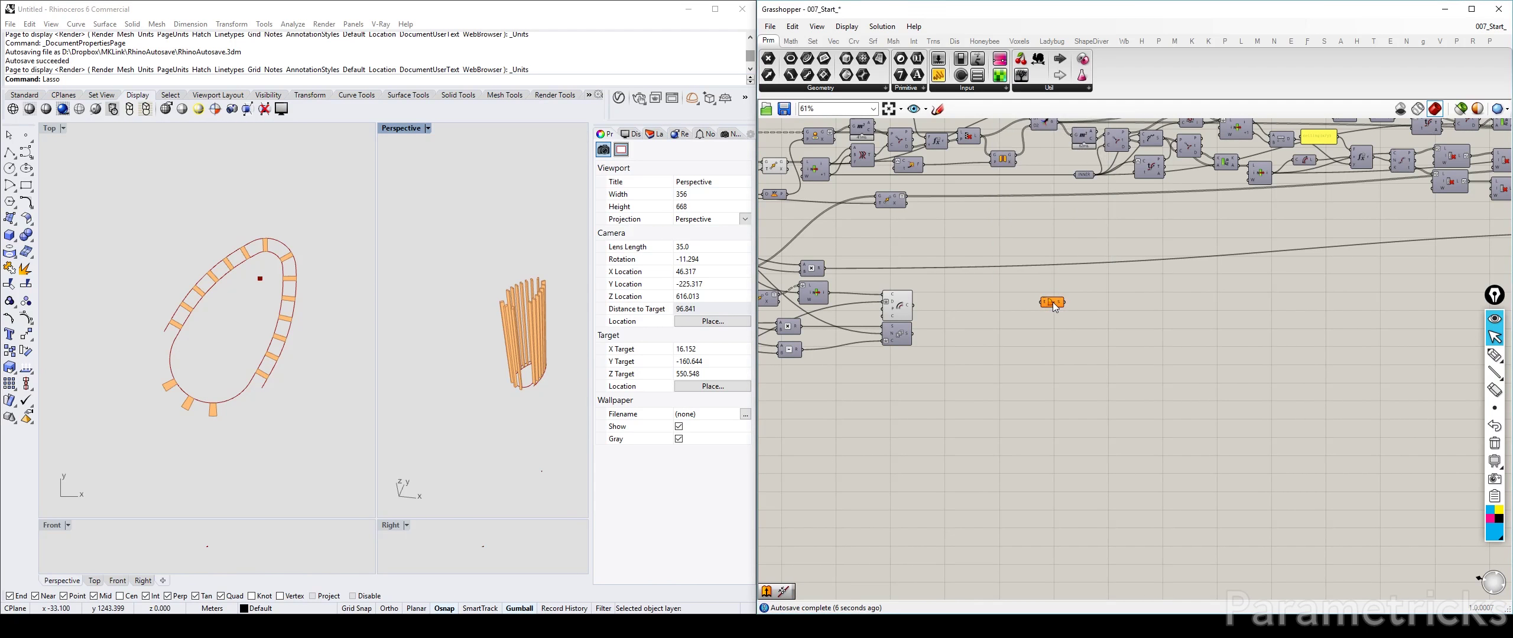
drag(1040, 305, 1041, 303)
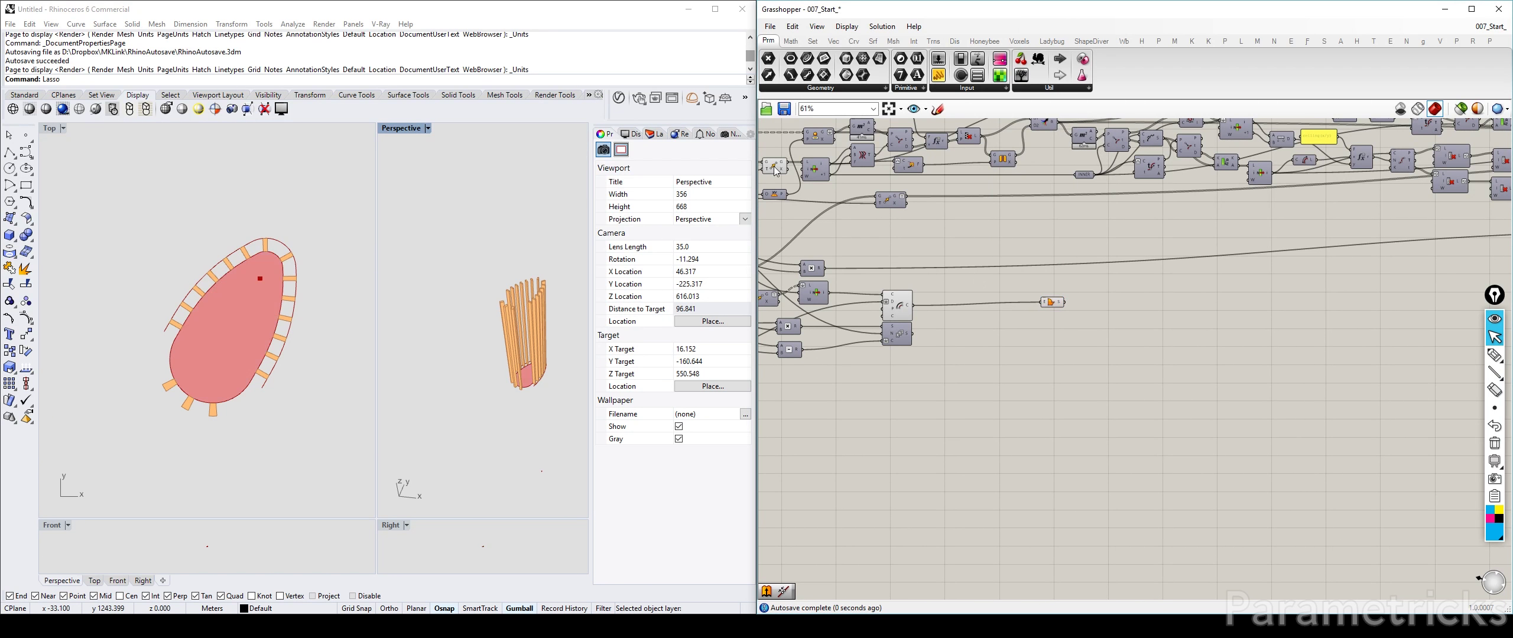
Turn off the preview of the arc component at the start of the upper rows and of the new Offset Curve
click(774, 167)
key(ctrl+q)
key(ctrl+q)
key(ctrl+q)
click(904, 307)
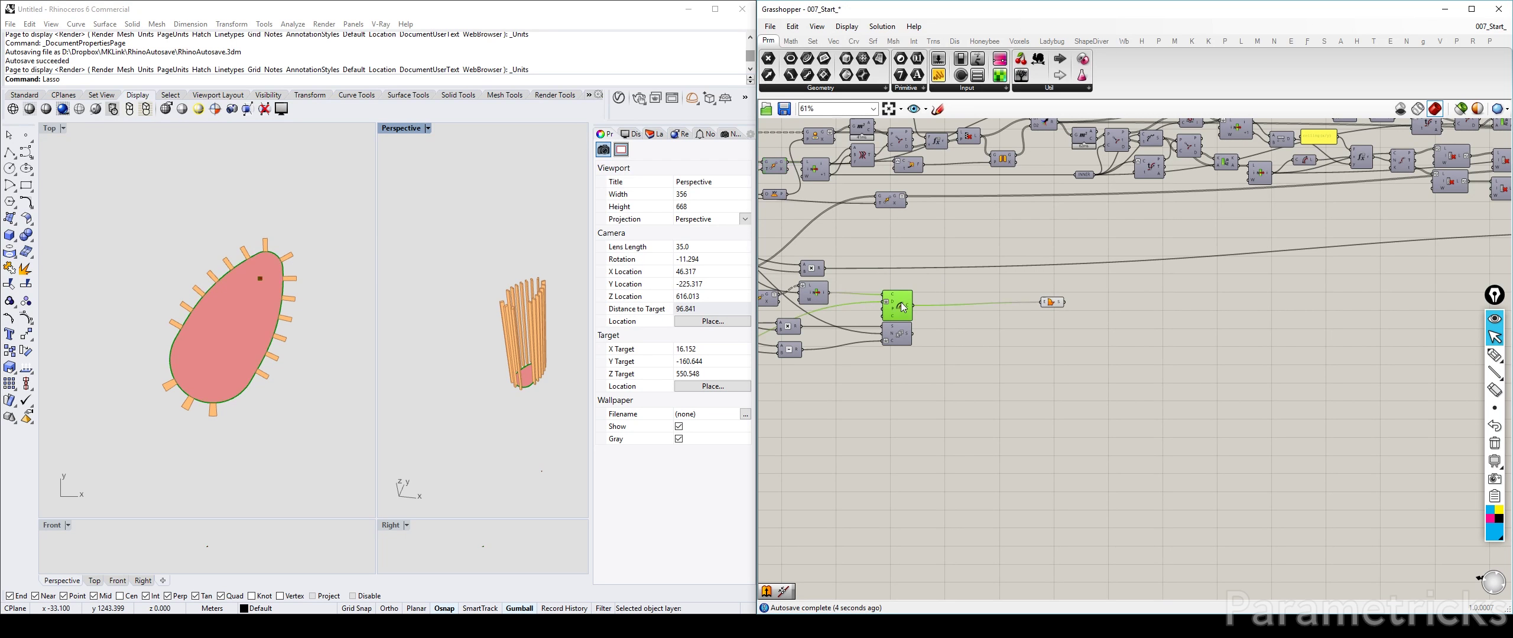
key(ctrl+q)
Move the new Boundary Surfaces component far downstream, below the columns' HEIGHT panel and Unit Z
right_drag(1098, 304, 1027, 322)
drag(977, 320, 1374, 304)
right_drag(1374, 304, 977, 329)
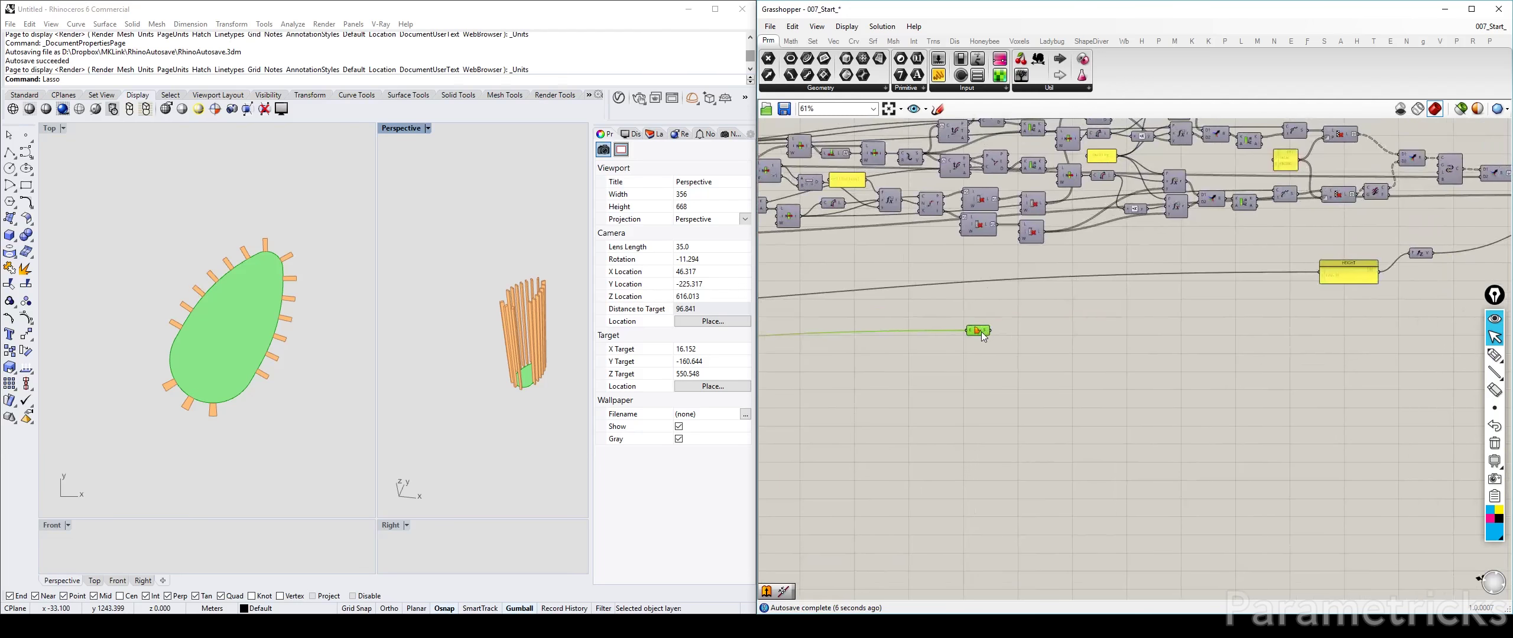
drag(976, 330, 1432, 311)
right_drag(1432, 312, 981, 338)
scroll(1006, 338, up, 2)
drag(983, 344, 1124, 335)
Copy the Extrude, Swatch and Custom Preview of Block 2's middle output row and paste them beside the new Boundary Surfaces
scroll(1123, 328, down, 4)
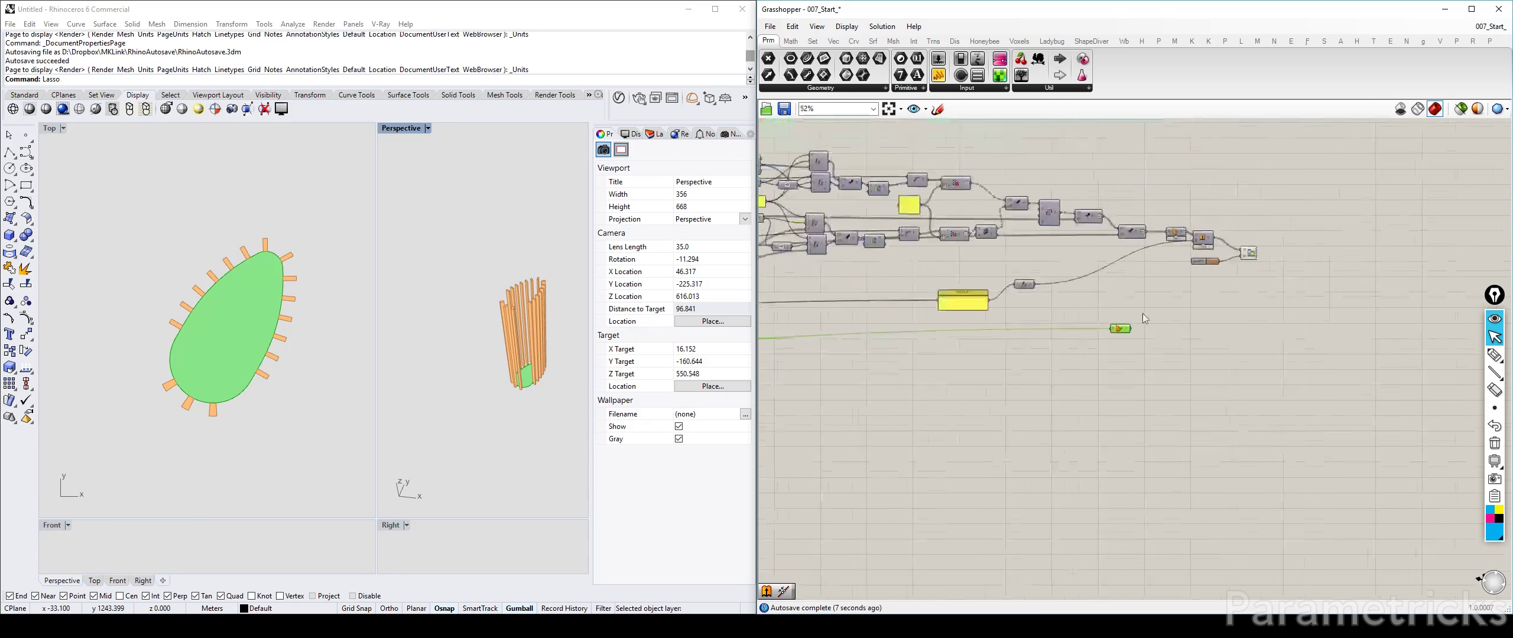
right_drag(1145, 301, 1019, 428)
scroll(1012, 206, up, 3)
click(967, 201)
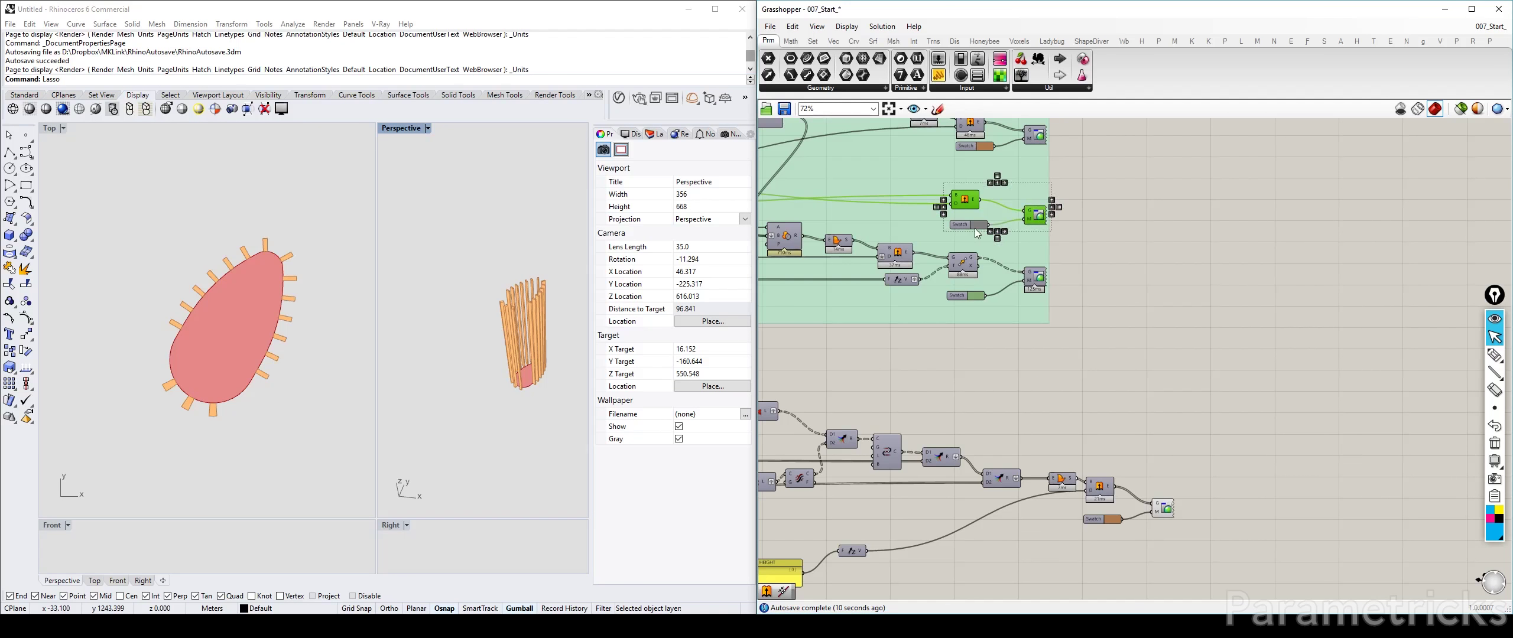
click(976, 226)
click(1109, 209)
click(962, 203)
shift+click(1034, 219)
shift+click(959, 225)
right_drag(773, 237, 1194, 239)
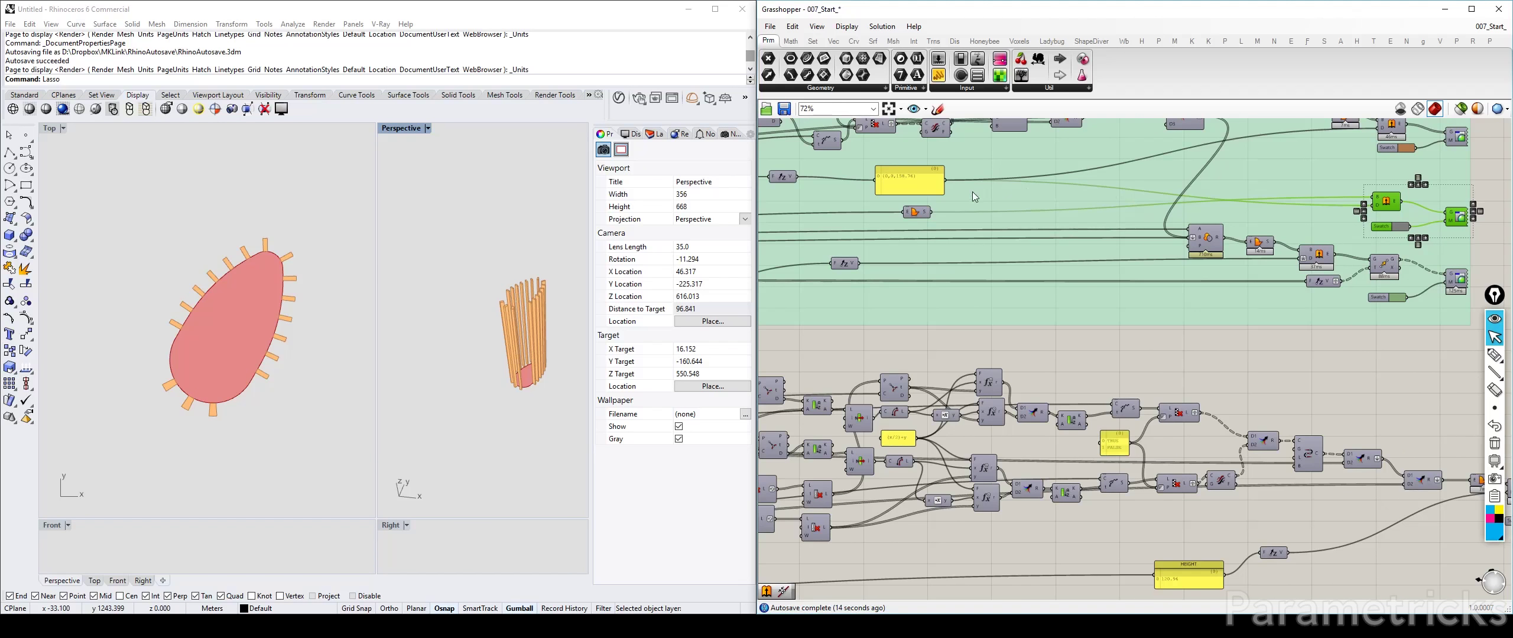
right_drag(1033, 241, 1310, 225)
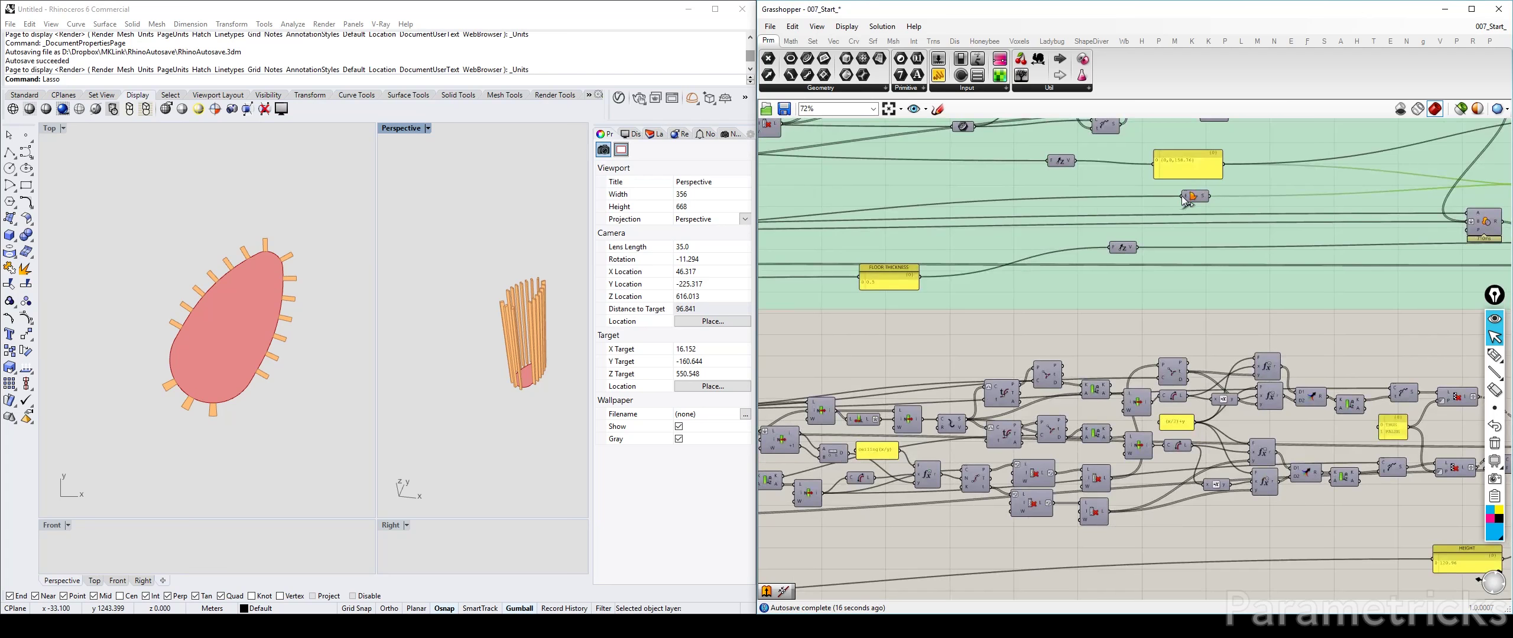
right_drag(850, 237, 1404, 225)
right_drag(1359, 408, 992, 237)
scroll(993, 236, down, 5)
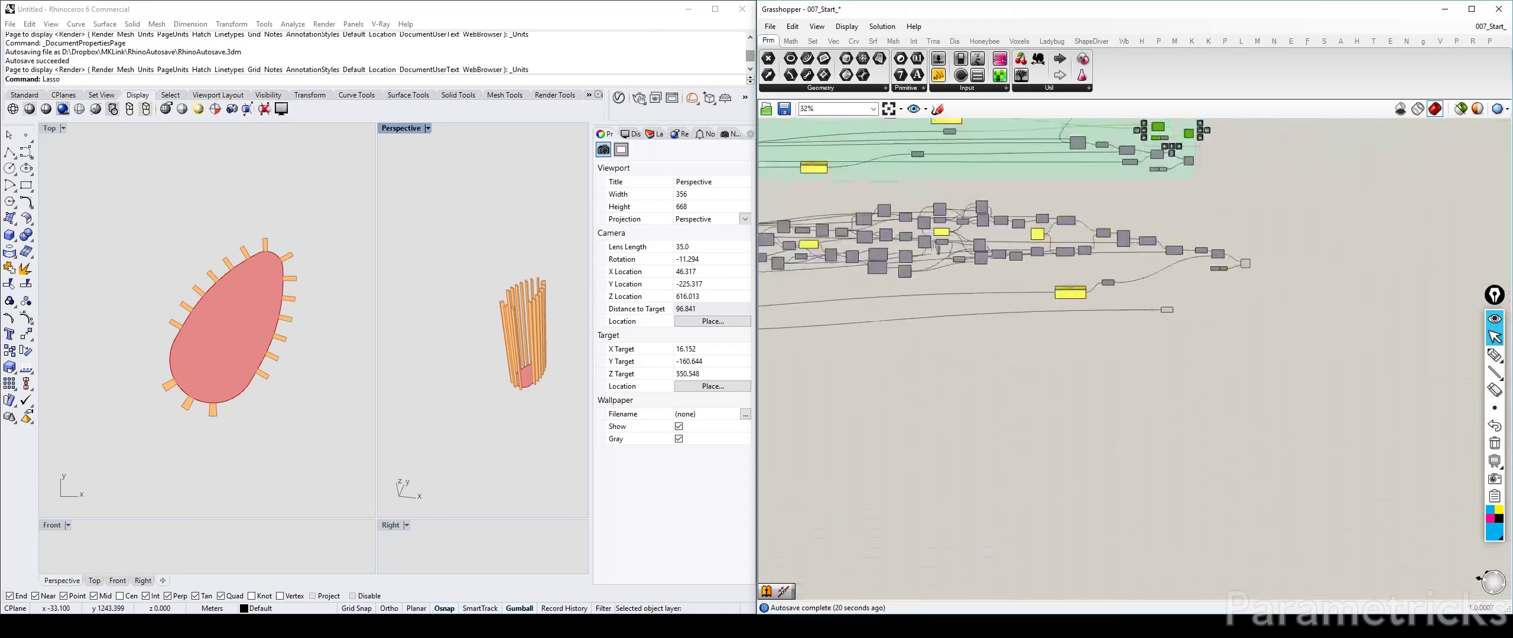
scroll(1077, 294, up, 5)
scroll(1075, 289, up, 1)
key(ctrl+v)
drag(1176, 357, 1192, 275)
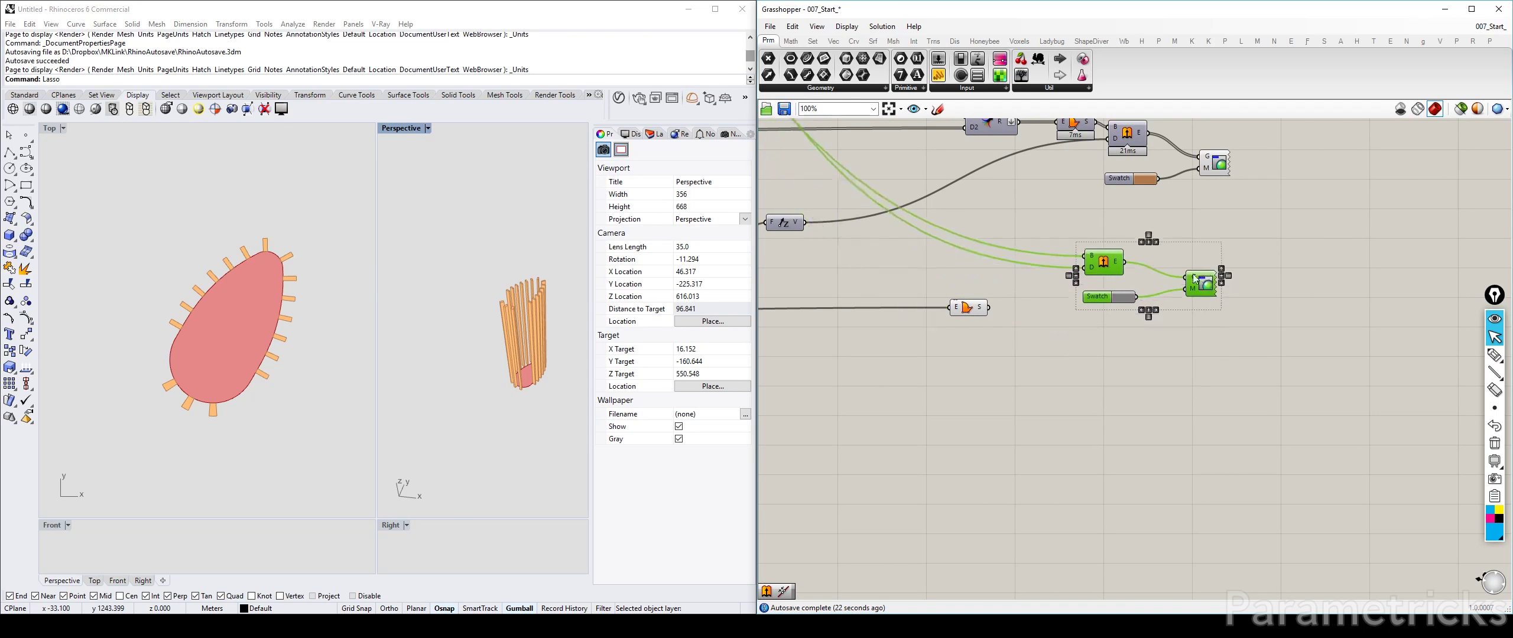
Wire Boundary Surfaces into the pasted Extrude's base and Unit Z into its direction, and turn off the Boundary Surfaces preview
click(1043, 319)
drag(987, 308, 1084, 255)
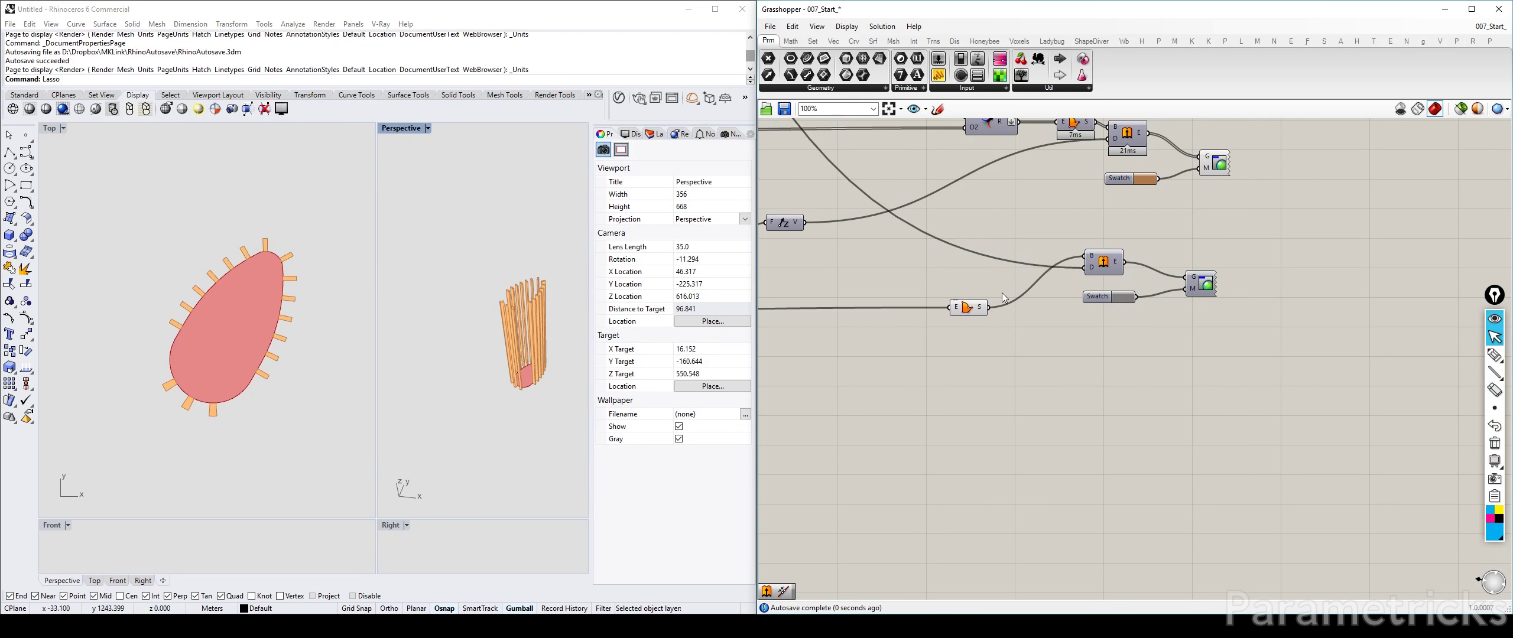
right_drag(797, 230, 886, 197)
drag(893, 189, 1173, 235)
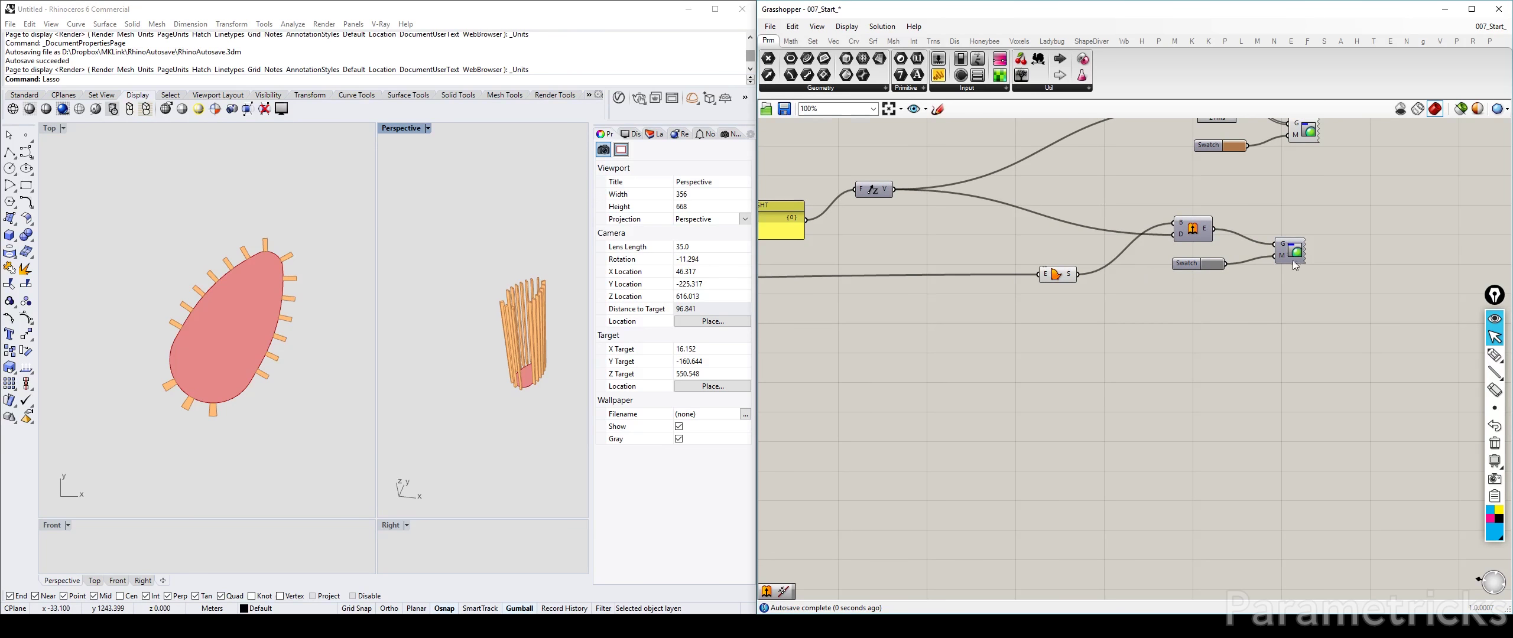
click(1058, 273)
click(818, 301)
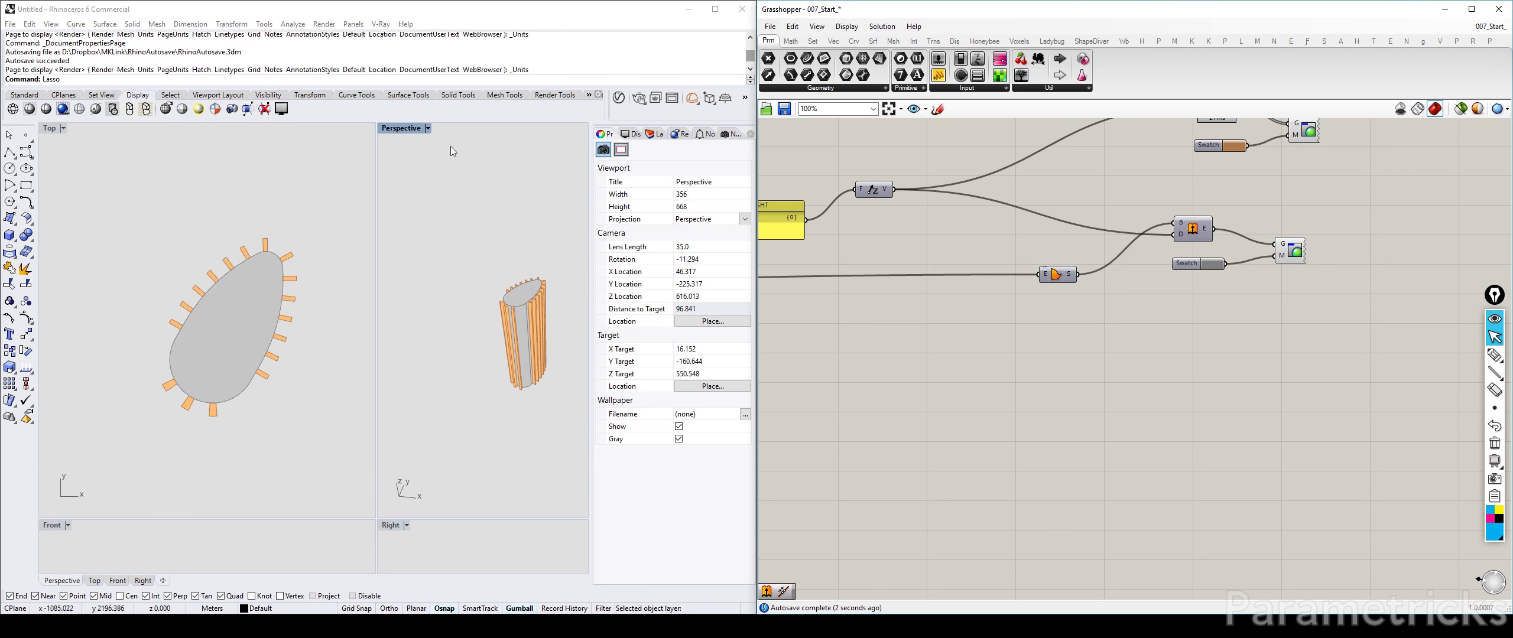
Inspect the extruded inner volume and its surrounding columns in the Perspective viewport
scroll(515, 308, up, 5)
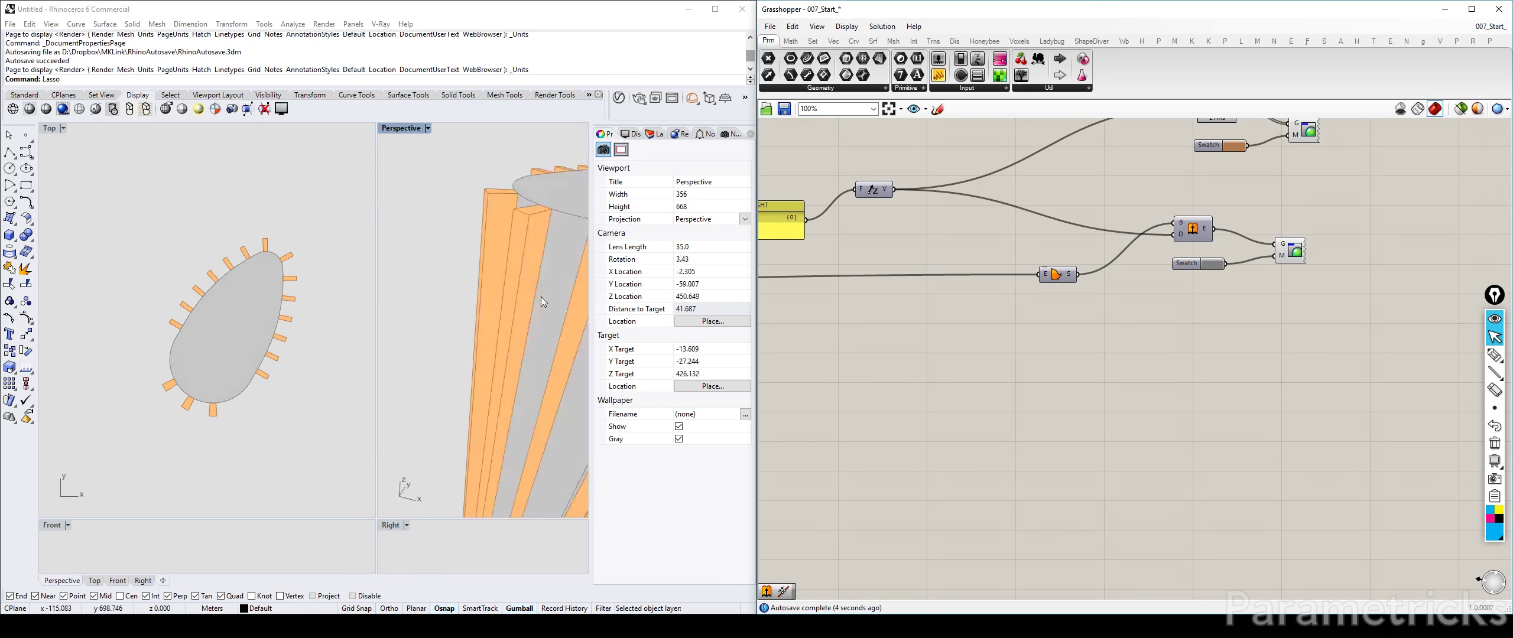
scroll(542, 297, down, 5)
click(1294, 251)
middle_click(1293, 251)
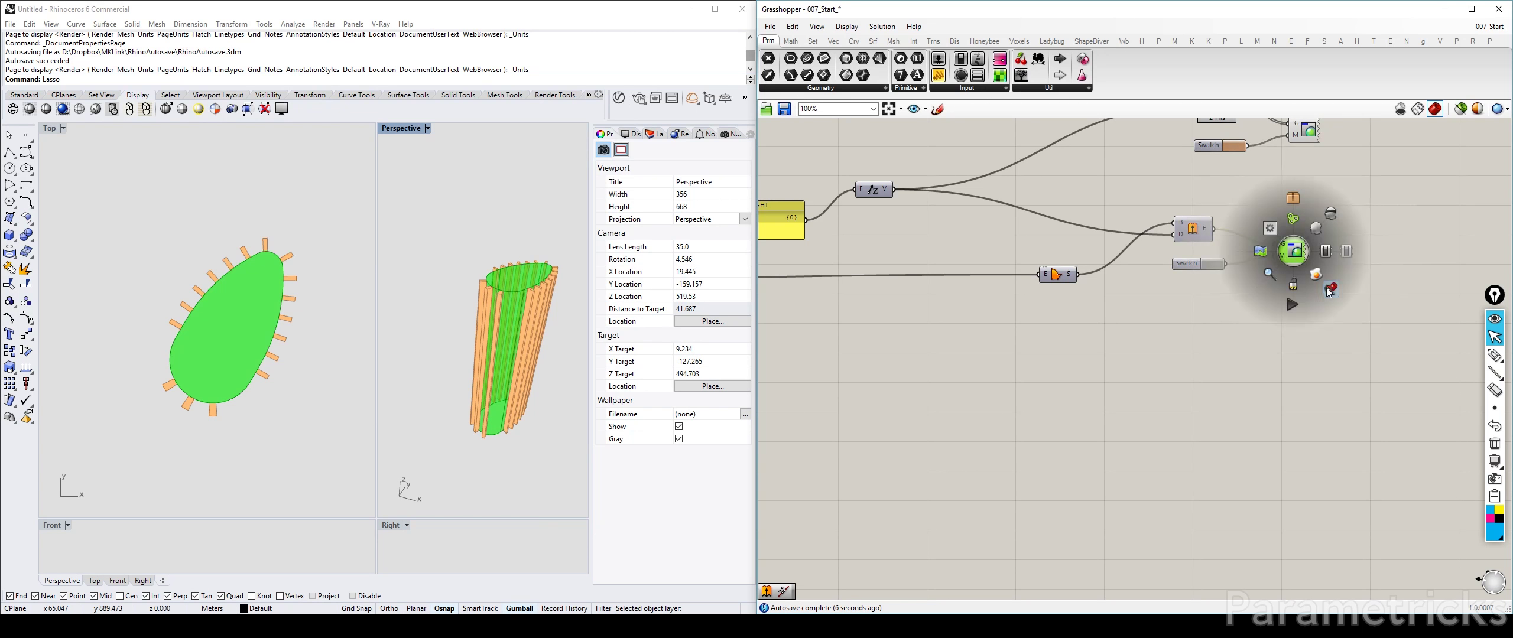
click(1328, 290)
click(908, 332)
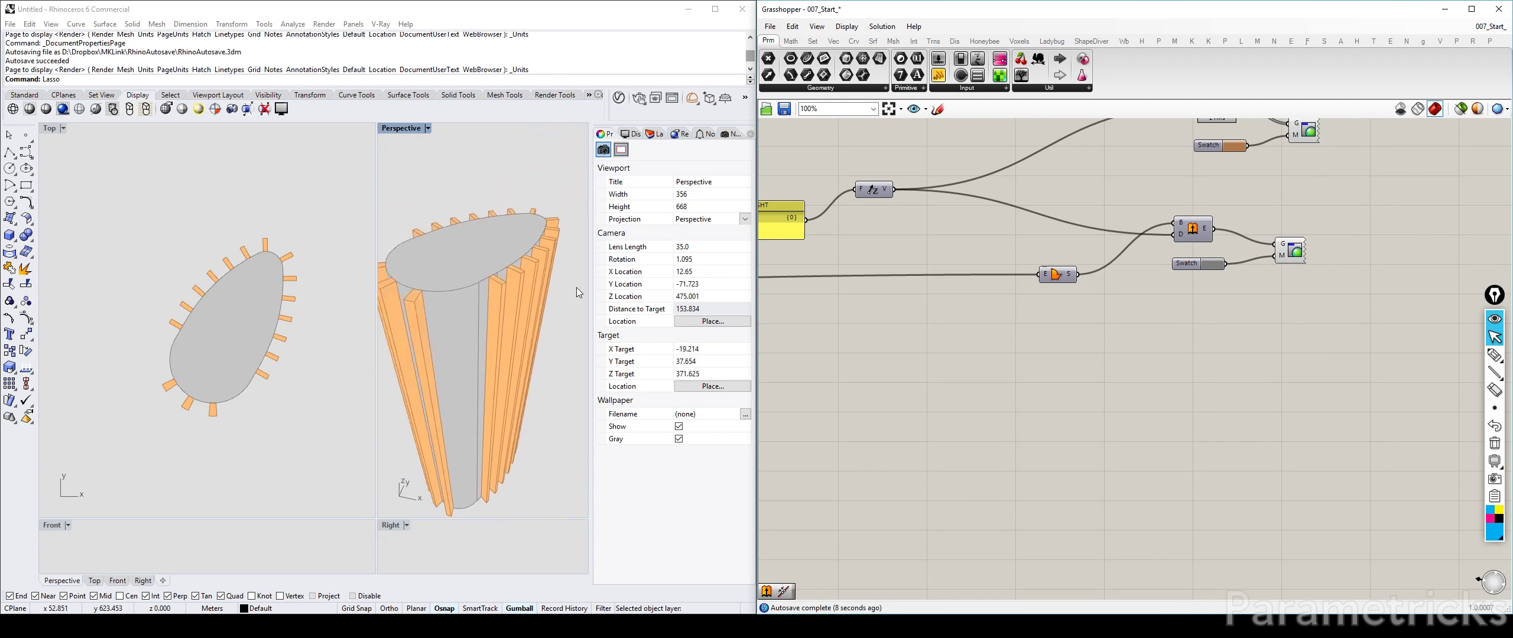
Find the Region Difference component used in Block 2 and add a new Region Difference below the Block 3 rows
scroll(937, 324, down, 3)
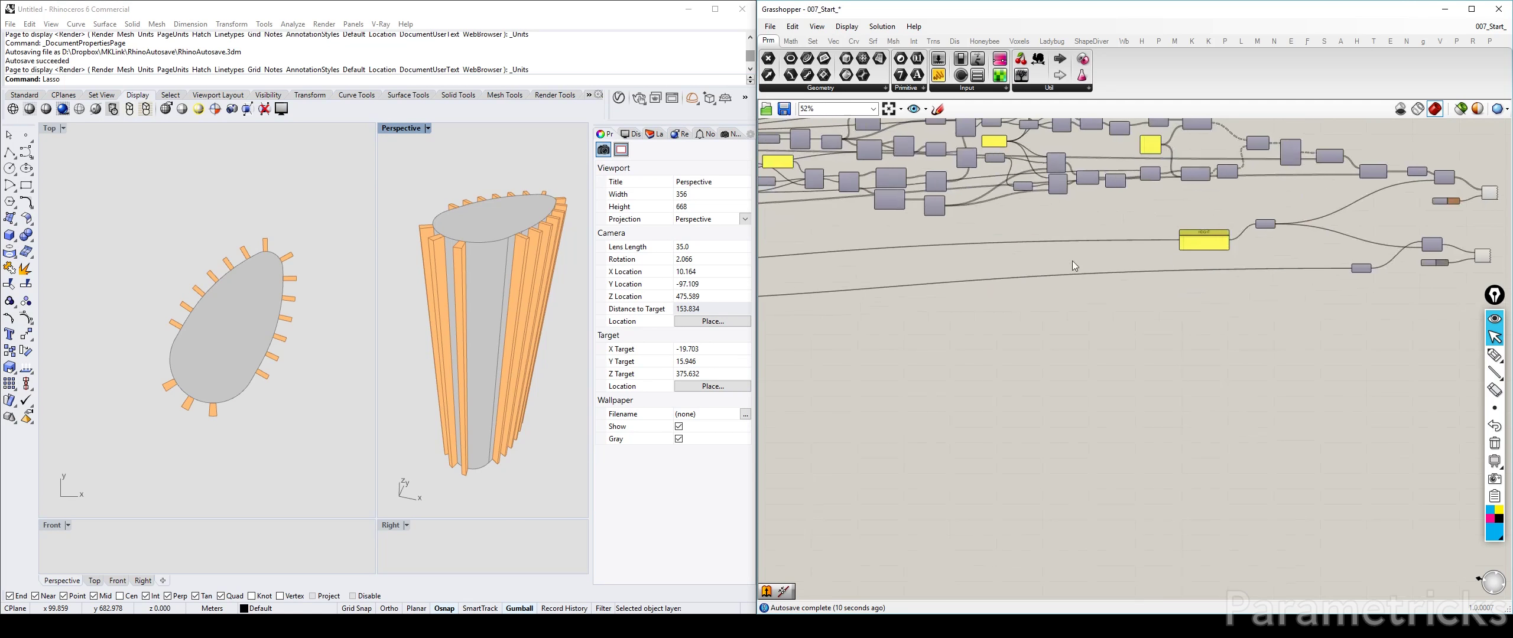
scroll(963, 269, down, 3)
right_drag(963, 269, 1278, 239)
right_drag(1044, 304, 968, 529)
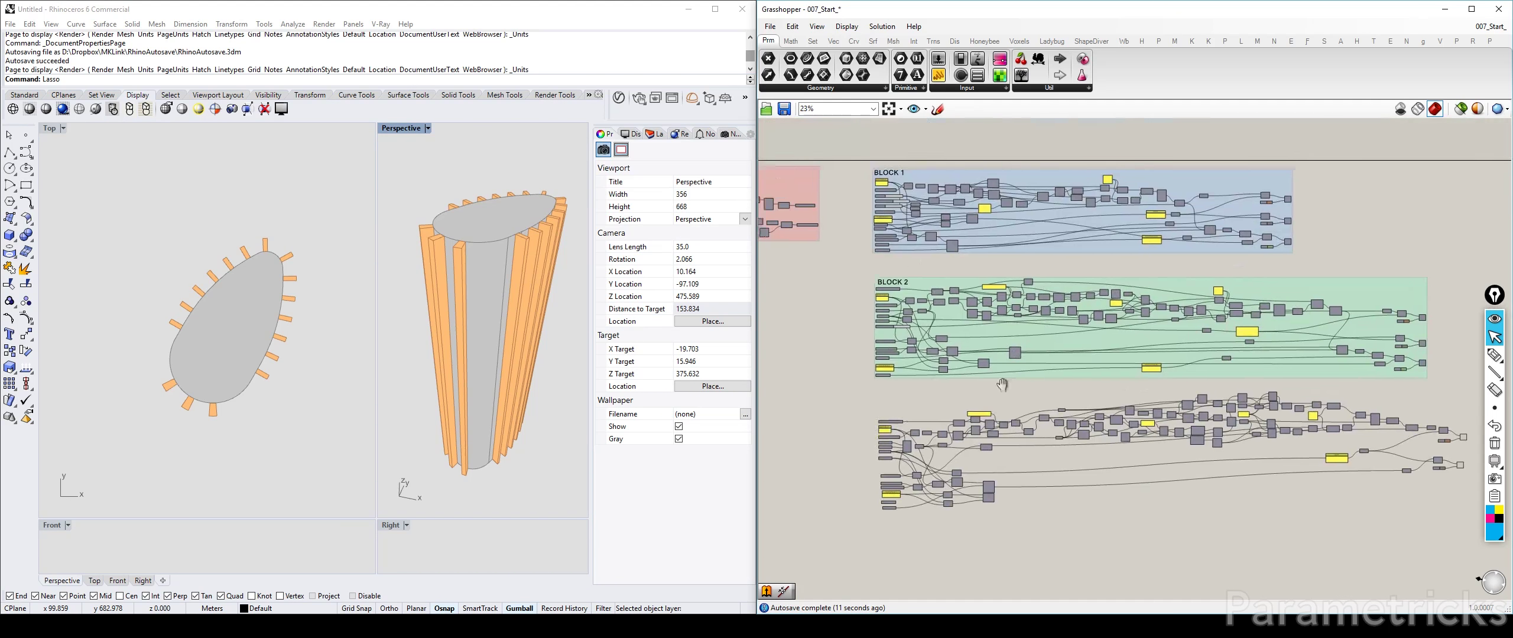
scroll(1003, 382, up, 2)
right_drag(1002, 381, 1039, 268)
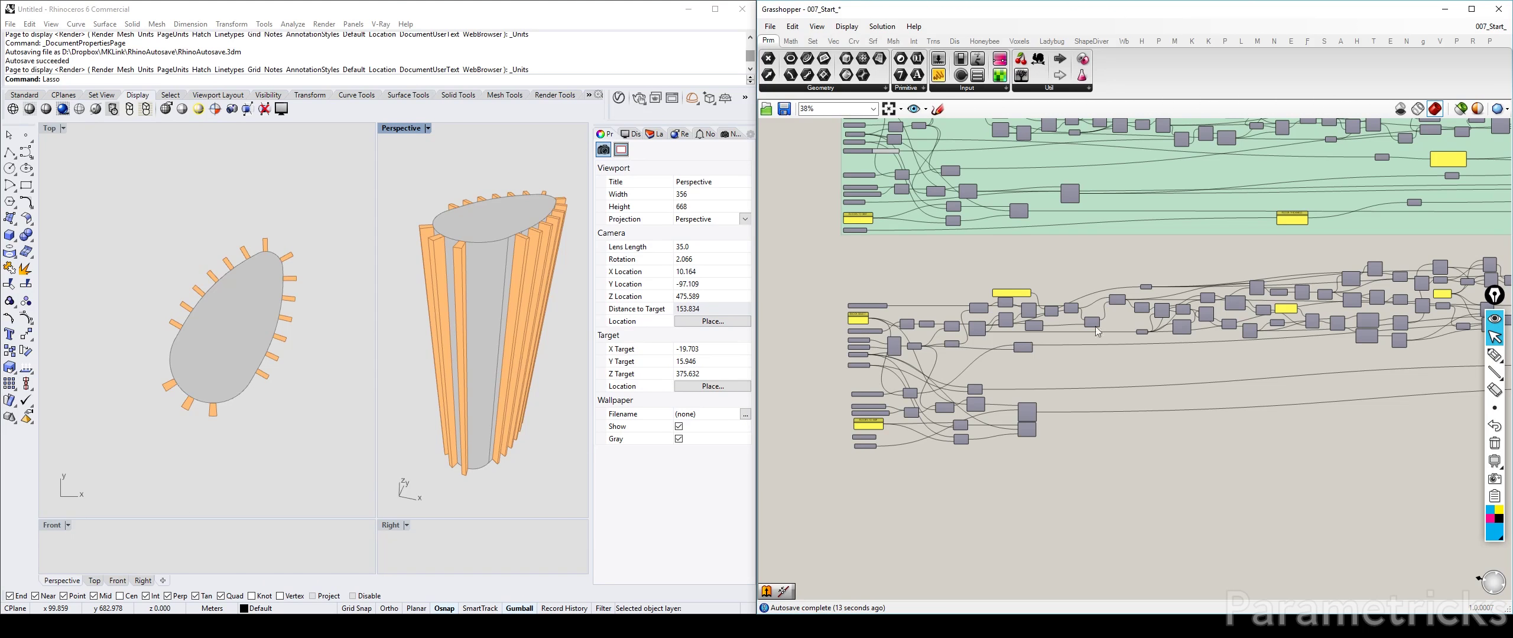
scroll(1096, 331, up, 3)
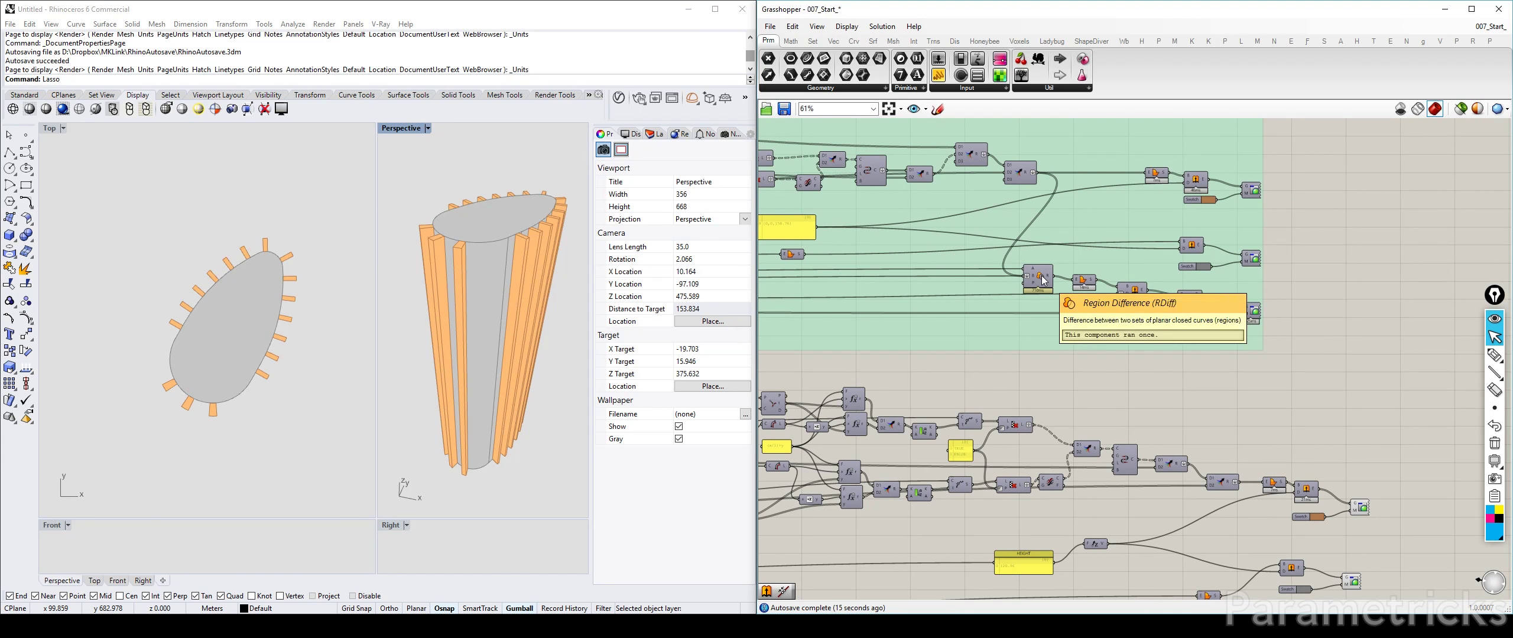
click(1042, 280)
right_drag(1042, 280, 1135, 200)
right_drag(829, 440, 878, 342)
right_drag(1165, 461, 1020, 356)
double_click(1082, 365)
text(REGIO)
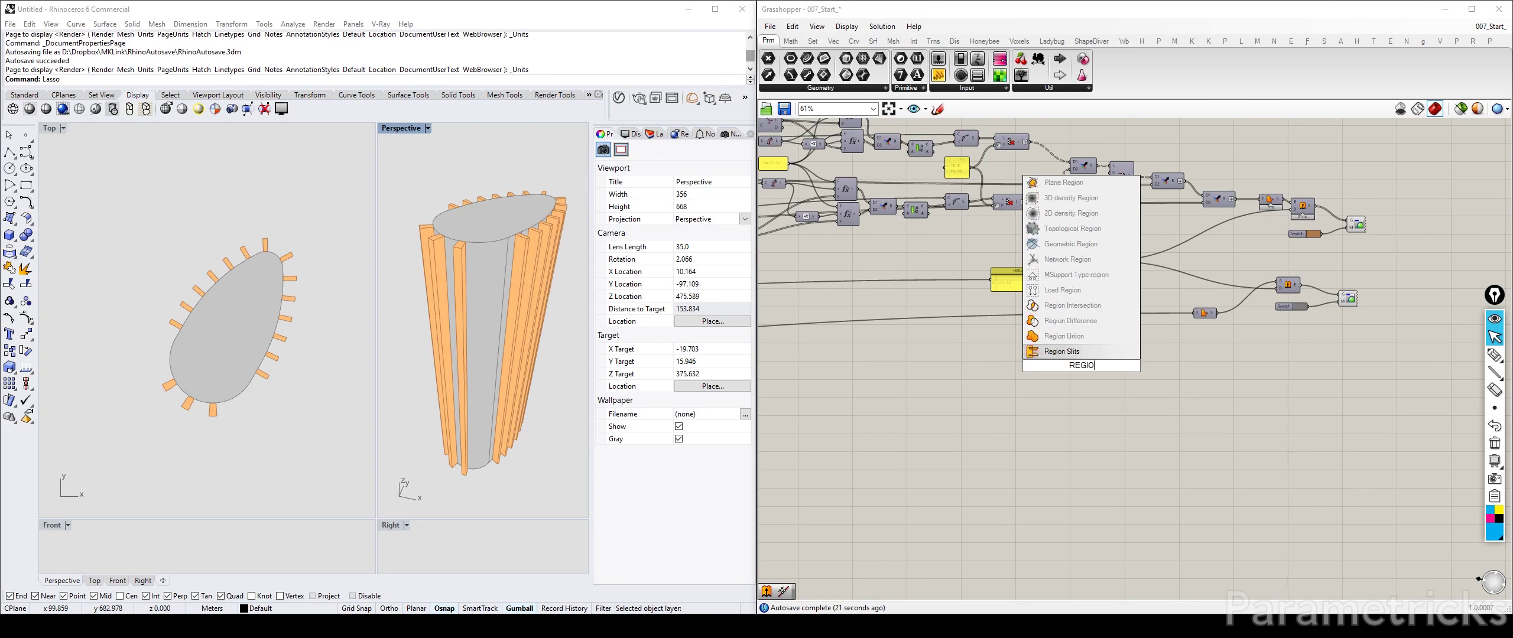
key(BackSpace)
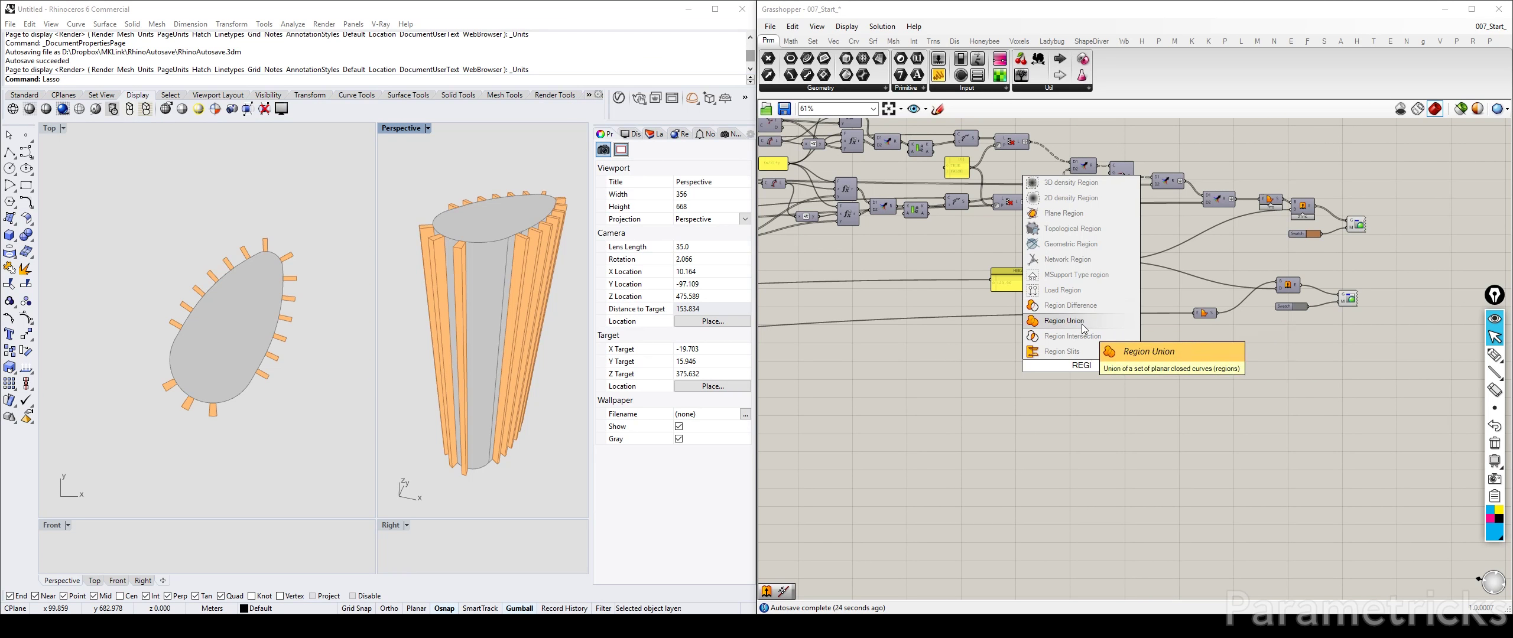
click(1086, 306)
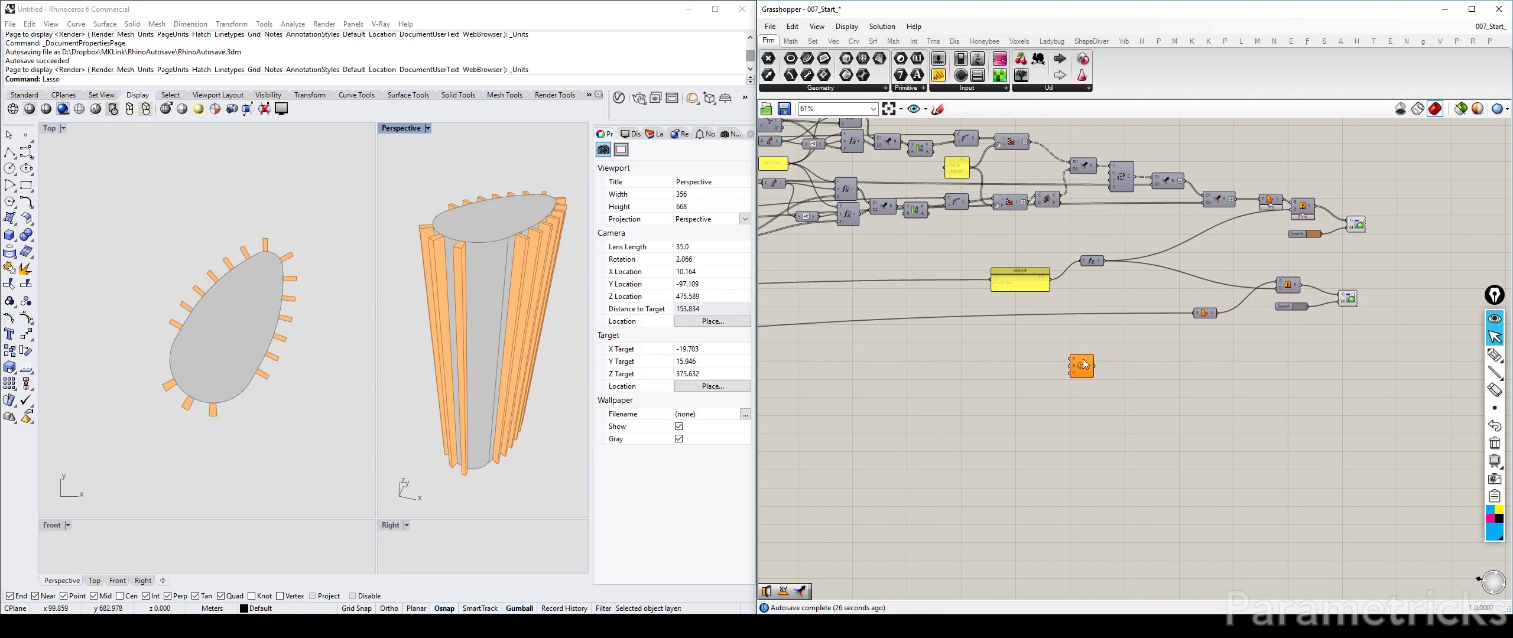
Bring Region Difference near the outline's List Item, wire List Item into its A input, and turn on the List Item's preview
scroll(1035, 361, down, 3)
right_drag(1036, 362, 1314, 290)
scroll(926, 306, up, 5)
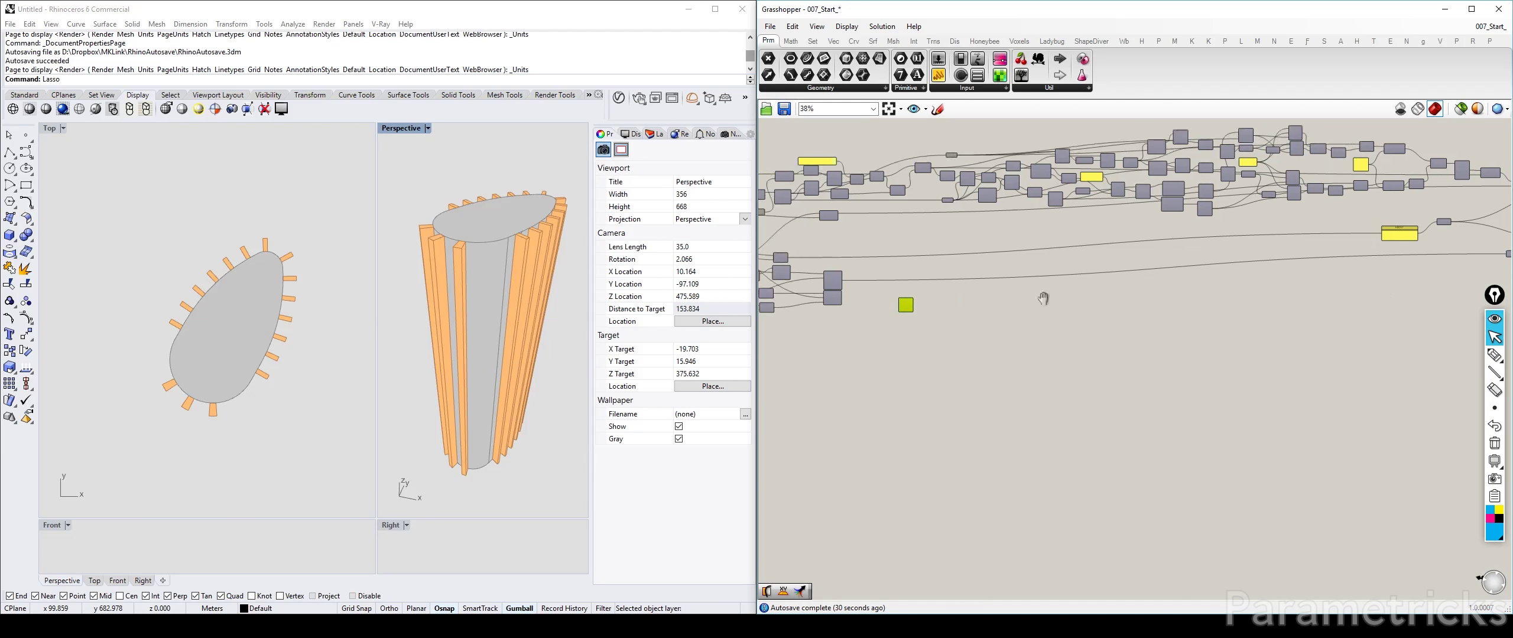
click(878, 275)
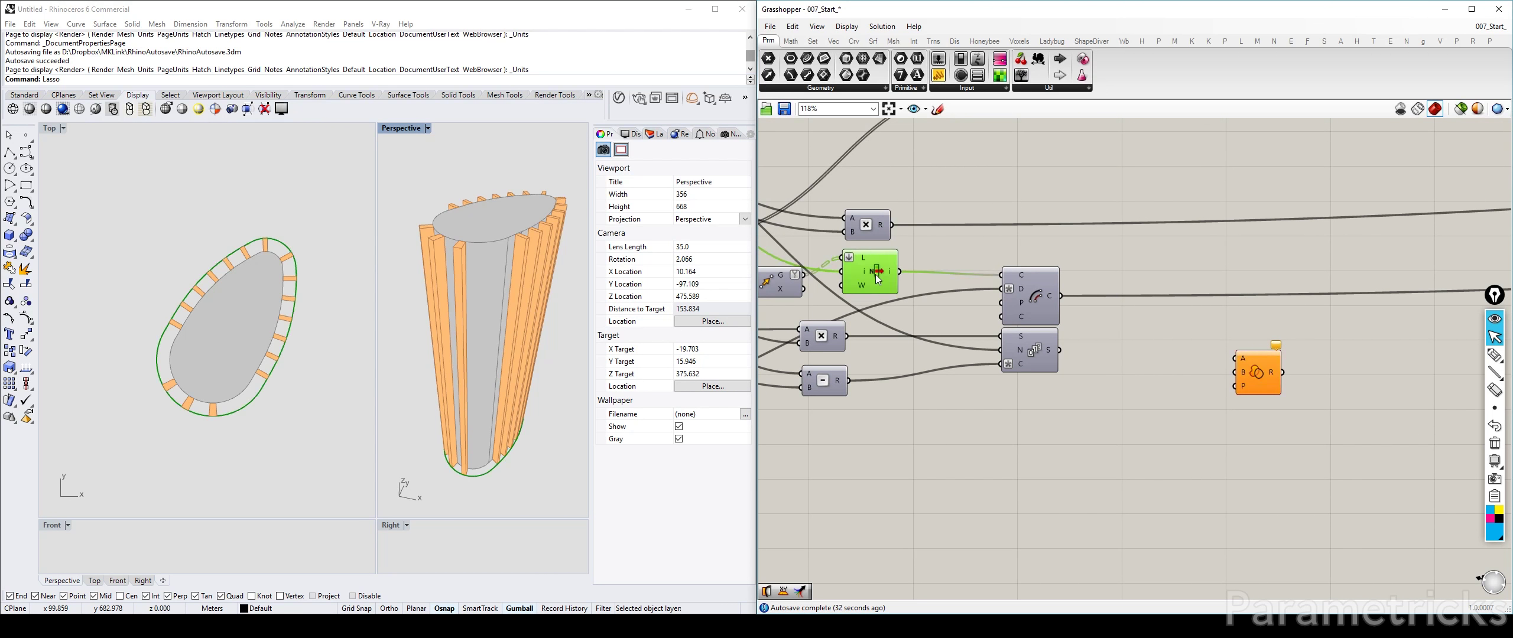
drag(907, 271, 1368, 252)
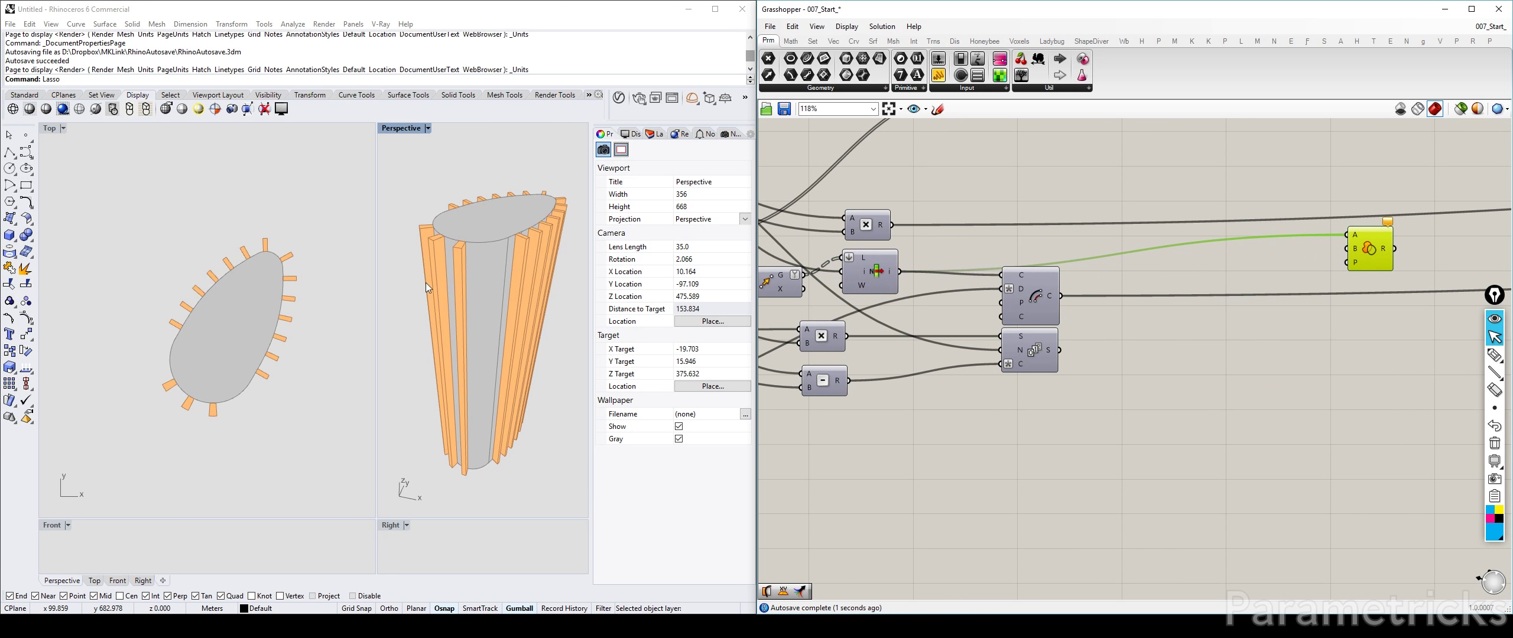
click(864, 279)
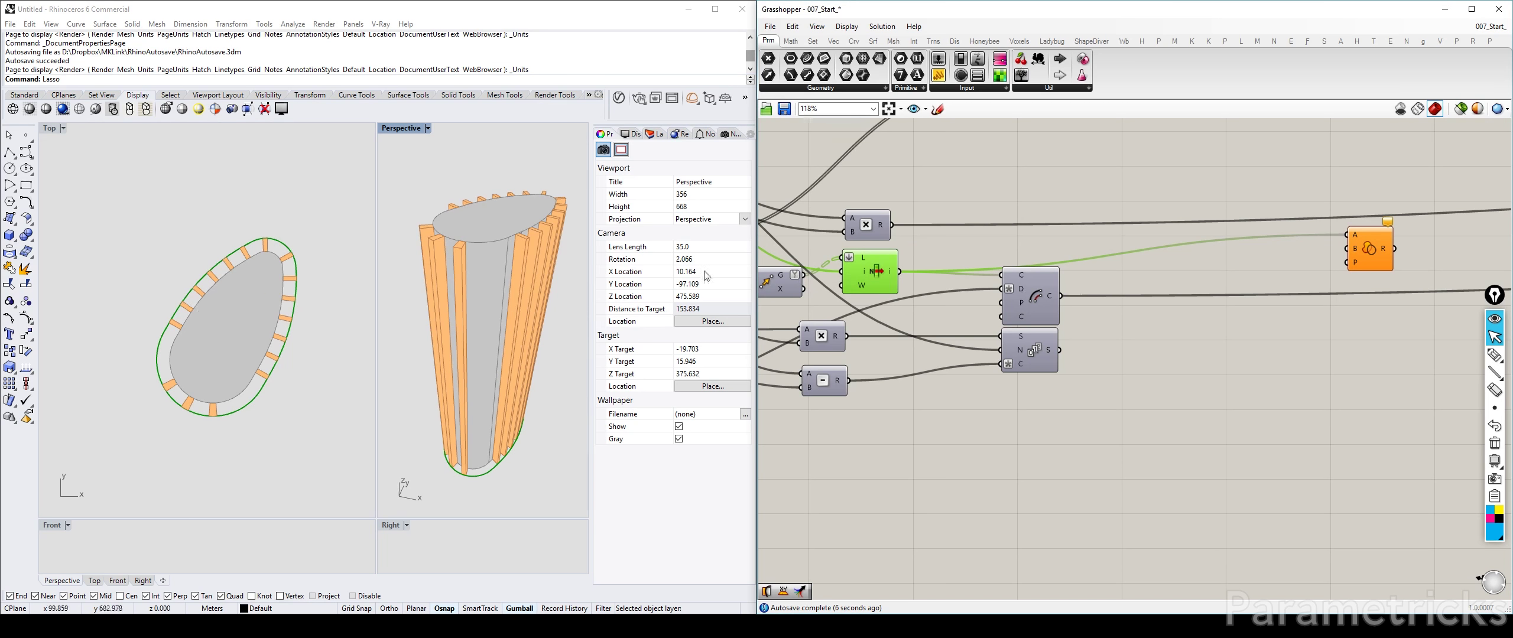
Add a Merge component below Region Difference and wire the Offset Curve output into its D2 input
scroll(1115, 225, down, 4)
double_click(1047, 347)
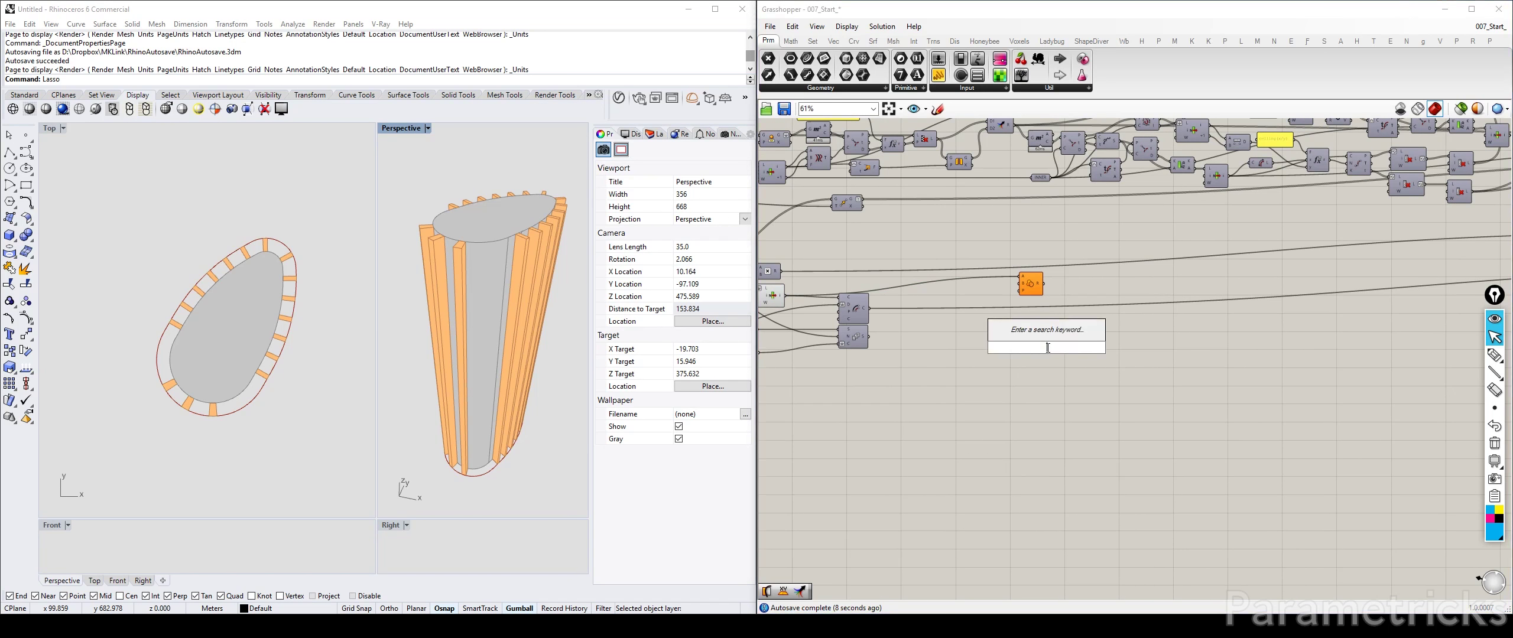
text(merge)
key(Return)
scroll(892, 314, up, 4)
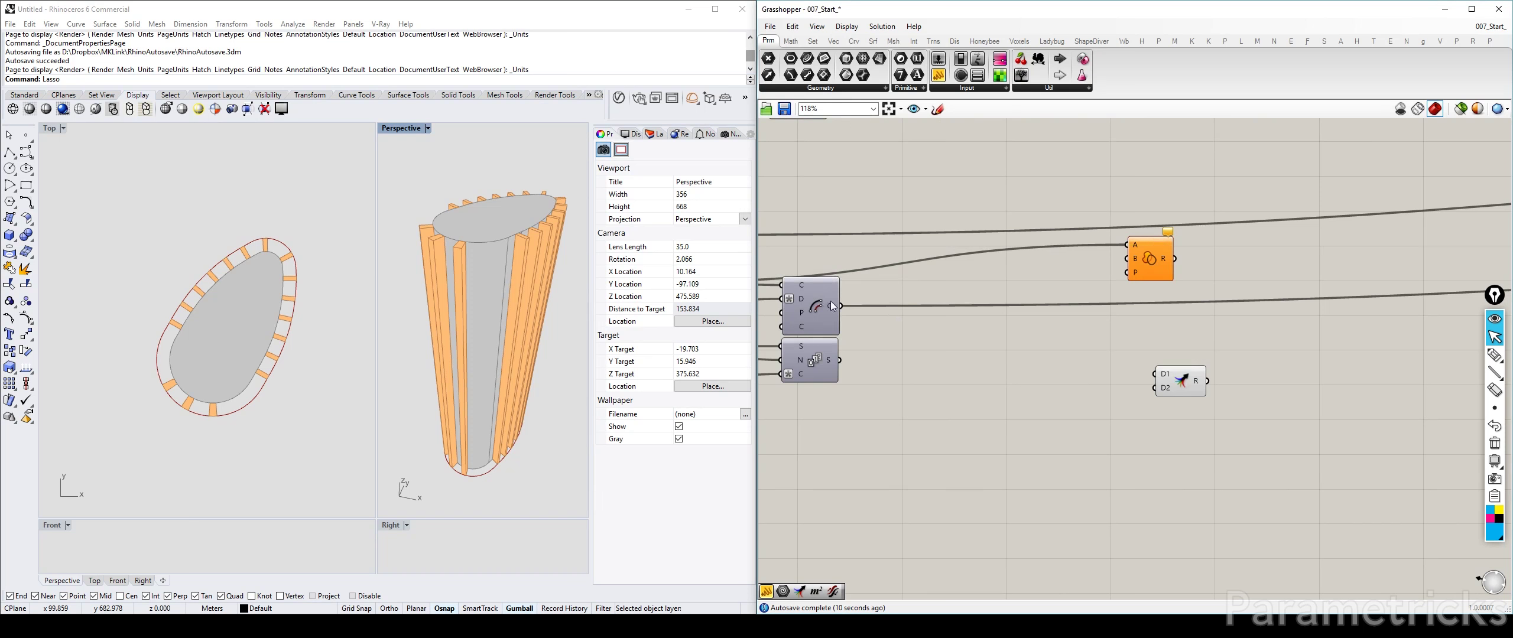
drag(836, 305, 1155, 387)
scroll(1157, 385, down, 4)
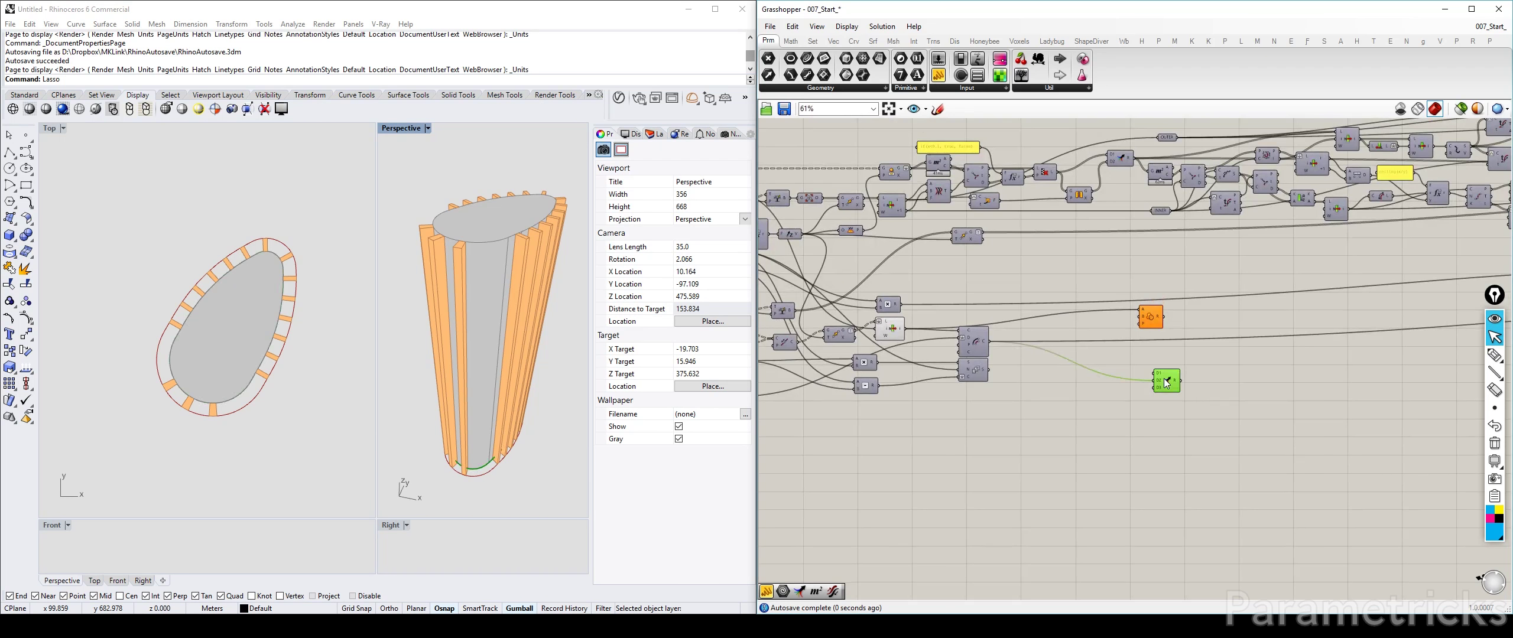
Move Region Difference and Merge far downstream near the HEIGHT panel, and shift Unit Z closer to that panel
right_drag(1165, 381, 915, 362)
right_drag(930, 315, 1165, 305)
drag(1217, 258, 1087, 440)
right_drag(1127, 343, 952, 365)
scroll(1079, 316, down, 4)
right_drag(1078, 315, 1333, 315)
scroll(1064, 331, up, 7)
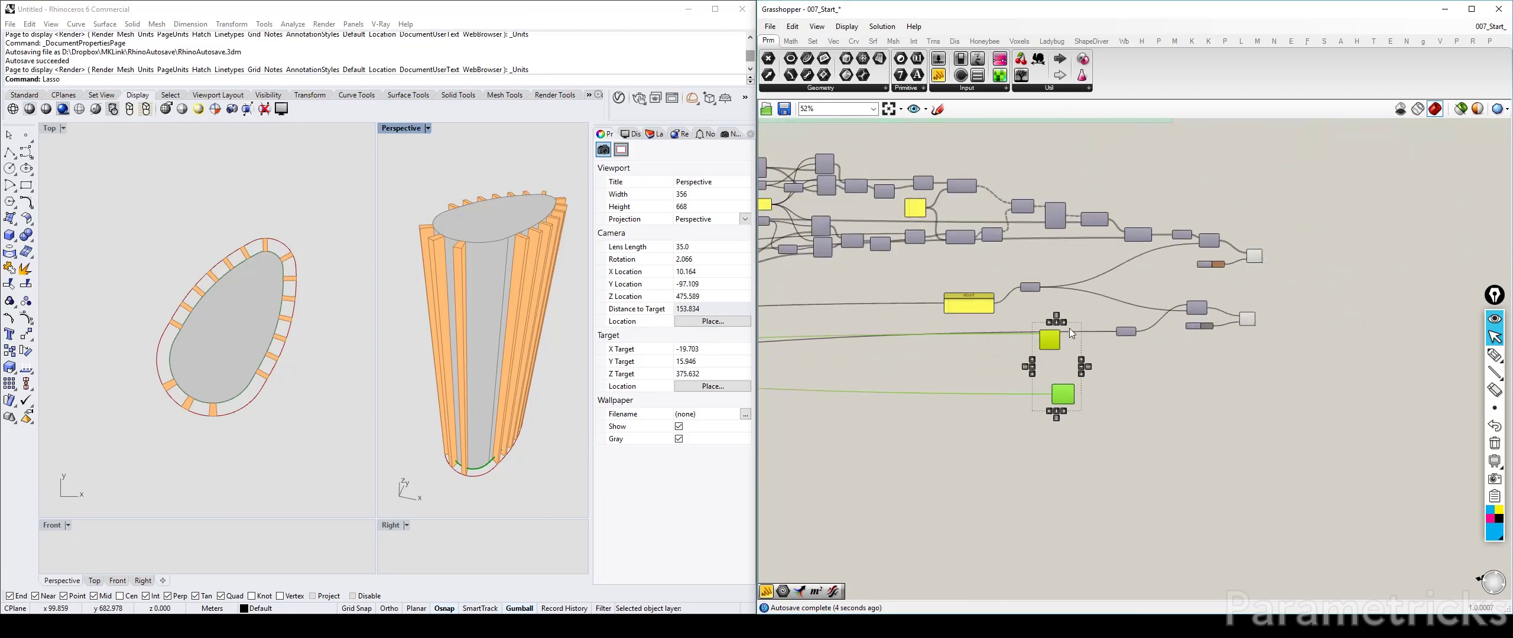
click(1147, 233)
right_drag(1147, 233, 1084, 337)
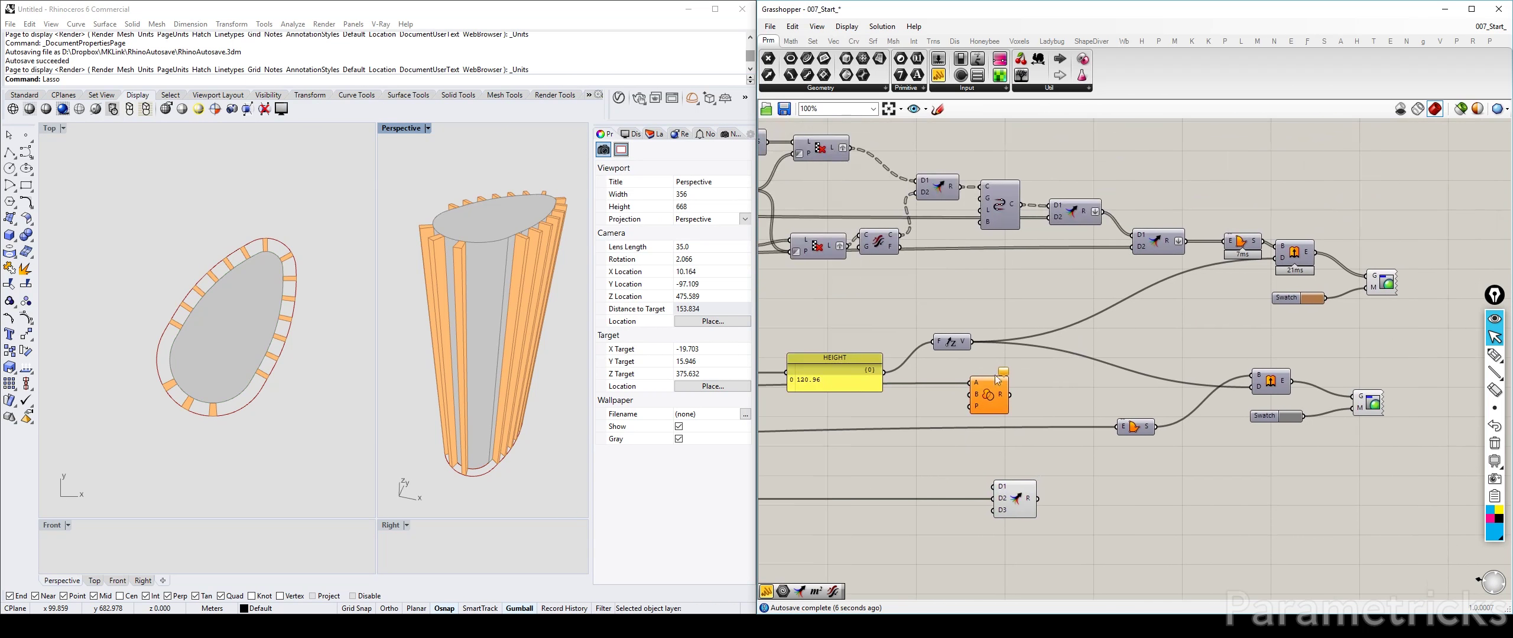
drag(952, 347, 912, 327)
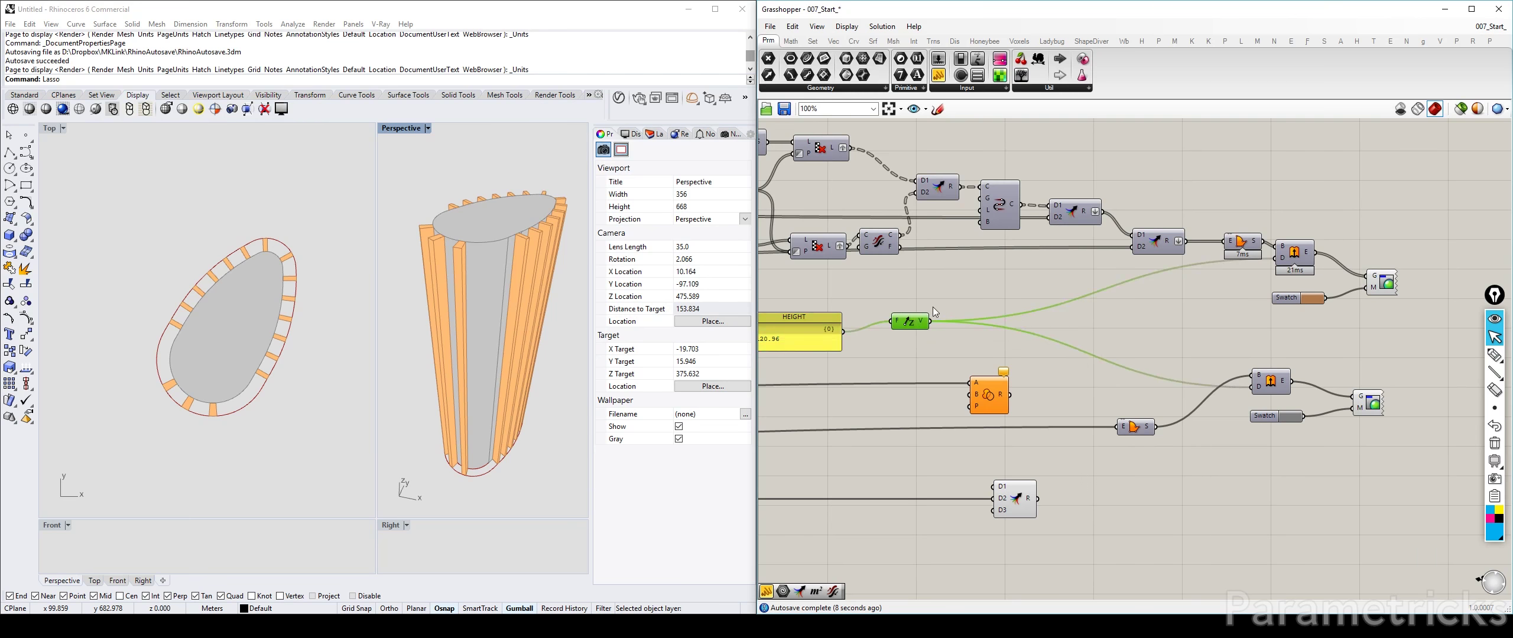
Wire the columns' final Merge into the new Merge's D1 input, and place Merge and Region Difference below the inner volume's Extrude
click(1073, 215)
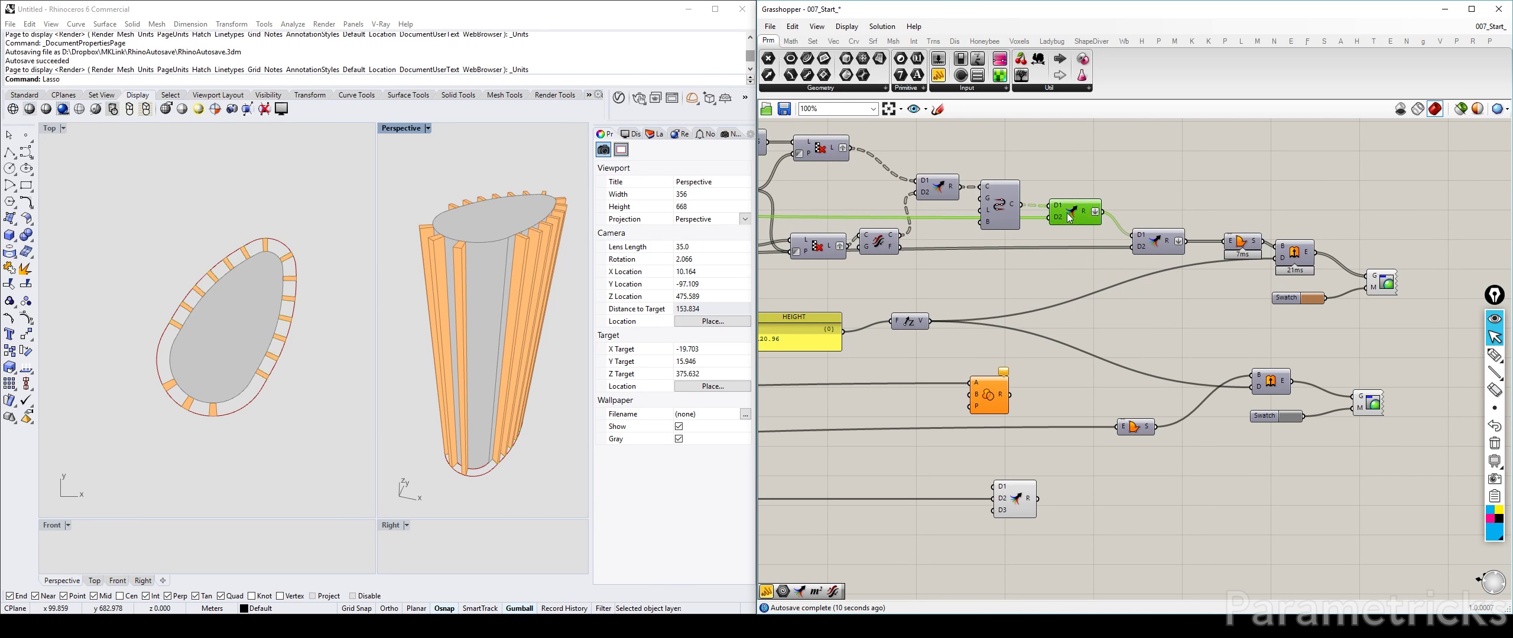
click(1157, 245)
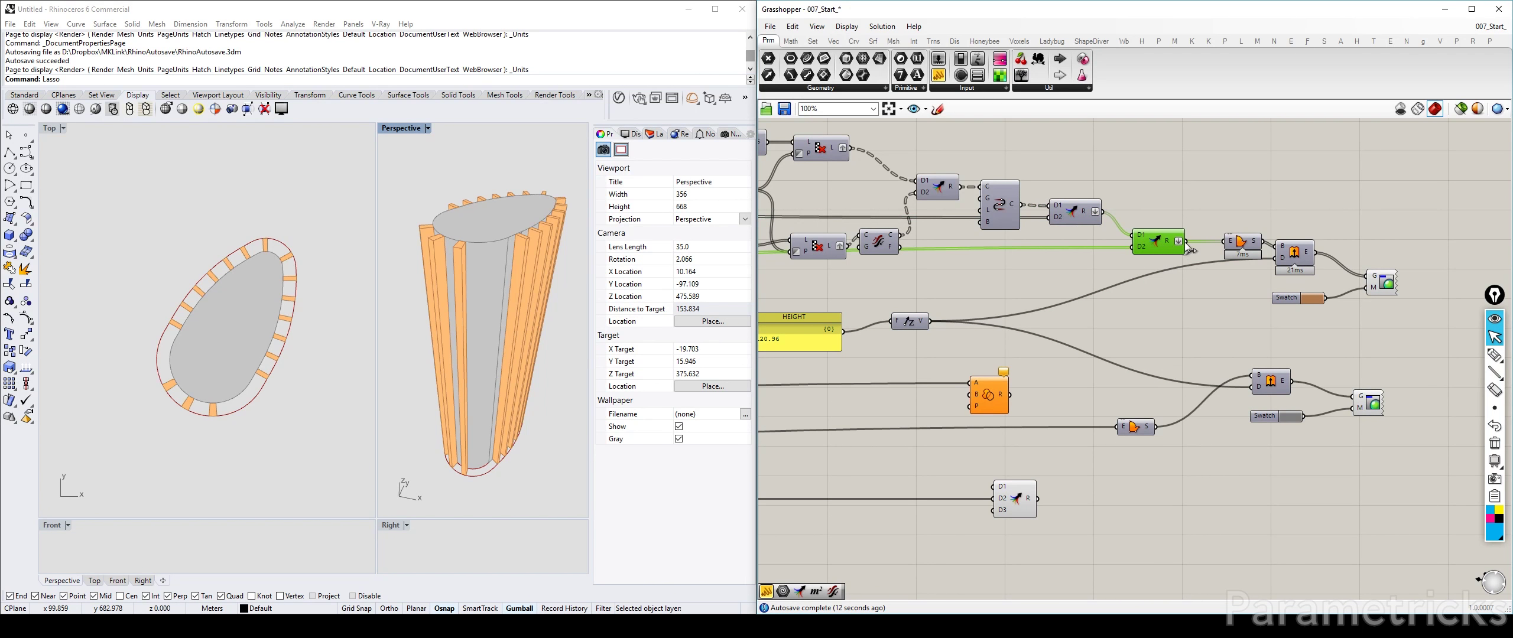
drag(1185, 242, 1265, 487)
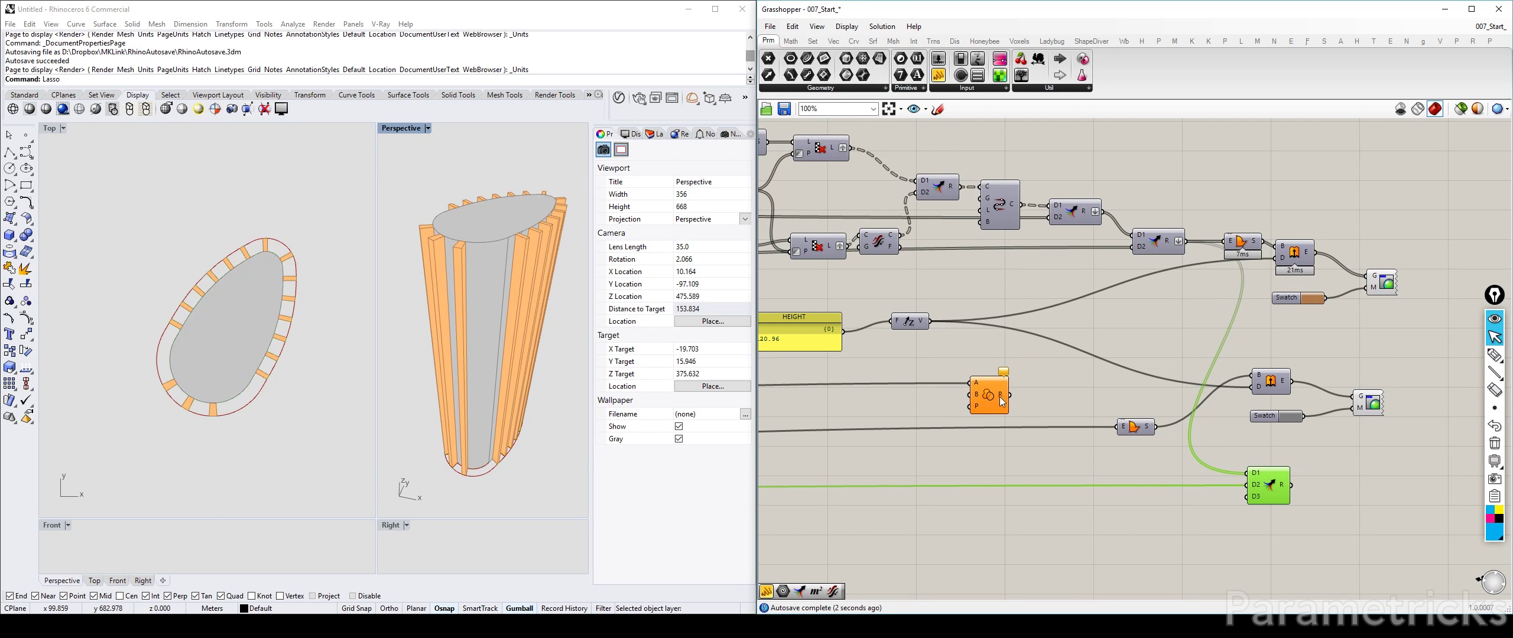
drag(999, 402, 1344, 510)
right_drag(1344, 510, 1155, 415)
drag(1070, 390, 1055, 426)
Remove the unused D3 input from the new Merge and flatten its result output
scroll(1063, 426, up, 3)
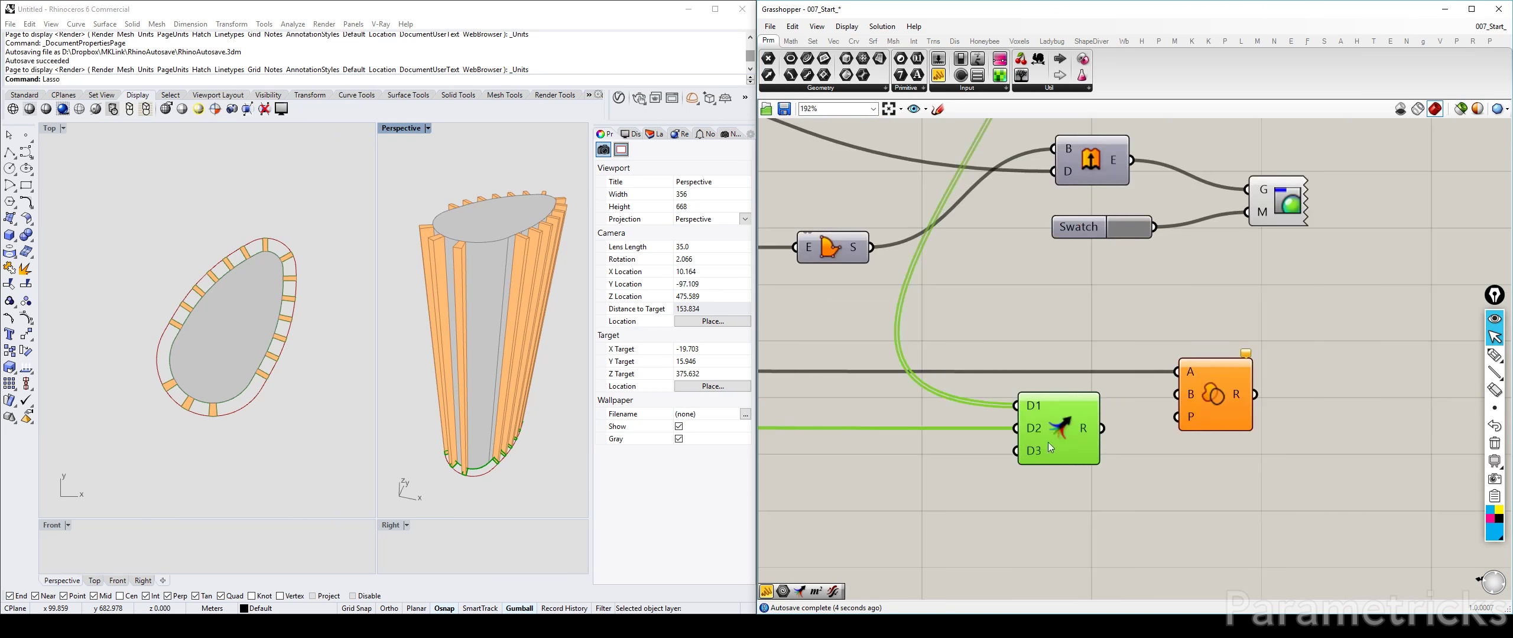
scroll(1049, 447, up, 4)
click(1057, 461)
right_click(1127, 418)
click(1176, 468)
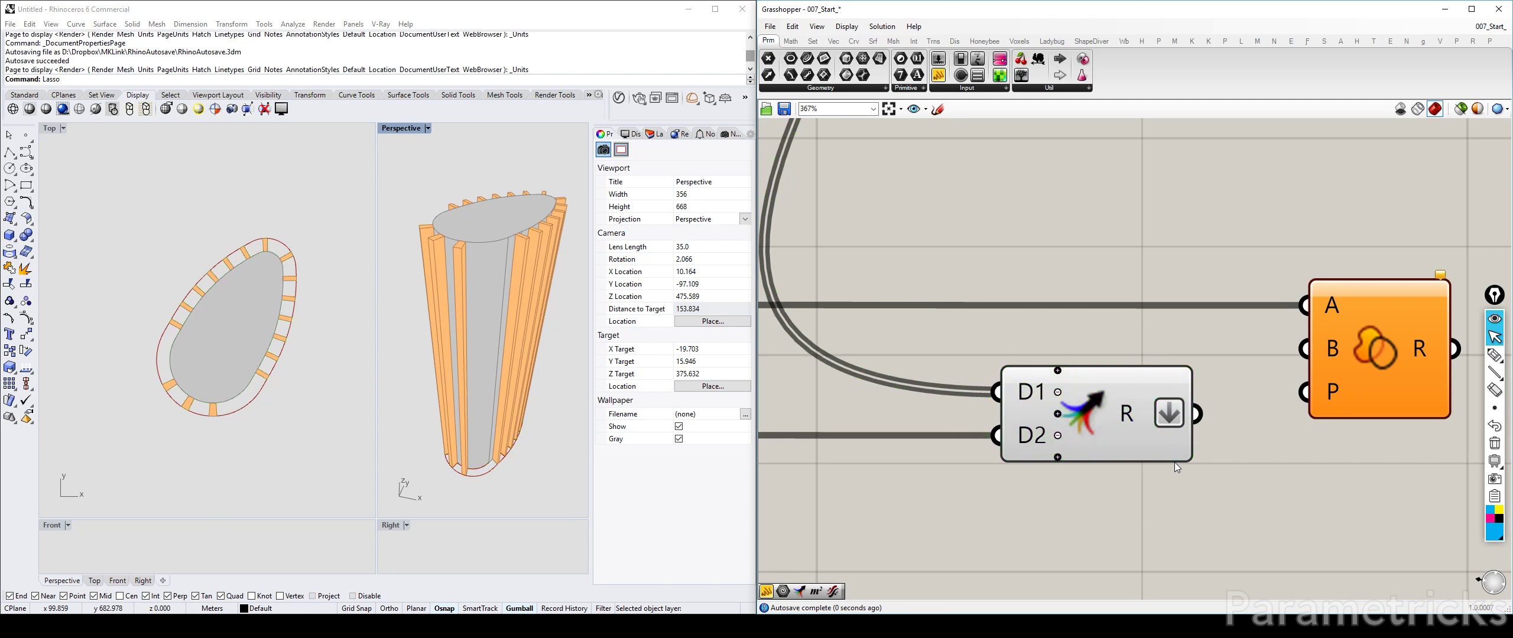
scroll(983, 426, down, 4)
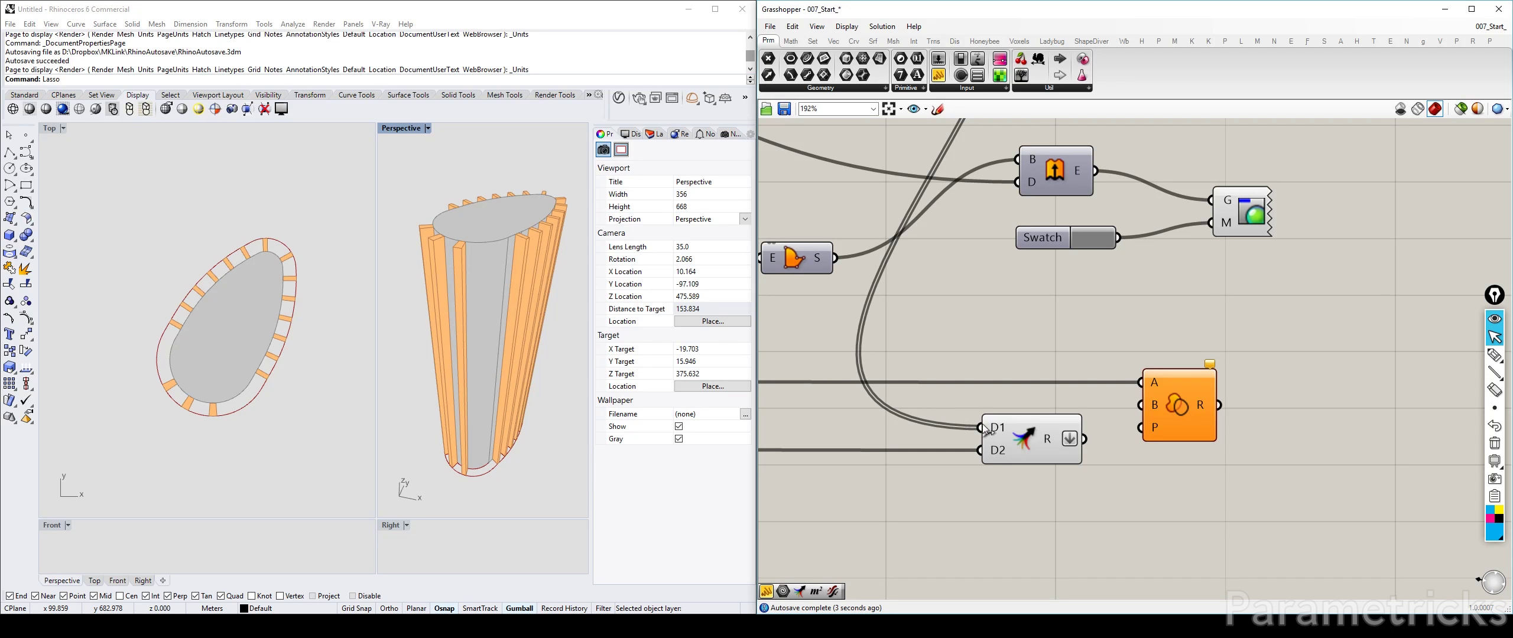
Toggle flattening off and back on for the new Merge's result output
right_click(1047, 441)
click(1090, 496)
right_click(1047, 440)
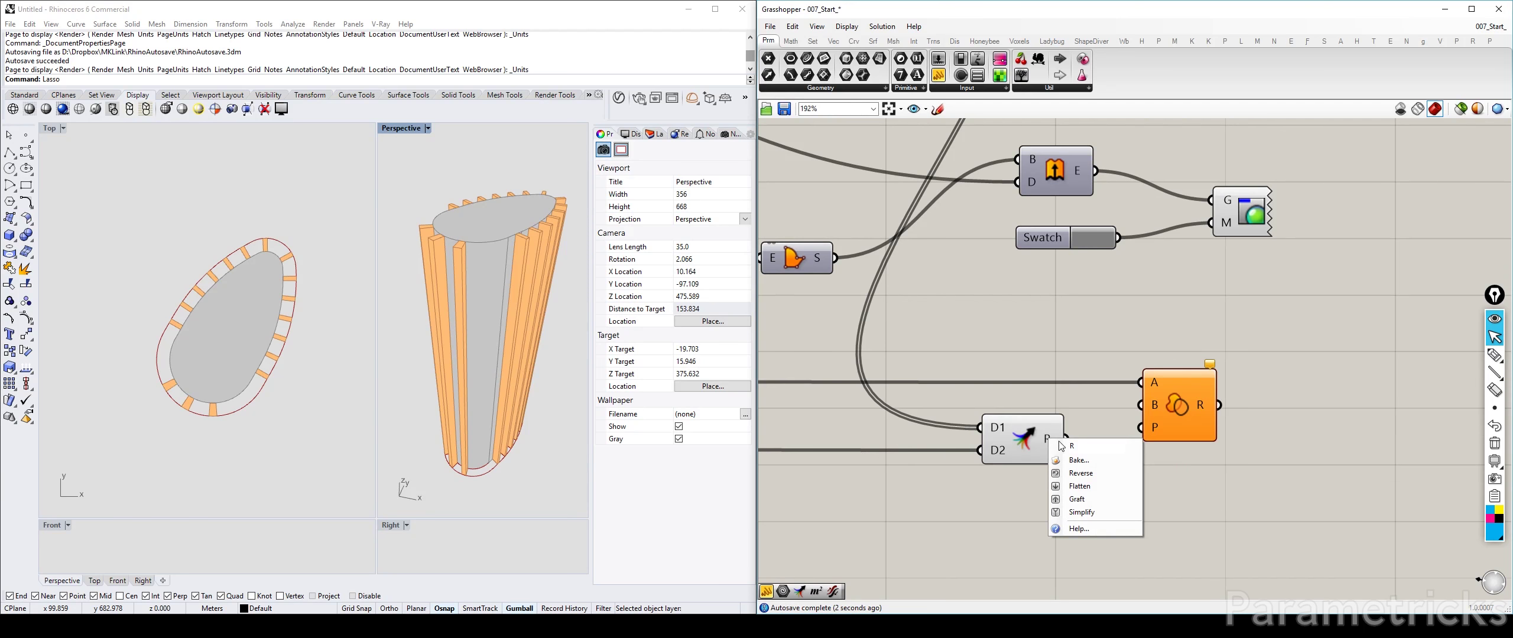
click(1003, 431)
scroll(999, 431, up, 2)
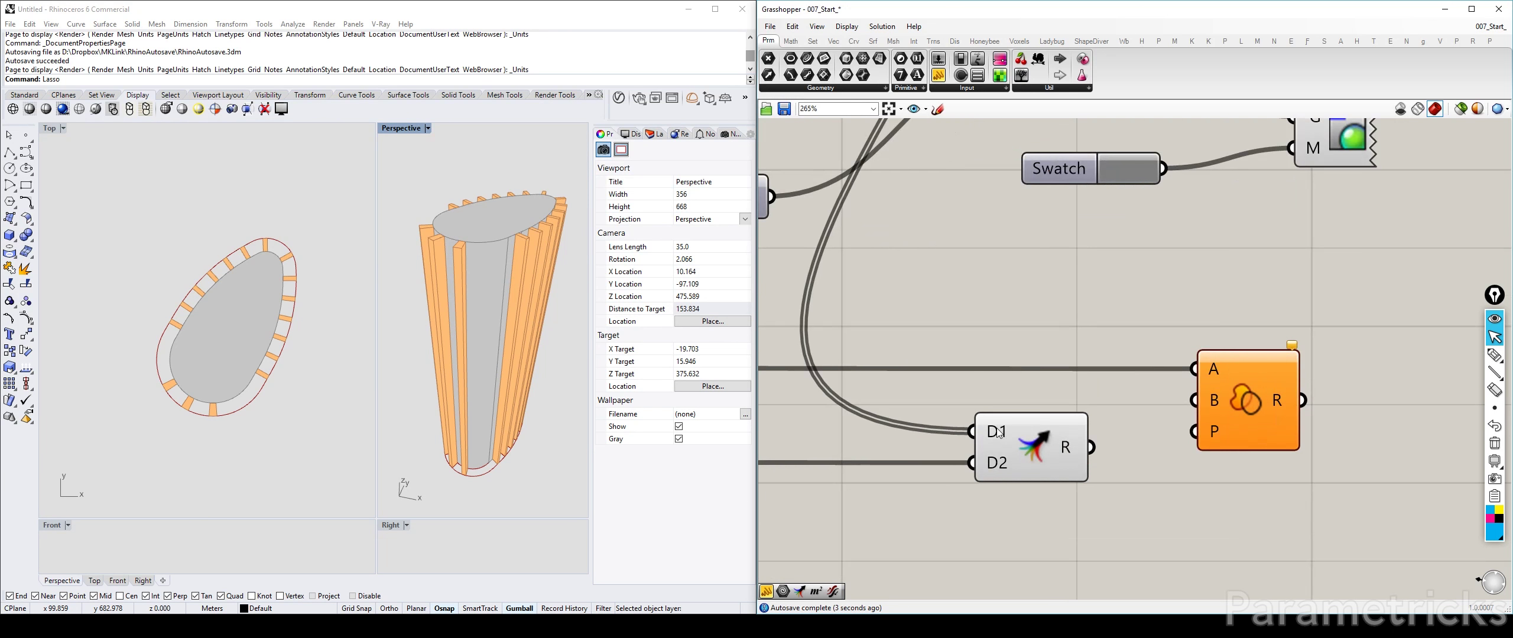
right_click(1066, 446)
click(1090, 501)
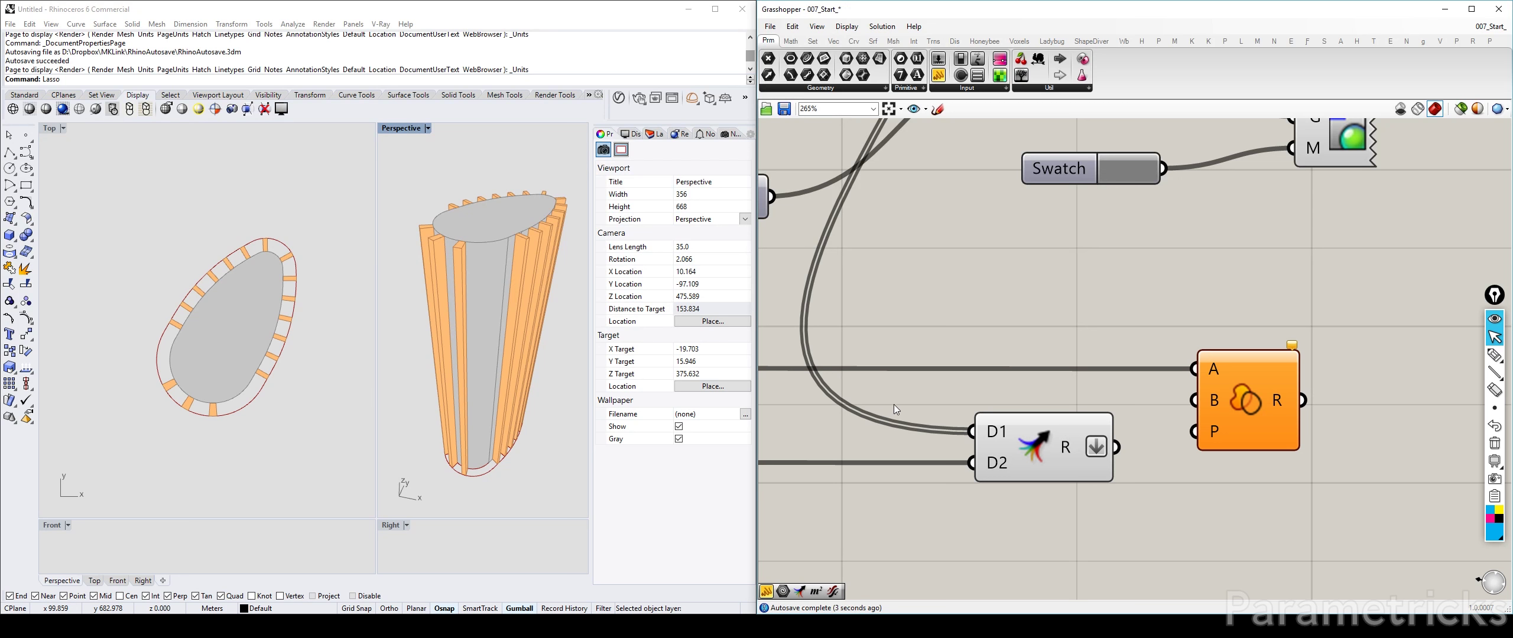
Wire the flattened Merge result into Region Difference's B input and line Merge up with that input
drag(1009, 432, 990, 411)
right_drag(1024, 324, 988, 315)
drag(1062, 418, 1158, 392)
drag(1018, 408, 1032, 381)
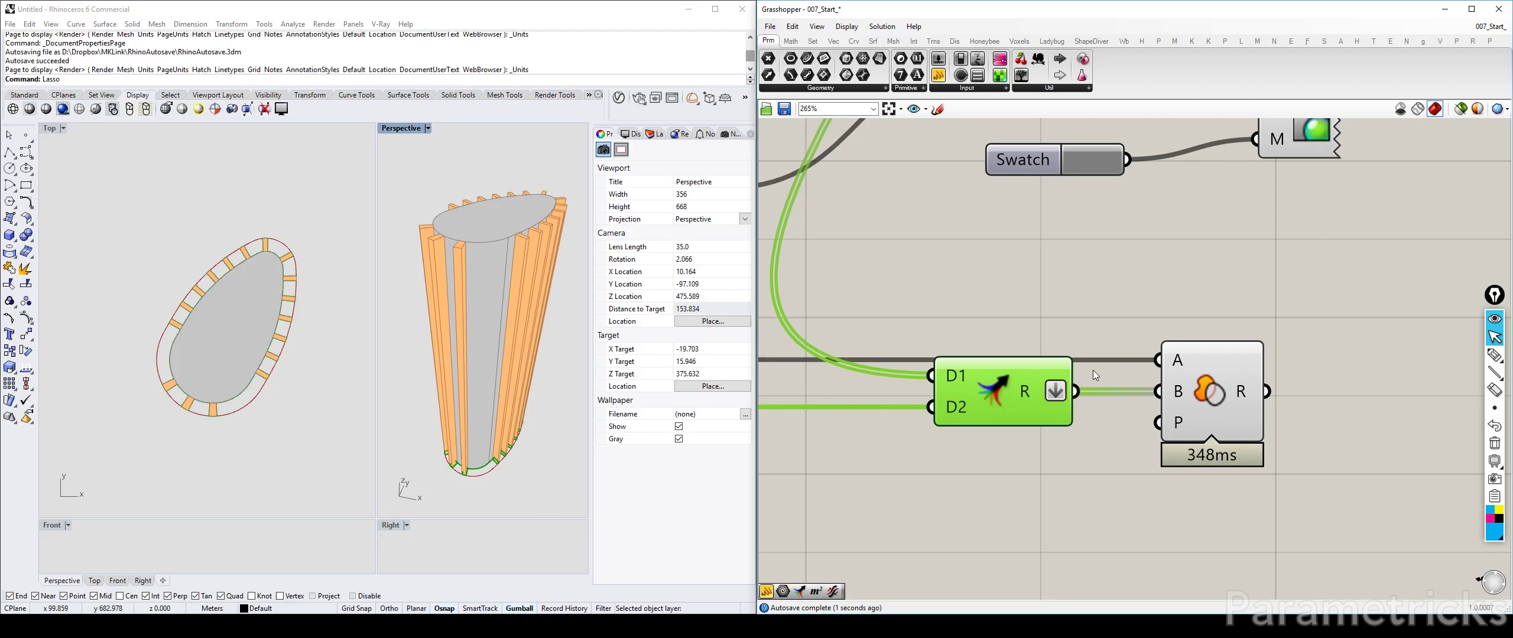
Check the Region Difference result on its own by temporarily limiting the preview to selected components
click(1196, 372)
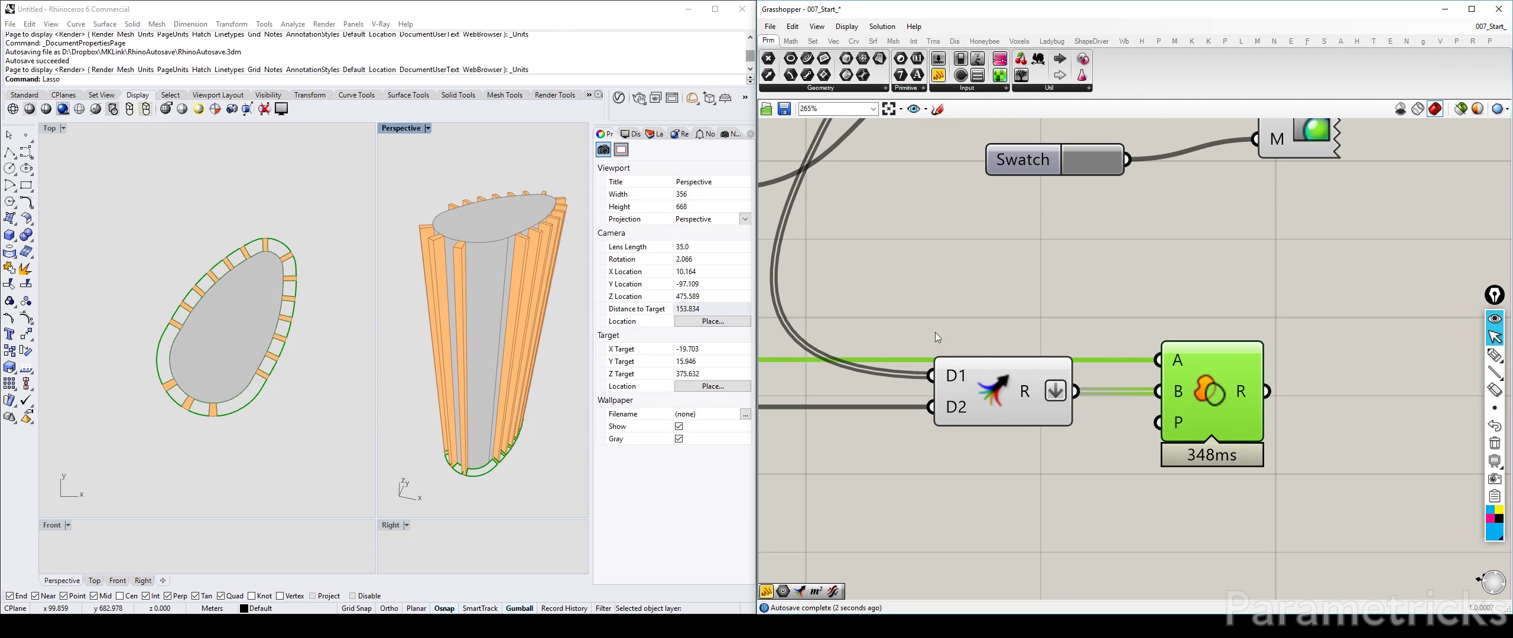
click(1459, 111)
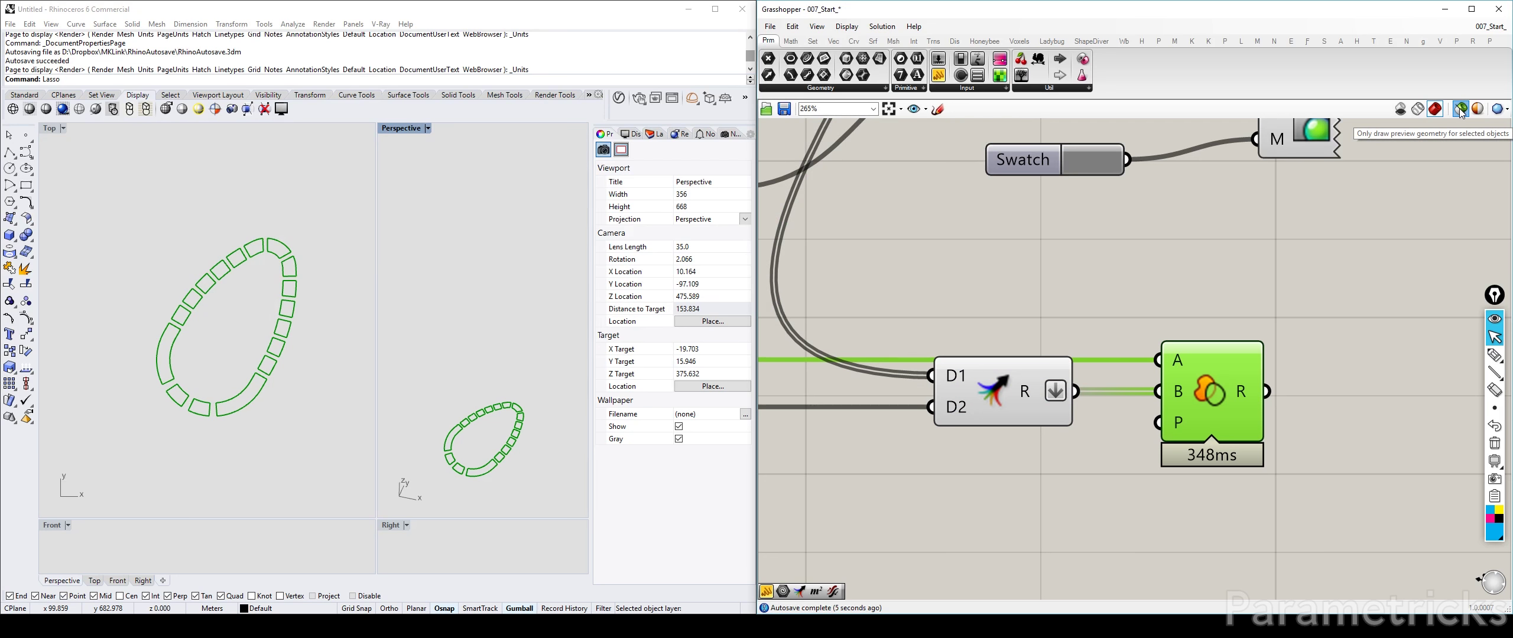
click(1459, 111)
scroll(1321, 267, down, 5)
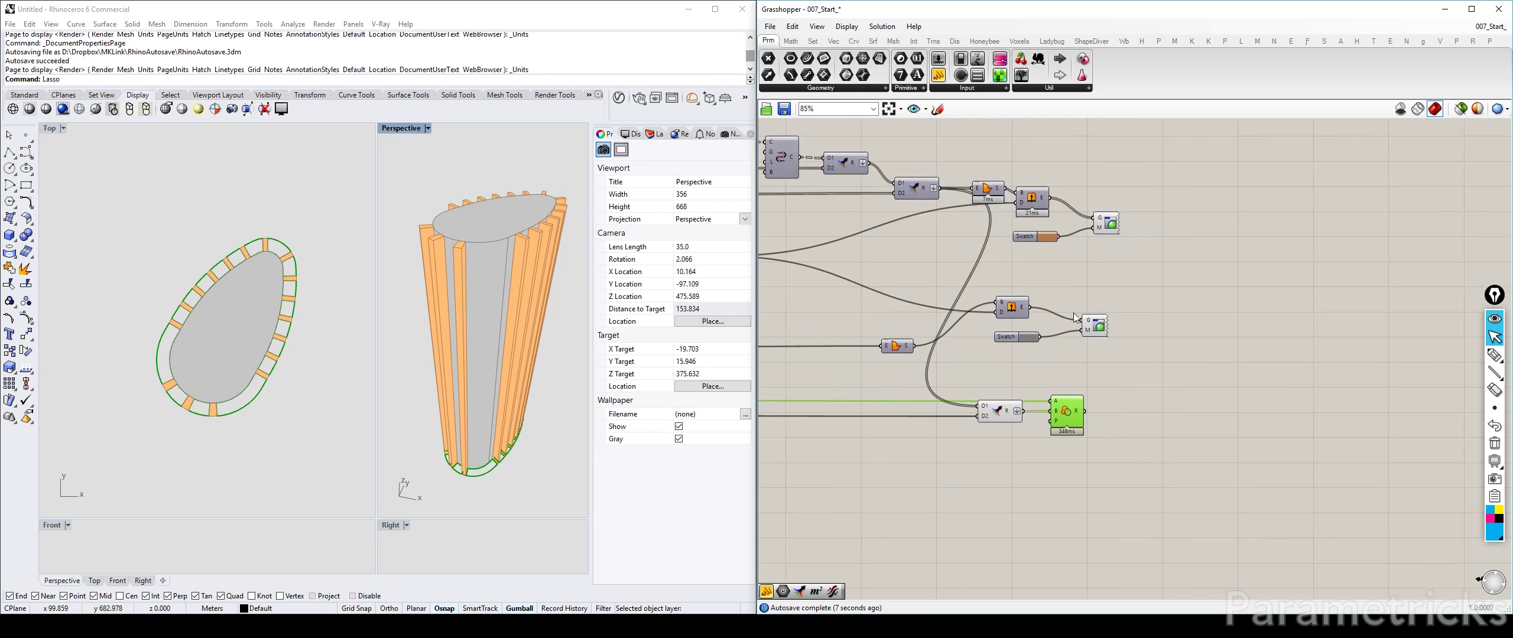
Copy the inner volume's Boundary Surfaces beside Region Difference and wire the Region Difference result into its E input
scroll(1085, 414, up, 3)
drag(902, 348, 1122, 385)
drag(1150, 382, 1153, 419)
Space Merge and Region Difference away from the new Boundary Surfaces and turn off the preview of both
drag(1099, 345, 863, 458)
drag(946, 397, 850, 432)
click(875, 390)
drag(996, 361, 813, 461)
middle_click(1019, 349)
click(1044, 325)
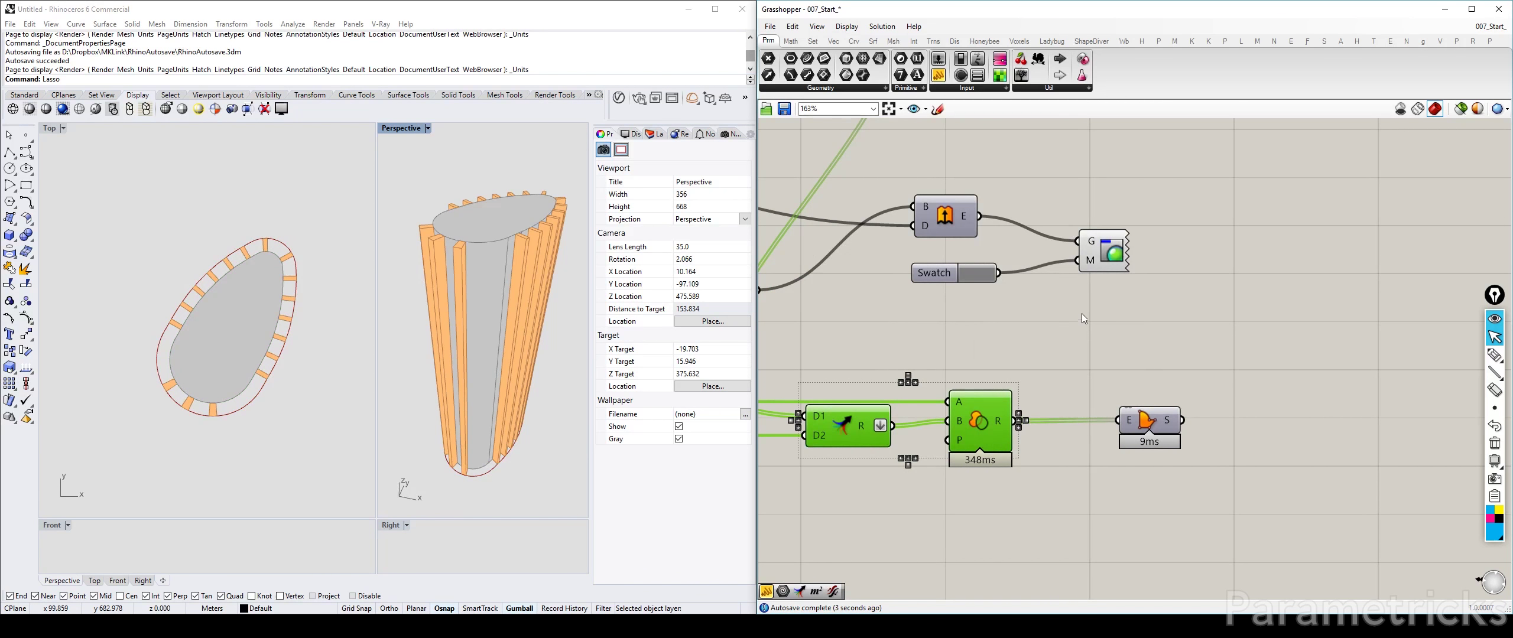
Move the column and inner-volume extrusion and preview components further downstream, and place the inner volume's Boundary Surfaces closer to its Extrude
scroll(1083, 319, down, 3)
drag(1097, 218, 943, 392)
drag(973, 231, 1150, 223)
click(1054, 266)
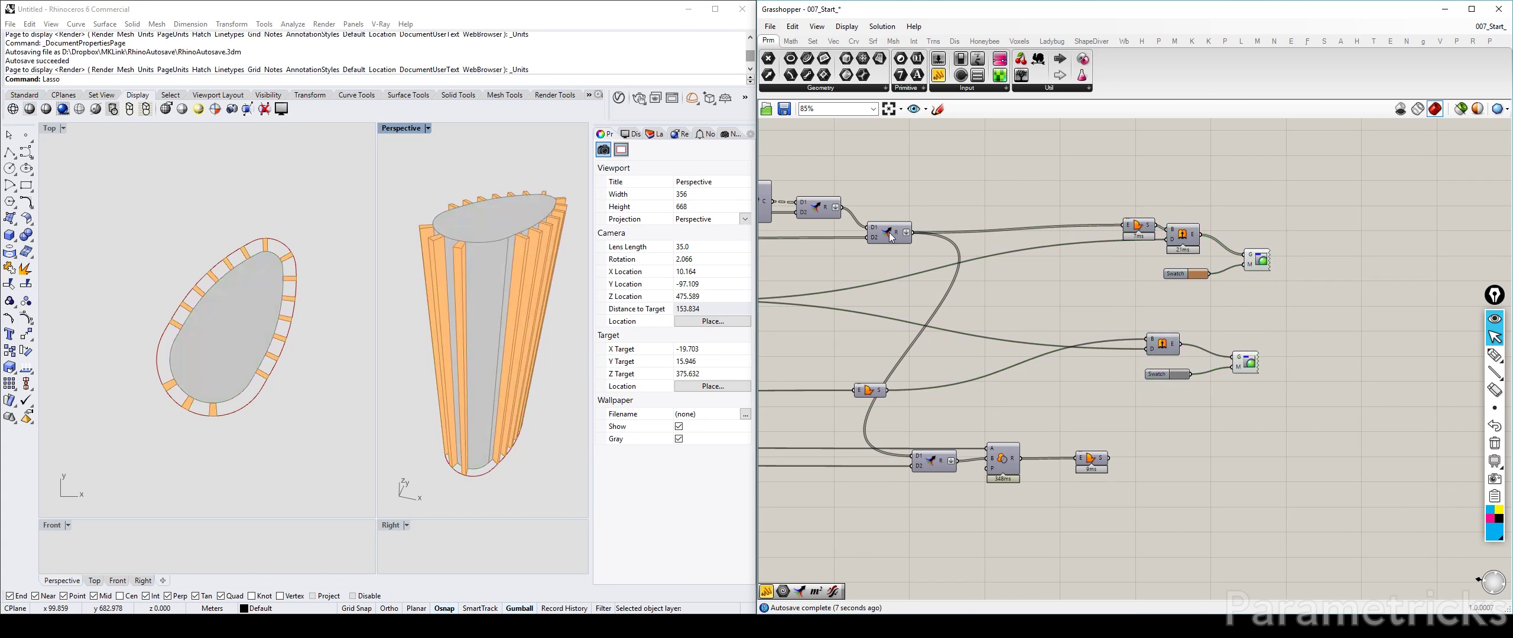
drag(883, 385, 1046, 324)
Place the new Boundary Surfaces closer to Region Difference and turn on its preview
scroll(1046, 324, down, 3)
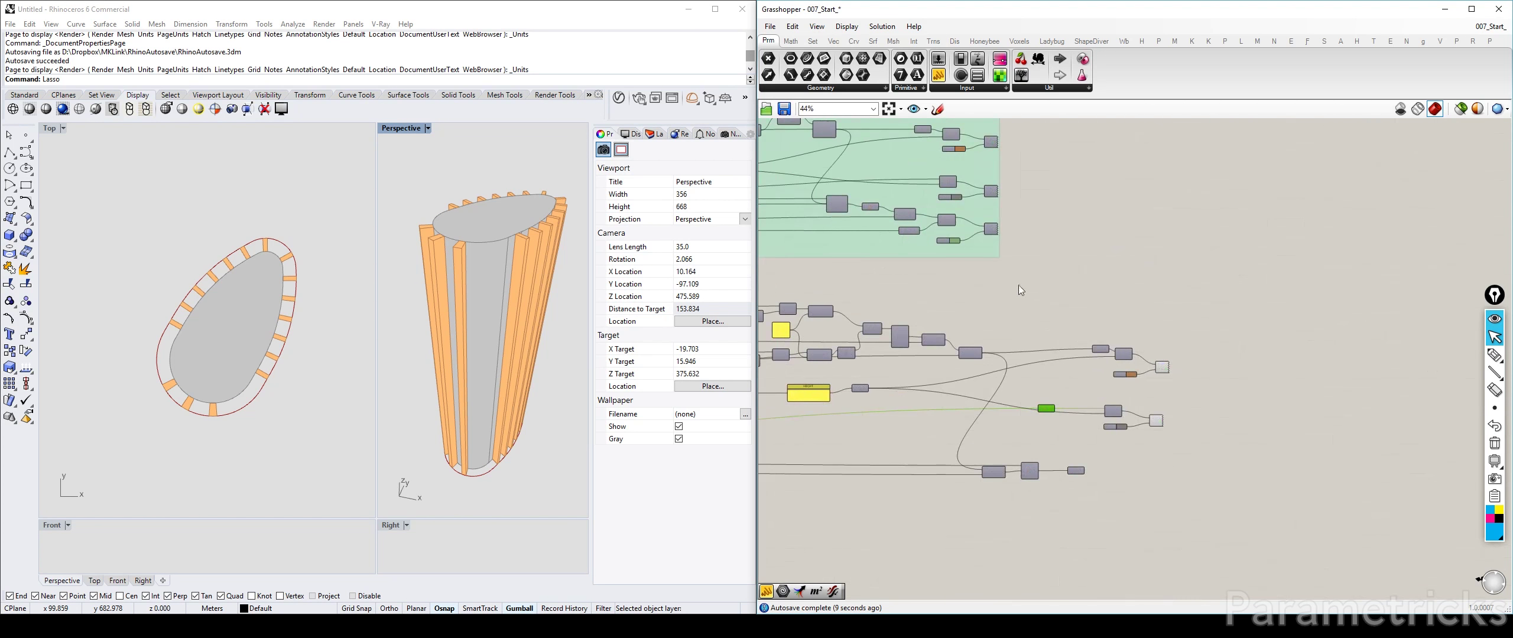
scroll(1051, 300, up, 1)
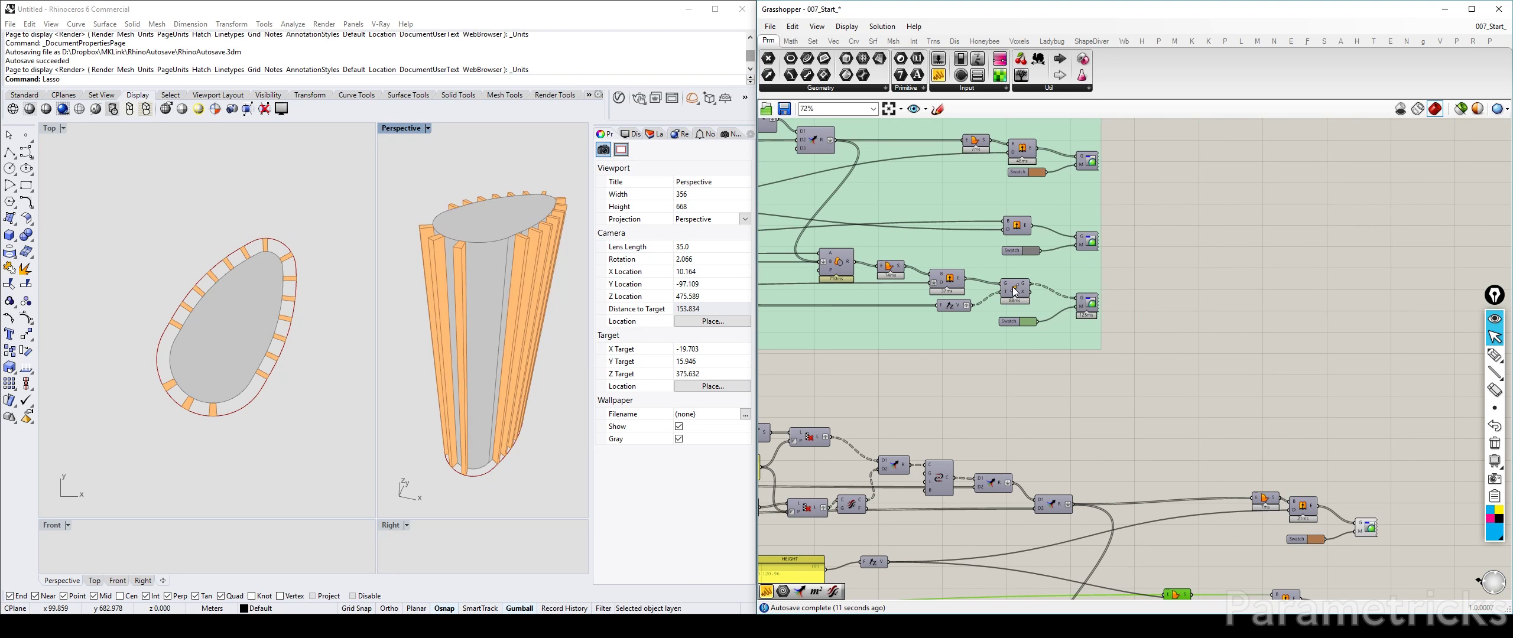
shift+click(1084, 304)
click(946, 278)
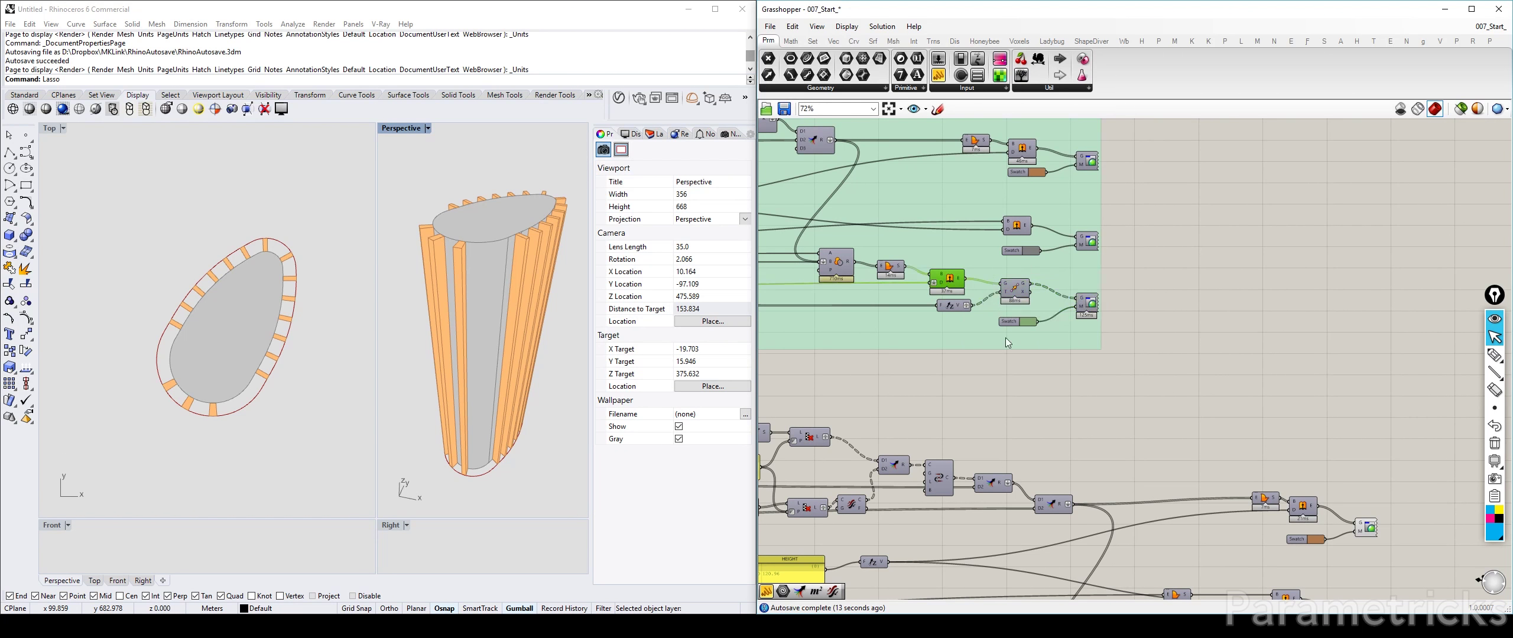
right_drag(1180, 427, 1100, 167)
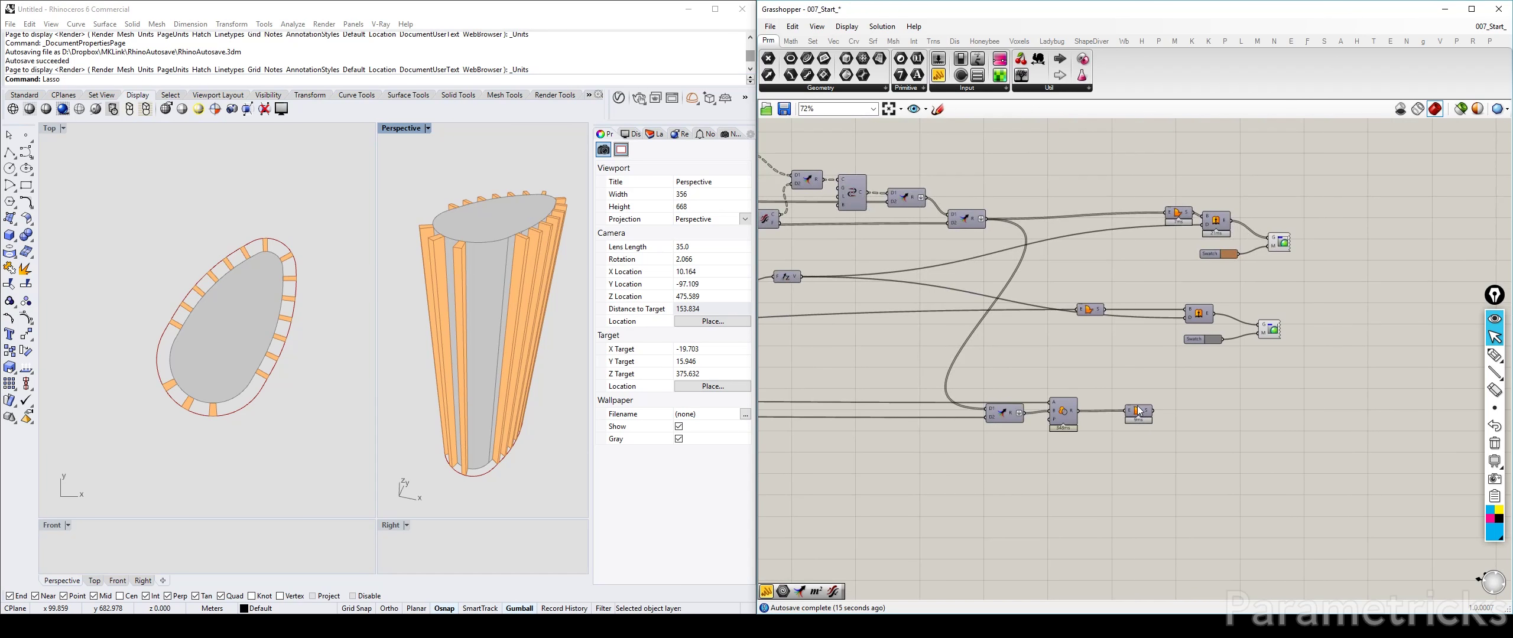
drag(1138, 411, 1106, 412)
Move the Series component slightly further below the Offset Curve component at the start of Block 3
scroll(1027, 291, down, 4)
right_drag(892, 302, 1407, 301)
right_drag(845, 340, 1052, 329)
scroll(1052, 330, up, 6)
drag(890, 267, 889, 270)
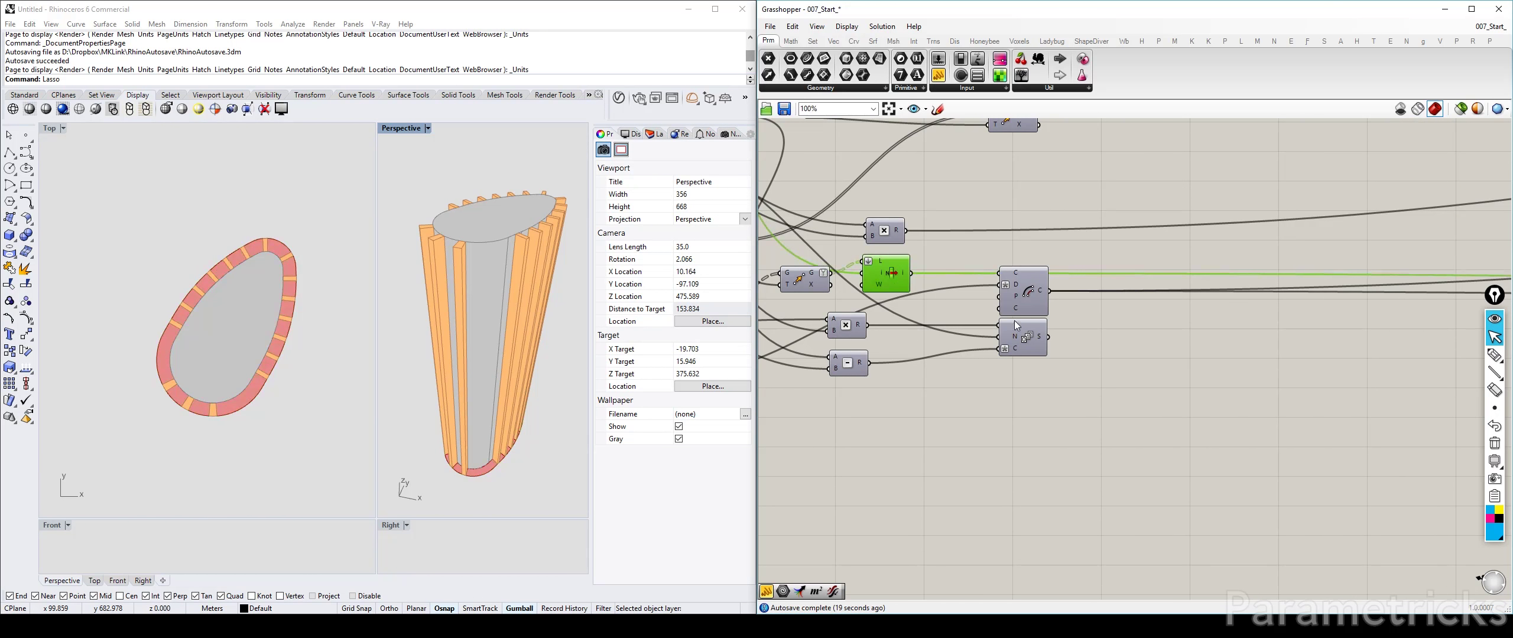
drag(1012, 325, 1094, 356)
scroll(1122, 371, down, 4)
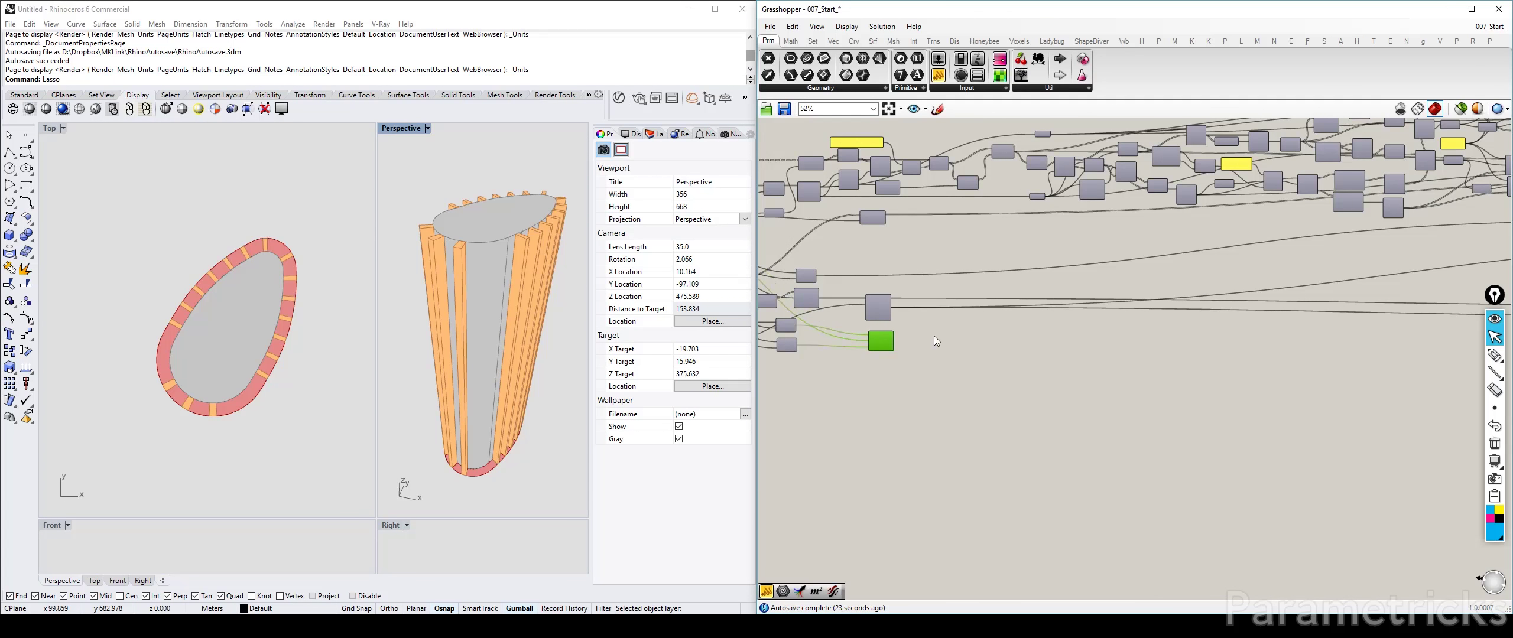
Copy Block 2's floor Extrude, Unit Z, Move, Swatch and Custom Preview components into the Block 3 area
right_drag(1007, 344, 854, 591)
scroll(822, 295, up, 3)
mouse_move(865, 295)
right_down()
mouse_move(1220, 285)
mouse_move(818, 306)
right_up()
right_drag(1194, 302, 809, 309)
right_drag(1465, 308, 953, 315)
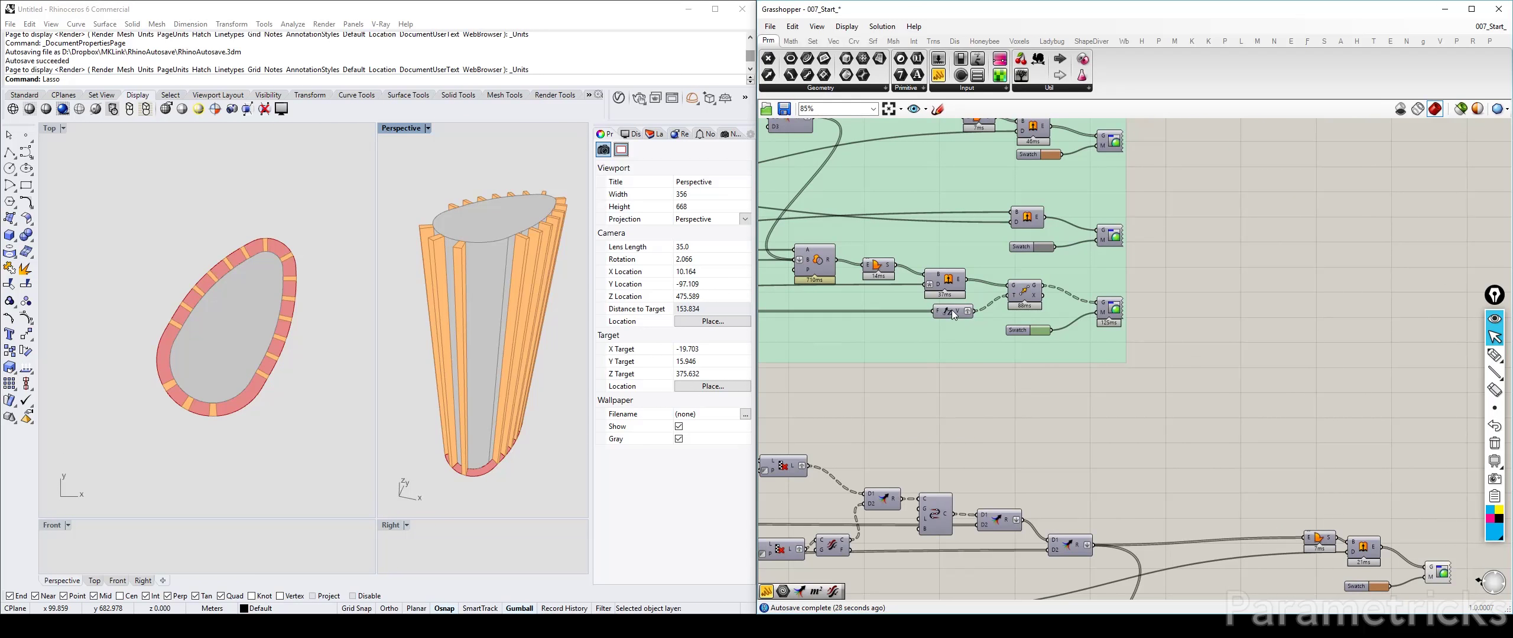
click(952, 311)
shift+click(1024, 295)
shift+click(945, 280)
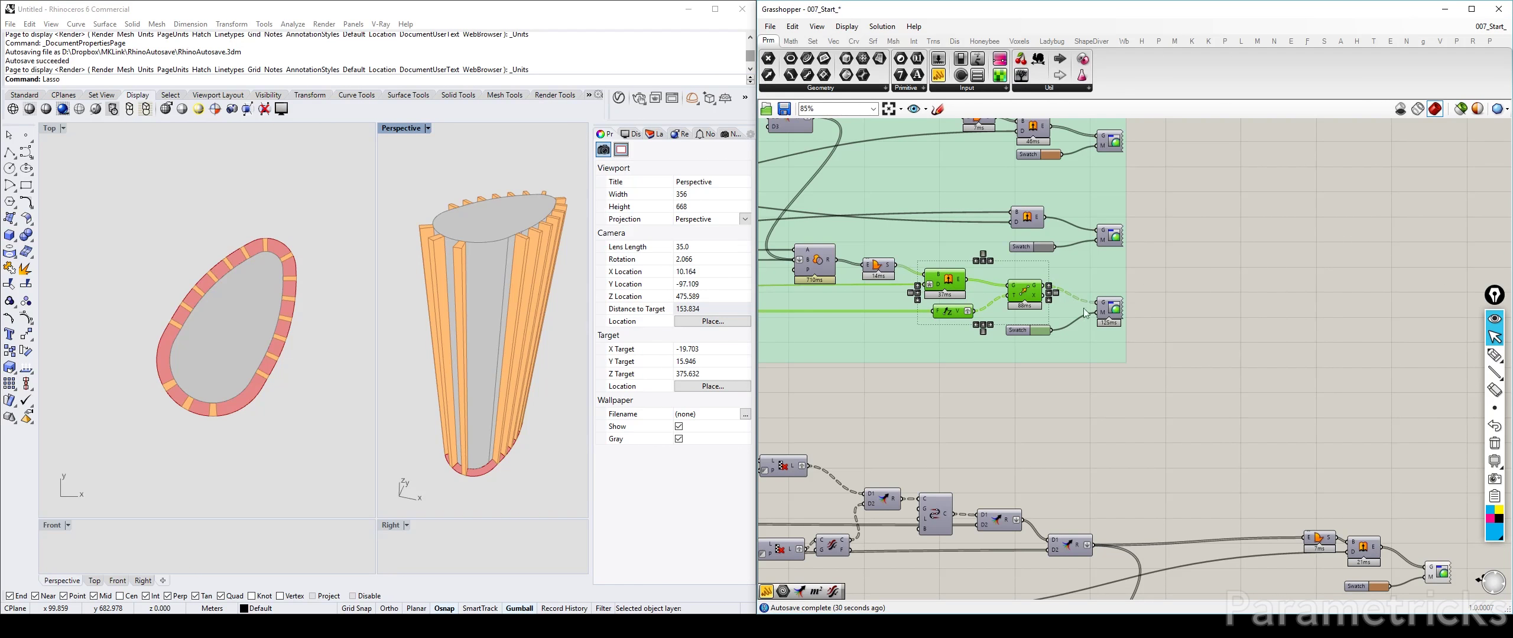
right_drag(1099, 313, 1074, 160)
shift+click(1075, 159)
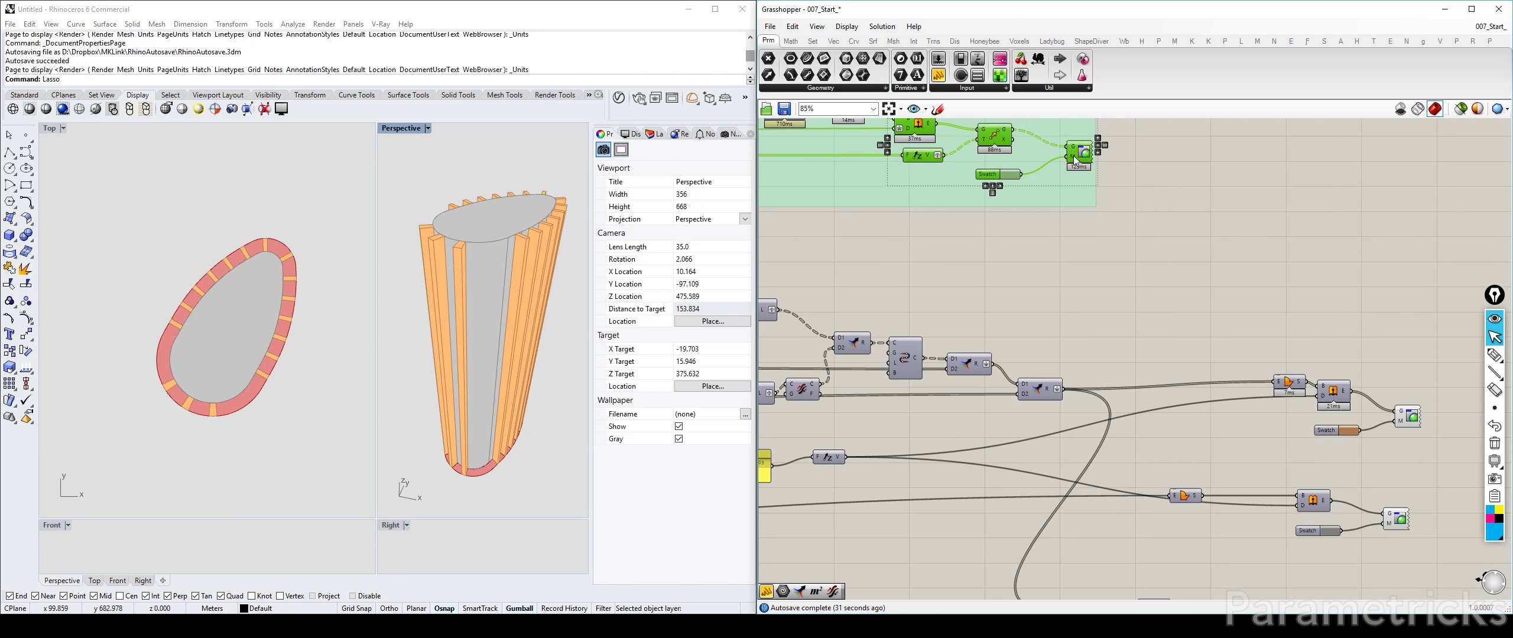
alt+drag(1074, 157, 1175, 420)
Place the copied floor components just below and downstream of the new Boundary Surfaces
right_drag(1152, 445, 1076, 225)
drag(1024, 184, 1268, 448)
click(1183, 362)
scroll(1165, 414, up, 3)
right_drag(1165, 414, 1099, 341)
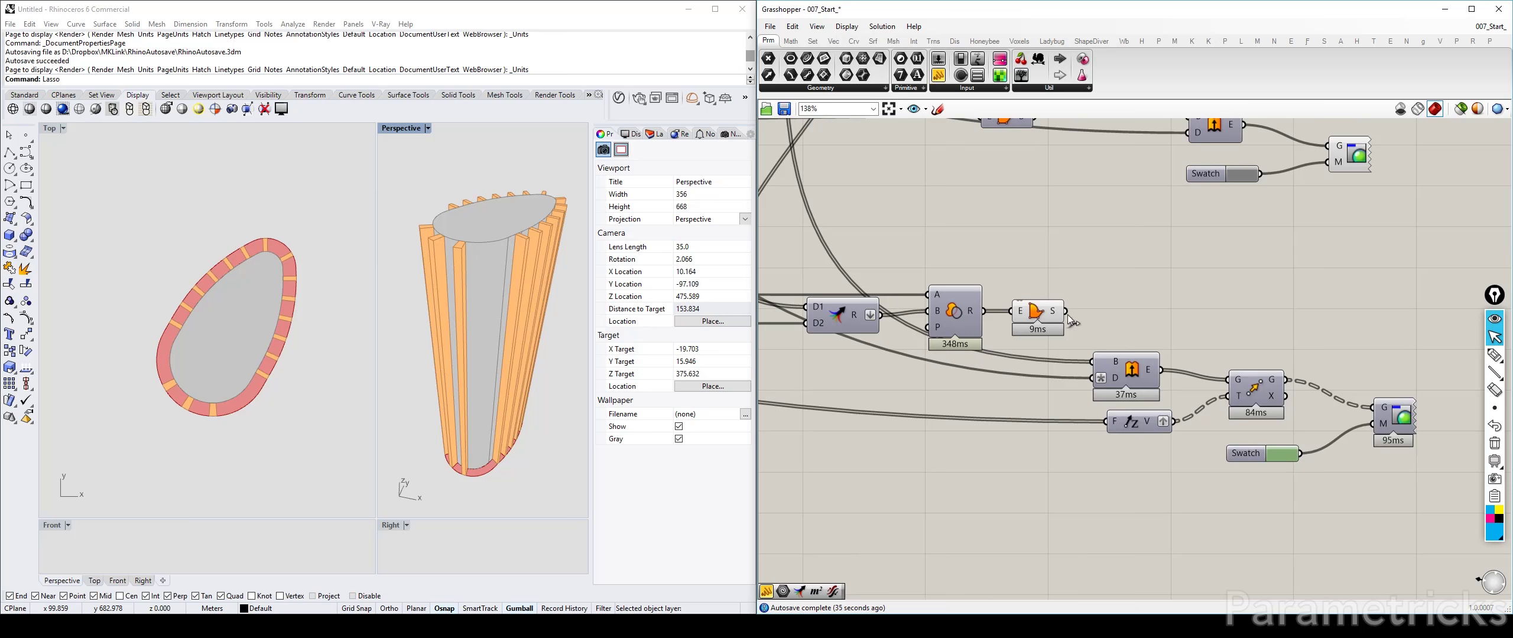
Enable the copied floor Custom Preview and wire the new Boundary Surfaces into the copied Extrude's B input
scroll(1126, 426, down, 5)
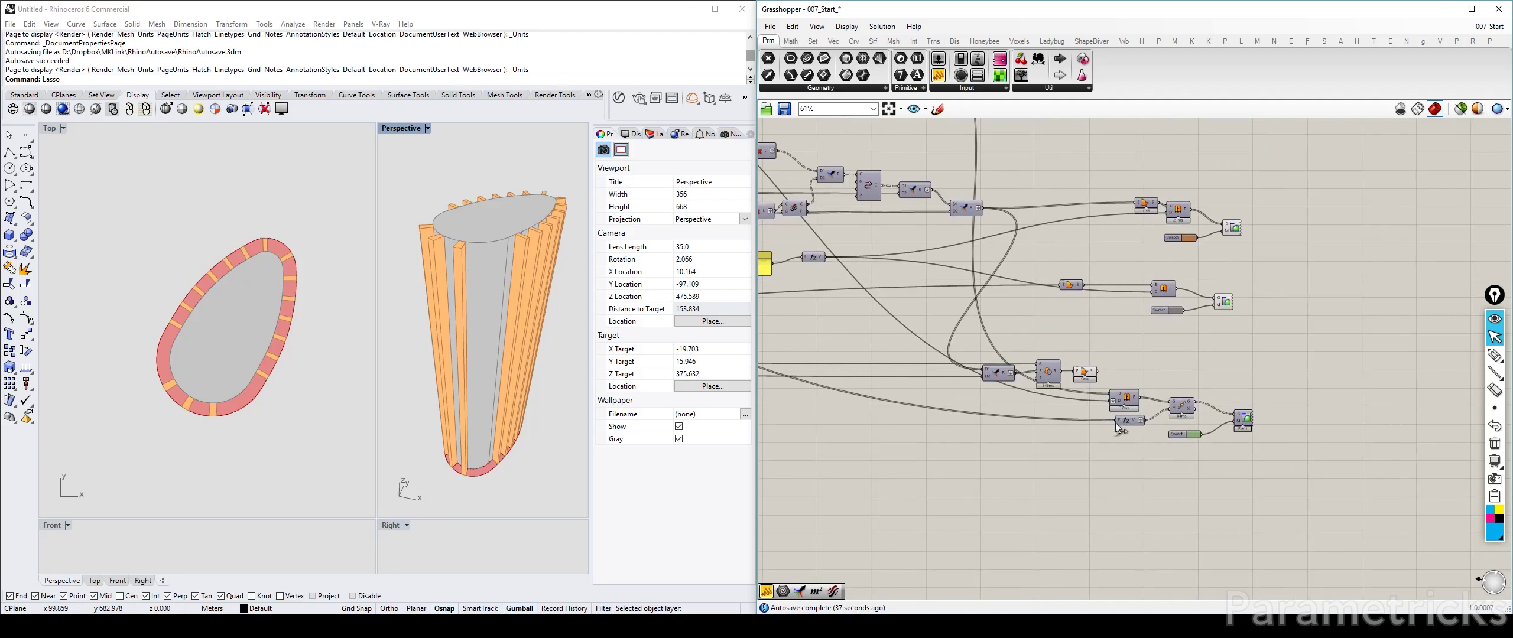
scroll(1182, 420, up, 3)
click(1280, 418)
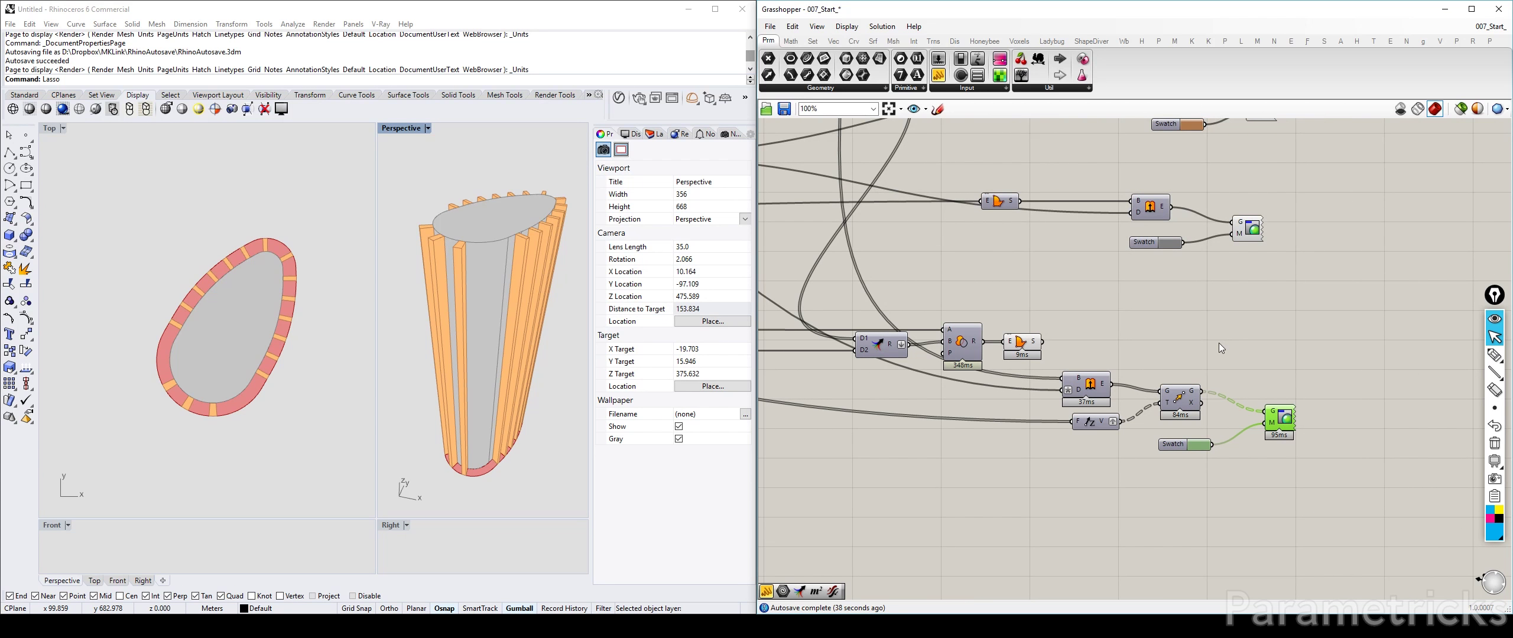
click(1187, 315)
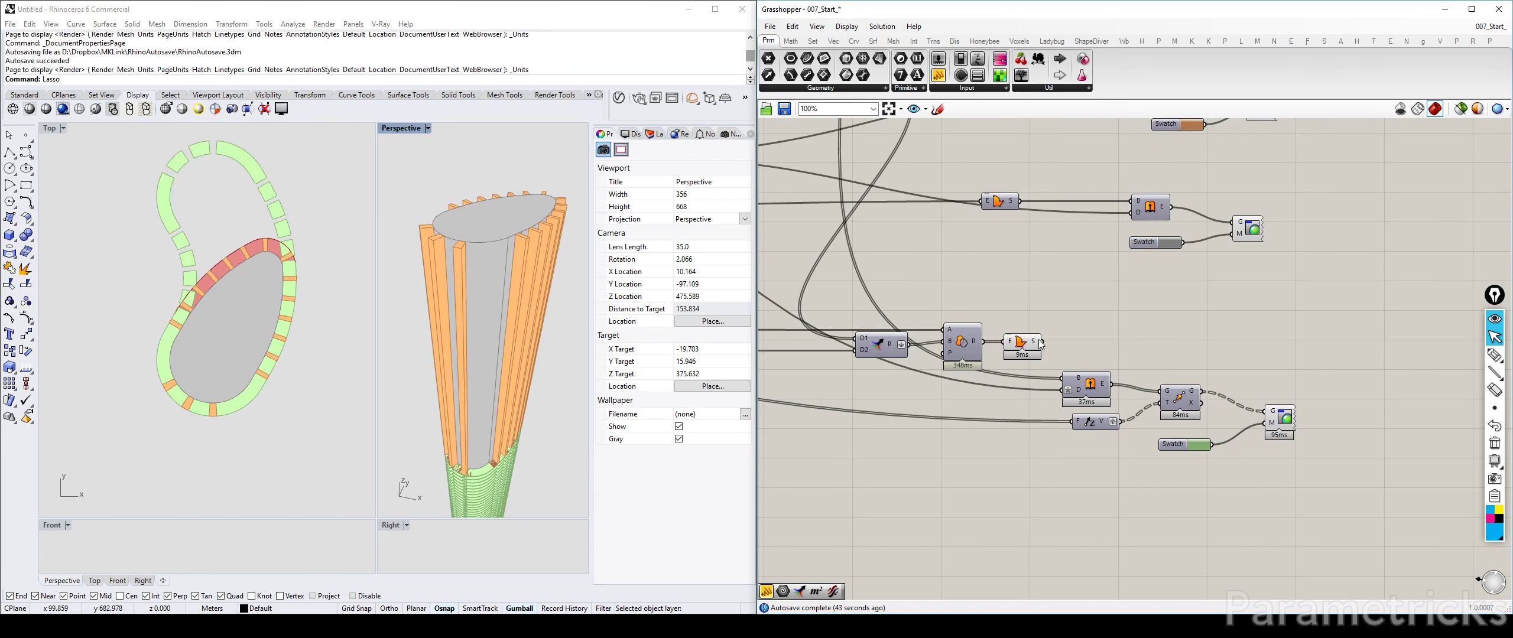
drag(1078, 378, 1079, 379)
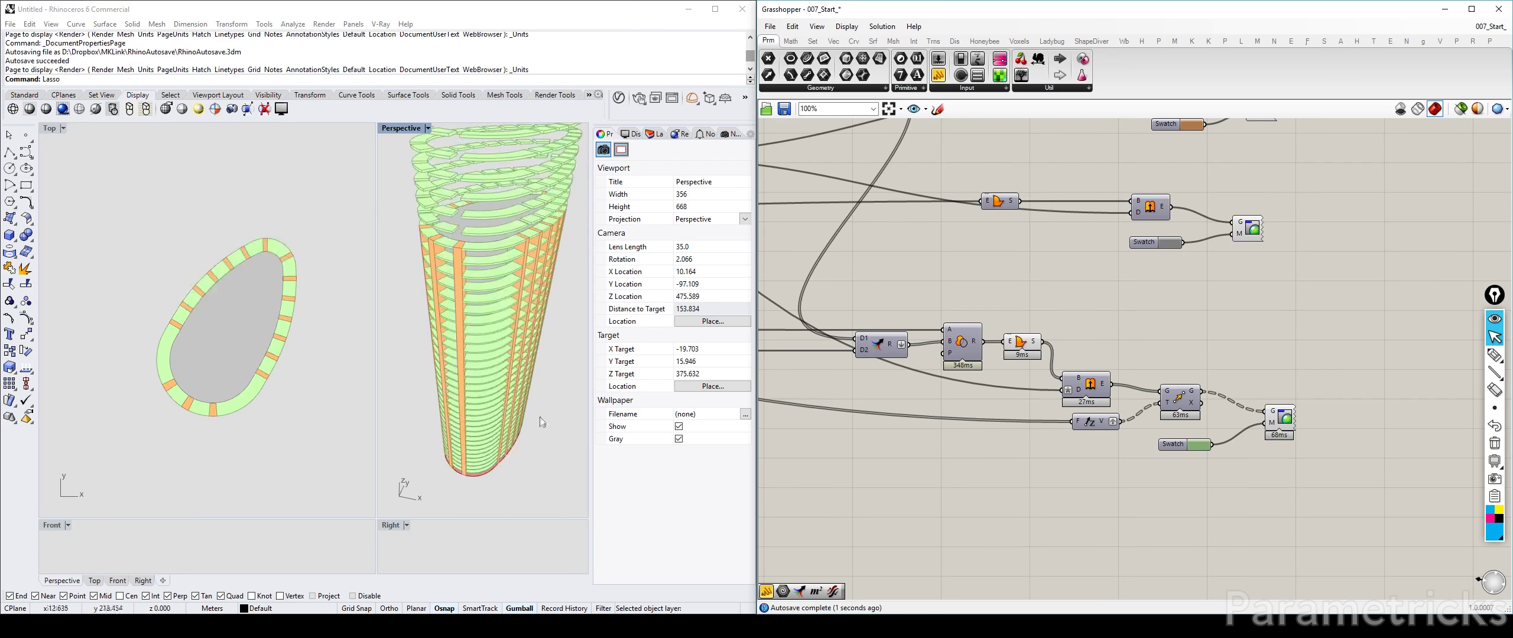
Examine the expression on the copied Extrude's D input and trace its wire back to Block 2's Unit Z
right_drag(1047, 385, 1176, 320)
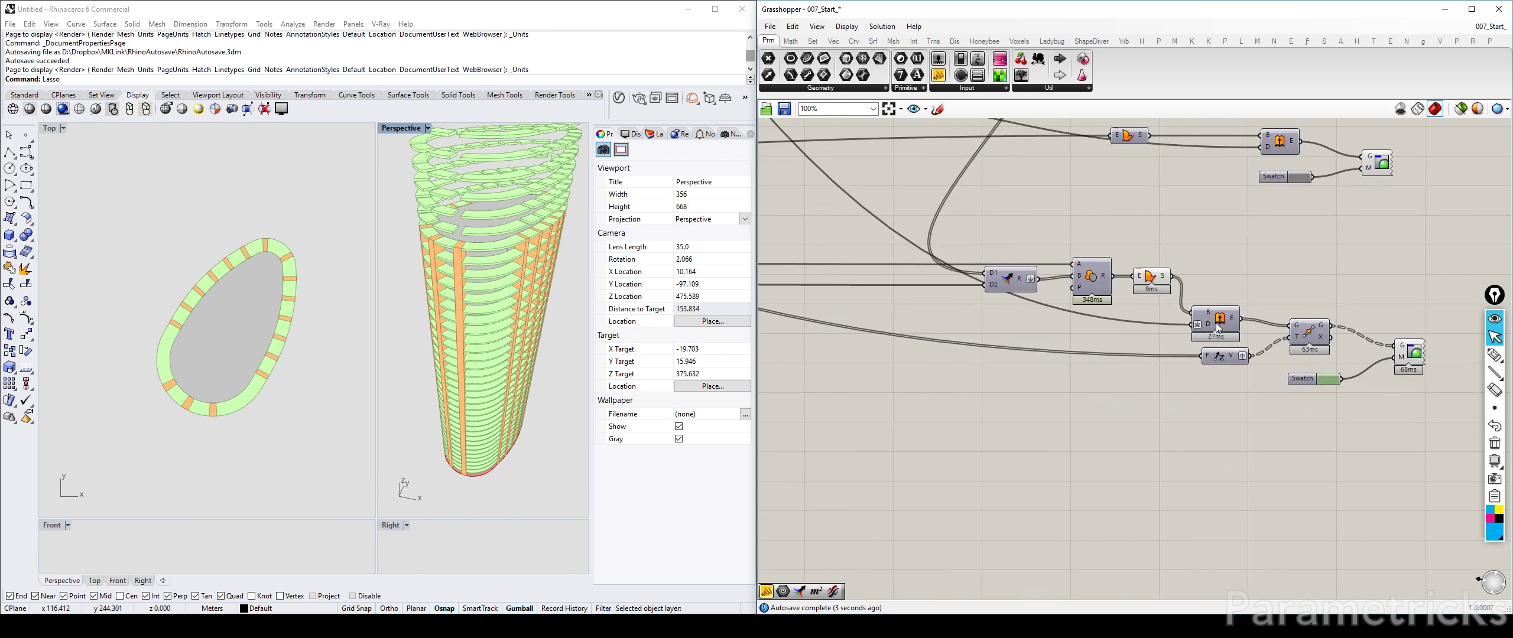
mouse_move(1196, 328)
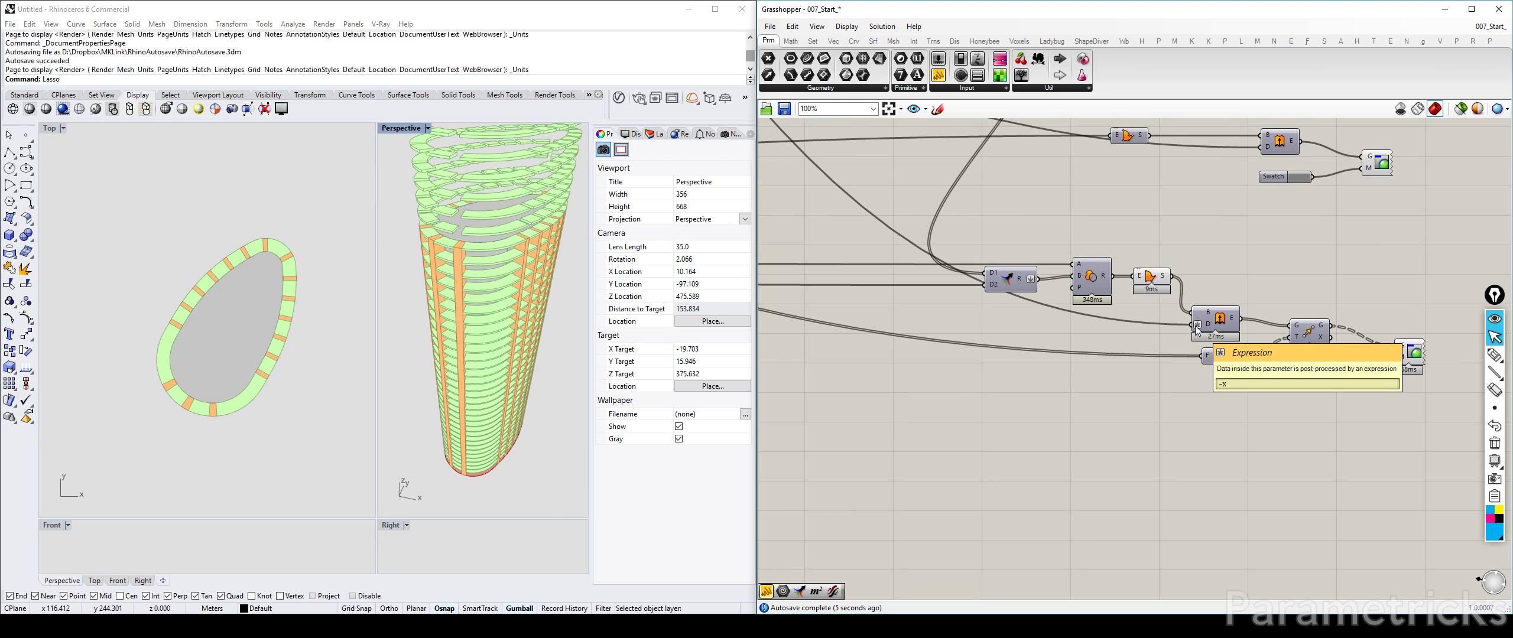
scroll(1196, 329, down, 4)
right_drag(1196, 328, 1220, 459)
right_drag(974, 286, 1206, 326)
scroll(930, 157, up, 2)
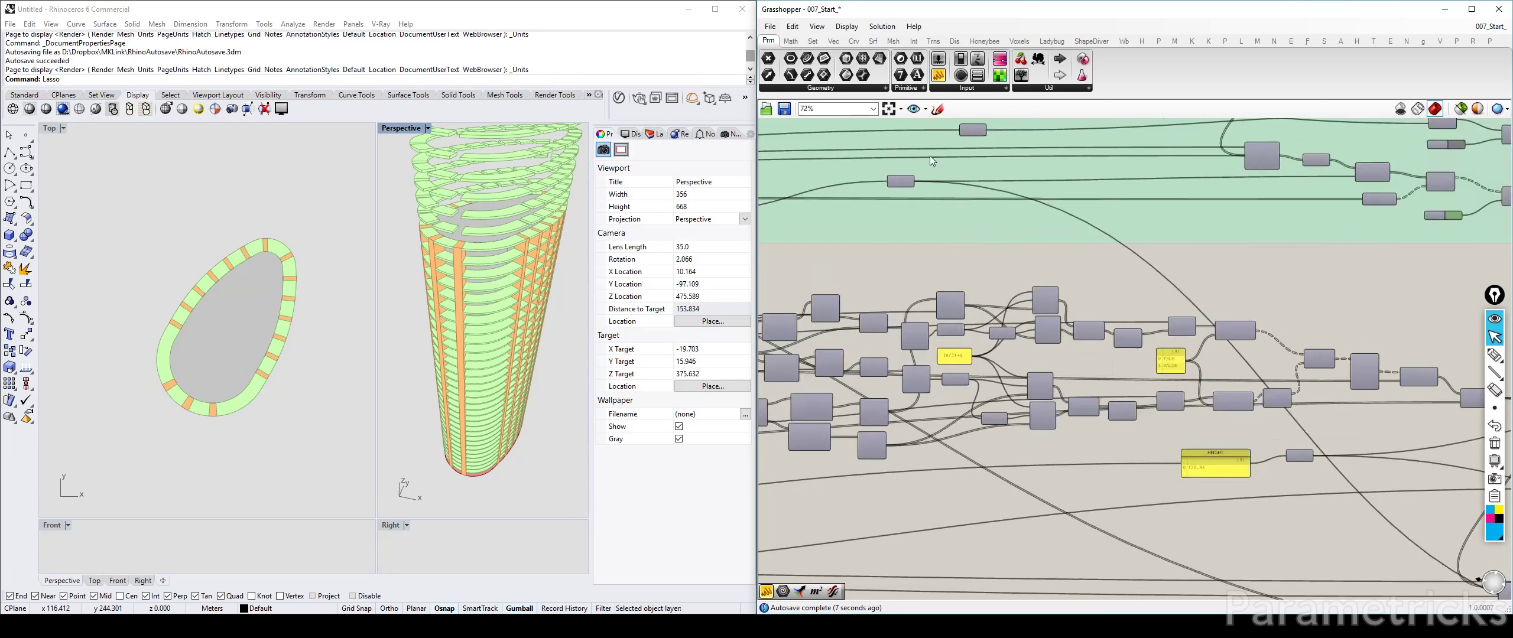
mouse_move(910, 183)
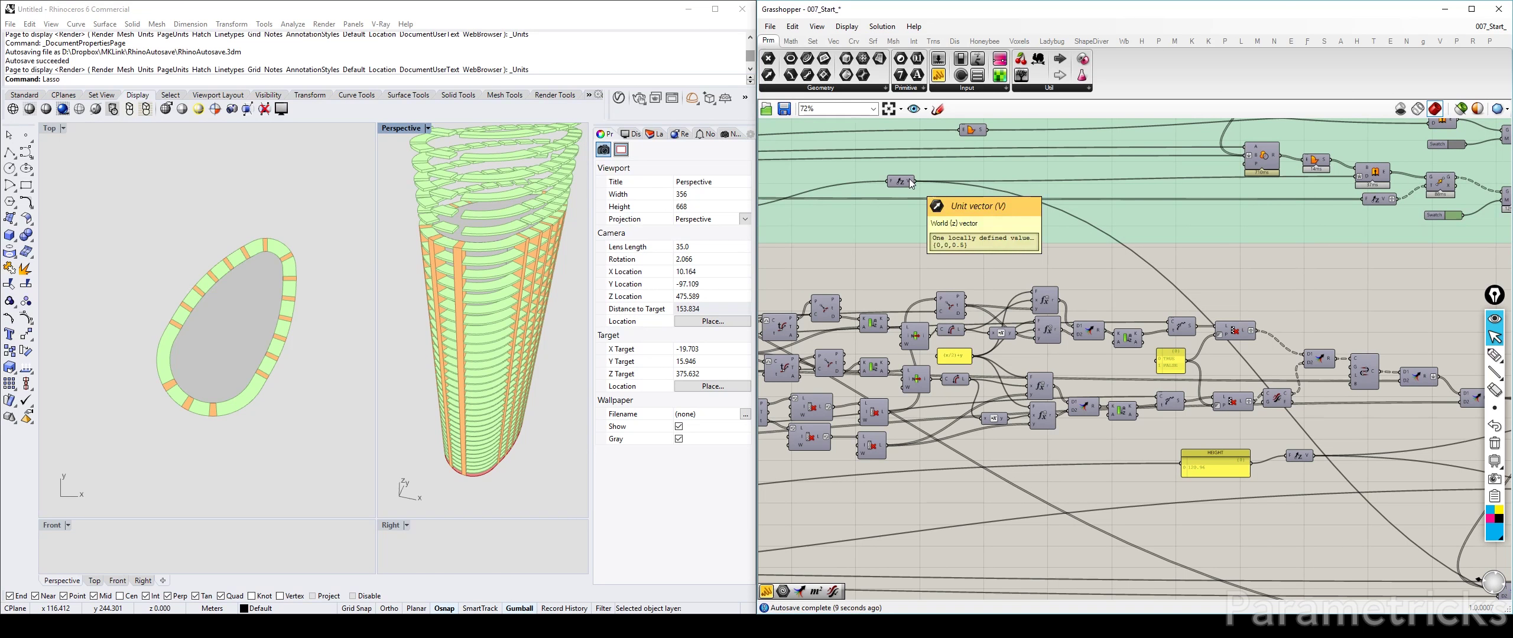
scroll(1063, 266, up, 5)
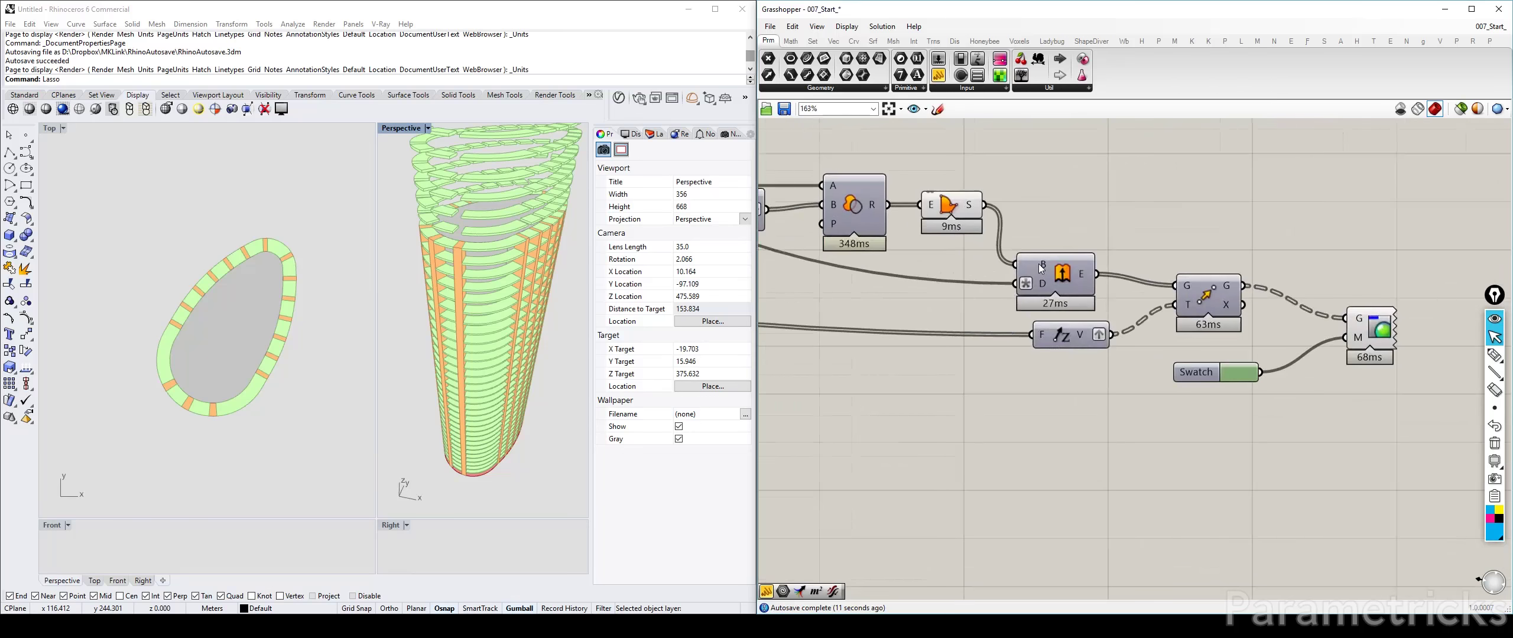
Wire the FLOOR THICKNESS parameter into the copied Unit Z's F input, replacing its Block 2 source
scroll(1037, 263, down, 8)
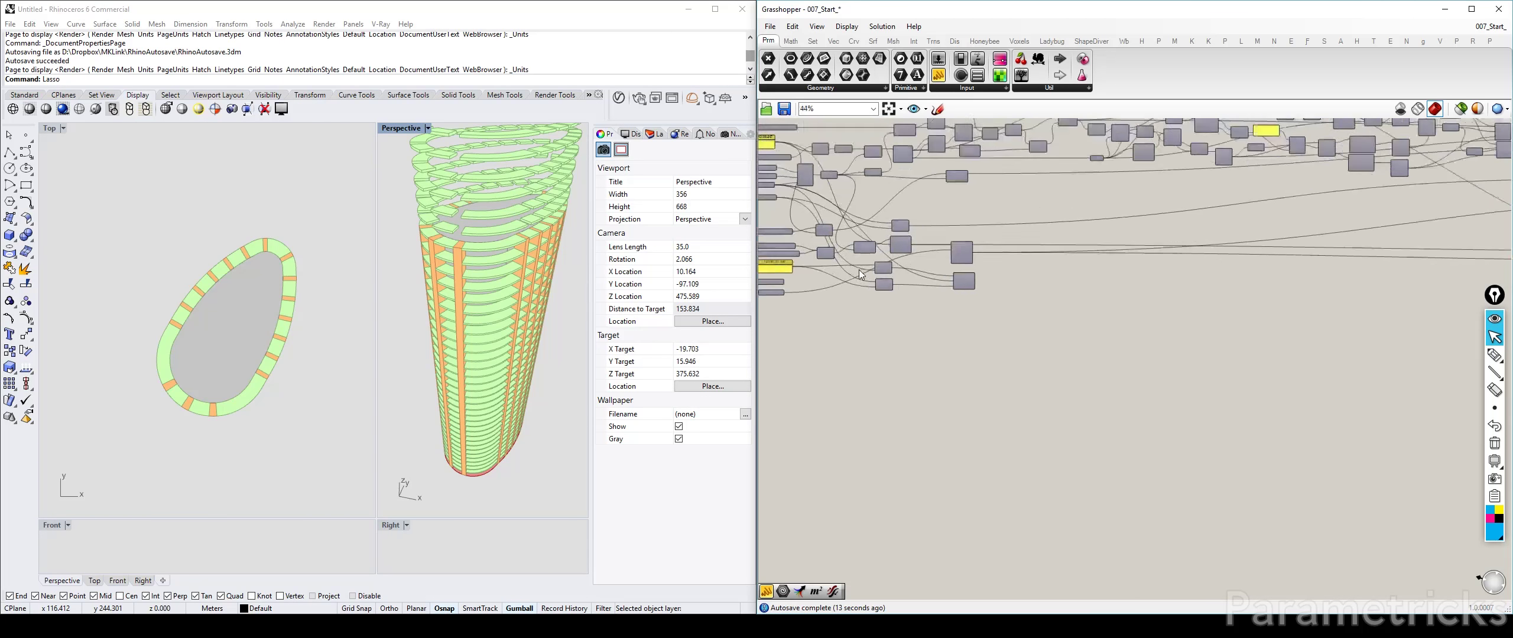
scroll(860, 275, up, 4)
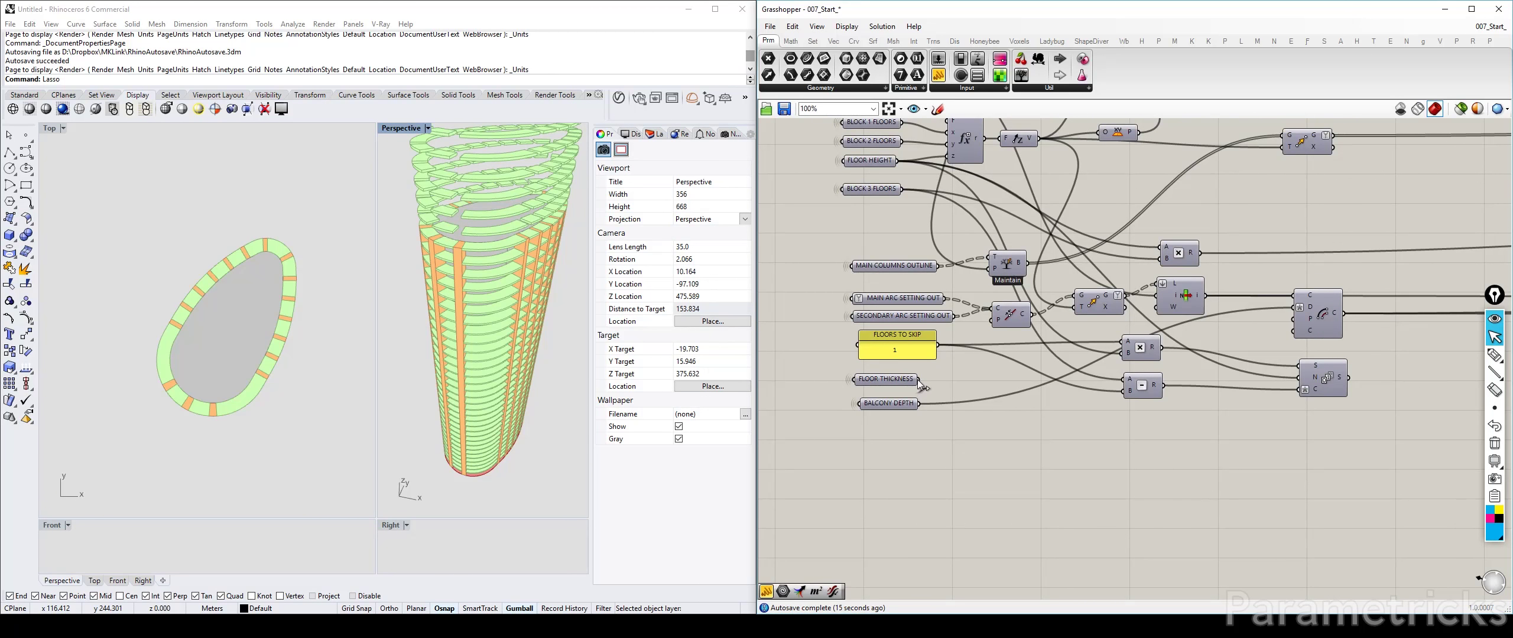
scroll(998, 380, down, 4)
drag(917, 380, 1421, 399)
scroll(1421, 378, up, 3)
right_drag(1401, 397, 1056, 344)
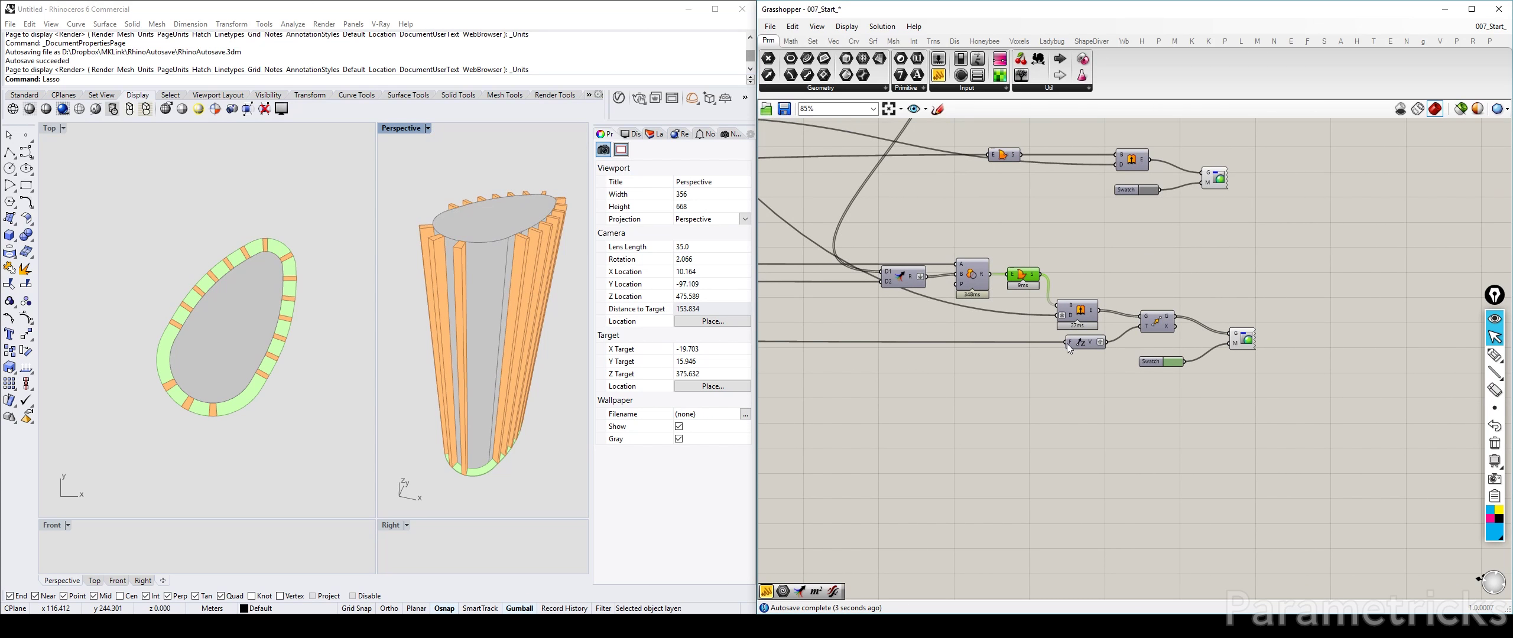
Move the FLOOR THICKNESS parameter far downstream, below the HEIGHT panel and upstream of the copied Unit Z
scroll(1065, 343, down, 3)
scroll(1399, 325, up, 2)
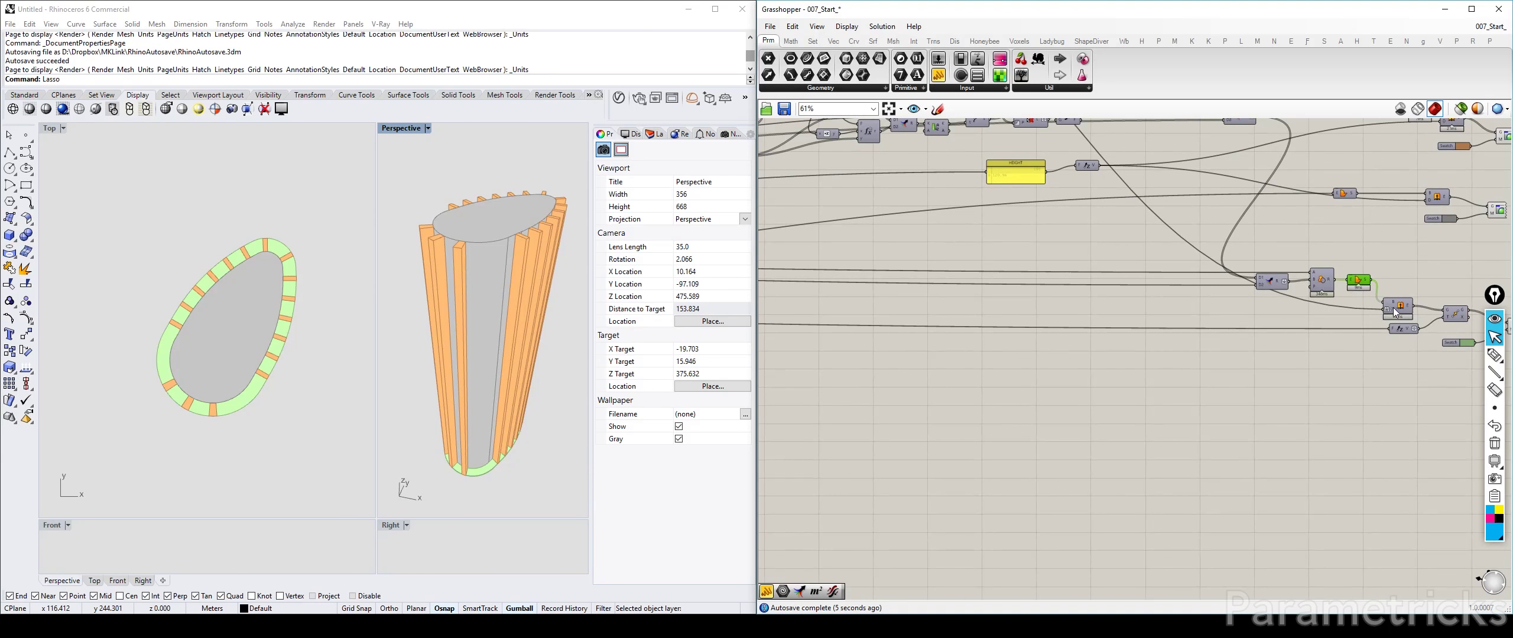
mouse_move(1386, 314)
scroll(1054, 349, down, 3)
scroll(1002, 311, up, 2)
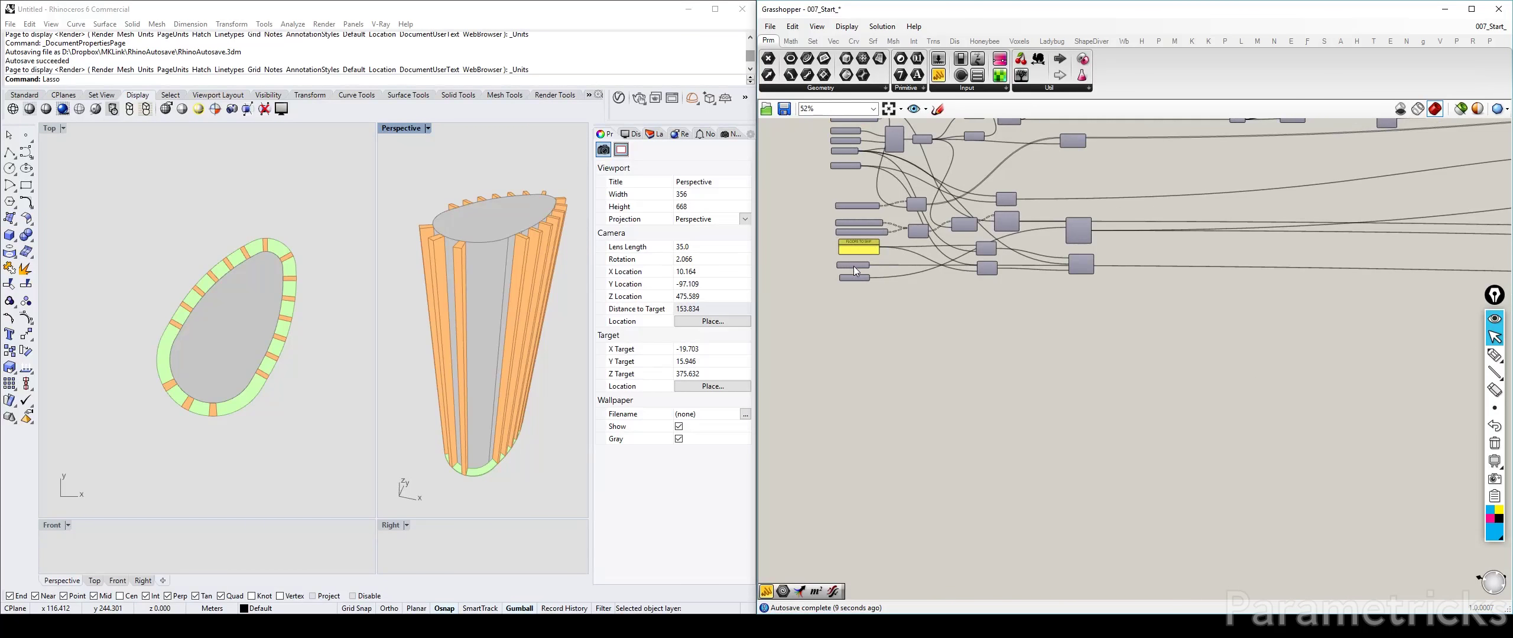
scroll(854, 267, up, 3)
drag(859, 266, 1297, 353)
scroll(1064, 378, down, 5)
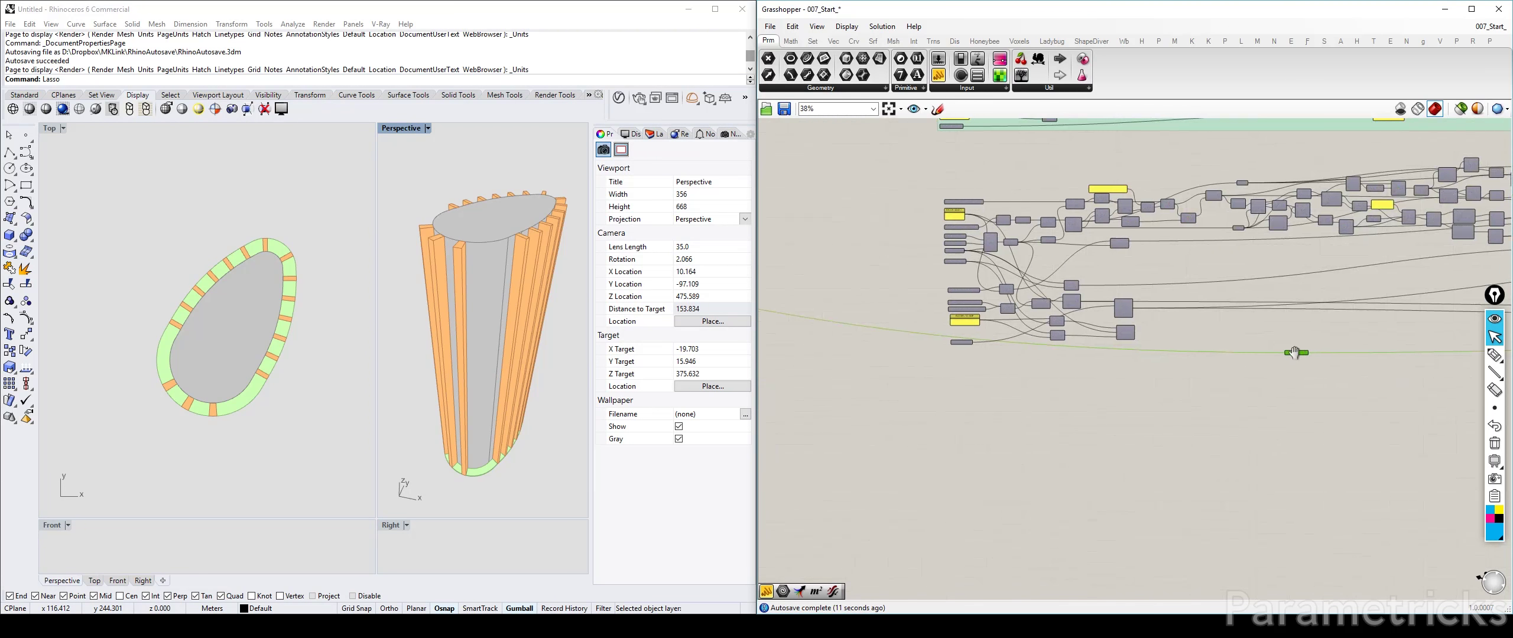
right_drag(1294, 353, 1008, 364)
scroll(999, 360, up, 3)
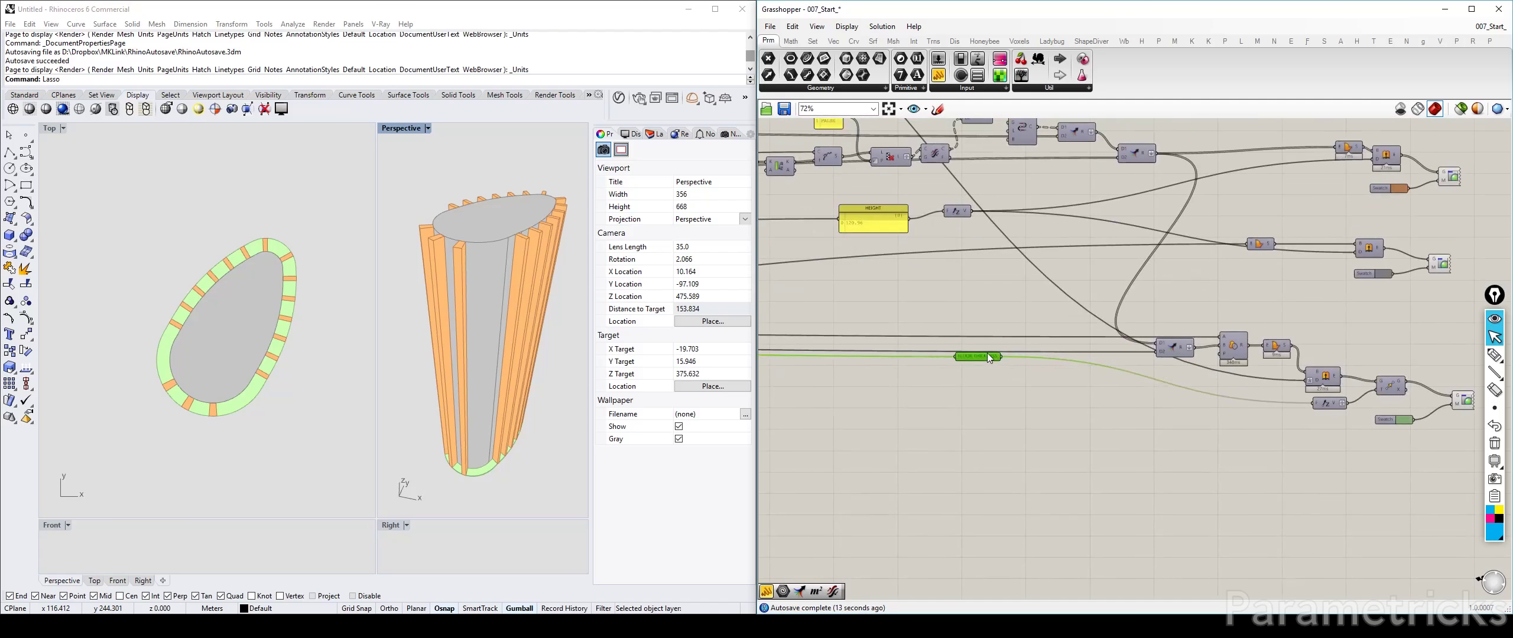
Try wiring the FLOOR THICKNESS parameter directly into the copied floor Extrude's D input and move the parameter further upstream
scroll(990, 357, up, 3)
drag(1348, 380, 1345, 379)
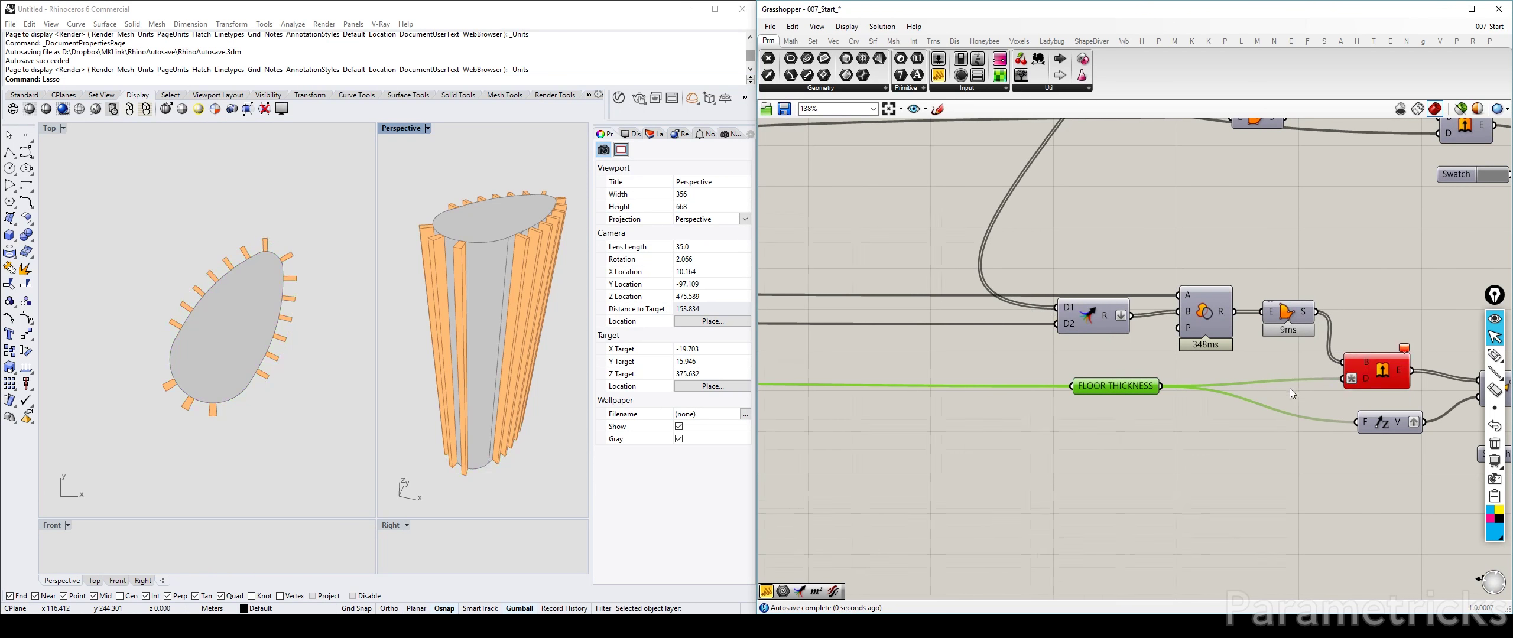
right_drag(1289, 387, 1270, 392)
double_click(1180, 459)
drag(1096, 394, 802, 405)
Duplicate the FLOOR THICKNESS-fed Unit Z, remove the graft from its V output and wire it into the floor Extrude's D input
alt+drag(1363, 429, 1179, 388)
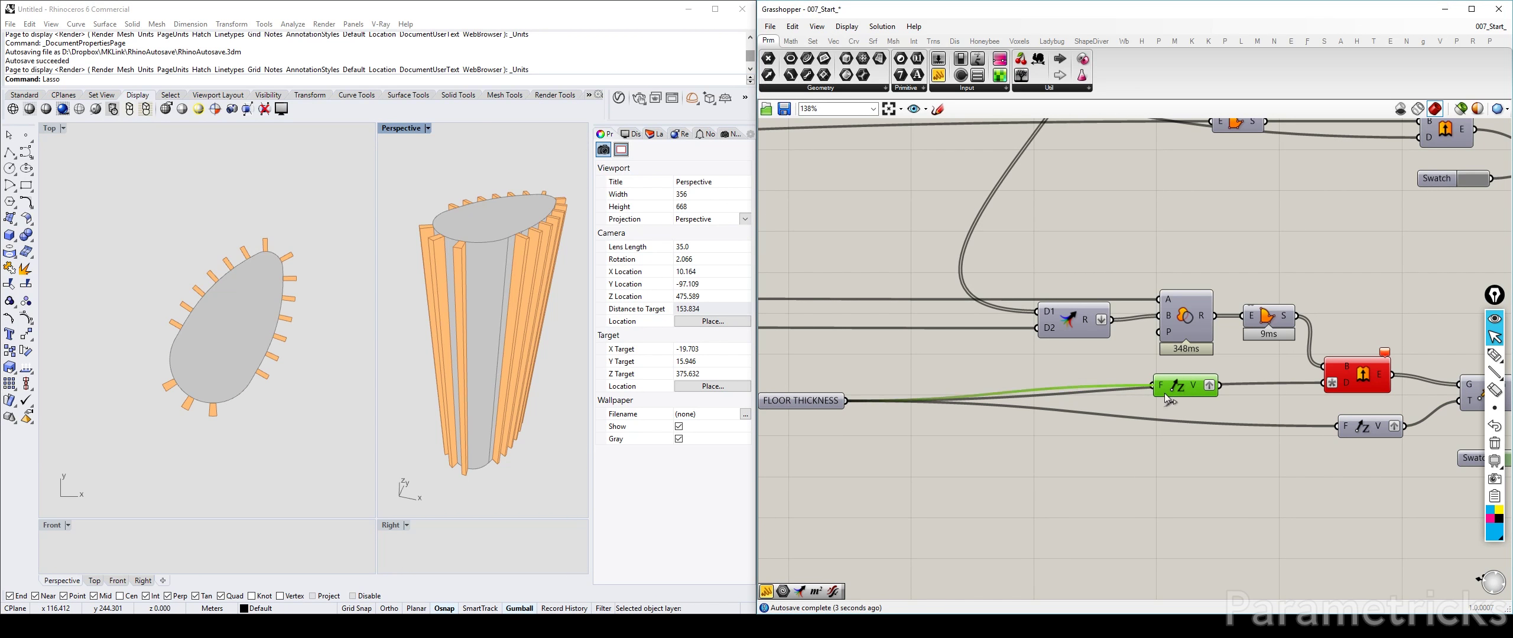
click(1131, 378)
right_click(1190, 383)
click(1221, 432)
drag(1217, 386, 1321, 382)
scroll(1302, 382, down, 4)
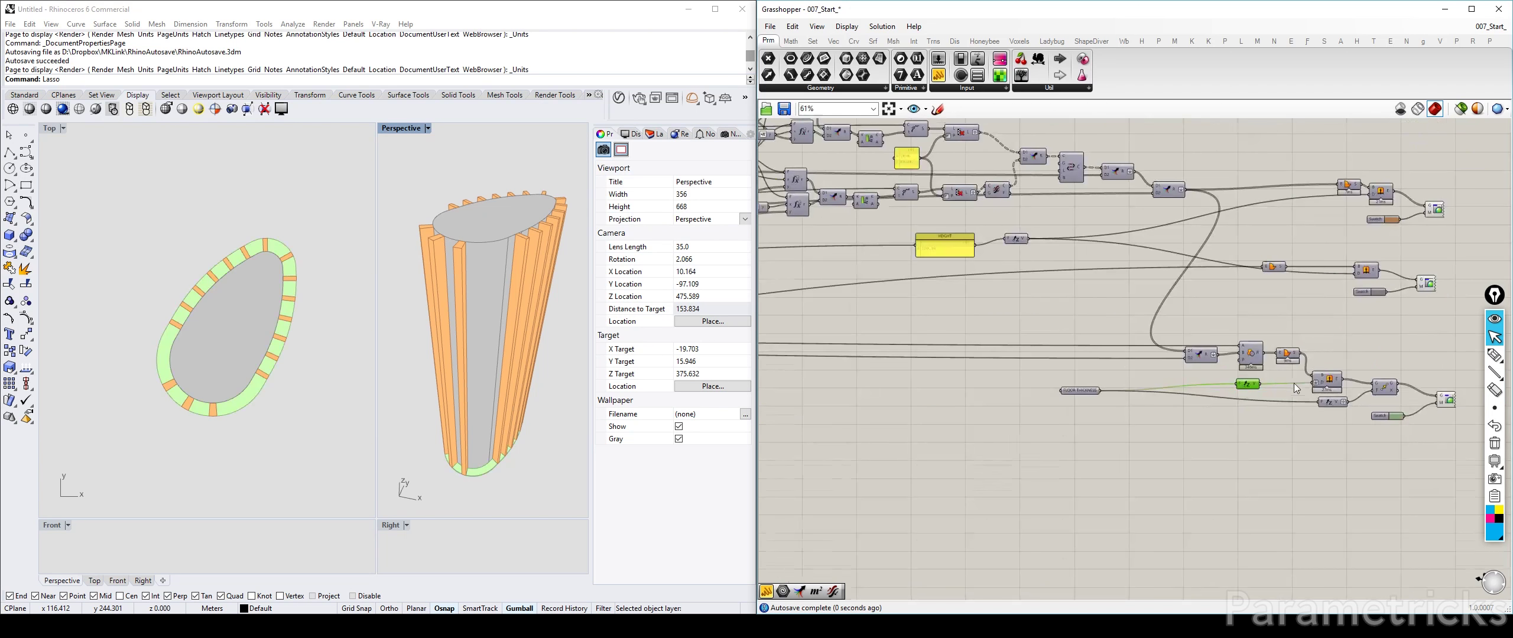
click(1330, 380)
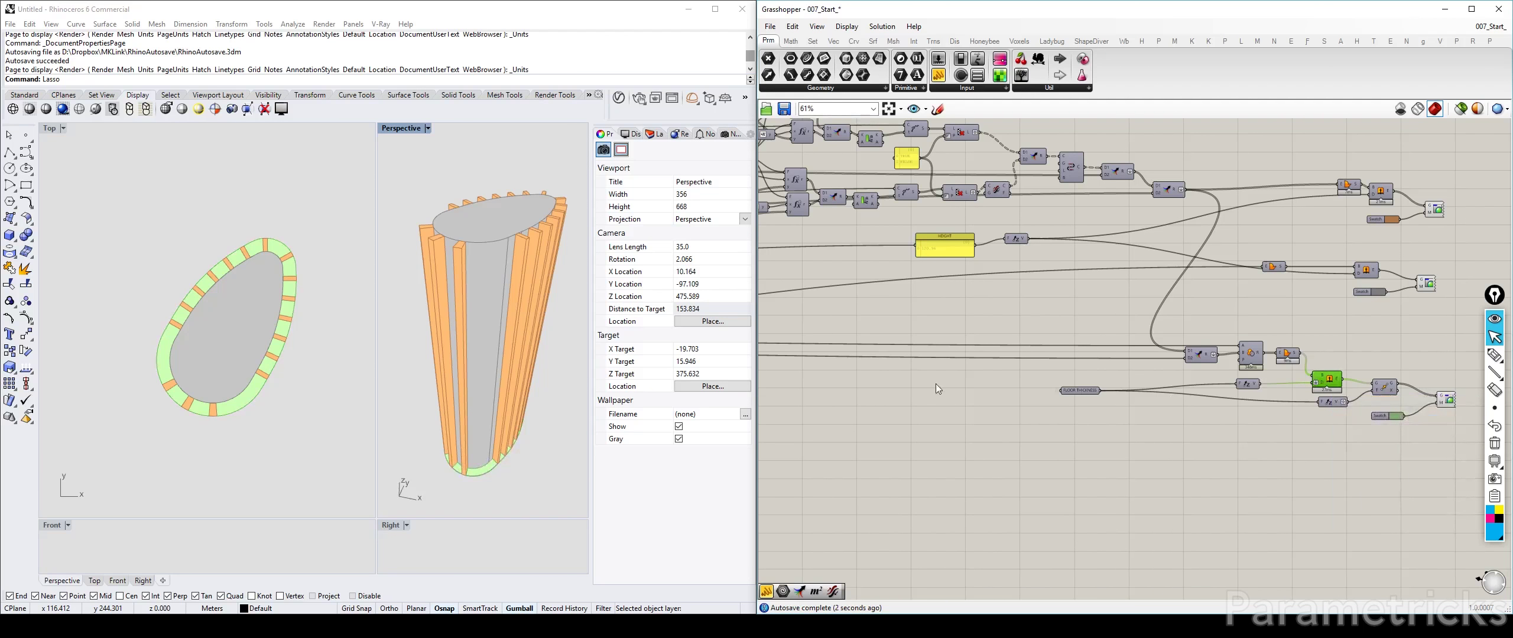
Move the FLOOR THICKNESS parameter back upstream into Block 3's input column, directly below the FLOORS TO SKIP panel
scroll(935, 382, down, 3)
click(1008, 387)
right_drag(999, 416, 1265, 326)
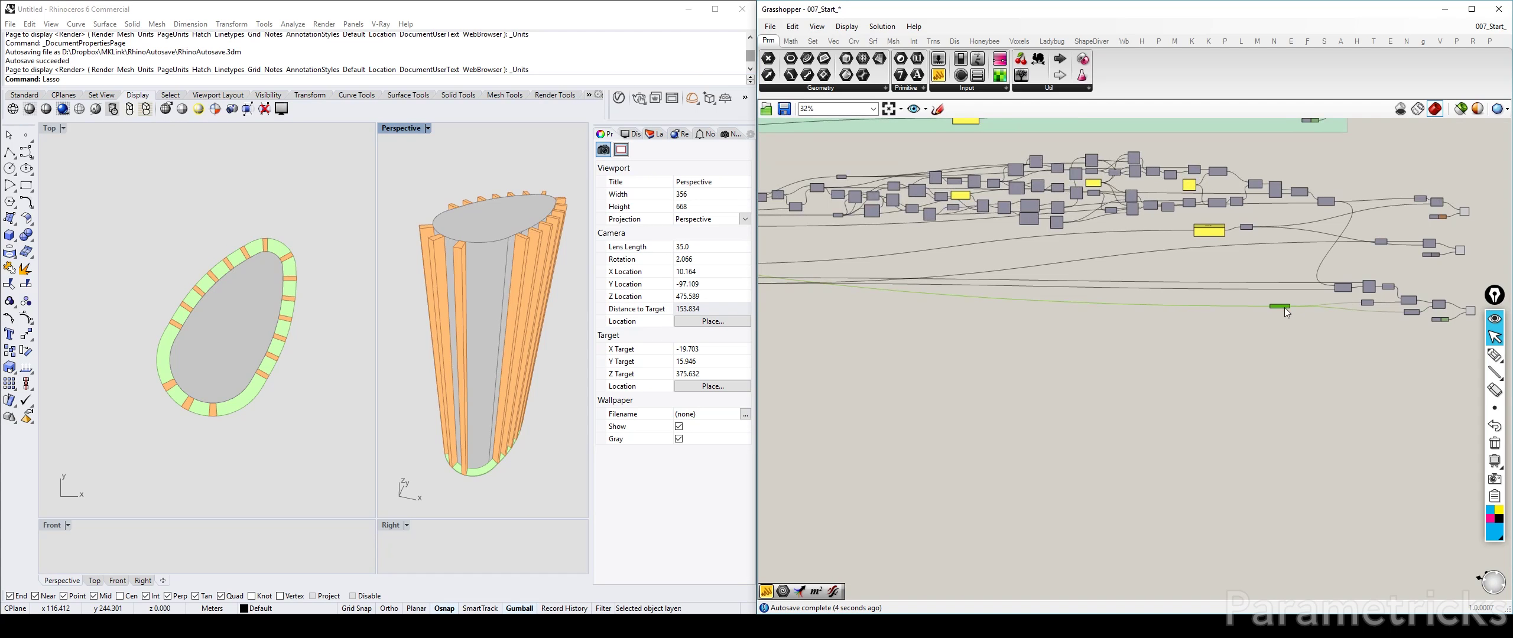
drag(1284, 307, 1066, 320)
scroll(1067, 320, up, 2)
right_drag(1083, 320, 911, 327)
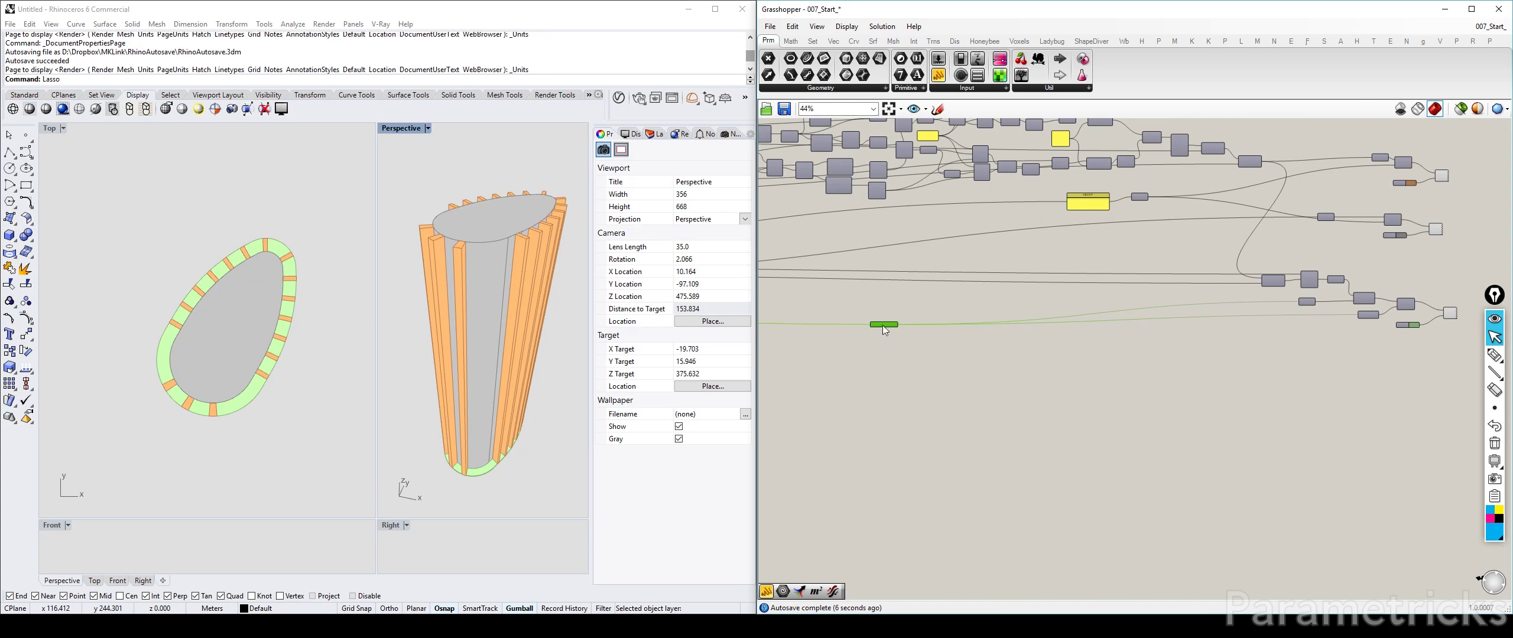
drag(885, 329, 1180, 323)
scroll(1254, 308, up, 2)
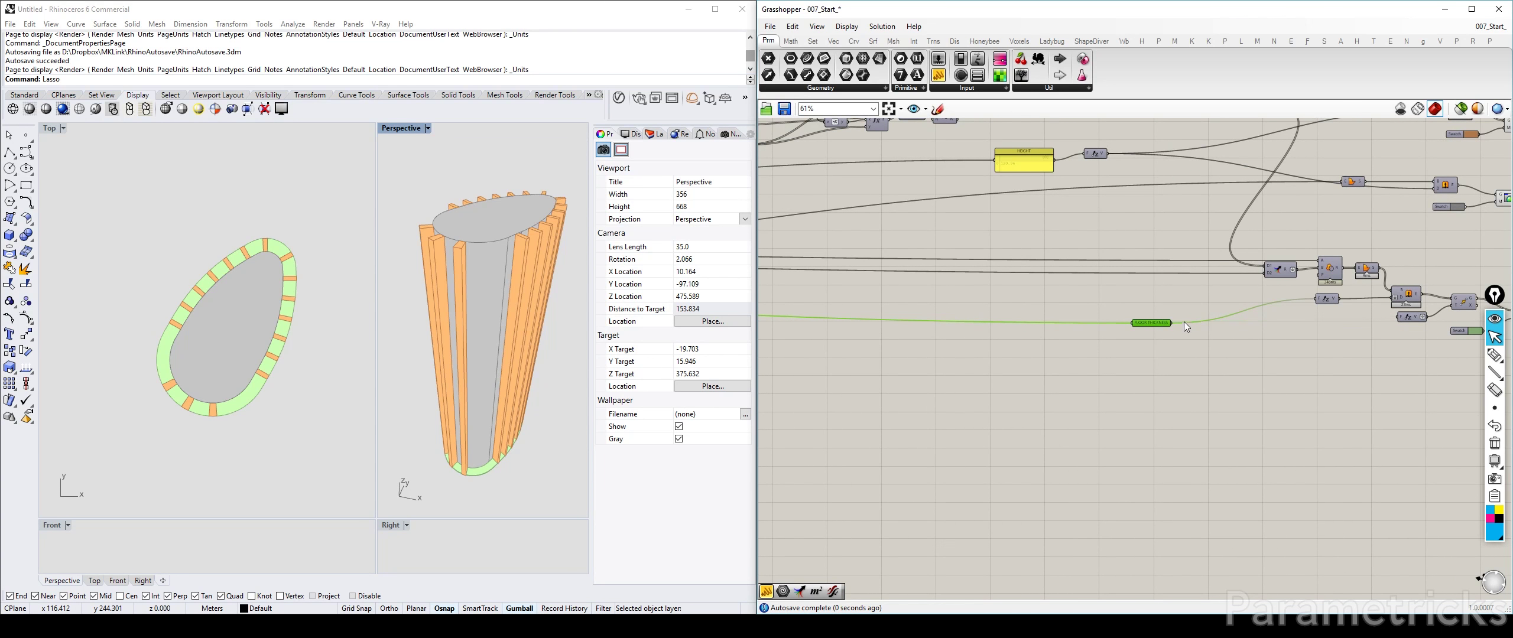
scroll(1179, 324, down, 5)
right_drag(797, 355, 1132, 362)
scroll(1131, 363, up, 2)
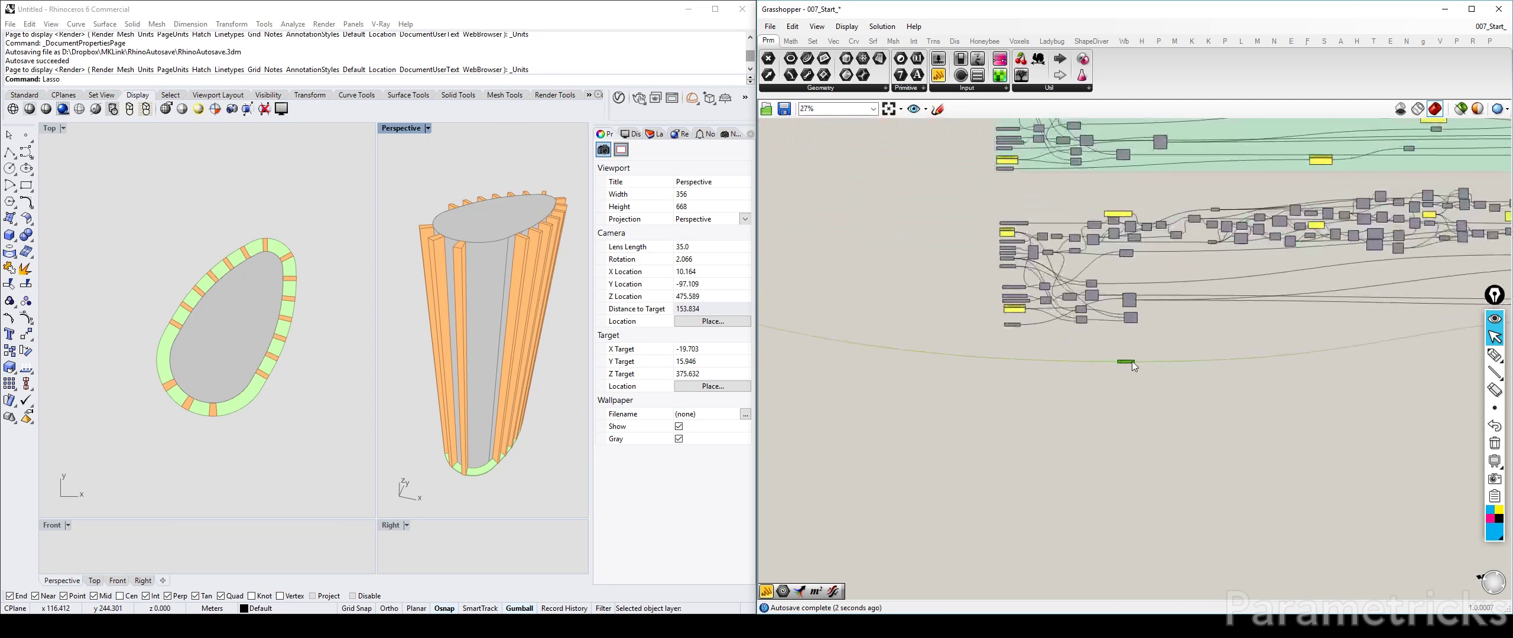
drag(1055, 346, 1007, 314)
scroll(1125, 316, up, 5)
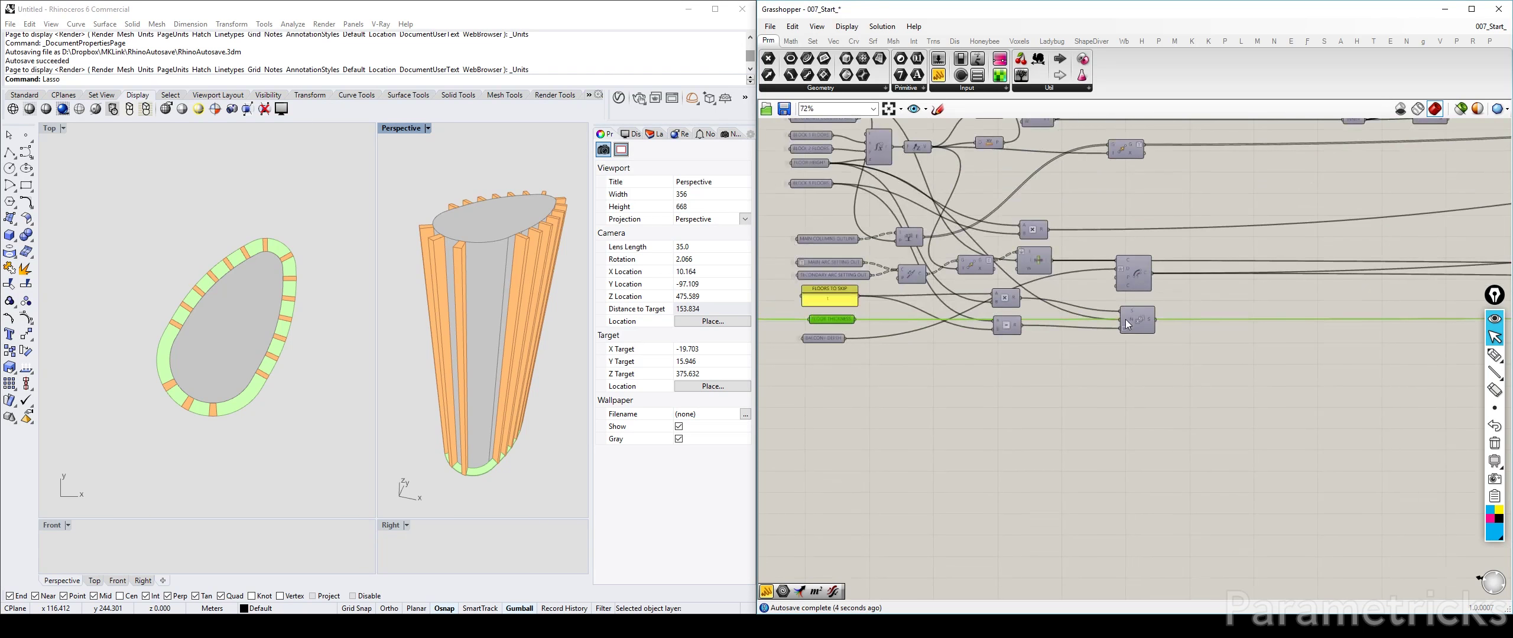
Move the Block 3 Series downstream beside the floor components and wire its S output into the F input of the Move's Unit Z
drag(1139, 318, 1253, 312)
scroll(1174, 349, down, 4)
right_drag(1255, 312, 870, 269)
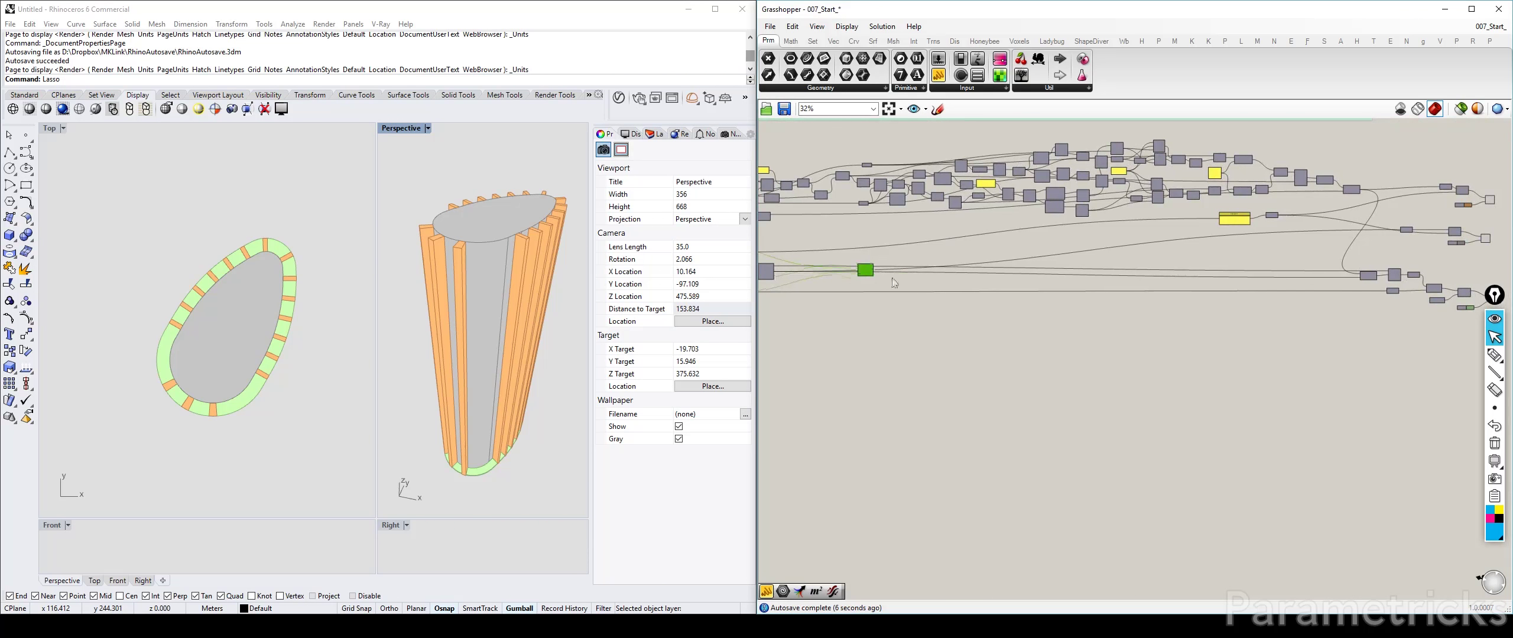
drag(866, 269, 1374, 310)
scroll(1370, 312, up, 4)
right_drag(1338, 328, 1070, 345)
scroll(1070, 345, up, 2)
drag(1070, 345, 1100, 335)
right_drag(1099, 335, 872, 362)
scroll(872, 362, up, 2)
drag(872, 362, 1086, 337)
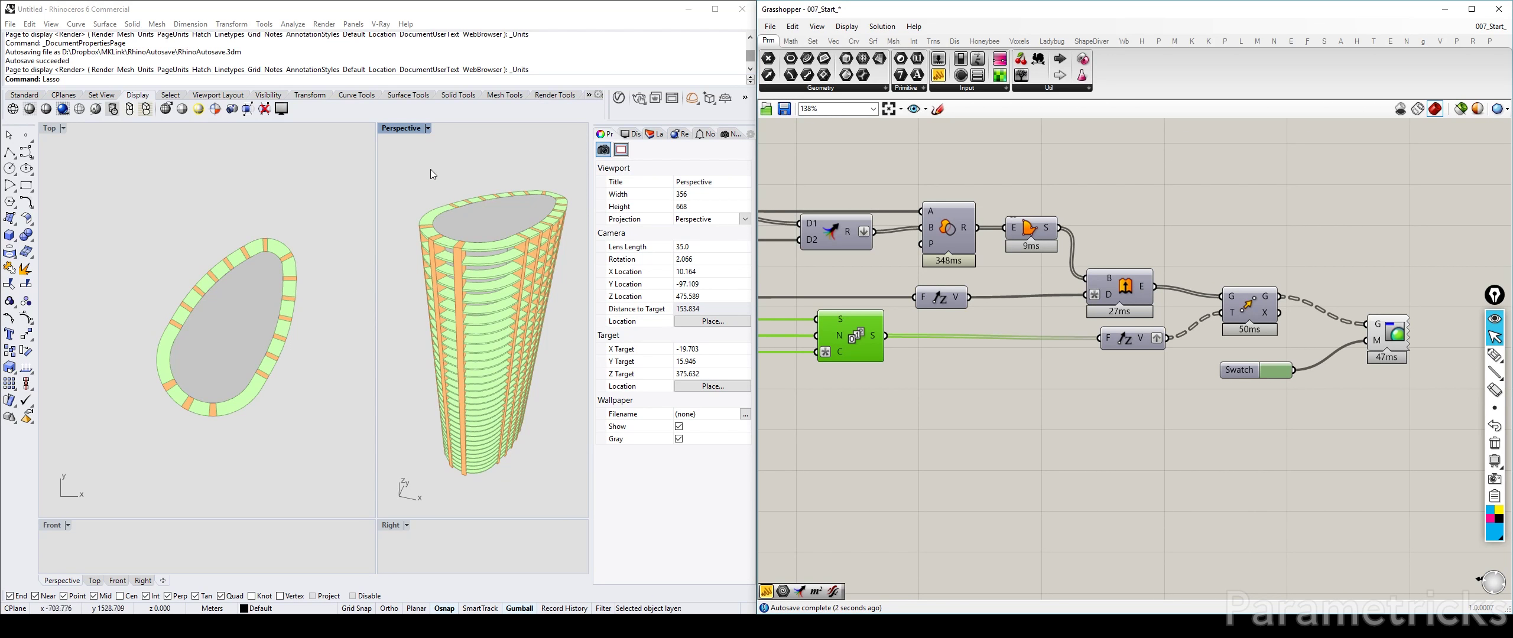
Maximize the Perspective viewport to view the floors, and move the Block 3 floor components up closer to the inner volume components
double_click(404, 128)
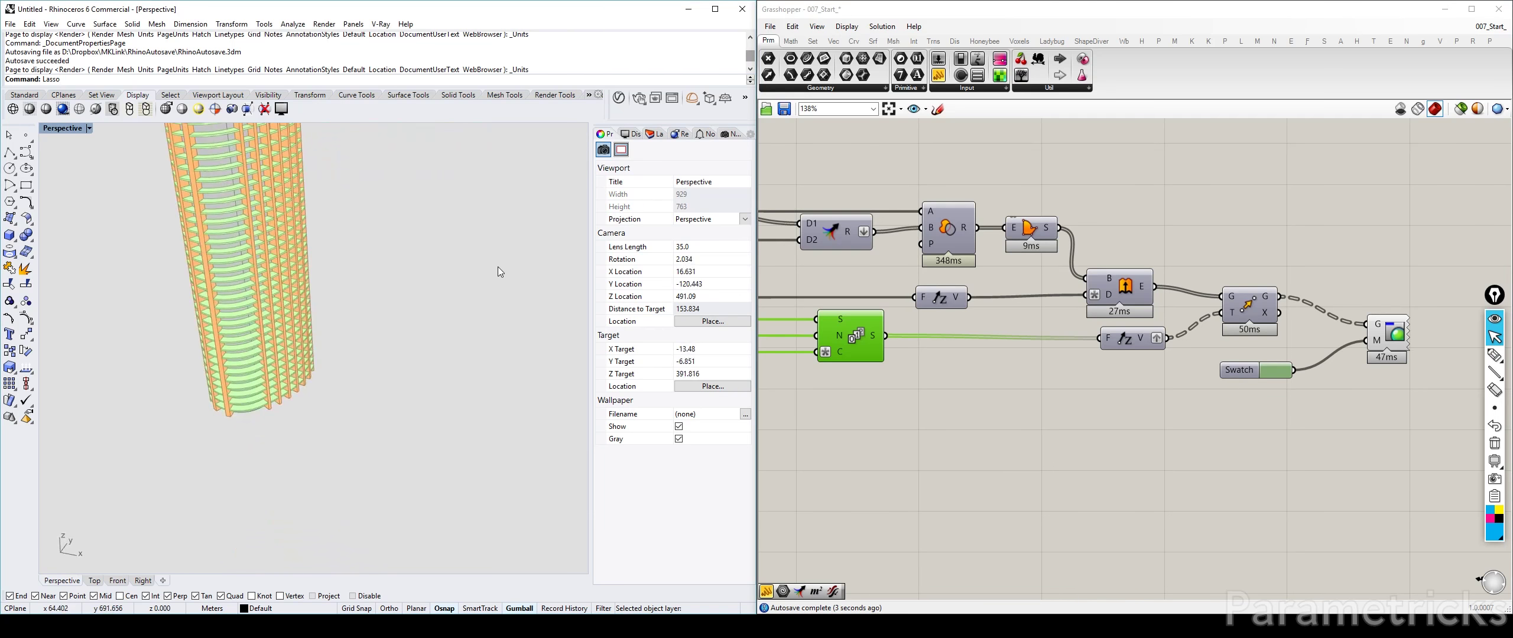
scroll(1273, 396, down, 5)
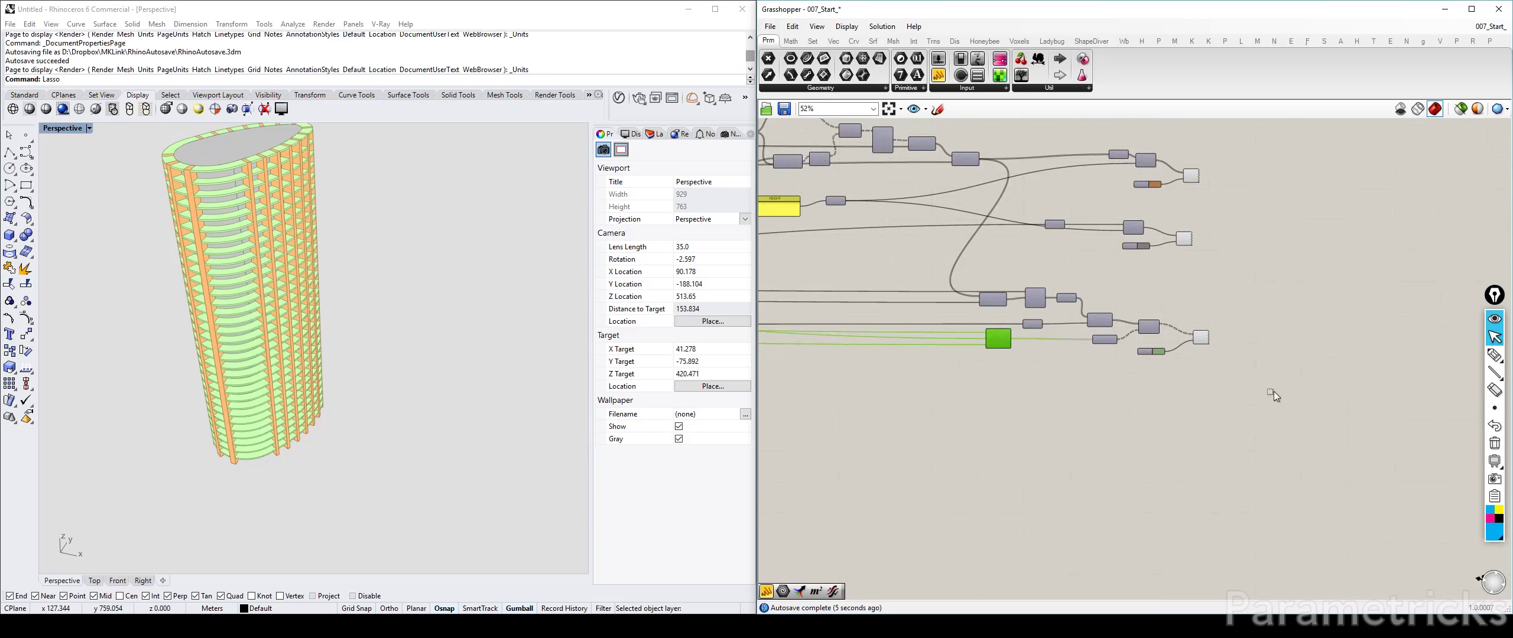
drag(1274, 396, 1027, 256)
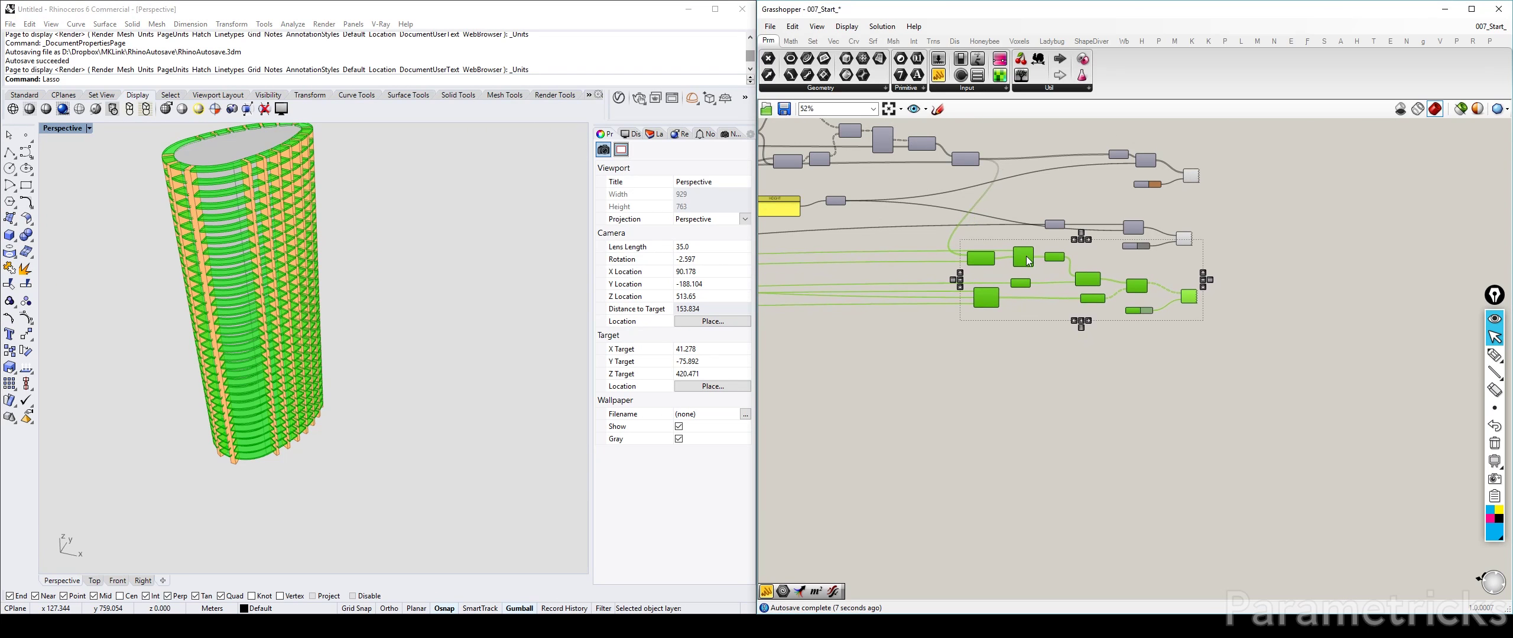
click(1023, 348)
Select the three Custom Preview components of Block 2 and enable them
scroll(1023, 348, down, 4)
right_drag(1008, 330, 1021, 412)
drag(1089, 197, 1011, 267)
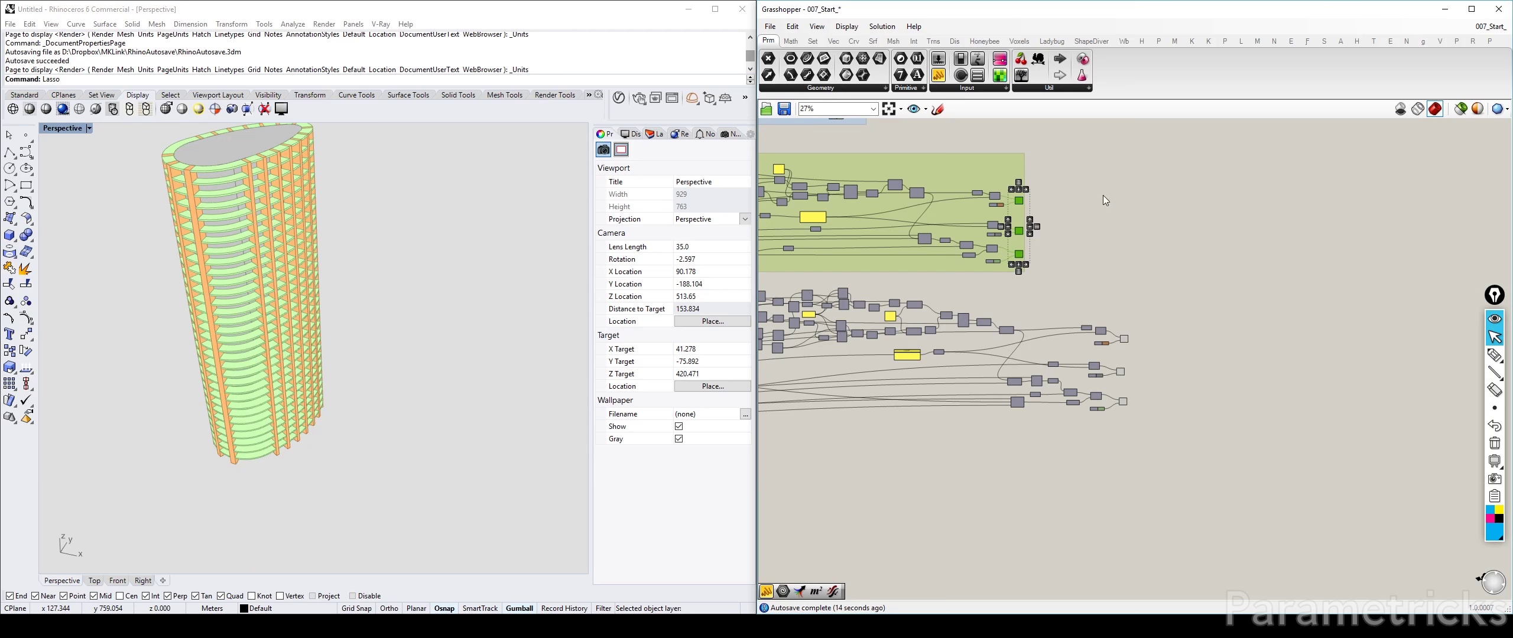
scroll(1087, 195, up, 2)
click(999, 272)
drag(1020, 248, 957, 421)
middle_click(1048, 285)
click(1073, 260)
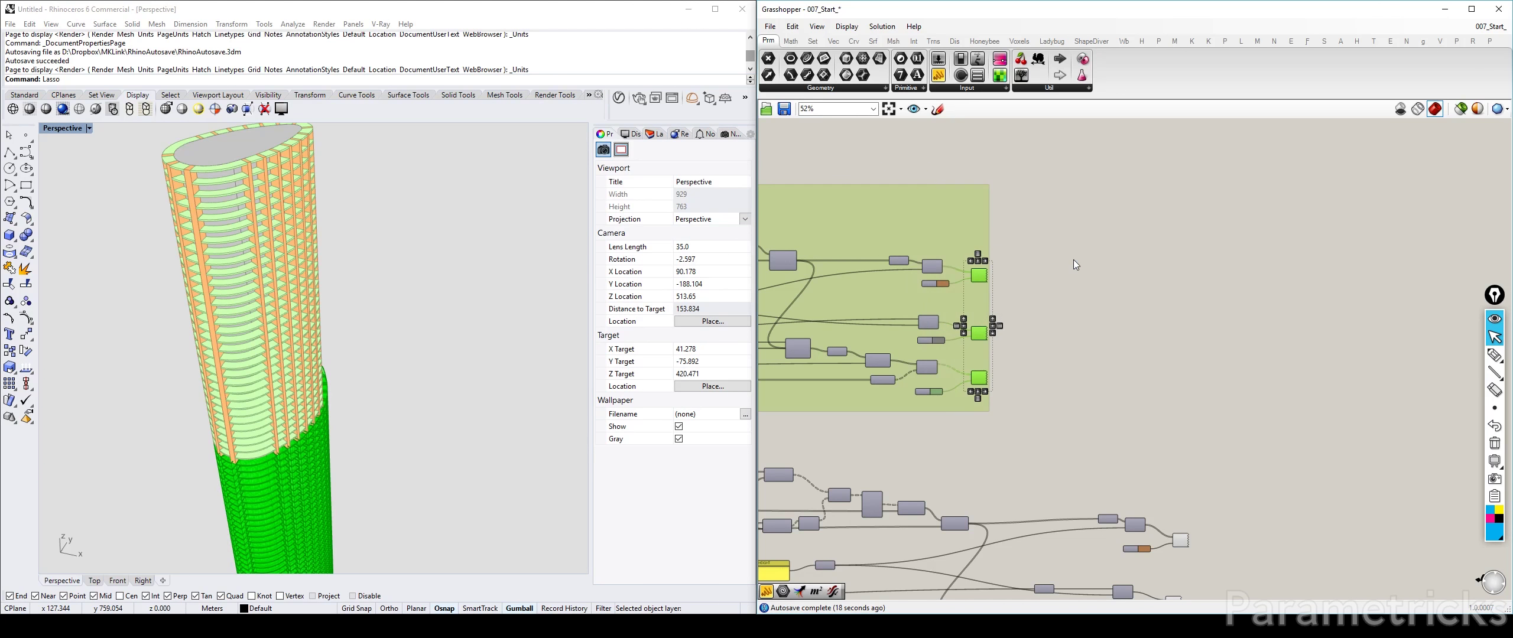
Select the three Custom Preview components of Block 1 and enable them as well
click(1073, 260)
scroll(943, 184, down, 3)
right_drag(898, 145, 1018, 291)
scroll(1019, 291, down, 1)
drag(967, 226, 942, 296)
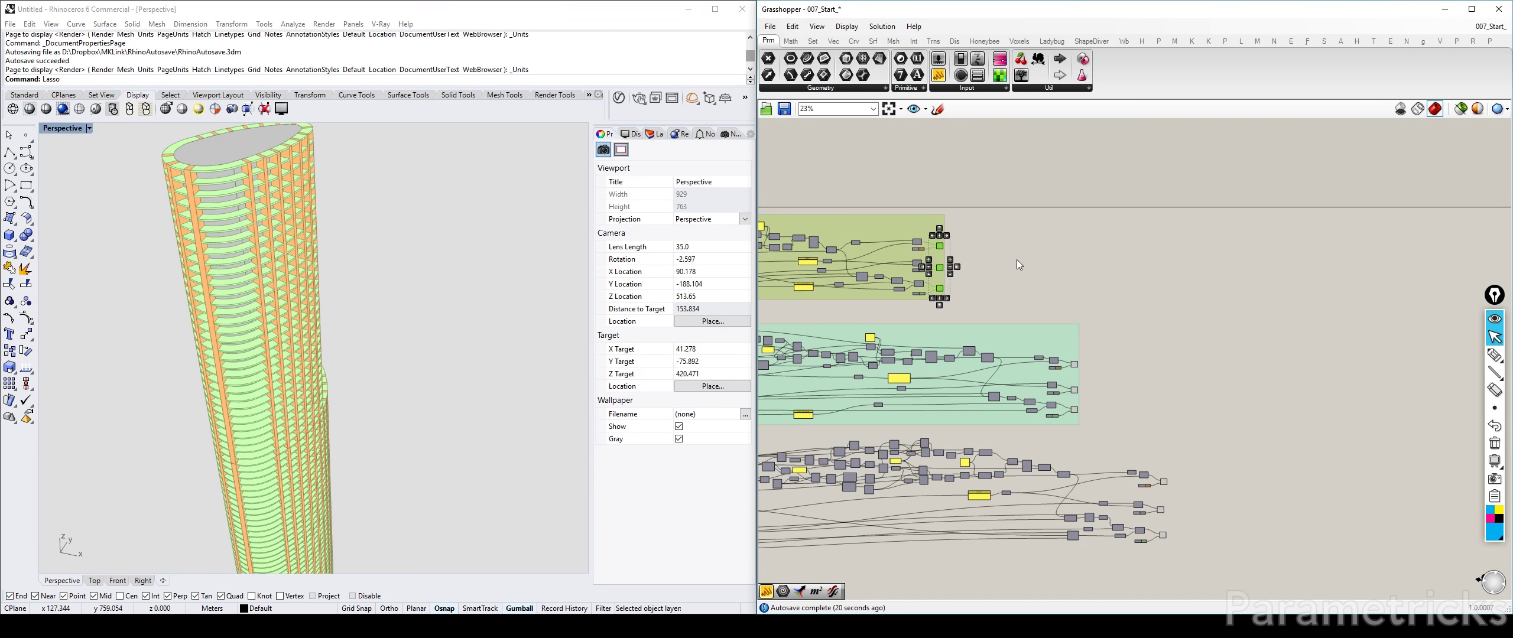
Place a copy of the BLOCK 2 scribble above the ungrouped definition's input parameters and change its text to BLOCK 3
right_drag(949, 330, 1314, 211)
scroll(921, 212, up, 2)
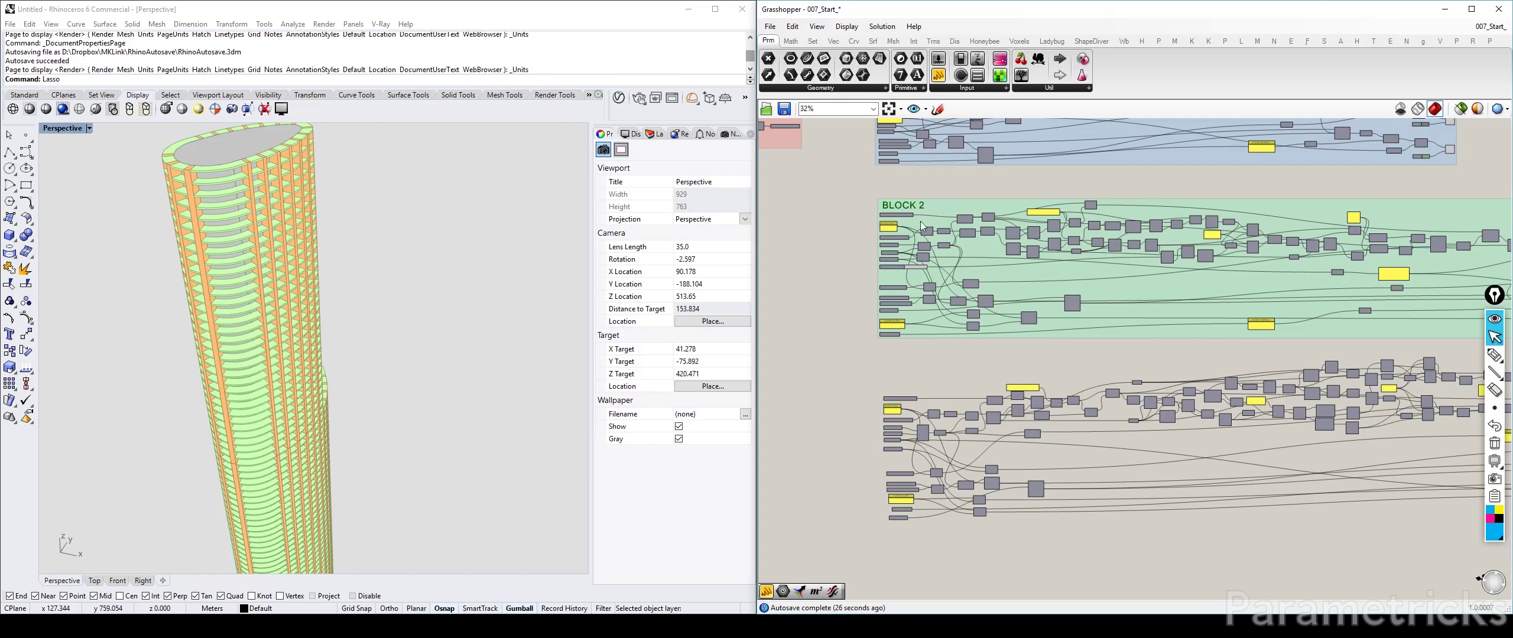
scroll(920, 221, up, 5)
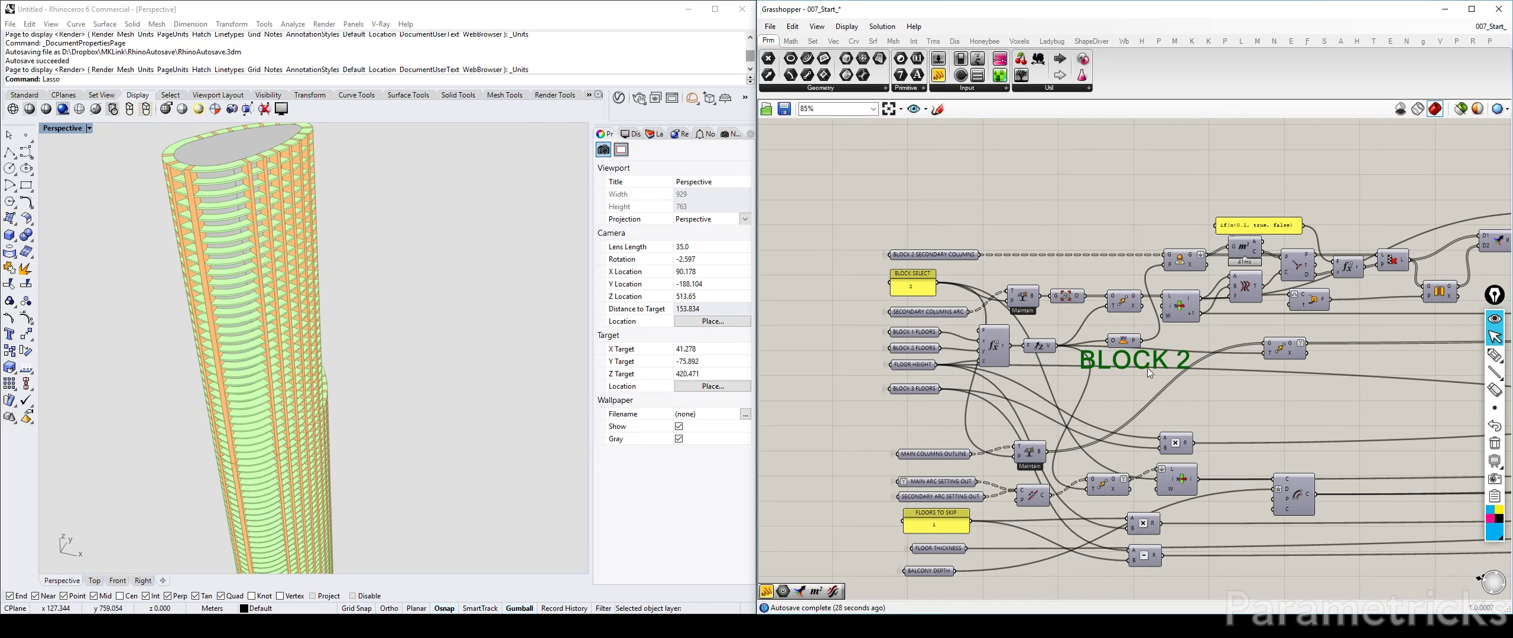
drag(1140, 366, 952, 234)
double_click(952, 234)
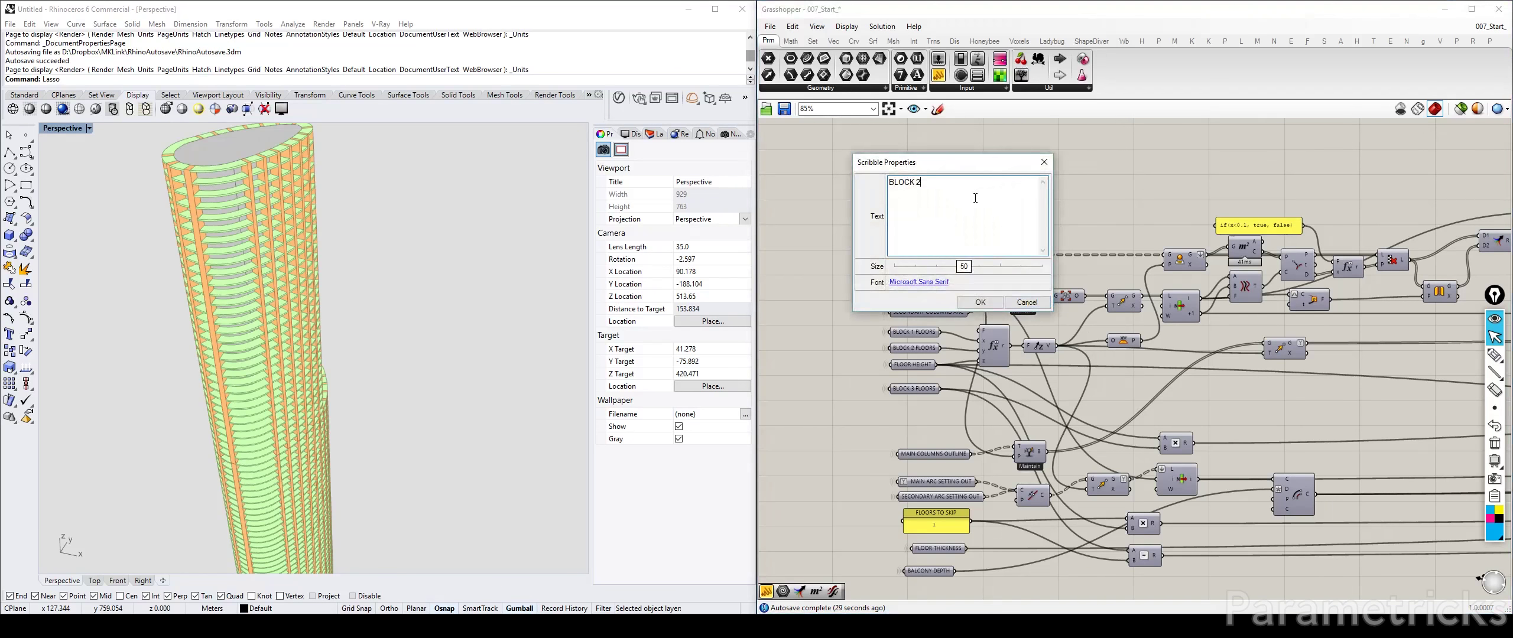
click(979, 302)
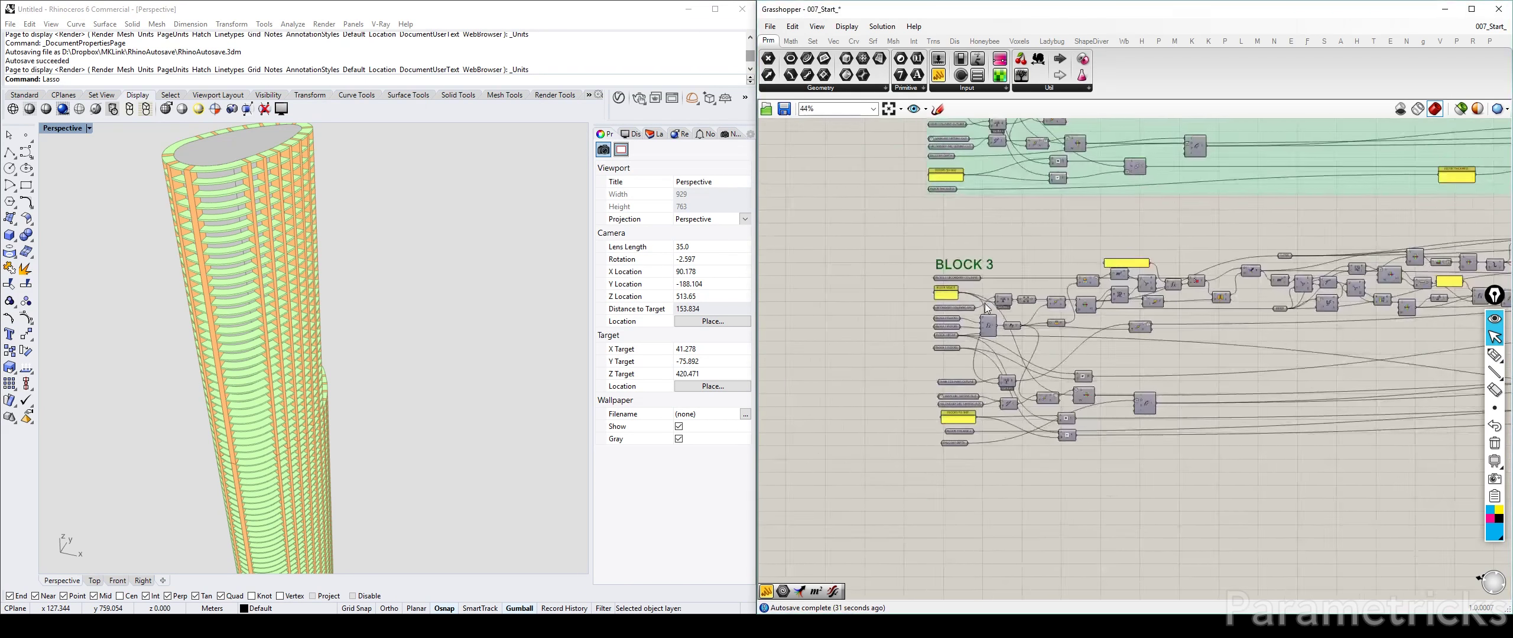
Group all the Block 3 components together with their BLOCK 3 label
scroll(987, 314, down, 8)
drag(890, 284, 1341, 416)
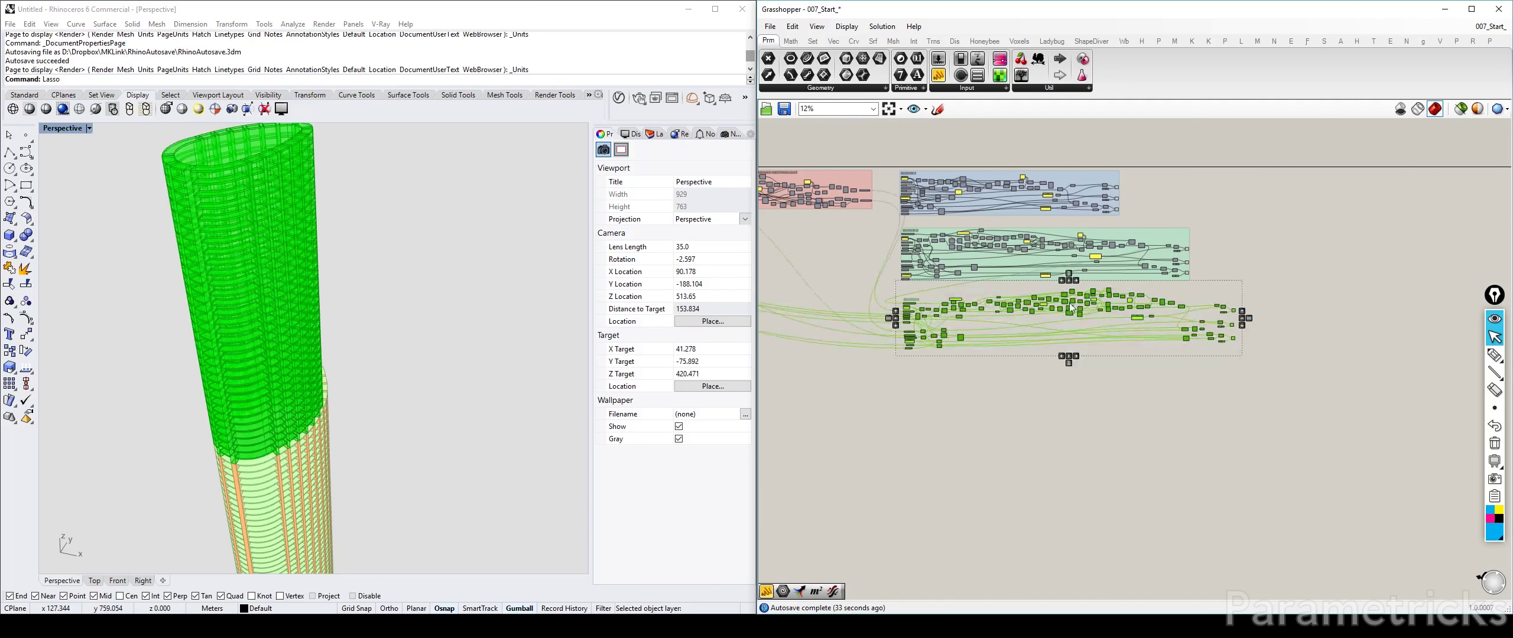
key(ctrl+g)
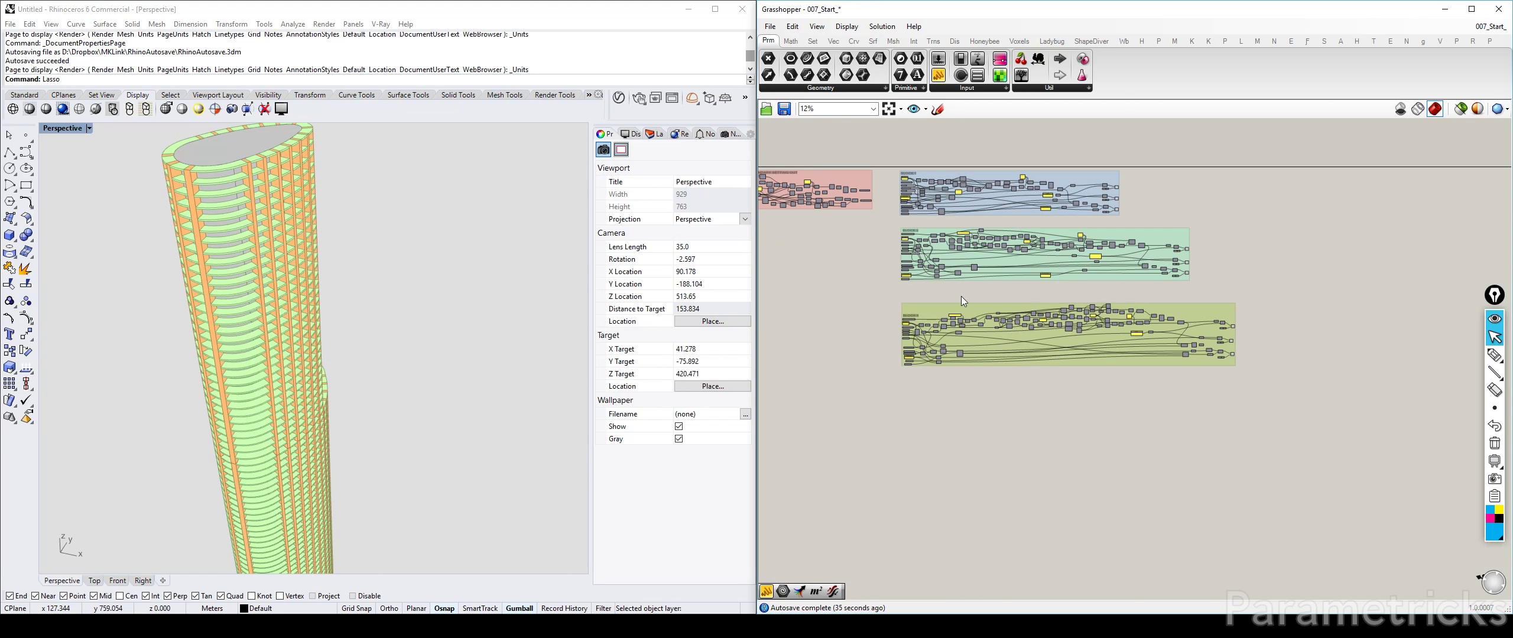
Shift the Block 3 group's colour hue to red
right_click(928, 313)
mouse_move(993, 443)
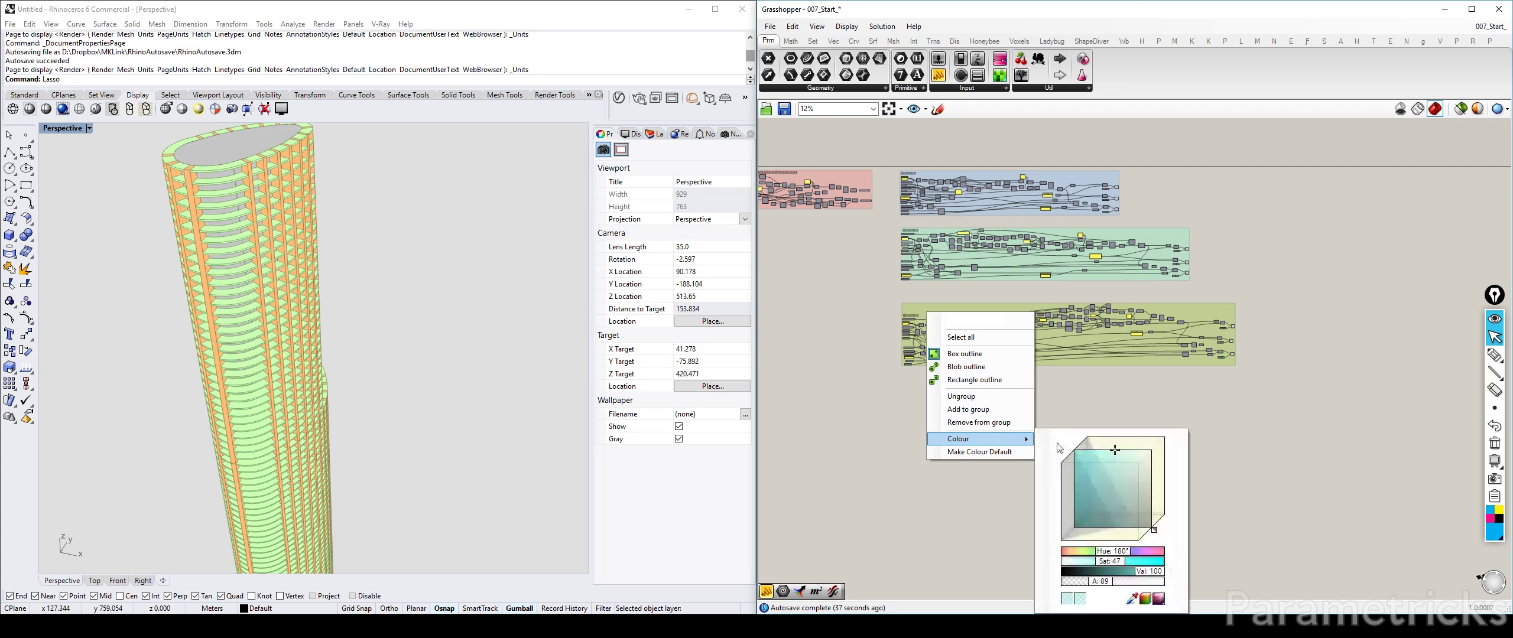
drag(1103, 556, 1075, 554)
click(893, 478)
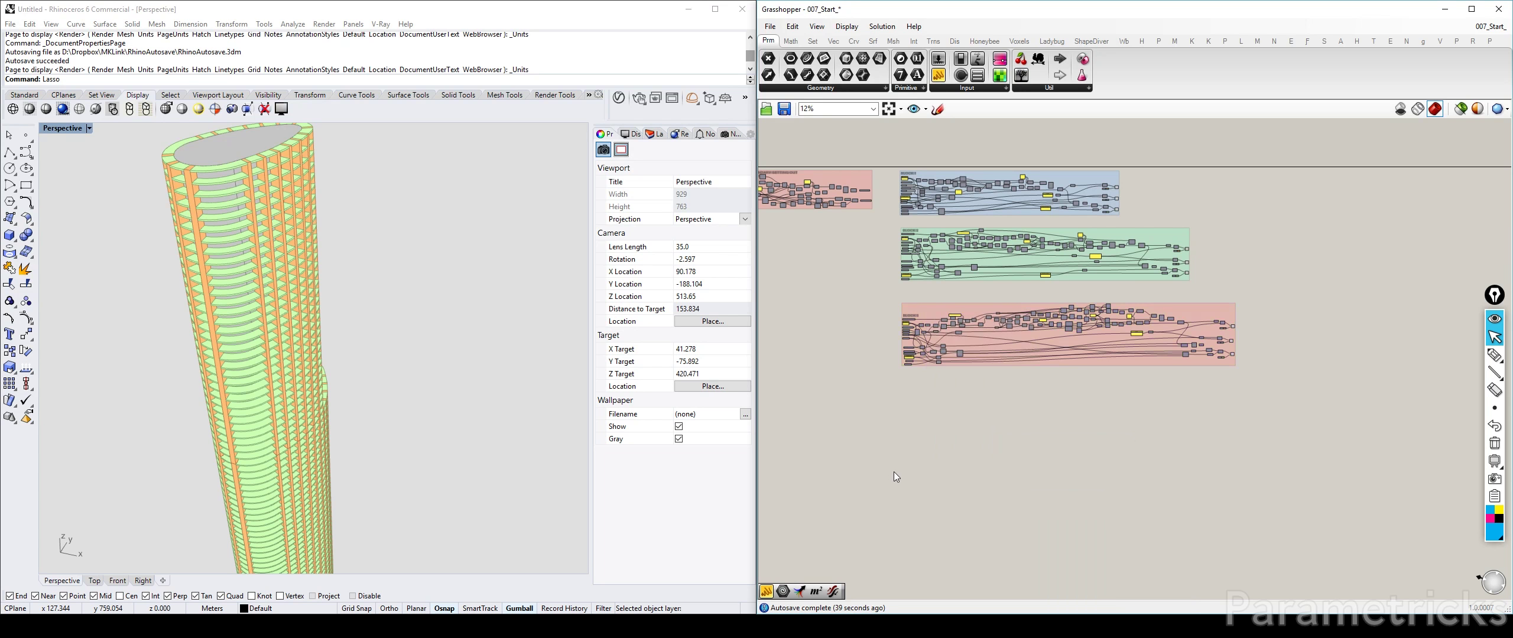
Recolour the Block 3 group light orange and nudge it slightly closer to the Block 2 group
right_click(1056, 340)
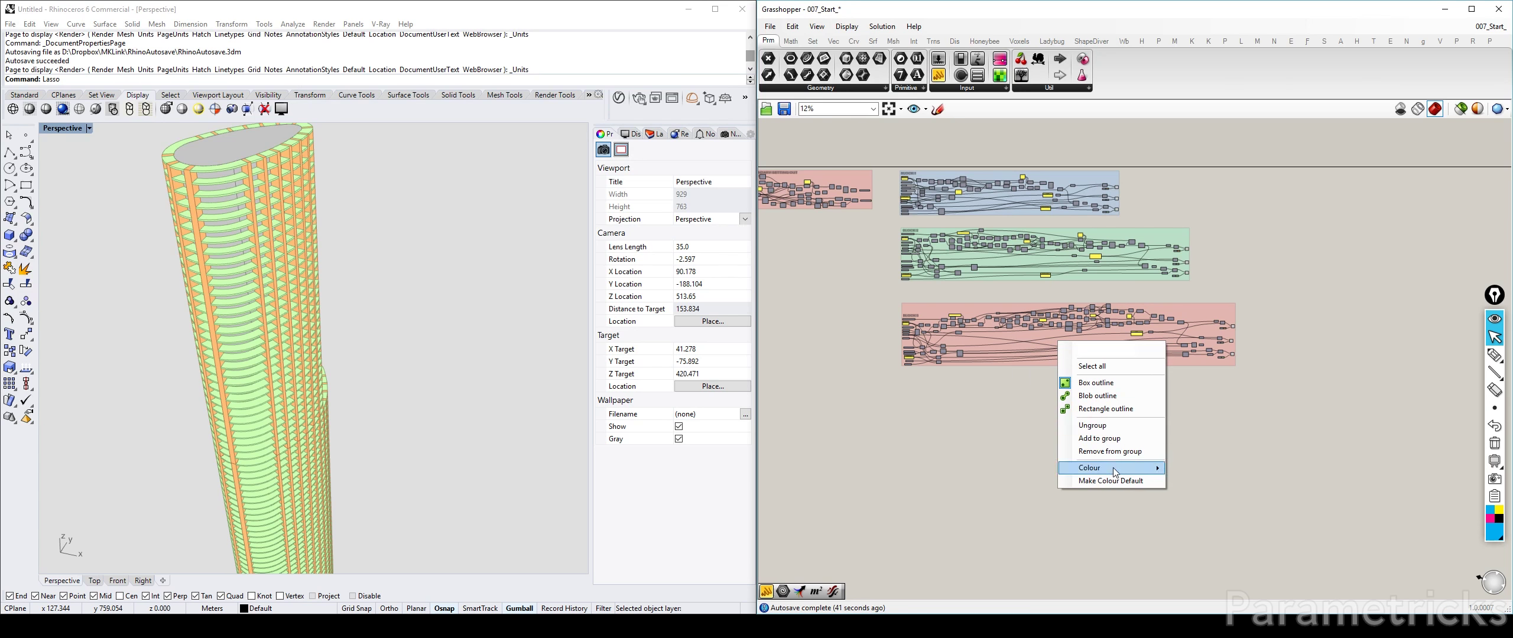
mouse_move(1114, 468)
drag(1211, 551, 1217, 552)
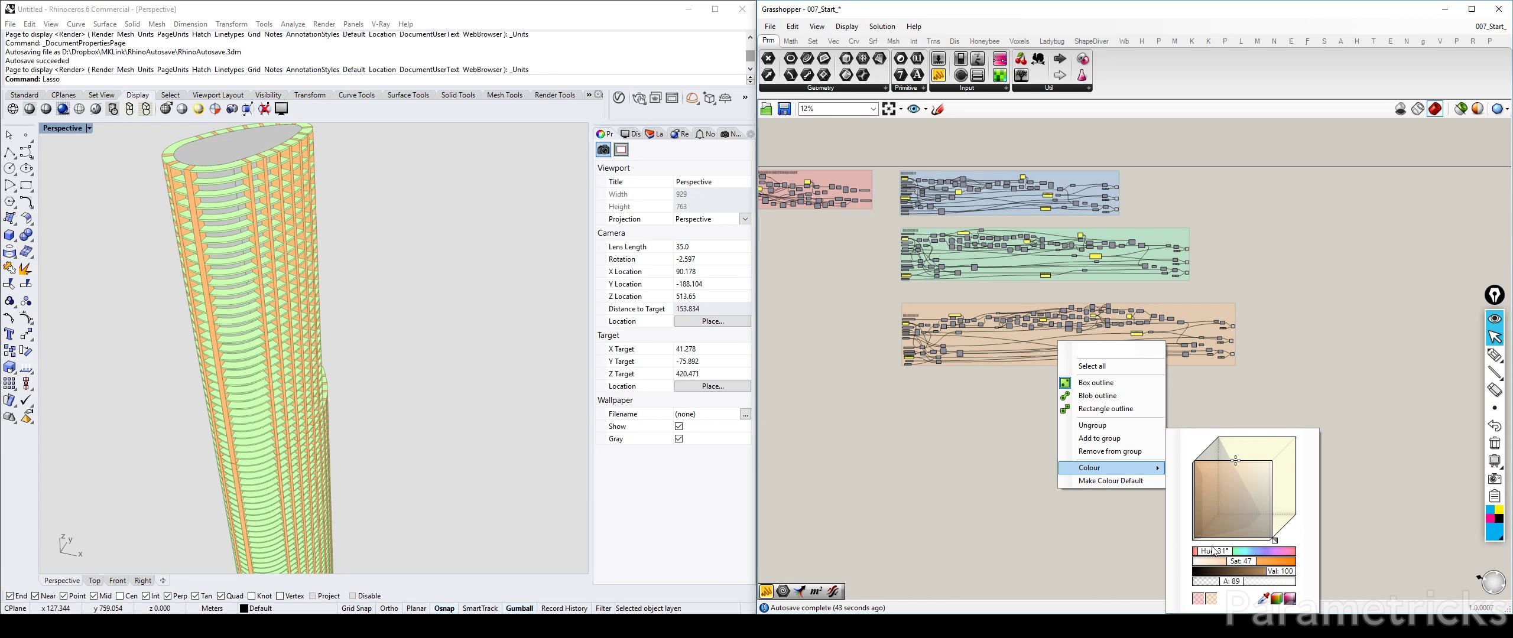
click(893, 455)
drag(1020, 353, 1022, 351)
click(1267, 371)
Inspect the three stacked tower blocks in the Perspective viewport, zooming to the geometry of Block 2's column Custom Preview
right_drag(463, 278, 315, 265)
scroll(368, 239, down, 5)
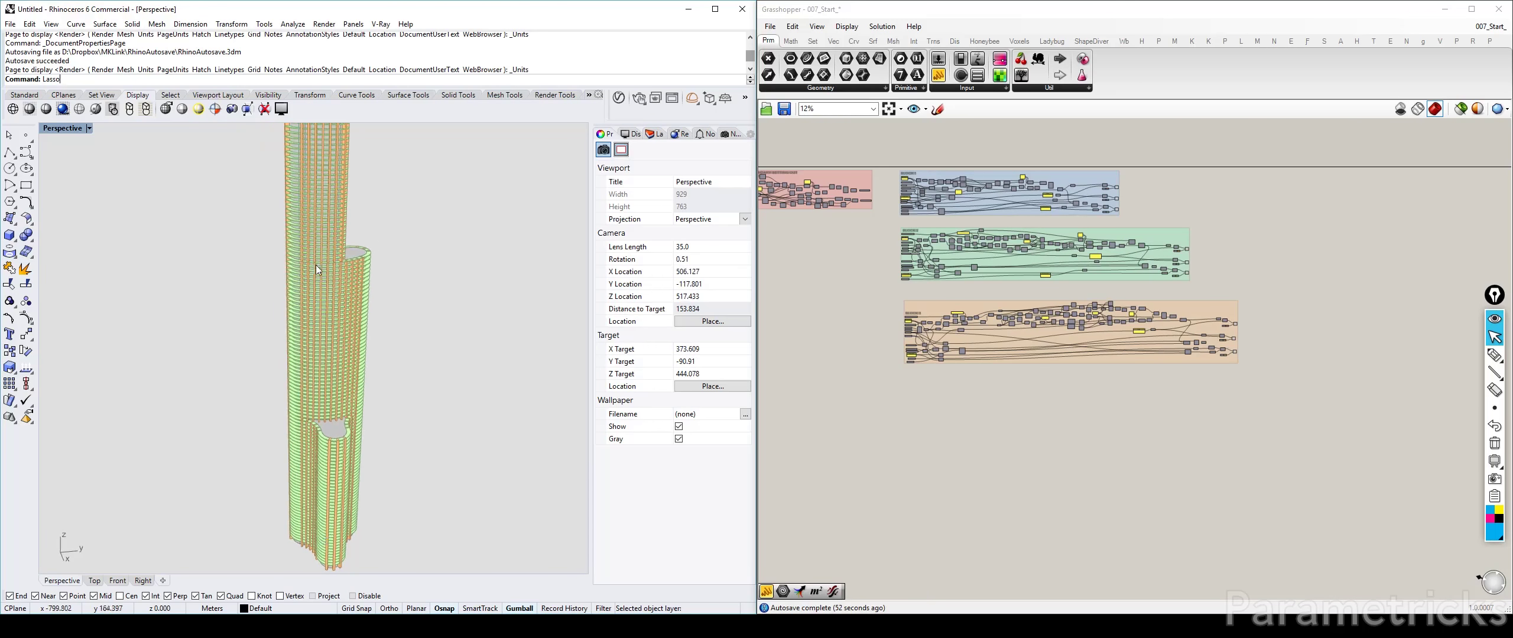
scroll(316, 268, up, 5)
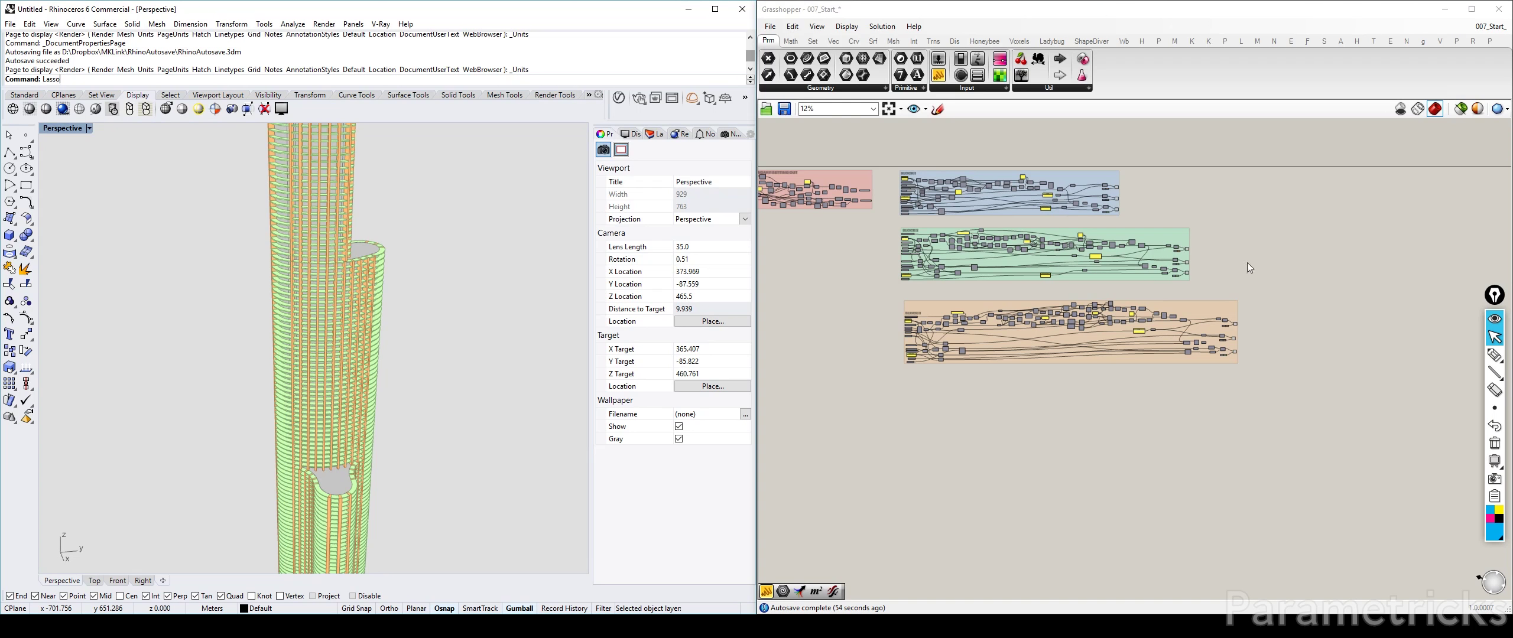
scroll(1183, 241, up, 6)
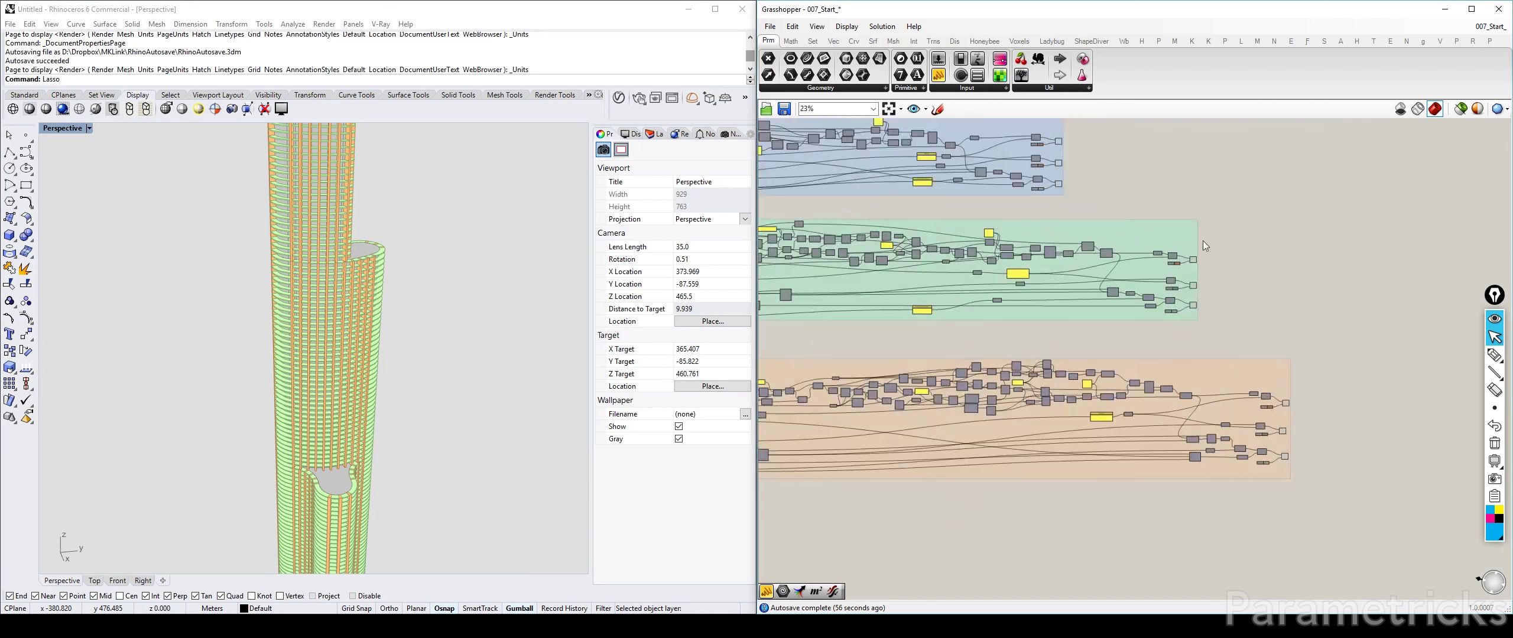
click(1185, 277)
middle_click(1185, 278)
click(1143, 321)
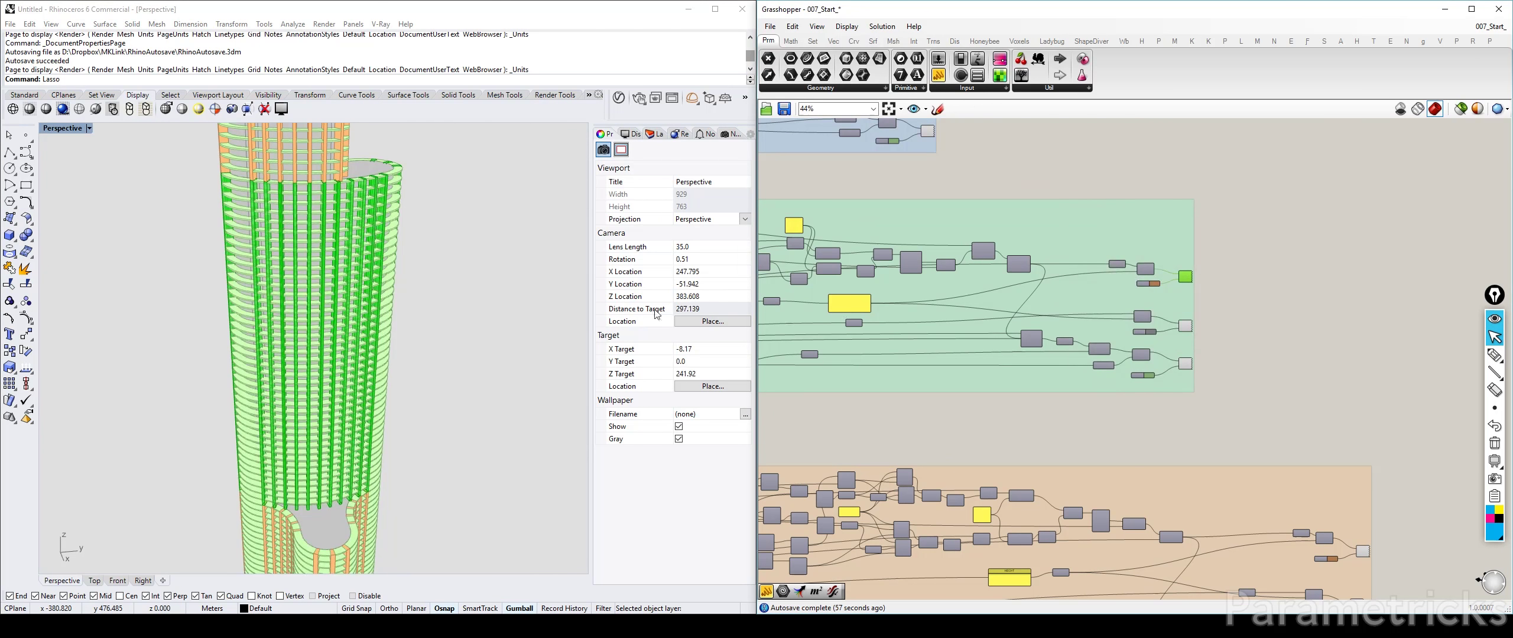
click(516, 257)
right_drag(516, 256, 451, 217)
scroll(451, 217, up, 5)
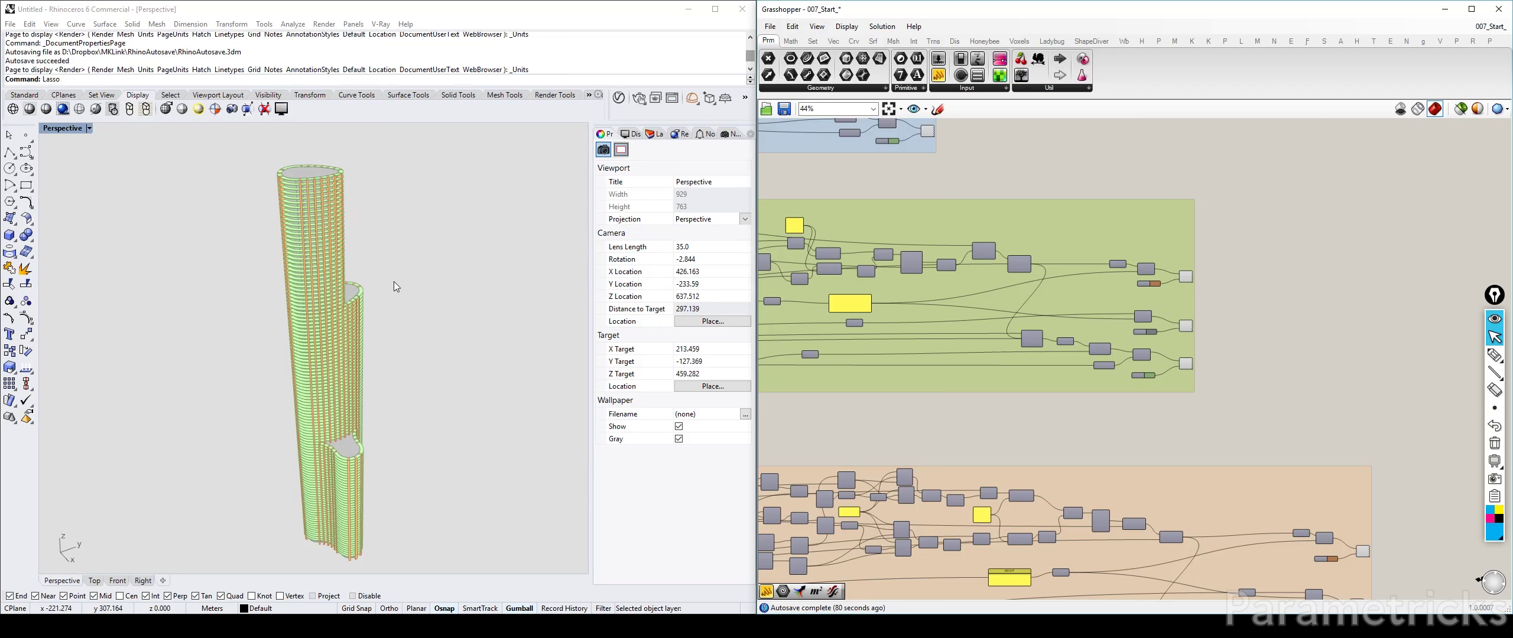
Review the overall canvas layout of the BLOCK 1, BLOCK 2 and BLOCK 3 groups
right_drag(1163, 230, 1235, 192)
scroll(1236, 191, down, 3)
right_drag(1021, 223, 1102, 304)
scroll(1152, 270, down, 3)
scroll(983, 290, up, 1)
scroll(1079, 299, up, 2)
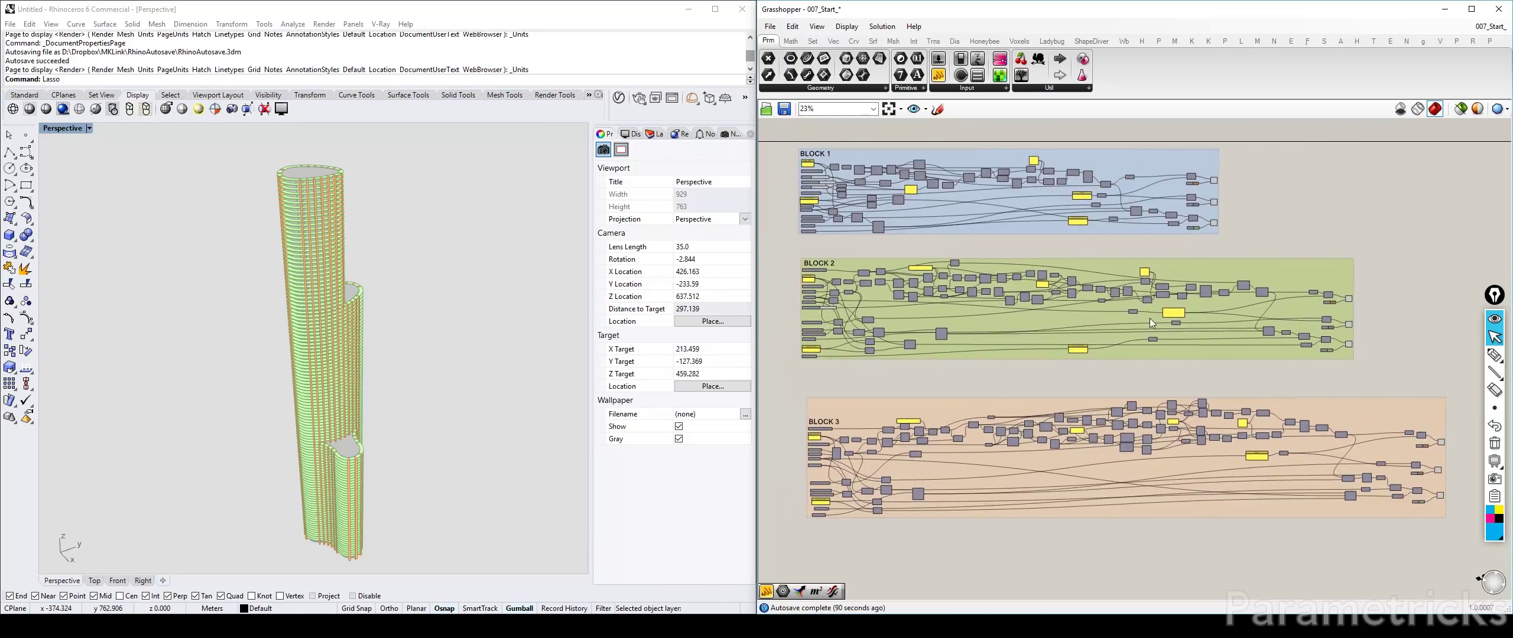